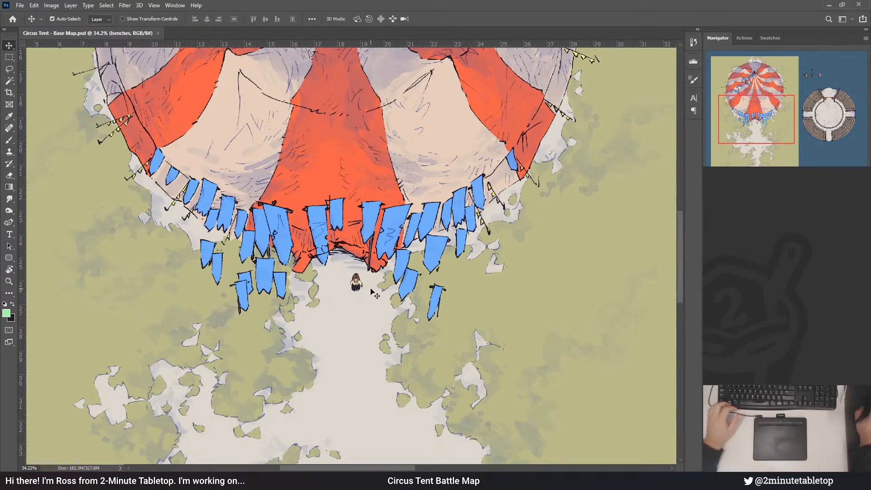
# - Touch up the COLOR layer mask with the Brush along the side edge of the wooden bench prop nearest the grass map
pyautogui.scroll(-5, 371, 290)
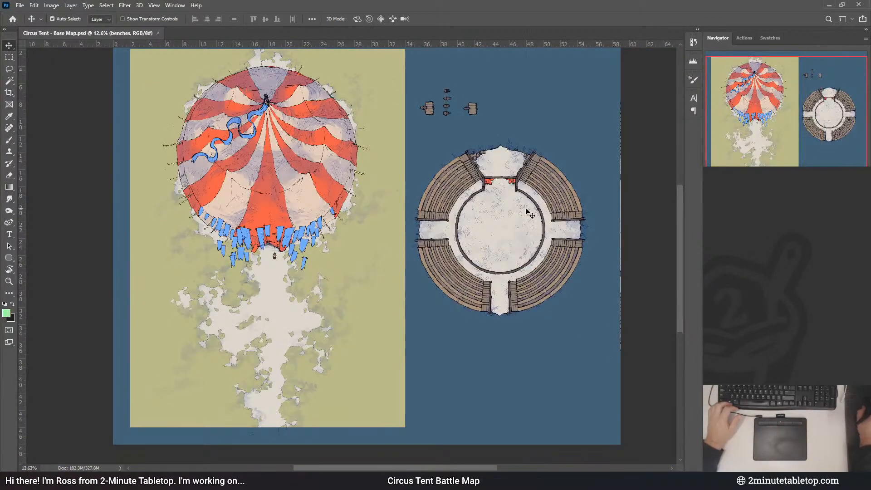
pyautogui.scroll(2, 368, 57)
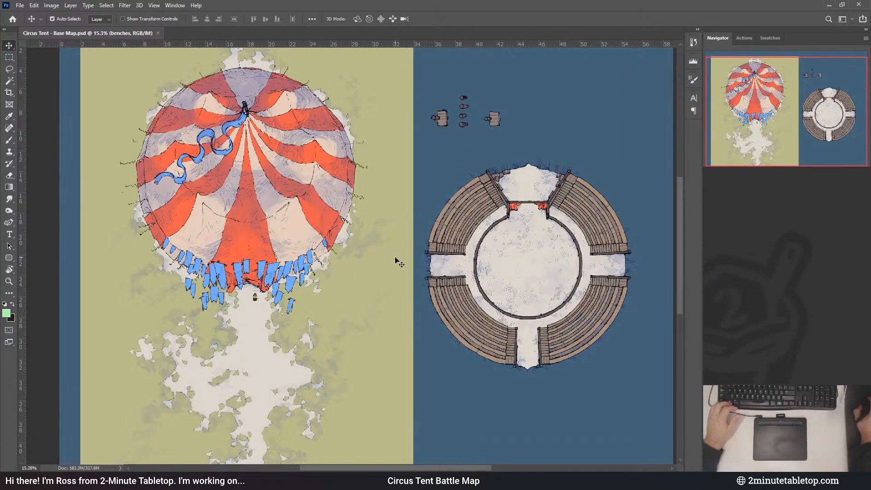
pyautogui.scroll(5, 473, 77)
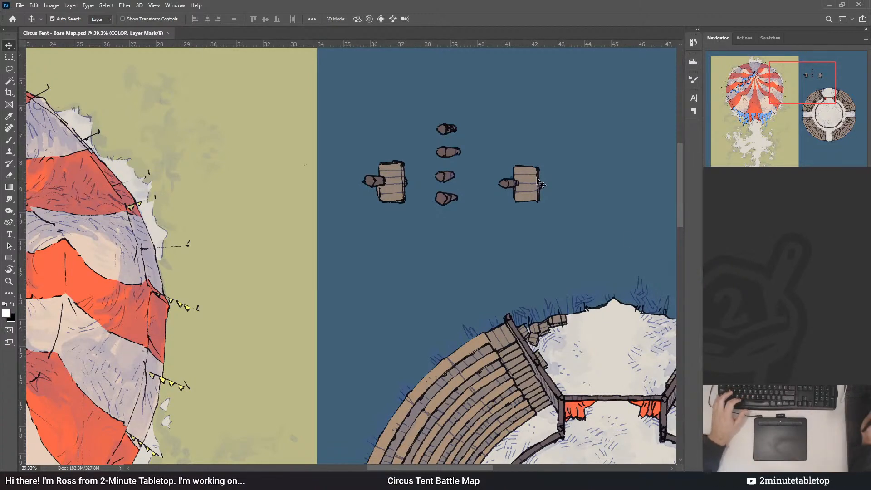
pyautogui.press('b')
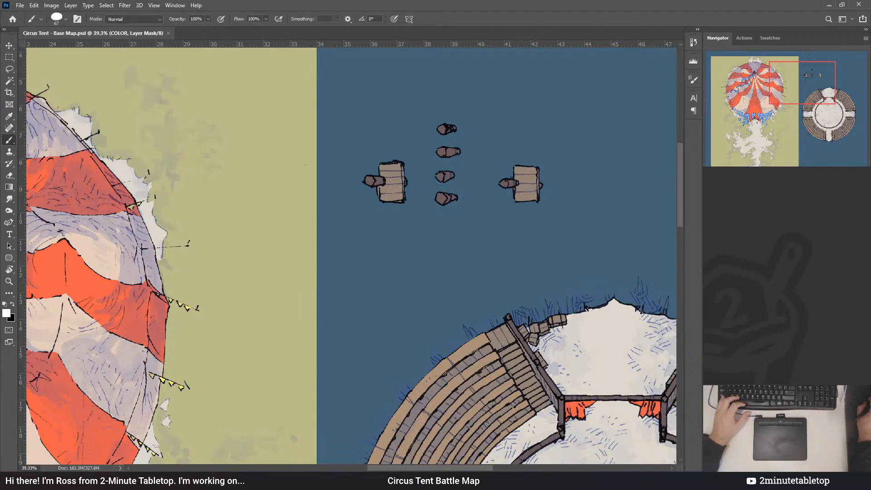
pyautogui.scroll(6, 322, 172)
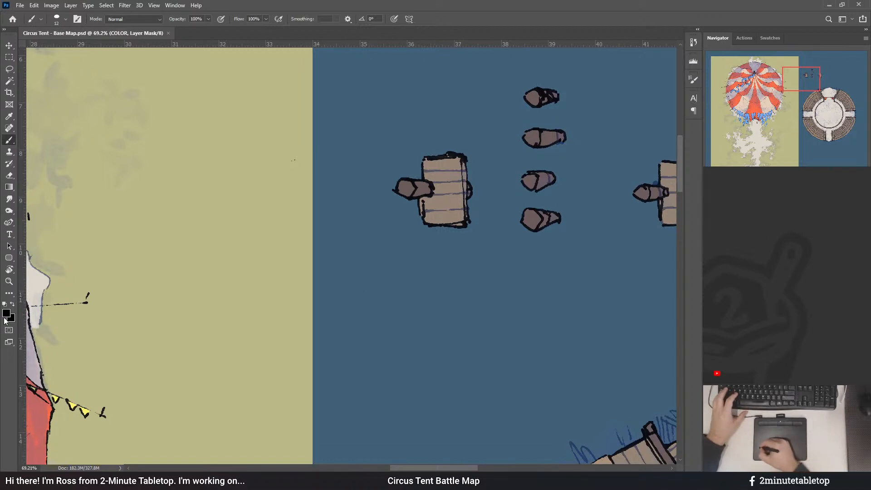
pyautogui.press('i')
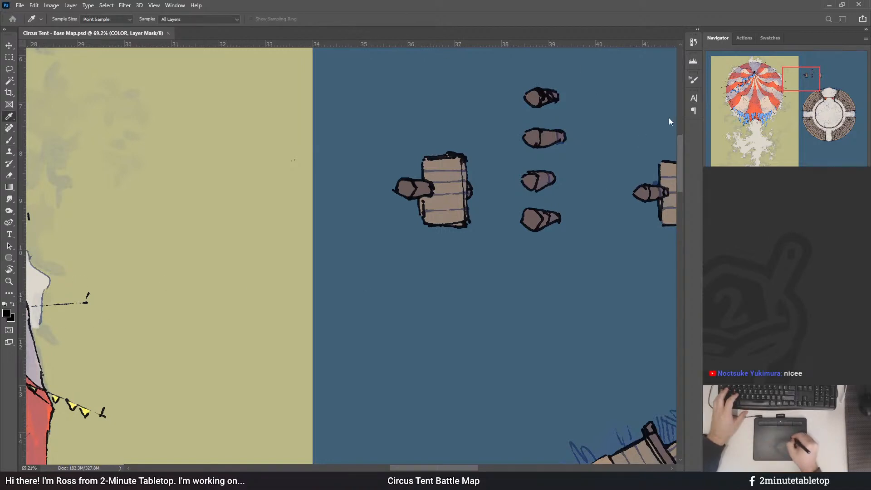
pyautogui.press('x')
pyautogui.press('b')
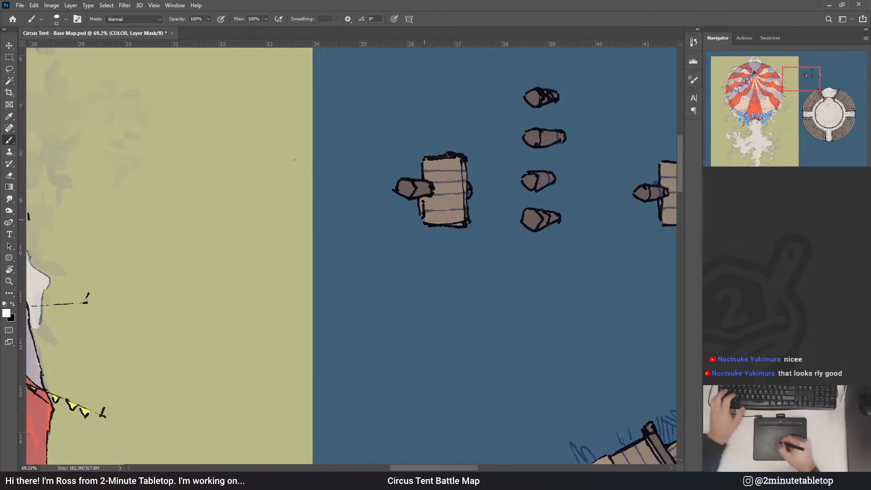
pyautogui.press('x')
pyautogui.moveTo(420, 201); pyautogui.dragTo(420, 204)
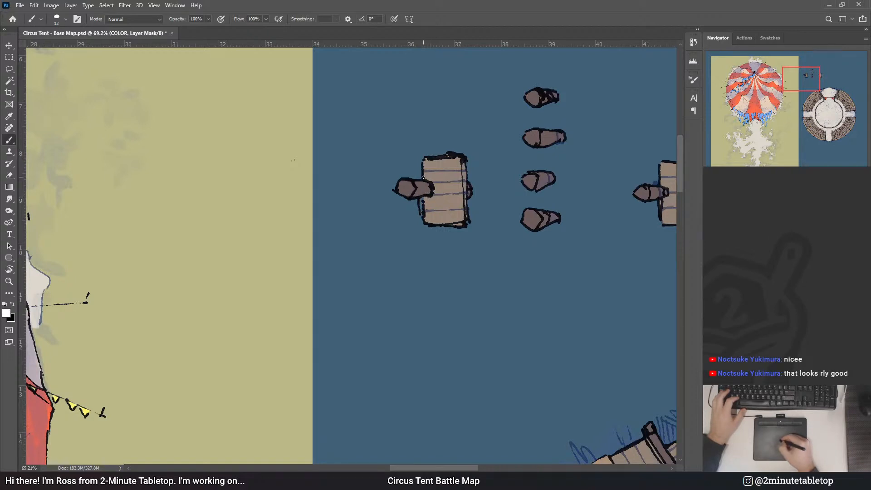
# - Refine the LINE ART layer mask with the Brush along the ground edge of the arena's curtained entrance
pyautogui.scroll(-1, 576, 174)
pyautogui.scroll(-11, 576, 174)
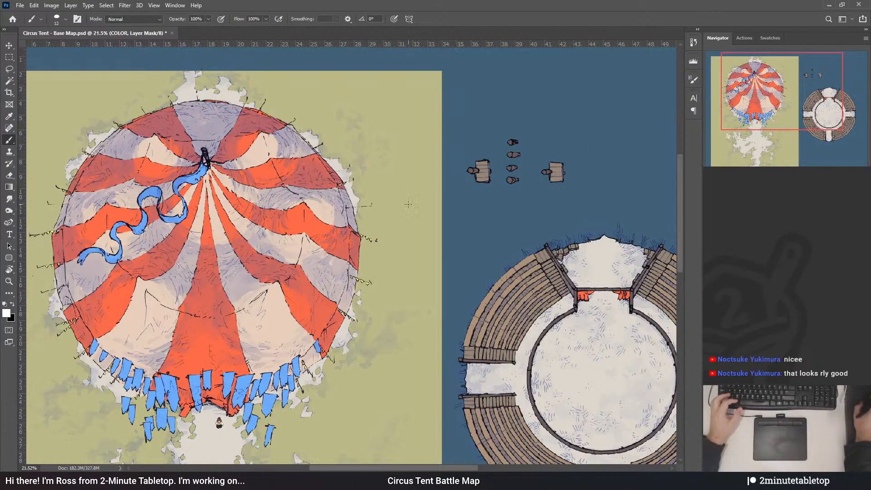
pyautogui.scroll(-2, 408, 183)
pyautogui.scroll(2, 178, 163)
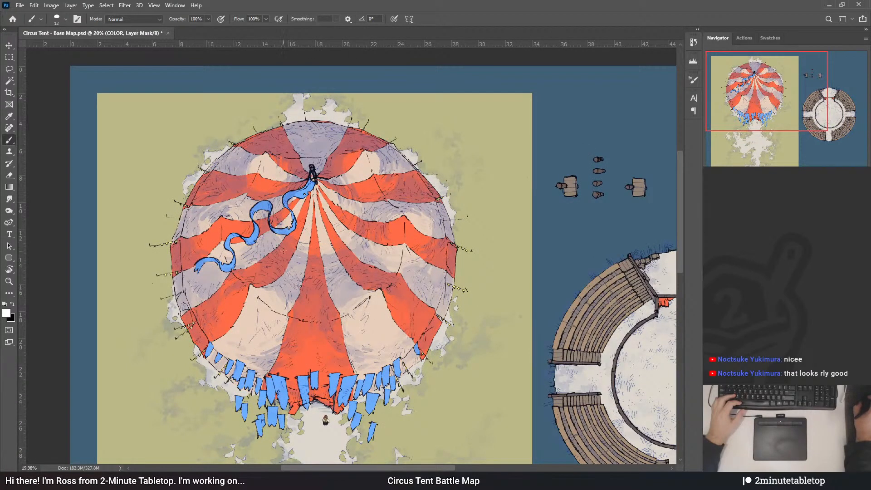
pyautogui.scroll(-2, 365, 164)
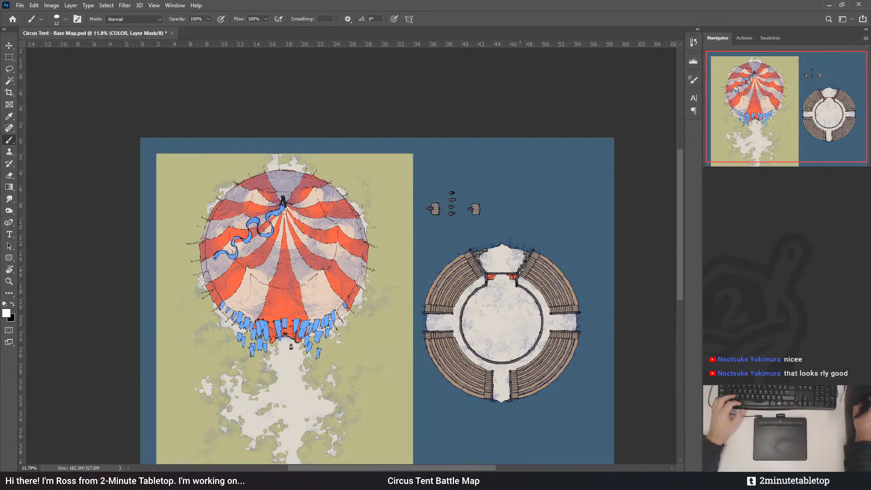
pyautogui.scroll(6, 512, 258)
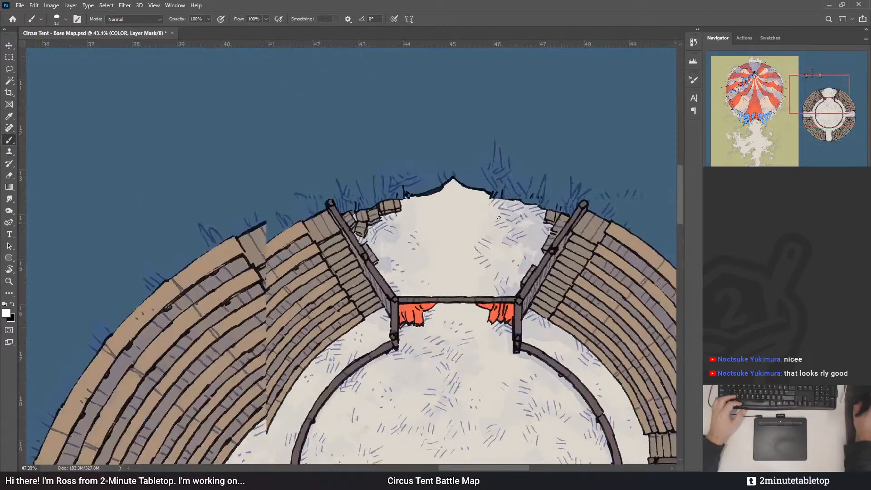
pyautogui.scroll(2, 499, 218)
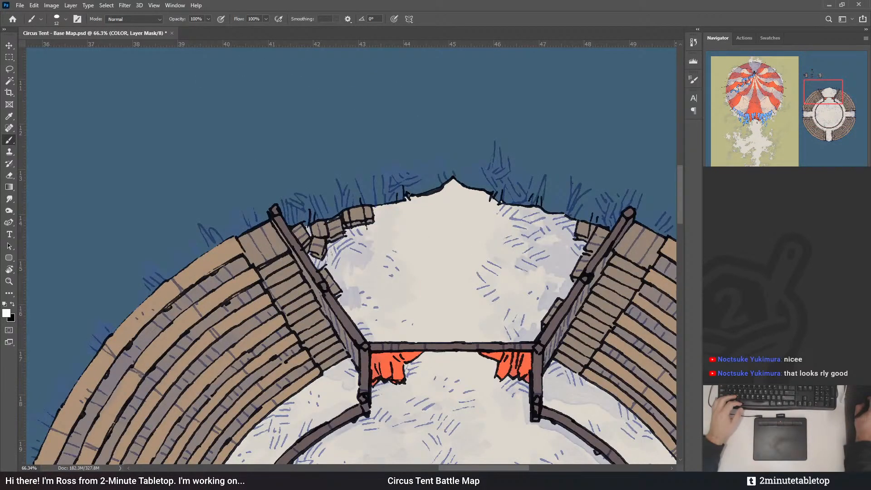
pyautogui.hotkey('alt', ']')
pyautogui.scroll(1, 522, 136)
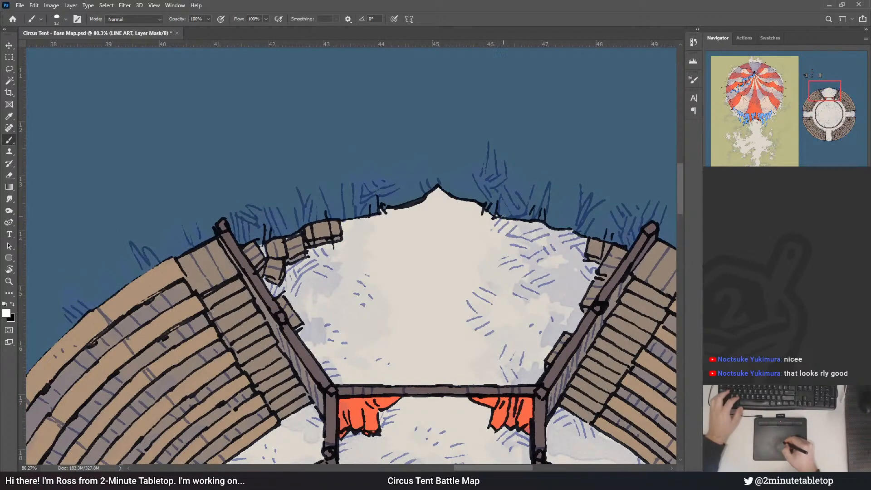
pyautogui.press('x')
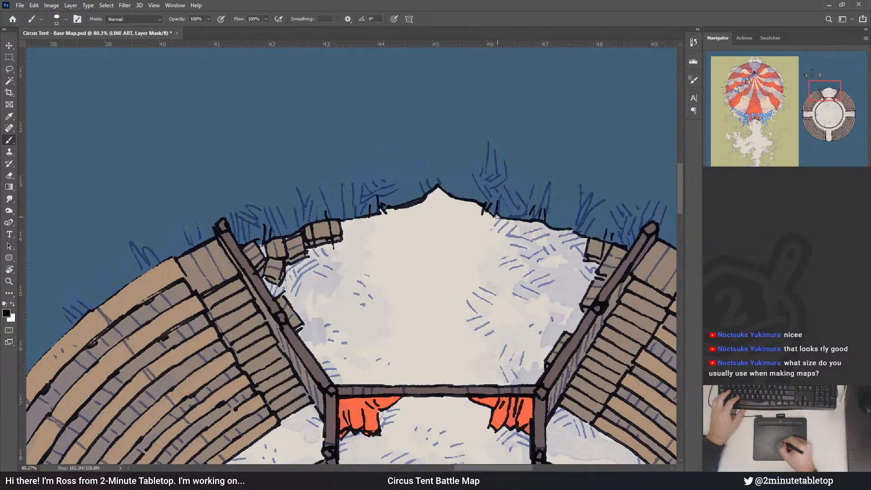
pyautogui.press('x')
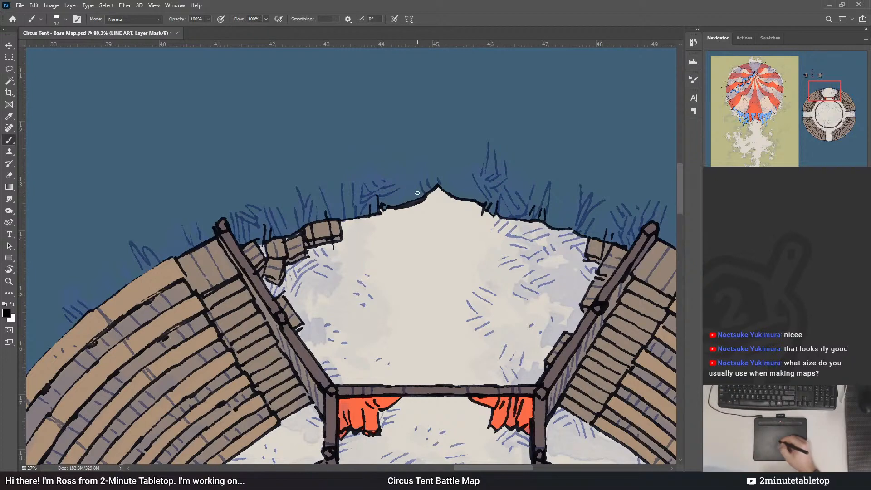
# - Check the map's extent by showing the grid and marquee-selecting the whole grass area, clearing both when done
pyautogui.hotkey('ctrl', '0')
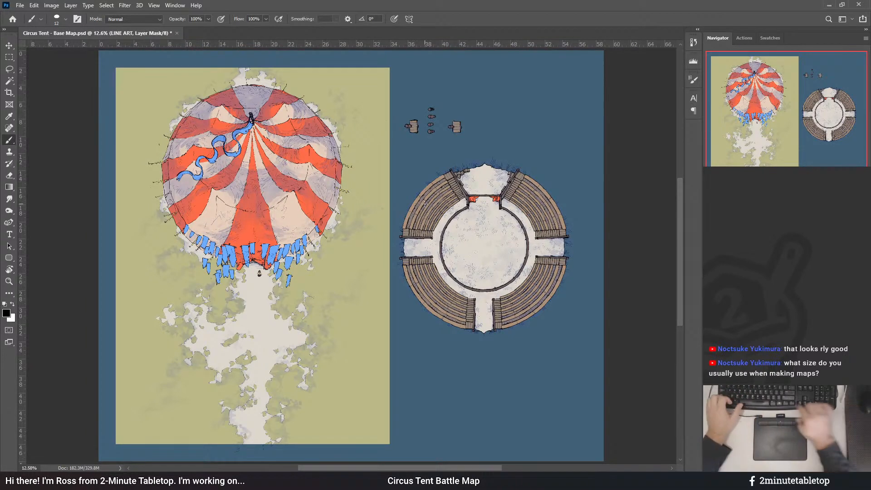
pyautogui.hotkey('ctrl', "'")
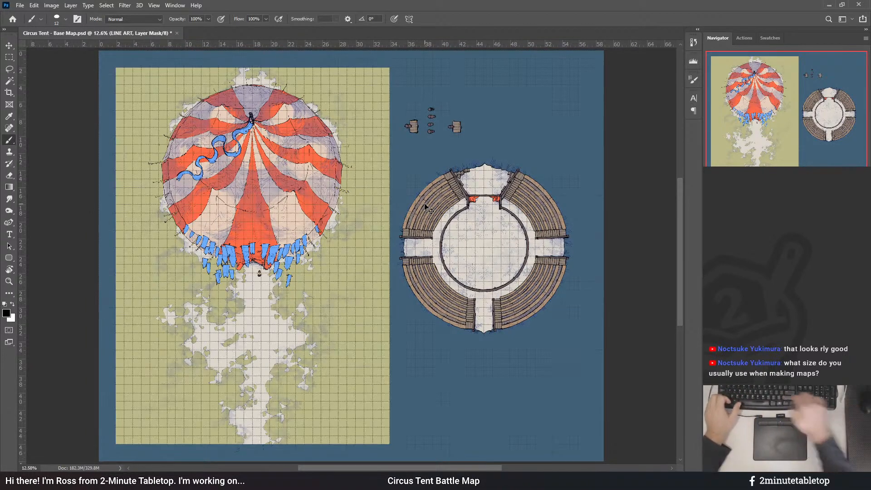
pyautogui.click(11, 58)
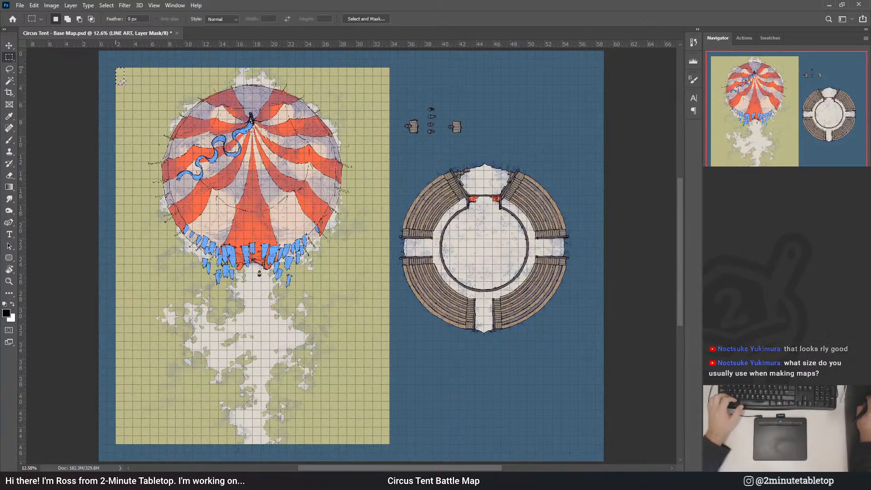
pyautogui.moveTo(116, 67); pyautogui.dragTo(389, 441)
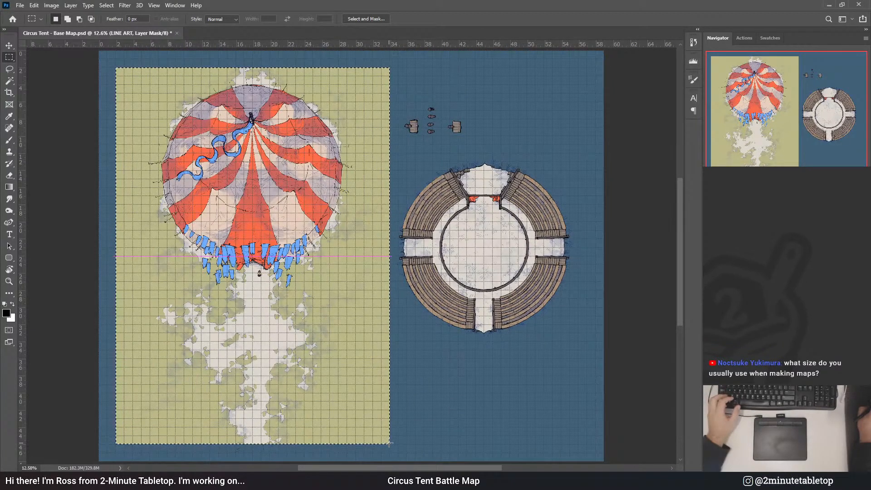
pyautogui.hotkey('ctrl', 'd')
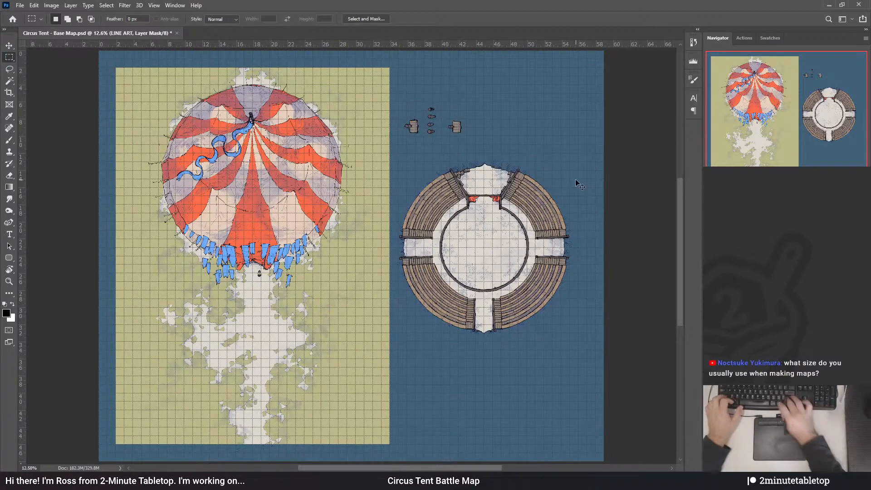
pyautogui.hotkey('ctrl', "'")
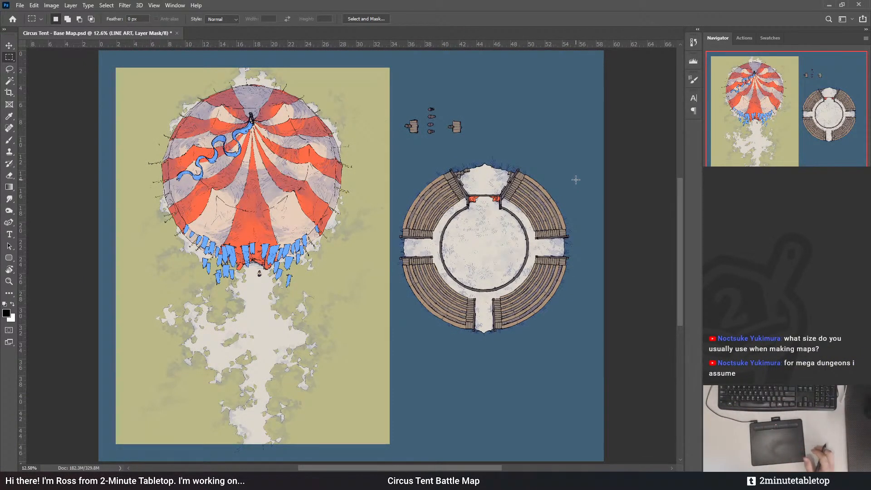
# - Examine the beam and red curtains at the arena entrance up close, comparing the last edit by undoing and redoing it
pyautogui.scroll(10, 499, 179)
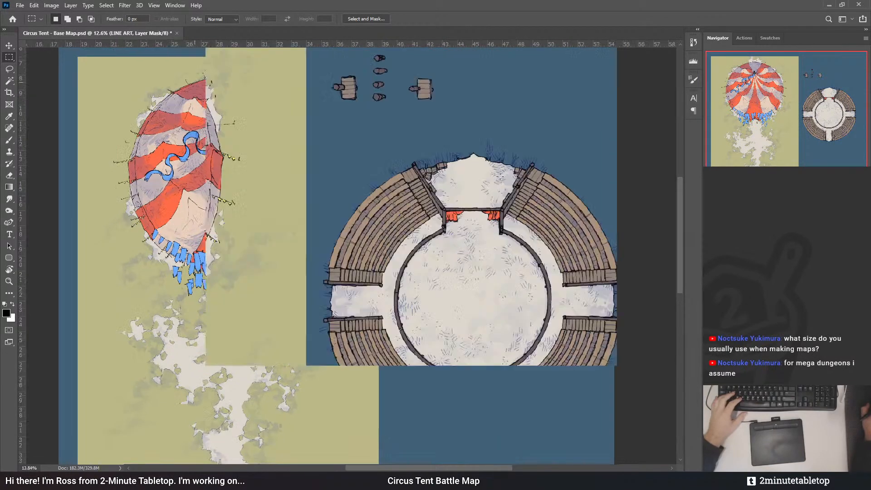
pyautogui.scroll(6, 454, 231)
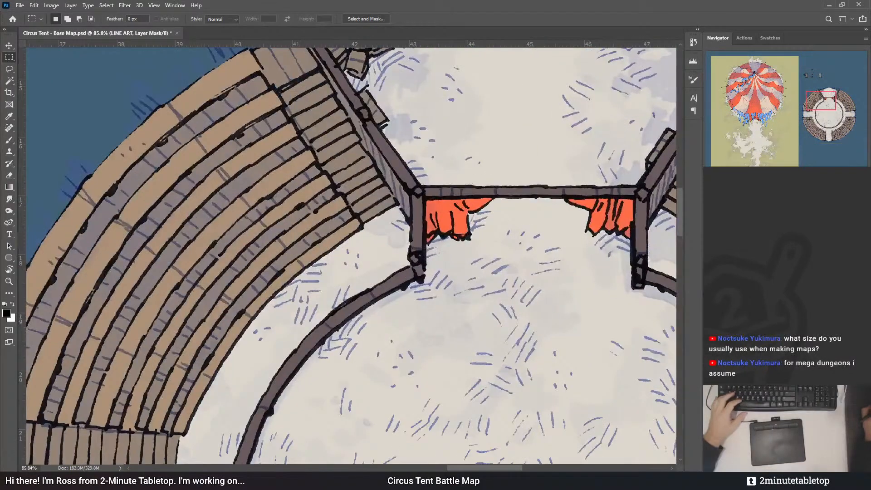
pyautogui.press('b')
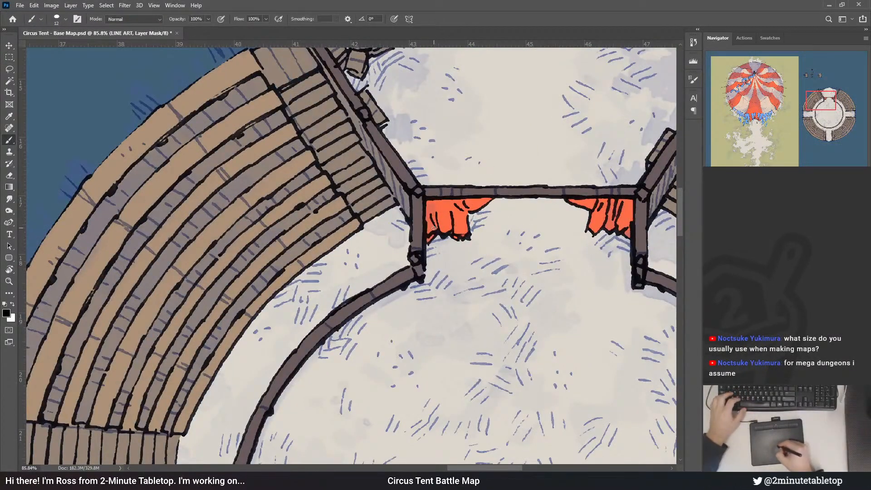
pyautogui.moveTo(454, 193); pyautogui.dragTo(412, 194)
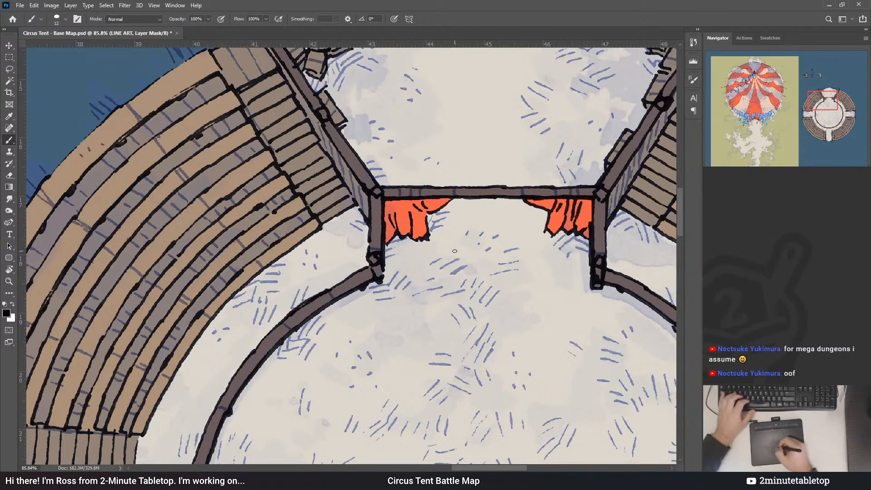
pyautogui.scroll(-5, 454, 242)
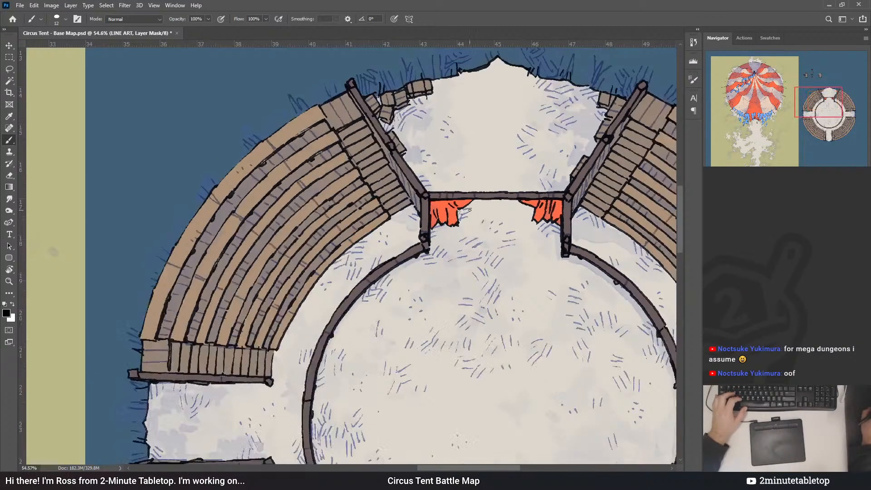
pyautogui.scroll(4, 497, 199)
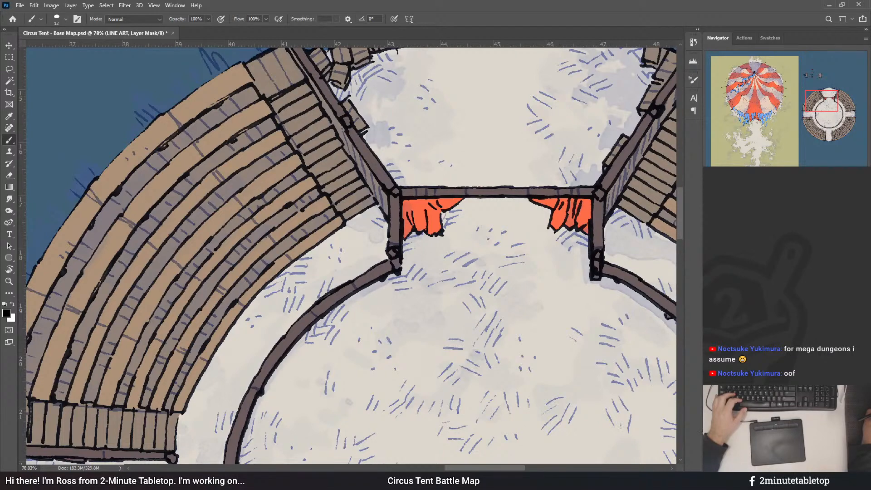
pyautogui.hotkey('ctrl', 'z')
pyautogui.hotkey('ctrl', 'shift', 'z')
# - Switch through the tent and COLOR layer masks and return to the LINE ART mask with black as the brush colour
pyautogui.hotkey('alt', '[')
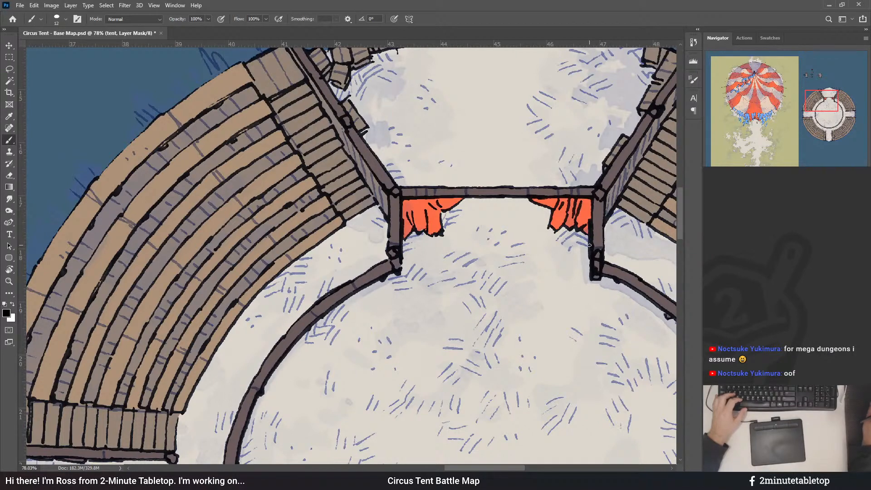
pyautogui.press('x')
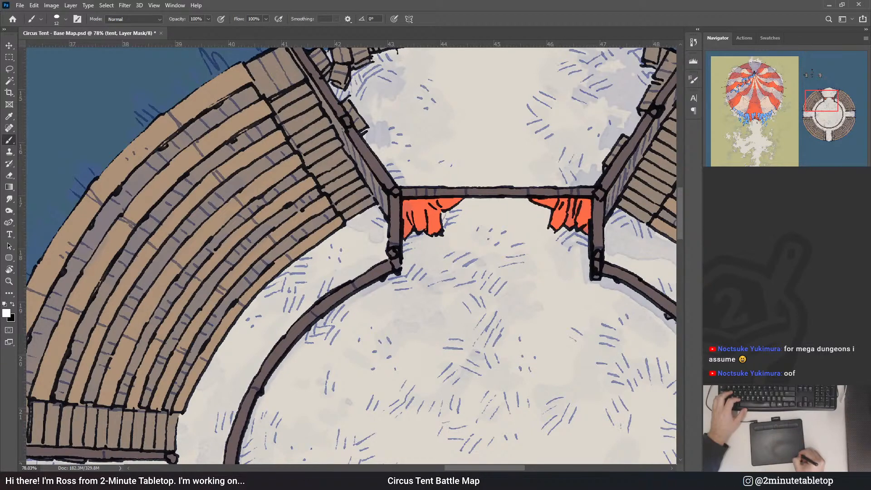
pyautogui.hotkey('alt', '[')
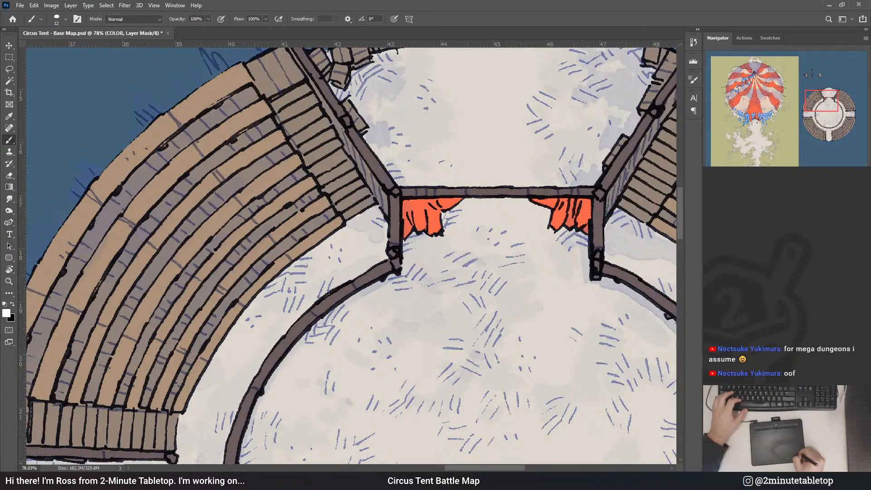
pyautogui.hotkey('alt', ']')
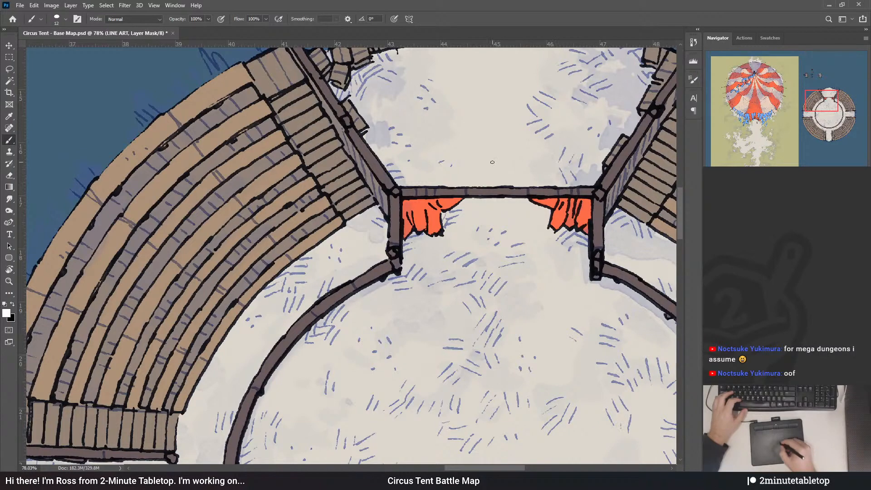
pyautogui.press('x')
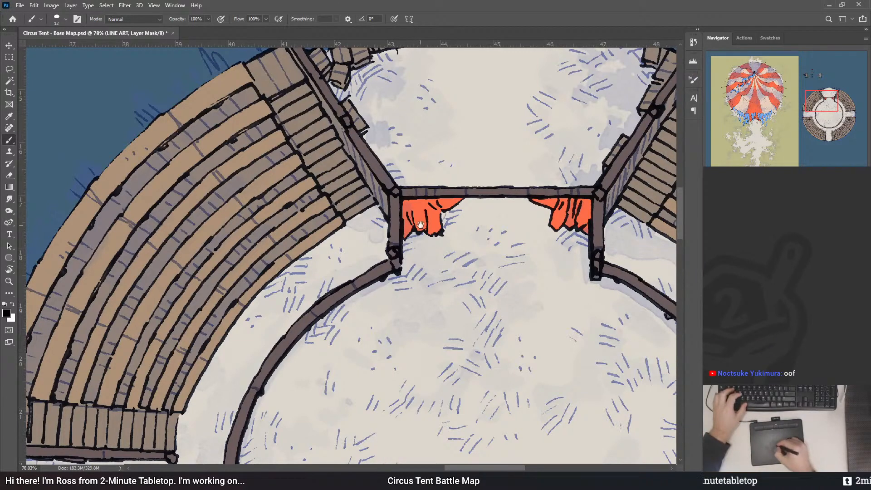
pyautogui.moveTo(509, 290); pyautogui.dragTo(556, 273)
pyautogui.scroll(-1, 353, 189)
pyautogui.scroll(-3, 353, 189)
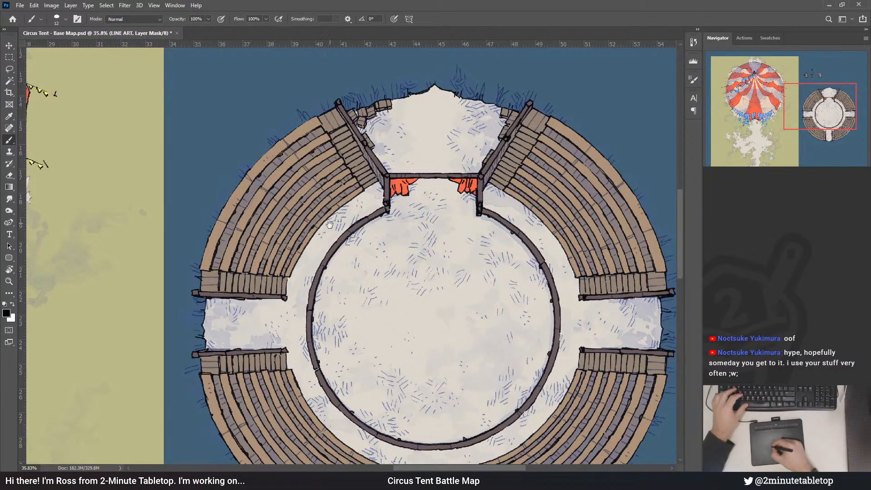
pyautogui.moveTo(480, 277); pyautogui.dragTo(517, 214)
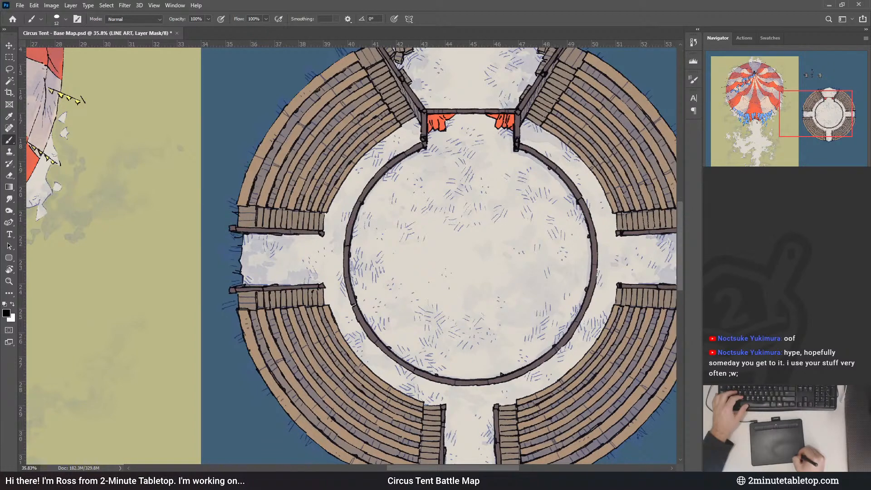
# - Clean the overlapping strokes inside the uppermost small wooden post with the Brush on the LINE ART layer mask
pyautogui.hotkey('alt', '[')
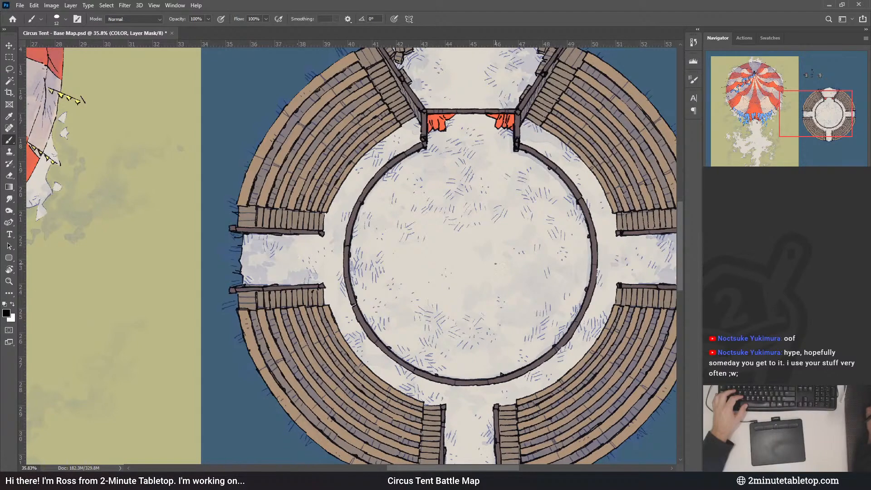
pyautogui.scroll(-5, 496, 263)
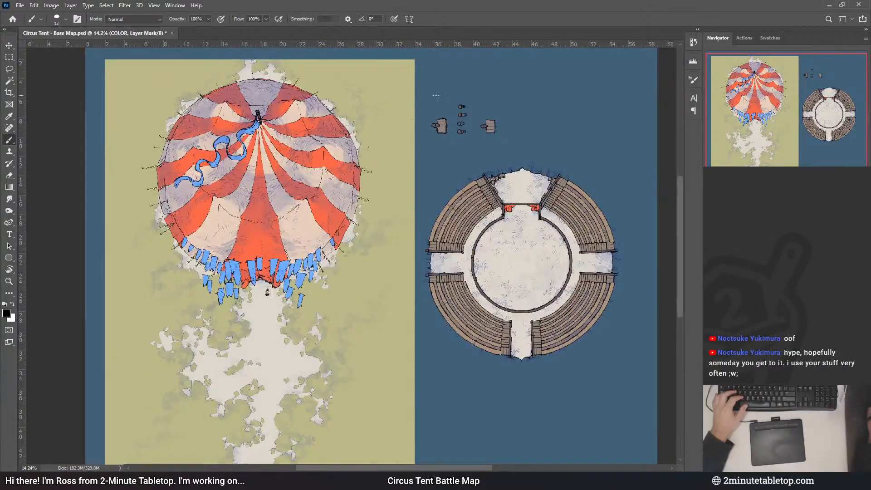
pyautogui.scroll(6, 436, 96)
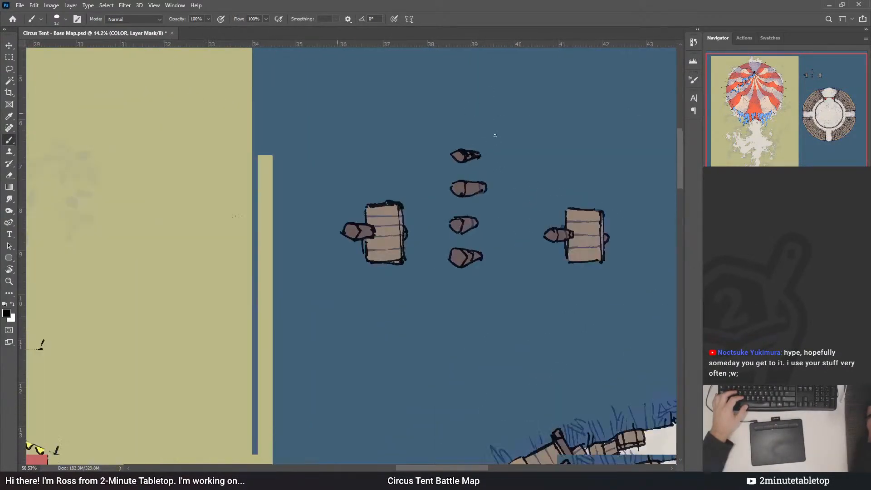
pyautogui.scroll(2, 495, 135)
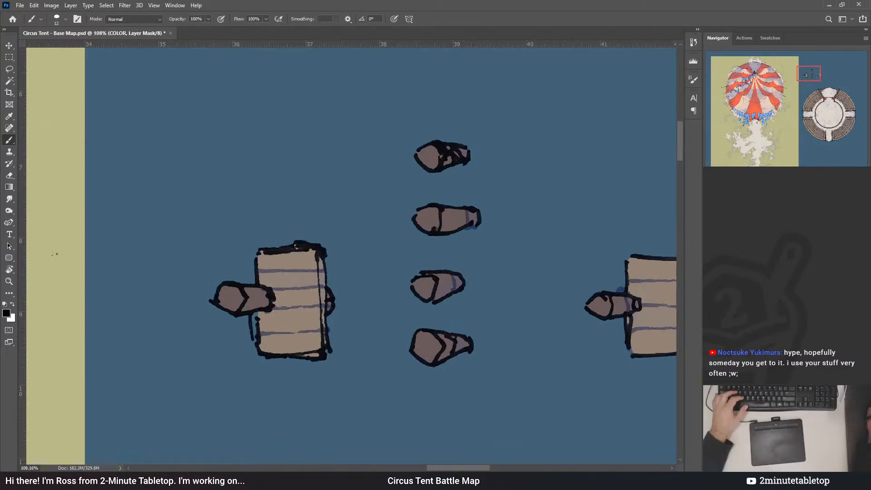
pyautogui.hotkey('alt', ']')
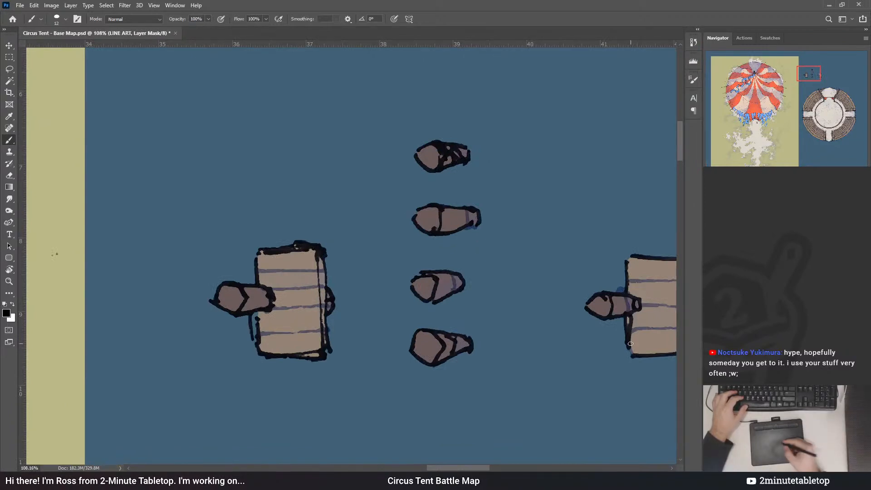
pyautogui.moveTo(460, 178); pyautogui.dragTo(435, 171)
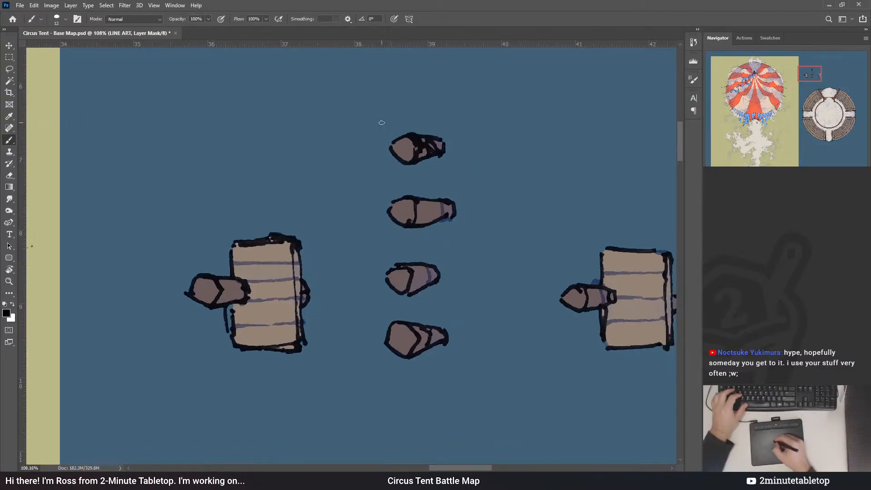
pyautogui.moveTo(435, 139); pyautogui.dragTo(445, 147)
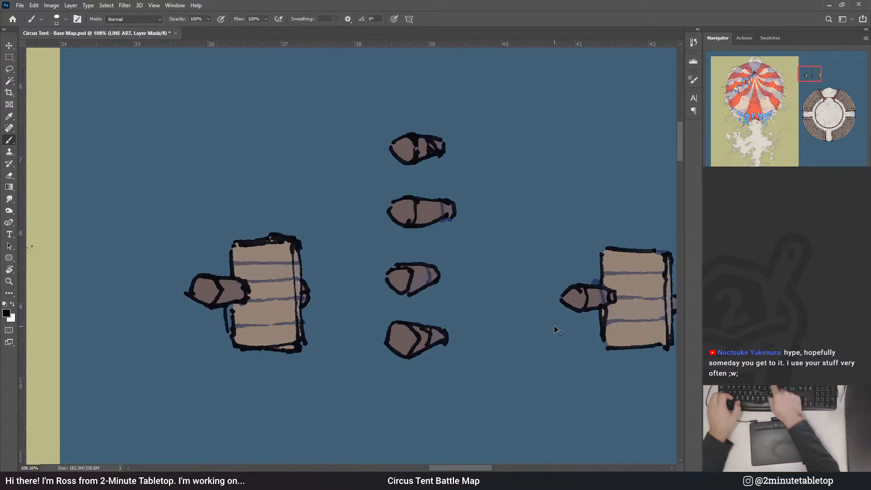
# - Mask out the LINE ART strokes crossing the blue banner at the tent's entrance flap
pyautogui.hotkey('ctrl', '0')
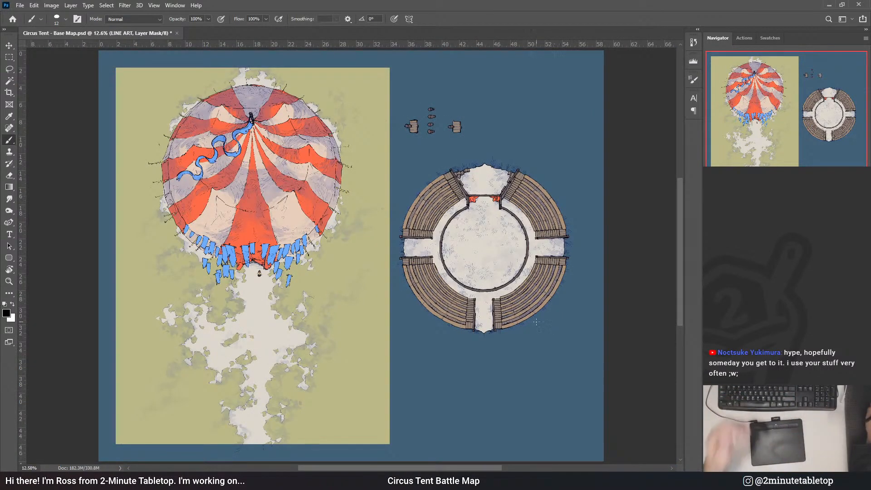
pyautogui.scroll(10, 312, 278)
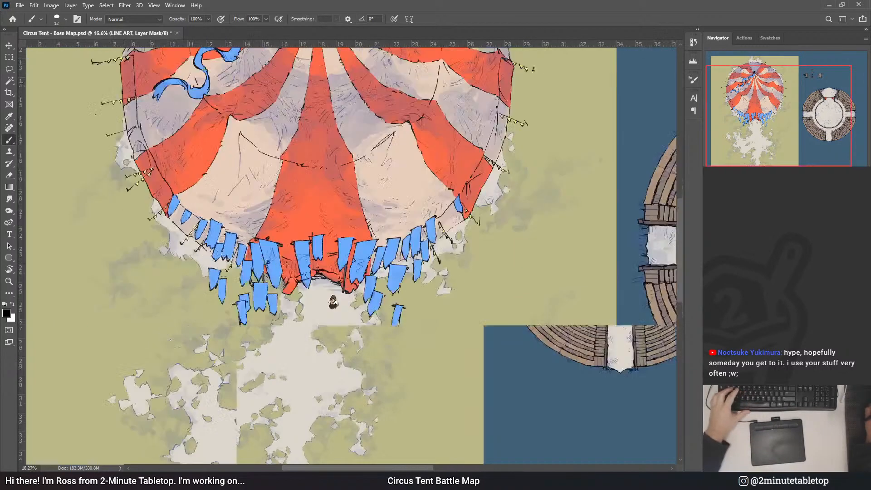
pyautogui.scroll(5, 313, 278)
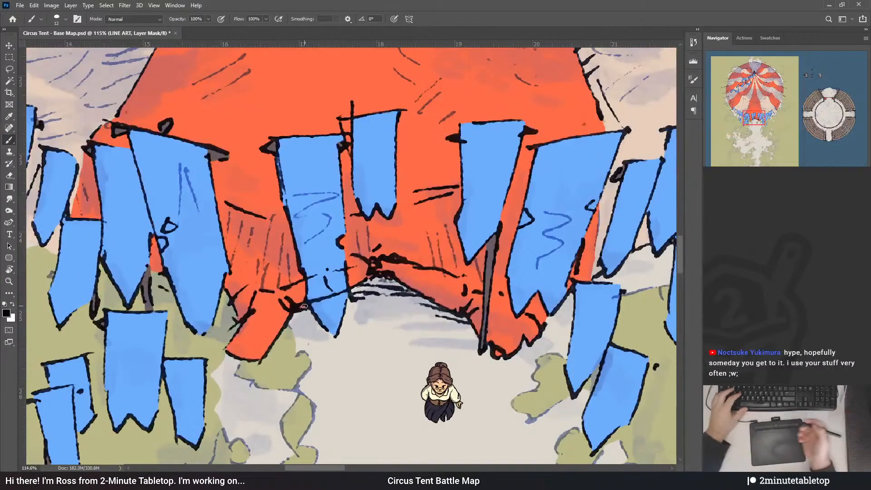
pyautogui.moveTo(431, 246); pyautogui.dragTo(444, 208)
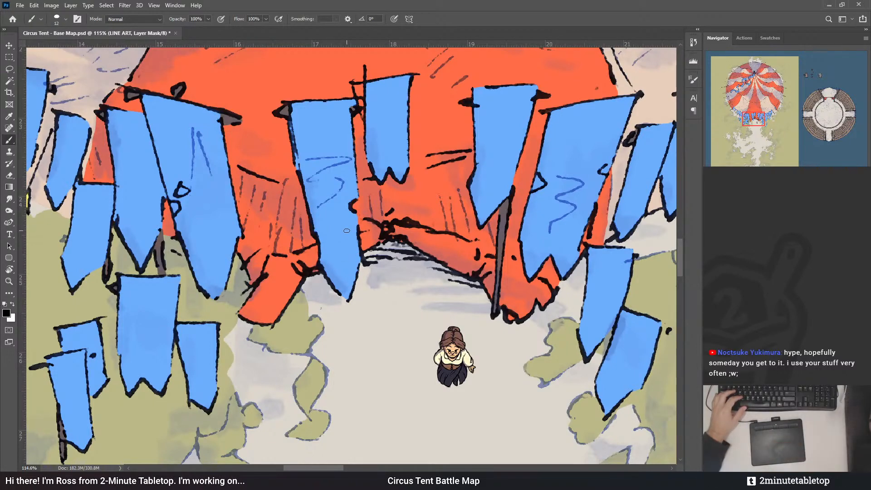
pyautogui.moveTo(407, 165); pyautogui.dragTo(428, 217)
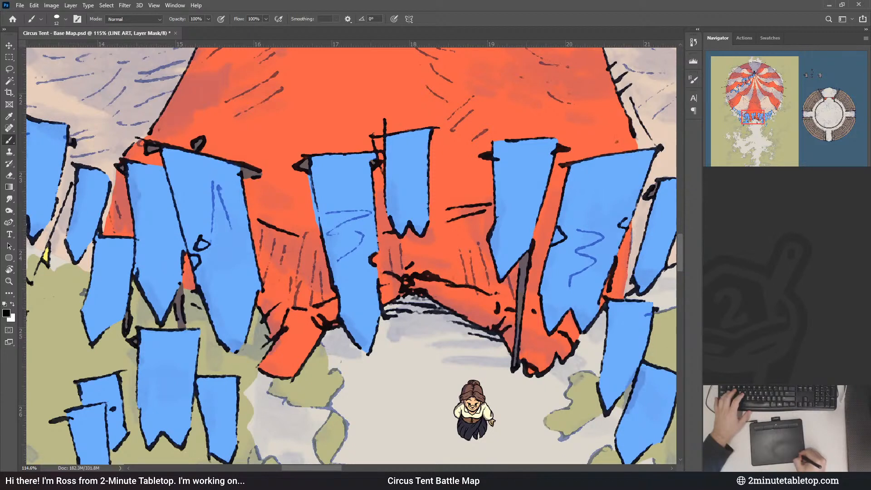
# - Switch to the banners layer mask and touch up the blue banner edges around the tent entrance with black and white
pyautogui.click(787, 359)
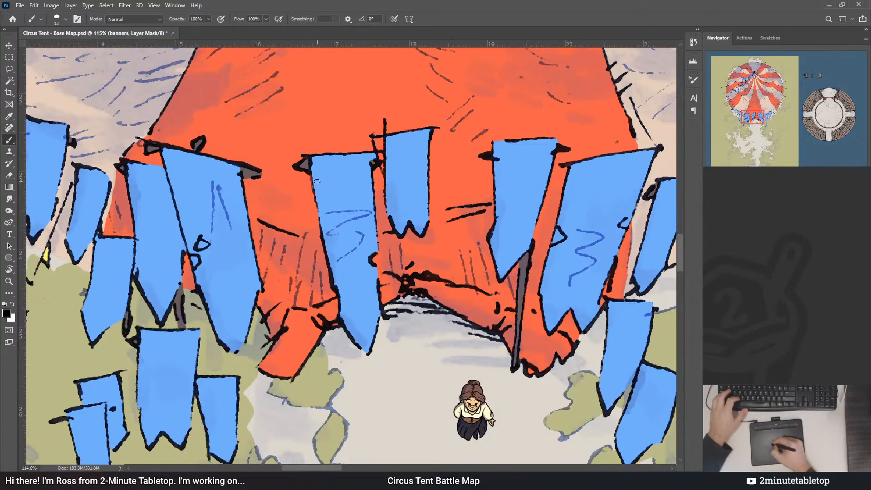
pyautogui.press('x')
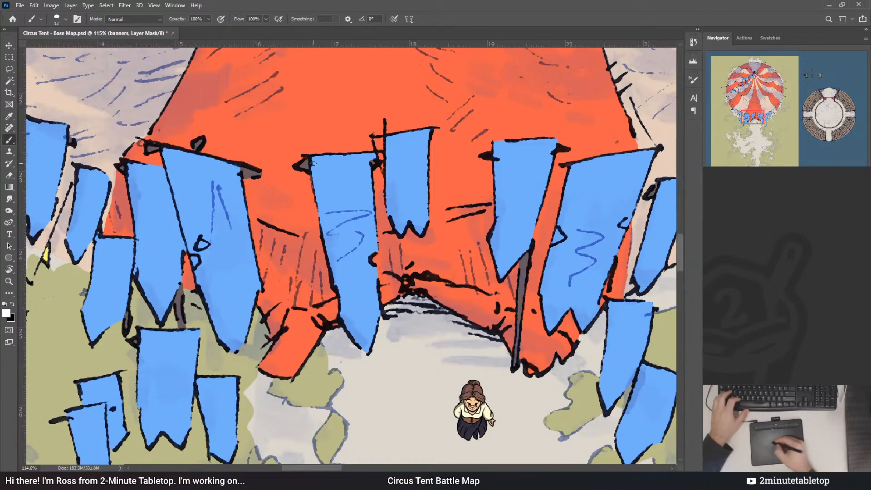
pyautogui.scroll(-4, 462, 185)
pyautogui.scroll(4, 217, 237)
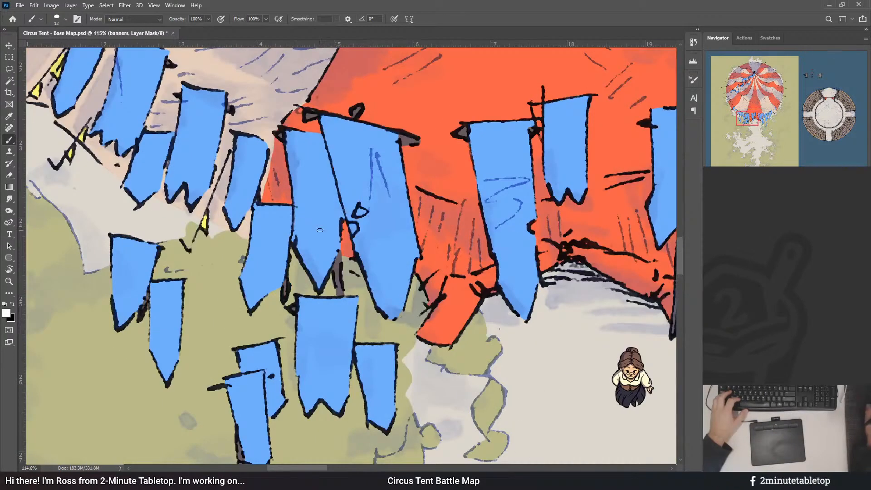
pyautogui.press('x')
pyautogui.press('x')
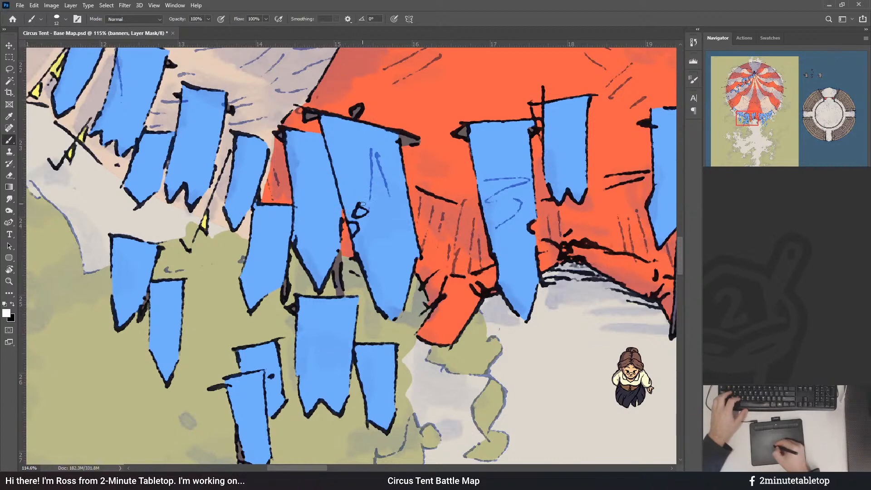
# - Look over the whole tent, from the entrance banners up to the pole and blue ribbon at the peak
pyautogui.scroll(-4, 345, 203)
pyautogui.scroll(-6, 244, 282)
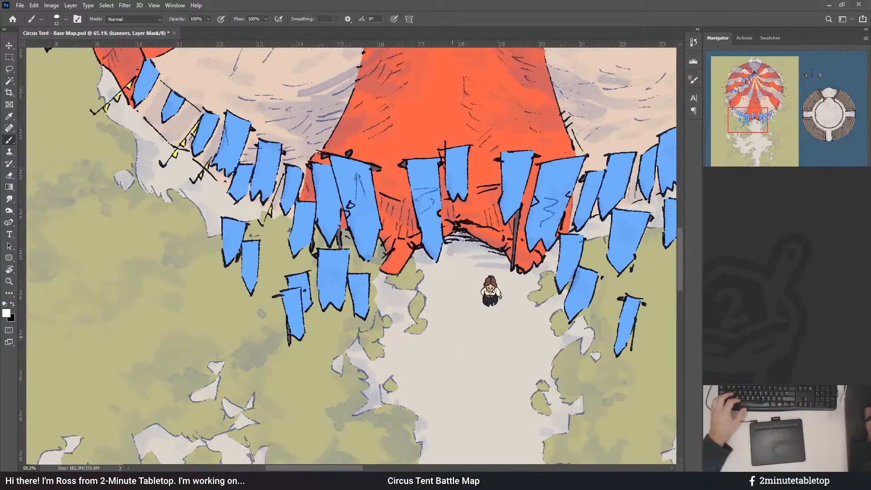
pyautogui.scroll(-2, 385, 367)
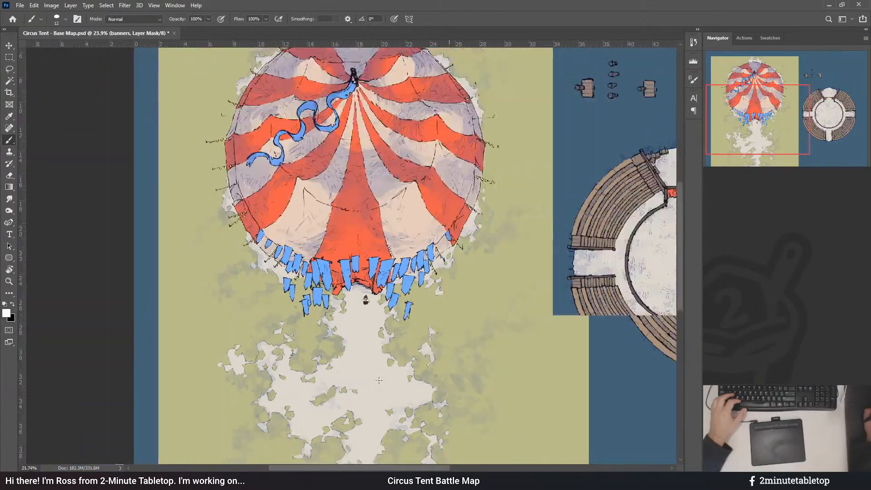
pyautogui.scroll(1, 364, 84)
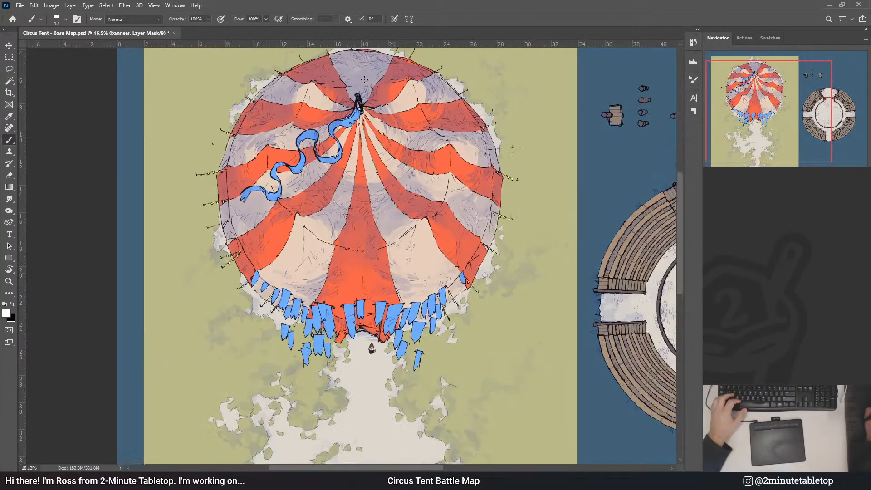
pyautogui.scroll(1, 383, 175)
pyautogui.scroll(-2, 440, 356)
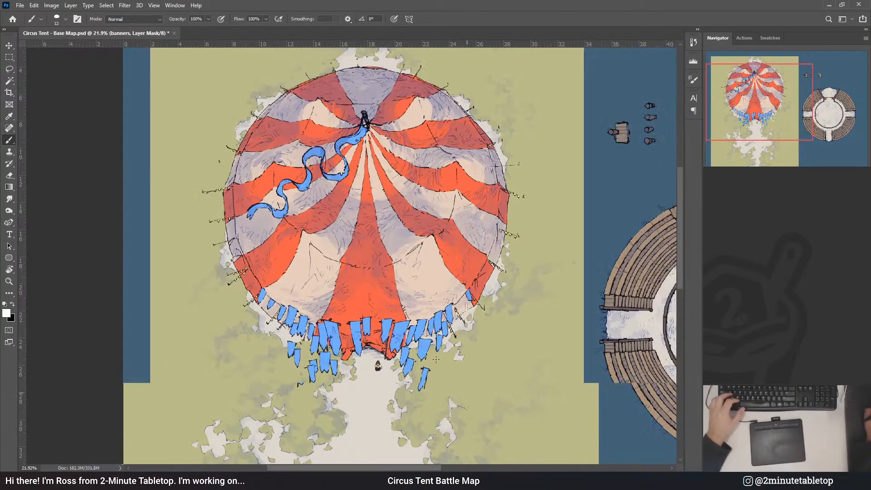
pyautogui.scroll(5, 360, 161)
pyautogui.scroll(5, 380, 131)
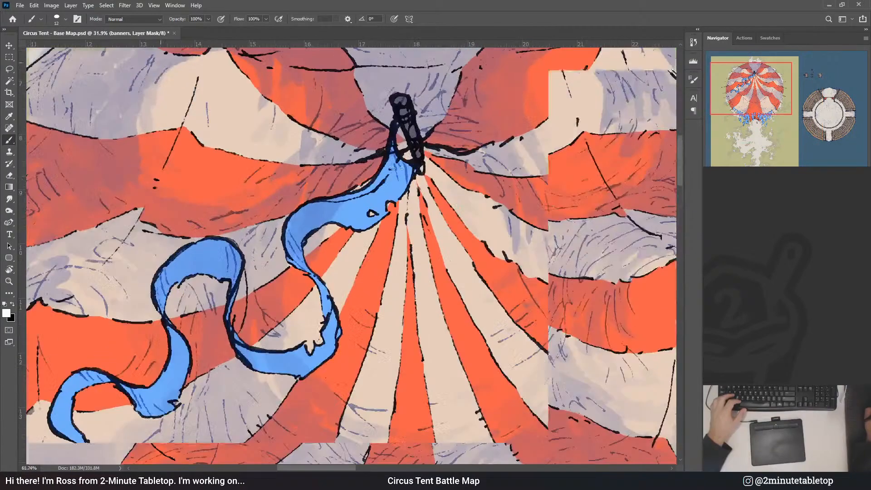
pyautogui.scroll(2, 388, 49)
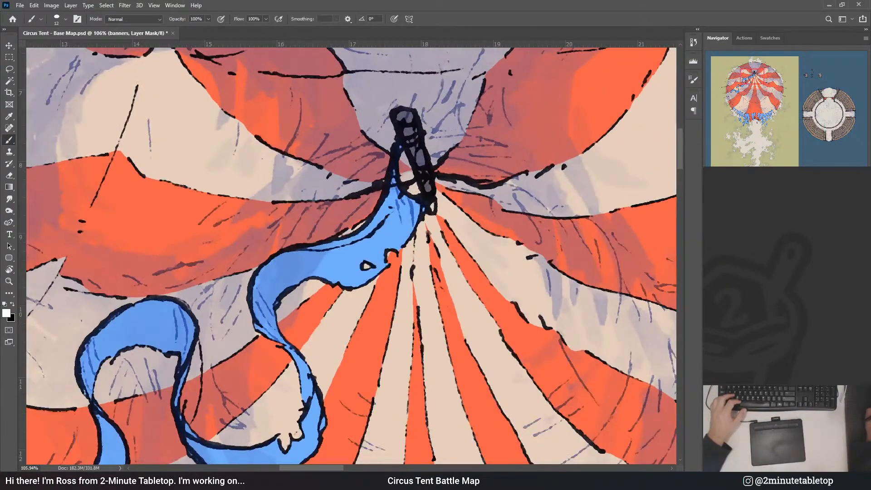
# - Return to the LINE ART layer mask and examine the blue ribbon's outline along its length from the pole
pyautogui.hotkey('alt', ']')
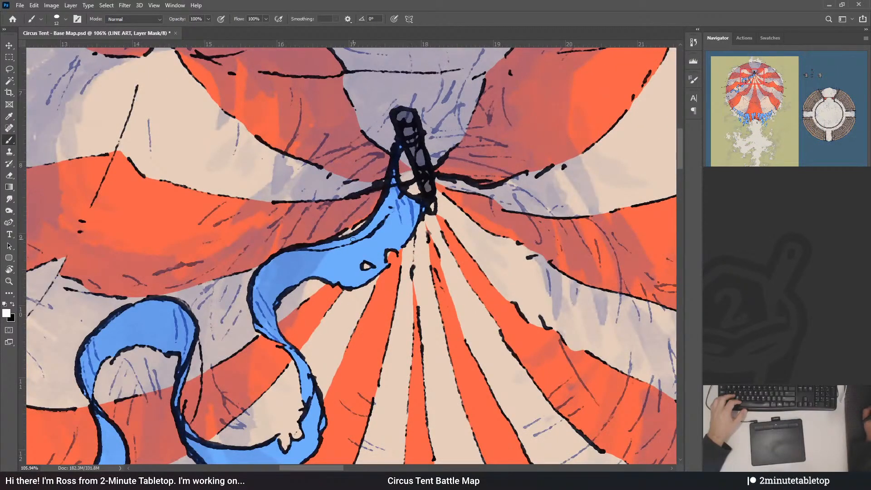
pyautogui.moveTo(461, 139); pyautogui.dragTo(427, 145)
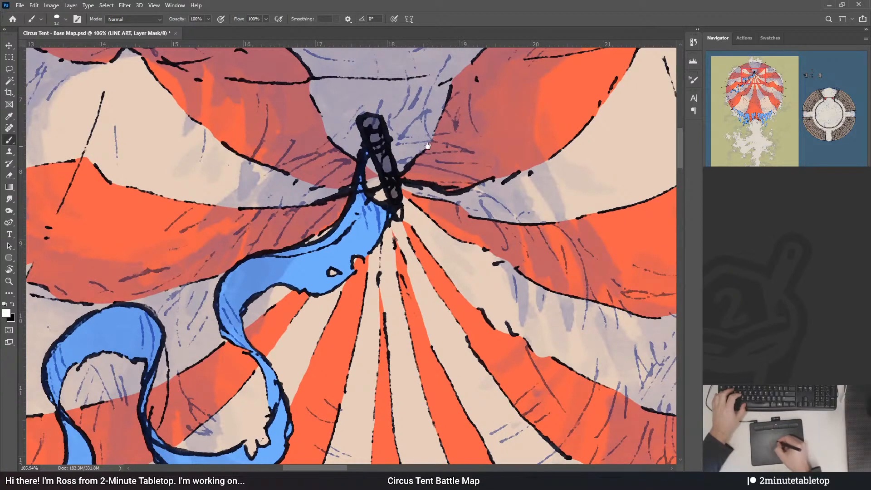
pyautogui.moveTo(389, 242); pyautogui.dragTo(520, 81)
pyautogui.moveTo(321, 218); pyautogui.dragTo(488, 108)
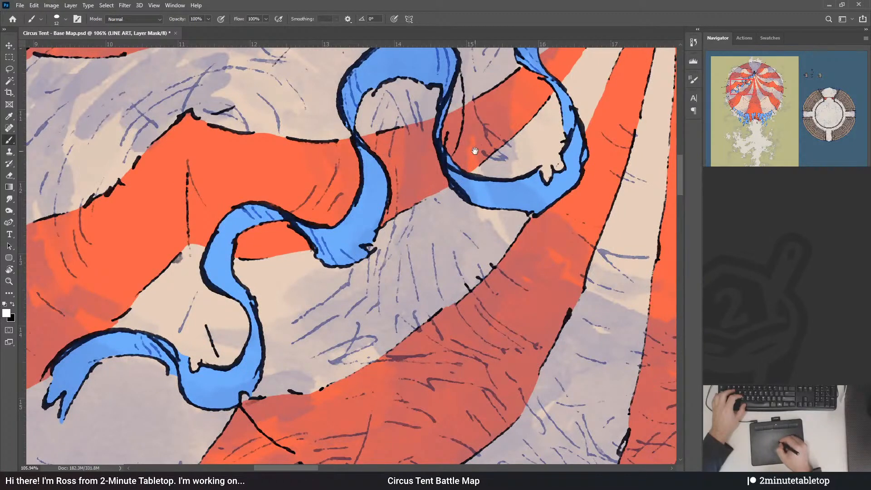
pyautogui.moveTo(508, 160); pyautogui.dragTo(362, 269)
pyautogui.moveTo(473, 203); pyautogui.dragTo(388, 297)
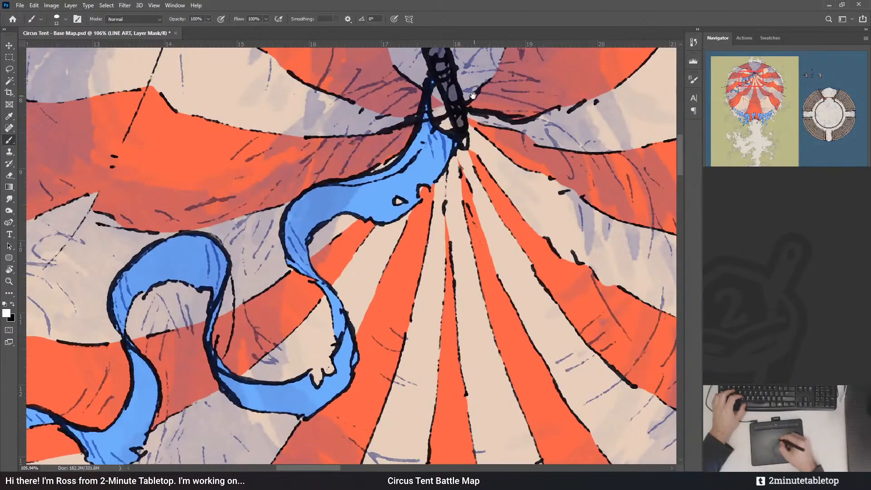
pyautogui.moveTo(472, 95); pyautogui.dragTo(418, 158)
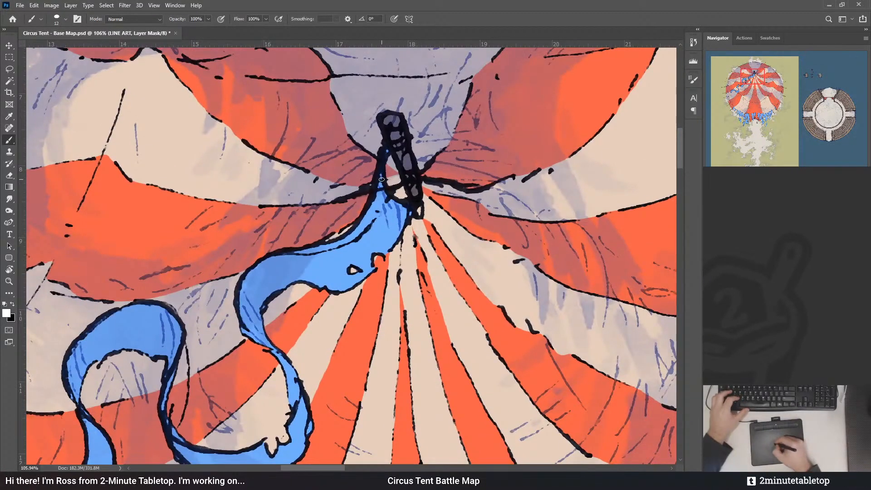
# - Clean the outlines of the peak pole and the ribbon's attachment on the LINE ART layer mask, alternating black and white
pyautogui.press('x')
pyautogui.moveTo(381, 186); pyautogui.dragTo(385, 176)
pyautogui.press('x')
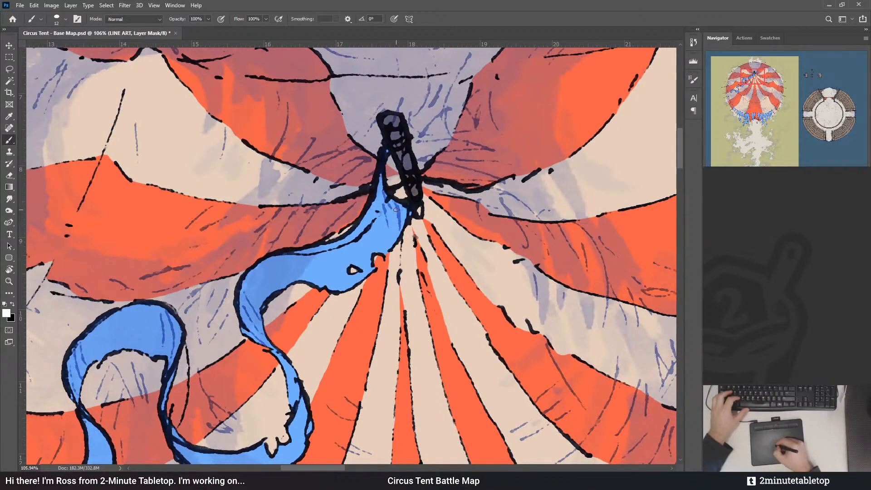
pyautogui.press('x')
pyautogui.press('x')
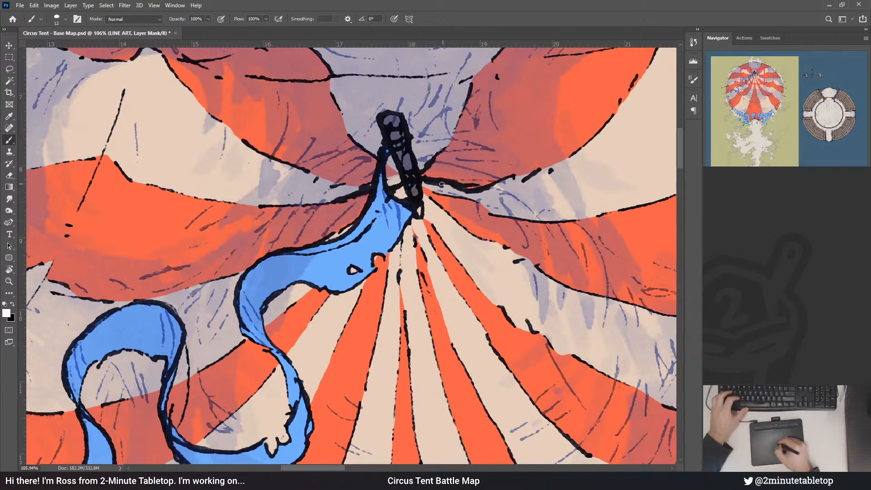
pyautogui.press('x')
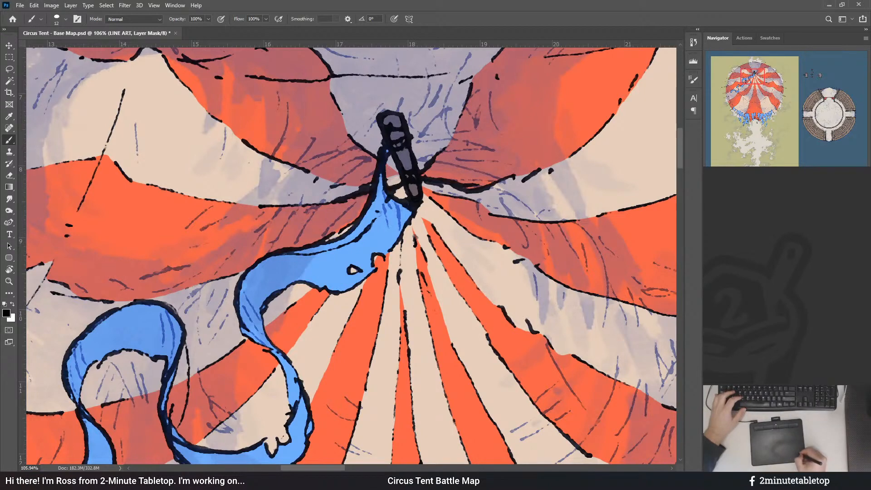
# - Switch to the banners layer mask and touch up the ribbon's blue edges along its curves, from the peak pole towards the tail
pyautogui.click(744, 363)
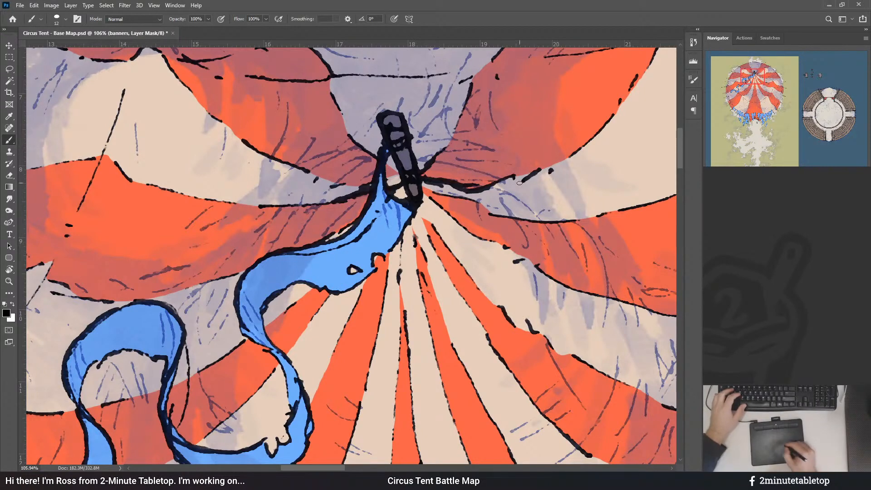
pyautogui.moveTo(372, 224); pyautogui.dragTo(457, 197)
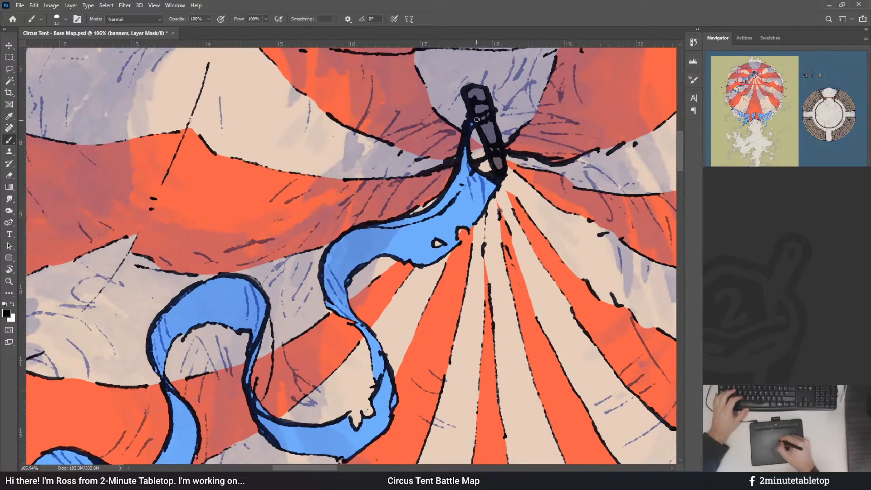
pyautogui.moveTo(394, 284); pyautogui.dragTo(428, 217)
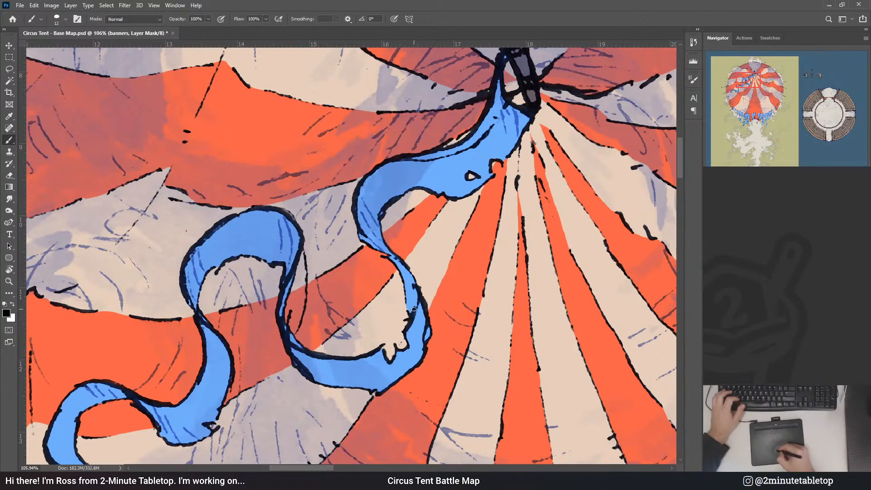
pyautogui.press('x')
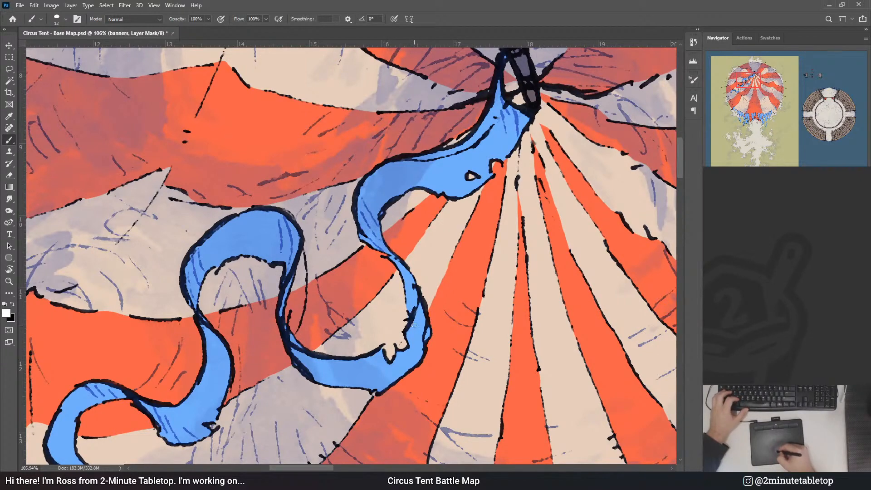
pyautogui.moveTo(260, 202); pyautogui.dragTo(381, 174)
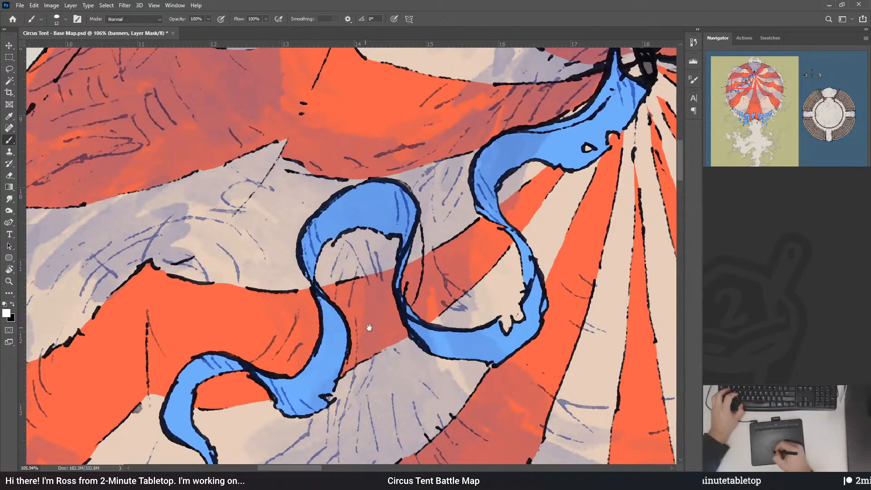
pyautogui.moveTo(367, 326); pyautogui.dragTo(404, 218)
pyautogui.moveTo(290, 280); pyautogui.dragTo(335, 248)
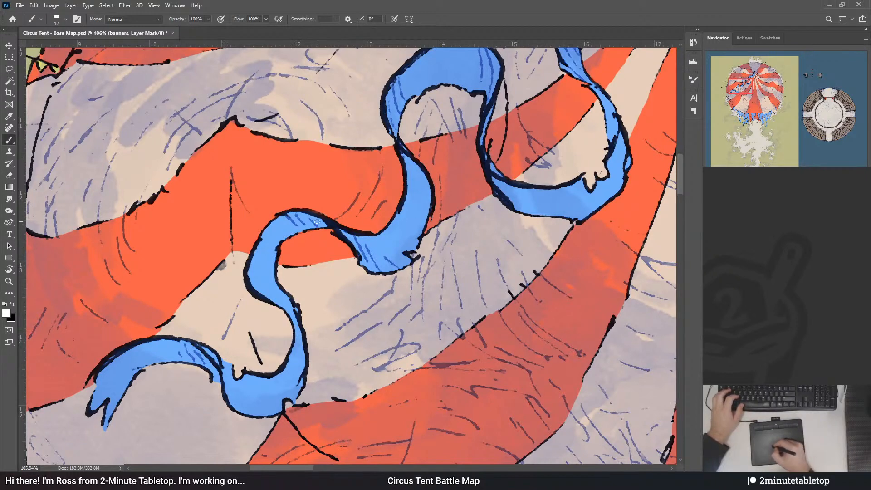
pyautogui.moveTo(362, 282); pyautogui.dragTo(363, 197)
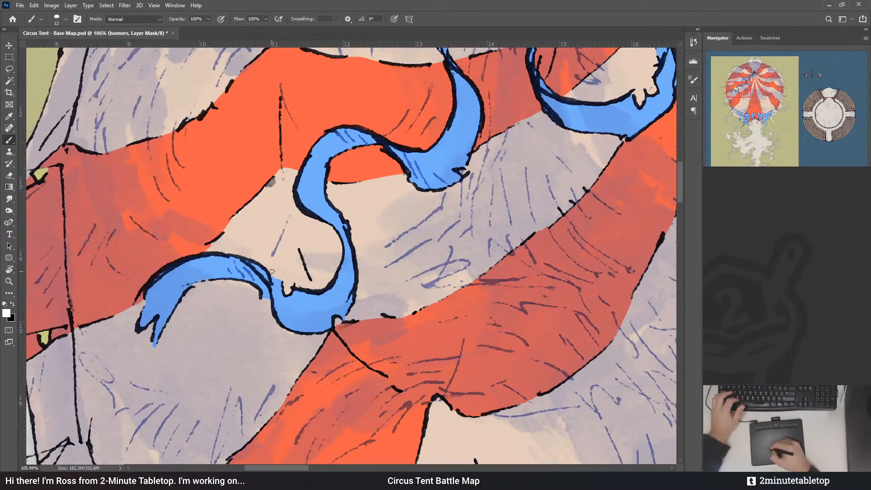
# - Refine the blue colour around the ribbon's forked tail and last fold on the banners layer mask, alternating black and white
pyautogui.press('x')
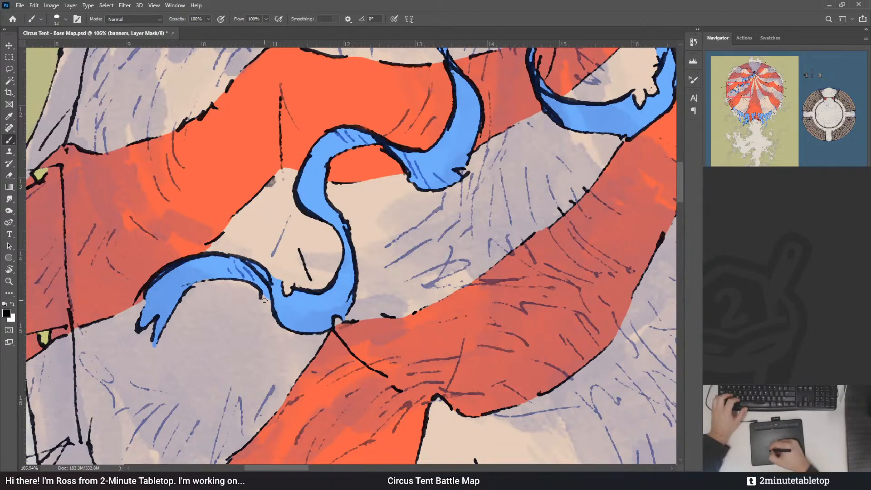
pyautogui.press('x')
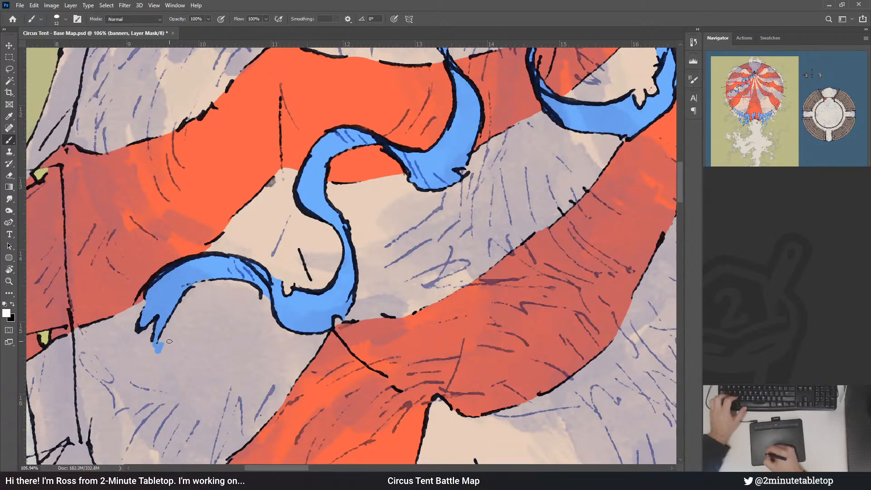
pyautogui.press('x')
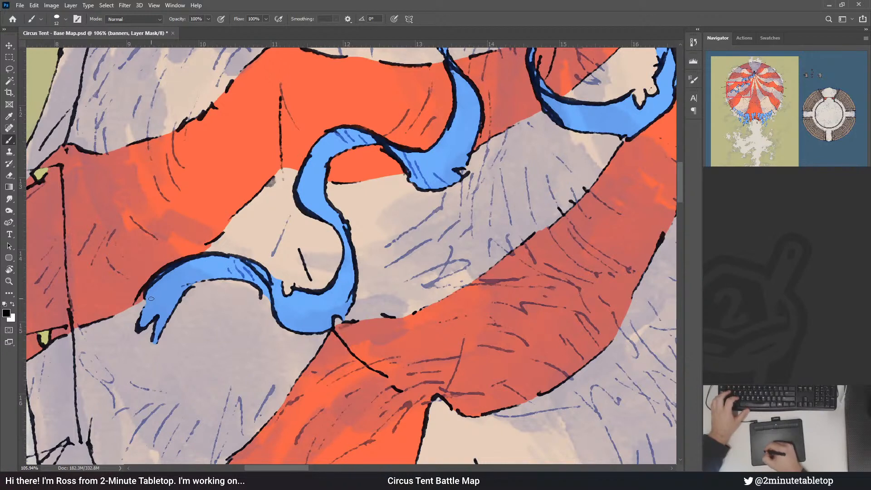
pyautogui.press('x')
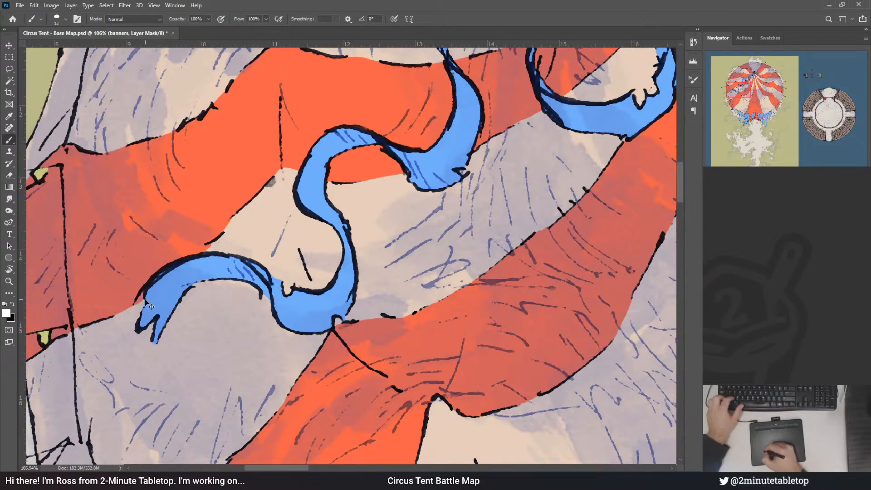
pyautogui.press('x')
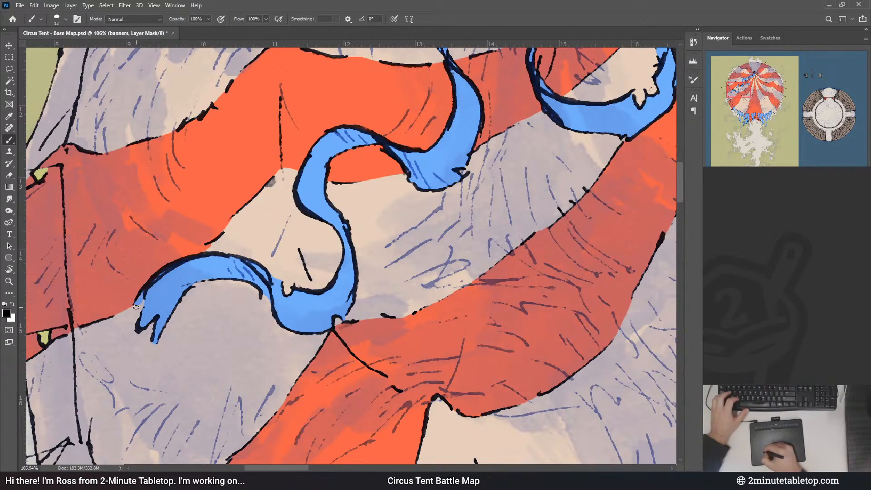
pyautogui.press('x')
pyautogui.moveTo(355, 294); pyautogui.dragTo(333, 304)
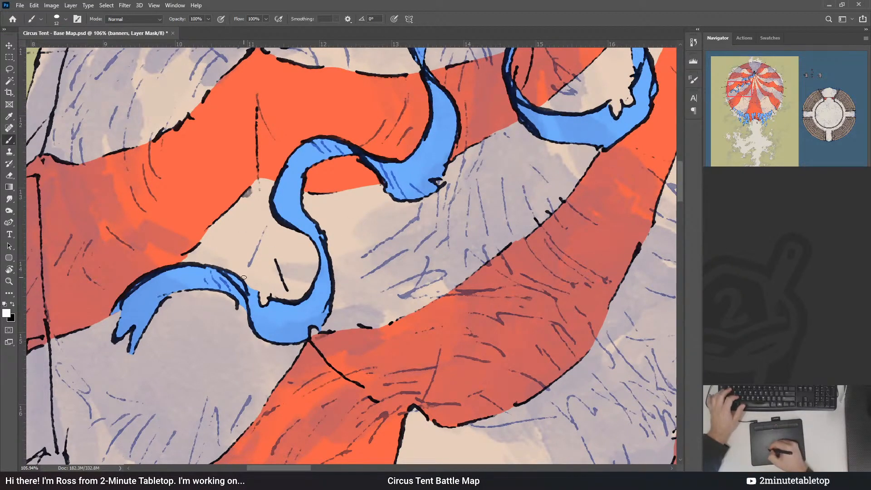
pyautogui.press('x')
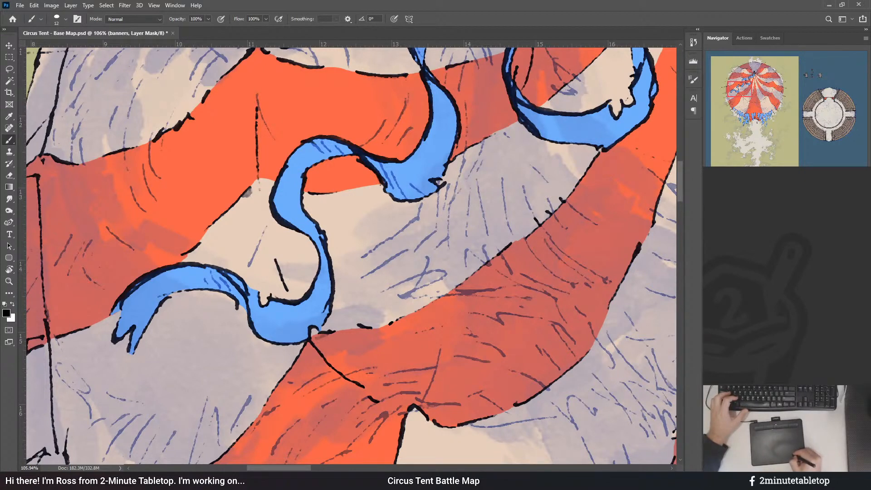
# - Clean the overlapping outline at the ribbon's last fold on the LINE ART layer mask and trim the stray blue on the banners mask
pyautogui.click(749, 327)
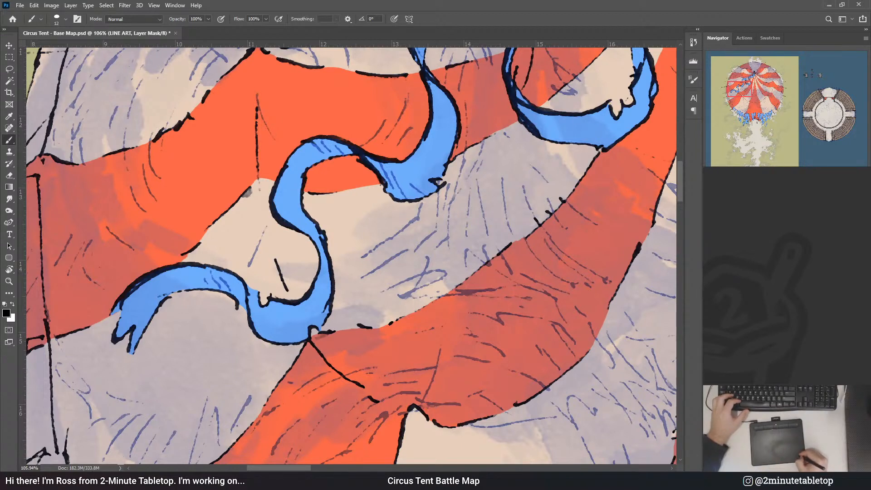
pyautogui.click(807, 363)
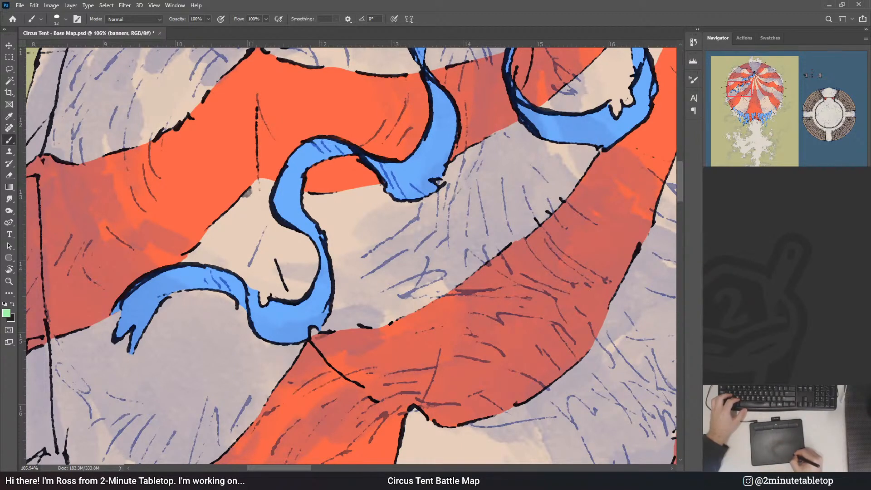
pyautogui.click(751, 358)
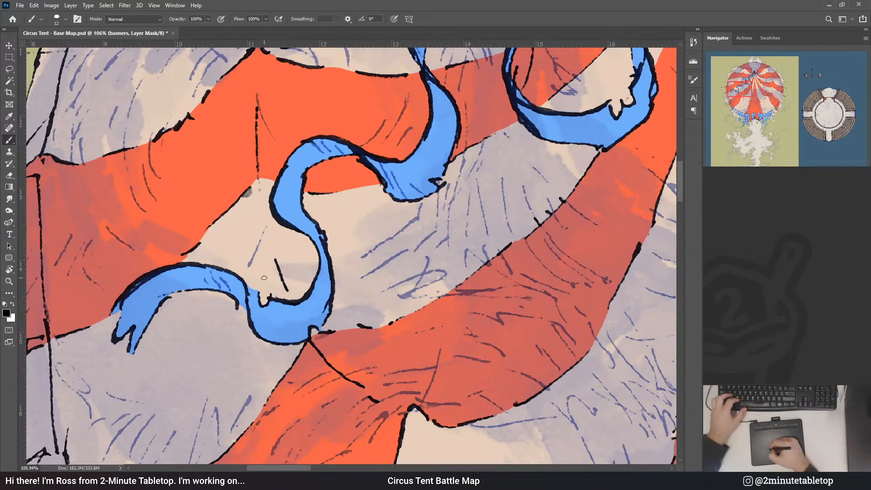
# - Return to the LINE ART layer mask and remove the doubled outline inside the ribbon's upper section near the peak pole
pyautogui.moveTo(408, 248); pyautogui.dragTo(358, 309)
pyautogui.moveTo(470, 229); pyautogui.dragTo(385, 319)
pyautogui.moveTo(474, 227); pyautogui.dragTo(421, 267)
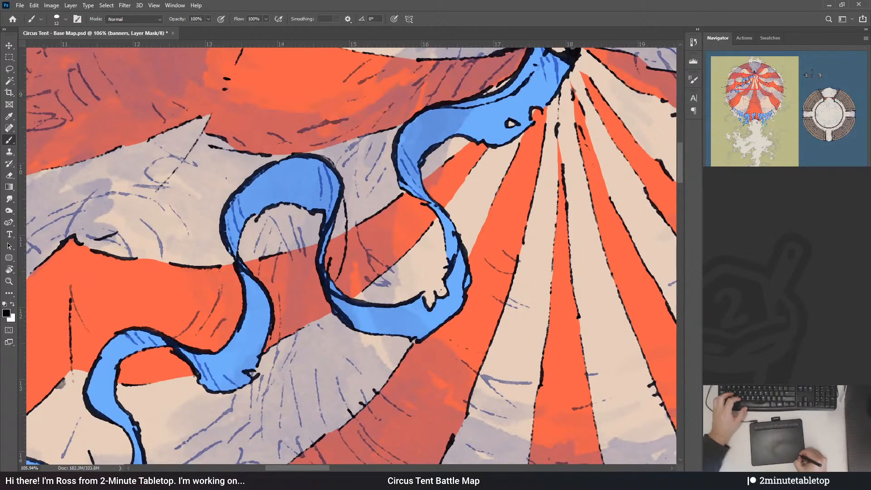
pyautogui.click(751, 340)
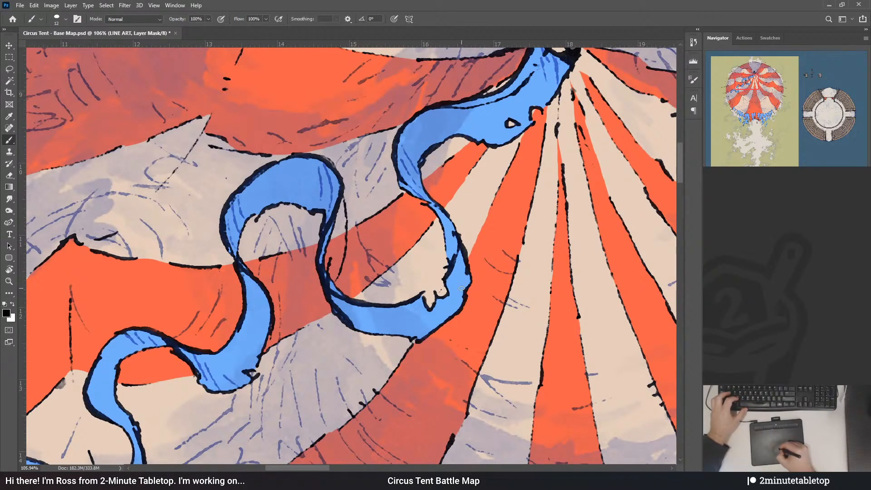
pyautogui.moveTo(509, 101); pyautogui.dragTo(395, 260)
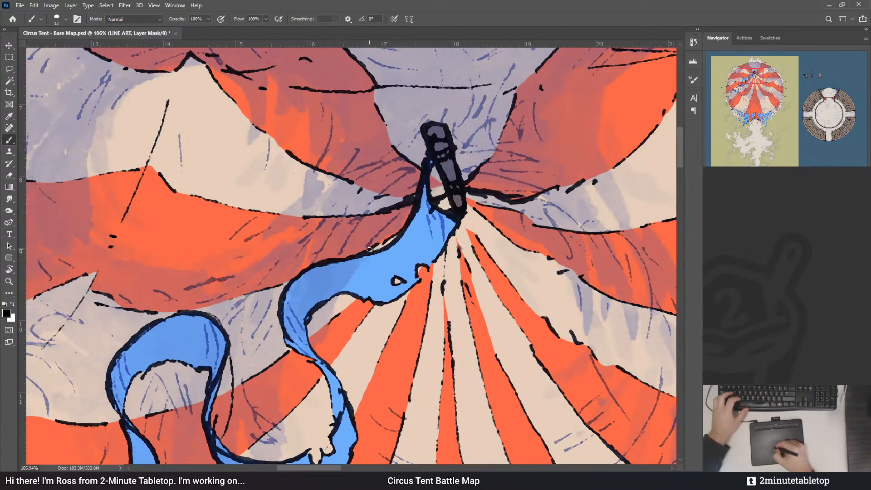
# - On the banners layer mask, outline the uncoloured sliver beside the ribbon's middle loop in white and fill it with the Paint Bucket
pyautogui.scroll(-7, 257, 152)
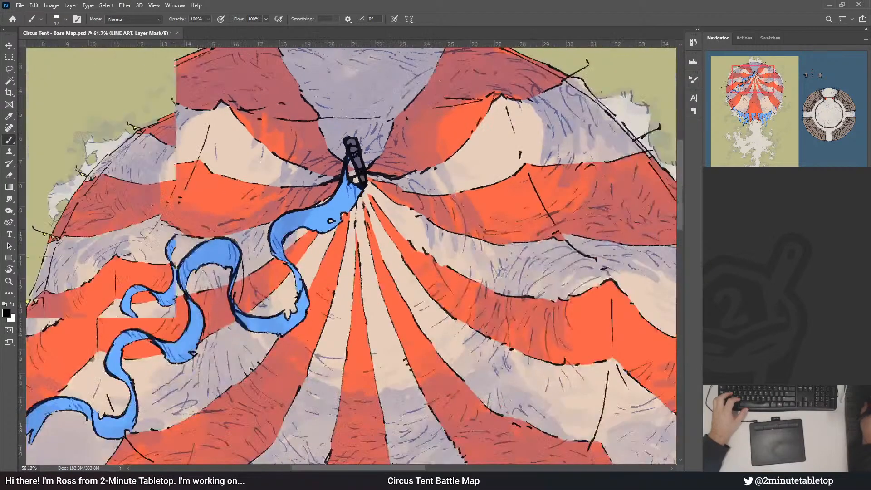
pyautogui.scroll(-3, 312, 294)
pyautogui.scroll(3, 312, 294)
pyautogui.scroll(2, 312, 293)
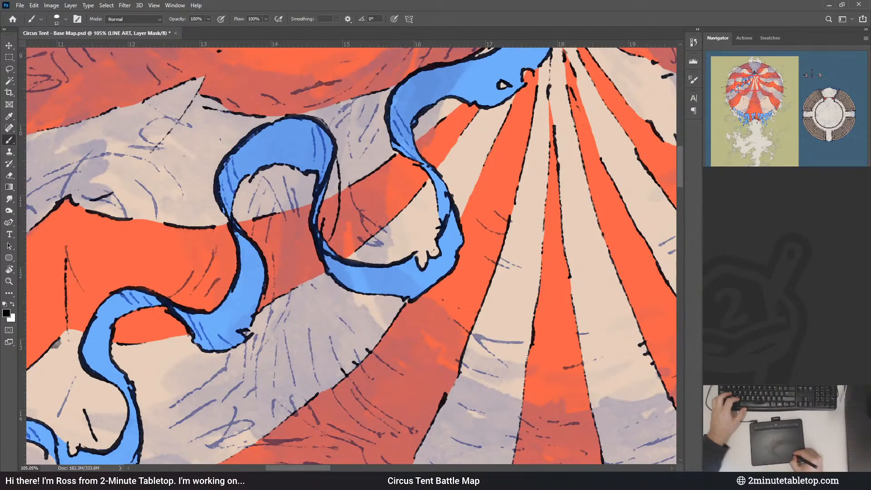
pyautogui.click(767, 313)
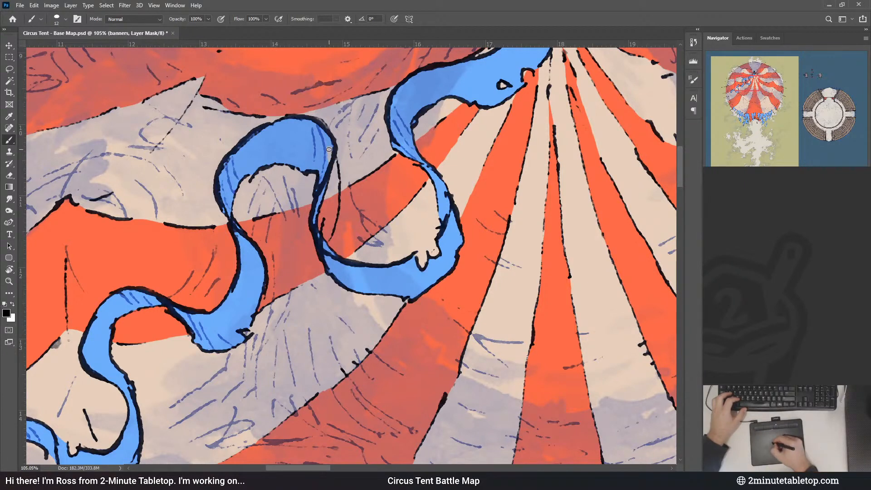
pyautogui.hotkey('ctrl', 'z')
pyautogui.moveTo(329, 149); pyautogui.dragTo(336, 182)
pyautogui.press('x')
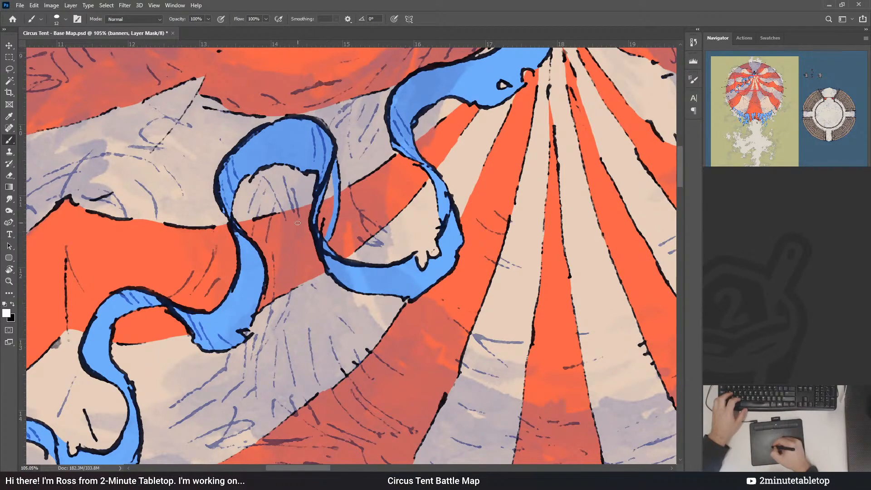
pyautogui.click(10, 189)
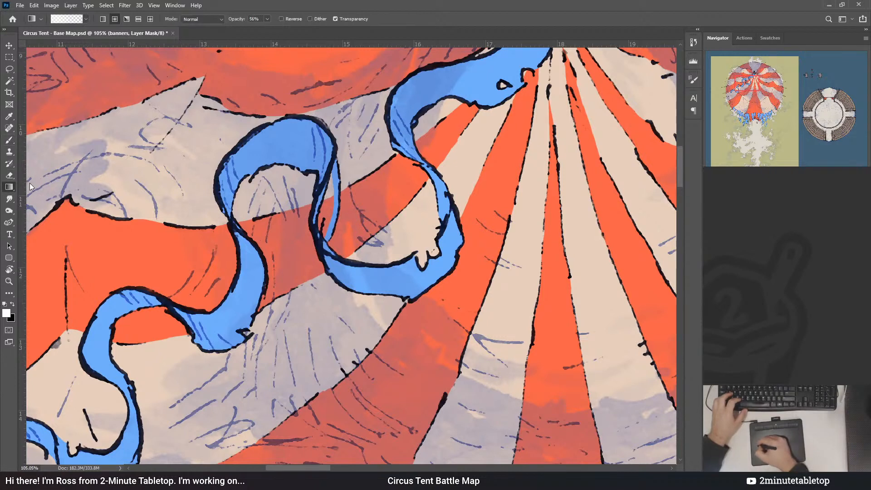
pyautogui.hotkey('shift', 'g')
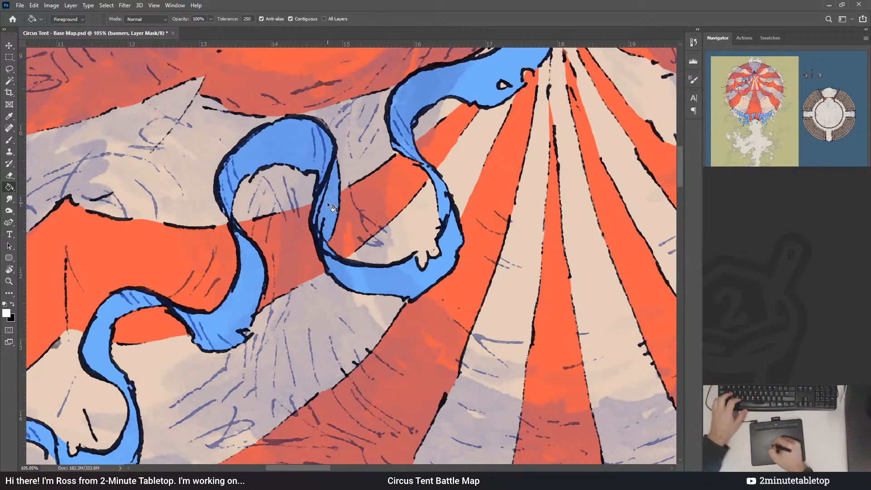
pyautogui.press('b')
# - Place the Timber Brook - Clear - Day - 44x32 map into the document and position it behind the seating ring
pyautogui.hotkey('ctrl', '0')
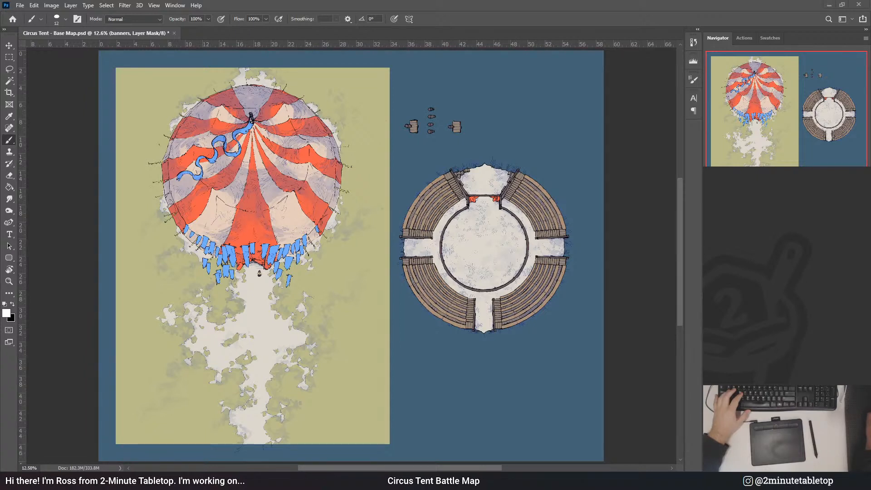
pyautogui.click(753, 447)
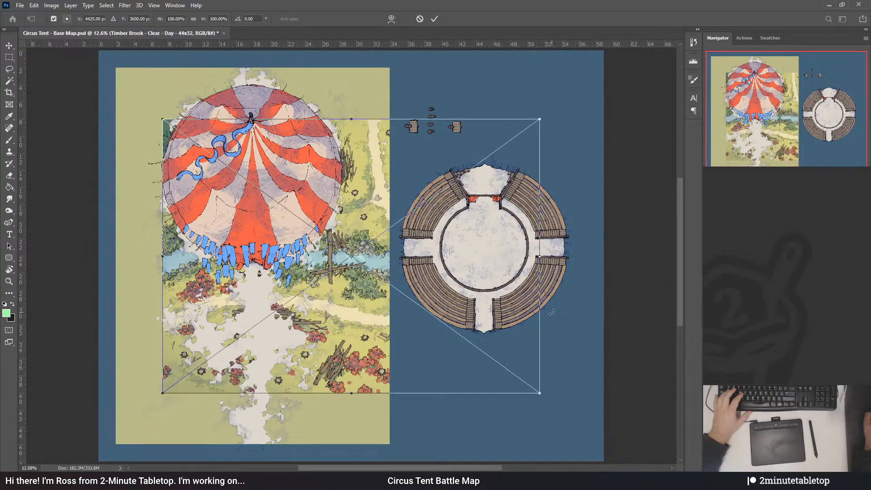
pyautogui.moveTo(331, 341); pyautogui.dragTo(261, 413)
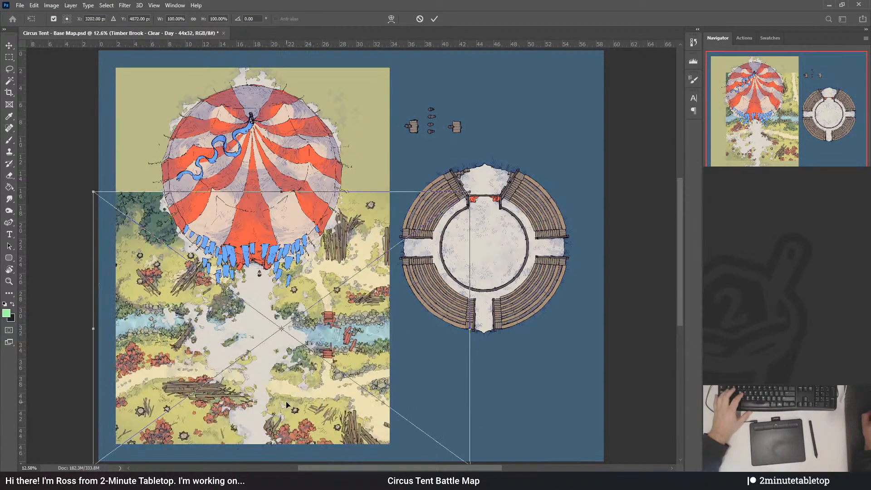
pyautogui.moveTo(365, 298); pyautogui.dragTo(406, 311)
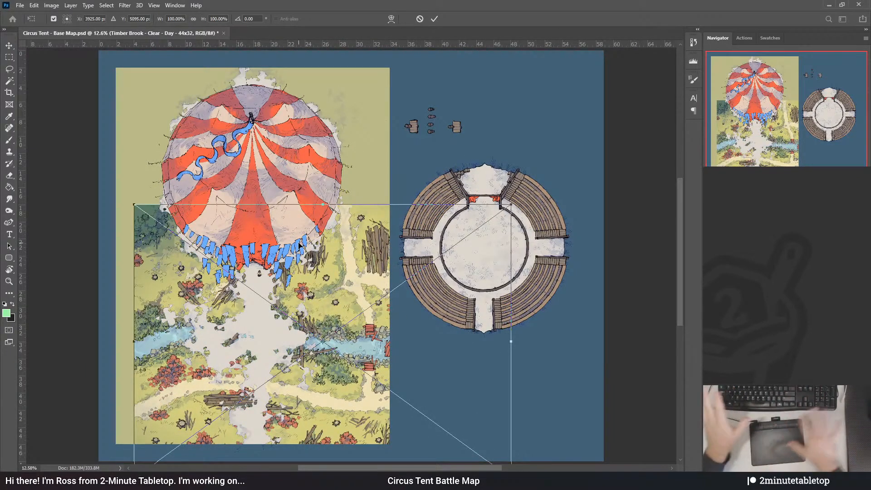
pyautogui.moveTo(373, 258)
pyautogui.mouseDown()
pyautogui.moveTo(362, 292)
pyautogui.moveTo(273, 325)
pyautogui.moveTo(364, 265)
pyautogui.mouseUp()
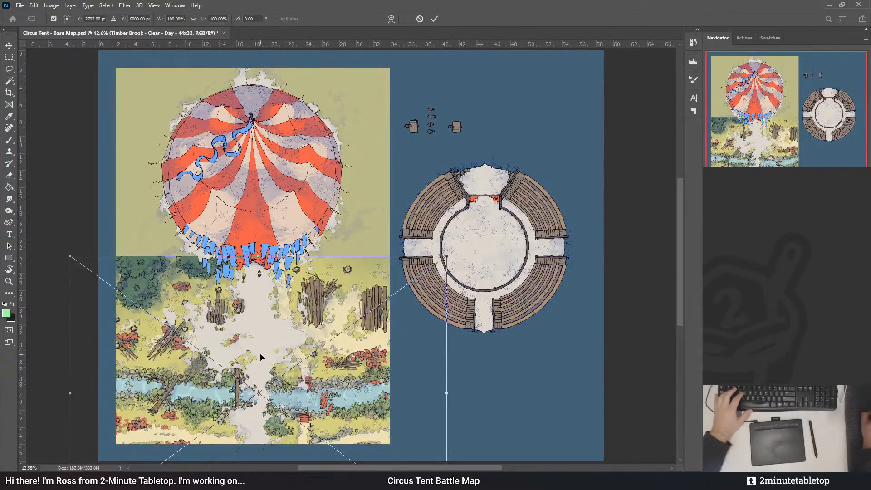
pyautogui.moveTo(261, 358); pyautogui.dragTo(483, 193)
pyautogui.click(435, 19)
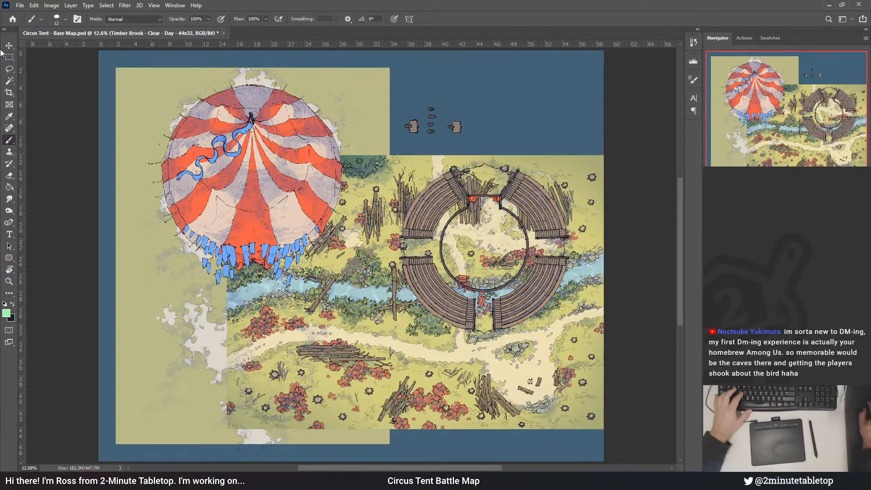
# - Move the Timber Brook map across so it extends behind both the tent and the seating ring, and display the grid
pyautogui.press('v')
pyautogui.scroll(-3, 440, 139)
pyautogui.scroll(4, 329, 245)
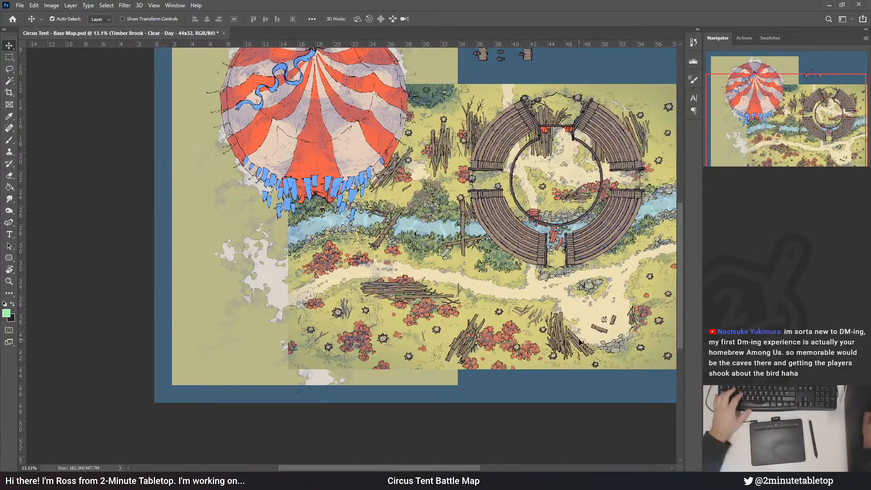
pyautogui.moveTo(462, 258); pyautogui.dragTo(368, 257)
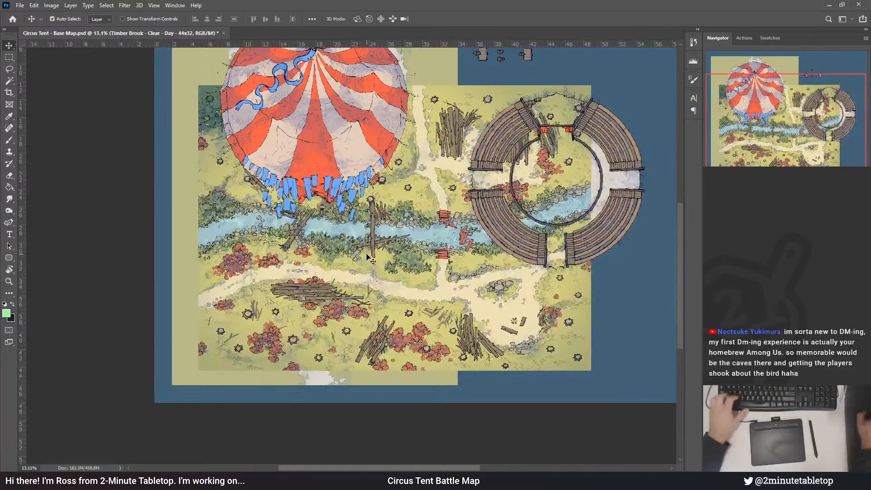
pyautogui.hotkey('ctrl', "'")
pyautogui.scroll(3, 426, 218)
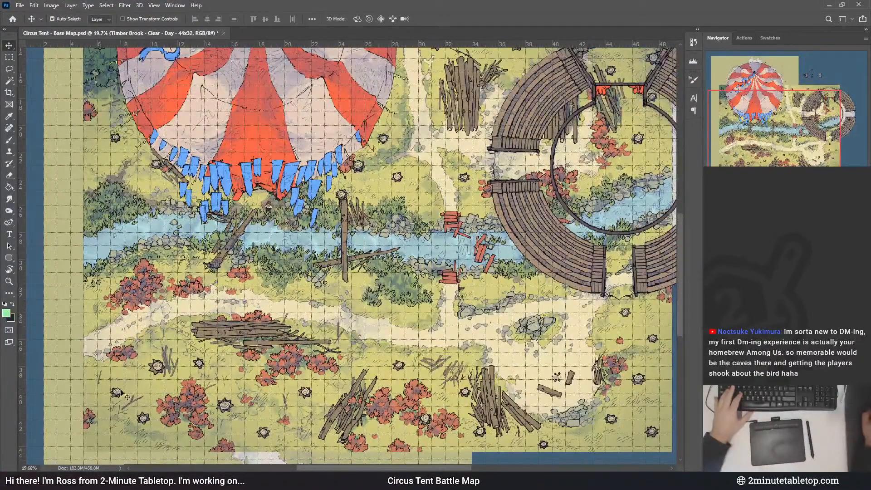
# - Move the Timber Brook map clear of the circus tent so it sits behind the seating ring only
pyautogui.scroll(-3, 362, 230)
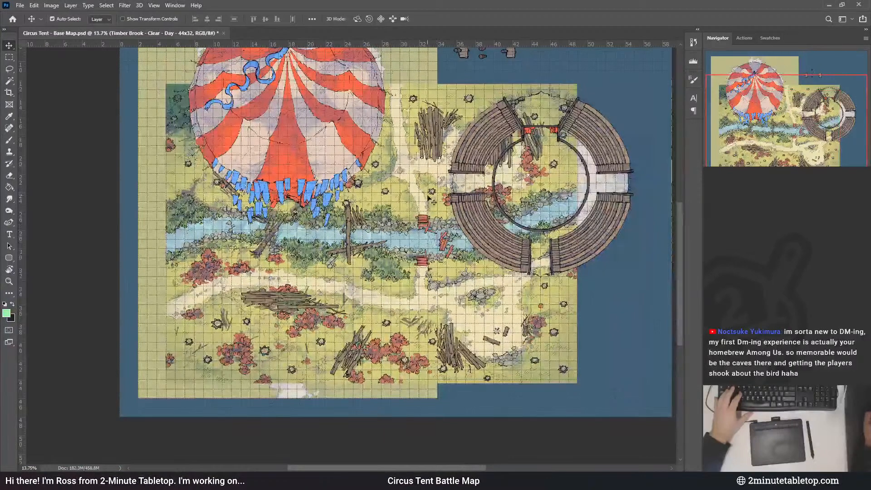
pyautogui.moveTo(411, 168)
pyautogui.mouseDown()
pyautogui.moveTo(449, 287)
pyautogui.moveTo(426, 165)
pyautogui.mouseUp()
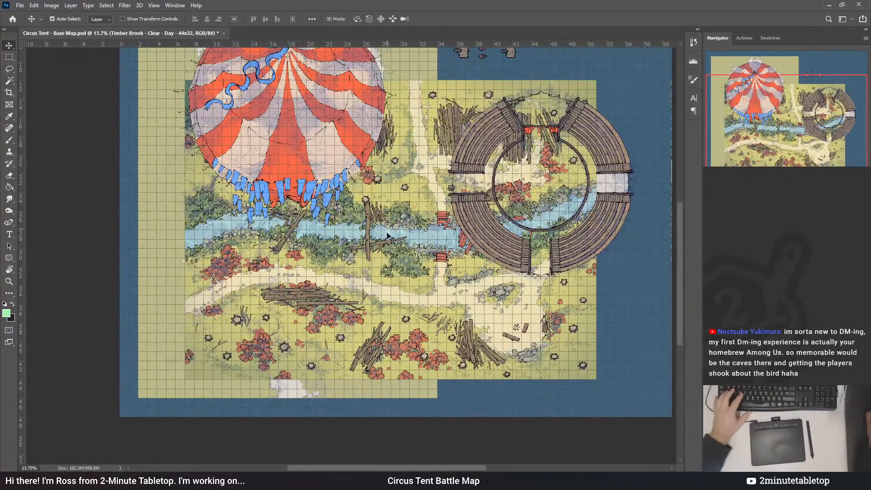
pyautogui.moveTo(392, 238); pyautogui.dragTo(609, 230)
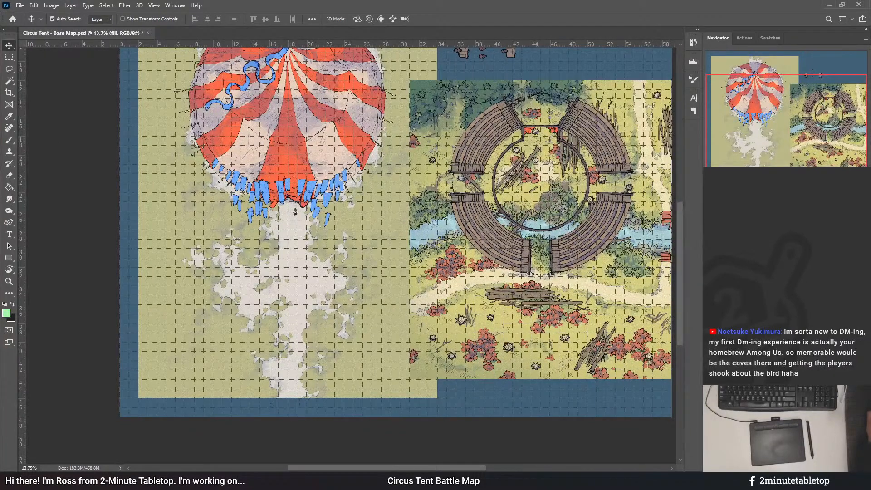
# - Recolour the fill layer's grass to the Timber Brook map's yellow-green, and compare it with the previous colour
pyautogui.press('h')
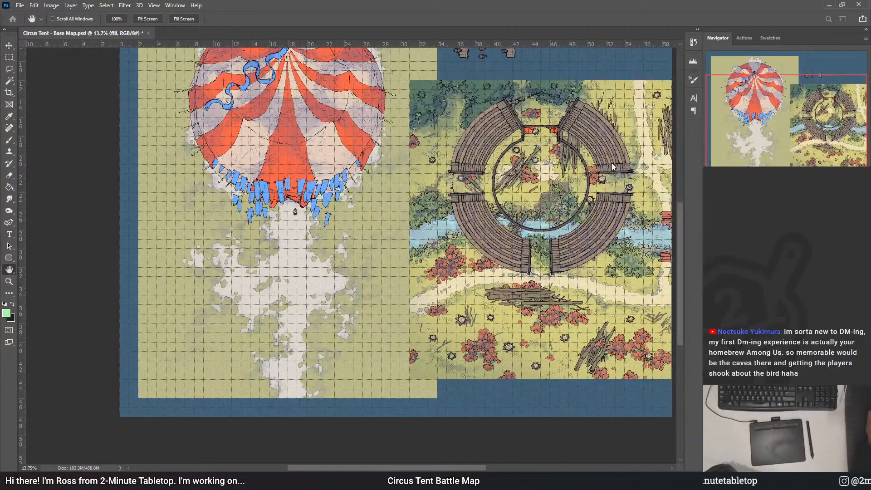
pyautogui.press('v')
pyautogui.press('i')
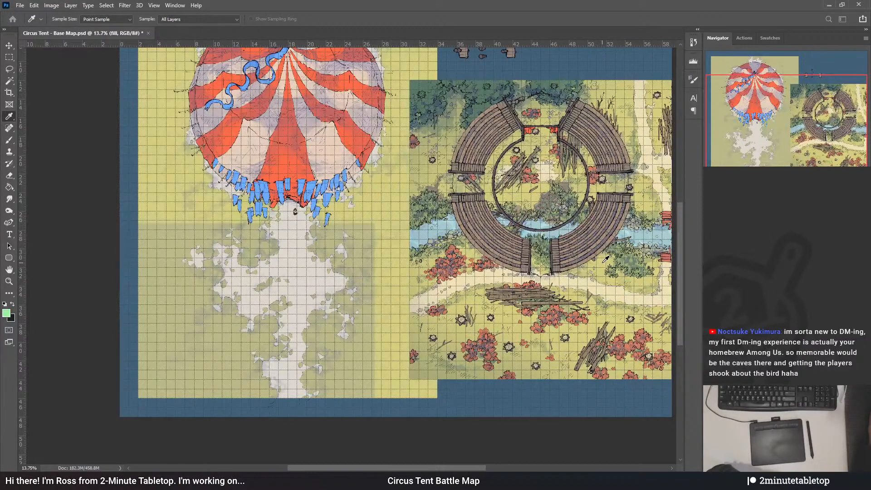
pyautogui.press('v')
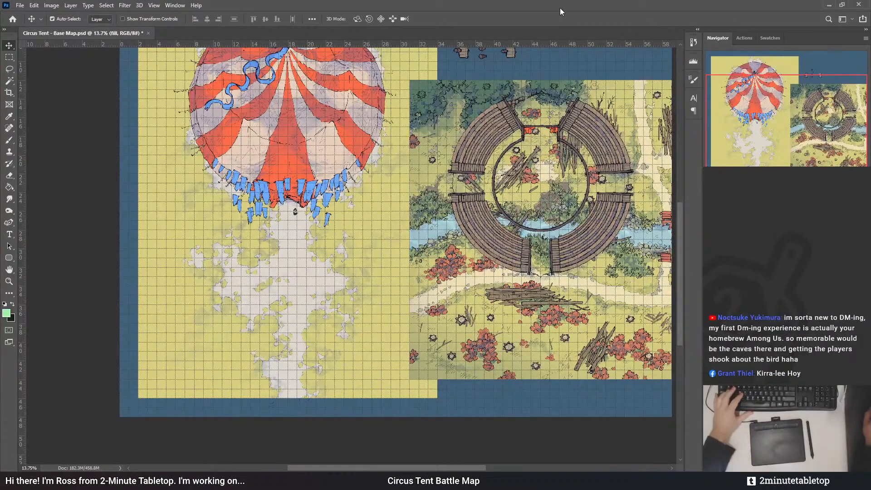
pyautogui.scroll(-2, 412, 391)
pyautogui.scroll(1, 447, 152)
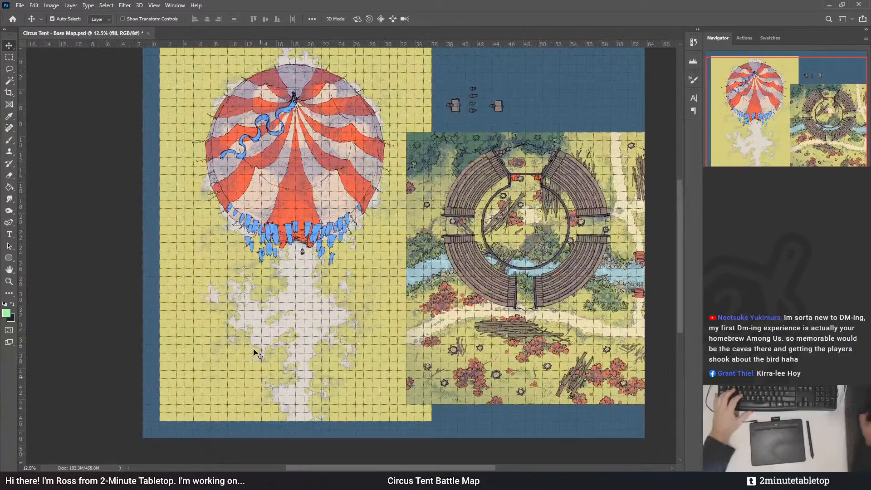
pyautogui.scroll(-1, 253, 350)
pyautogui.scroll(1, 370, 140)
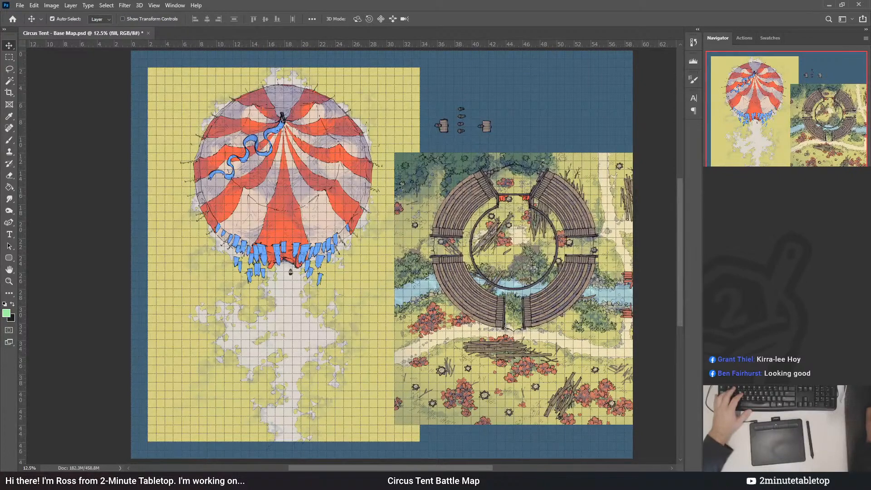
pyautogui.hotkey('ctrl', 'z')
pyautogui.hotkey('ctrl', 'shift', 'z')
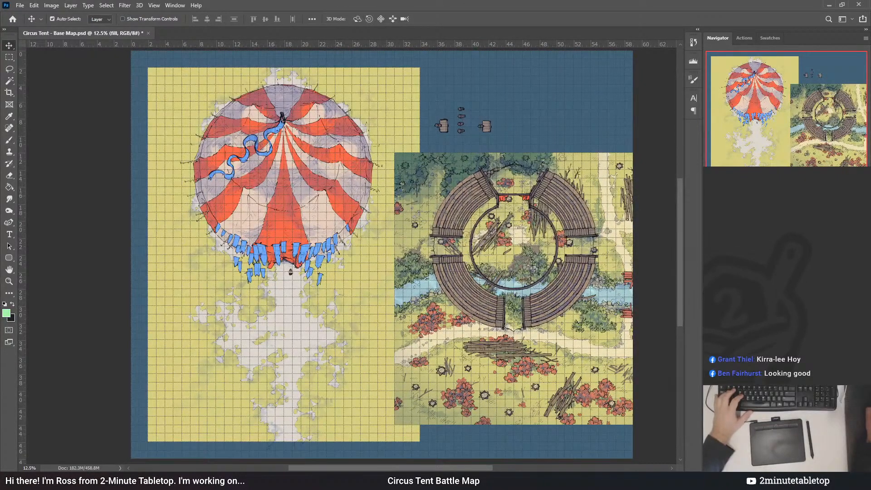
# - Recolour the road layer to the cream of the Timber Brook map's path, and compare it with the previous colour
pyautogui.click(611, 354)
pyautogui.press('i')
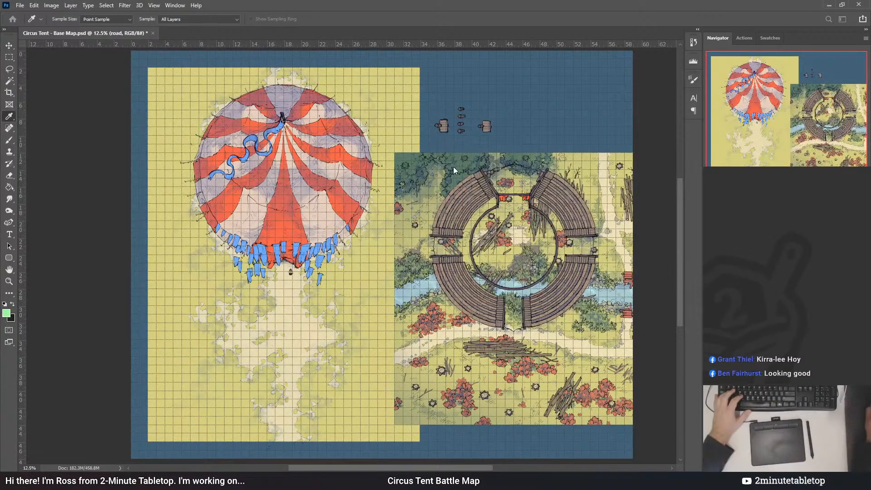
pyautogui.press('v')
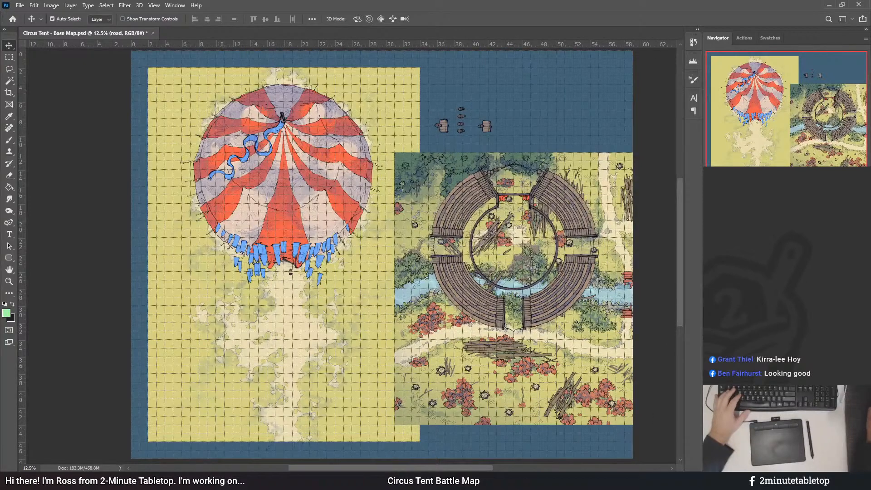
pyautogui.hotkey('ctrl', 'z')
pyautogui.hotkey('ctrl', 'shift', 'z')
# - Recolour the interior layer's blue background to a darker, muted blue-grey and hide the grid
pyautogui.press('i')
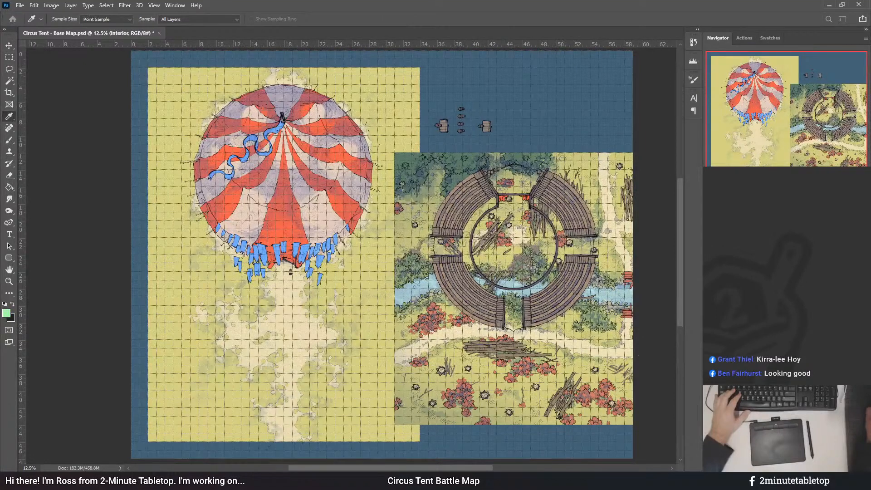
pyautogui.click(286, 245)
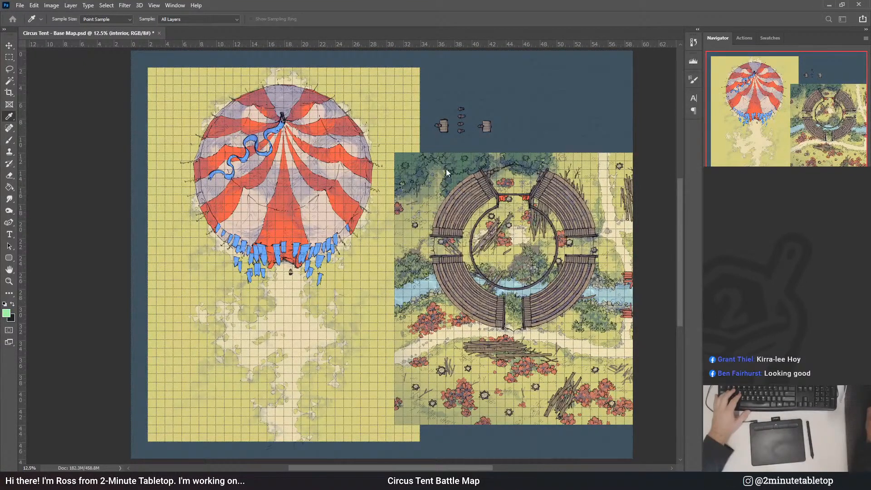
pyautogui.press('v')
pyautogui.hotkey('ctrl', "'")
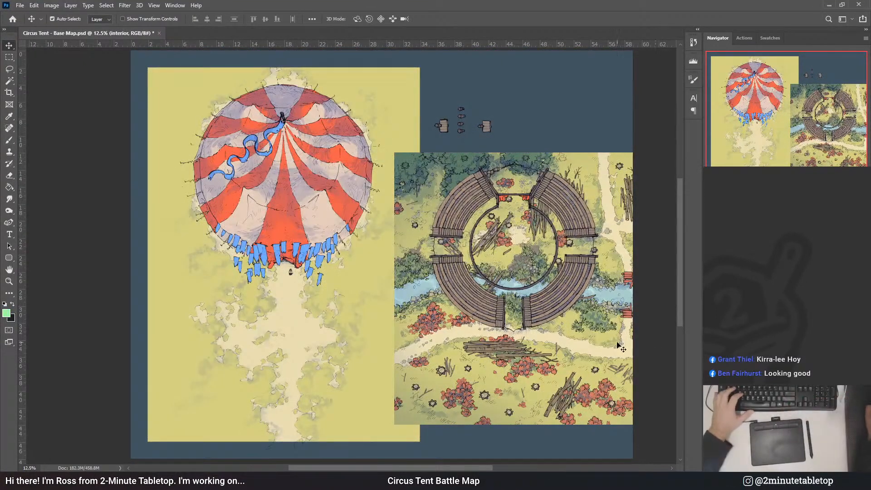
# - Examine the seating ring's colours against the Timber Brook map and the recoloured circus grounds
pyautogui.scroll(-1, 234, 299)
pyautogui.scroll(9, 514, 226)
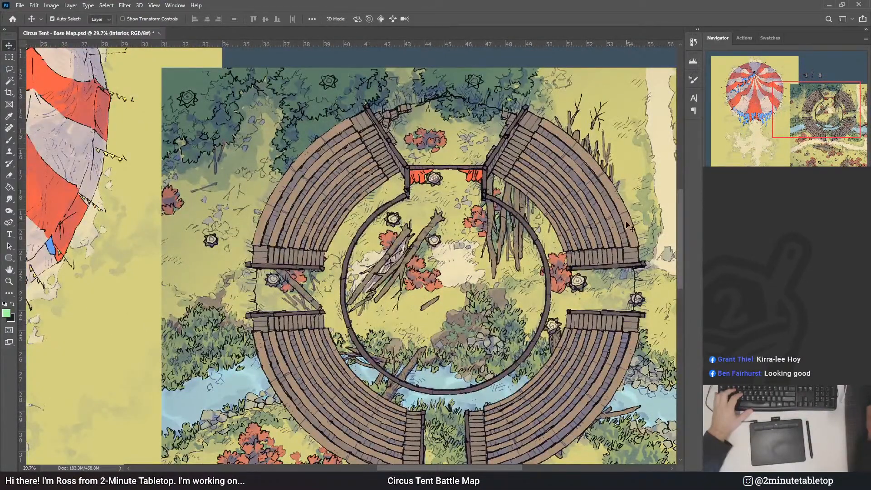
pyautogui.scroll(-2, 561, 223)
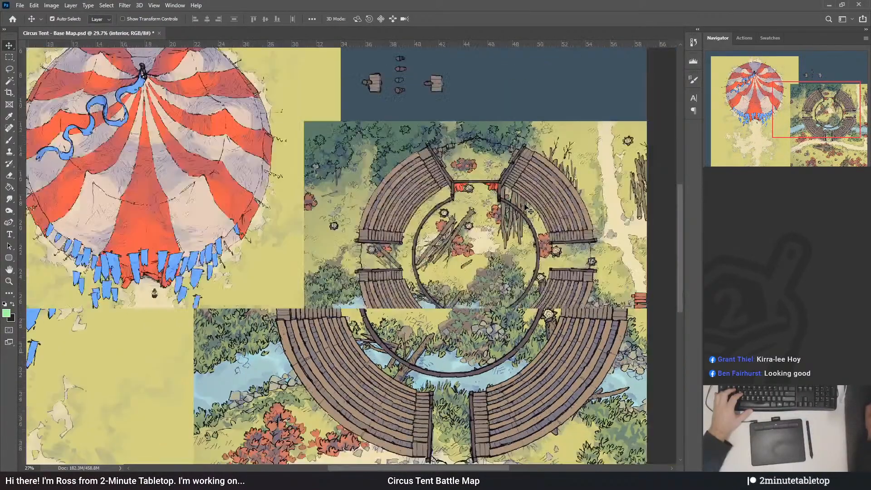
pyautogui.scroll(2, 574, 161)
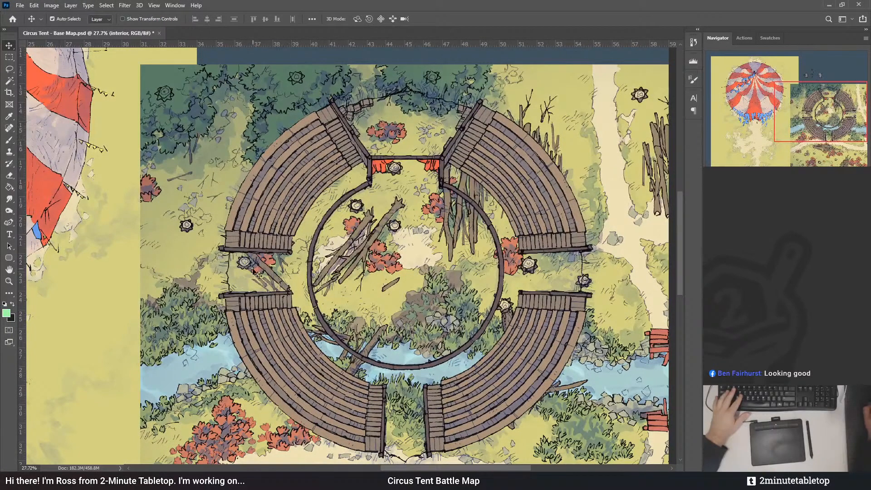
pyautogui.scroll(-2, 605, 241)
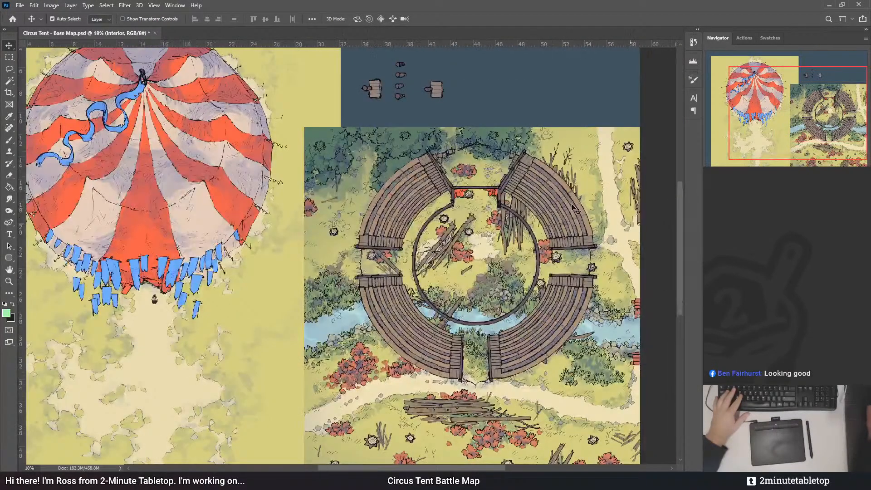
pyautogui.scroll(-1, 574, 242)
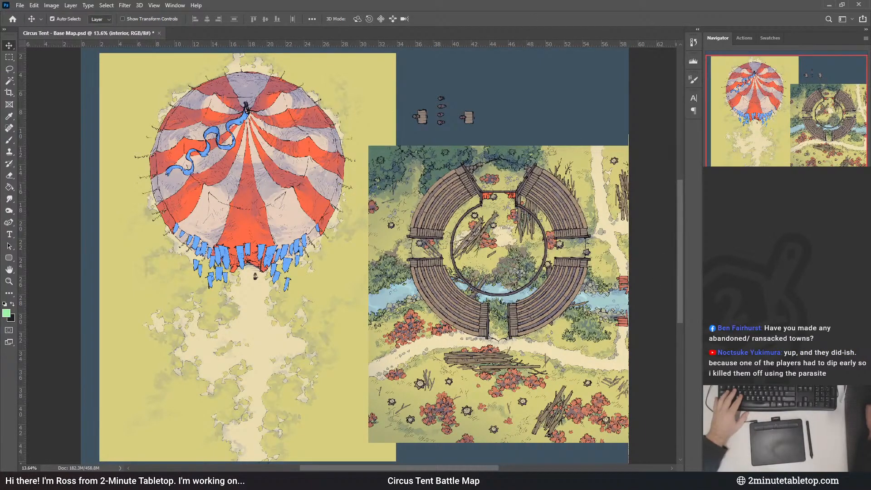
# - Place the Tent - Large - Oval - Yellow - 15x10 asset into the document, below the circus tent's entrance
pyautogui.scroll(4, 450, 293)
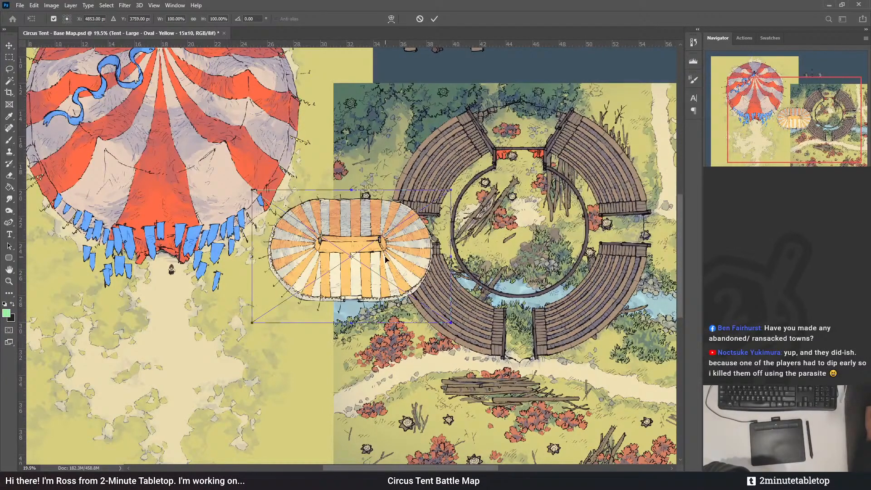
pyautogui.moveTo(385, 258); pyautogui.dragTo(256, 338)
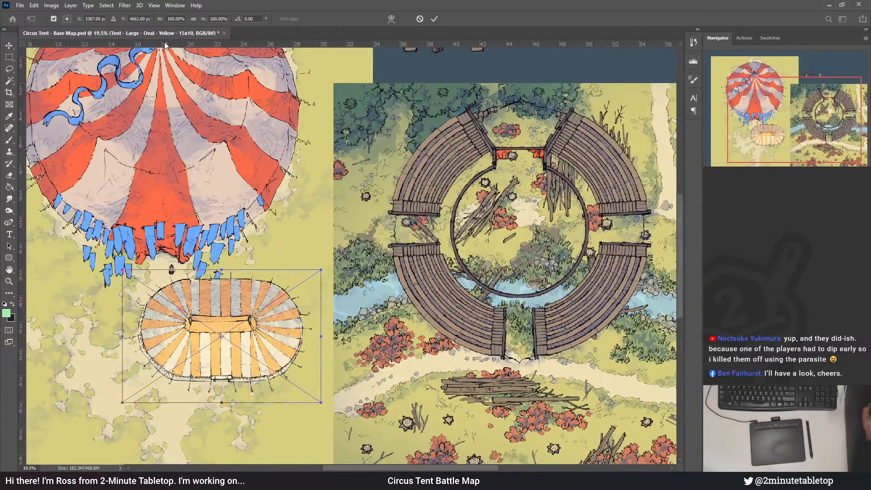
pyautogui.click(439, 18)
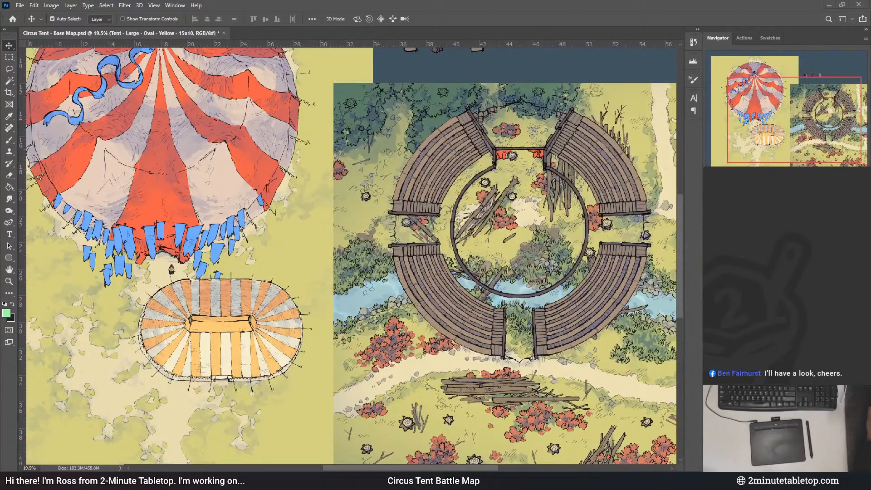
# - Place the Tent - Large - Round - Blue & yellow - 7x7 asset, and set the two smaller tents on opposite sides of the path
pyautogui.moveTo(351, 280); pyautogui.dragTo(311, 389)
pyautogui.click(434, 19)
pyautogui.scroll(-3, 258, 144)
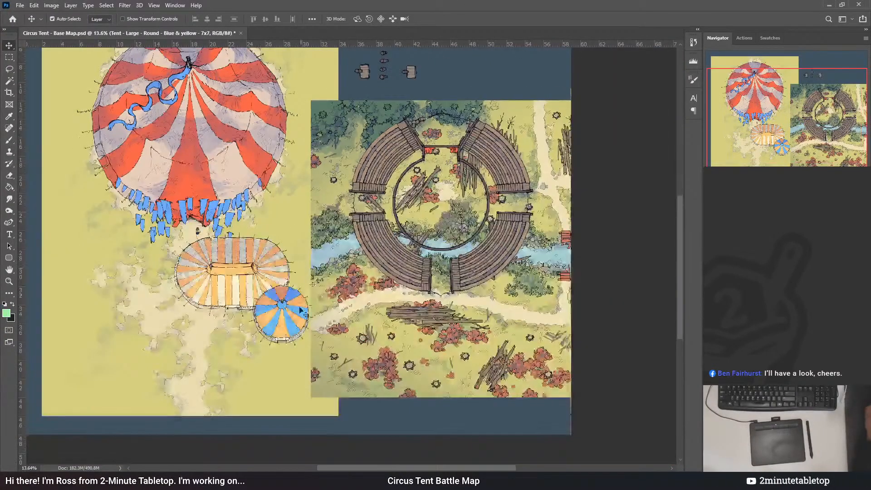
pyautogui.moveTo(290, 327); pyautogui.dragTo(273, 362)
pyautogui.moveTo(249, 268); pyautogui.dragTo(167, 280)
pyautogui.scroll(3, 119, 224)
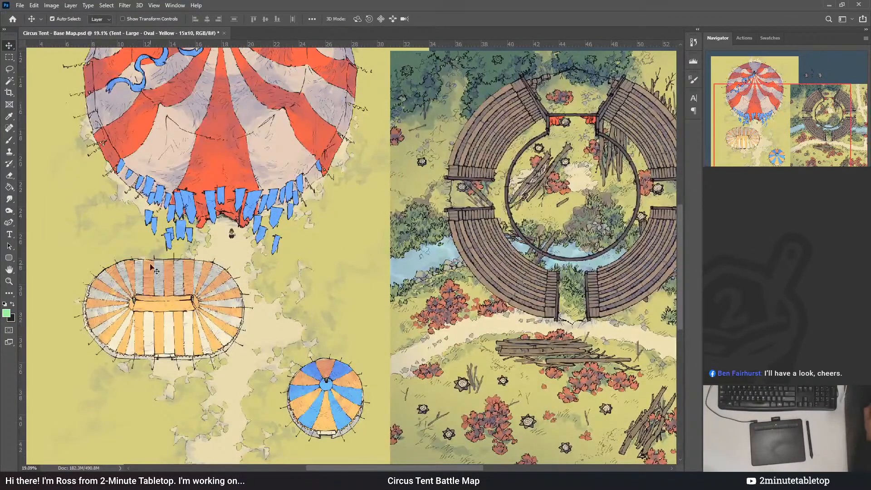
# - Examine the oval tent's scale and line work against the banners and the character at the circus tent's entrance
pyautogui.scroll(-1, 431, 264)
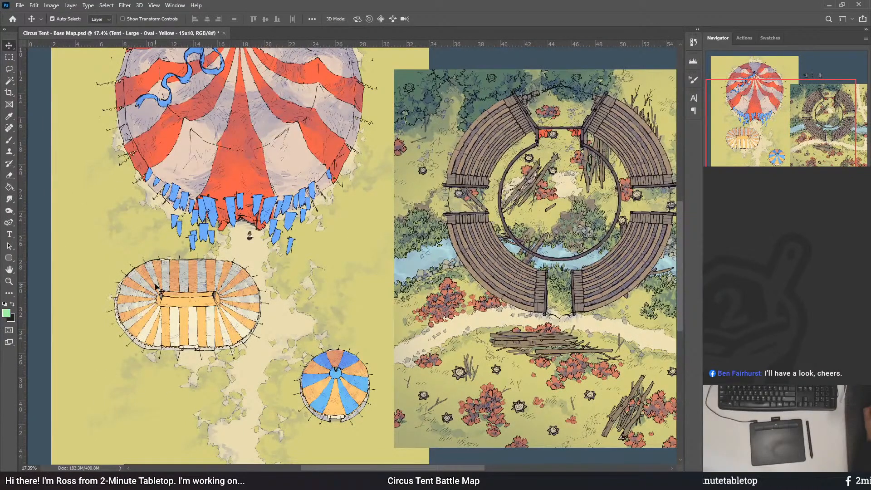
pyautogui.scroll(8, 182, 274)
pyautogui.scroll(3, 205, 232)
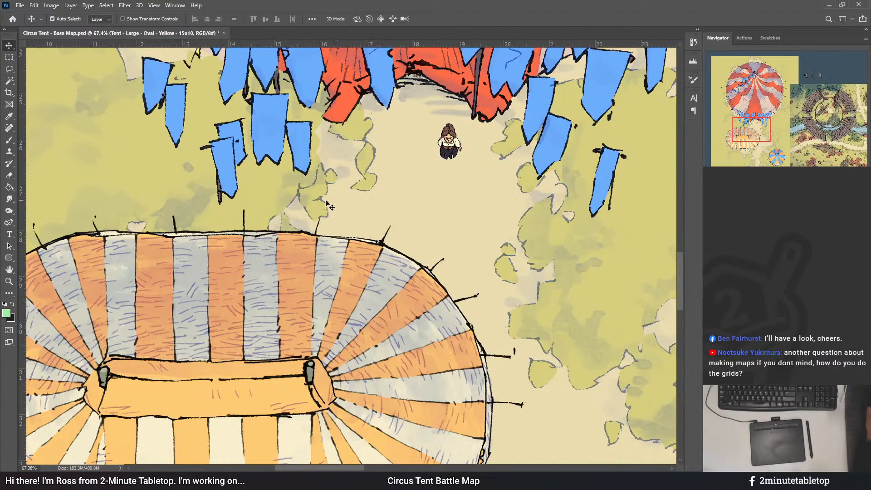
pyautogui.scroll(-3, 244, 338)
pyautogui.scroll(-2, 244, 338)
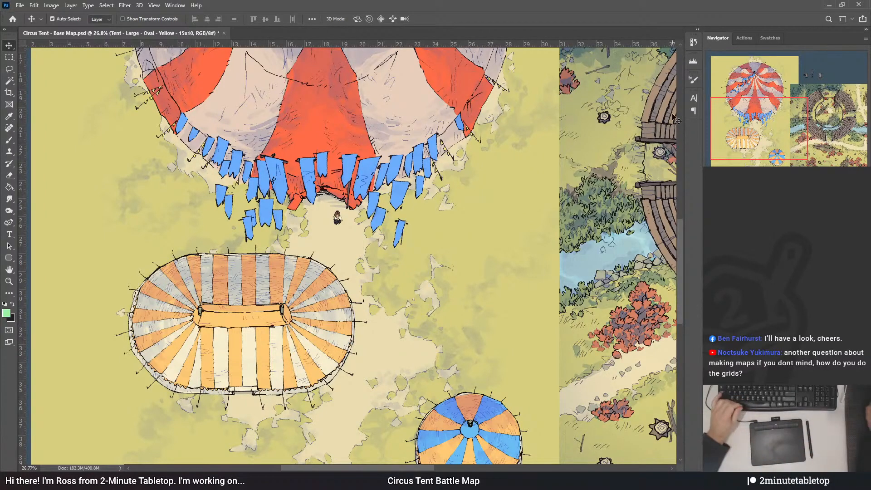
pyautogui.scroll(1, 681, 262)
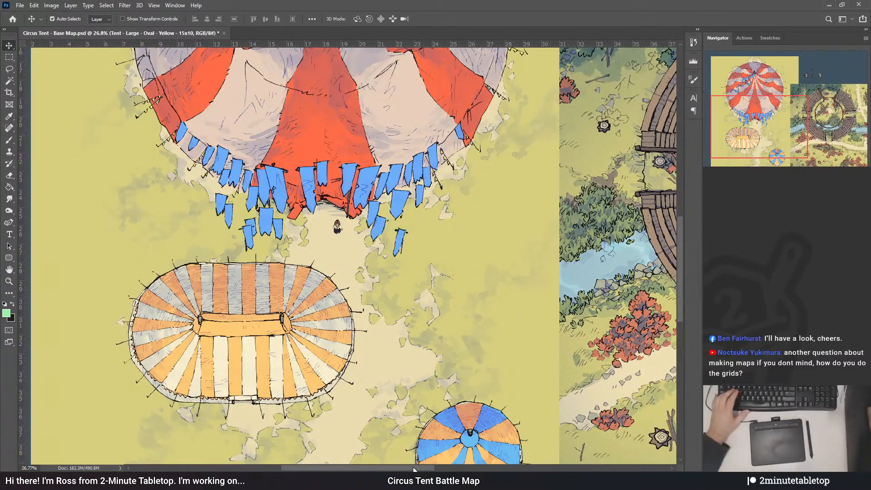
# - Move the oval yellow tent partly off the map's outer edge and the round blue-and-yellow tent up beside the circus tent's banners
pyautogui.moveTo(295, 335); pyautogui.dragTo(159, 262)
pyautogui.scroll(-5, 459, 312)
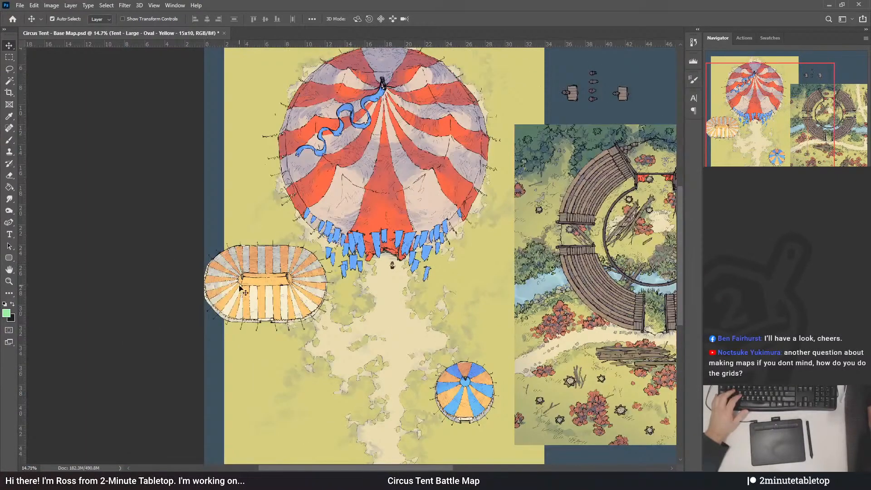
pyautogui.moveTo(239, 285); pyautogui.dragTo(196, 274)
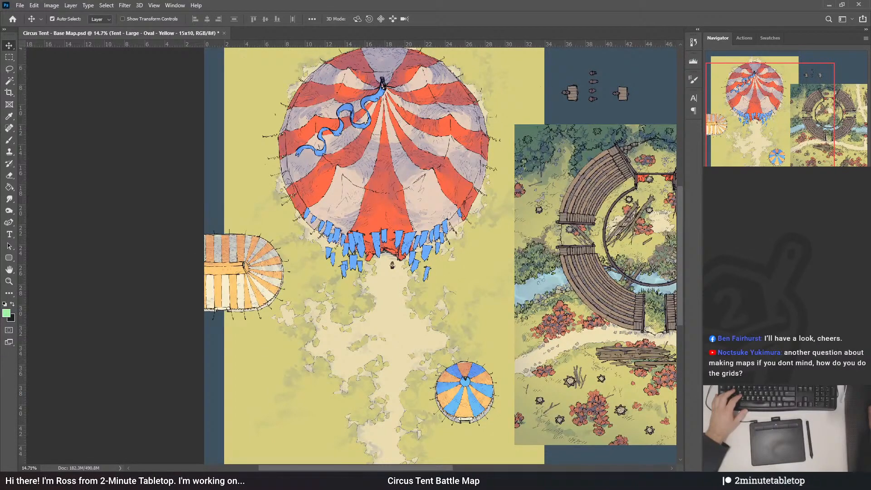
pyautogui.moveTo(467, 392); pyautogui.dragTo(479, 264)
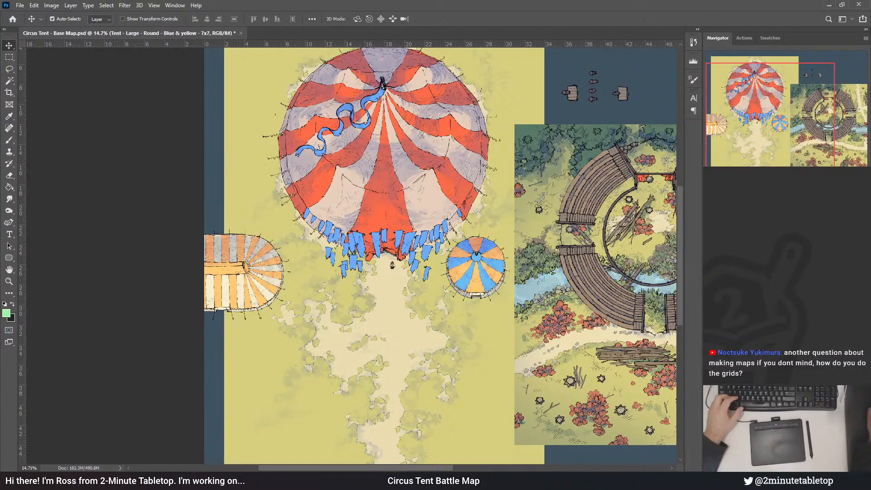
pyautogui.hscroll(5, 471, 470)
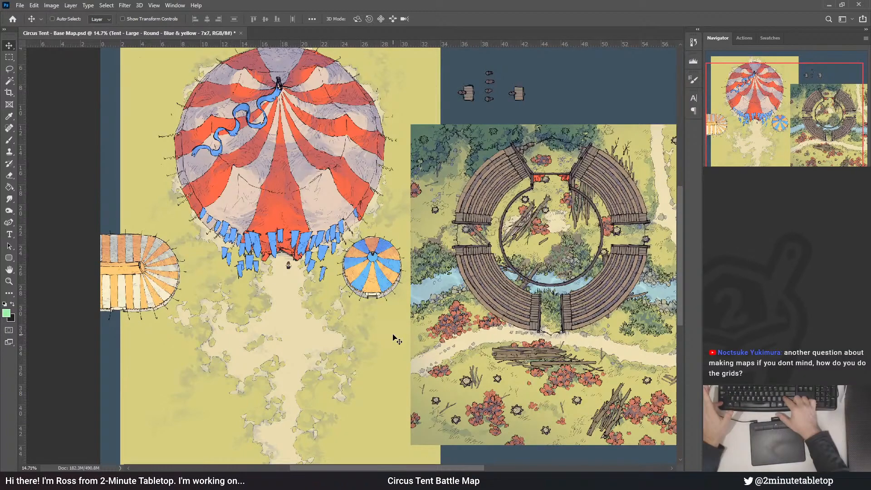
# - Display the grid and examine how it lines up over the round tent and the path
pyautogui.hotkey('ctrl', "'")
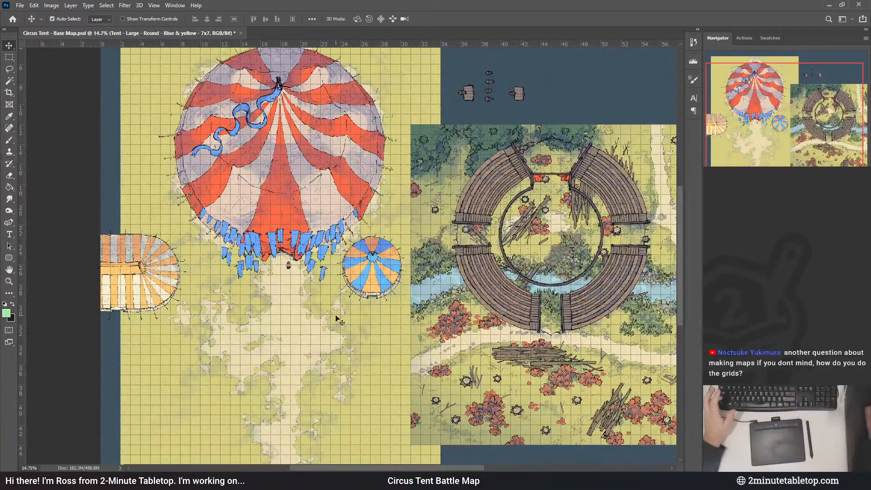
pyautogui.scroll(3, 363, 313)
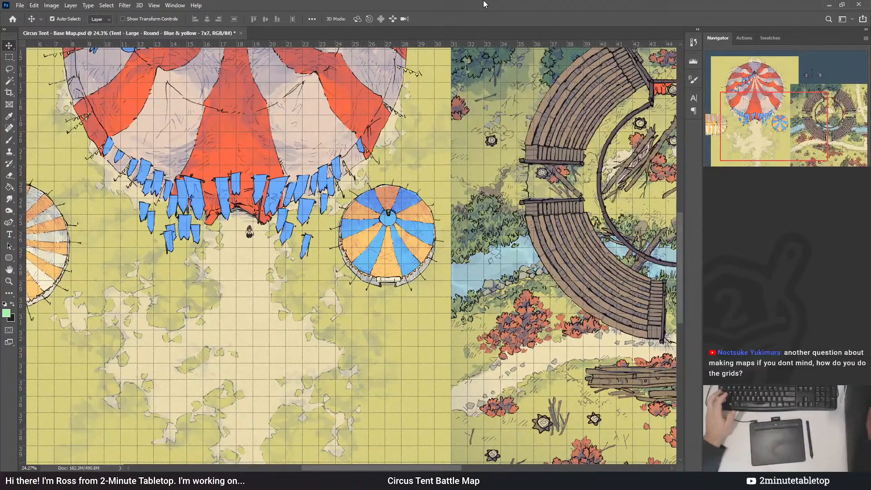
pyautogui.scroll(1, 480, 326)
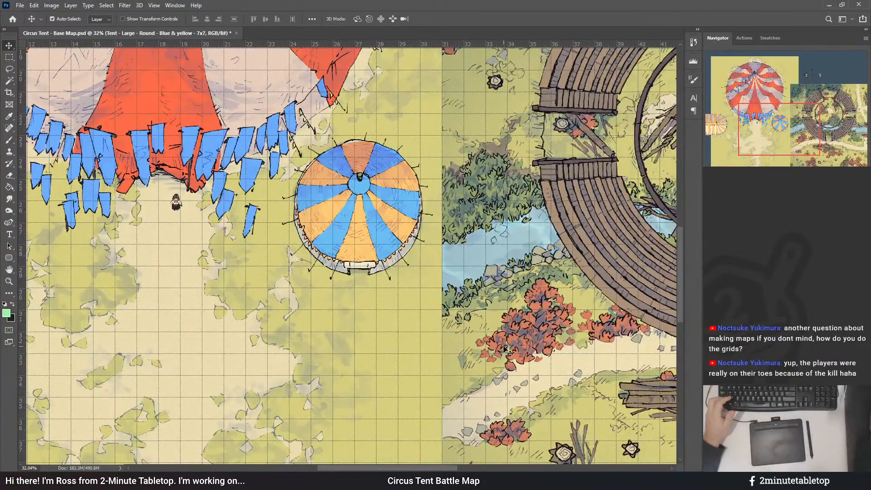
# - Check the grid around the round tent and move the Timber Brook map about one square down and away from the circus tent
pyautogui.scroll(6, 325, 350)
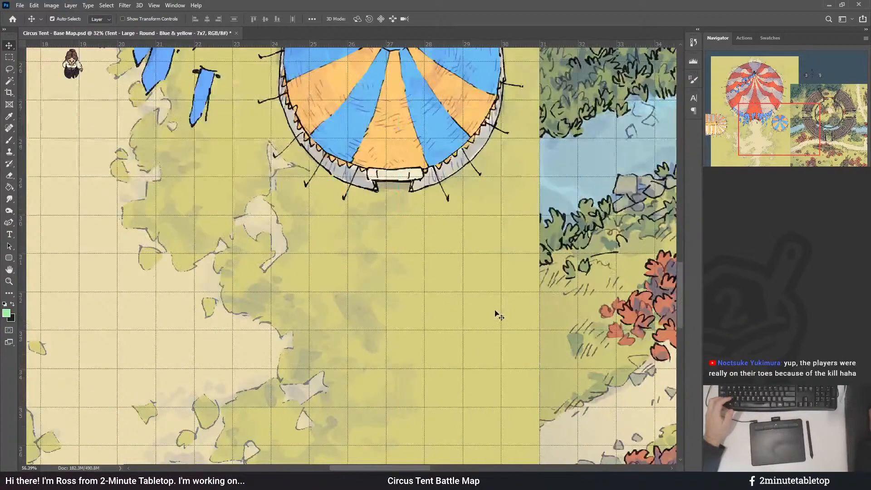
pyautogui.scroll(2, 341, 301)
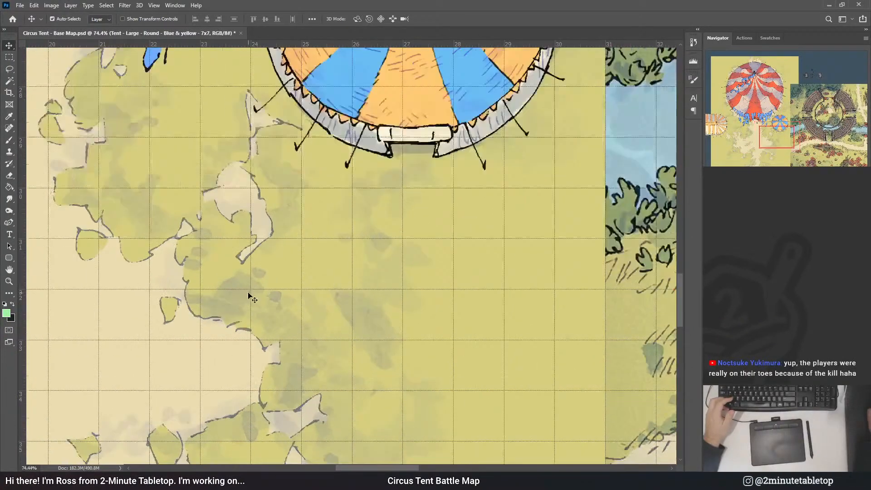
pyautogui.scroll(-3, 540, 399)
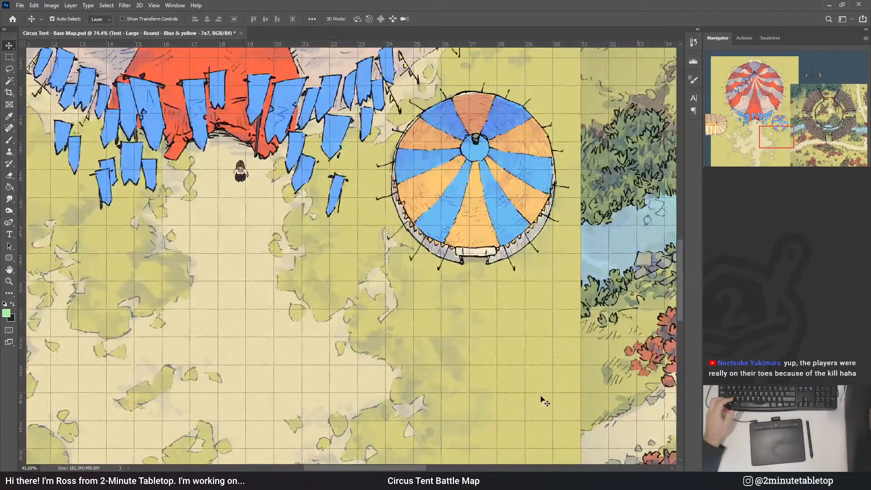
pyautogui.scroll(-1, 389, 405)
pyautogui.scroll(-4, 389, 405)
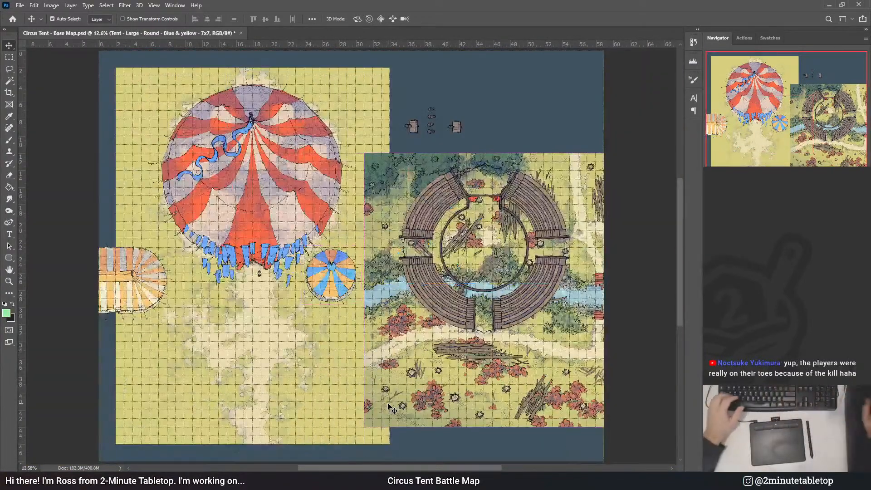
pyautogui.moveTo(571, 368); pyautogui.dragTo(579, 382)
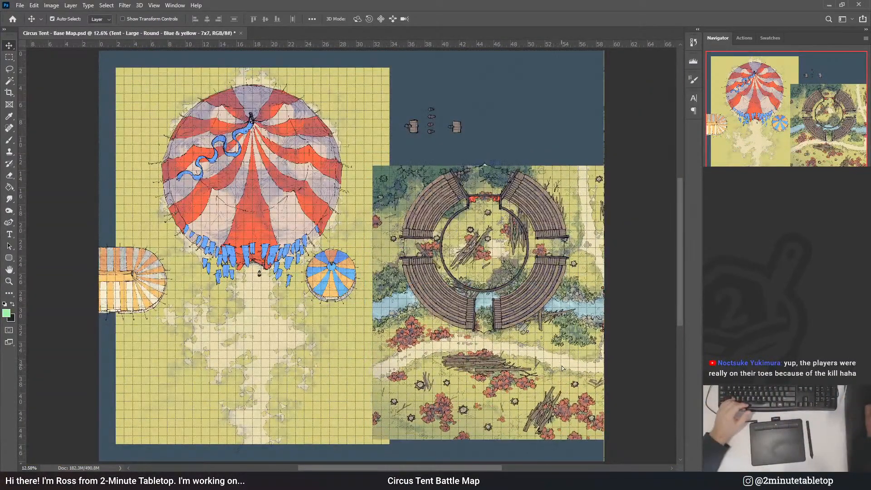
# - Recolour the circus tent's red stripes with the yellow sampled from the oval tent
pyautogui.press('b')
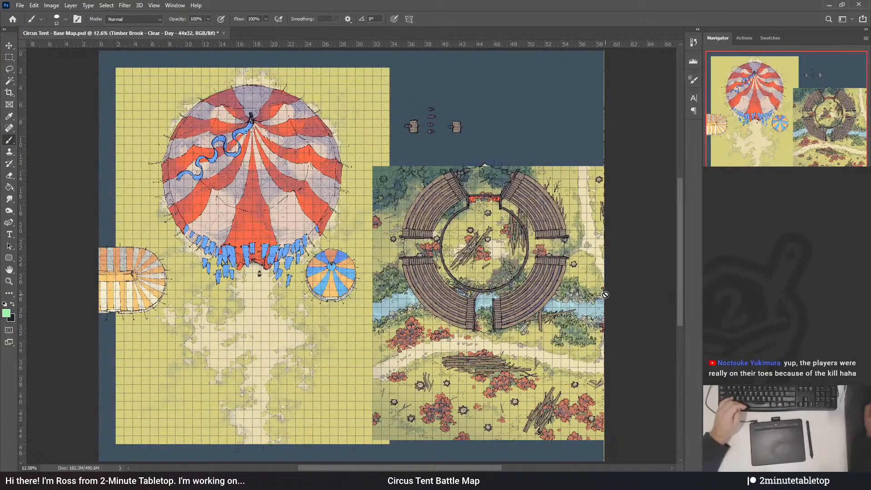
pyautogui.scroll(3, 323, 246)
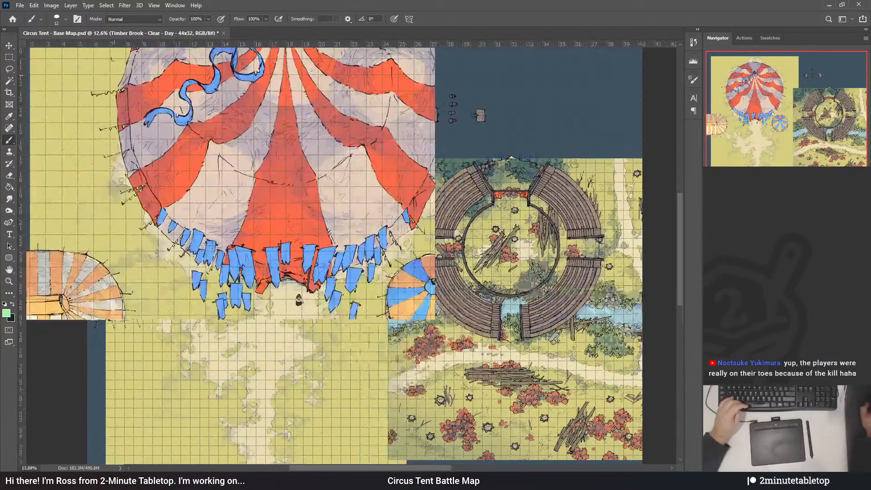
pyautogui.scroll(-2, 323, 246)
pyautogui.scroll(2, 323, 245)
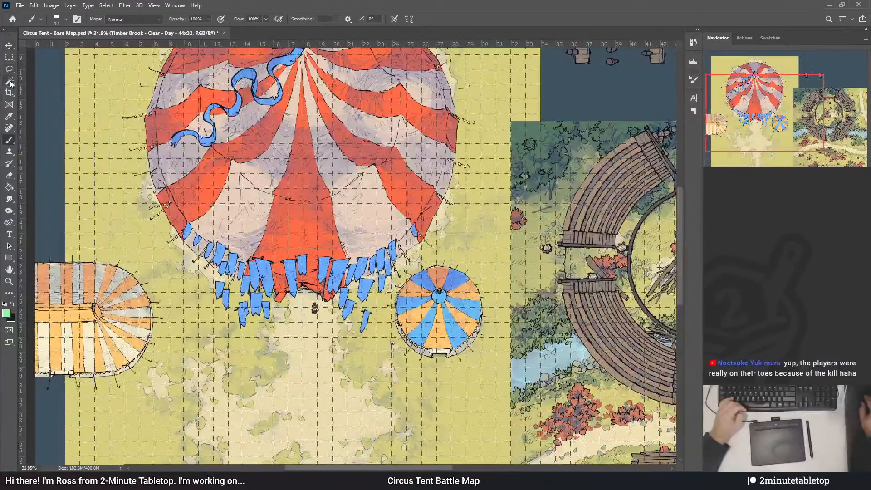
pyautogui.scroll(-2, 386, 240)
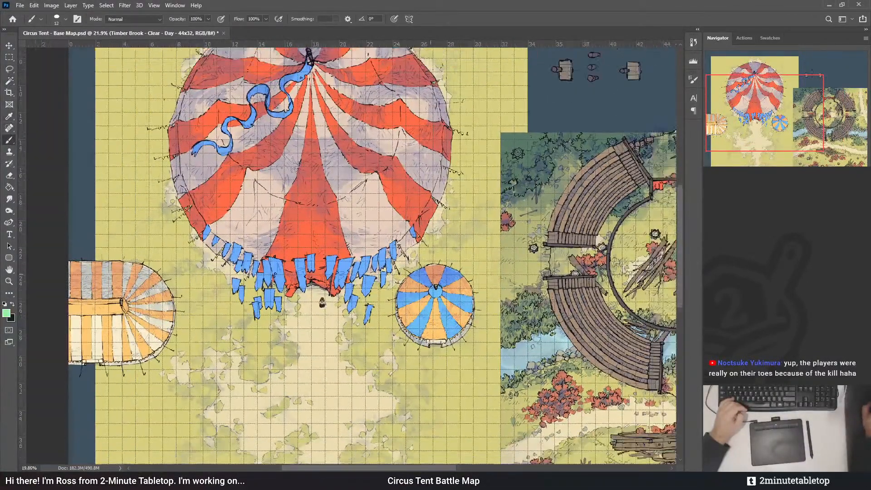
pyautogui.scroll(3, 227, 218)
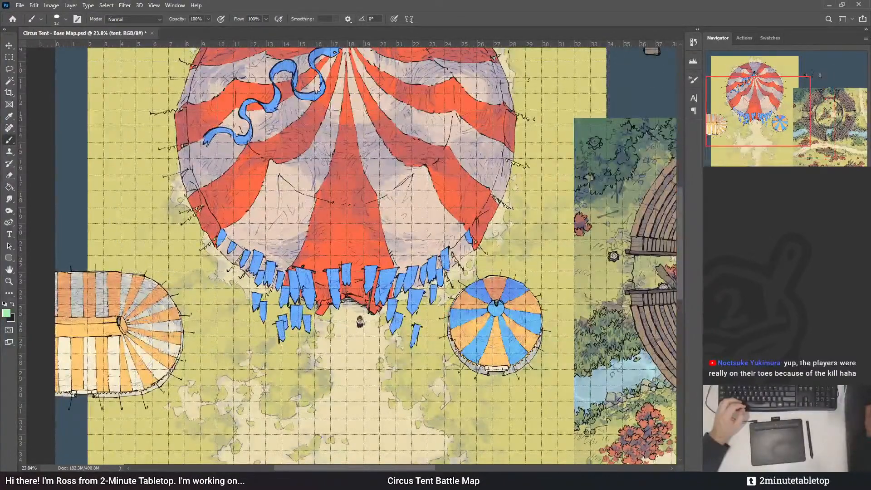
pyautogui.press('alt')
pyautogui.click(78, 329)
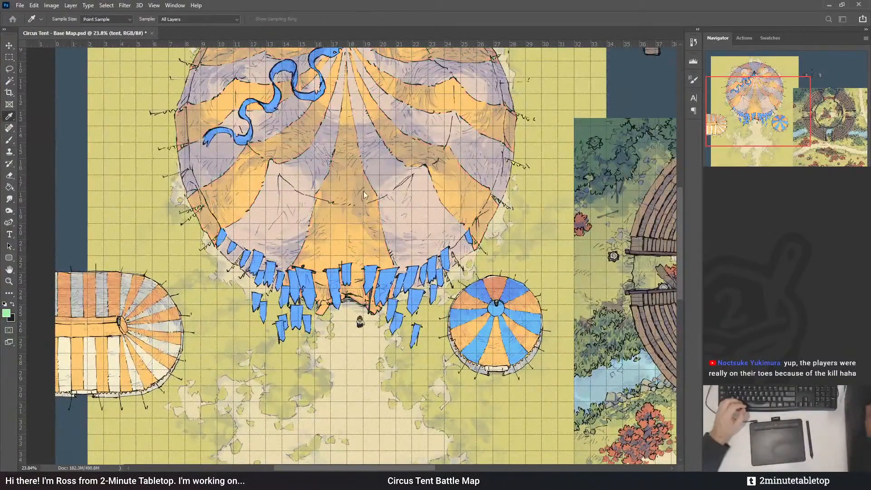
# - Try the oval tent's cream on the circus tent's yellow stripes, and return those stripes to the sampled yellow
pyautogui.click(441, 165)
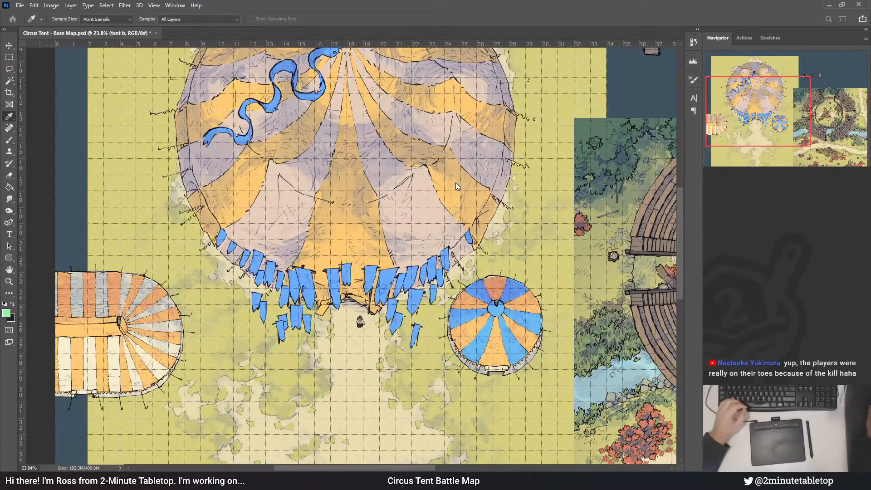
pyautogui.press('b')
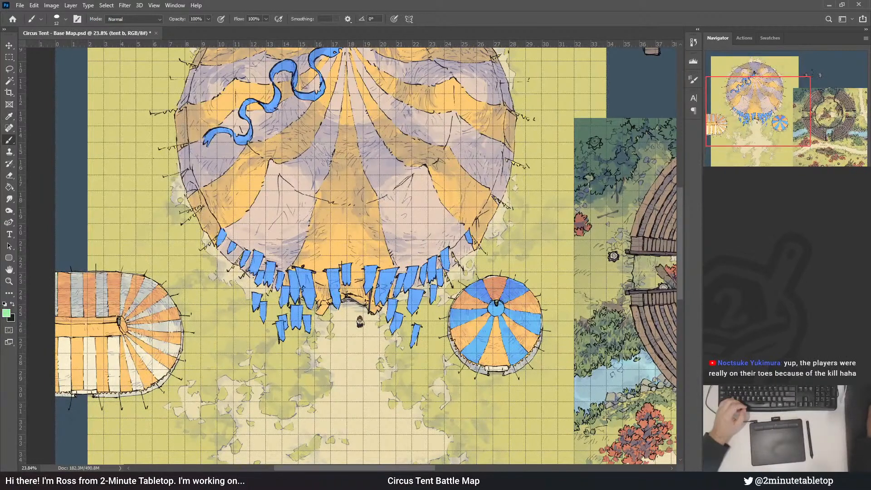
pyautogui.hotkey('ctrl', 'z')
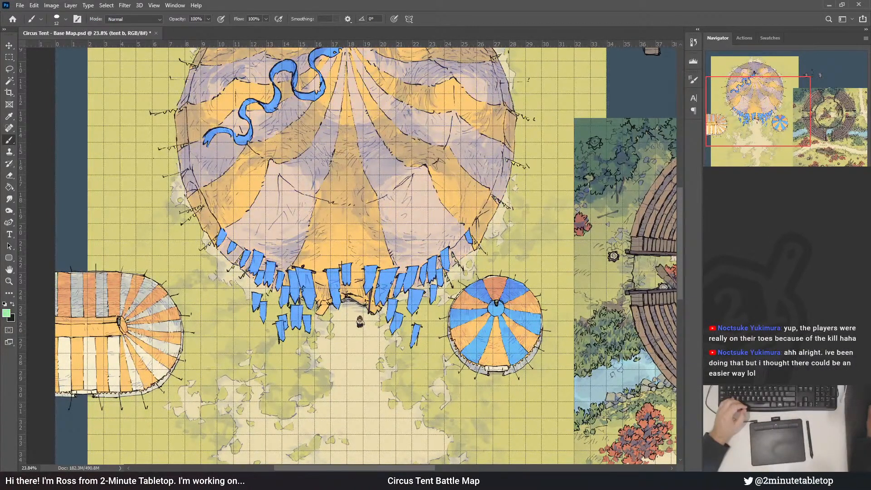
pyautogui.hotkey('ctrl', 'alt', 'z')
pyautogui.hotkey('ctrl', 'alt', 'z')
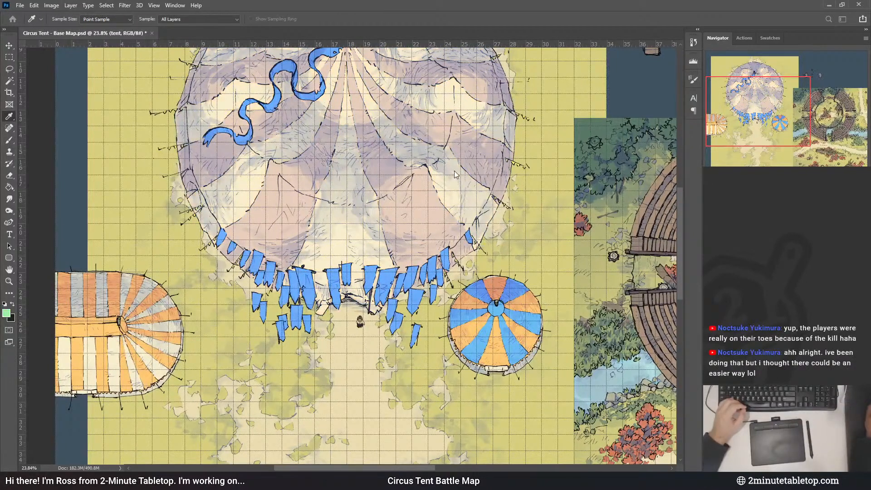
pyautogui.press('b')
pyautogui.hotkey('alt', ']')
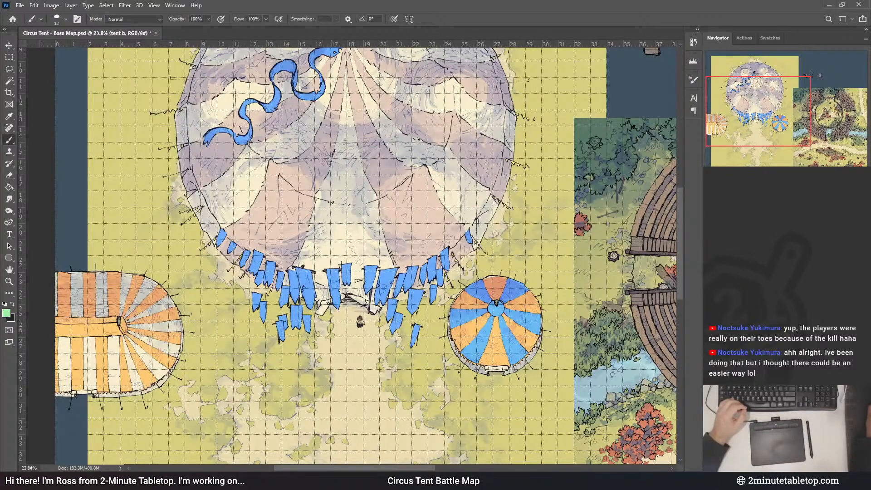
pyautogui.hotkey('alt', '[')
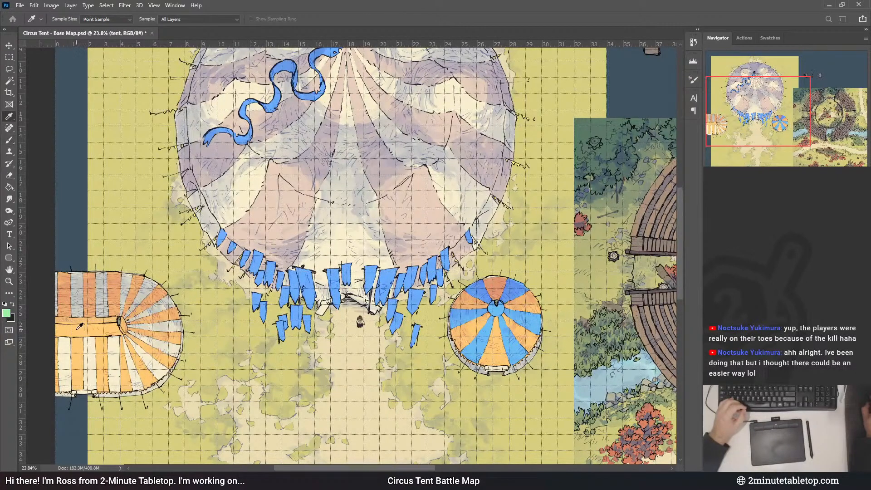
pyautogui.hotkey('ctrl', 'alt', 'z')
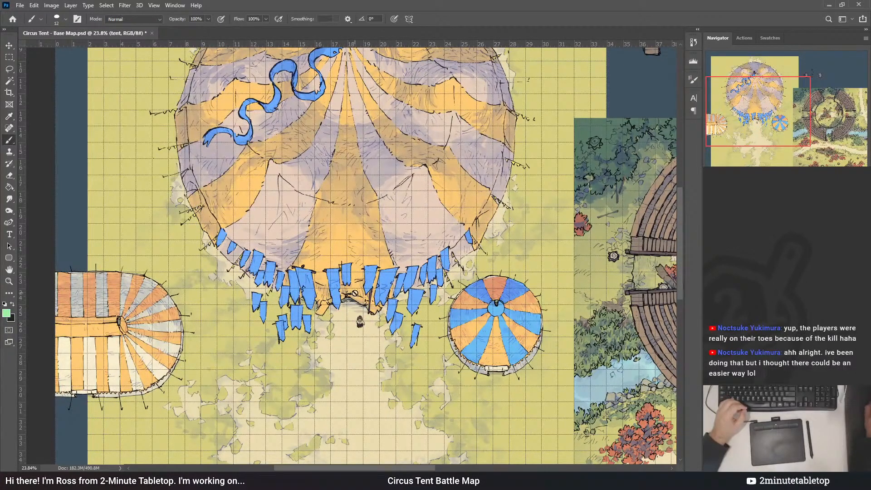
# - Recolour the circus tent's alternate stripes on the tent b layer cream like the oval tent, and hide the grid
pyautogui.hotkey('alt', ']')
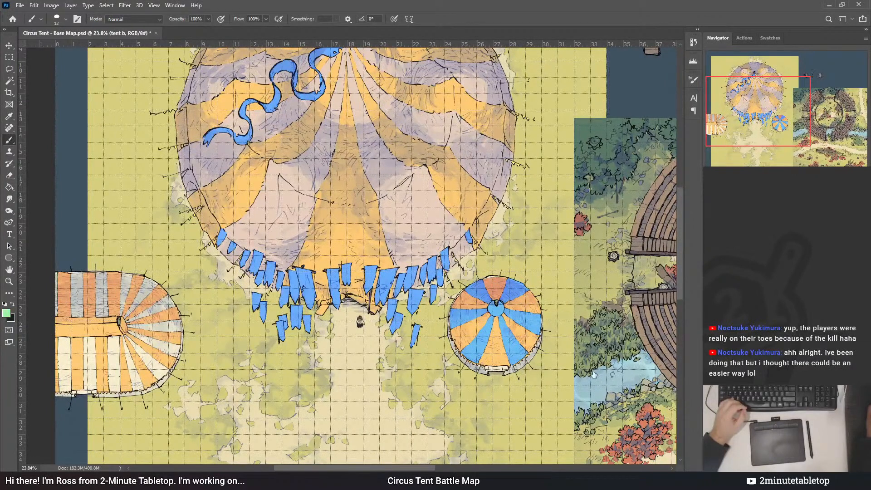
pyautogui.moveTo(394, 226); pyautogui.dragTo(417, 226)
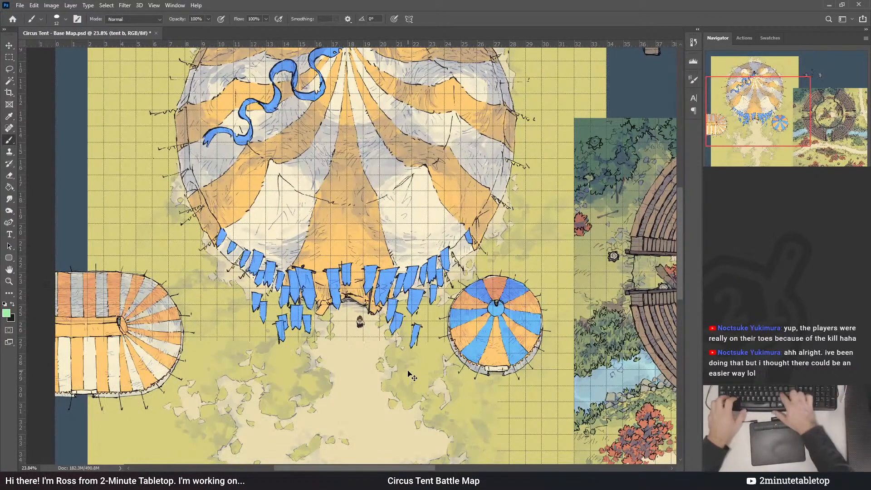
pyautogui.hotkey('ctrl', "'")
# - Recolour the circus tent's banners and the small pennants on its guy ropes with the round tent's light blue
pyautogui.hotkey('alt', ']')
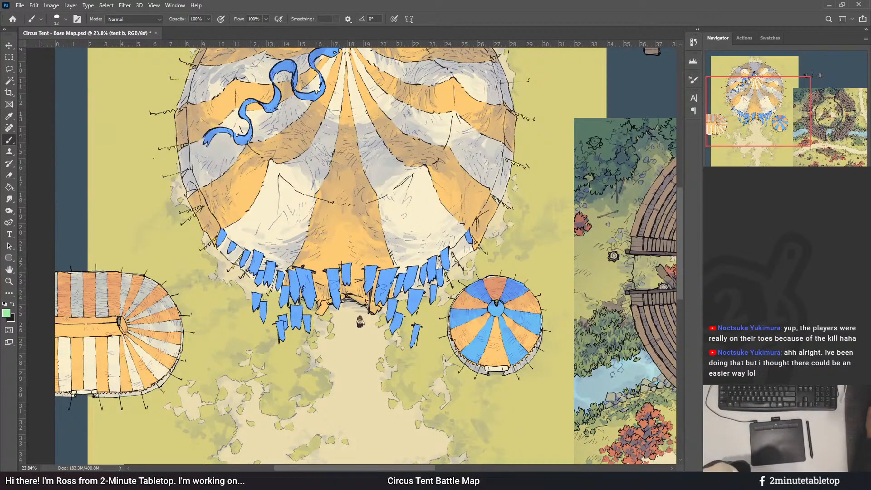
pyautogui.press('i')
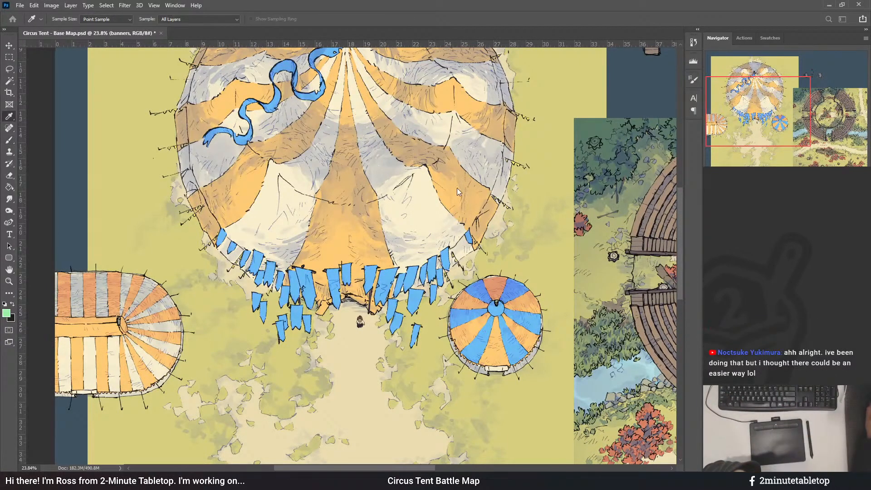
pyautogui.scroll(-4, 449, 421)
pyautogui.scroll(4, 500, 290)
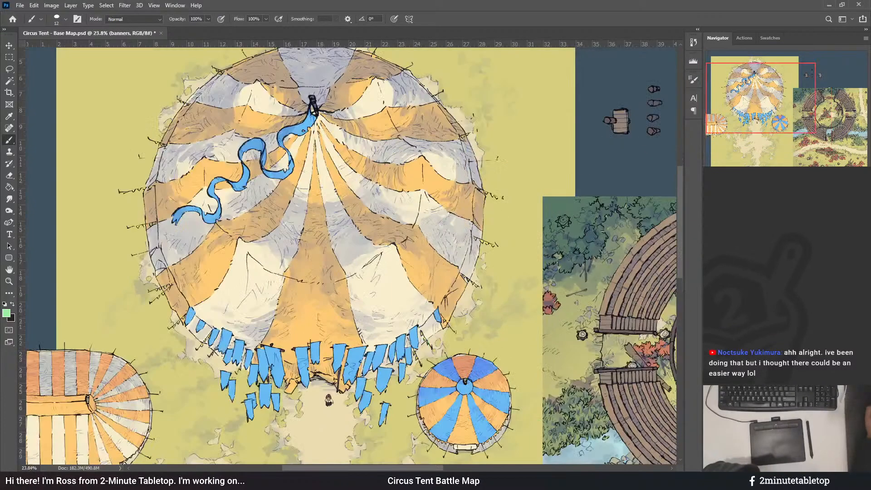
pyautogui.hotkey('alt', ']')
pyautogui.press('i')
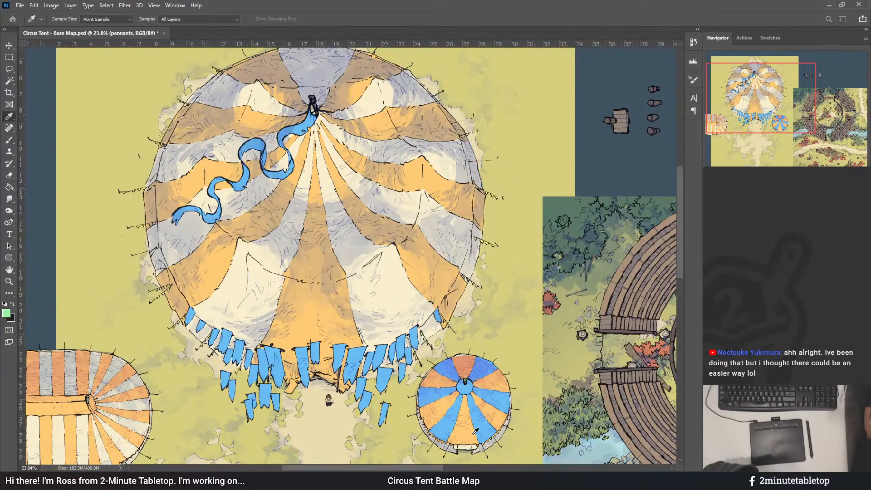
pyautogui.press('b')
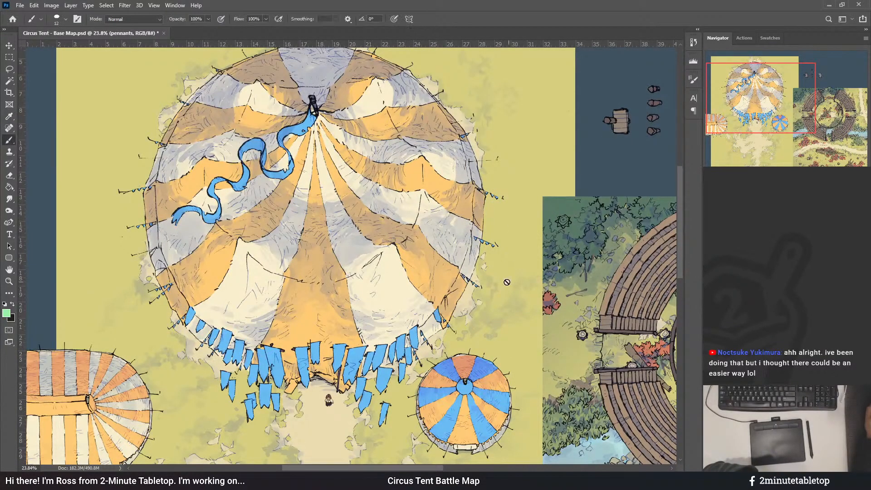
# - Examine the recoloured circus tent beside the two smaller tents, with the grid displayed and hidden
pyautogui.scroll(-2, 346, 263)
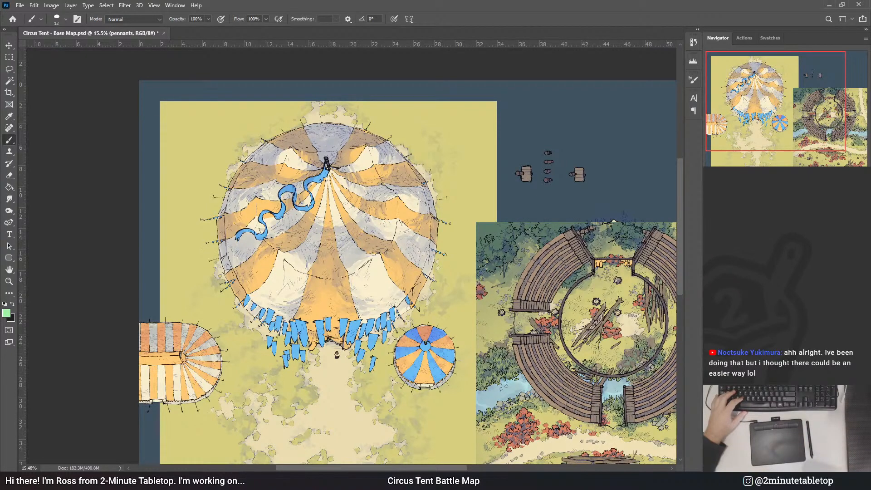
pyautogui.scroll(2, 365, 341)
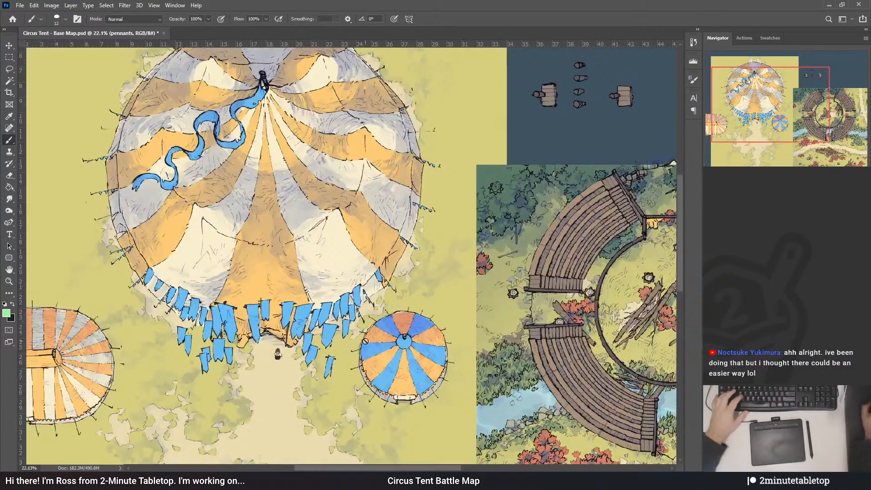
pyautogui.scroll(1, 365, 341)
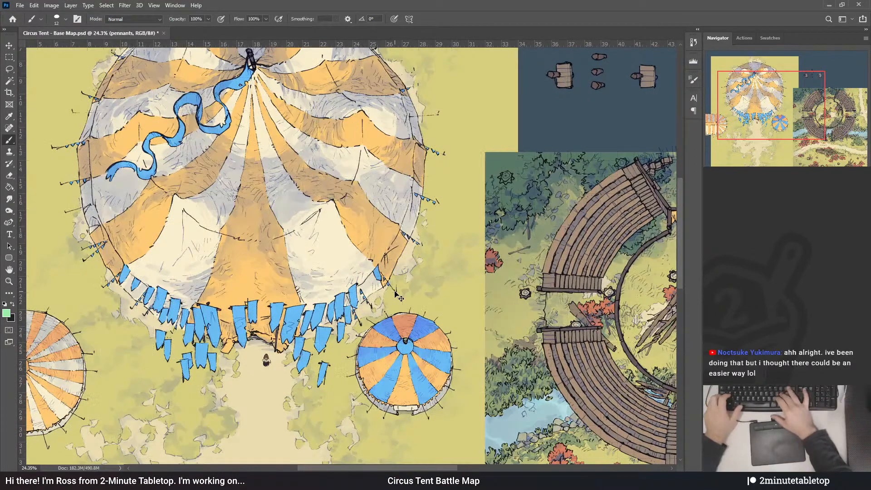
pyautogui.hotkey('ctrl', "'")
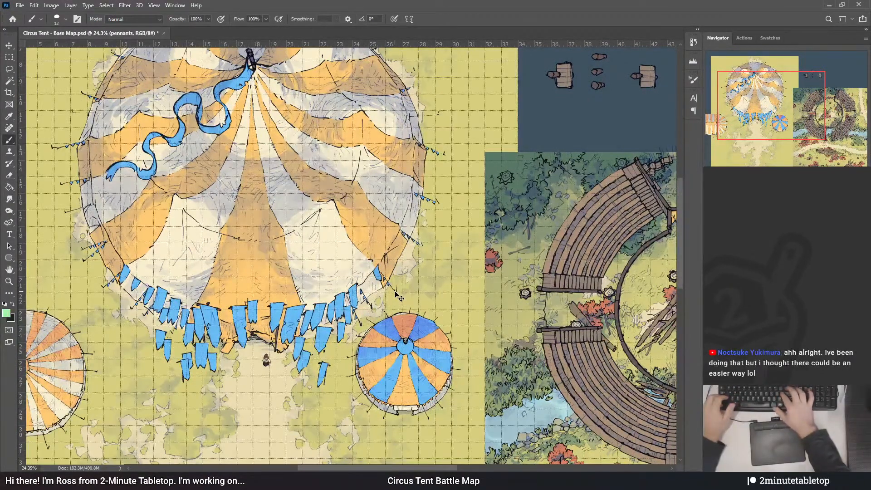
pyautogui.hotkey('ctrl', "'")
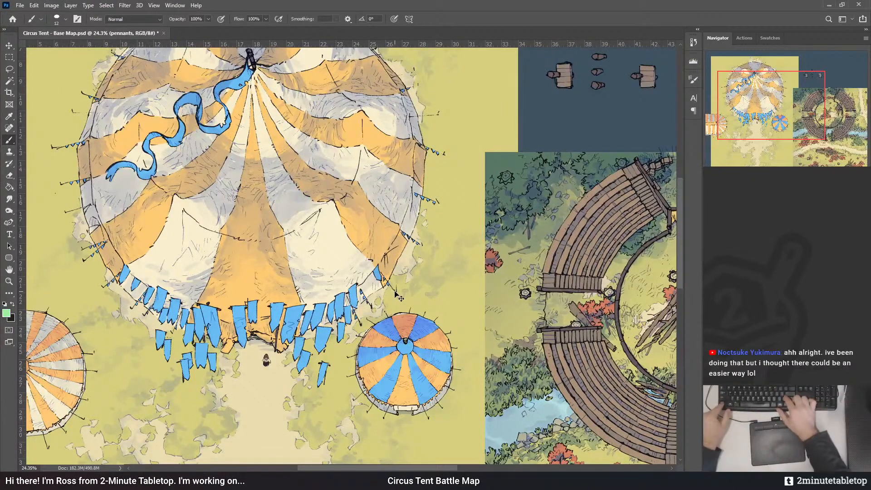
pyautogui.hotkey('ctrl', "'")
pyautogui.hotkey('ctrl', "'")
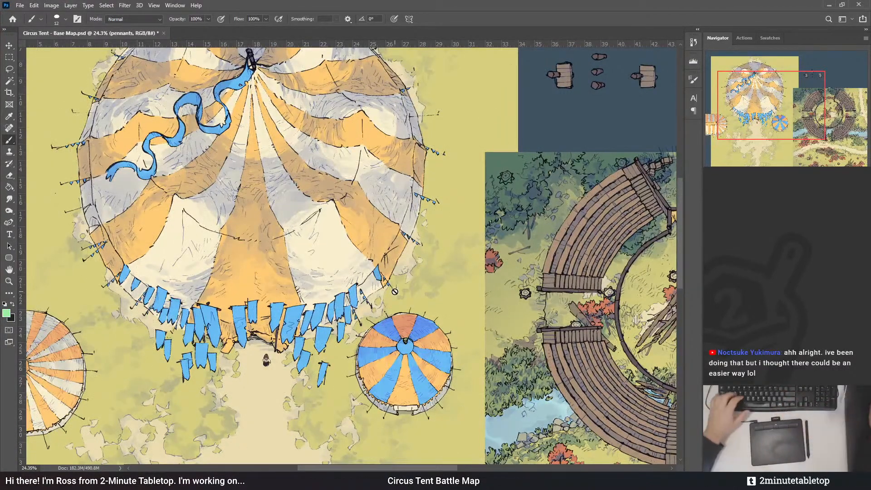
# - Group the two reference tents with the Timber Brook map and hide the group
pyautogui.scroll(-2, 395, 292)
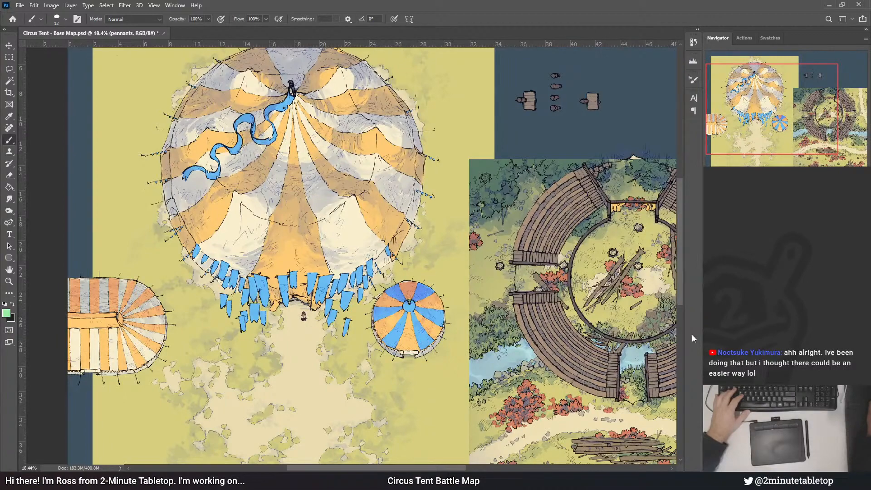
pyautogui.scroll(-3, 288, 165)
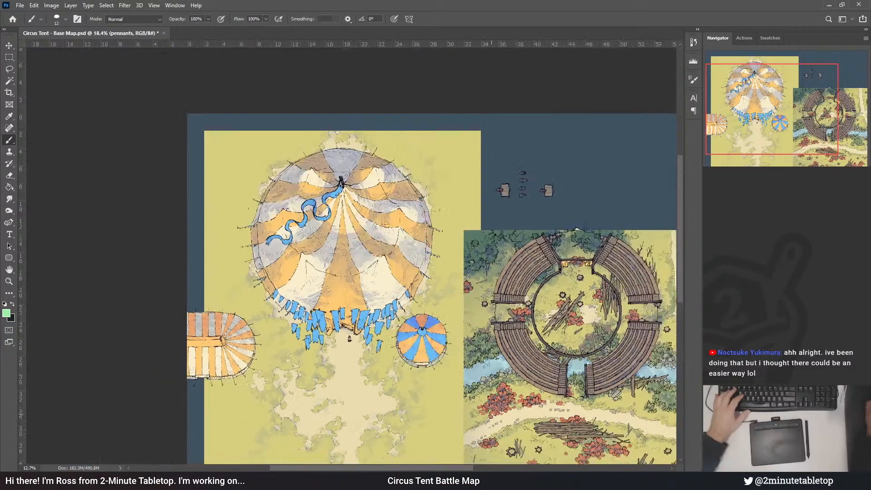
pyautogui.scroll(4, 285, 167)
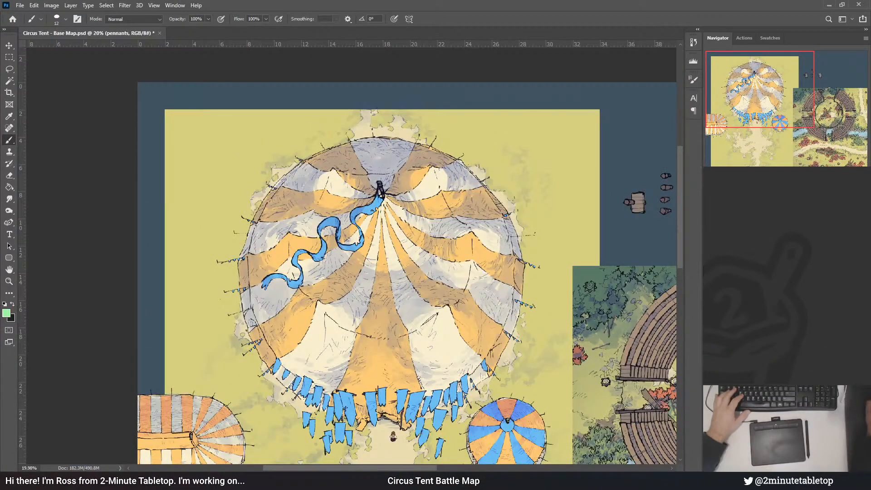
pyautogui.hotkey('alt', '[')
pyautogui.hotkey('alt', '[')
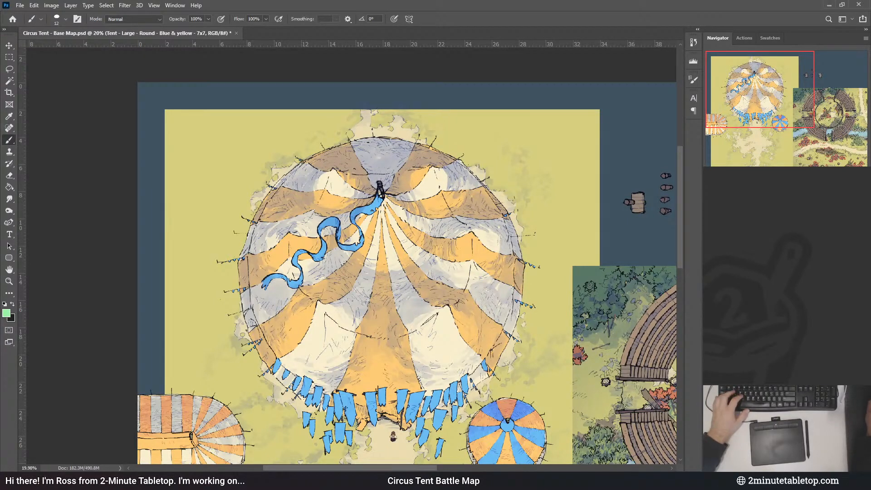
pyautogui.hotkey('ctrl', 'z')
pyautogui.hotkey('ctrl', 'z')
pyautogui.hotkey('ctrl', 'z')
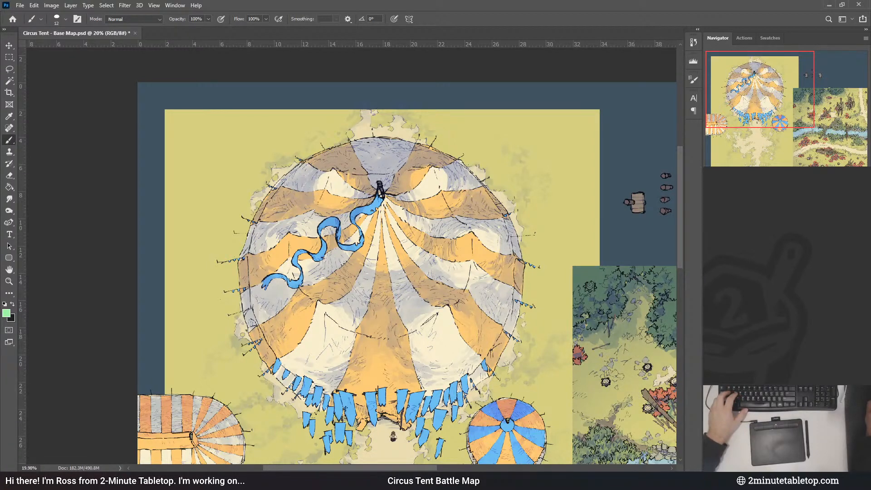
pyautogui.hotkey('ctrl', 'g')
pyautogui.hotkey('ctrl', ',')
# - Name the new layer group dirt and rename the road layer as exterior
pyautogui.scroll(-1, 394, 170)
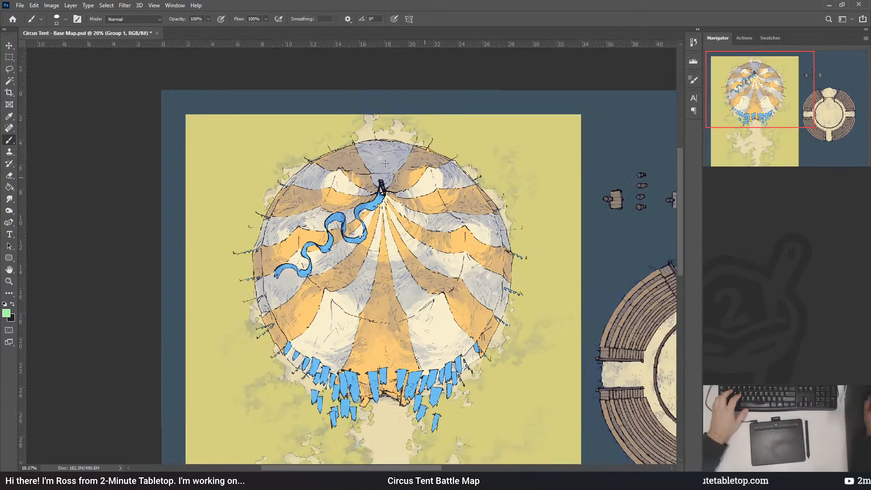
pyautogui.scroll(-2, 384, 164)
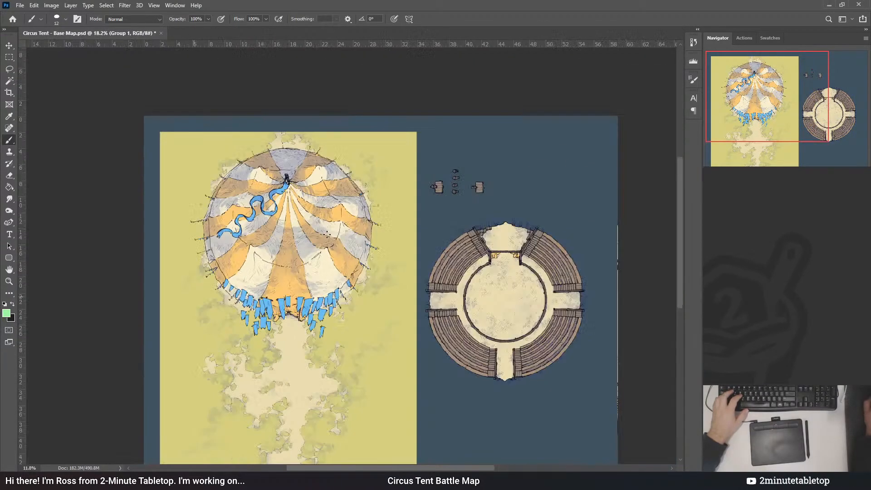
pyautogui.scroll(2, 530, 226)
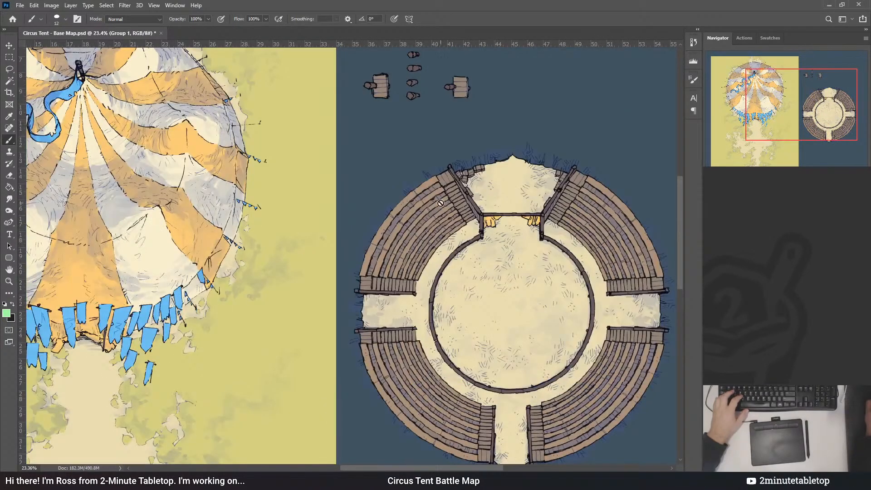
pyautogui.scroll(-1, 520, 315)
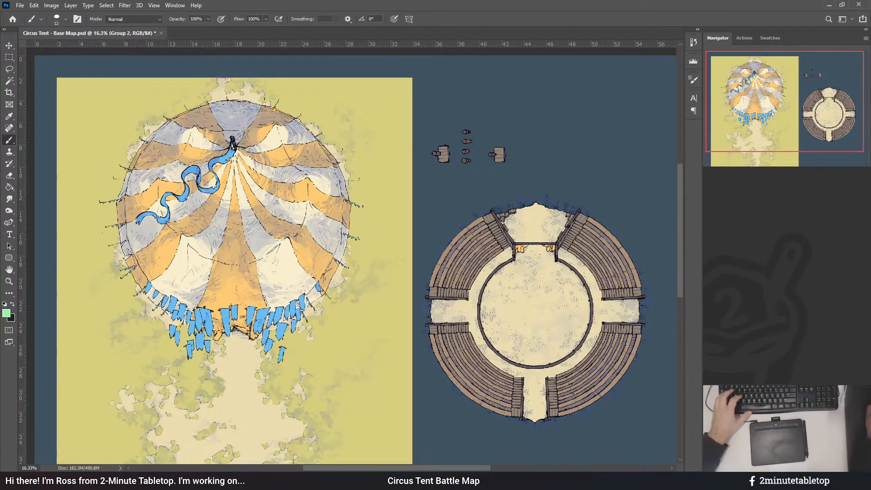
pyautogui.write('dirt')
pyautogui.press('Return')
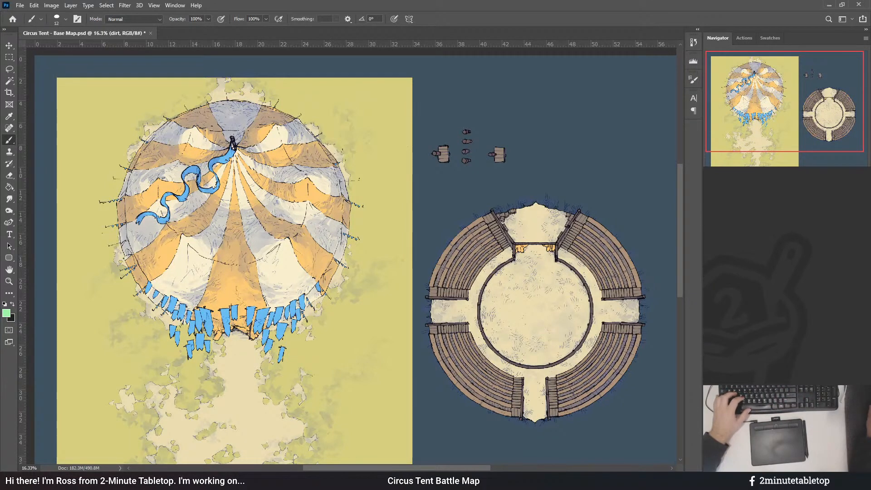
pyautogui.write('exterior')
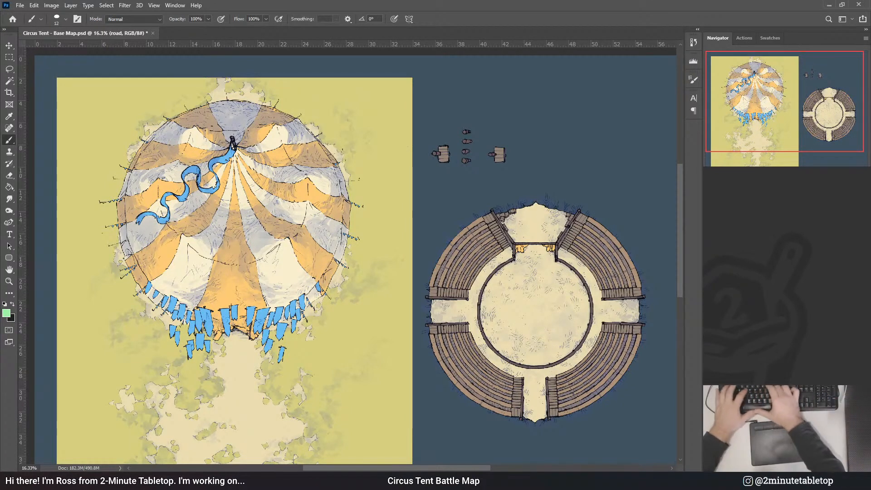
pyautogui.press('Return')
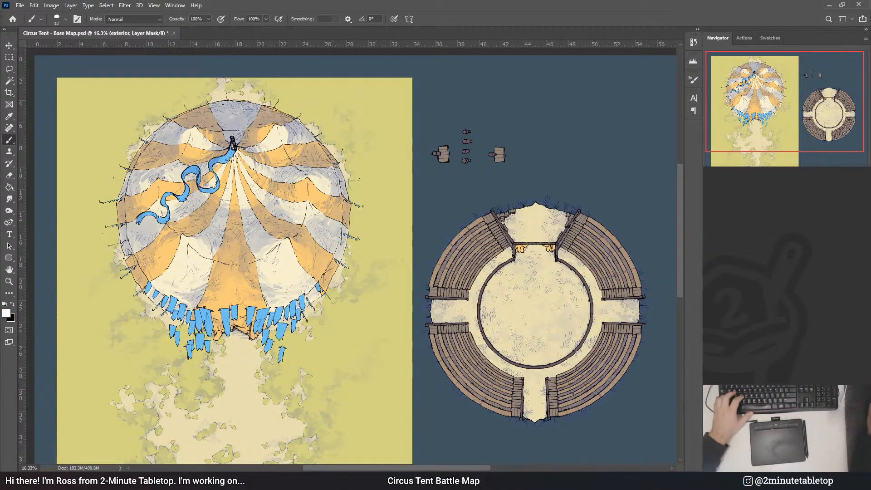
# - Save the map, and recolour the arena's dirt floor tan
pyautogui.click(9, 57)
pyautogui.hotkey('ctrl', 's')
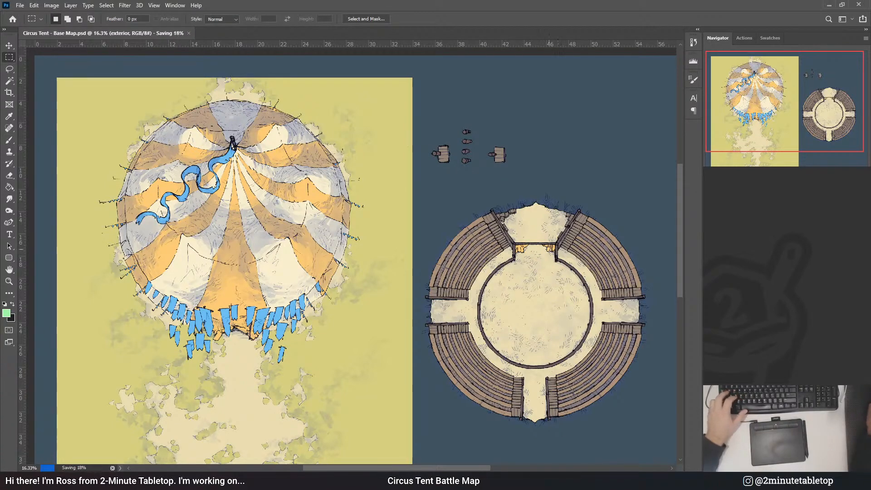
pyautogui.moveTo(419, 196); pyautogui.dragTo(656, 442)
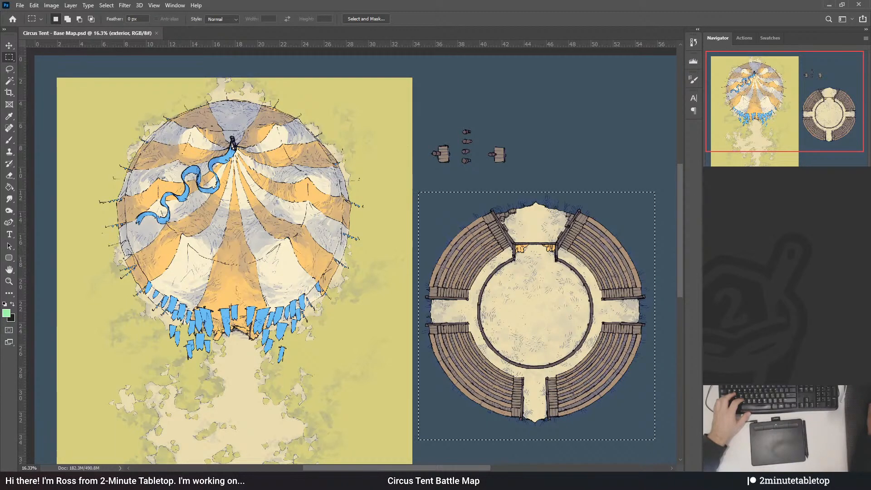
pyautogui.hotkey('shift', 'alt', 'BackSpace')
pyautogui.hotkey('ctrl', 'd')
pyautogui.press('i')
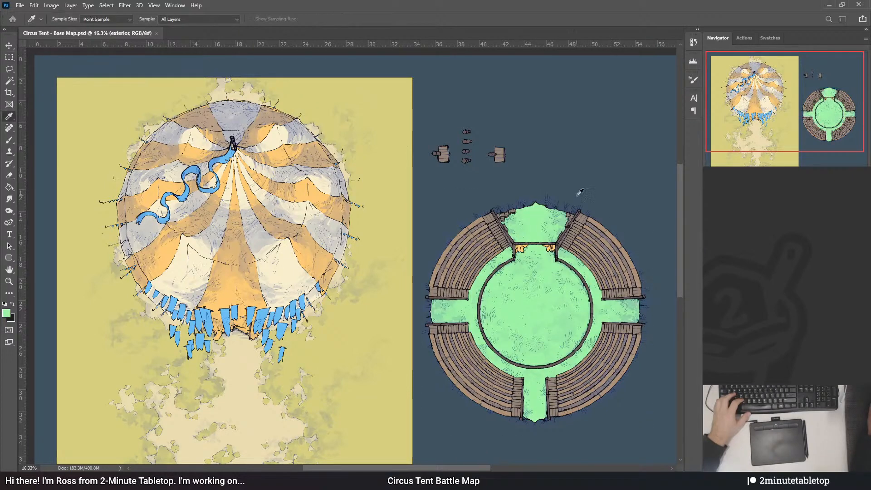
pyautogui.hotkey('ctrl', 'z')
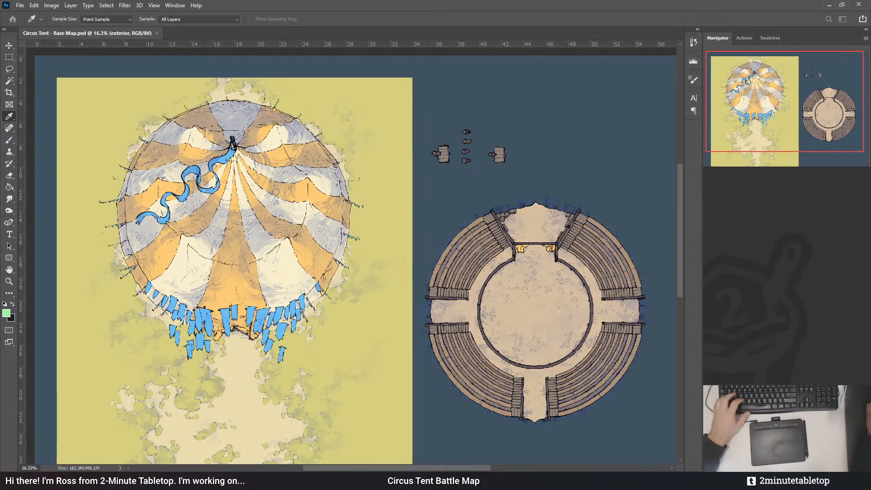
pyautogui.click(446, 172)
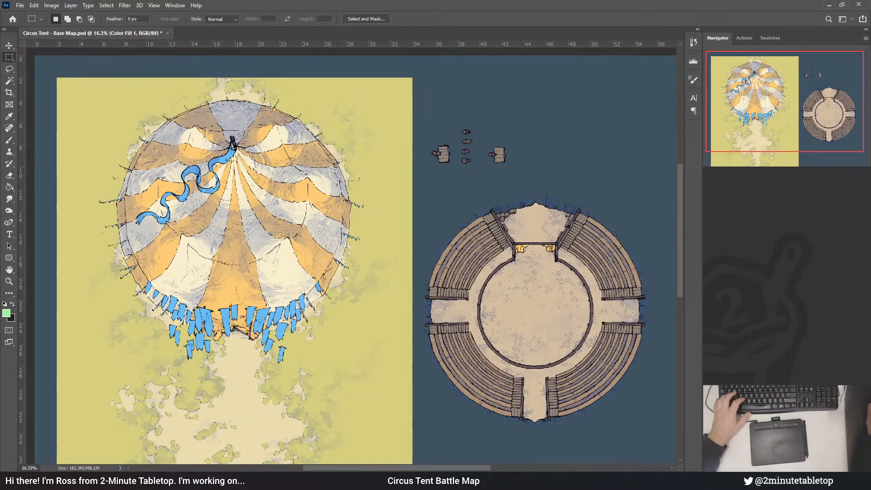
# - Hide the colour fills of the tent, arena and ground, leaving only ink lines and watercolour shading, and save the map
pyautogui.press('5')
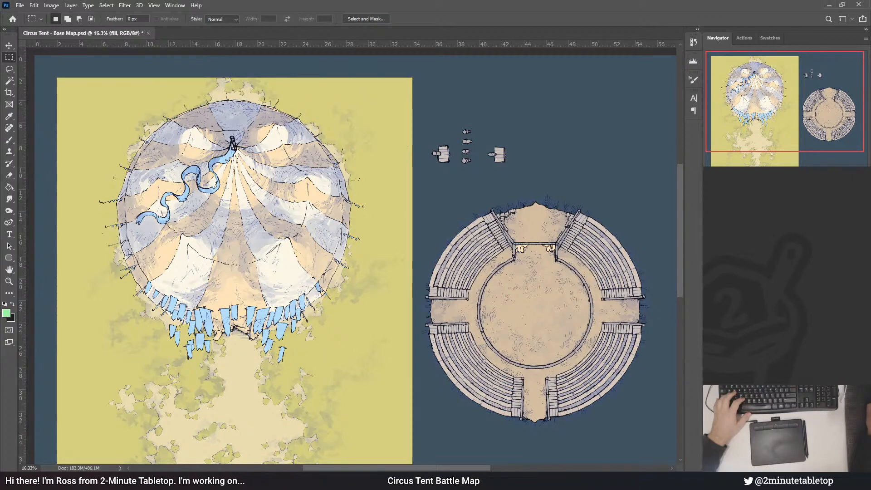
pyautogui.hotkey('ctrl', 'z')
pyautogui.hotkey('ctrl', 'shift', 'z')
pyautogui.hotkey('ctrl', ',')
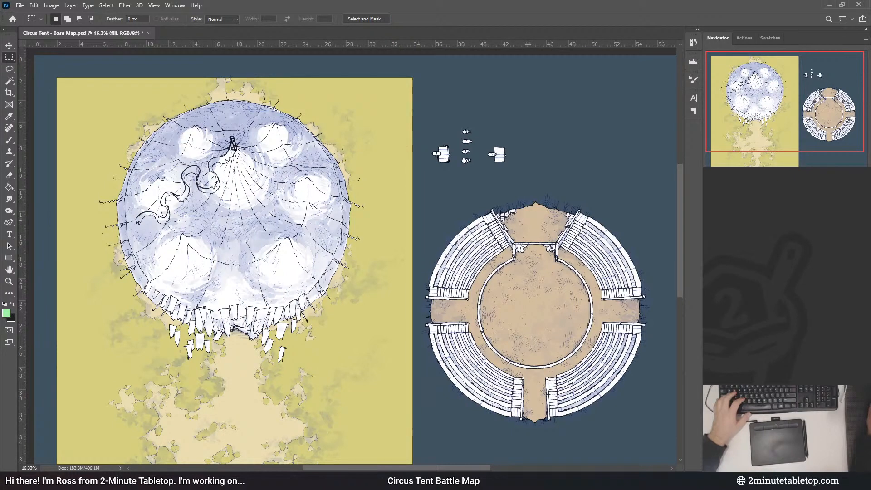
pyautogui.hotkey('ctrl', ',')
pyautogui.scroll(-3, 527, 297)
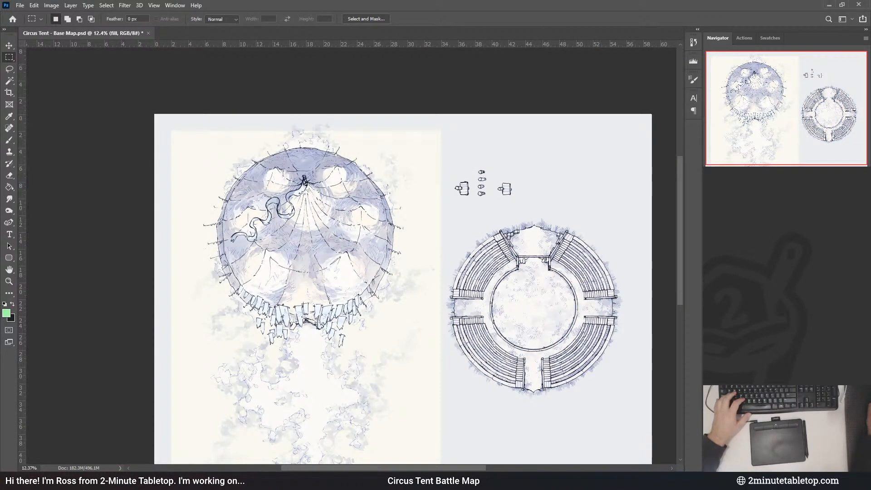
pyautogui.hotkey('ctrl', ',')
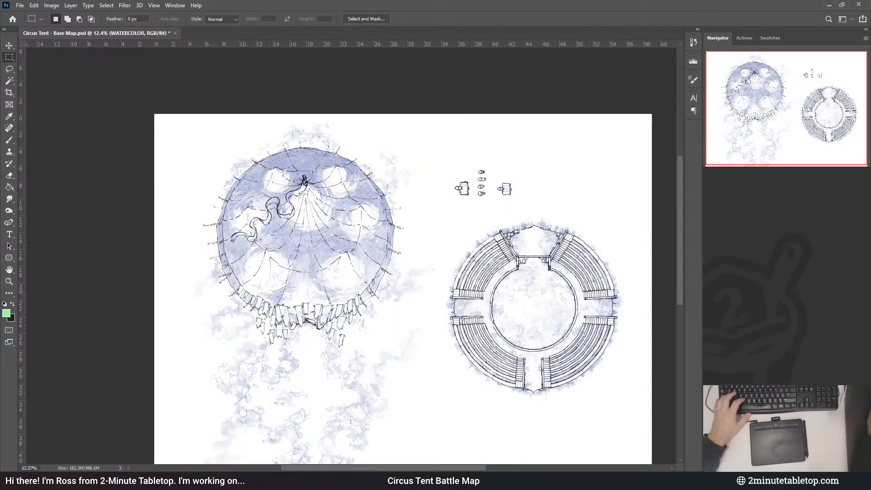
pyautogui.hotkey('ctrl', 's')
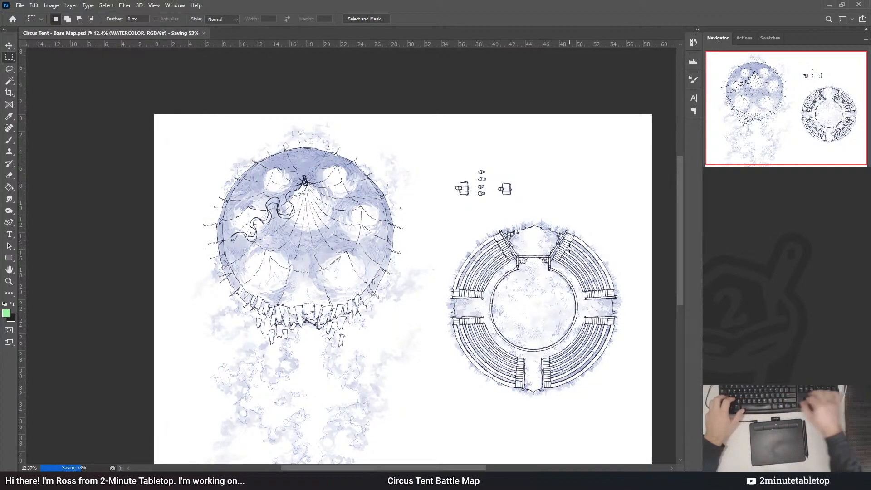
# - Compare the whole circus tent's line work and shading with and without the last change on the master layer
pyautogui.scroll(3, 175, 195)
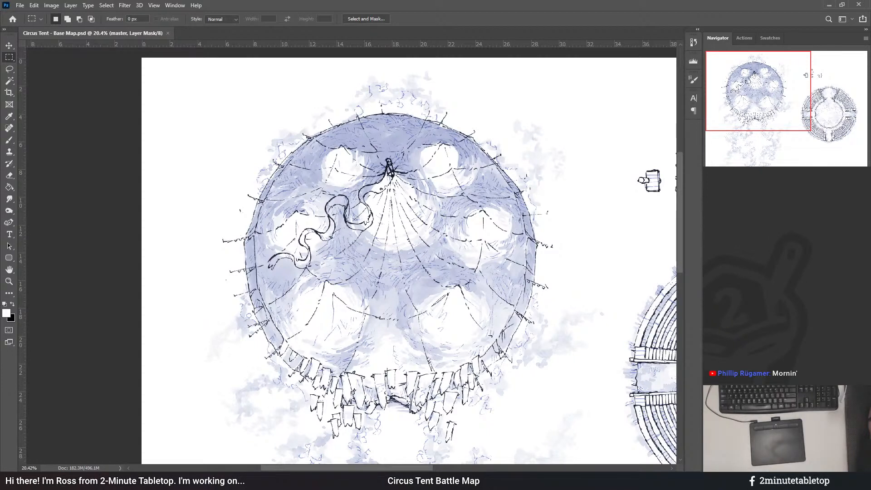
pyautogui.hotkey('ctrl', 'z')
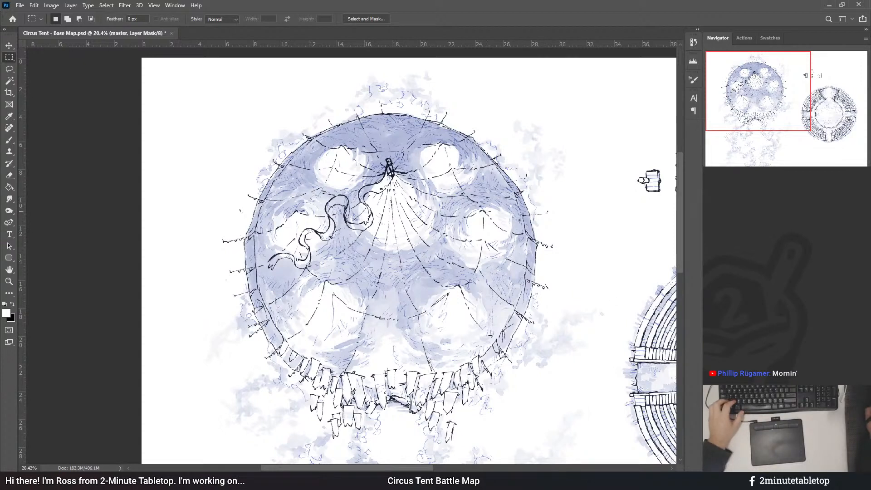
pyautogui.hotkey('ctrl', 'z')
pyautogui.hotkey('ctrl', 'z')
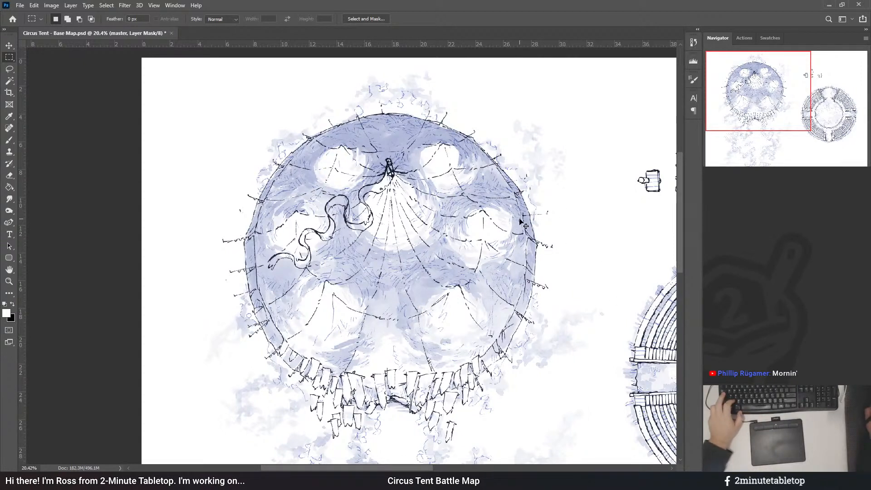
pyautogui.hotkey('ctrl', 'z')
pyautogui.hotkey('ctrl', 'z')
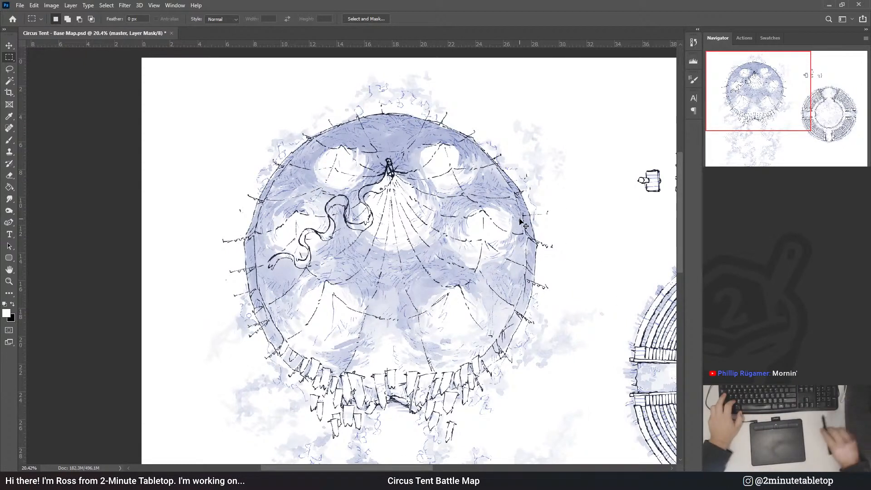
pyautogui.hotkey('ctrl', 'z')
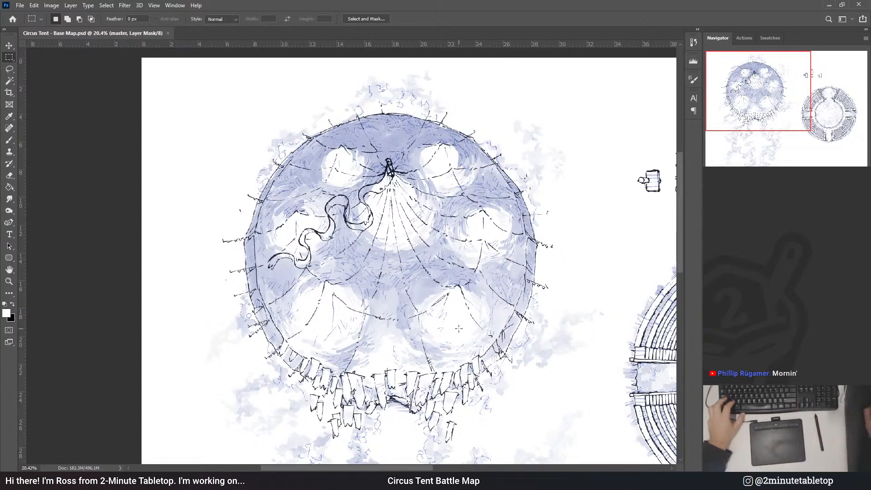
pyautogui.hotkey('ctrl', 'z')
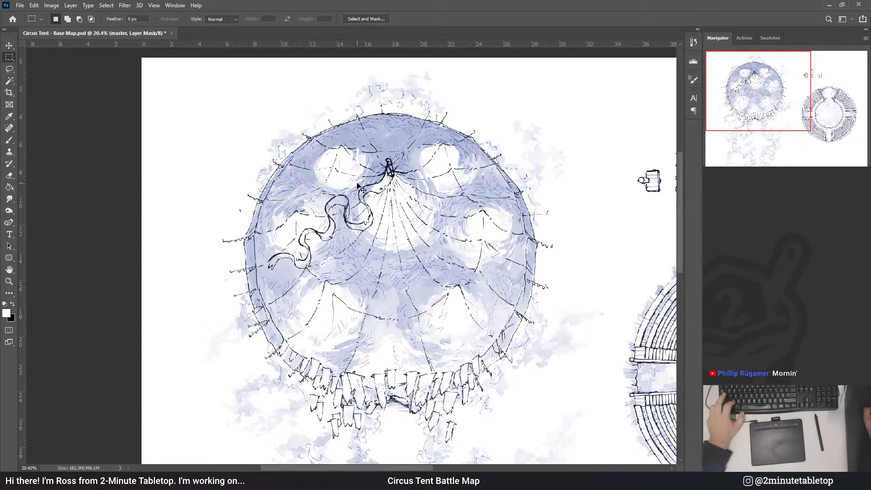
pyautogui.hotkey('ctrl', 'z')
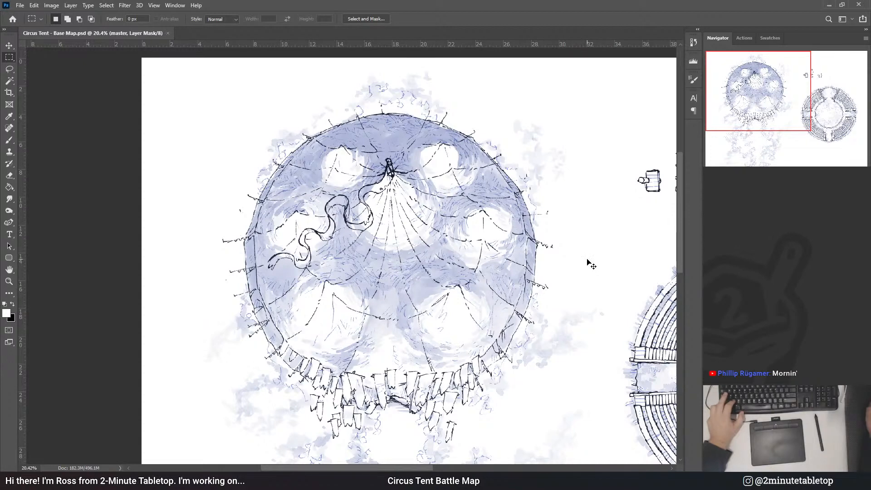
pyautogui.hotkey('ctrl', 'z')
pyautogui.hotkey('ctrl', 'z')
pyautogui.hotkey('ctrl', 'z')
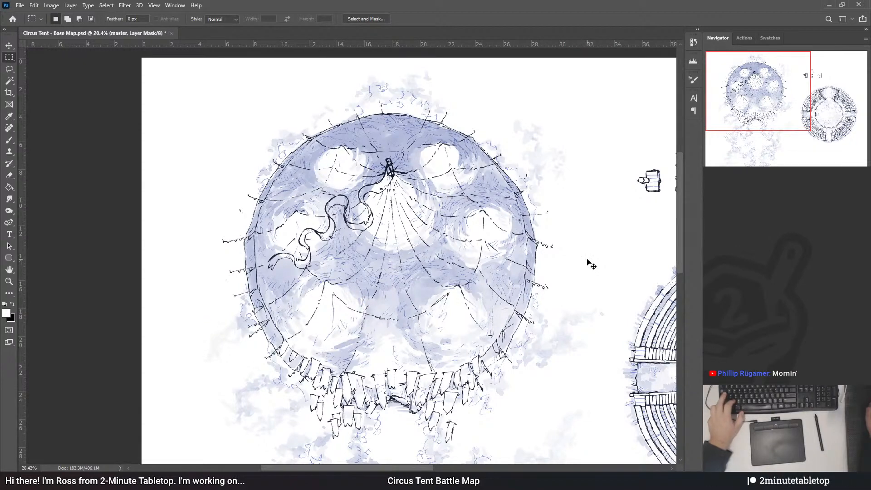
# - Examine the ink lines and watercolour shading around the tent's lower-left peak up close, toggling the last change on the master layer
pyautogui.scroll(7, 304, 338)
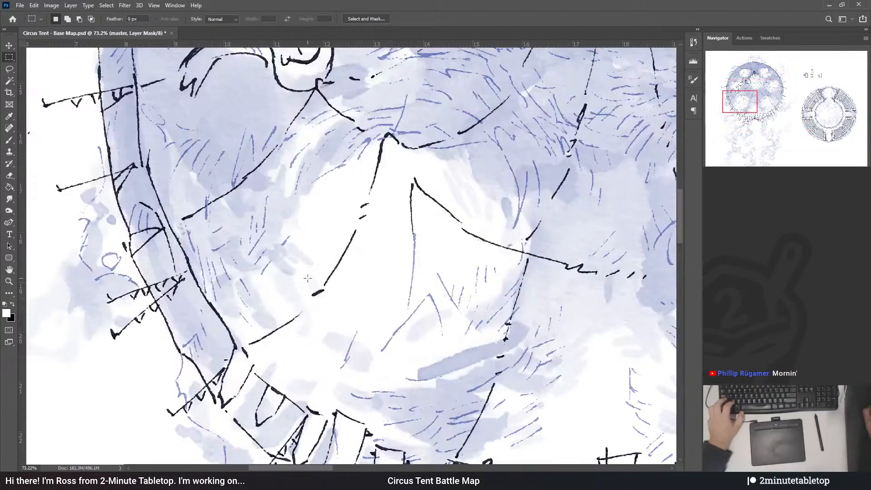
pyautogui.scroll(3, 308, 277)
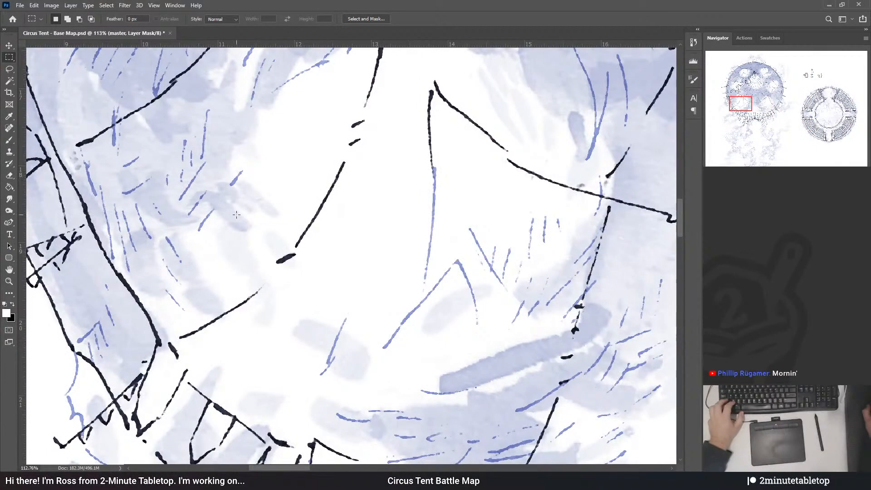
pyautogui.hotkey('ctrl', 'z')
pyautogui.hotkey('ctrl', 'z')
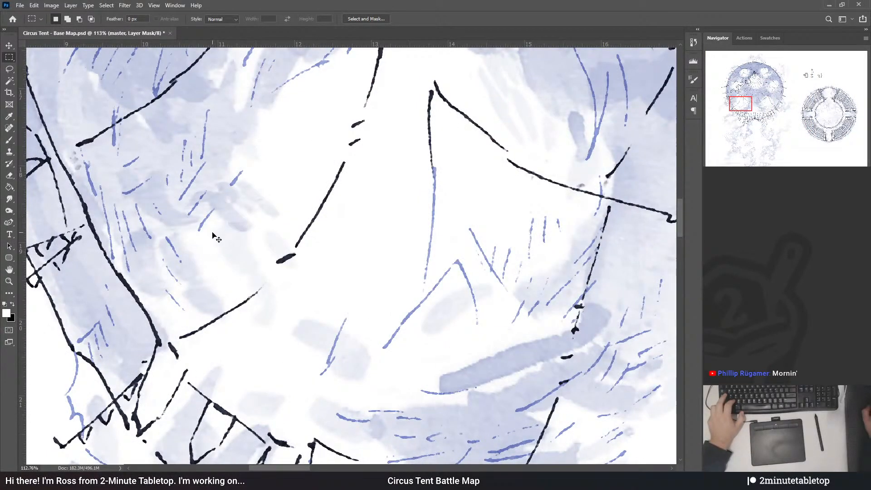
pyautogui.scroll(-5, 277, 237)
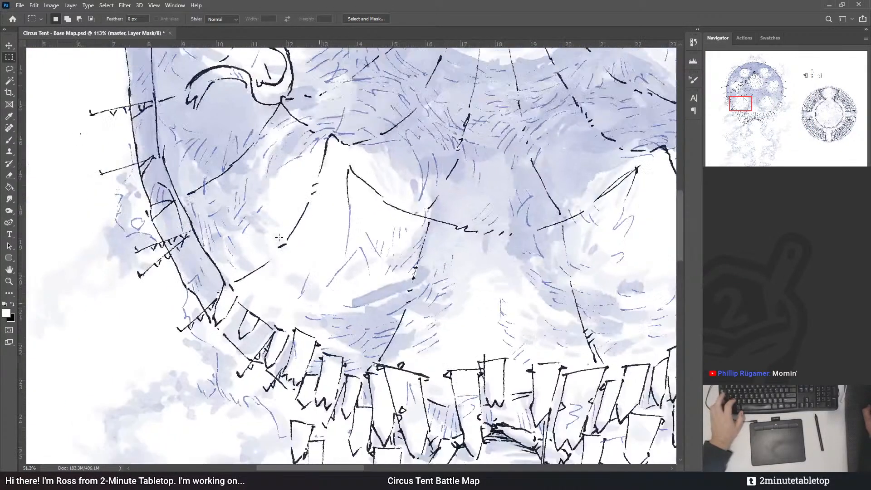
pyautogui.scroll(-5, 278, 237)
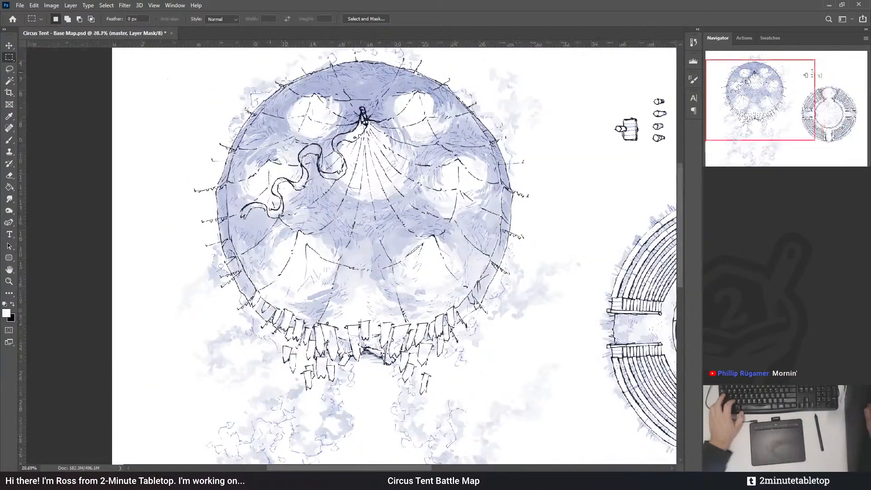
# - Compare the tent's watercolour shading at weaker and stronger settings, and restore the strongest version
pyautogui.scroll(1, 279, 237)
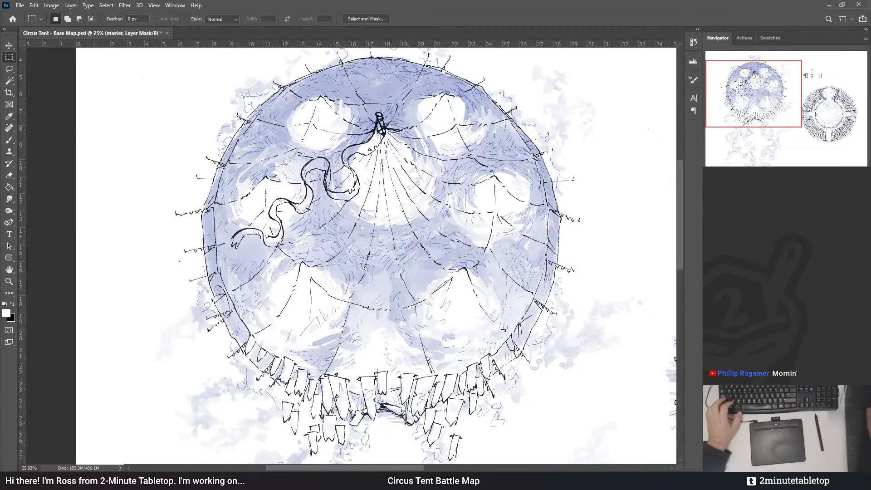
pyautogui.hotkey('ctrl', 'z')
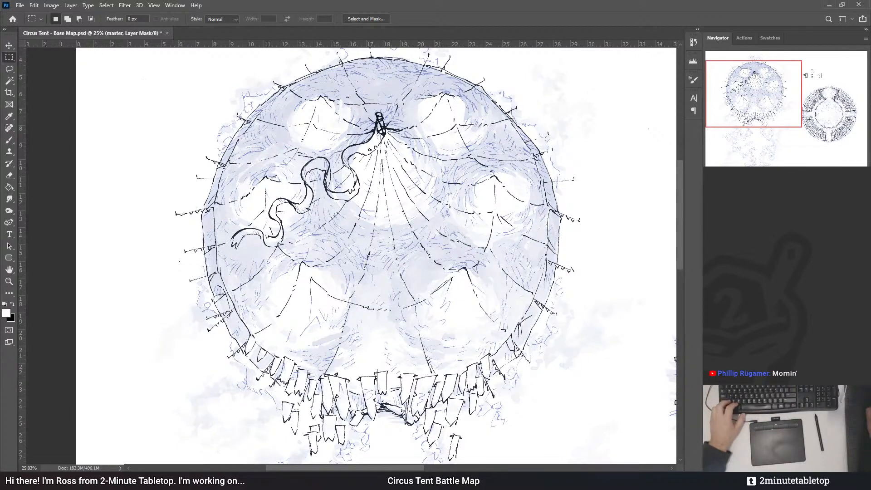
pyautogui.hotkey('ctrl', 'shift', 'z')
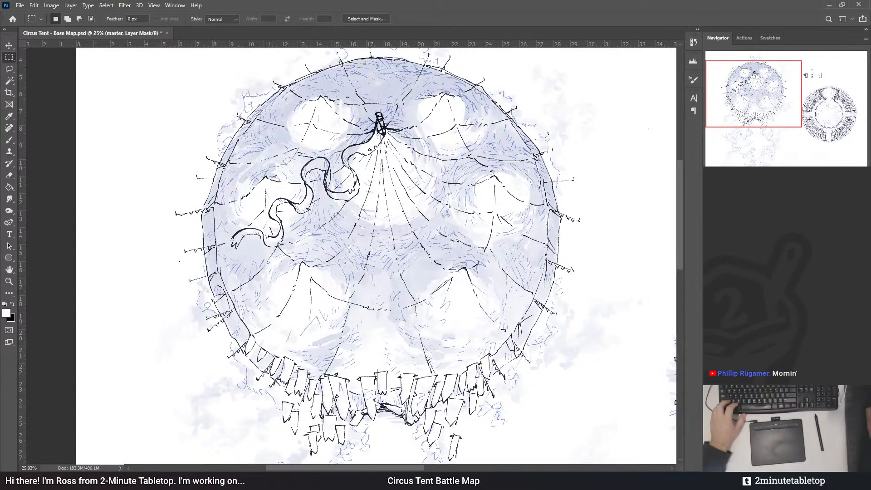
pyautogui.hotkey('ctrl', 'shift', 'z')
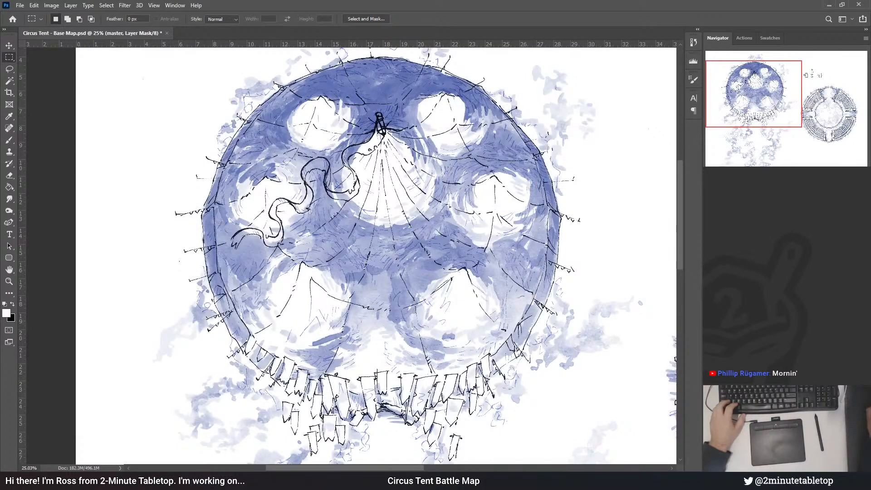
pyautogui.hotkey('ctrl', 'z')
pyautogui.hotkey('ctrl', 'shift', 'z')
pyautogui.scroll(-5, 335, 282)
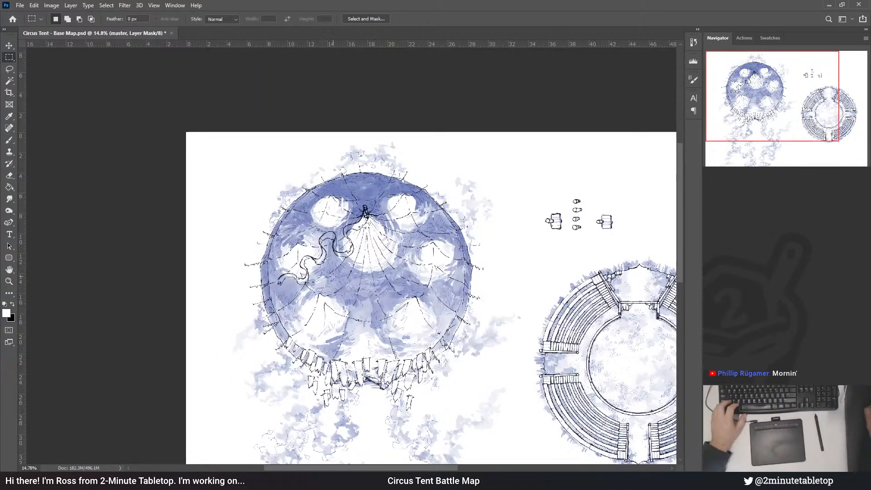
pyautogui.scroll(4, 334, 276)
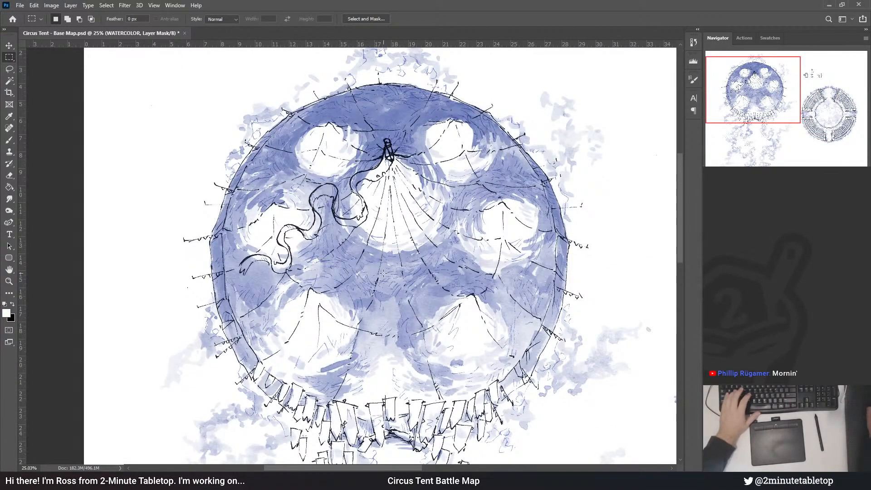
# - Switch to the Gradient tool and try a white radial gradient at 56% opacity around the tent on the WATERCOLOR layer mask
pyautogui.press('g')
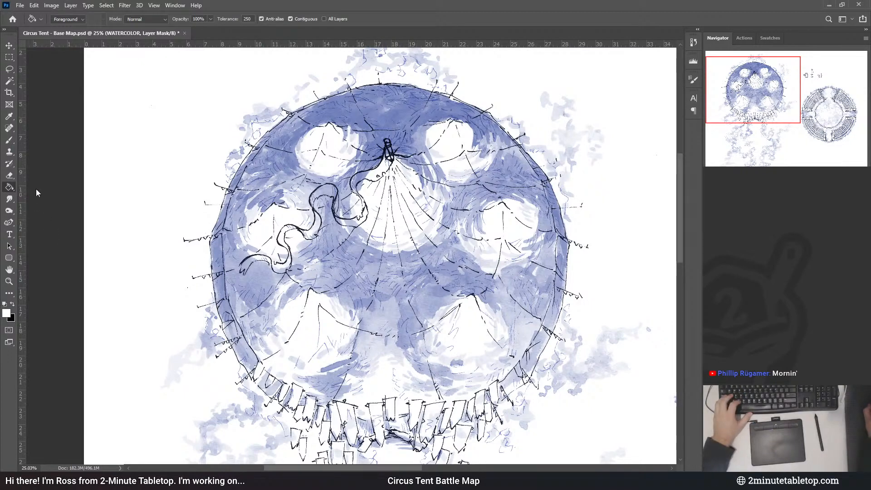
pyautogui.hotkey('shift', 'g')
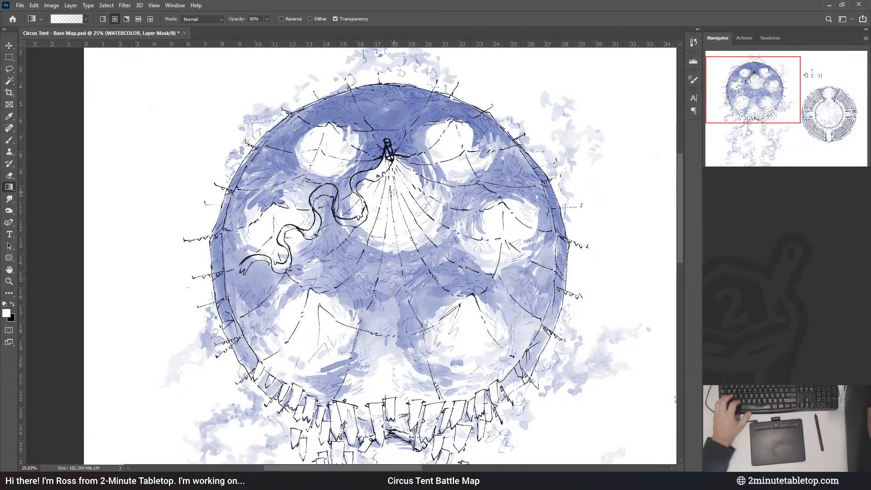
pyautogui.moveTo(393, 192); pyautogui.dragTo(394, 378)
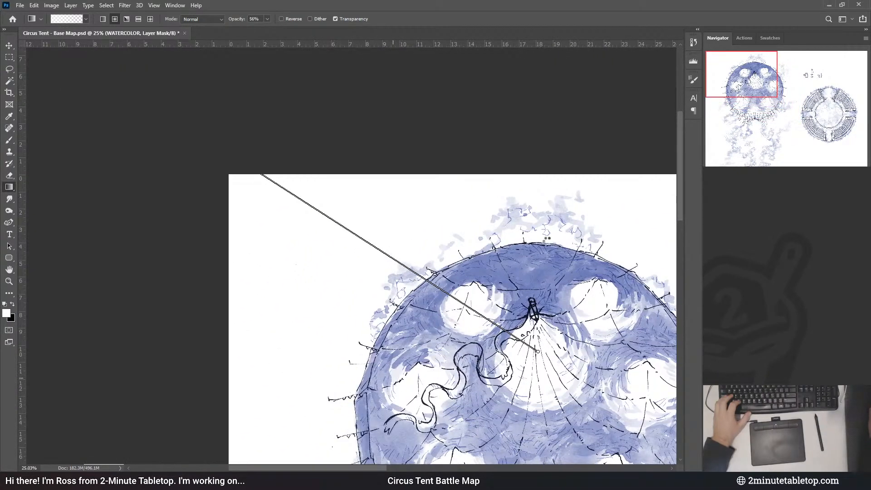
pyautogui.moveTo(538, 351); pyautogui.dragTo(538, 352)
pyautogui.scroll(-3, 156, 178)
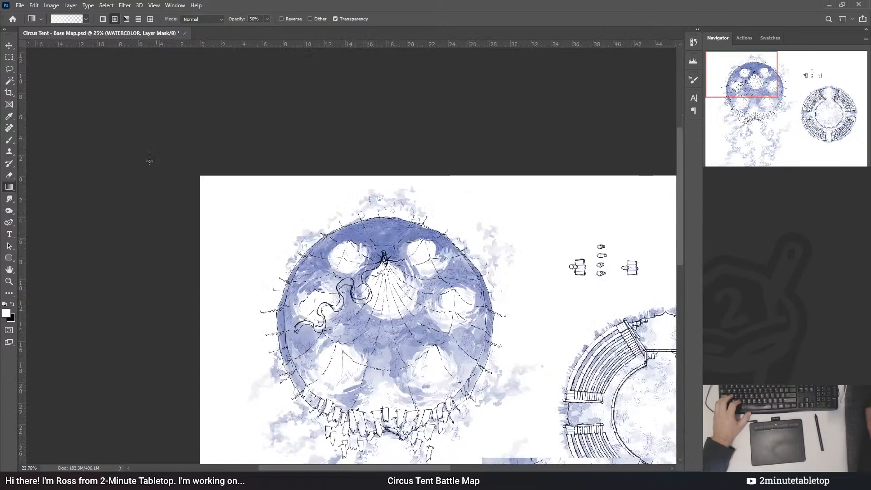
pyautogui.scroll(3, 379, 332)
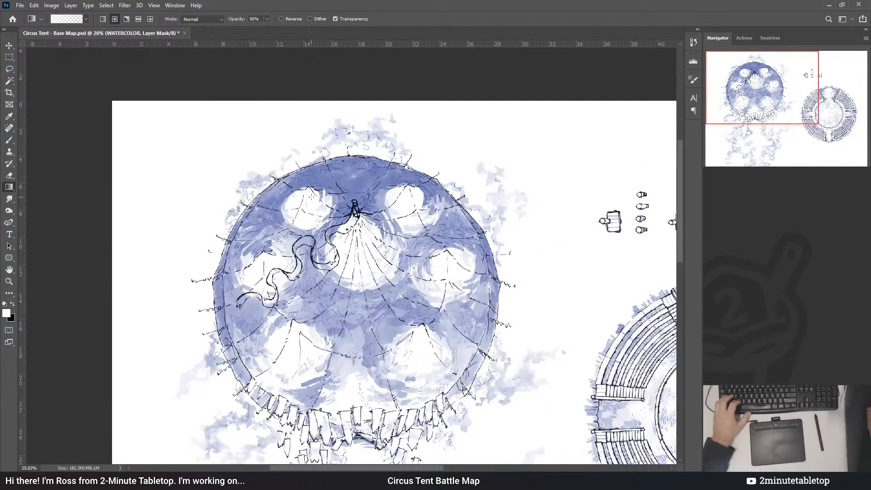
pyautogui.scroll(-3, 351, 129)
pyautogui.scroll(7, 433, 254)
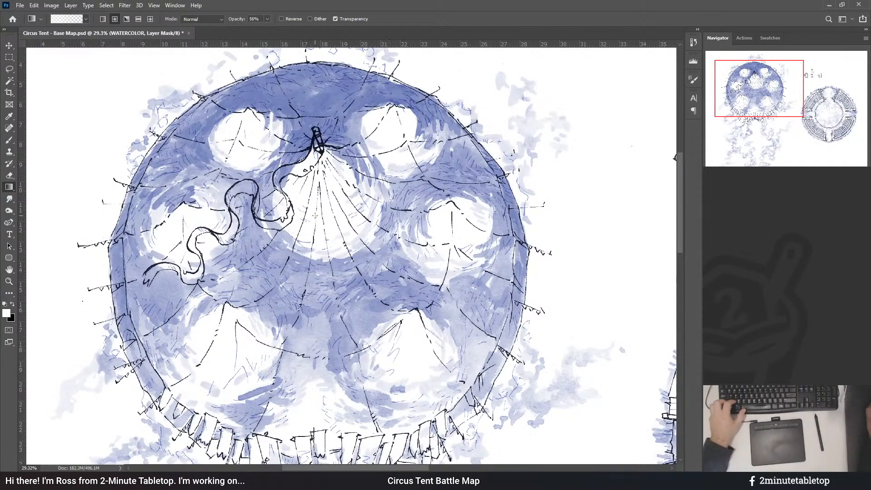
# - Try more white radial gradients across the tent and its surroundings on the WATERCOLOR layer mask
pyautogui.moveTo(443, 213); pyautogui.dragTo(482, 256)
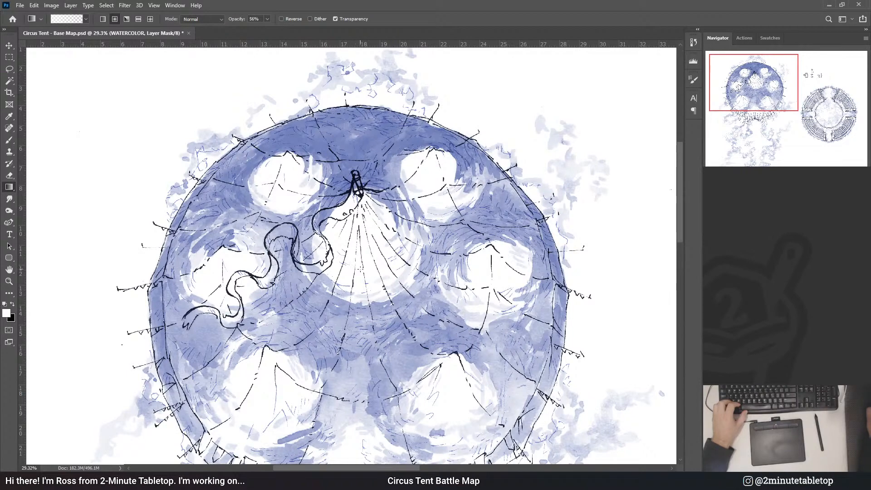
pyautogui.moveTo(369, 251); pyautogui.dragTo(408, 295)
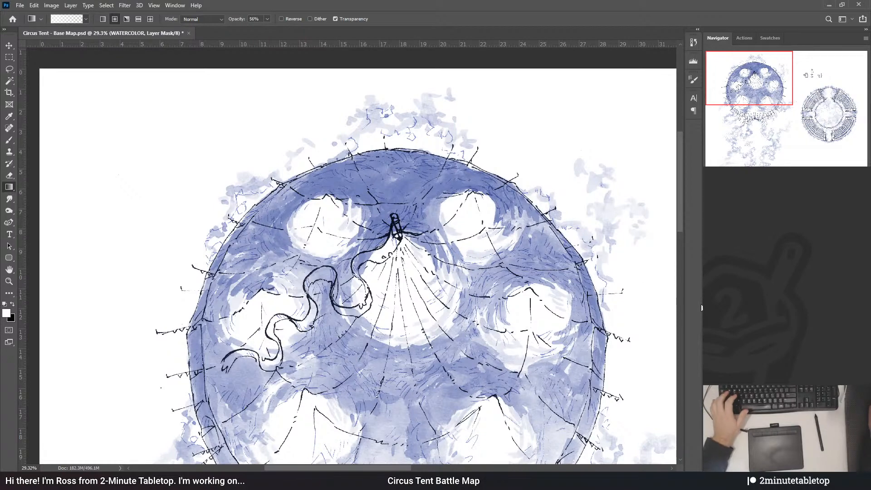
pyautogui.moveTo(423, 268); pyautogui.dragTo(161, 113)
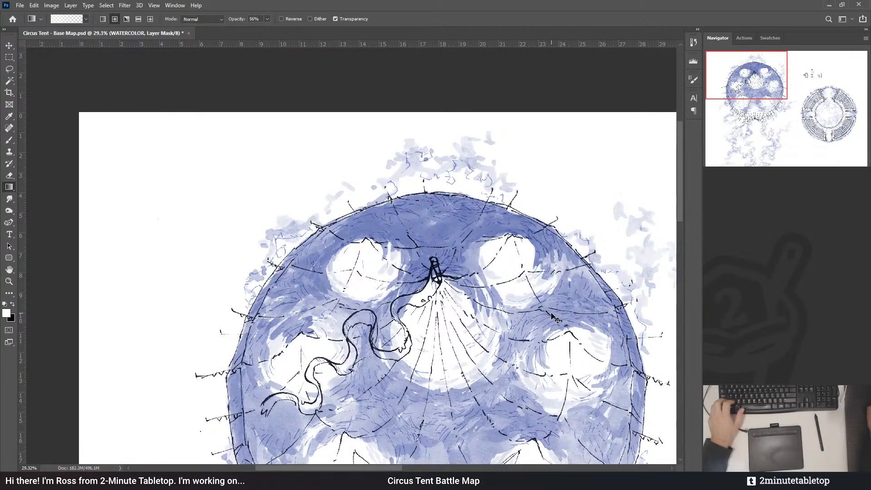
pyautogui.scroll(-5, 400, 259)
pyautogui.moveTo(372, 186); pyautogui.dragTo(437, 258)
pyautogui.moveTo(438, 259); pyautogui.dragTo(484, 402)
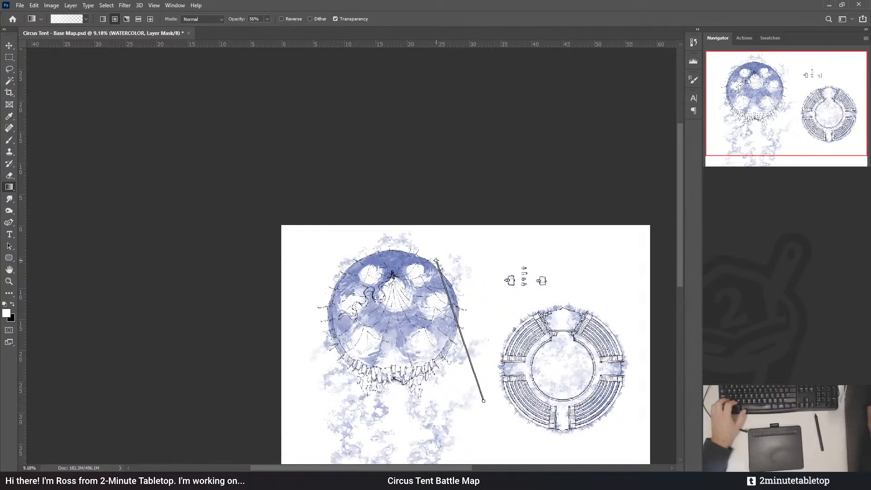
pyautogui.scroll(-2, 301, 160)
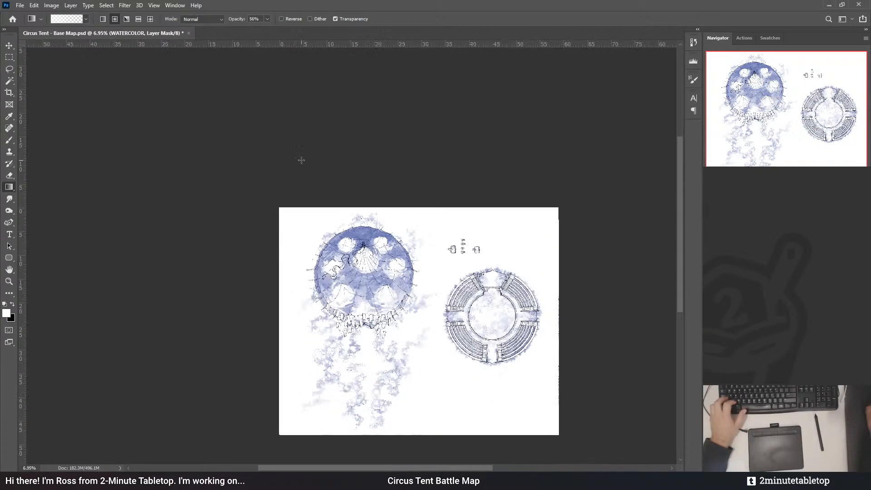
pyautogui.scroll(5, 386, 300)
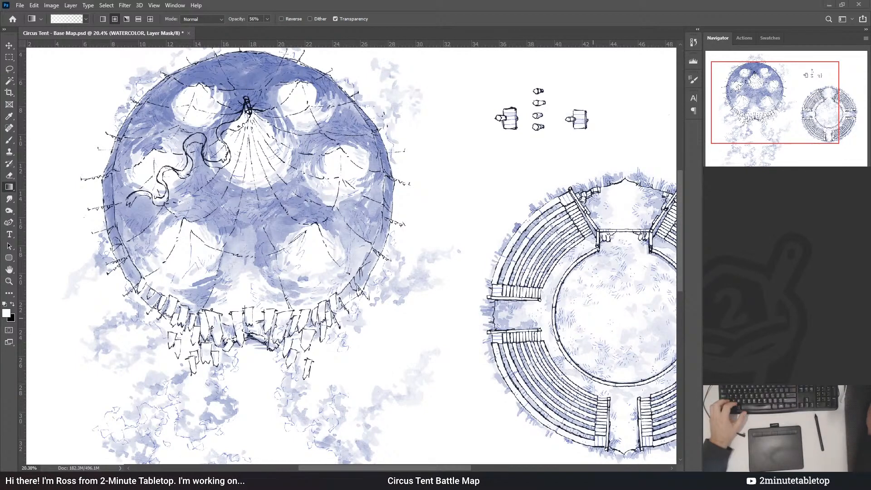
pyautogui.moveTo(373, 225); pyautogui.dragTo(412, 269)
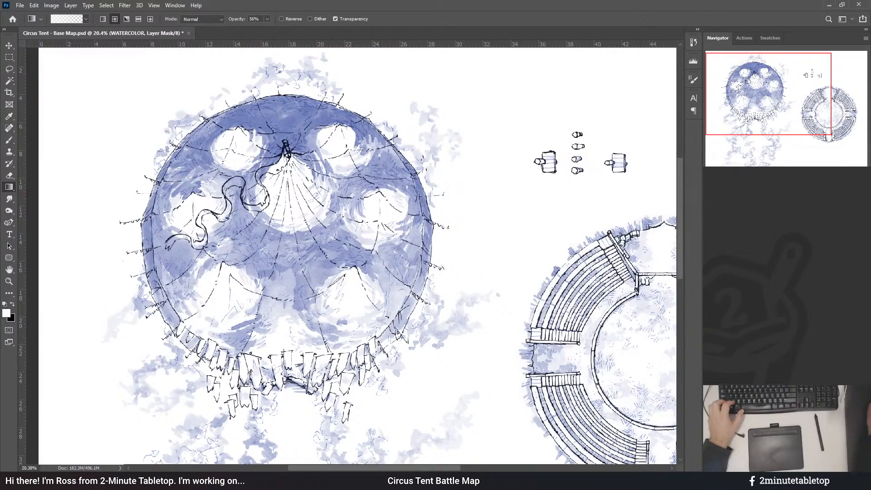
# - Switch to a black gradient at 100% opacity, try it outward from the tent's centre, undo it, and save the map
pyautogui.press('0')
pyautogui.press('x')
pyautogui.moveTo(294, 189); pyautogui.dragTo(399, 244)
pyautogui.scroll(-5, 126, 122)
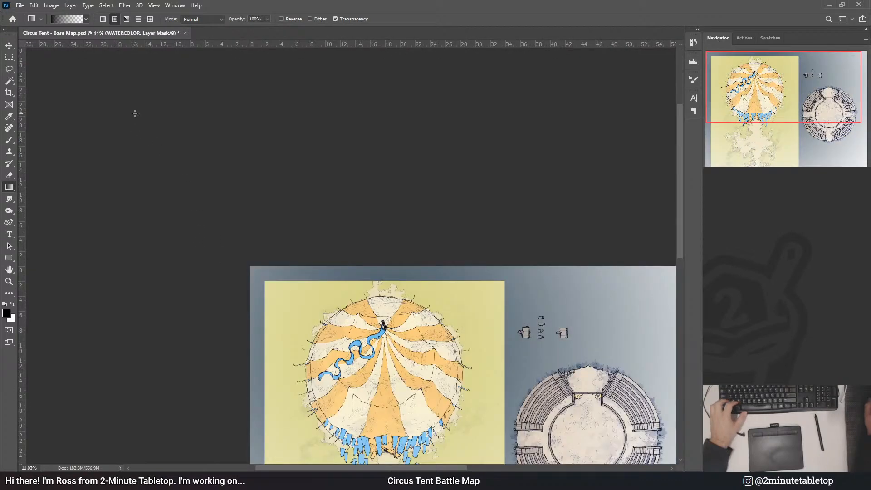
pyautogui.hotkey('ctrl', 'z')
pyautogui.scroll(-3, 275, 152)
pyautogui.scroll(4, 276, 158)
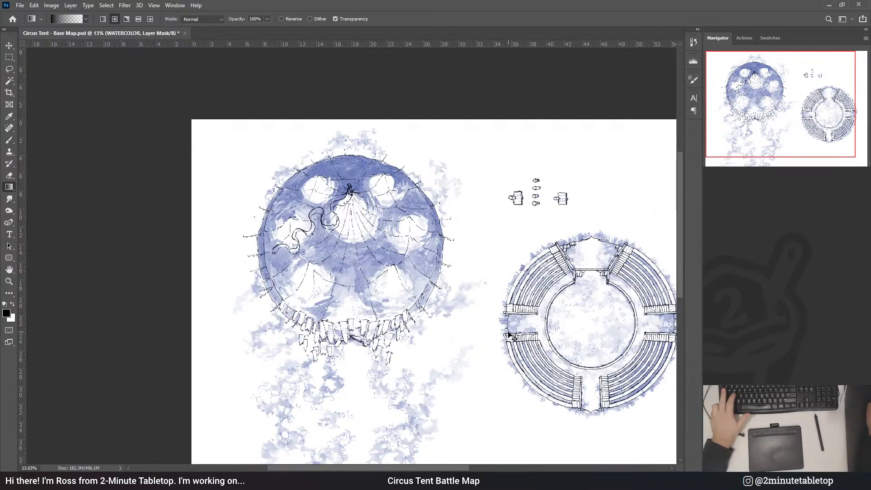
pyautogui.hotkey('ctrl', 's')
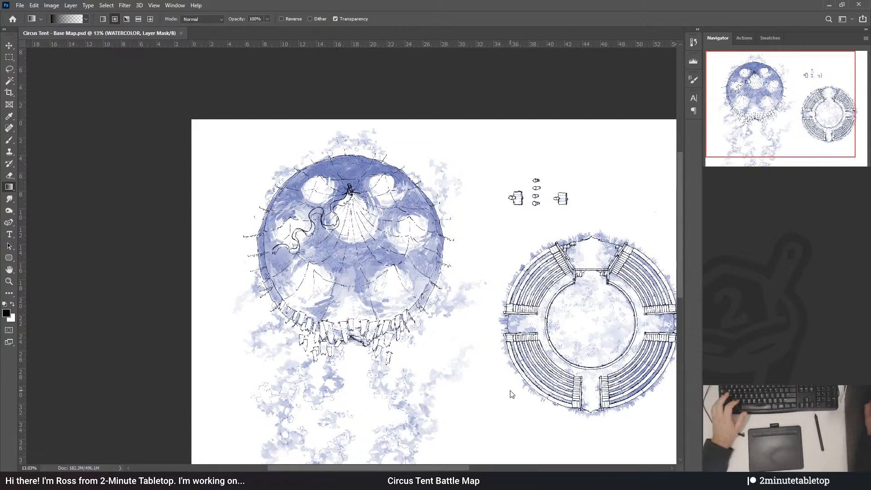
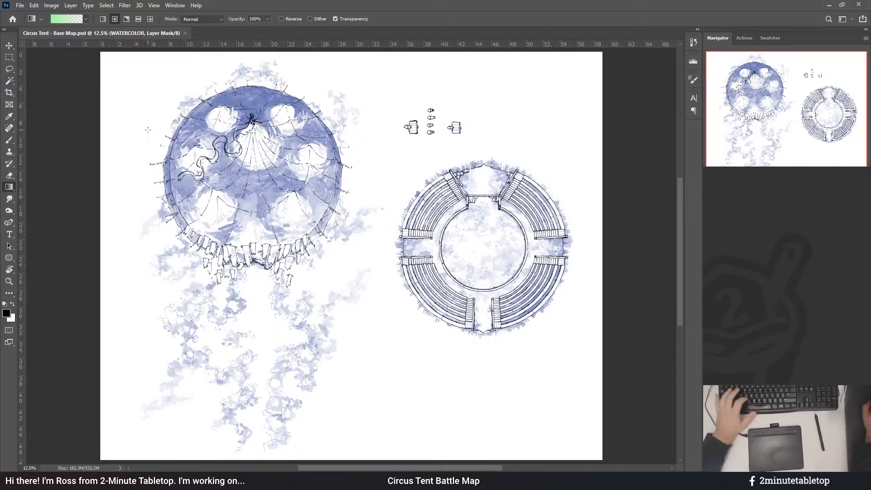
# - Try full-opacity black radial gradients from just below the tent's main peak on the WATERCOLOR mask, undoing each one
pyautogui.scroll(3, 198, 73)
pyautogui.scroll(-2, 436, 318)
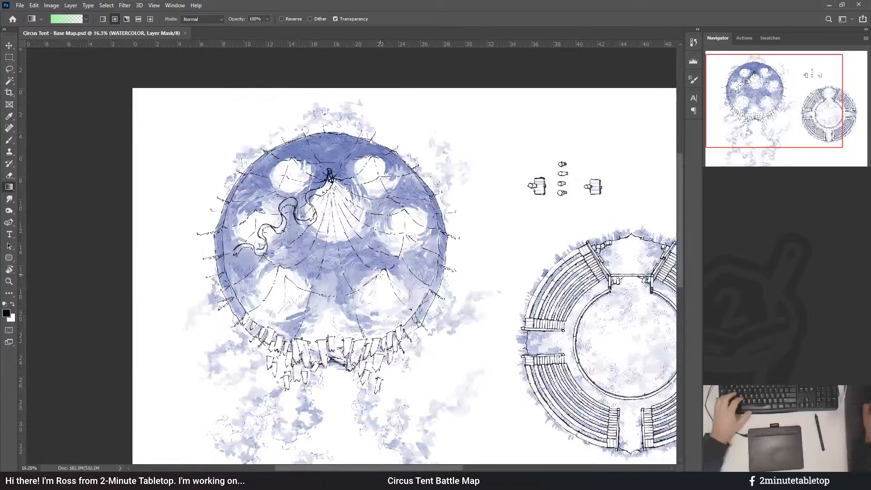
pyautogui.scroll(2, 340, 92)
pyautogui.moveTo(336, 242); pyautogui.dragTo(361, 112)
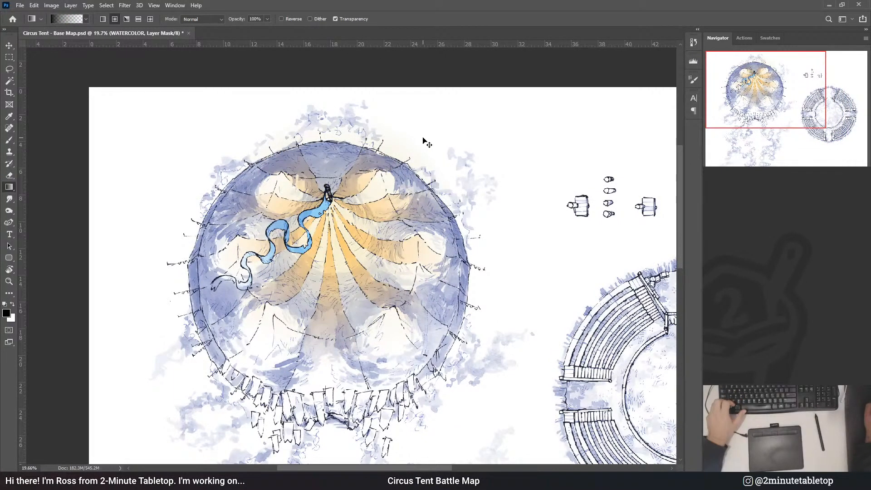
pyautogui.hotkey('ctrl', 'z')
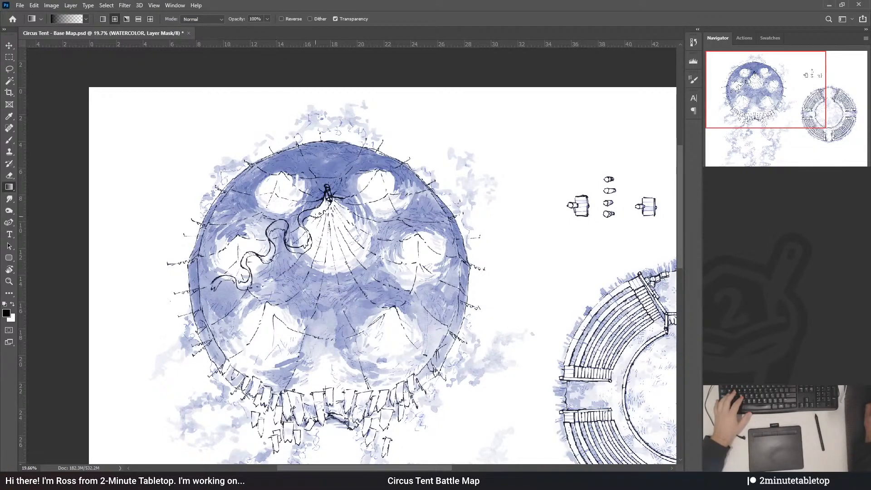
pyautogui.moveTo(328, 218); pyautogui.dragTo(328, 139)
pyautogui.hotkey('ctrl', 'z')
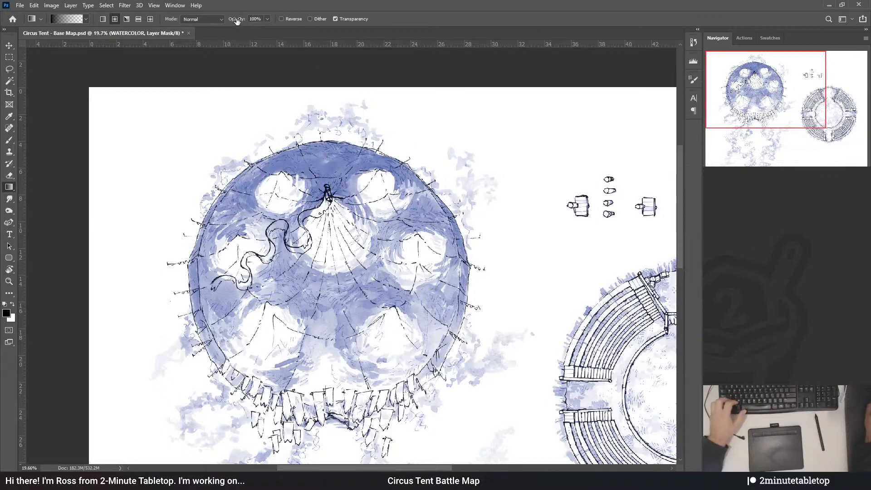
# - Set the gradient opacity to 30% and fade the watercolour shading from the tent's centre down to its lower edge
pyautogui.moveTo(237, 21); pyautogui.dragTo(204, 58)
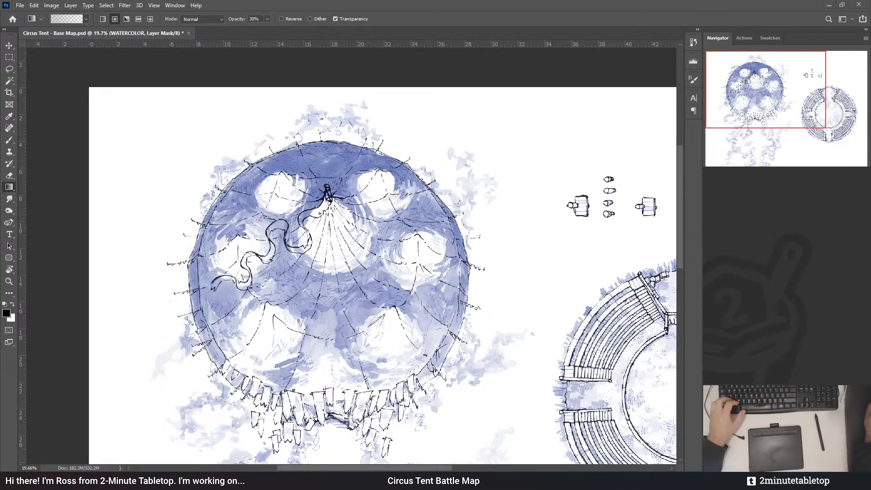
pyautogui.moveTo(330, 232); pyautogui.dragTo(330, 386)
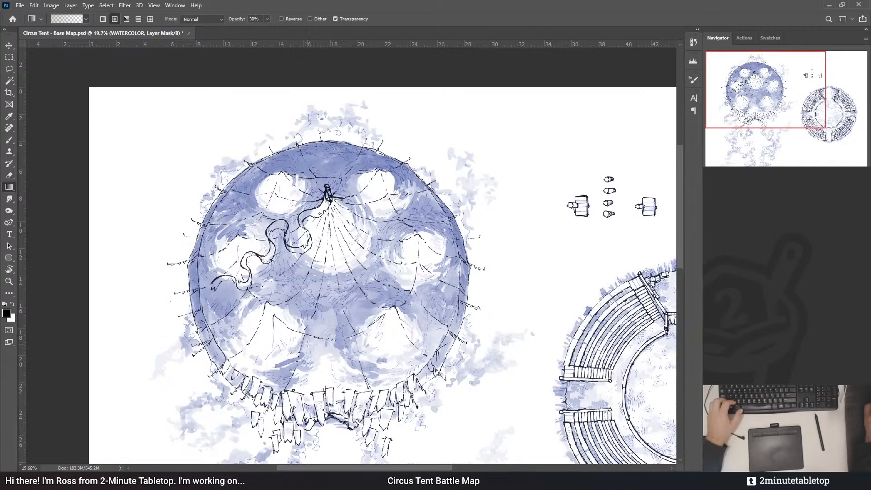
pyautogui.scroll(-3, 307, 344)
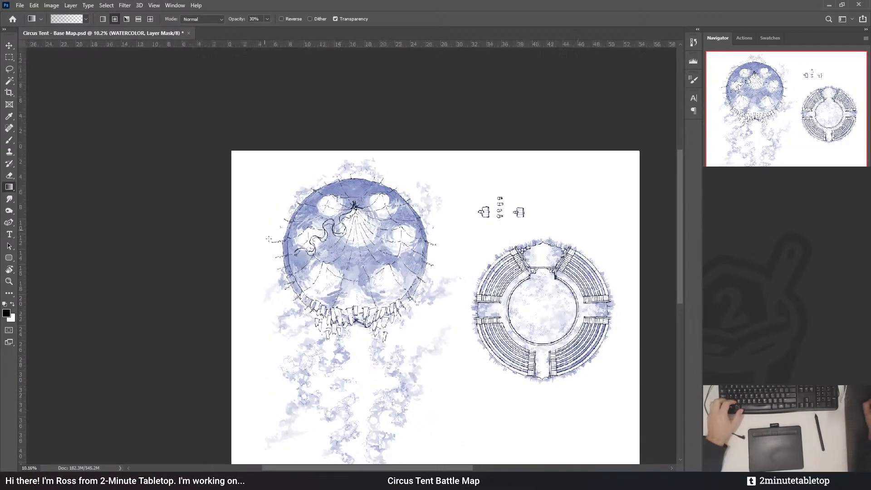
pyautogui.scroll(2, 495, 284)
pyautogui.scroll(2, 495, 284)
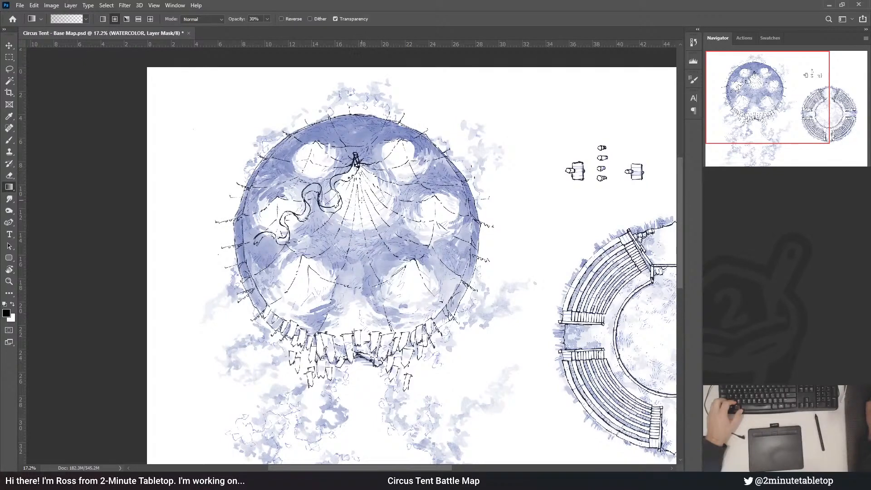
# - Layer more 30% black radial gradients over the tent's centre, and compare the watercolour shading with and without the fade
pyautogui.moveTo(278, 258)
pyautogui.mouseDown()
pyautogui.moveTo(361, 201)
pyautogui.moveTo(383, 300)
pyautogui.mouseUp()
pyautogui.hotkey('ctrl', 'z')
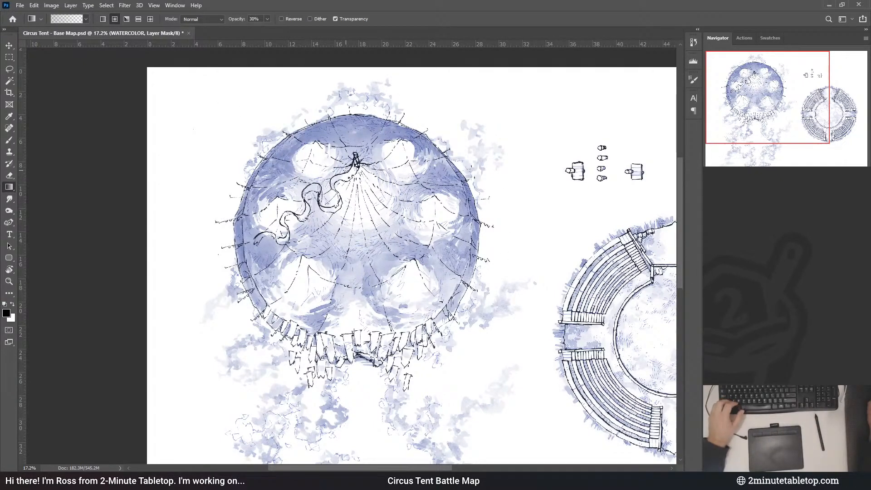
pyautogui.scroll(2, 379, 100)
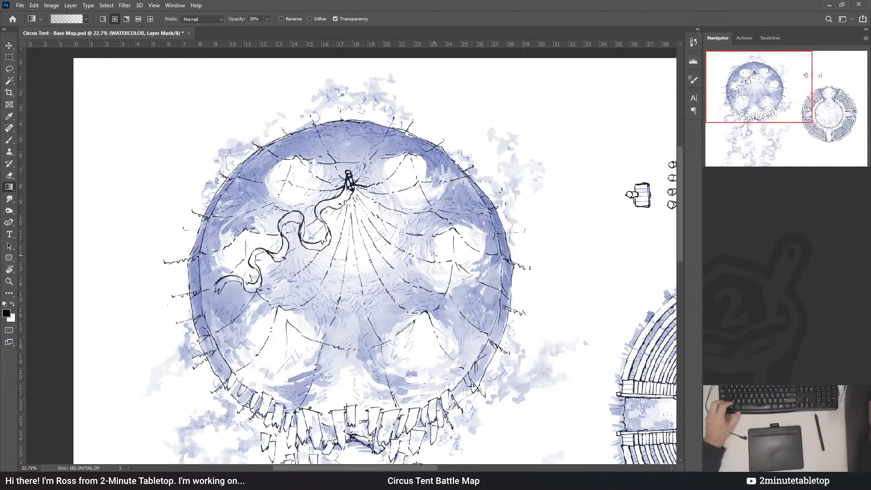
pyautogui.moveTo(372, 251); pyautogui.dragTo(491, 346)
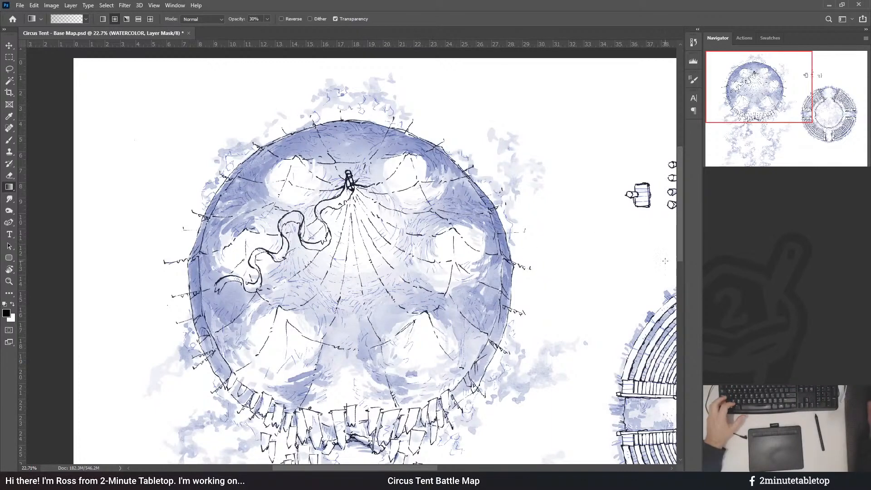
pyautogui.hotkey('ctrl', 'z')
pyautogui.hotkey('ctrl', 'shift', 'z')
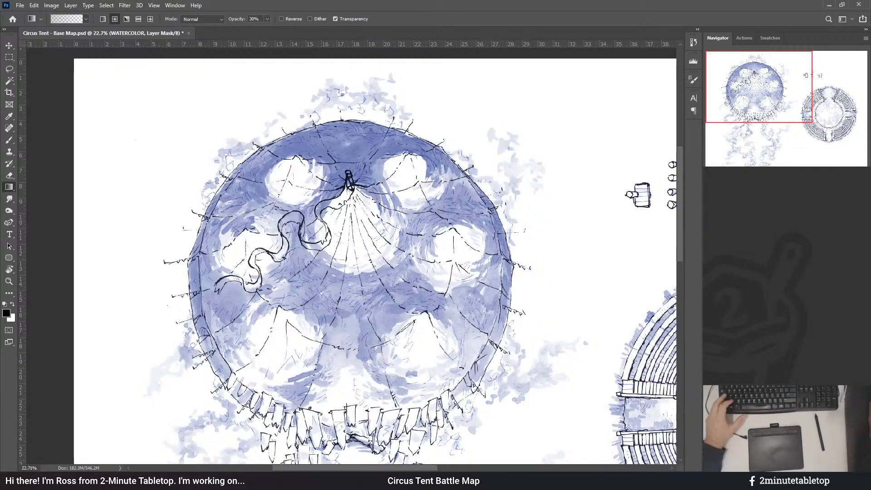
# - Compare the tent's watercolour shading with and without the most recent gradient fade
pyautogui.hotkey('ctrl', 'z')
pyautogui.hotkey('ctrl', 'shift', 'z')
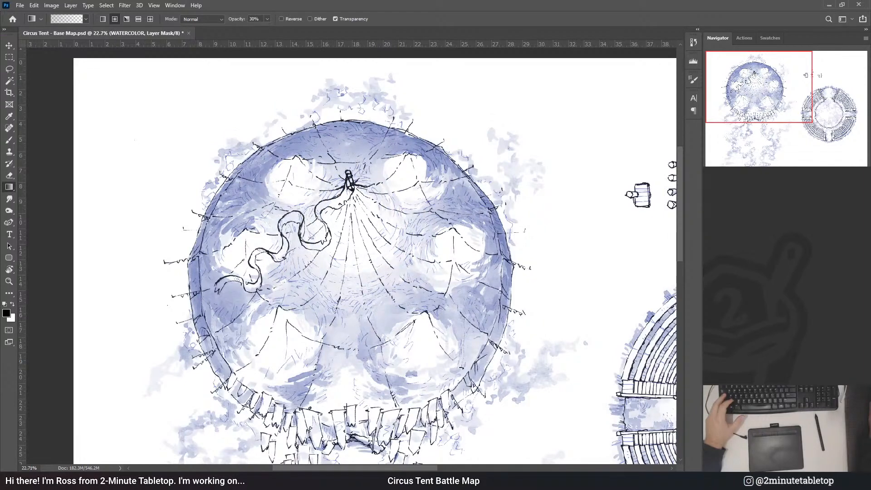
pyautogui.hotkey('ctrl', 'z')
pyautogui.hotkey('ctrl', 'shift', 'z')
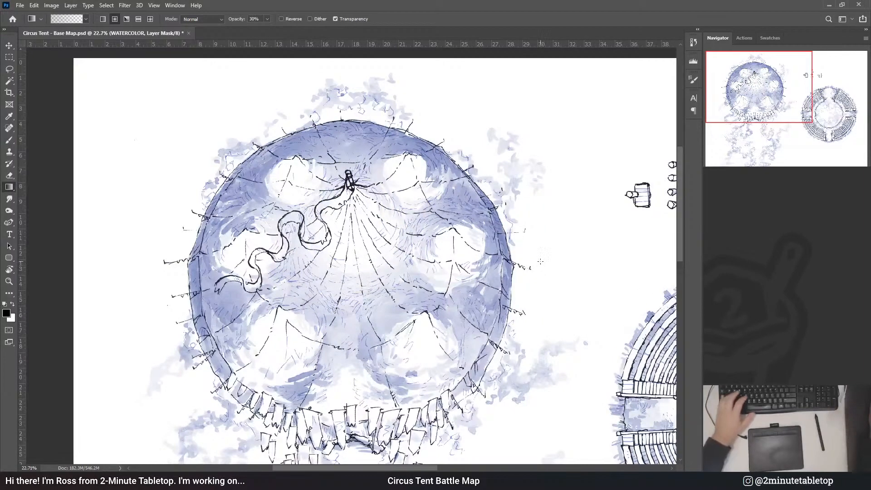
# - Bring back some watercolour shading with 30% white radial gradients over the tent's upper area, and switch back to black
pyautogui.press('x')
pyautogui.moveTo(356, 101); pyautogui.dragTo(358, 241)
pyautogui.moveTo(223, 68); pyautogui.dragTo(423, 303)
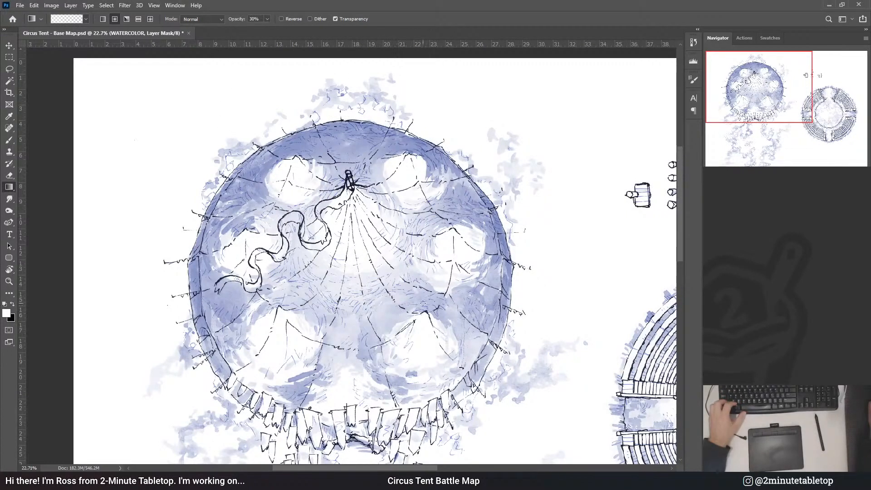
pyautogui.press('x')
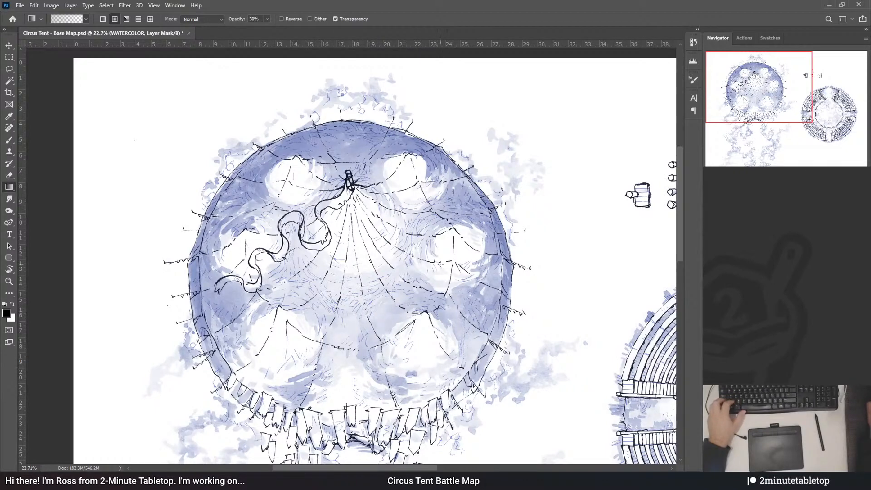
# - Examine the faded tent shading close up and against the path and arena shading on the whole map
pyautogui.scroll(-2, 376, 414)
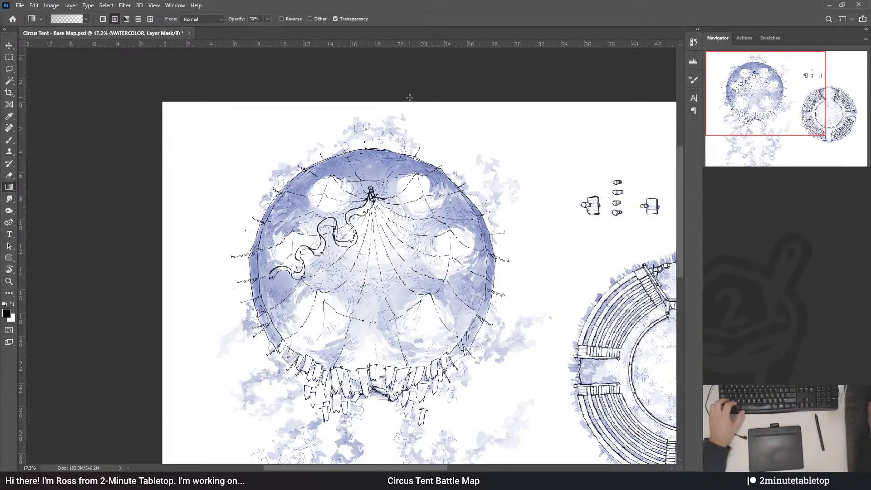
pyautogui.scroll(-1, 382, 90)
pyautogui.scroll(2, 352, 91)
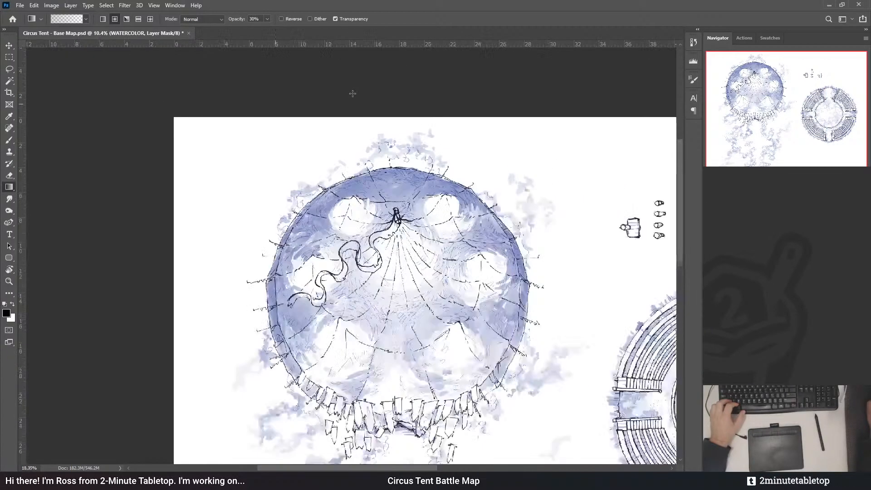
pyautogui.scroll(-2, 321, 175)
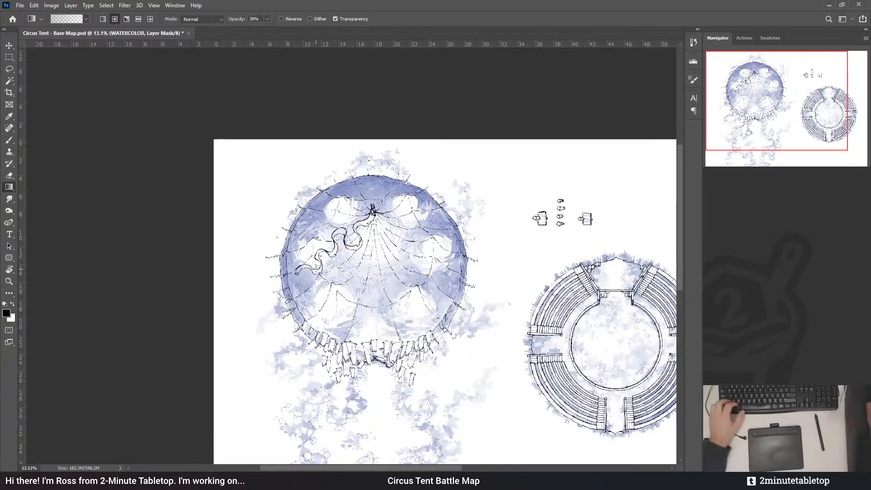
pyautogui.moveTo(284, 294); pyautogui.dragTo(327, 274)
pyautogui.scroll(2, 319, 232)
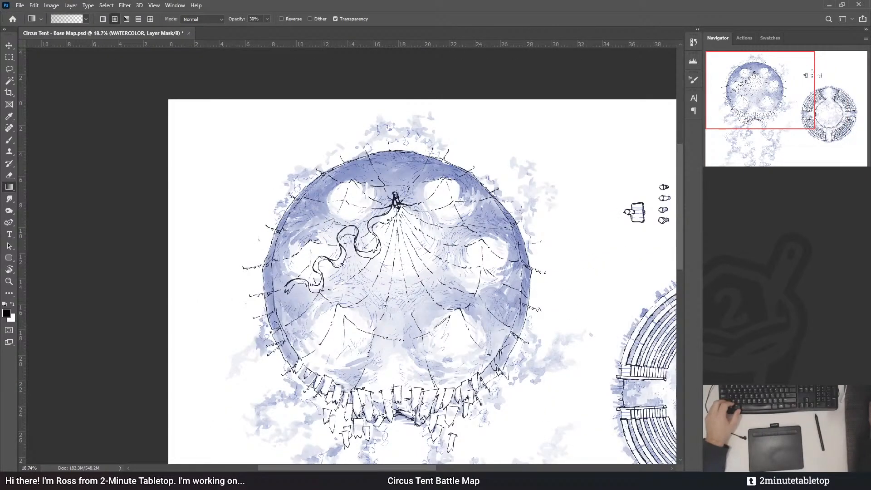
pyautogui.scroll(-2, 434, 119)
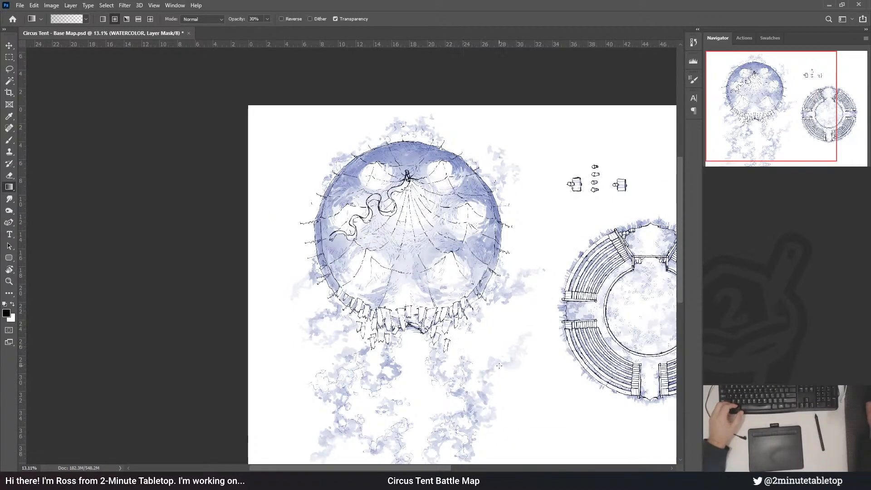
pyautogui.scroll(2, 345, 351)
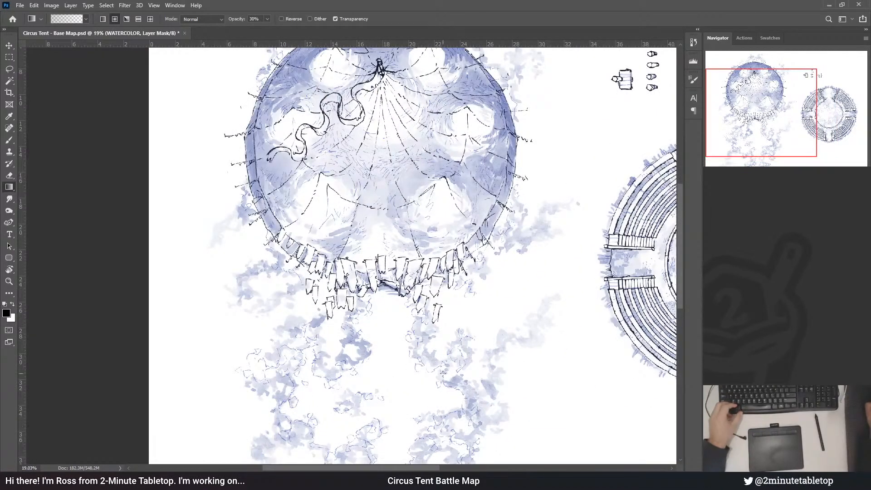
pyautogui.scroll(-2, 251, 333)
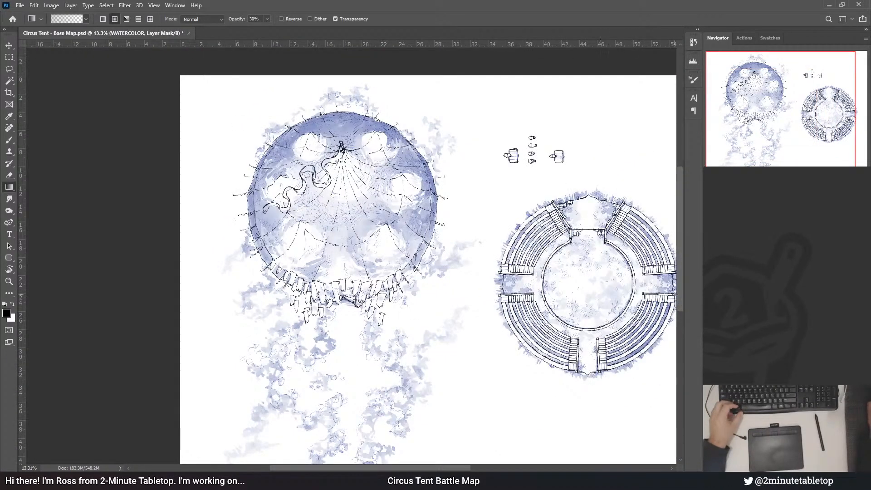
pyautogui.scroll(3, 623, 293)
pyautogui.scroll(-3, 609, 329)
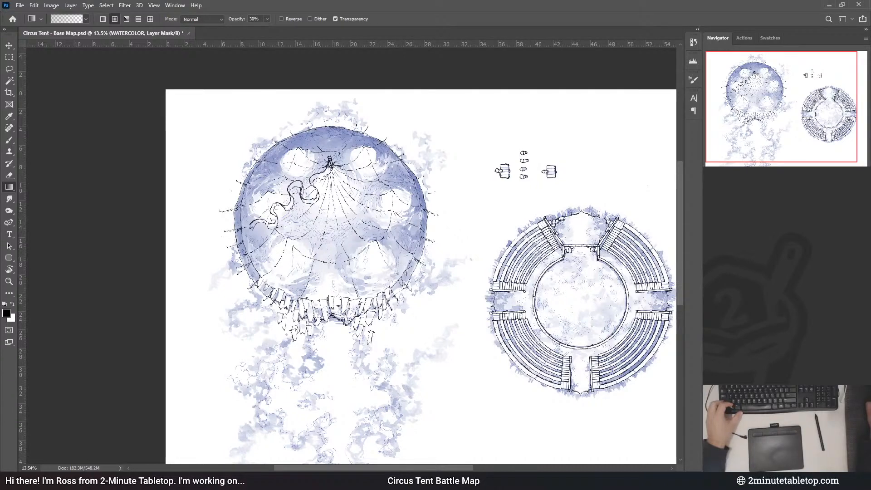
# - Load the tent's outline as a selection and apply 30% black radial gradients to the WATERCOLOR mask within it
pyautogui.hotkey('ctrl', 'z')
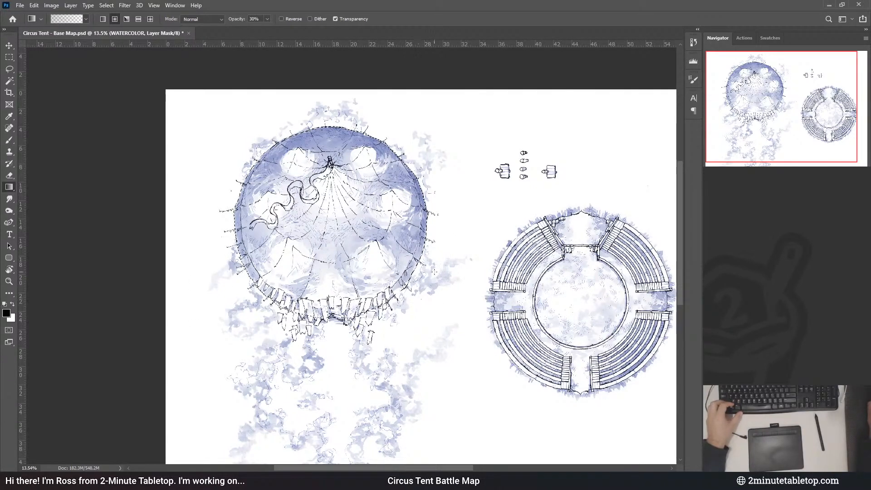
pyautogui.moveTo(501, 222); pyautogui.dragTo(351, 207)
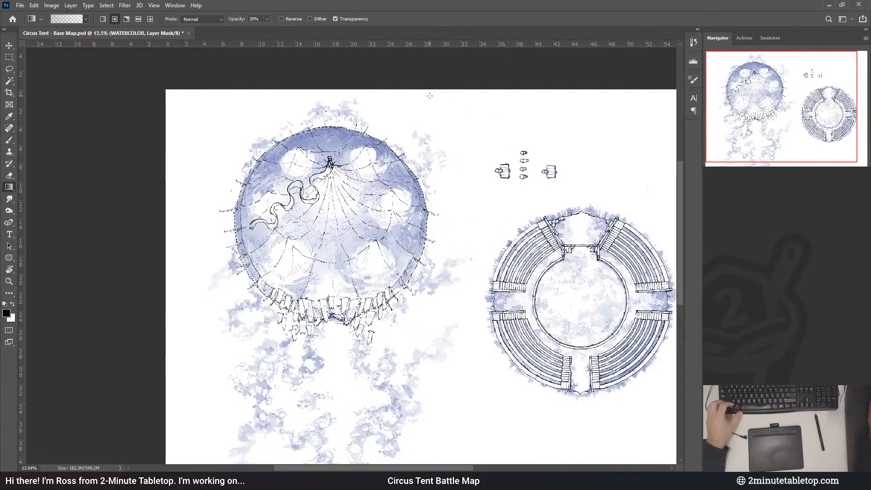
pyautogui.scroll(-4, 402, 194)
pyautogui.moveTo(360, 157); pyautogui.dragTo(386, 311)
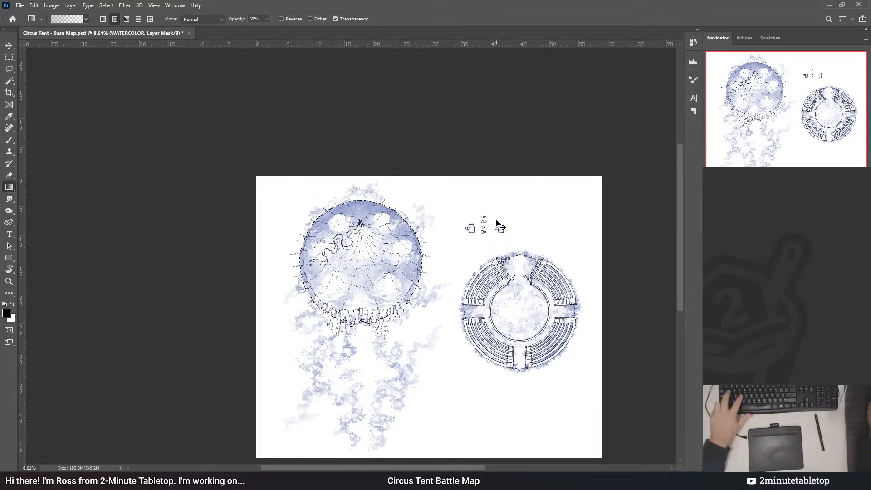
# - Apply a 30% white radial gradient from the tent's centre out past its edge, and clear the tent selection
pyautogui.scroll(2, 497, 226)
pyautogui.press('x')
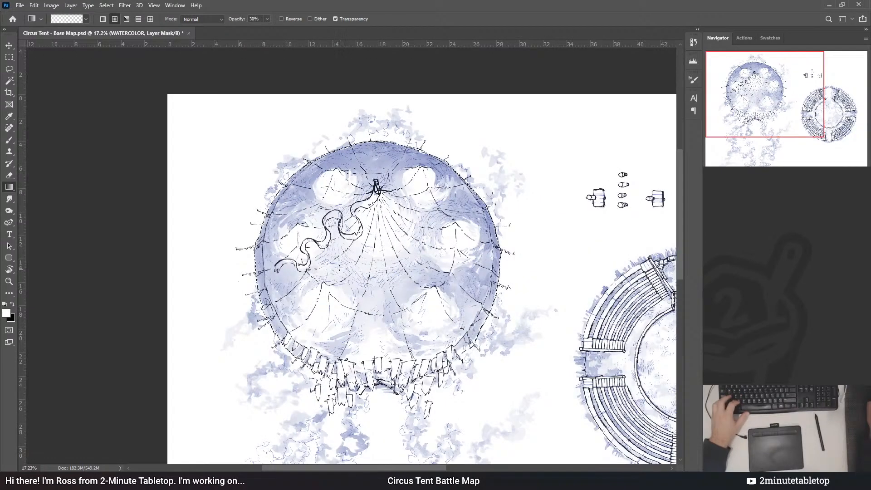
pyautogui.moveTo(375, 269); pyautogui.dragTo(537, 261)
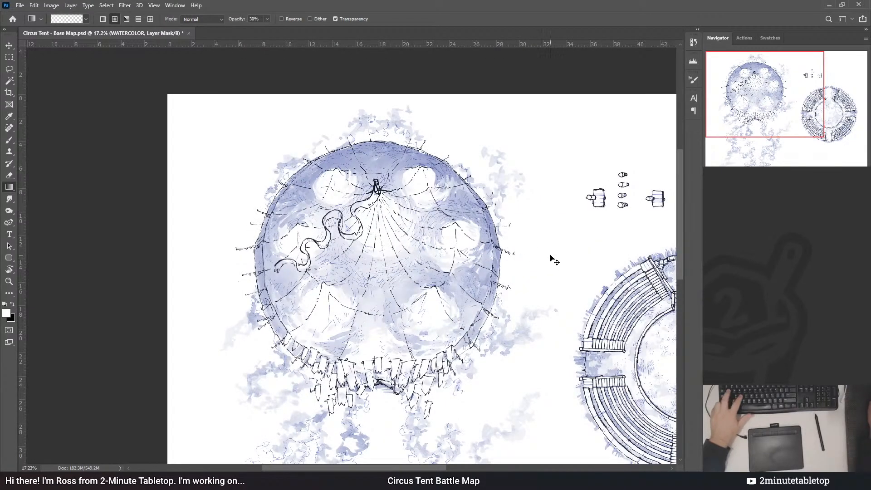
pyautogui.scroll(-2, 403, 186)
# - Group the WATERCOLOR layer, name the group "flag mask", add a layer mask, and show the map's colours again
pyautogui.scroll(5, 403, 186)
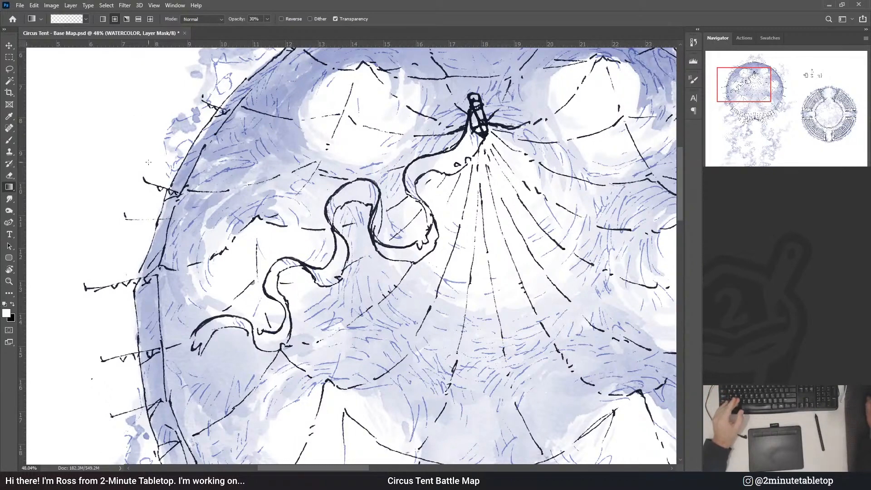
pyautogui.hotkey('ctrl', '2')
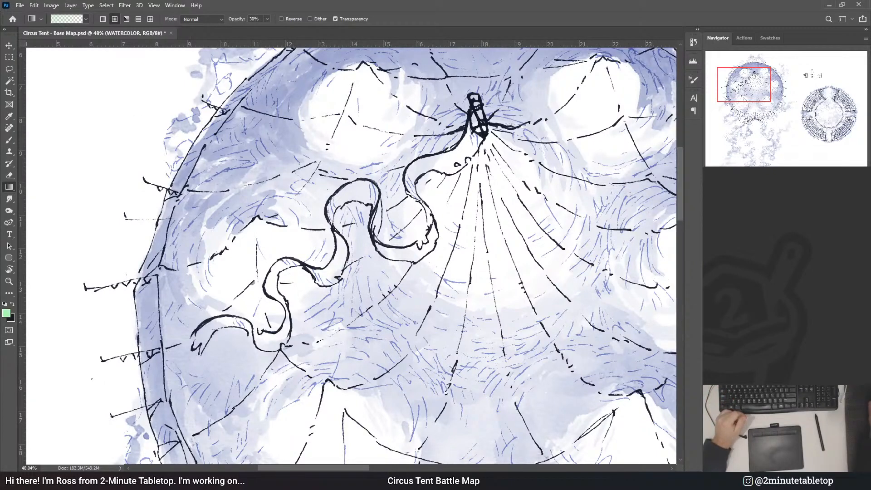
pyautogui.hotkey('alt', ']')
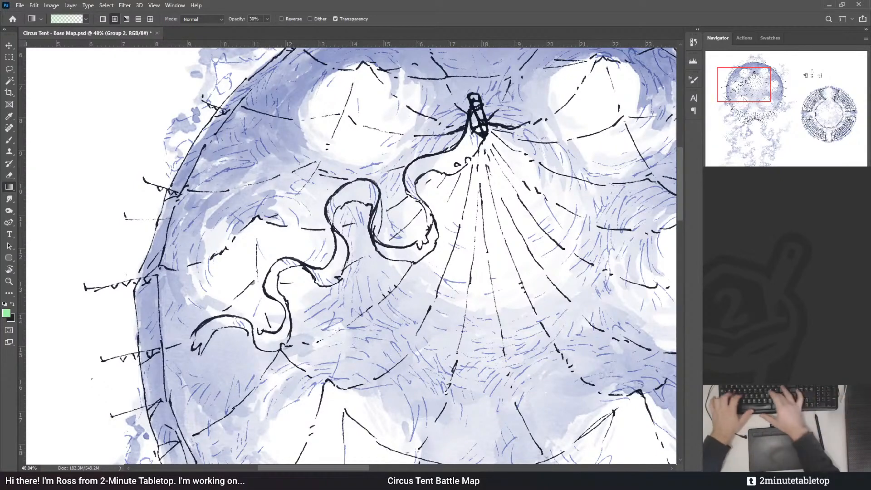
pyautogui.write('flag mask')
pyautogui.press('Return')
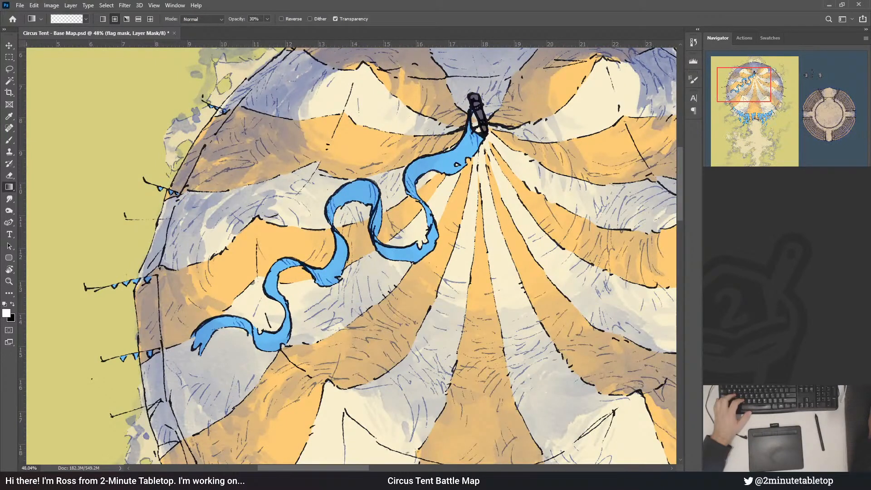
# - Load the blue streamer and hanging flags as a selection for the flag mask, and clear the selection
pyautogui.scroll(5, 347, 162)
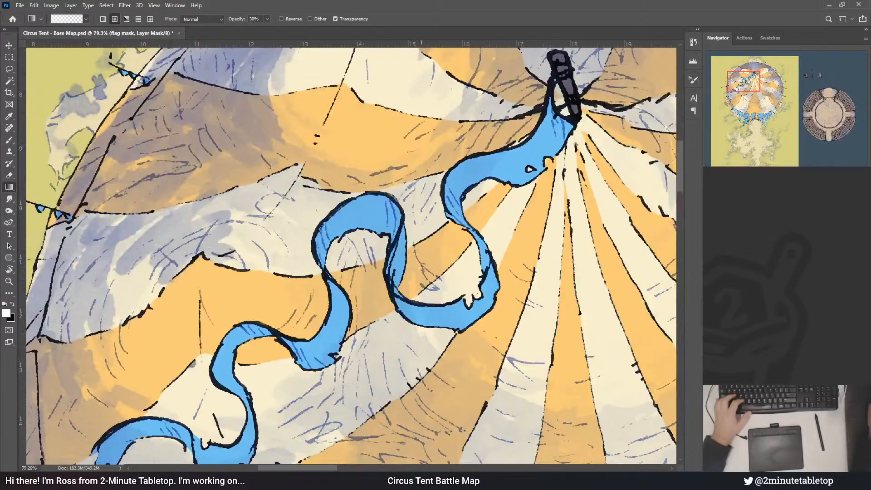
pyautogui.scroll(-3, 387, 188)
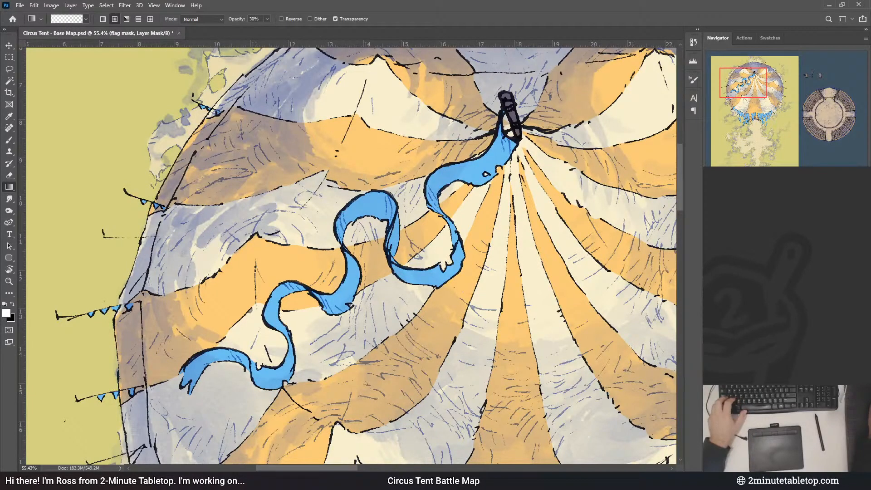
pyautogui.hotkey('ctrl', 'z')
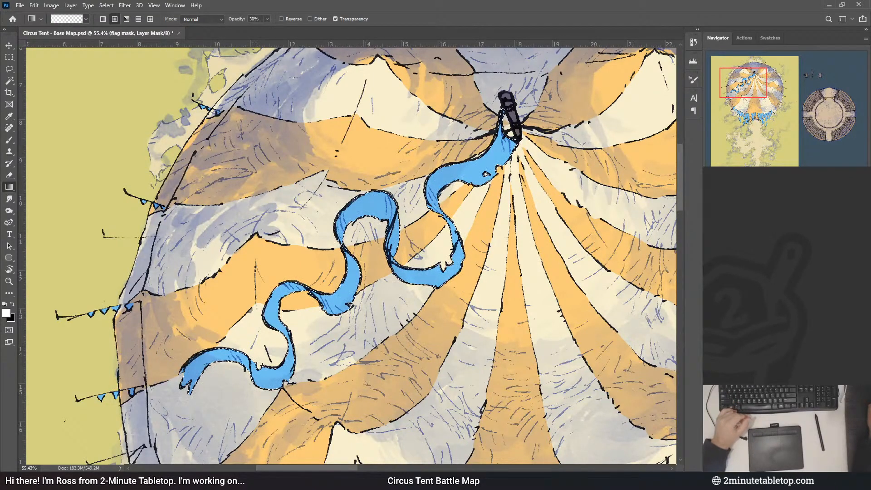
pyautogui.hotkey('ctrl', 'd')
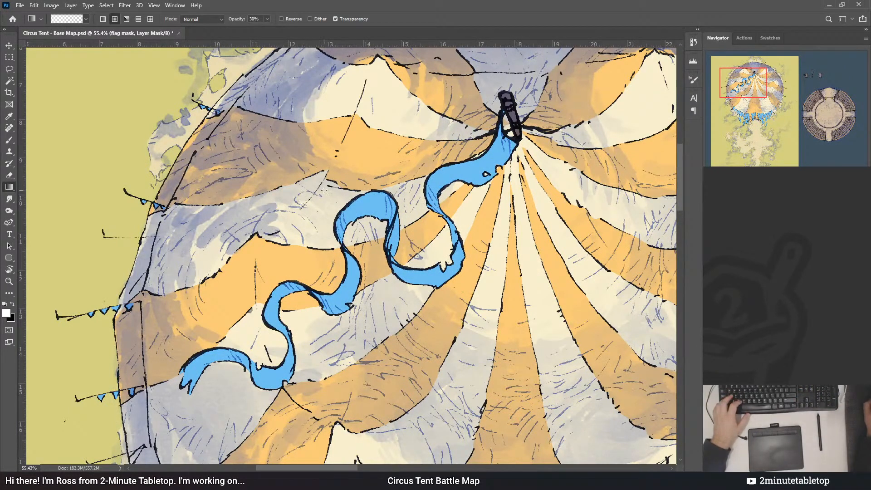
pyautogui.scroll(-5, 324, 191)
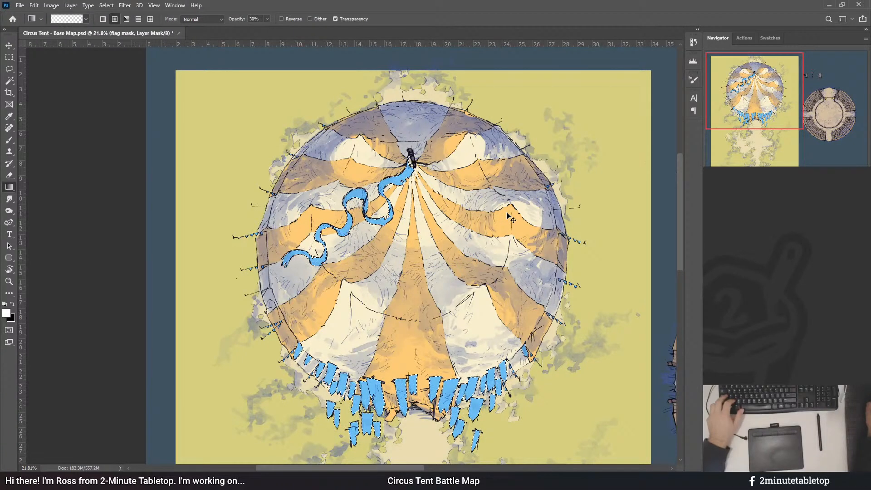
pyautogui.scroll(-2, 264, 213)
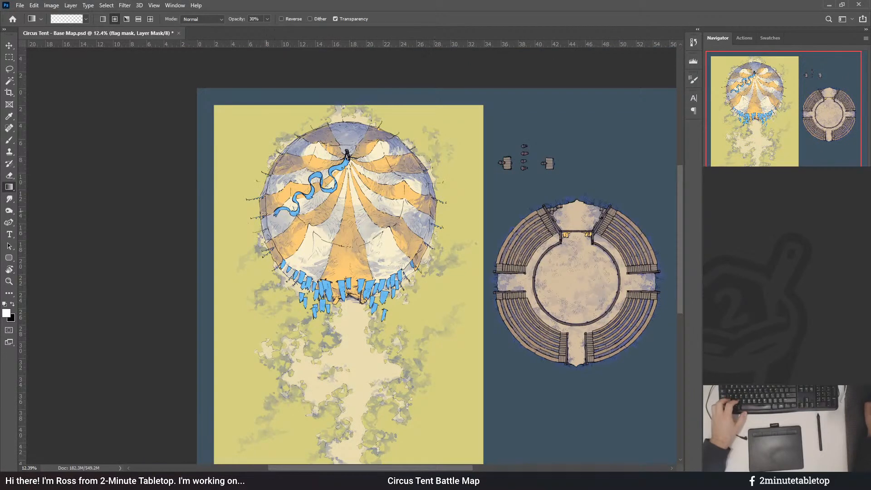
# - Show the reference assets, move the oval and small round tents beside the path, and shift the Timber Brook map over the big tent
pyautogui.scroll(2, 295, 389)
pyautogui.scroll(-2, 273, 363)
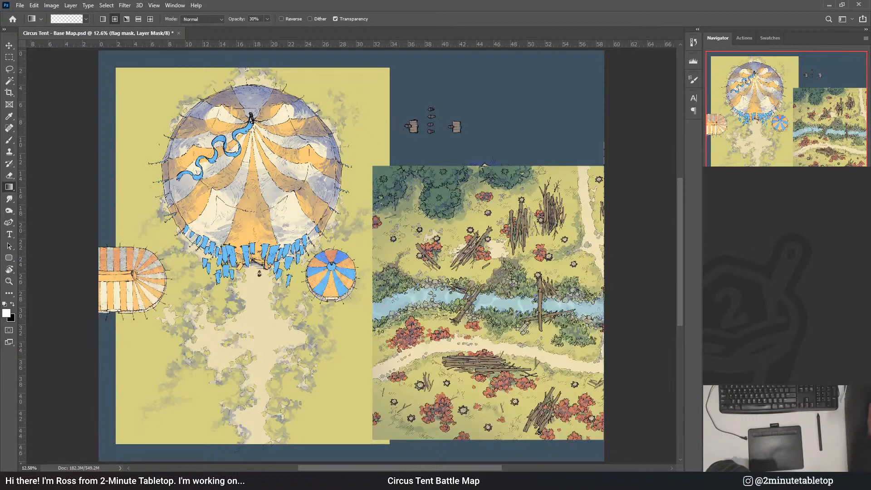
pyautogui.click(9, 45)
pyautogui.moveTo(149, 296); pyautogui.dragTo(220, 380)
pyautogui.moveTo(340, 289); pyautogui.dragTo(330, 362)
pyautogui.moveTo(462, 326); pyautogui.dragTo(480, 234)
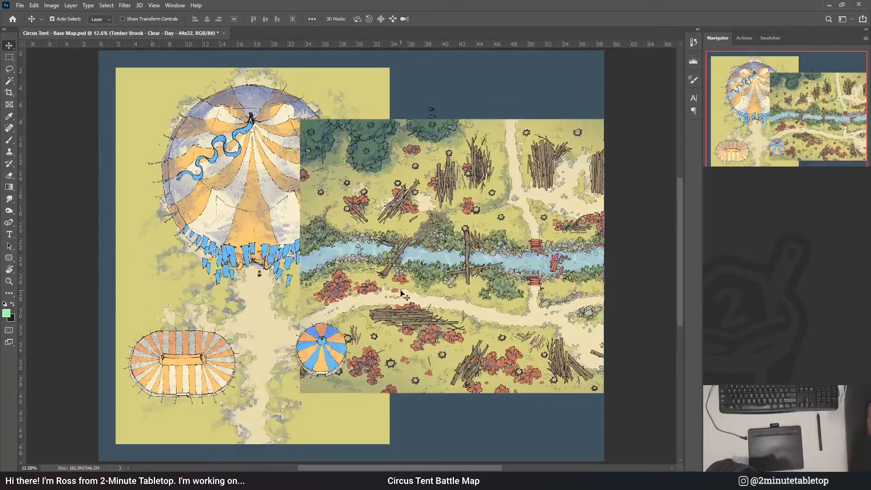
# - Reposition the Timber Brook map over the circus path to compare its colours and shading with the tents and ground
pyautogui.scroll(3, 247, 288)
pyautogui.scroll(-2, 239, 311)
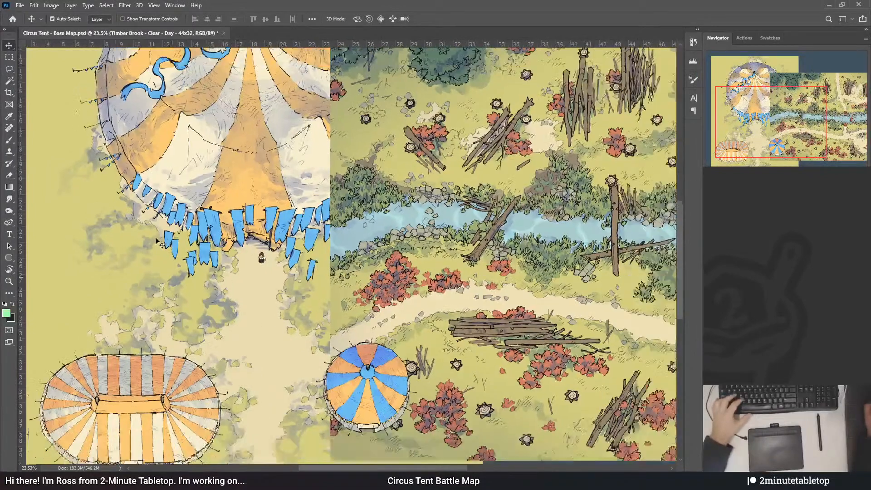
pyautogui.scroll(3, 321, 356)
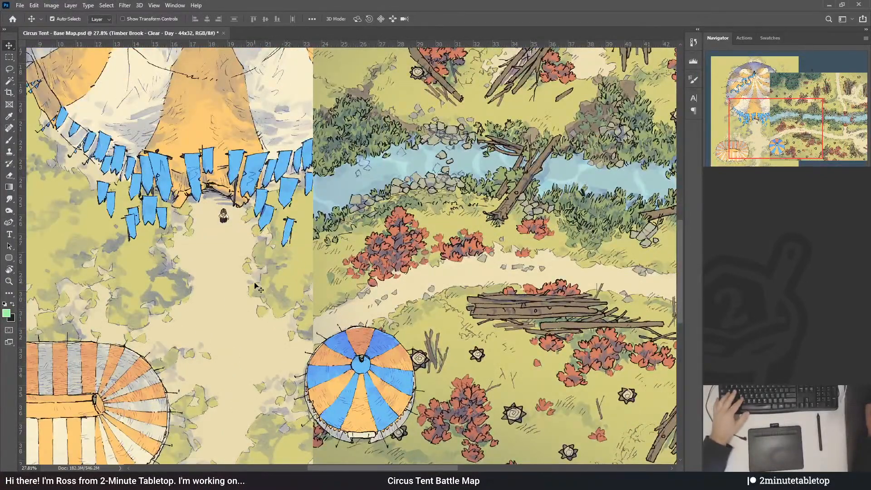
pyautogui.moveTo(656, 245); pyautogui.dragTo(502, 249)
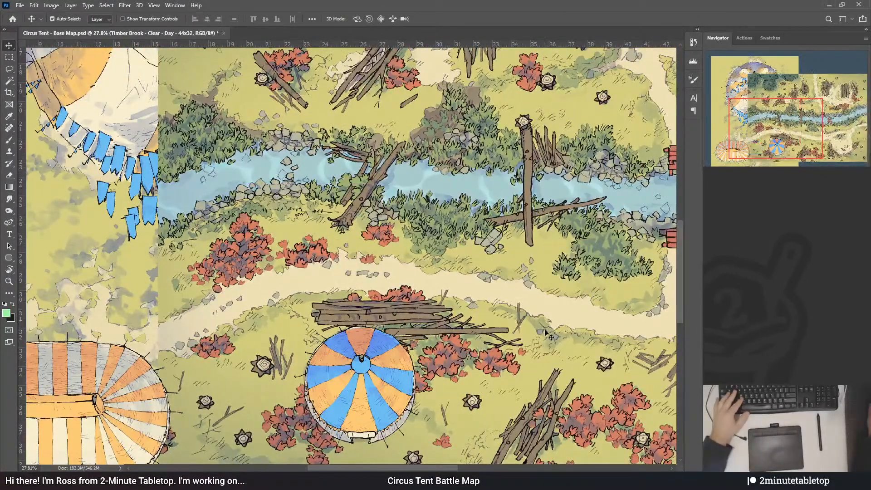
pyautogui.moveTo(401, 275); pyautogui.dragTo(474, 264)
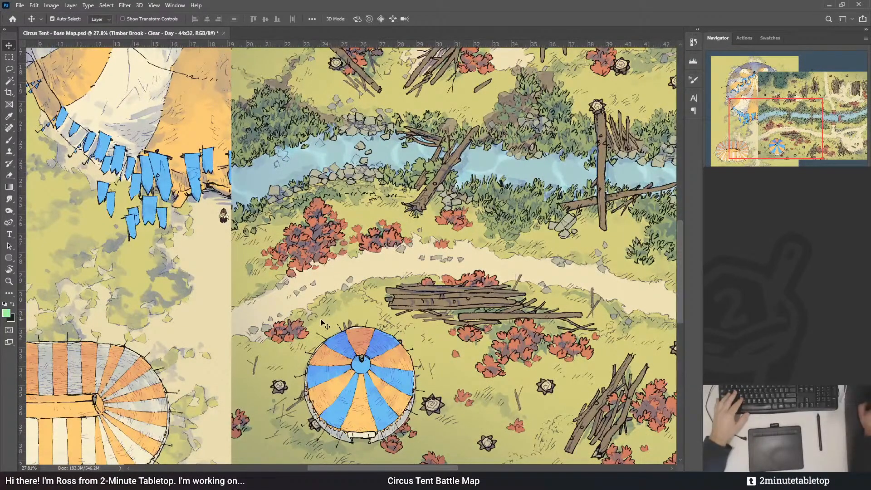
pyautogui.scroll(-2, 322, 325)
pyautogui.scroll(-1, 270, 319)
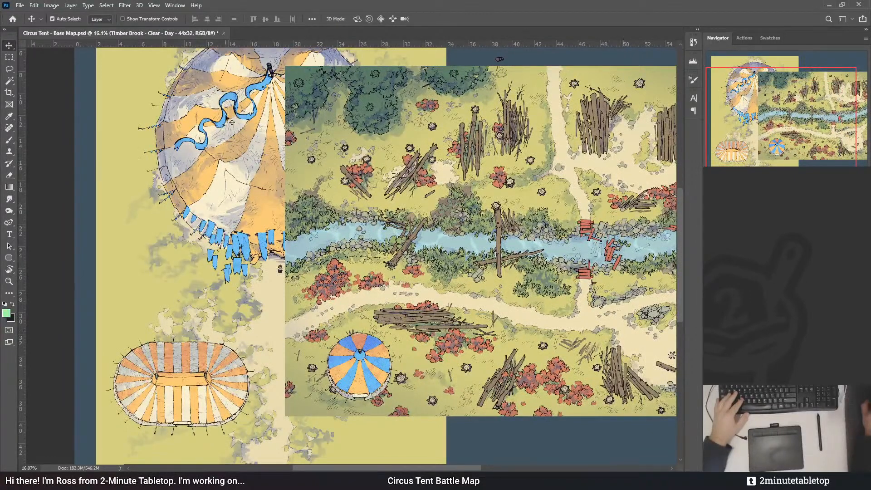
pyautogui.scroll(-1, 195, 107)
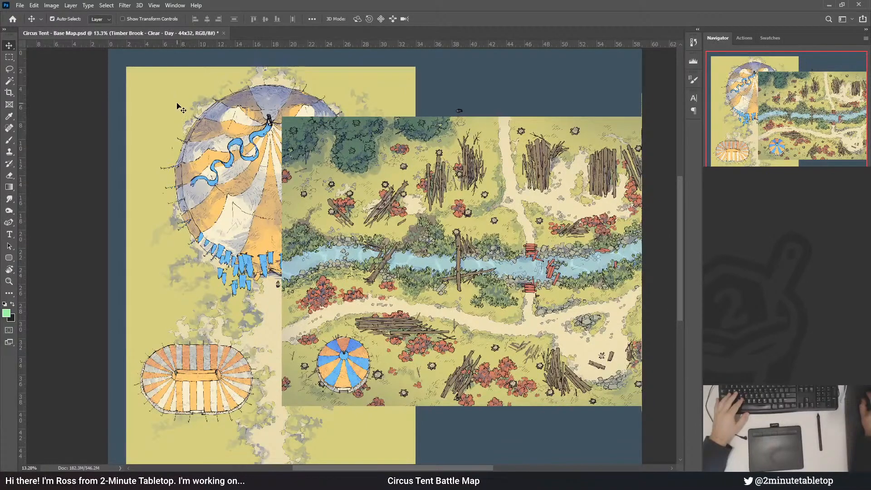
# - Compare the Timber Brook map with the circus tents and move it off them, beside the circus map
pyautogui.scroll(2, 297, 260)
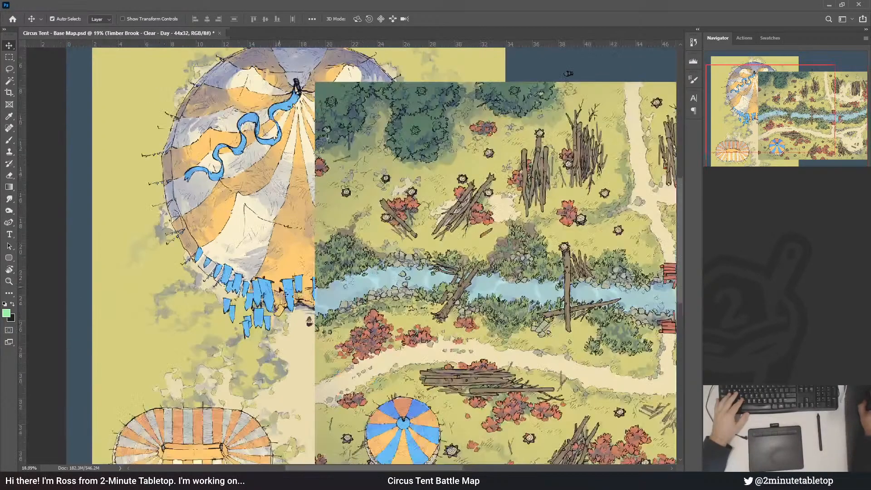
pyautogui.scroll(-2, 273, 182)
pyautogui.moveTo(431, 221); pyautogui.dragTo(481, 441)
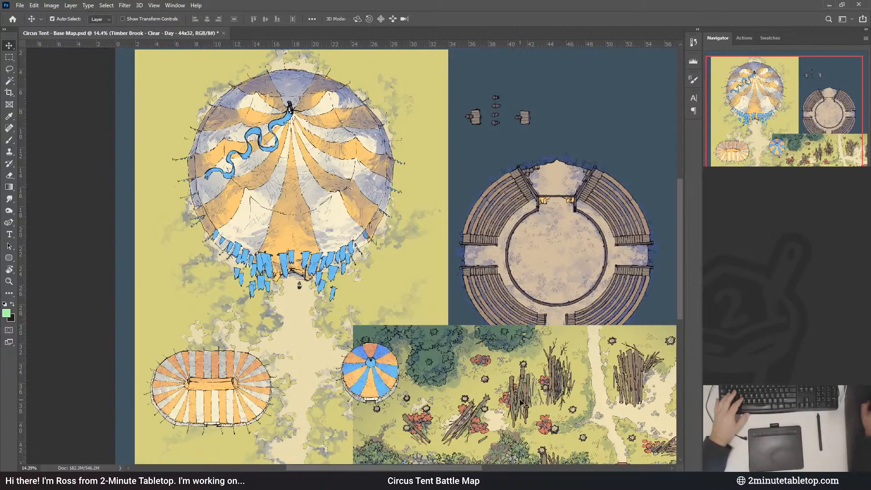
pyautogui.moveTo(401, 352); pyautogui.dragTo(479, 116)
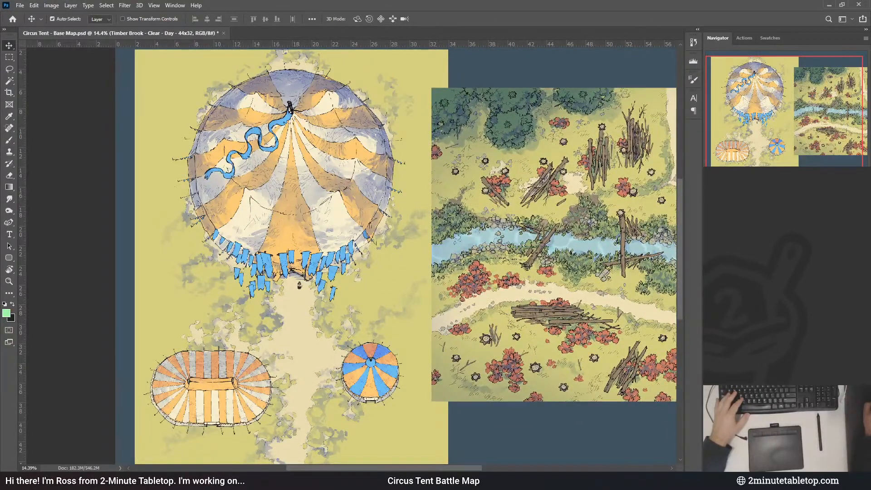
# - Duplicate the watercolor shading for the big tent and hide the original shading on the ground
pyautogui.click(299, 285)
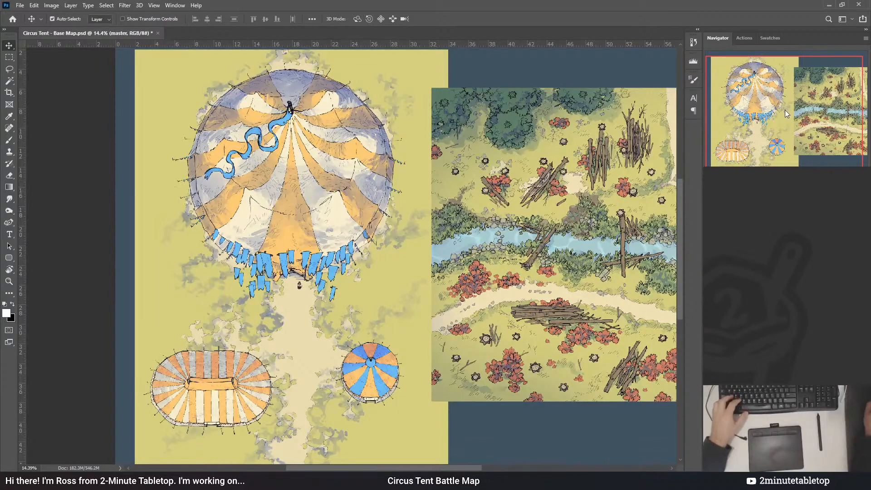
pyautogui.click(772, 61)
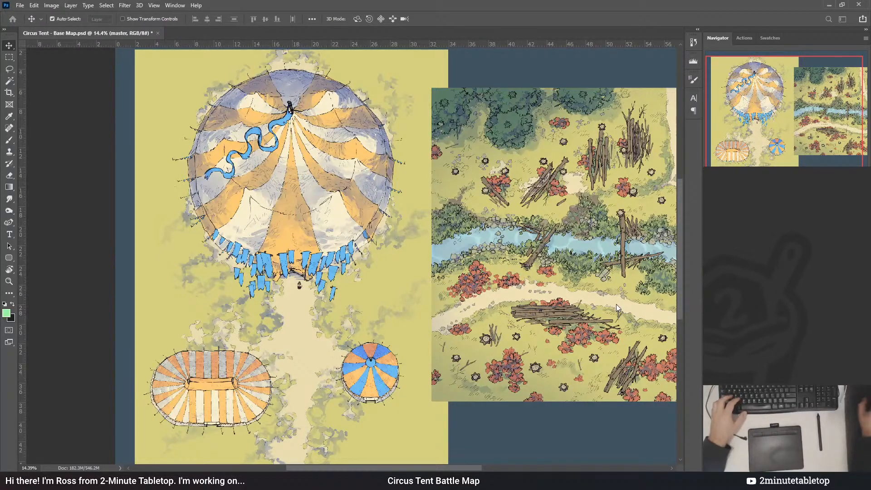
pyautogui.press('Return')
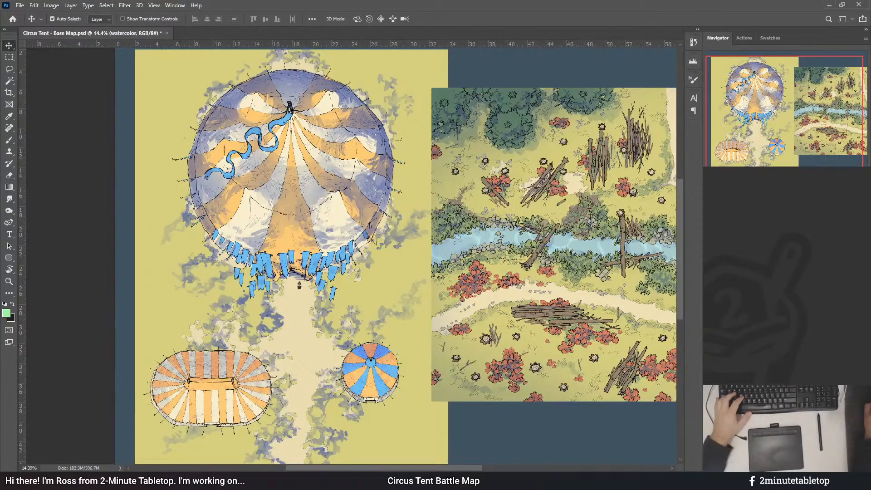
pyautogui.hotkey('ctrl', 'alt', 'g')
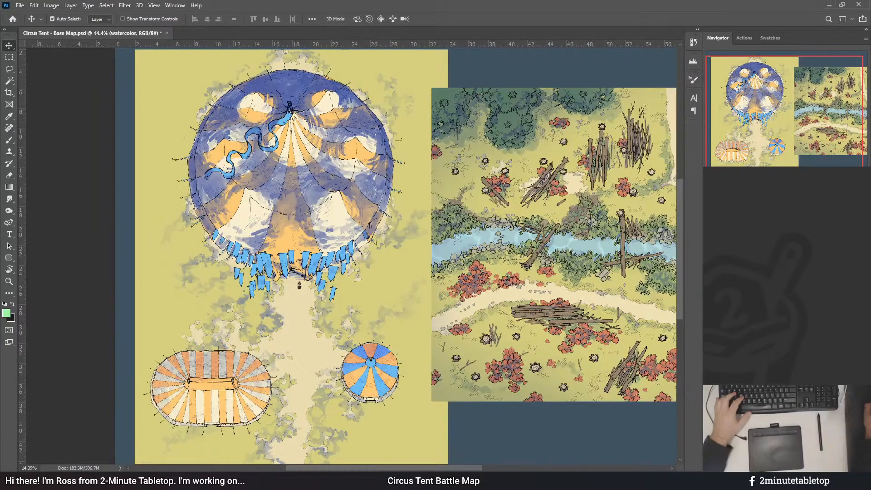
pyautogui.hotkey('ctrl', 'alt', 'g')
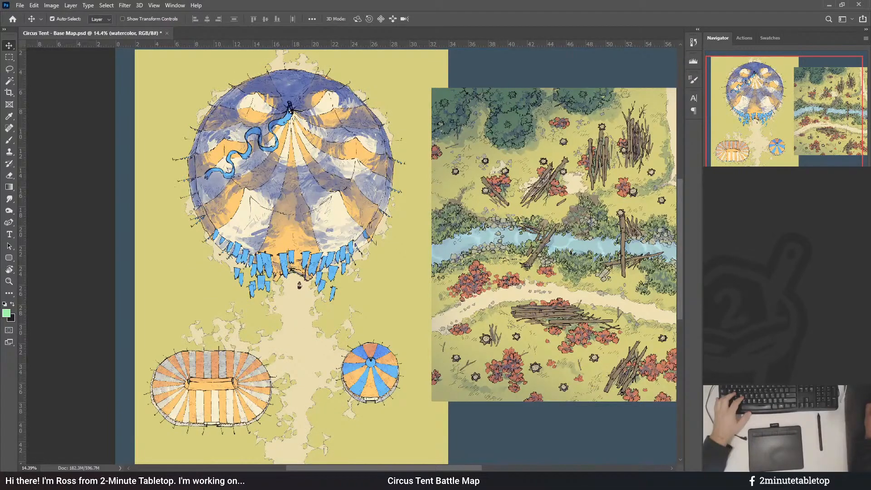
# - Load the tent's shading area as a selection, invert it, fill it on the watercolor layer mask, and clear the selection
pyautogui.hotkey('ctrl', 'a')
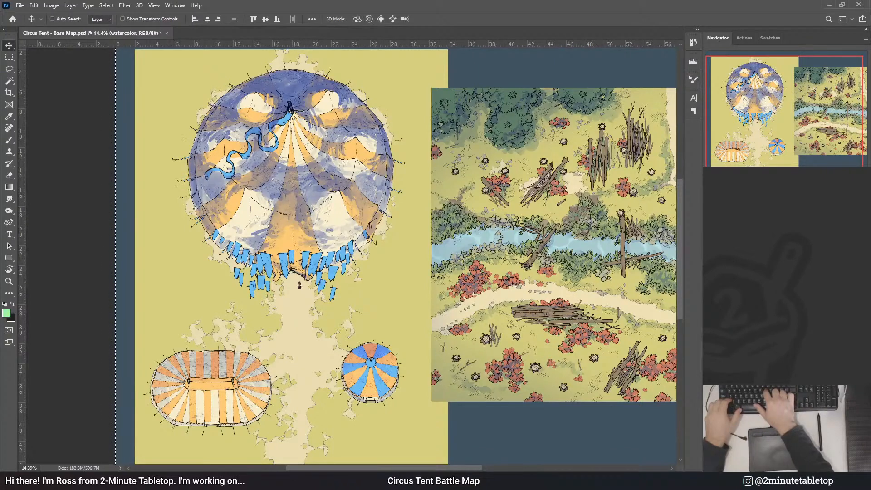
pyautogui.hotkey('ctrl', '\\')
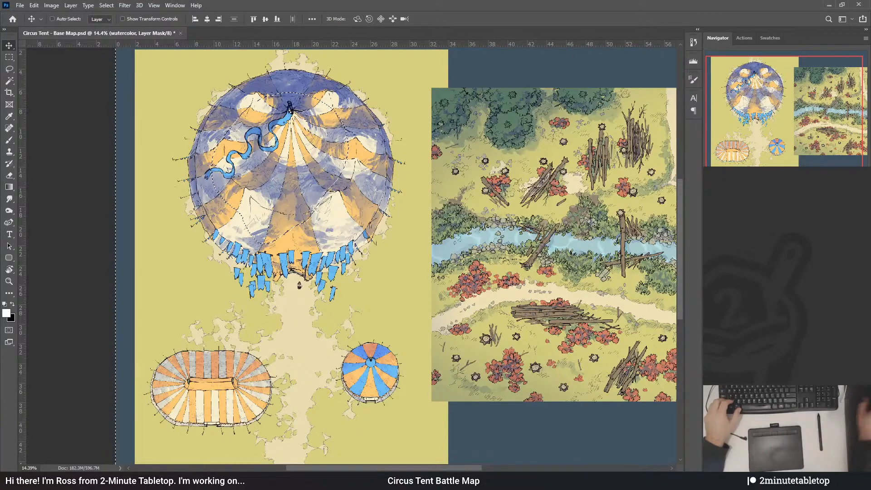
pyautogui.hotkey('ctrl', 'shift', 'i')
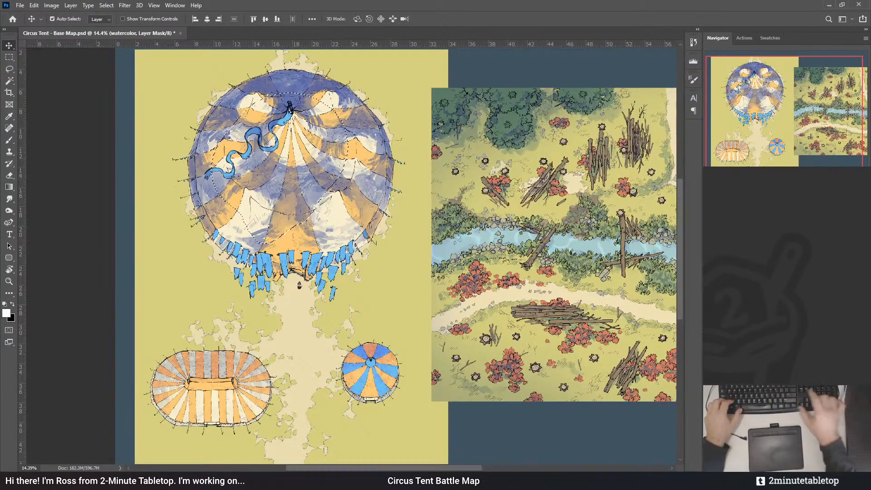
pyautogui.hotkey('ctrl', 'BackSpace')
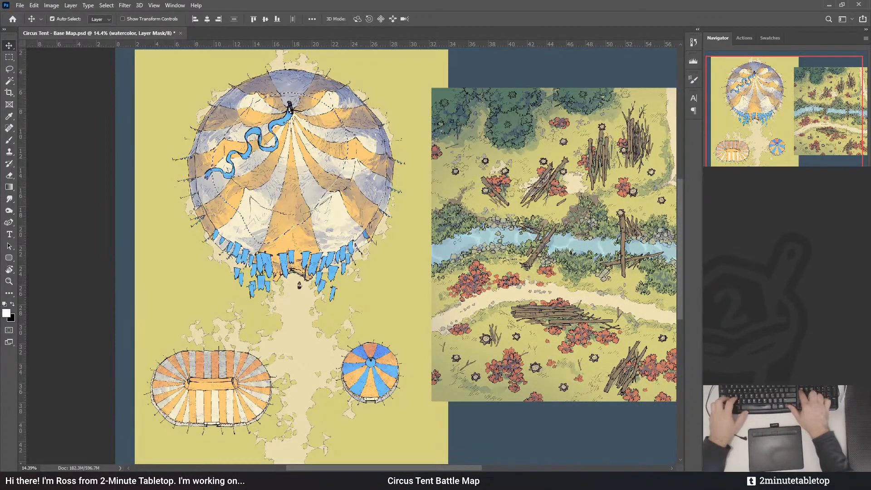
pyautogui.hotkey('ctrl', 'z')
pyautogui.hotkey('ctrl', 'shift', 'z')
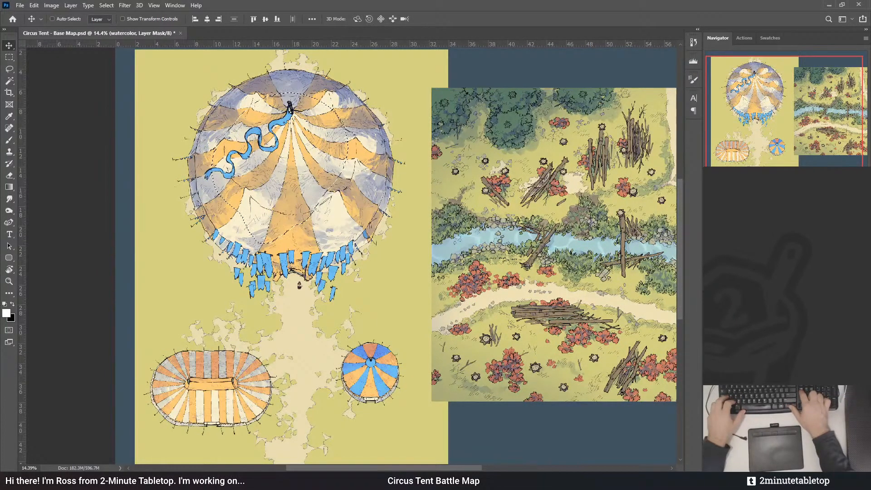
pyautogui.hotkey('ctrl', 'z')
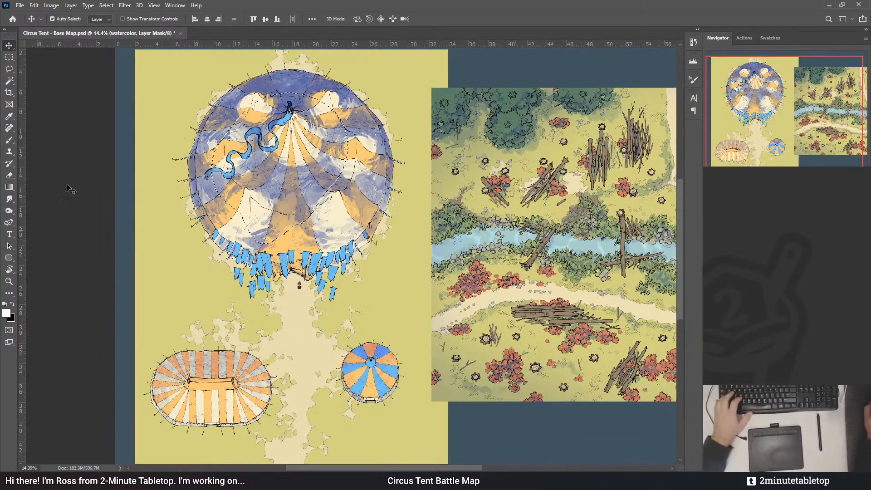
pyautogui.press('g')
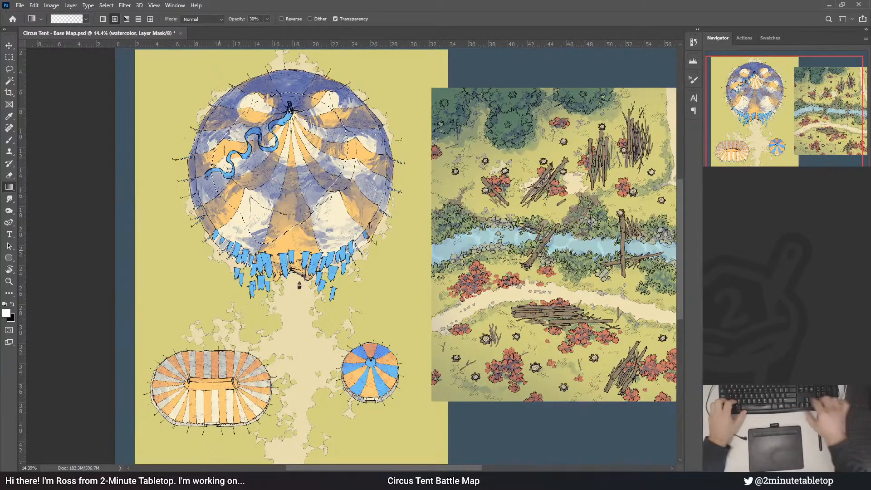
pyautogui.press('Delete')
pyautogui.hotkey('ctrl', 'd')
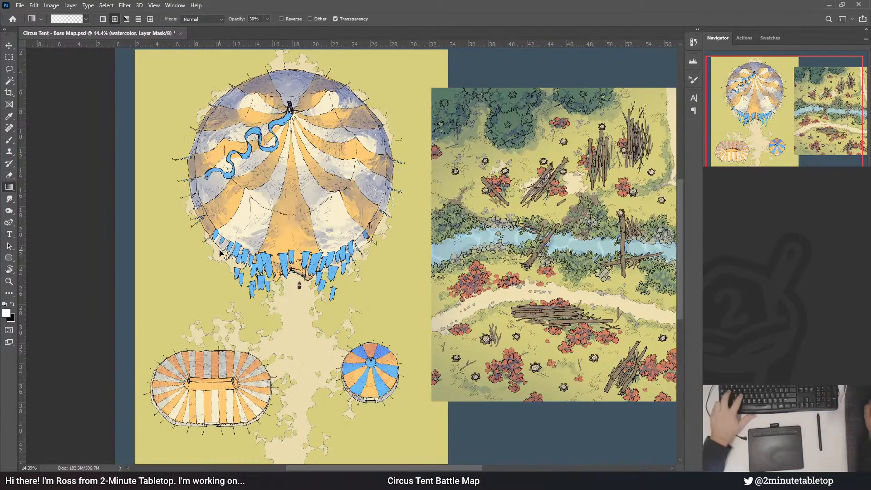
# - Draw a 30% opacity gradient on the watercolor mask, from the tent's lower middle to beyond its upper edge
pyautogui.scroll(-3, 263, 337)
pyautogui.scroll(2, 257, 113)
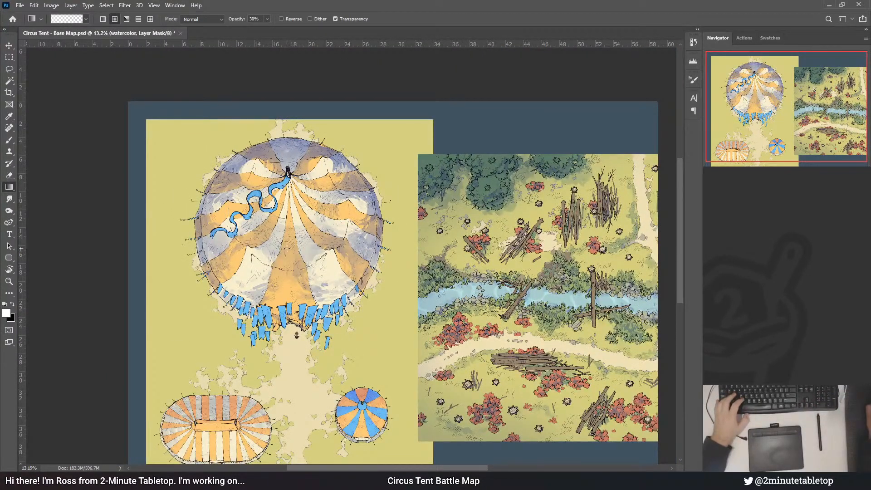
pyautogui.moveTo(316, 109); pyautogui.dragTo(317, 109)
pyautogui.hotkey('ctrl', 'z')
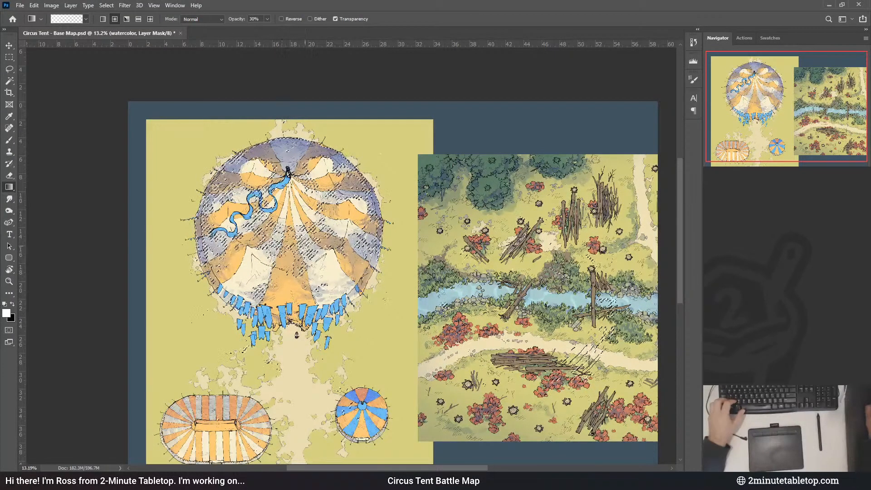
pyautogui.moveTo(284, 261); pyautogui.dragTo(316, 93)
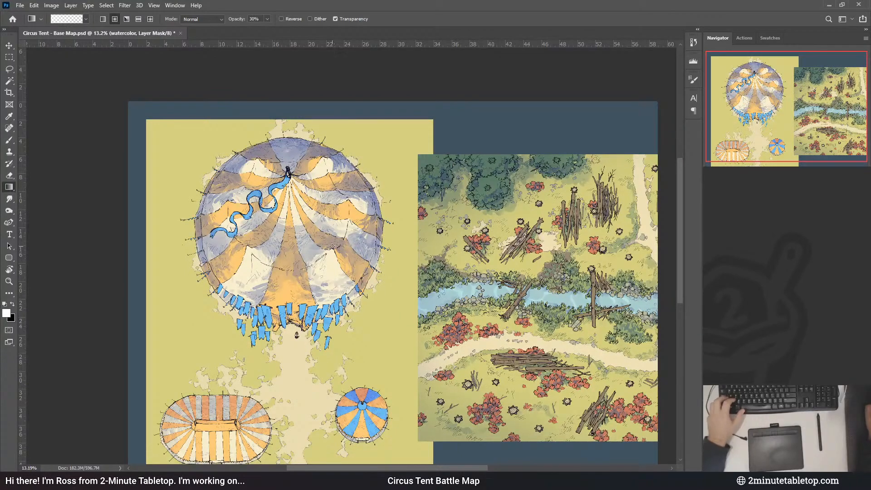
# - Group the big tent's watercolor shading and name the group "tent"
pyautogui.scroll(-4, 332, 246)
pyautogui.scroll(3, 487, 288)
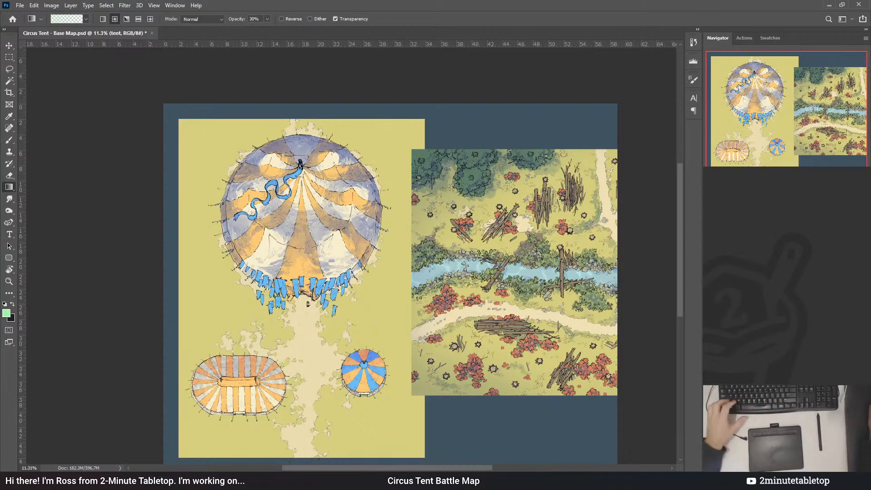
pyautogui.hotkey('ctrl', 'g')
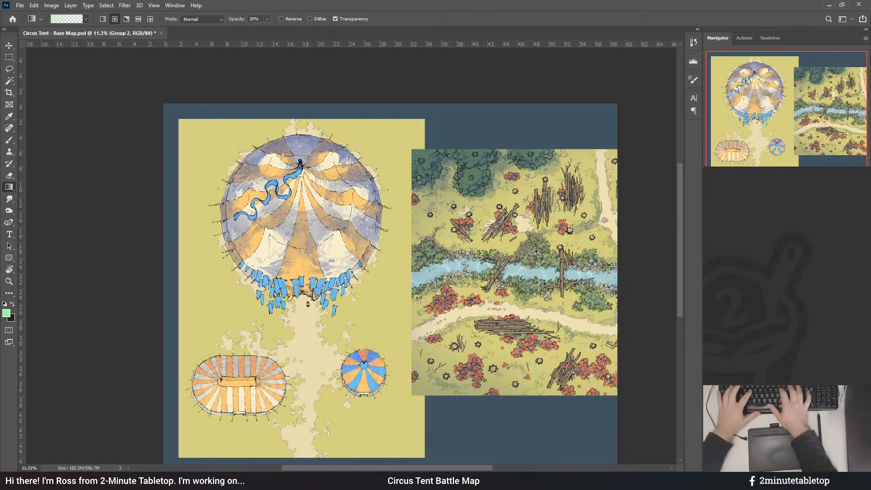
pyautogui.write('tent')
pyautogui.press('Return')
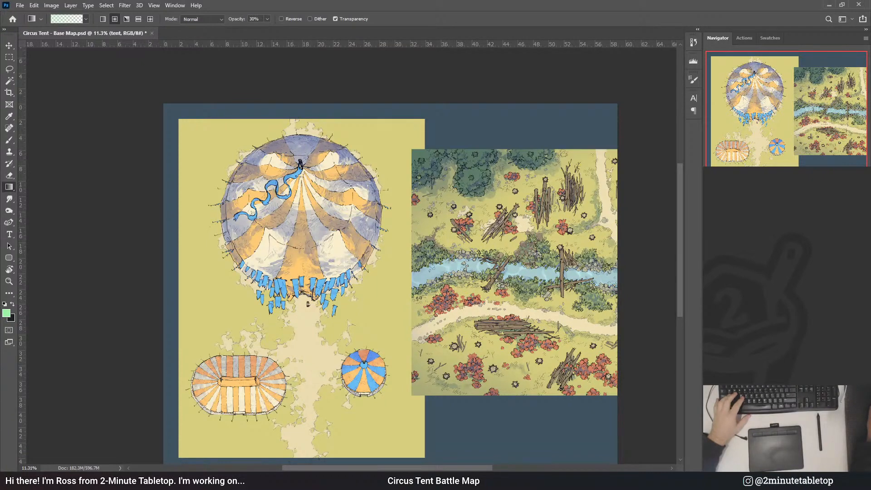
# - Duplicate the ground's watercolor shading while the tent's shading is hidden, and show the tent's shading again
pyautogui.hotkey('ctrl', 'z')
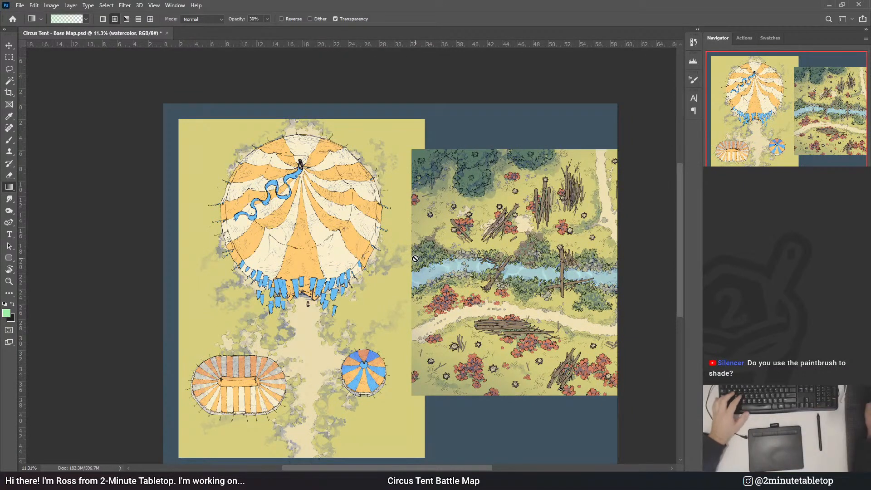
pyautogui.scroll(5, 285, 263)
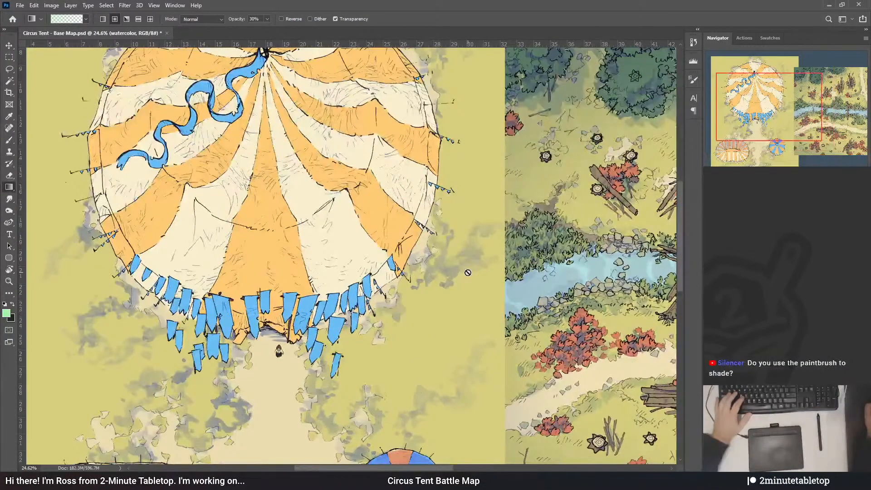
pyautogui.scroll(1, 461, 262)
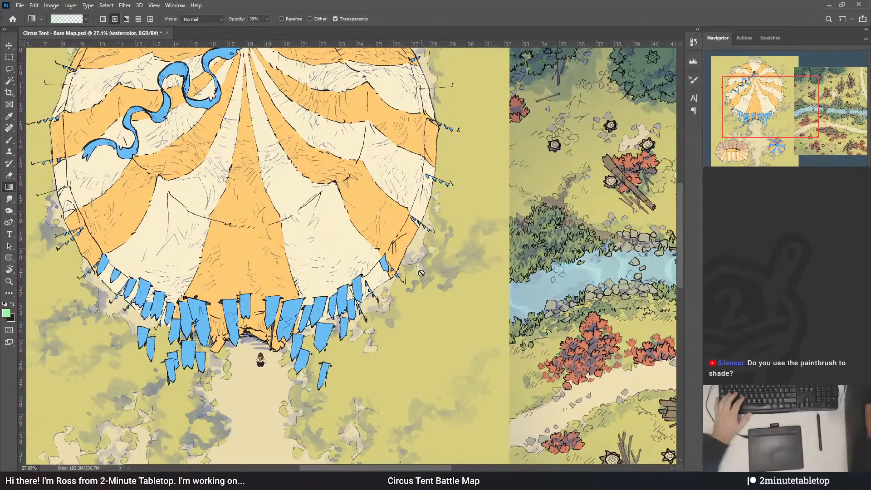
pyautogui.scroll(-3, 458, 388)
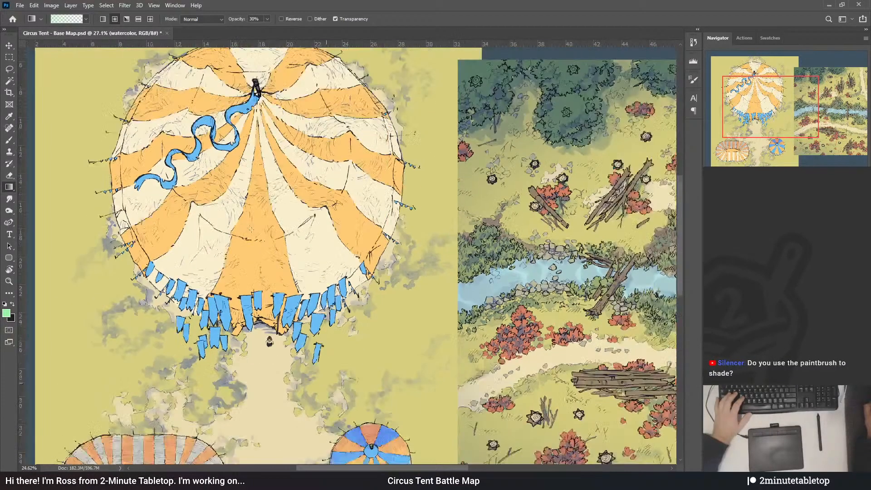
pyautogui.scroll(-2, 458, 389)
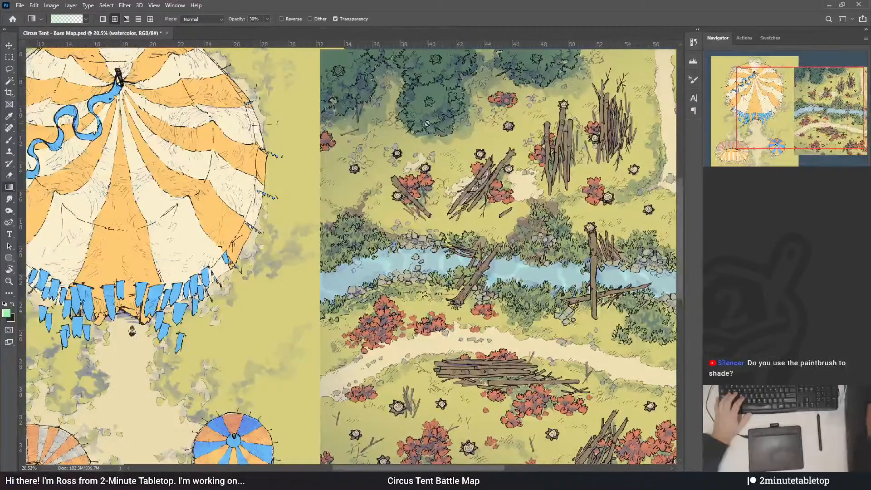
pyautogui.scroll(-3, 622, 316)
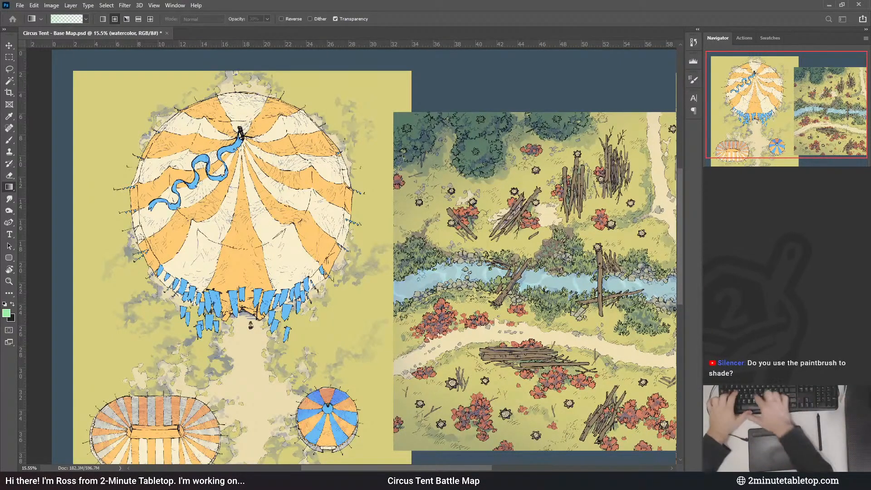
pyautogui.press('Return')
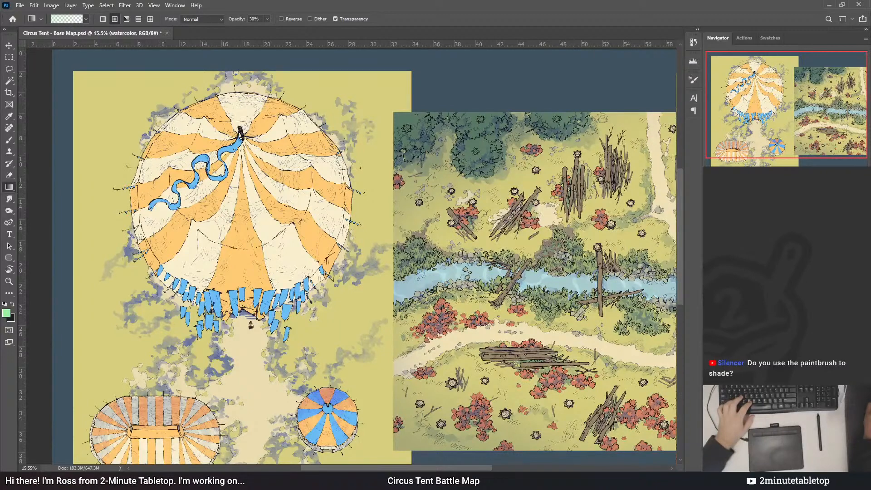
pyautogui.hotkey('ctrl', 'shift', 'z')
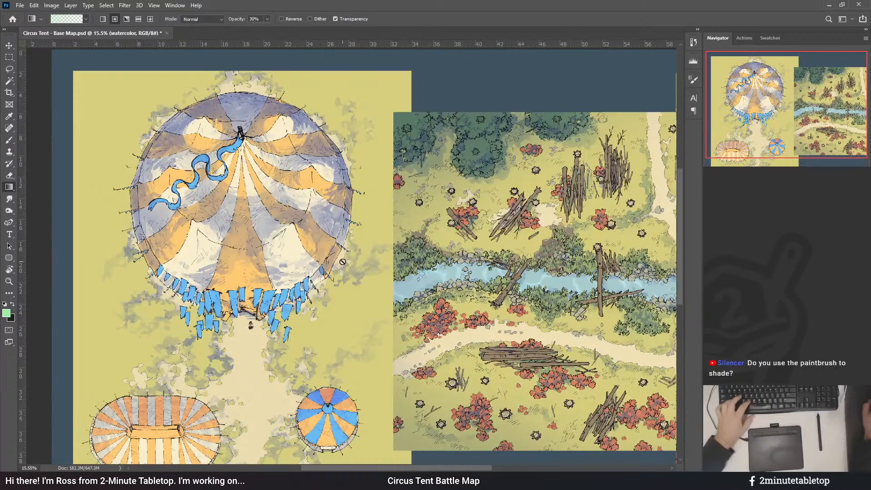
# - Duplicate the watercolor shading once more and move the Timber Brook map down to uncover the seating arena
pyautogui.scroll(-3, 347, 254)
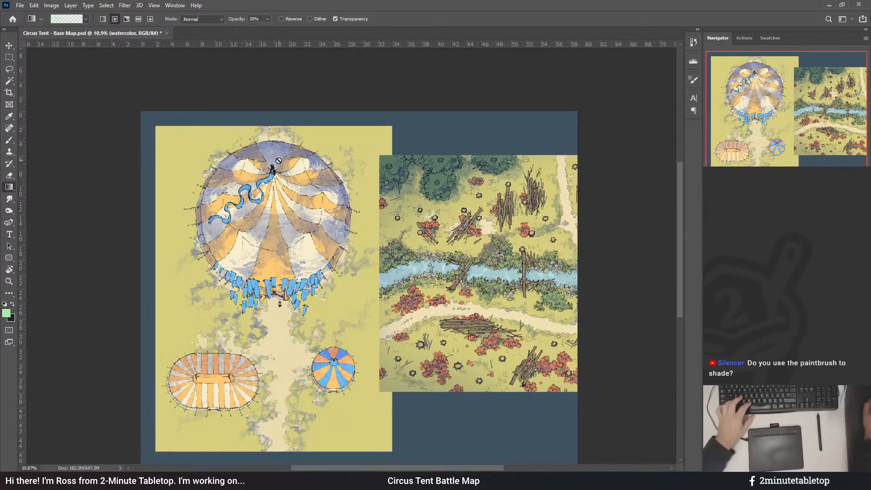
pyautogui.scroll(2, 280, 305)
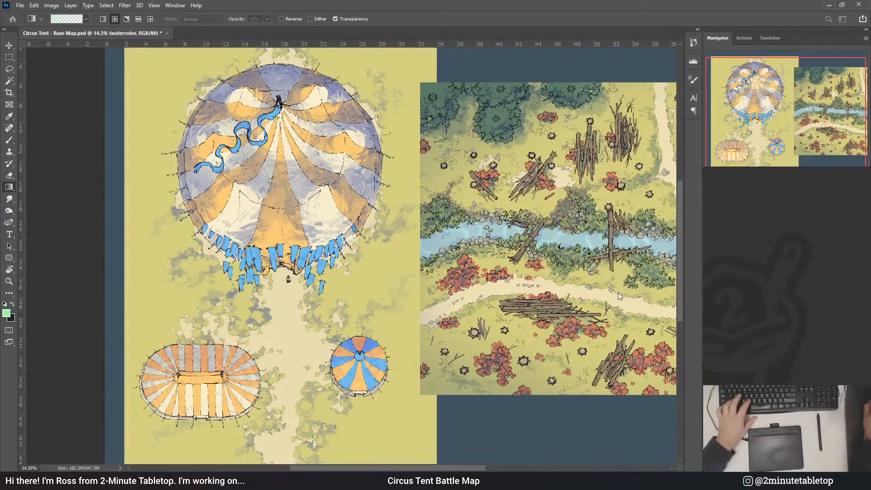
pyautogui.hotkey('ctrl', 'z')
pyautogui.hotkey('ctrl', 'shift', 'z')
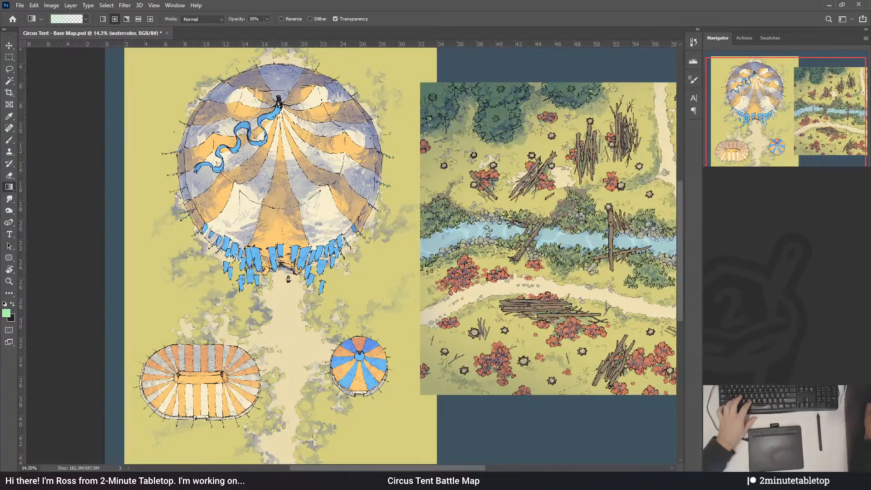
pyautogui.press('v')
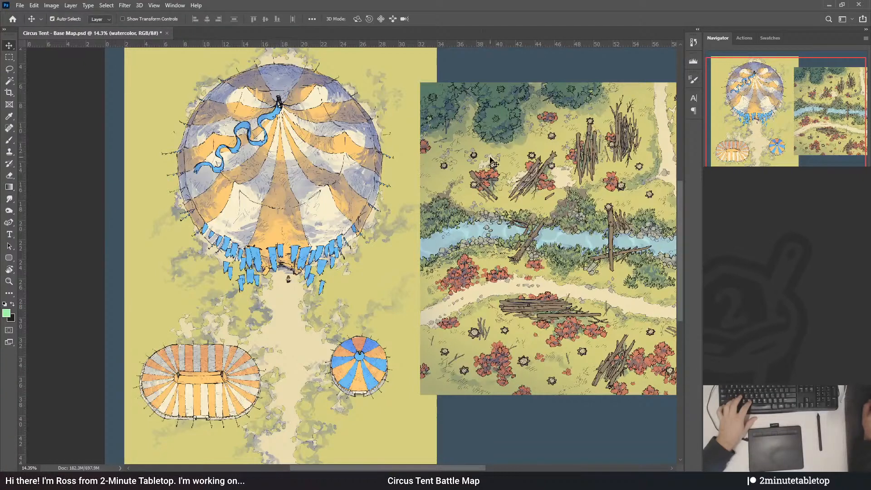
pyautogui.moveTo(456, 161); pyautogui.dragTo(458, 411)
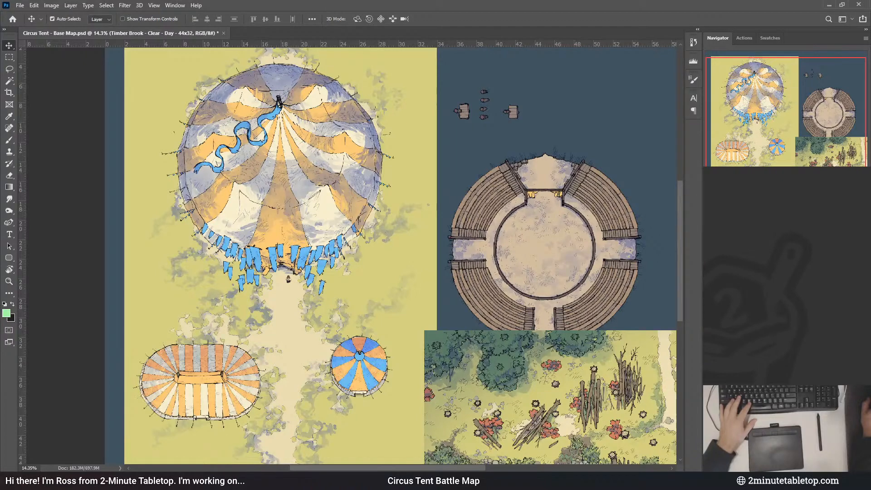
# - Group the watercolor shading and duplicate the watercolor layer for the seating arena
pyautogui.hotkey('ctrl', 'g')
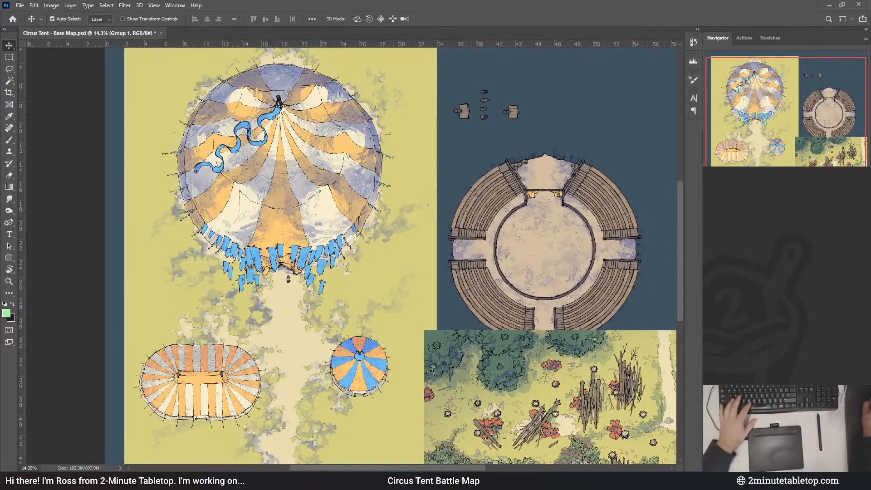
pyautogui.click(786, 295)
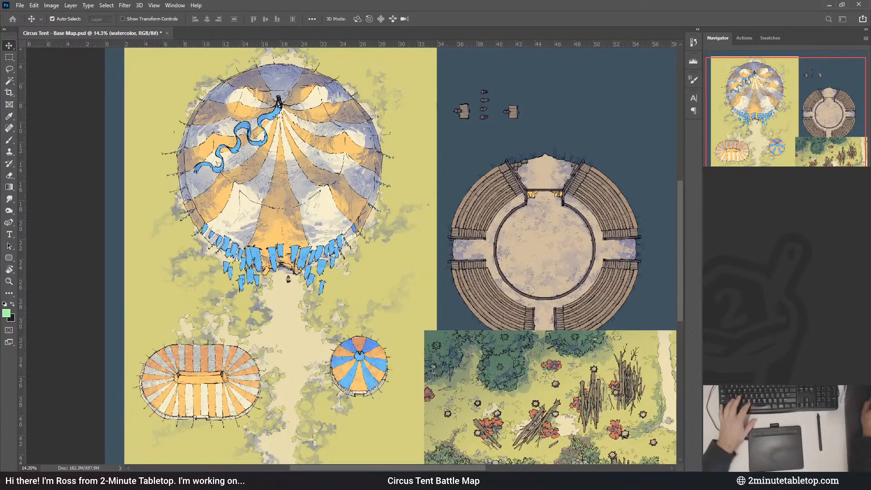
pyautogui.hotkey('ctrl', 'j')
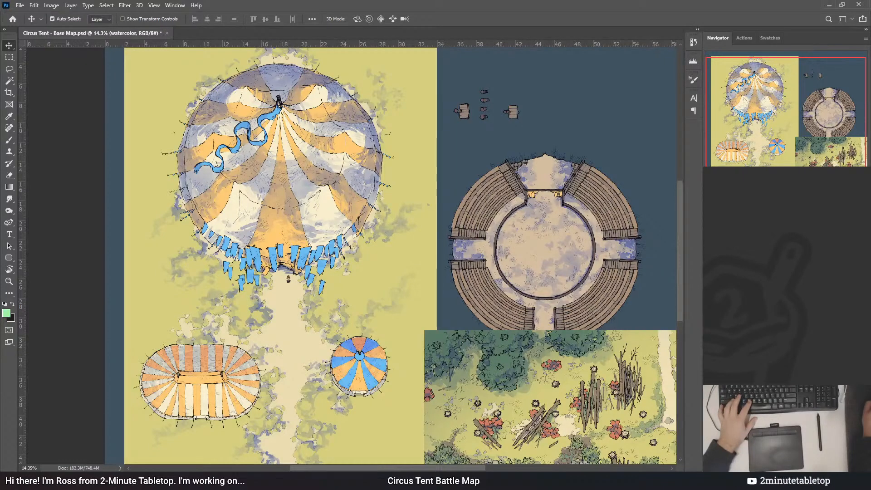
# - Step back and forth through the recent changes to compare the big tent with and without its shading and gradient mask
pyautogui.hotkey('ctrl', 'z')
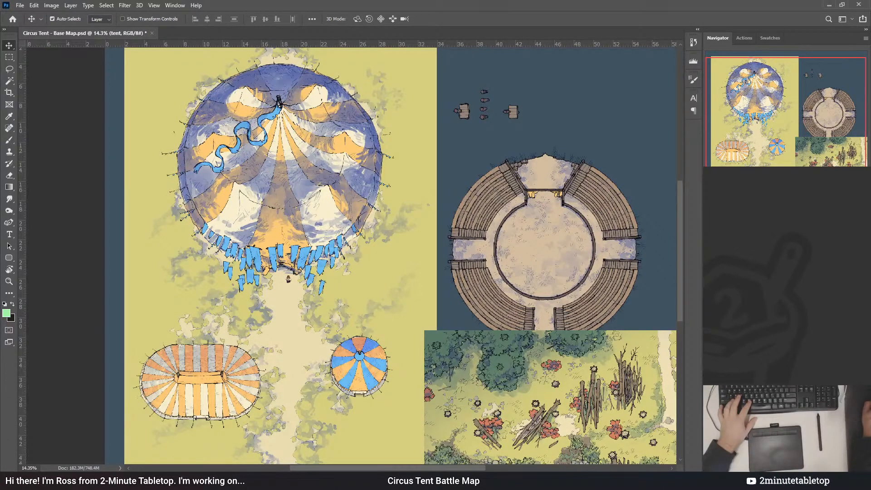
pyautogui.hotkey('ctrl', 'z')
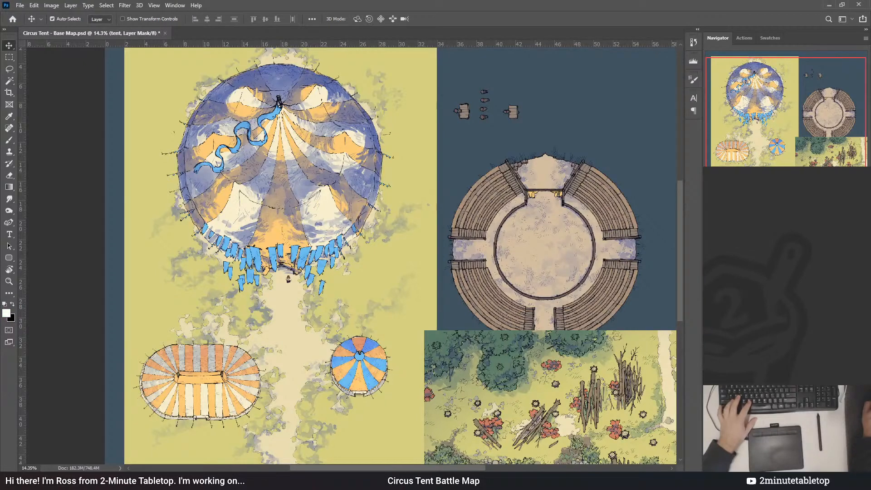
pyautogui.hotkey('ctrl', 'z')
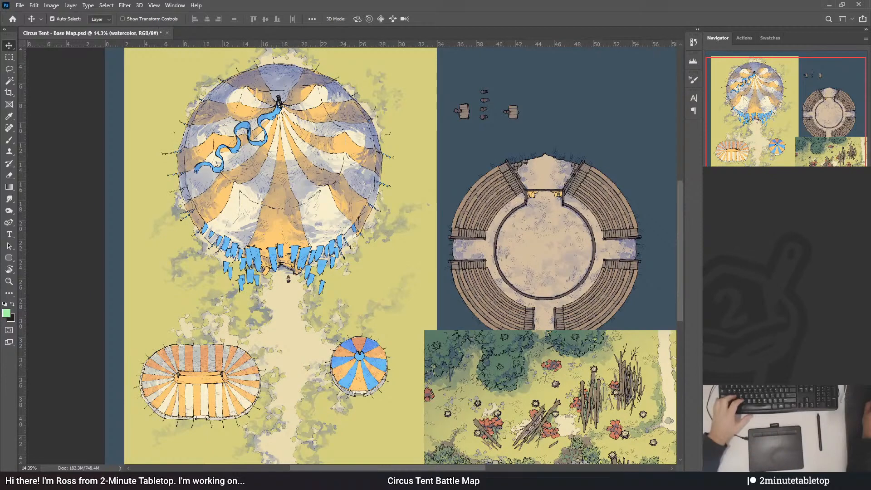
pyautogui.hotkey('ctrl', 'z')
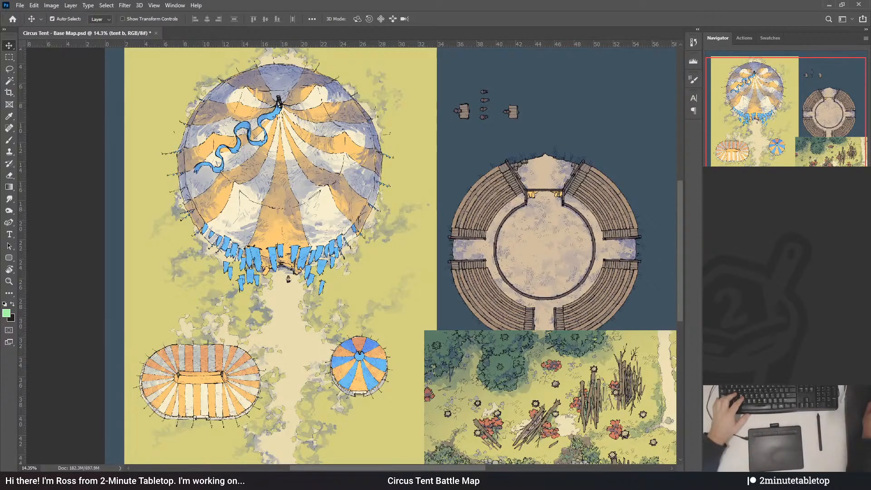
pyautogui.hotkey('ctrl', 'shift', 'z')
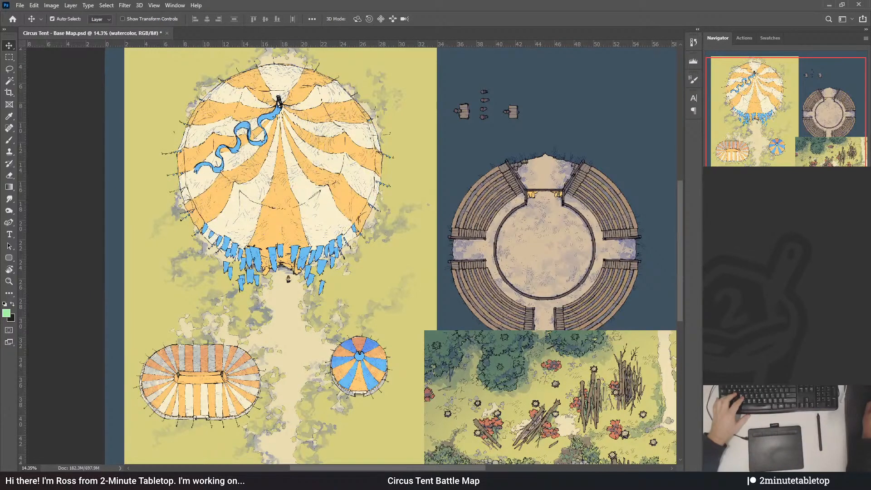
pyautogui.hotkey('ctrl', 'z')
pyautogui.hotkey('ctrl', 'shift', 'z')
pyautogui.hotkey('ctrl', 'z')
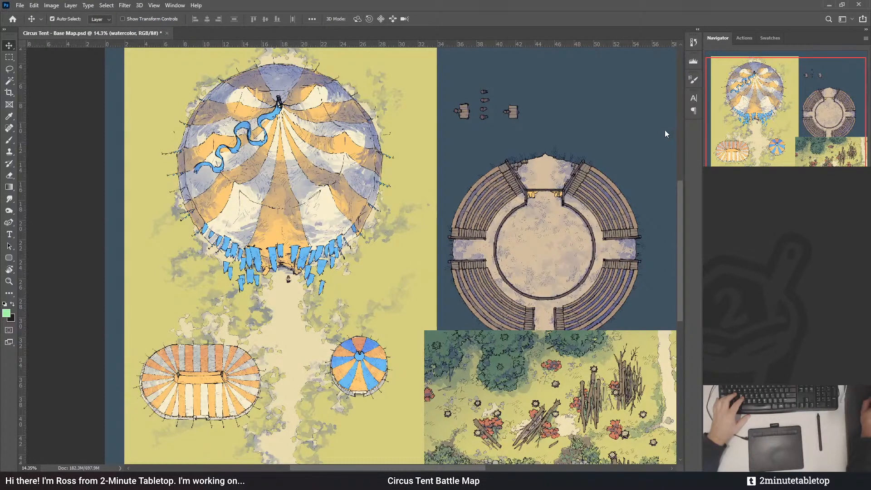
# - Name the big tent's two watercolor shading layers "warm" and "cold"
pyautogui.hotkey('ctrl', 'shift', 's')
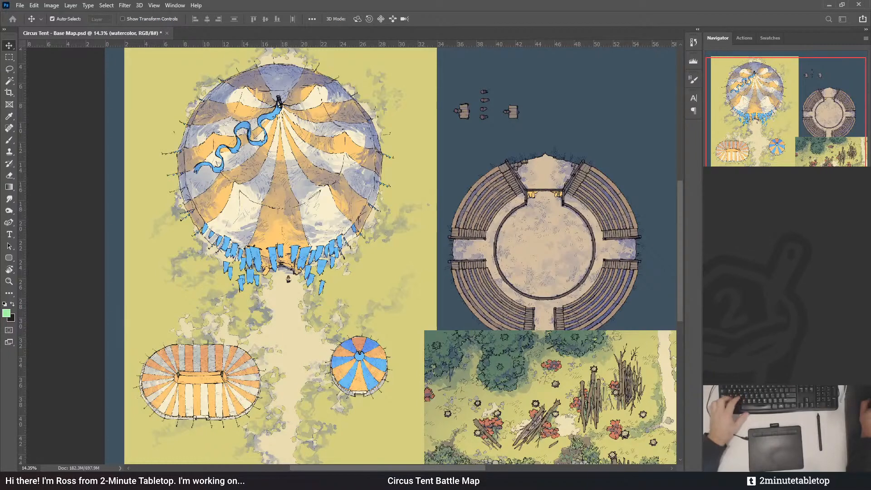
pyautogui.press('Return')
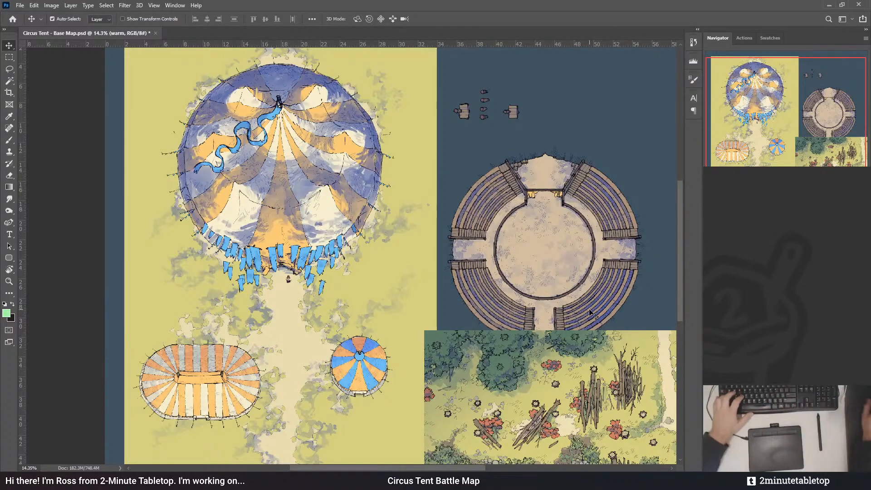
pyautogui.write('cold')
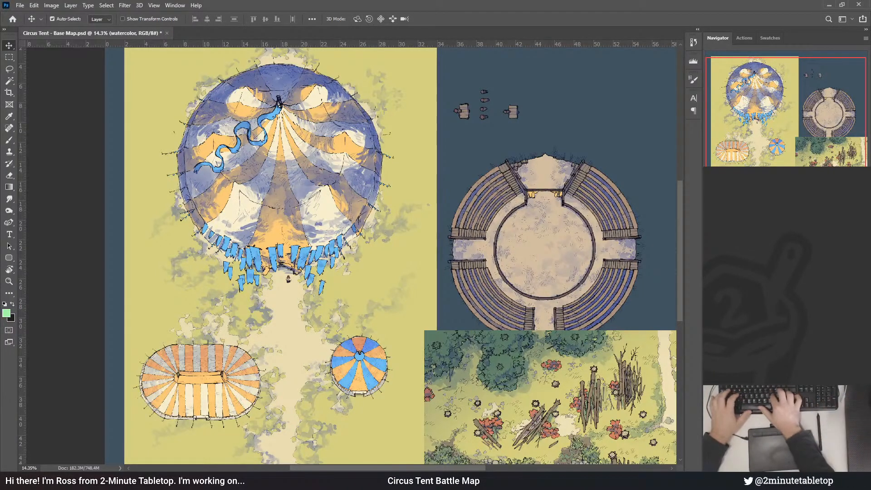
pyautogui.press('Return')
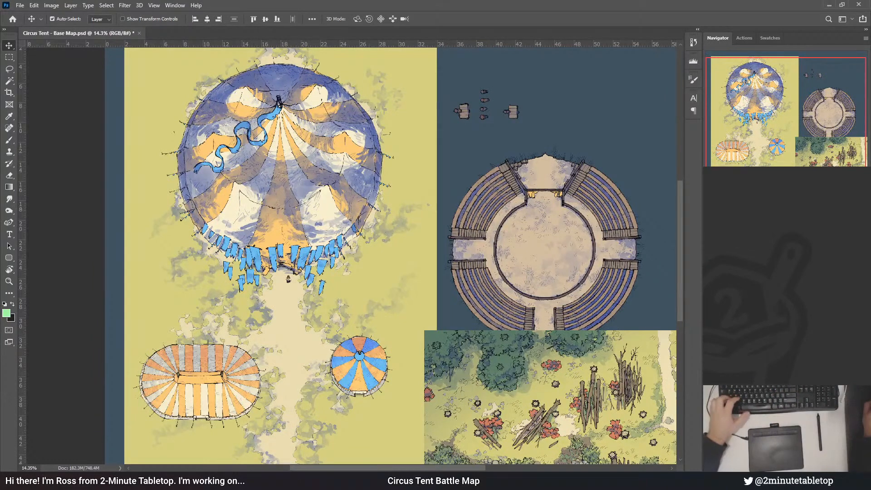
# - Group the seating benches' watercolor shading and name the group "benches"
pyautogui.hotkey('ctrl', 'g')
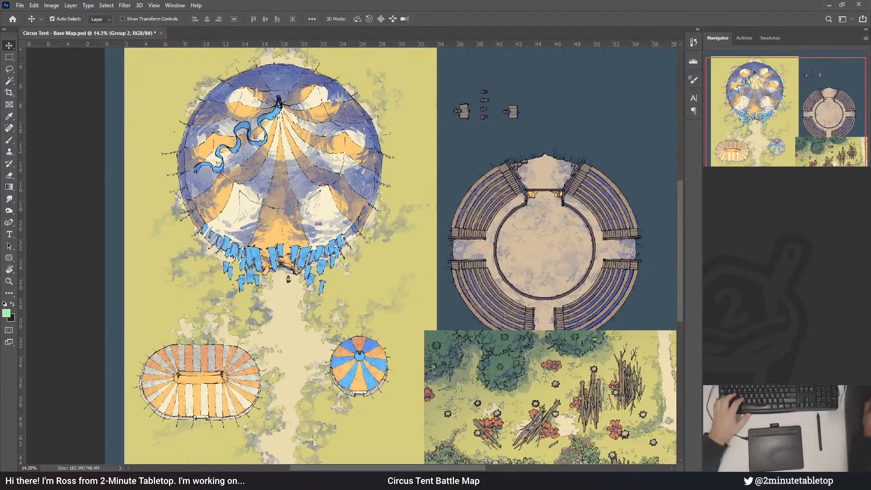
pyautogui.write('Overlays')
pyautogui.press('Return')
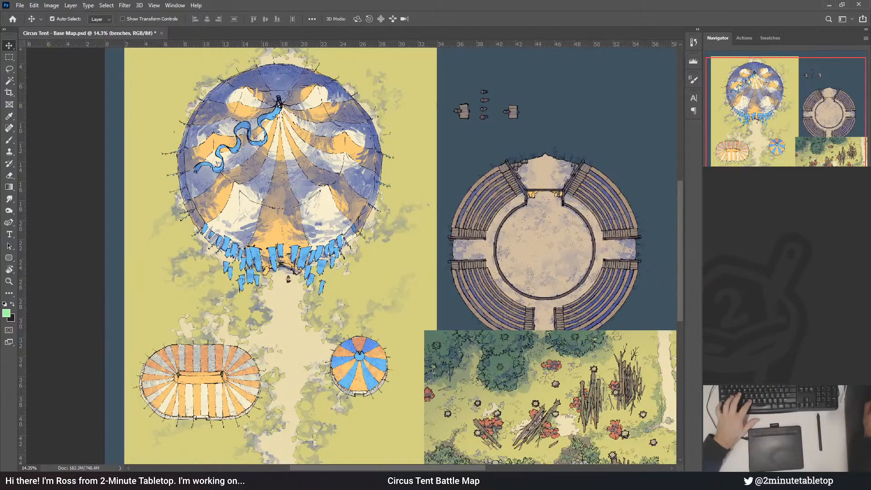
# - Fade the tent's warm shading with its gradient layer mask and shift the cold shading's colour toward a clearer blue
pyautogui.hotkey('ctrl', 'i')
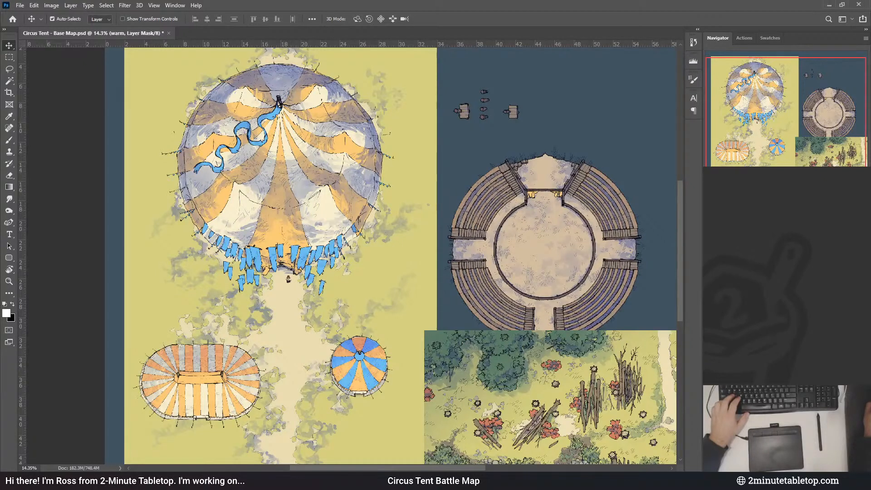
pyautogui.hotkey('ctrl', '2')
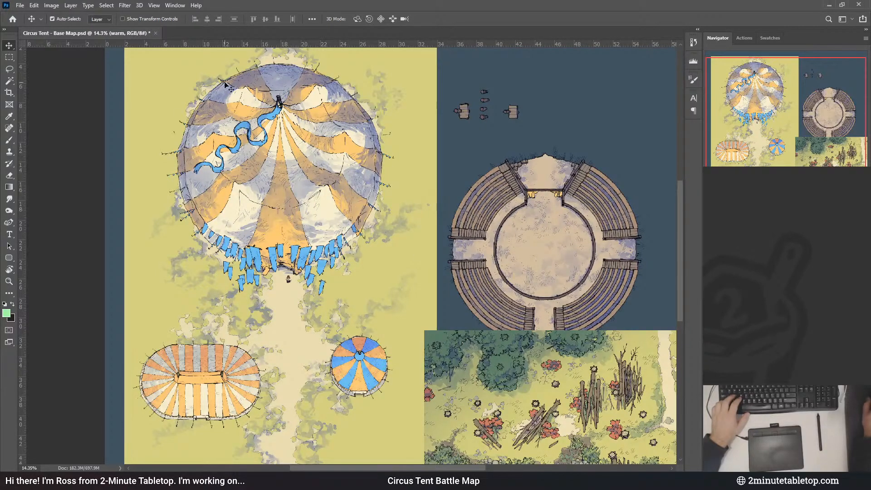
pyautogui.scroll(4, 157, 107)
pyautogui.scroll(-2, 345, 247)
pyautogui.scroll(2, 398, 268)
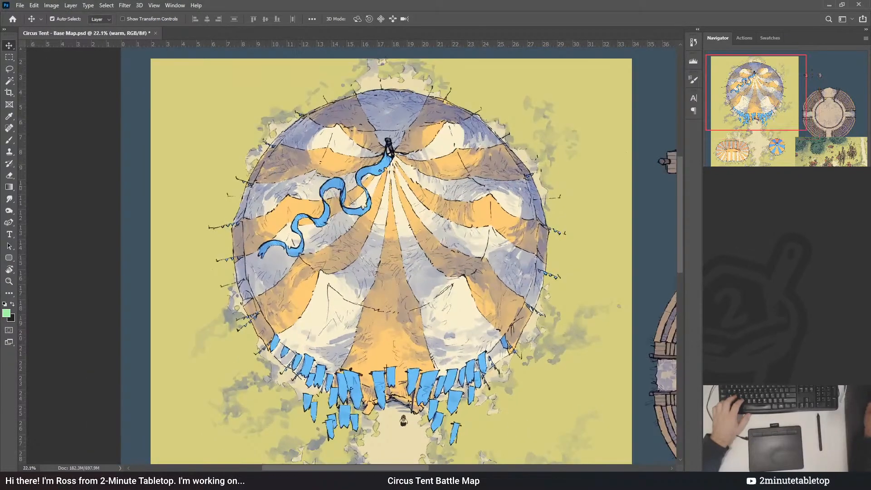
pyautogui.click(771, 282)
pyautogui.hotkey('ctrl', 'u')
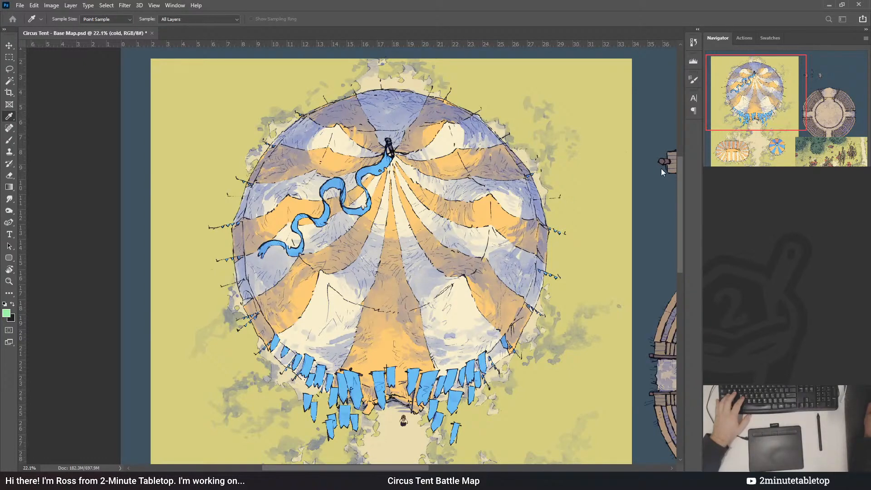
pyautogui.press('Return')
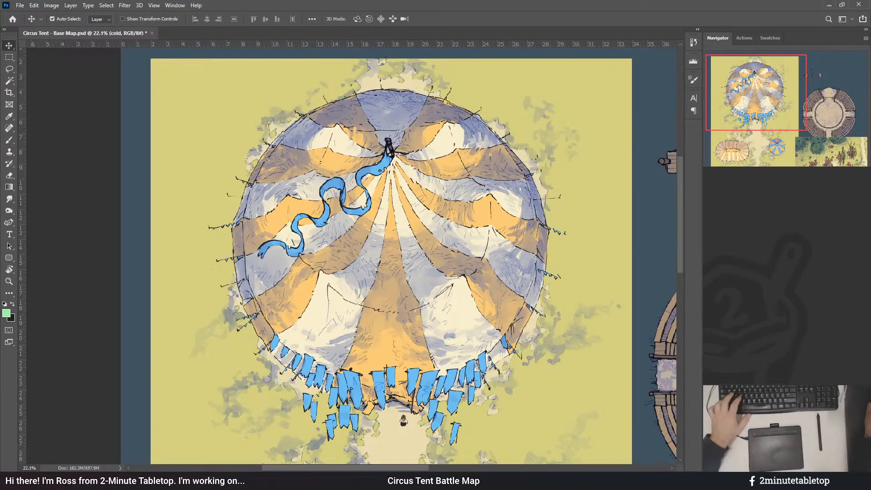
# - Shift the warm shading on the big tent's orange stripes to a muted reddish orange
pyautogui.hotkey('ctrl', 'shift', 'd')
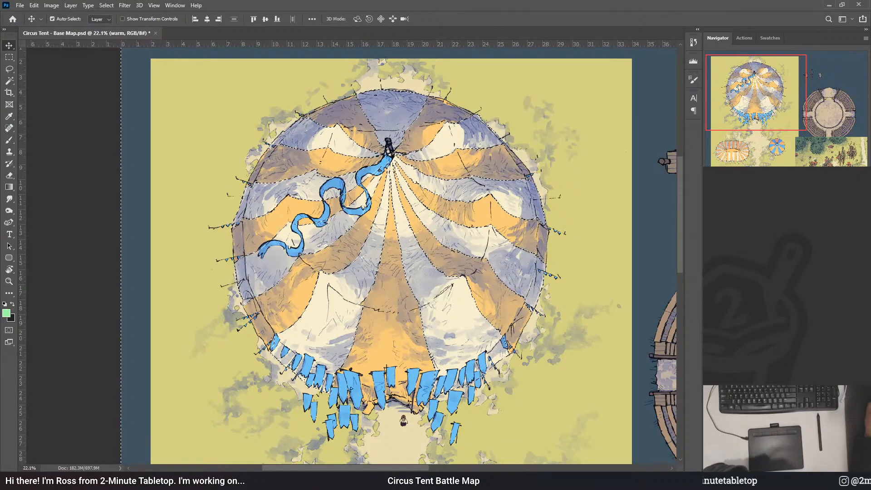
pyautogui.hotkey('ctrl', '2')
pyautogui.press('i')
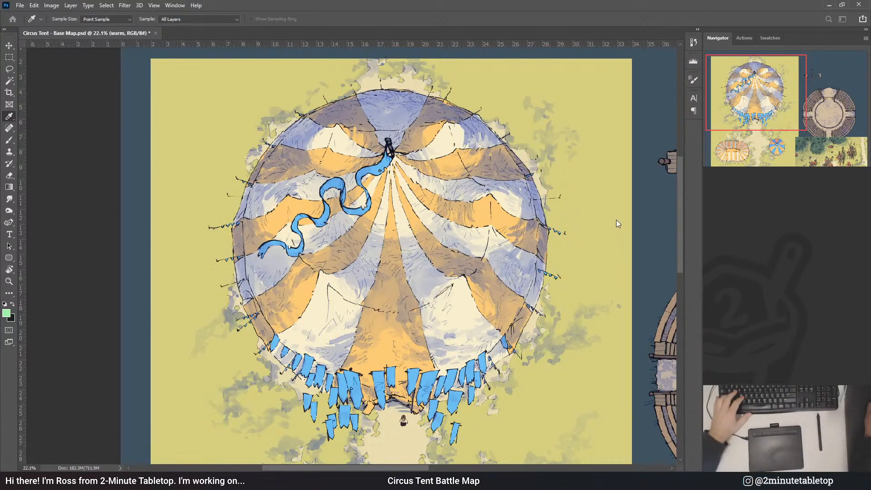
pyautogui.moveTo(558, 240); pyautogui.dragTo(540, 242)
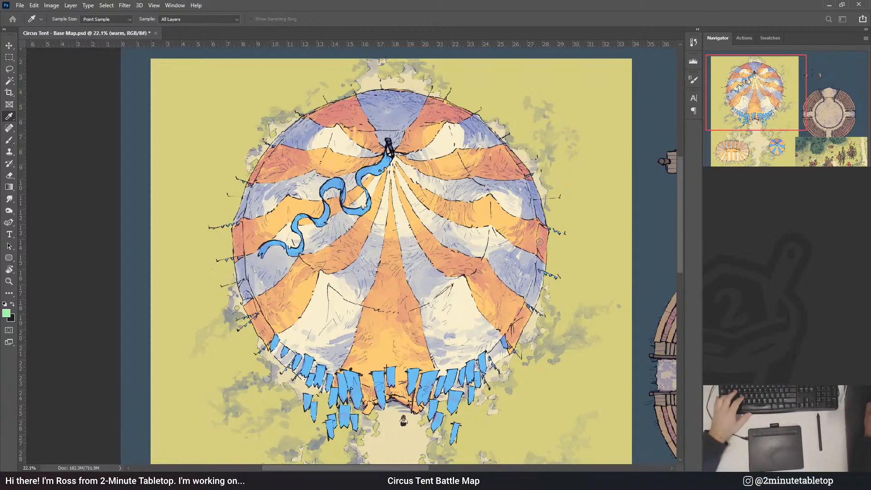
pyautogui.press('v')
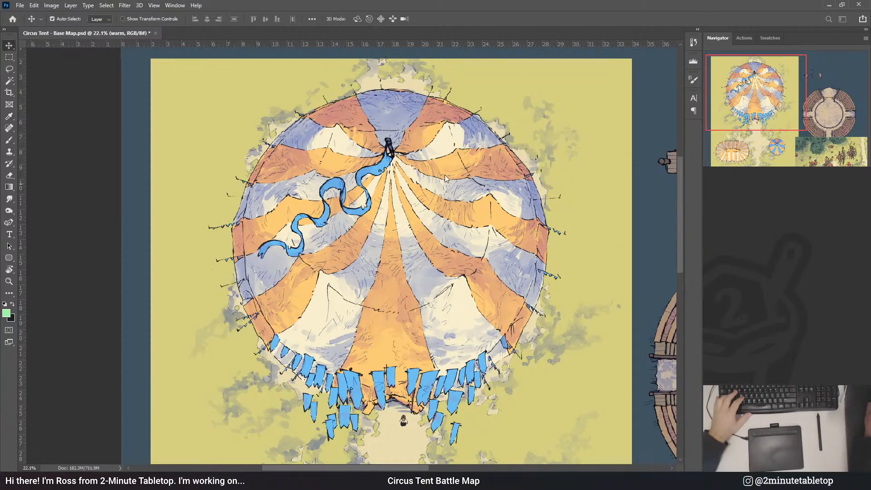
# - Soften the cold shading on the big tent's white stripes to a greyer blue
pyautogui.scroll(-3, 309, 105)
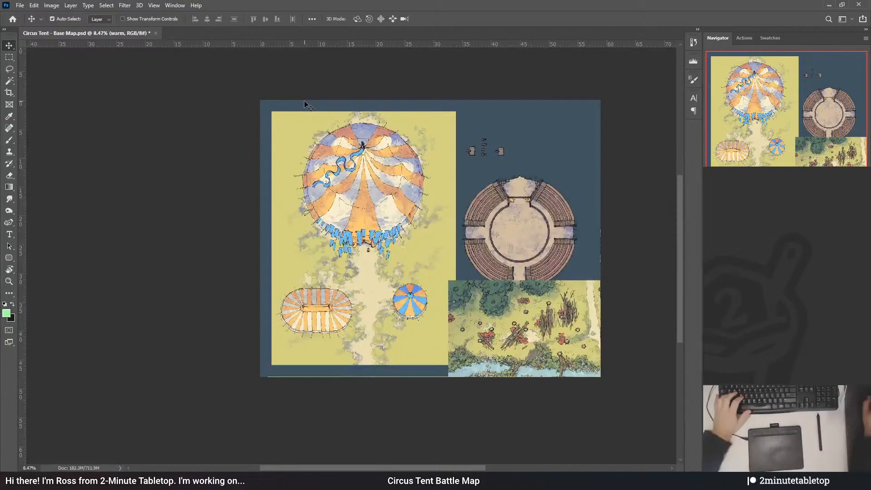
pyautogui.scroll(1, 344, 128)
pyautogui.hotkey('alt', '[')
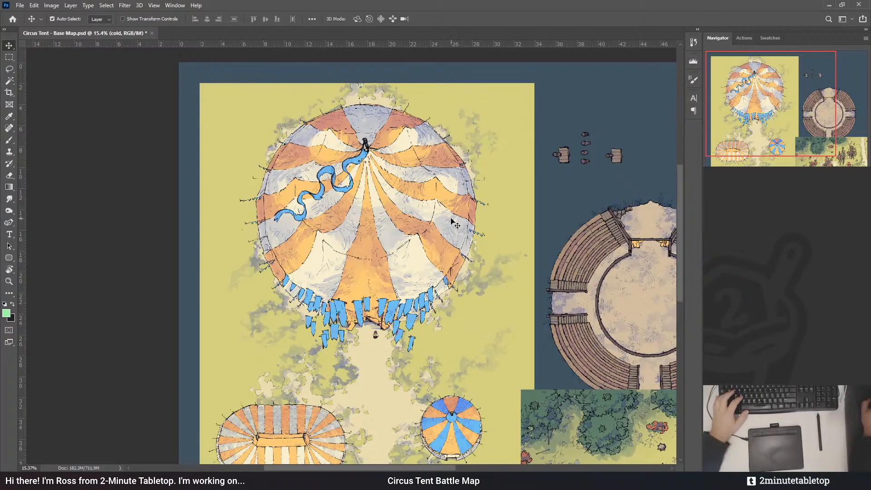
pyautogui.scroll(-3, 210, 128)
pyautogui.scroll(6, 255, 418)
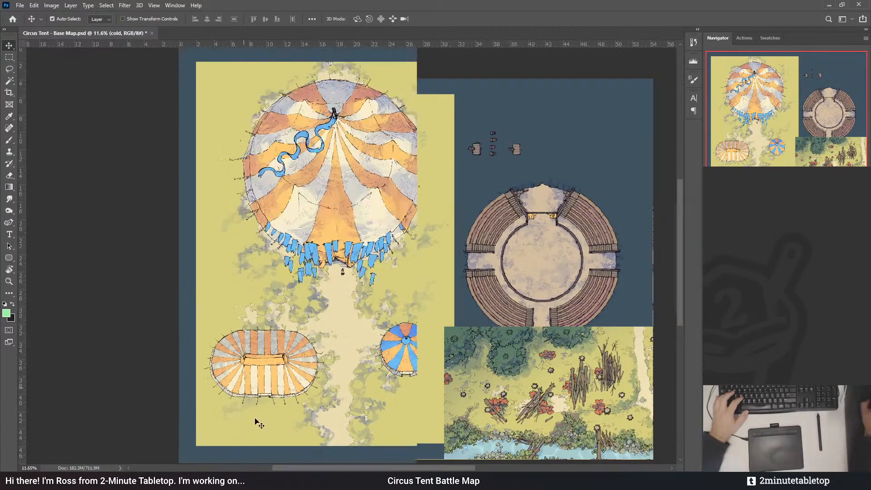
# - Move the yellow oval tent onto the big tent to compare their colours, and return it to the lower-left ground
pyautogui.moveTo(267, 343); pyautogui.dragTo(223, 210)
pyautogui.scroll(-4, 392, 363)
pyautogui.scroll(-3, 393, 367)
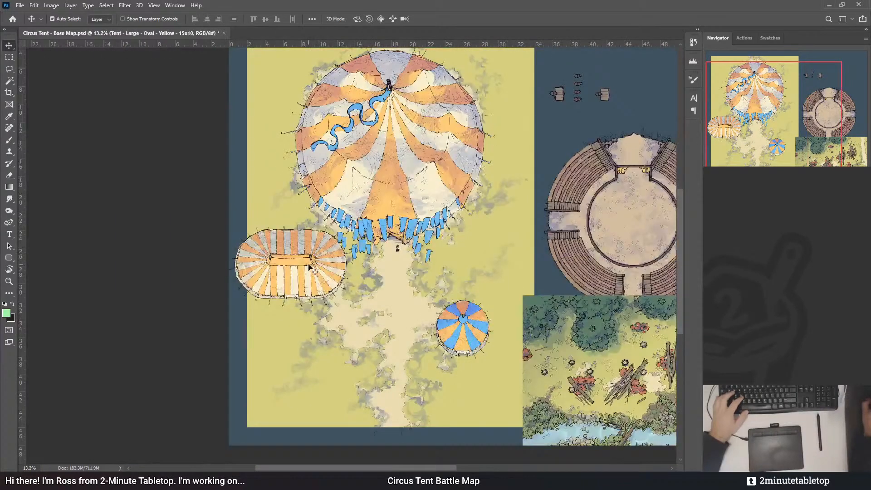
pyautogui.moveTo(292, 263); pyautogui.dragTo(433, 102)
pyautogui.scroll(5, 463, 188)
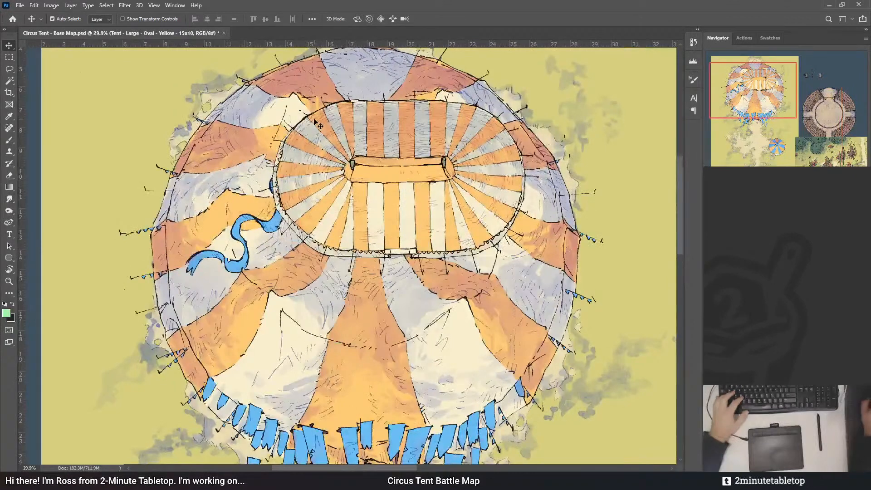
pyautogui.scroll(-3, 462, 186)
pyautogui.moveTo(383, 200); pyautogui.dragTo(219, 401)
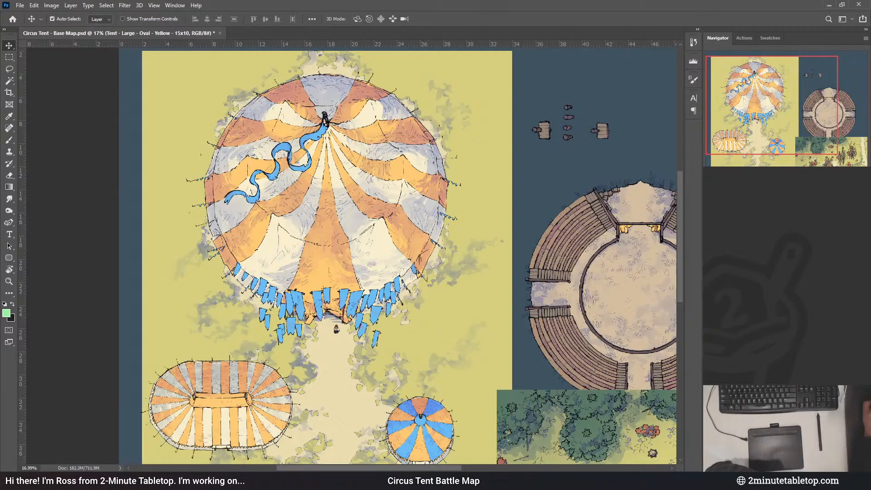
# - Examine the shading of the ground and seating arena, toggling the last change, and select the watercolor layer's mask
pyautogui.click(502, 241)
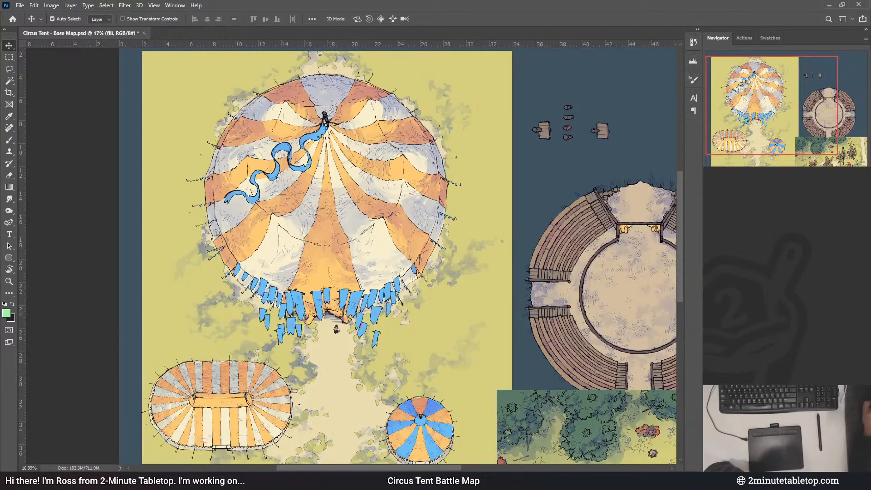
pyautogui.hotkey('alt', ']')
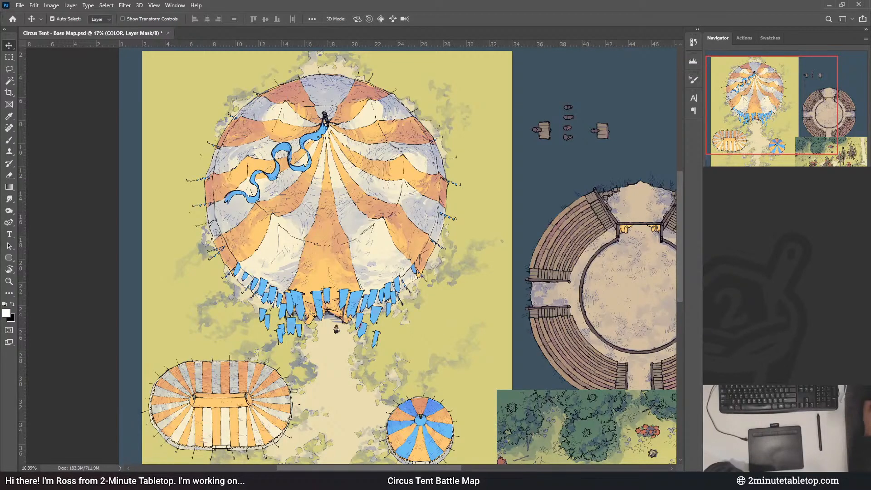
pyautogui.scroll(-2, 324, 219)
pyautogui.scroll(2, 651, 295)
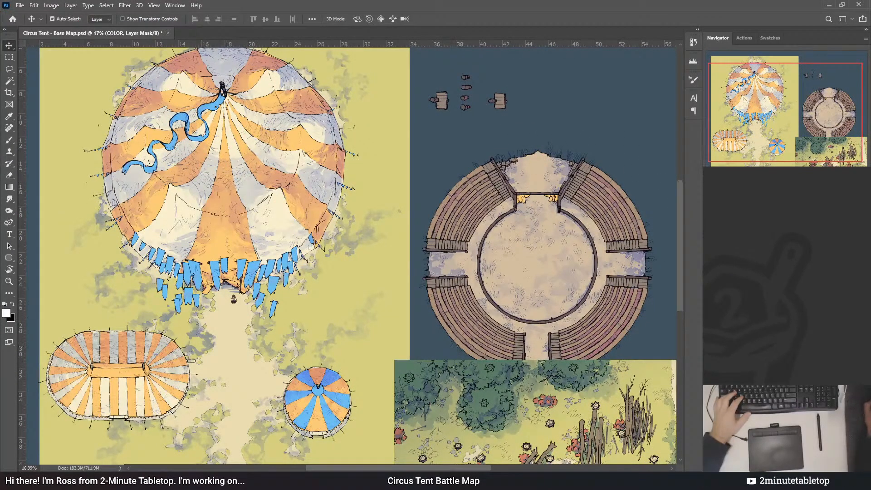
pyautogui.hotkey('ctrl', 'z')
pyautogui.hotkey('ctrl', 'shift', 'z')
pyautogui.click(466, 231)
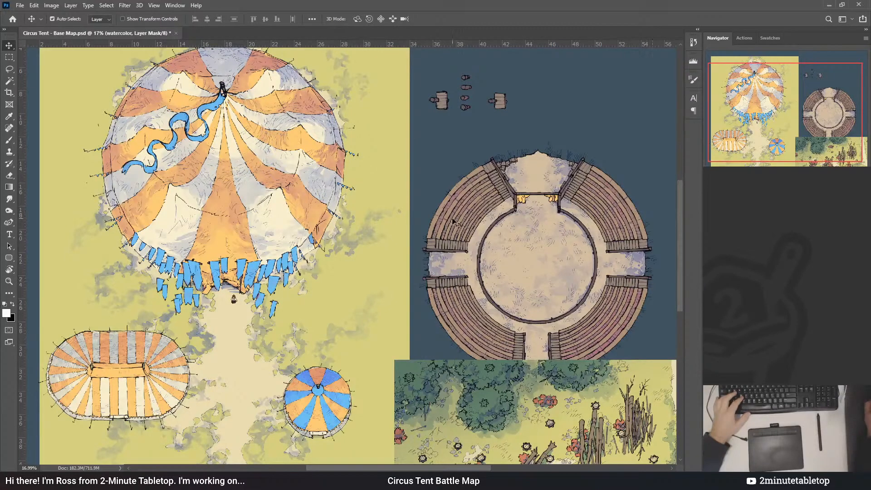
pyautogui.scroll(-6, 476, 265)
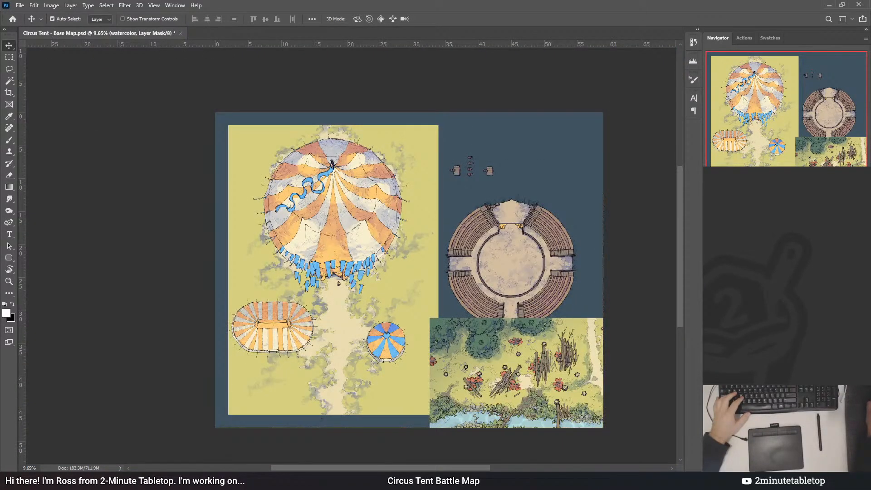
# - Save the map, select the seating arena and its loose props, and recolour the warm shading on the benches light green
pyautogui.hotkey('ctrl', 's')
pyautogui.scroll(2, 485, 252)
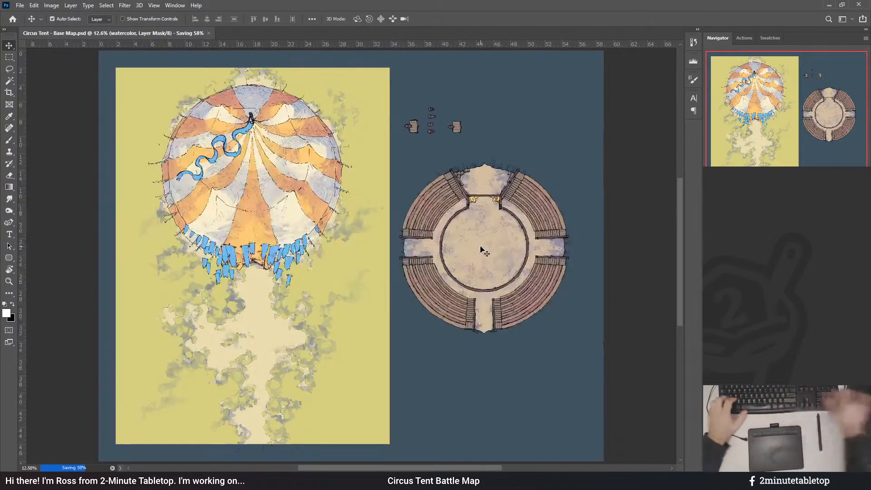
pyautogui.press('m')
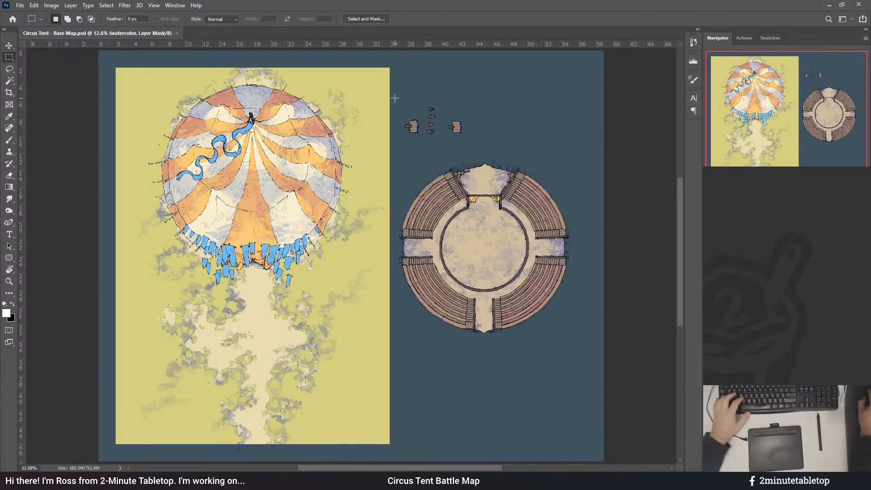
pyautogui.moveTo(394, 98); pyautogui.dragTo(583, 349)
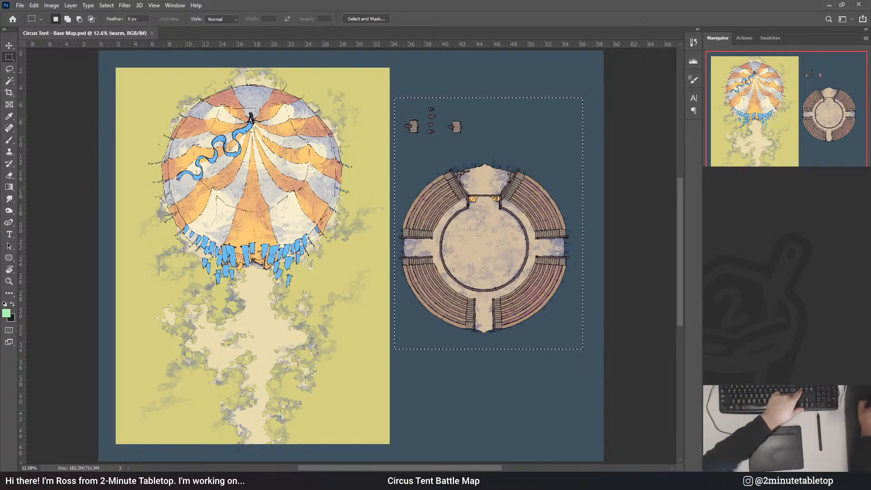
pyautogui.hotkey('alt', 'shift', 'BackSpace')
pyautogui.hotkey('ctrl', 'u')
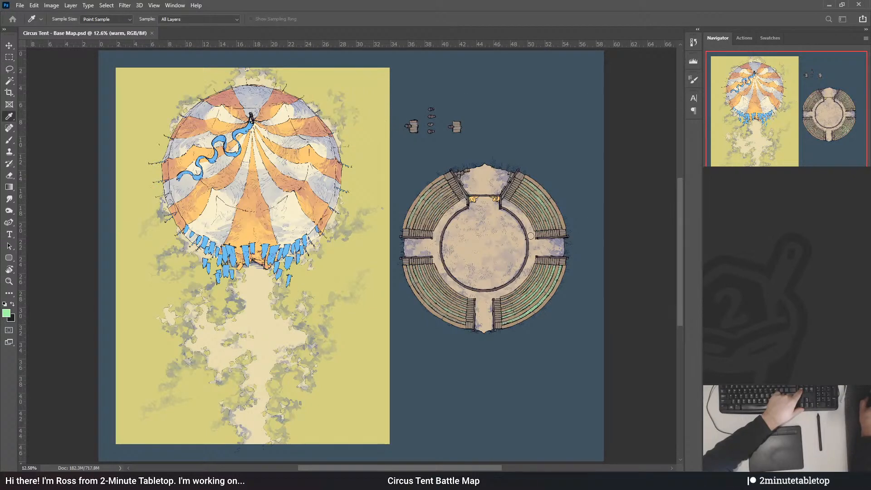
pyautogui.click(507, 179)
pyautogui.scroll(8, 507, 178)
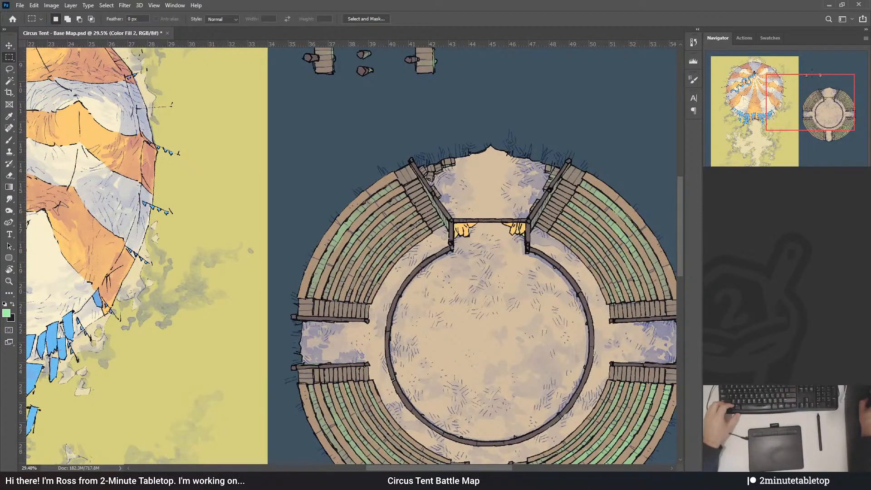
pyautogui.scroll(-4, 319, 136)
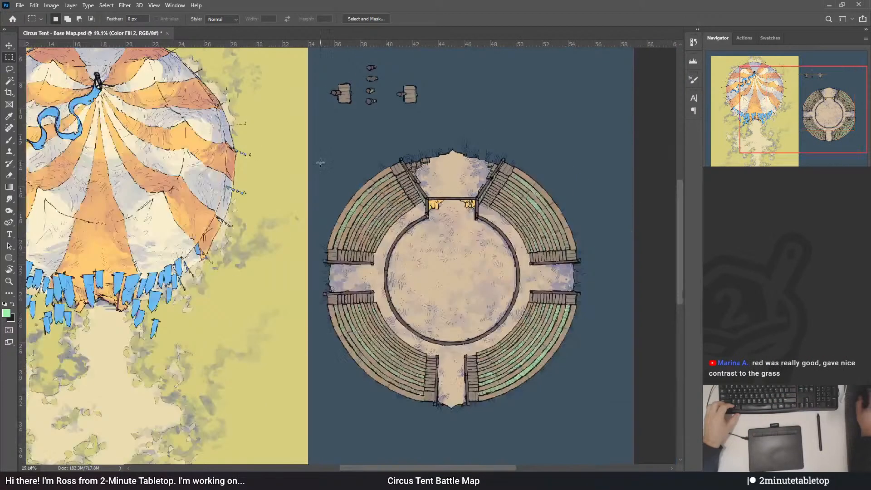
# - Try filling the seating arena's area of the watercolor mask with black, and undo the fill
pyautogui.moveTo(319, 136); pyautogui.dragTo(602, 435)
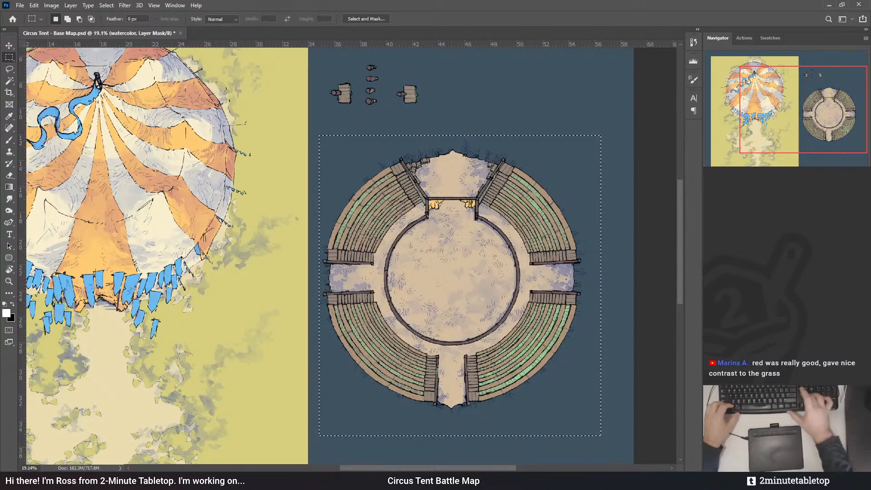
pyautogui.press('x')
pyautogui.hotkey('alt', 'BackSpace')
pyautogui.hotkey('ctrl', 'z')
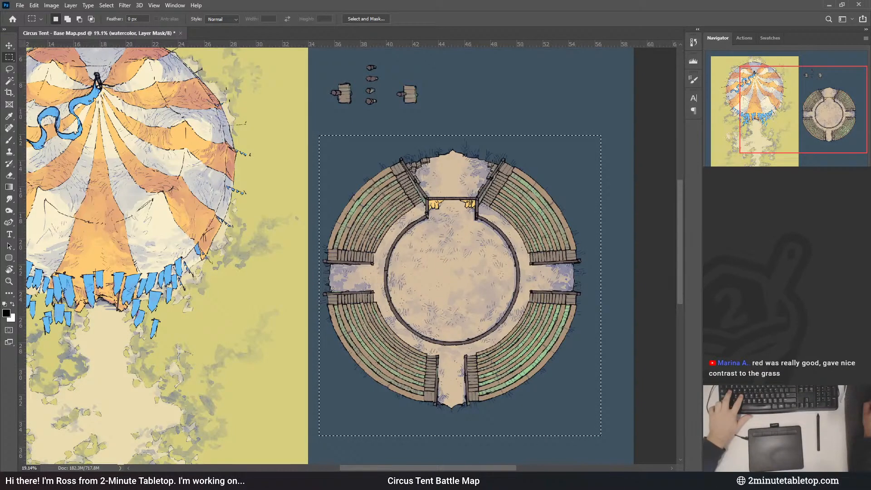
pyautogui.hotkey('ctrl', 'd')
# - Try filling the watercolor mask with black inside a layer-shaped selection of the benches, props and dirt, and undo it
pyautogui.keyDown('ctrl'); pyautogui.click(744, 317); pyautogui.keyUp('ctrl')
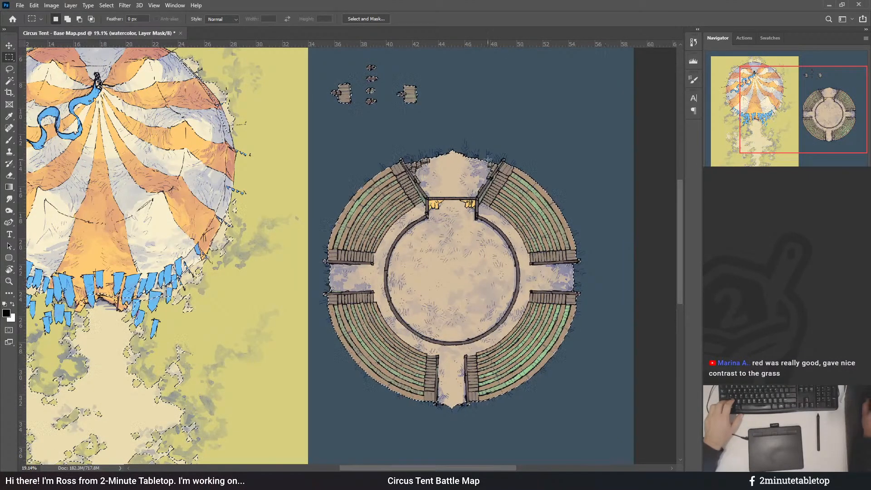
pyautogui.scroll(2, 488, 159)
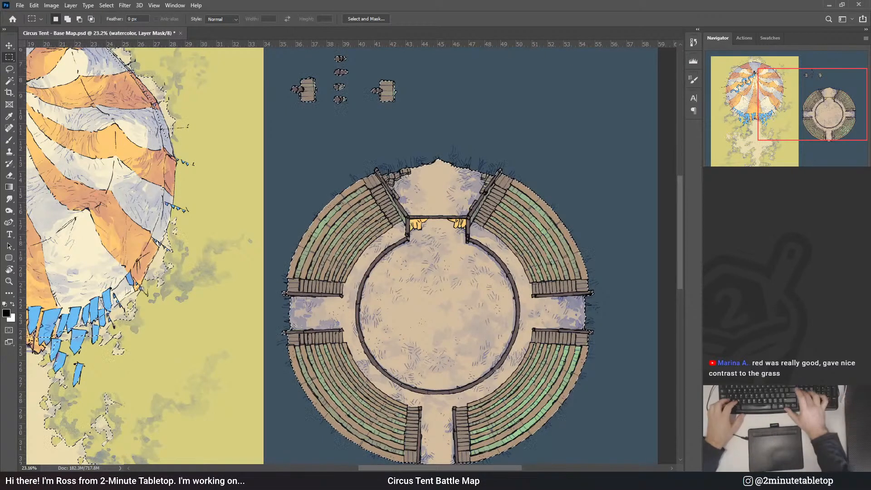
pyautogui.hotkey('alt', 'BackSpace')
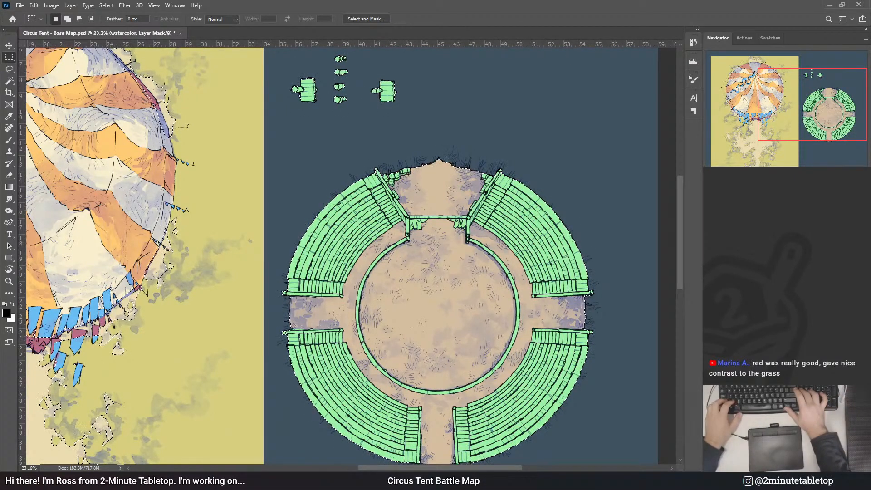
pyautogui.hotkey('ctrl', 'z')
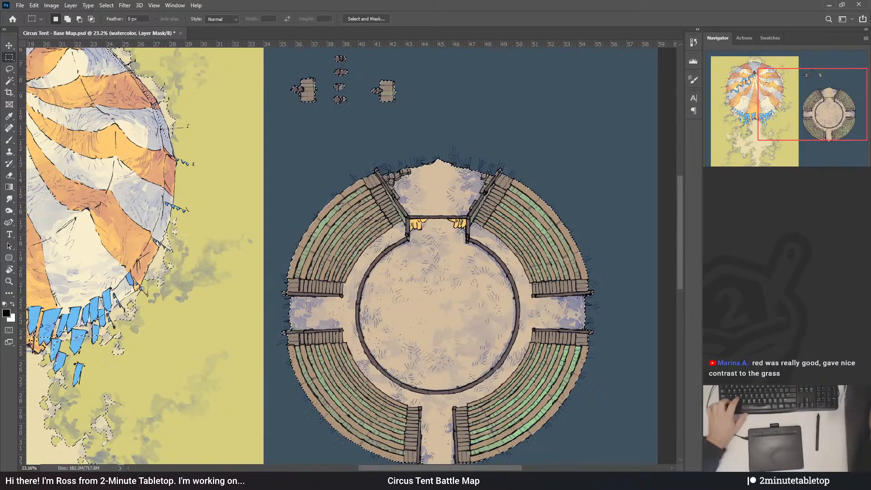
pyautogui.hotkey('ctrl', 'z')
pyautogui.hotkey('ctrl', 'z')
pyautogui.hotkey('ctrl', 'shift', 'z')
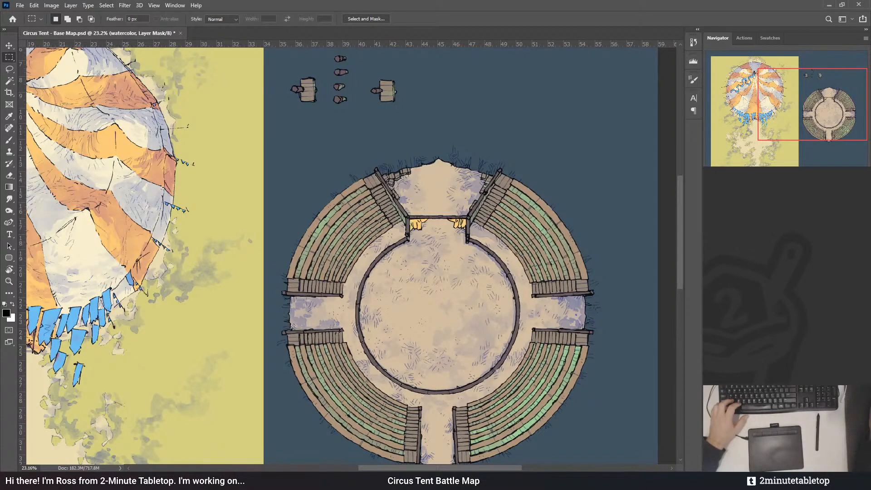
# - Compare the grass and dirt shading with and without the recent watercolor mask changes, and undo those changes
pyautogui.hotkey('ctrl', '2')
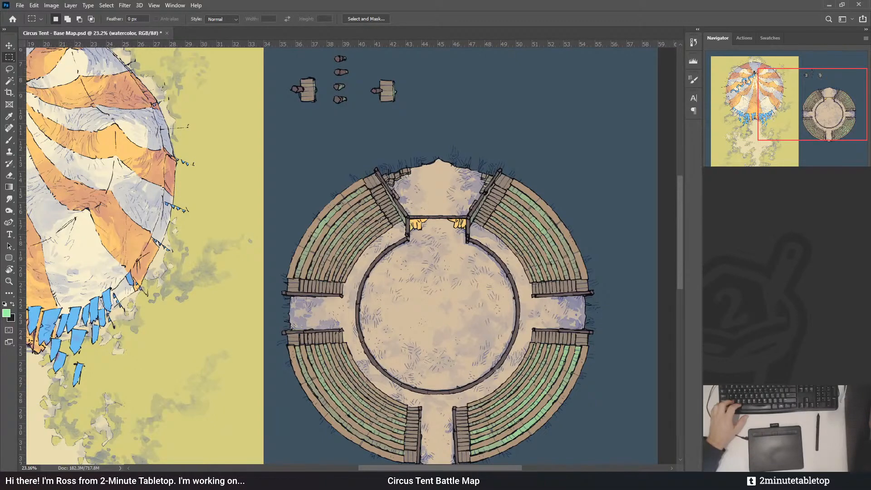
pyautogui.scroll(-3, 539, 313)
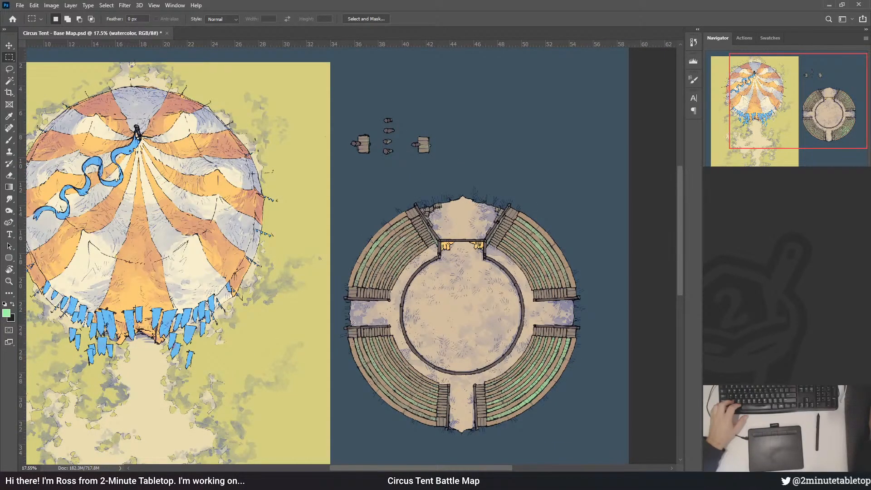
pyautogui.hotkey('ctrl', '\\')
pyautogui.scroll(-4, 455, 359)
pyautogui.scroll(3, 455, 358)
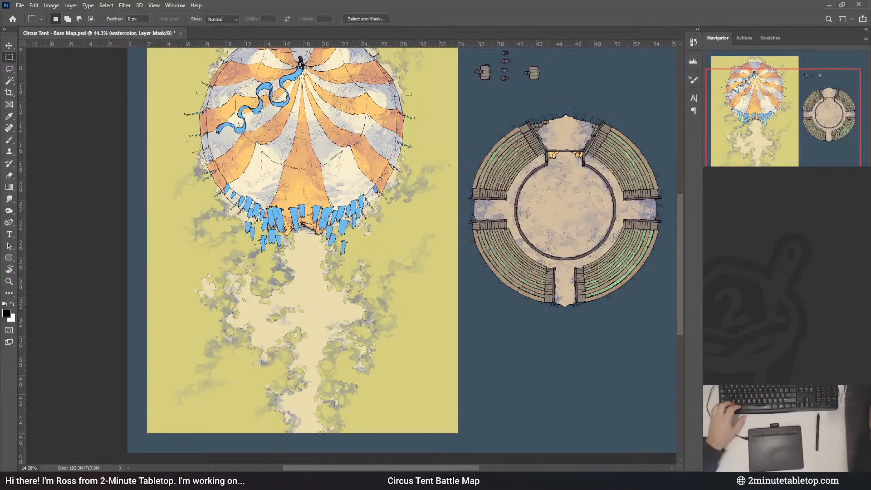
pyautogui.hotkey('ctrl', 'z')
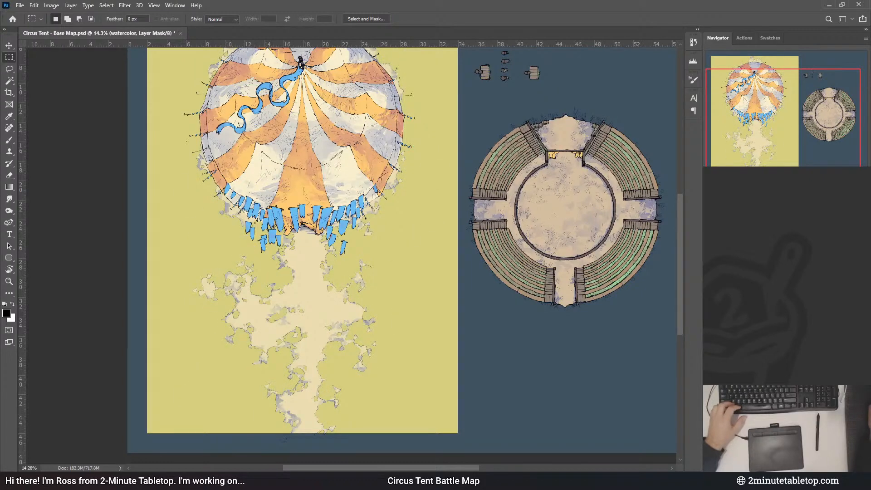
pyautogui.hotkey('ctrl', 'shift', 'z')
pyautogui.hotkey('ctrl', 'z')
pyautogui.hotkey('ctrl', 'z')
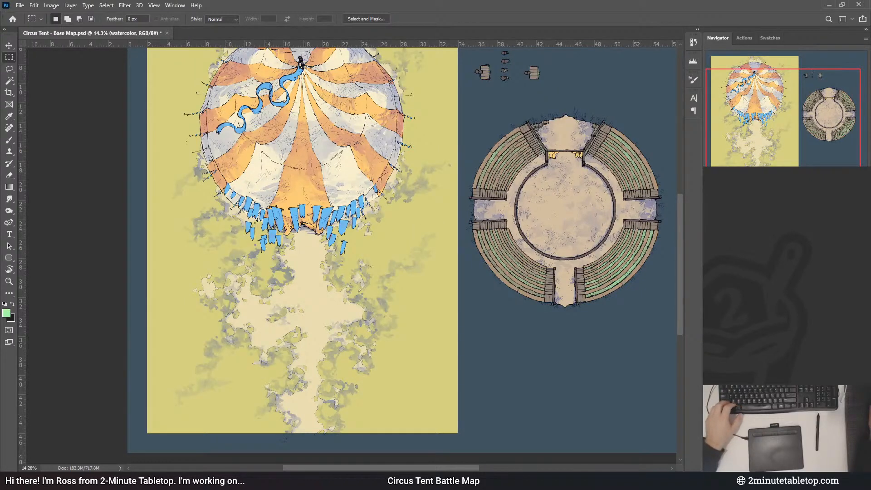
pyautogui.hotkey('ctrl', 'z')
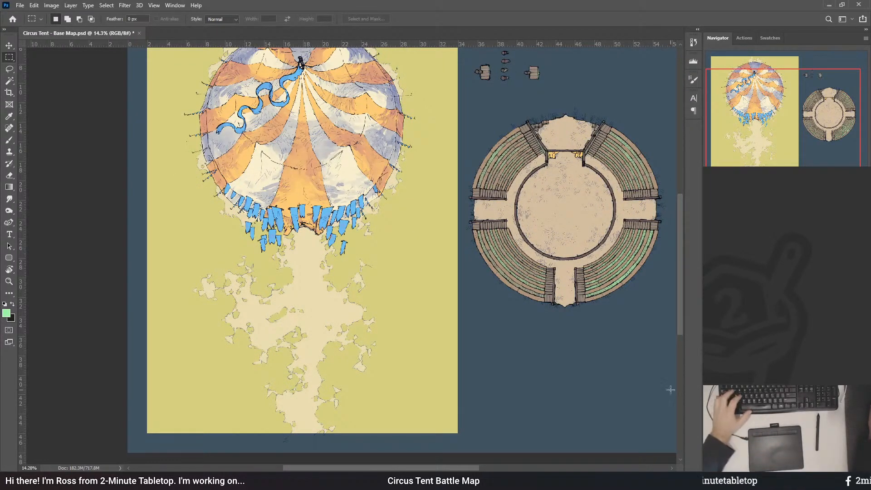
# - Rename the watercolor layer as WATERCOLOR
pyautogui.hotkey('ctrl', '0')
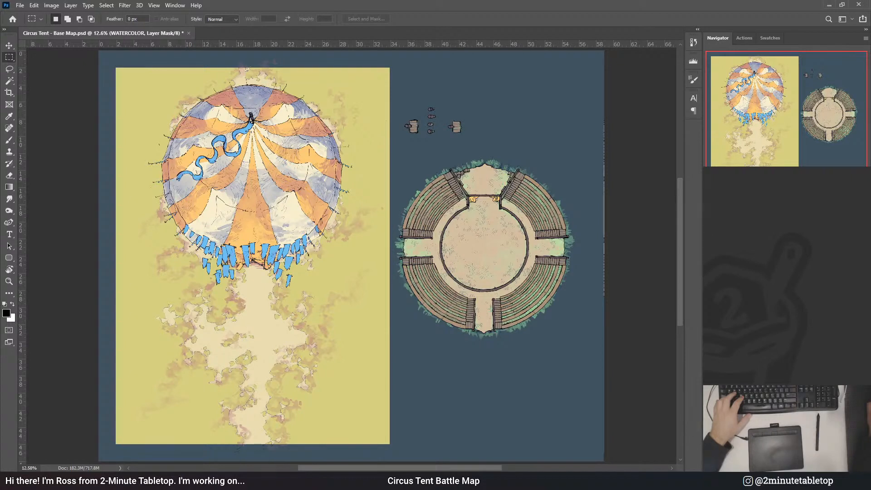
pyautogui.hotkey('ctrl', '2')
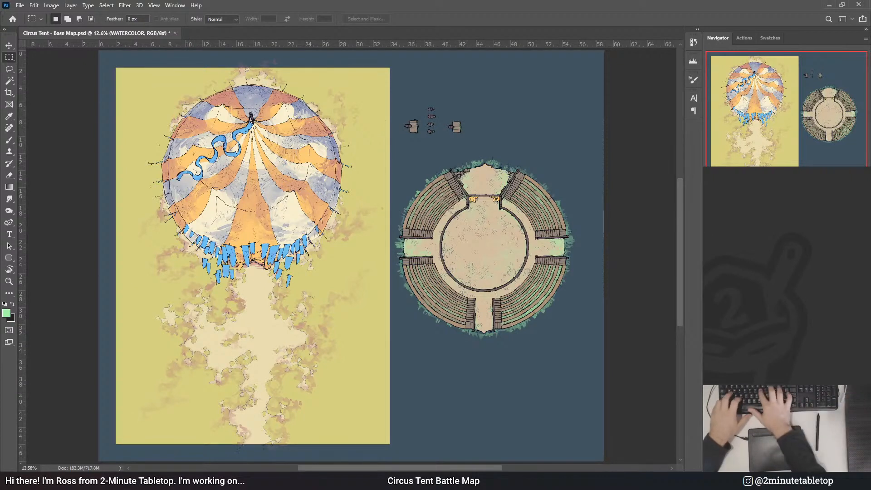
pyautogui.press('Return')
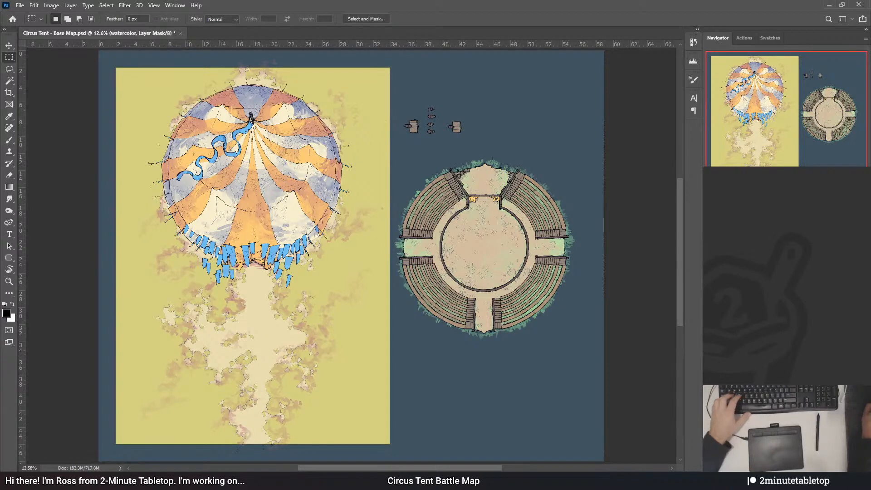
pyautogui.write('WATERCOLOR')
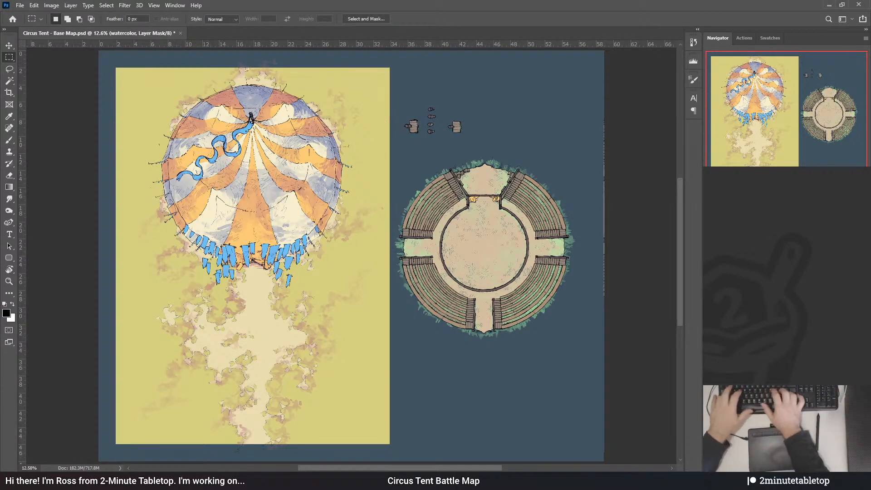
pyautogui.press('Return')
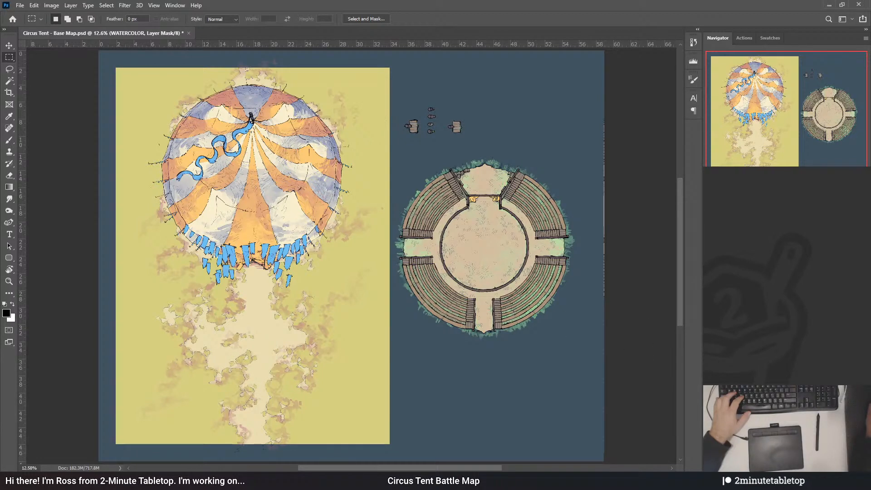
# - Fill the warm layer's mask with black across the whole canvas
pyautogui.hotkey('alt', '[')
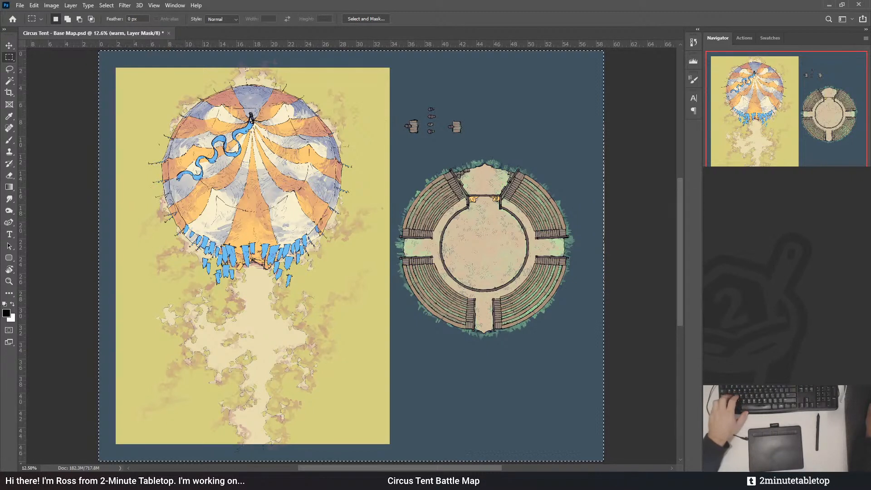
pyautogui.hotkey('ctrl', 'a')
pyautogui.press('x')
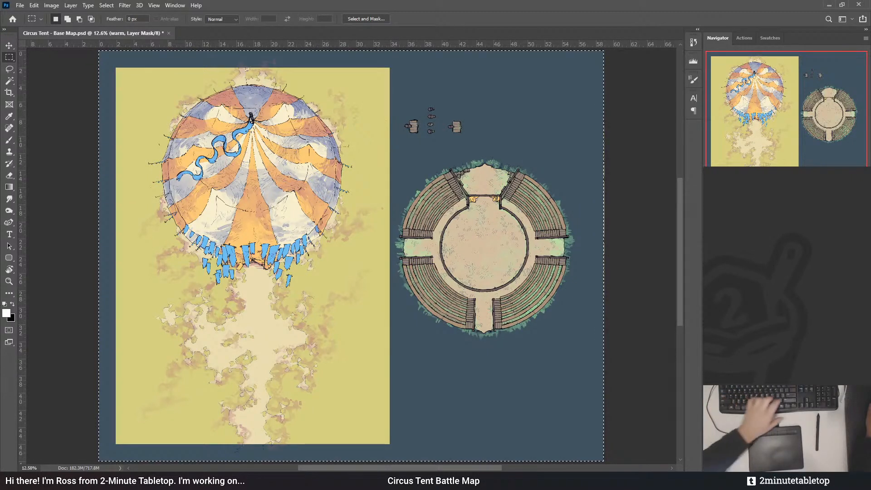
pyautogui.press('Delete')
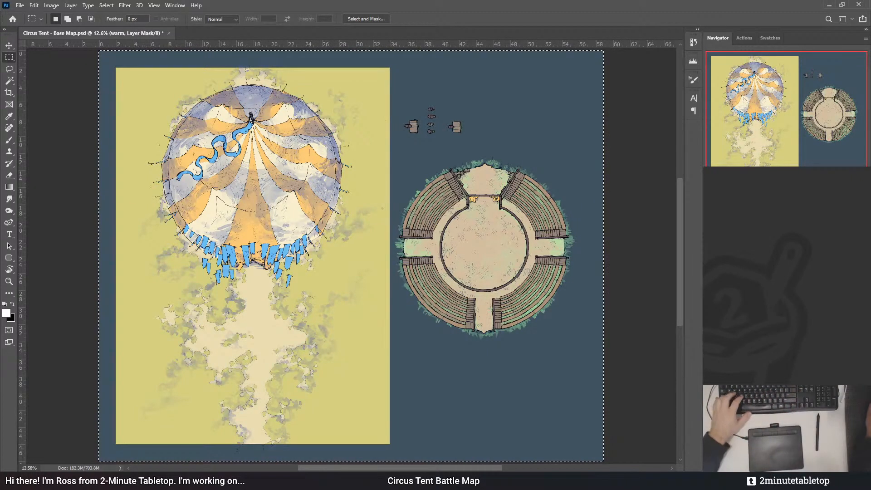
# - Deselect the canvas and rename the green Color Fill 2 layer as interior
pyautogui.hotkey('alt', '[')
pyautogui.moveTo(417, 161); pyautogui.dragTo(573, 186)
pyautogui.scroll(-2, 552, 256)
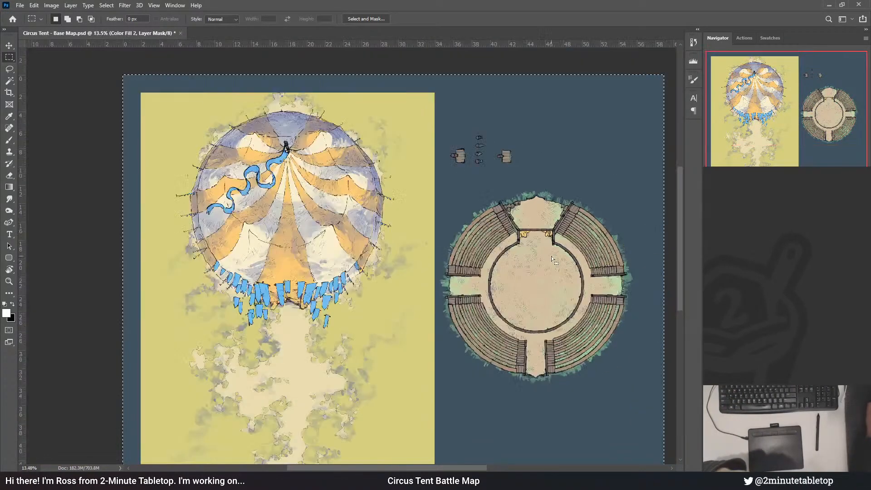
pyautogui.hotkey('ctrl', 'd')
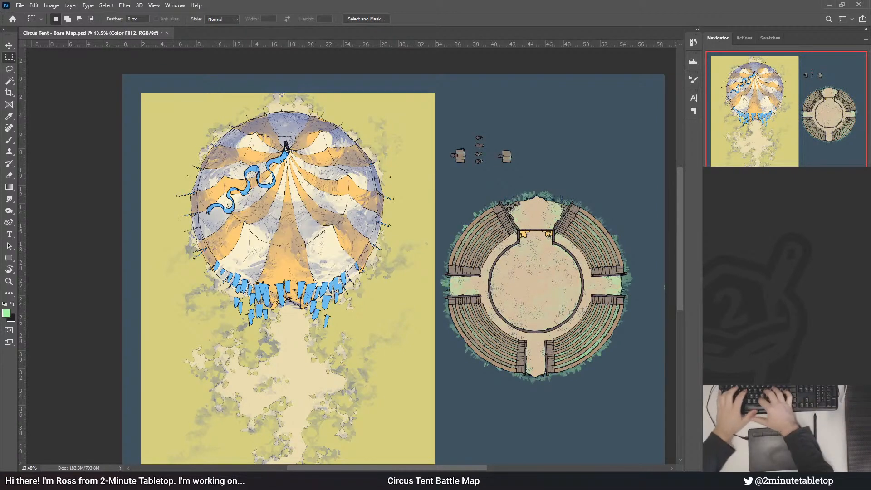
pyautogui.write('interior')
pyautogui.press('Return')
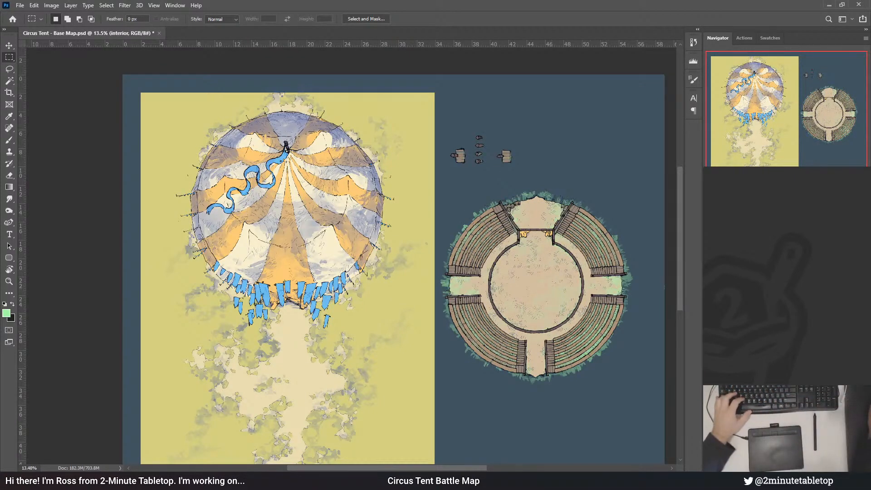
# - Load the dirt ground's outline as a selection, examine the shading around the big tent's entrance, and deselect
pyautogui.hotkey('ctrl', ',')
pyautogui.hotkey('ctrl', ',')
pyautogui.hotkey('ctrl', ',')
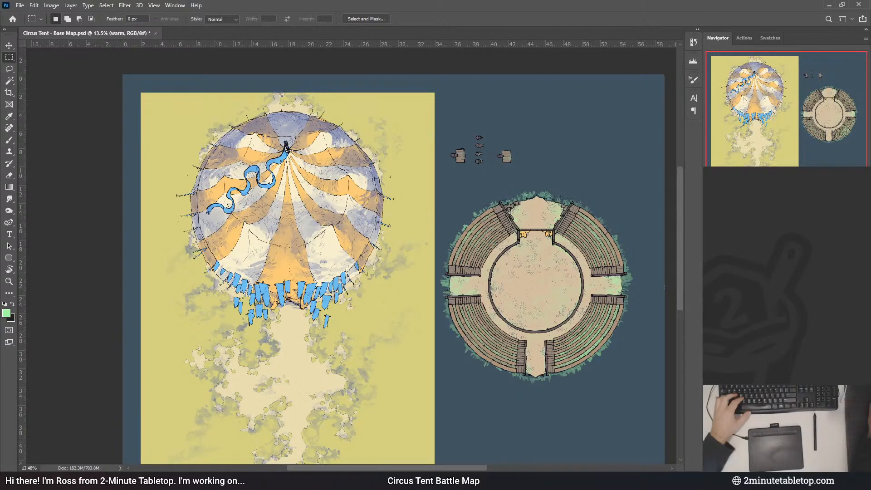
pyautogui.hotkey('alt', '[')
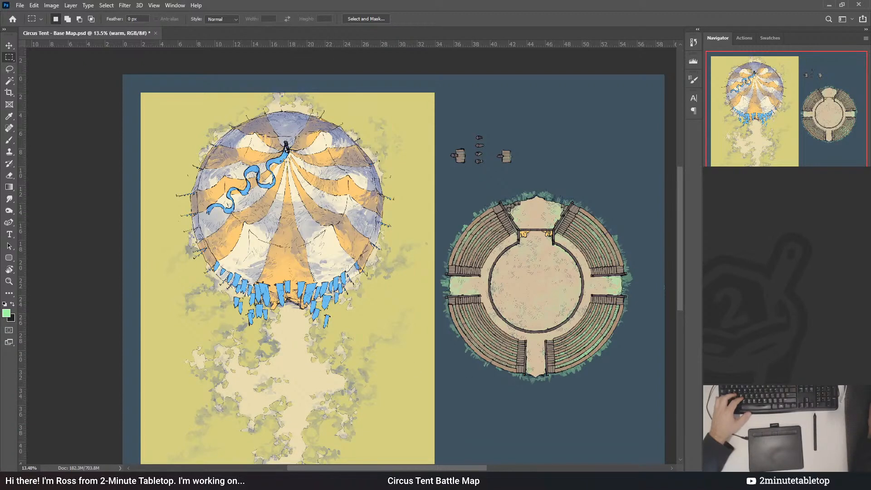
pyautogui.hotkey('ctrl', 'shift', 'd')
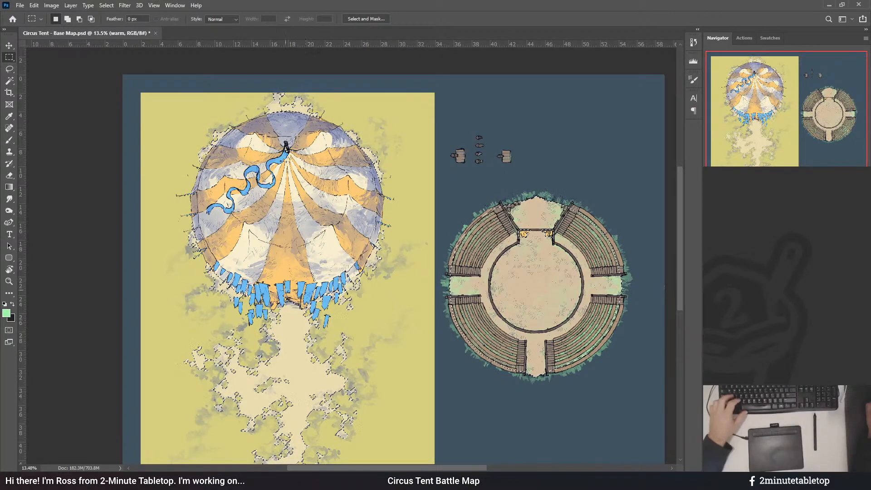
pyautogui.scroll(4, 249, 418)
pyautogui.scroll(5, 354, 354)
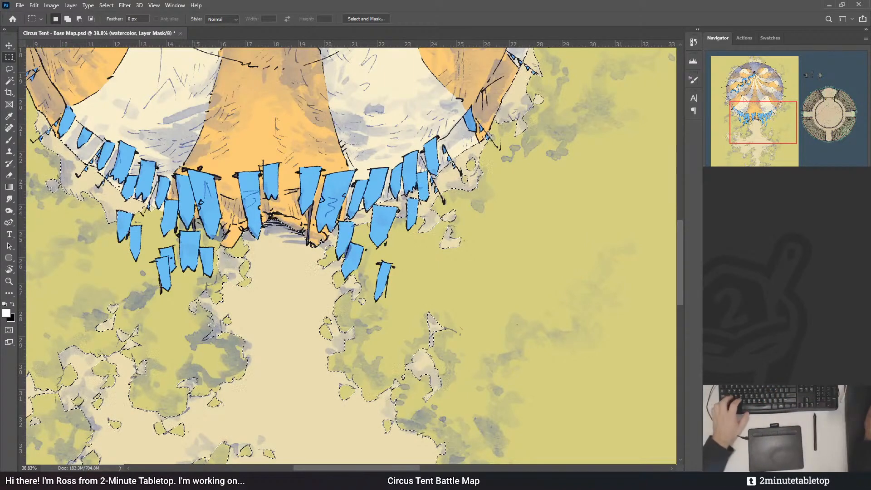
pyautogui.hotkey('ctrl', 'd')
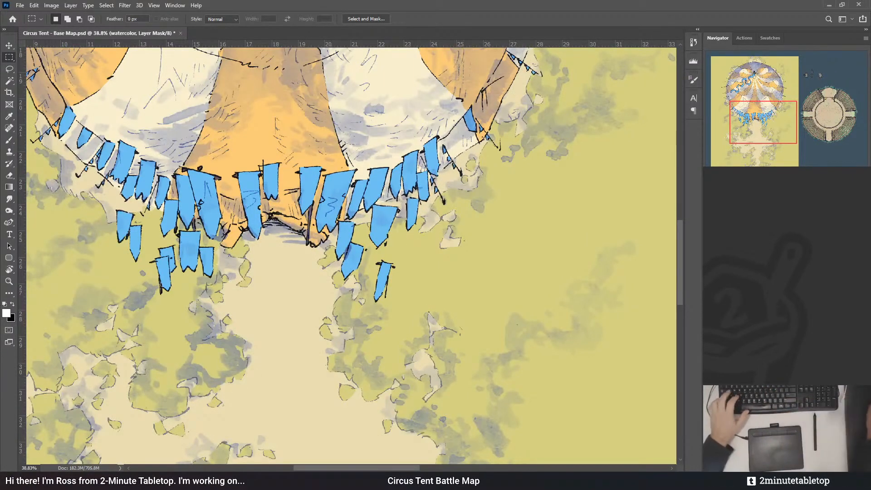
# - Recolour the watercolor fill layer's shading to a green tint and compare it with the previous grey-blue on the tent and grass
pyautogui.hotkey('ctrl', '2')
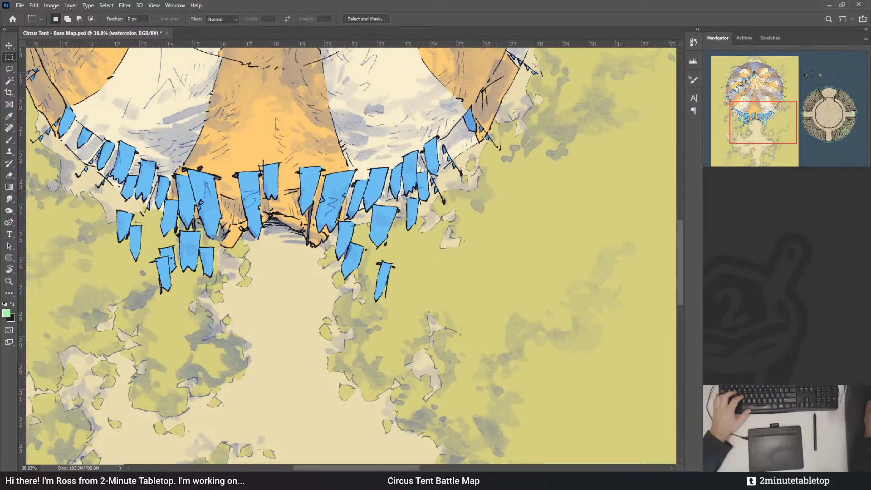
pyautogui.press('i')
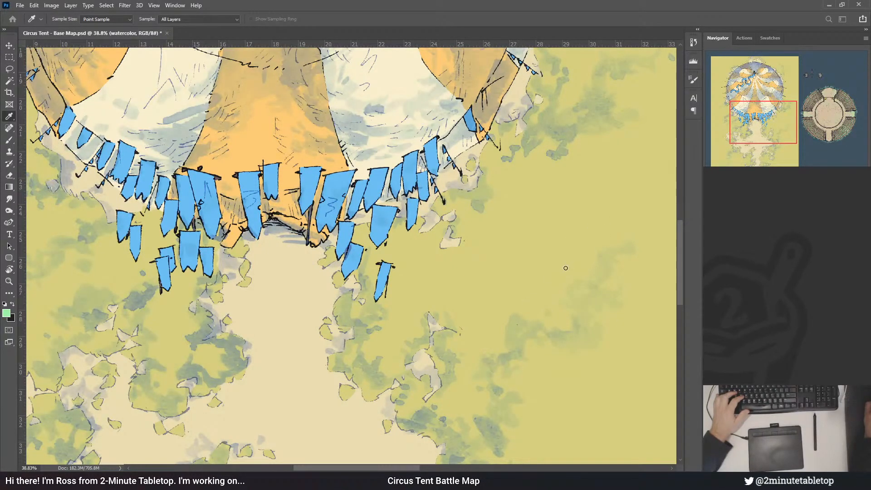
pyautogui.hotkey('alt', 'BackSpace')
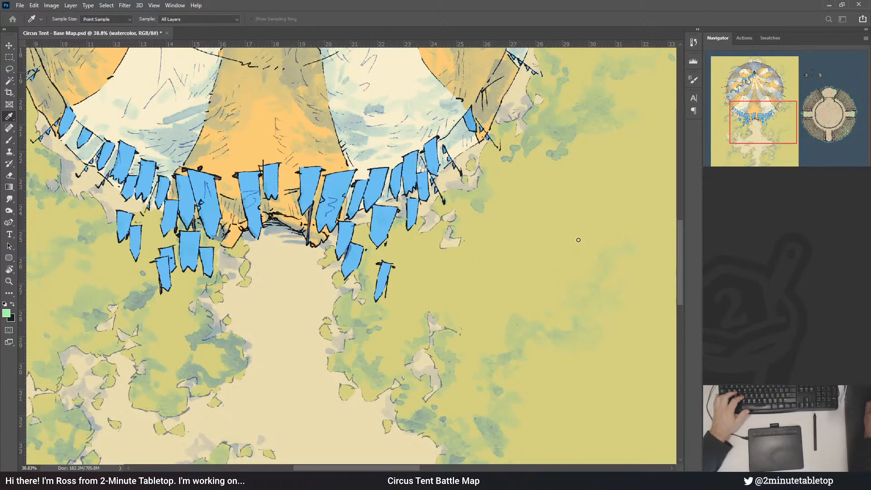
pyautogui.press('m')
pyautogui.hotkey('ctrl', 'z')
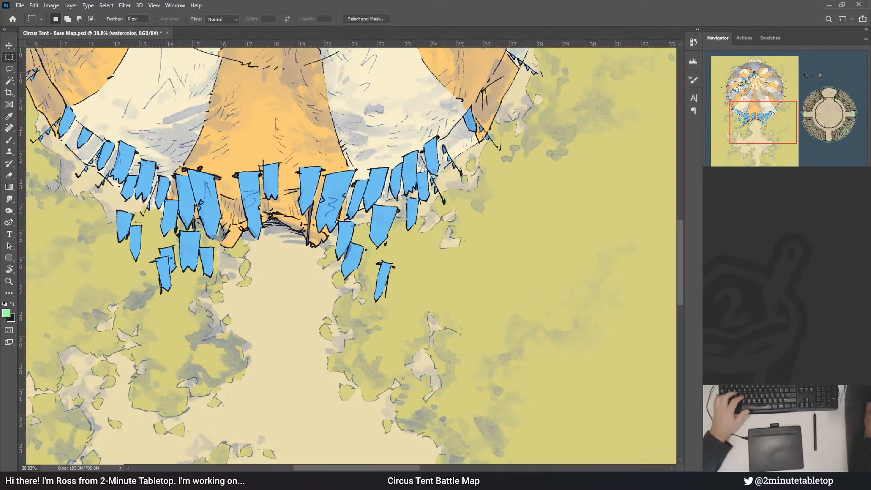
pyautogui.hotkey('ctrl', 'shift', 'z')
# - Rename the green-tinted watercolor layer as grass
pyautogui.scroll(-4, 528, 172)
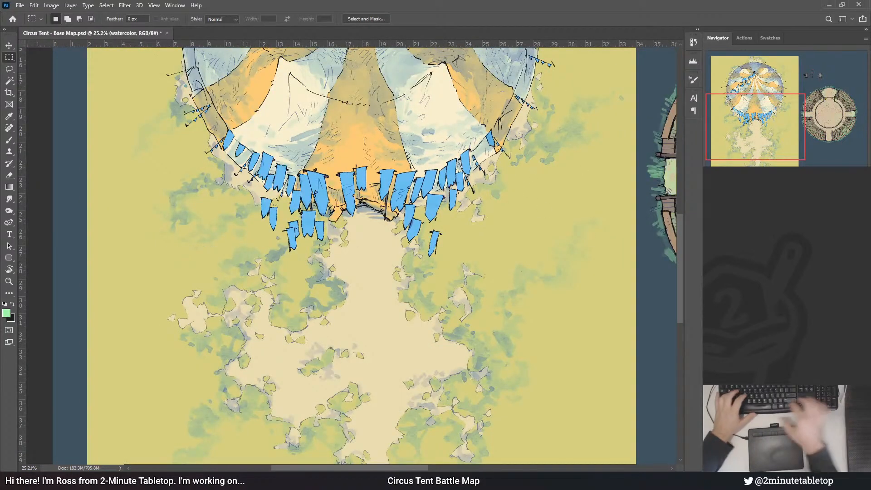
pyautogui.write('grass')
pyautogui.press('Return')
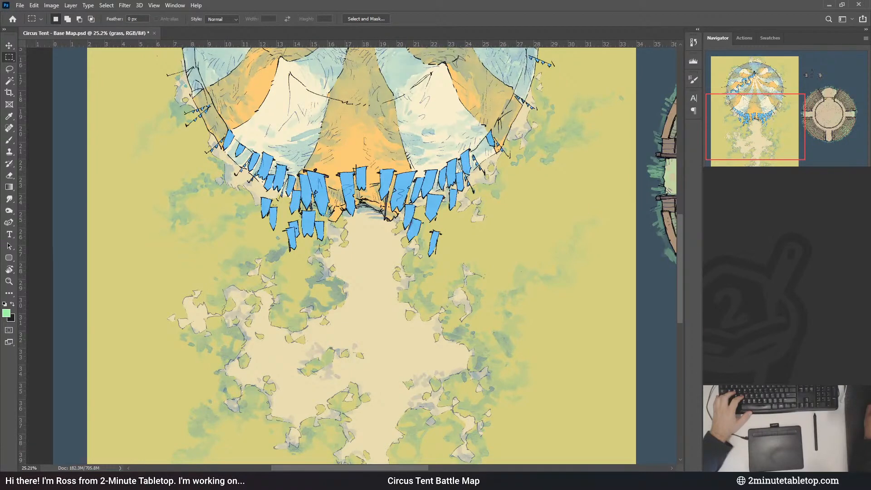
# - Recolour the other watercolor layer's shading to a soft purple for the dirt path
pyautogui.scroll(3, 462, 380)
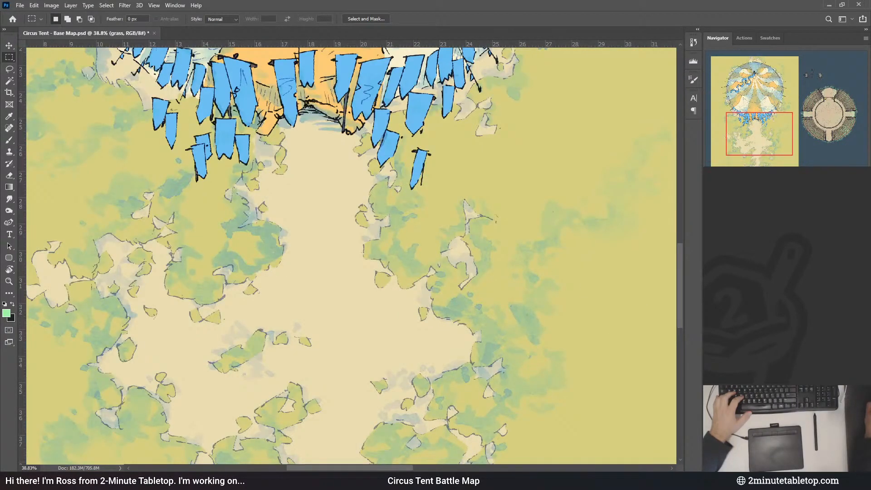
pyautogui.scroll(-2, 439, 105)
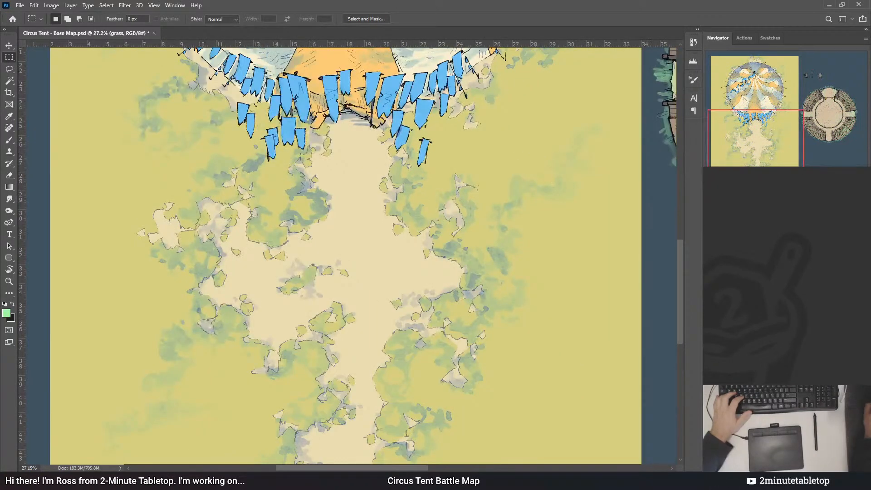
pyautogui.press('b')
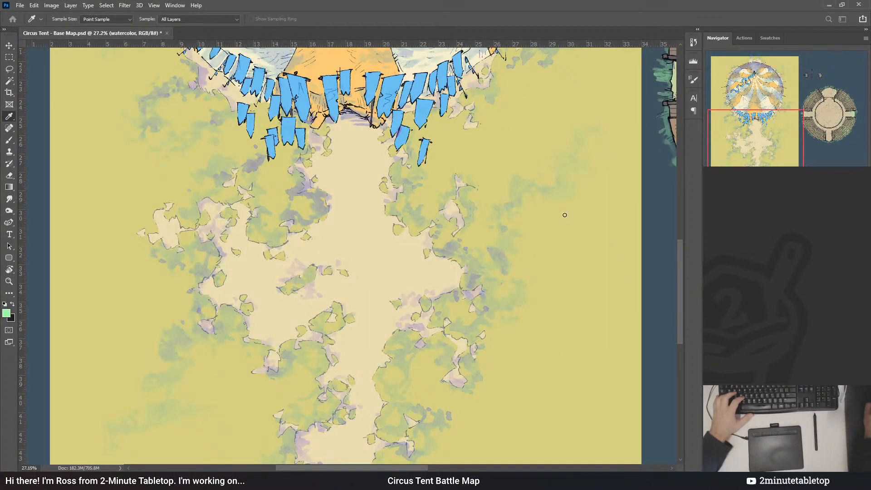
pyautogui.press('m')
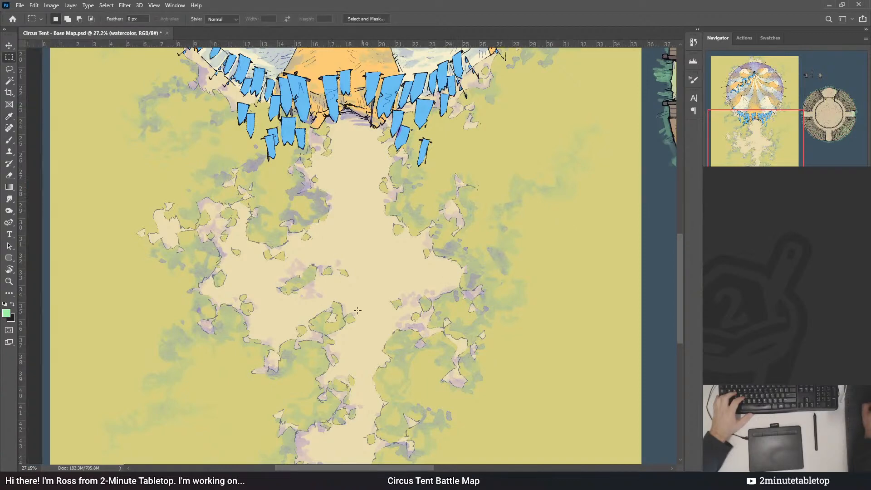
# - Examine the purple shading across the big tent and dirt path, toggling the recolour off and on to compare
pyautogui.hotkey('ctrl', '-')
pyautogui.scroll(1, 402, 268)
pyautogui.scroll(-2, 405, 268)
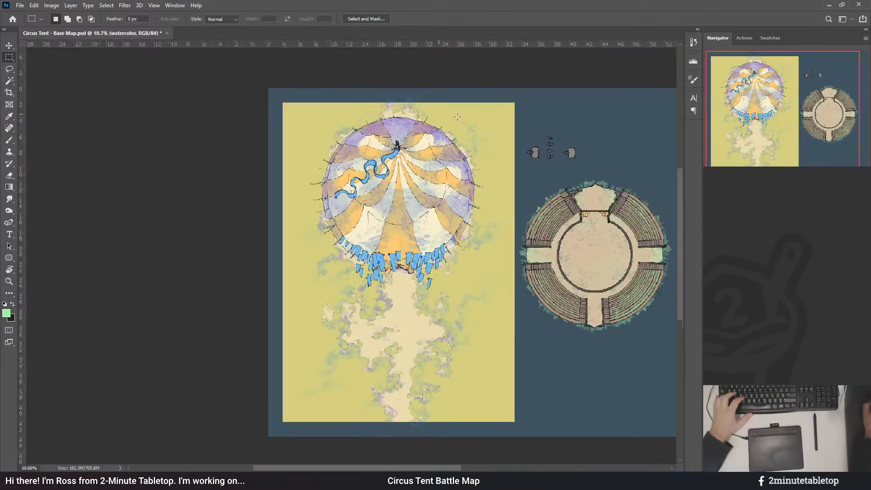
pyautogui.scroll(4, 411, 273)
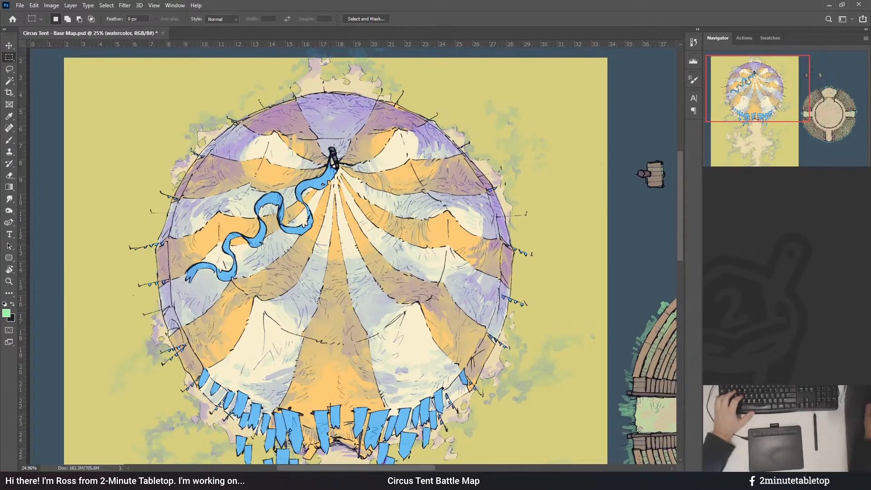
pyautogui.hotkey('ctrl', 'z')
pyautogui.hotkey('ctrl', 'shift', 'z')
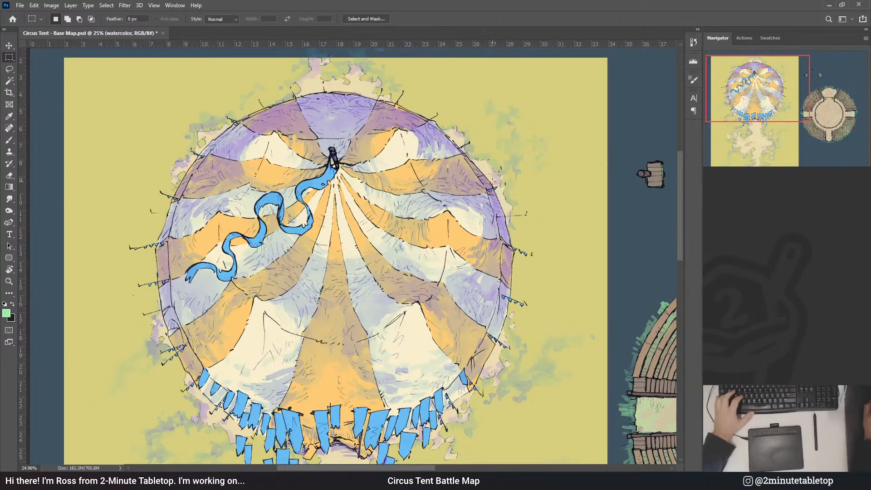
pyautogui.scroll(-3, 442, 119)
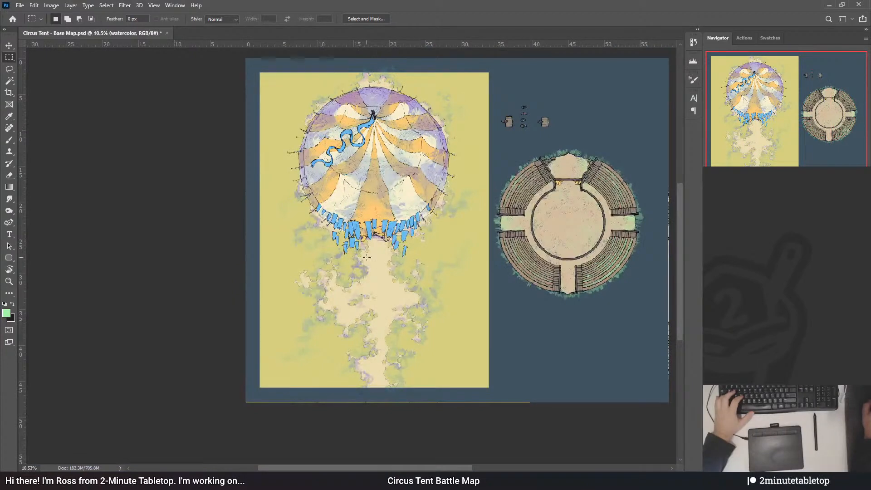
pyautogui.hotkey('ctrl', 'z')
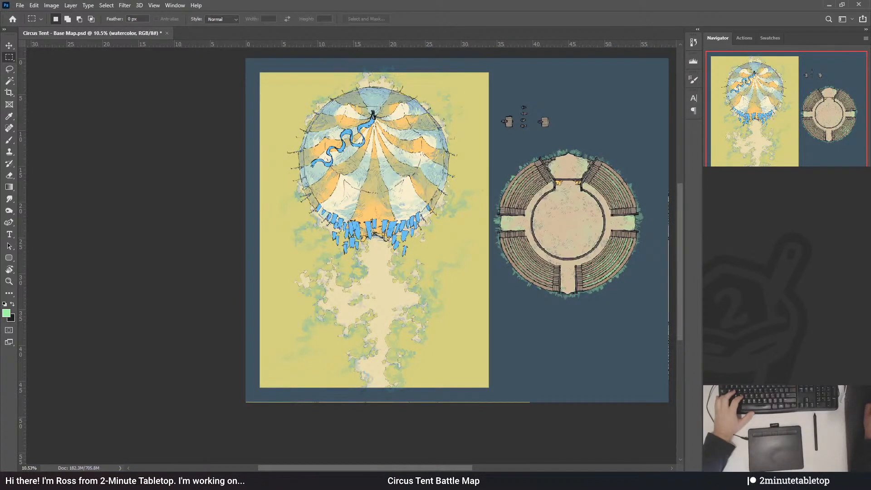
pyautogui.hotkey('ctrl', 'shift', 'z')
pyautogui.scroll(3, 364, 272)
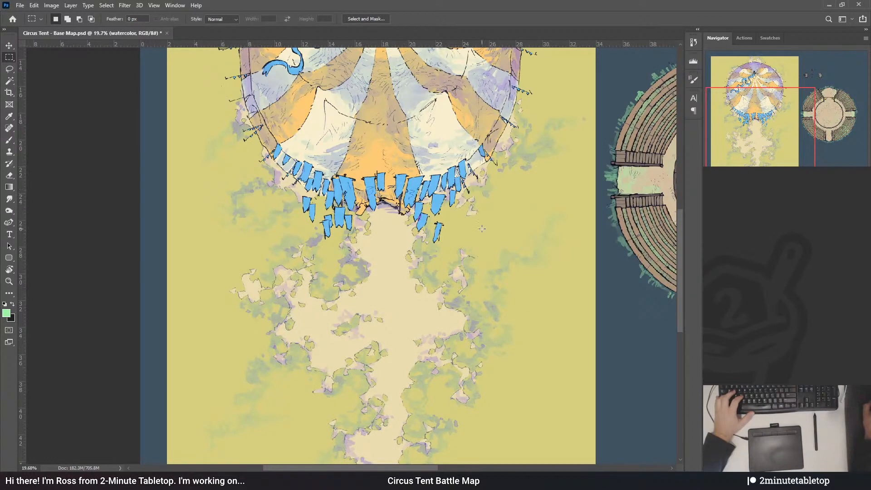
pyautogui.scroll(-2, 424, 350)
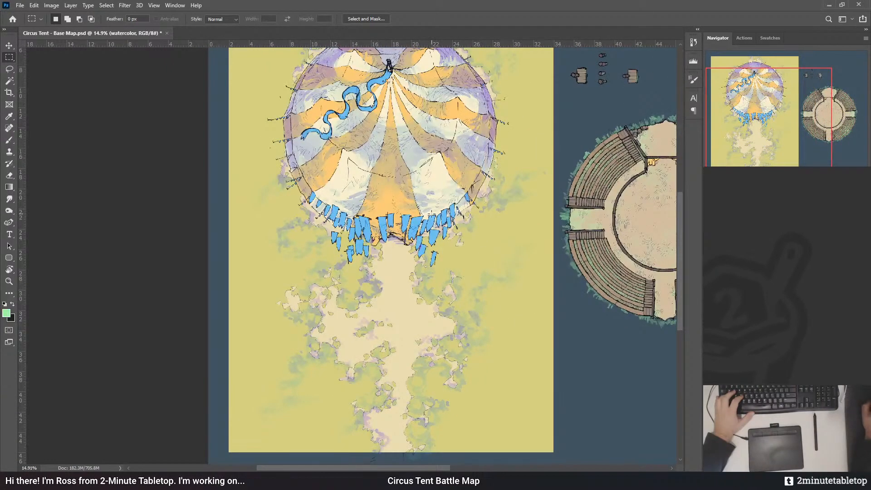
# - Rename the purple-tinted watercolor layer as dirt
pyautogui.scroll(-2, 323, 300)
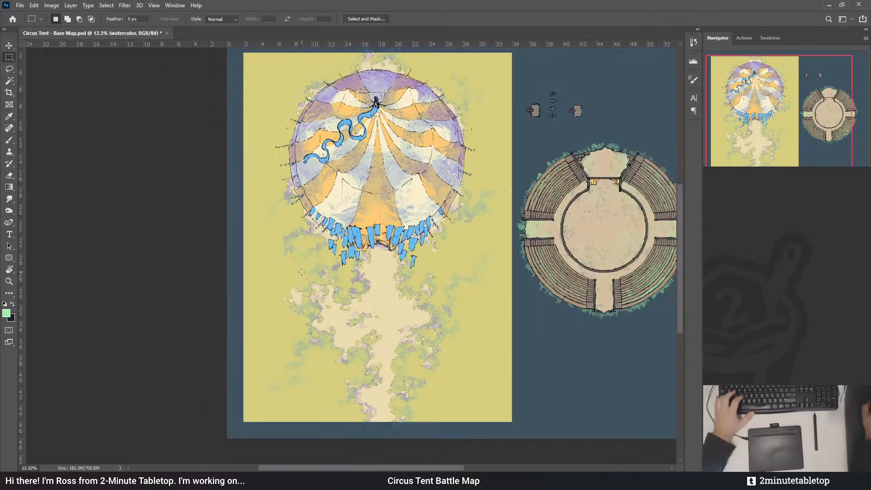
pyautogui.scroll(3, 441, 224)
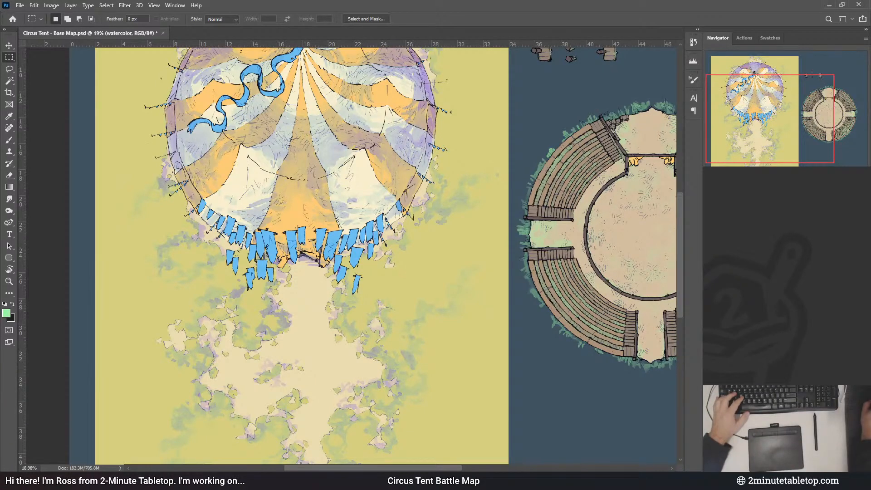
pyautogui.write('dirt')
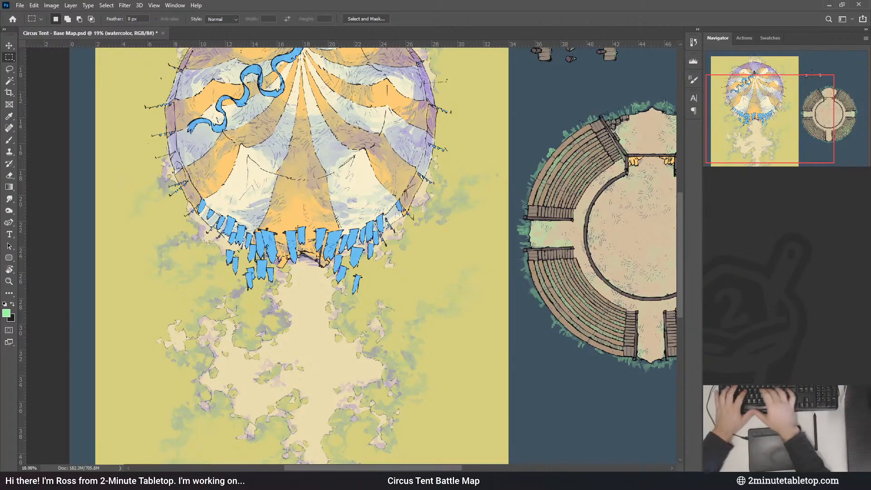
# - Rename the watercolor layer as dirt and hide its tint from the map
pyautogui.press('Return')
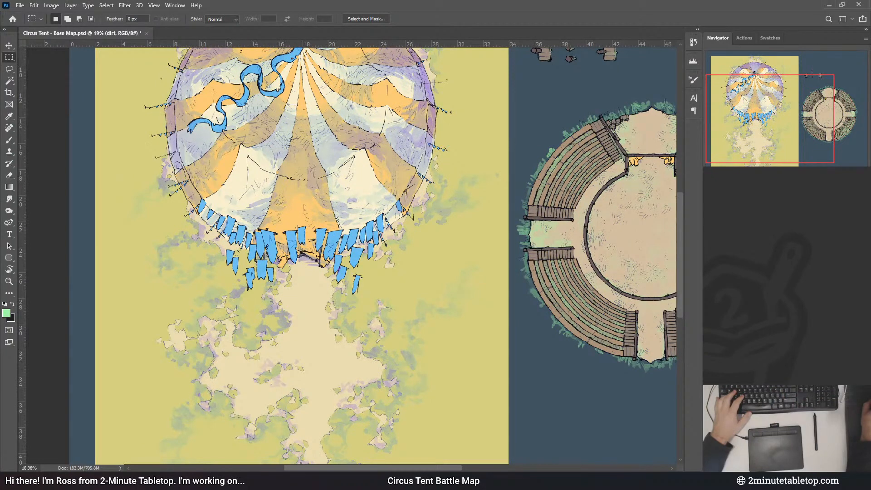
pyautogui.hotkey('ctrl', ',')
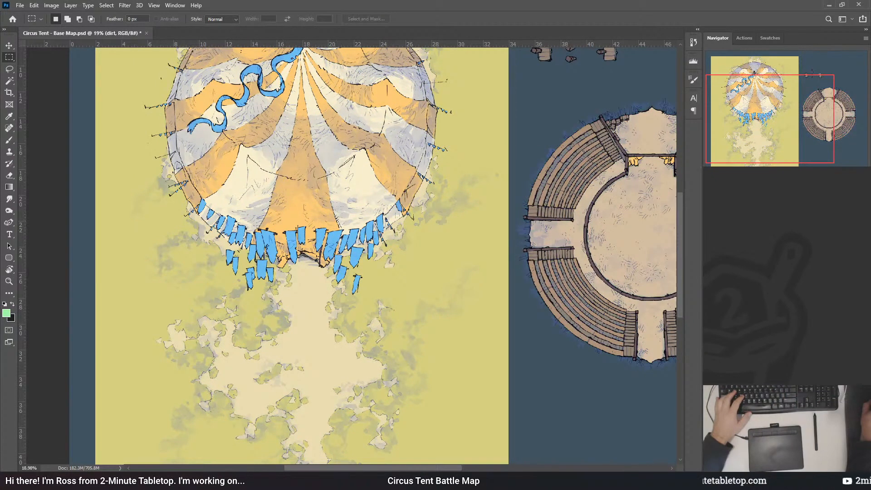
pyautogui.scroll(-4, 328, 330)
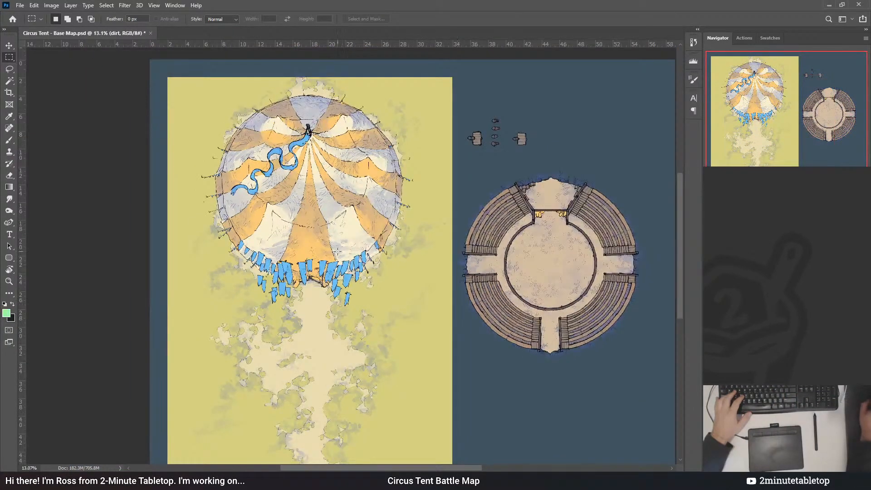
pyautogui.scroll(-1, 338, 252)
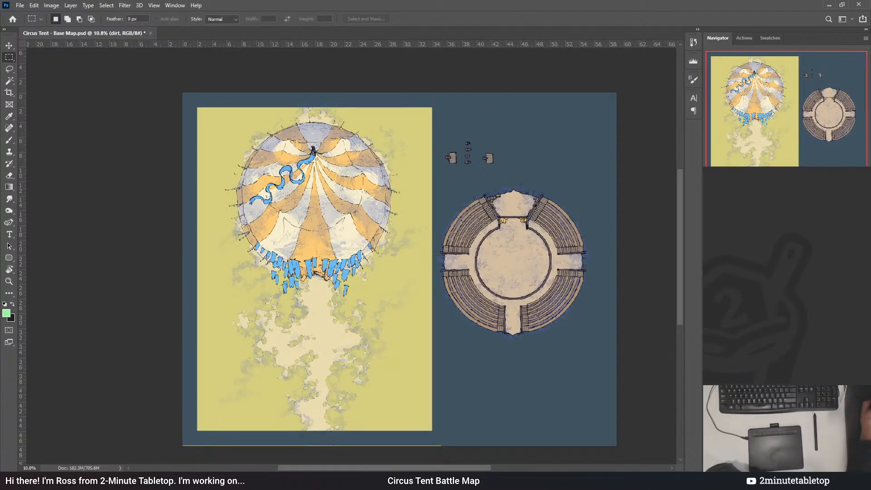
# - Switch to the warm layer, fill its mask with white inside the tent's selected orange stripes, and deselect
pyautogui.hotkey('alt', '[')
pyautogui.hotkey('alt', '[')
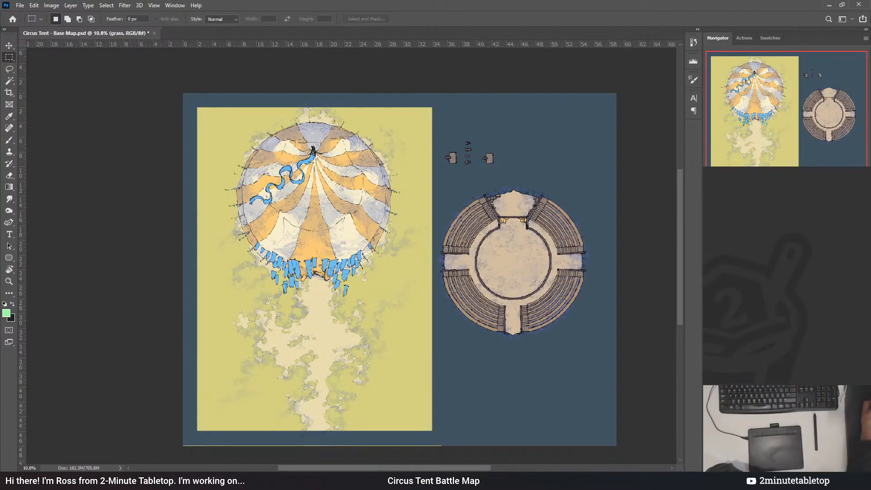
pyautogui.scroll(2, 517, 336)
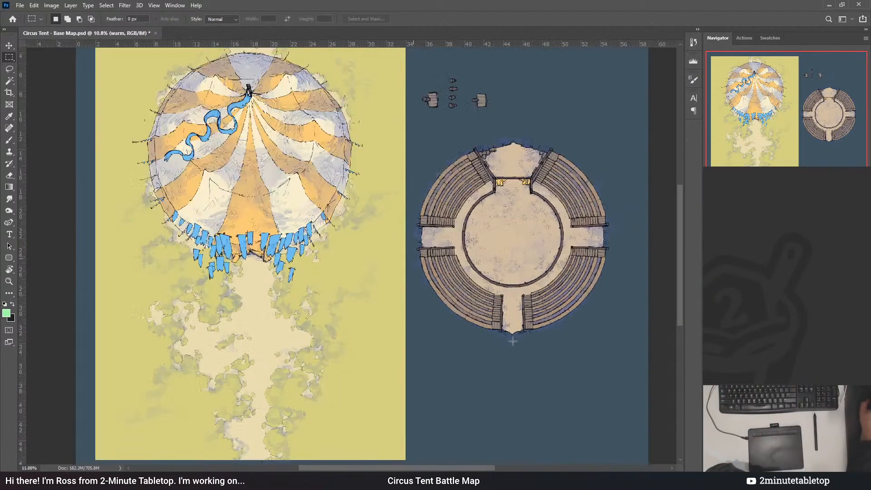
pyautogui.scroll(1, 502, 365)
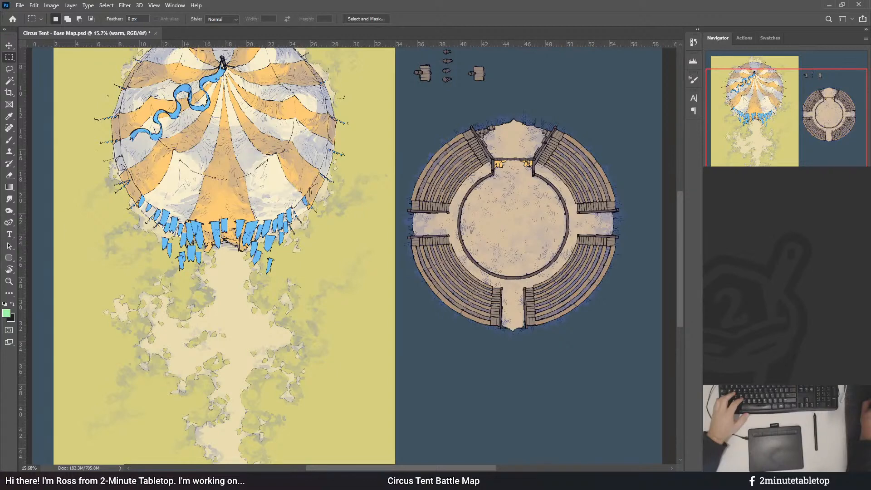
pyautogui.hotkey('ctrl', '\\')
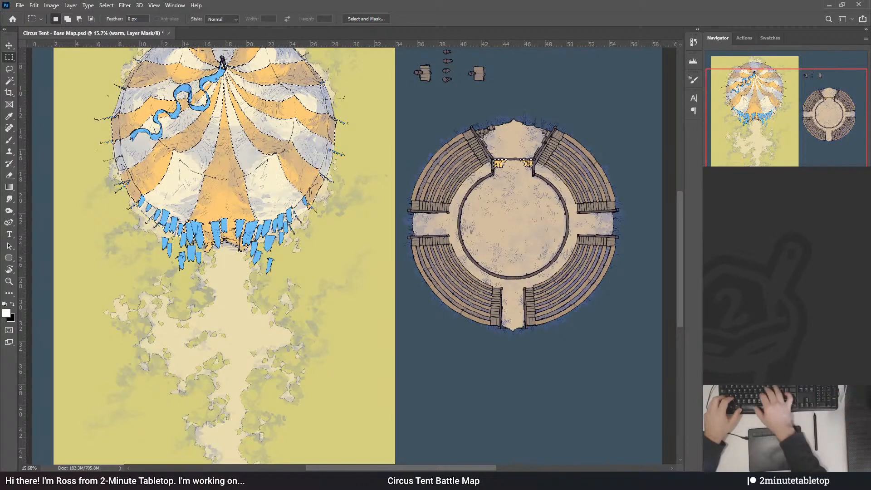
pyautogui.hotkey('alt', 'BackSpace')
pyautogui.hotkey('ctrl', 'd')
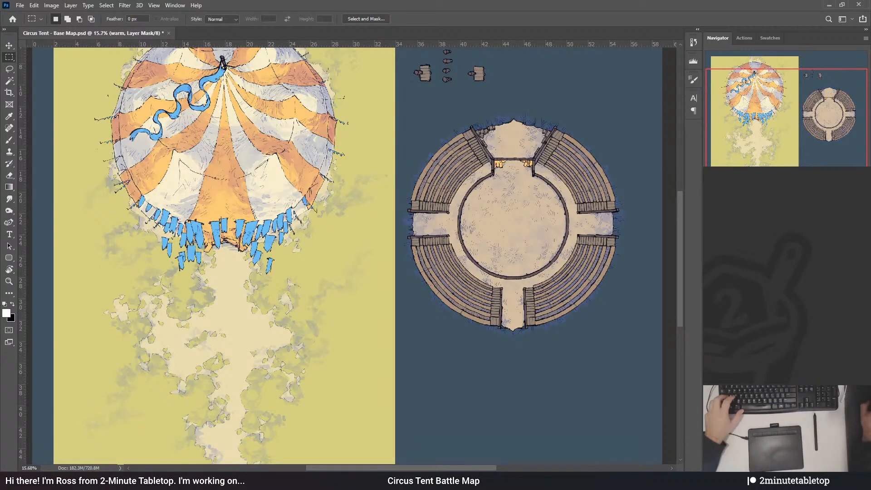
# - Hide the warm layer's tint and make the grass layer visible and active
pyautogui.hotkey('ctrl', ',')
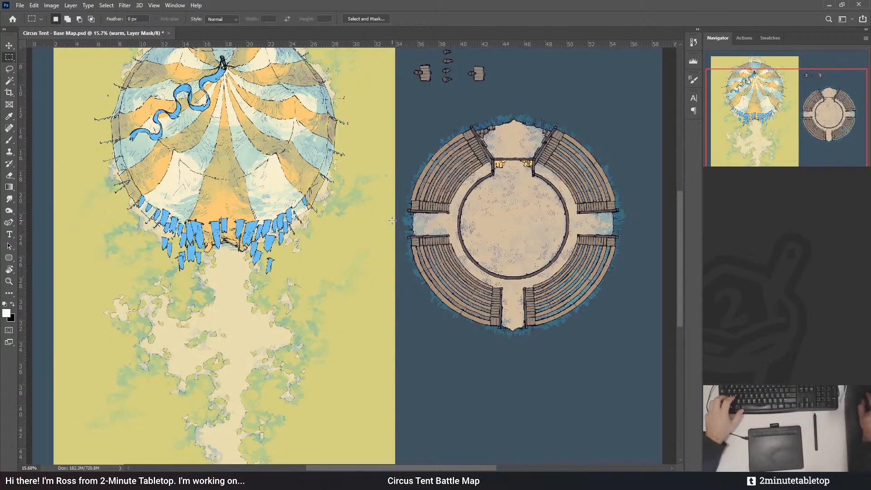
pyautogui.hotkey('ctrl', ',')
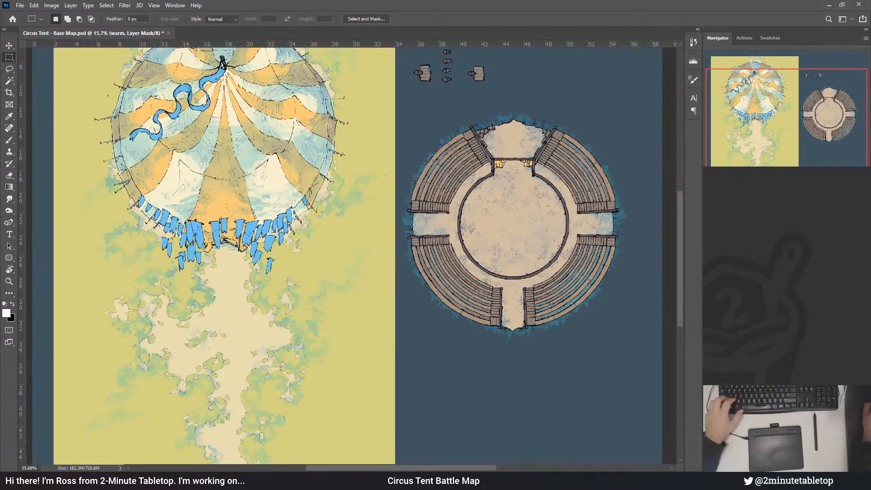
pyautogui.hotkey('alt', '[')
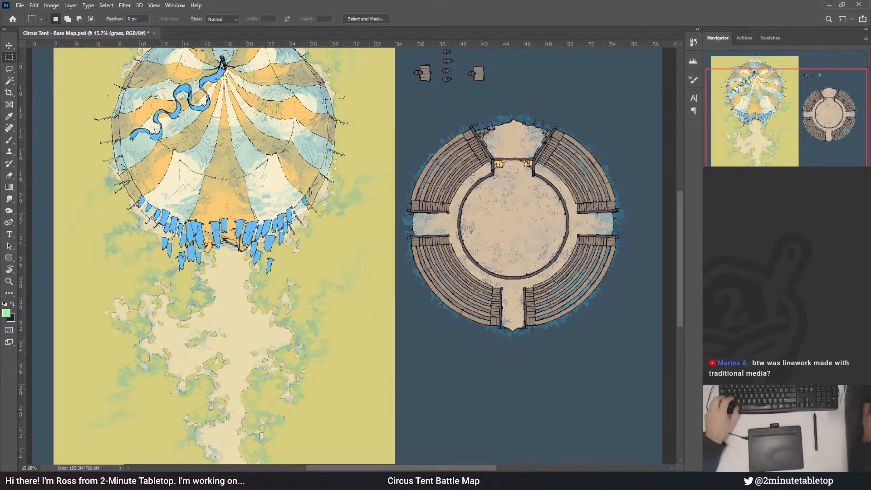
pyautogui.hotkey('ctrl', 'z')
pyautogui.hotkey('ctrl', 'z')
pyautogui.hotkey('ctrl', 'z')
pyautogui.hotkey('ctrl', 'z')
pyautogui.hotkey('ctrl', 'z')
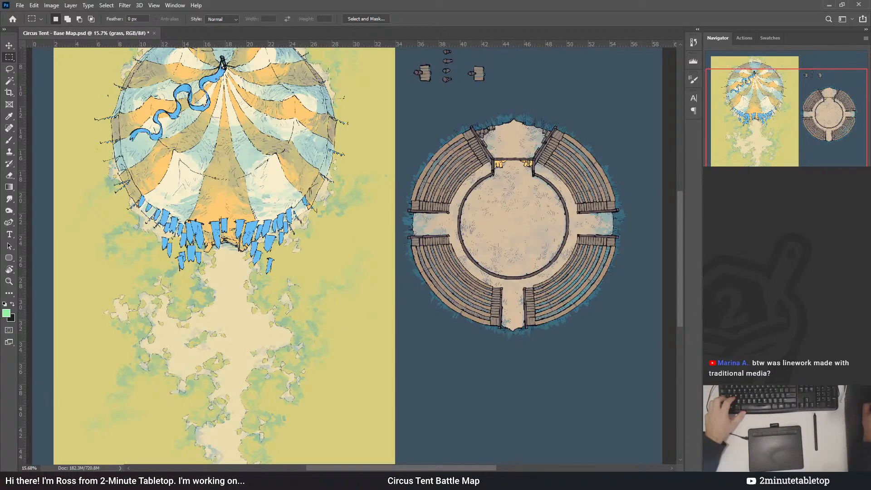
pyautogui.scroll(-2, 568, 296)
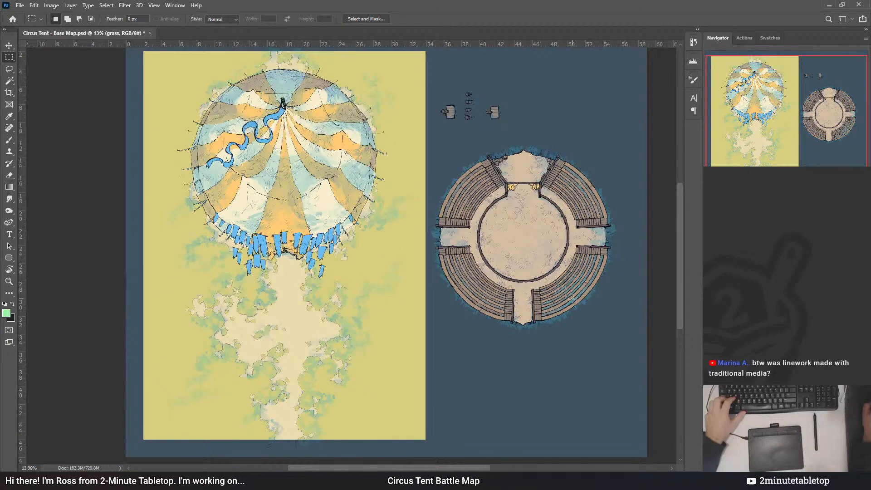
pyautogui.scroll(2, 285, 150)
pyautogui.scroll(1, 440, 150)
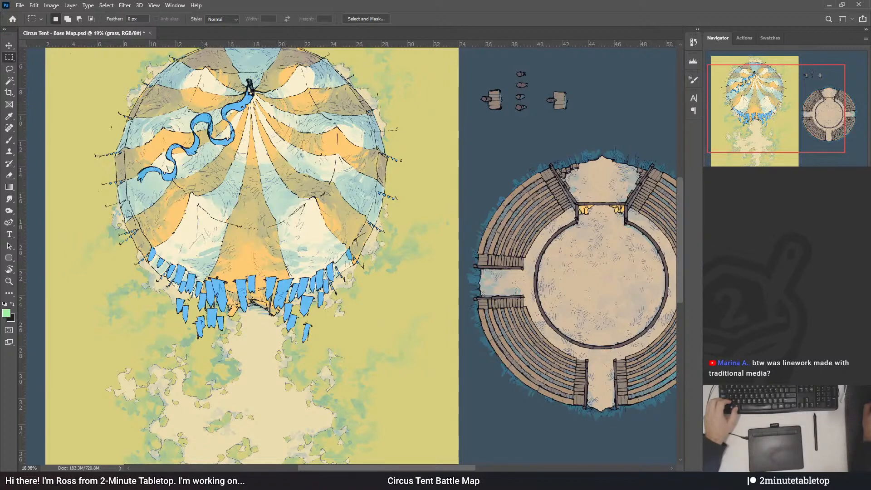
# - On the grass layer's mask, invert the loaded selection and fill the tent, dirt path and arena areas with black
pyautogui.scroll(-4, 236, 264)
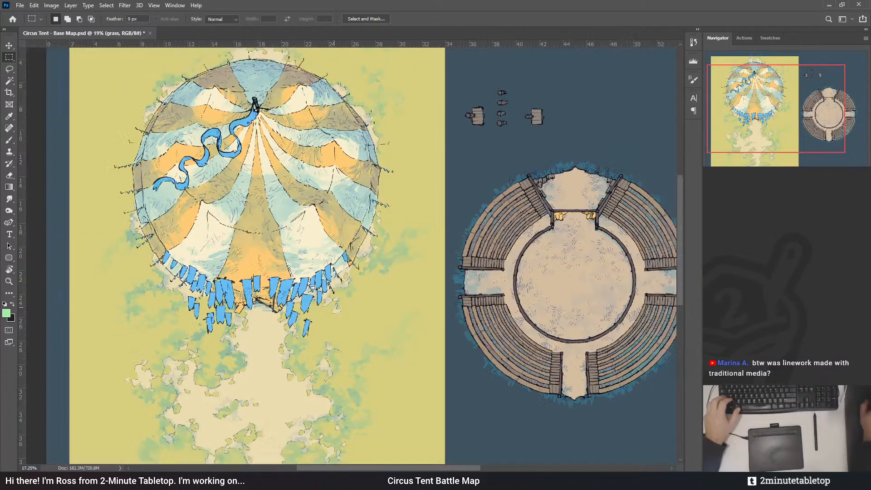
pyautogui.scroll(2, 236, 264)
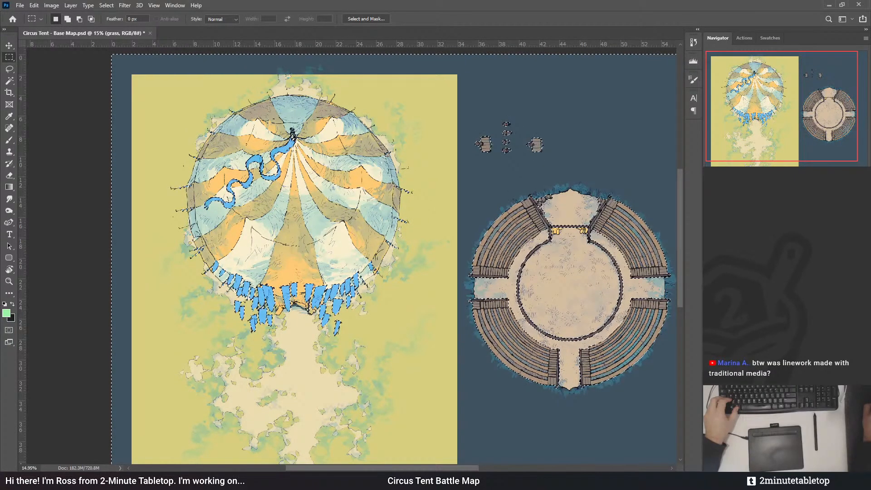
pyautogui.scroll(-3, 447, 254)
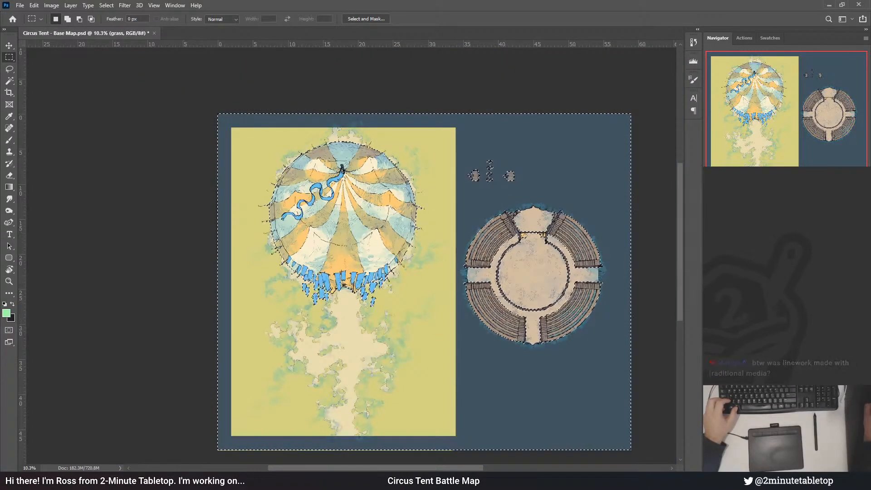
pyautogui.scroll(4, 340, 415)
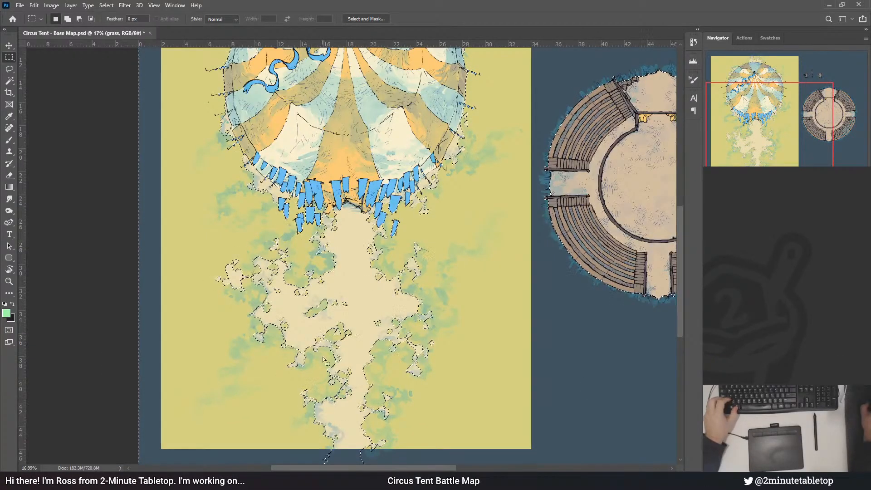
pyautogui.scroll(-3, 284, 361)
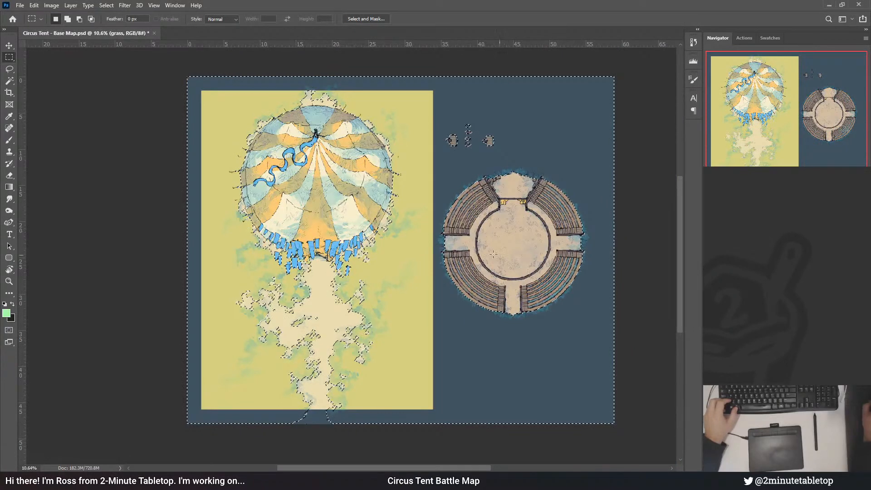
pyautogui.hotkey('ctrl', '\\')
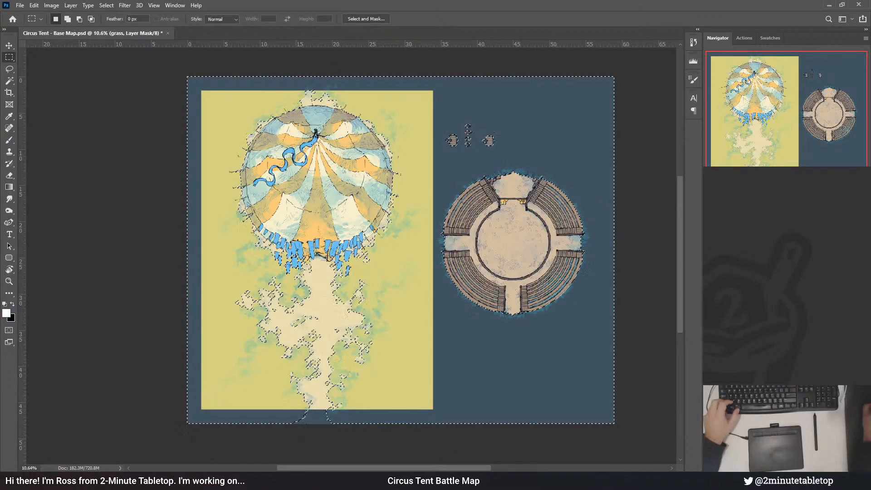
pyautogui.hotkey('ctrl', 'shift', 'i')
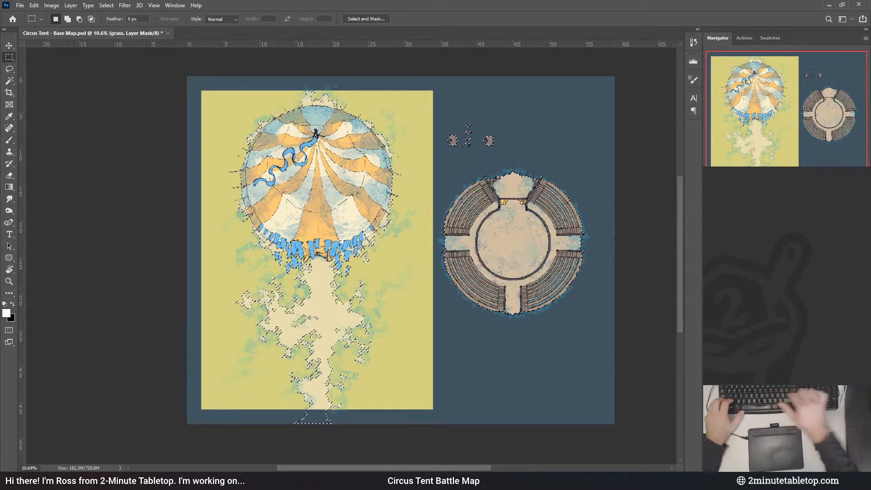
pyautogui.scroll(6, 278, 84)
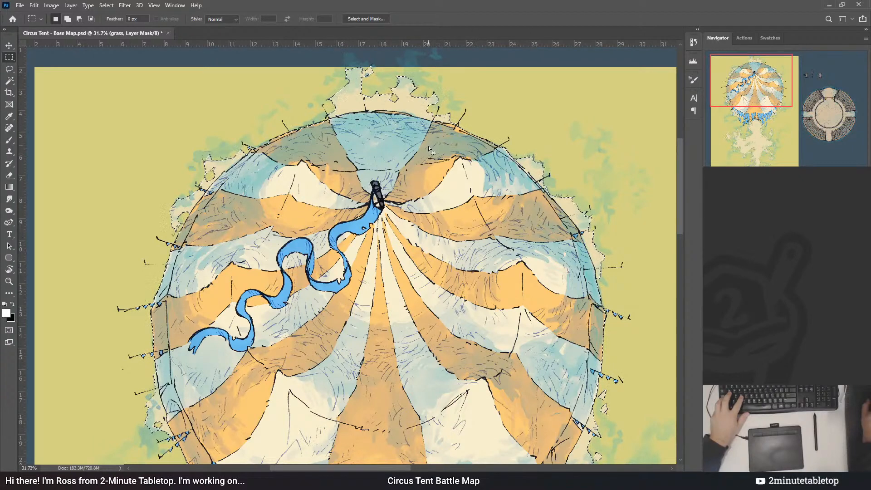
pyautogui.scroll(-6, 476, 183)
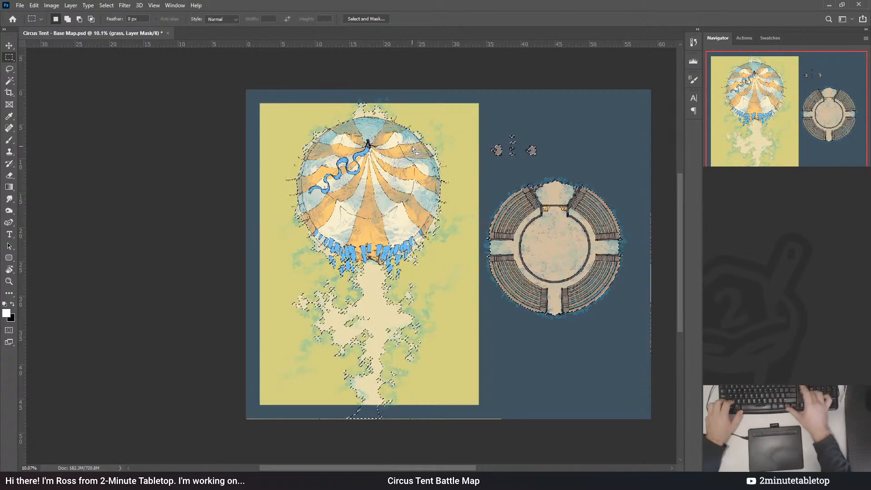
pyautogui.hotkey('ctrl', 'BackSpace')
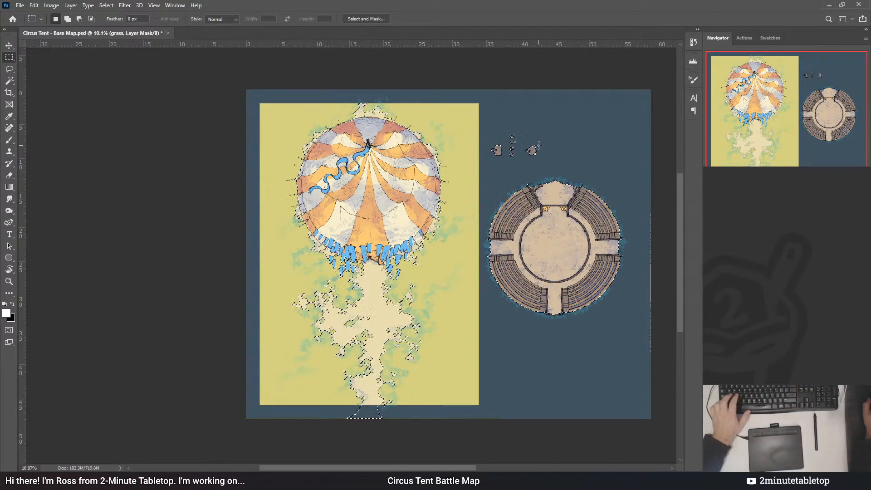
# - Mask out the grass tint around the arena with a rectangular selection enclosing it, and deselect
pyautogui.scroll(3, 581, 208)
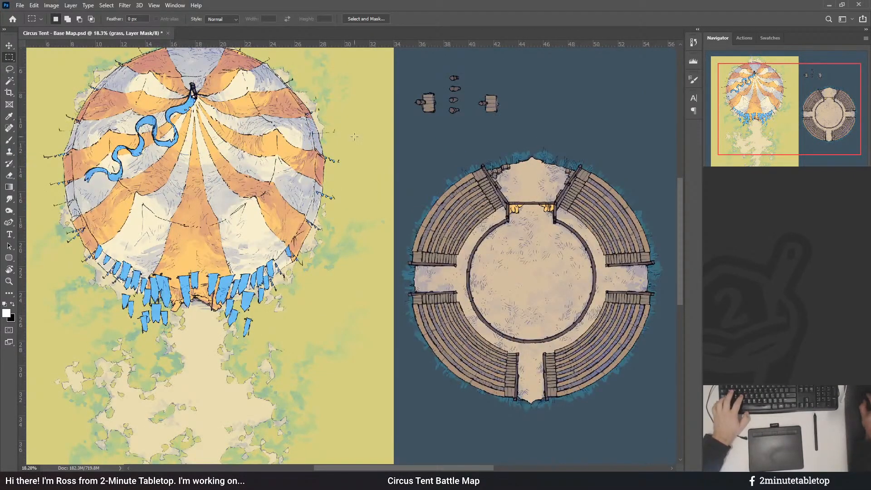
pyautogui.moveTo(427, 170); pyautogui.dragTo(672, 436)
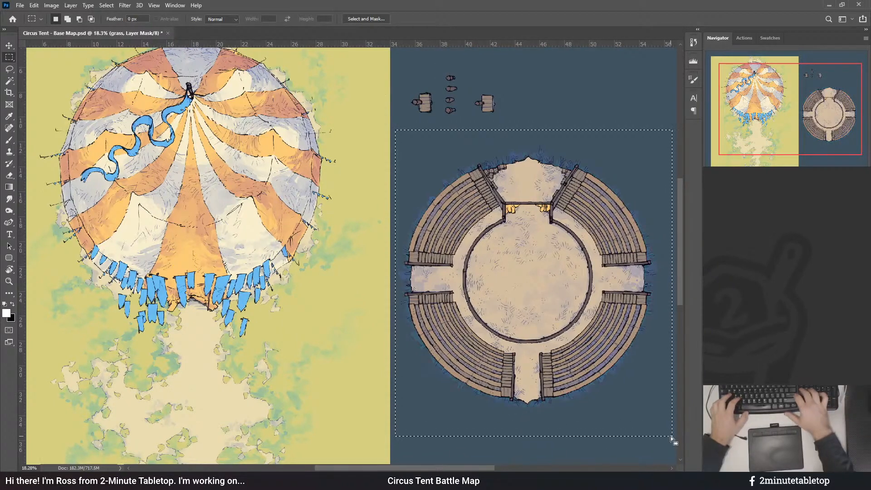
pyautogui.hotkey('ctrl', 'd')
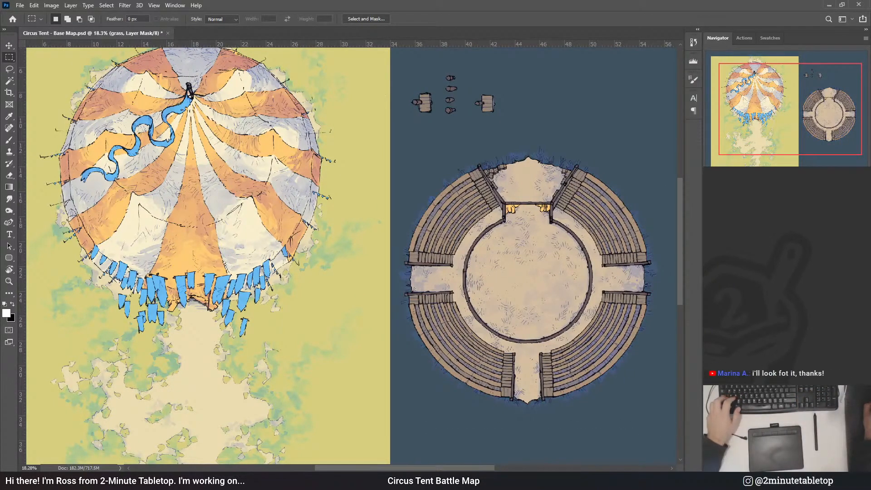
# - Load the dirt ground selection on the dirt layer's mask and mask out the purple tint inside it
pyautogui.scroll(-4, 529, 290)
pyautogui.scroll(2, 313, 291)
pyautogui.moveTo(313, 290); pyautogui.dragTo(313, 227)
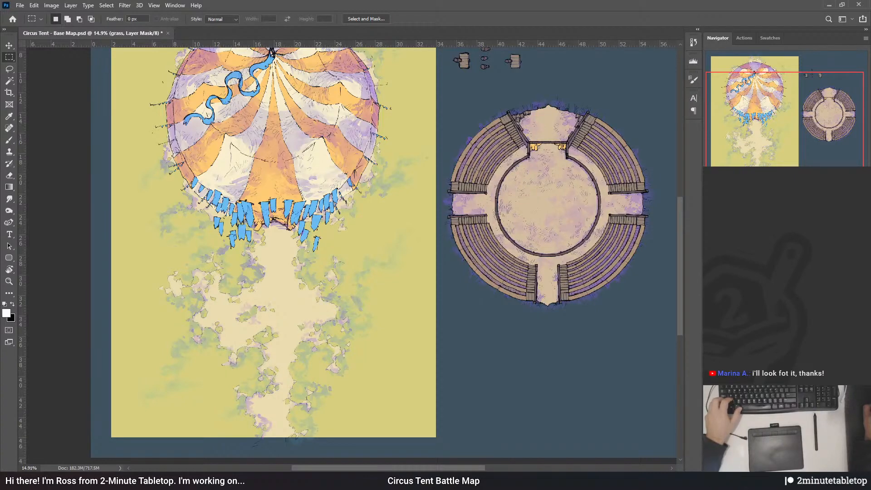
pyautogui.hotkey('ctrl', 'shift', 'd')
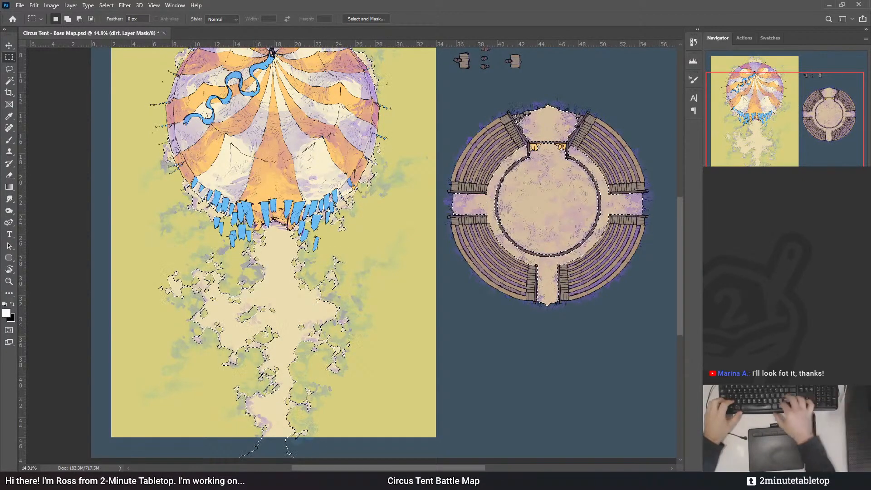
pyautogui.hotkey('alt', '[')
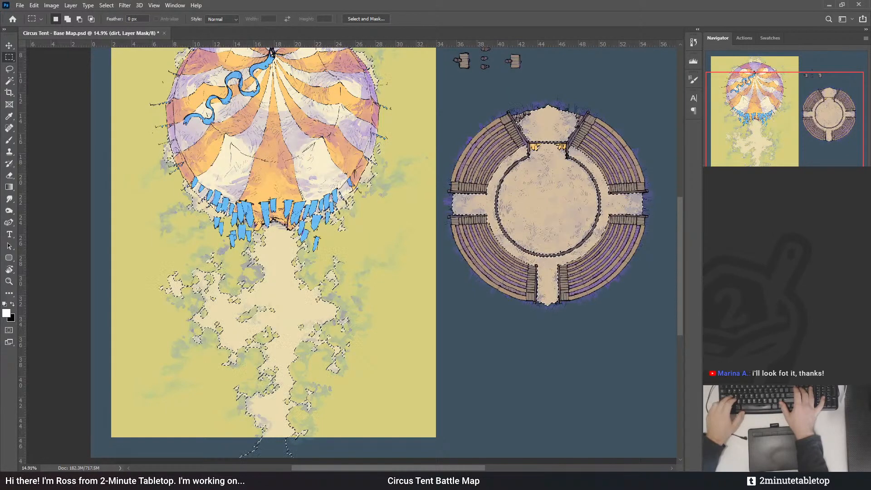
# - Select the entire canvas on the dirt layer's mask and inspect the tint around the tent entrance and path
pyautogui.hotkey('ctrl', 'a')
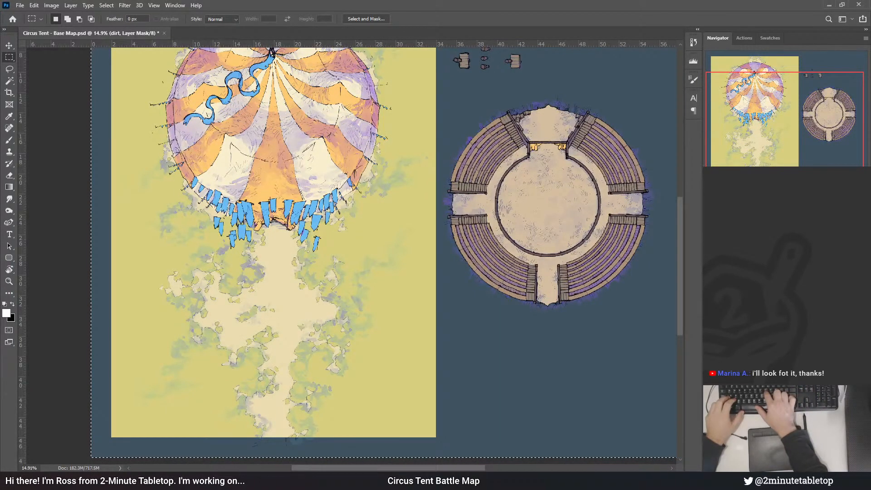
pyautogui.scroll(5, 161, 222)
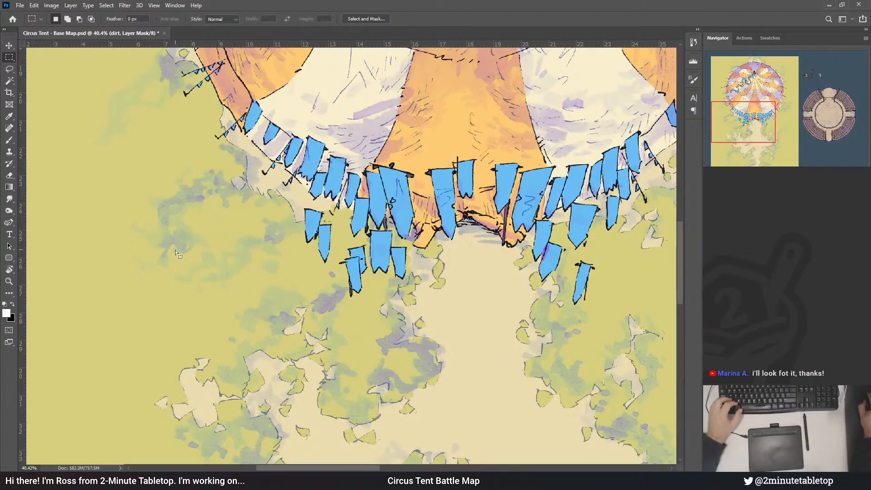
pyautogui.scroll(-2, 534, 366)
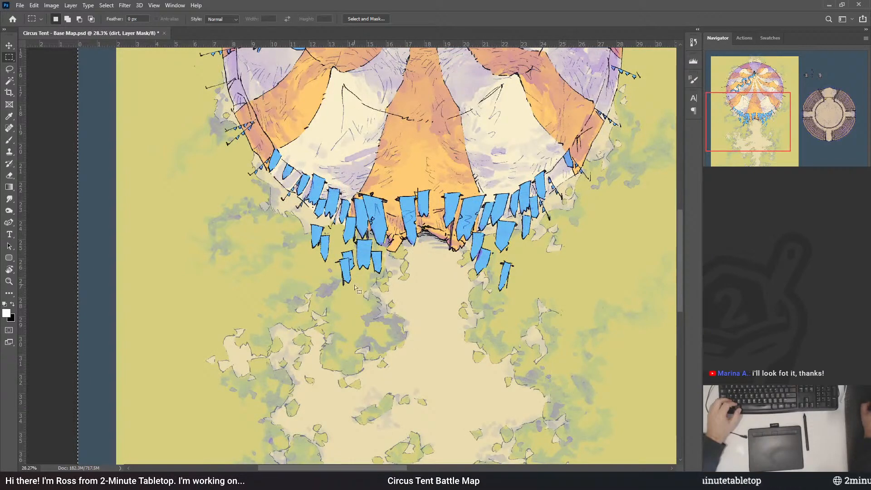
pyautogui.scroll(-3, 349, 272)
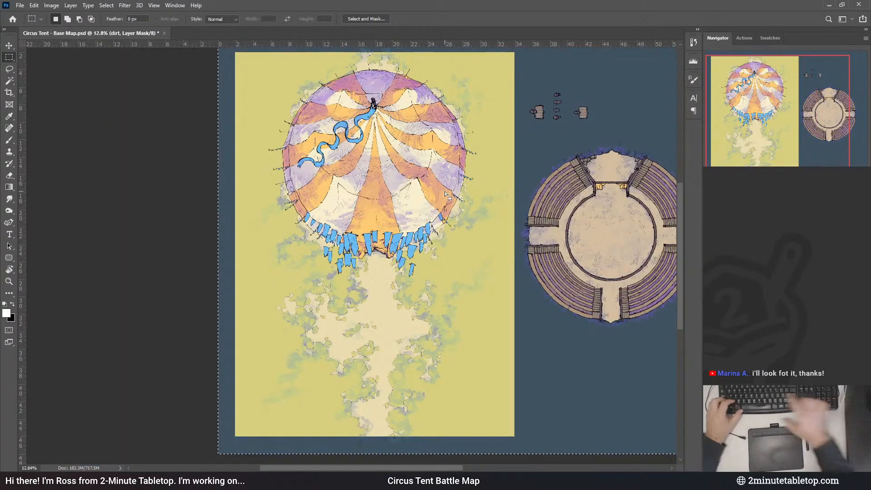
# - Fill the entire dirt layer mask with black to hide its purple tint across the canvas
pyautogui.hotkey('ctrl', 'i')
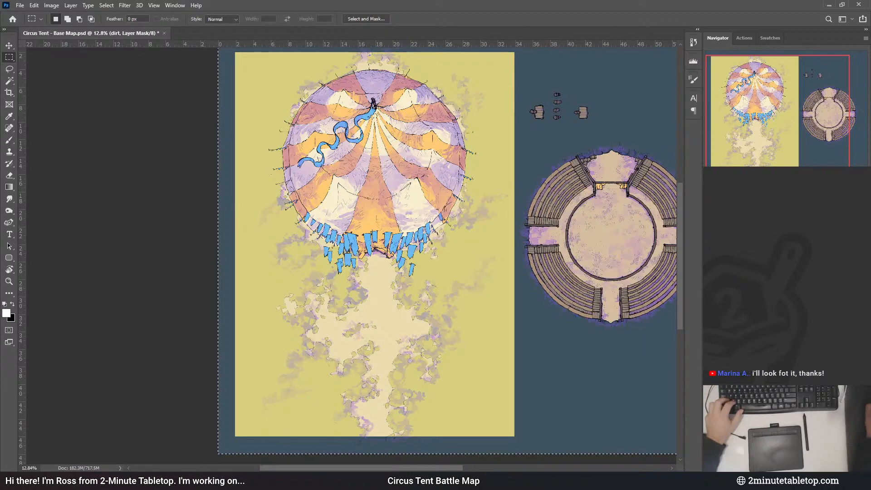
pyautogui.hotkey('ctrl', 'i')
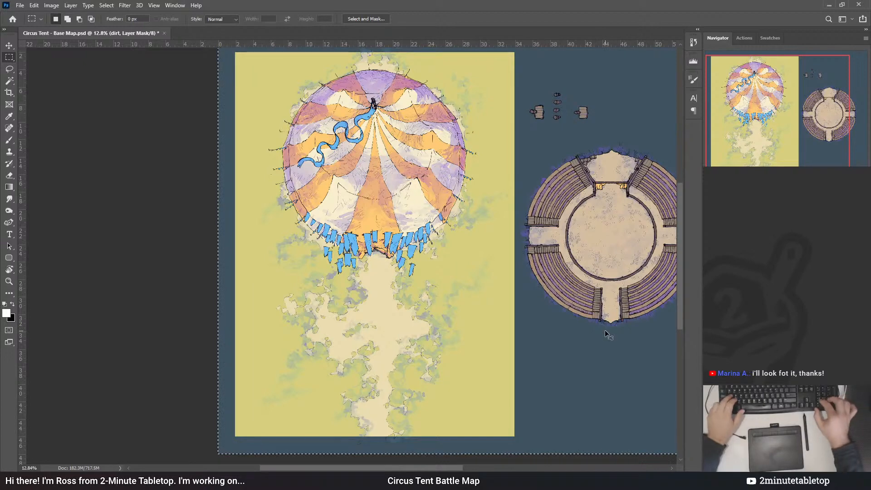
pyautogui.press('Delete')
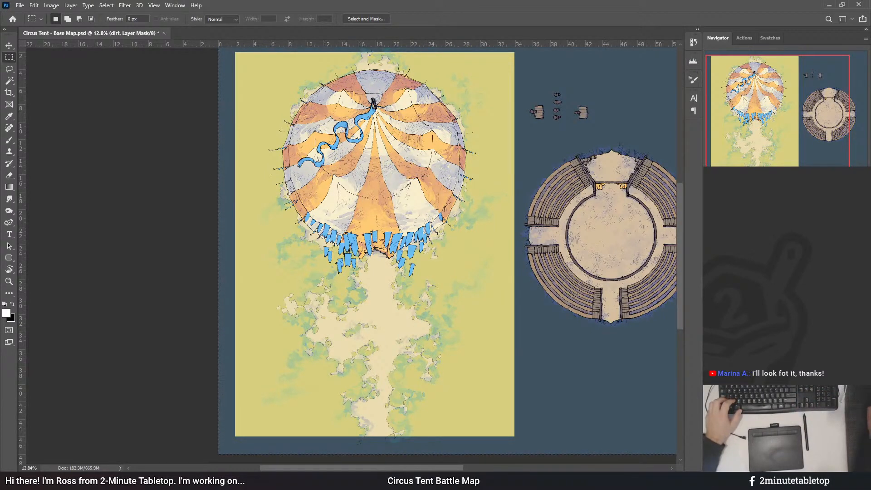
# - Load the dirt ground selection, fill it with white on the dirt layer's mask, and deselect
pyautogui.hotkey('ctrl', 'z')
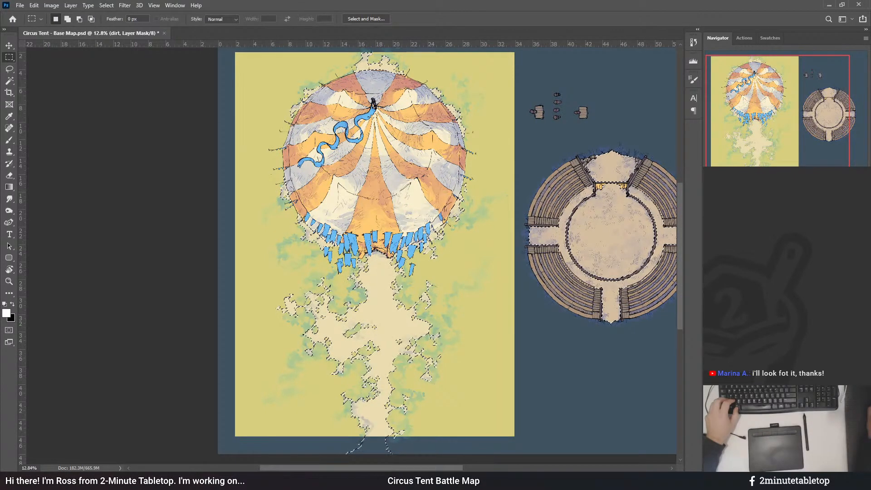
pyautogui.press('x')
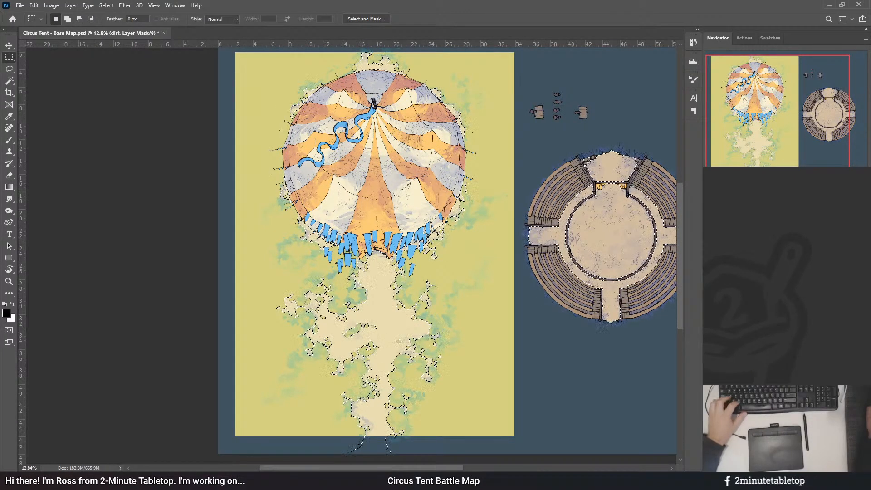
pyautogui.press('Delete')
pyautogui.hotkey('ctrl', 'd')
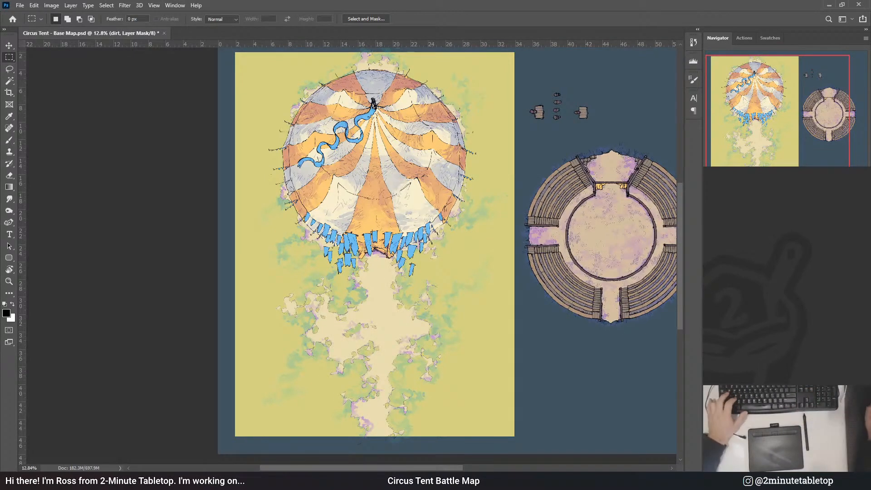
# - Recolor the interior layer's arena tint to a muted grey with a Hue/Saturation adjustment
pyautogui.scroll(-1, 586, 333)
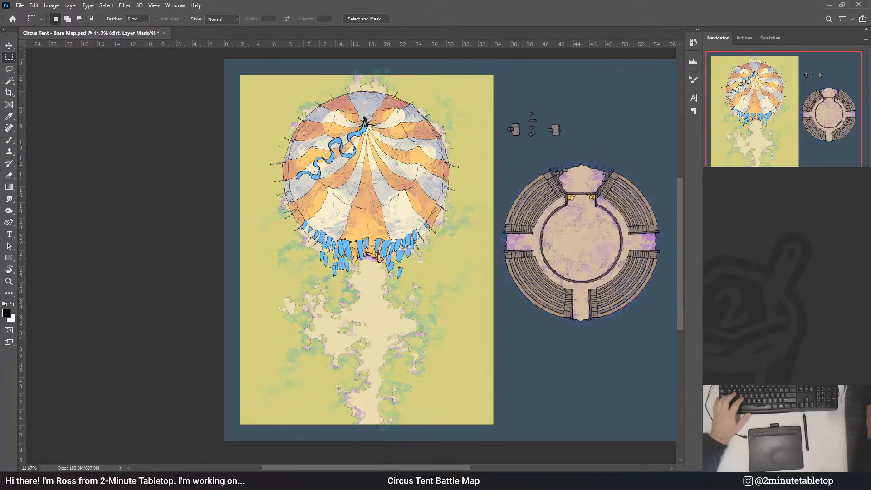
pyautogui.hotkey('ctrl', 'z')
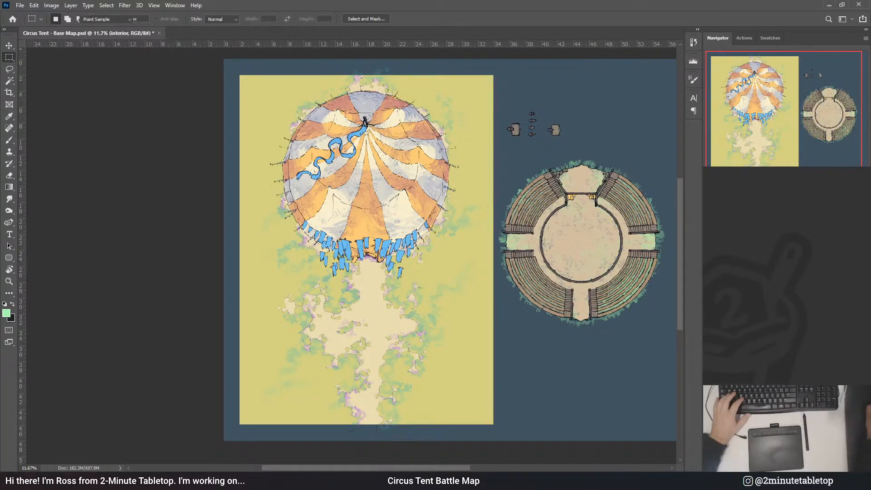
pyautogui.hotkey('ctrl', 'u')
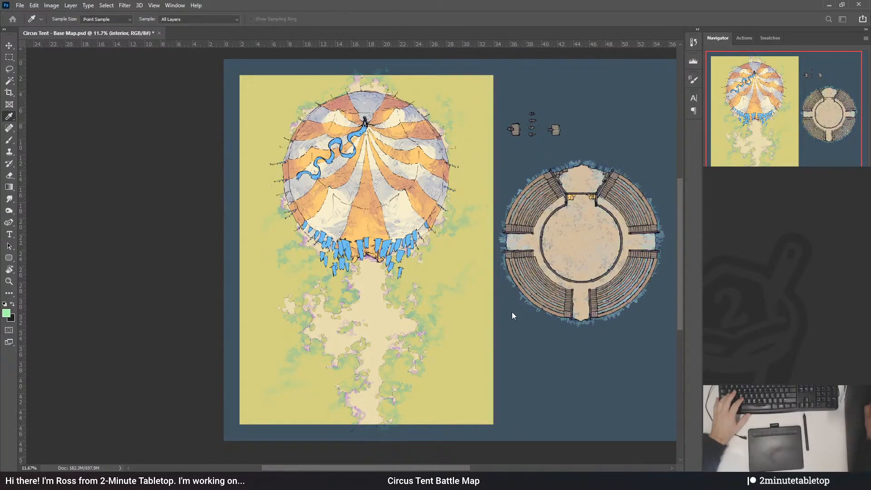
pyautogui.moveTo(413, 319); pyautogui.dragTo(427, 330)
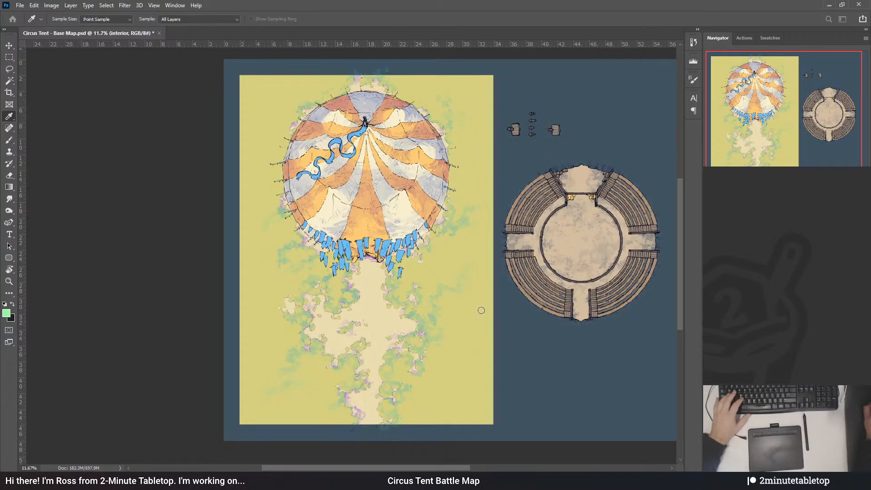
pyautogui.press('Return')
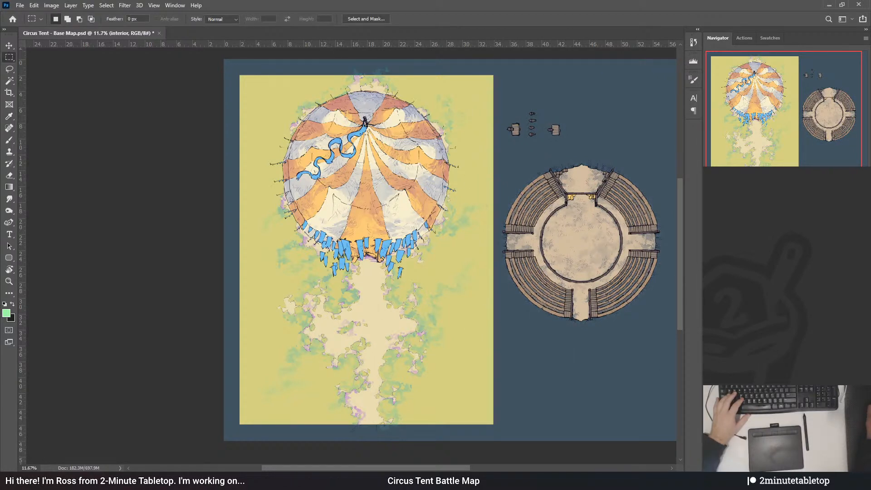
# - Recolor the dirt layer's tint to soft tan and the grass layer's tint to muted green with Hue/Saturation
pyautogui.hotkey('ctrl', 'u')
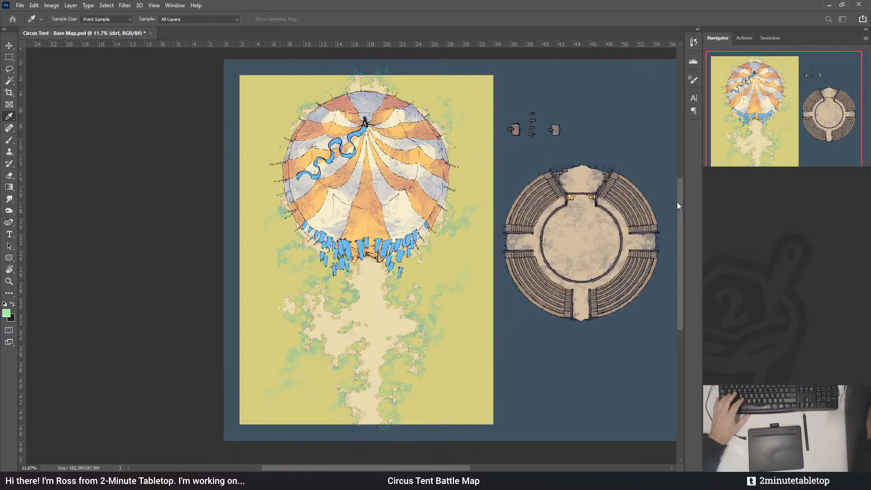
pyautogui.press('m')
pyautogui.press('i')
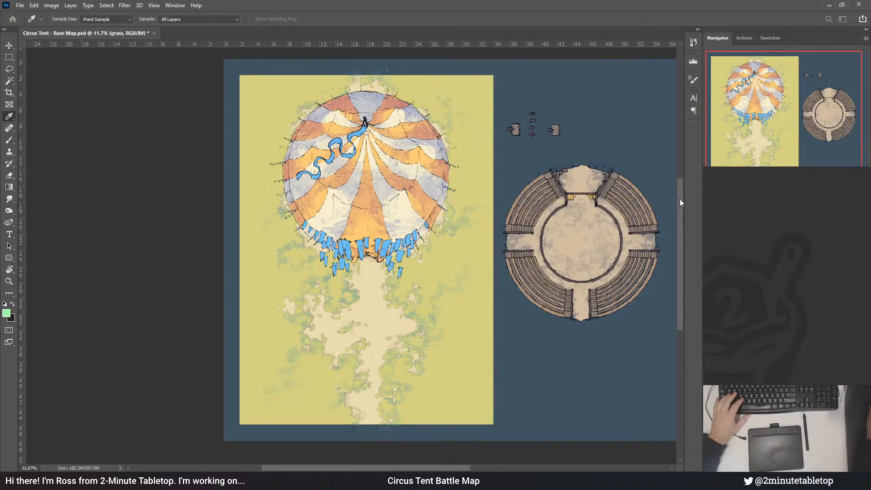
pyautogui.press('m')
# - Check the recolored grass and dirt tints around the path and save the document
pyautogui.scroll(5, 374, 329)
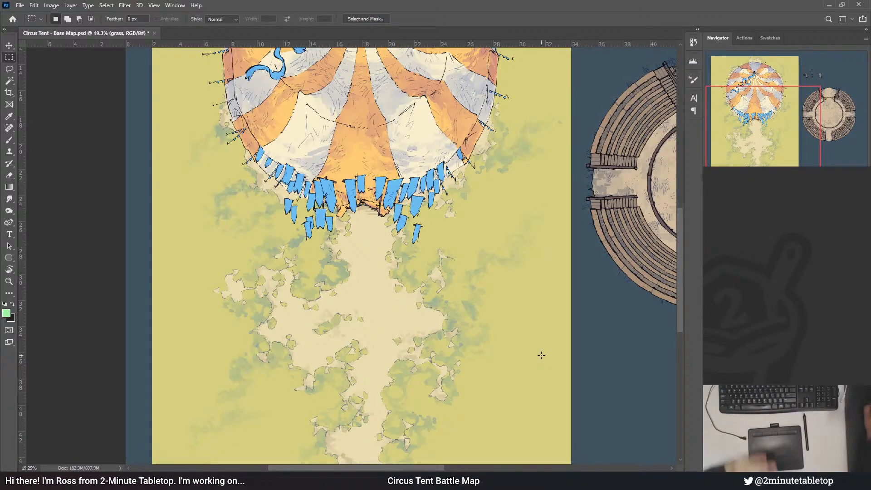
pyautogui.scroll(-2, 504, 270)
pyautogui.scroll(-1, 507, 271)
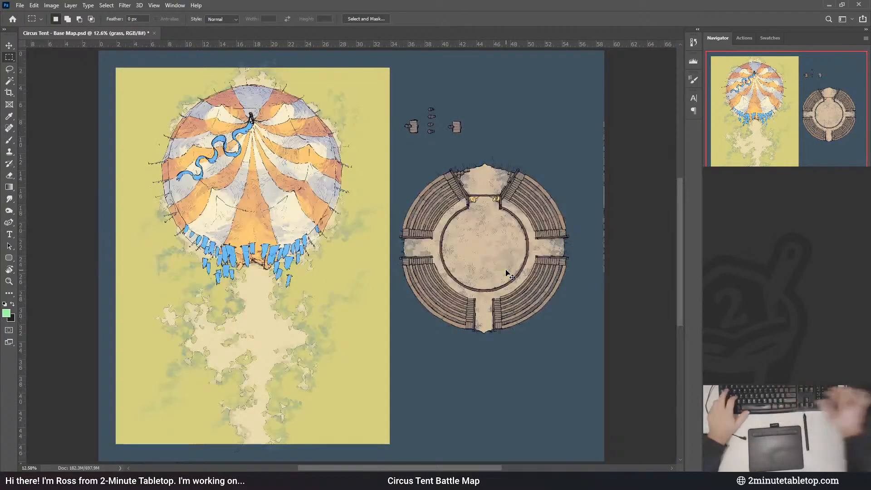
pyautogui.hotkey('ctrl', 's')
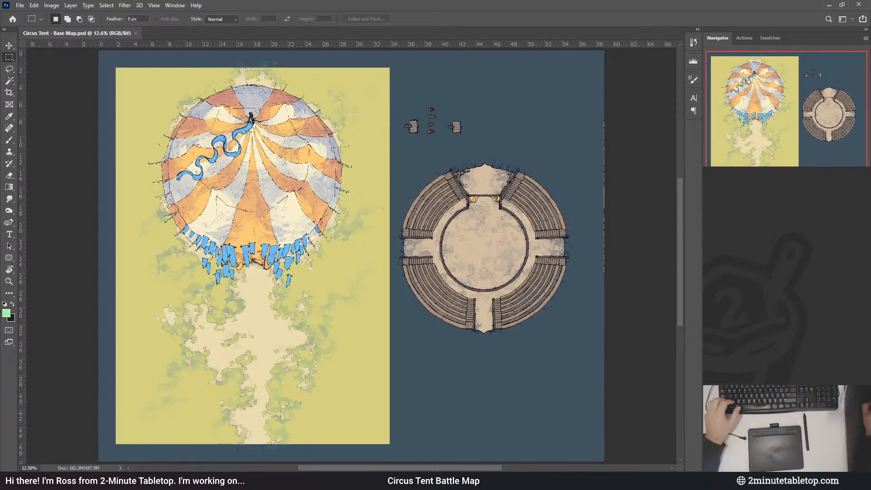
# - Group the tent's shading layers and name the group "tent"
pyautogui.hotkey('ctrl', 'g')
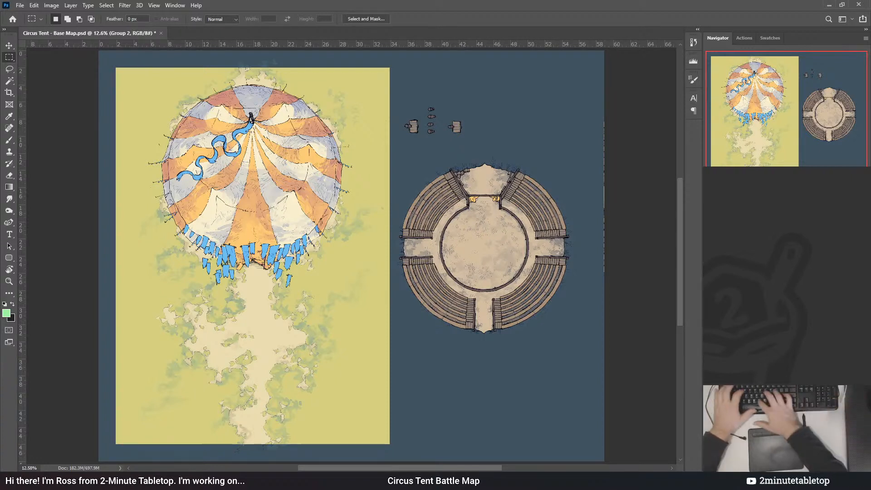
pyautogui.write('tent')
pyautogui.press('Return')
# - Toggle the tent shading's visibility repeatedly to compare the circus tent with and without it
pyautogui.hotkey('ctrl', ',')
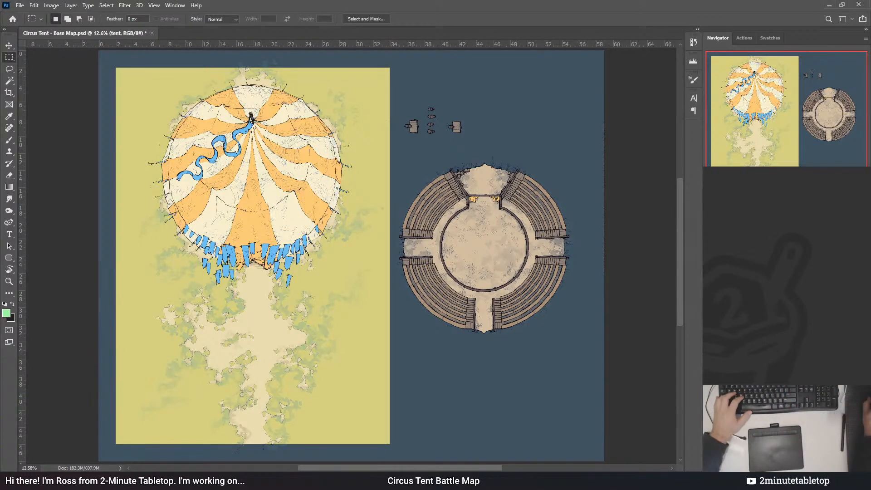
pyautogui.hotkey('ctrl', ',')
pyautogui.hotkey('ctrl', ',')
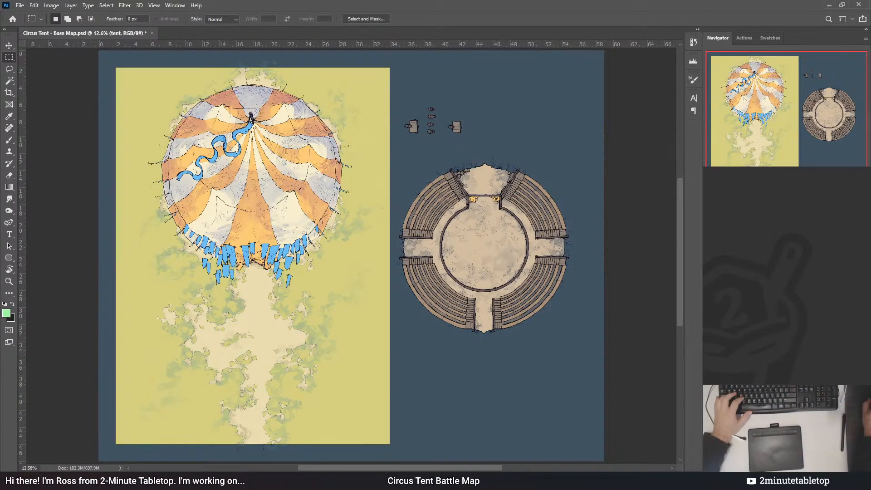
pyautogui.hotkey('ctrl', ',')
pyautogui.hotkey('ctrl', ',')
pyautogui.hotkey('ctrl', ',')
pyautogui.hotkey('ctrl', ',')
pyautogui.hotkey('ctrl', ',')
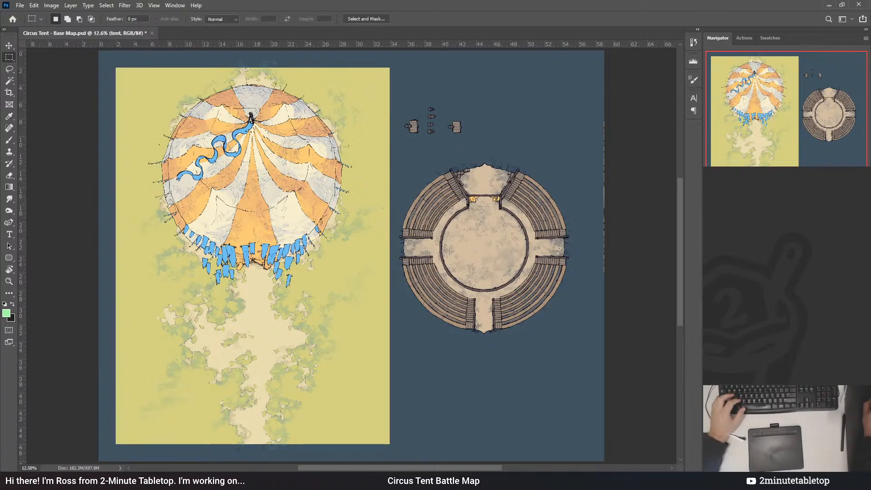
pyautogui.hotkey('ctrl', ',')
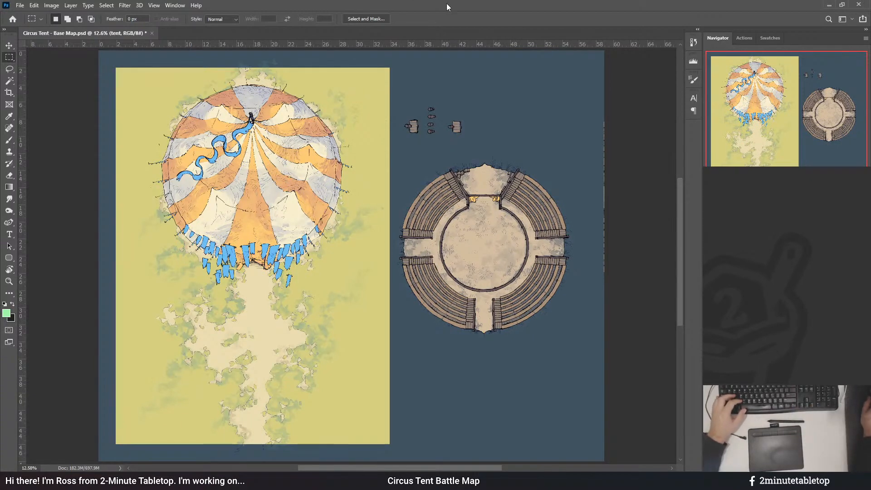
# - Move the Timber Brook map over the circus map as a color reference, and remove the reference artwork
pyautogui.scroll(-2, 462, 249)
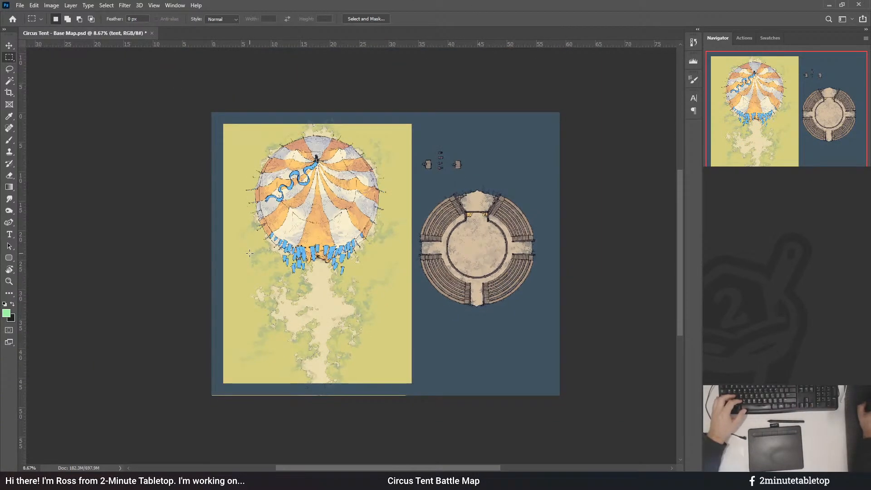
pyautogui.scroll(2, 309, 343)
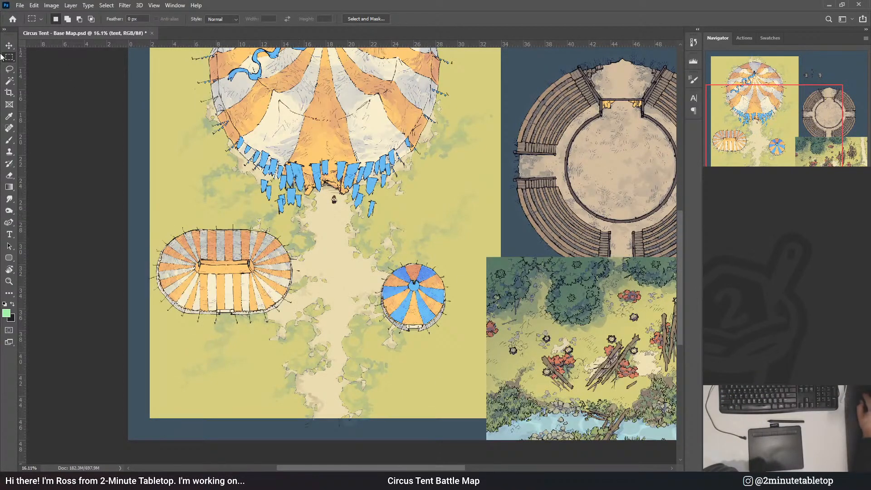
pyautogui.press('v')
pyautogui.moveTo(576, 391); pyautogui.dragTo(373, 194)
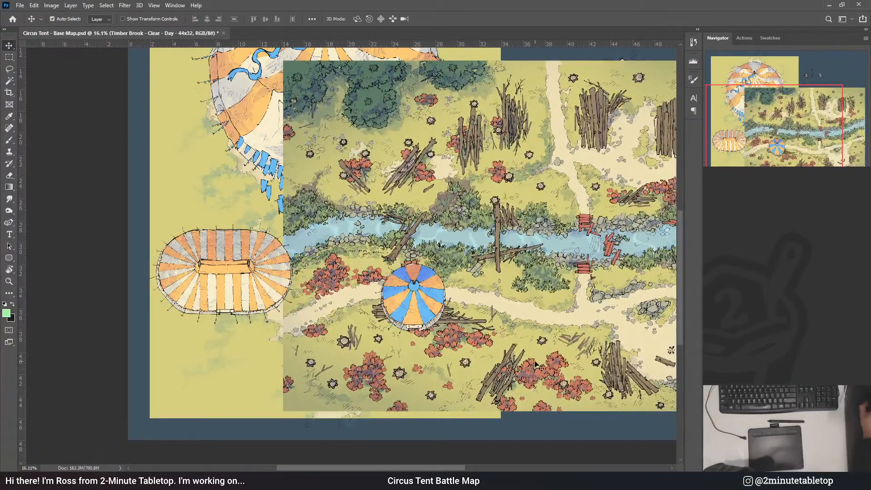
pyautogui.moveTo(517, 198); pyautogui.dragTo(639, 374)
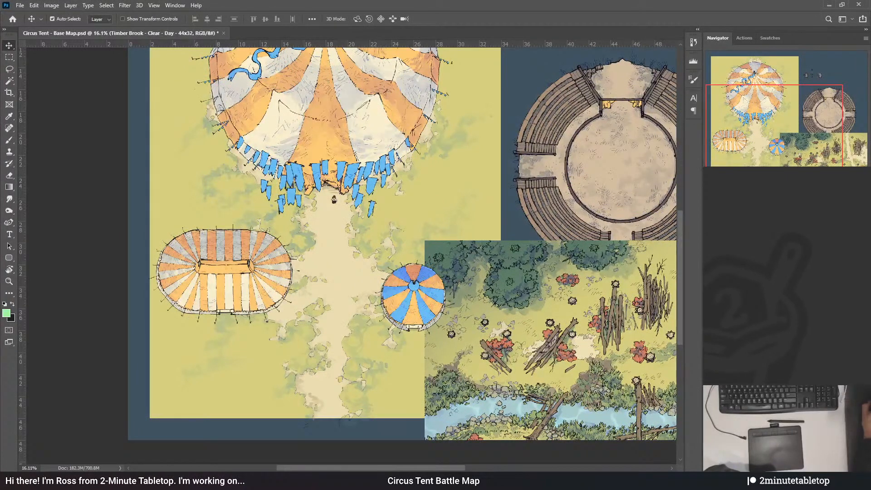
pyautogui.press('Delete')
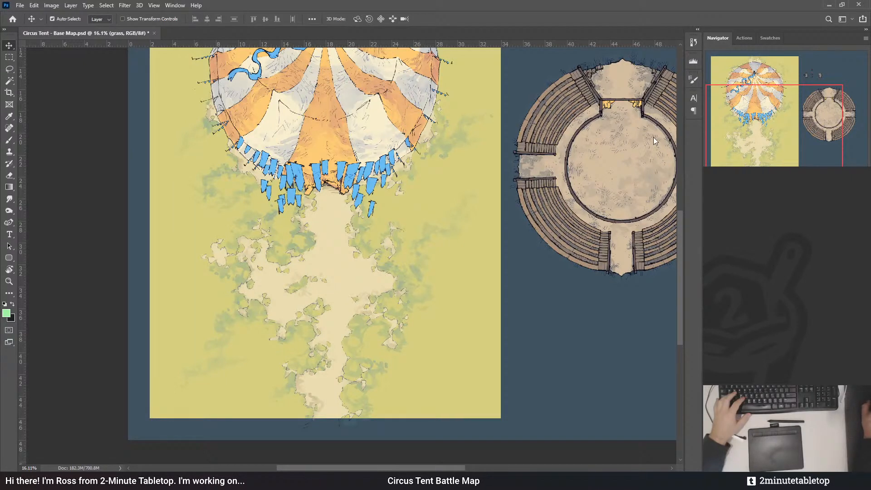
# - Duplicate the grass layer and shift the copy's tint to blue-grey with Hue/Saturation
pyautogui.scroll(5, 226, 281)
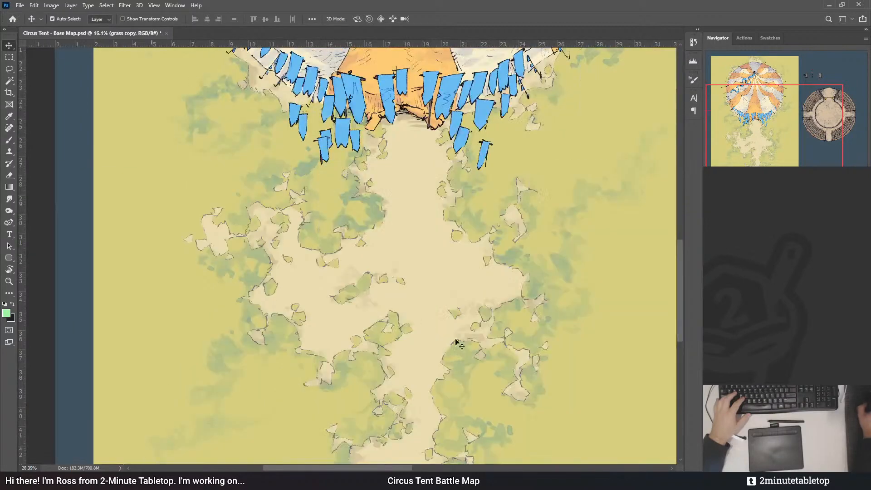
pyautogui.scroll(-1, 457, 342)
pyautogui.press('i')
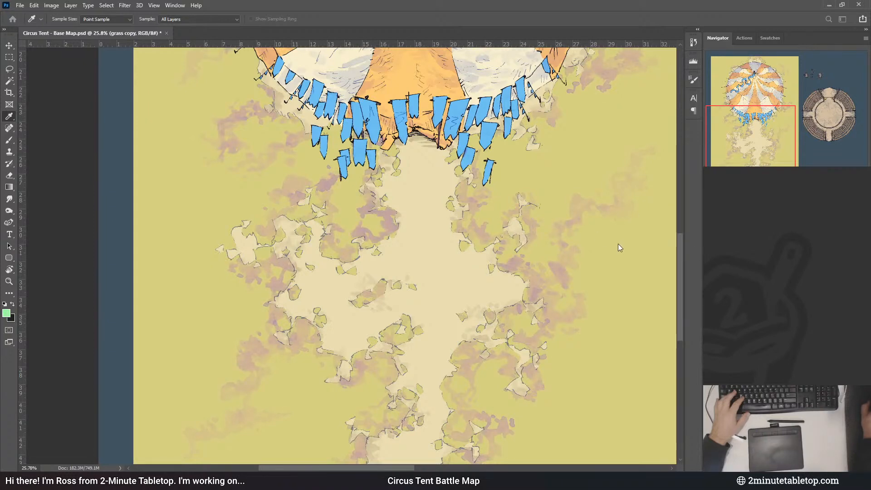
pyautogui.moveTo(590, 222); pyautogui.dragTo(592, 245)
pyautogui.press('v')
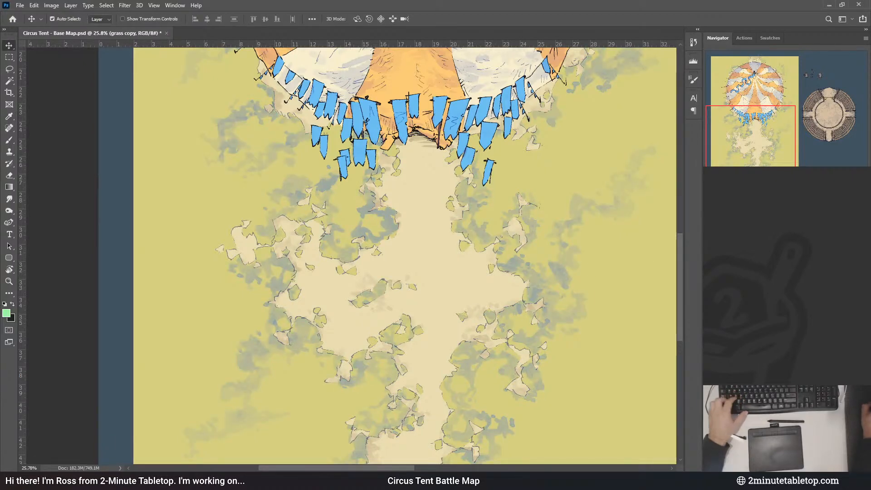
# - Load a selection around the grass shading and use it to mask the grass copy's tint on a layer mask
pyautogui.keyDown('ctrl'); pyautogui.click(727, 334); pyautogui.keyUp('ctrl')
pyautogui.press('Delete')
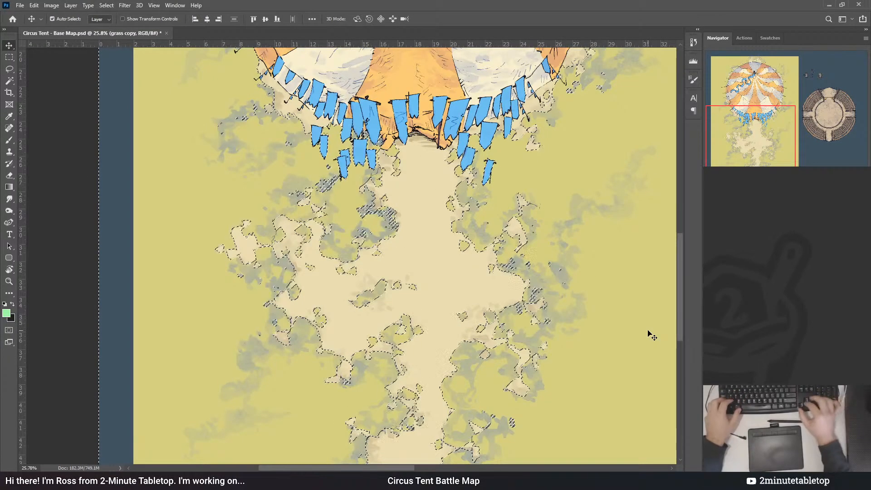
pyautogui.click(747, 341)
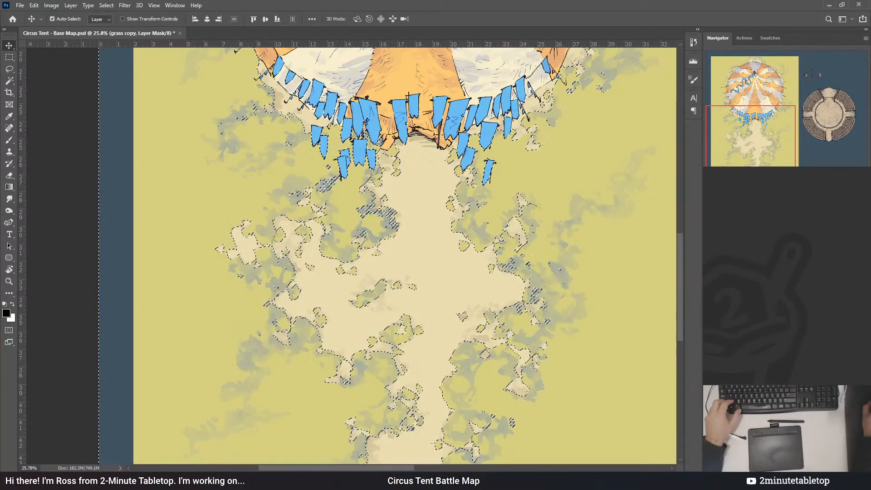
pyautogui.press('x')
pyautogui.press('Delete')
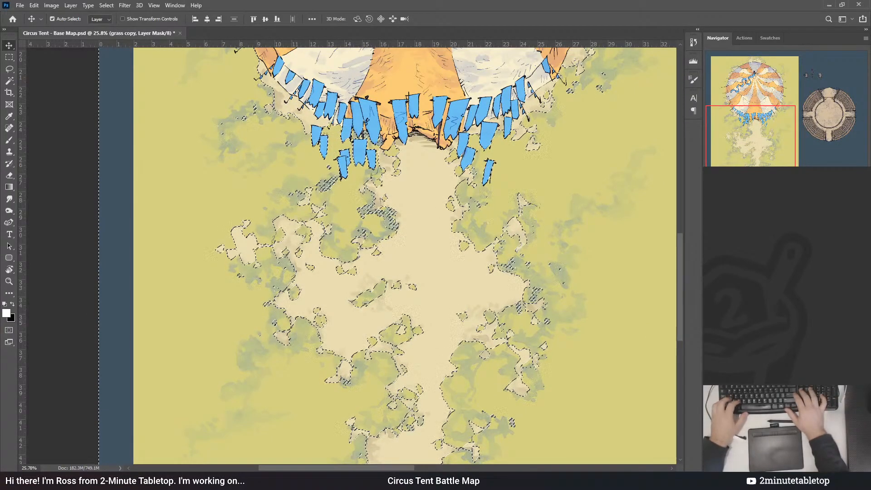
# - Invert the selection, fill it on the grass copy's mask, and deselect
pyautogui.hotkey('ctrl', 'shift', 'i')
pyautogui.hotkey('ctrl', 'Delete')
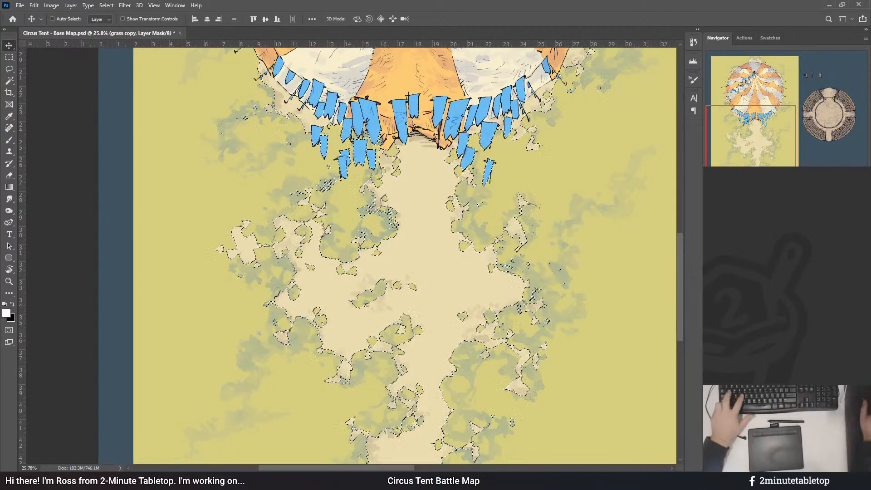
pyautogui.hotkey('ctrl', 'd')
# - Try shifting the grass copy's tint to orange-brown with Hue/Saturation, and undo back to the unmasked green tint
pyautogui.click(735, 372)
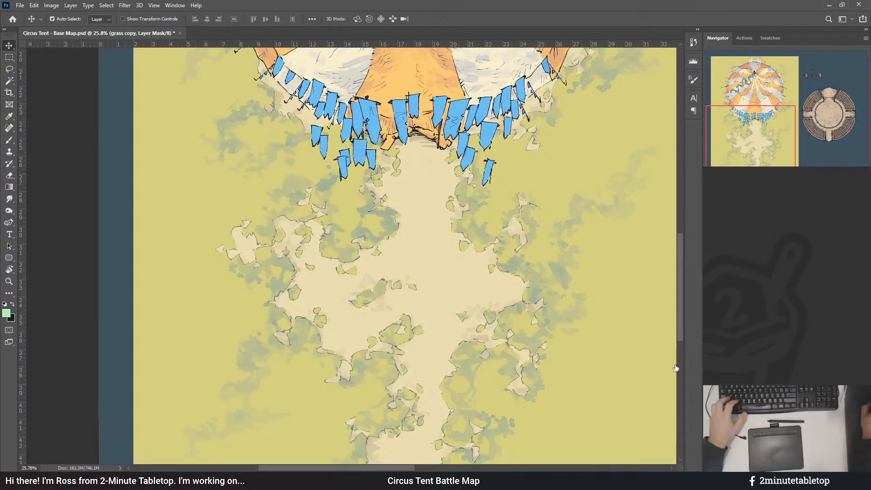
pyautogui.keyDown('alt'); pyautogui.click(565, 261); pyautogui.keyUp('alt')
pyautogui.hotkey('ctrl', 'alt', 'z')
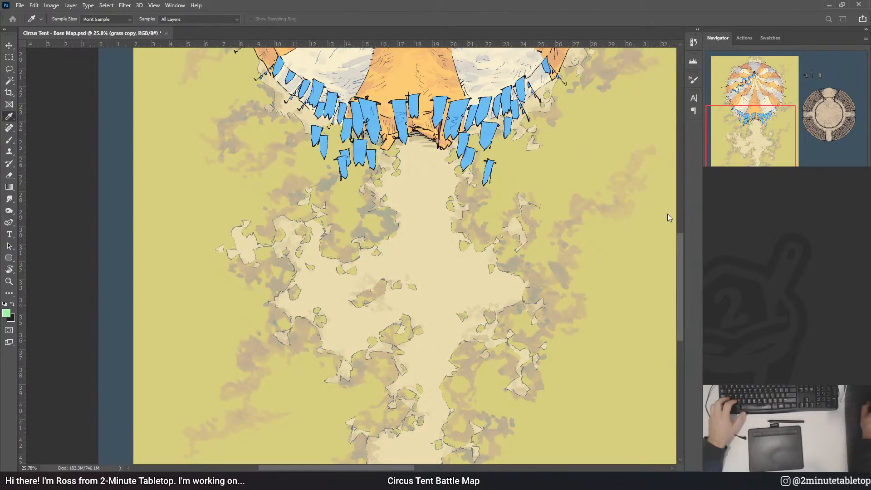
pyautogui.hotkey('ctrl', 'alt', 'z')
pyautogui.hotkey('ctrl', 'alt', 'z')
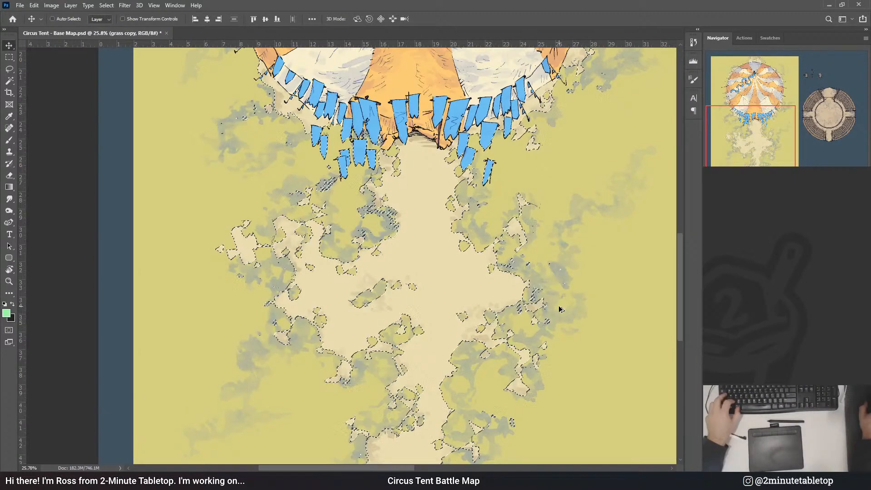
pyautogui.hotkey('ctrl', 'alt', 'z')
pyautogui.hotkey('ctrl', 'alt', 'z')
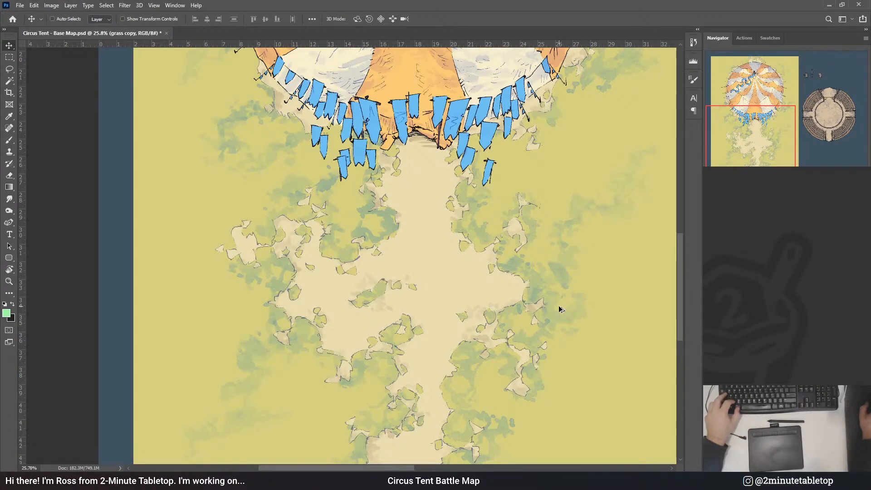
# - Discard the grass copy and adjust the grass layer's tint with Hue/Saturation
pyautogui.keyDown('ctrl'); pyautogui.click(522, 327); pyautogui.keyUp('ctrl')
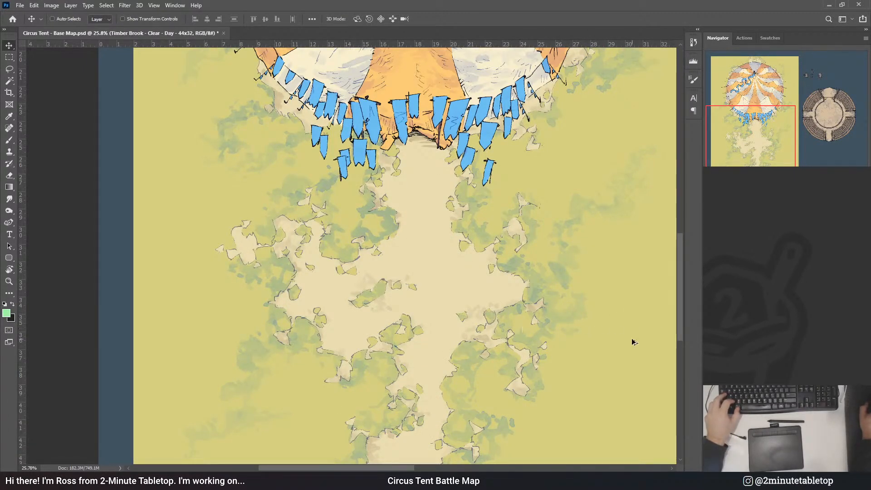
pyautogui.hotkey('ctrl', 'e')
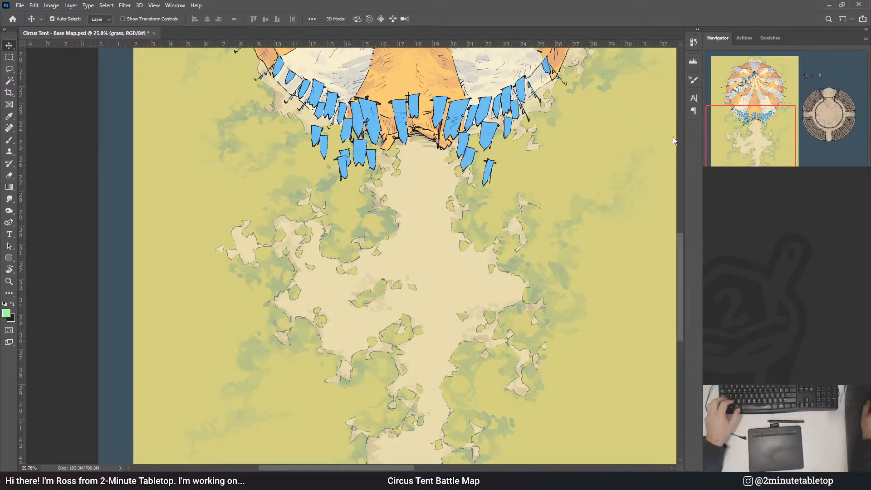
pyautogui.hotkey('ctrl', 'u')
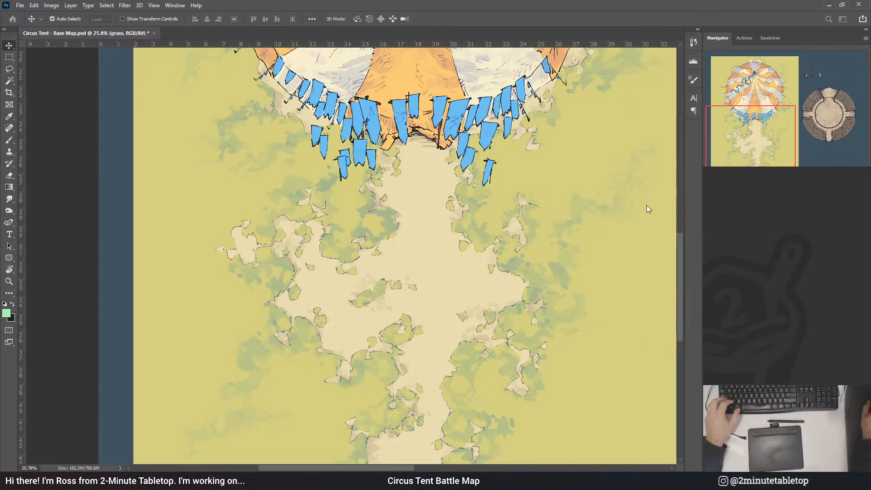
pyautogui.click(609, 302)
# - Duplicate the grass layer again and shift the copy's tint to blue-grey with Hue/Saturation
pyautogui.click(331, 265)
pyautogui.scroll(-2, 330, 265)
pyautogui.press('i')
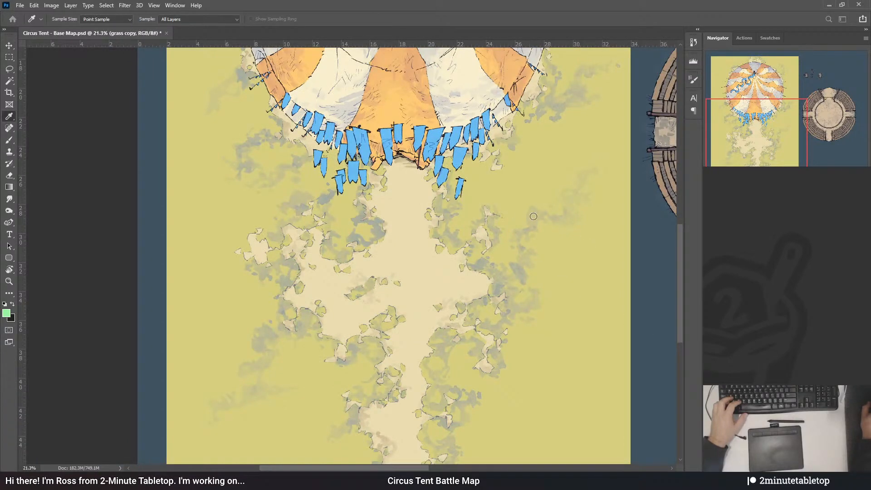
pyautogui.press('v')
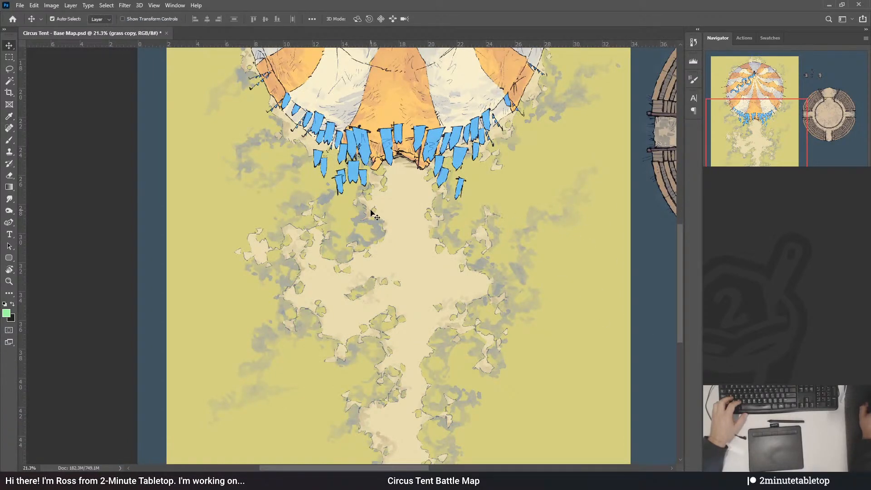
pyautogui.scroll(2, 463, 290)
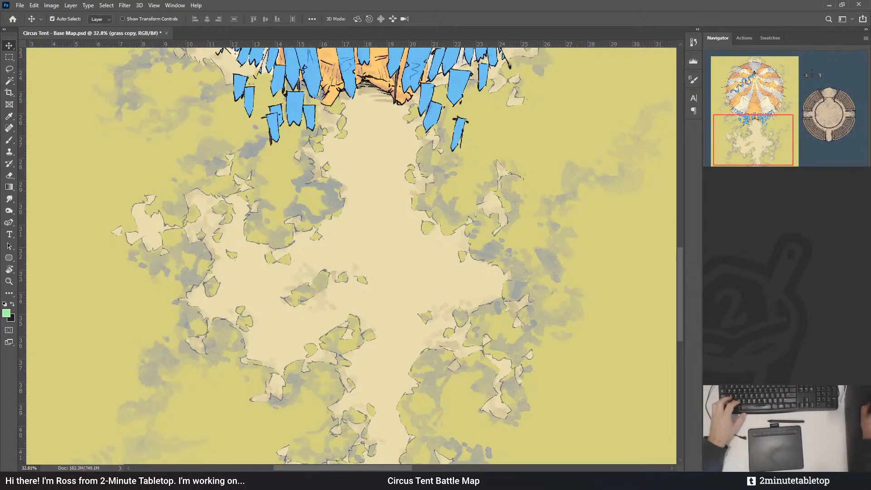
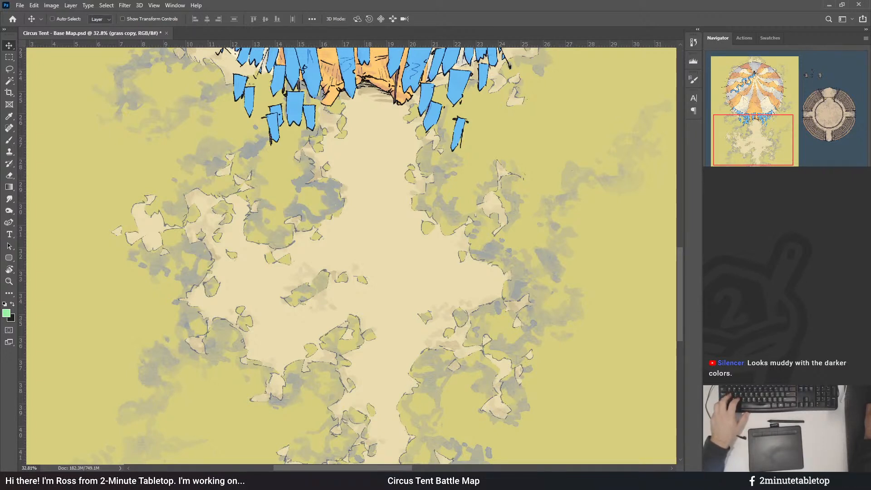
# - Add a layer mask to the grass copy, try filling the selection around the dirt on it, undo the fill and deselect
pyautogui.hotkey('ctrl', 'z')
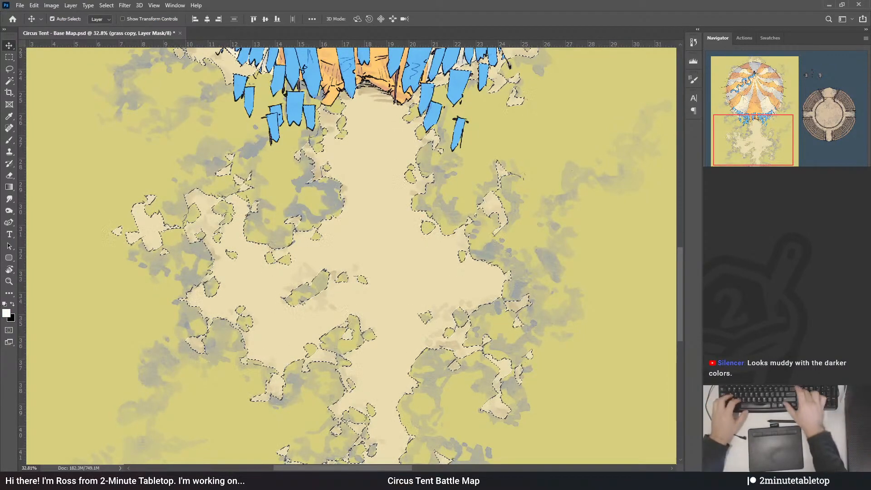
pyautogui.hotkey('ctrl', 'd')
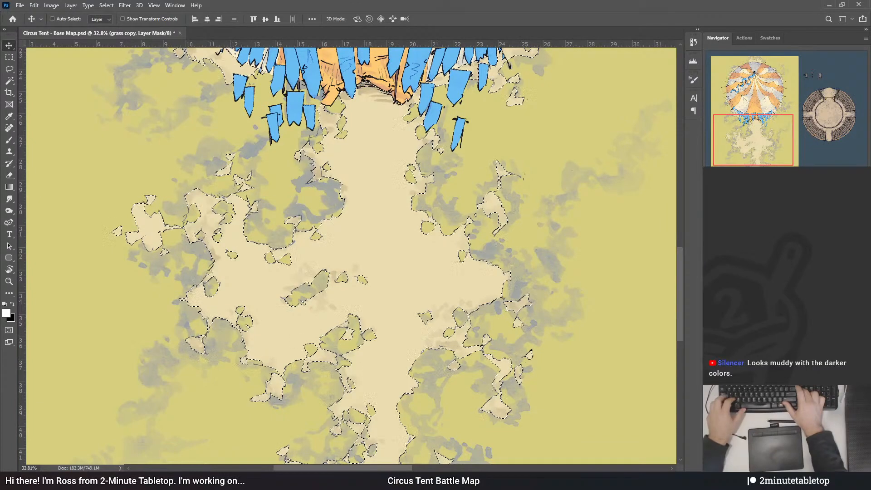
pyautogui.hotkey('ctrl', 'BackSpace')
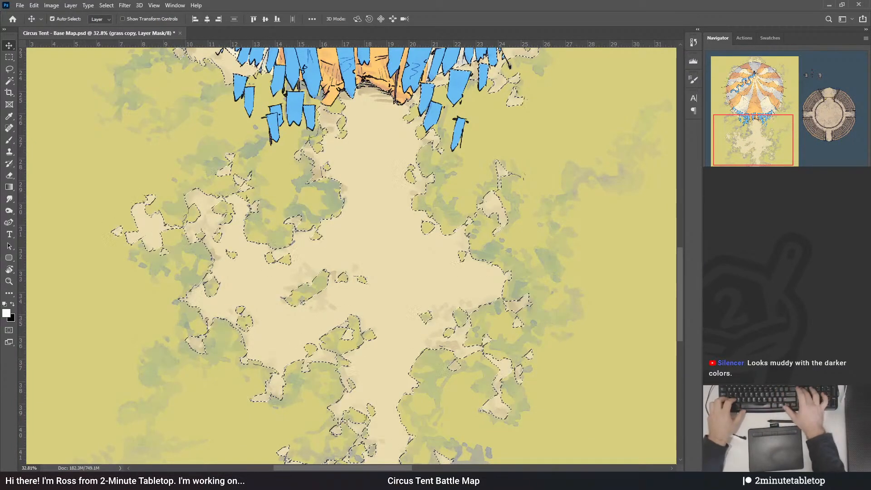
pyautogui.hotkey('ctrl', 'z')
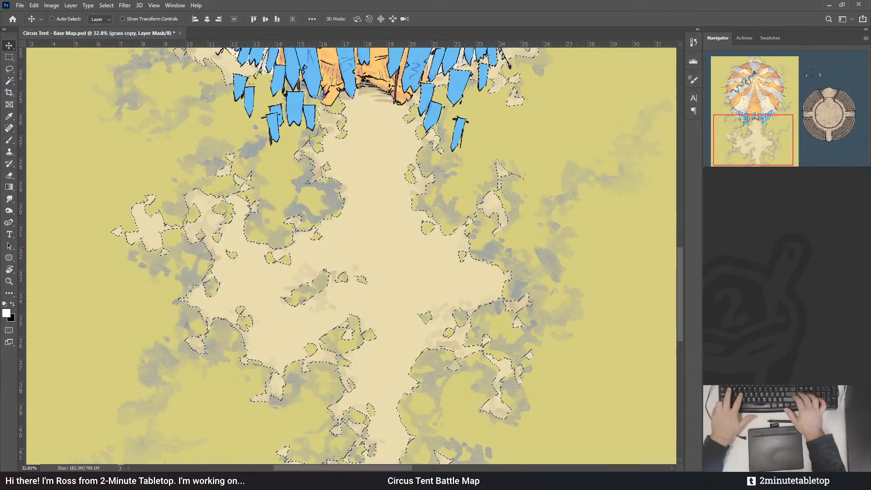
pyautogui.hotkey('ctrl', 'd')
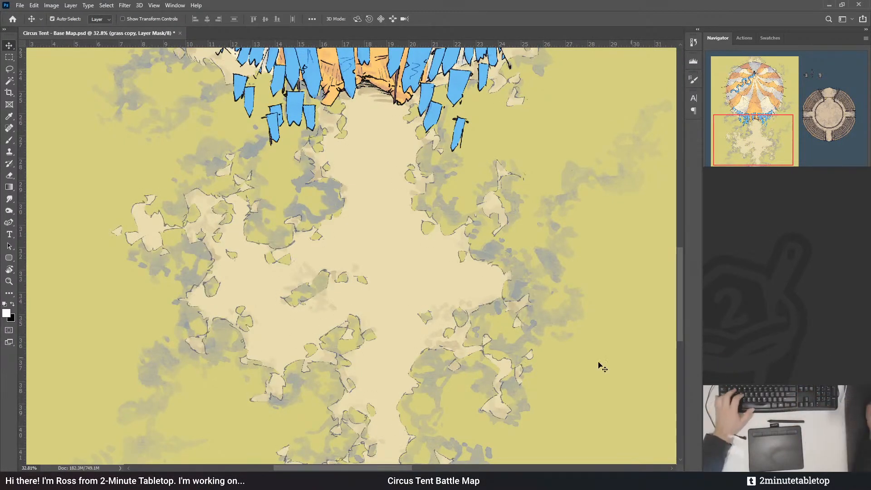
# - Shift the dirt layer's shading toward a pinkish tint with Hue/Saturation
pyautogui.scroll(-3, 371, 353)
pyautogui.scroll(-2, 345, 336)
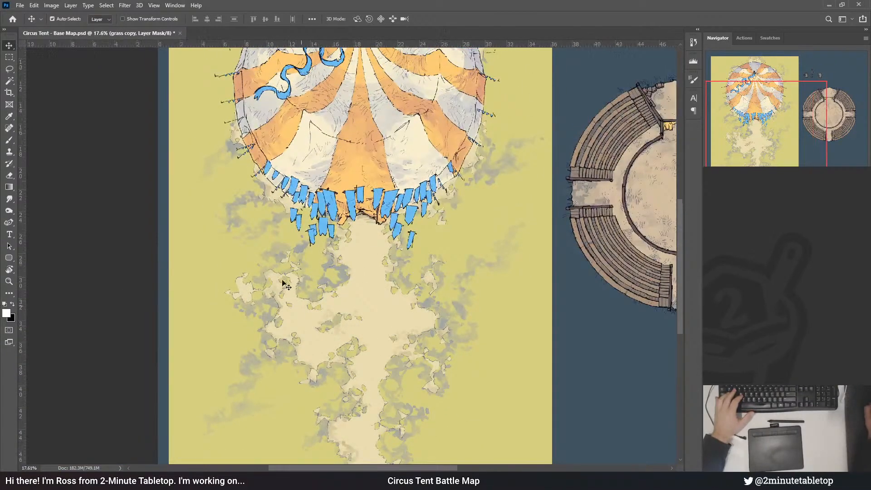
pyautogui.scroll(-2, 286, 281)
pyautogui.scroll(1, 245, 171)
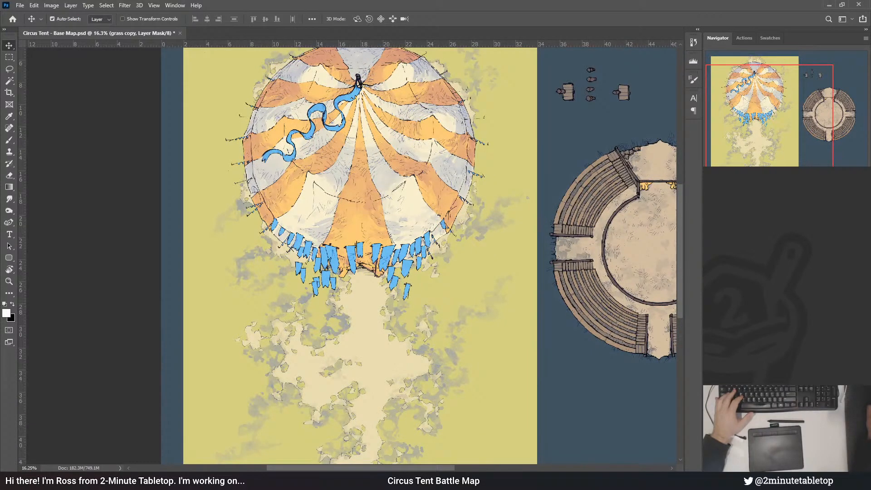
pyautogui.doubleClick(730, 308)
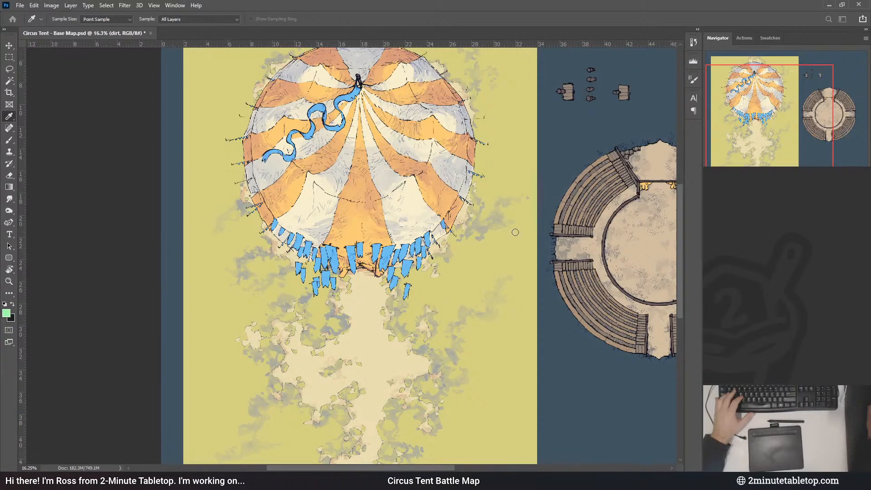
pyautogui.press('v')
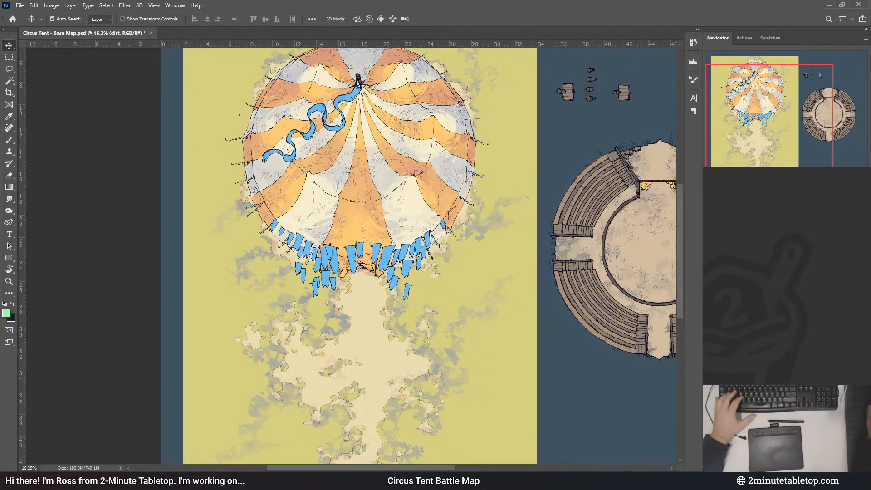
# - Try masking the grass copy's blue-grey tint with a selection loaded from the darkest shading
pyautogui.hotkey('ctrl', 'z')
pyautogui.hotkey('ctrl', 'z')
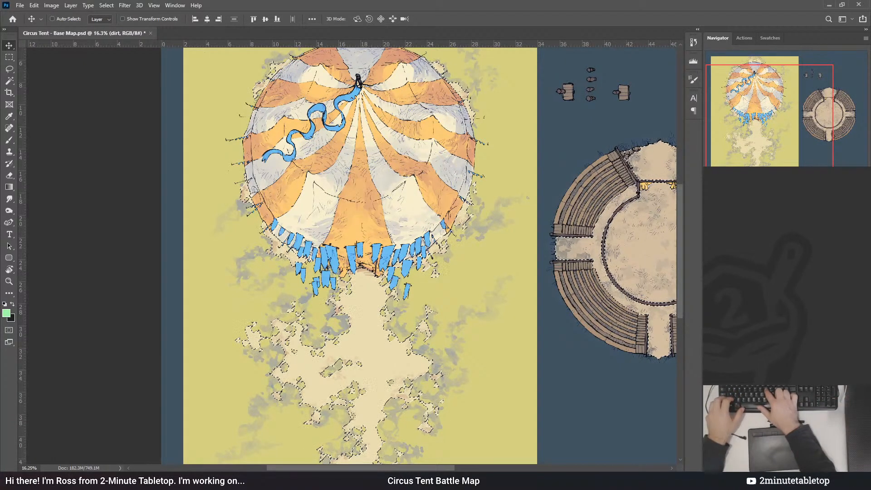
pyautogui.hotkey('ctrl', 'd')
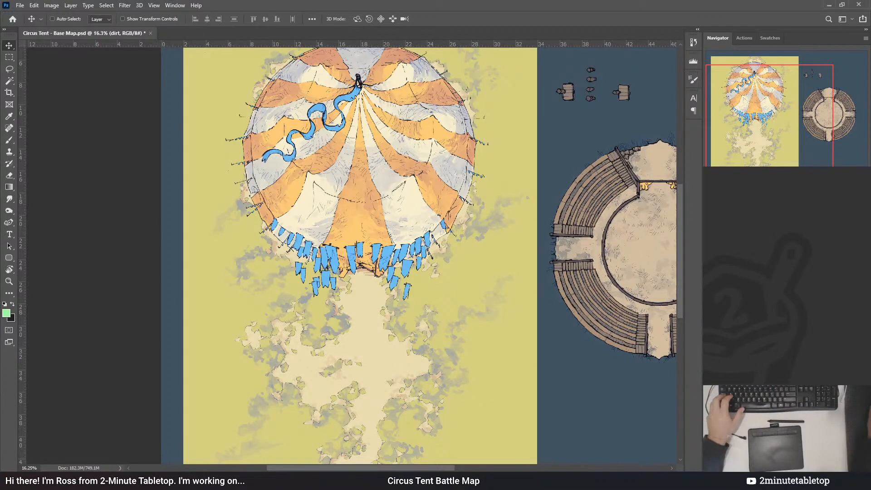
pyautogui.hotkey('ctrl', 'z')
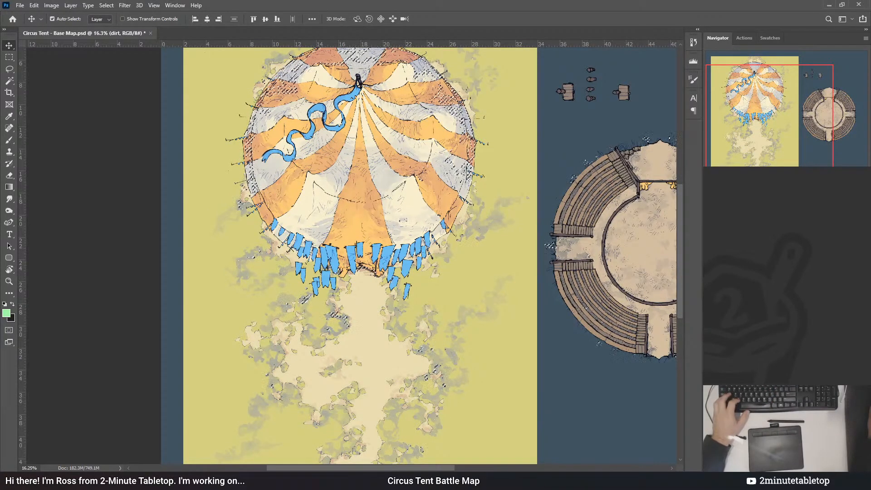
pyautogui.scroll(-3, 476, 283)
pyautogui.scroll(6, 376, 352)
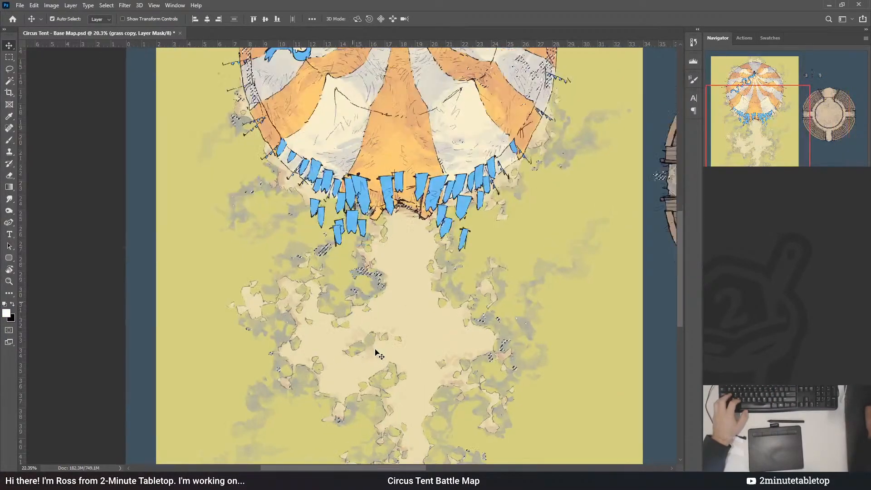
pyautogui.scroll(1, 375, 353)
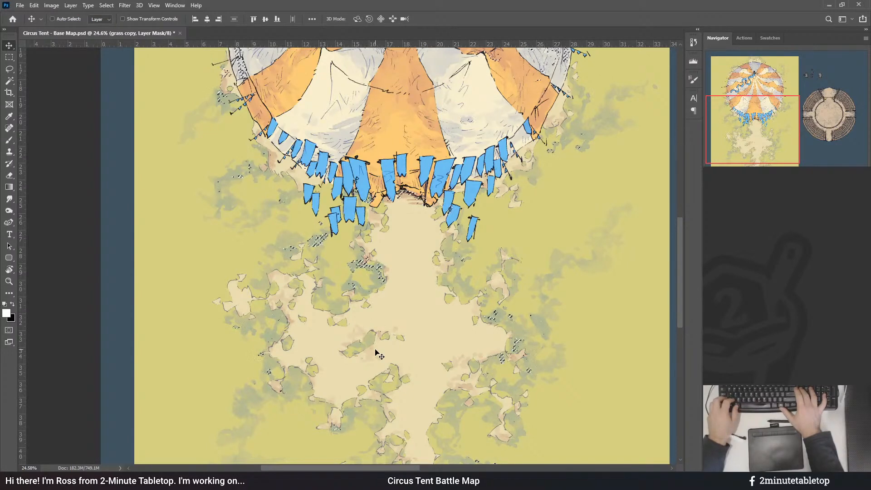
# - Restore the unmasked grass copy and shift its tint to pinkish red with Hue/Saturation
pyautogui.hotkey('ctrl', '2')
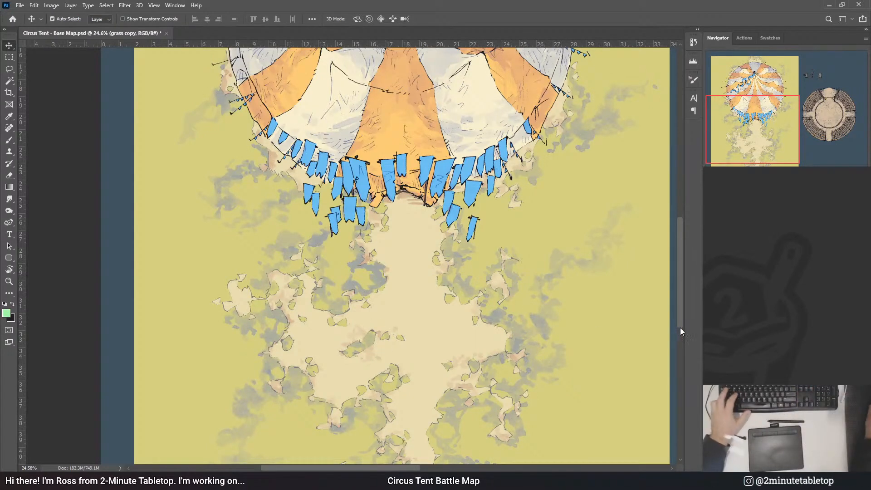
pyautogui.press('i')
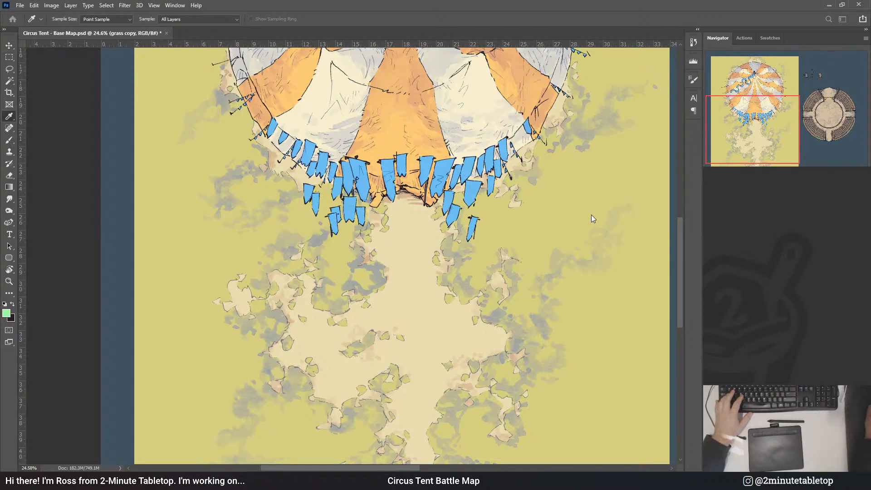
pyautogui.moveTo(543, 220); pyautogui.dragTo(550, 163)
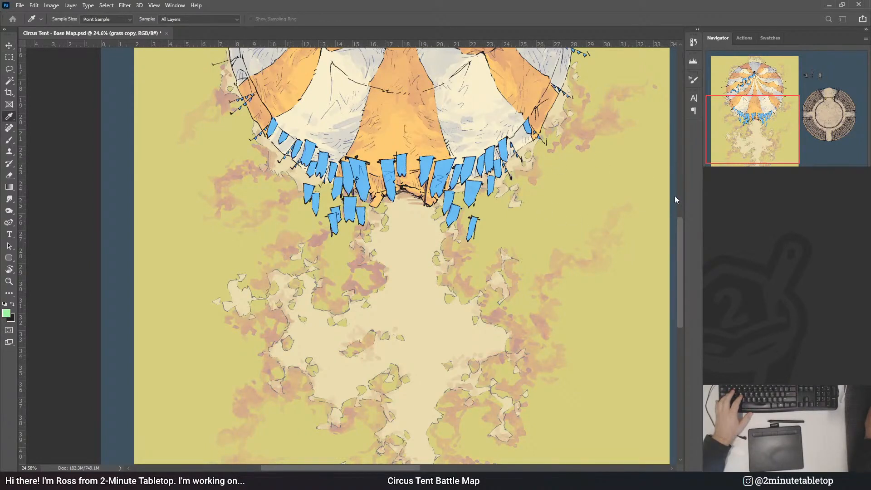
pyautogui.press('v')
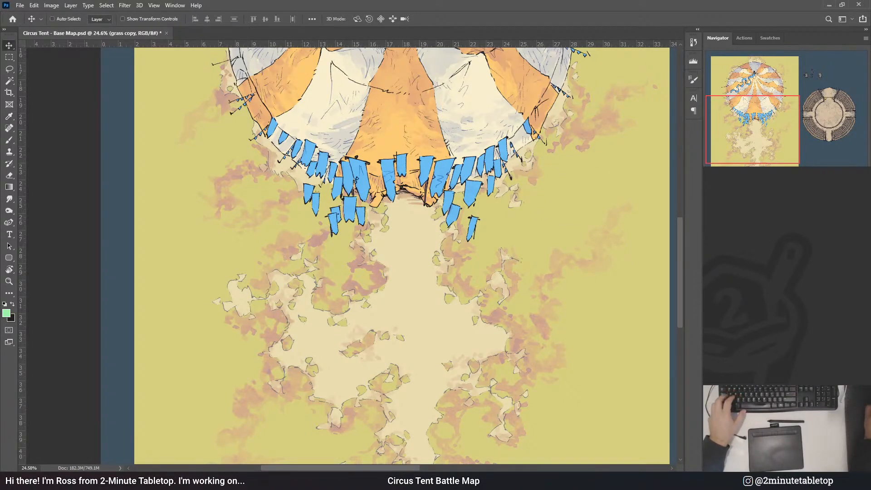
# - Load the dark-shading selection and hide the pinkish tint outside it on the grass copy's layer mask
pyautogui.hotkey('ctrl', '\\')
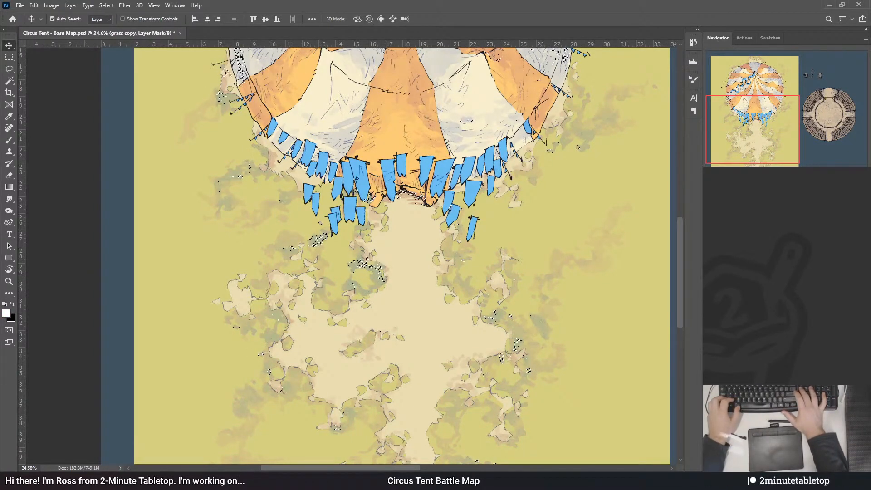
pyautogui.hotkey('ctrl', 'a')
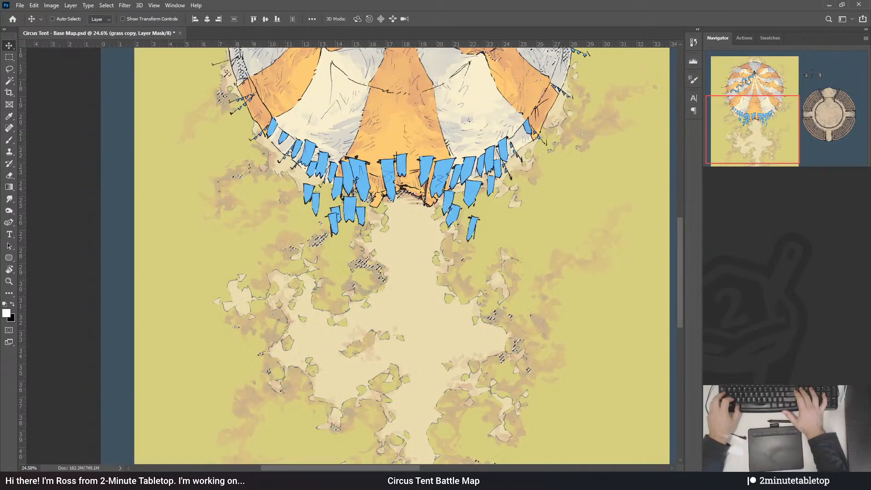
pyautogui.press('Delete')
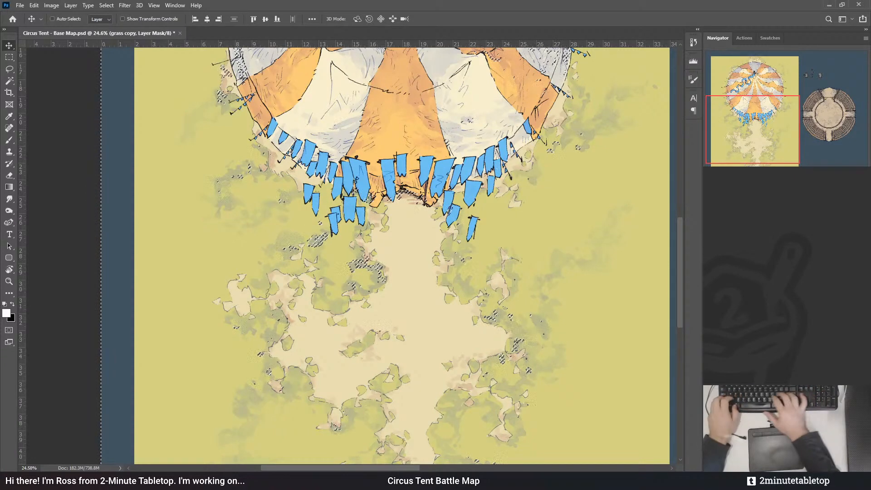
# - Refill the grass copy's layer mask so the pinkish tint stays only in the darkest grass shading, and clear the selection
pyautogui.hotkey('ctrl', 'd')
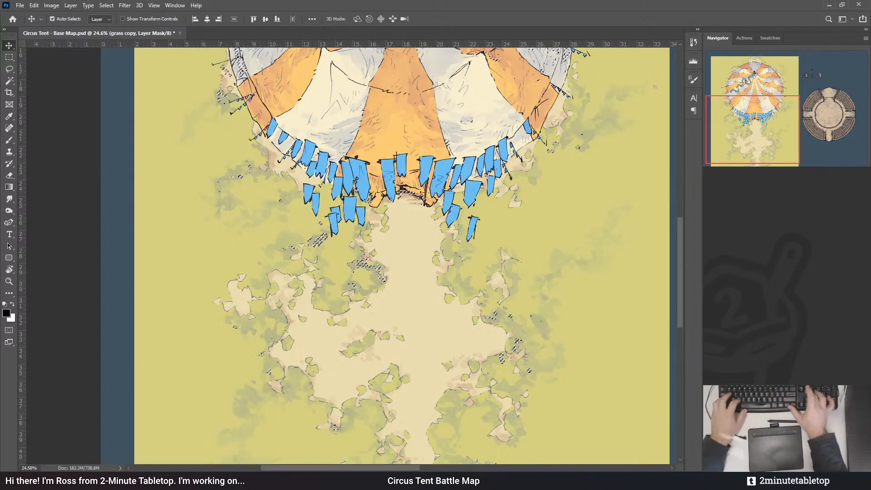
pyautogui.hotkey('ctrl', 'BackSpace')
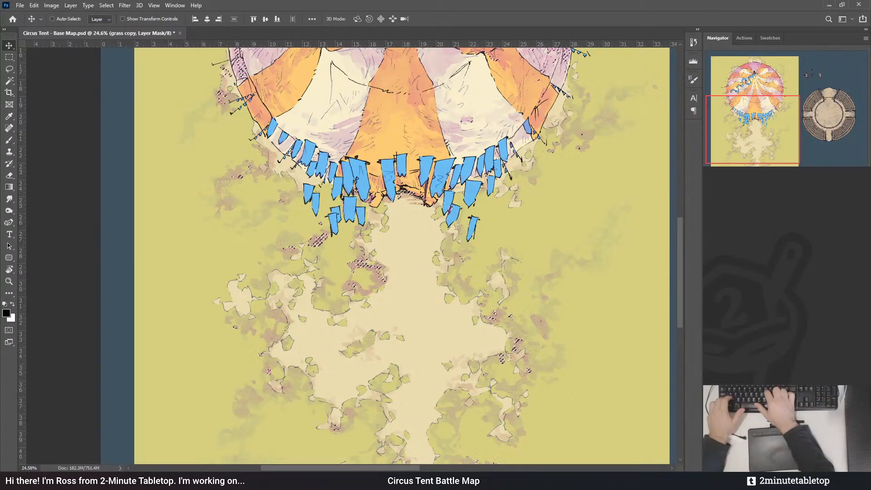
pyautogui.press('x')
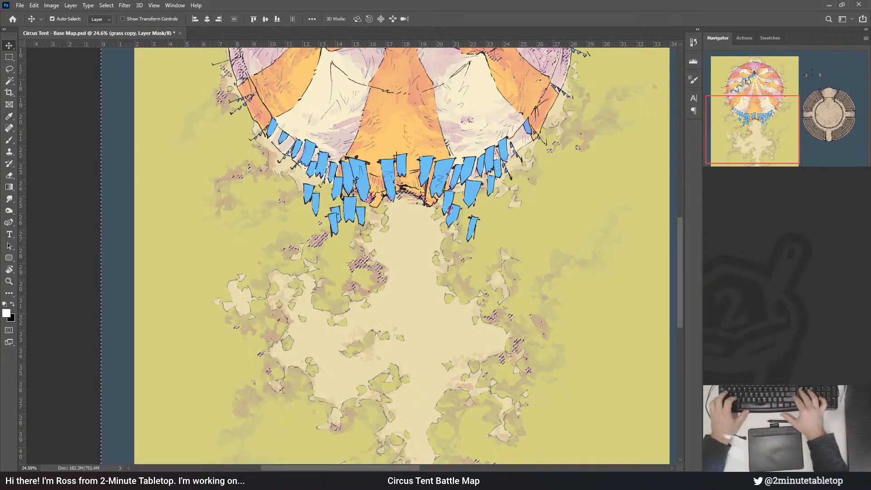
pyautogui.hotkey('ctrl', 'BackSpace')
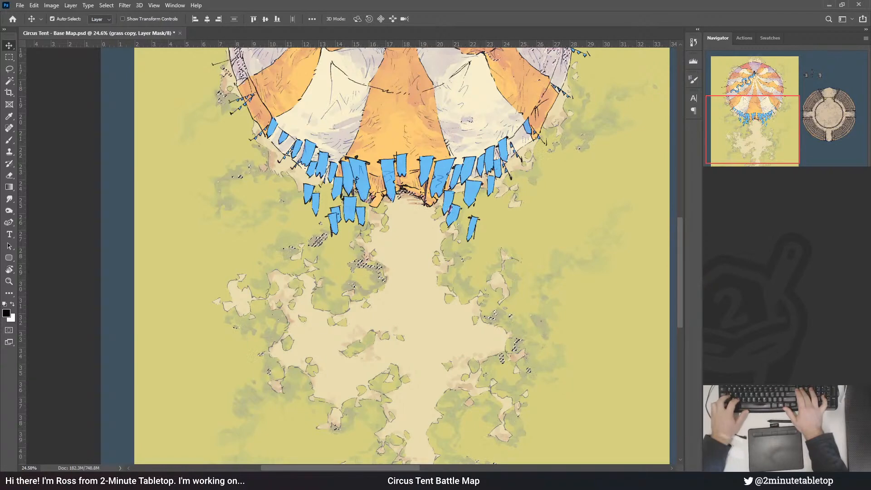
pyautogui.hotkey('ctrl', 'BackSpace')
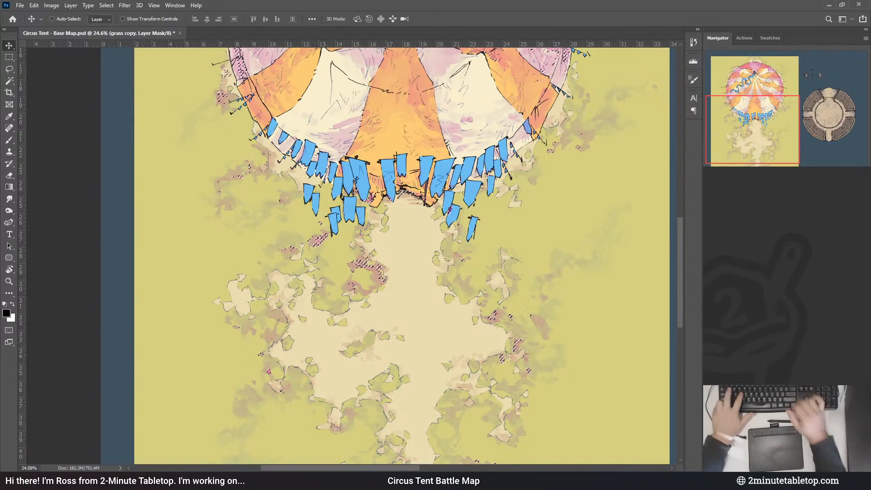
pyautogui.hotkey('ctrl', 'd')
# - Mute the grass copy's pinkish tint in the dark grass shadows to a soft greyish mauve
pyautogui.moveTo(463, 306); pyautogui.dragTo(533, 307)
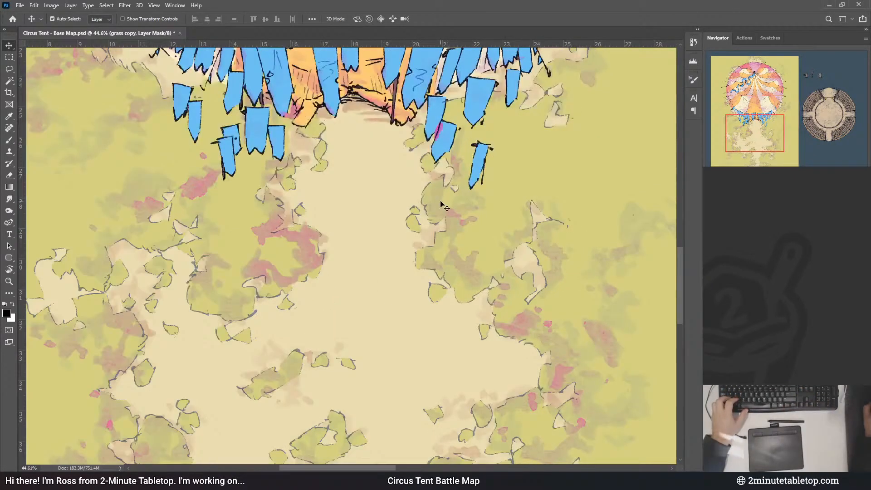
pyautogui.moveTo(290, 194); pyautogui.dragTo(250, 193)
pyautogui.hotkey('ctrl', '2')
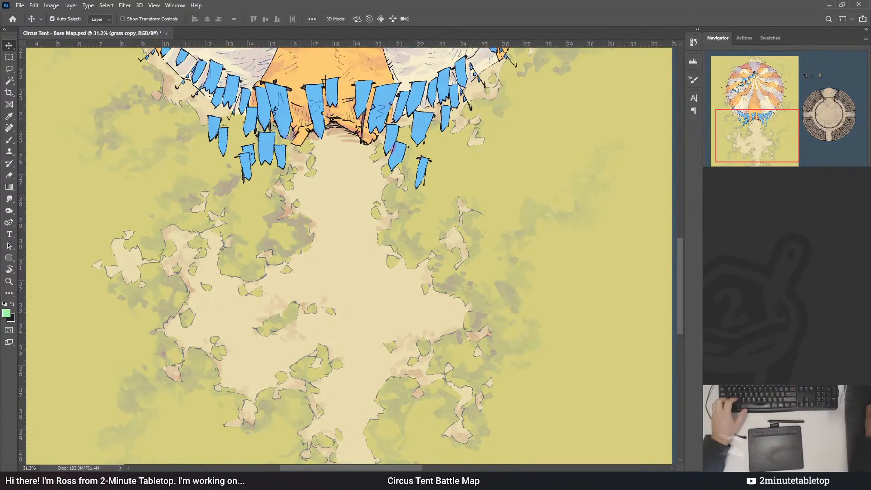
pyautogui.scroll(-1, 621, 384)
pyautogui.scroll(-5, 621, 385)
pyautogui.scroll(8, 315, 229)
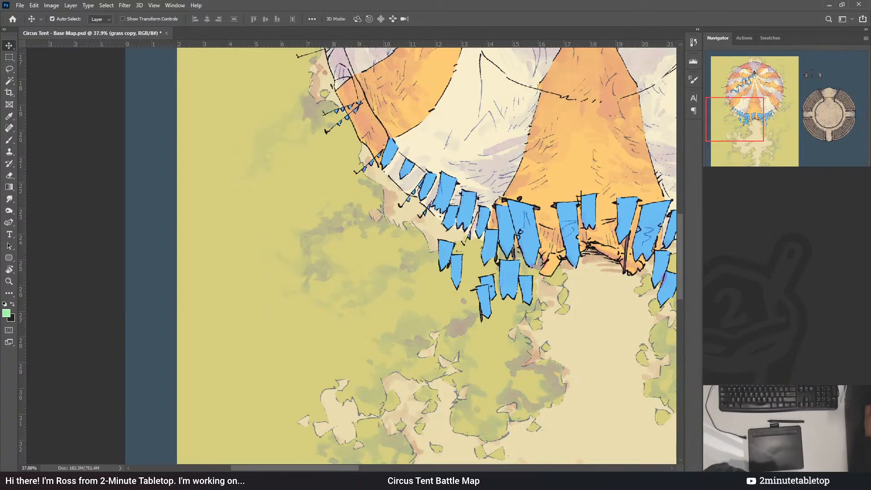
# - Shift the grass copy's shadow tint to blue-grey and the grass layer's shading toward blue-green
pyautogui.press('i')
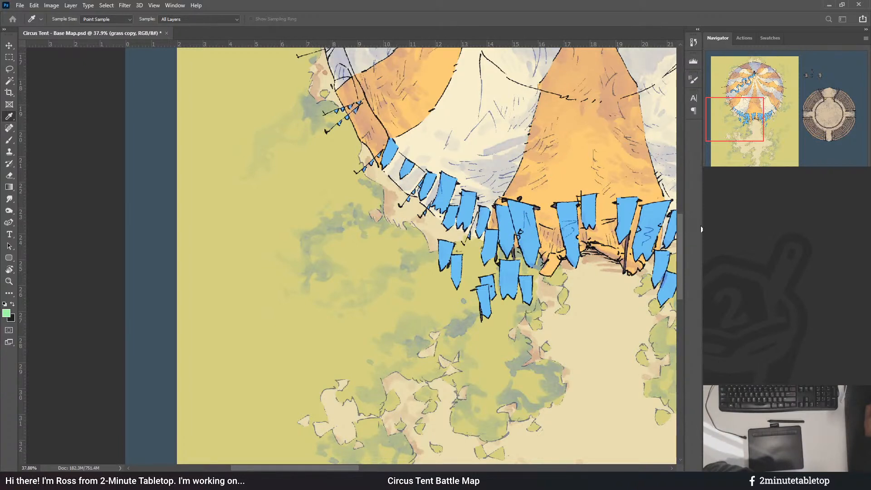
pyautogui.press('v')
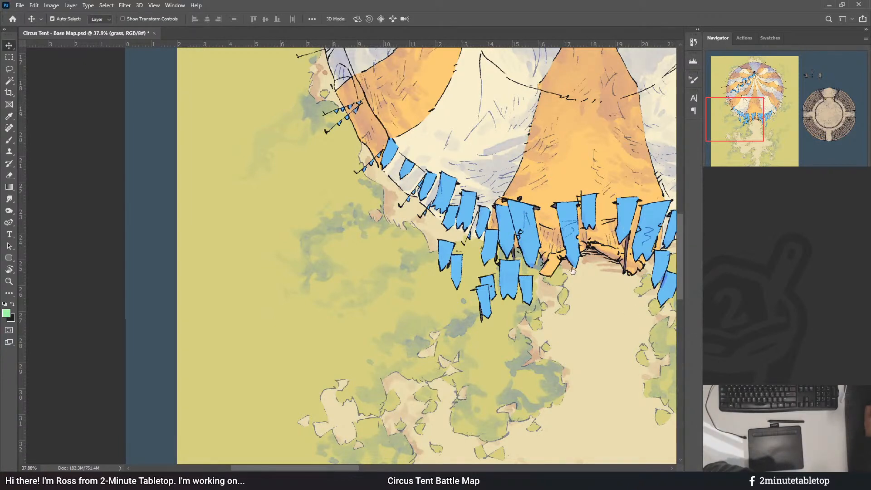
pyautogui.press('i')
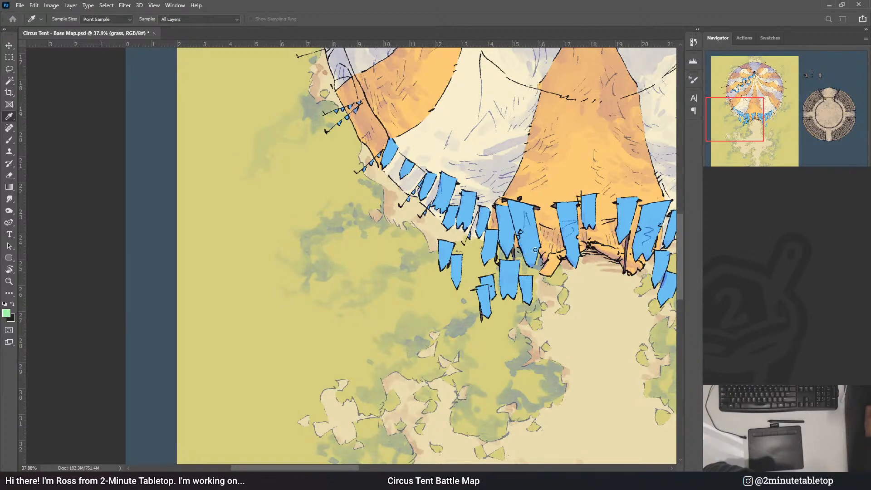
pyautogui.press('v')
pyautogui.scroll(-5, 321, 219)
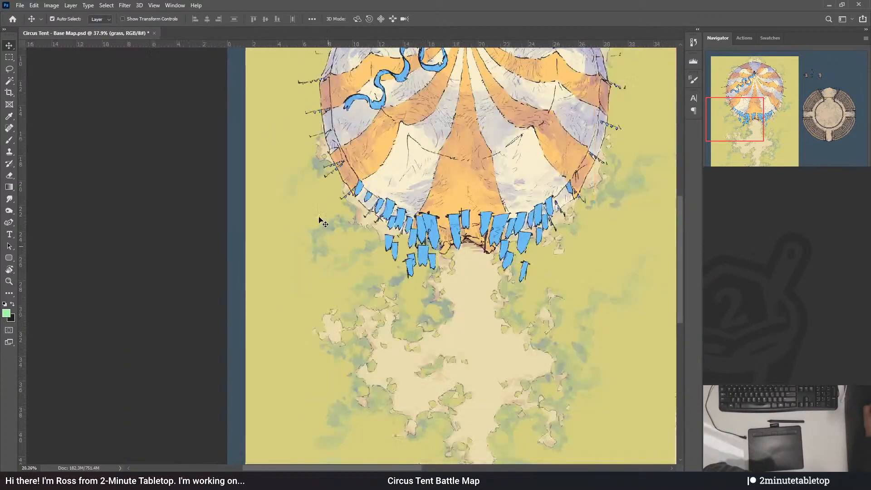
pyautogui.scroll(3, 484, 320)
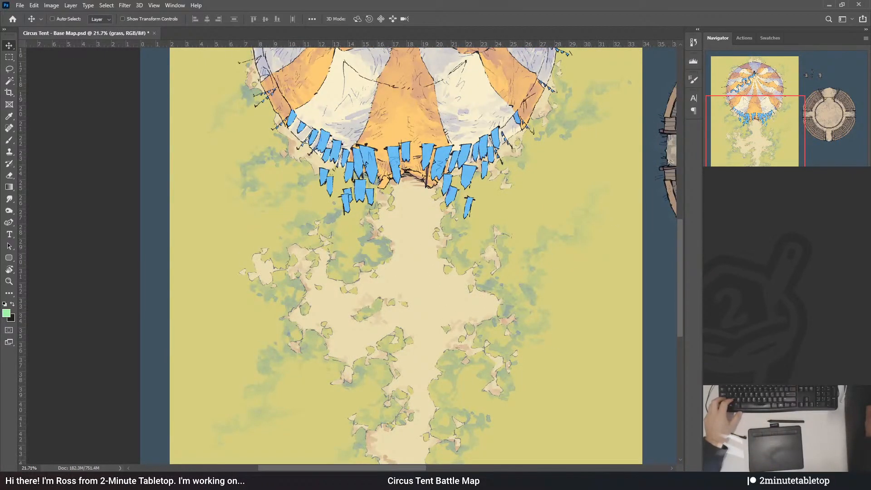
# - Load a shading selection and apply a white radial gradient at 30% opacity to the WATERCOLOR mask over the grass right of the path
pyautogui.keyDown('ctrl'); pyautogui.click(735, 313); pyautogui.keyUp('ctrl')
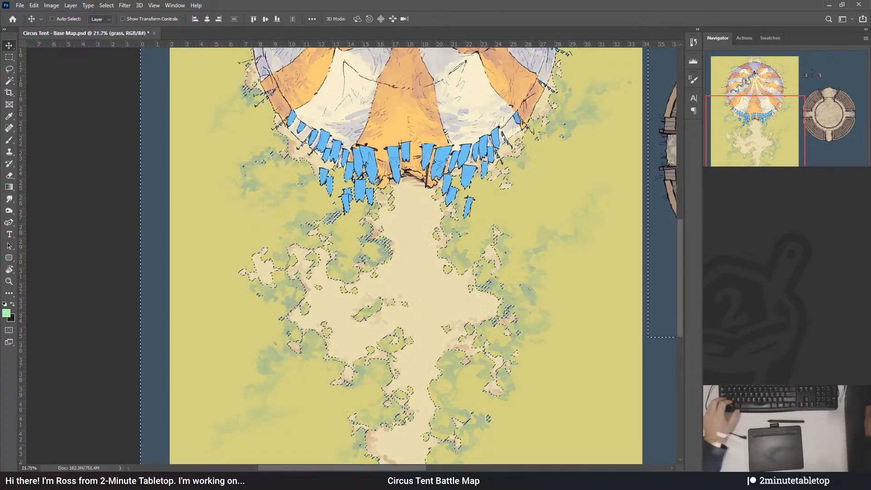
pyautogui.click(751, 308)
pyautogui.scroll(-2, 417, 233)
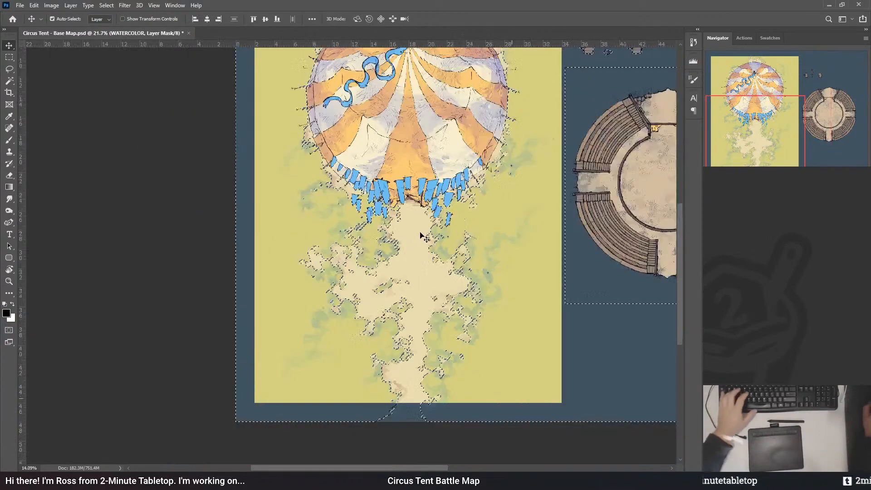
pyautogui.press('g')
pyautogui.scroll(2, 443, 276)
pyautogui.moveTo(527, 246); pyautogui.dragTo(630, 161)
pyautogui.press('x')
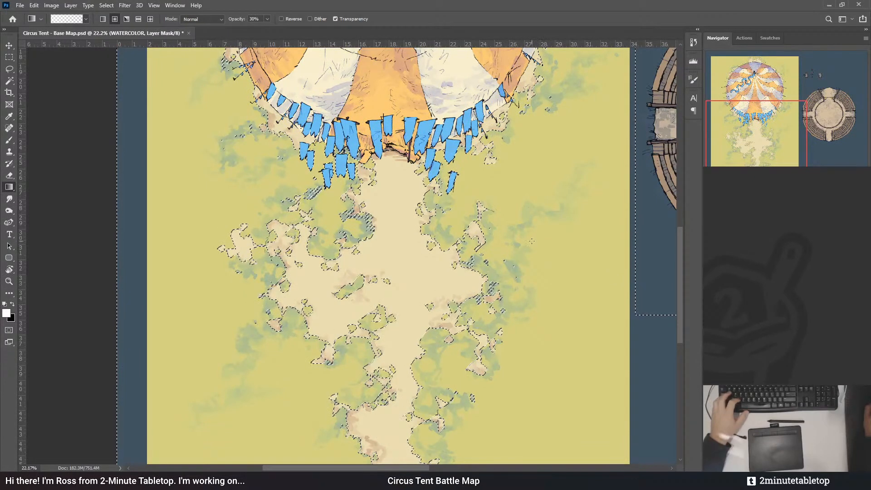
pyautogui.moveTo(529, 243); pyautogui.dragTo(642, 132)
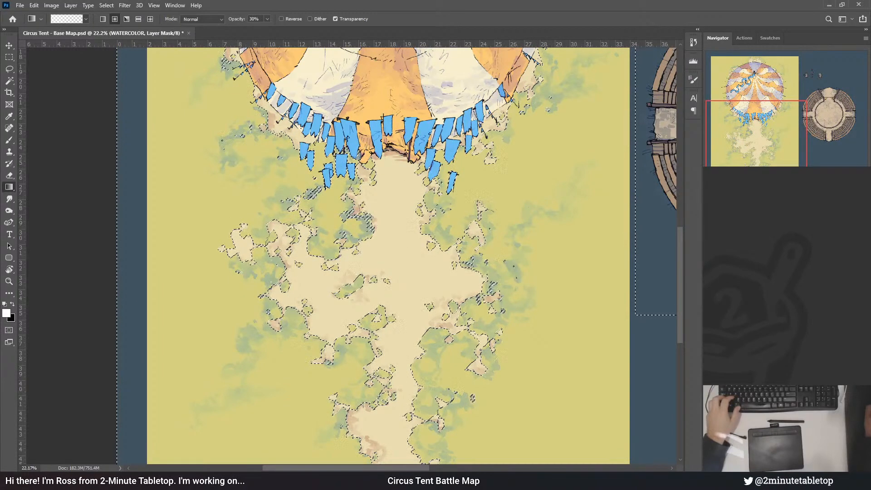
# - Add white radial gradients at 30% opacity to the WATERCOLOR mask over the grass on both sides of the path
pyautogui.hotkey('ctrl', 'd')
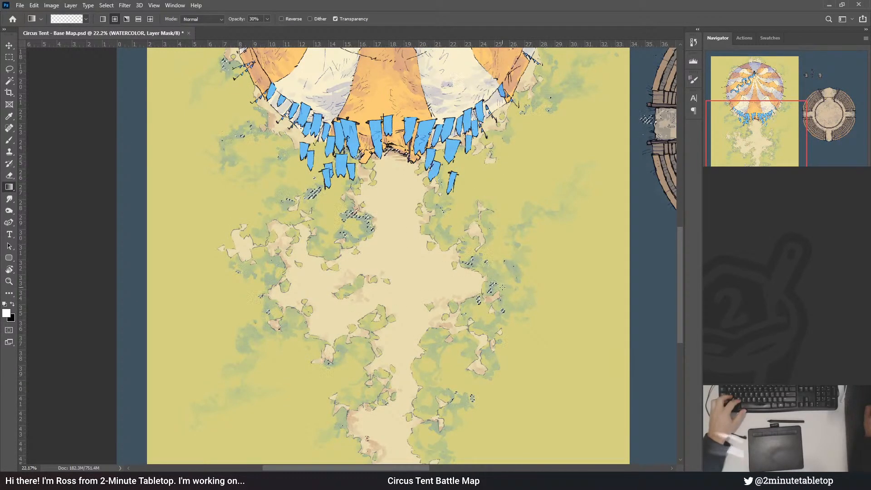
pyautogui.moveTo(506, 282); pyautogui.dragTo(605, 132)
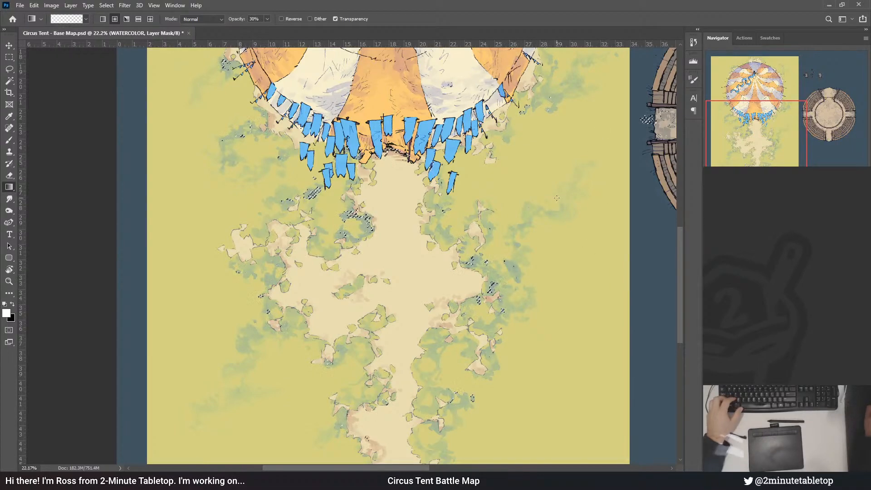
pyautogui.moveTo(557, 198); pyautogui.dragTo(615, 119)
pyautogui.moveTo(226, 185); pyautogui.dragTo(144, 132)
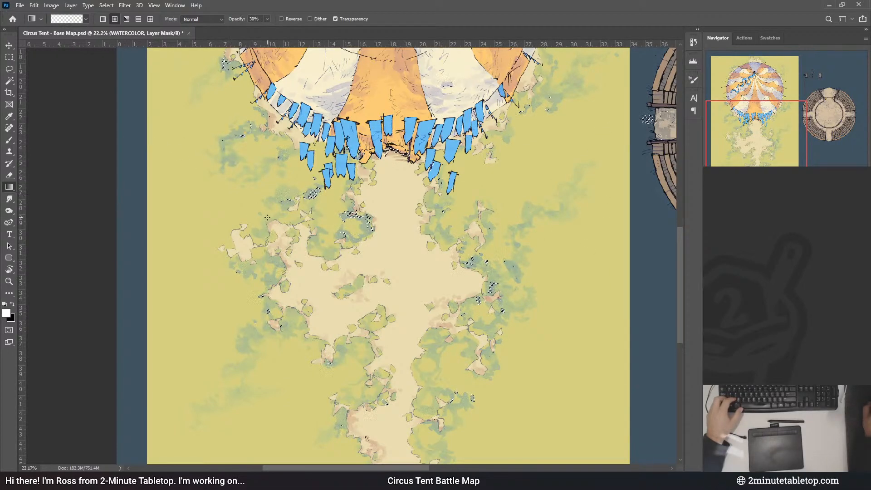
pyautogui.moveTo(255, 383); pyautogui.dragTo(222, 407)
pyautogui.scroll(-3, 255, 272)
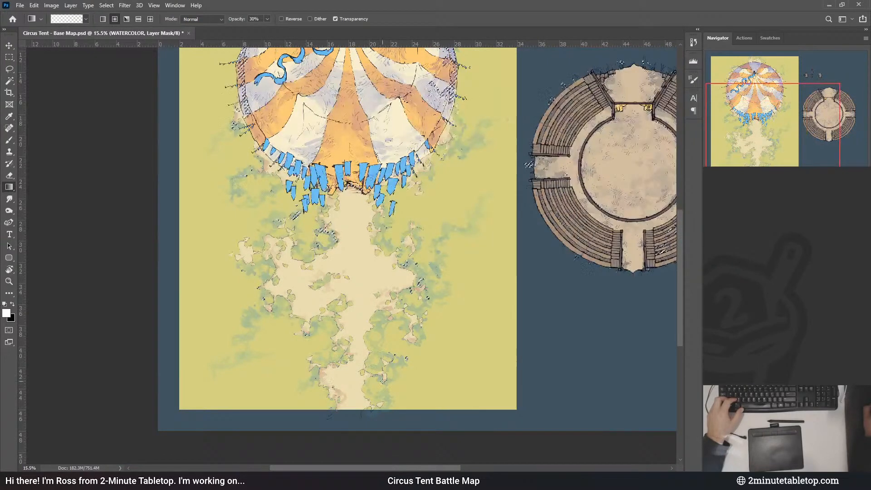
pyautogui.scroll(-1, 449, 384)
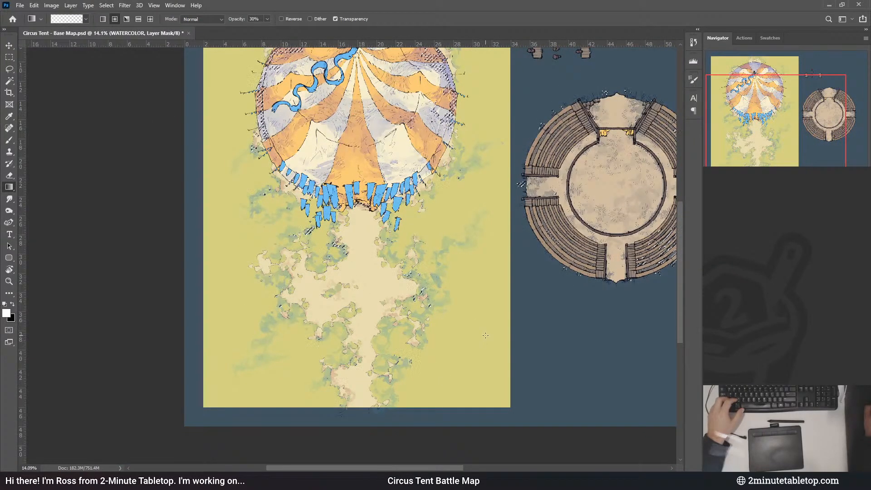
# - Strengthen the watercolor shading to the right of the tent with another 30% white gradient on the WATERCOLOR mask, and clear the selection
pyautogui.scroll(3, 231, 125)
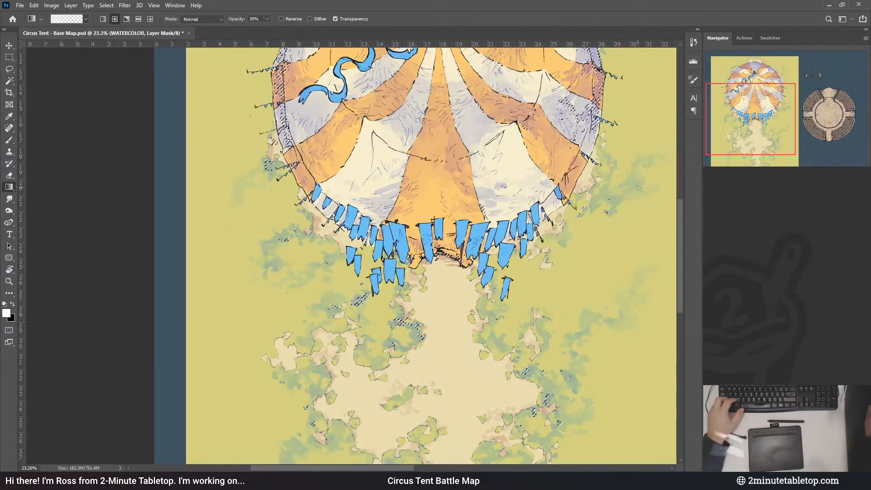
pyautogui.moveTo(660, 96); pyautogui.dragTo(651, 191)
pyautogui.scroll(-3, 590, 159)
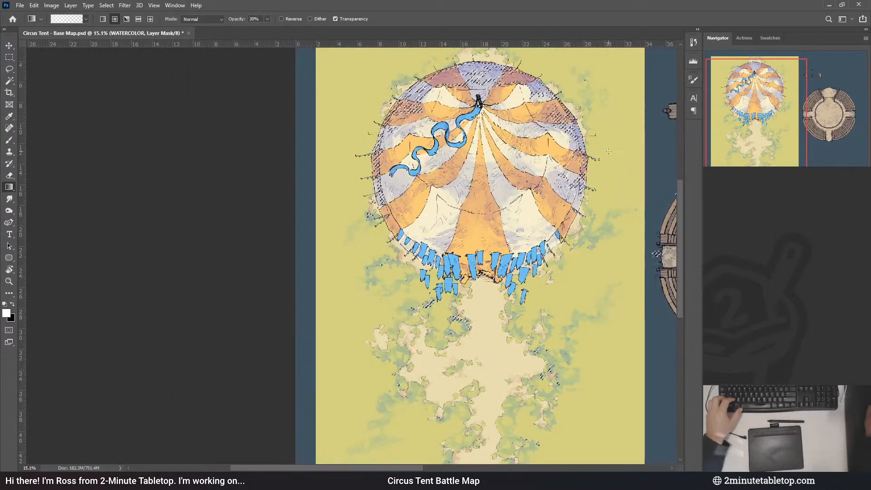
pyautogui.scroll(-1, 540, 116)
pyautogui.scroll(3, 540, 116)
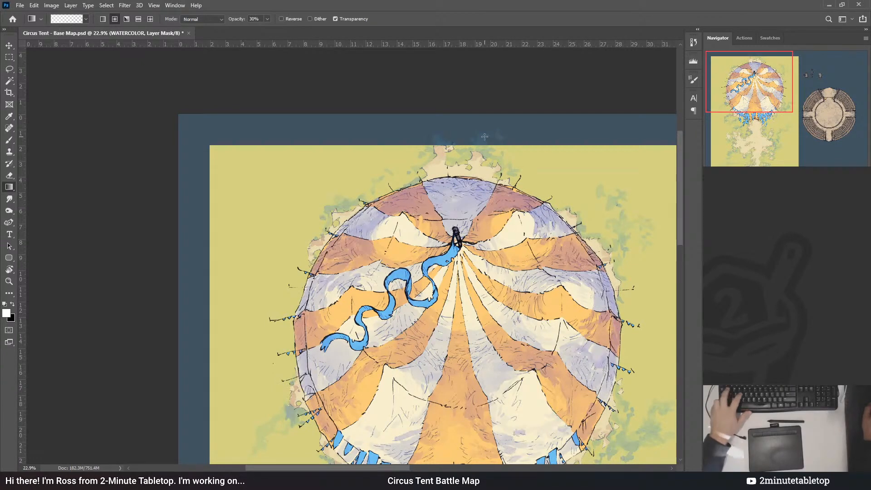
pyautogui.scroll(-3, 393, 117)
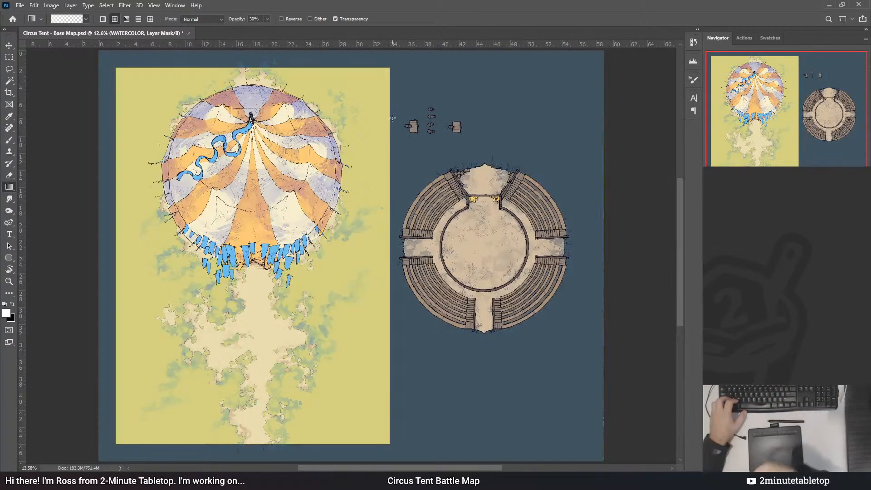
pyautogui.scroll(4, 178, 371)
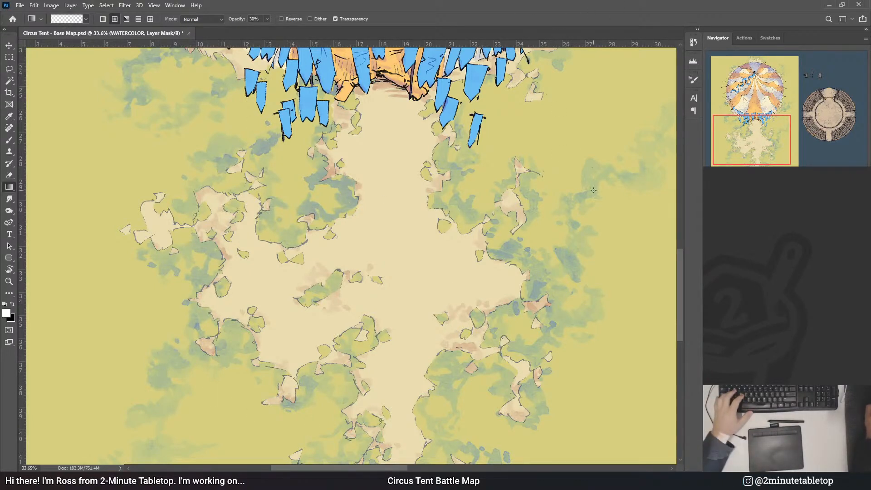
# - Compare neutral grey and purple-blue tints in the grass shadows and settle the grass copy on blue-green
pyautogui.hotkey('ctrl', 'z')
pyautogui.hotkey('ctrl', 'z')
pyautogui.hotkey('ctrl', 'z')
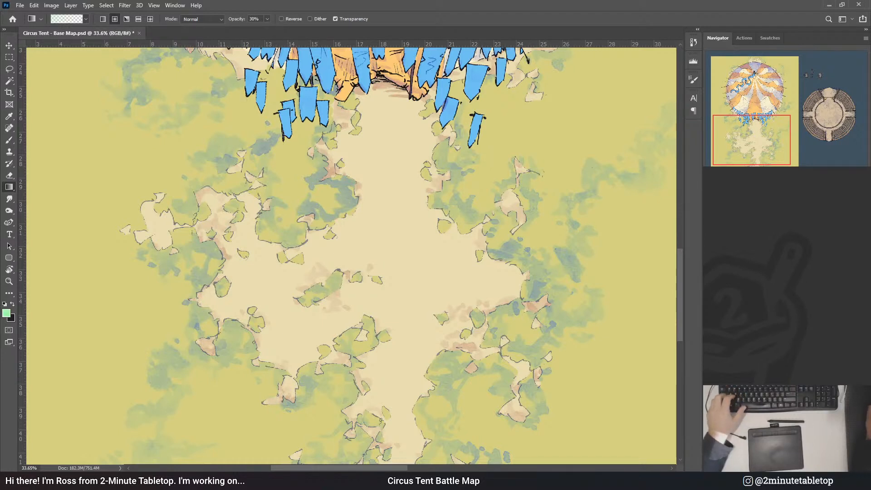
pyautogui.hotkey('ctrl', 'z')
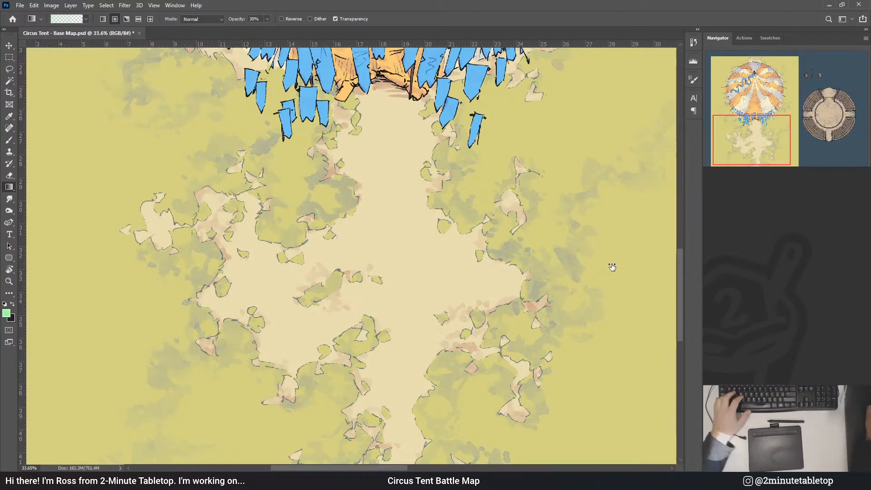
pyautogui.hotkey('ctrl', 'shift', 'z')
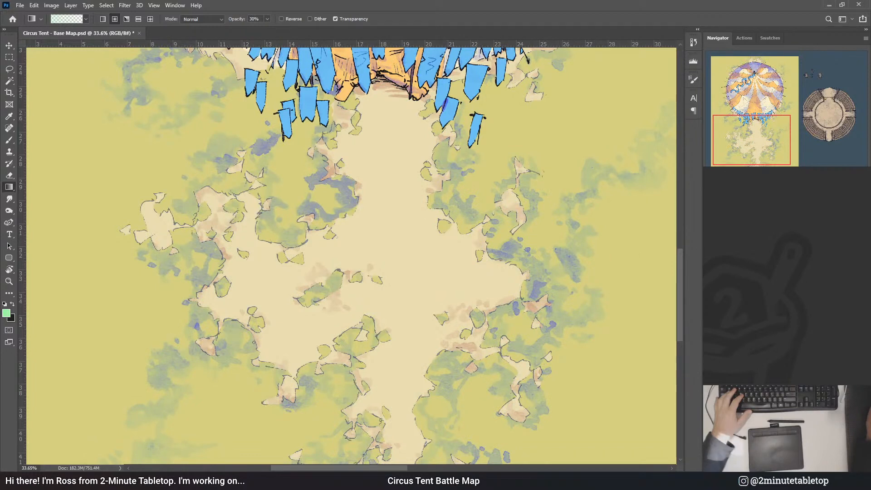
pyautogui.hotkey('ctrl', 'shift', 'z')
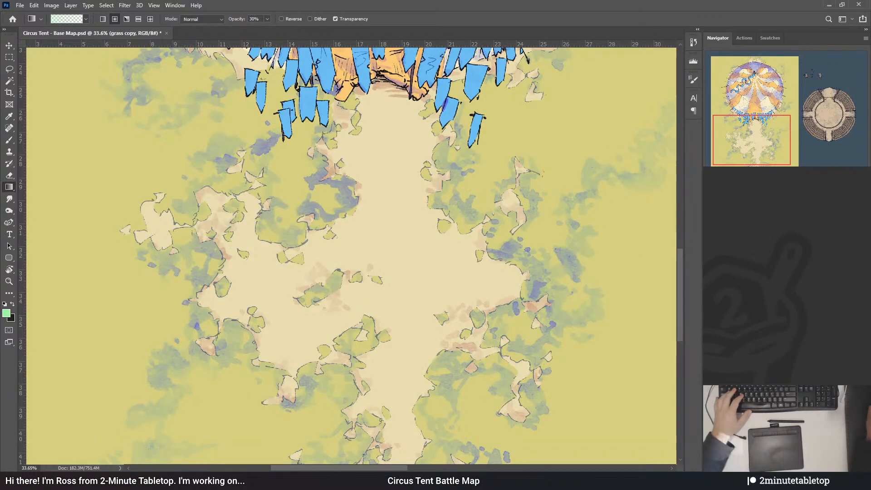
pyautogui.hotkey('ctrl', 'shift', 'z')
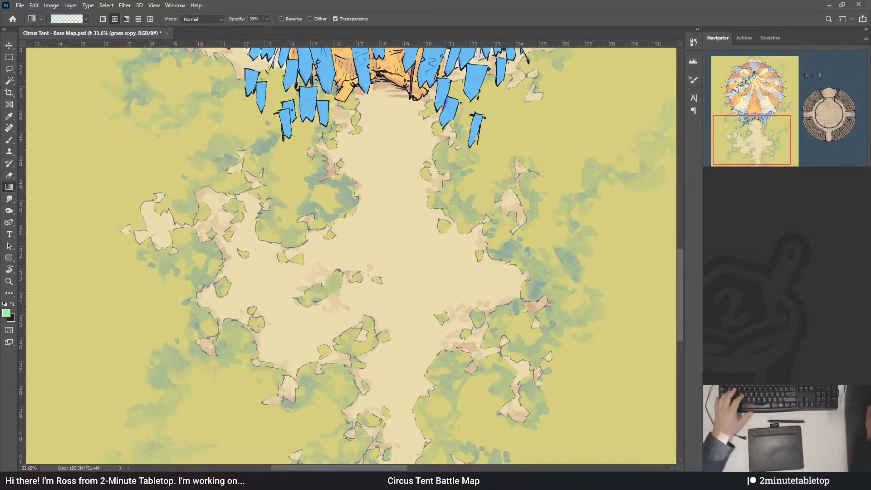
# - Soften the grass copy's tint slightly in the darkest shadows and make the grass layer active
pyautogui.press('i')
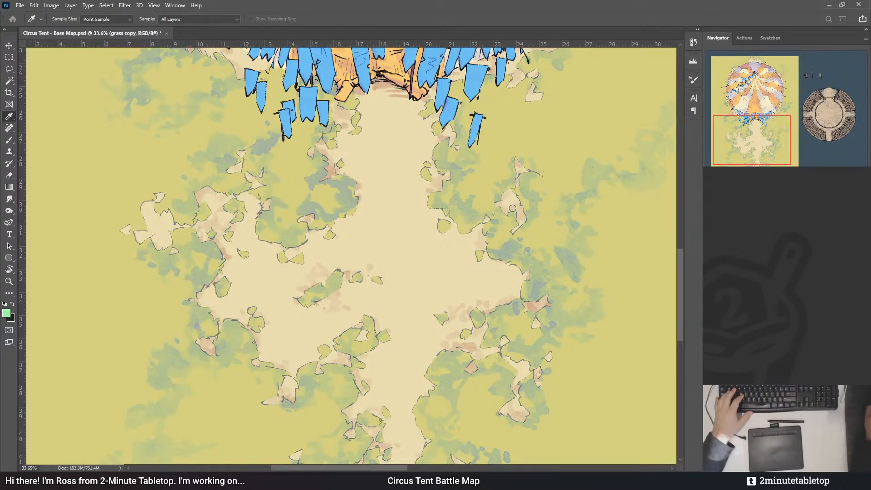
pyautogui.press('g')
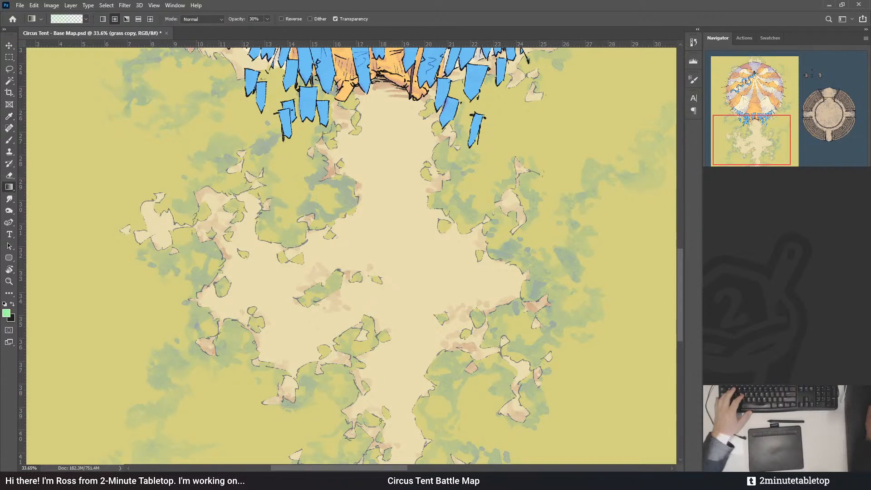
pyautogui.press('b')
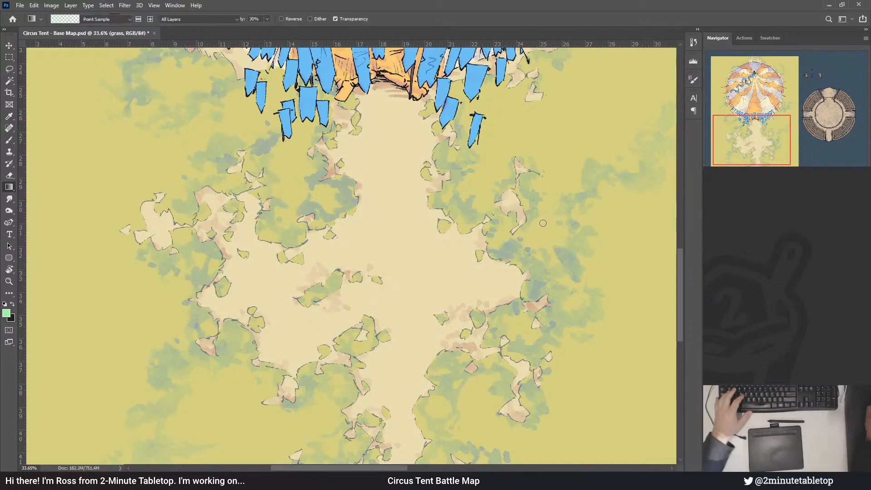
# - Fade the watercolor shading on both sides of the path with black radial gradients at 30% opacity on the WATERCOLOR mask
pyautogui.press('alt')
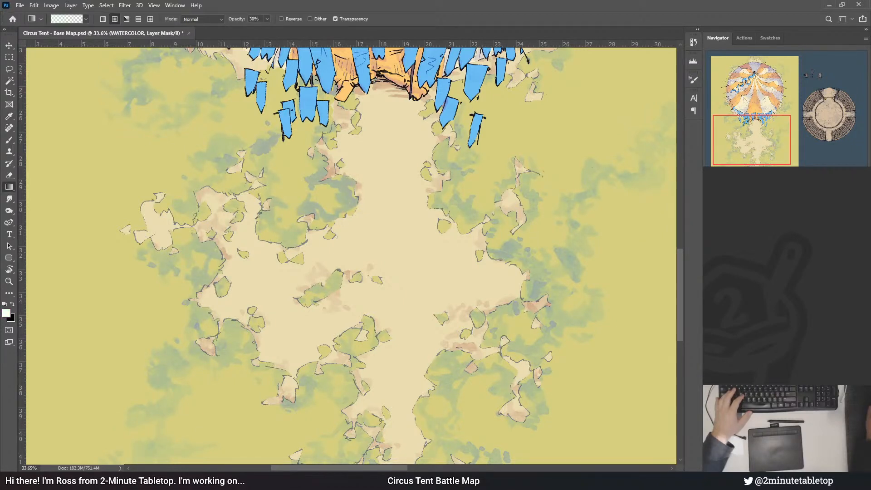
pyautogui.press('x')
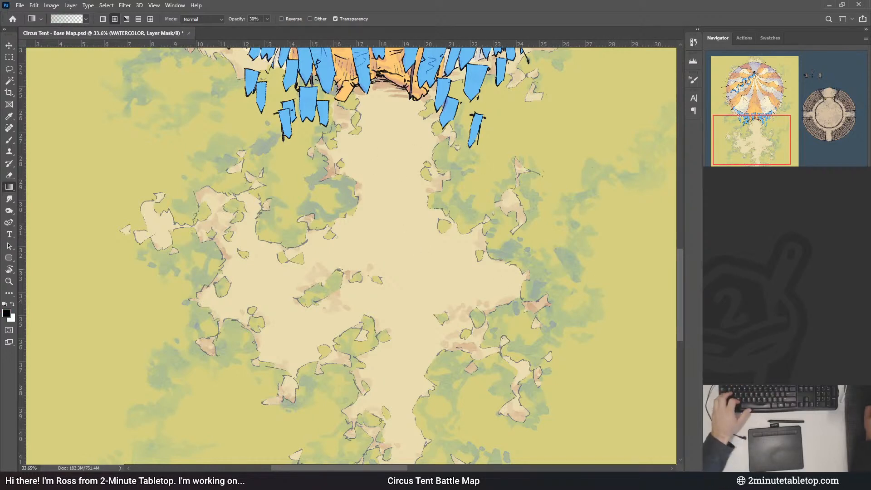
pyautogui.moveTo(336, 207); pyautogui.dragTo(379, 134)
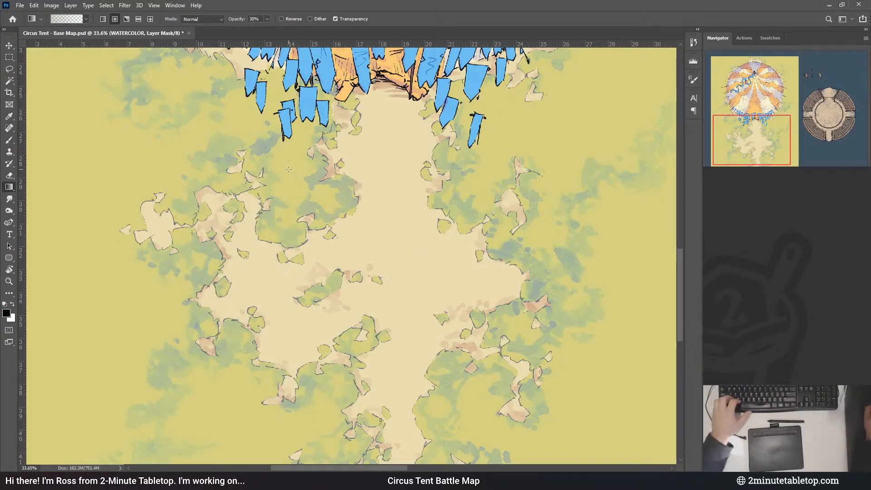
pyautogui.moveTo(266, 131); pyautogui.dragTo(267, 129)
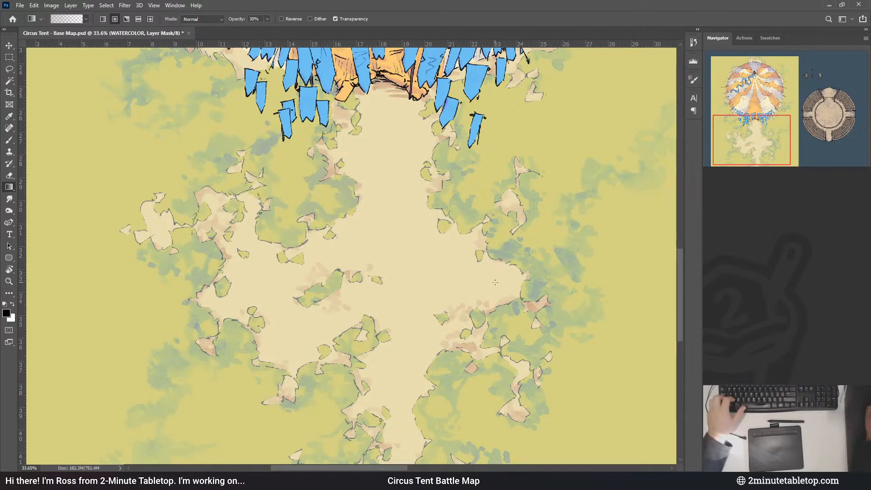
pyautogui.moveTo(490, 283); pyautogui.dragTo(568, 196)
pyautogui.scroll(-5, 393, 212)
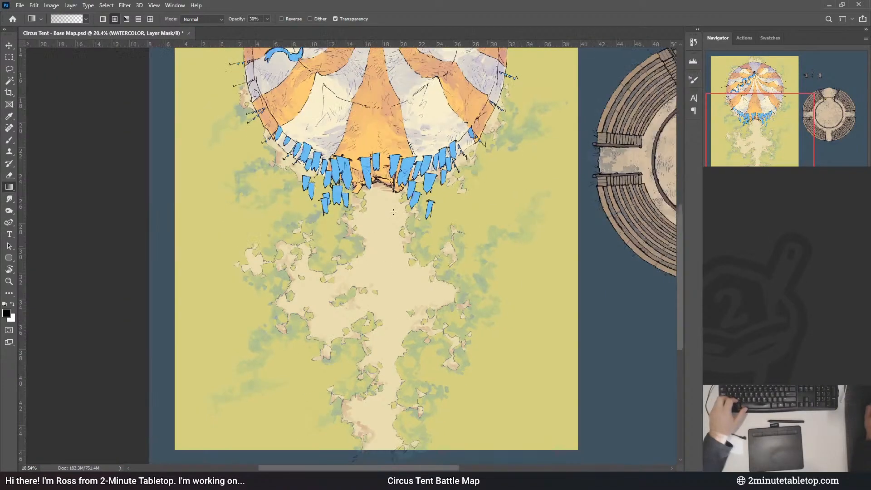
pyautogui.scroll(-3, 423, 273)
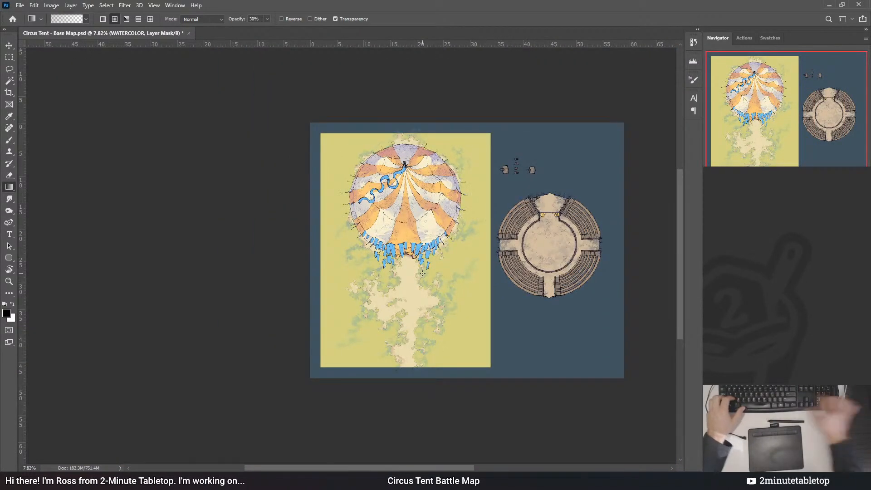
pyautogui.hotkey('ctrl', '0')
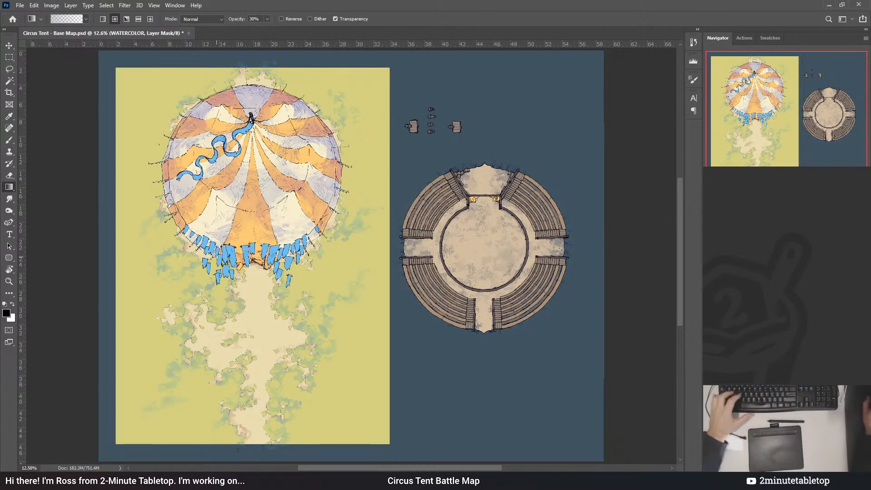
pyautogui.moveTo(178, 374); pyautogui.dragTo(353, 381)
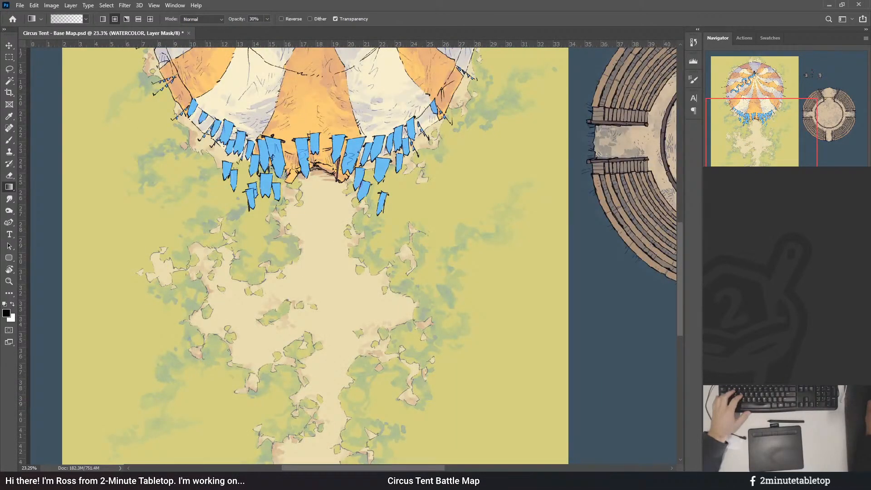
# - Shift the tints of the grass and grass copy layers to a muted grey-green
pyautogui.click(748, 318)
pyautogui.press('i')
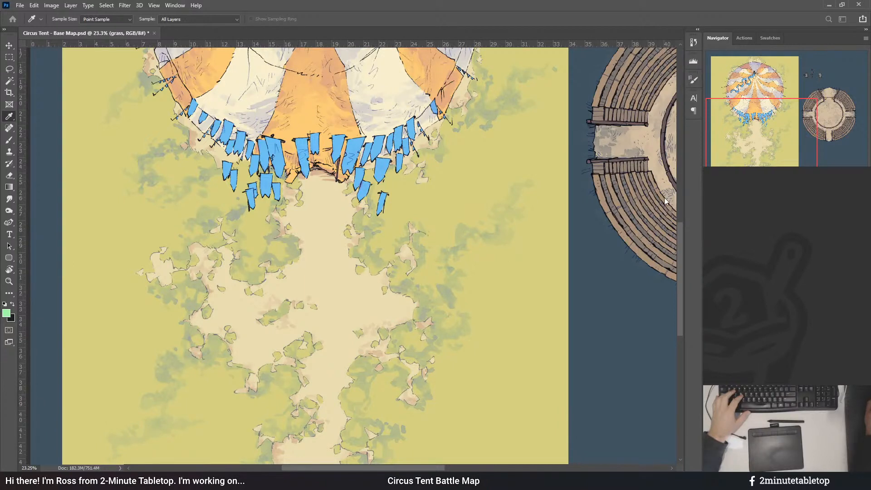
pyautogui.press('g')
pyautogui.hotkey('ctrl', 'j')
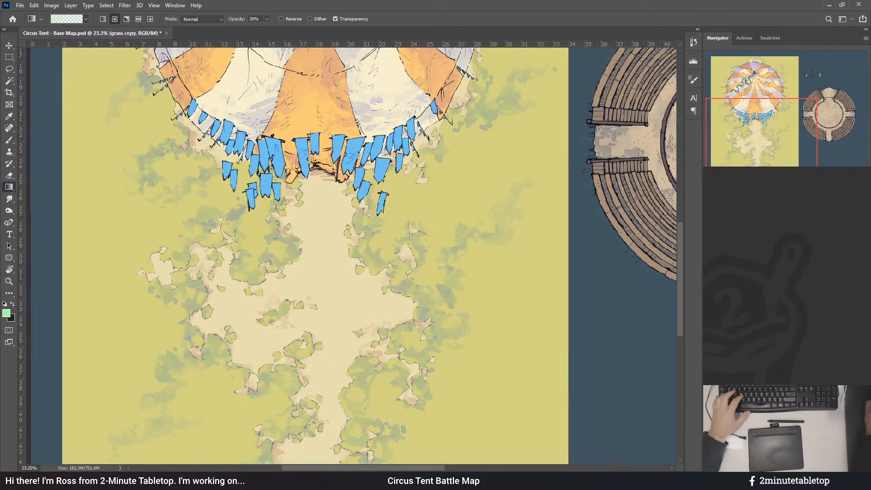
pyautogui.press('i')
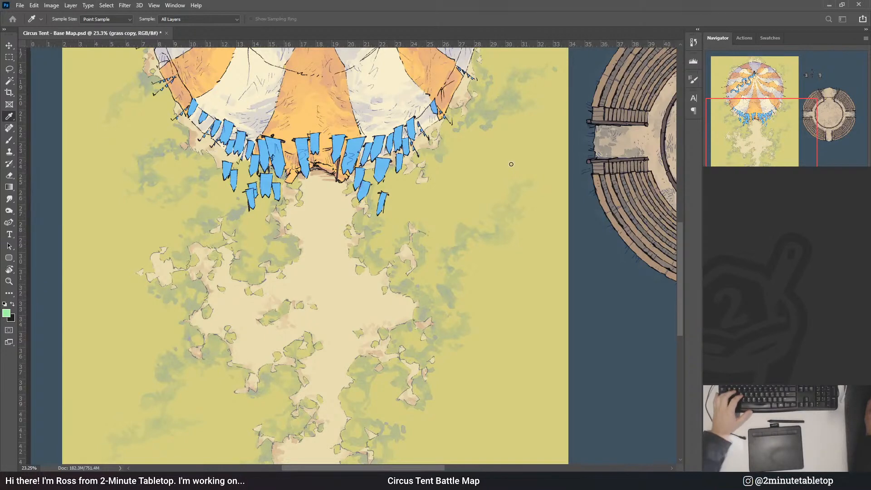
pyautogui.press('g')
pyautogui.scroll(-3, 503, 268)
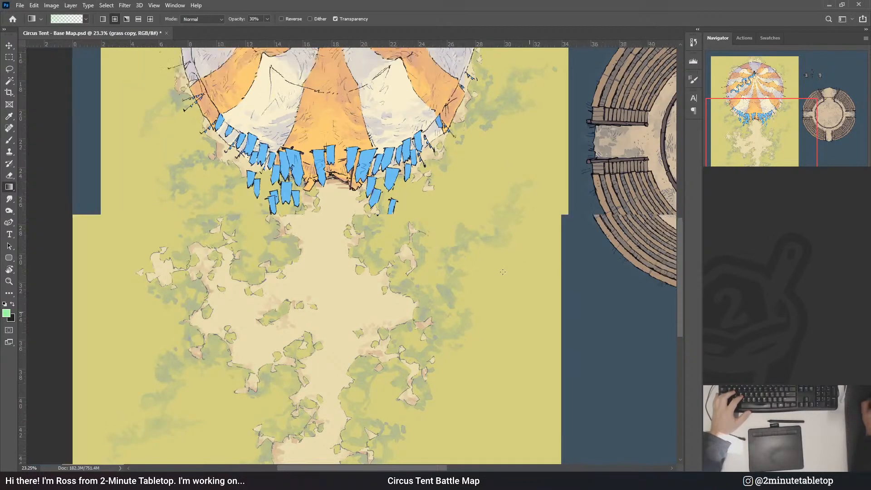
pyautogui.scroll(-2, 412, 423)
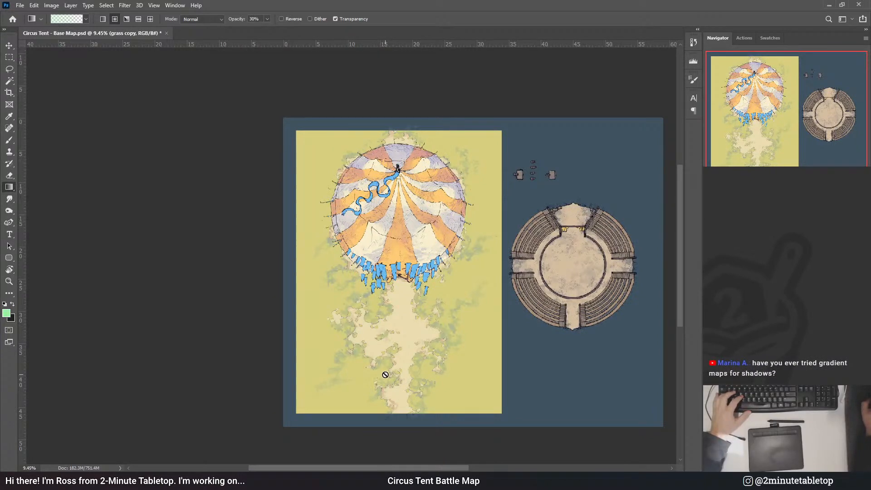
pyautogui.scroll(1, 386, 378)
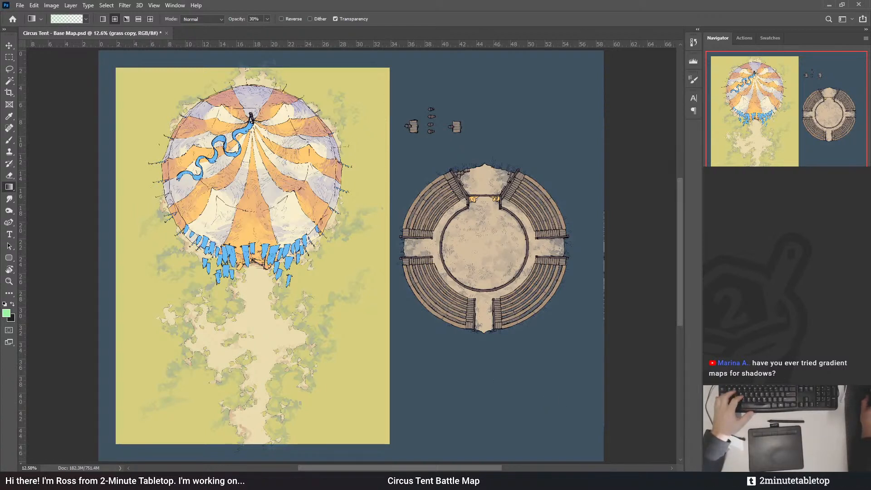
pyautogui.click(799, 299)
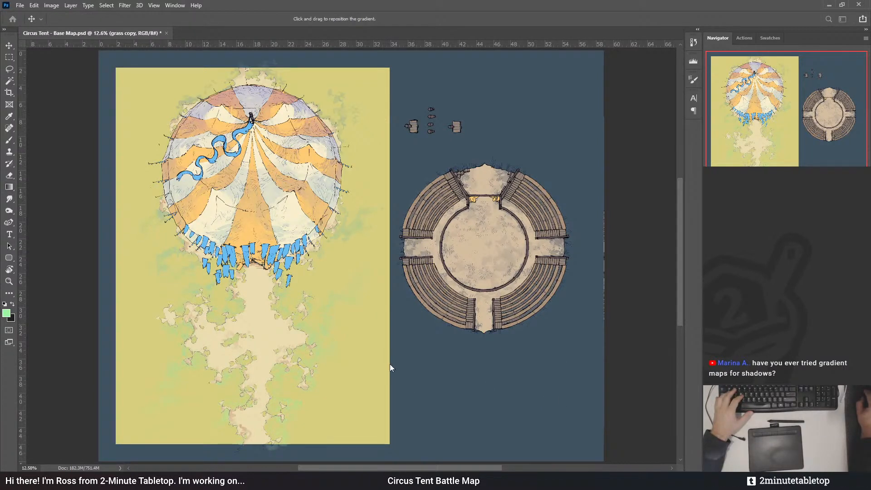
pyautogui.press('Return')
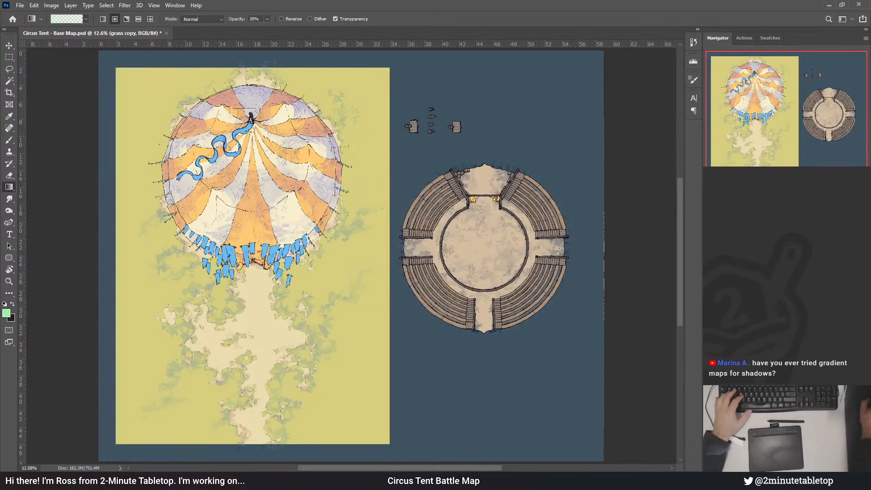
pyautogui.scroll(3, 164, 300)
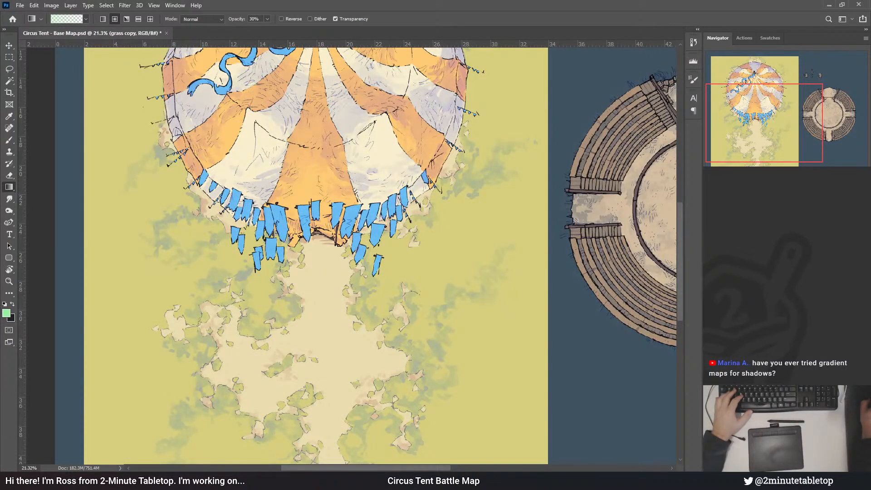
# - Add a light green solid colour fill layer and a black solid colour fill layer over the whole map from Group 1
pyautogui.hotkey('ctrl', '\\')
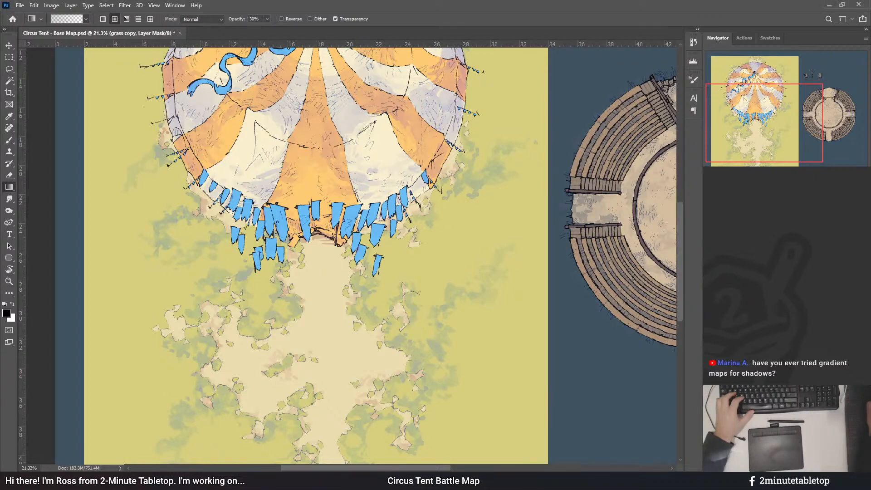
pyautogui.click(771, 281)
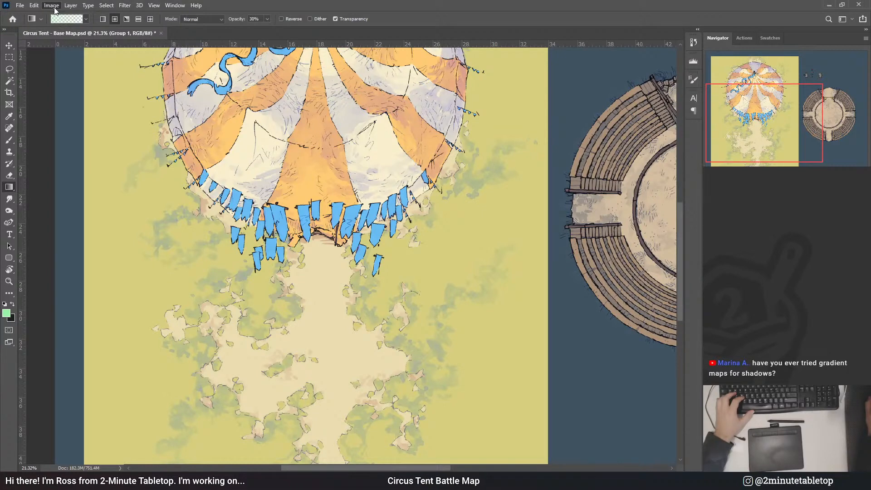
pyautogui.click(771, 272)
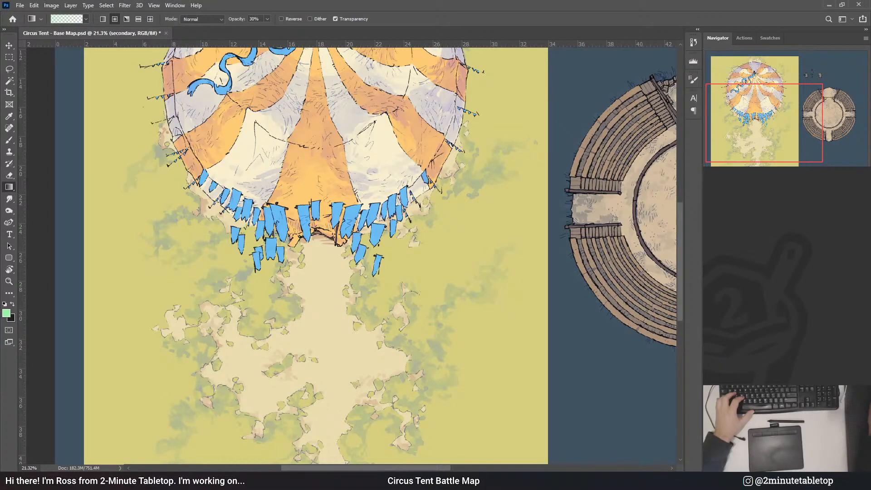
pyautogui.click(771, 273)
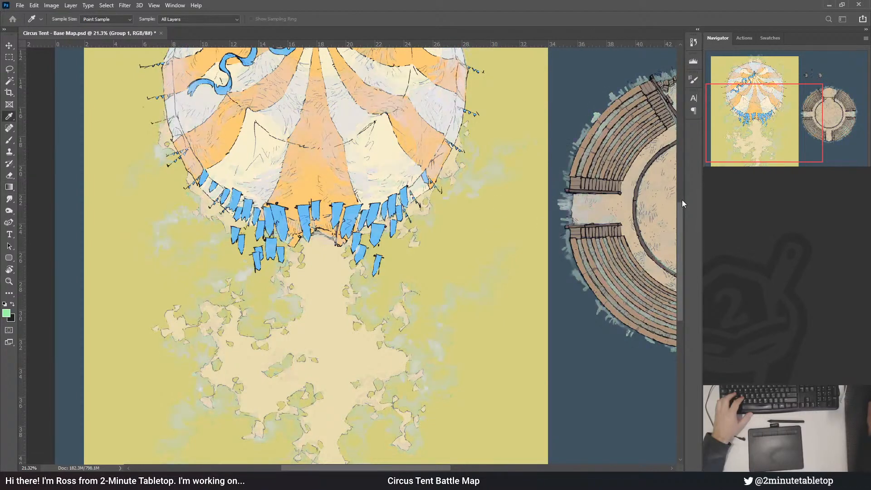
pyautogui.click(684, 204)
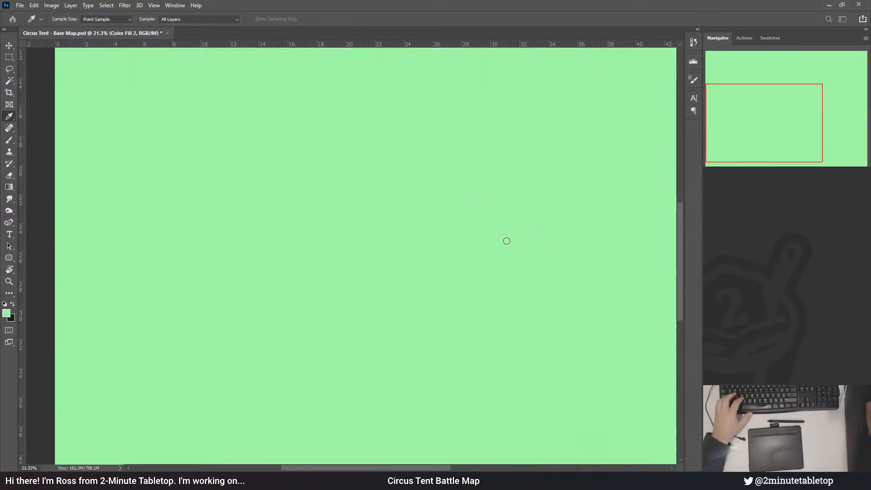
pyautogui.moveTo(508, 241); pyautogui.dragTo(562, 303)
pyautogui.click(667, 201)
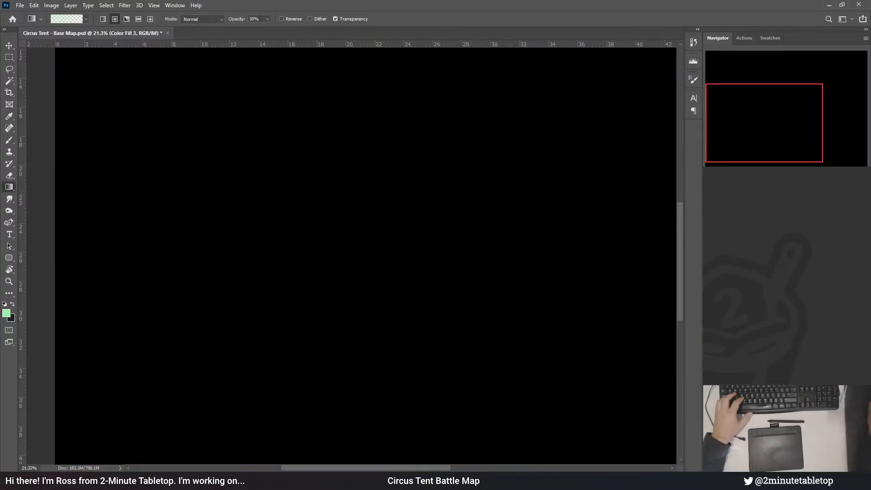
# - Isolate the watercolor shading as light grey marks on the black fill and apply it as shading on the light green fill
pyautogui.scroll(-2, 393, 266)
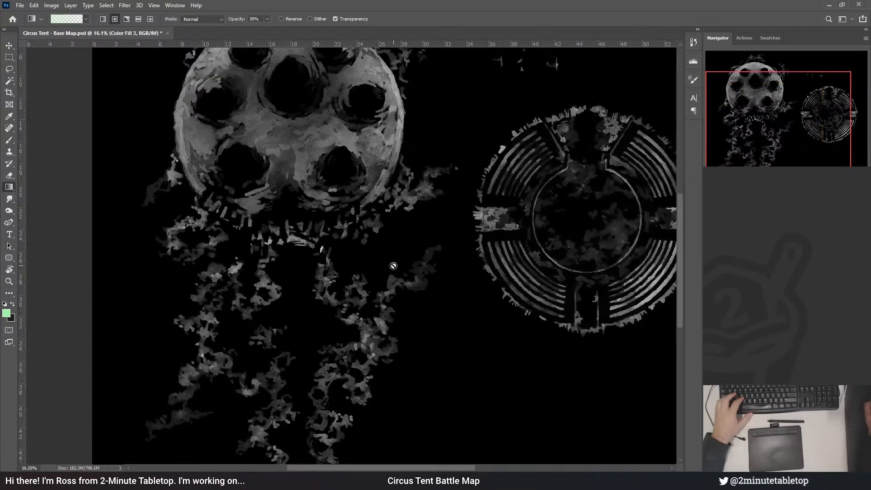
pyautogui.scroll(-2, 318, 322)
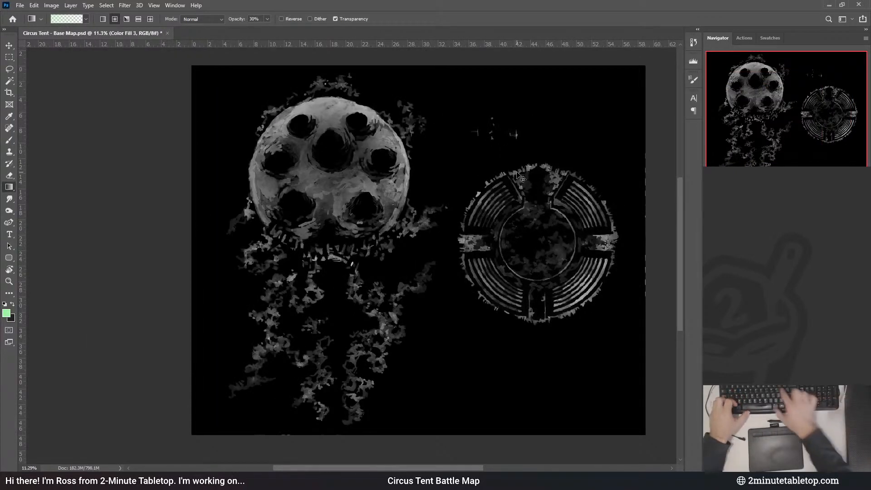
pyautogui.scroll(1, 516, 172)
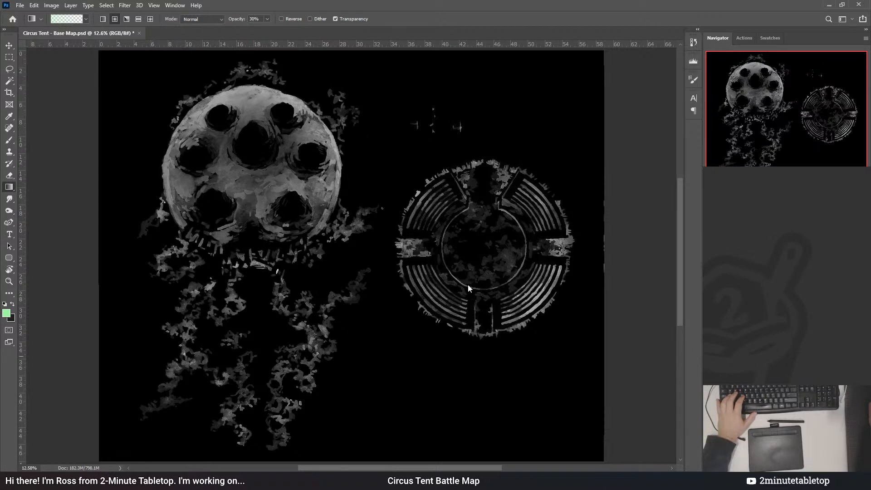
pyautogui.hotkey('ctrl', 'e')
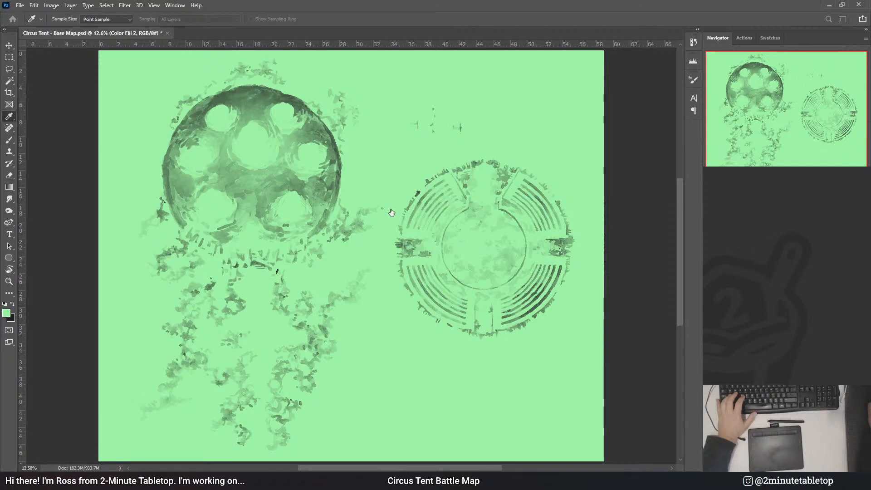
# - Recolour the shading from cyan in the light areas to purple in the darkest shadows and blend it over the tent and arena artwork
pyautogui.click(387, 204)
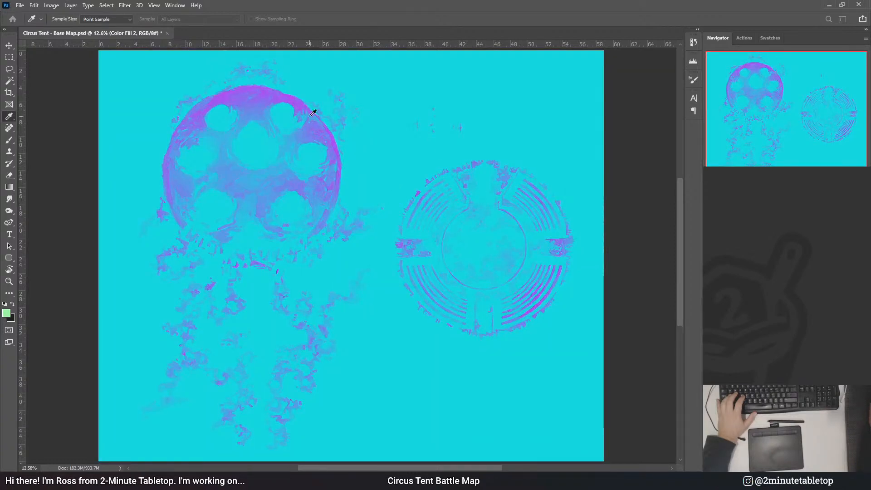
pyautogui.press('g')
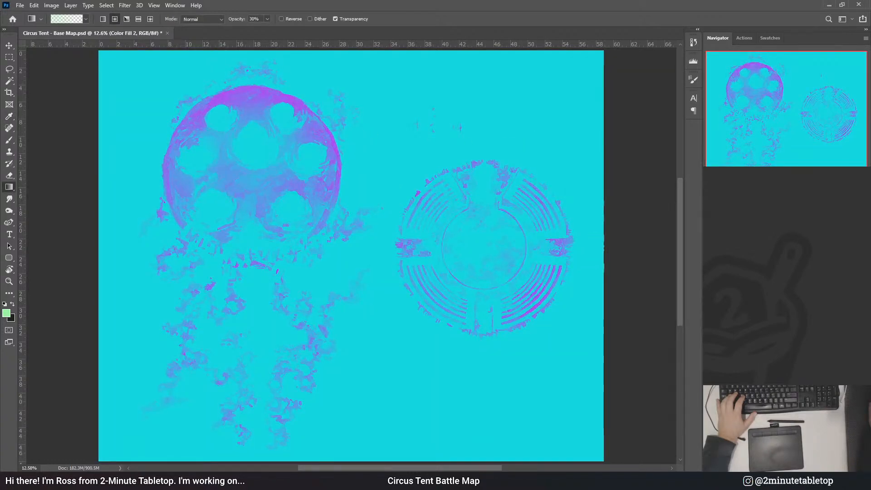
pyautogui.hotkey('ctrl', 'z')
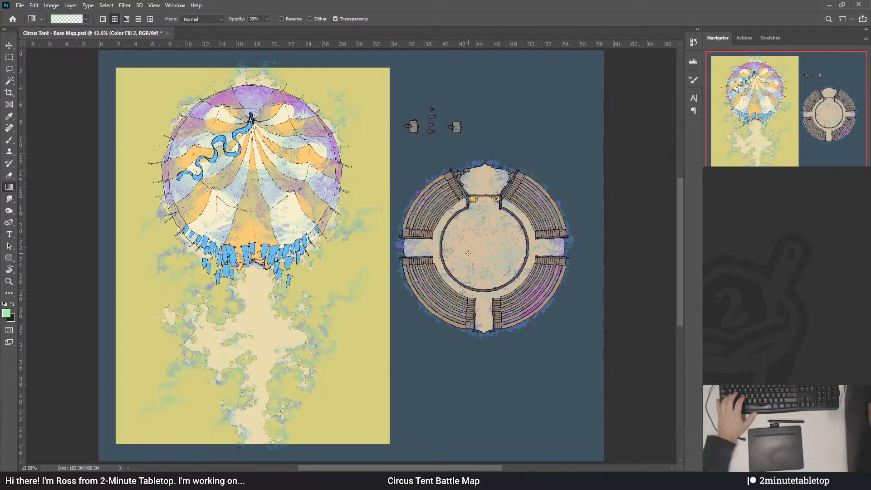
pyautogui.scroll(3, 501, 191)
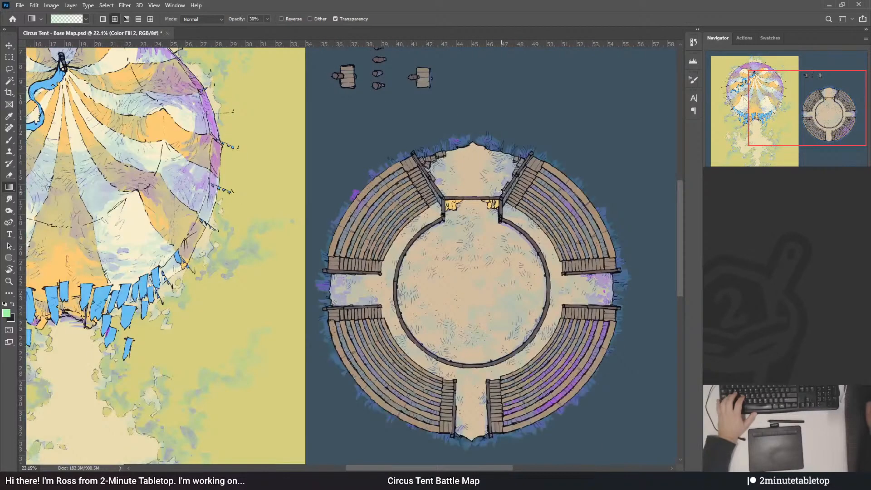
pyautogui.scroll(-3, 501, 192)
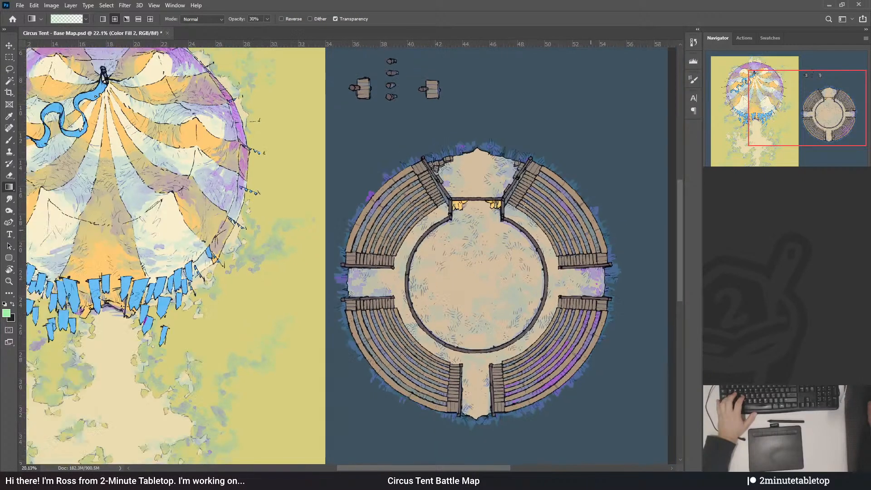
pyautogui.scroll(2, 177, 244)
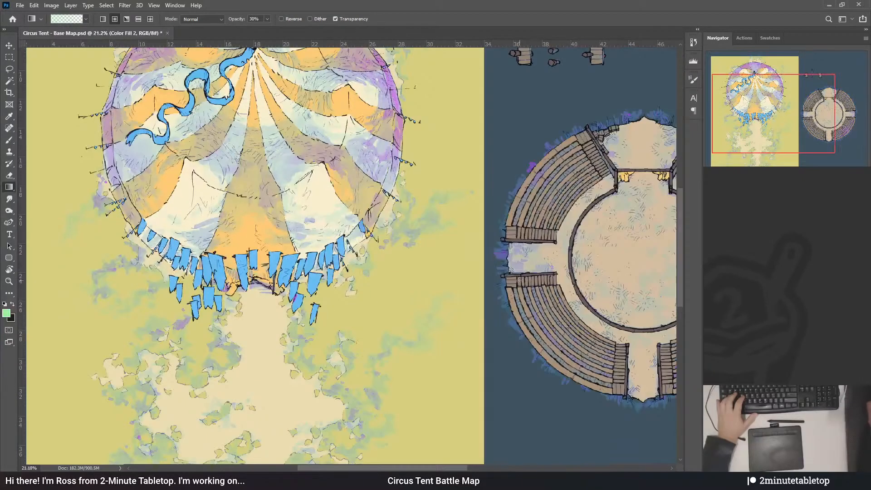
pyautogui.scroll(-1, 296, 90)
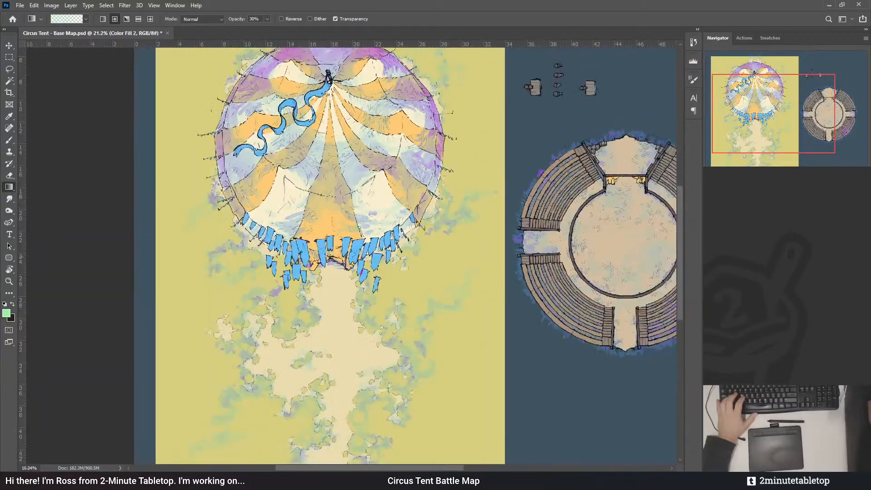
pyautogui.scroll(-1, 270, 62)
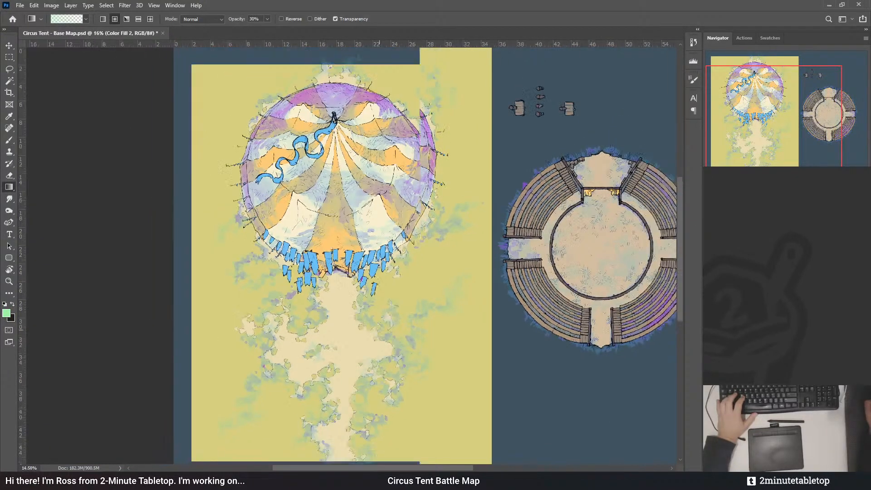
# - Examine the cyan-to-purple shading up close on the tent, the dirt path and grass, and across the whole map
pyautogui.scroll(3, 295, 52)
pyautogui.scroll(2, 347, 139)
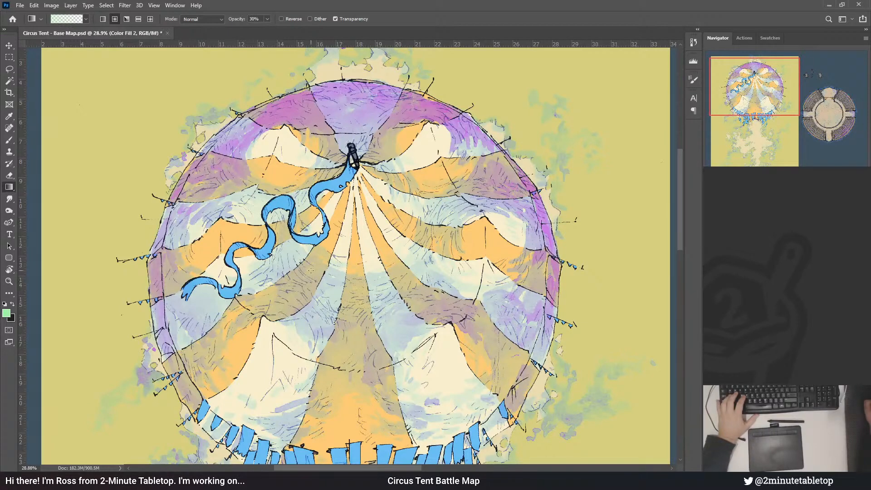
pyautogui.scroll(-5, 311, 270)
pyautogui.scroll(3, 409, 372)
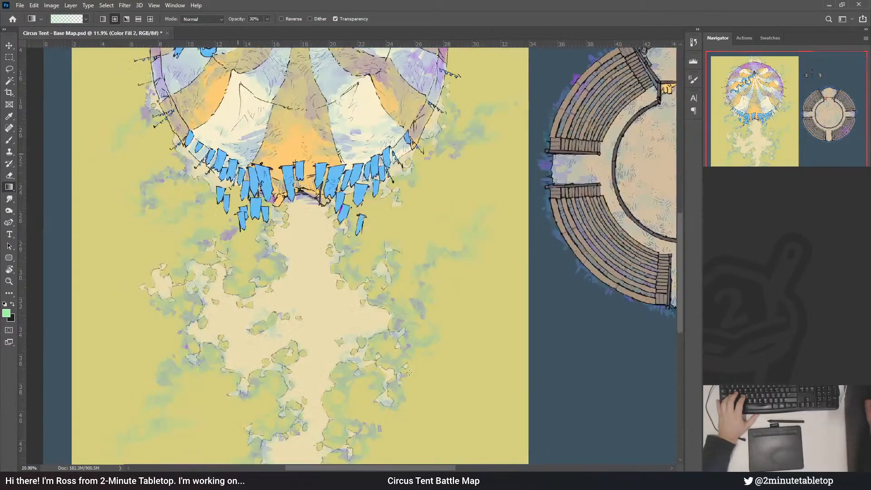
pyautogui.scroll(2, 408, 372)
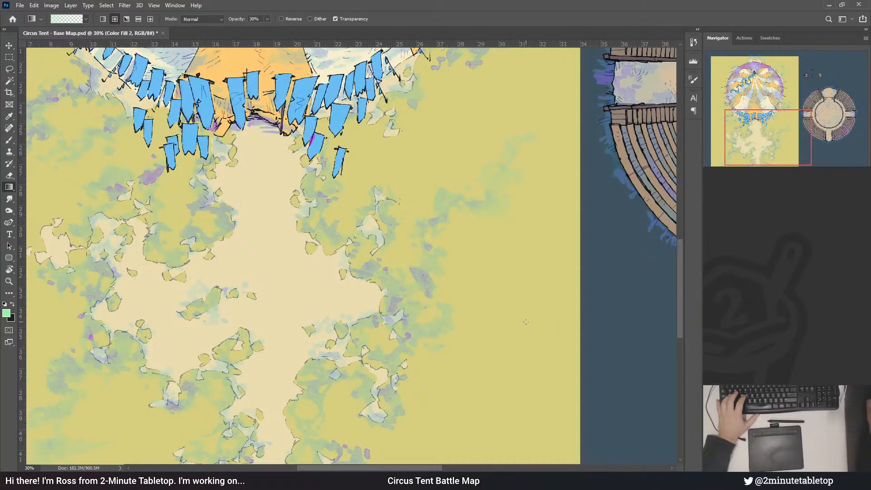
pyautogui.scroll(-4, 526, 321)
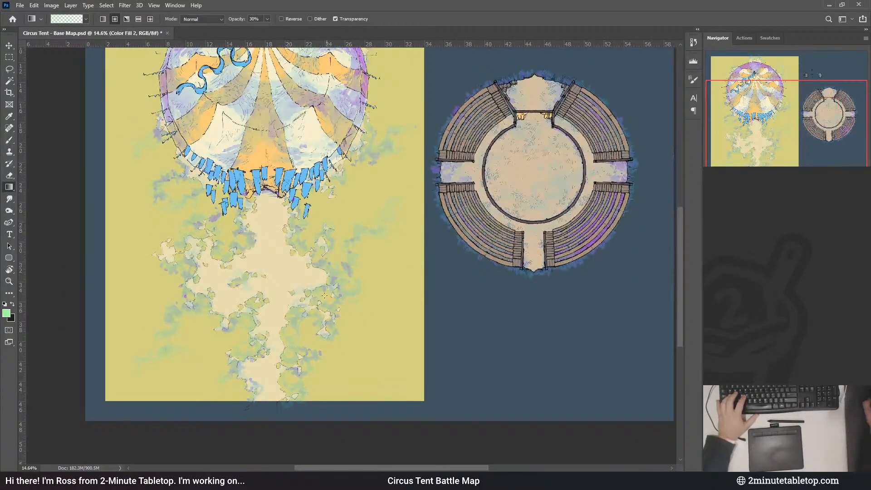
pyautogui.scroll(-2, 287, 272)
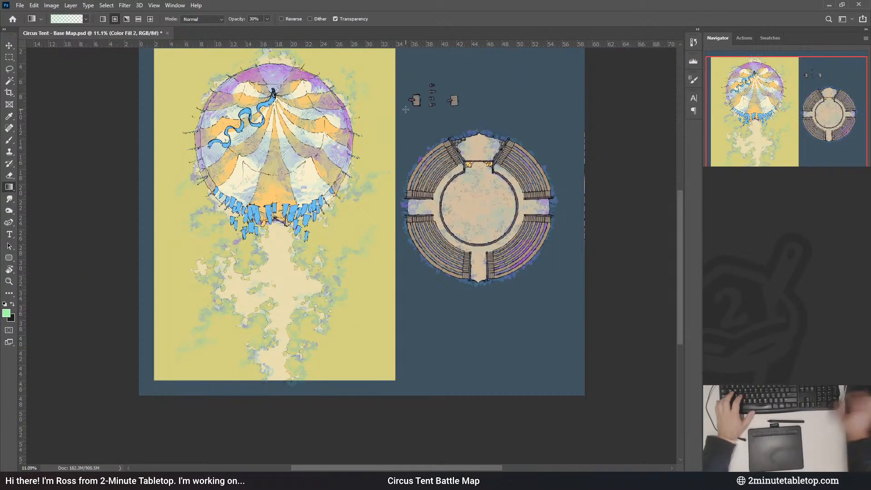
pyautogui.scroll(1, 405, 110)
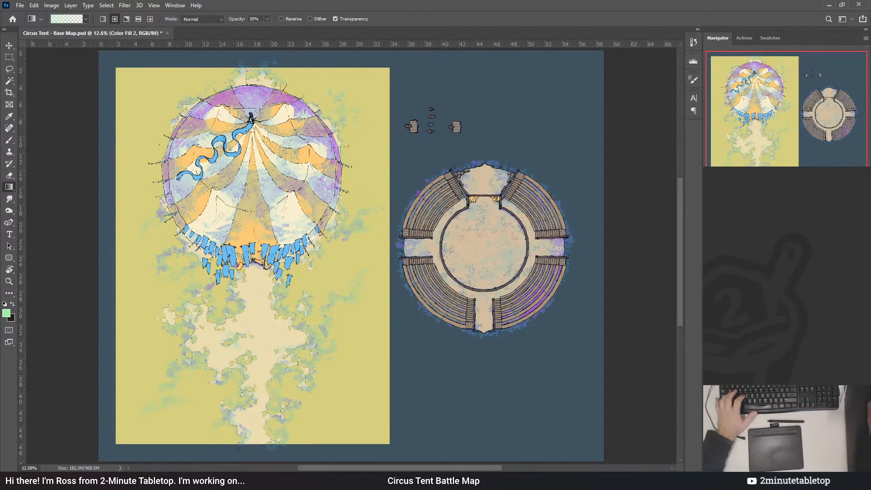
# - Compare the map with the coloured shading shown and hidden, over the full artwork and close up on the arena
pyautogui.hotkey('ctrl', ',')
pyautogui.hotkey('ctrl', ',')
pyautogui.hotkey('ctrl', ',')
pyautogui.hotkey('ctrl', ',')
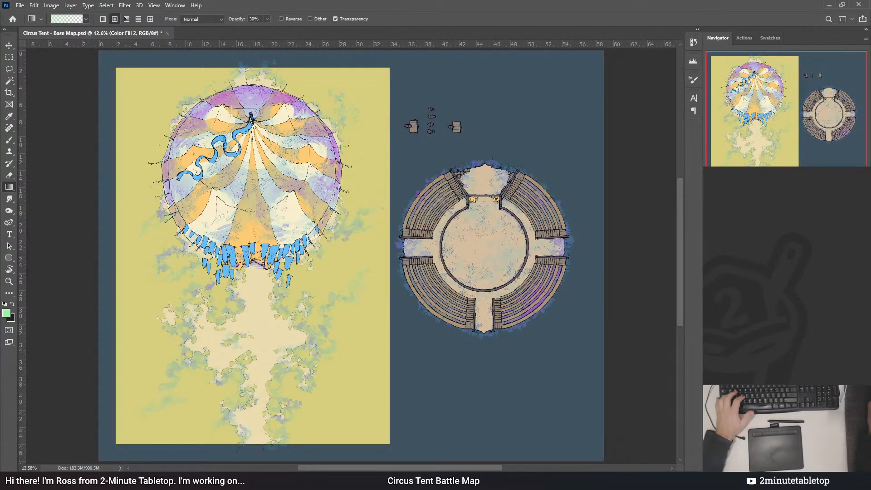
pyautogui.hotkey('ctrl', ',')
pyautogui.hotkey('ctrl', ',')
pyautogui.scroll(5, 545, 243)
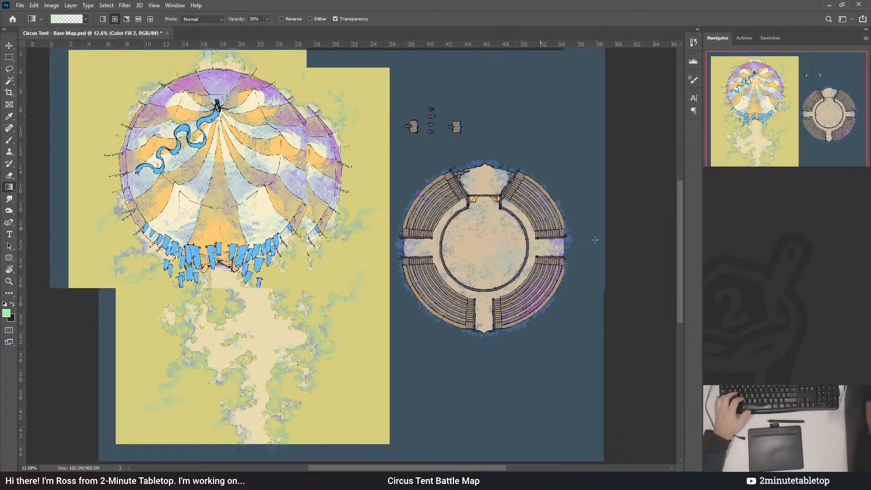
pyautogui.scroll(3, 544, 244)
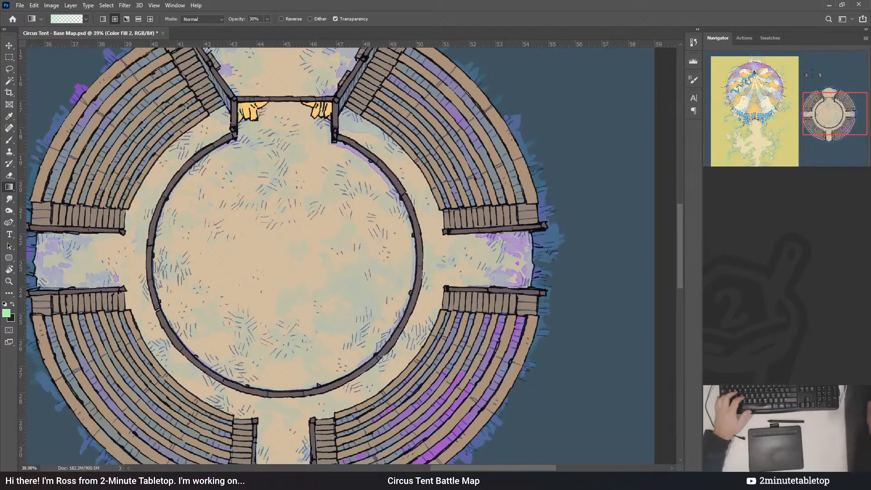
pyautogui.hotkey('ctrl', ',')
pyautogui.hotkey('ctrl', ',')
pyautogui.hotkey('ctrl', ',')
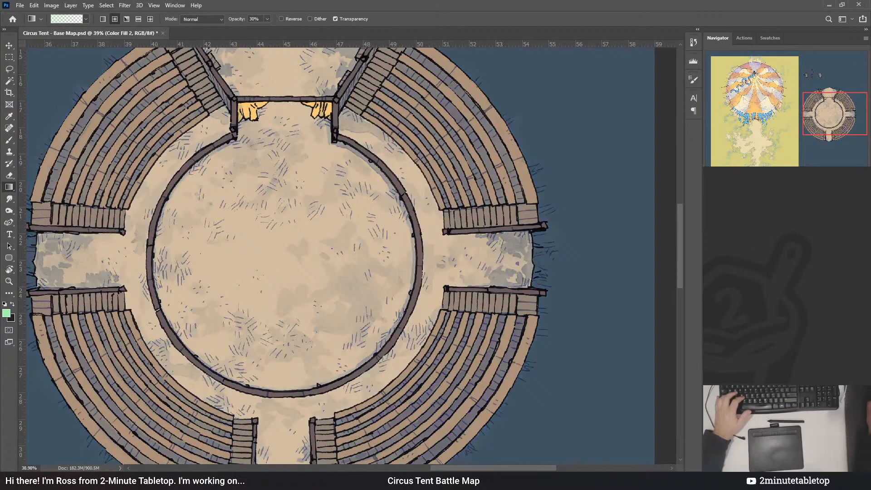
pyautogui.hotkey('ctrl', ',')
pyautogui.scroll(-3, 603, 312)
pyautogui.scroll(-2, 602, 312)
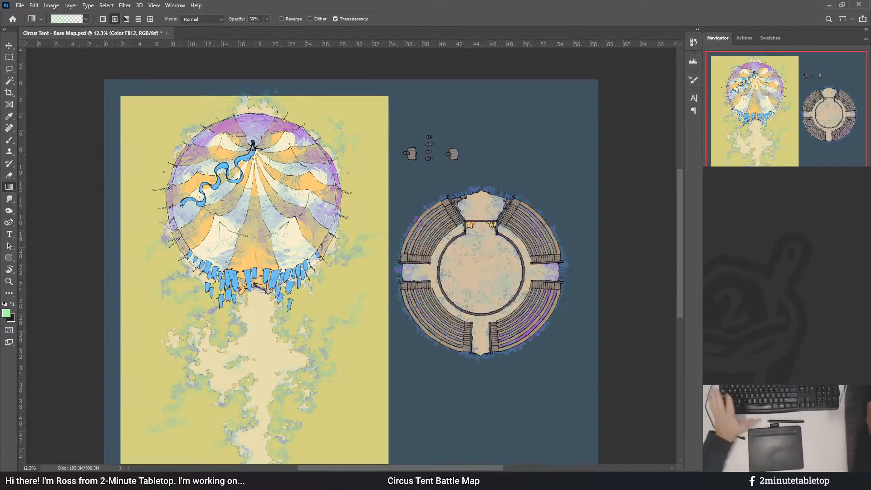
# - Compare stronger and subtler versions of the cyan-to-purple shading against the original shading on the tent and arena
pyautogui.hotkey('ctrl', ',')
pyautogui.hotkey('ctrl', ',')
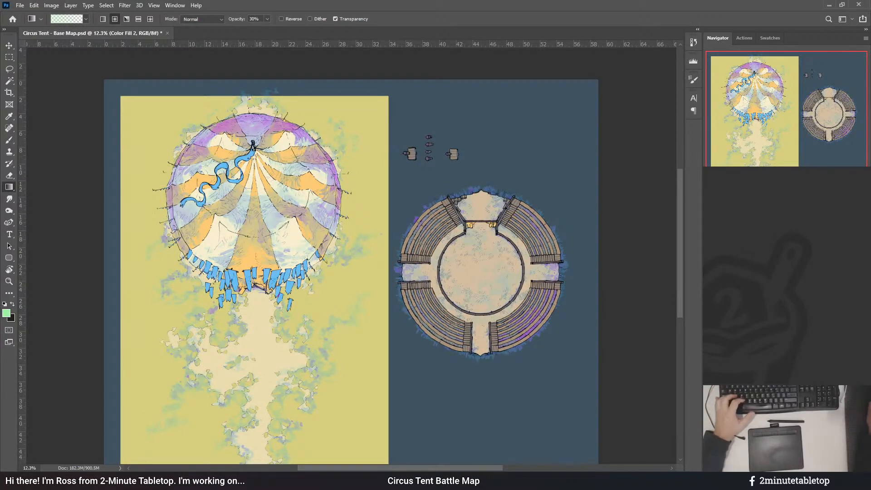
pyautogui.hotkey('ctrl', ',')
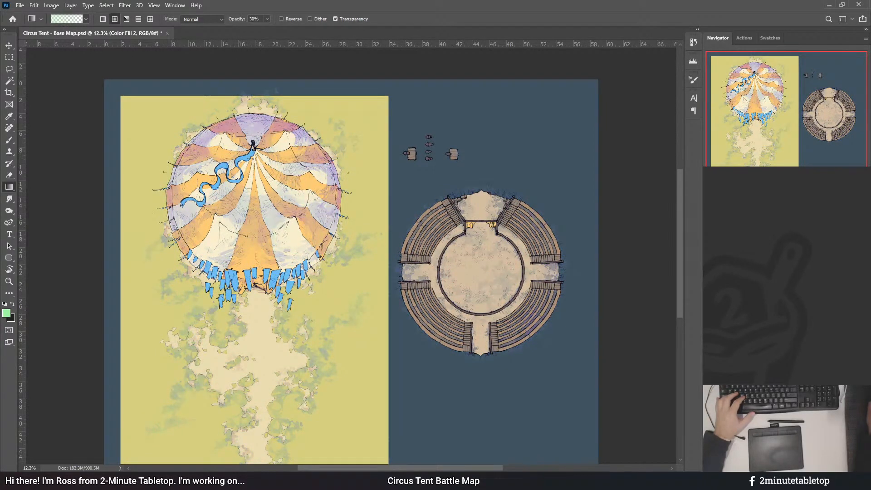
pyautogui.hotkey('ctrl', ',')
pyautogui.hotkey('ctrl', ',')
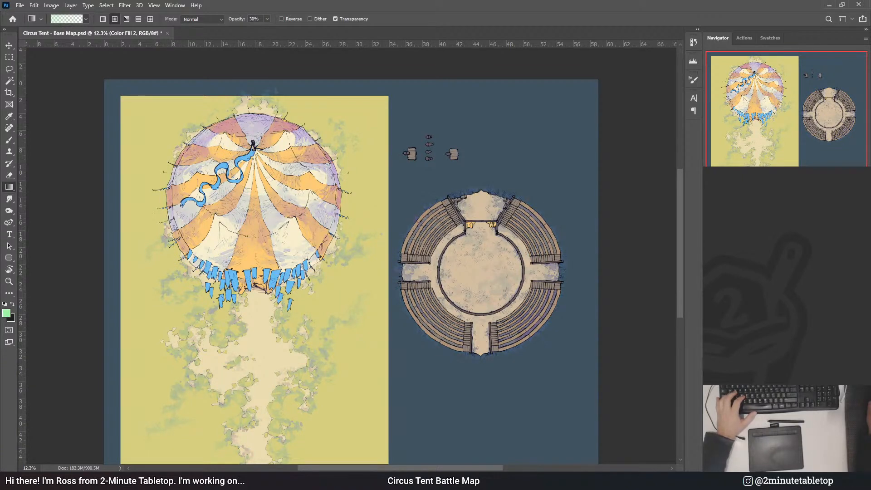
pyautogui.hotkey('ctrl', ',')
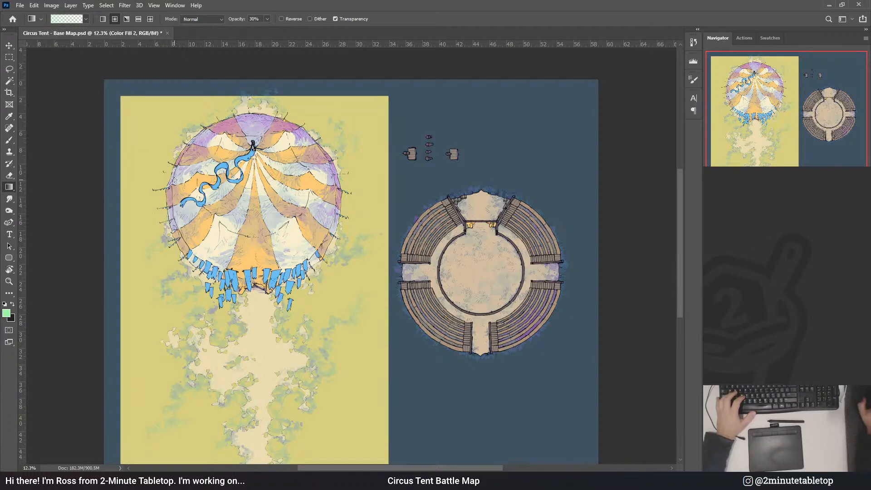
pyautogui.hotkey('ctrl', ',')
pyautogui.hotkey('ctrl', ',')
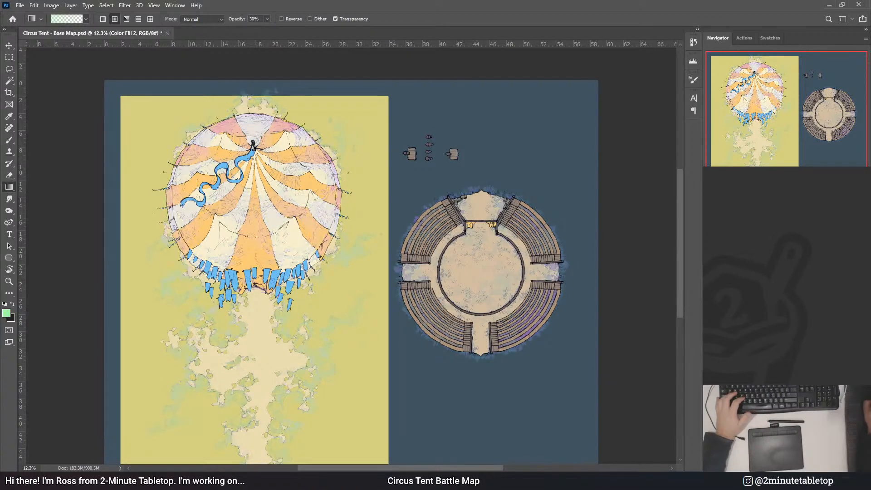
pyautogui.hotkey('ctrl', ',')
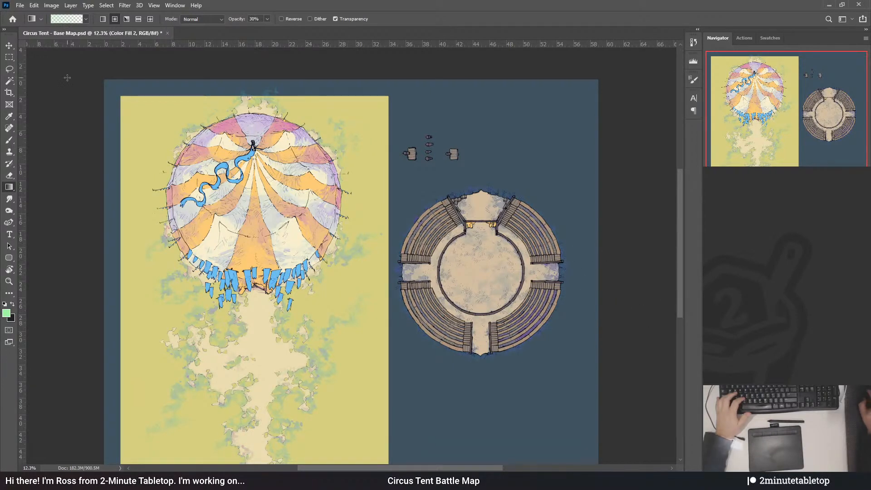
# - Check the coloured shading on the arena floor and seating, and hide the colour fill layers to restore the original watercolor shading
pyautogui.scroll(1, 589, 267)
pyautogui.scroll(5, 558, 262)
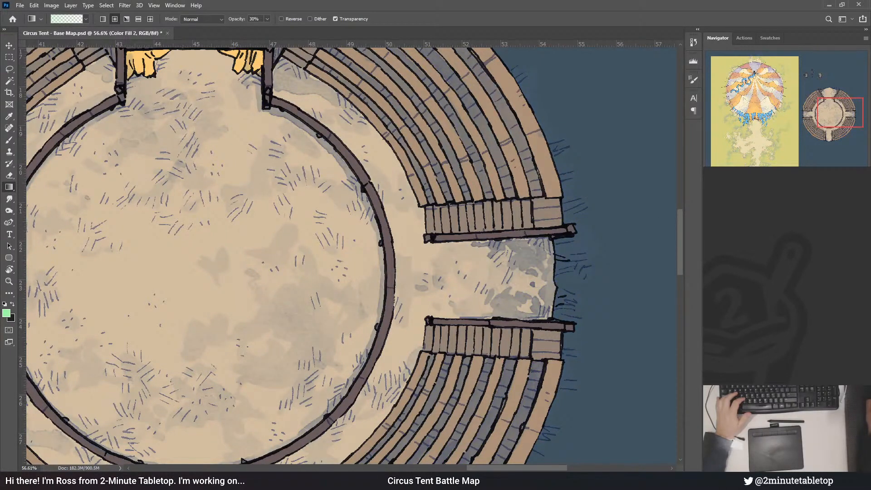
pyautogui.scroll(-6, 594, 131)
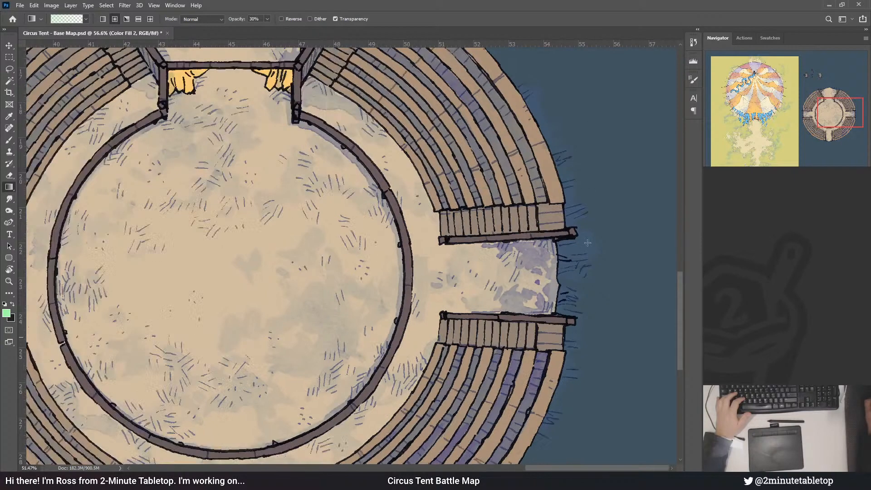
pyautogui.scroll(-2, 609, 296)
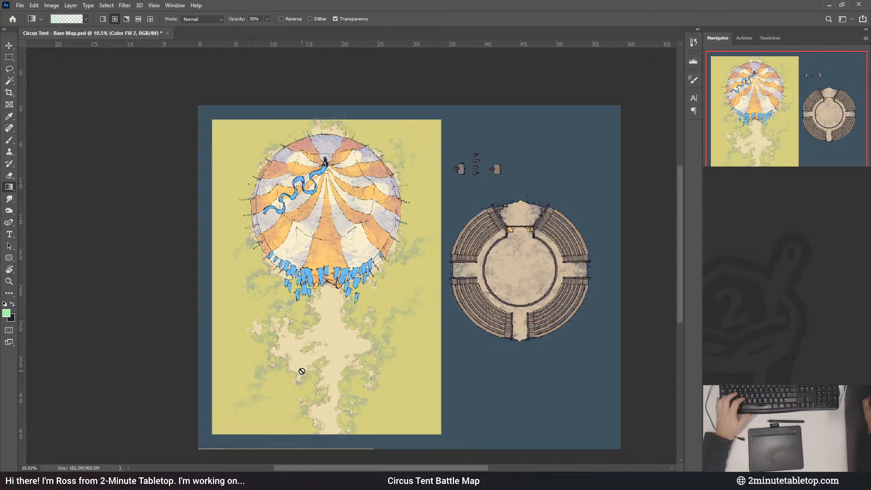
# - Adjust the dirt layer's shadow tint to a slightly pinker tone along the path below the tent
pyautogui.scroll(2, 292, 356)
pyautogui.scroll(1, 415, 343)
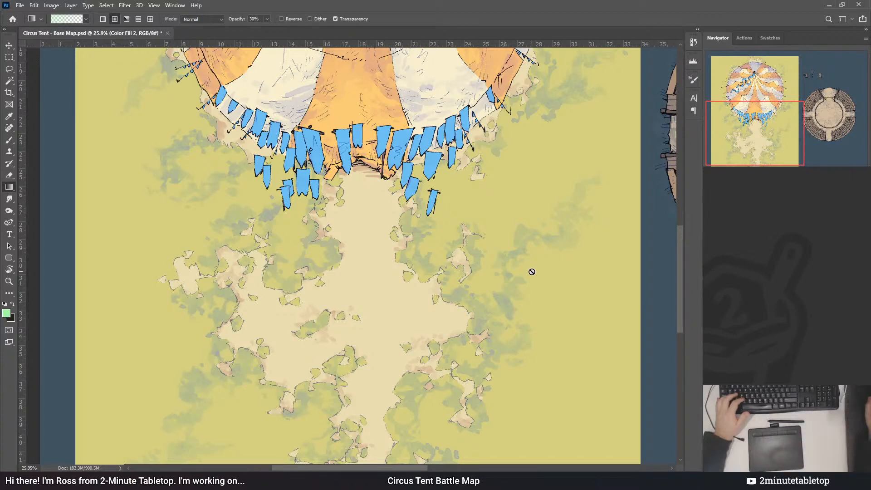
pyautogui.moveTo(681, 301); pyautogui.dragTo(681, 309)
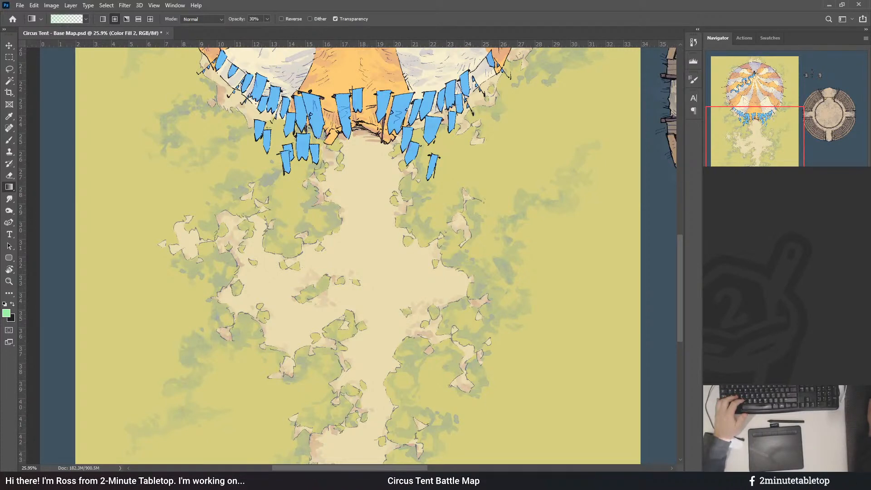
pyautogui.hotkey('ctrl', 'u')
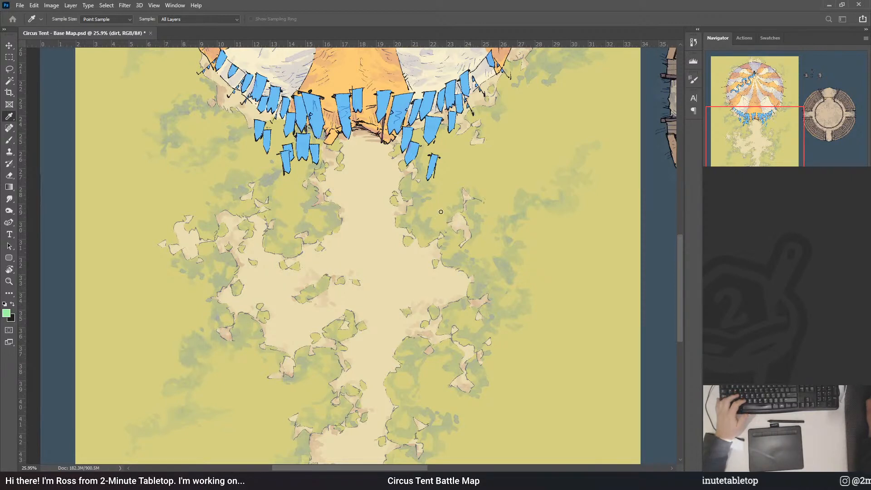
pyautogui.press('g')
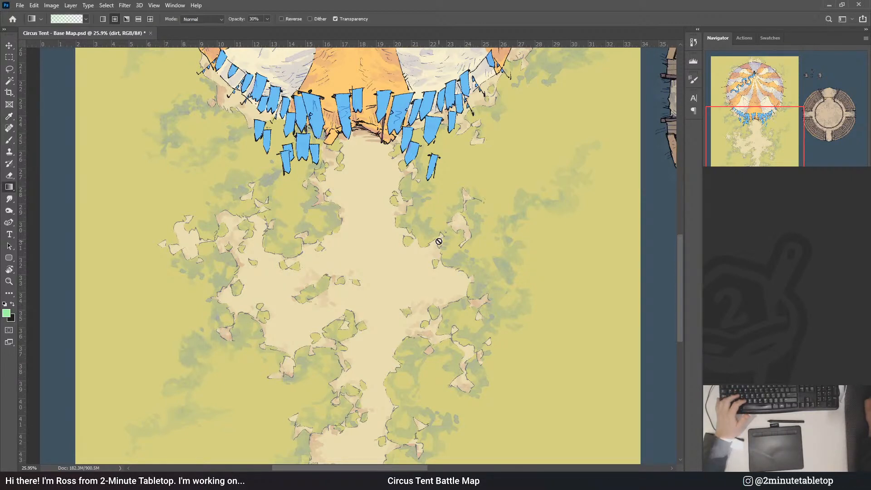
pyautogui.scroll(3, 435, 336)
pyautogui.scroll(-2, 451, 269)
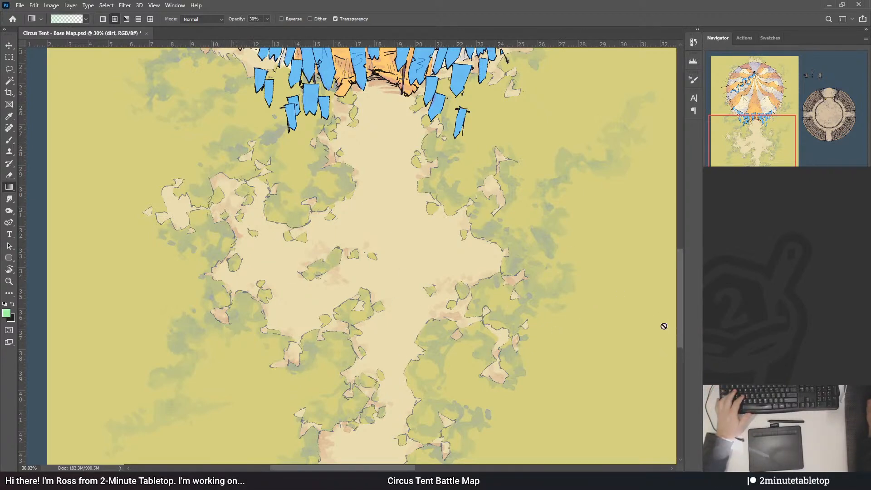
# - Review the tent layer's shadow shading over the stripes, the bunting and the tent entrance
pyautogui.moveTo(682, 325); pyautogui.dragTo(680, 303)
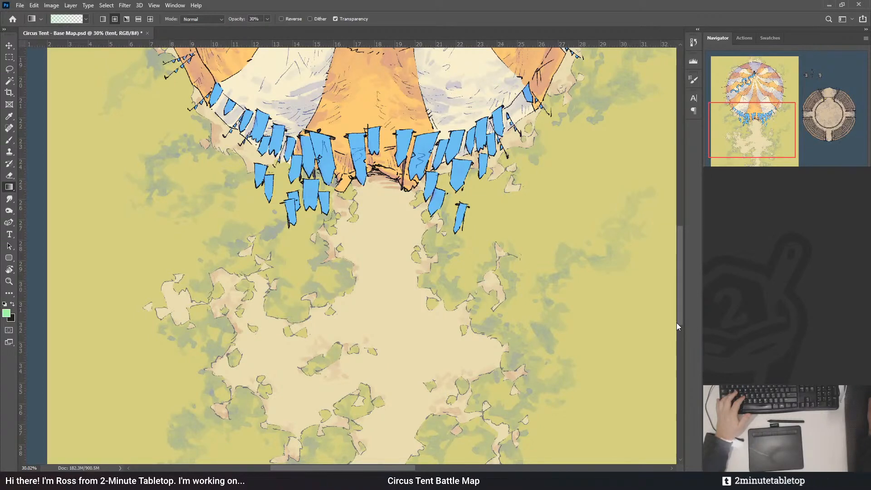
pyautogui.moveTo(682, 320)
pyautogui.mouseDown()
pyautogui.moveTo(684, 361)
pyautogui.moveTo(685, 325)
pyautogui.mouseUp()
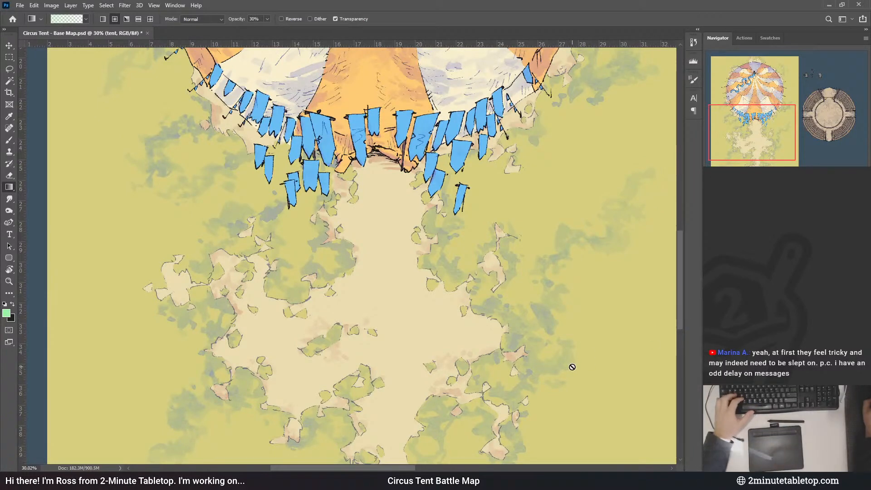
pyautogui.moveTo(407, 468)
pyautogui.mouseDown()
pyautogui.moveTo(494, 470)
pyautogui.moveTo(413, 471)
pyautogui.mouseUp()
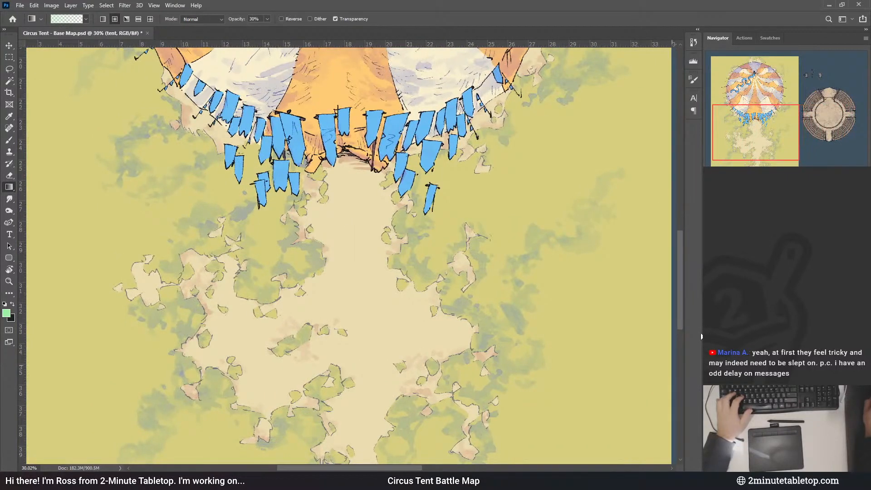
pyautogui.moveTo(682, 326); pyautogui.dragTo(686, 272)
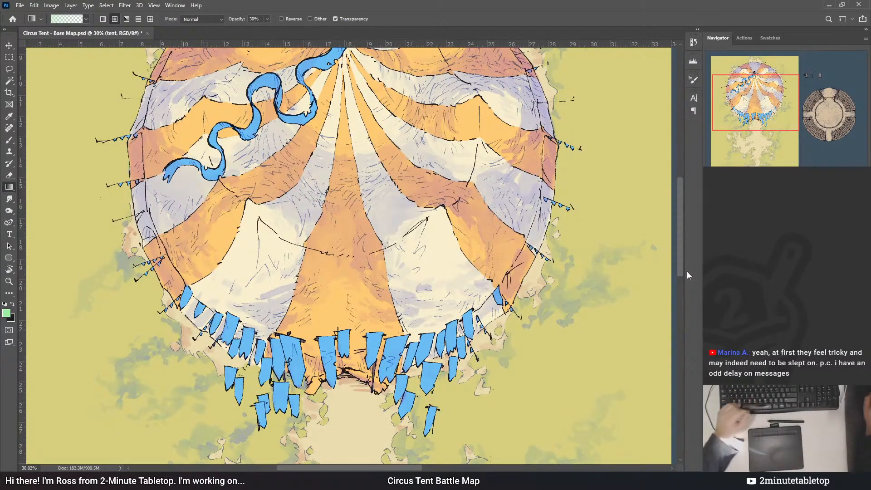
# - Target the LINE ART layer mask for painting with a black brush and show the whole map
pyautogui.moveTo(679, 245); pyautogui.dragTo(678, 220)
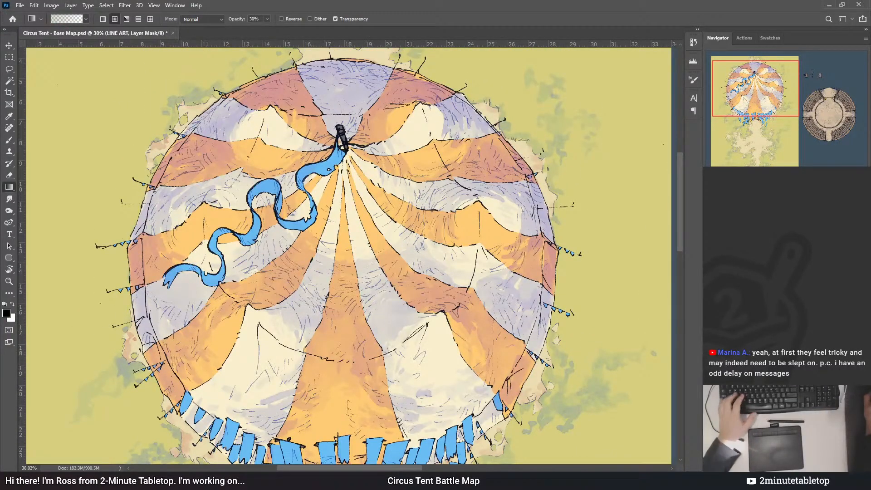
pyautogui.press('b')
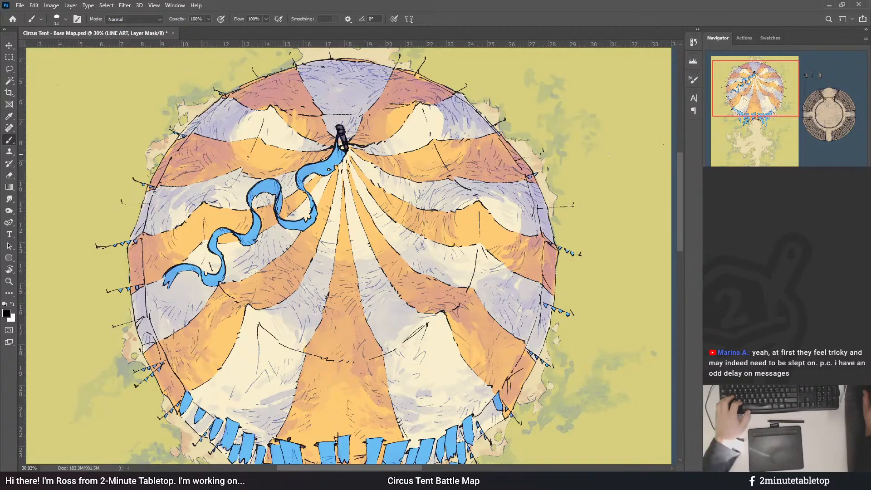
pyautogui.hotkey('ctrl', '0')
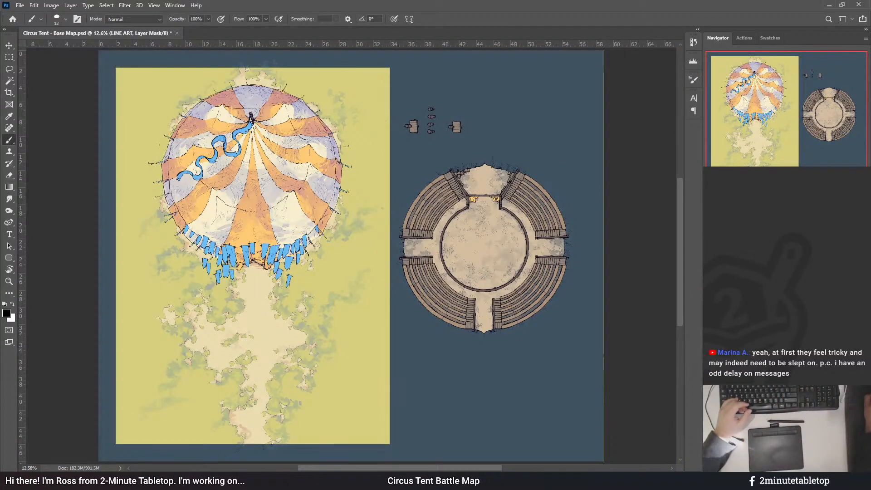
# - Add a pattern fill layer with a grass blade texture over the map's grass area
pyautogui.click(753, 325)
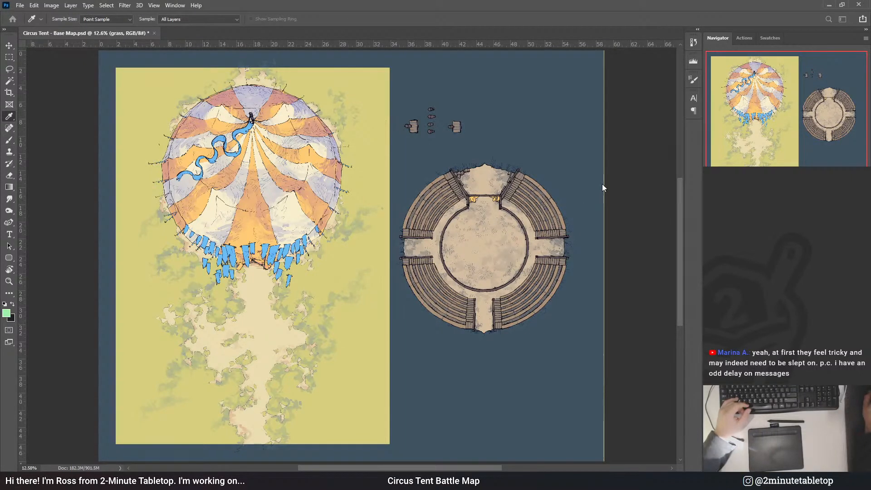
pyautogui.scroll(4, 169, 363)
pyautogui.scroll(-1, 467, 318)
pyautogui.moveTo(467, 319); pyautogui.dragTo(521, 304)
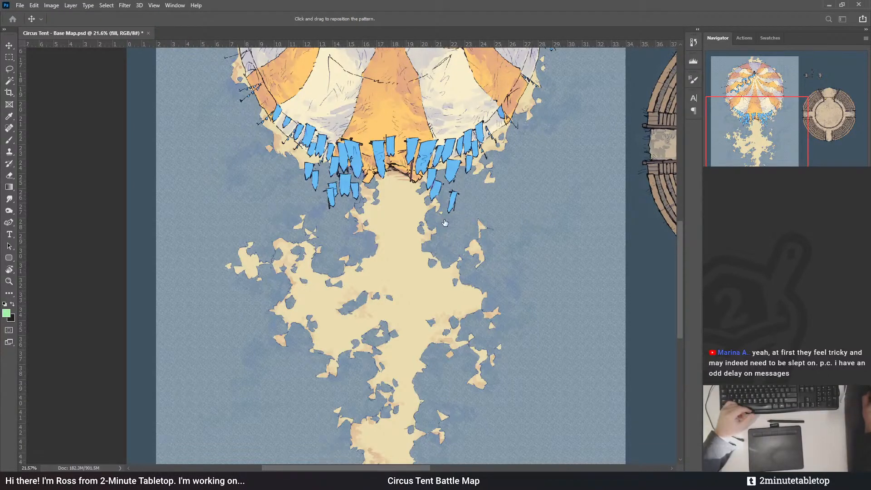
pyautogui.click(518, 235)
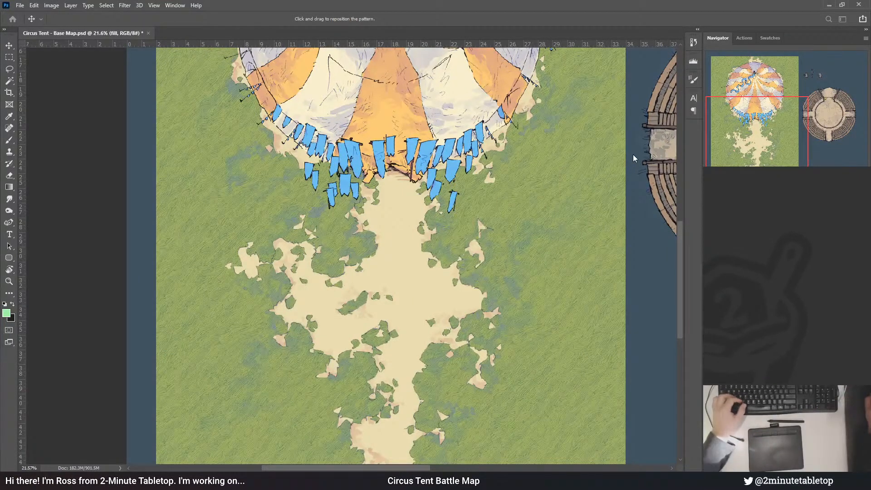
# - Tone down the grass pattern fill to a faint texture and check it around the tent and path
pyautogui.press('b')
pyautogui.scroll(3, 529, 214)
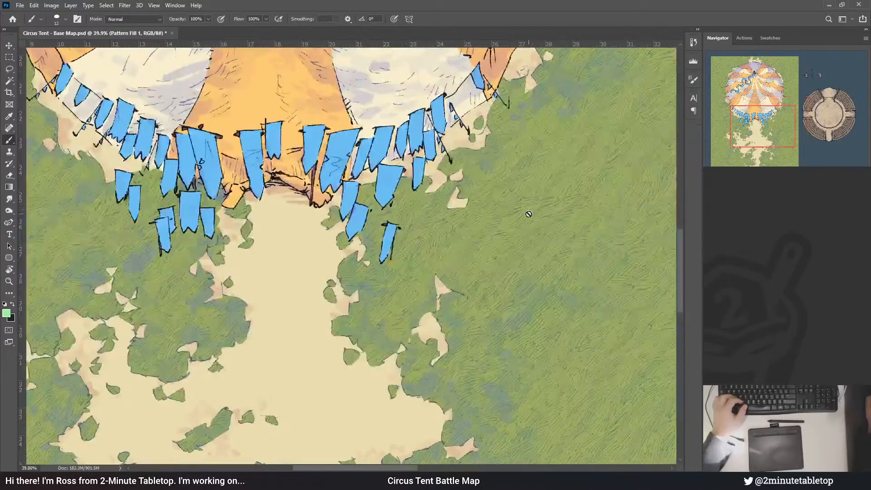
pyautogui.scroll(3, 528, 213)
pyautogui.scroll(-4, 427, 254)
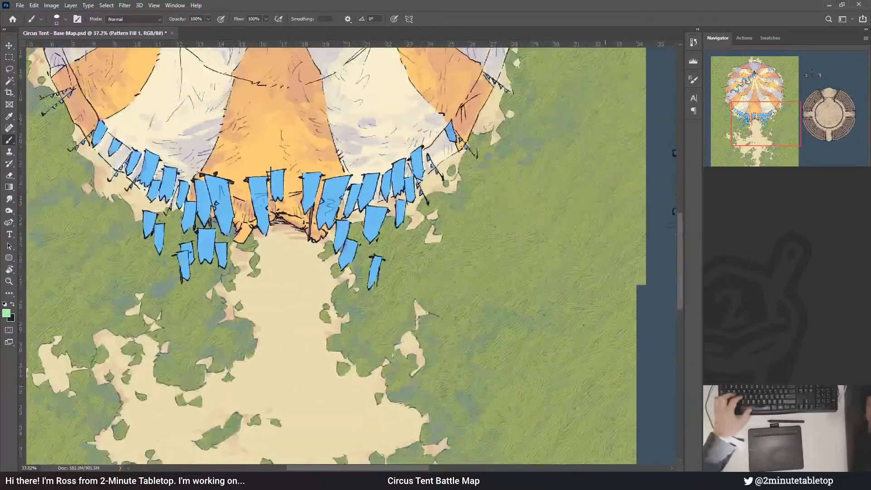
pyautogui.scroll(-2, 533, 310)
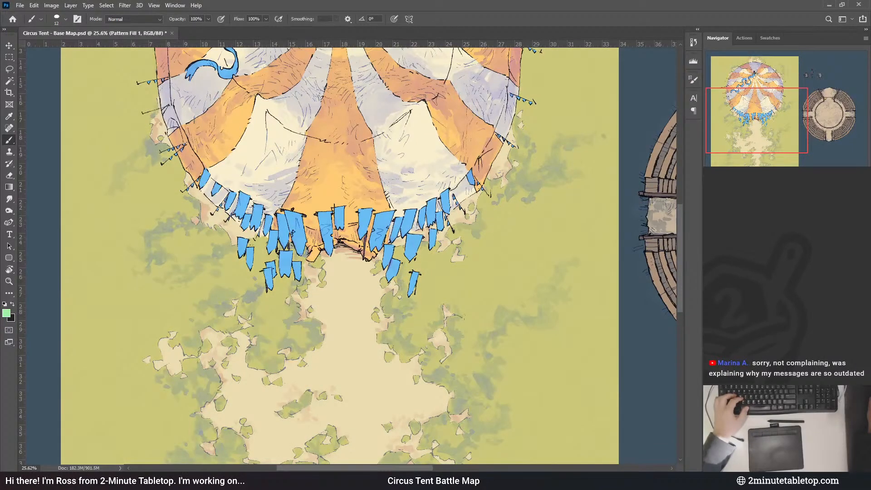
pyautogui.scroll(4, 472, 268)
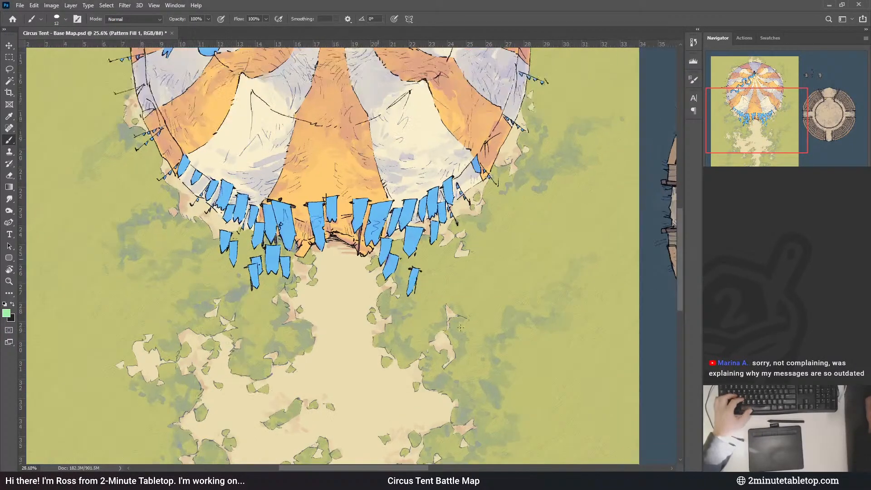
pyautogui.scroll(-2, 425, 247)
pyautogui.scroll(-5, 439, 219)
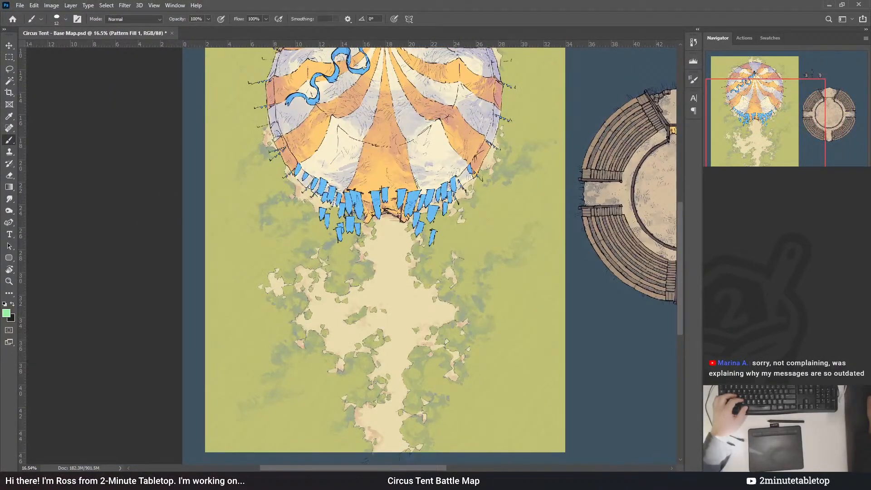
# - Compare the map with and without the faint grass pattern, and remove the pattern fill layer
pyautogui.hotkey('ctrl', 'z')
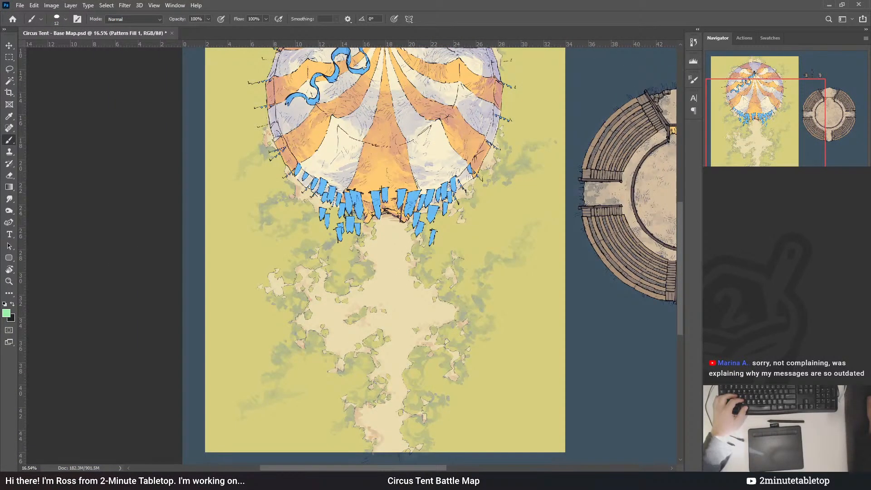
pyautogui.hotkey('ctrl', 'shift', 'z')
pyautogui.hotkey('ctrl', 'z')
pyautogui.scroll(-3, 543, 331)
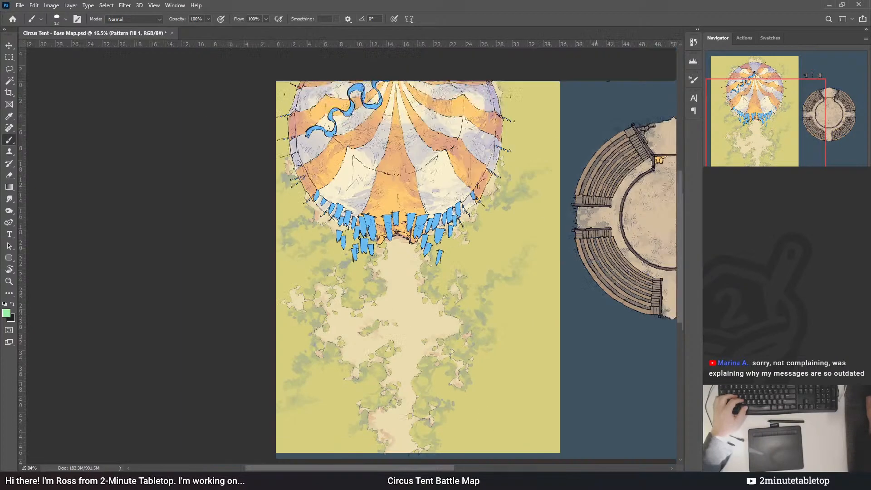
pyautogui.scroll(-2, 502, 417)
pyautogui.hotkey('ctrl', 'shift', 'z')
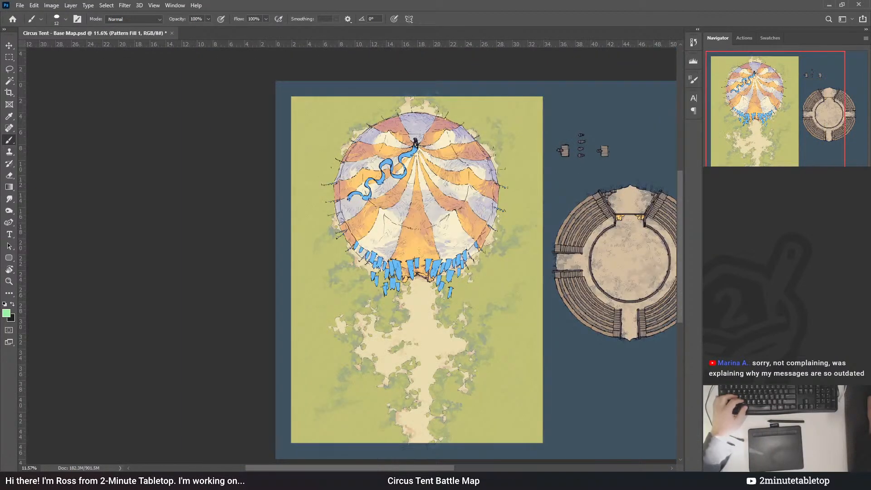
pyautogui.hotkey('ctrl', 'z')
pyautogui.hotkey('ctrl', 'shift', 'z')
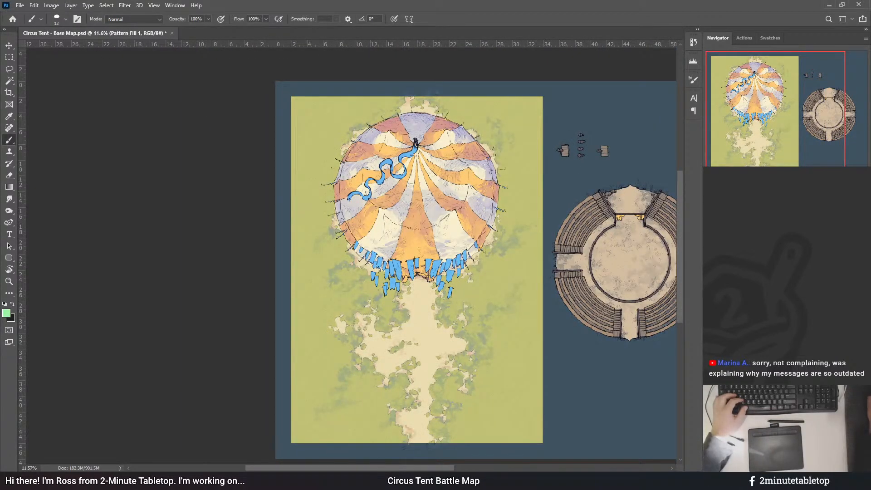
pyautogui.hotkey('ctrl', 'z')
pyautogui.hotkey('ctrl', 'z')
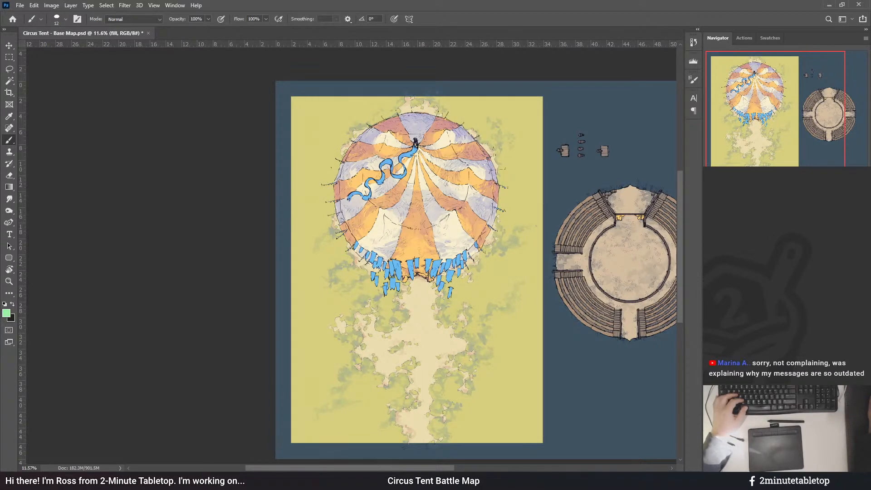
# - Place the Timber Brook - Clear - Day - 44x32 map over the canvas and compare its grass shading with the tent map
pyautogui.click(10, 46)
pyautogui.moveTo(525, 363); pyautogui.dragTo(336, 178)
pyautogui.scroll(5, 499, 199)
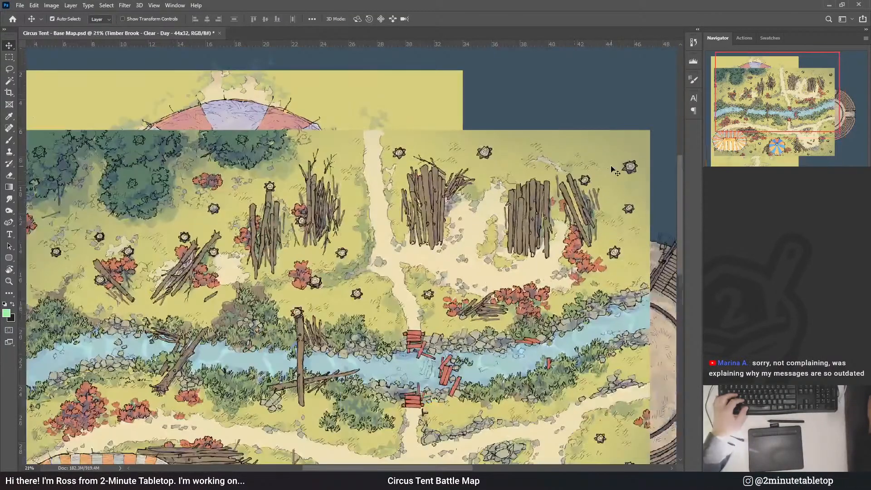
pyautogui.scroll(-1, 499, 149)
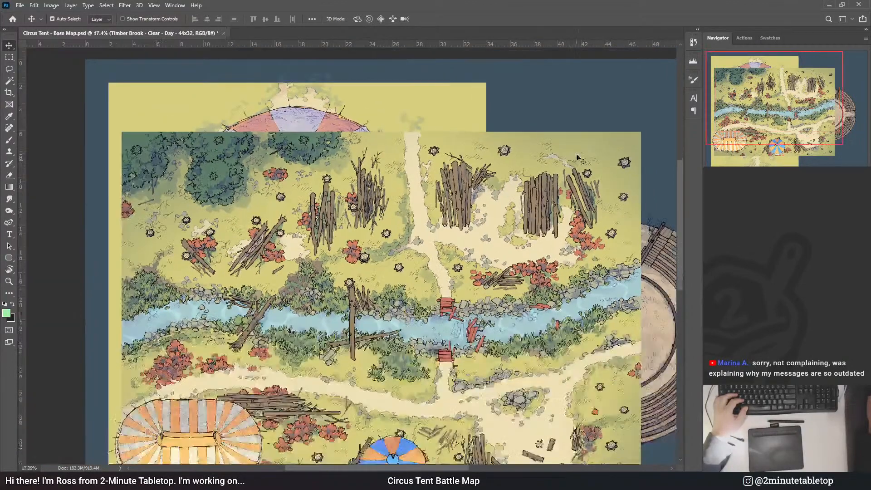
pyautogui.scroll(3, 525, 143)
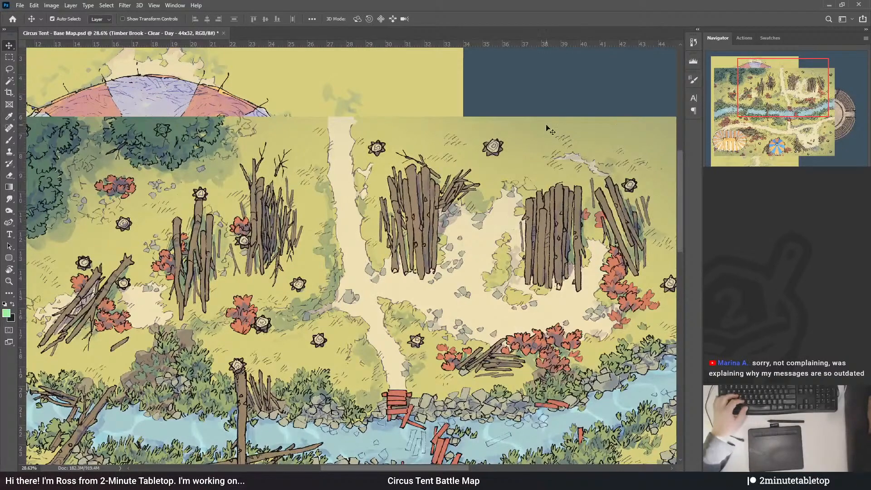
pyautogui.scroll(3, 590, 109)
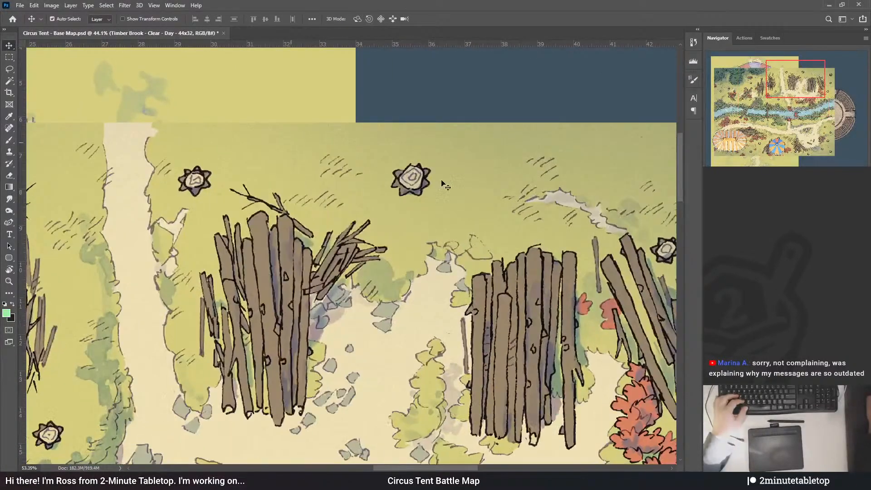
pyautogui.scroll(-3, 375, 146)
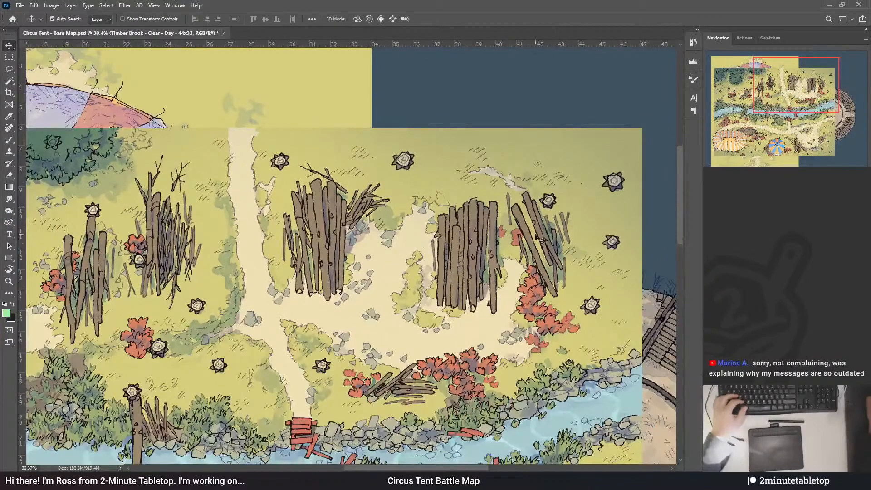
pyautogui.scroll(-2, 544, 171)
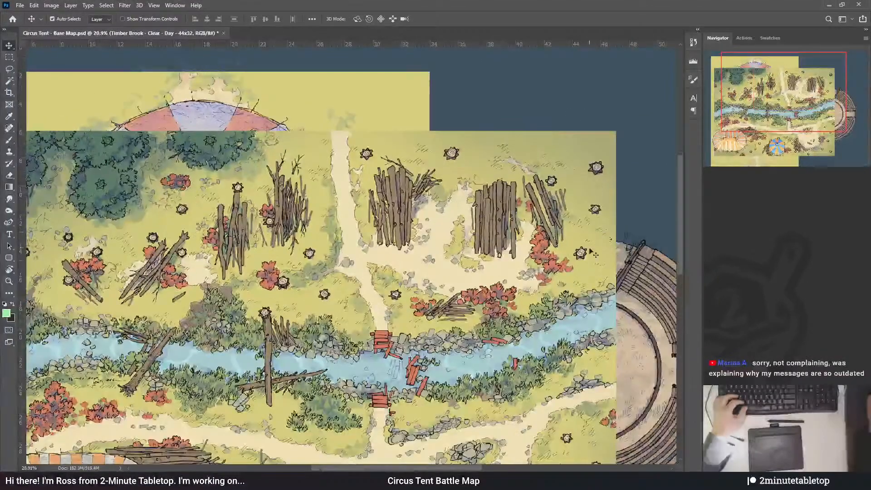
pyautogui.scroll(-2, 490, 132)
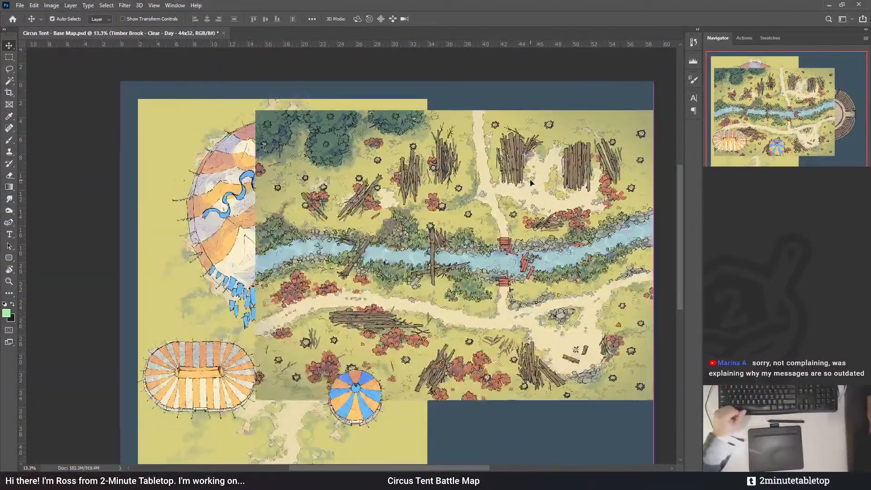
# - Undo the trial shift of the Timber Brook reference map and hide it to reveal the whole tent map
pyautogui.moveTo(439, 285); pyautogui.dragTo(444, 281)
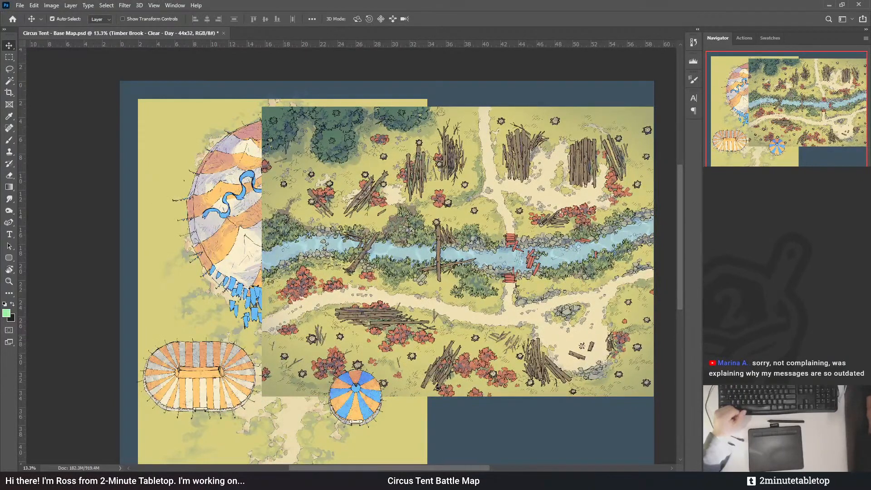
pyautogui.hotkey('ctrl', 'z')
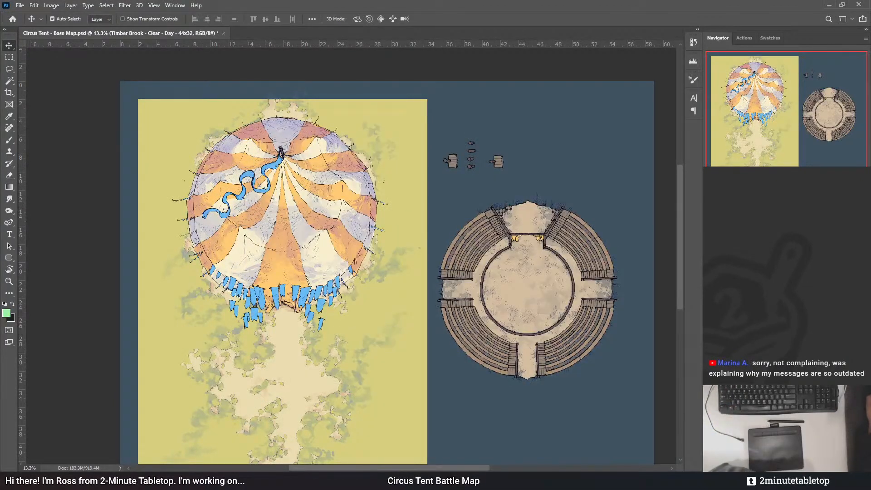
pyautogui.hotkey('ctrl', '0')
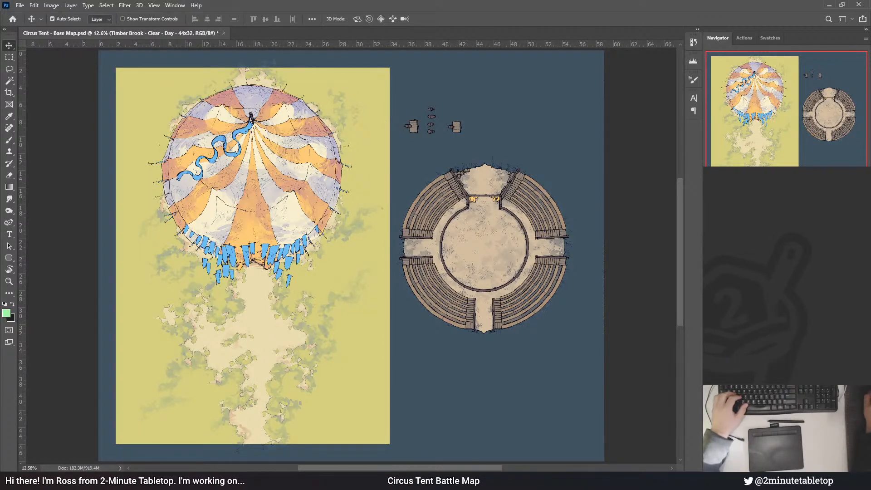
# - Group the selected layer, duplicate the grass layer, and tint the shadows on the dirt path a warmer pink
pyautogui.hotkey('ctrl', 'g')
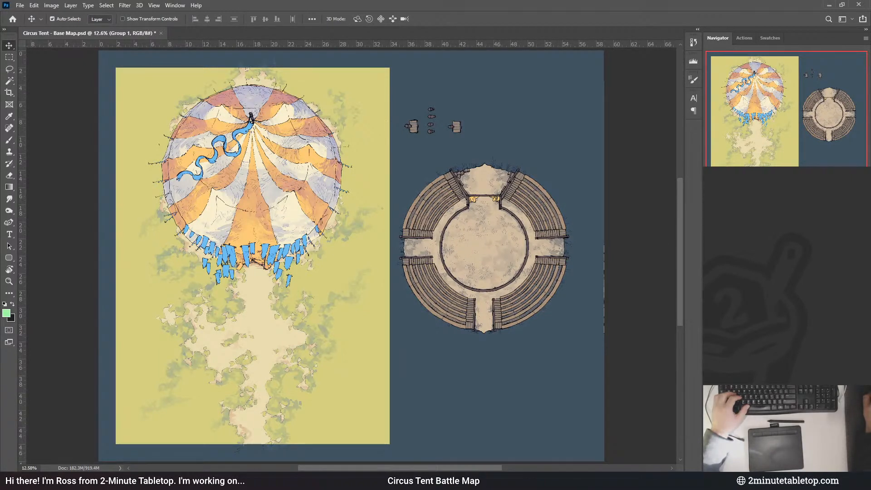
pyautogui.scroll(3, 165, 350)
pyautogui.click(511, 167)
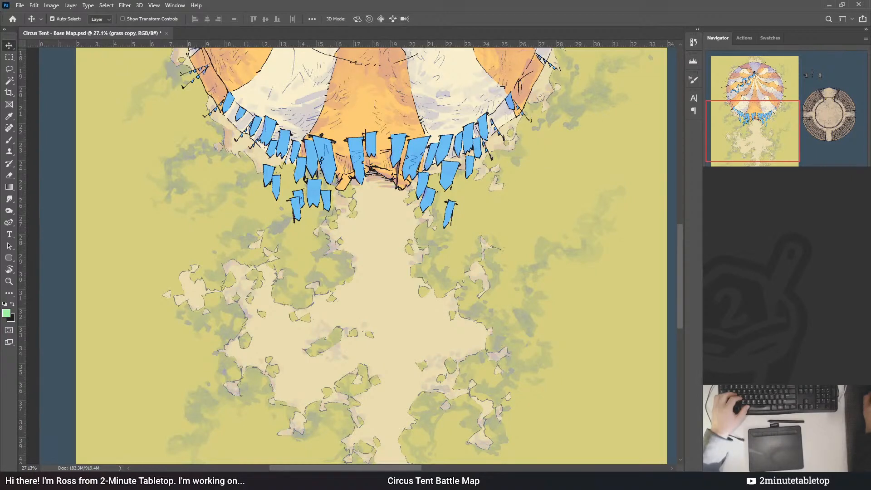
pyautogui.press('i')
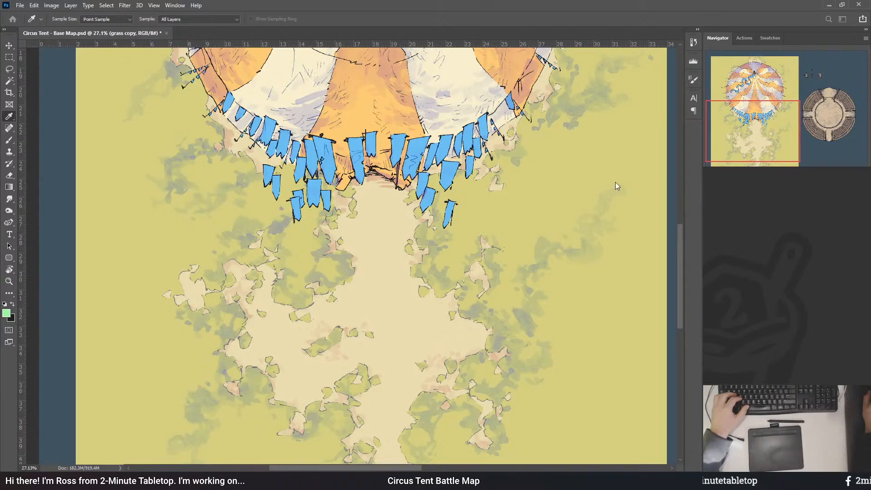
pyautogui.press('v')
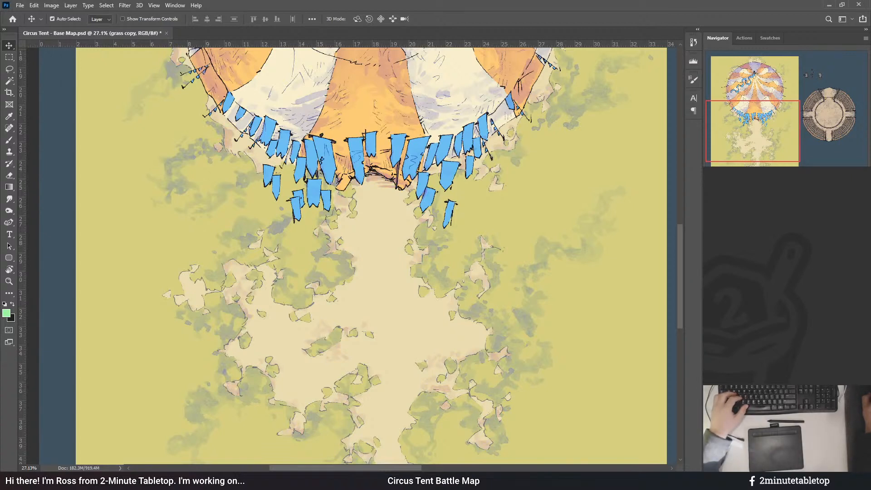
# - Adjust the dirt layer's shadow tint to a slightly browner tone along the path
pyautogui.hotkey('ctrl', 'u')
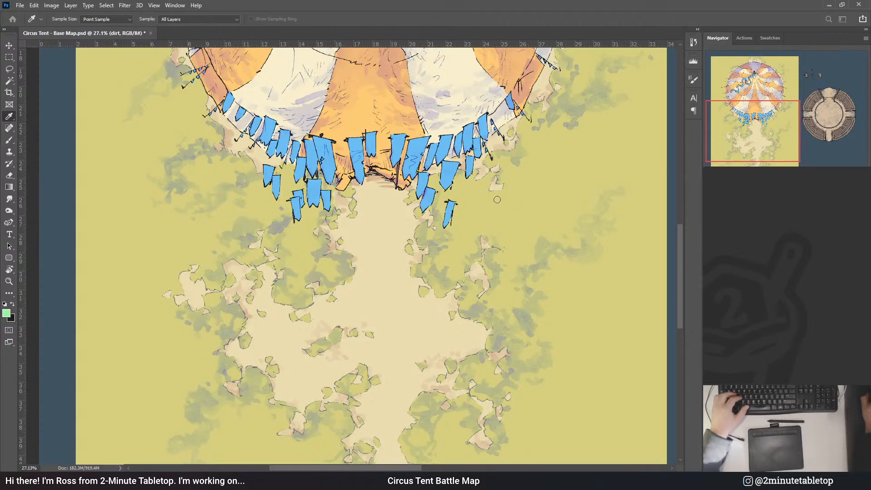
pyautogui.press('v')
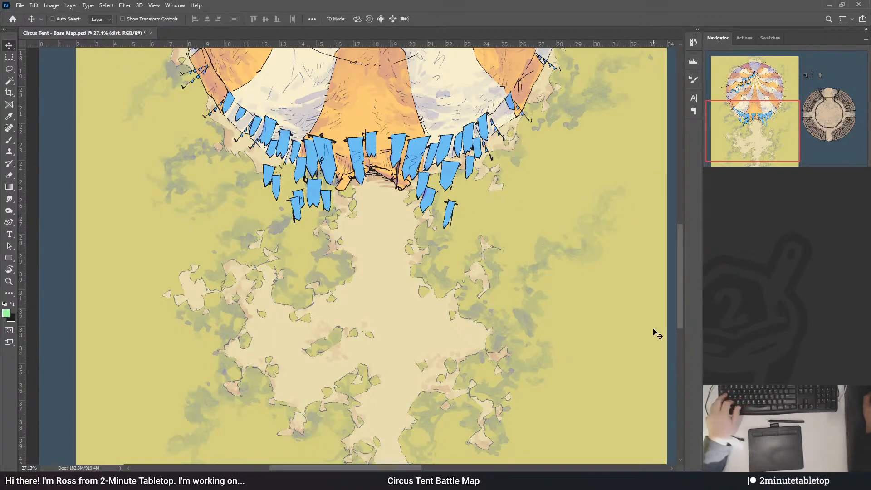
pyautogui.press('ctrl')
# - Review the shadow tints across the grass, the dirt path, the tent stripes and the arena seating
pyautogui.scroll(5, 681, 290)
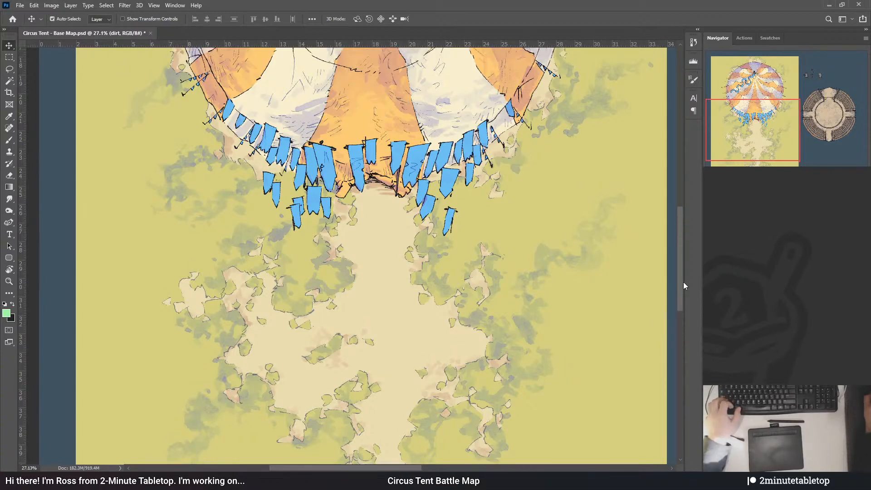
pyautogui.scroll(-5, 324, 163)
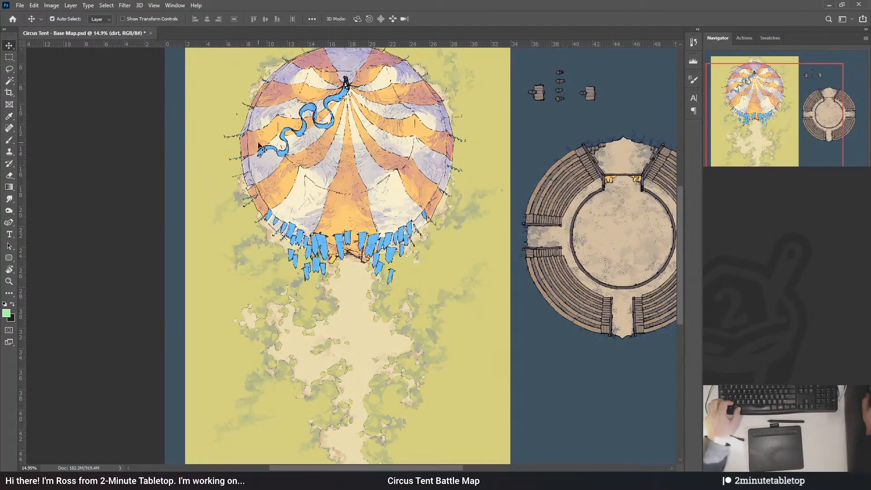
pyautogui.hotkey('ctrl', "'")
pyautogui.hotkey('ctrl', "'")
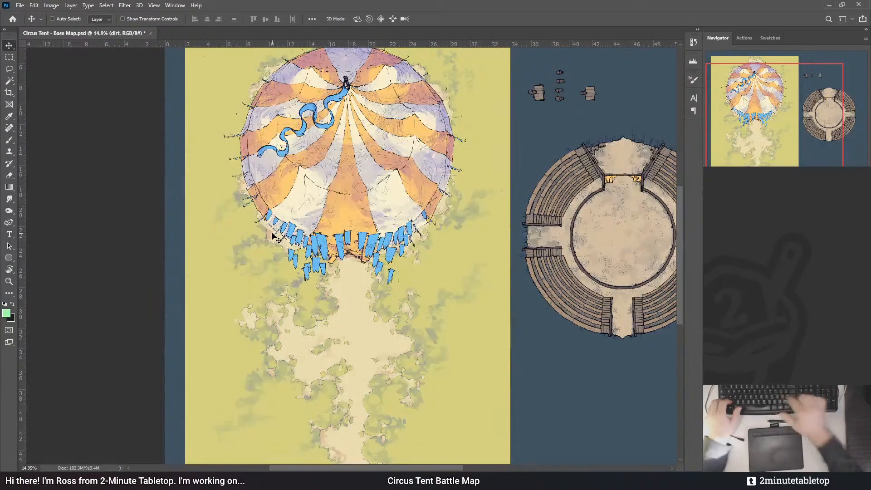
pyautogui.scroll(2, 215, 97)
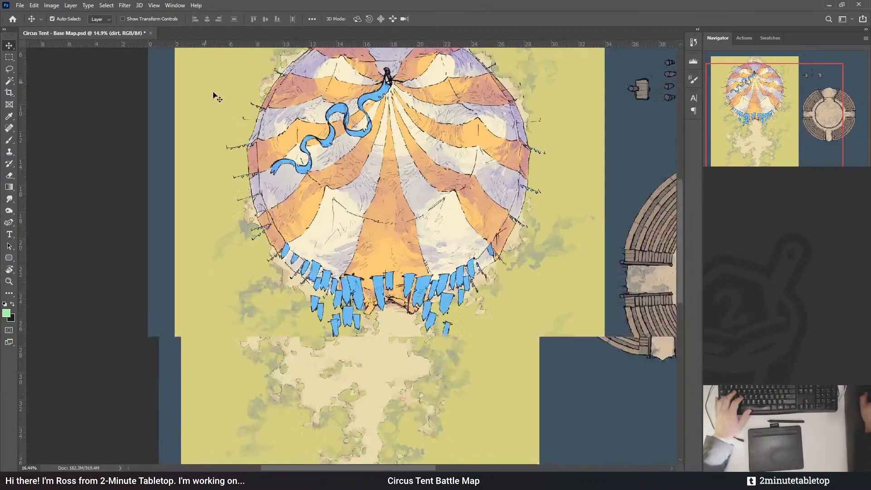
pyautogui.scroll(-4, 189, 101)
pyautogui.scroll(4, 562, 165)
pyautogui.scroll(-3, 490, 173)
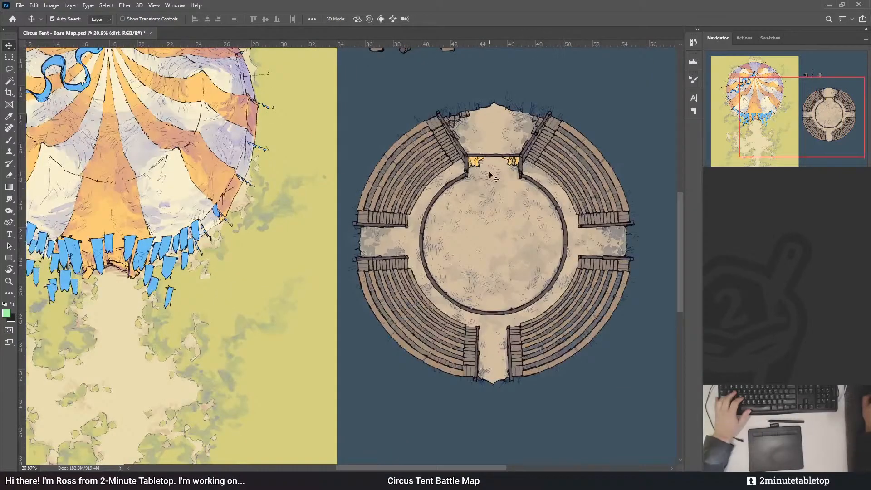
pyautogui.scroll(4, 395, 199)
pyautogui.scroll(2, 396, 200)
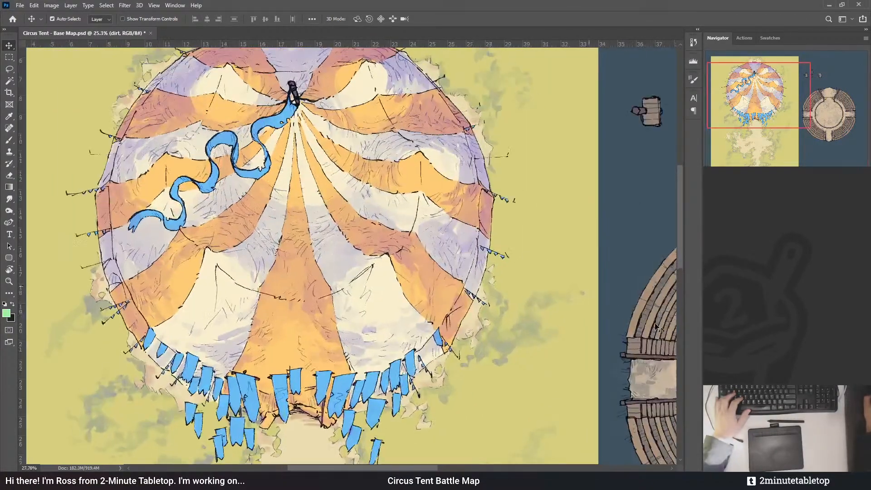
# - Examine the tent's watercolor shading and hatching up close, checking the WATERCOLOR and warm layers and their masks
pyautogui.scroll(-3, 403, 206)
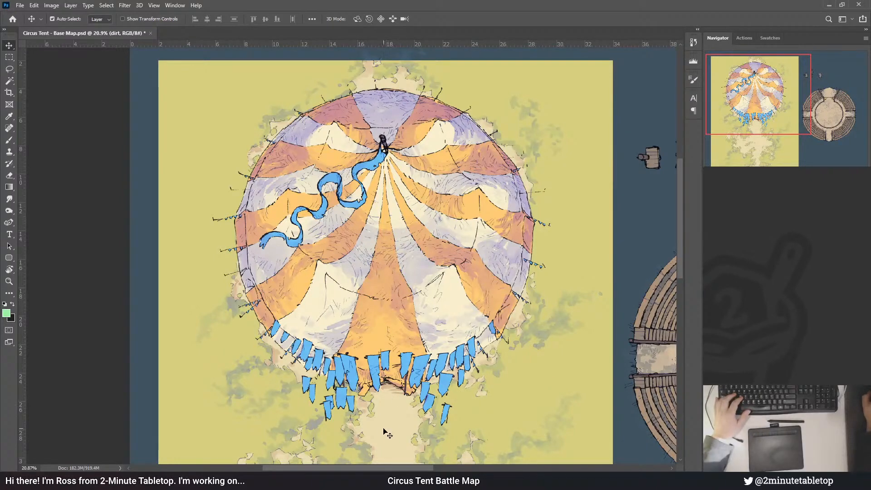
pyautogui.scroll(4, 335, 362)
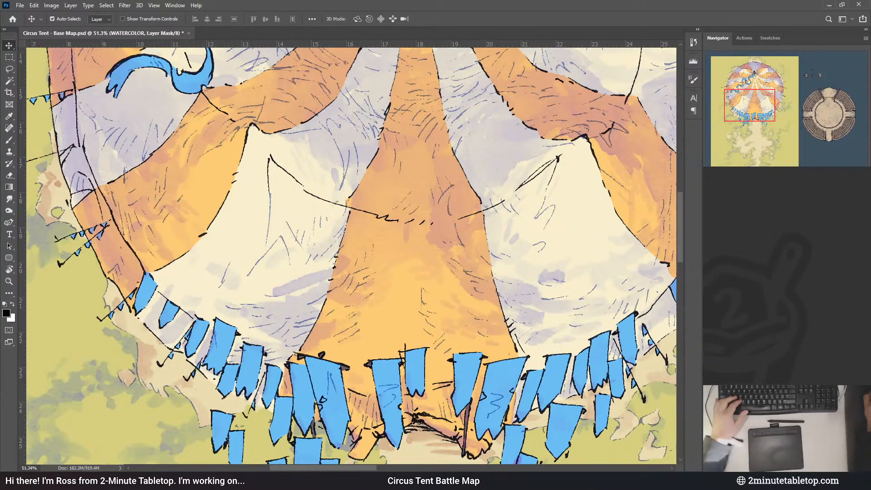
pyautogui.hotkey('ctrl', '2')
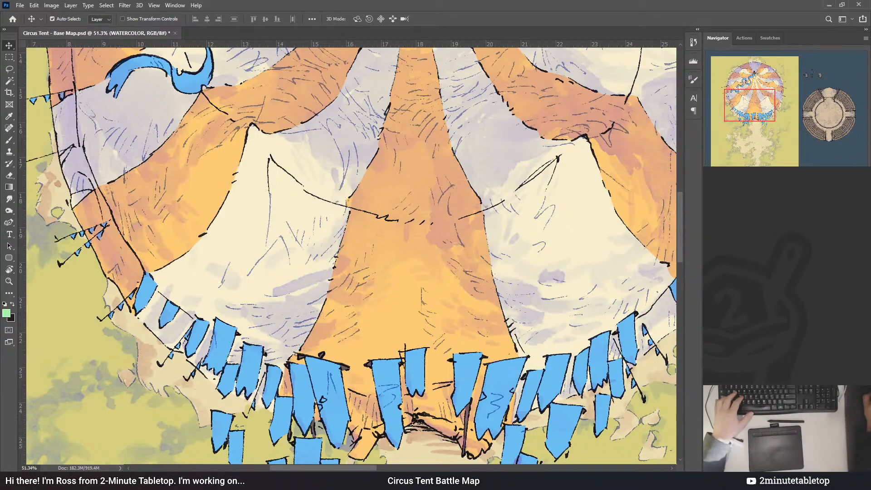
pyautogui.hotkey('alt', '[')
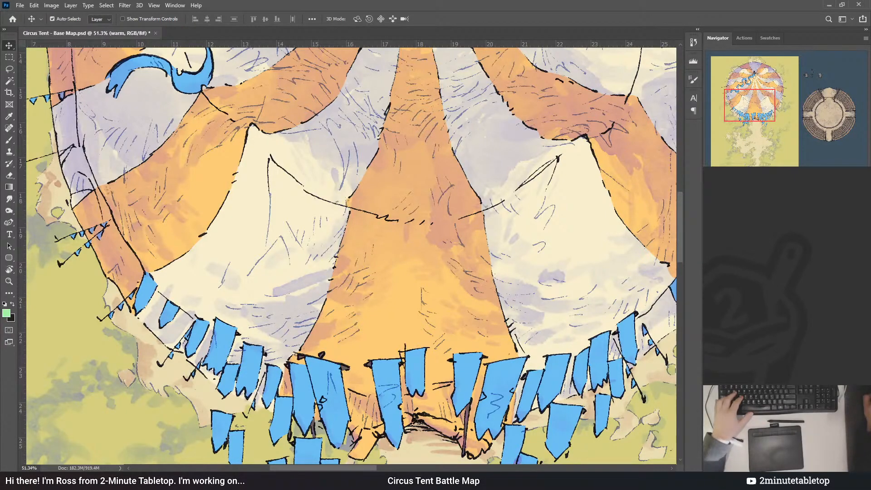
pyautogui.hotkey('alt', '[')
pyautogui.hotkey('alt', ']')
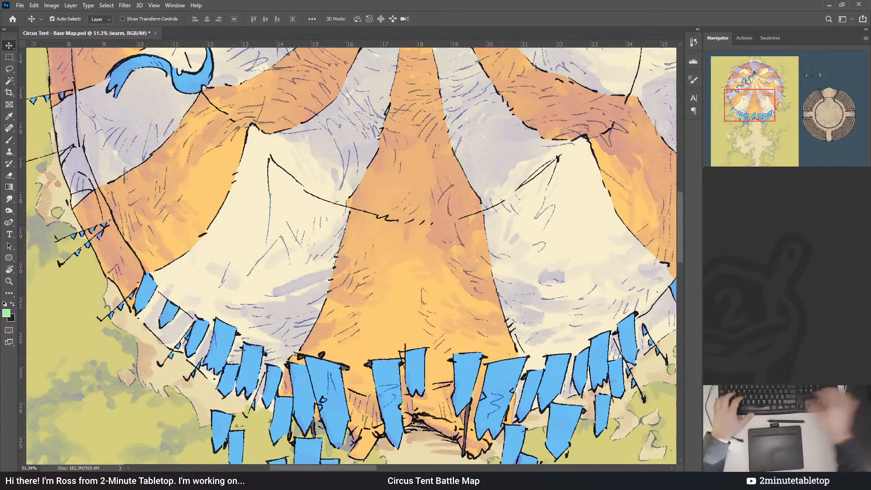
pyautogui.hotkey('ctrl', '\\')
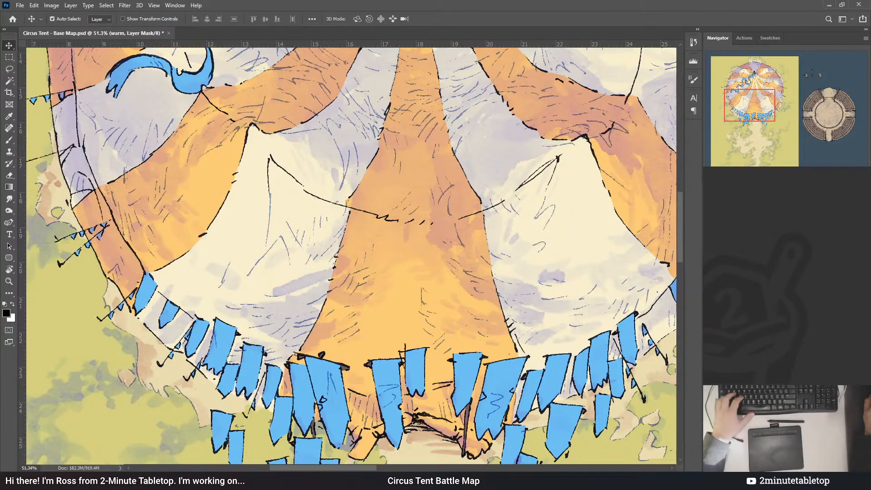
pyautogui.hotkey('ctrl', '2')
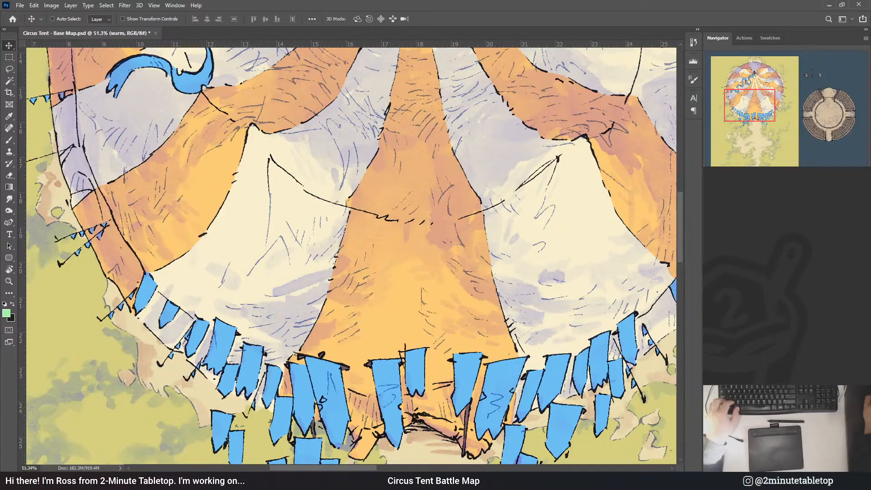
pyautogui.hotkey('ctrl', '\\')
pyautogui.hotkey('ctrl', '2')
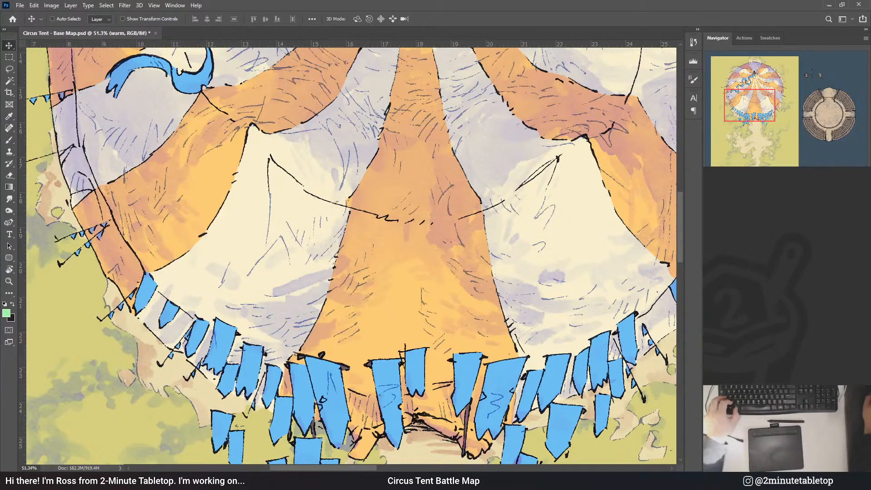
# - Select the outline of the tent's orange stripes and create a group named warm, masked to that selection
pyautogui.hotkey('alt', '[')
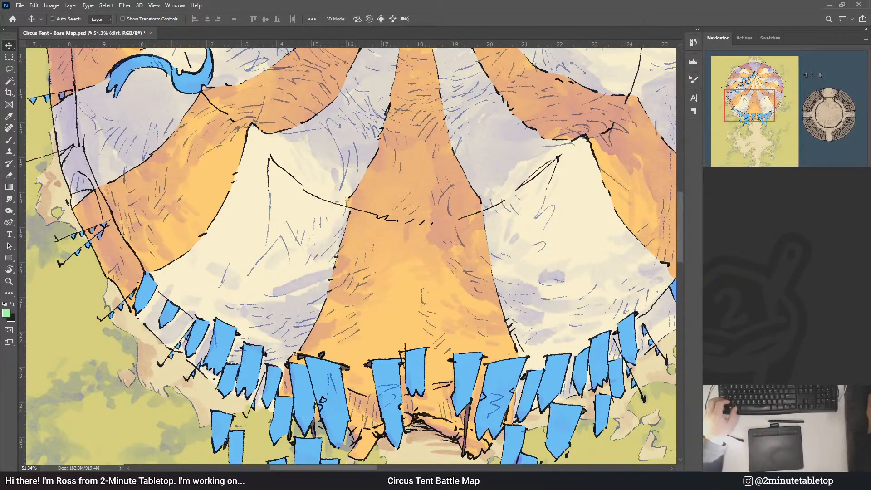
pyautogui.keyDown('ctrl'); pyautogui.click(737, 317); pyautogui.keyUp('ctrl')
pyautogui.click(771, 336)
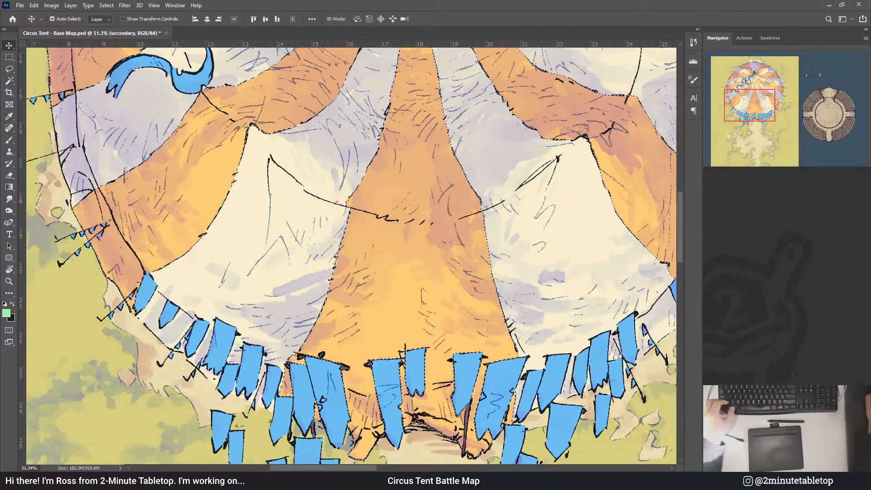
pyautogui.hotkey('ctrl', 'g')
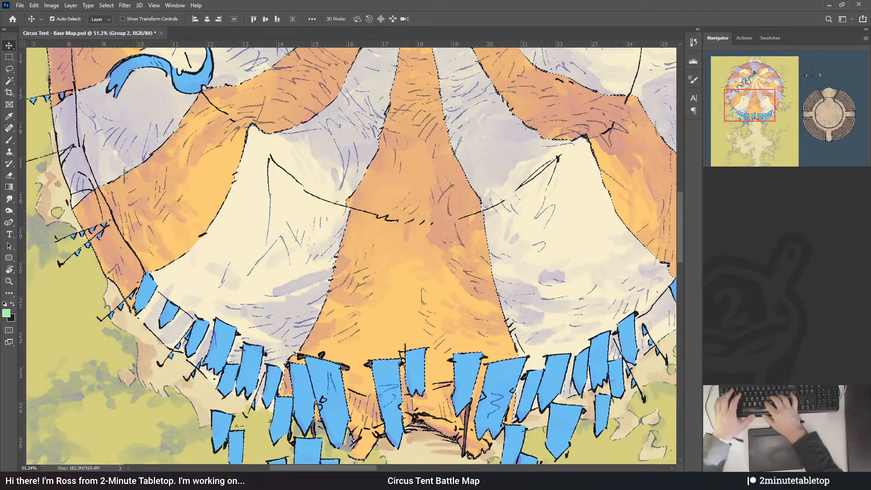
pyautogui.write('warm')
pyautogui.press('Return')
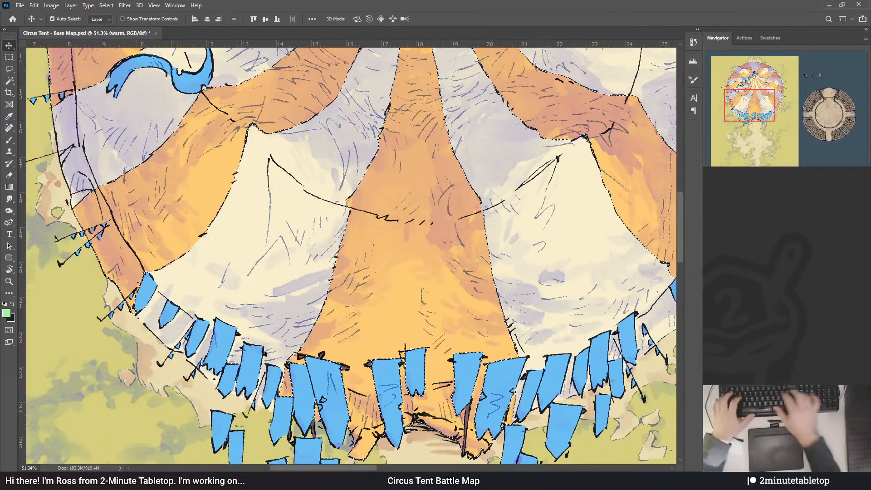
pyautogui.press('d')
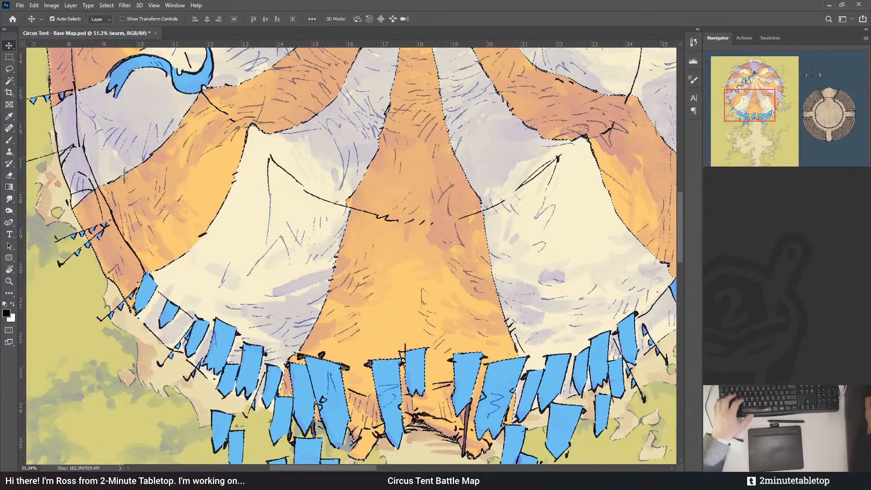
pyautogui.click(775, 459)
# - Duplicate the secondary hatching artwork and name the resulting layers cool and warm
pyautogui.click(771, 291)
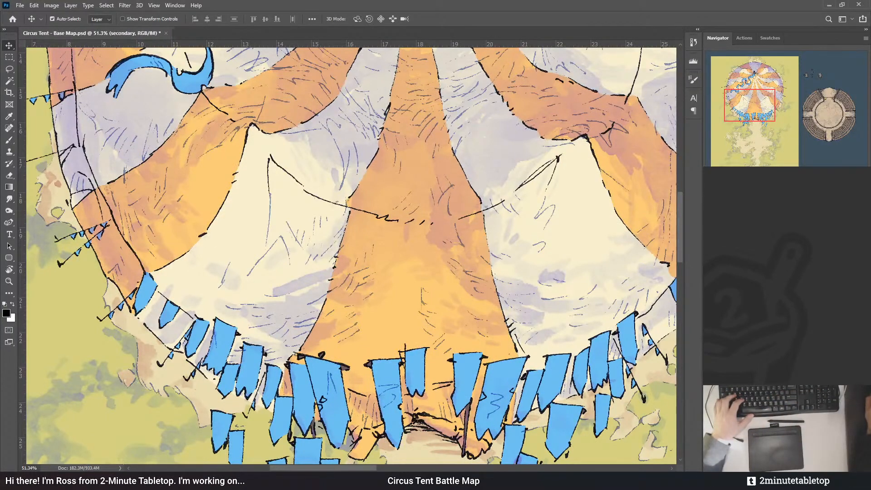
pyautogui.click(657, 139)
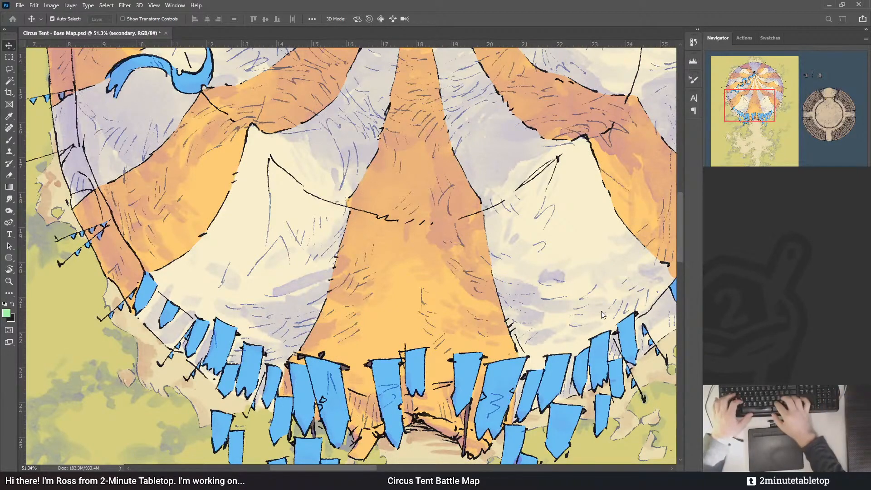
pyautogui.press('Return')
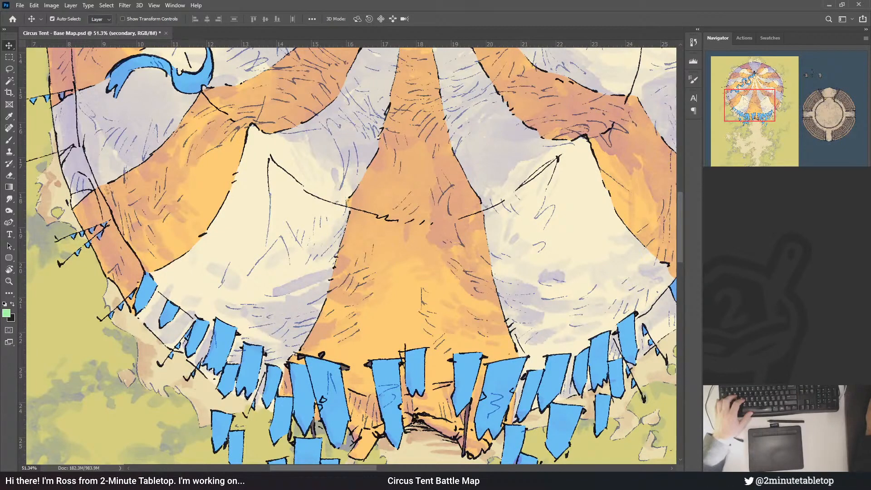
pyautogui.write('cool')
pyautogui.press('Return')
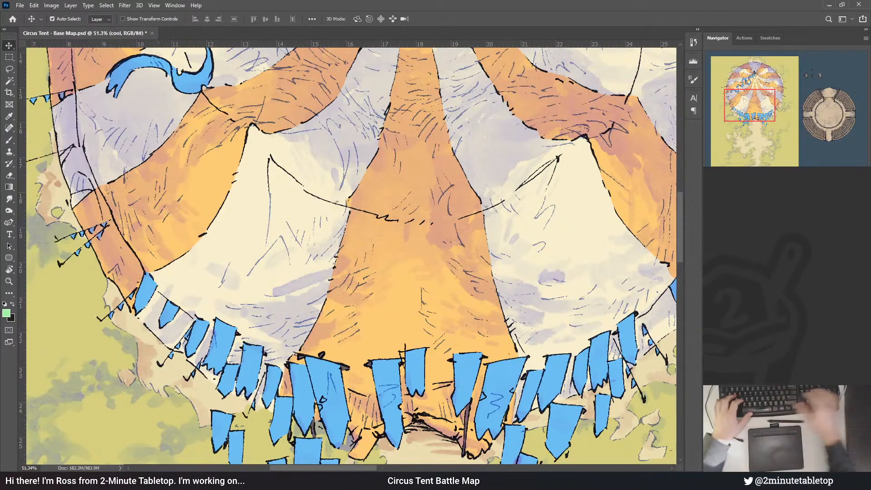
pyautogui.write('warm')
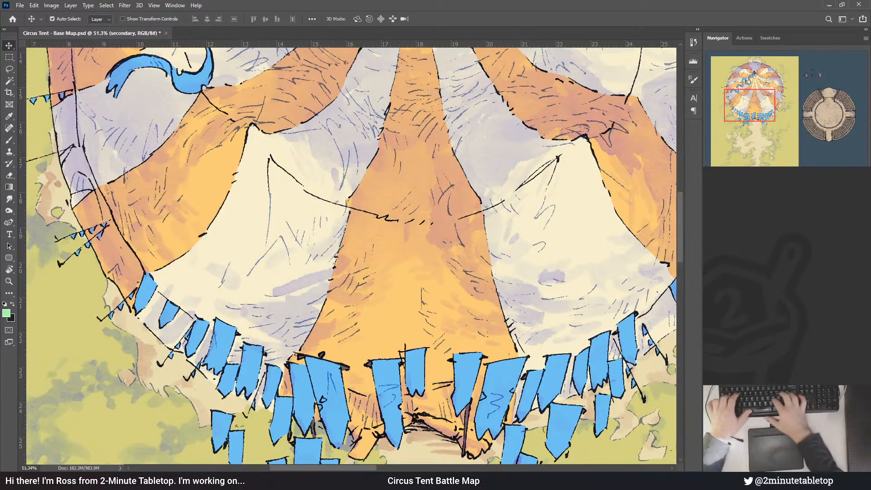
pyautogui.press('Return')
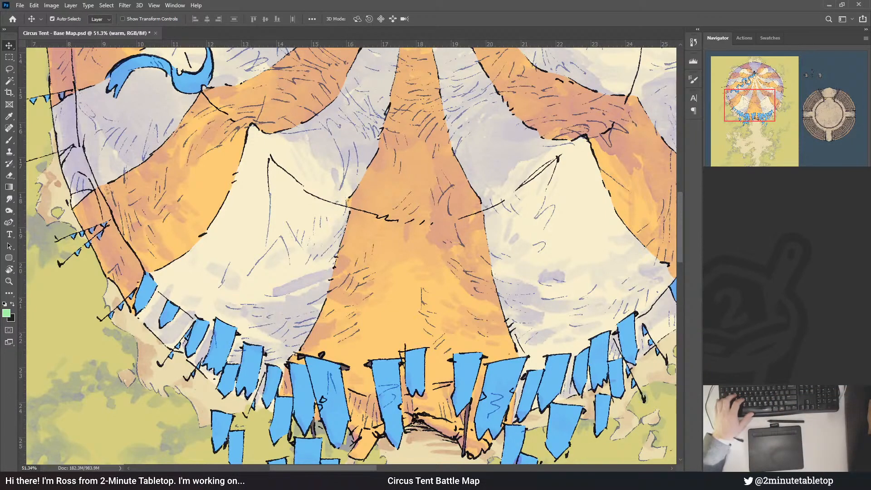
# - Inspect the hatching on the central stripes while checking the cool, warm and secondary layers and their masks
pyautogui.press('i')
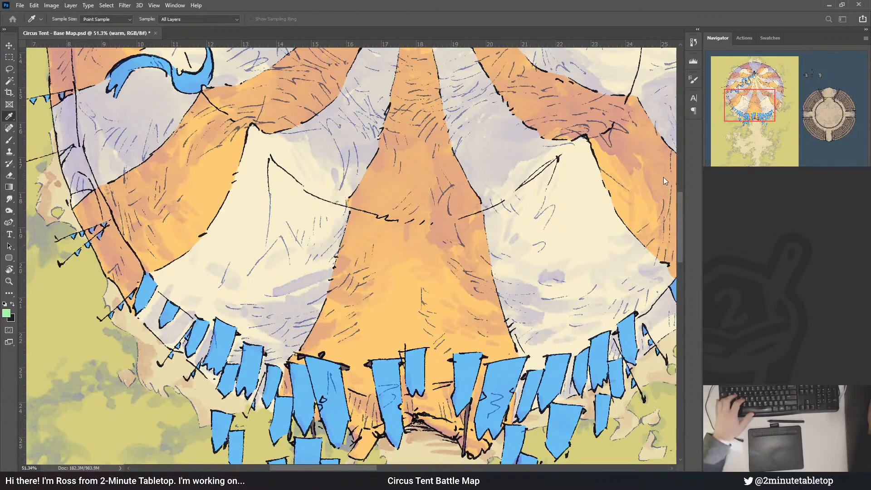
pyautogui.press('v')
pyautogui.scroll(3, 473, 201)
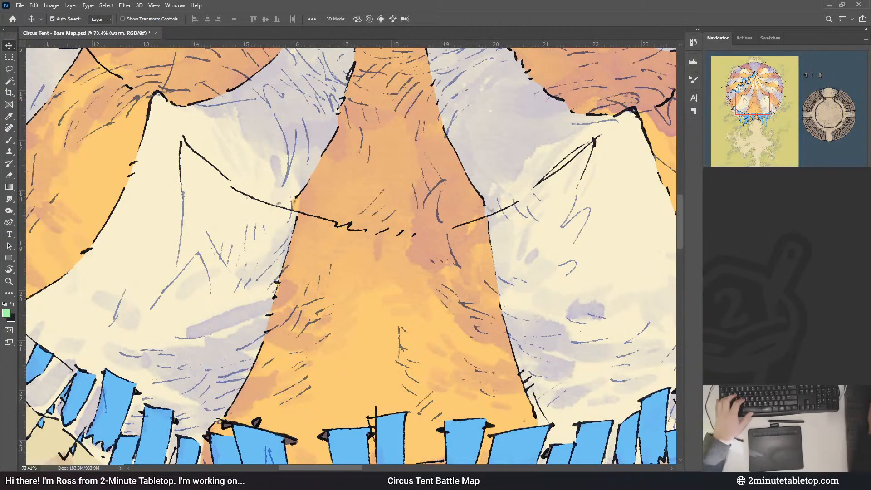
pyautogui.hotkey('alt', '[')
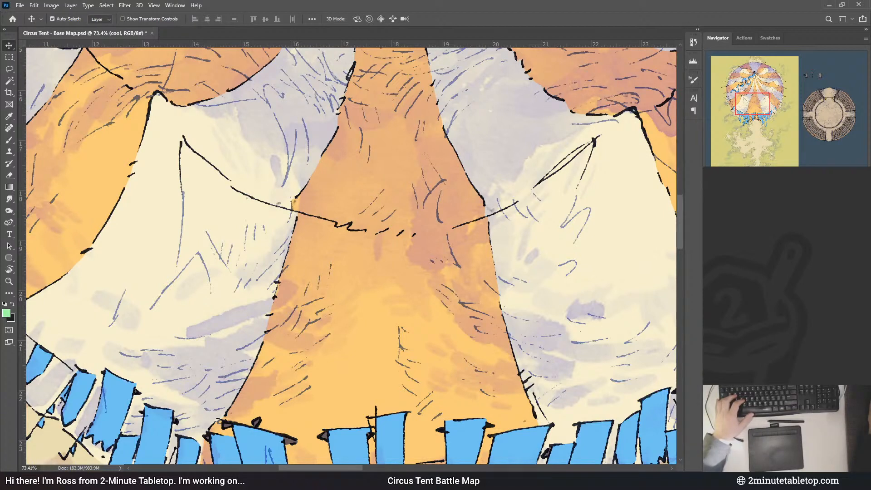
pyautogui.hotkey('alt', '[')
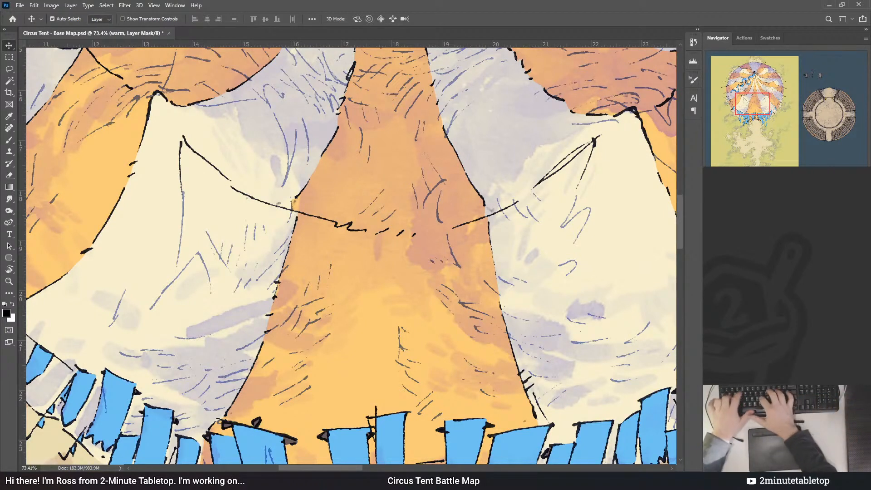
pyautogui.hotkey('alt', '[')
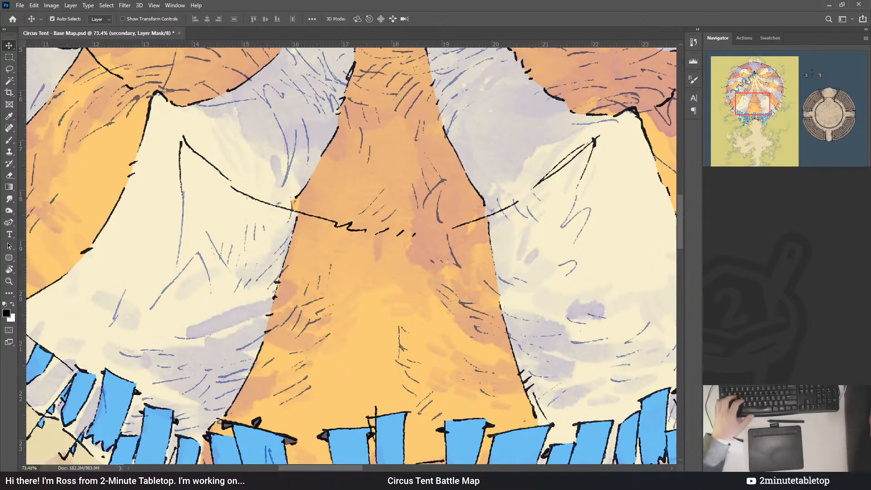
pyautogui.hotkey('alt', ']')
pyautogui.hotkey('alt', '[')
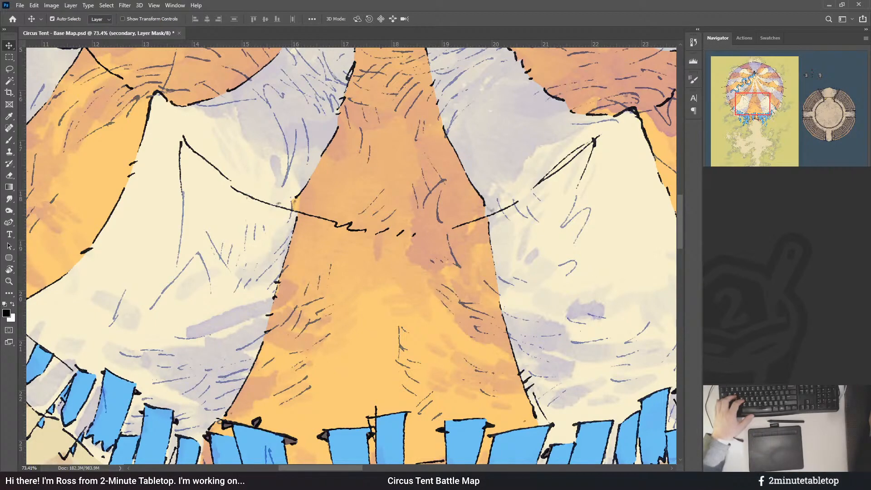
# - Try to merge the masked secondary layer downward and remove the surplus layer
pyautogui.hotkey('ctrl', 'e')
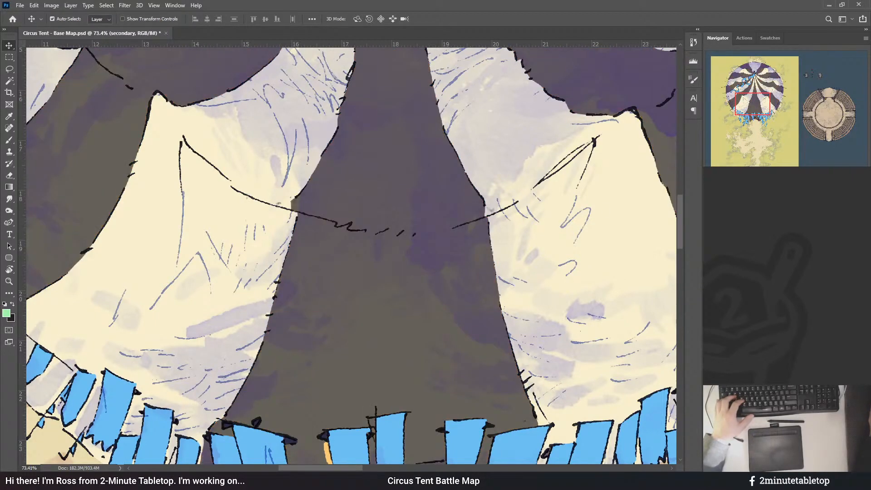
pyautogui.hotkey('alt', '[')
pyautogui.press('Delete')
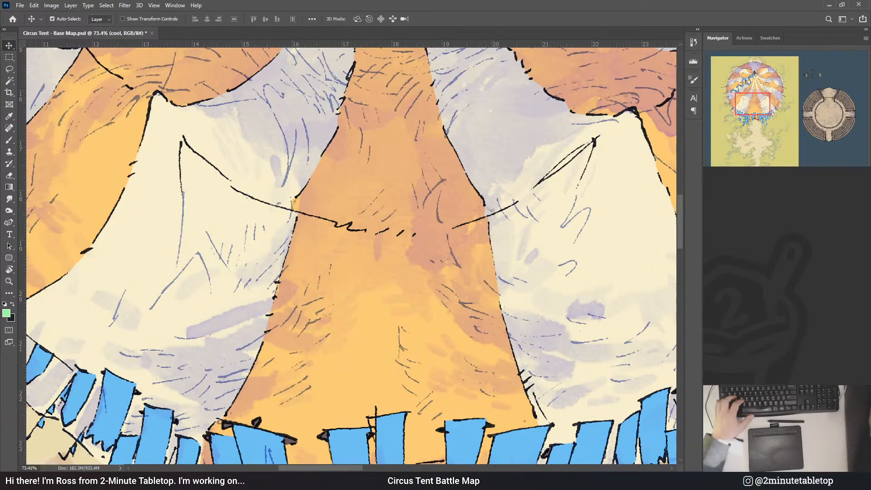
# - Recolor the warm layer's hatching on the orange stripes to a muted reddish brown with Hue/Saturation
pyautogui.hotkey('ctrl', 'u')
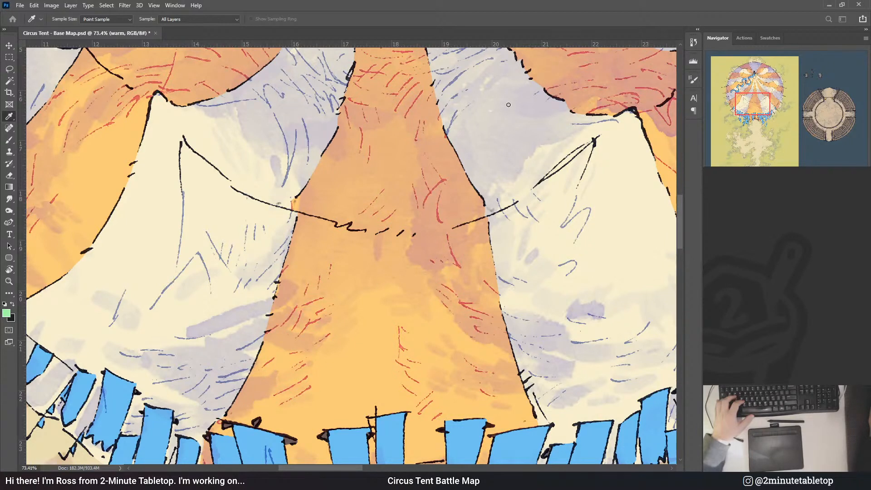
pyautogui.moveTo(544, 245); pyautogui.dragTo(575, 245)
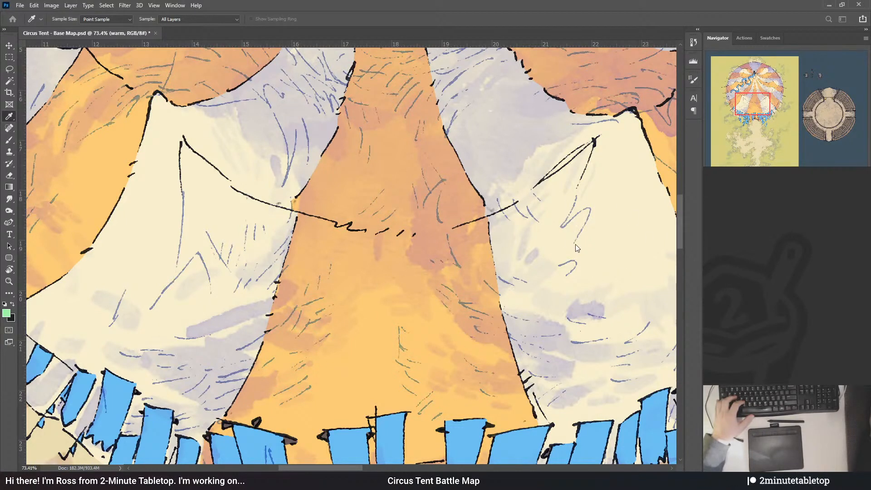
pyautogui.hotkey('ctrl', 'z')
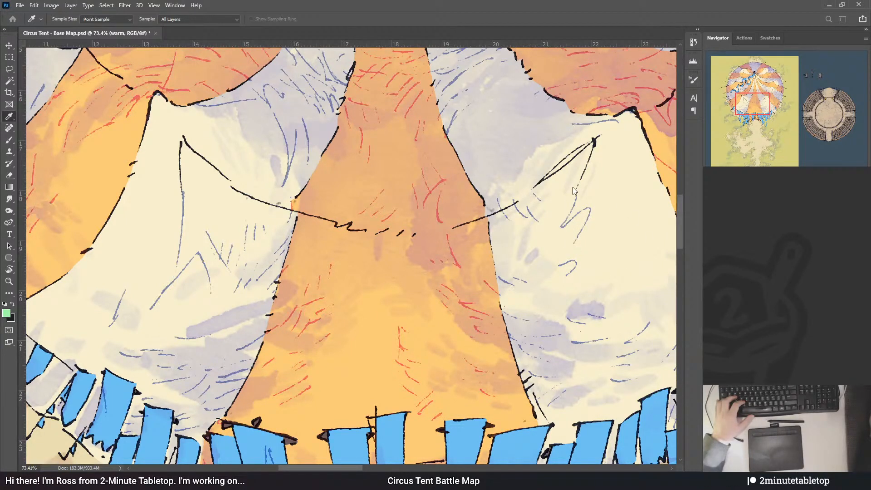
pyautogui.moveTo(481, 182); pyautogui.dragTo(469, 184)
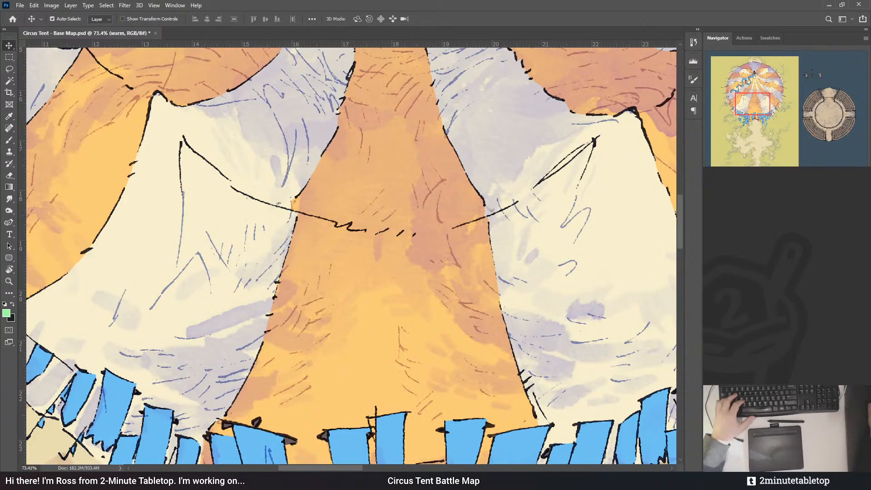
# - Tone down the cool layer's blue hatching on the cream stripes to a softer, greyer tint
pyautogui.keyDown('ctrl'); pyautogui.click(598, 313); pyautogui.keyUp('ctrl')
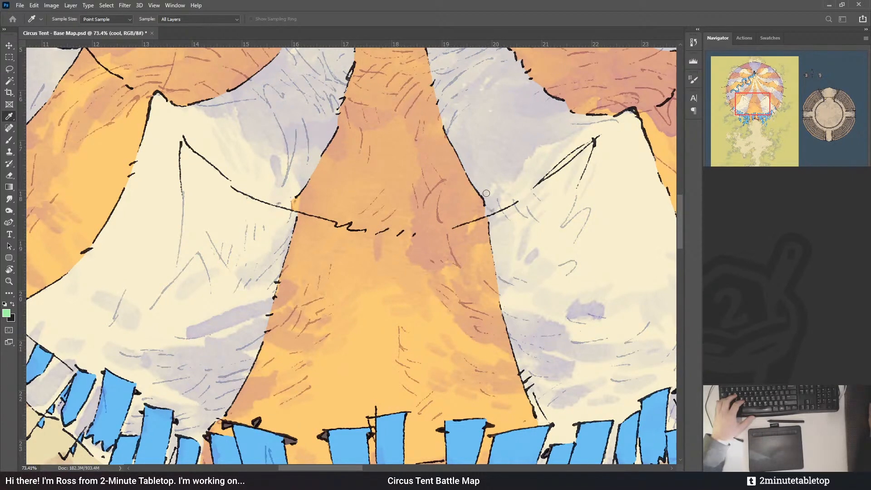
pyautogui.press('v')
pyautogui.scroll(-3, 417, 128)
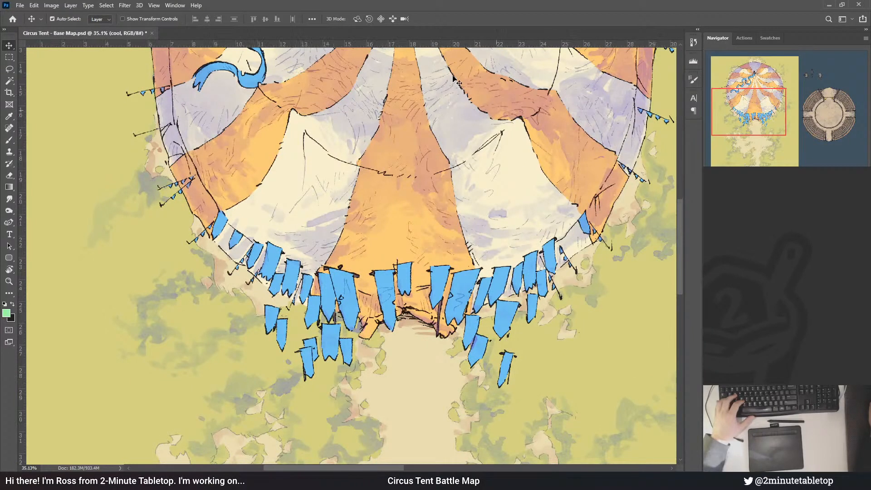
# - Show the Timber Brook reference map and compare its line and shadow colors with the tent
pyautogui.scroll(-5, 426, 131)
pyautogui.scroll(4, 424, 91)
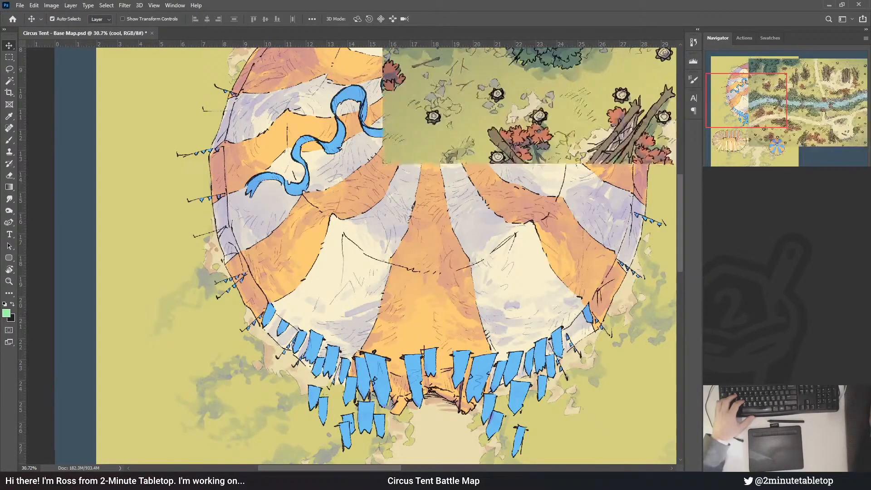
pyautogui.scroll(-4, 353, 169)
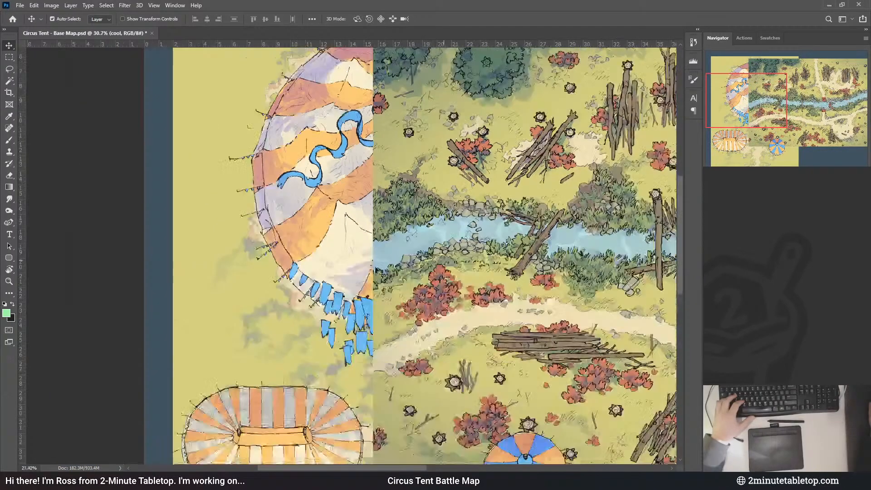
# - Place the striped oval tent against the large tent's left edge to compare their hatching and shading colors
pyautogui.moveTo(320, 377); pyautogui.dragTo(298, 197)
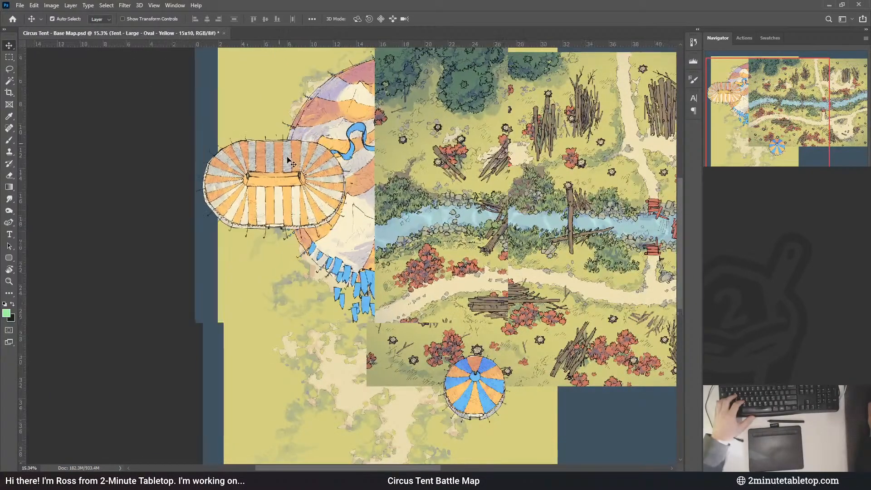
pyautogui.scroll(5, 317, 118)
pyautogui.scroll(2, 336, 108)
pyautogui.moveTo(354, 249); pyautogui.dragTo(219, 308)
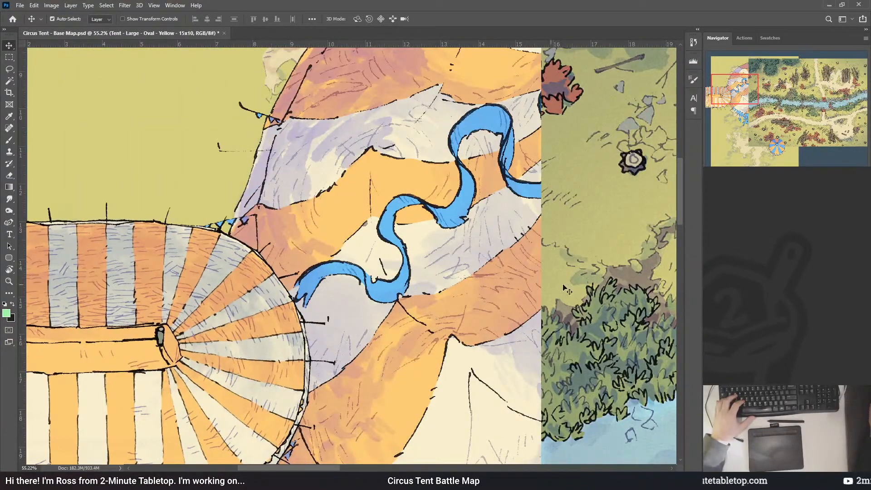
# - Adjust the cool hatching and shift the cold shading on the large tent's cream stripes to a greyer blue with Hue/Saturation
pyautogui.click(629, 325)
pyautogui.hotkey('ctrl', 'u')
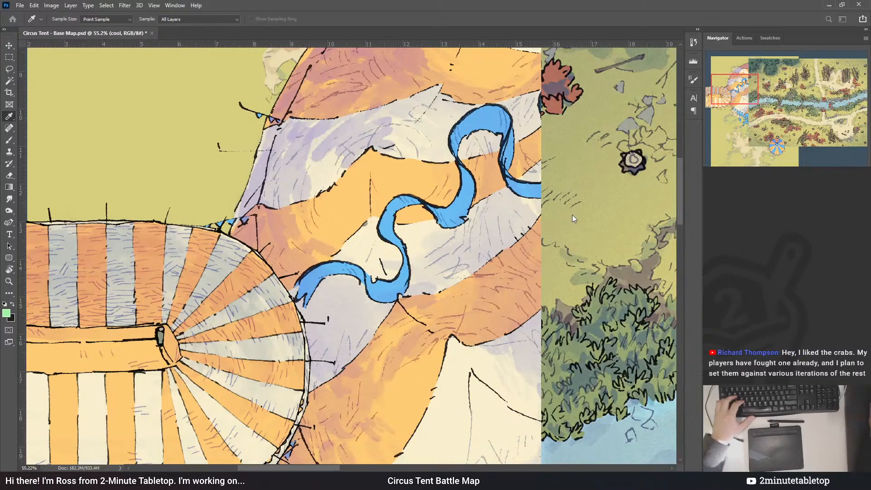
pyautogui.click(660, 186)
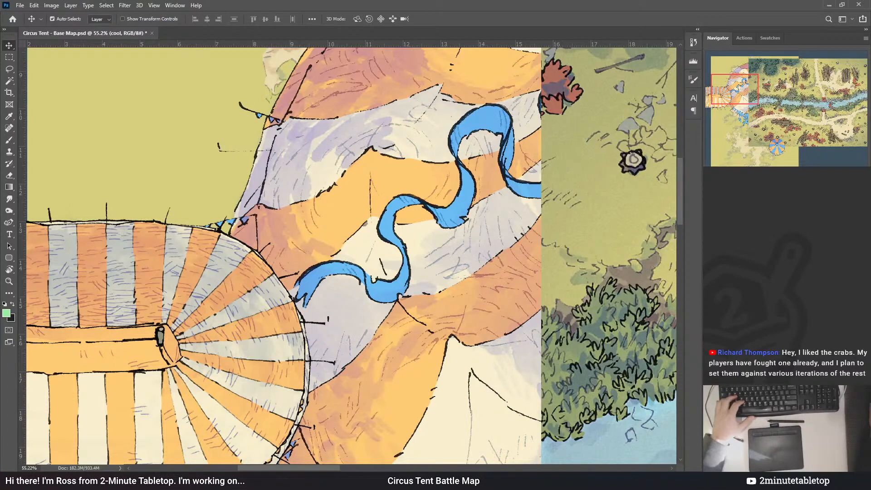
pyautogui.press('i')
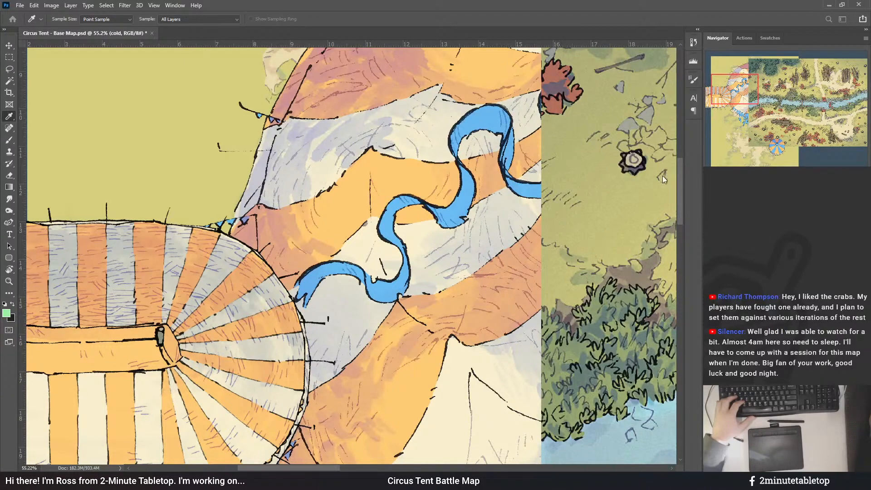
pyautogui.press('v')
# - Overlap the oval tent further onto the large tent and shift the warm shading on the orange stripes to a purer orange with Hue/Saturation
pyautogui.moveTo(203, 264); pyautogui.dragTo(311, 292)
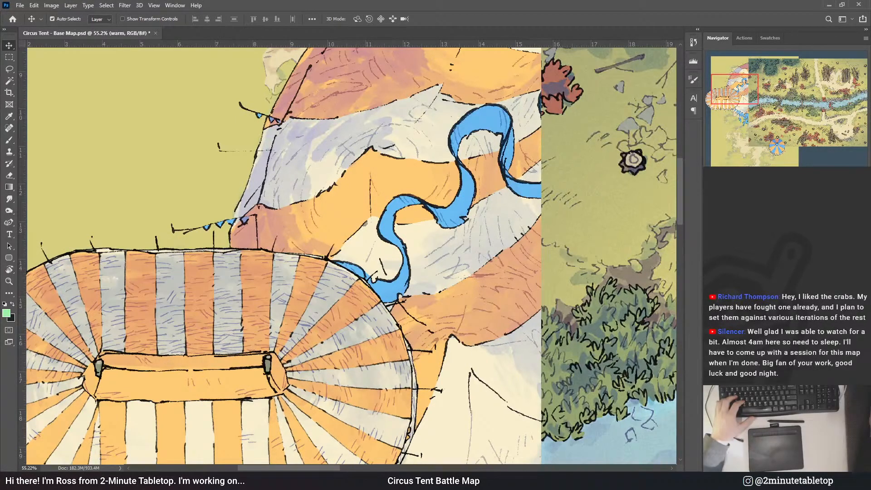
pyautogui.hotkey('ctrl', 'u')
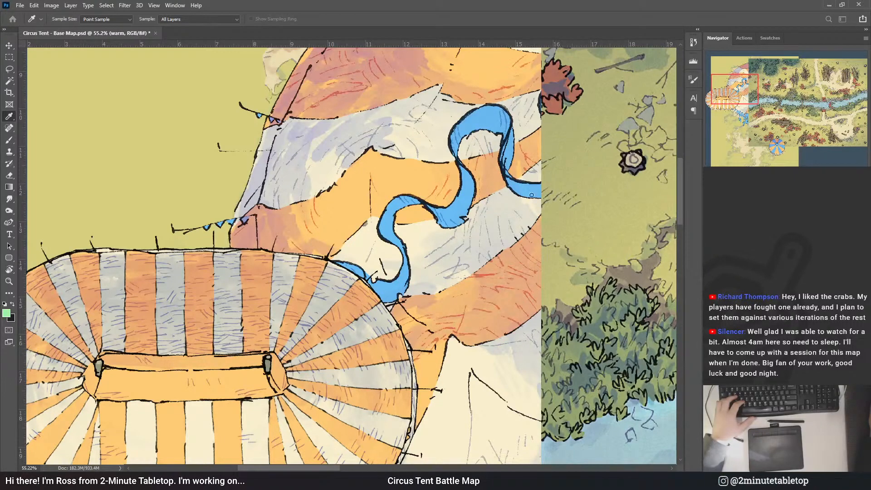
pyautogui.press('Return')
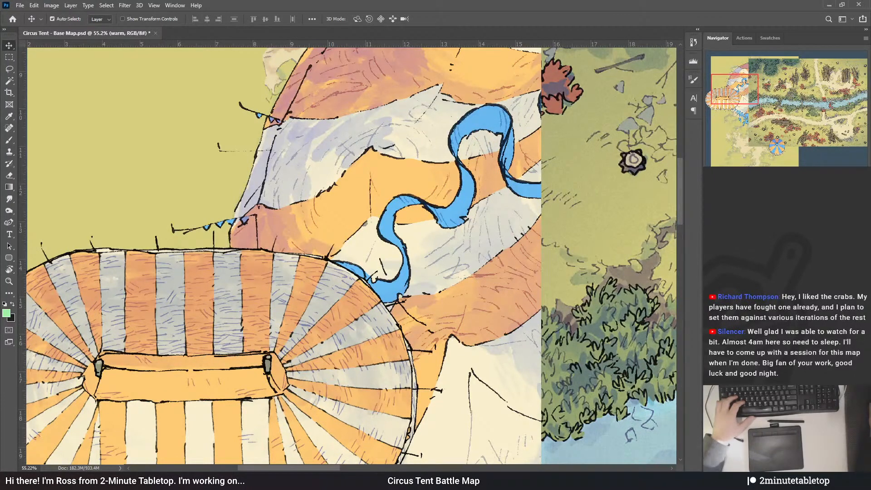
pyautogui.press('i')
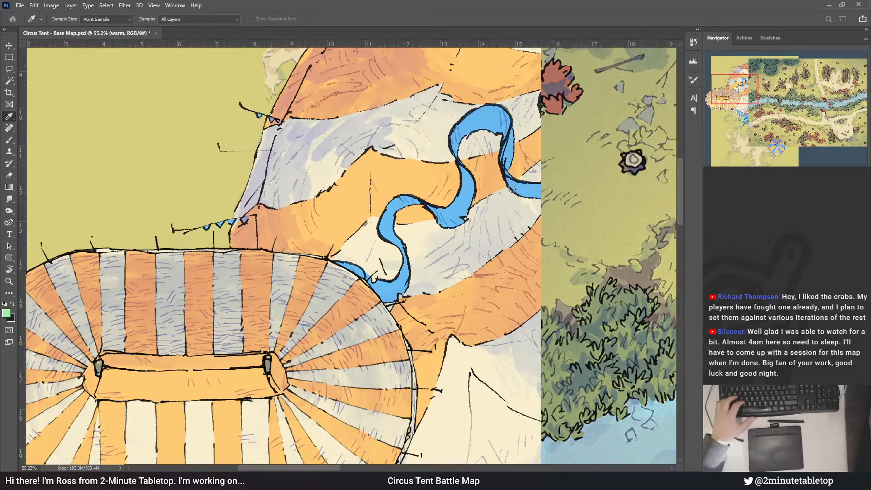
pyautogui.press('v')
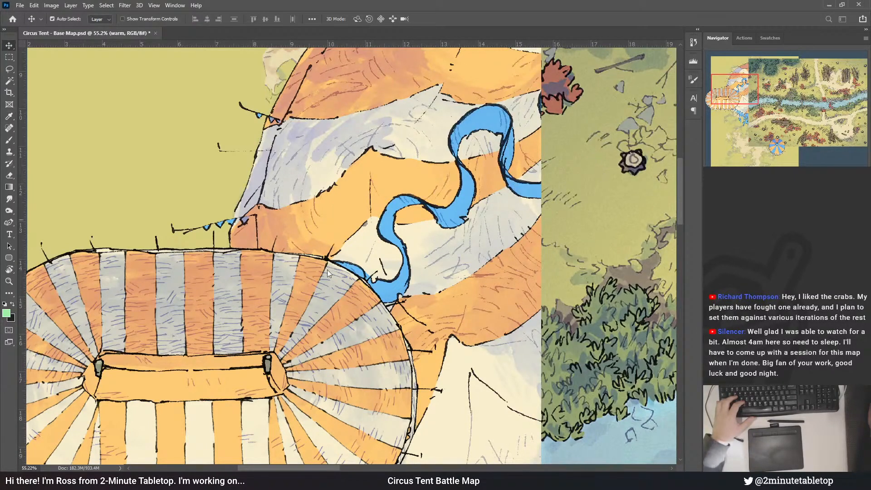
# - Move the Timber Brook reference map clear of the large tent and shift the oval tent closer to the large tent's hatched stripes
pyautogui.scroll(-4, 328, 269)
pyautogui.scroll(-3, 268, 218)
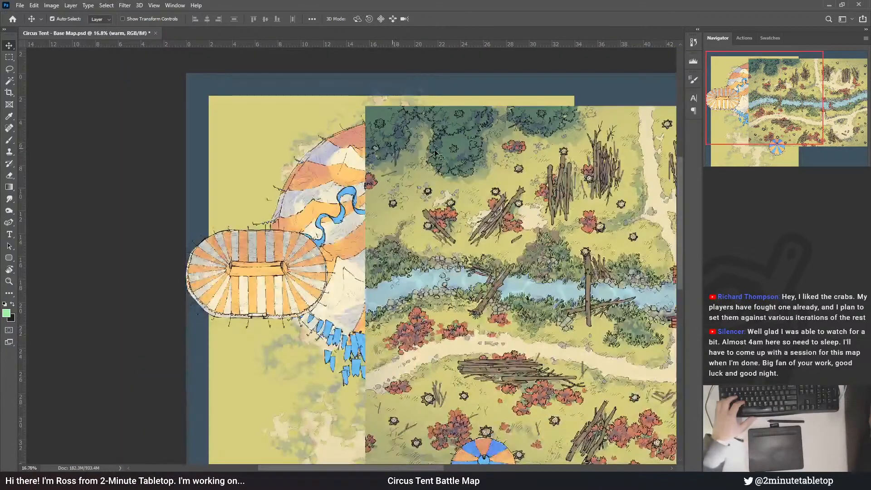
pyautogui.click(584, 135)
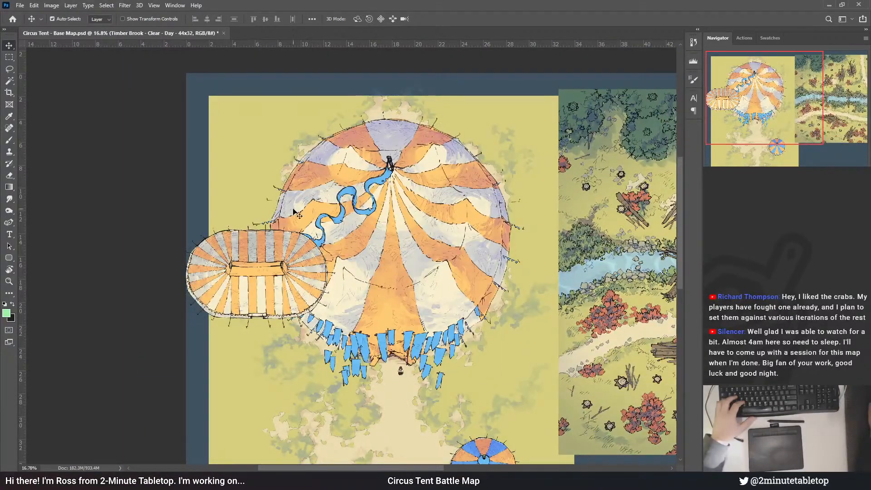
pyautogui.scroll(3, 296, 198)
pyautogui.scroll(4, 260, 300)
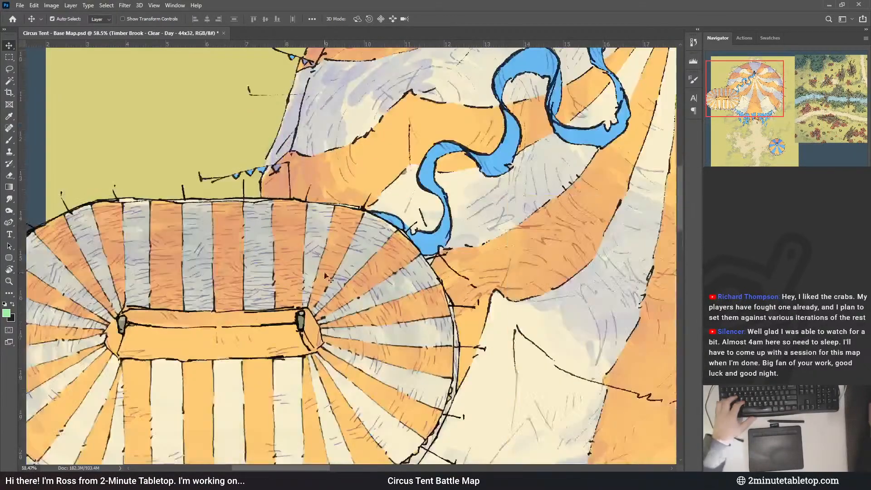
pyautogui.scroll(2, 368, 255)
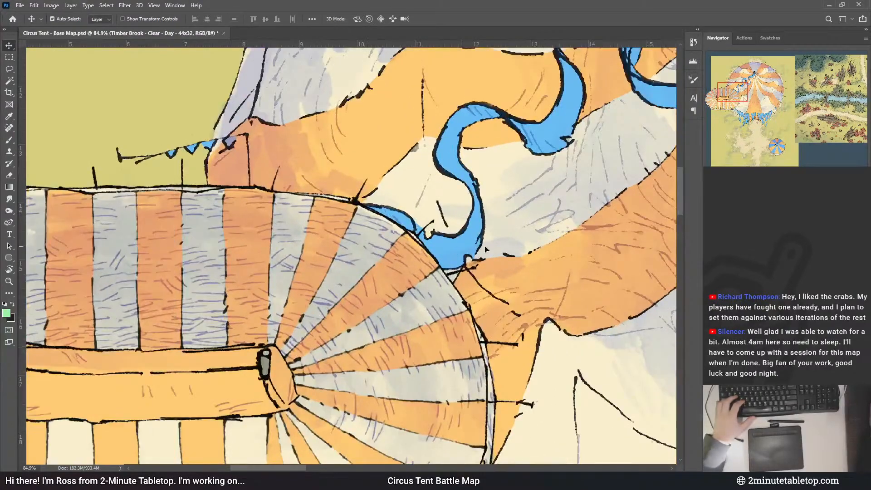
pyautogui.moveTo(370, 247); pyautogui.dragTo(417, 194)
# - Make the cool layer's hatching on the large tent's cream stripes bluer with Hue/Saturation to match the oval tent
pyautogui.click(532, 173)
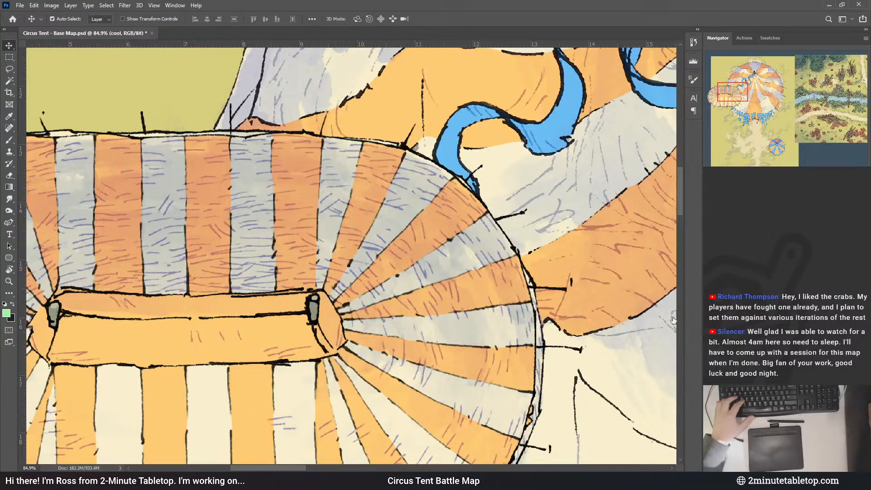
pyautogui.press('i')
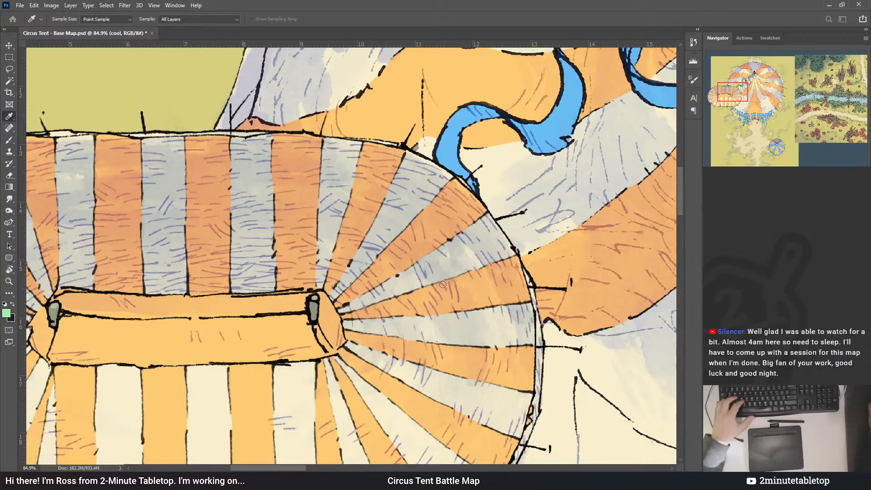
pyautogui.press('v')
pyautogui.scroll(-5, 400, 184)
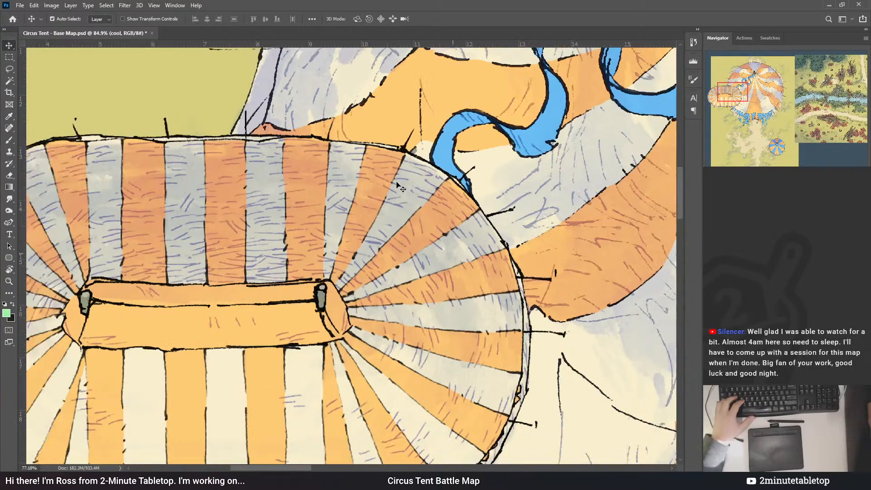
pyautogui.scroll(5, 440, 200)
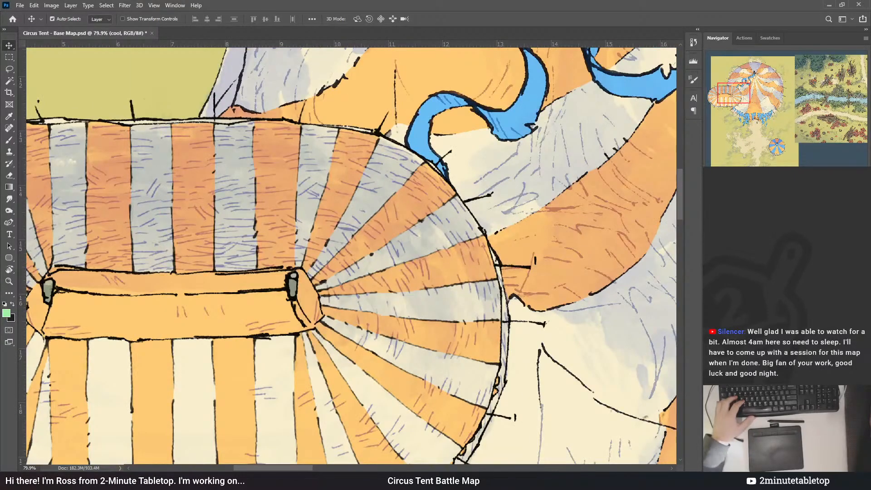
# - Shift the warm layer's hatching on the large tent's orange stripes to a redder tint with Hue/Saturation
pyautogui.hotkey('ctrl', 'u')
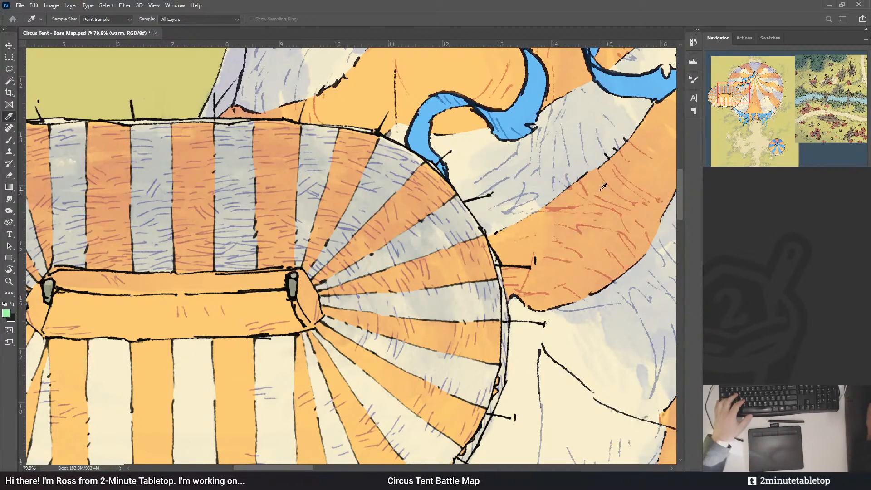
pyautogui.press('v')
pyautogui.scroll(-8, 524, 271)
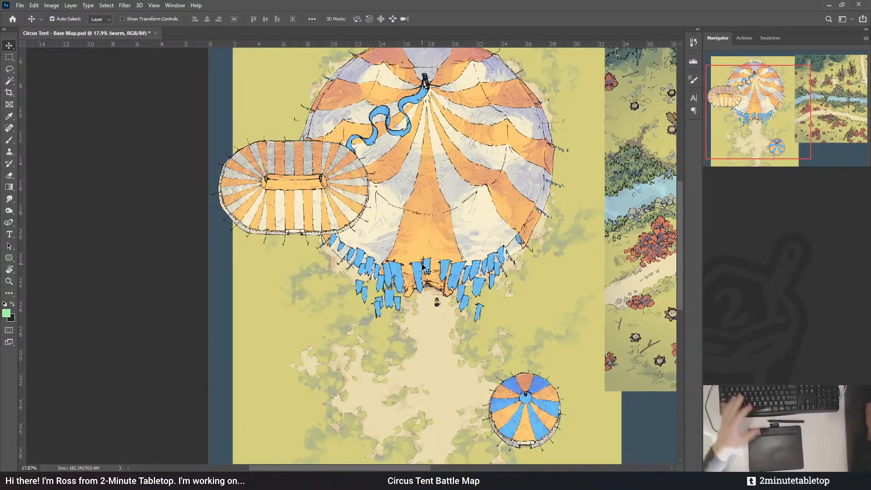
pyautogui.scroll(-2, 458, 98)
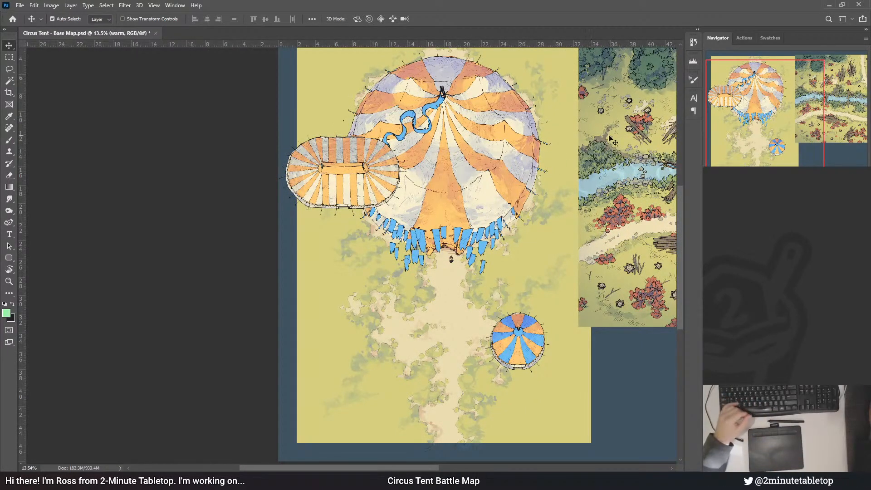
# - Move the small round blue tent beside the large tent's entrance and the oval tent against the large tent's left edge
pyautogui.moveTo(530, 346); pyautogui.dragTo(530, 269)
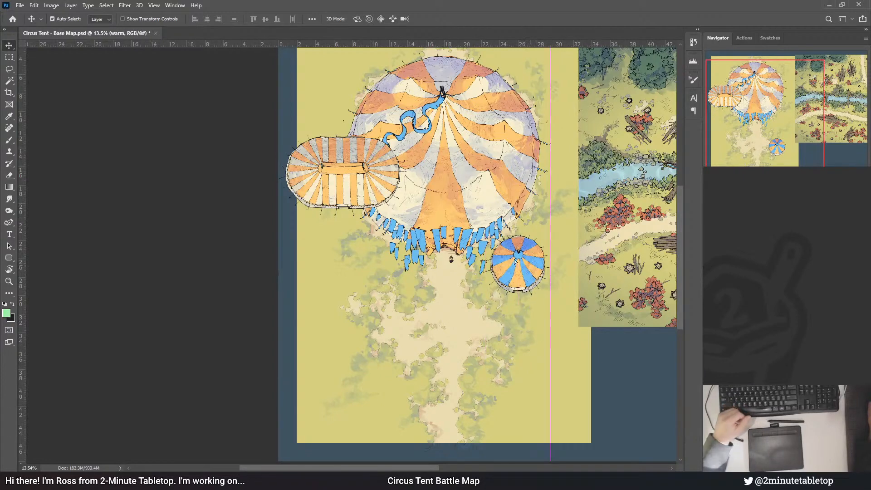
pyautogui.moveTo(351, 177); pyautogui.dragTo(343, 268)
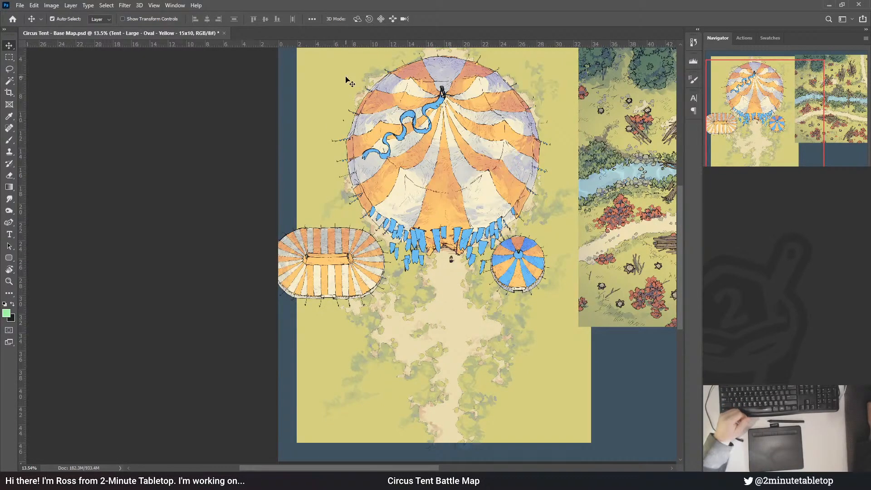
pyautogui.scroll(3, 363, 109)
pyautogui.moveTo(341, 381); pyautogui.dragTo(347, 255)
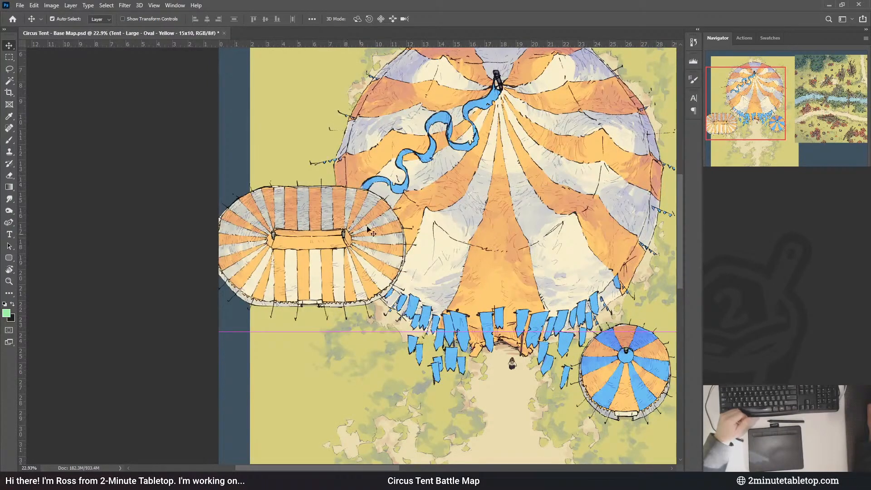
pyautogui.scroll(3, 348, 129)
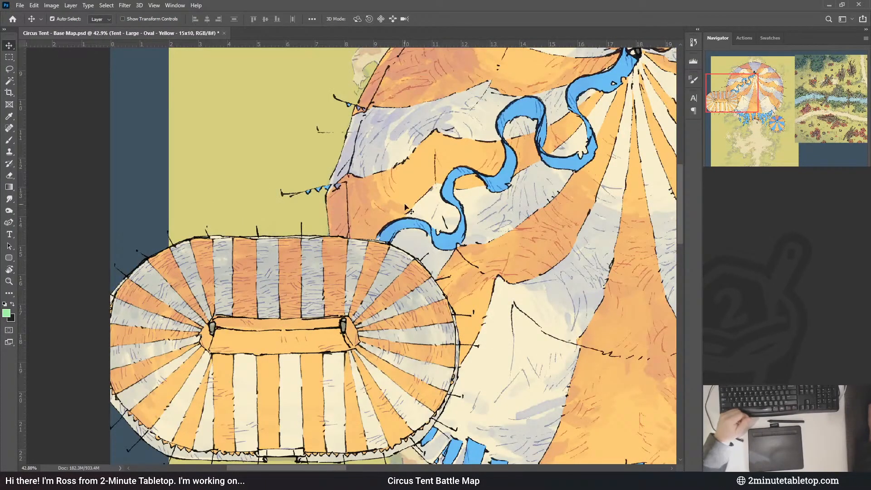
pyautogui.scroll(-1, 284, 270)
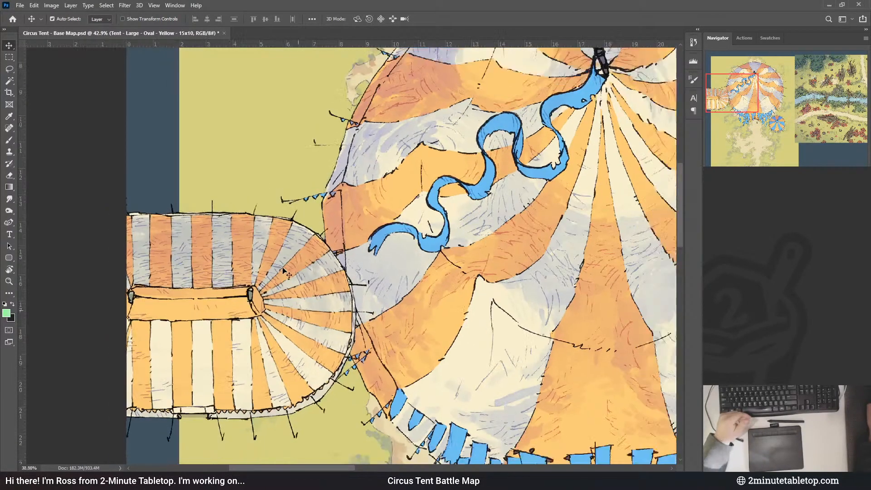
pyautogui.scroll(-5, 284, 271)
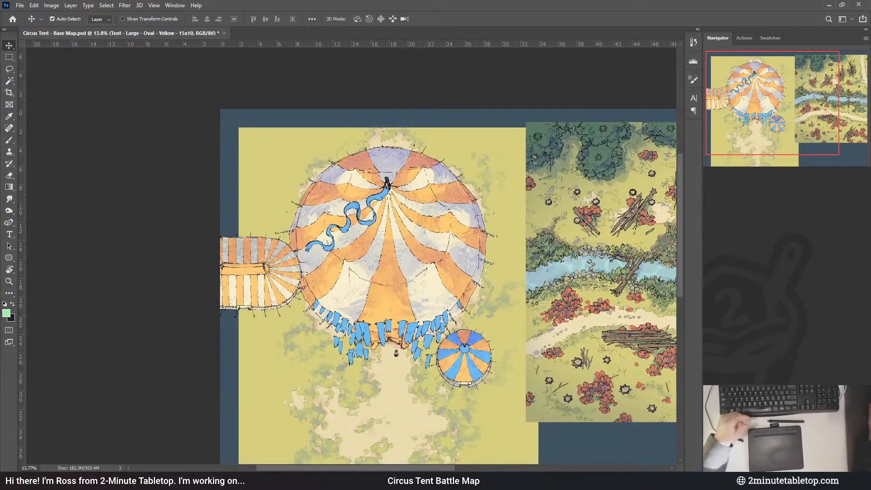
# - Hide the two smaller tents and the Timber Brook reference, and inspect the large tent's stripes and entrance
pyautogui.scroll(4, 492, 339)
pyautogui.scroll(-5, 529, 285)
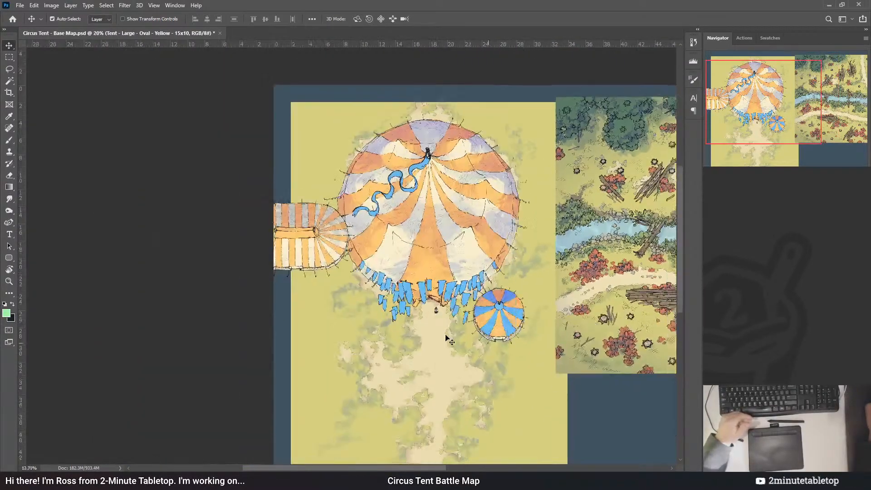
pyautogui.scroll(5, 445, 335)
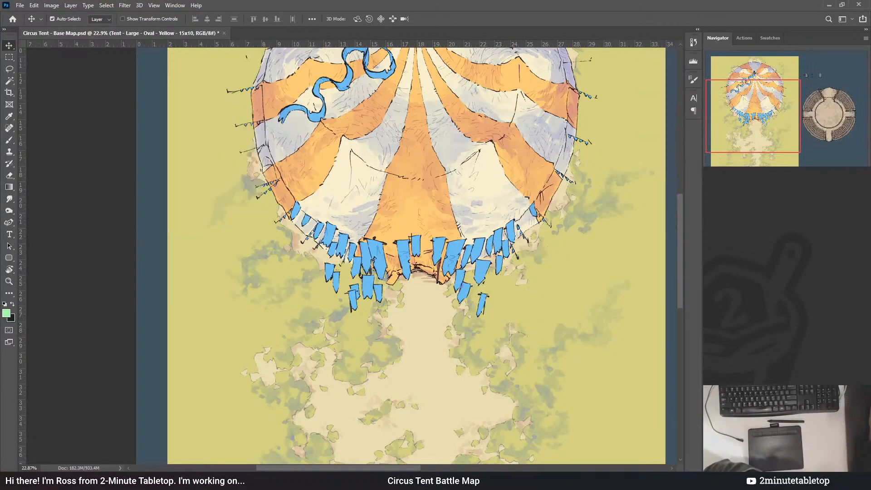
pyautogui.scroll(-5, 282, 255)
pyautogui.scroll(5, 249, 253)
pyautogui.scroll(4, 447, 424)
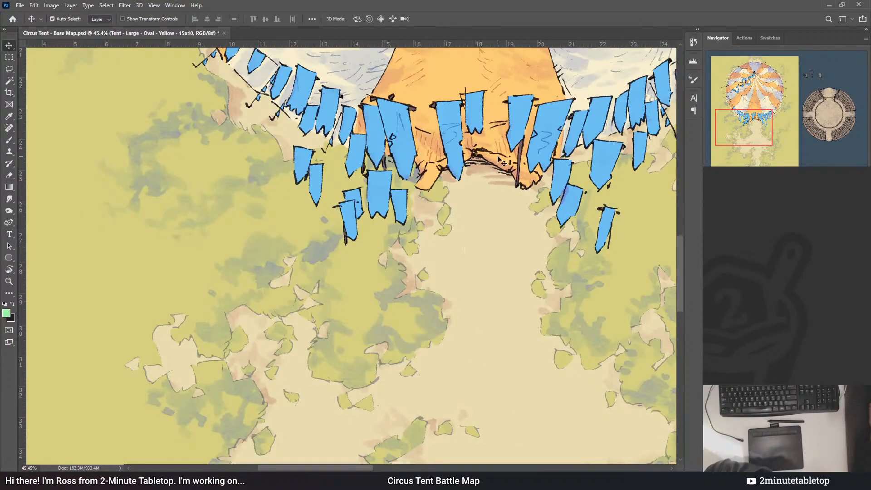
pyautogui.scroll(-3, 379, 402)
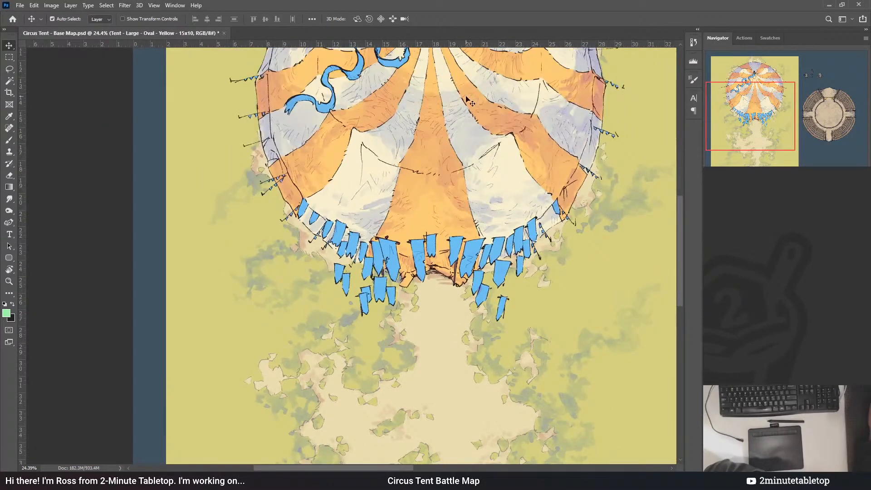
# - Mask the blue fill out of the small notches on the banners left of the tent entrance, and switch to the LINE ART mask
pyautogui.scroll(3, 436, 136)
pyautogui.scroll(3, 313, 417)
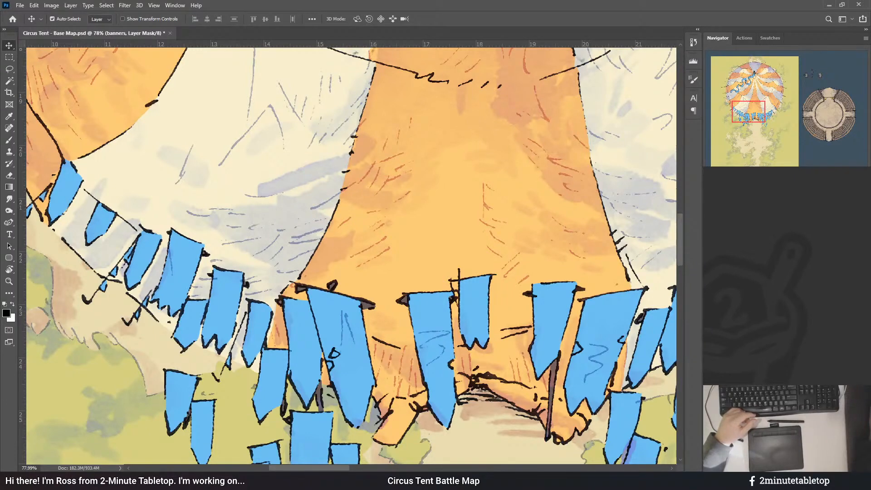
pyautogui.hotkey('ctrl', ',')
pyautogui.hotkey('ctrl', ',')
pyautogui.press('b')
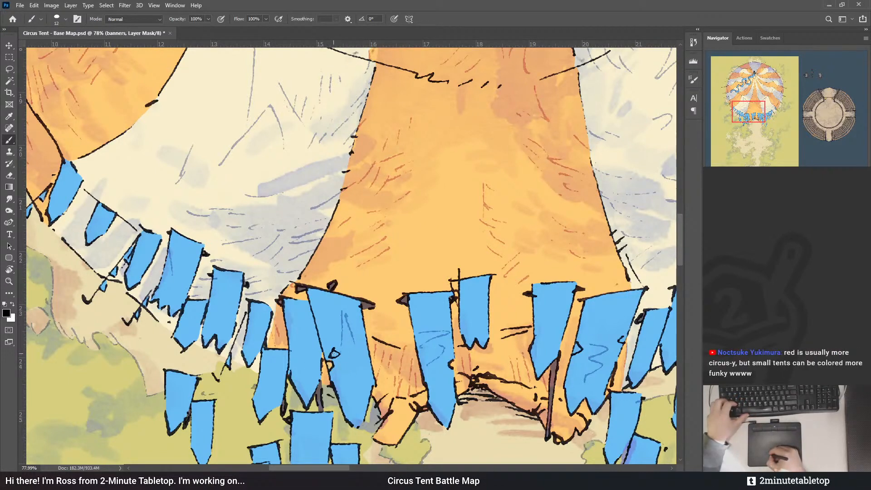
pyautogui.press('x')
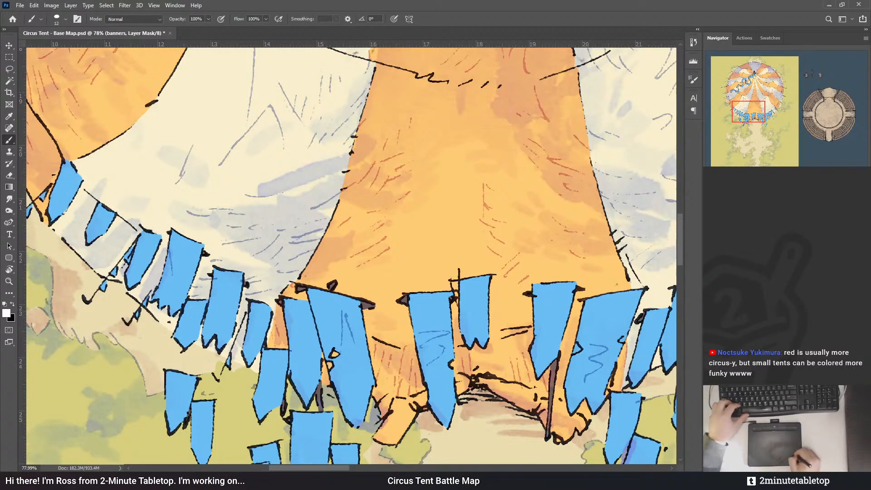
pyautogui.click(744, 299)
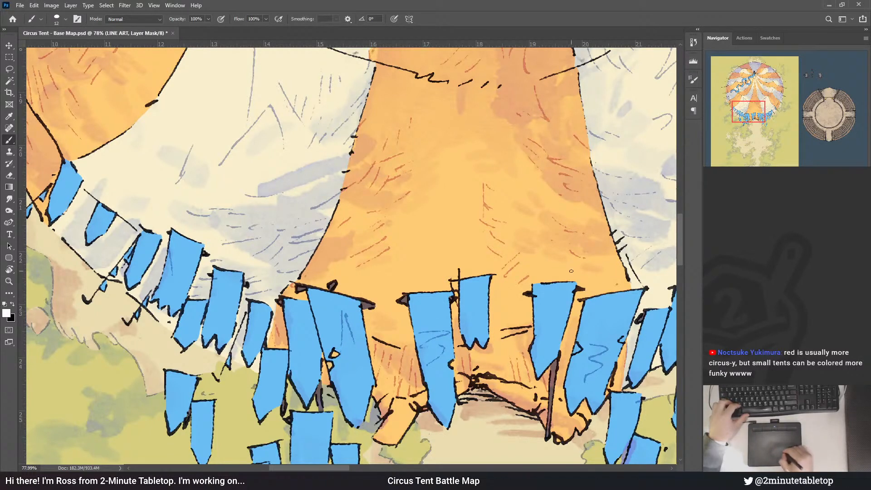
pyautogui.moveTo(380, 310); pyautogui.dragTo(398, 254)
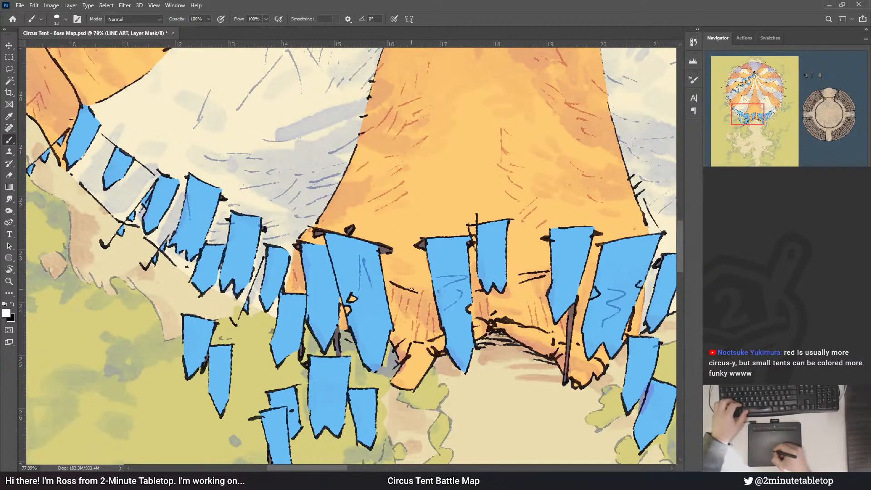
pyautogui.press('x')
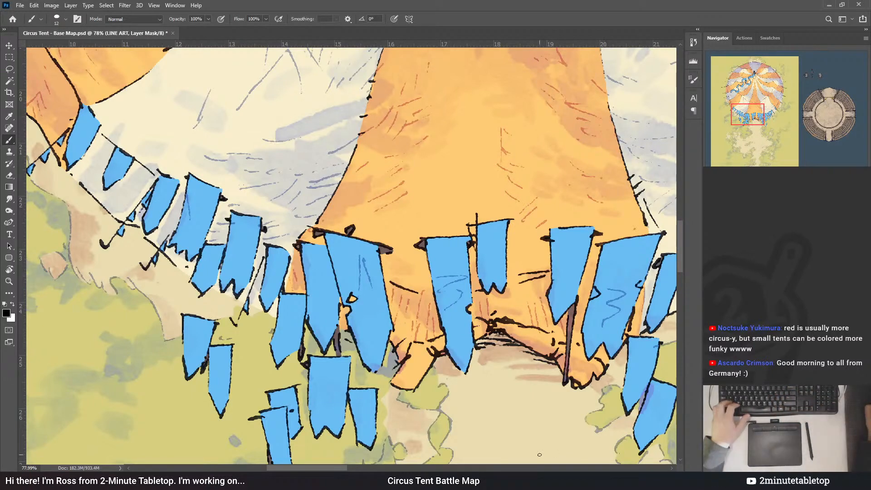
# - Mask the blue fill out of the notches on the large banner right of the tent entrance, and return to the LINE ART mask
pyautogui.moveTo(326, 468); pyautogui.dragTo(362, 467)
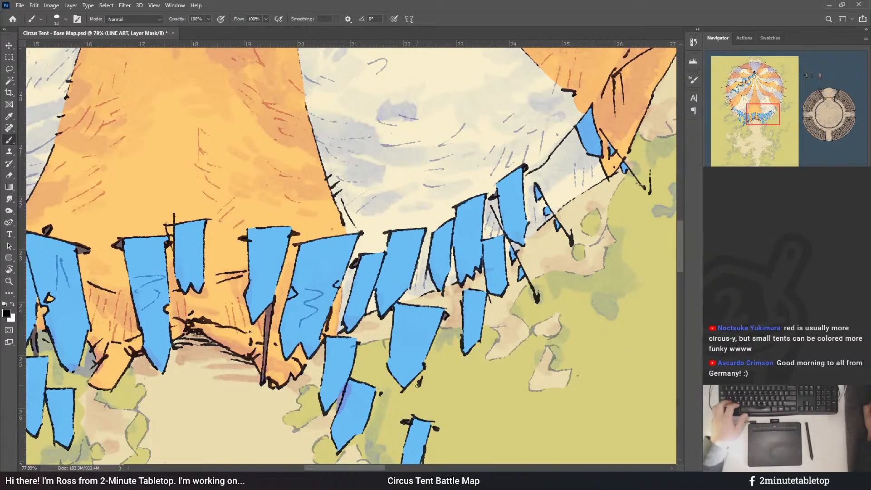
pyautogui.scroll(-5, 565, 384)
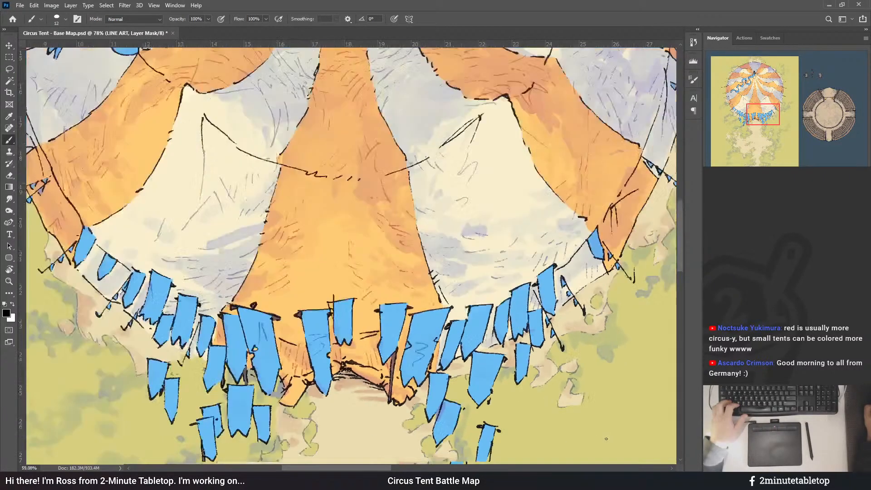
pyautogui.scroll(-3, 565, 383)
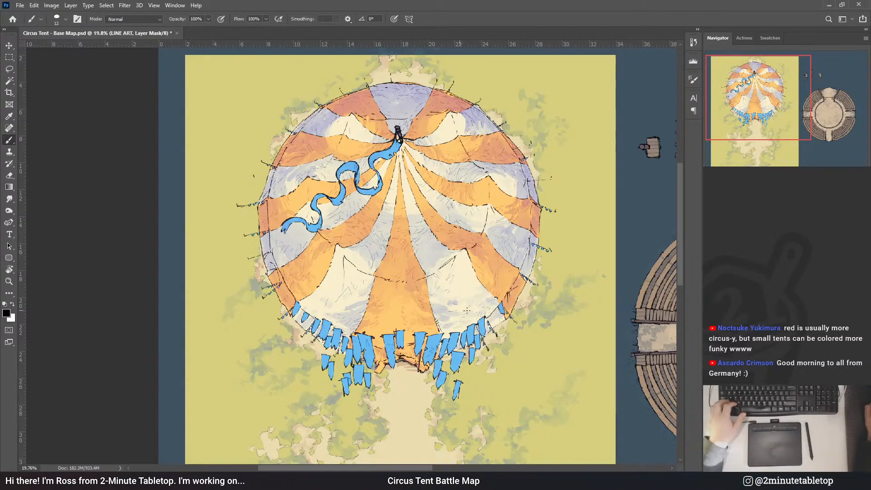
pyautogui.scroll(3, 393, 337)
pyautogui.scroll(-1, 384, 142)
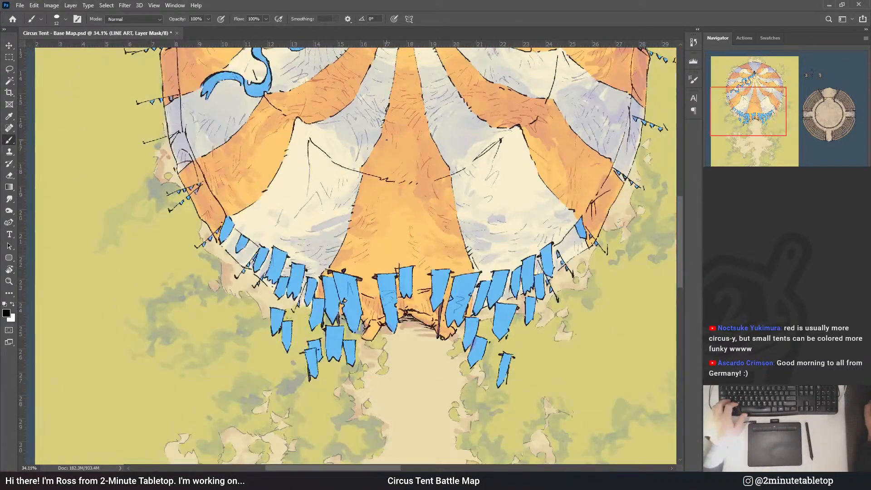
pyautogui.scroll(3, 447, 351)
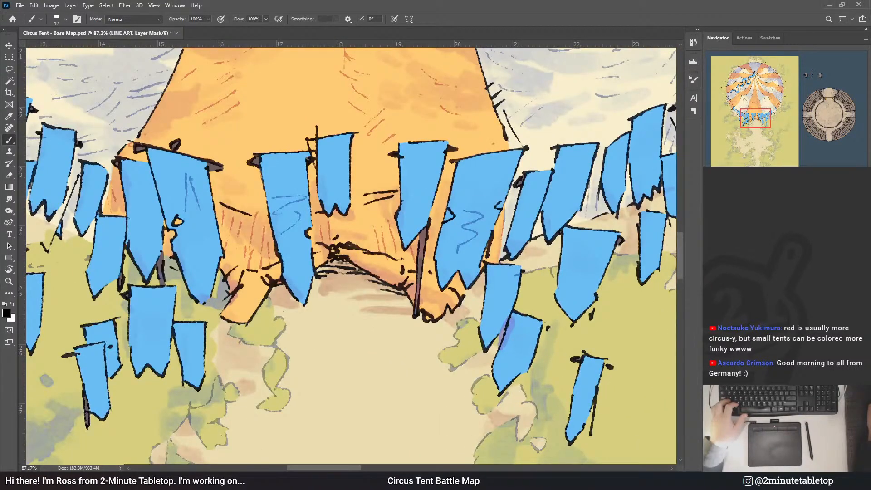
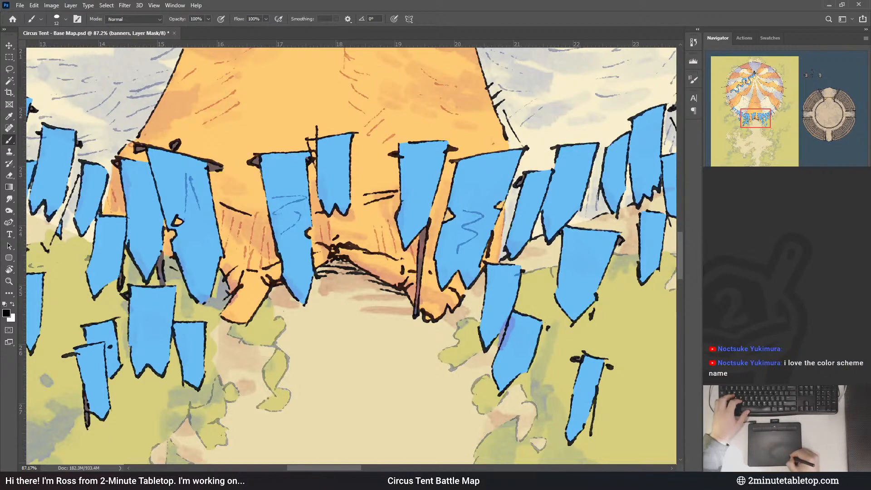
pyautogui.click(744, 368)
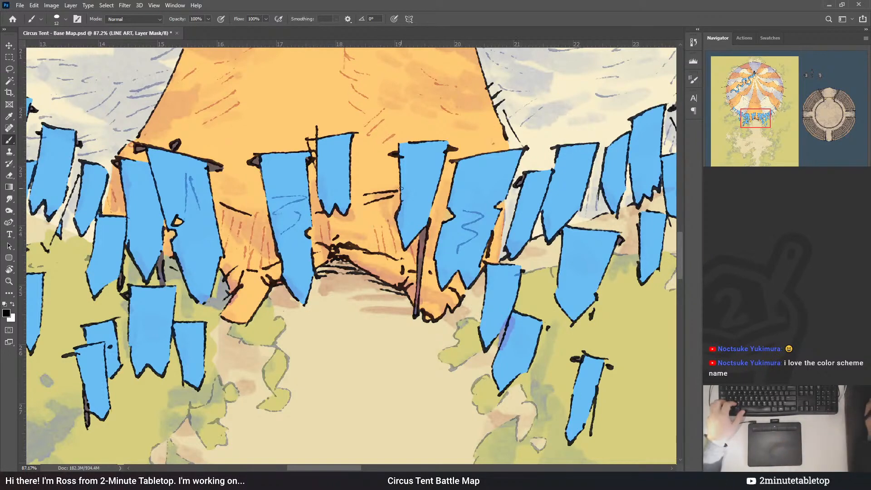
# - Create a group and place the Grand entrance 1 - 16x6 asset below the tent entrance, at about X 2586, Y 4433 px
pyautogui.scroll(-3, 502, 204)
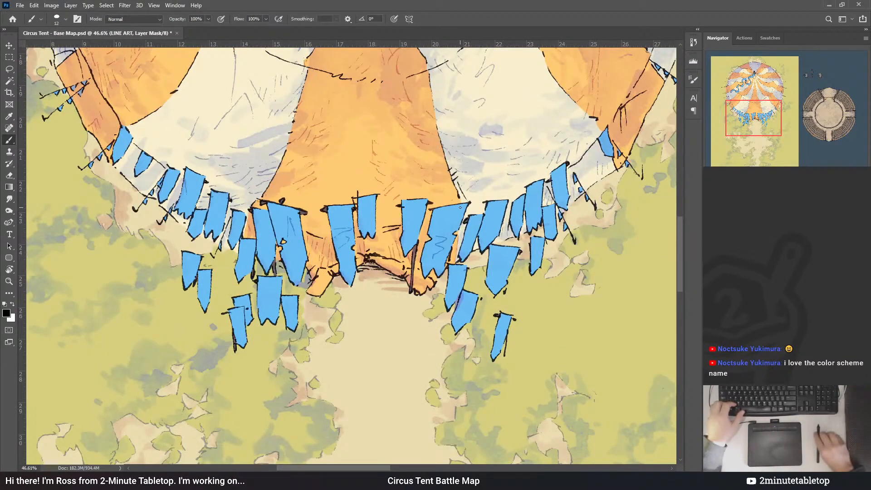
pyautogui.scroll(-4, 163, 155)
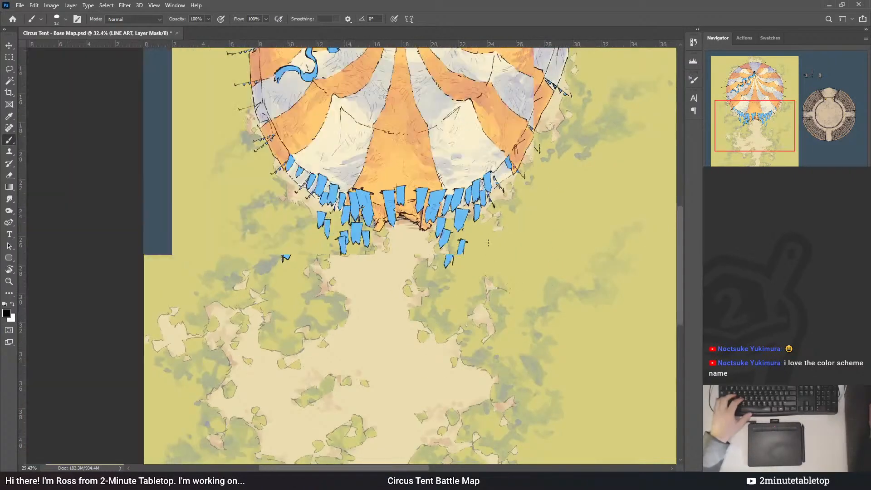
pyautogui.hotkey('ctrl', 'g')
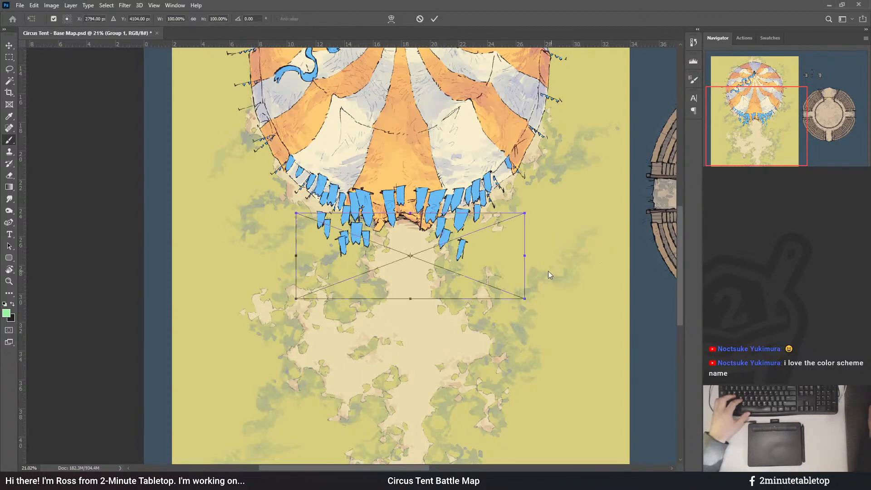
pyautogui.moveTo(475, 252); pyautogui.dragTo(394, 430)
pyautogui.scroll(-2, 418, 177)
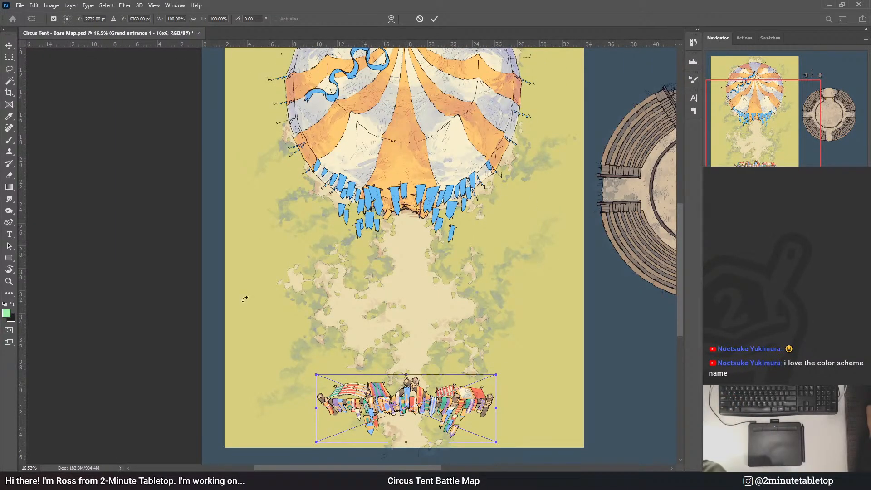
pyautogui.moveTo(444, 205); pyautogui.dragTo(445, 261)
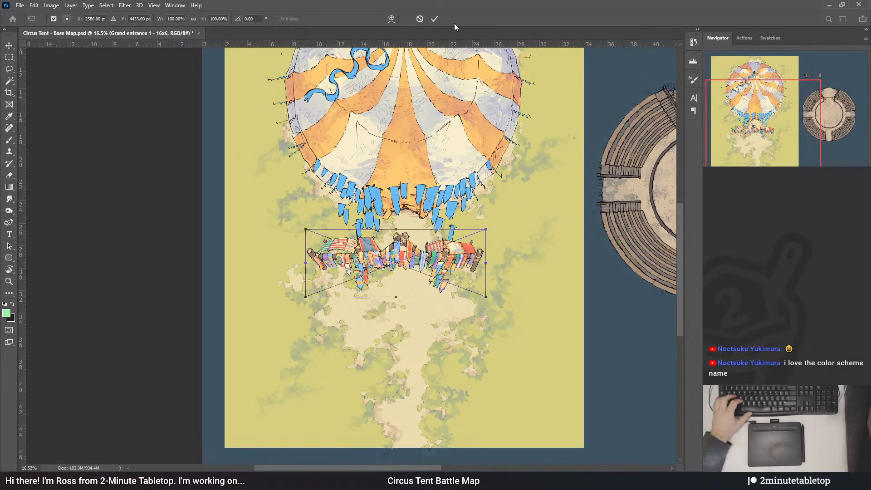
pyautogui.click(434, 19)
pyautogui.scroll(5, 402, 216)
pyautogui.scroll(3, 490, 299)
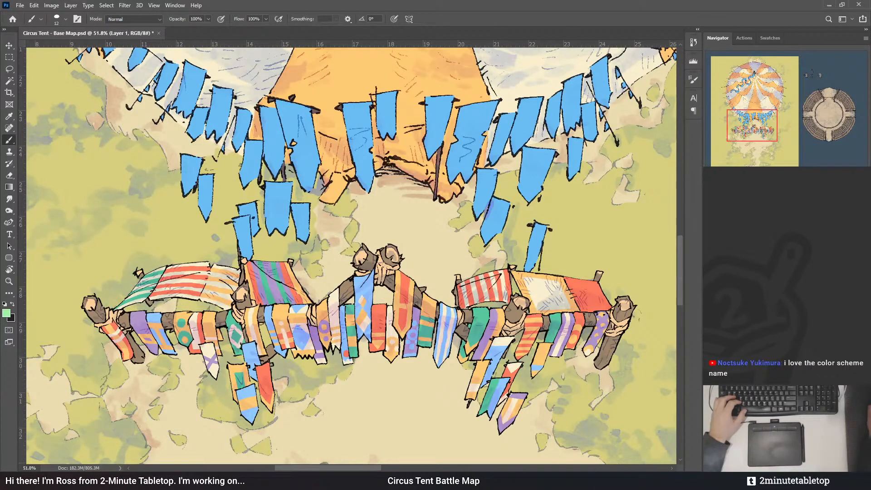
# - Move the grand entrance asset slightly down and to the right on the path, away from the tent's banners
pyautogui.scroll(-2, 430, 221)
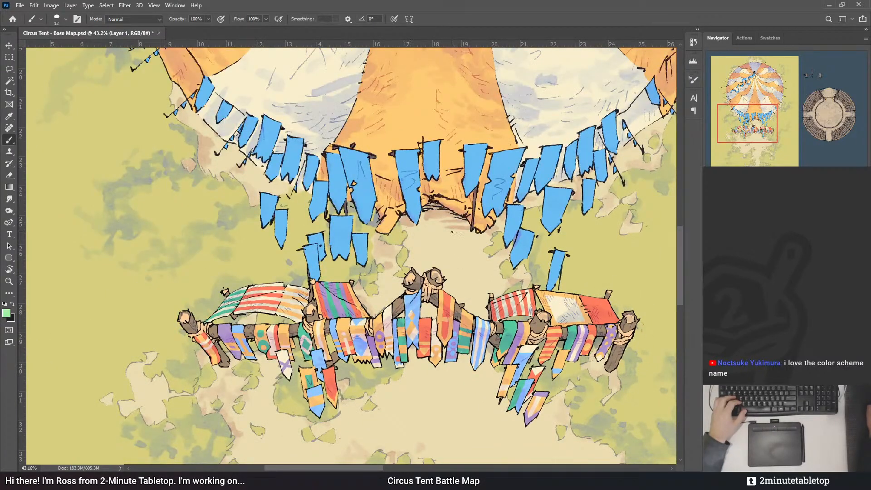
pyautogui.press('v')
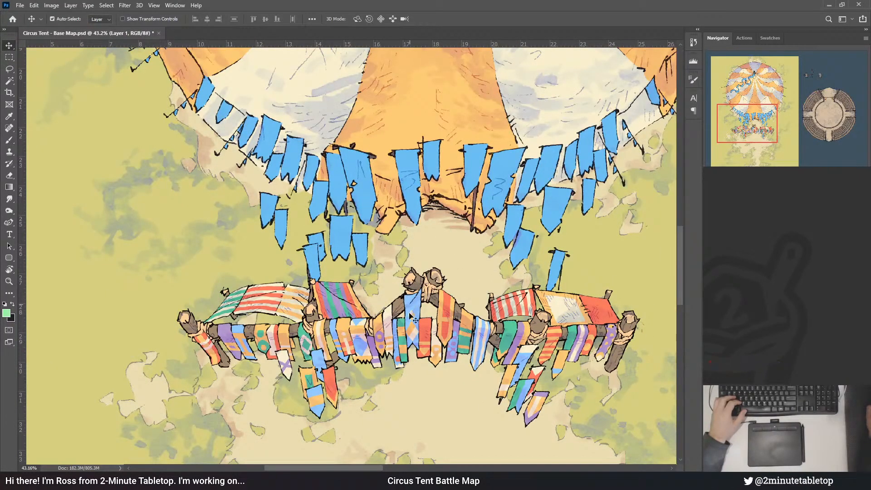
pyautogui.moveTo(410, 314); pyautogui.dragTo(431, 296)
pyautogui.click(480, 174)
pyautogui.scroll(1, 478, 120)
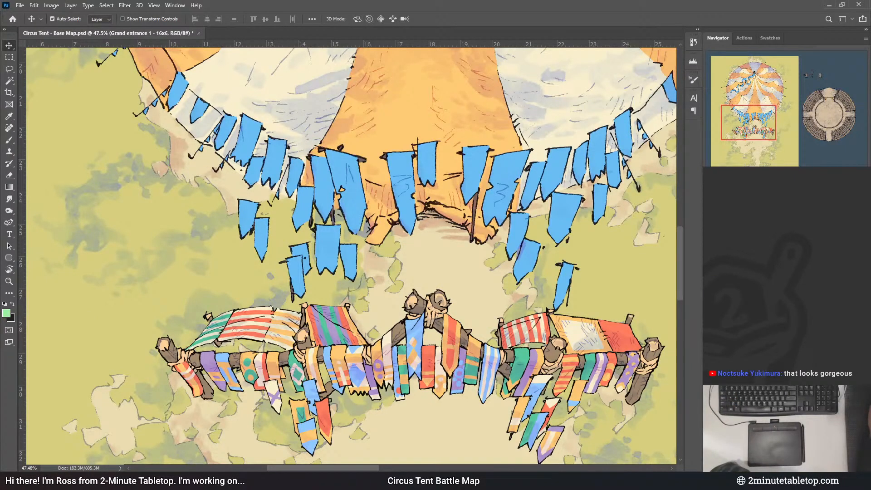
# - Add a new layer above the cool shading layer and put it in a group named banners
pyautogui.hotkey('ctrl', 'shift', 'alt', 'n')
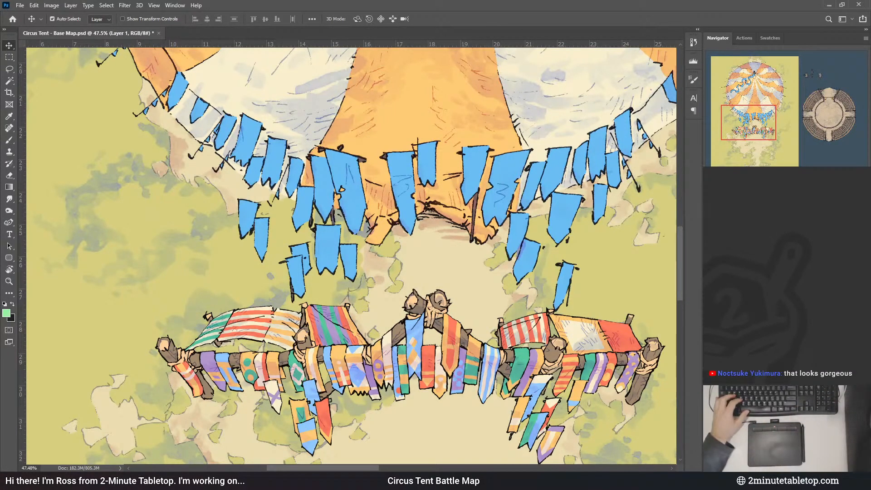
pyautogui.press('Return')
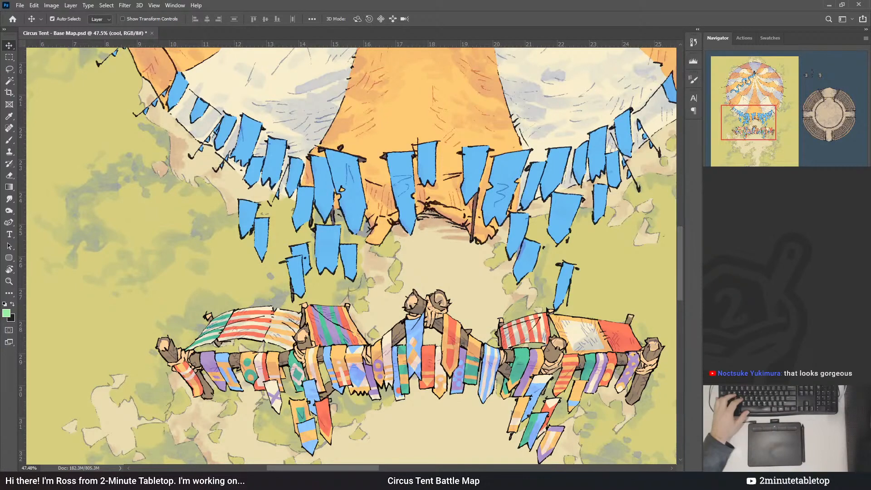
pyautogui.hotkey('ctrl', 'alt', 'shift', 'n')
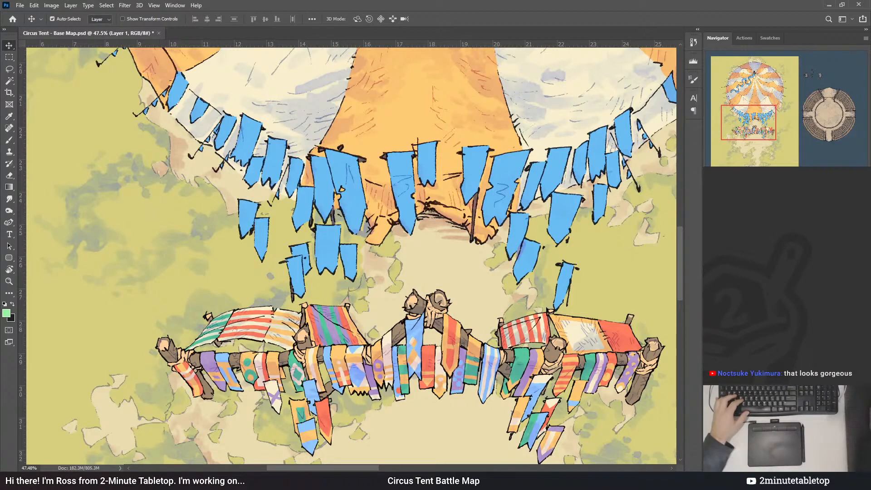
pyautogui.hotkey('ctrl', 'g')
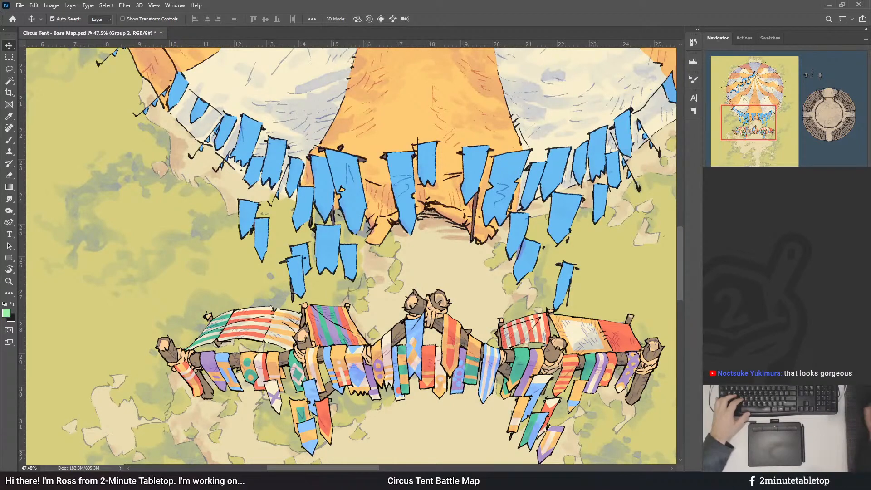
pyautogui.write('banners')
pyautogui.press('Return')
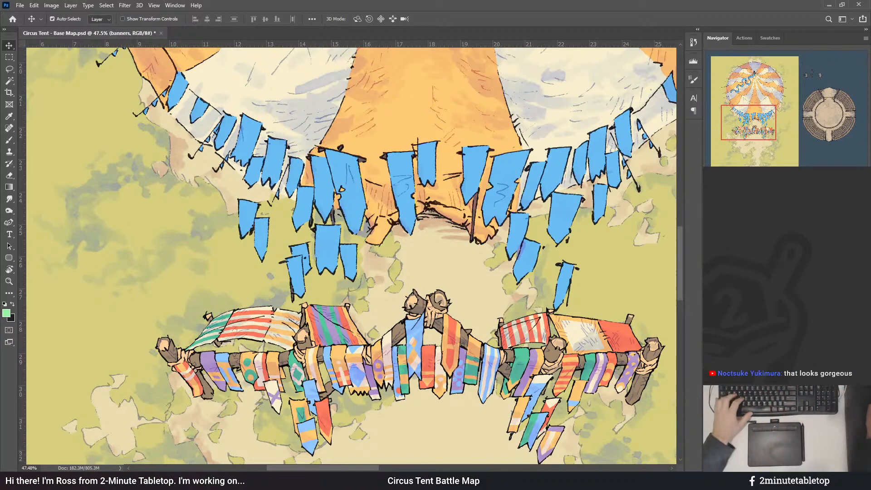
# - Mask the new banners group to the shapes of the blue banners, and select the empty layer inside it
pyautogui.hotkey('alt', '[')
pyautogui.hotkey('alt', ']')
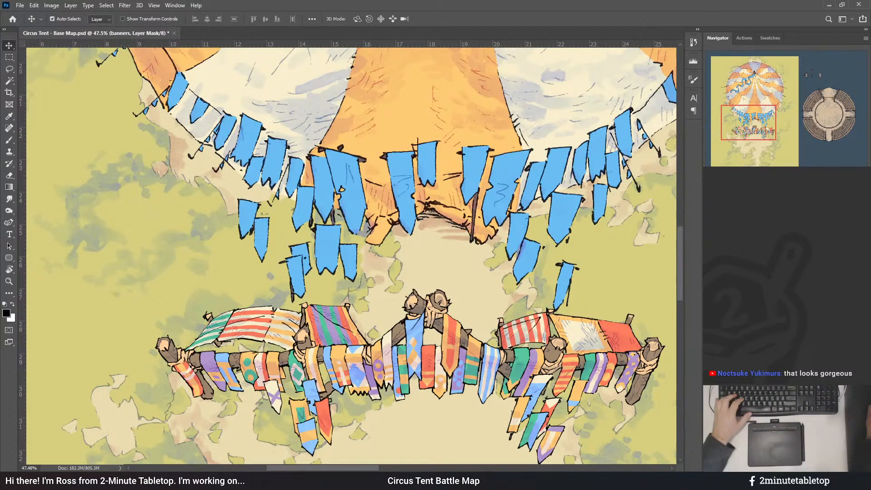
pyautogui.hotkey('ctrl', '2')
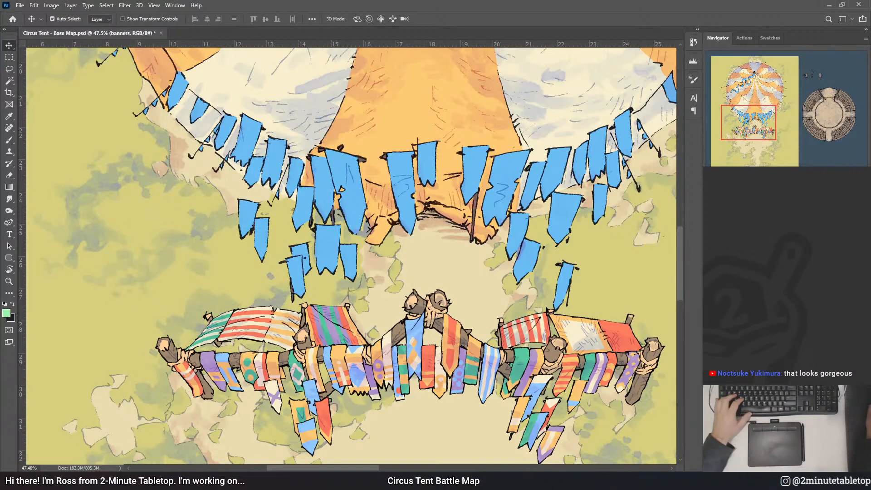
pyautogui.hotkey('alt', '[')
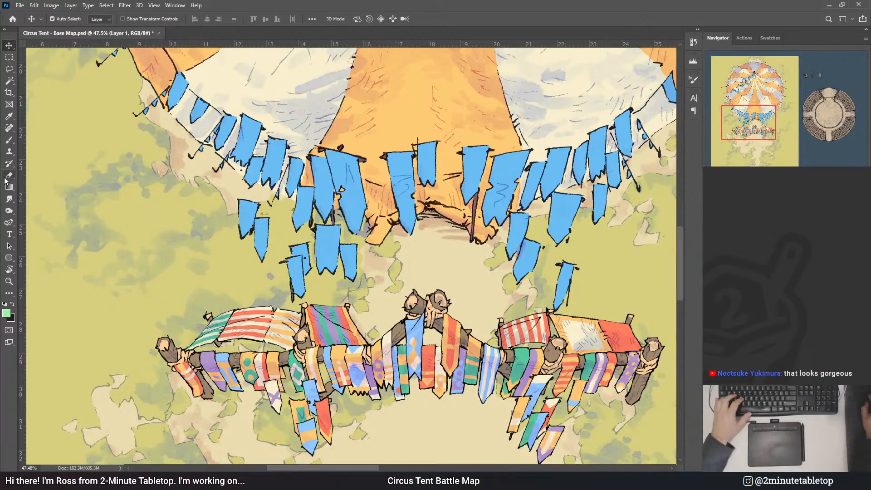
# - Test the banners group's mask with light green brush strokes across the entrance banners, and undo the strokes
pyautogui.click(12, 144)
pyautogui.moveTo(399, 177); pyautogui.dragTo(435, 155)
pyautogui.moveTo(332, 155); pyautogui.dragTo(361, 180)
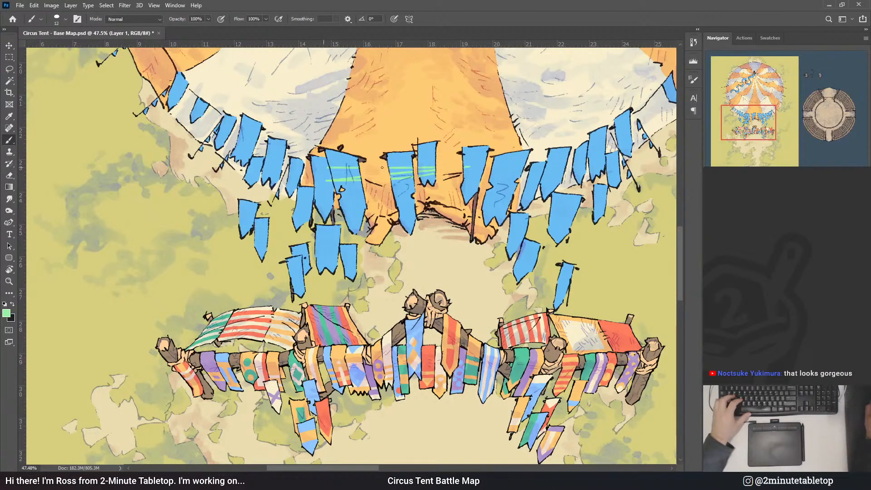
pyautogui.moveTo(464, 155)
pyautogui.mouseDown()
pyautogui.moveTo(513, 165)
pyautogui.moveTo(563, 218)
pyautogui.mouseUp()
pyautogui.hotkey('ctrl', 'z')
pyautogui.hotkey('ctrl', 'z')
pyautogui.hotkey('ctrl', 'z')
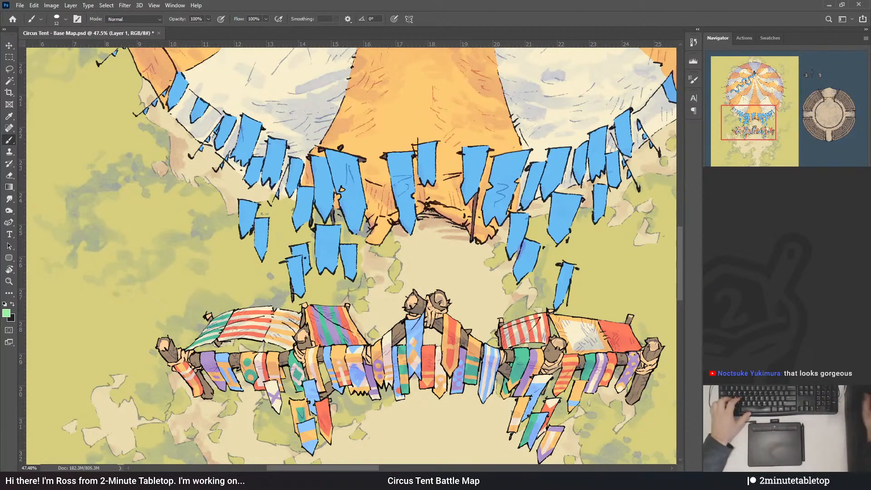
pyautogui.scroll(-1, 490, 290)
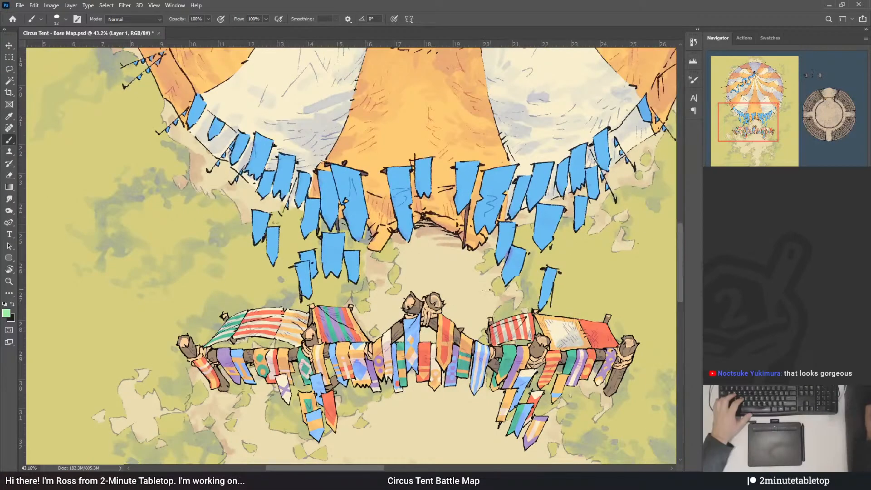
pyautogui.scroll(1, 140, 139)
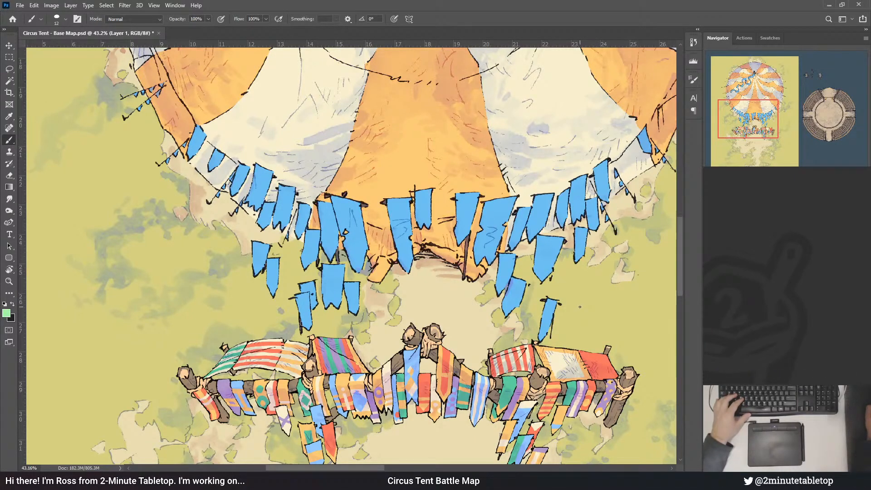
pyautogui.scroll(-4, 411, 271)
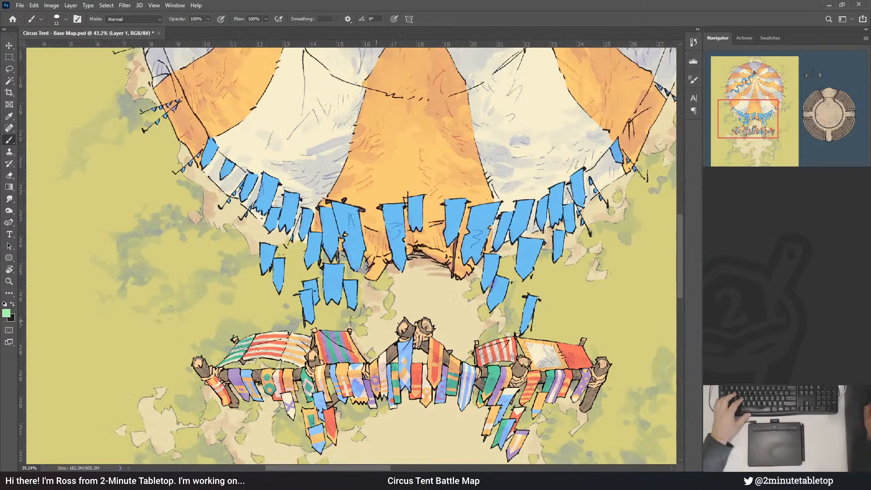
# - Place four more color variants of the 16x6 grand entrance asset on the map
pyautogui.scroll(4, 404, 401)
pyautogui.scroll(-2, 247, 274)
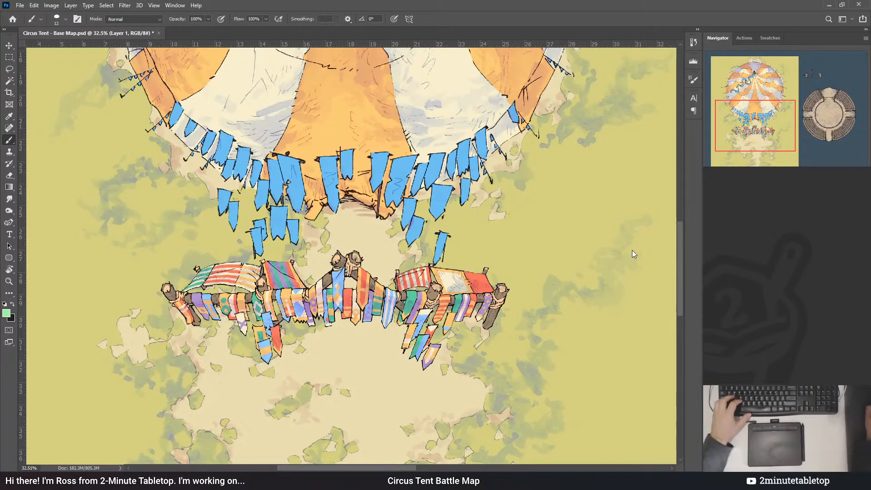
pyautogui.hotkey('ctrl', 't')
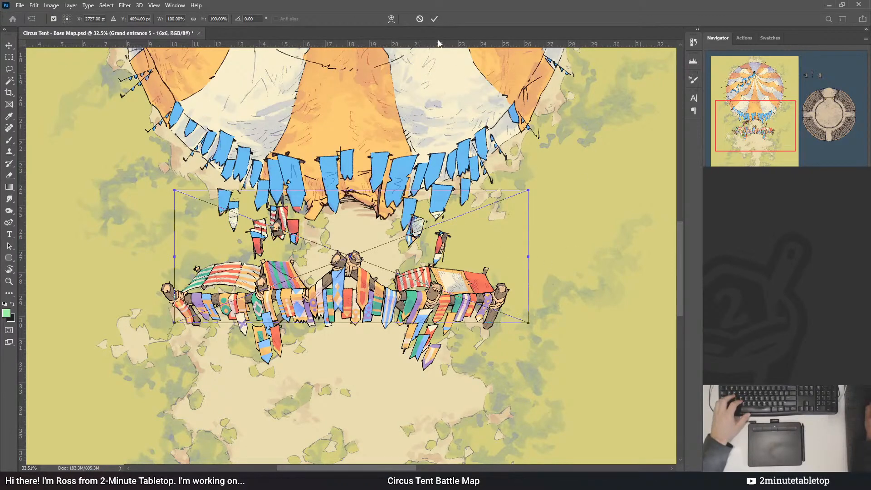
pyautogui.click(435, 19)
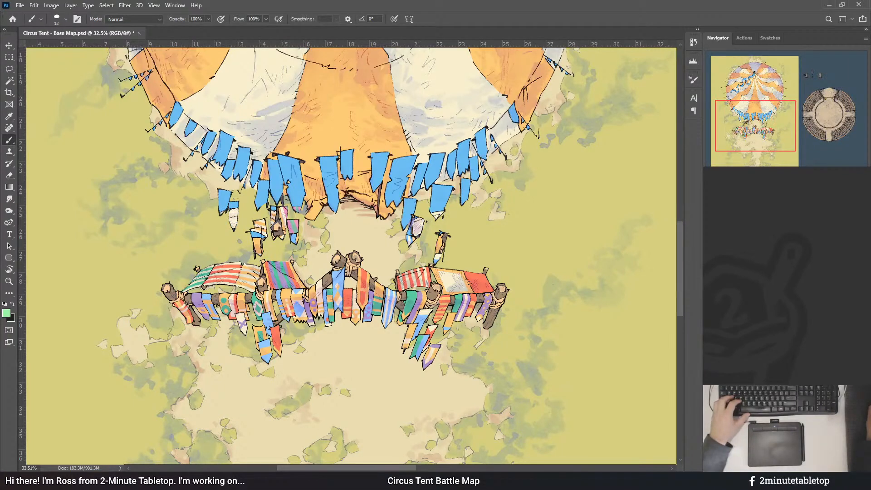
pyautogui.hotkey('ctrl', 'z')
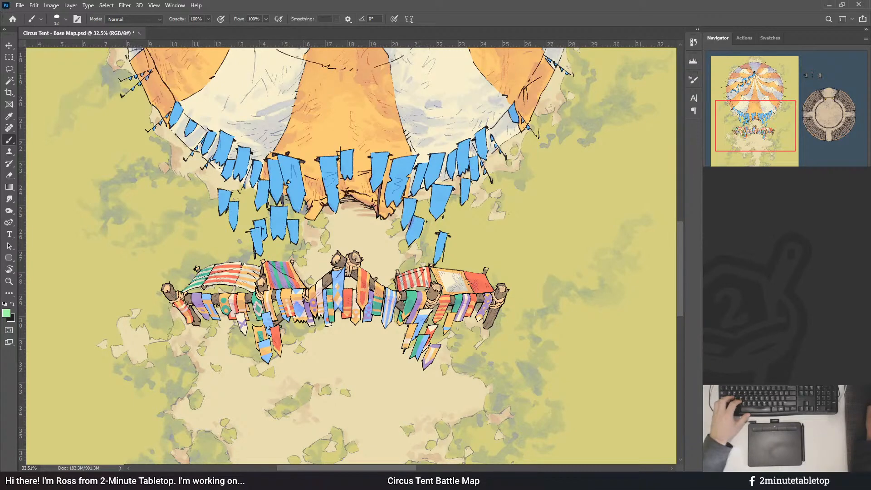
pyautogui.hotkey('ctrl', 'v')
pyautogui.scroll(-4, 428, 179)
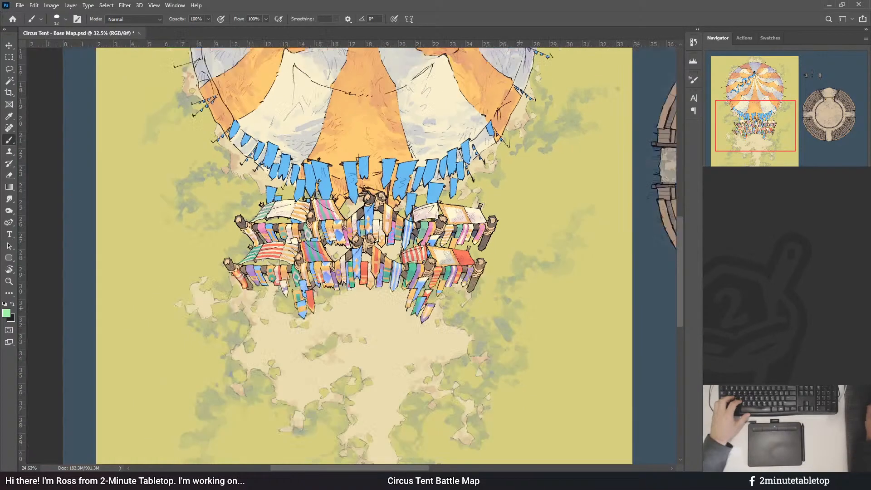
# - Spread the stacked grand entrance variants apart on both sides of the path below the original grand entrance
pyautogui.press('v')
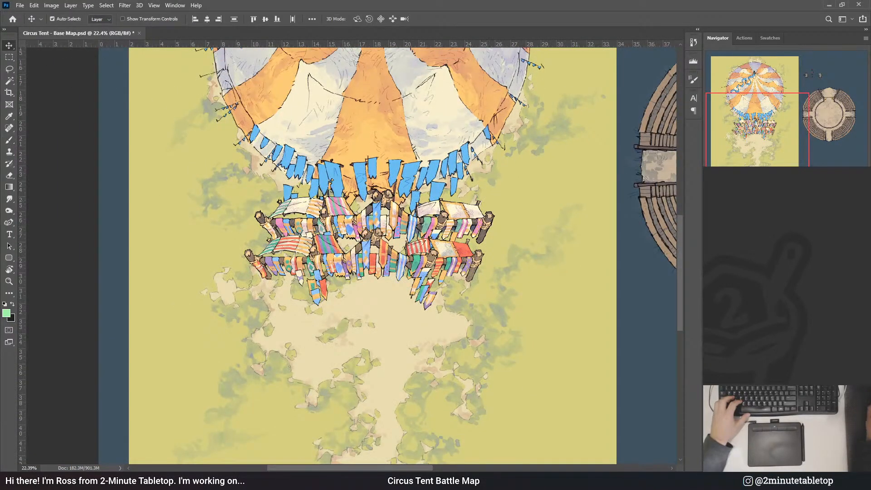
pyautogui.moveTo(422, 290); pyautogui.dragTo(549, 354)
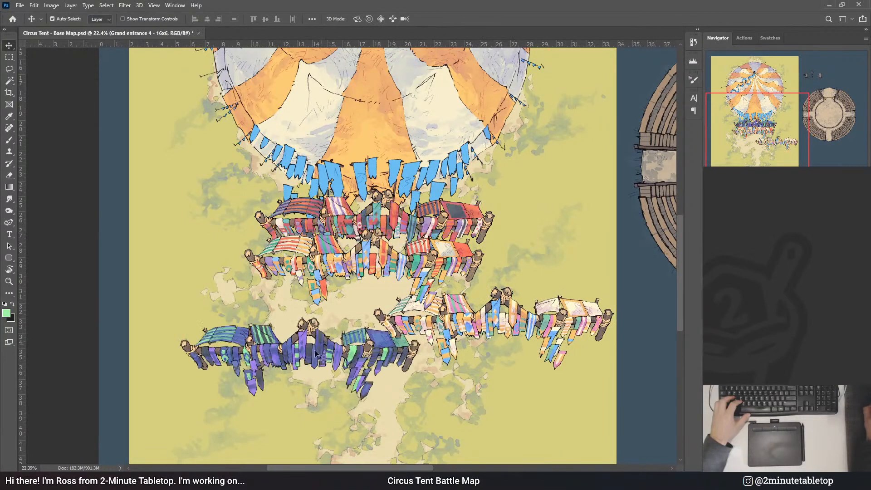
pyautogui.moveTo(316, 354); pyautogui.dragTo(264, 346)
pyautogui.click(411, 234)
pyautogui.moveTo(410, 235); pyautogui.dragTo(518, 406)
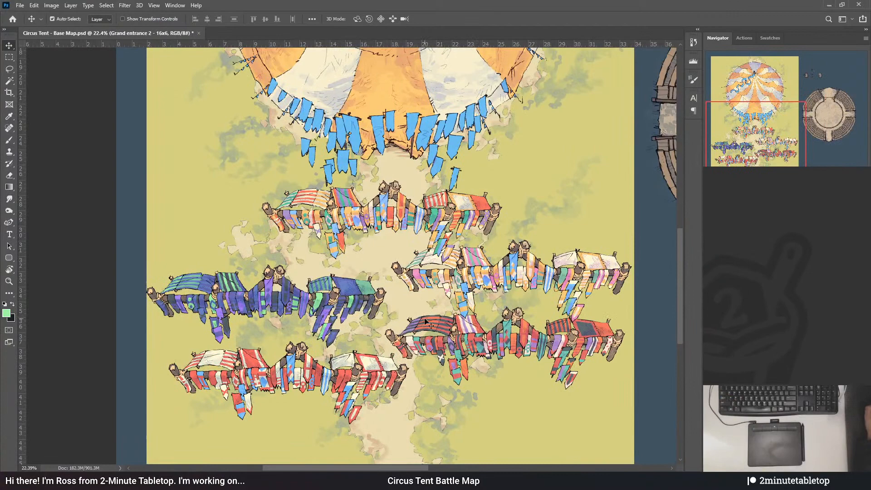
# - Fill the tent's banners with red sampled from the grand entrance awning, on a layer named 1 in the banners group
pyautogui.scroll(3, 427, 323)
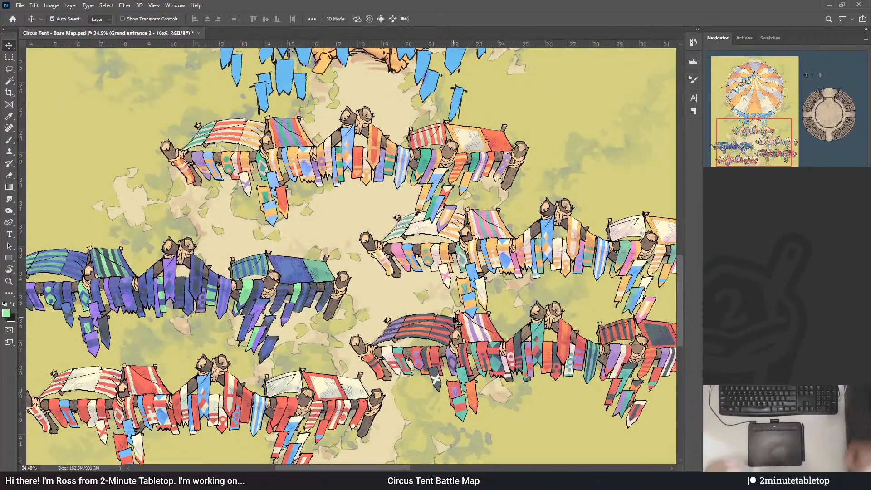
pyautogui.scroll(-3, 561, 404)
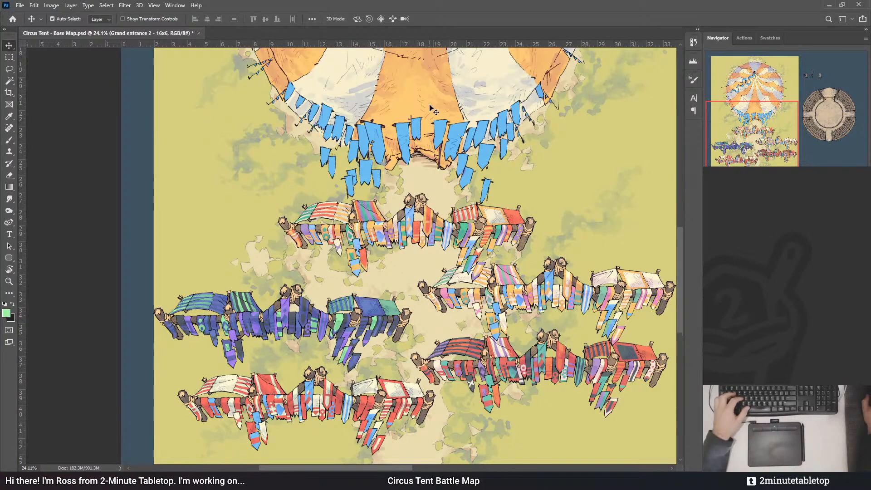
pyautogui.scroll(4, 432, 108)
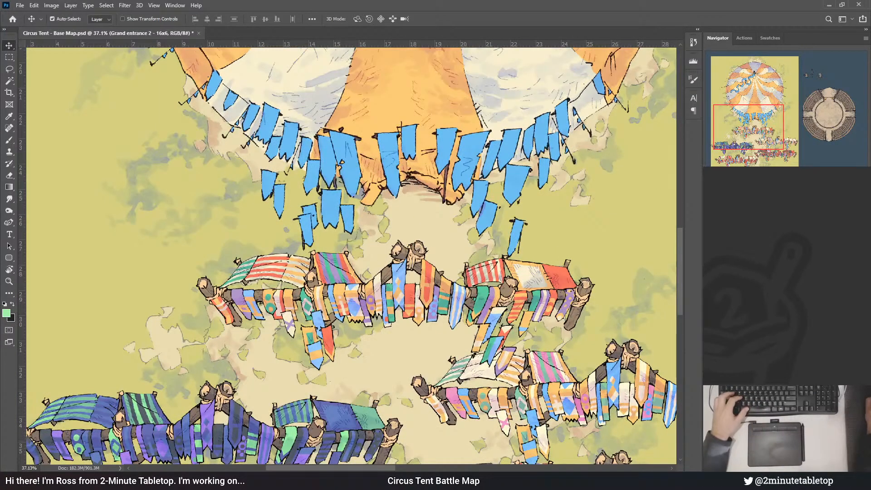
pyautogui.click(409, 142)
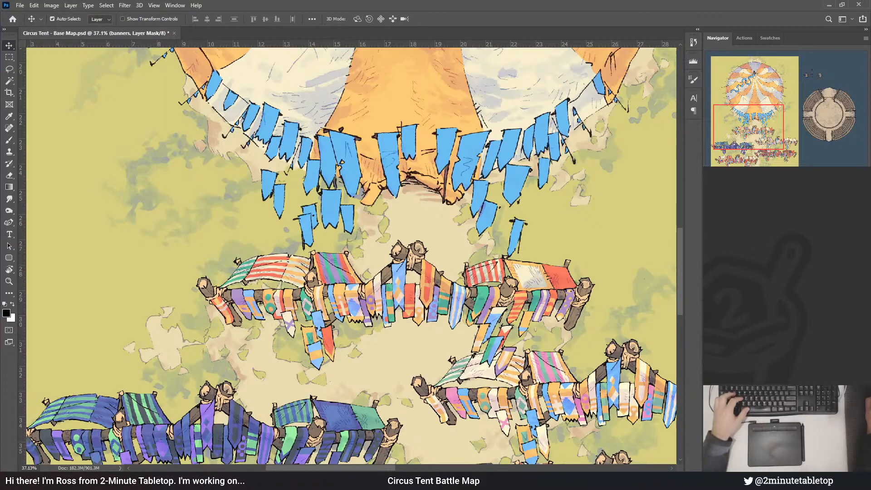
pyautogui.click(735, 338)
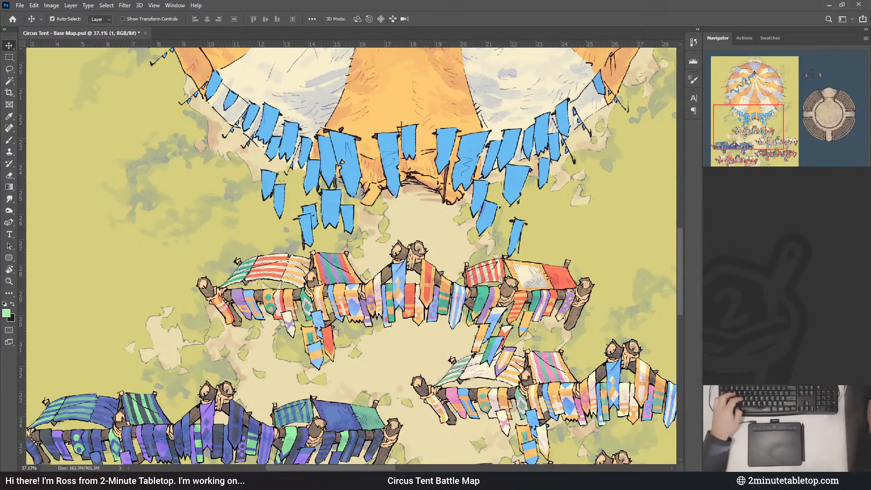
pyautogui.press('i')
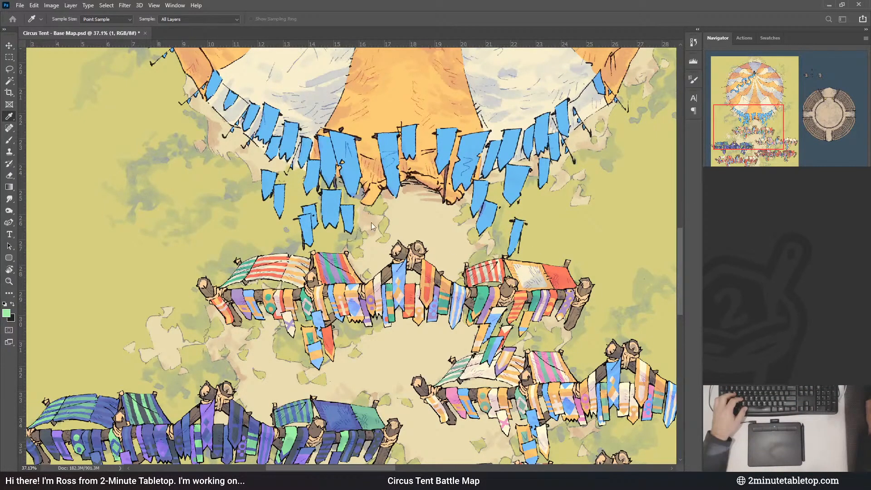
pyautogui.click(555, 273)
pyautogui.press('Return')
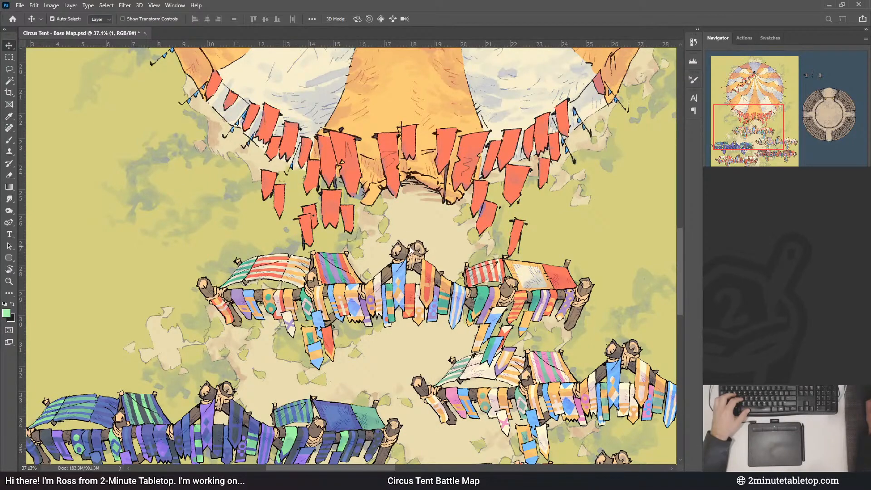
# - Examine the red banners against the whole tent and the grand entrance variants
pyautogui.scroll(-8, 424, 304)
pyautogui.scroll(-2, 495, 390)
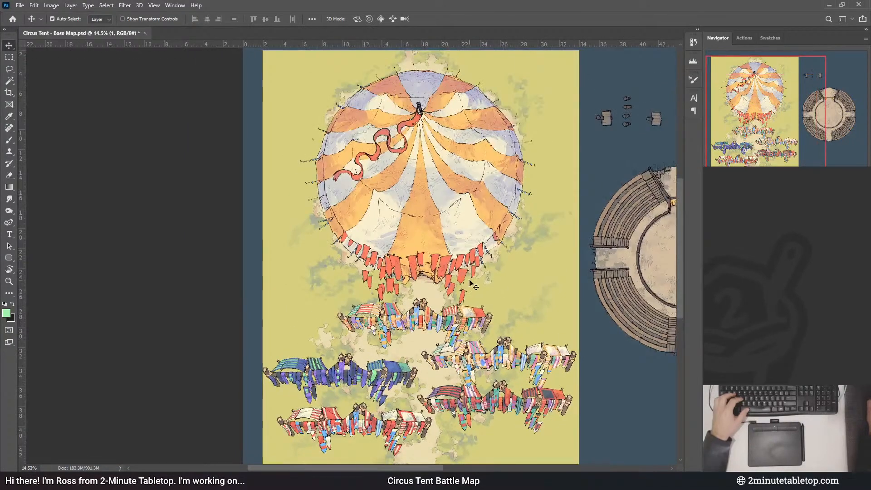
pyautogui.scroll(3, 474, 287)
pyautogui.scroll(2, 440, 303)
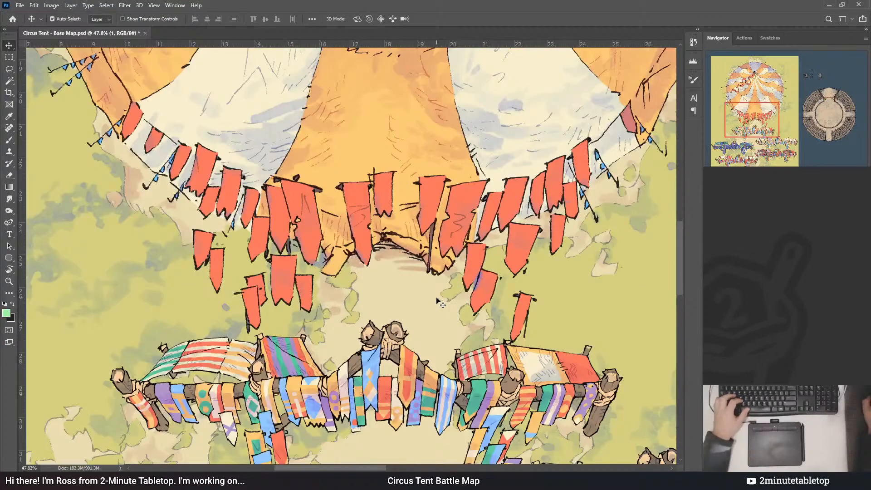
pyautogui.scroll(-1, 481, 224)
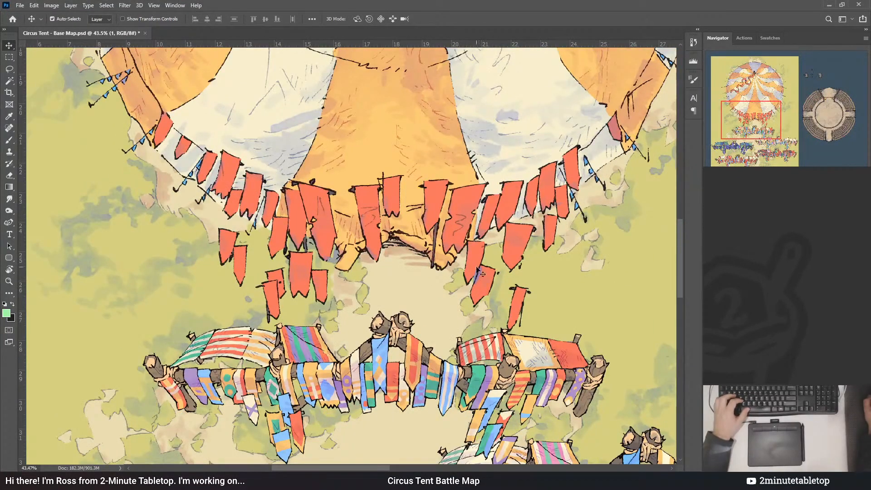
pyautogui.scroll(-2, 455, 152)
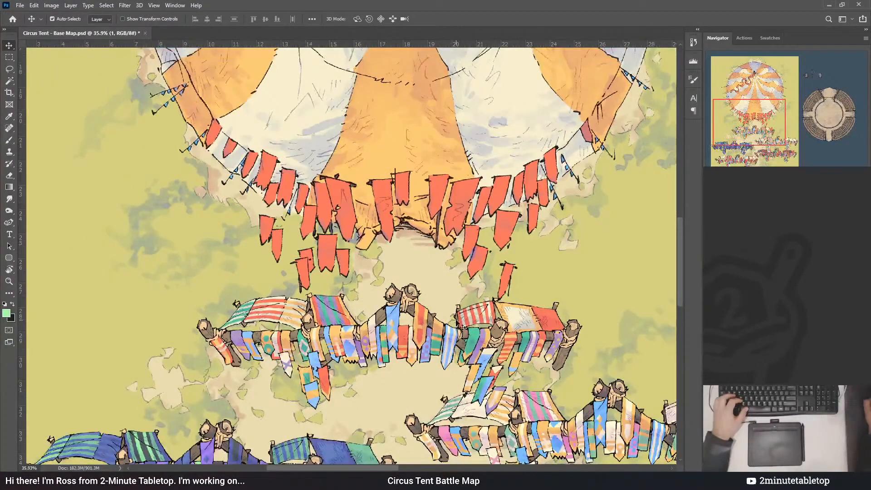
pyautogui.scroll(4, 508, 256)
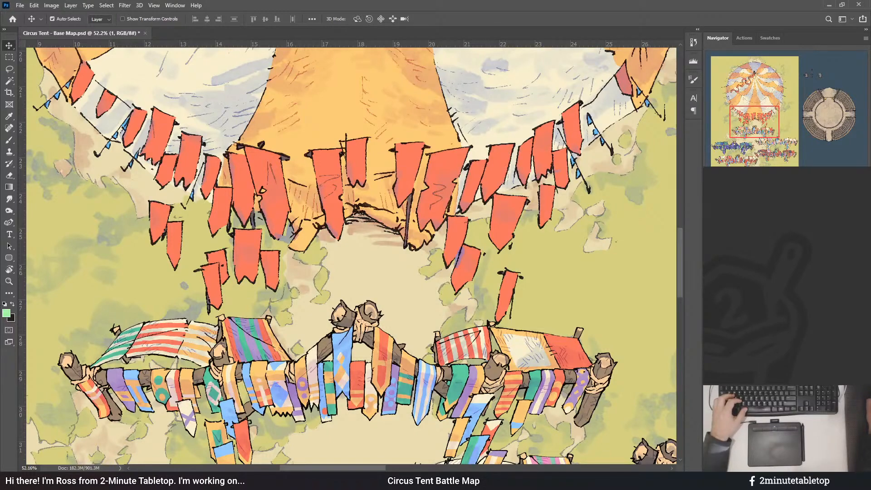
# - Add an orange color fill to the tent's banners and name its layer 2
pyautogui.hotkey('alt', 'shift', 'BackSpace')
pyautogui.press('i')
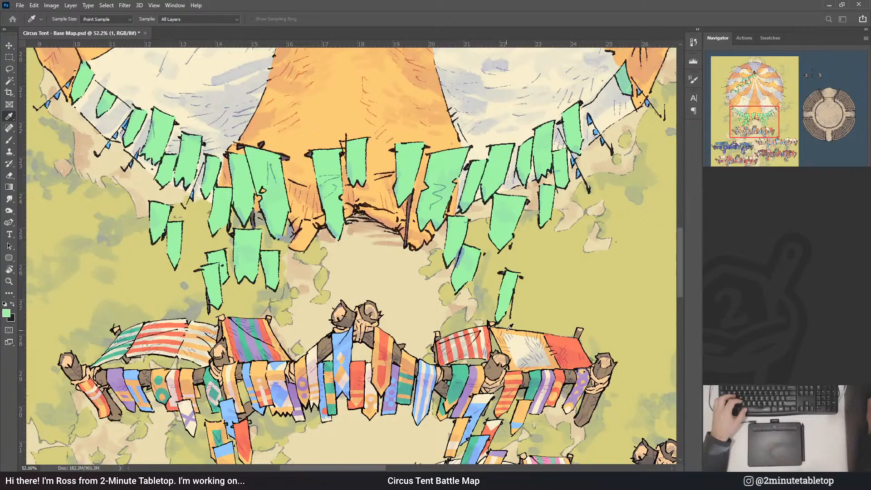
pyautogui.hotkey('ctrl', 'z')
pyautogui.hotkey('ctrl', 'z')
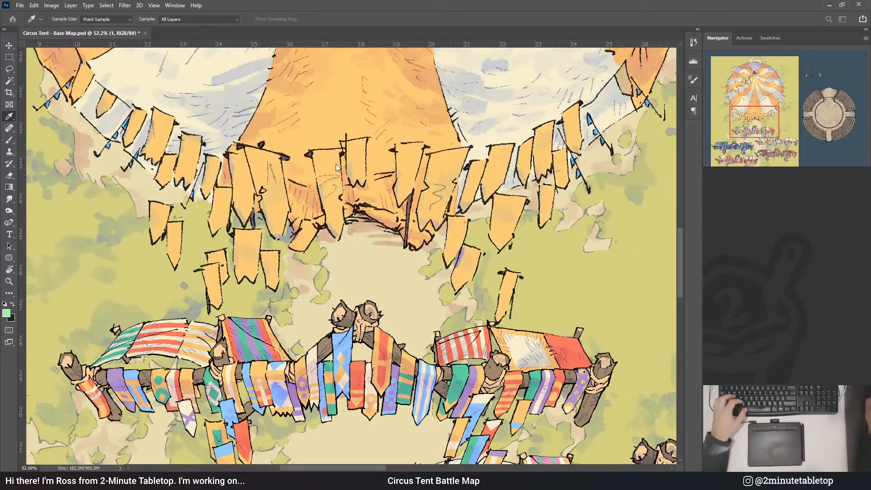
pyautogui.press('v')
pyautogui.click(640, 288)
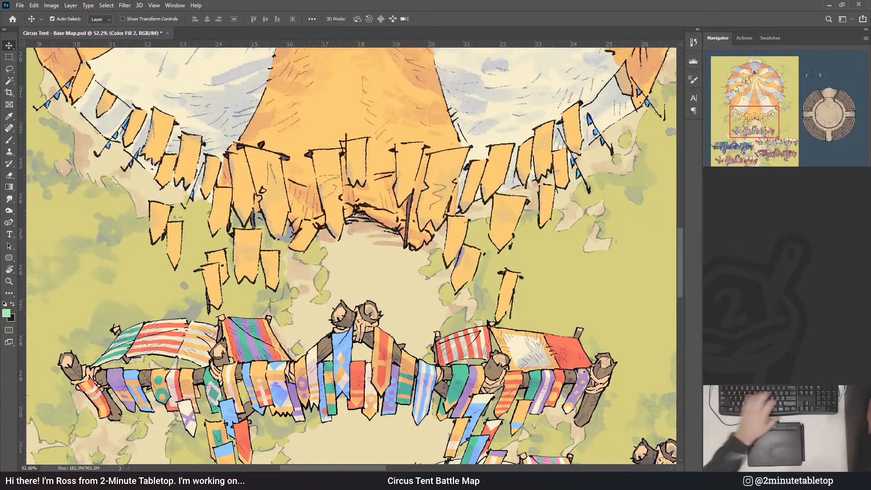
pyautogui.hotkey('alt', '[')
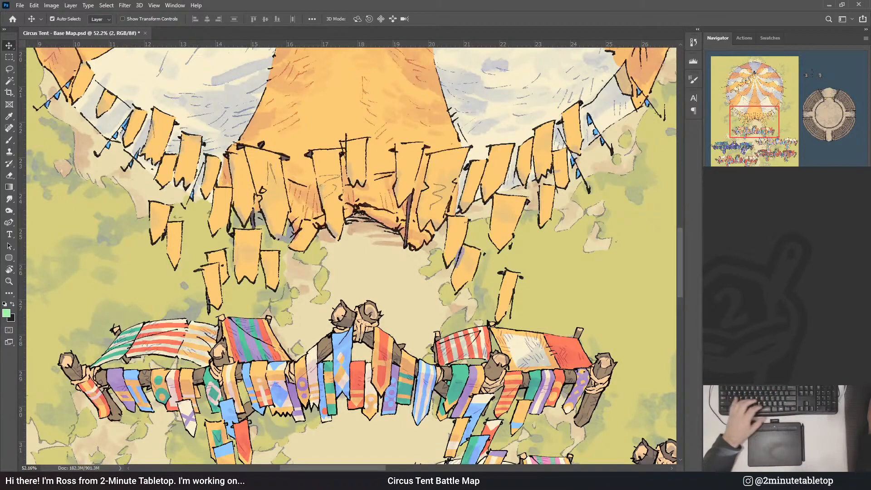
# - Add a cream white color fill to the tent's banners and name its layer 3
pyautogui.hotkey('alt', 'BackSpace')
pyautogui.press('i')
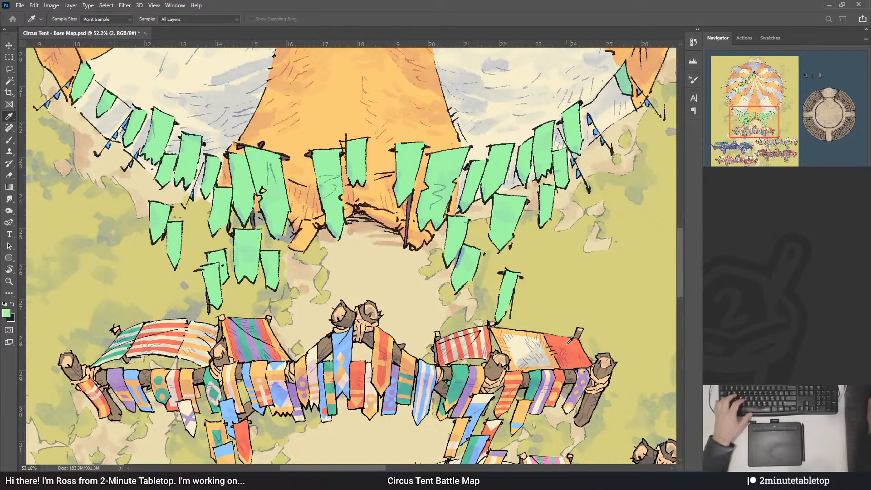
pyautogui.hotkey('ctrl', 'BackSpace')
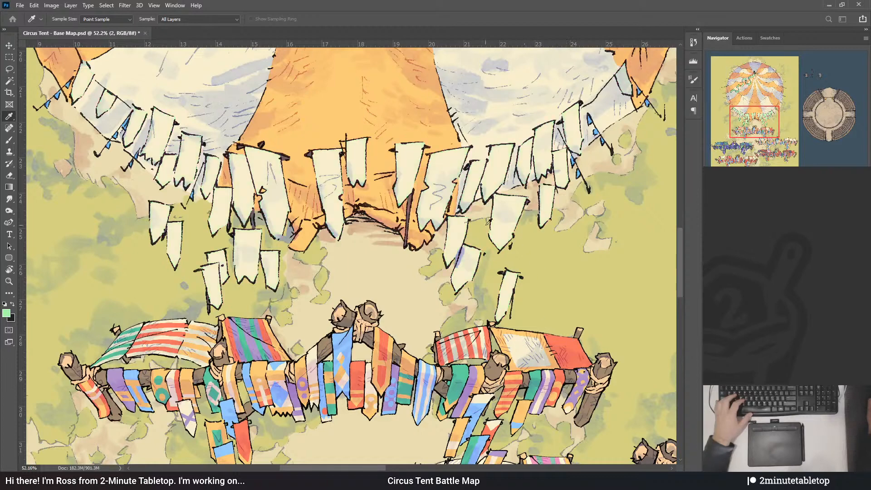
pyautogui.press('v')
pyautogui.click(346, 185)
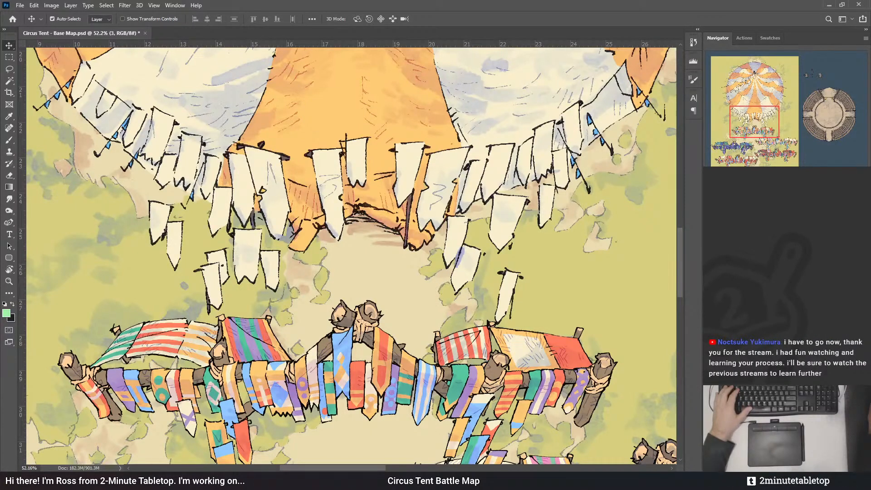
# - Add a color fill to the tent's banners in light blue sampled from the grand entrance, and name its layer 4
pyautogui.click(388, 345)
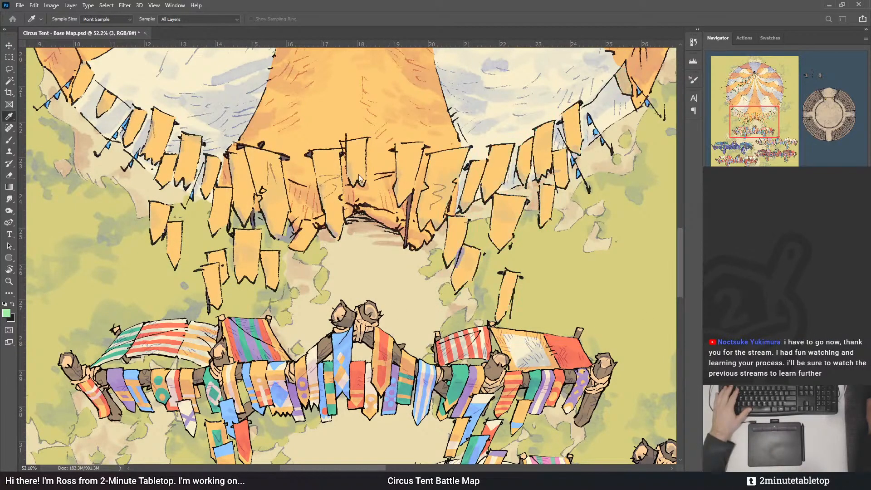
pyautogui.click(432, 365)
pyautogui.press('v')
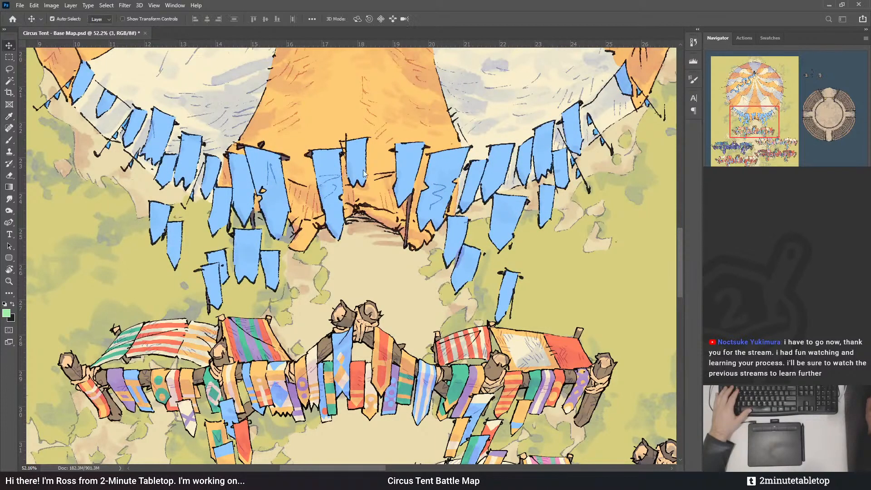
pyautogui.click(330, 174)
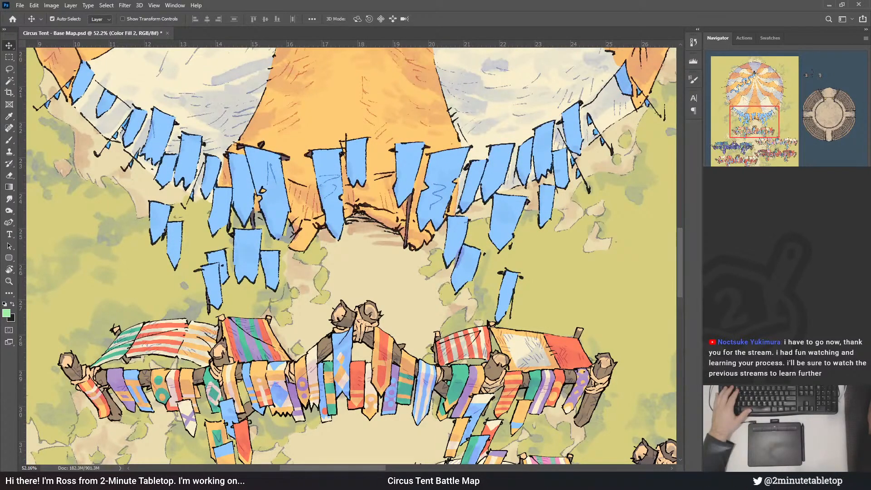
pyautogui.hotkey('alt', '[')
pyautogui.hotkey('alt', '[')
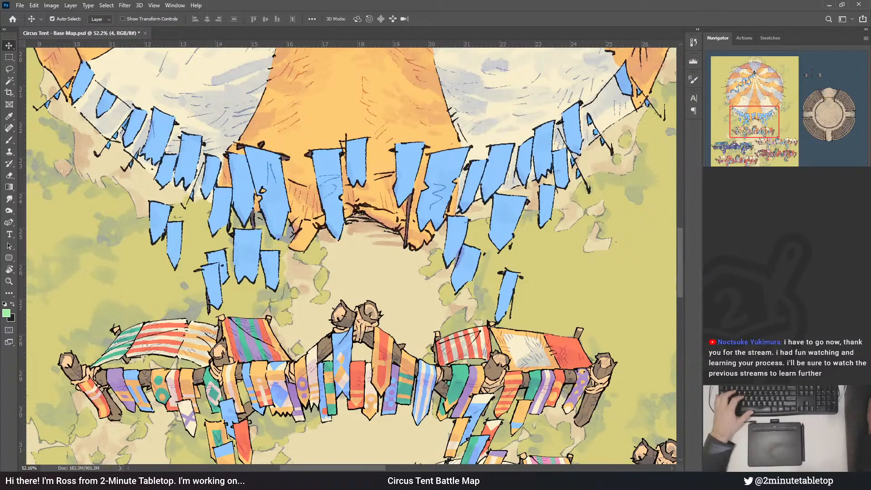
# - Add a color fill to the tent's banners in teal green sampled from the grand entrance, and name its layer 5
pyautogui.hotkey('alt', 'Delete')
pyautogui.press('i')
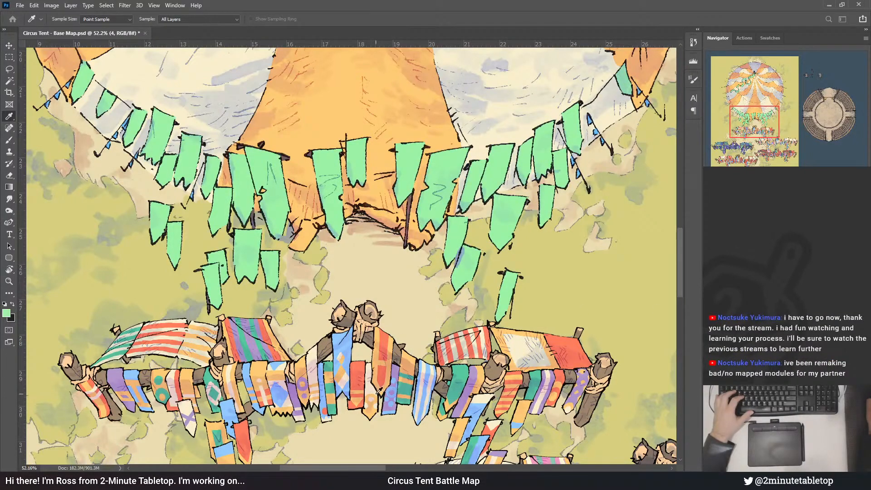
pyautogui.click(327, 367)
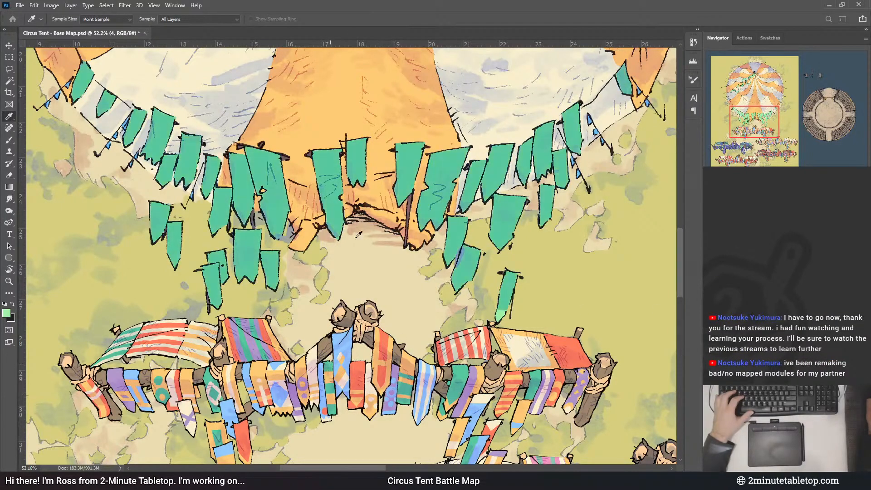
pyautogui.click(346, 175)
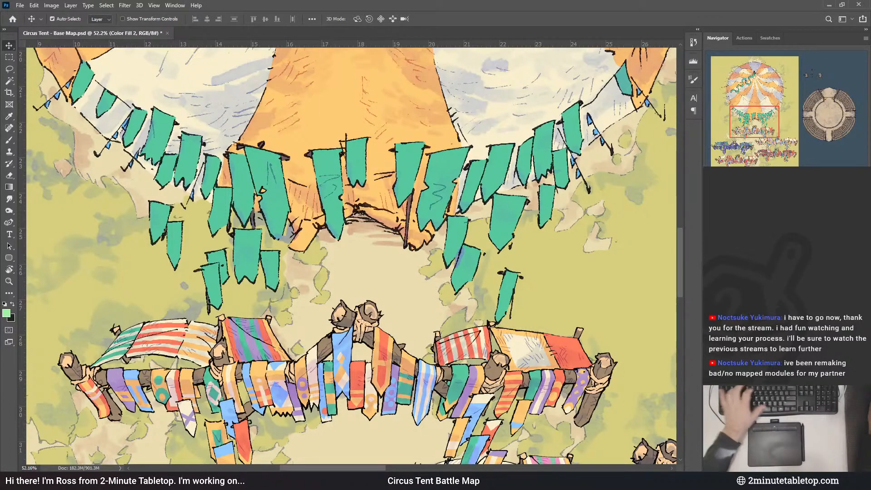
pyautogui.click(284, 348)
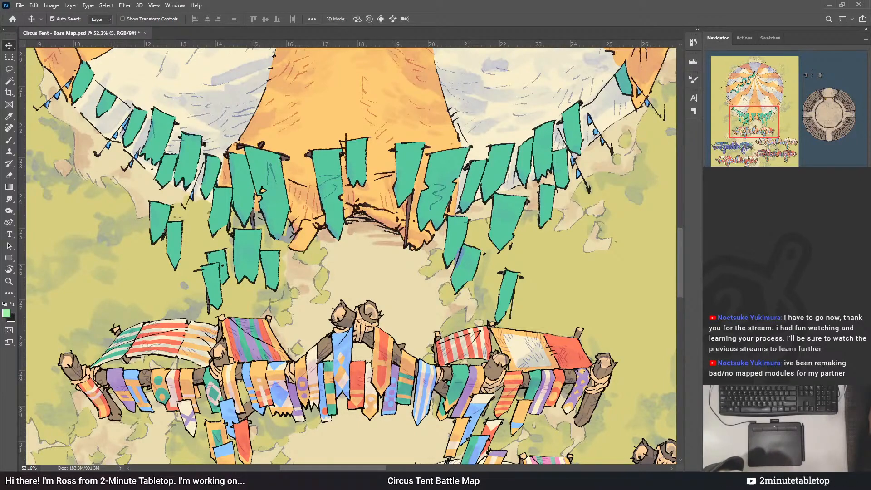
# - Add a purple color fill to the tent's banners and name its layer 6
pyautogui.click(341, 220)
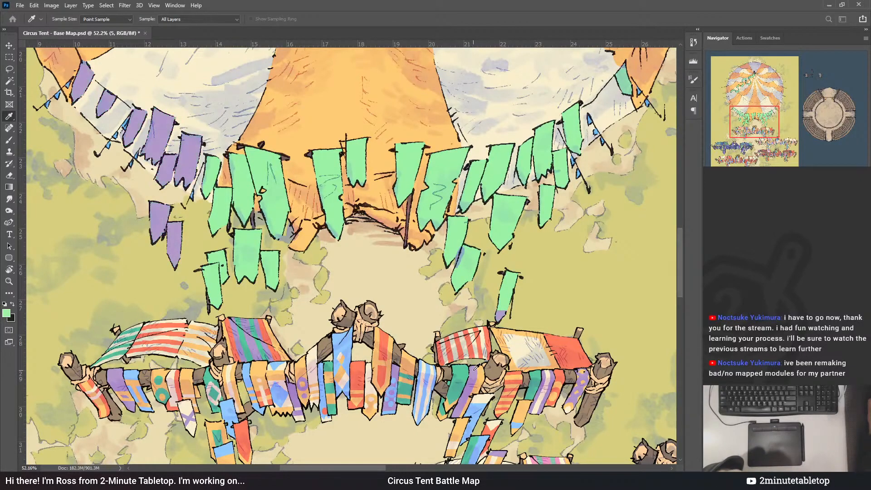
pyautogui.press('Return')
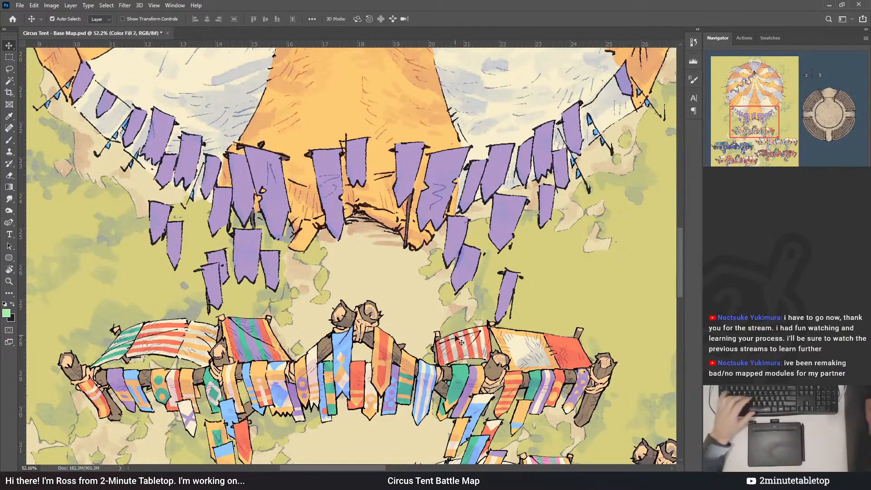
pyautogui.scroll(-5, 420, 366)
pyautogui.scroll(-4, 425, 369)
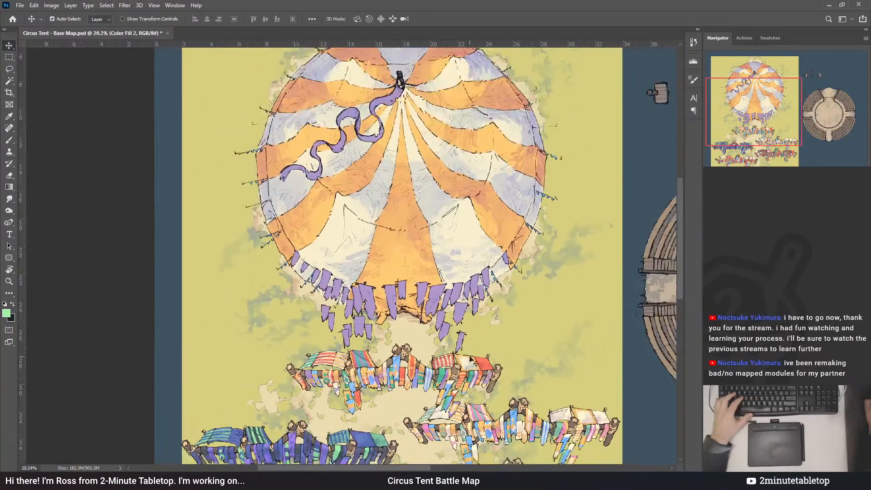
pyautogui.scroll(2, 477, 281)
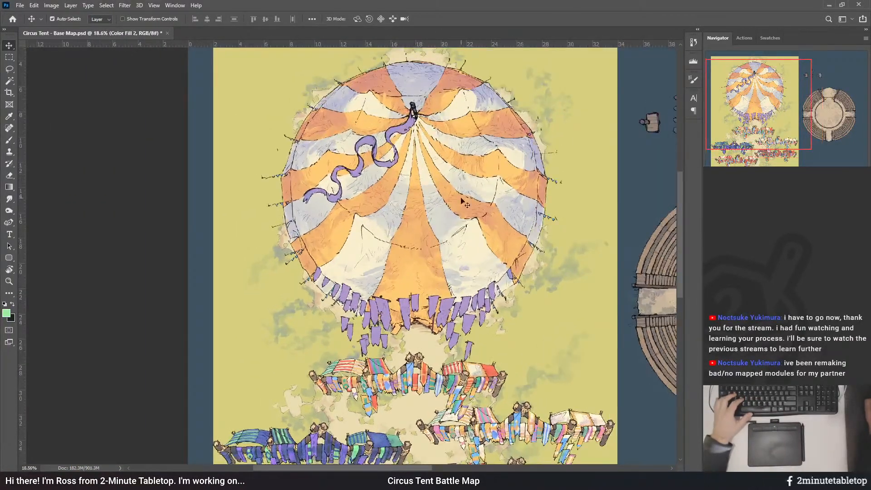
pyautogui.scroll(-4, 441, 195)
pyautogui.scroll(5, 412, 298)
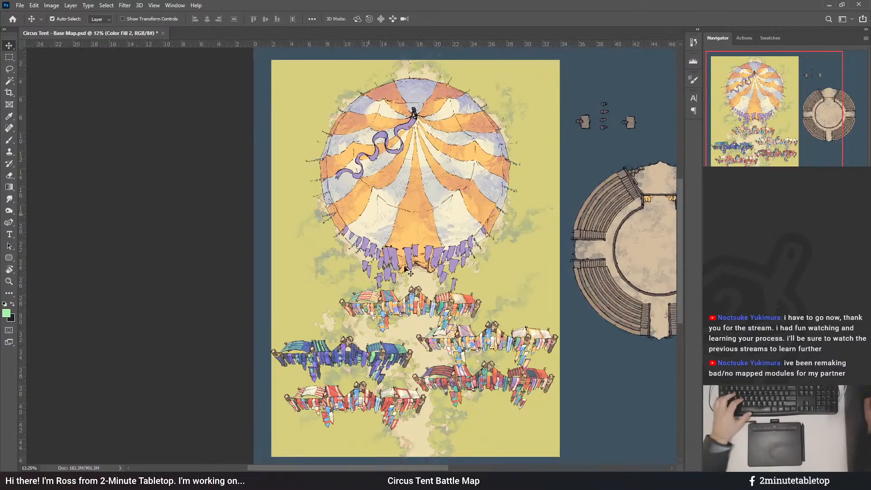
pyautogui.scroll(3, 435, 318)
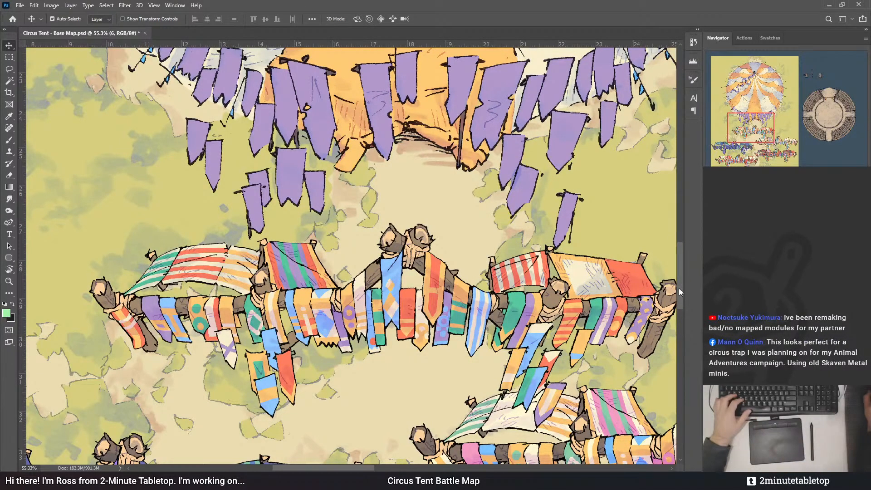
# - Switch to the Brush tool to work on the tent's banner colors
pyautogui.scroll(3, 678, 288)
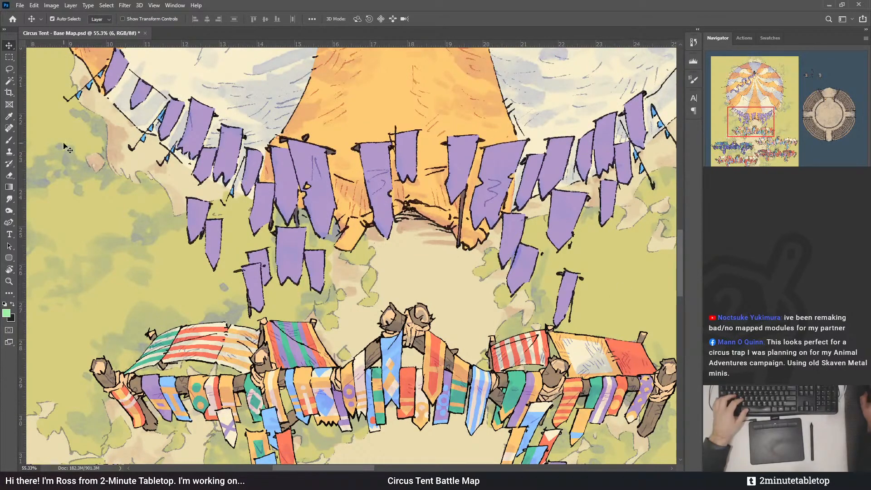
pyautogui.click(10, 140)
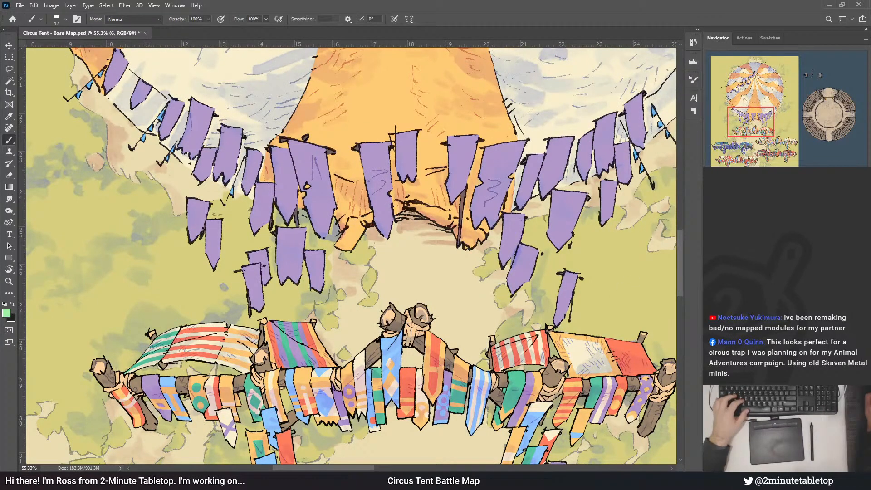
pyautogui.hotkey('ctrl', 'z')
pyautogui.hotkey('ctrl', 'z')
pyautogui.hotkey('ctrl', 'shift', 'z')
pyautogui.hotkey('ctrl', 'shift', 'z')
pyautogui.moveTo(680, 273); pyautogui.dragTo(680, 277)
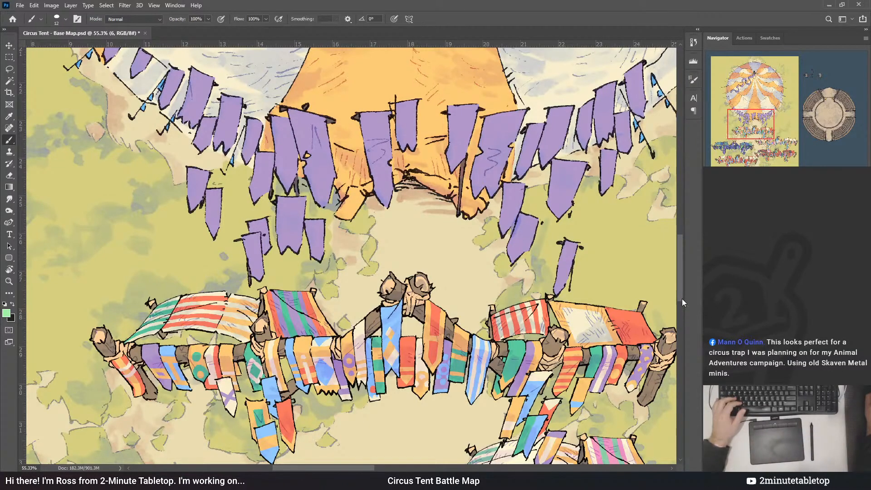
pyautogui.click(527, 468)
pyautogui.click(535, 468)
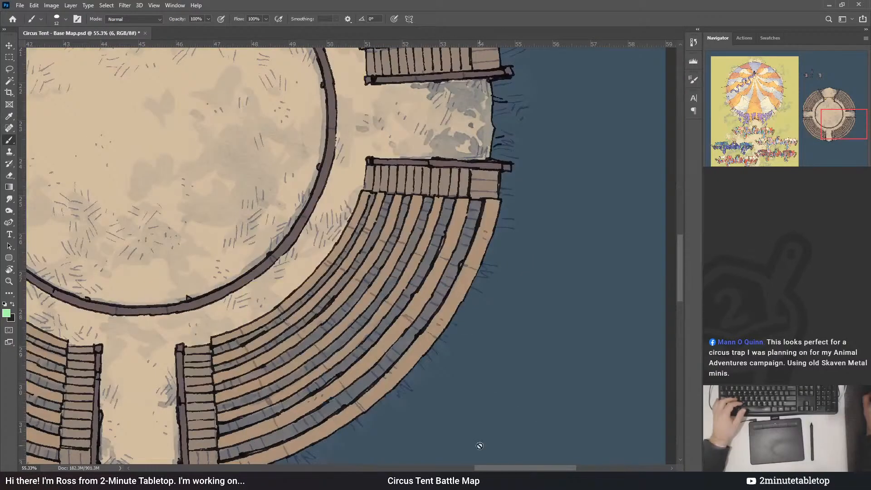
pyautogui.scroll(-6, 575, 338)
pyautogui.scroll(-4, 549, 150)
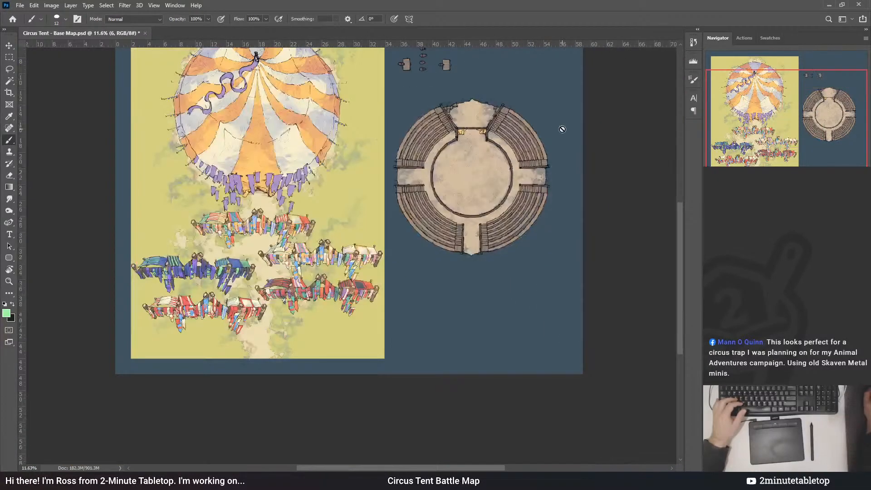
pyautogui.scroll(2, 181, 128)
pyautogui.scroll(8, 220, 163)
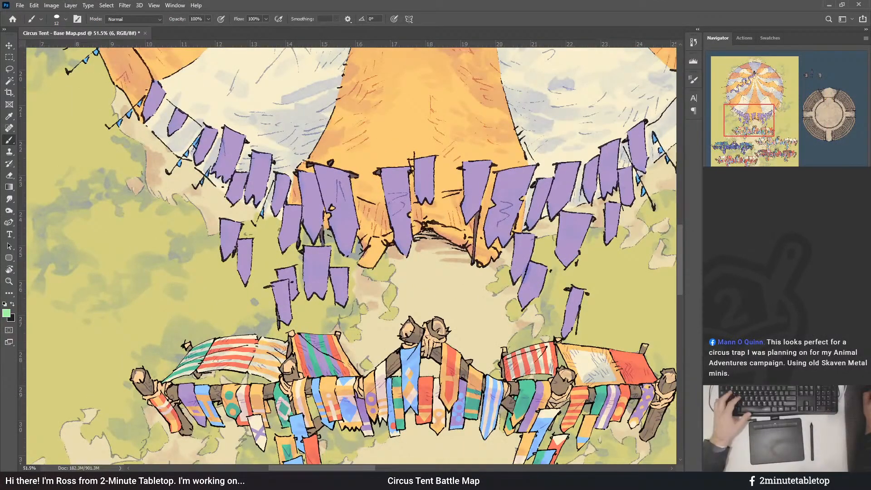
# - Invert the layer masks of banner color fills 6, 5, 4, 3 and 2 to hide their colors
pyautogui.hotkey('alt', '[')
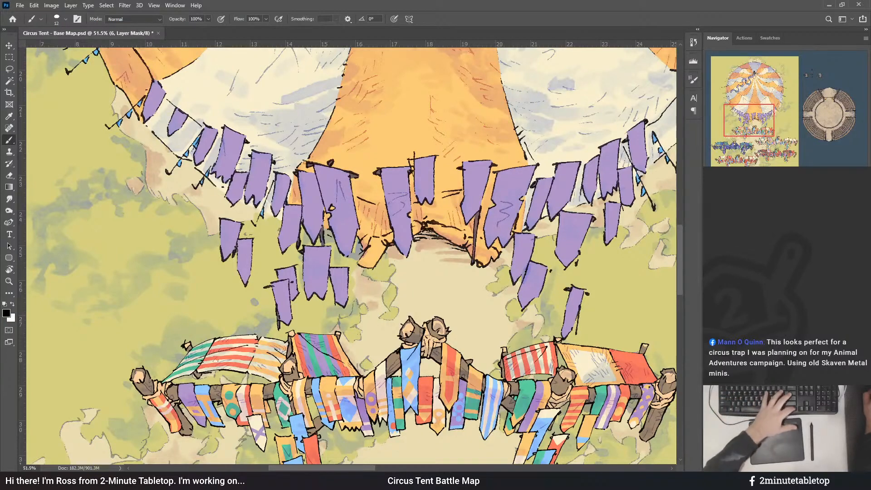
pyautogui.hotkey('ctrl', 'i')
pyautogui.hotkey('alt', '[')
pyautogui.hotkey('ctrl', 'i')
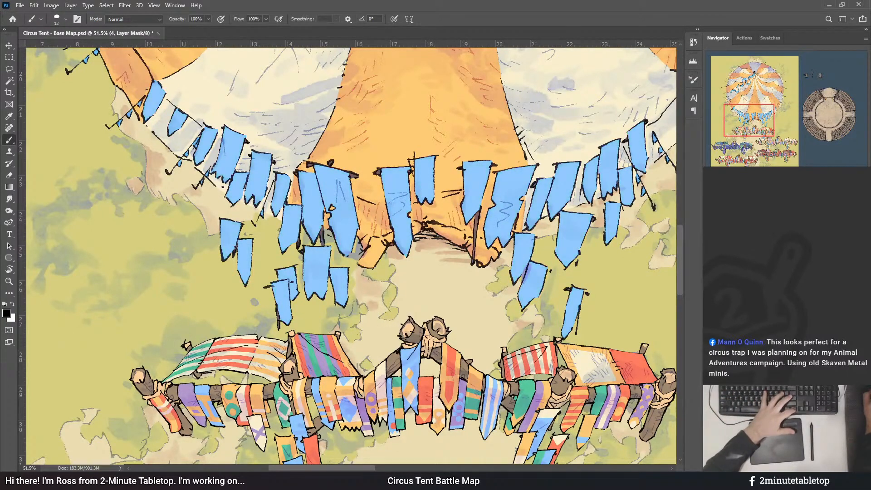
pyautogui.hotkey('alt', '[')
pyautogui.hotkey('ctrl', 'i')
pyautogui.hotkey('alt', '[')
pyautogui.hotkey('ctrl', 'i')
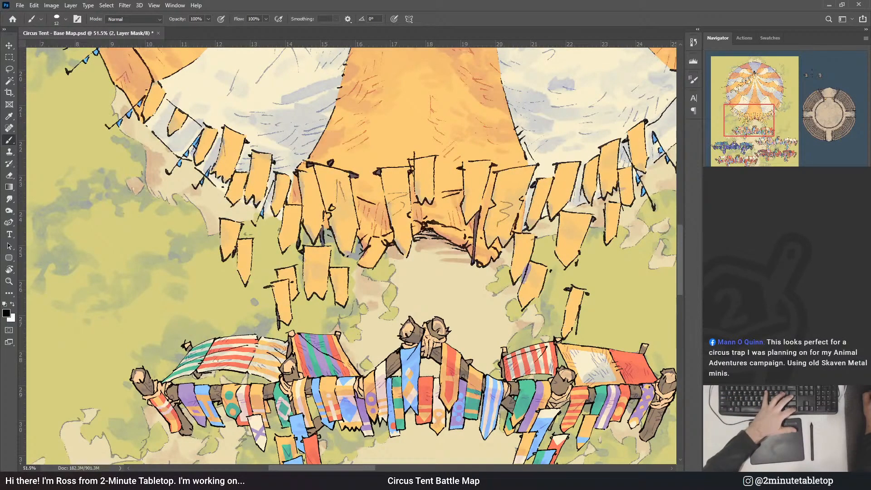
# - Change the color fill of banner layer 1 to cream white sampled from the grand entrance's stall roof
pyautogui.hotkey('alt', '[')
pyautogui.hotkey('ctrl', 'u')
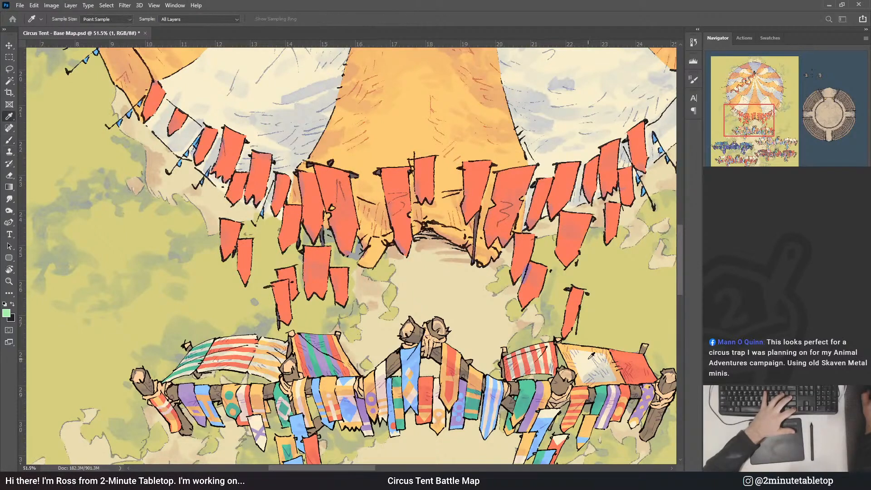
pyautogui.press('b')
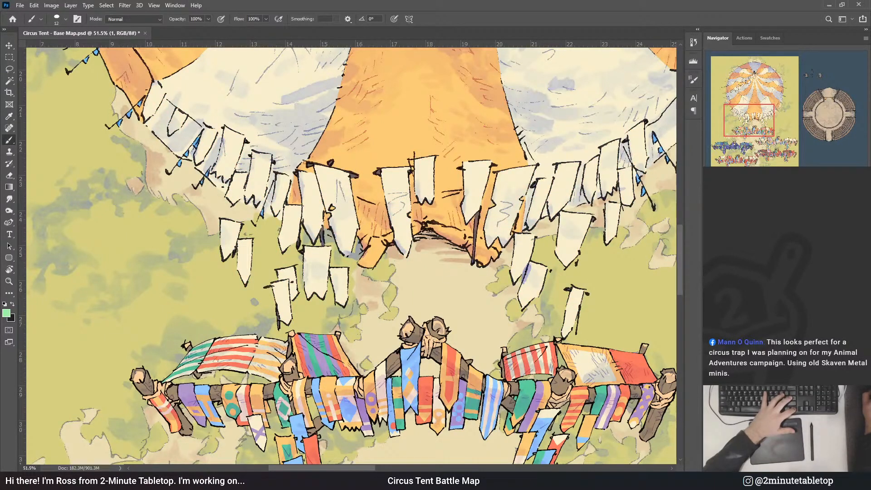
pyautogui.hotkey('alt', ']')
pyautogui.hotkey('alt', ']')
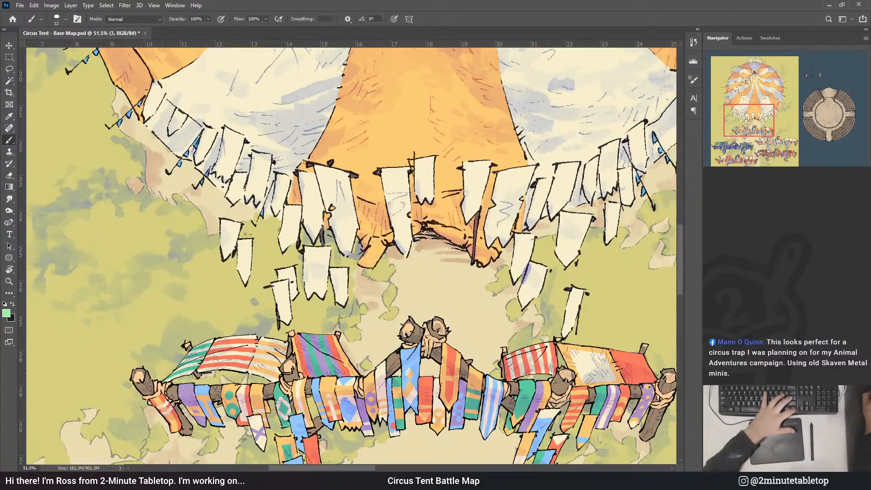
# - Select the mask of banner color layer 2 and enlarge the brush to size 41
pyautogui.hotkey('alt', '[')
pyautogui.scroll(-3, 481, 198)
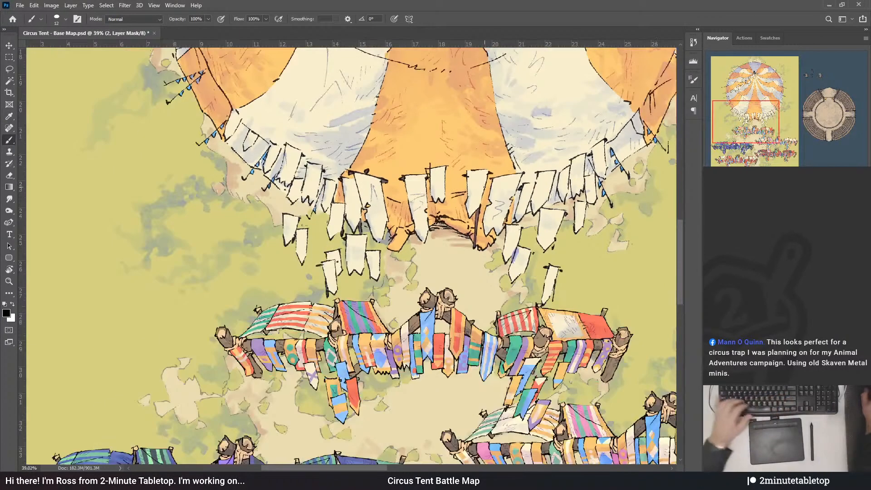
pyautogui.scroll(-3, 338, 340)
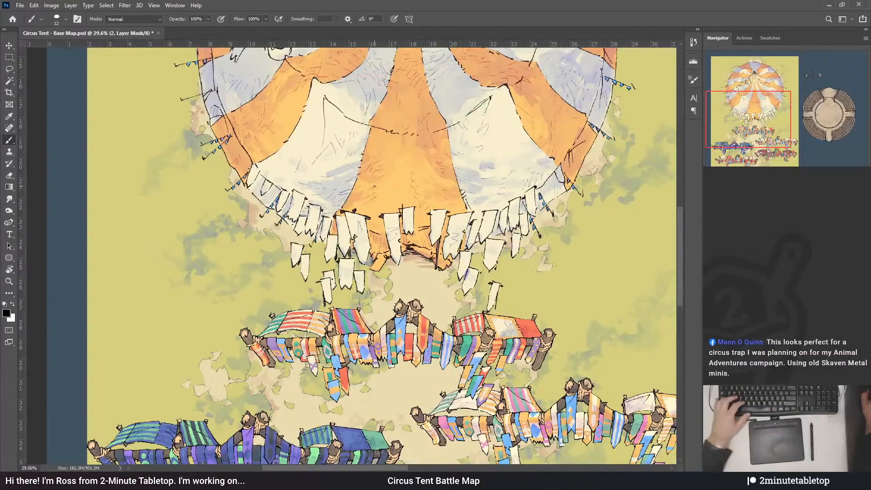
pyautogui.scroll(4, 372, 206)
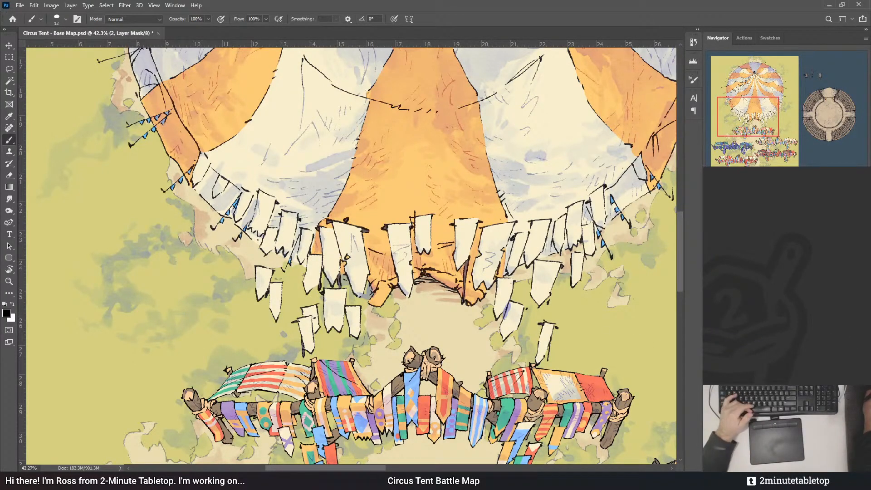
pyautogui.press(']')
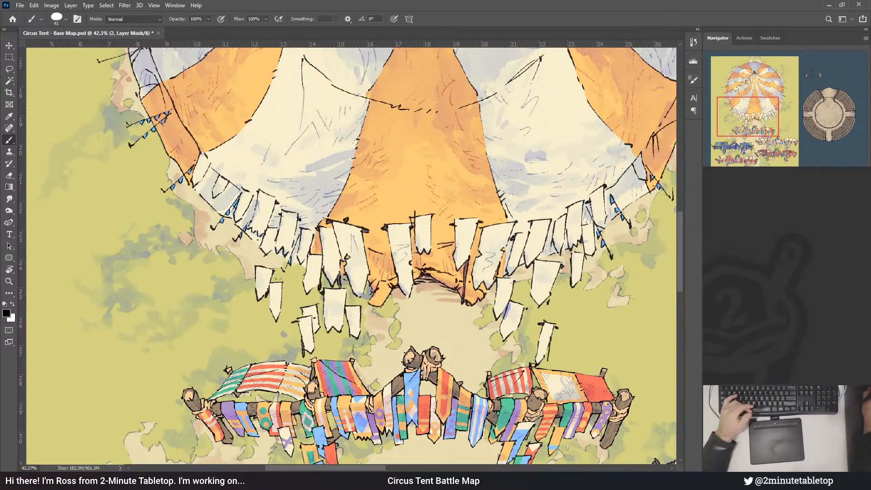
pyautogui.scroll(-2, 513, 232)
pyautogui.scroll(1, 521, 224)
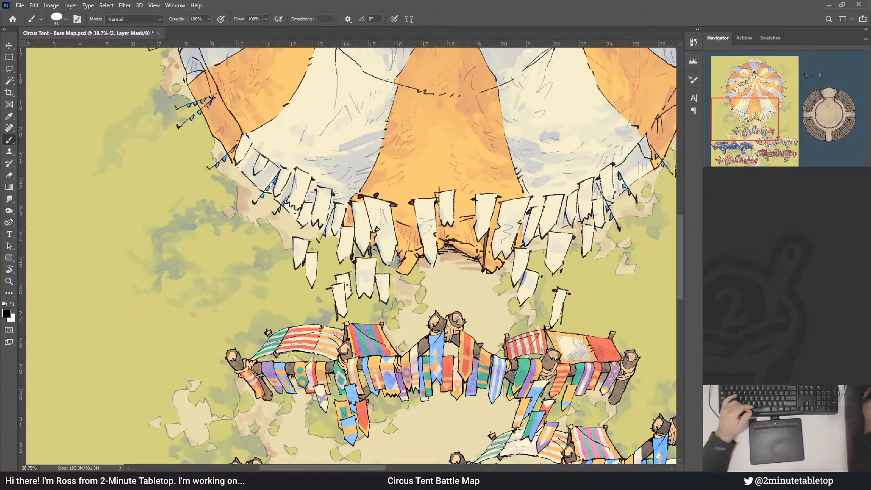
# - Save the document and delete the four spare copies of the bannered entrance gate, keeping the one nearest the tent
pyautogui.hotkey('ctrl', 's')
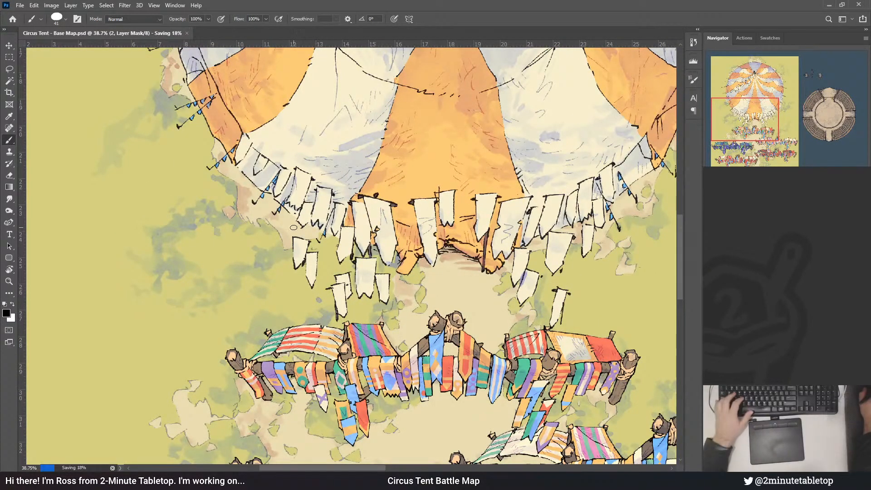
pyautogui.scroll(-6, 293, 227)
pyautogui.press('v')
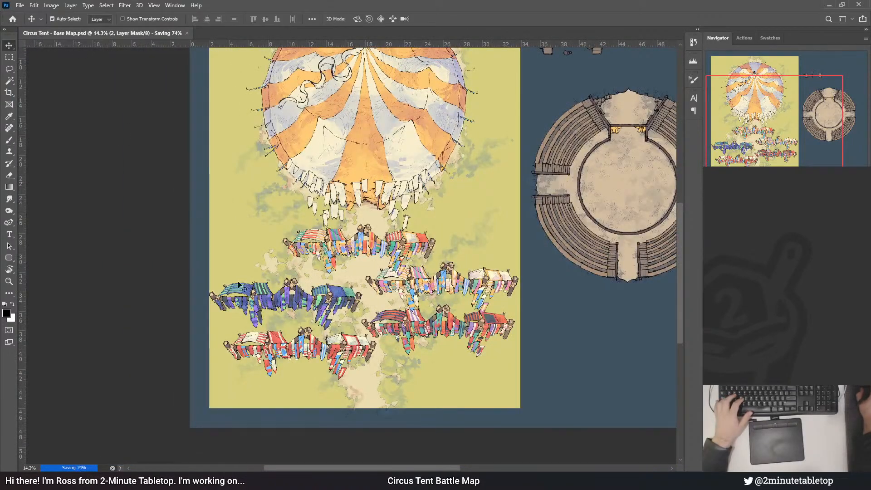
pyautogui.scroll(3, 356, 350)
pyautogui.click(354, 350)
pyautogui.press('Delete')
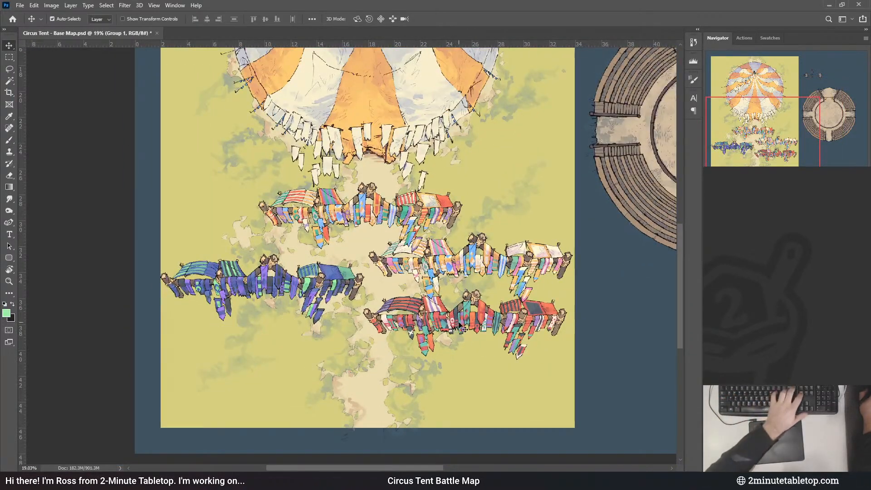
pyautogui.click(459, 325)
pyautogui.press('Delete')
pyautogui.click(309, 286)
pyautogui.press('Delete')
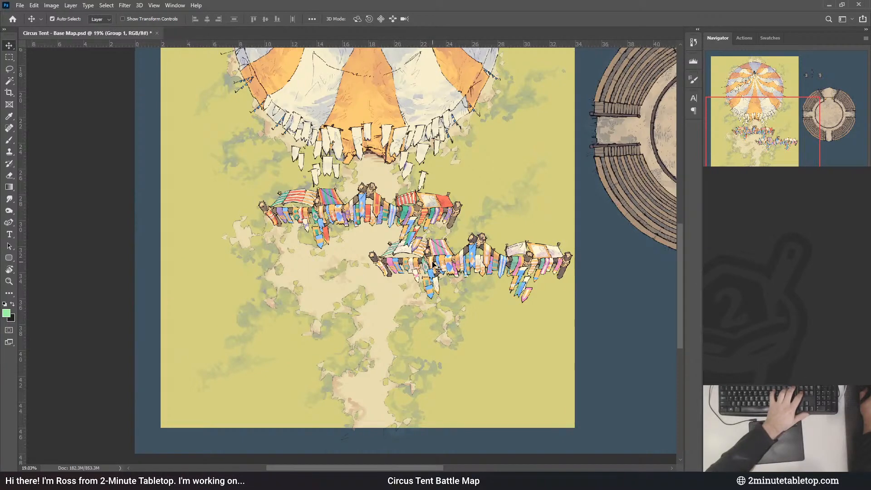
pyautogui.click(432, 262)
pyautogui.press('Delete')
# - Nudge the remaining entrance gate slightly down and left in front of the tent doorway
pyautogui.click(430, 213)
pyautogui.moveTo(359, 207); pyautogui.dragTo(356, 213)
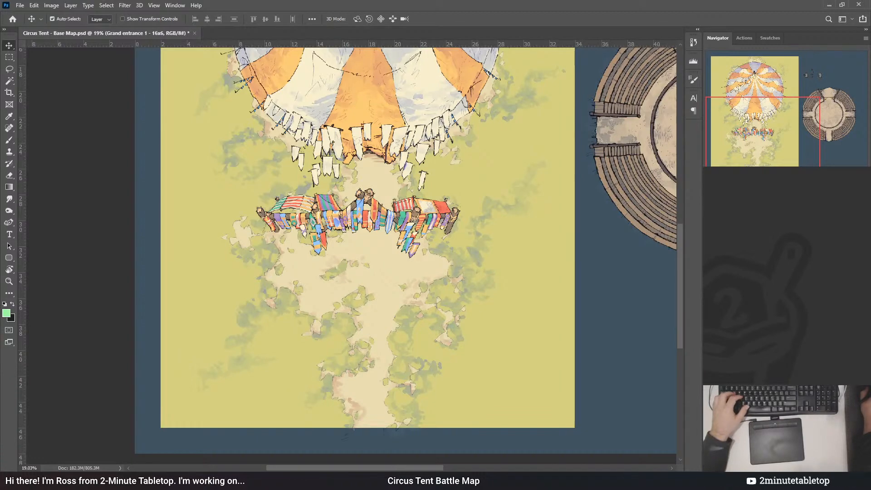
# - On layer 3's mask, brush in red on three banners right of the tent doorway: beside it, in the row, and hanging below
pyautogui.click(747, 254)
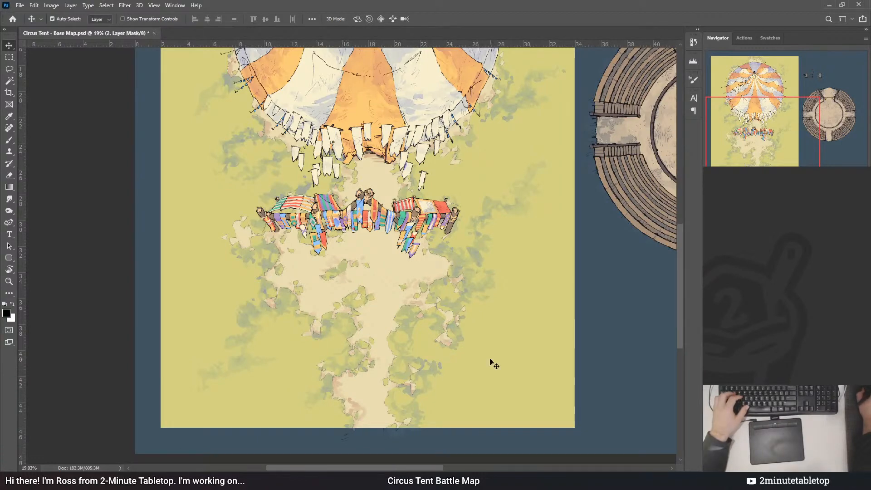
pyautogui.scroll(-4, 492, 361)
pyautogui.press('b')
pyautogui.scroll(5, 433, 234)
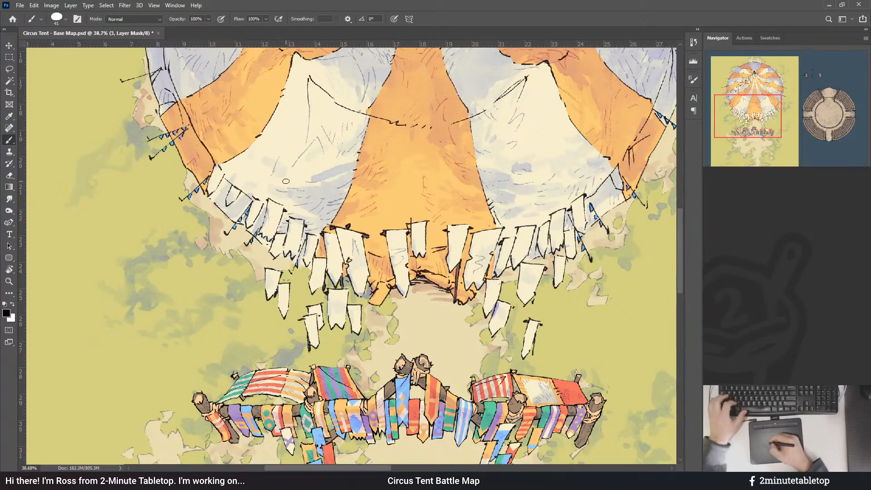
pyautogui.moveTo(447, 222); pyautogui.dragTo(447, 222)
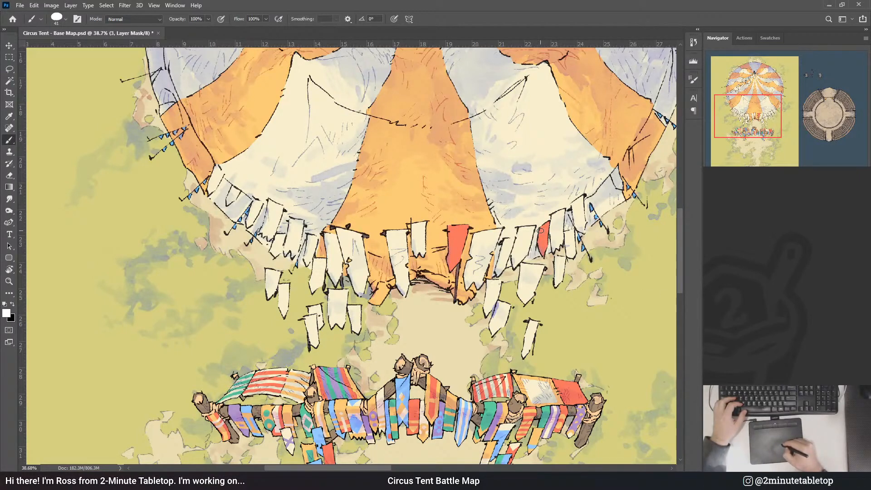
pyautogui.moveTo(534, 330); pyautogui.dragTo(527, 273)
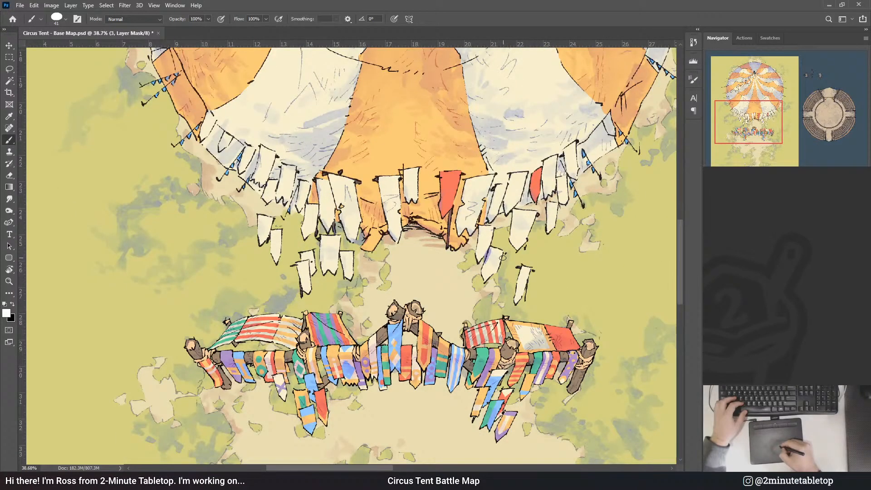
pyautogui.moveTo(502, 250); pyautogui.dragTo(494, 247)
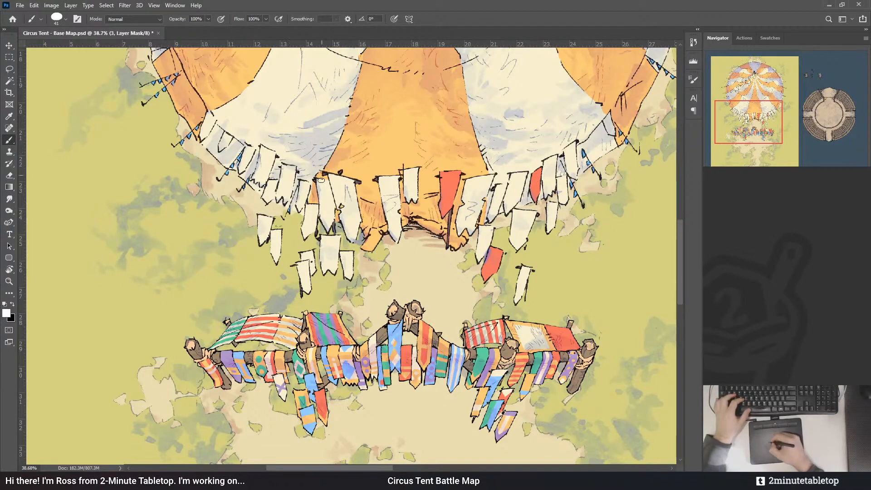
# - Brush in red on five banners left of the tent doorway, including the large one, two hanging ones and the row's outermost one
pyautogui.moveTo(323, 183); pyautogui.dragTo(318, 183)
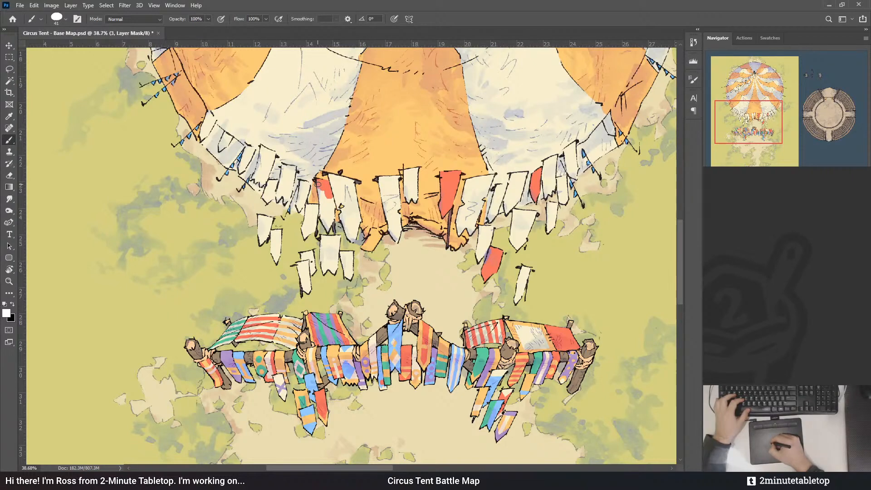
pyautogui.moveTo(333, 205); pyautogui.dragTo(336, 210)
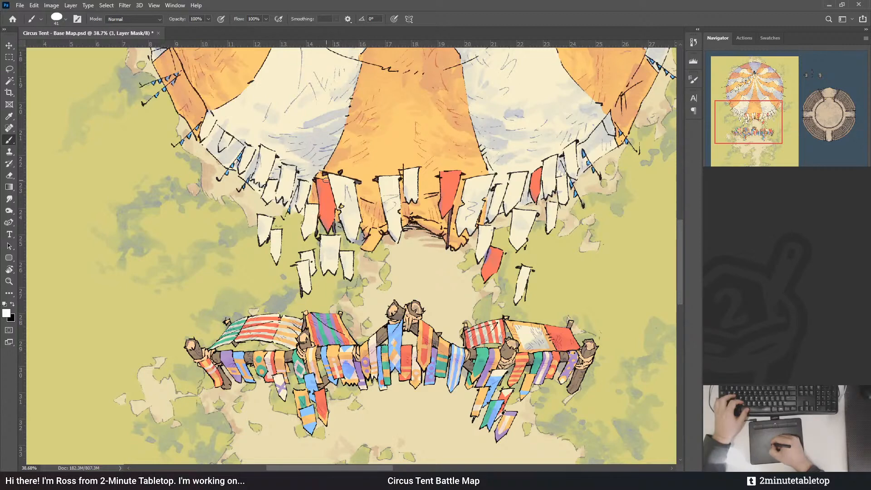
pyautogui.moveTo(304, 257); pyautogui.dragTo(334, 286)
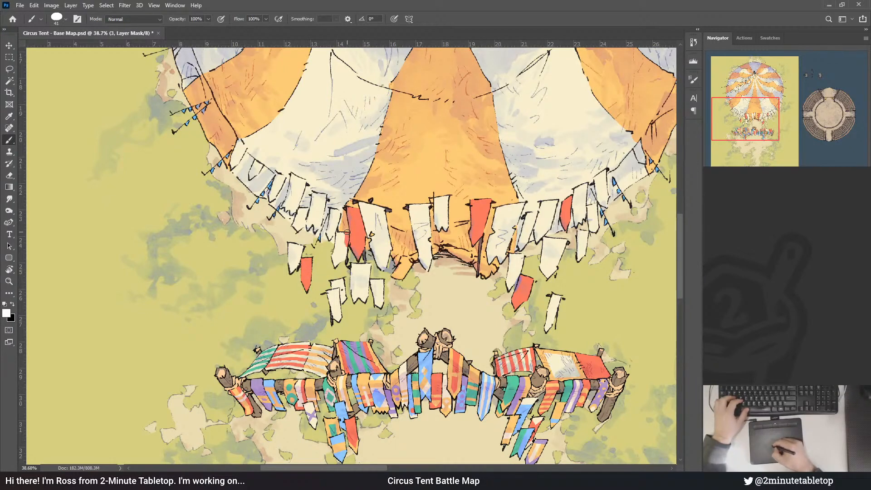
pyautogui.moveTo(338, 251); pyautogui.dragTo(334, 266)
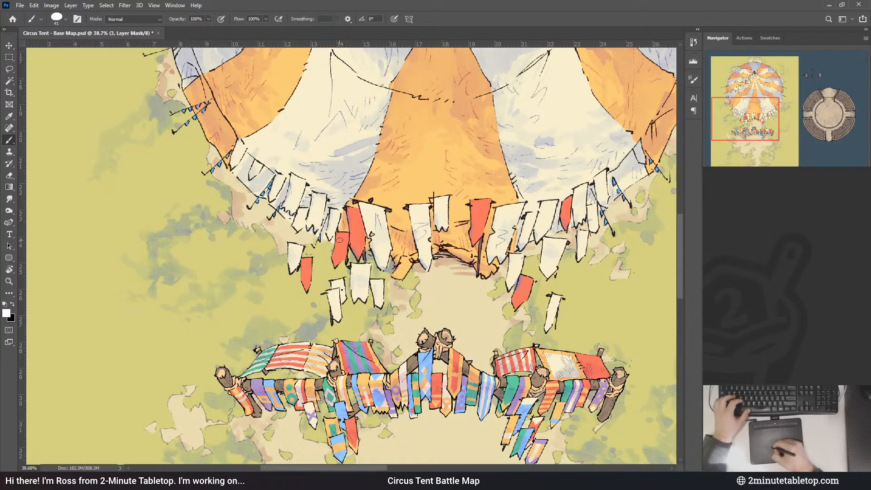
pyautogui.moveTo(240, 142)
pyautogui.mouseDown()
pyautogui.moveTo(233, 164)
pyautogui.moveTo(238, 138)
pyautogui.mouseUp()
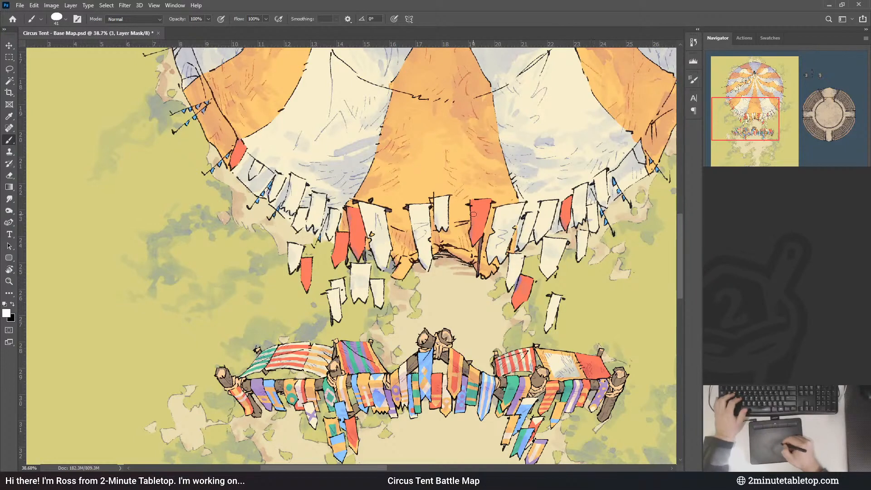
pyautogui.moveTo(302, 216); pyautogui.dragTo(303, 215)
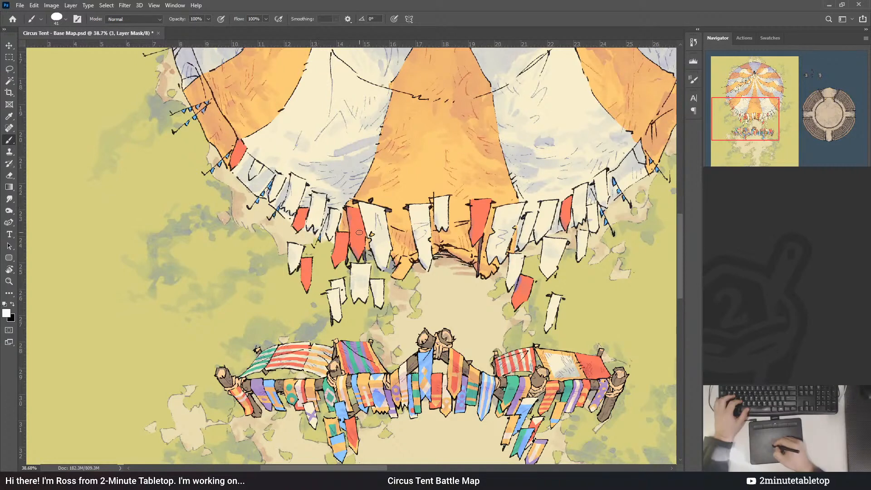
# - On layer 2's mask, brush in orange on one banner in each side row and one small hanging banner on each side
pyautogui.moveTo(652, 260); pyautogui.dragTo(625, 246)
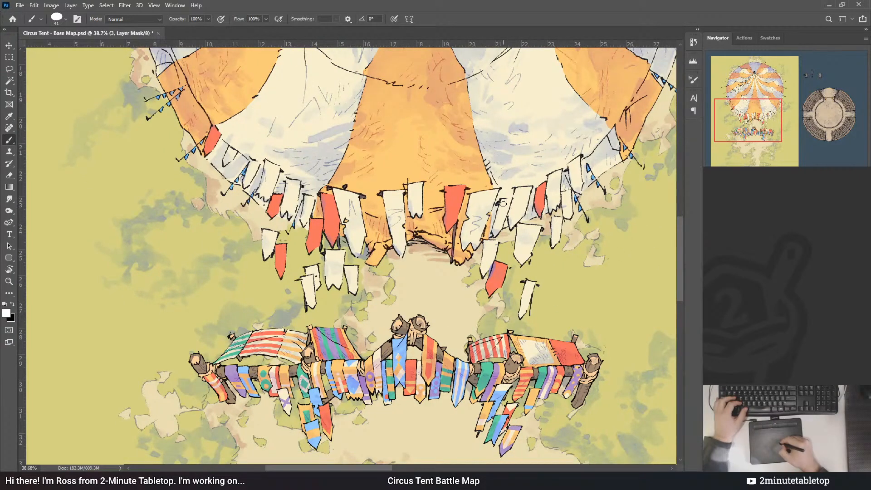
pyautogui.click(743, 313)
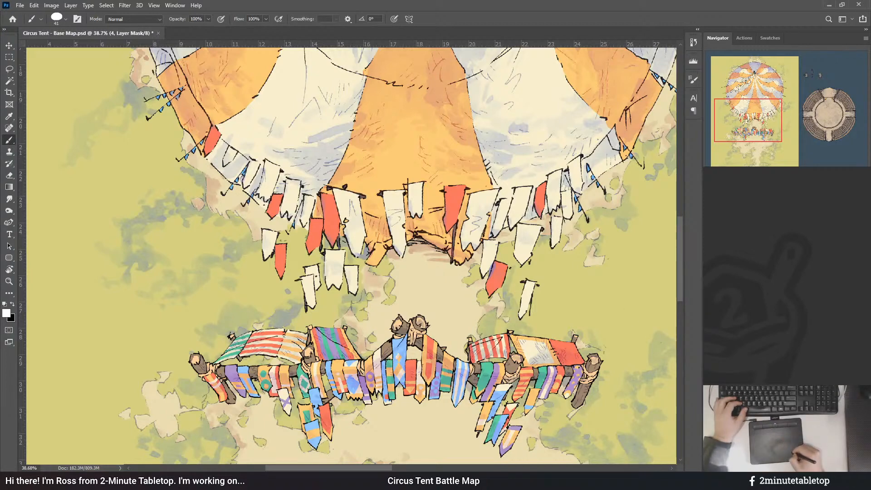
pyautogui.click(736, 340)
pyautogui.moveTo(550, 206); pyautogui.dragTo(548, 169)
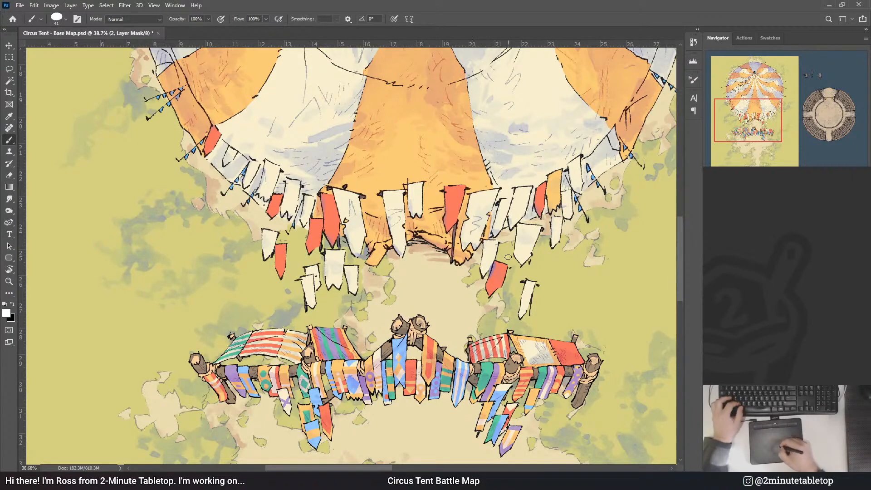
pyautogui.moveTo(488, 244); pyautogui.dragTo(484, 273)
pyautogui.hotkey('ctrl', 'z')
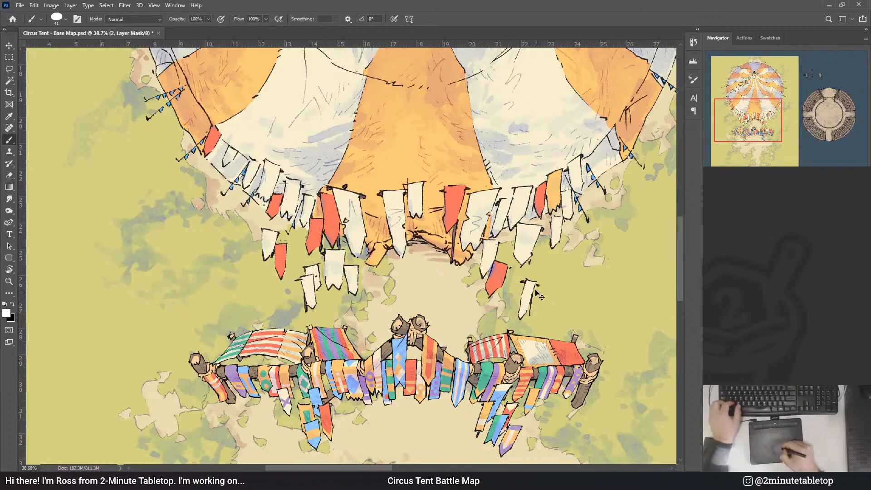
pyautogui.moveTo(523, 315); pyautogui.dragTo(528, 278)
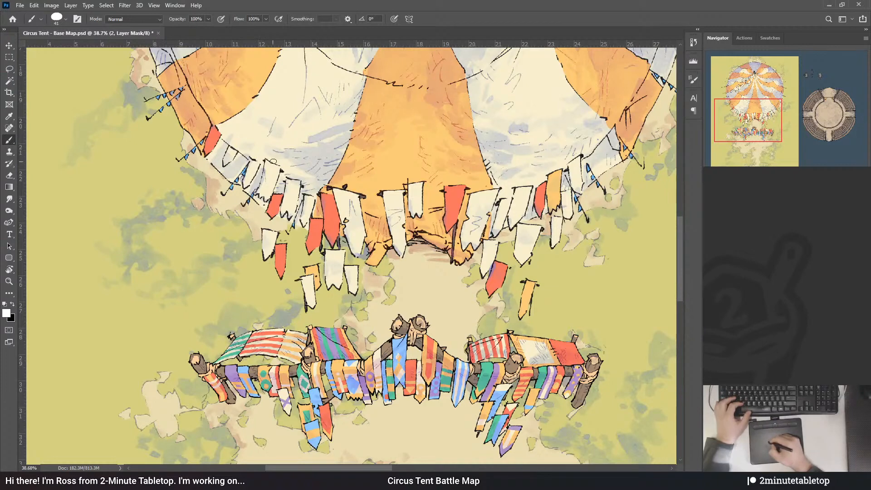
pyautogui.moveTo(253, 164); pyautogui.dragTo(246, 184)
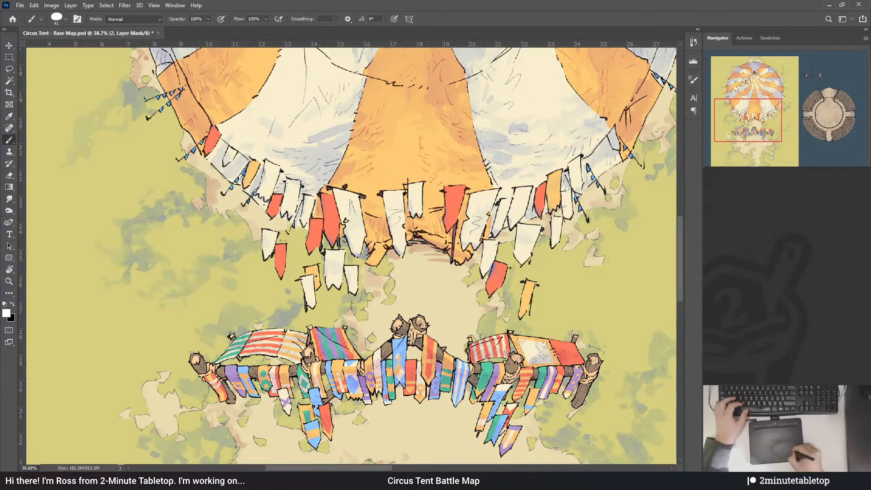
# - On layer 4's mask, brush in blue on two banners right of the doorway, a wide hanging one and one in the left row
pyautogui.moveTo(475, 196)
pyautogui.mouseDown()
pyautogui.moveTo(467, 225)
pyautogui.moveTo(478, 194)
pyautogui.moveTo(474, 240)
pyautogui.moveTo(477, 194)
pyautogui.moveTo(492, 192)
pyautogui.moveTo(477, 194)
pyautogui.mouseUp()
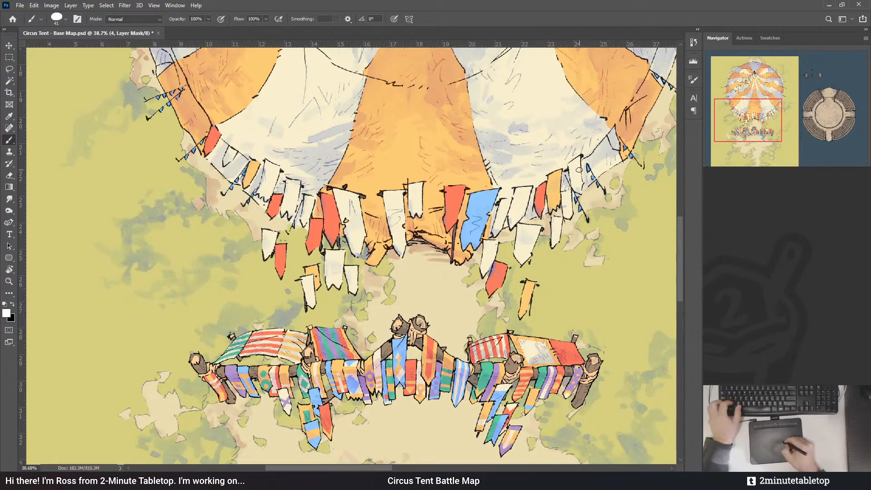
pyautogui.moveTo(572, 160); pyautogui.dragTo(576, 180)
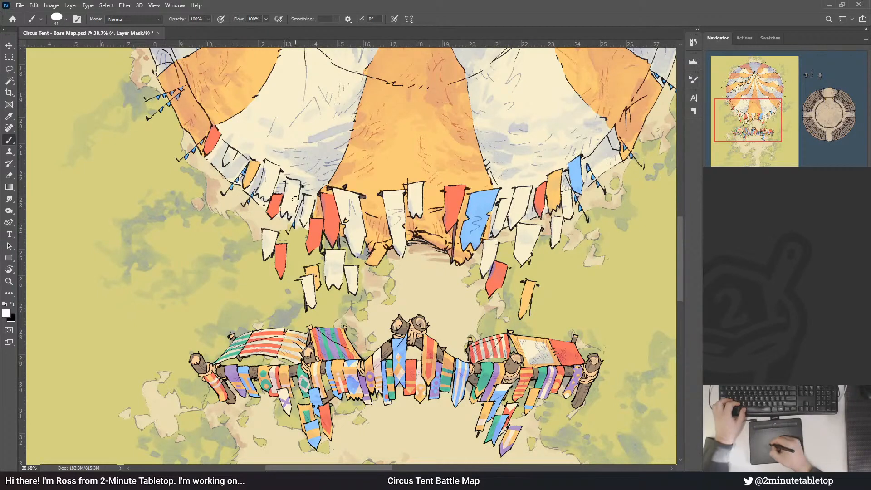
pyautogui.moveTo(326, 251)
pyautogui.mouseDown()
pyautogui.moveTo(332, 268)
pyautogui.moveTo(326, 251)
pyautogui.mouseUp()
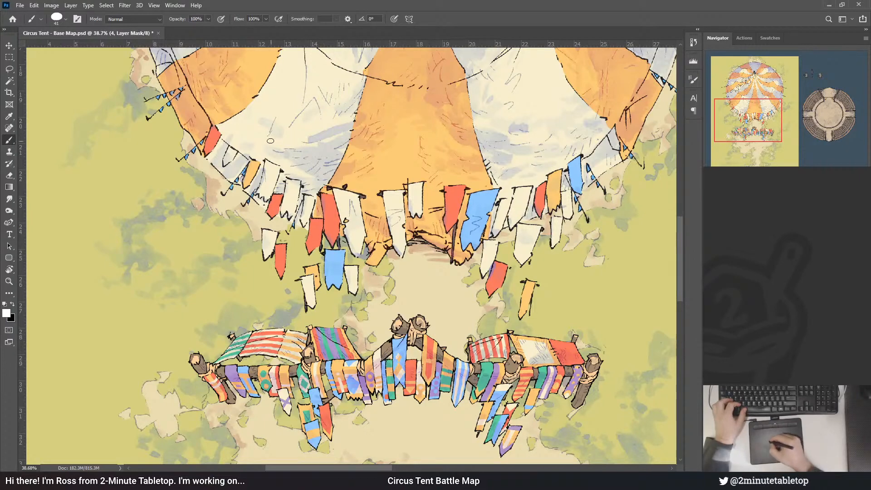
pyautogui.moveTo(268, 163)
pyautogui.mouseDown()
pyautogui.moveTo(264, 195)
pyautogui.moveTo(266, 161)
pyautogui.mouseUp()
pyautogui.press('x')
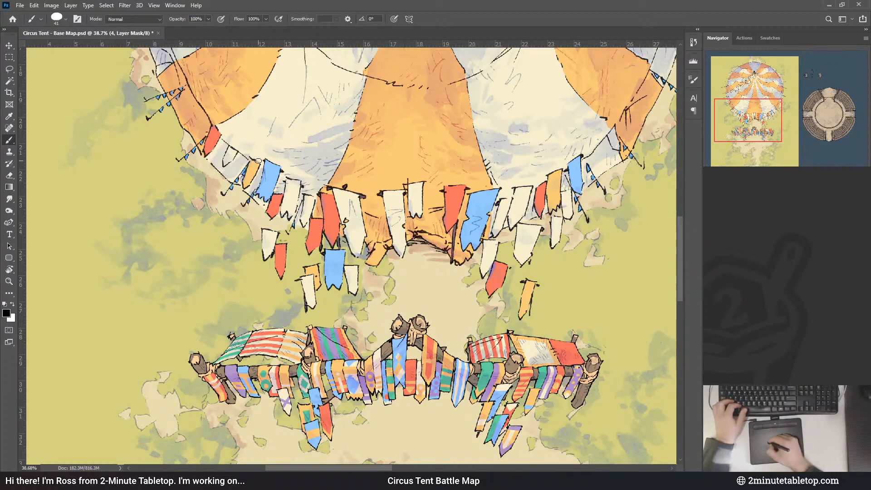
pyautogui.press('x')
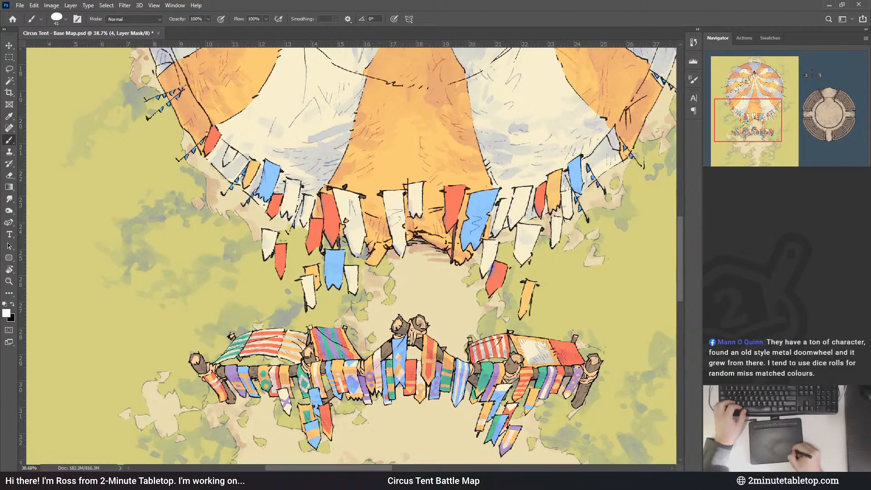
# - On layer 5's mask, brush in green on a narrow and a hanging banner right of the doorway and the large banner left of it
pyautogui.click(749, 349)
pyautogui.click(748, 356)
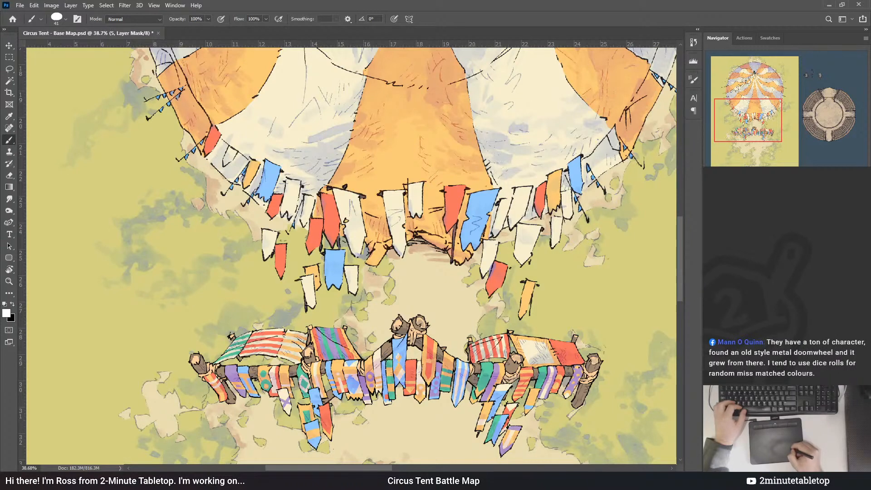
pyautogui.moveTo(499, 183); pyautogui.dragTo(458, 194)
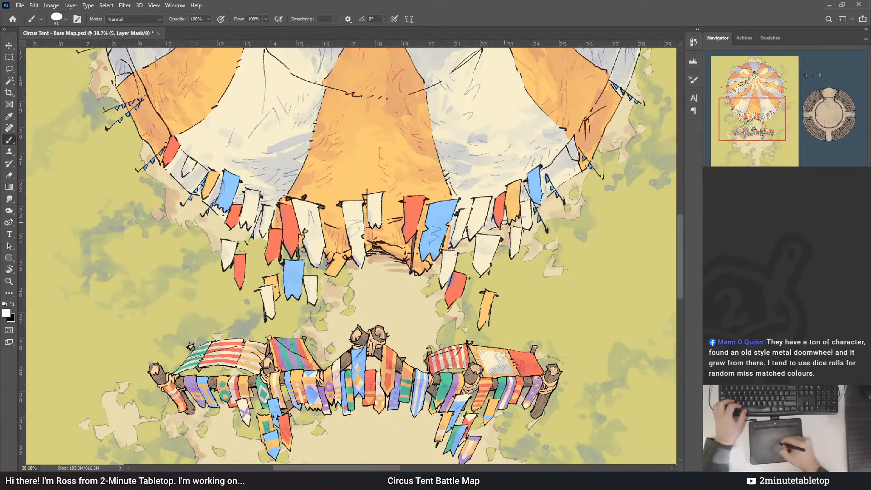
pyautogui.moveTo(484, 236)
pyautogui.mouseDown()
pyautogui.moveTo(481, 268)
pyautogui.moveTo(483, 237)
pyautogui.moveTo(495, 244)
pyautogui.moveTo(455, 243)
pyautogui.moveTo(461, 209)
pyautogui.mouseUp()
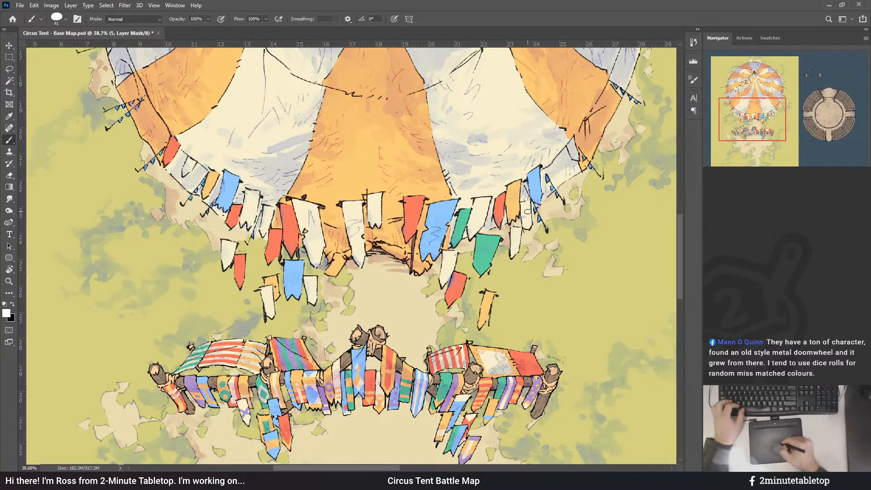
pyautogui.moveTo(296, 199); pyautogui.dragTo(303, 222)
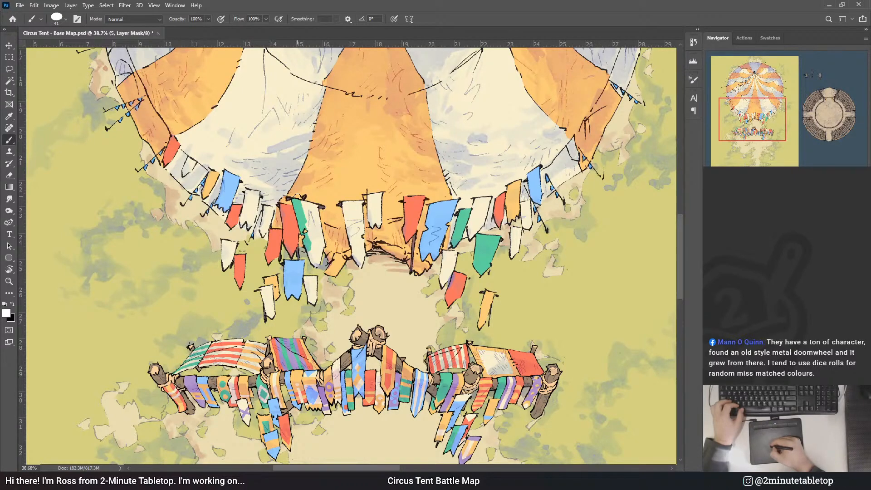
pyautogui.moveTo(308, 249)
pyautogui.mouseDown()
pyautogui.moveTo(320, 267)
pyautogui.moveTo(323, 235)
pyautogui.moveTo(320, 247)
pyautogui.mouseUp()
pyautogui.moveTo(303, 202); pyautogui.dragTo(320, 231)
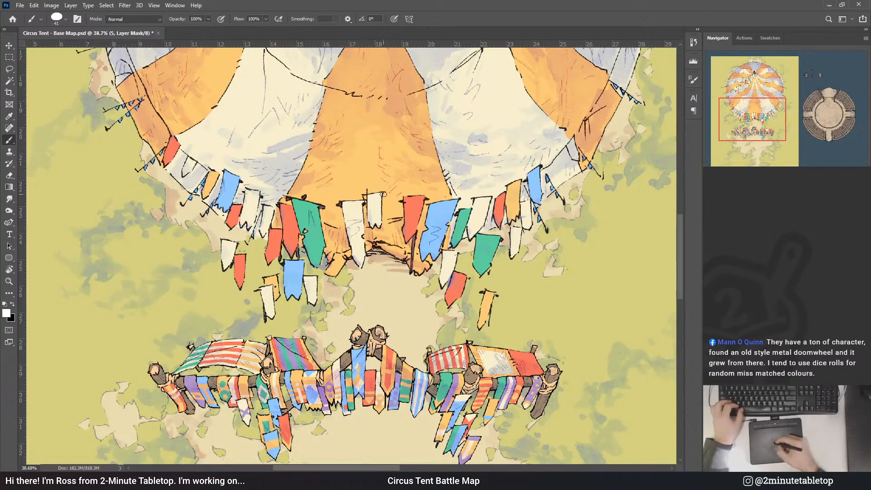
pyautogui.moveTo(371, 193); pyautogui.dragTo(378, 227)
pyautogui.hotkey('ctrl', 'z')
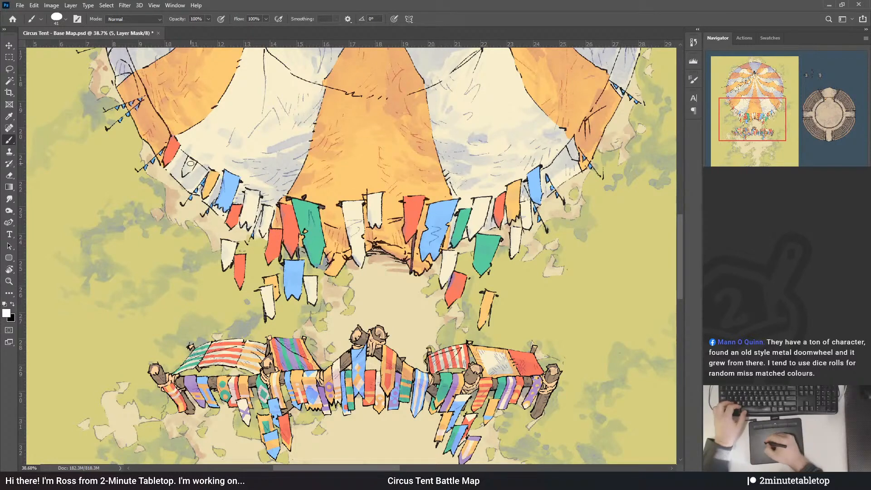
pyautogui.click(261, 232)
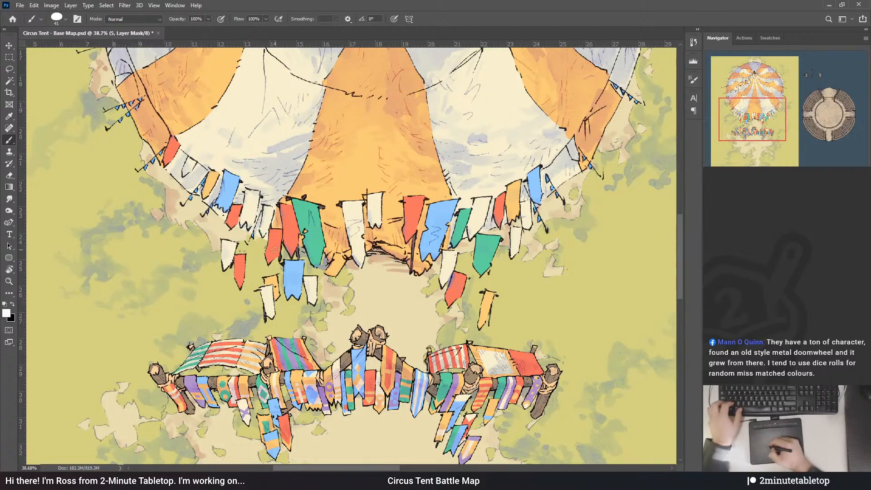
pyautogui.click(307, 277)
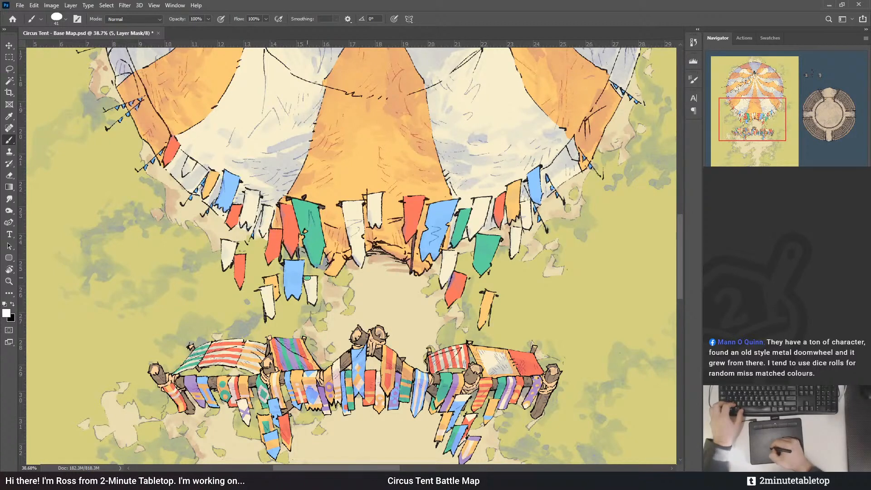
pyautogui.moveTo(307, 277); pyautogui.dragTo(309, 282)
pyautogui.hotkey('ctrl', 'z')
pyautogui.moveTo(224, 234); pyautogui.dragTo(227, 265)
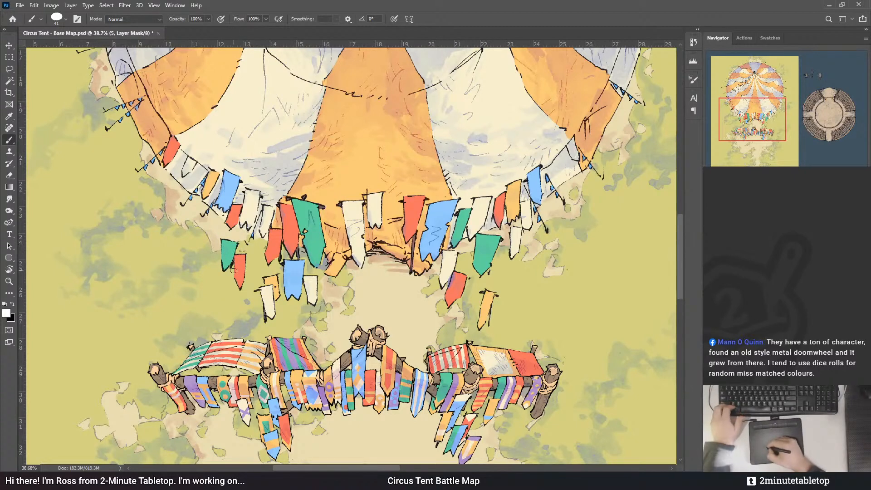
pyautogui.hotkey('ctrl', 'z')
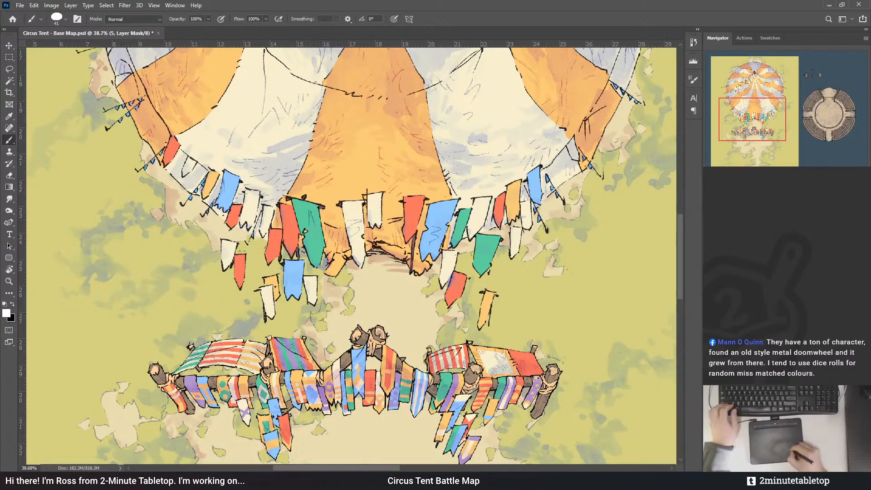
# - On layer 6's mask, brush in purple on a small banner in the left row and a hanging banner below that row
pyautogui.hotkey('alt', ']')
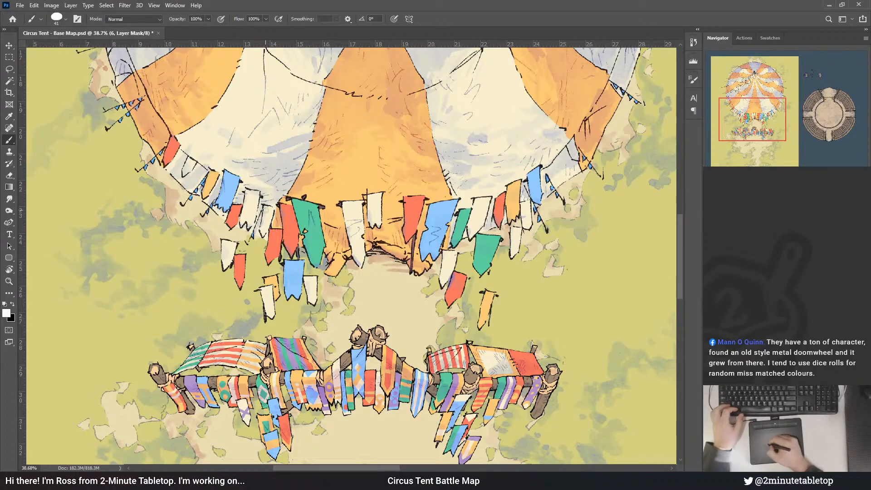
pyautogui.moveTo(267, 205); pyautogui.dragTo(267, 204)
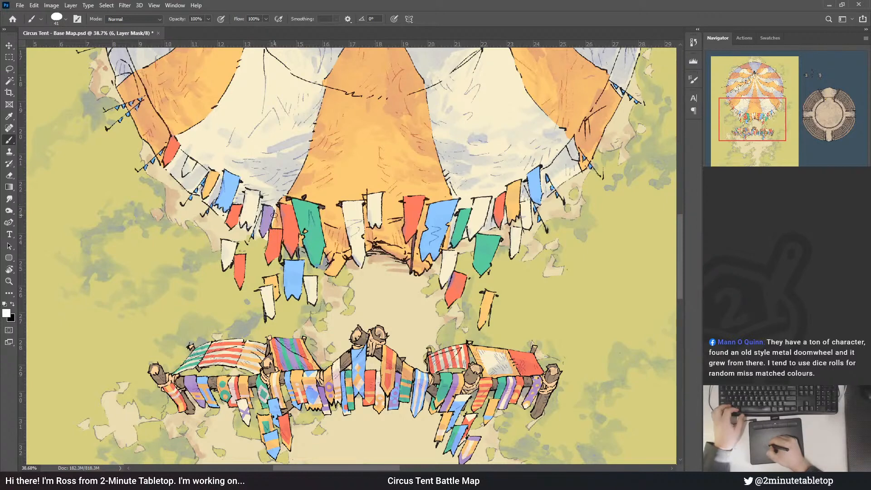
pyautogui.moveTo(325, 225); pyautogui.dragTo(316, 213)
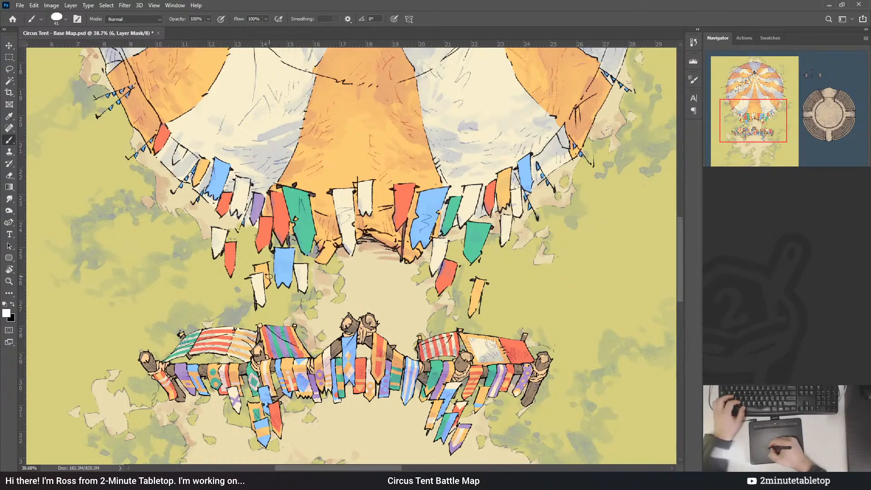
pyautogui.moveTo(255, 279)
pyautogui.mouseDown()
pyautogui.moveTo(257, 300)
pyautogui.moveTo(255, 279)
pyautogui.mouseUp()
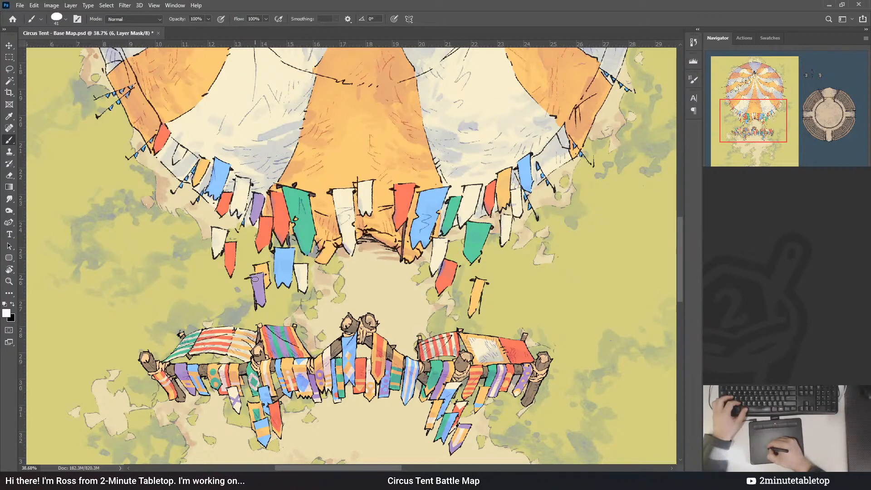
pyautogui.press('x')
pyautogui.press('x')
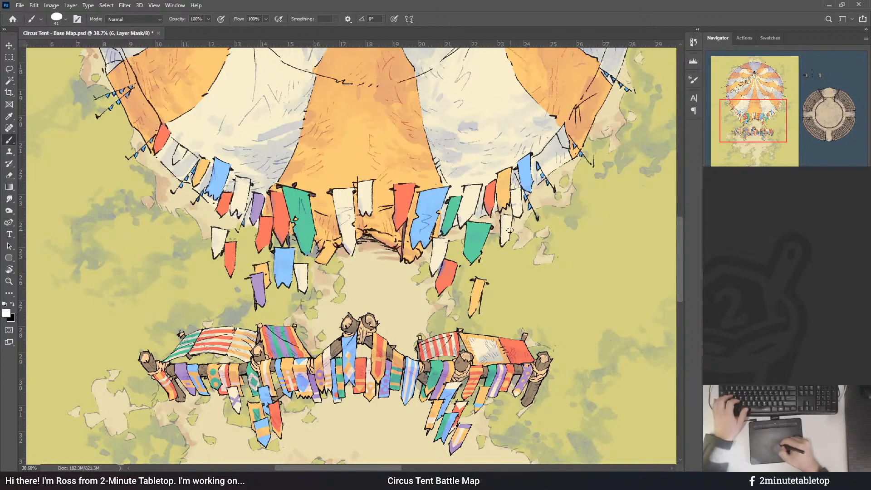
# - Brush in purple on a narrow banner in the right row, the tall one beside the doorway and a wider one in the left row
pyautogui.moveTo(515, 190)
pyautogui.mouseDown()
pyautogui.moveTo(516, 215)
pyautogui.moveTo(520, 192)
pyautogui.mouseUp()
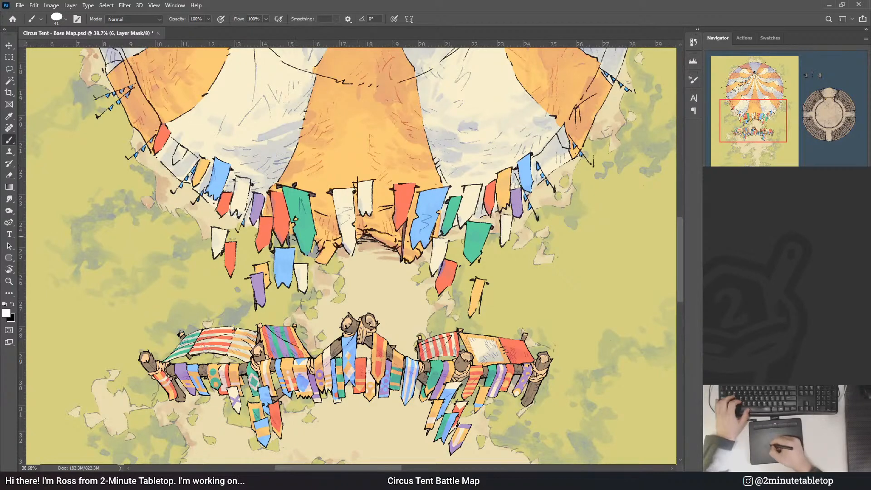
pyautogui.moveTo(340, 187)
pyautogui.mouseDown()
pyautogui.moveTo(338, 227)
pyautogui.moveTo(351, 253)
pyautogui.mouseUp()
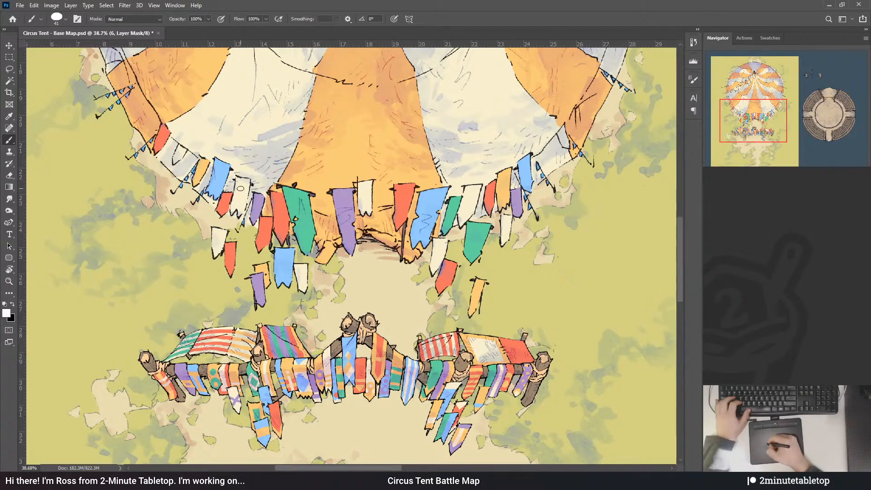
pyautogui.moveTo(239, 200); pyautogui.dragTo(237, 176)
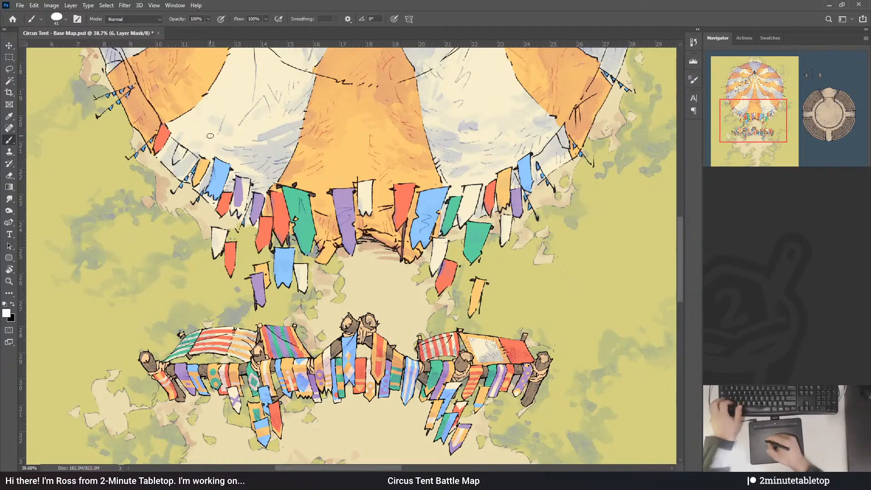
pyautogui.moveTo(242, 198)
pyautogui.mouseDown()
pyautogui.moveTo(236, 212)
pyautogui.moveTo(240, 194)
pyautogui.mouseUp()
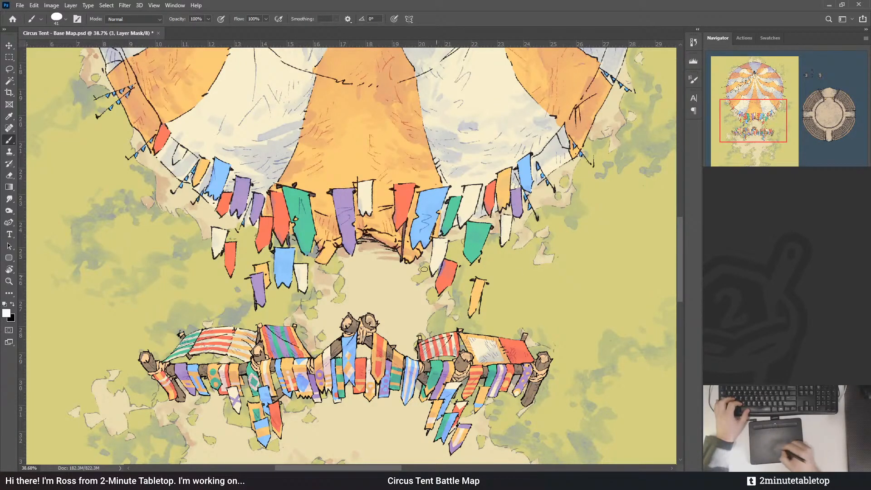
# - On layer 4's mask, brush in blue on a small banner near the left row's outer end and a small hanging banner on the right
pyautogui.click(771, 309)
pyautogui.click(771, 326)
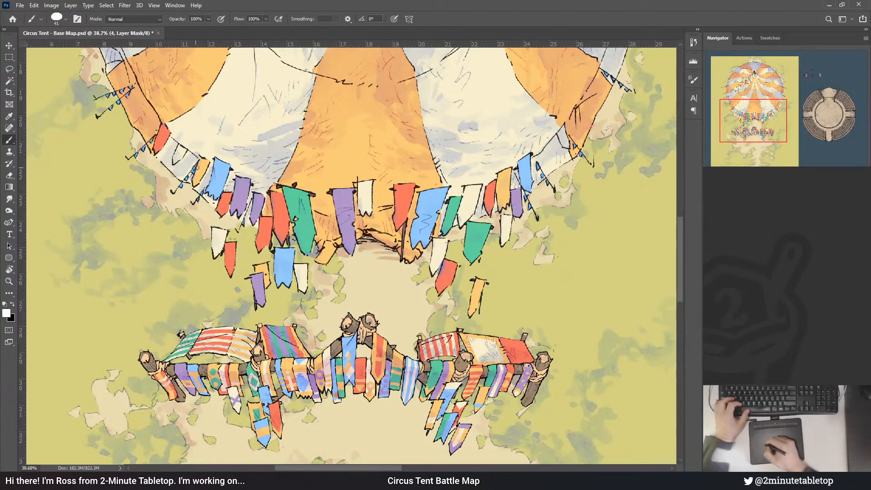
pyautogui.moveTo(179, 160); pyautogui.dragTo(185, 149)
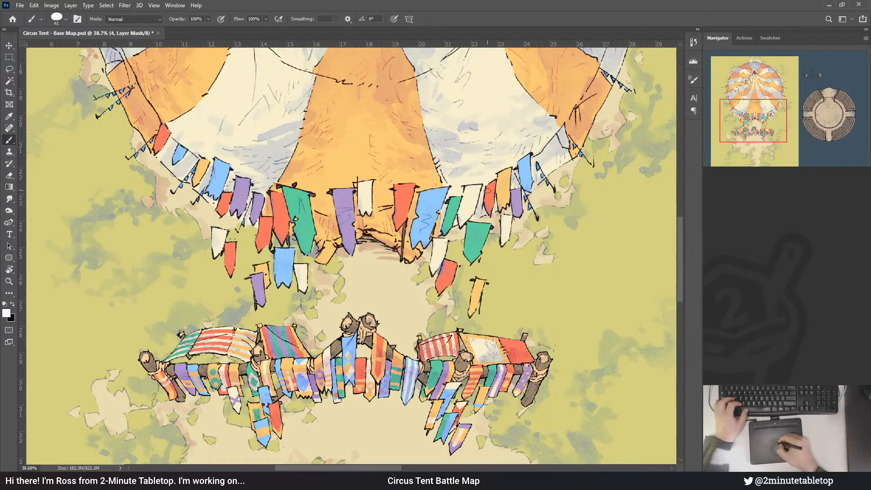
pyautogui.moveTo(504, 217)
pyautogui.mouseDown()
pyautogui.moveTo(504, 238)
pyautogui.moveTo(504, 217)
pyautogui.mouseUp()
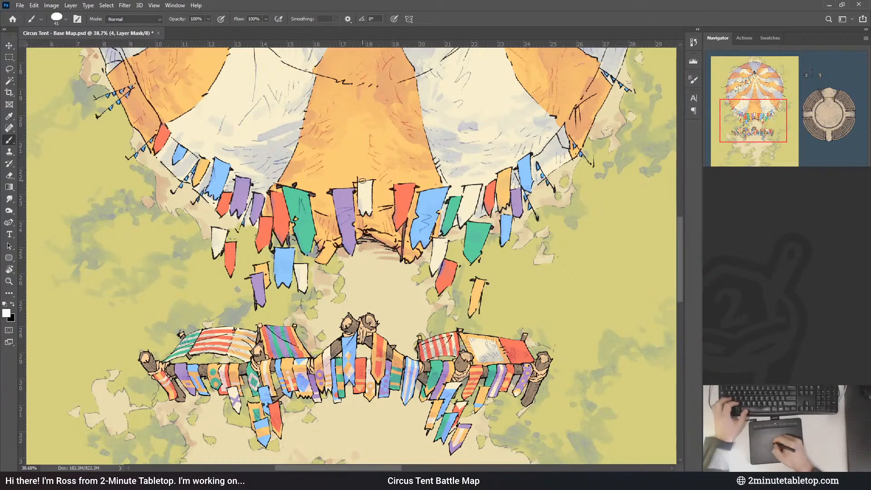
# - Brush a vertical blue stripe down the middle of the small white banner above the doorway, and save the file
pyautogui.moveTo(365, 184)
pyautogui.mouseDown()
pyautogui.moveTo(368, 178)
pyautogui.moveTo(367, 213)
pyautogui.mouseUp()
pyautogui.hotkey('ctrl', 'z')
pyautogui.hotkey('ctrl', 'z')
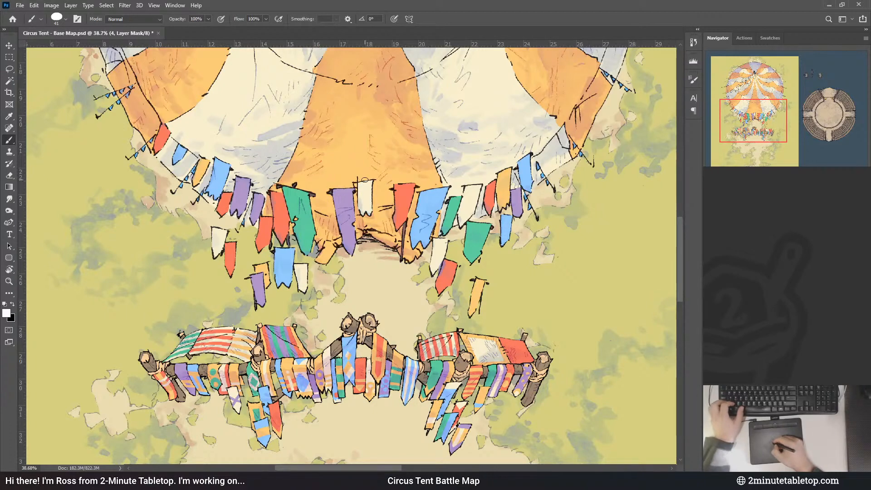
pyautogui.moveTo(365, 178); pyautogui.dragTo(367, 213)
pyautogui.hotkey('ctrl', 'z')
pyautogui.moveTo(365, 180); pyautogui.dragTo(366, 213)
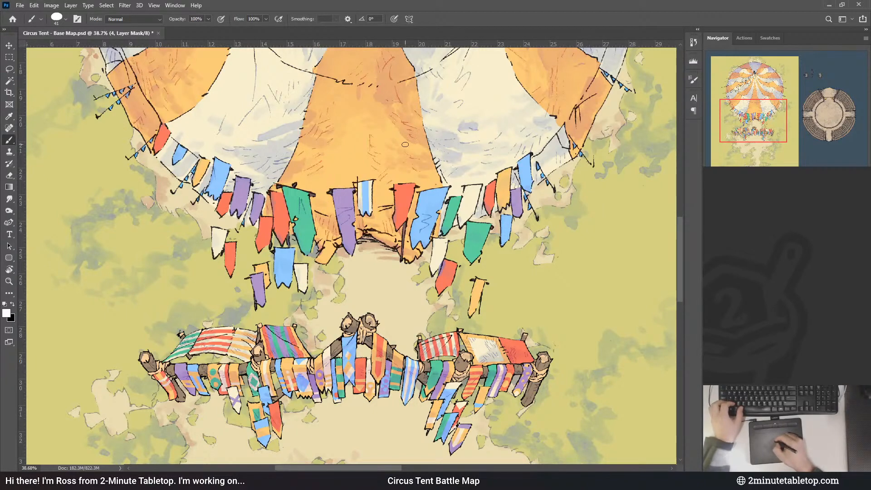
pyautogui.hotkey('ctrl', 'z')
pyautogui.moveTo(367, 177)
pyautogui.mouseDown()
pyautogui.moveTo(369, 188)
pyautogui.moveTo(365, 179)
pyautogui.mouseUp()
pyautogui.hotkey('ctrl', 'z')
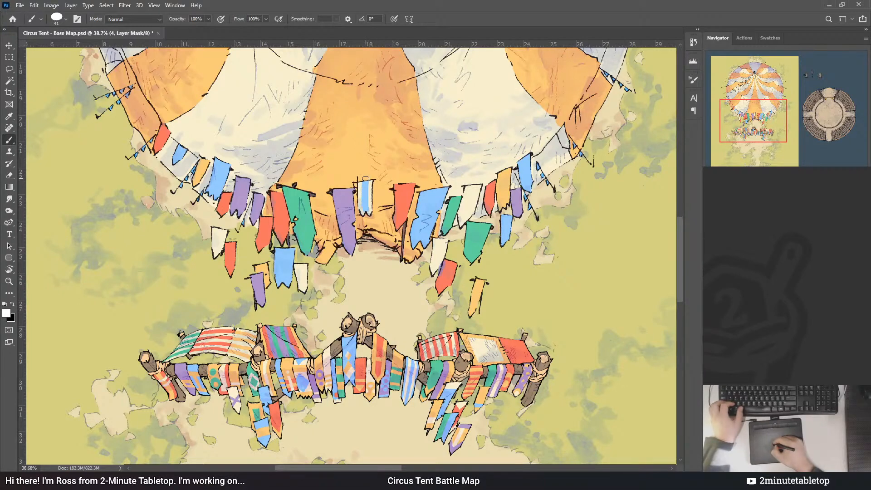
pyautogui.press('x')
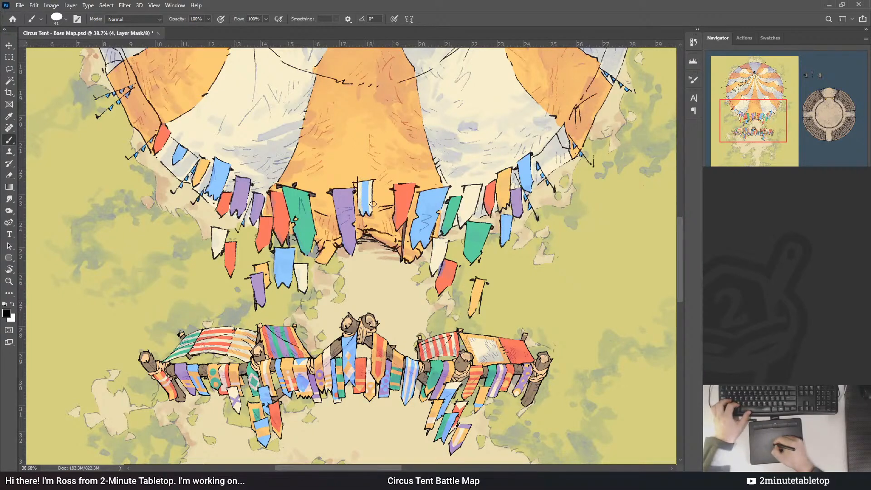
pyautogui.press('x')
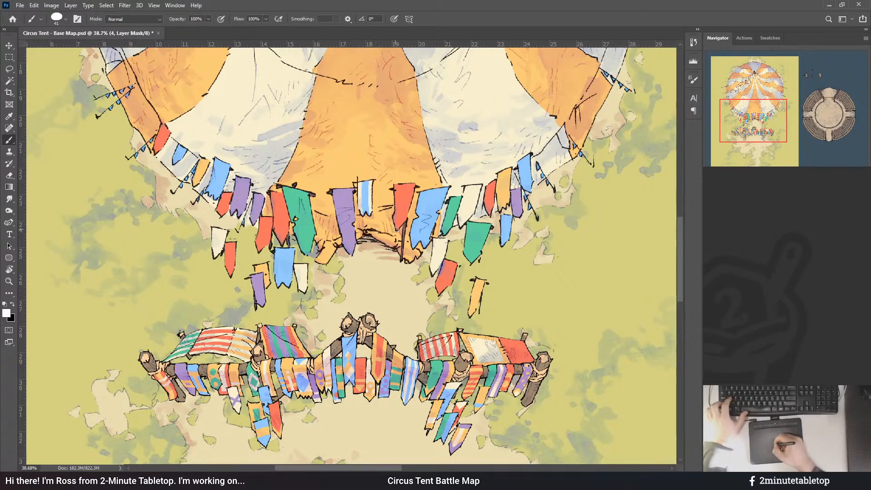
pyautogui.hotkey('ctrl', 's')
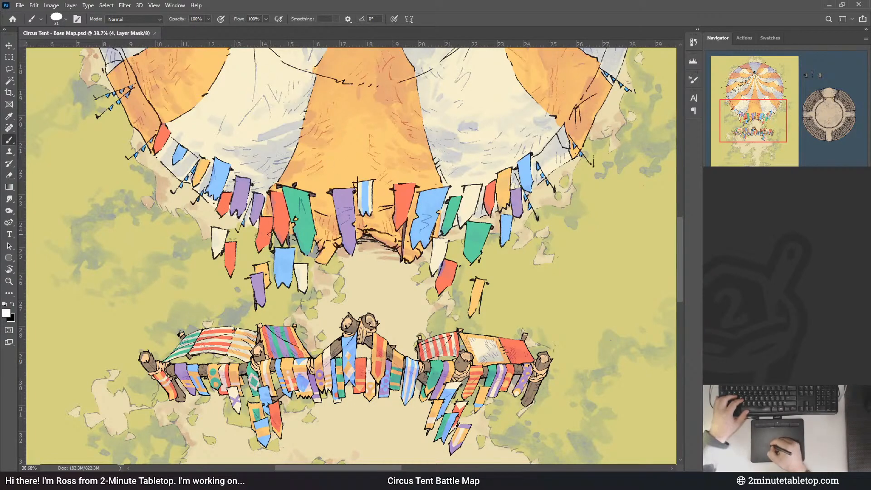
# - Brush a blue diagonal cross onto the short red banner left of the doorway and trim its overspill
pyautogui.moveTo(255, 235)
pyautogui.mouseDown()
pyautogui.moveTo(272, 245)
pyautogui.moveTo(257, 224)
pyautogui.moveTo(253, 239)
pyautogui.moveTo(284, 220)
pyautogui.moveTo(268, 242)
pyautogui.moveTo(253, 238)
pyautogui.moveTo(283, 228)
pyautogui.moveTo(267, 241)
pyautogui.moveTo(255, 237)
pyautogui.moveTo(273, 226)
pyautogui.mouseUp()
pyautogui.hotkey('ctrl', 'z')
pyautogui.hotkey('ctrl', 'z')
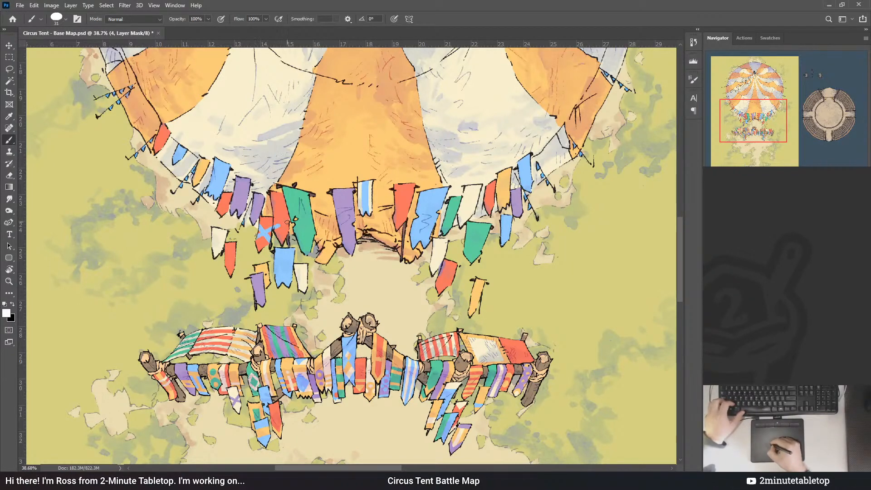
pyautogui.press('x')
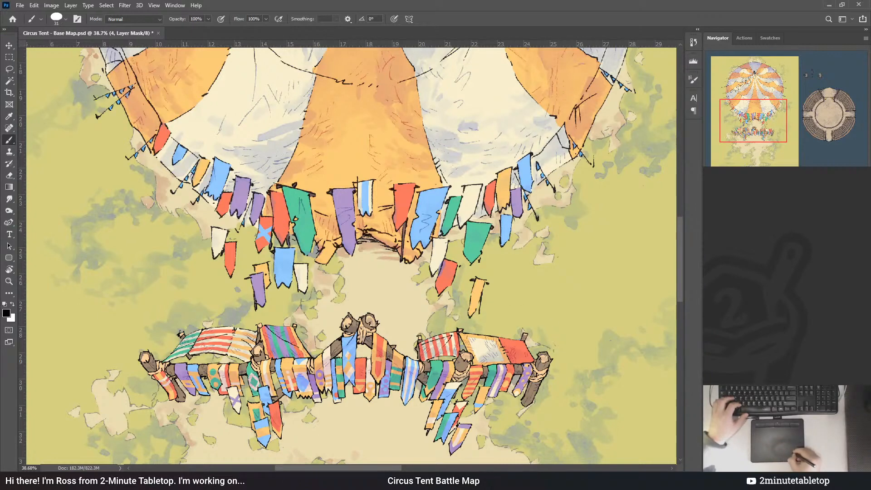
# - On layer 3's mask, mask out white diagonal stripes on the right row's red banner and a white circle on the left hanging red banner
pyautogui.click(746, 329)
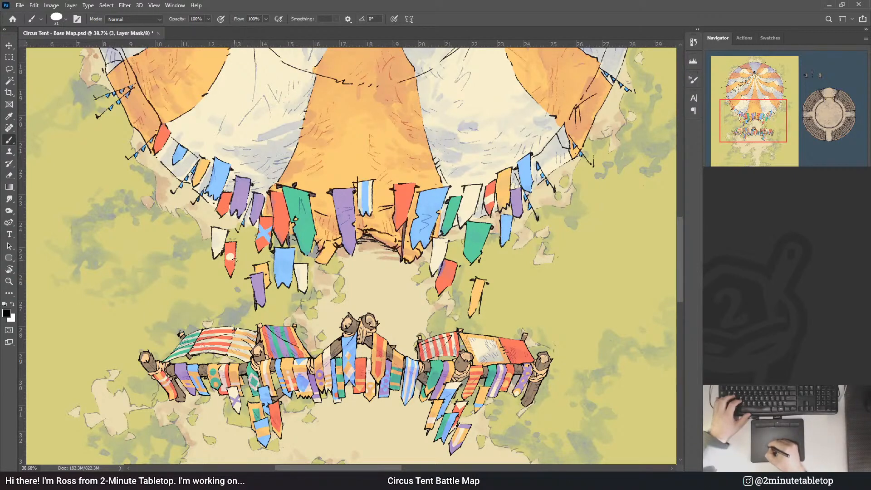
pyautogui.moveTo(231, 258); pyautogui.dragTo(230, 257)
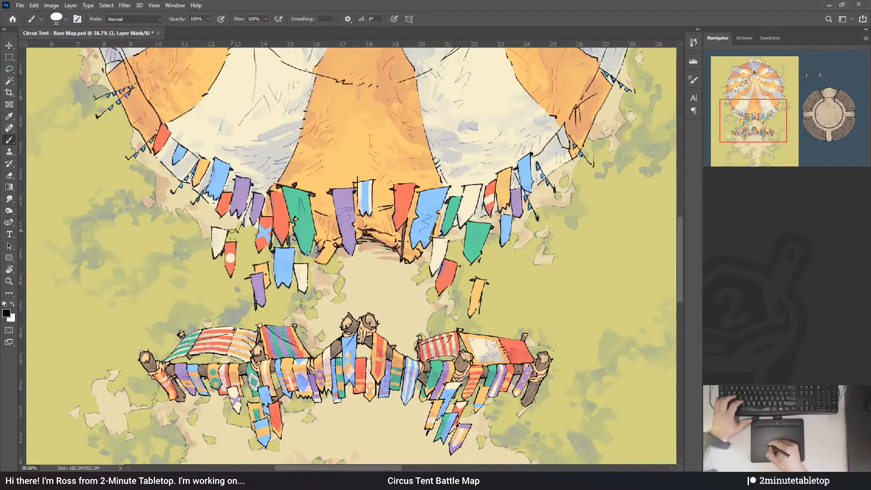
pyautogui.moveTo(230, 259); pyautogui.dragTo(232, 260)
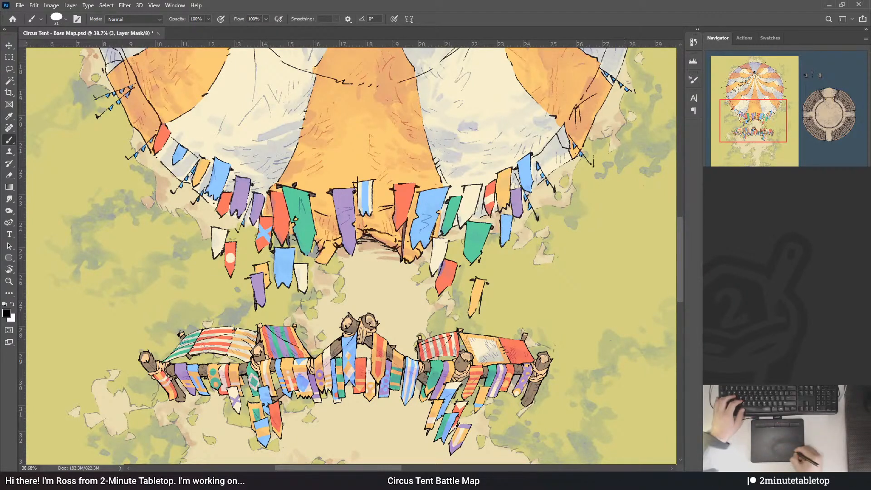
pyautogui.click(751, 313)
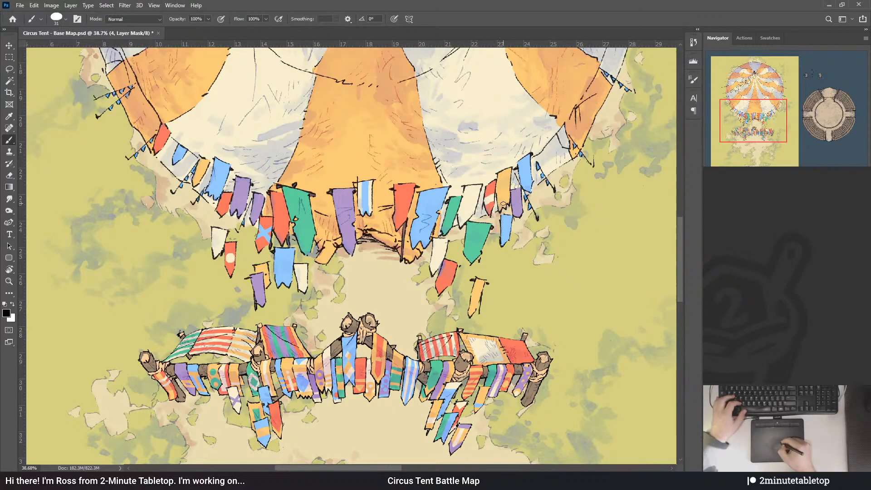
pyautogui.press('x')
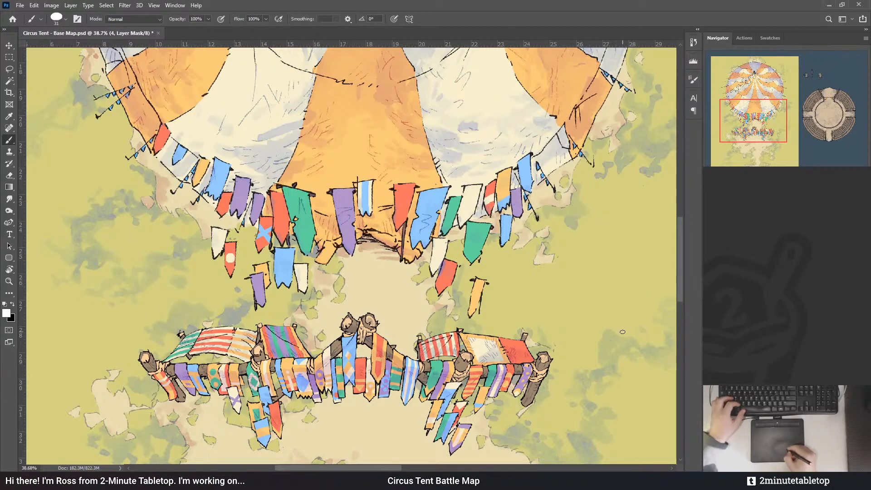
pyautogui.press('x')
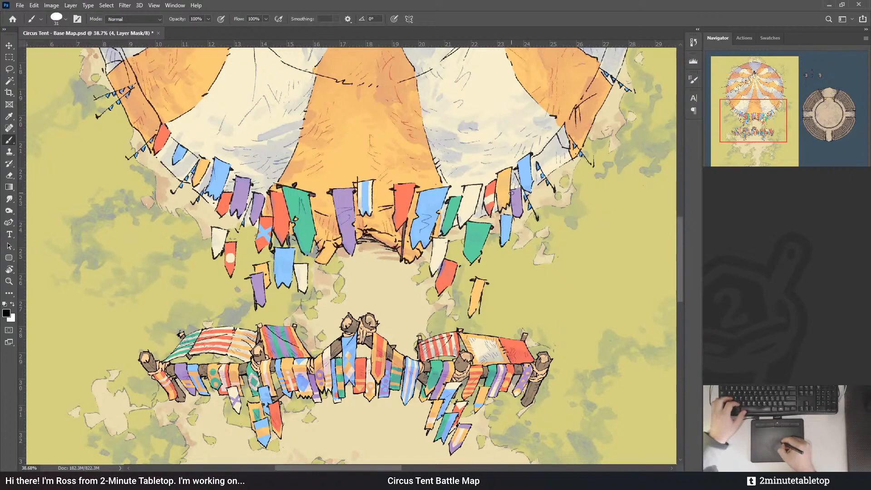
pyautogui.press('x')
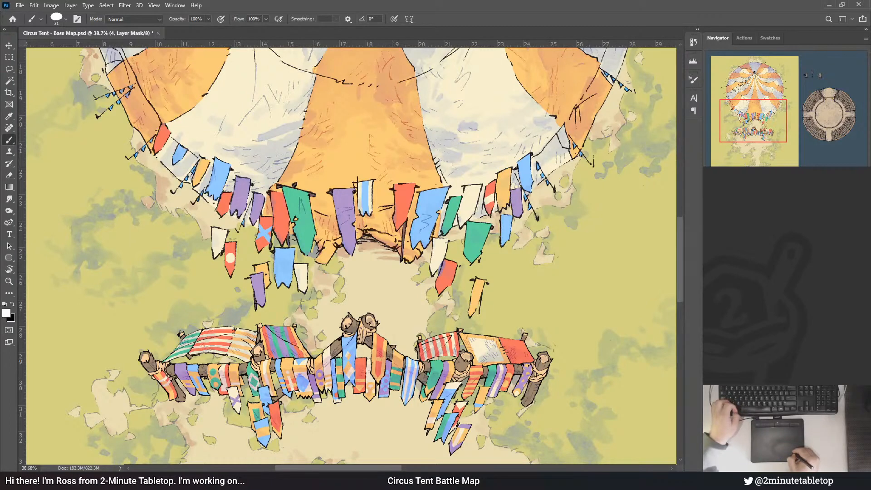
# - On layer 5's mask, brush a green checkered pattern onto the orange banner in the right row
pyautogui.click(747, 336)
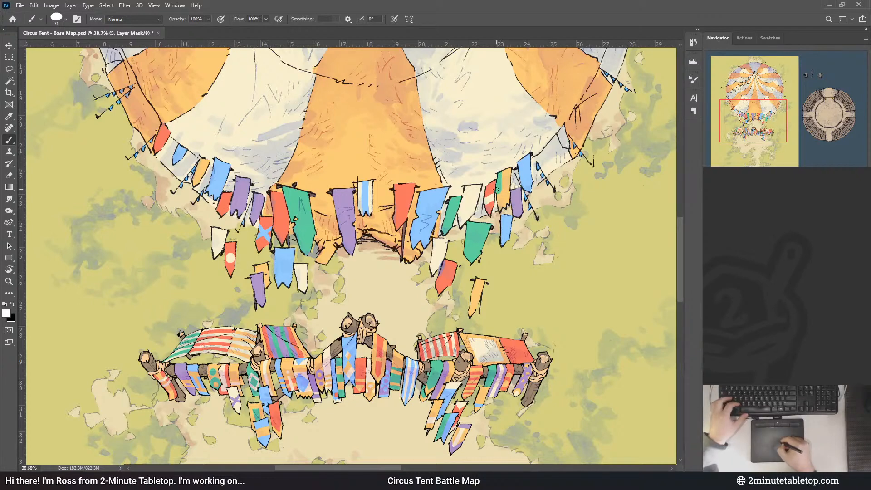
pyautogui.press('x')
pyautogui.press('x')
pyautogui.moveTo(509, 204); pyautogui.dragTo(508, 196)
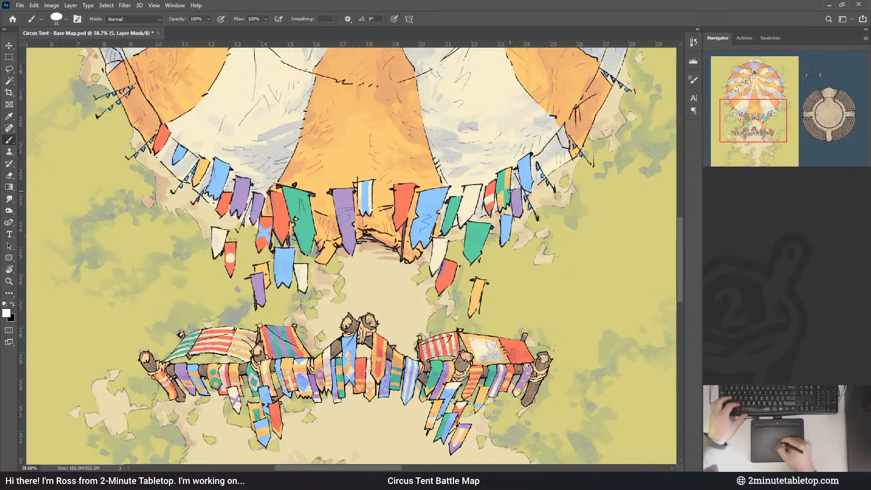
pyautogui.press('x')
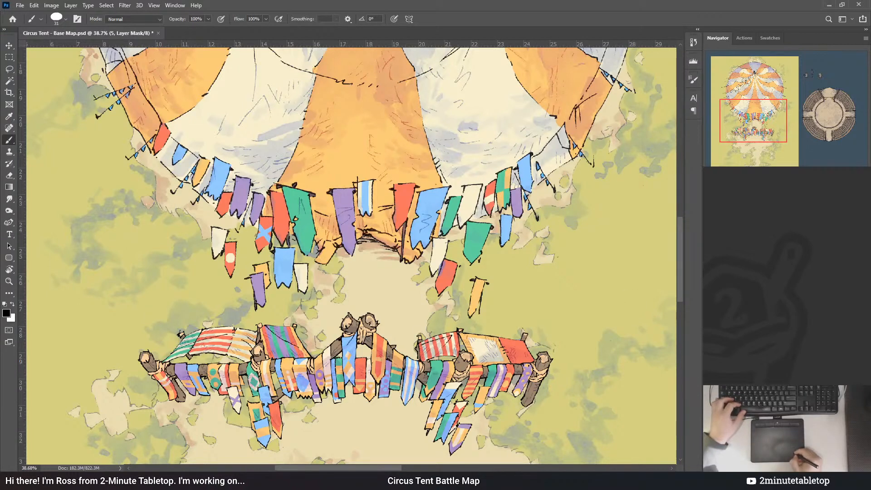
pyautogui.press('x')
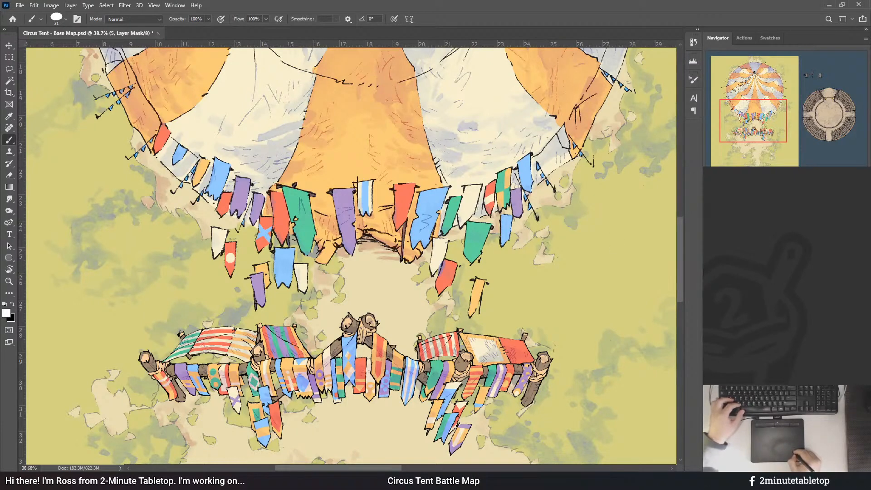
pyautogui.press('x')
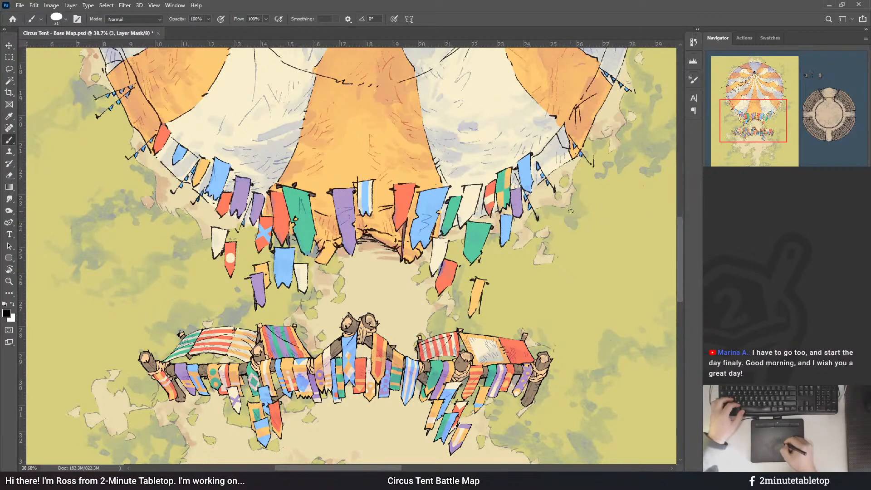
pyautogui.moveTo(434, 172); pyautogui.dragTo(462, 178)
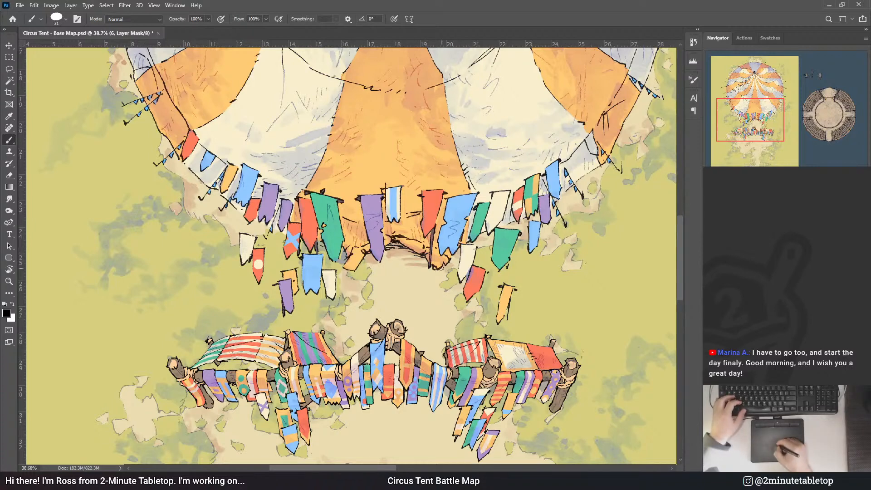
pyautogui.press('x')
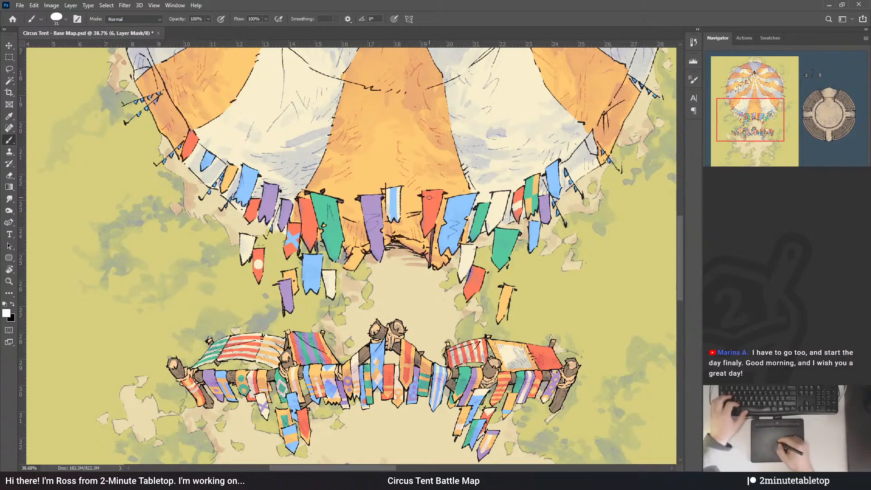
pyautogui.press('x')
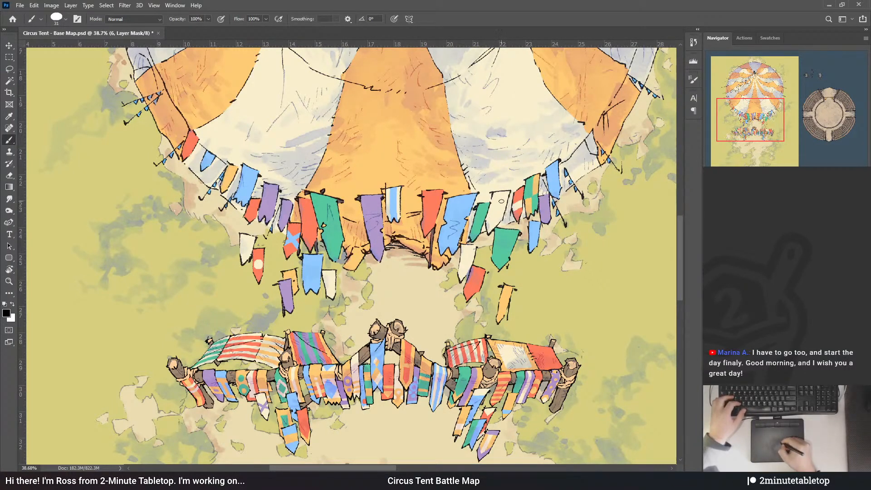
pyautogui.press('x')
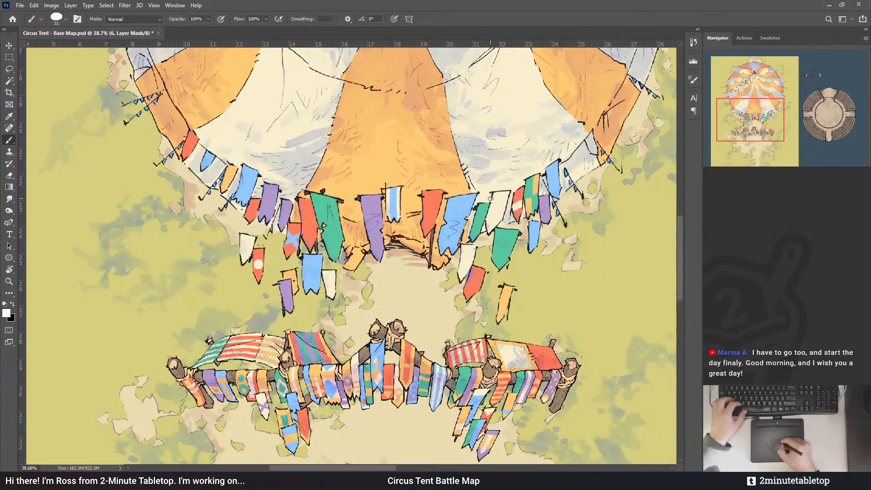
pyautogui.moveTo(526, 390); pyautogui.dragTo(531, 343)
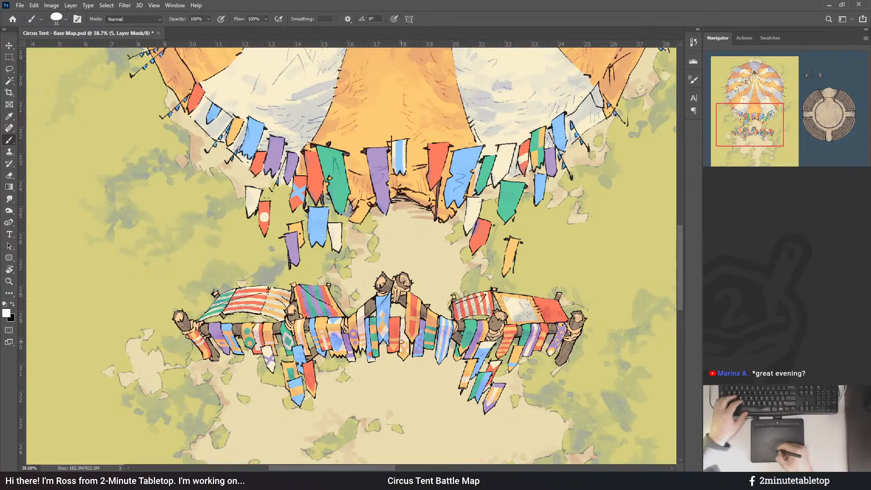
pyautogui.click(748, 356)
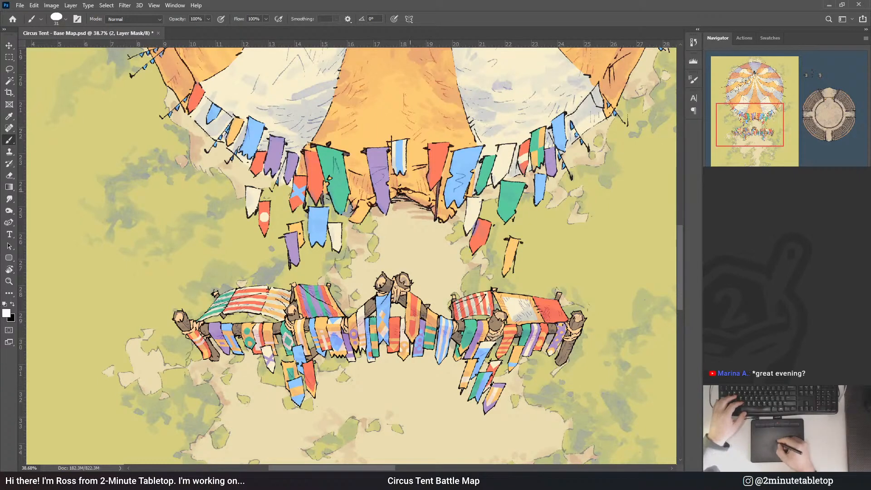
pyautogui.moveTo(460, 174); pyautogui.dragTo(487, 185)
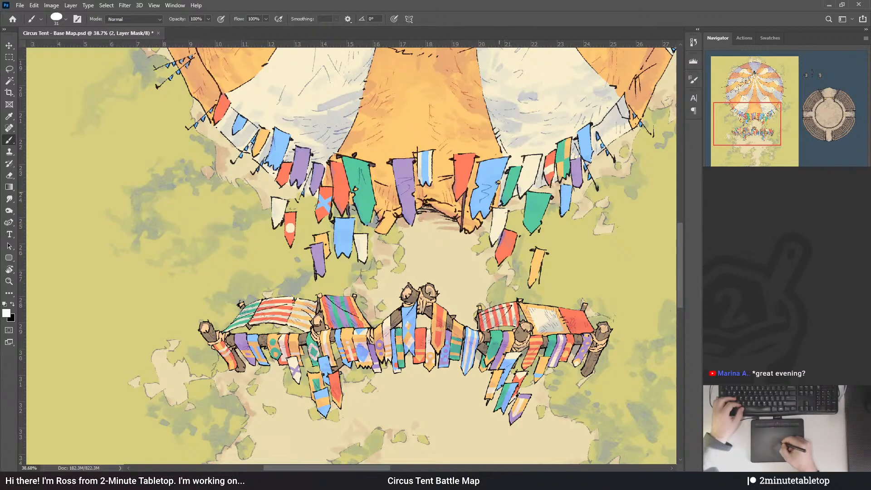
pyautogui.moveTo(492, 263); pyautogui.dragTo(455, 263)
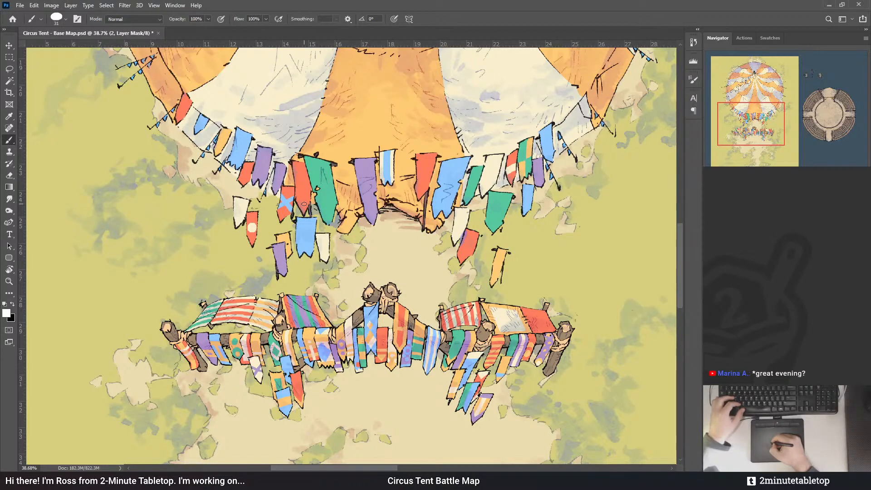
# - Brush orange beneath the long red banner beside the green one, and mask the red on layer 3 to reveal an orange pattern
pyautogui.press('x')
pyautogui.press('x')
pyautogui.keyDown('ctrl'); pyautogui.click(301, 167); pyautogui.keyUp('ctrl')
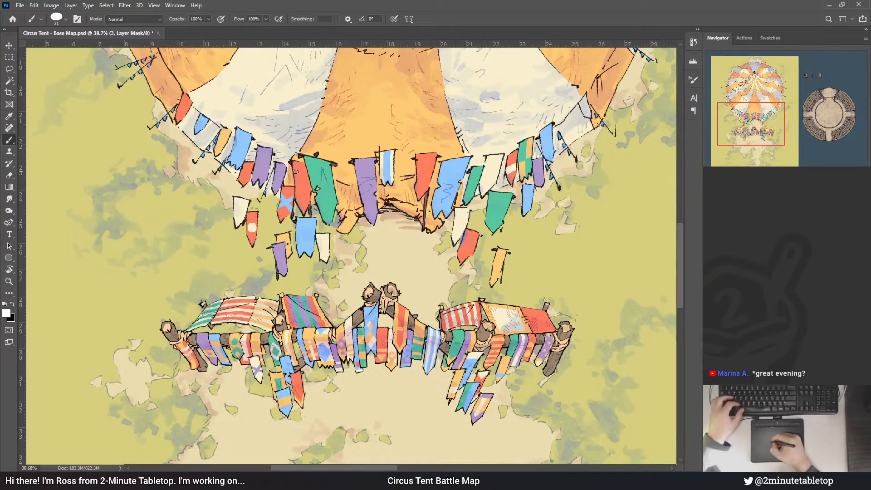
pyautogui.press('x')
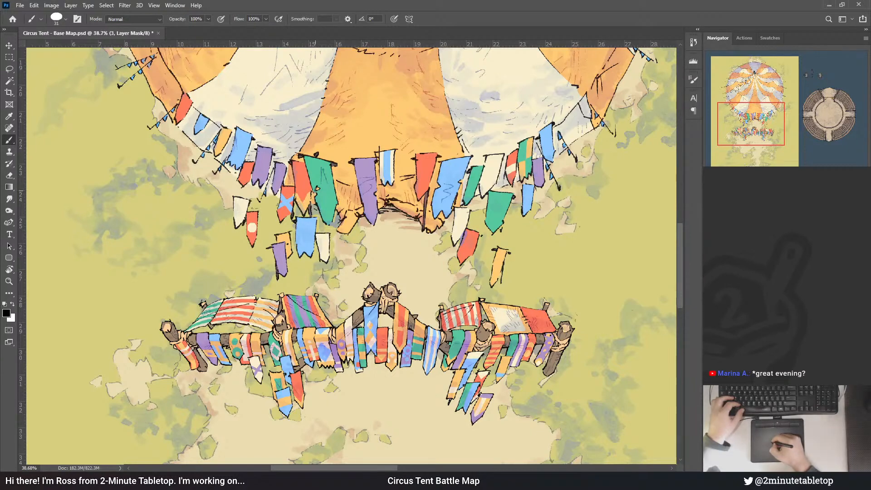
pyautogui.press('x')
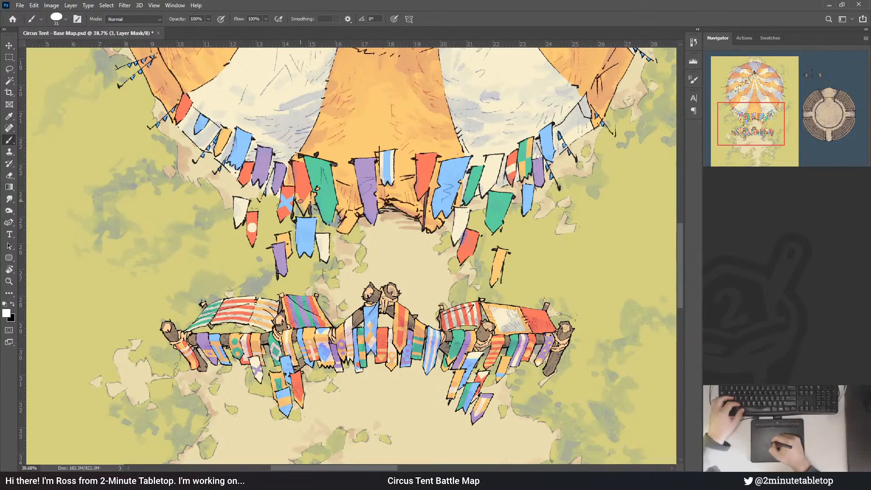
pyautogui.press('x')
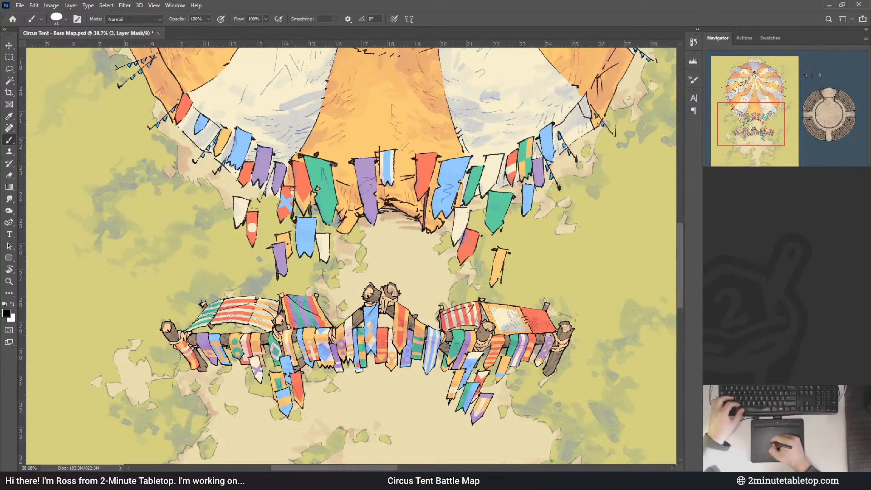
pyautogui.press('x')
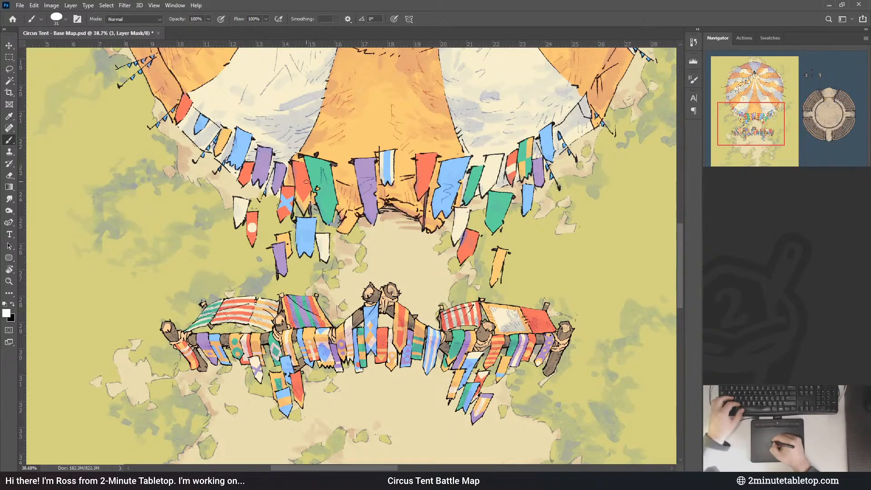
pyautogui.press('x')
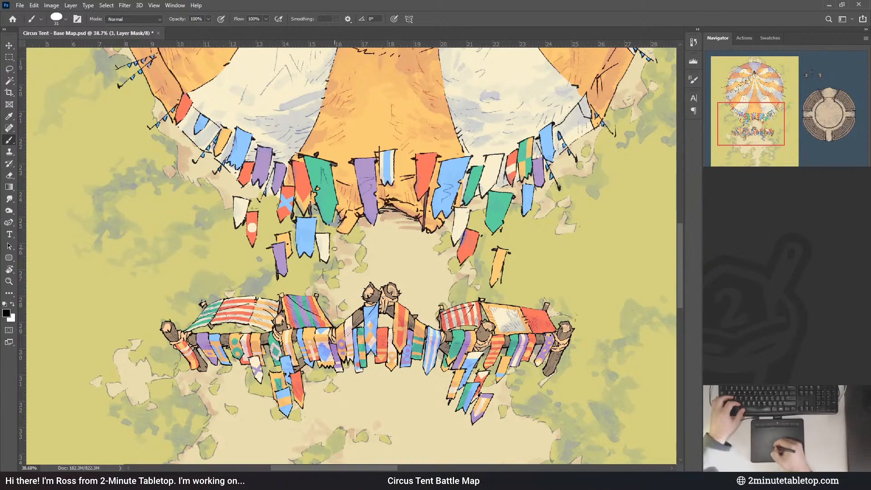
pyautogui.press('x')
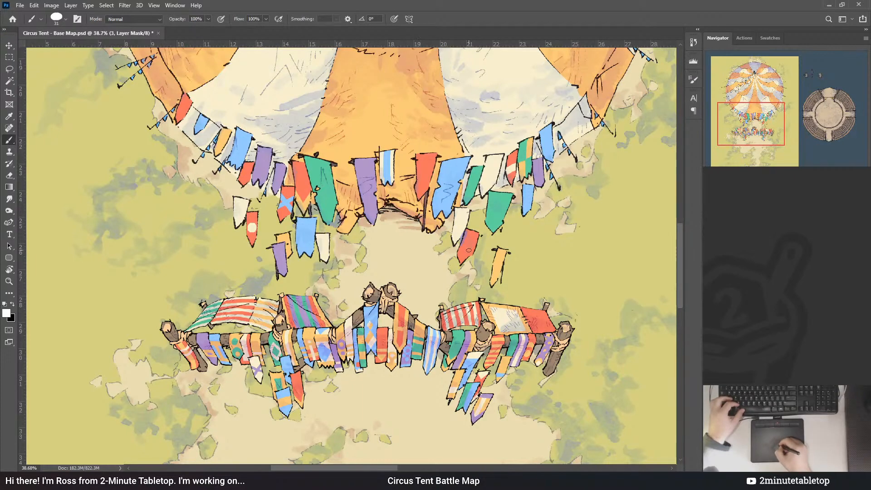
# - Using the layer 2 and 3 masks, give the right hanging red banner orange stripes and the nearby orange banner a white band
pyautogui.press('x')
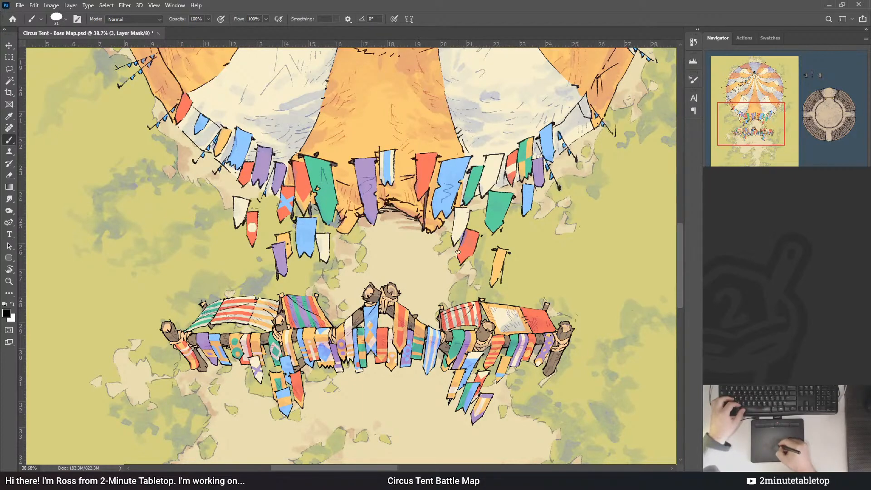
pyautogui.press('x')
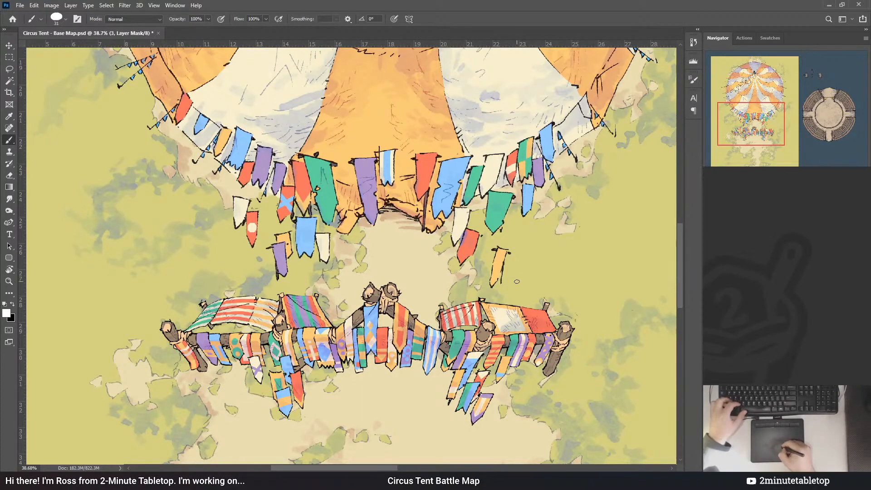
pyautogui.click(744, 351)
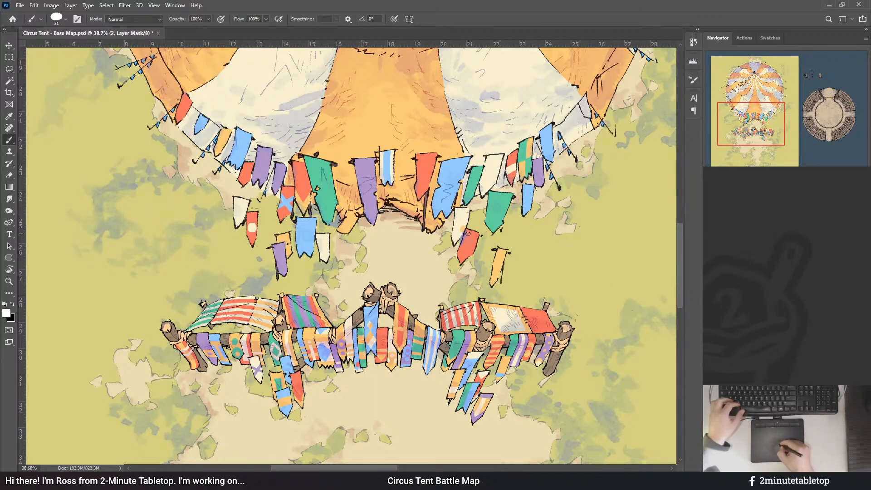
pyautogui.press('x')
pyautogui.press('x')
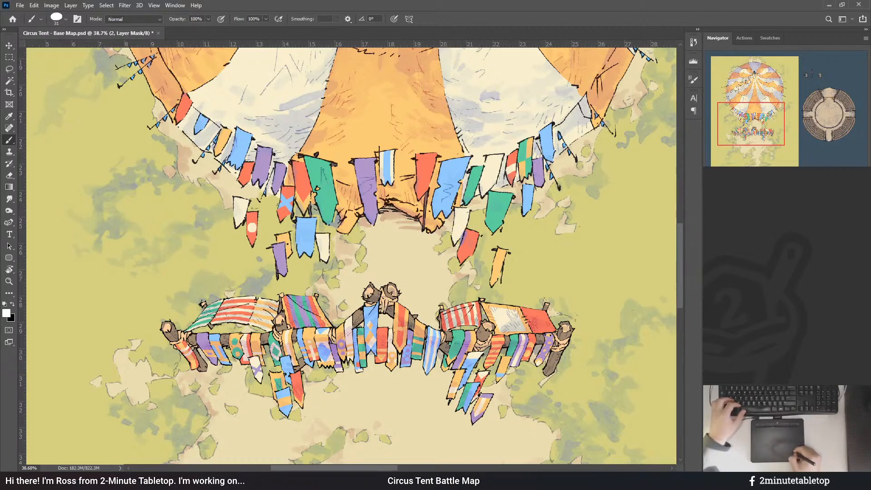
pyautogui.click(744, 339)
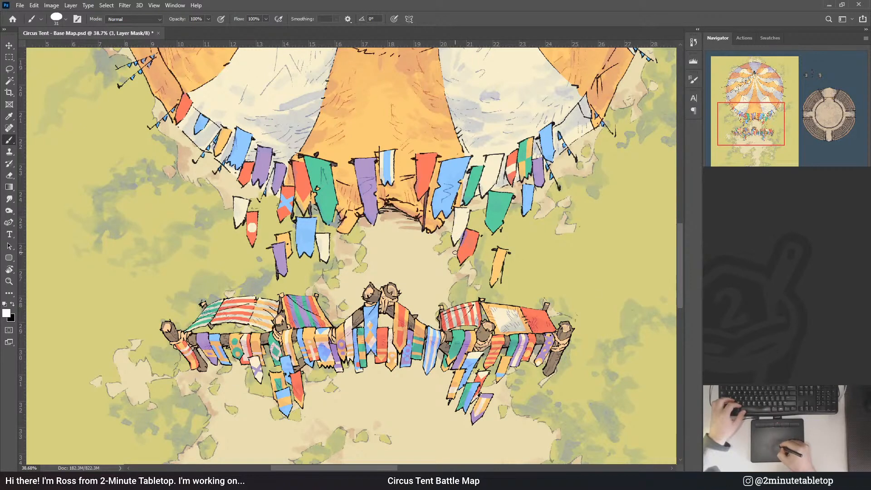
pyautogui.press('x')
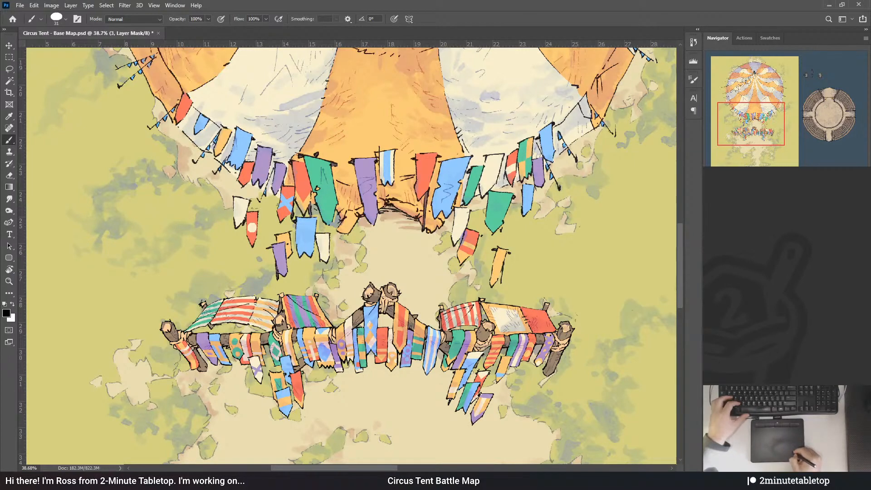
pyautogui.keyDown('ctrl'); pyautogui.click(491, 274); pyautogui.keyUp('ctrl')
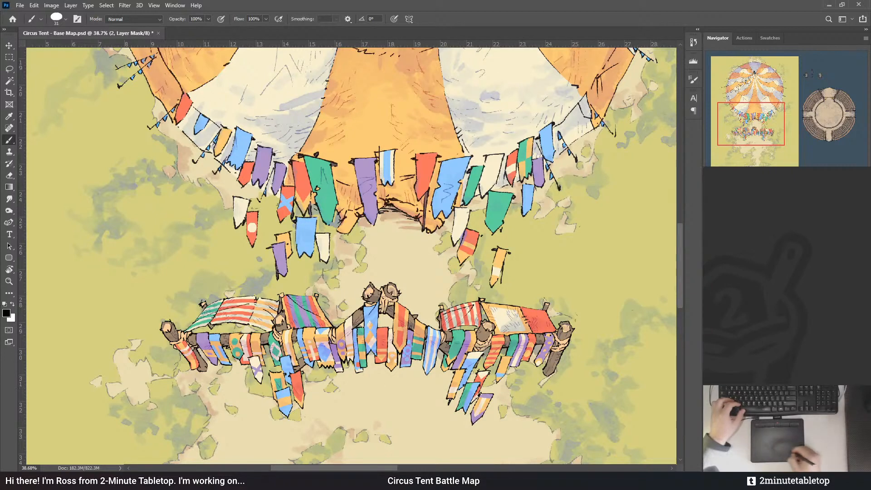
# - On layer 5's mask, brush green spots onto the left hanging orange banner behind the purple one and trim their edges
pyautogui.keyDown('ctrl'); pyautogui.click(433, 163); pyautogui.keyUp('ctrl')
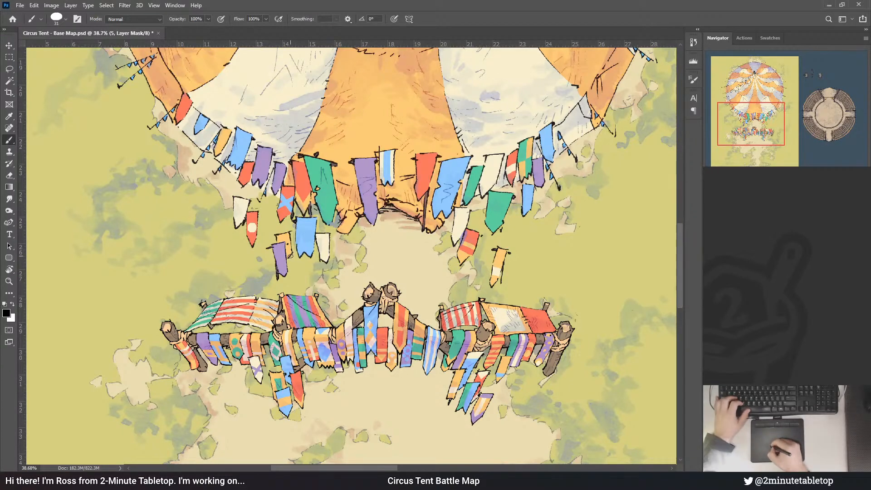
pyautogui.press('x')
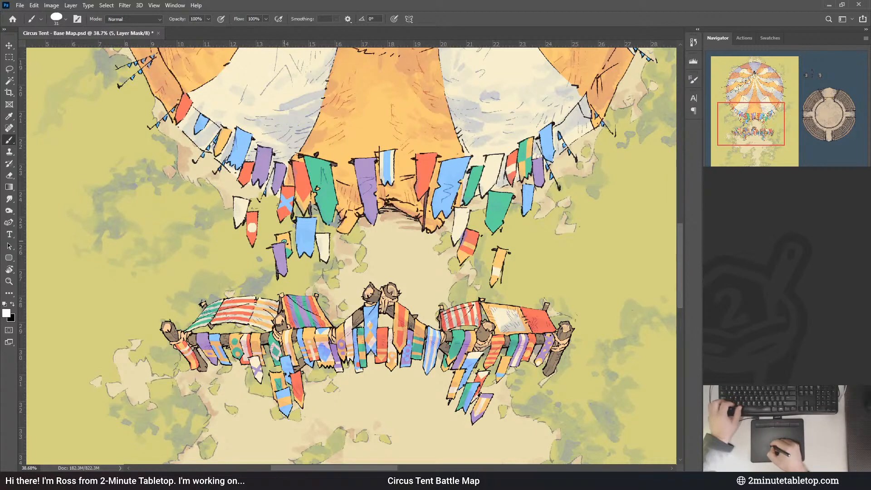
pyautogui.press('x')
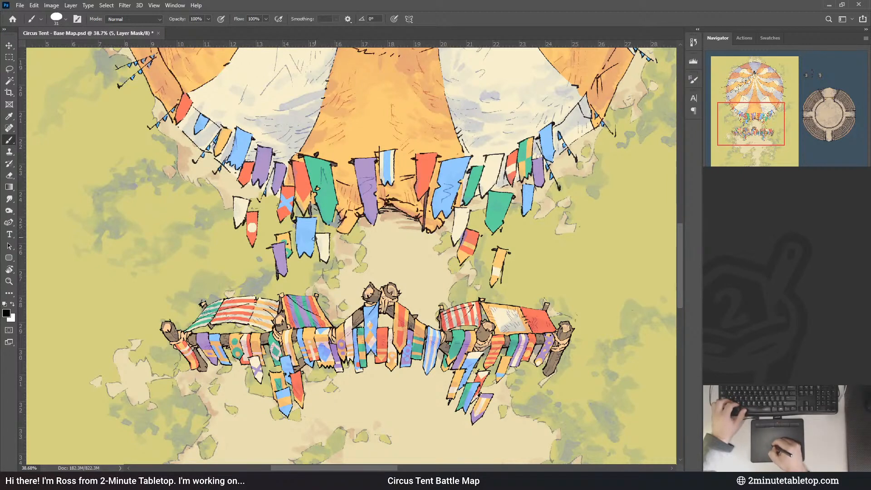
pyautogui.press('x')
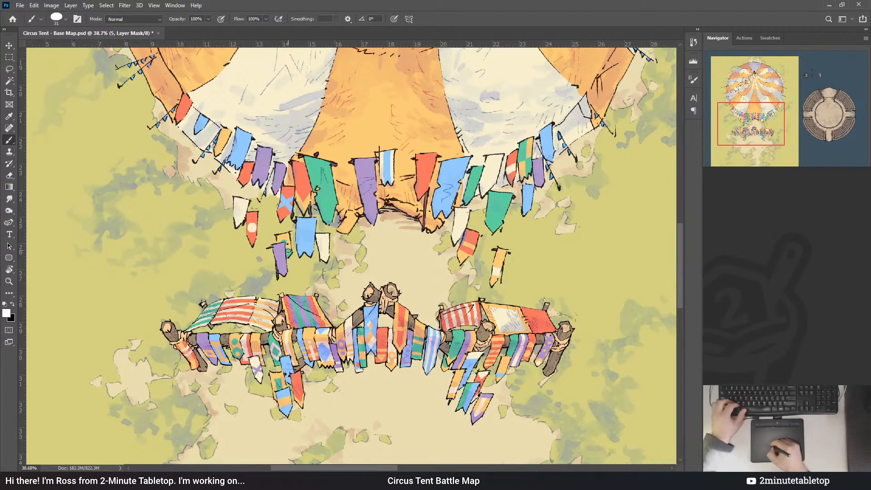
pyautogui.press('x')
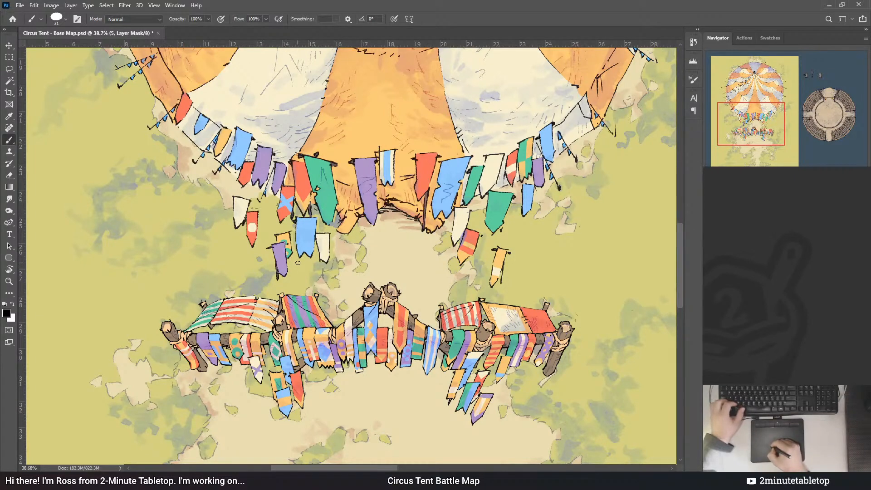
pyautogui.press('x')
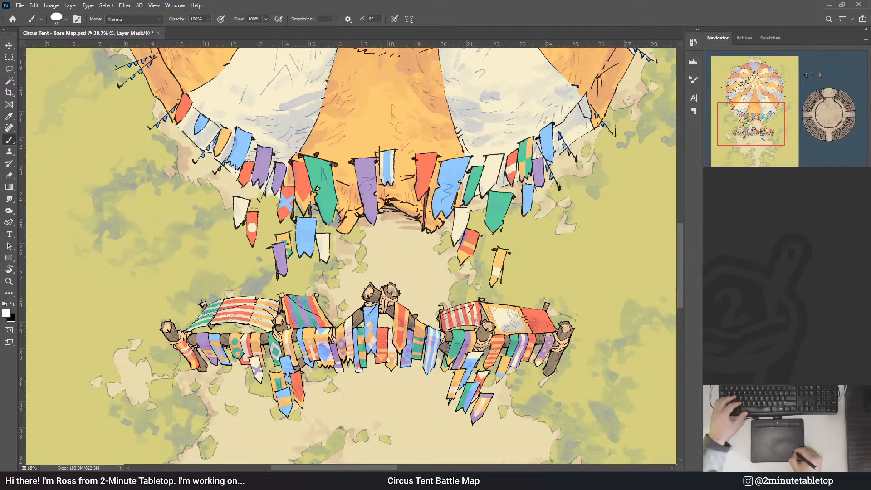
# - On layer 4's mask, brush two stacked white diamonds onto the large blue banner beside the tent entrance and trim their edges
pyautogui.click(762, 353)
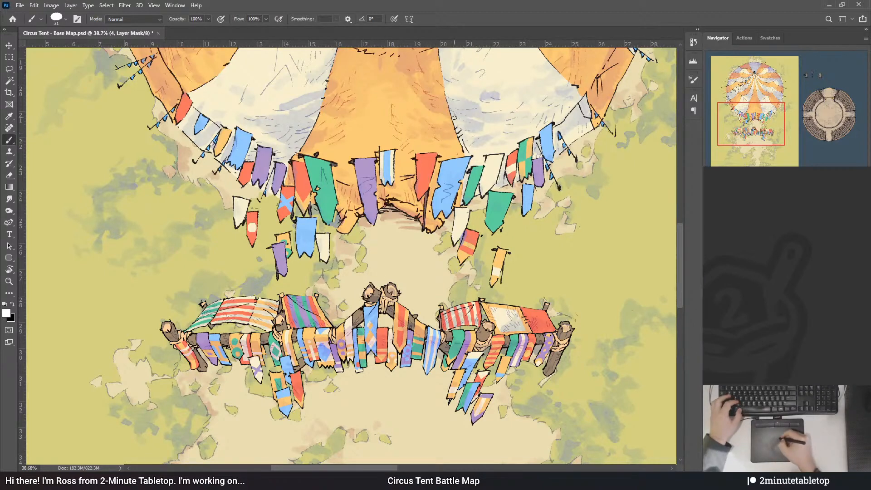
pyautogui.scroll(3, 499, 162)
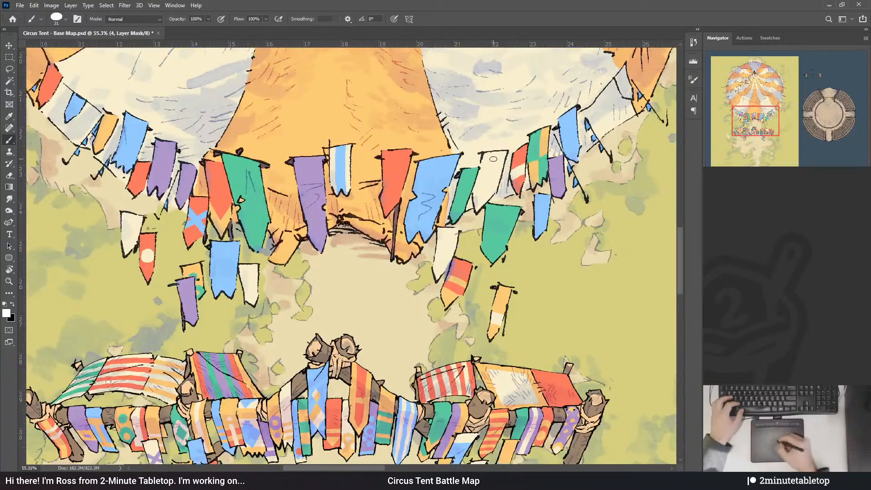
pyautogui.moveTo(428, 204)
pyautogui.mouseDown()
pyautogui.moveTo(413, 209)
pyautogui.moveTo(434, 213)
pyautogui.moveTo(420, 225)
pyautogui.moveTo(413, 211)
pyautogui.moveTo(426, 199)
pyautogui.mouseUp()
pyautogui.press('x')
pyautogui.press('x')
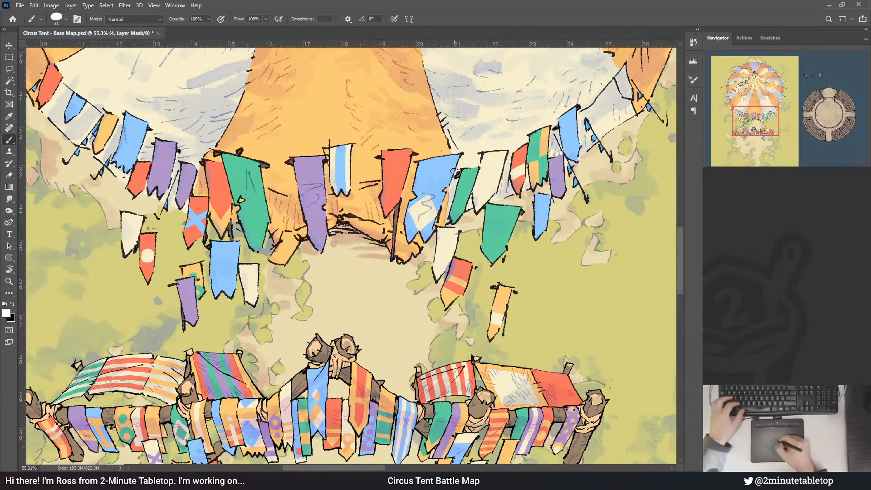
pyautogui.press('x')
pyautogui.moveTo(430, 176); pyautogui.dragTo(431, 188)
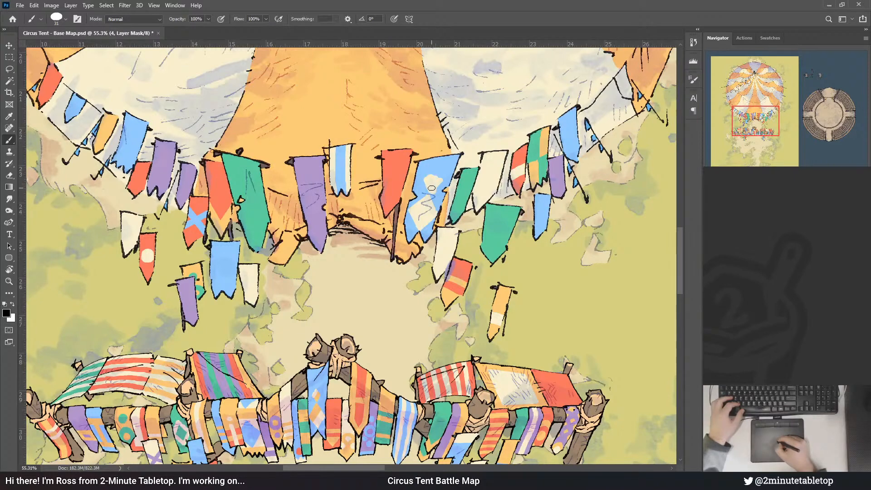
pyautogui.press('x')
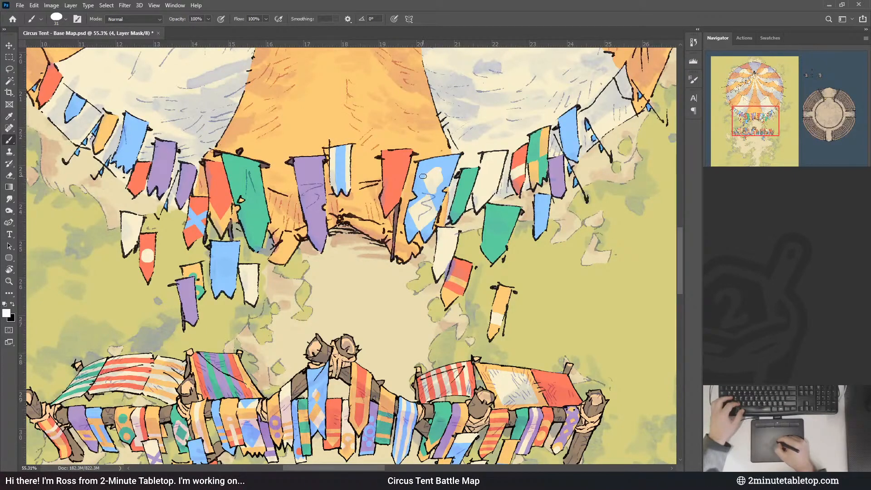
pyautogui.moveTo(431, 171); pyautogui.dragTo(423, 179)
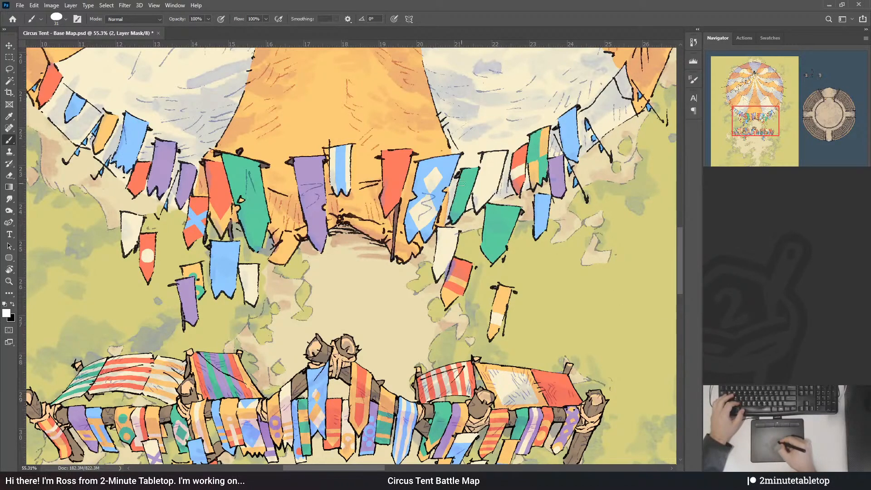
# - On layer 2's mask, brush orange accents into the white diamonds of the large blue banner
pyautogui.press('x')
pyautogui.press('x')
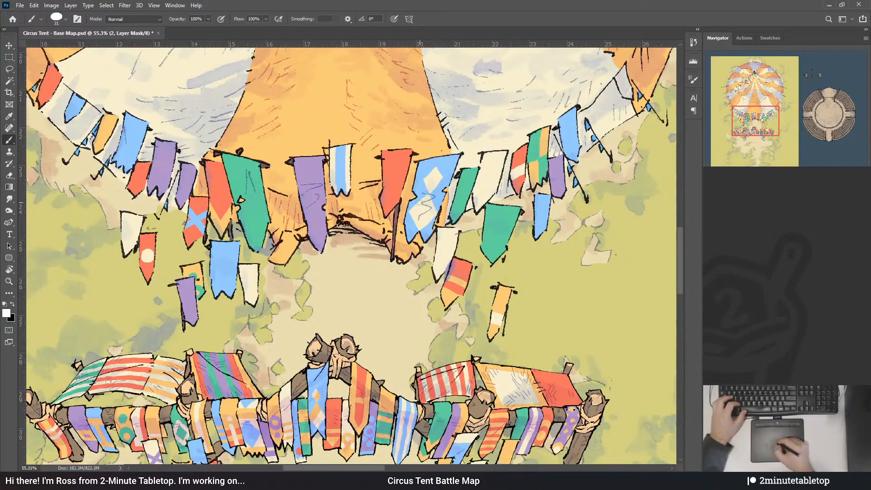
pyautogui.moveTo(407, 219); pyautogui.dragTo(416, 220)
pyautogui.press('x')
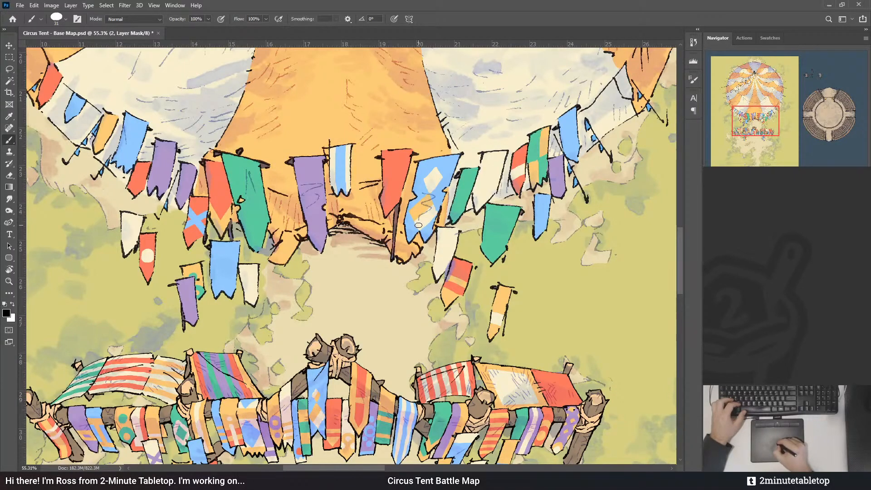
pyautogui.press('x')
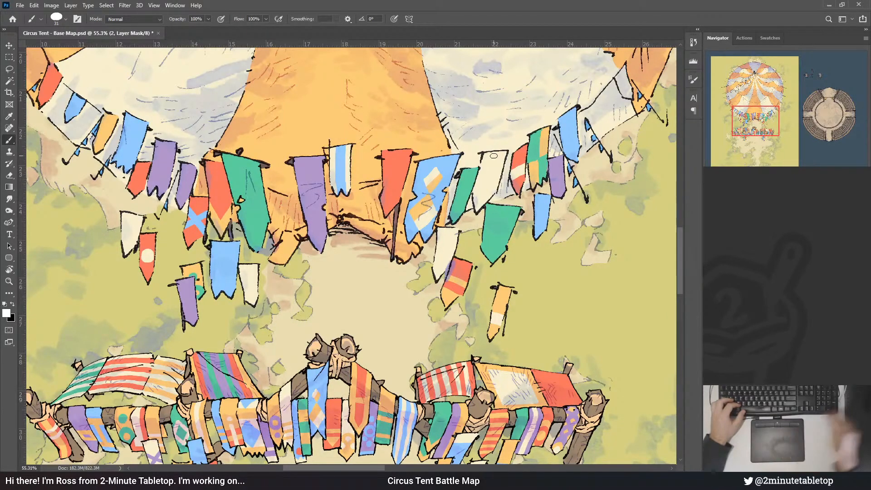
# - Lasso the large blue banner's diamond pattern on layer 4's mask, scale it to about 70.6%, shift it lower and deselect
pyautogui.scroll(-4, 428, 195)
pyautogui.scroll(-2, 428, 199)
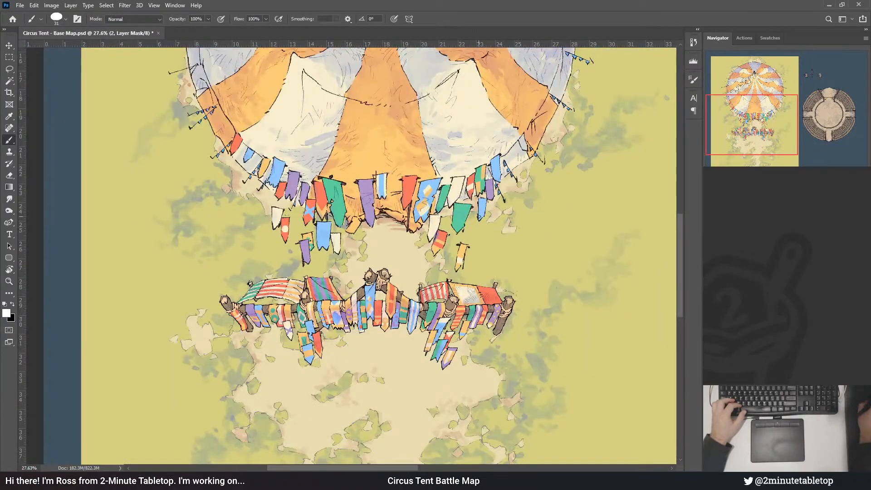
pyautogui.scroll(-2, 427, 200)
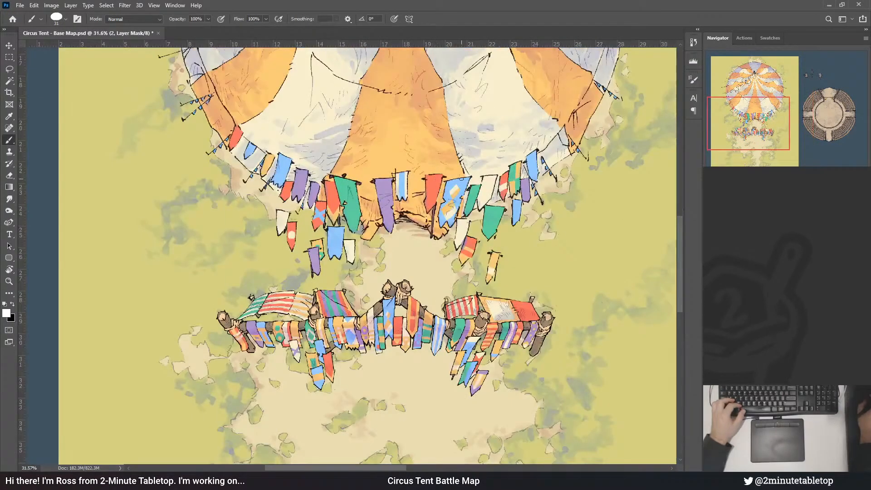
pyautogui.scroll(4, 462, 182)
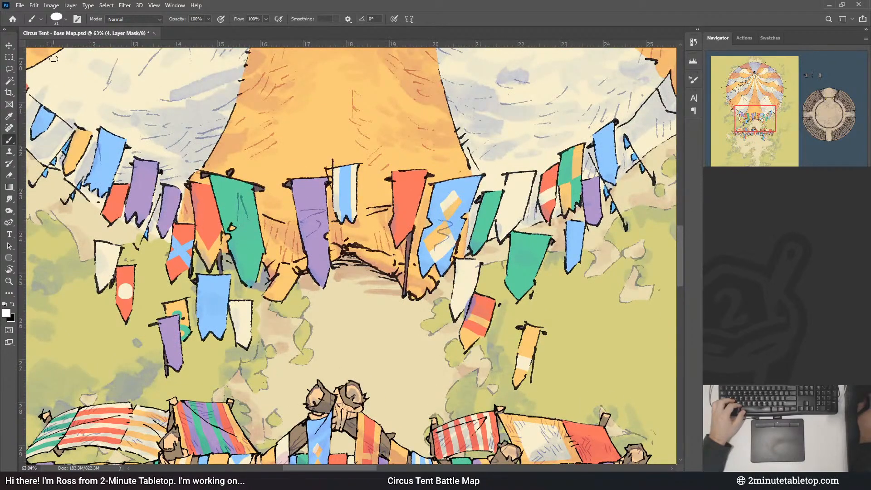
pyautogui.click(9, 58)
pyautogui.press('x')
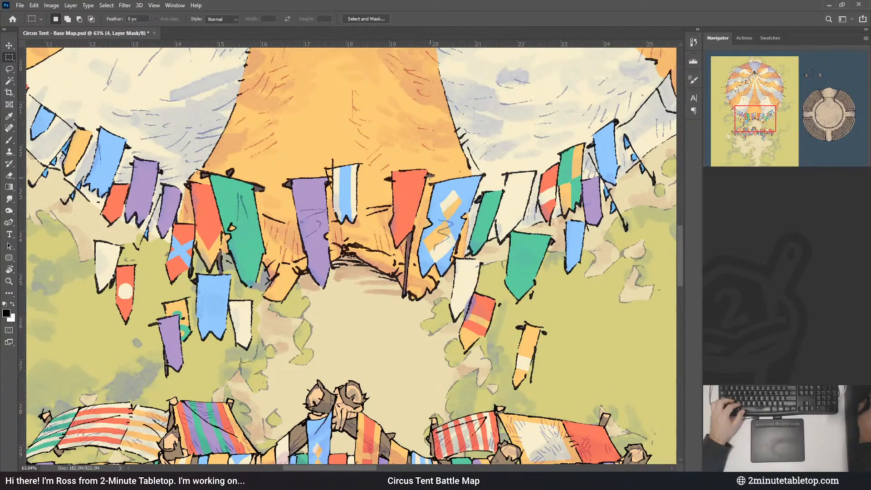
pyautogui.press('l')
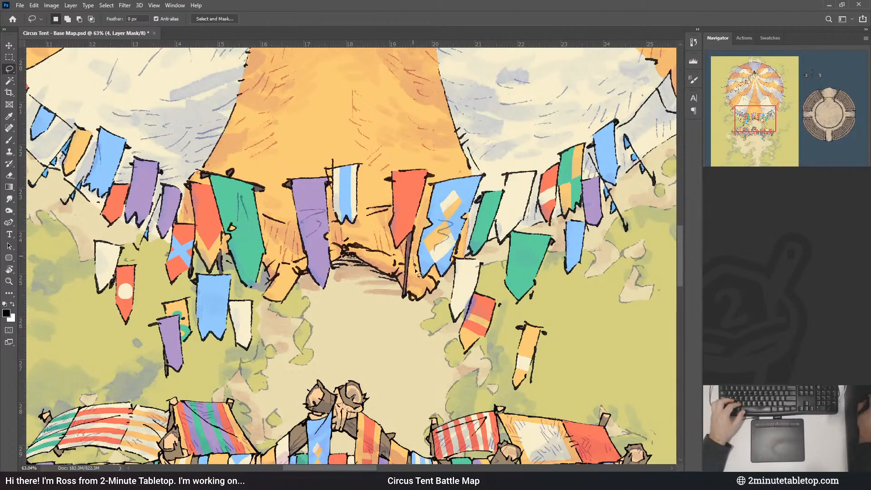
pyautogui.moveTo(415, 272); pyautogui.dragTo(443, 287)
pyautogui.moveTo(481, 207)
pyautogui.mouseDown()
pyautogui.moveTo(489, 182)
pyautogui.moveTo(449, 173)
pyautogui.moveTo(429, 194)
pyautogui.moveTo(421, 247)
pyautogui.mouseUp()
pyautogui.hotkey('ctrl', 't')
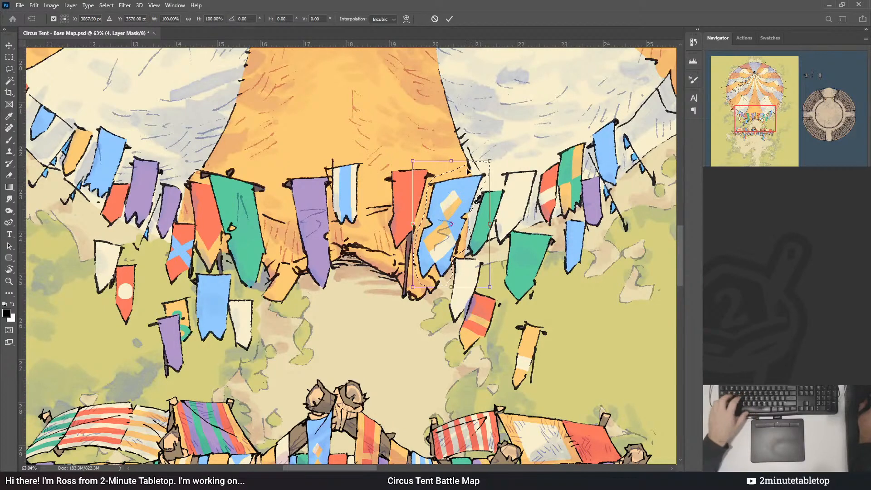
pyautogui.moveTo(452, 161); pyautogui.dragTo(447, 180)
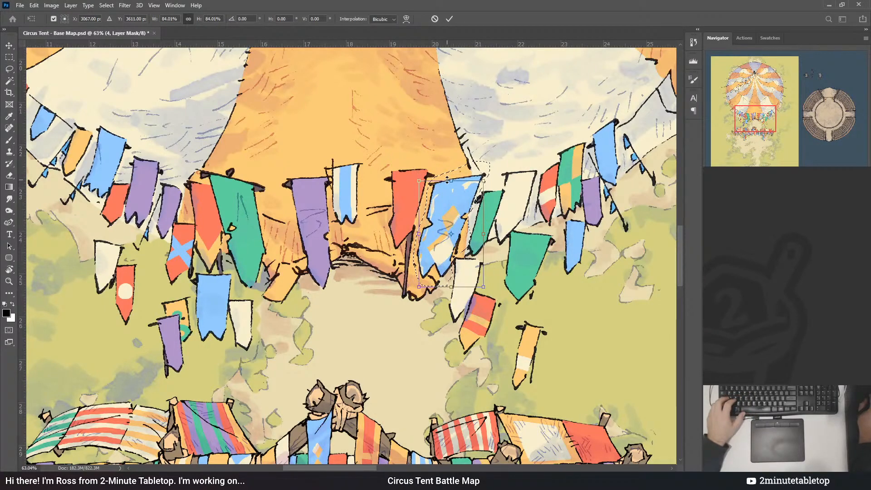
pyautogui.moveTo(442, 253); pyautogui.dragTo(438, 250)
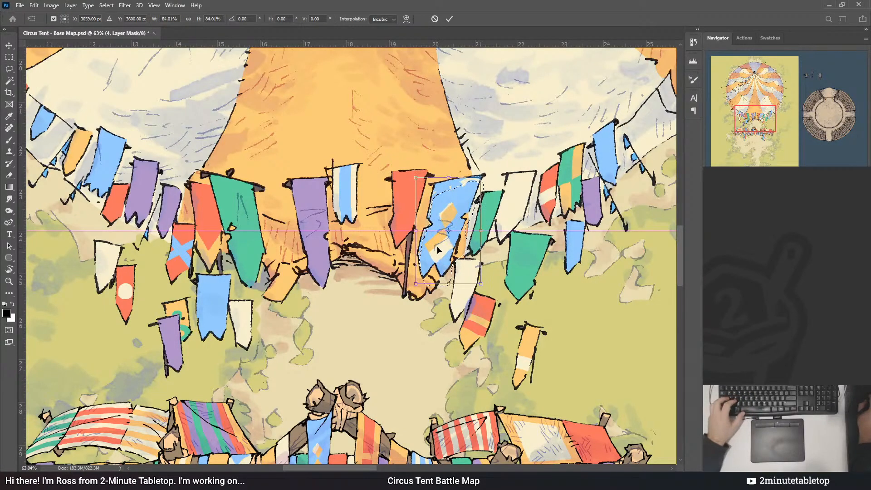
pyautogui.moveTo(447, 178); pyautogui.dragTo(443, 196)
pyautogui.moveTo(444, 248); pyautogui.dragTo(441, 241)
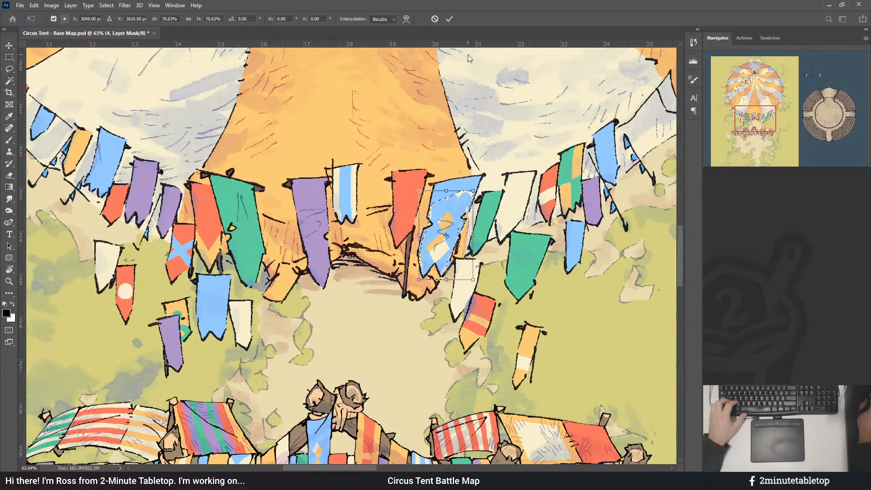
pyautogui.click(449, 19)
pyautogui.hotkey('ctrl', 'd')
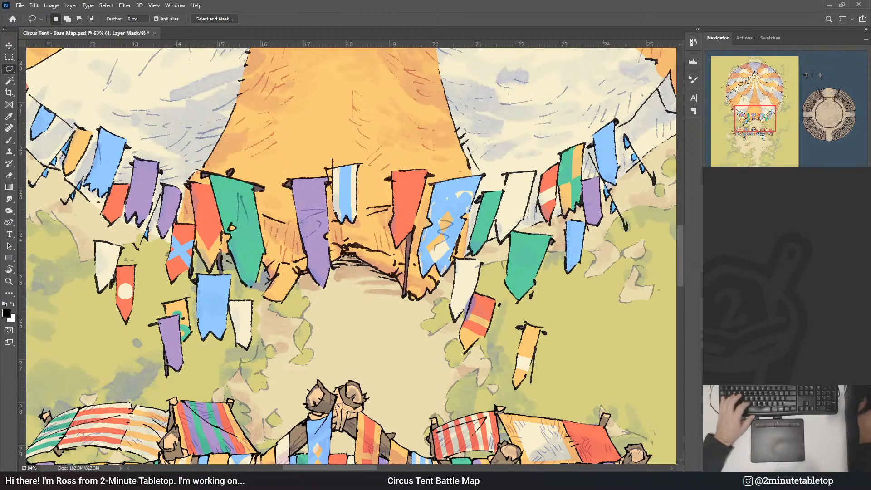
# - On layer 4's mask, brush away the stray white marks and add a white band across the blue banner's upper edge
pyautogui.press('b')
pyautogui.press('x')
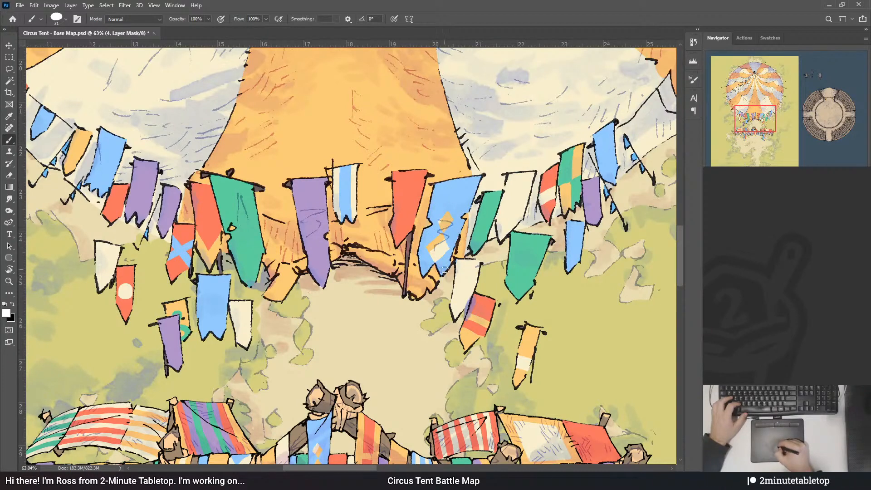
pyautogui.press('x')
pyautogui.moveTo(435, 187)
pyautogui.mouseDown()
pyautogui.moveTo(481, 177)
pyautogui.moveTo(430, 191)
pyautogui.moveTo(465, 187)
pyautogui.moveTo(431, 196)
pyautogui.moveTo(452, 201)
pyautogui.mouseUp()
pyautogui.press('x')
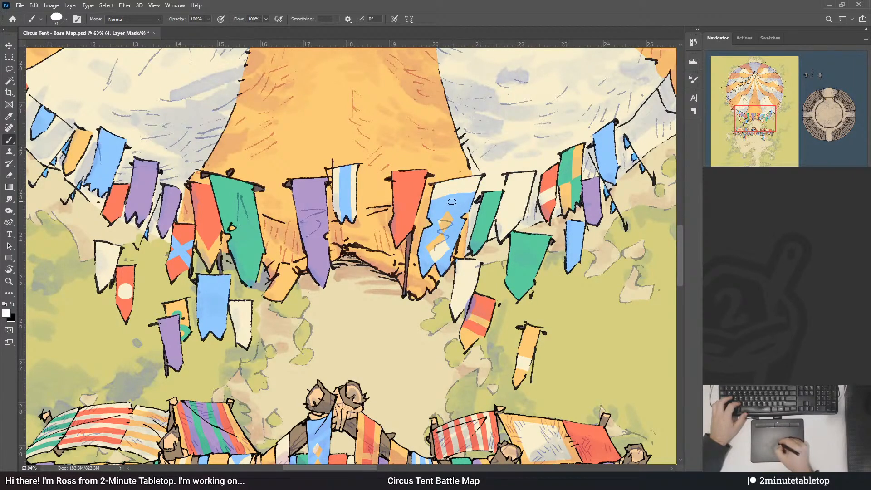
pyautogui.keyDown('ctrl'); pyautogui.click(490, 193); pyautogui.keyUp('ctrl')
pyautogui.press('x')
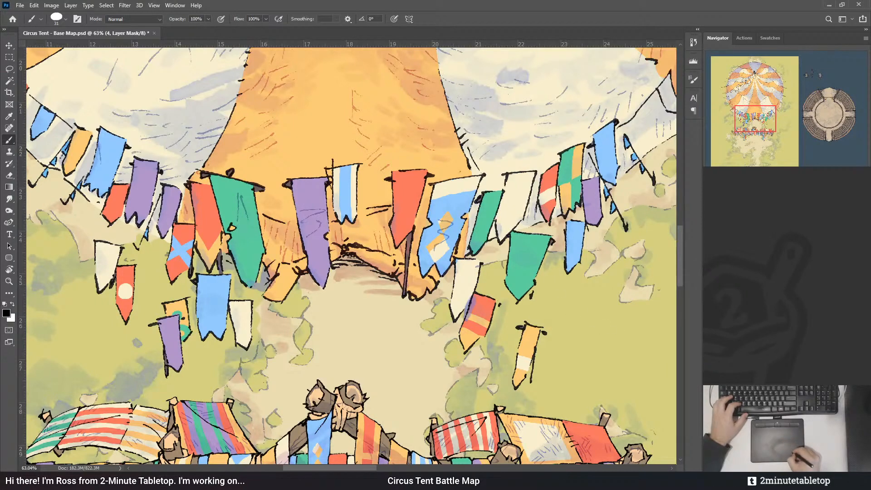
# - On layer 2's mask, rework the orange shading inside the blue banner's resized diamonds
pyautogui.press('x')
pyautogui.press('x')
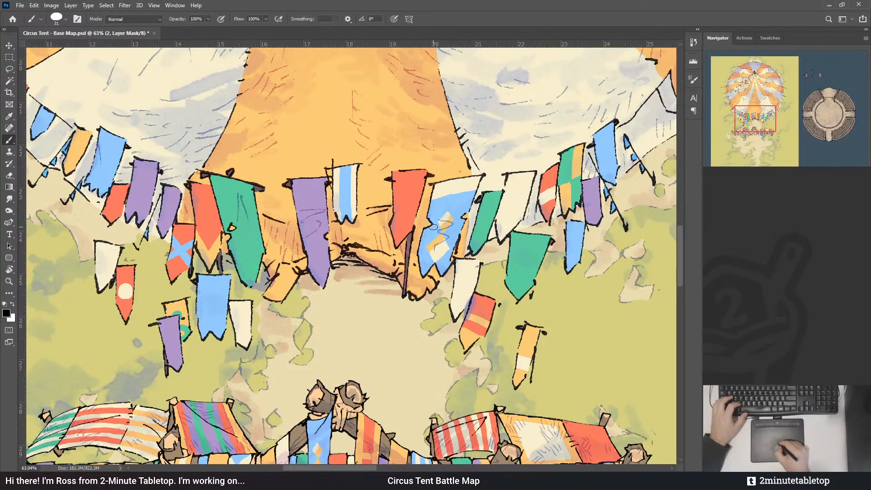
pyautogui.press('x')
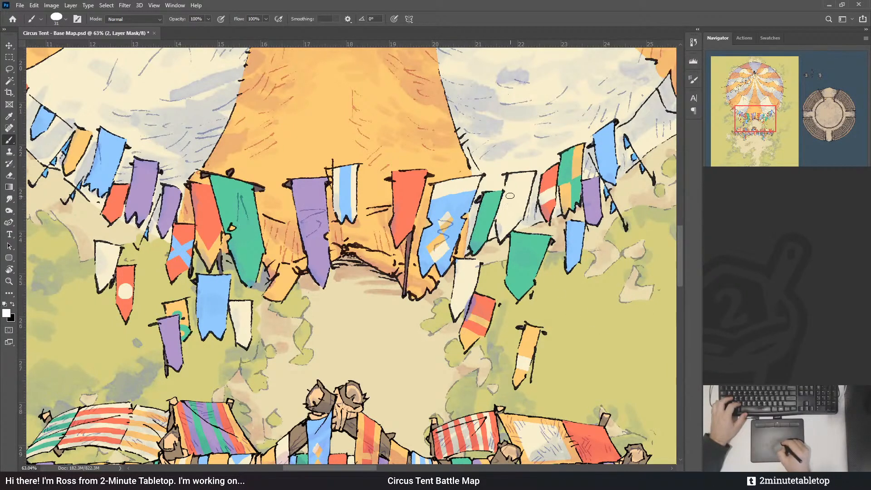
# - Lasso the squiggly crease lines on the large blue banner and move them above the diamonds
pyautogui.scroll(-5, 443, 227)
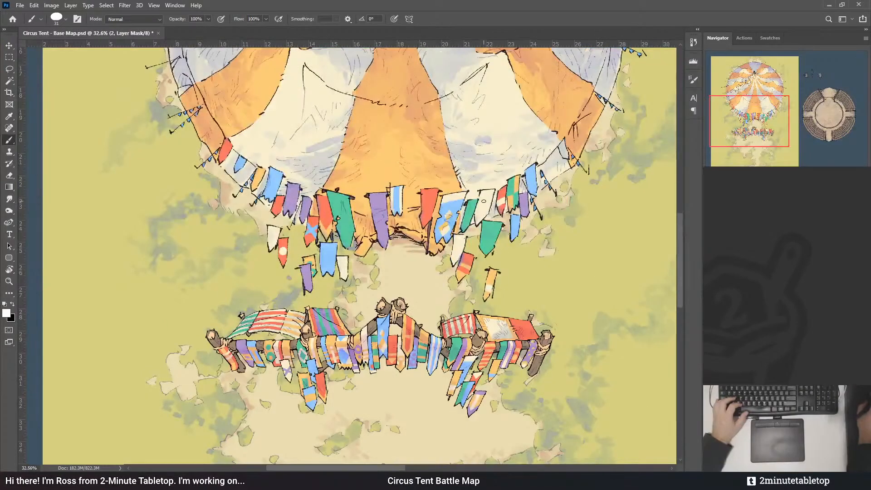
pyautogui.scroll(3, 483, 165)
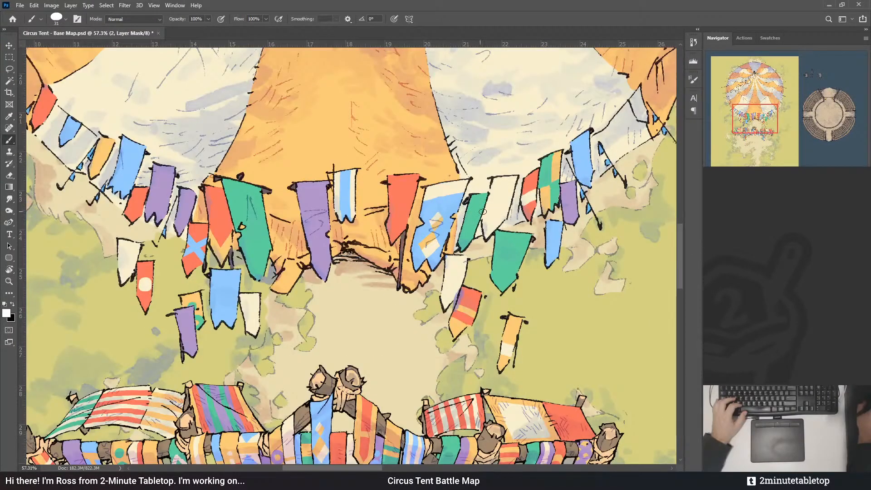
pyautogui.scroll(-5, 483, 212)
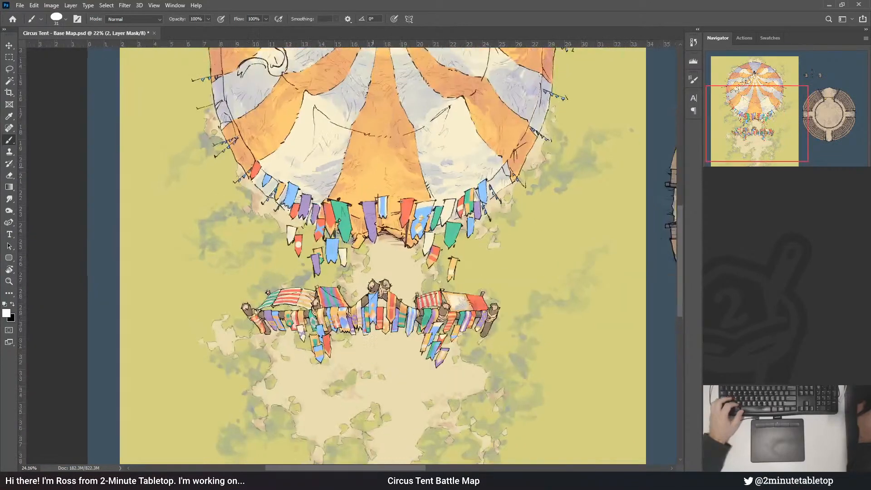
pyautogui.scroll(5, 410, 215)
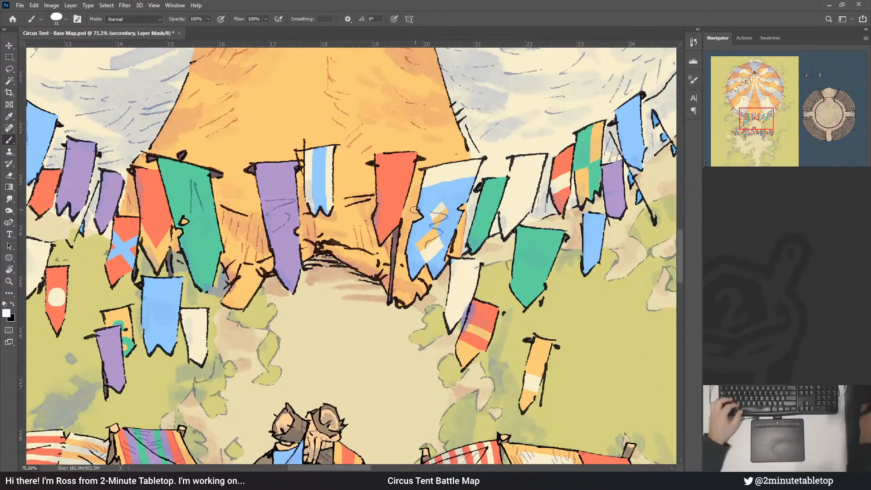
pyautogui.click(9, 70)
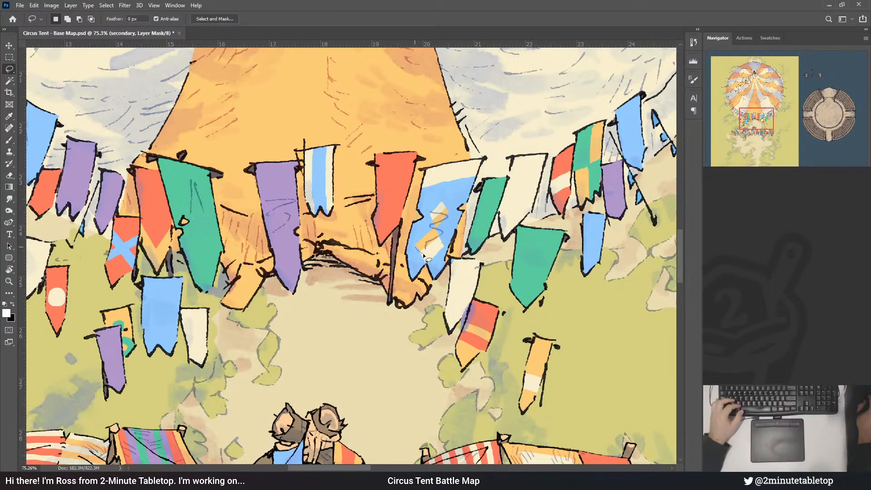
pyautogui.moveTo(415, 247)
pyautogui.mouseDown()
pyautogui.moveTo(446, 240)
pyautogui.moveTo(454, 211)
pyautogui.moveTo(429, 207)
pyautogui.moveTo(424, 229)
pyautogui.moveTo(432, 243)
pyautogui.moveTo(441, 198)
pyautogui.mouseUp()
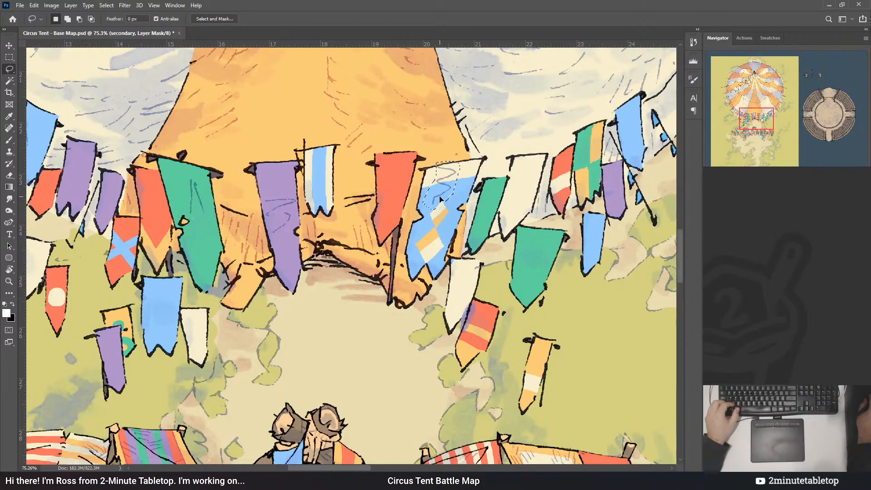
pyautogui.scroll(-5, 440, 198)
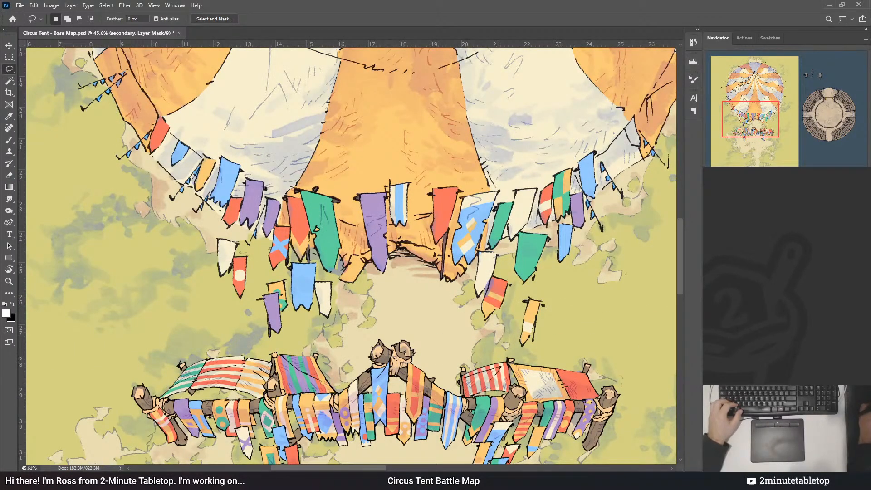
# - Return to layer 4's mask with the Brush tool and save the document
pyautogui.hotkey('alt', '[')
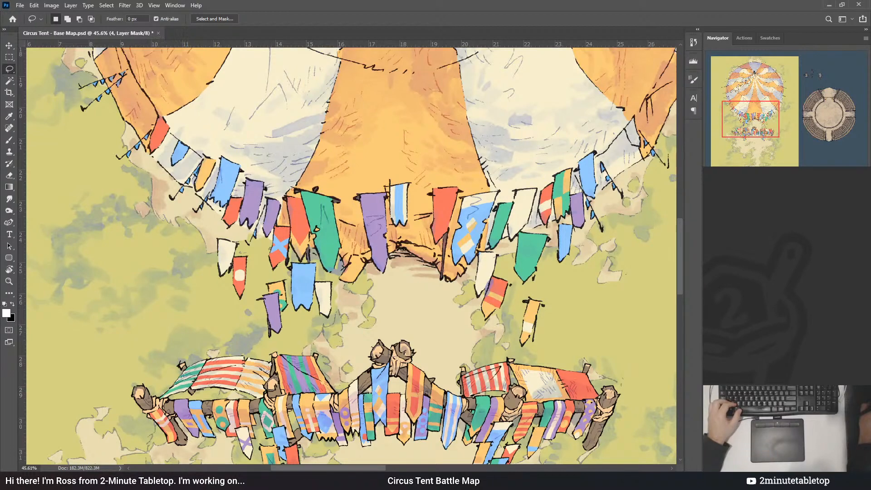
pyautogui.press('b')
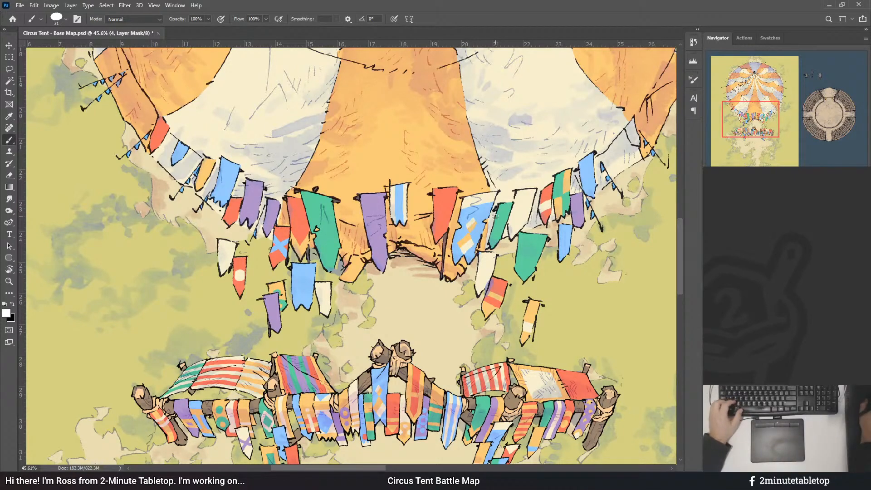
pyautogui.scroll(1, 471, 209)
pyautogui.scroll(3, 470, 210)
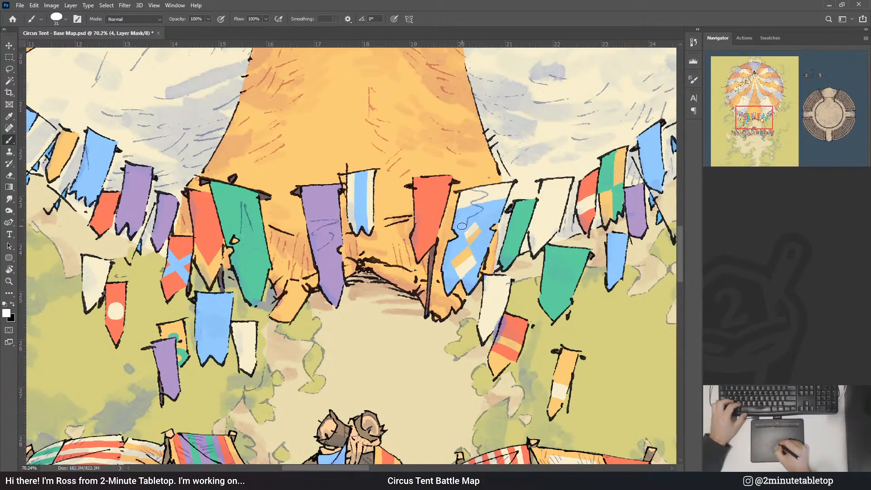
pyautogui.hotkey('ctrl', 's')
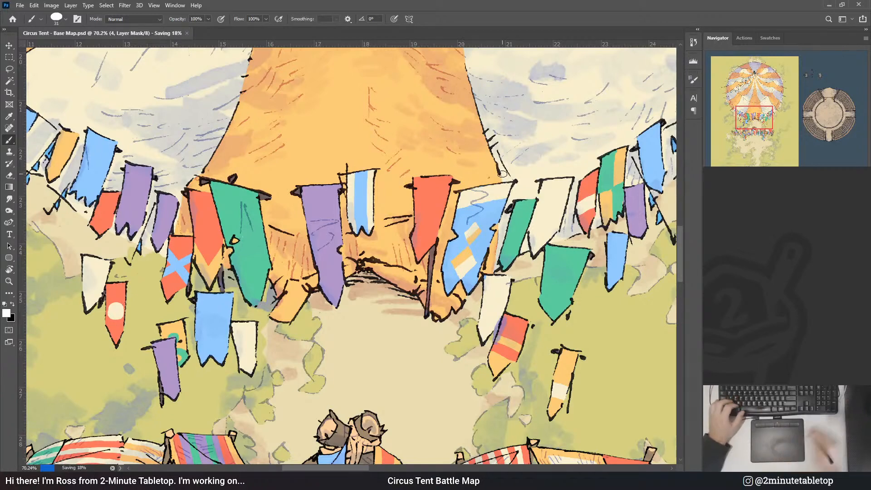
# - On layer 4's mask, paint white bands across the upper and lower ends of the plain blue banner hanging below the large green one
pyautogui.moveTo(446, 179); pyautogui.dragTo(404, 340)
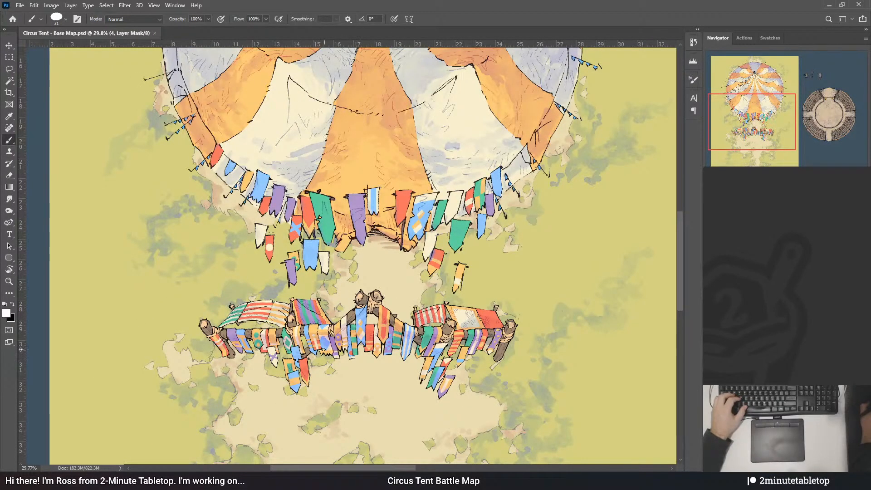
pyautogui.moveTo(326, 345); pyautogui.dragTo(326, 363)
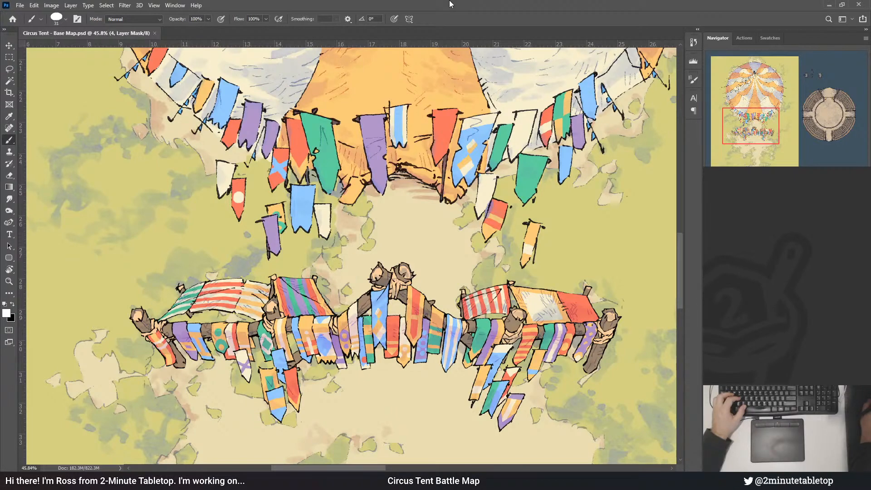
pyautogui.scroll(1, 321, 186)
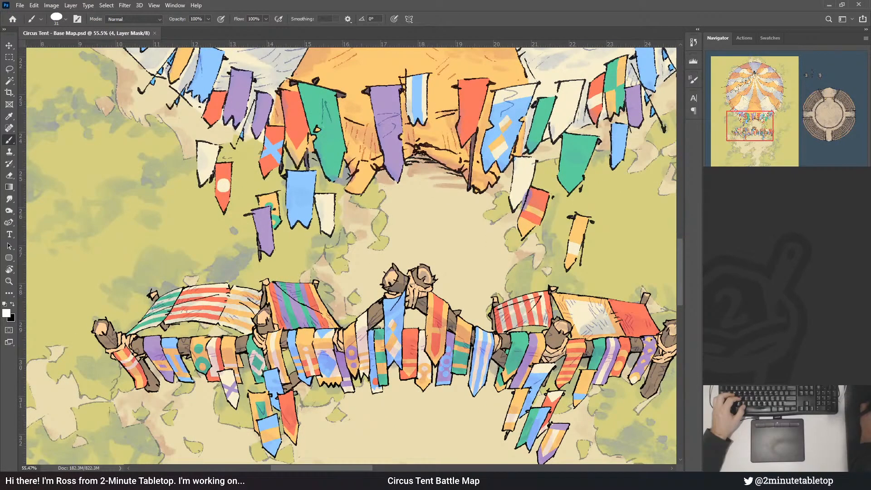
pyautogui.scroll(2, 242, 139)
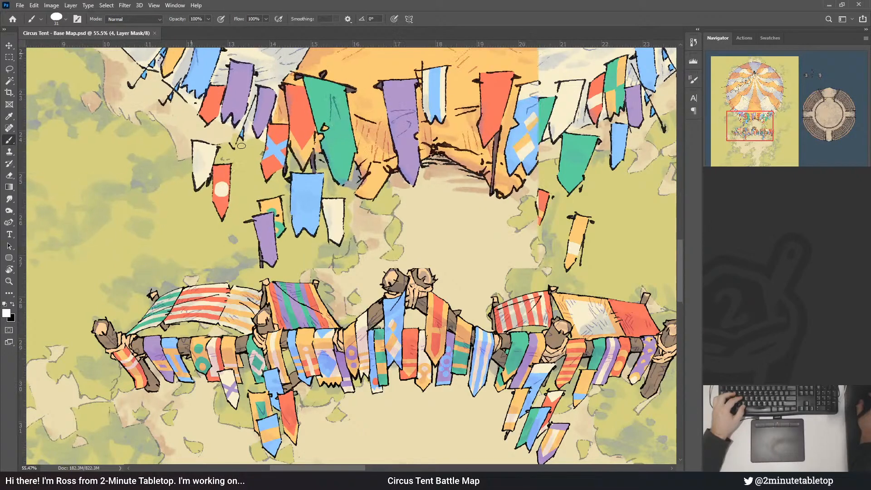
pyautogui.scroll(-1, 571, 326)
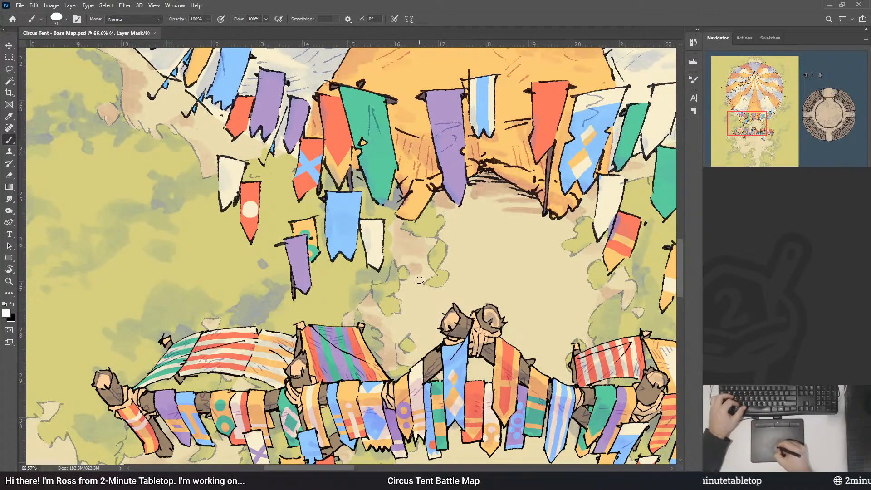
pyautogui.press('x')
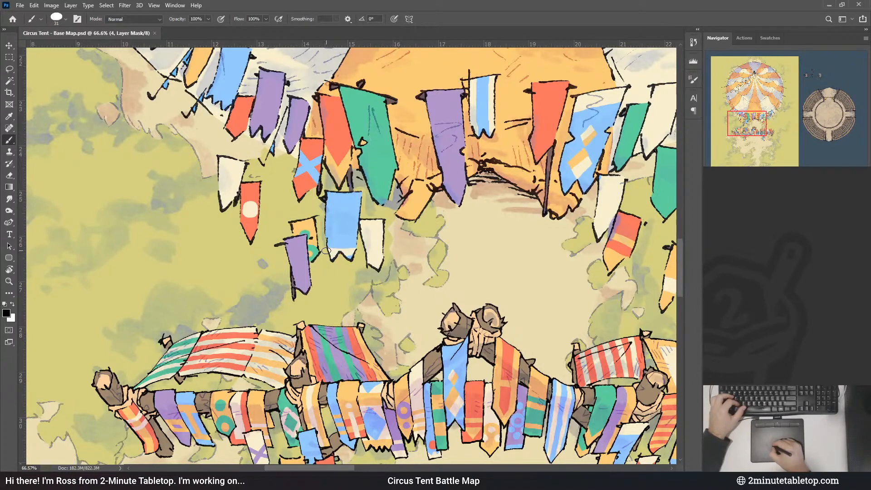
pyautogui.click(326, 250)
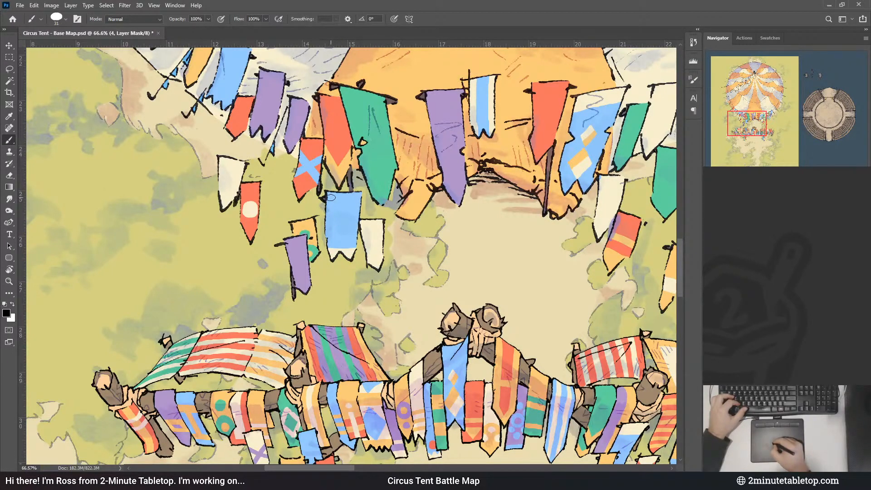
pyautogui.moveTo(330, 198); pyautogui.dragTo(358, 199)
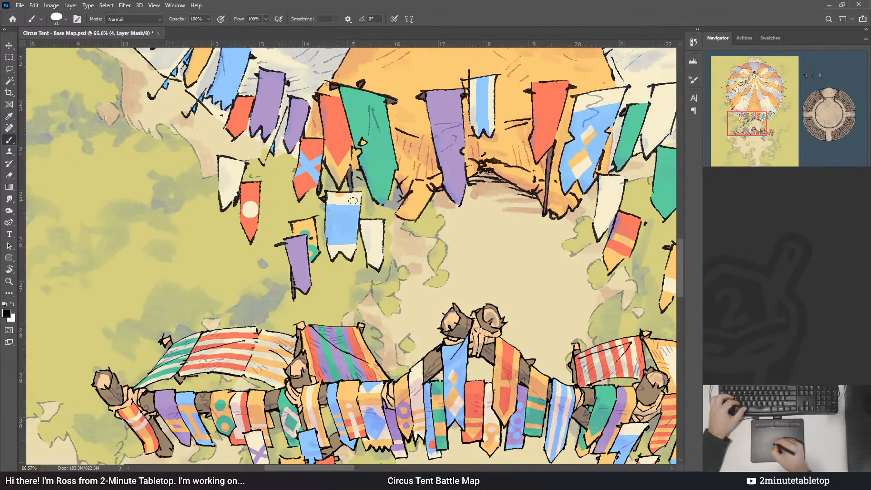
# - Switch to layer 2's mask and colour that blue banner's white end bands orange
pyautogui.click(748, 408)
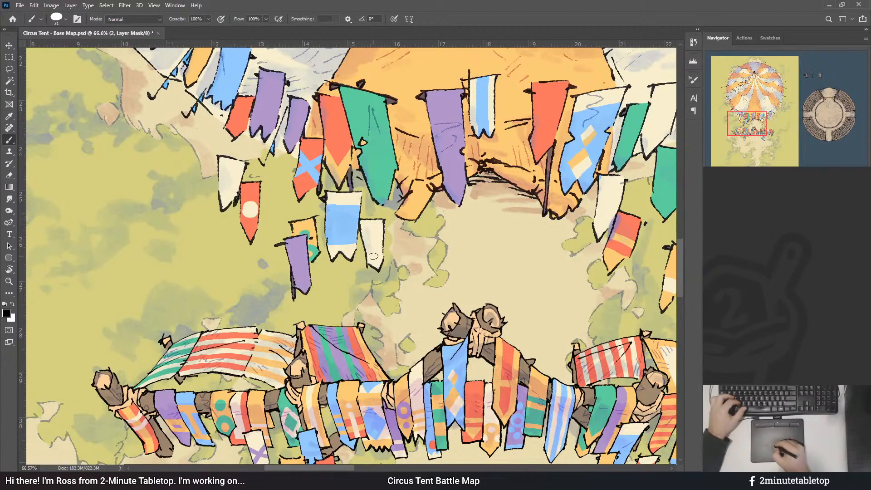
pyautogui.press('x')
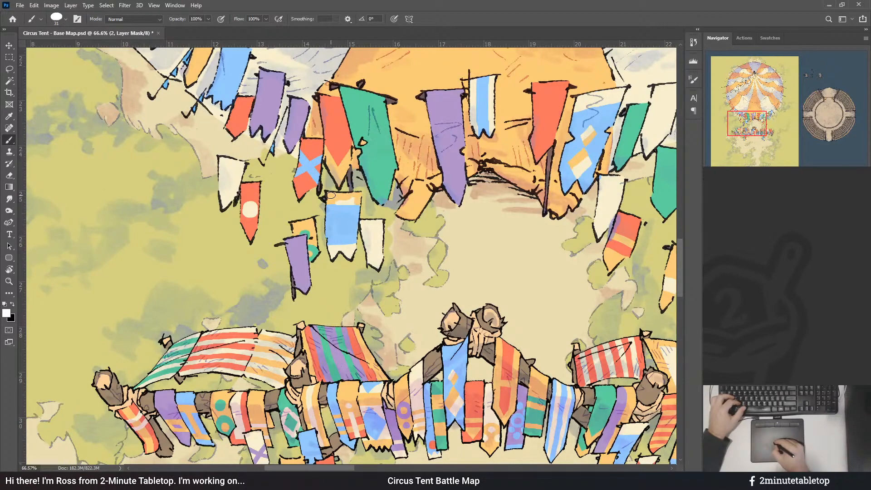
pyautogui.moveTo(332, 241); pyautogui.dragTo(330, 238)
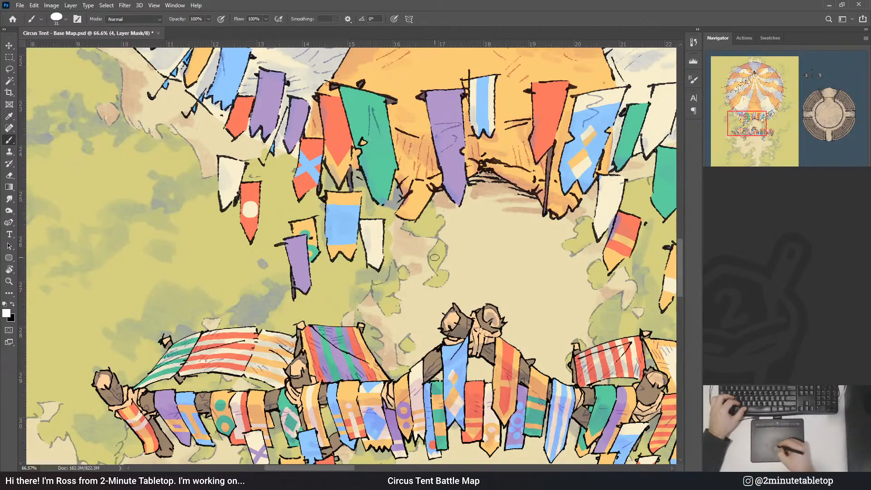
# - Trim the banner's blue centre into a diamond on layer 4's mask and brush away the orange around it on layer 2's mask
pyautogui.press('x')
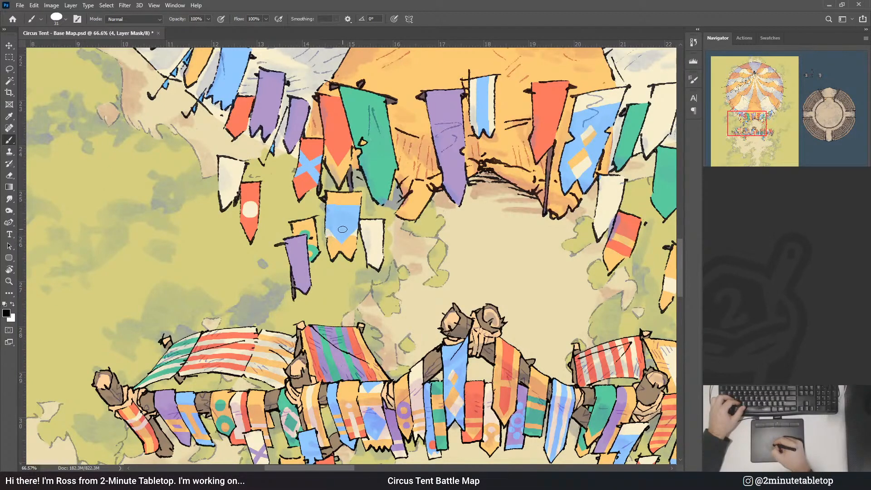
pyautogui.press('x')
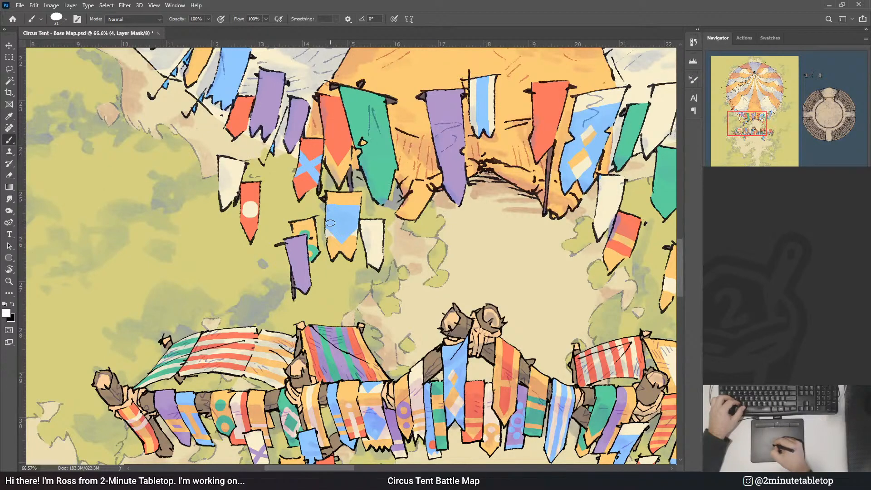
pyautogui.press('x')
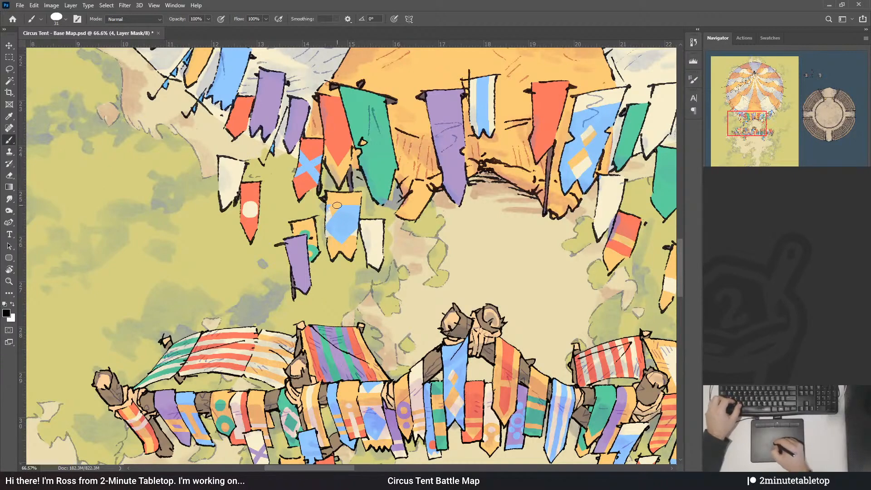
pyautogui.moveTo(346, 202); pyautogui.dragTo(364, 220)
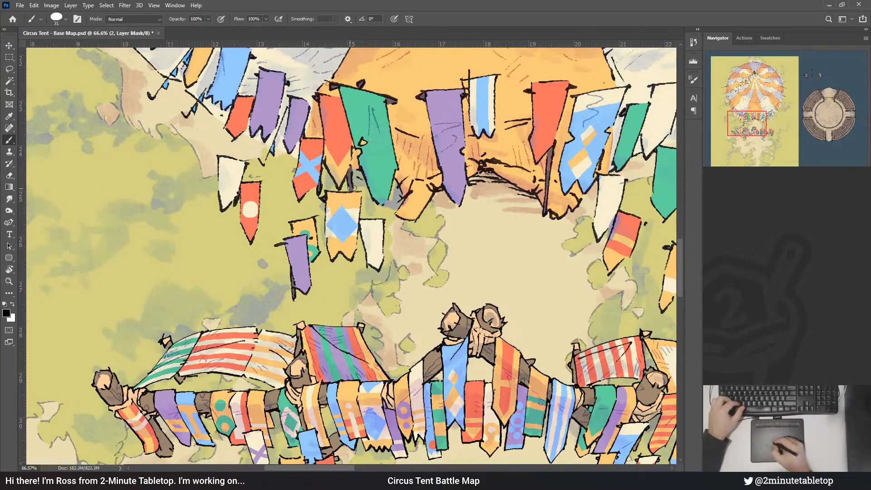
pyautogui.keyDown('shift'); pyautogui.click(326, 210); pyautogui.keyUp('shift')
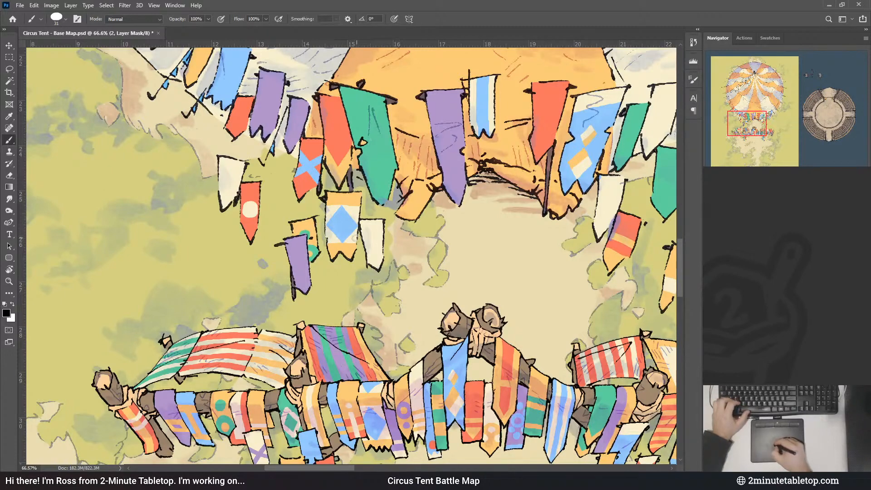
pyautogui.press('x')
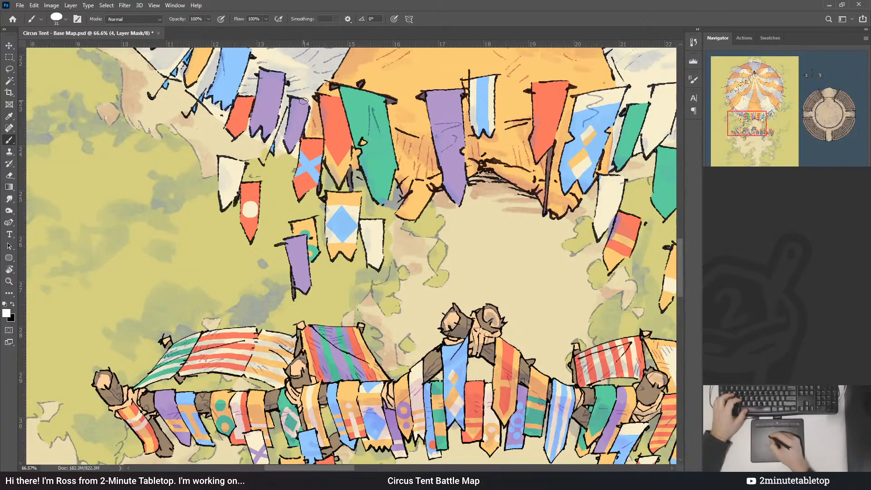
# - On layer 4's mask, paint a white band across the small blue banner beside the large green one, east of the tent entrance
pyautogui.moveTo(643, 150); pyautogui.dragTo(442, 173)
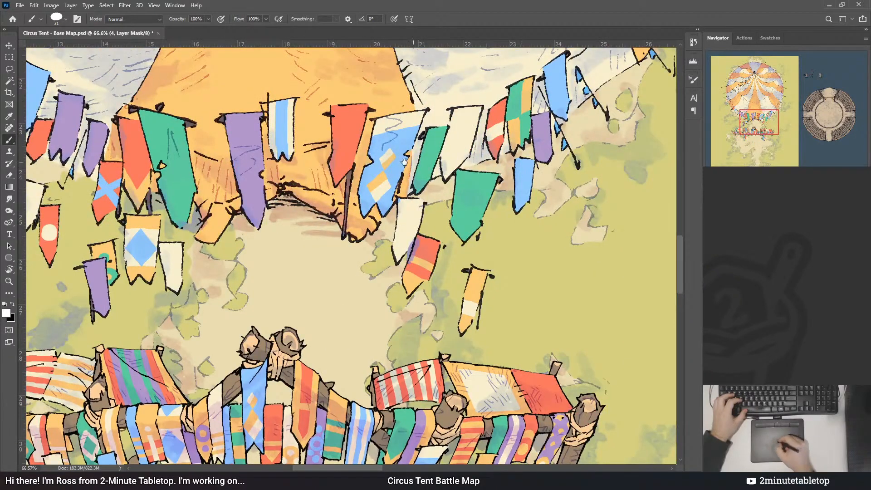
pyautogui.moveTo(413, 344); pyautogui.dragTo(433, 253)
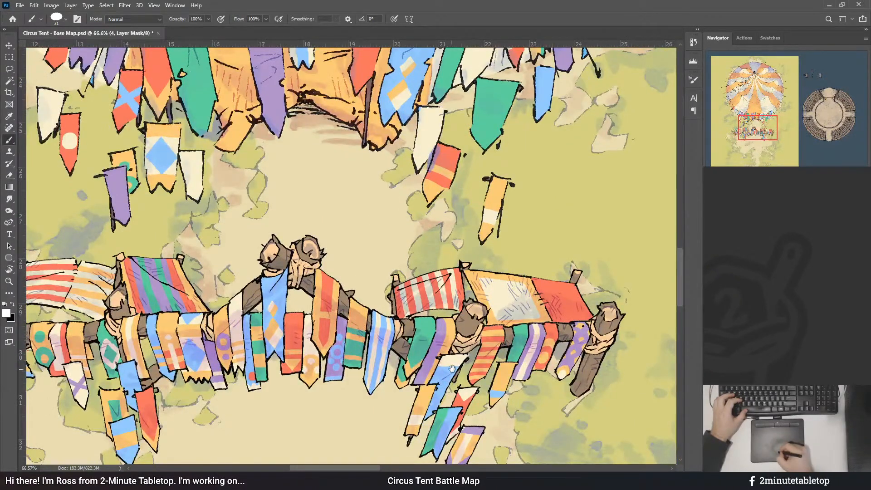
pyautogui.moveTo(470, 136); pyautogui.dragTo(459, 208)
pyautogui.press('x')
pyautogui.moveTo(540, 140); pyautogui.dragTo(527, 138)
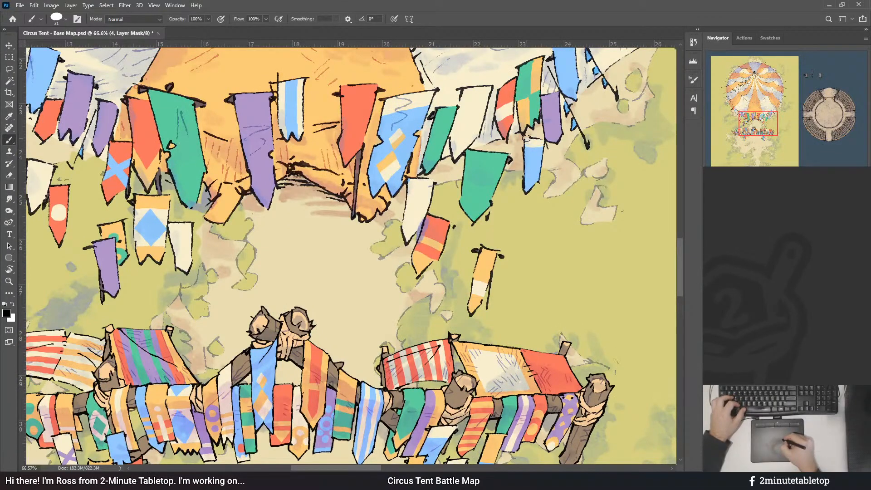
# - Paint a lengthwise white stripe down the ragged blue banner west of the entrance on layer 4's mask, and clean up its edge
pyautogui.scroll(-3, 551, 143)
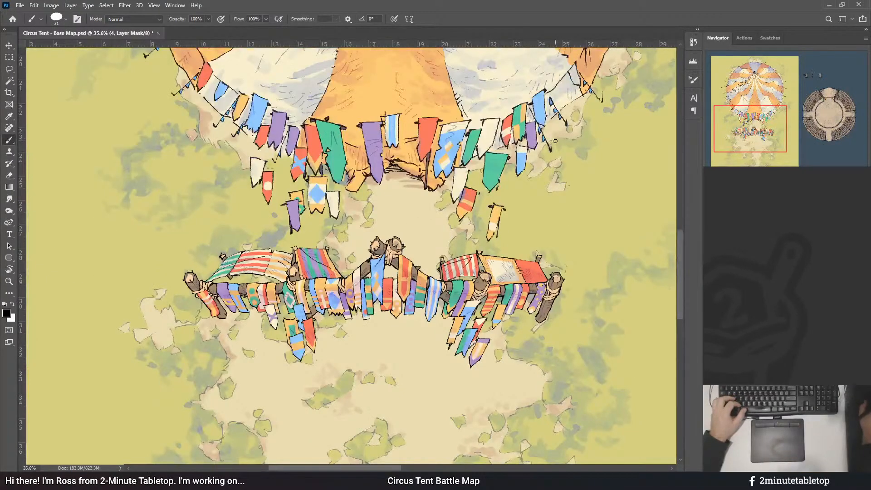
pyautogui.scroll(2, 552, 142)
pyautogui.moveTo(441, 213); pyautogui.dragTo(454, 231)
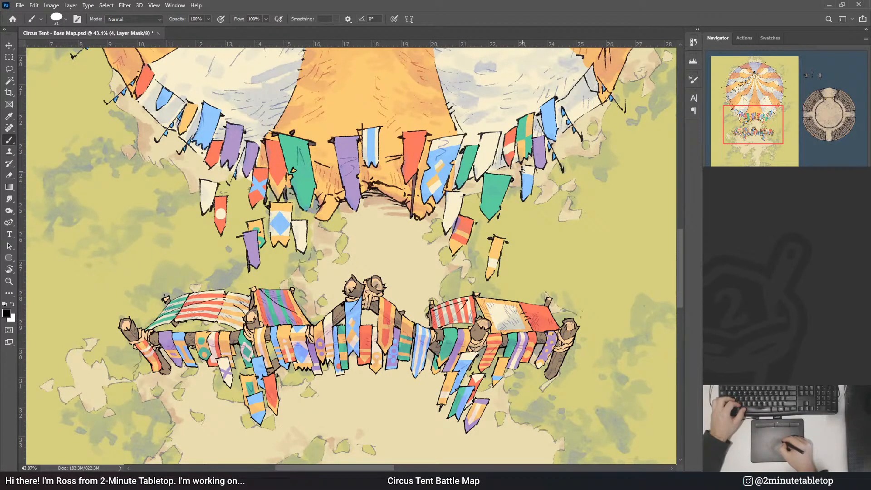
pyautogui.press('x')
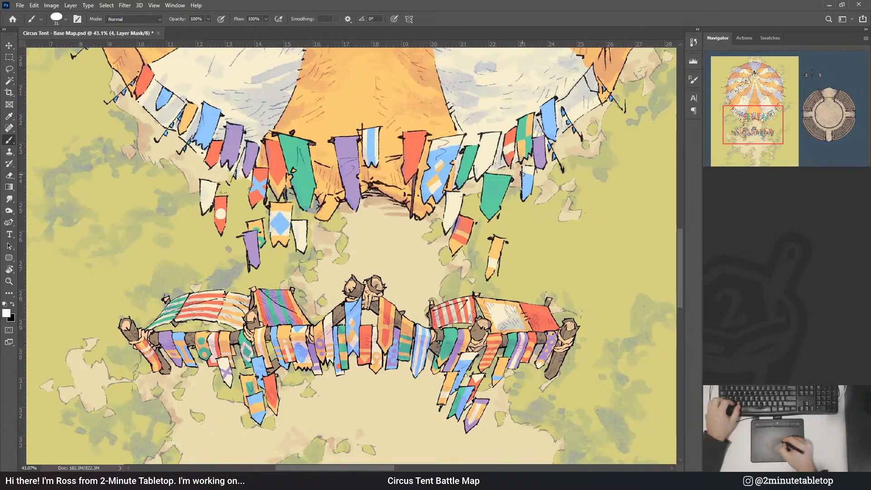
pyautogui.moveTo(536, 148); pyautogui.dragTo(529, 189)
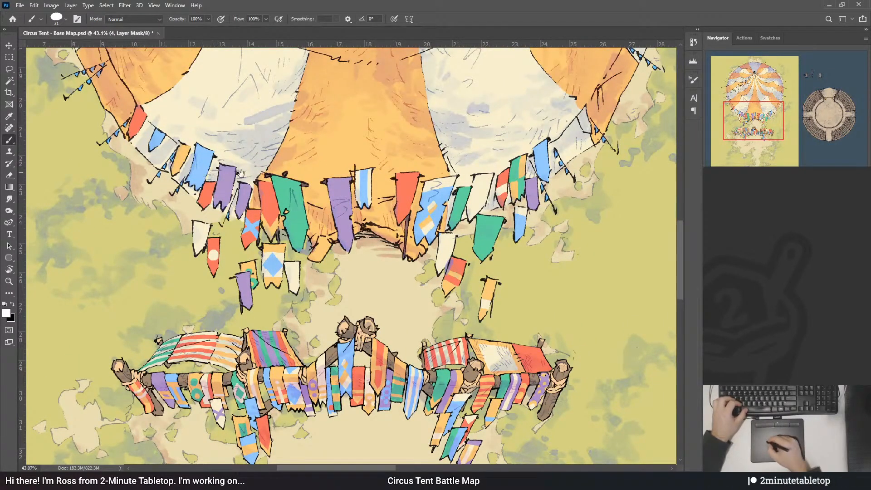
pyautogui.moveTo(208, 149); pyautogui.dragTo(341, 178)
pyautogui.scroll(3, 316, 176)
pyautogui.press('x')
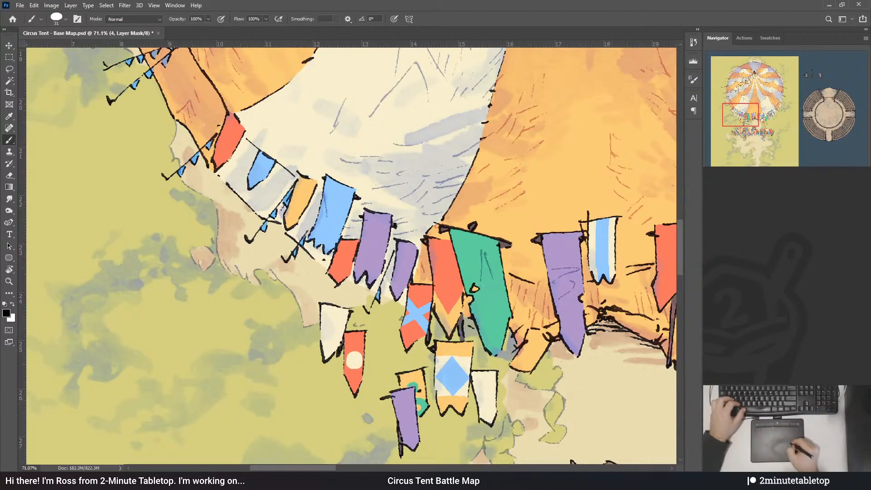
pyautogui.moveTo(316, 247); pyautogui.dragTo(337, 183)
pyautogui.press('x')
pyautogui.moveTo(323, 244); pyautogui.dragTo(341, 184)
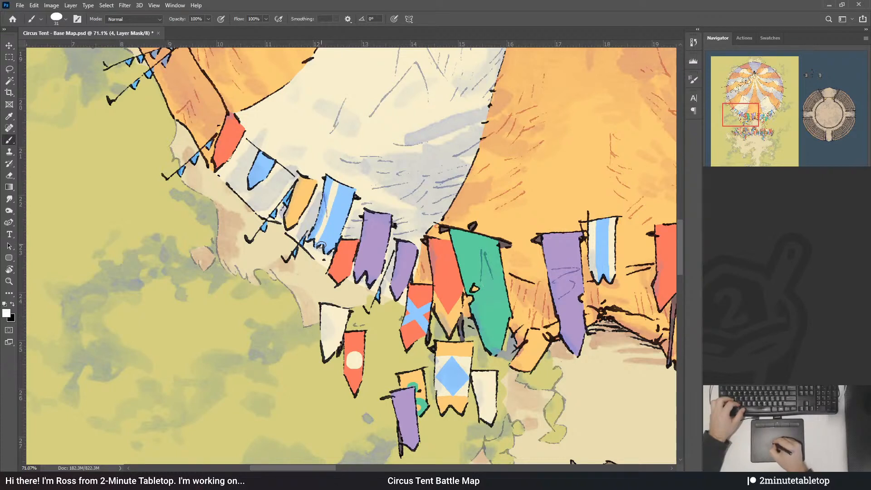
# - Add a second parallel white stripe to the ragged blue banner and tidy the stripe edges
pyautogui.press('x')
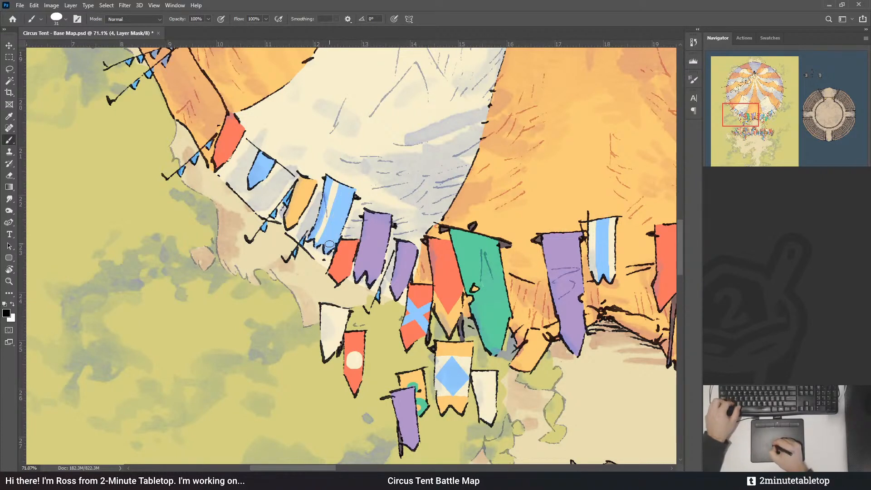
pyautogui.moveTo(328, 247); pyautogui.dragTo(347, 186)
pyautogui.press('x')
pyautogui.moveTo(333, 246); pyautogui.dragTo(353, 188)
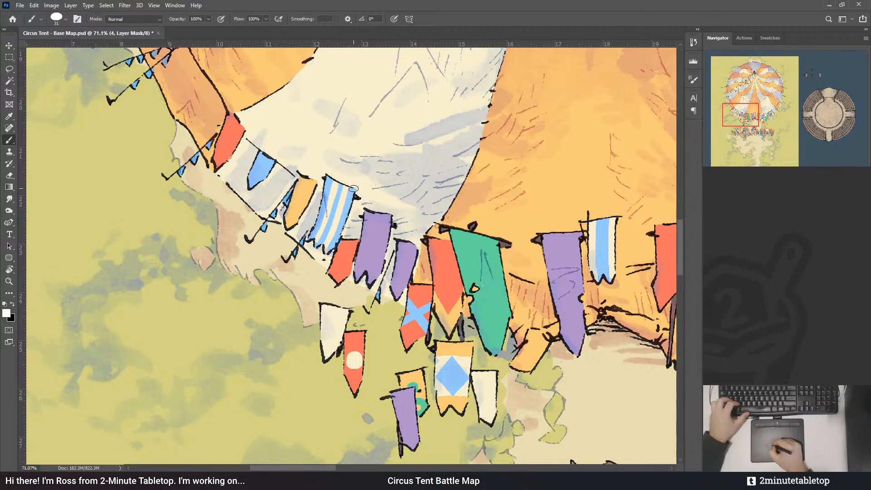
pyautogui.press('x')
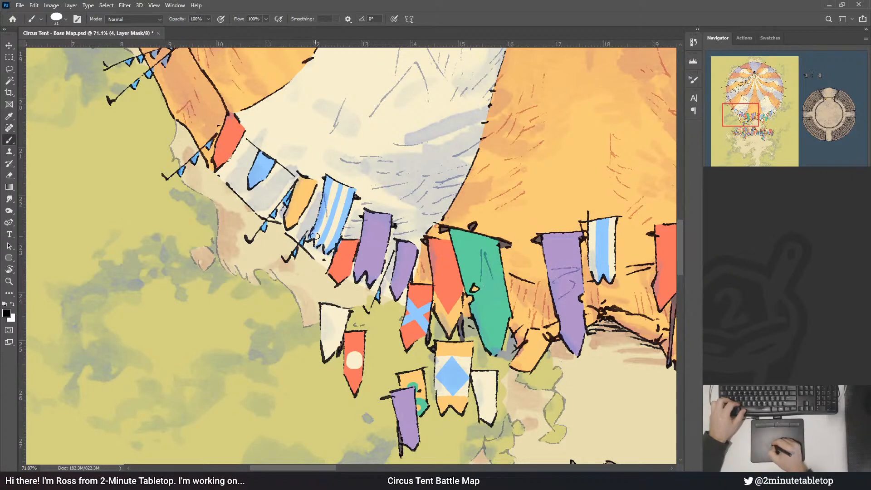
pyautogui.press('x')
# - Switch to layer 5's mask and paint part of the small blue pennant beside the westernmost red flag green
pyautogui.scroll(-5, 310, 232)
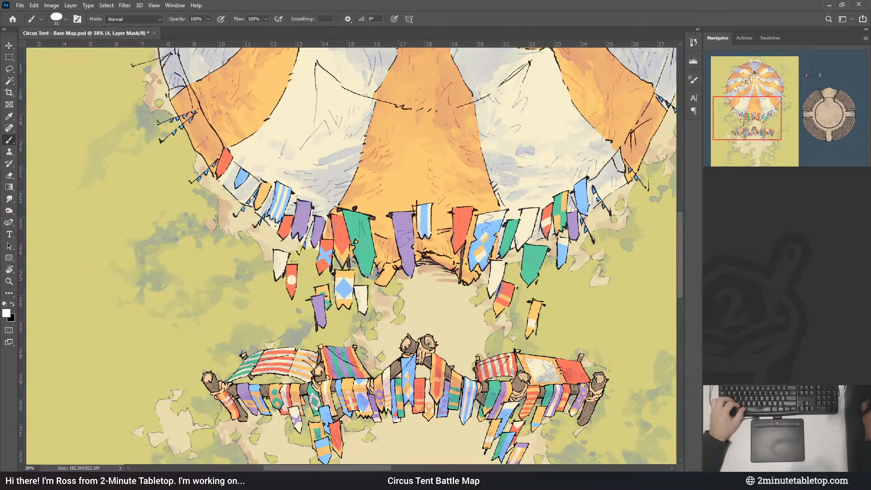
pyautogui.scroll(1, 356, 194)
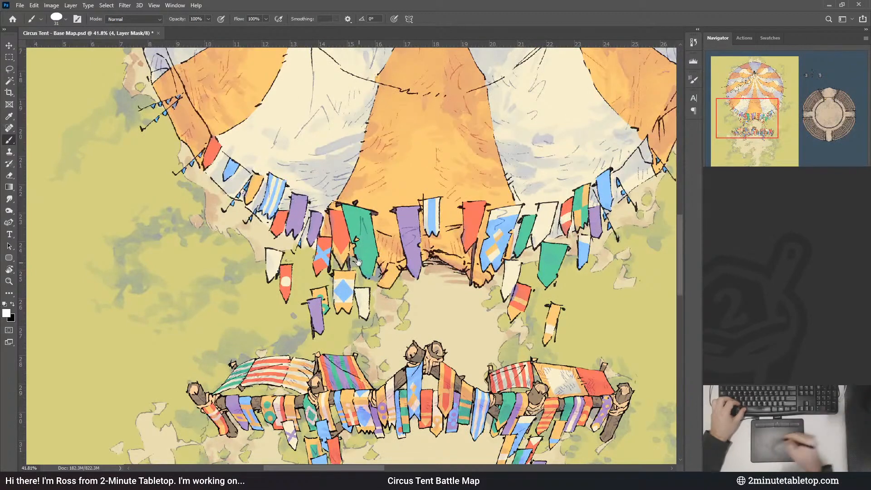
pyautogui.moveTo(454, 194); pyautogui.dragTo(449, 150)
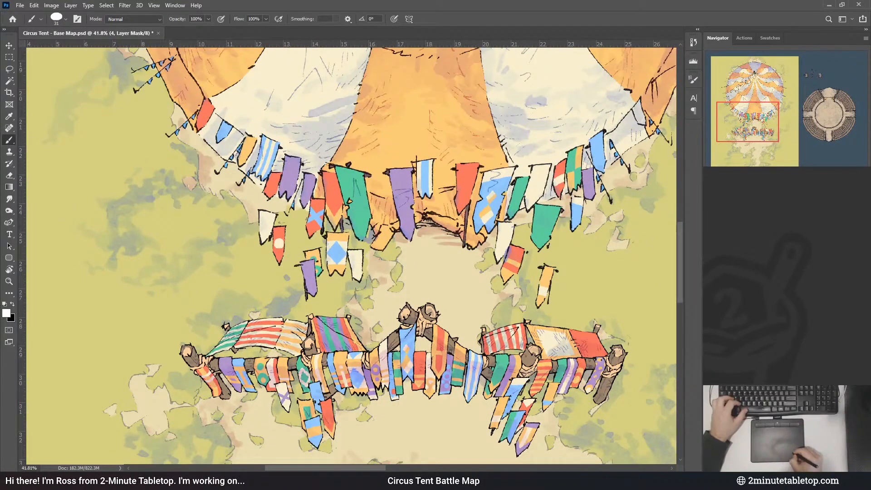
pyautogui.hotkey('alt', ']')
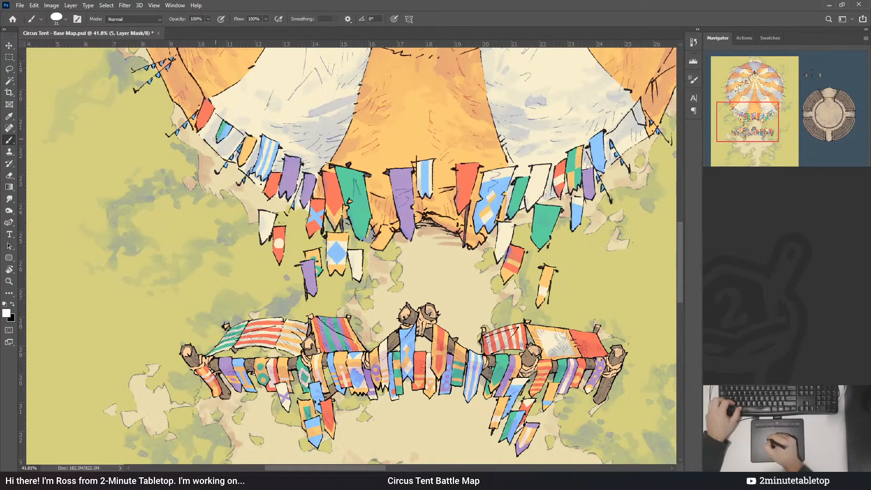
pyautogui.moveTo(215, 139); pyautogui.dragTo(221, 125)
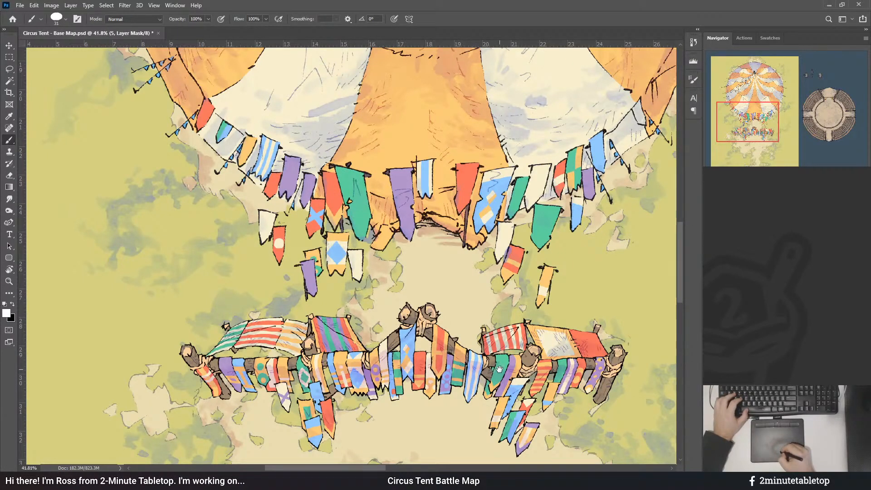
pyautogui.moveTo(499, 369); pyautogui.dragTo(491, 348)
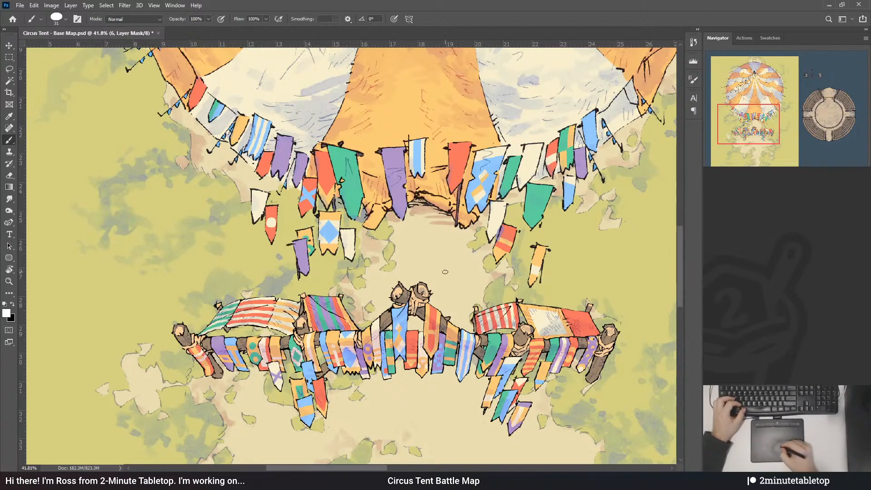
# - On layer 6's mask, paint a cluster of white spots on the large purple banner just west of the tent entrance
pyautogui.click(743, 359)
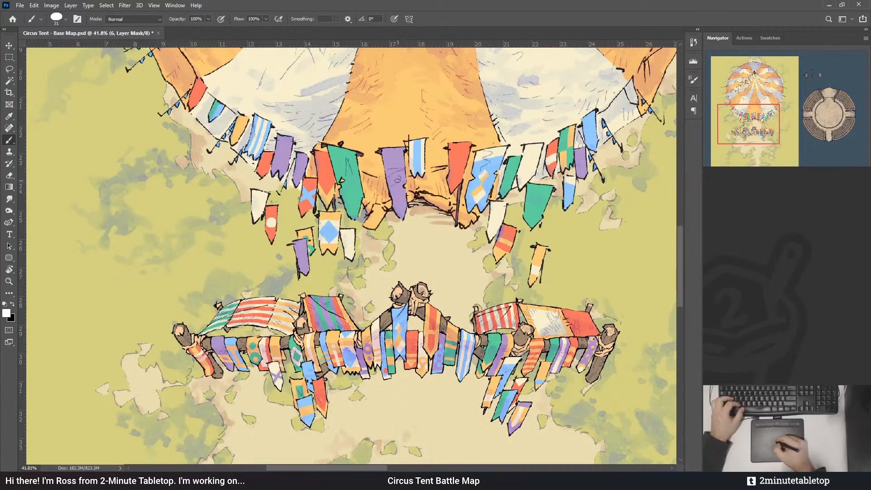
pyautogui.press('x')
pyautogui.moveTo(396, 179)
pyautogui.mouseDown()
pyautogui.moveTo(403, 187)
pyautogui.moveTo(398, 181)
pyautogui.mouseUp()
pyautogui.hotkey('ctrl', 'z')
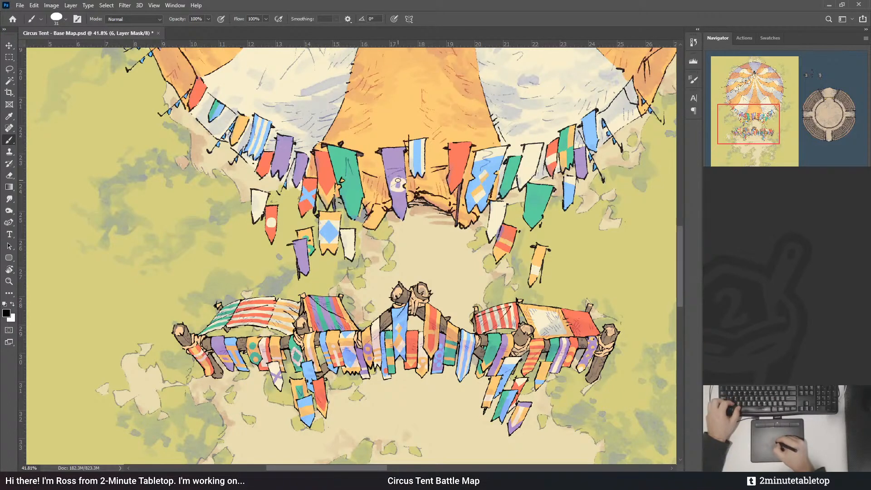
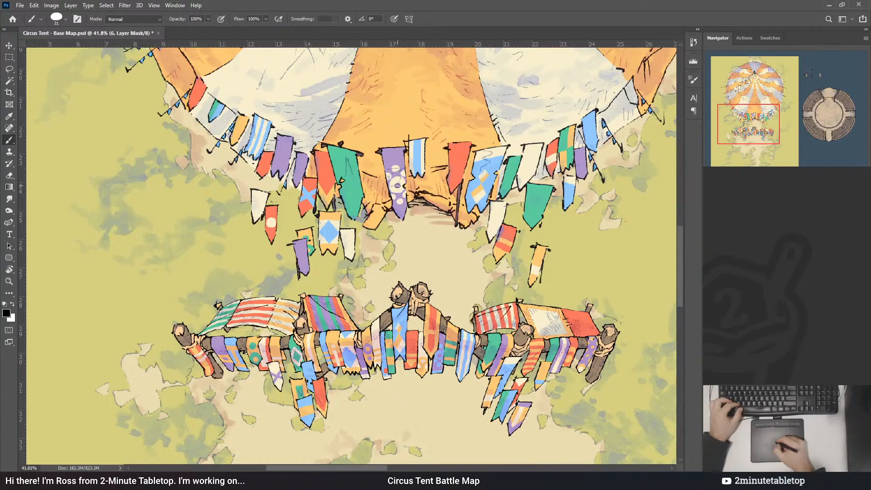
pyautogui.press('x')
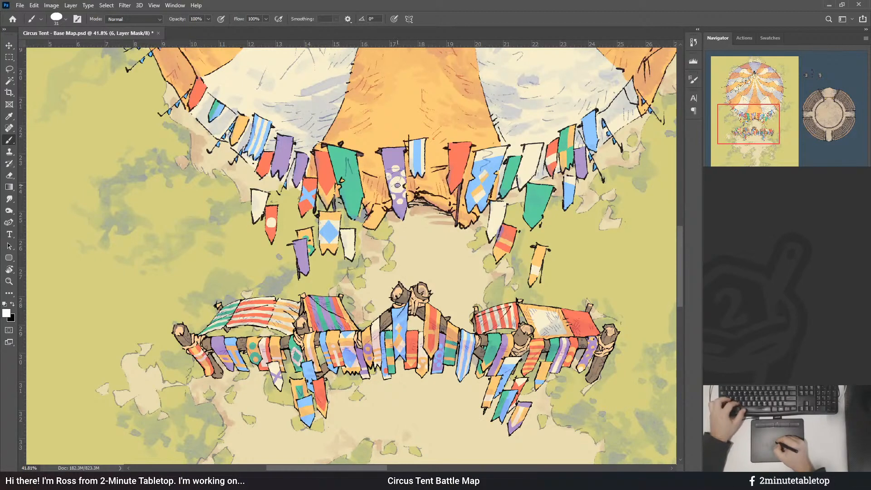
# - Switch to layer 4's mask and turn the spots on the large purple banner blue
pyautogui.press('x')
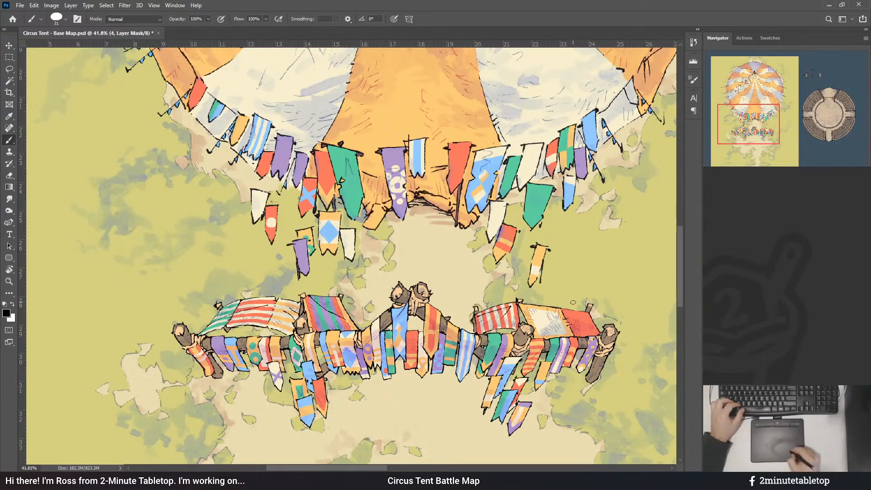
pyautogui.press('x')
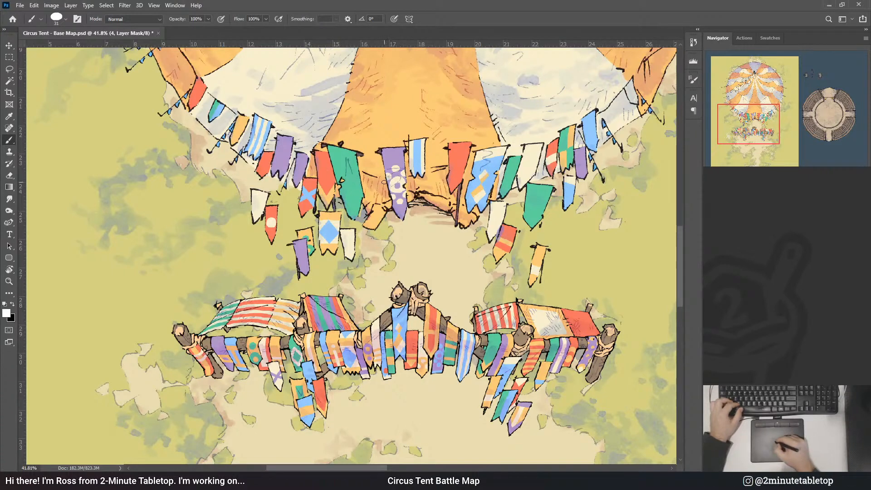
pyautogui.moveTo(386, 180)
pyautogui.mouseDown()
pyautogui.moveTo(397, 167)
pyautogui.moveTo(401, 199)
pyautogui.mouseUp()
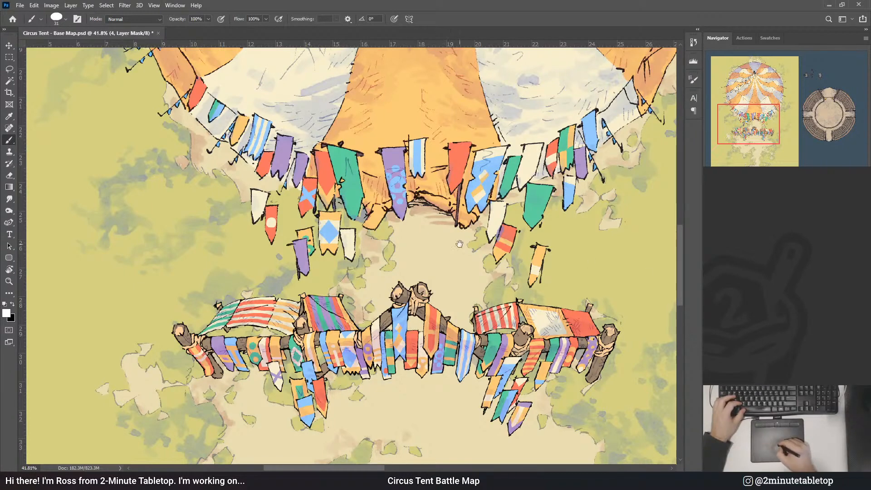
# - On layer 5's mask, paint white bands across the lower half of the large green banner west of the entrance
pyautogui.moveTo(458, 248); pyautogui.dragTo(482, 255)
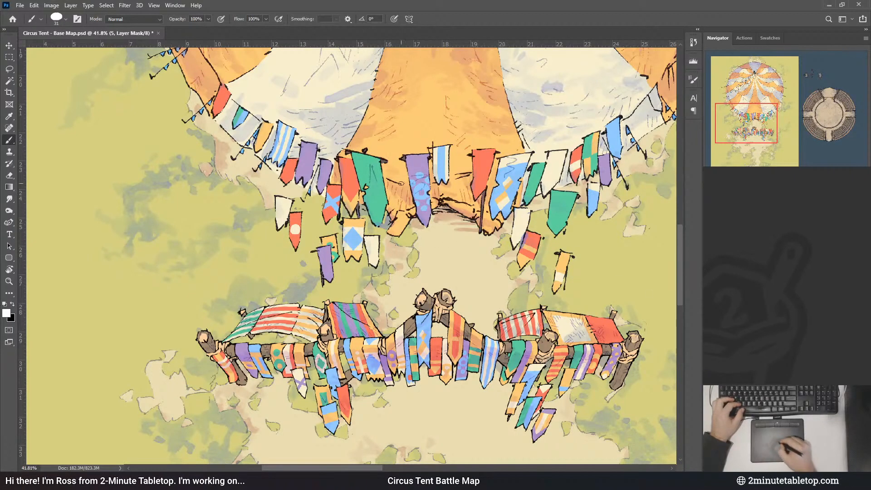
pyautogui.press('x')
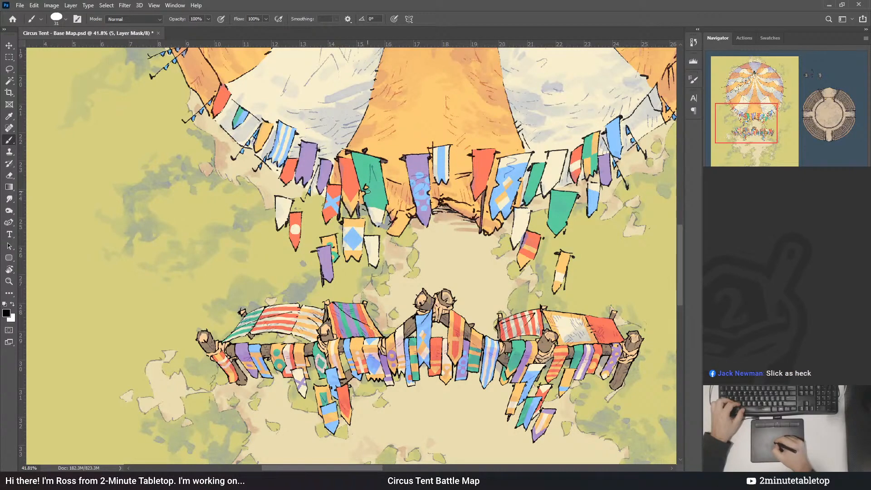
pyautogui.moveTo(363, 190); pyautogui.dragTo(386, 191)
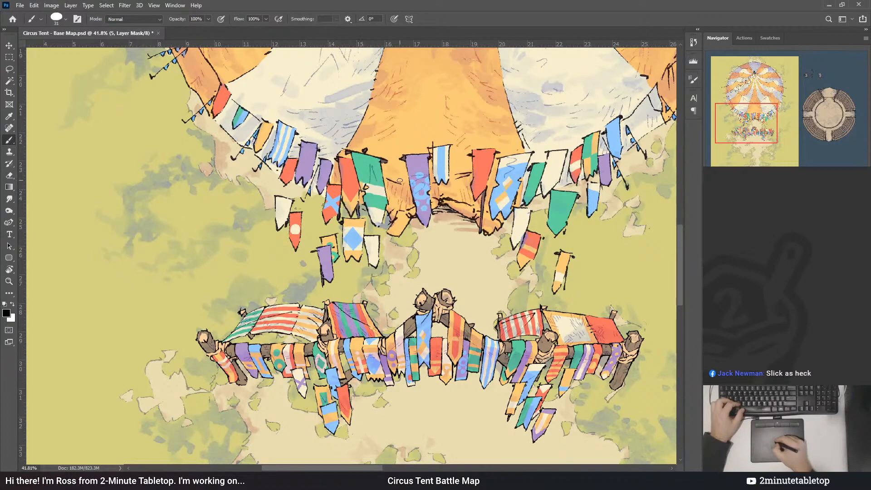
pyautogui.press('x')
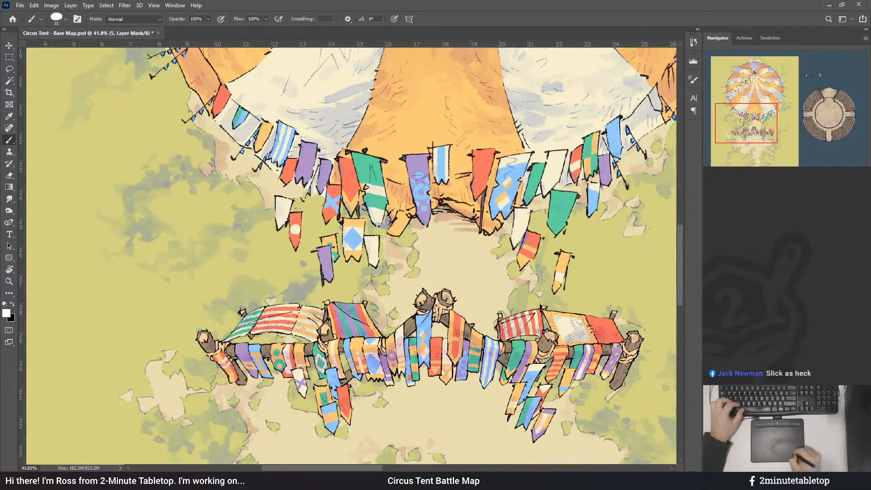
# - Switch to layer 3's mask and turn the white bands on the large green banner red
pyautogui.moveTo(535, 284); pyautogui.dragTo(541, 304)
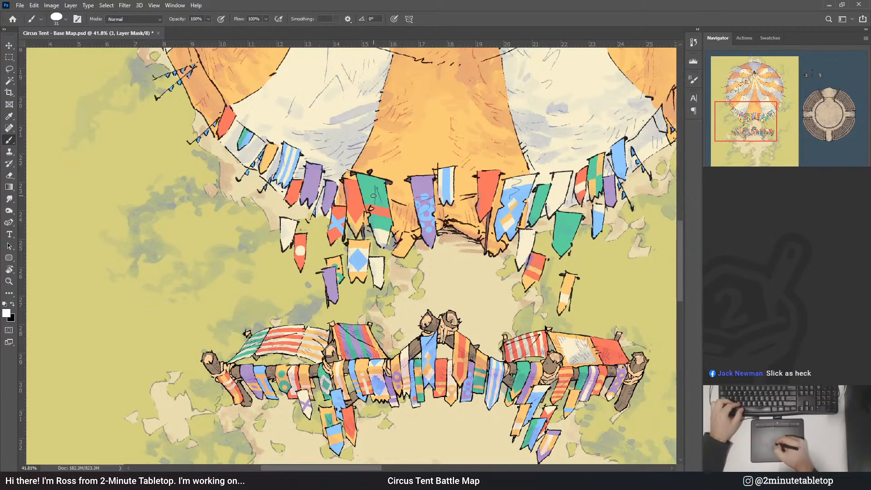
pyautogui.moveTo(387, 232); pyautogui.dragTo(381, 245)
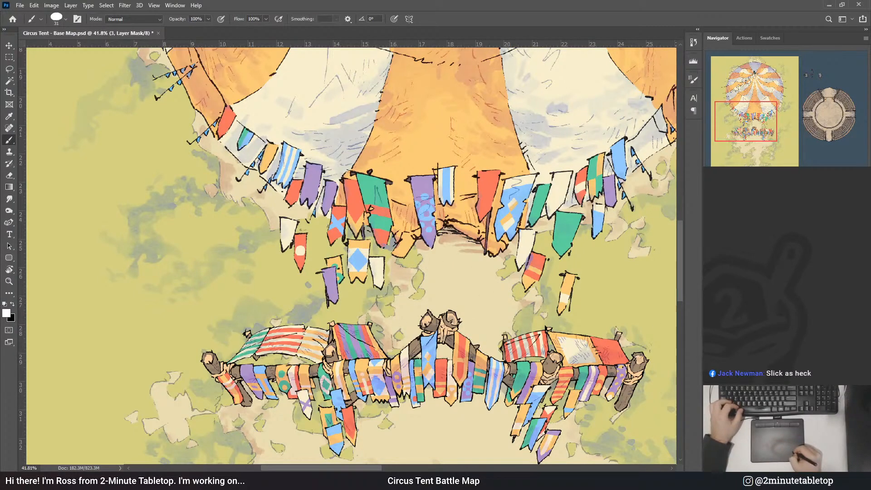
# - Paint a lengthwise white stripe with a dot above it on the large green banner, using the masks of layers 5 and 3
pyautogui.press('x')
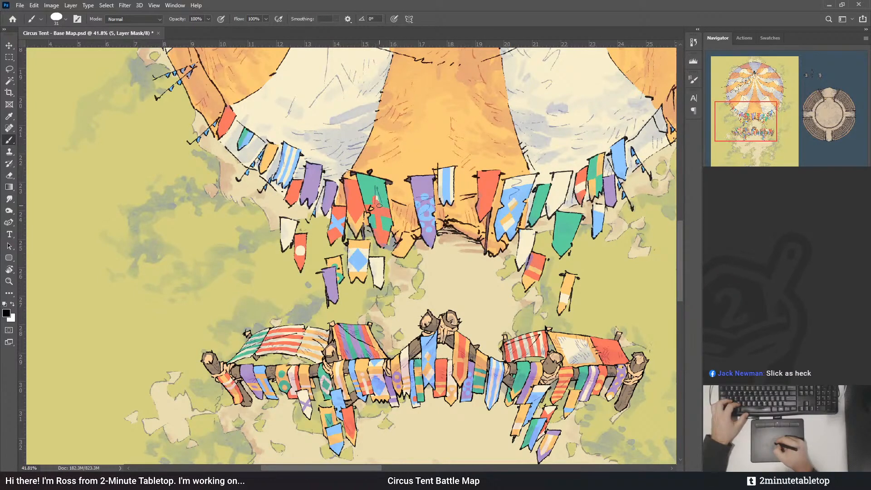
pyautogui.press('x')
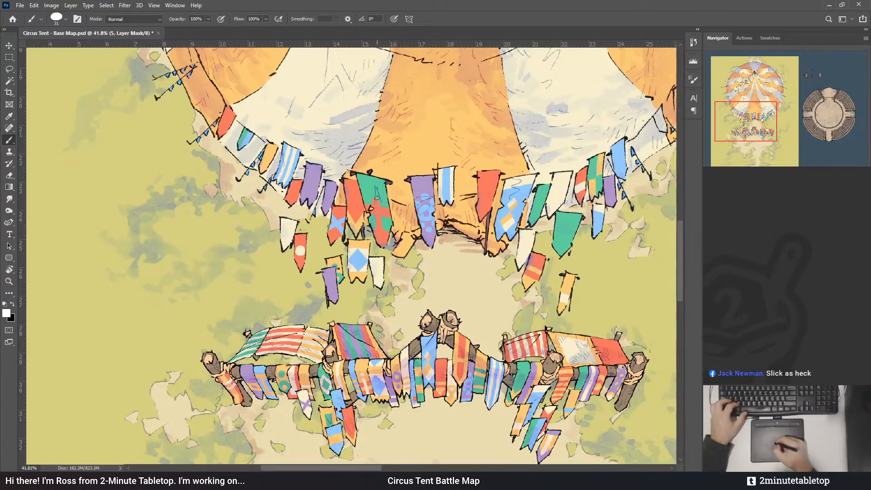
pyautogui.press('x')
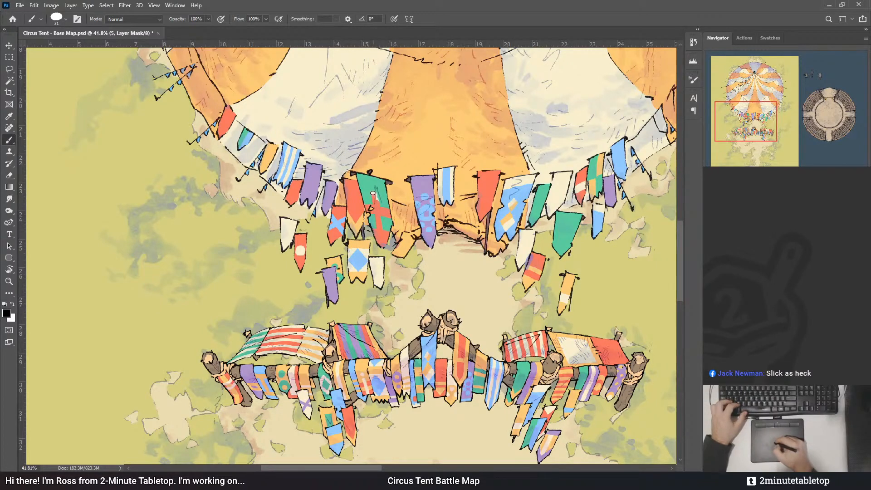
pyautogui.press('x')
pyautogui.press('x')
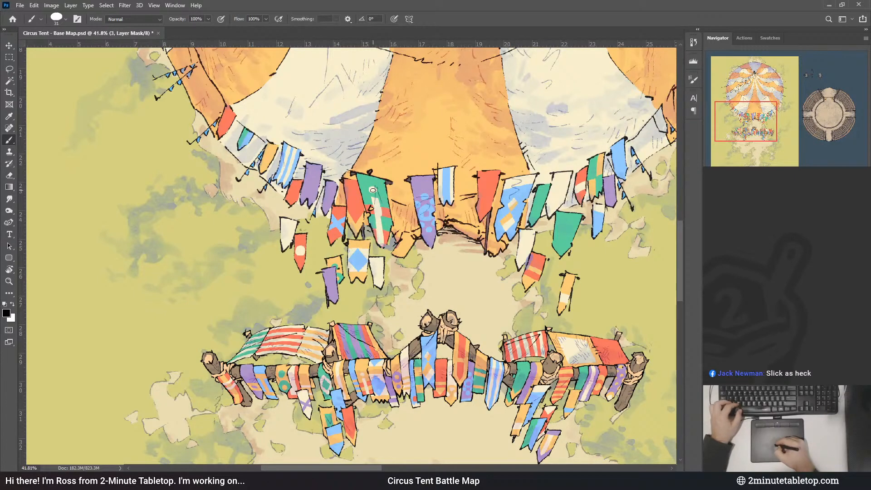
pyautogui.press('x')
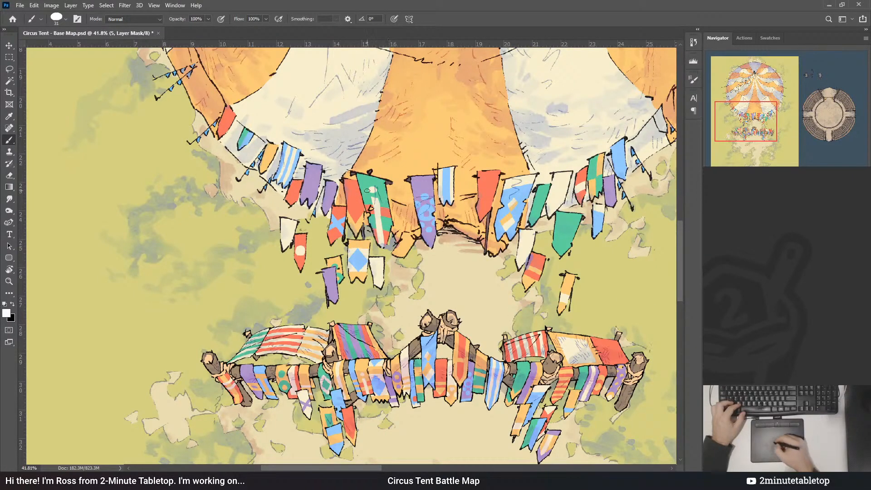
# - Tidy the edges of the large green banner's white stripe, dot and red bands on the masks of layers 5 and 3
pyautogui.press('x')
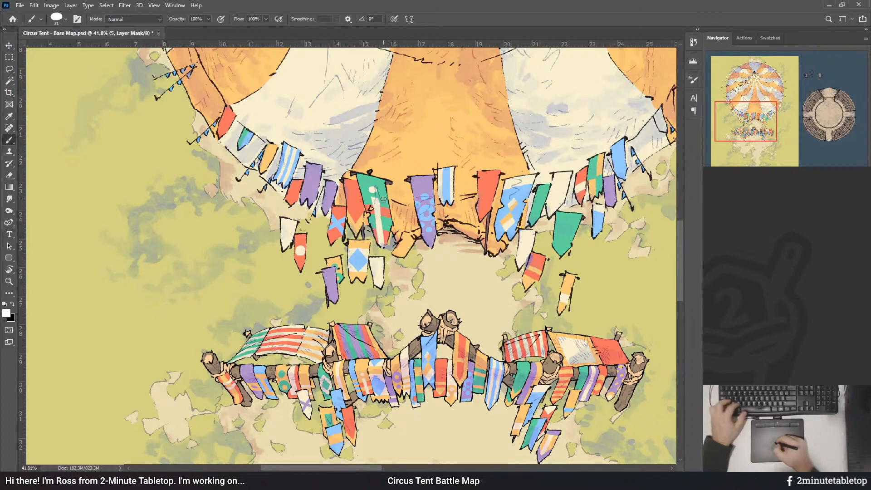
pyautogui.press('x')
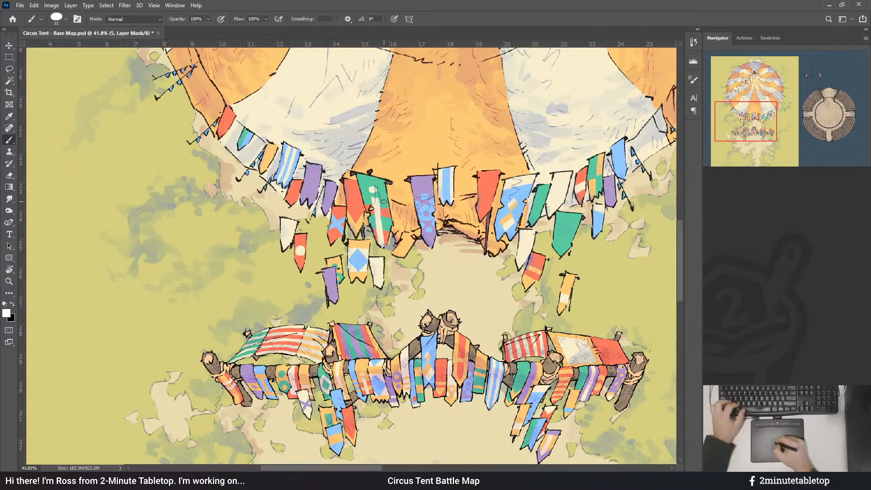
pyautogui.press('x')
pyautogui.scroll(4, 393, 200)
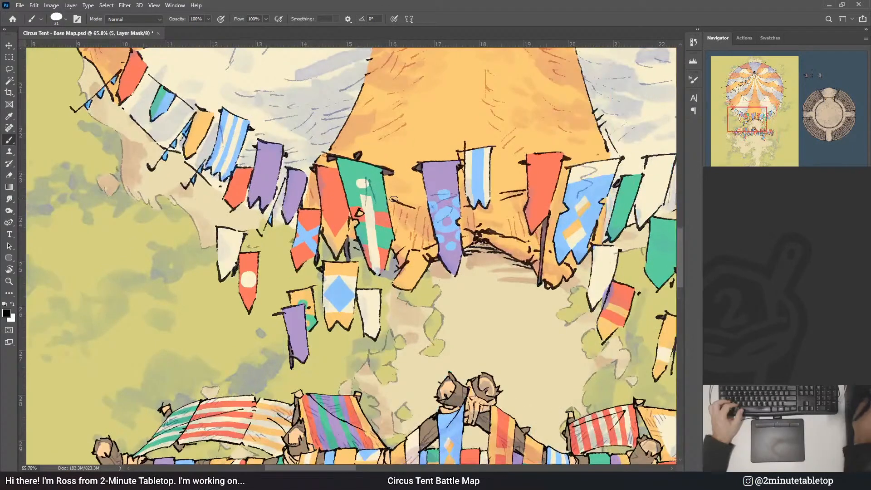
pyautogui.click(748, 394)
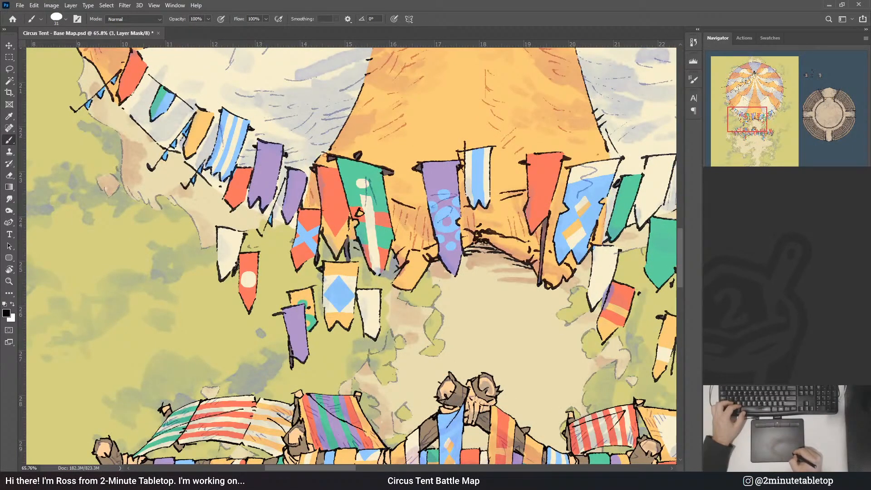
pyautogui.press('x')
pyautogui.press('x')
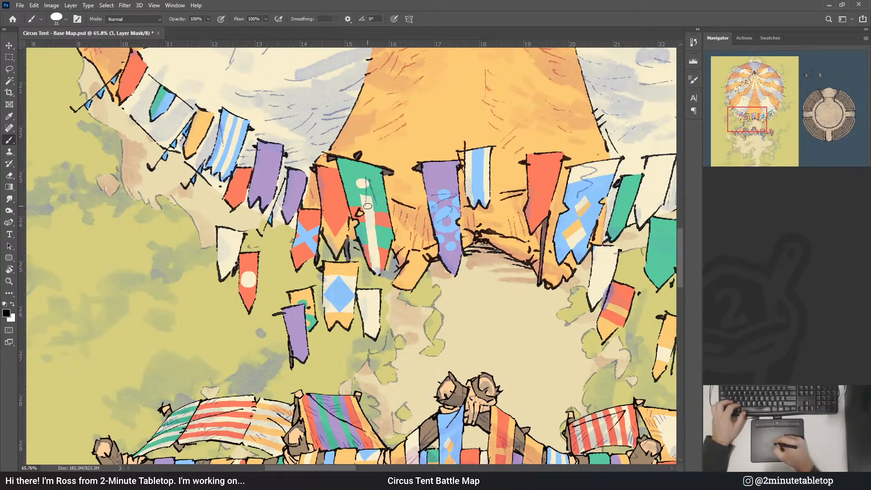
pyautogui.press('x')
pyautogui.press('x')
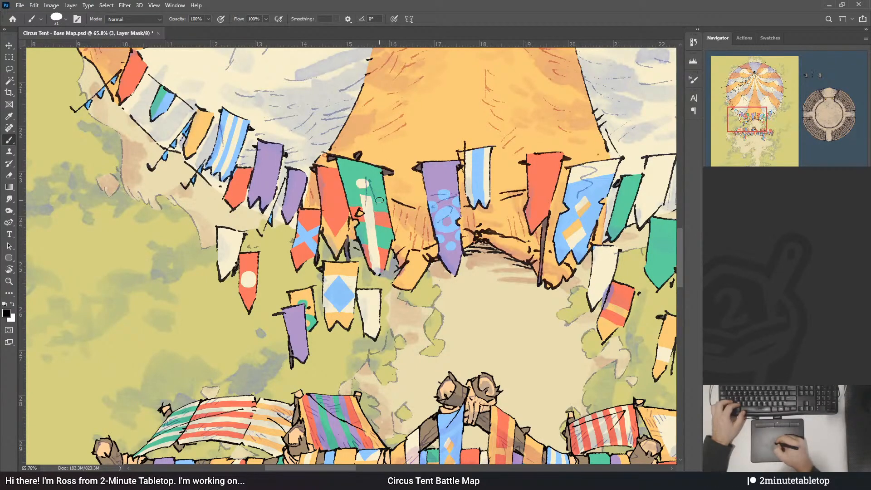
# - Switch to the rectangular marquee and layer 5's mask, and save the battle map document
pyautogui.hotkey('ctrl', '0')
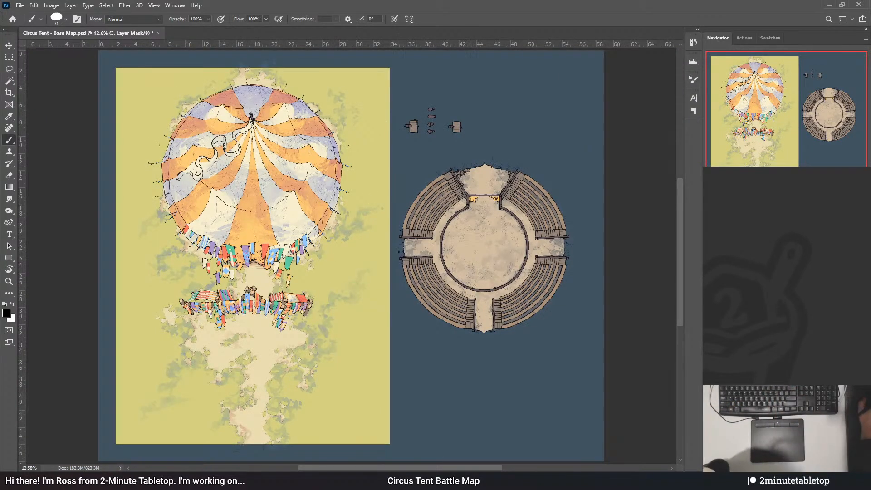
pyautogui.moveTo(222, 264); pyautogui.dragTo(239, 206)
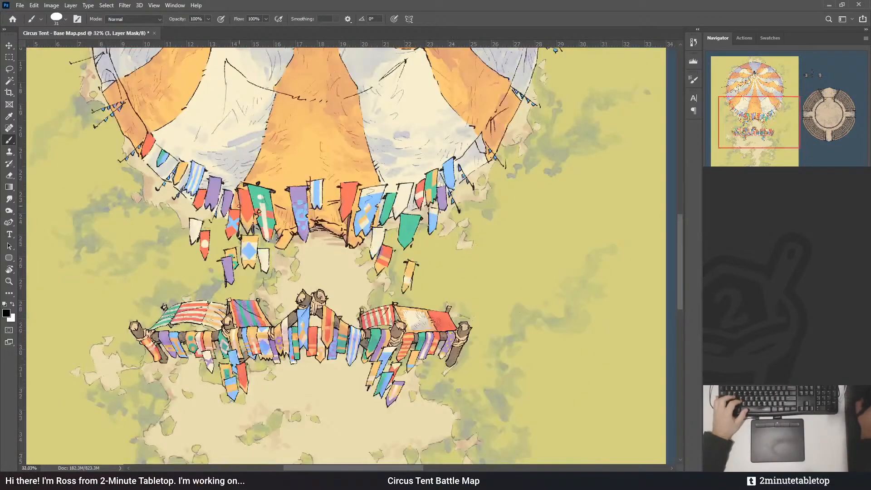
pyautogui.scroll(6, 242, 210)
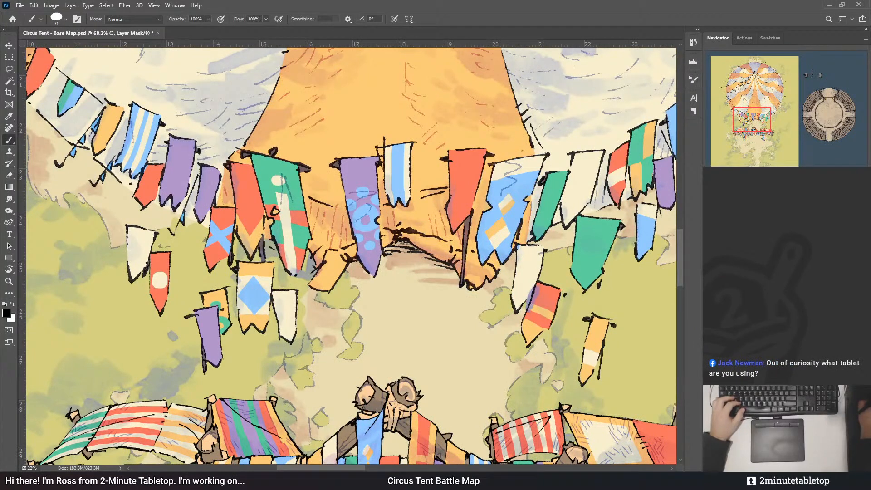
pyautogui.press('m')
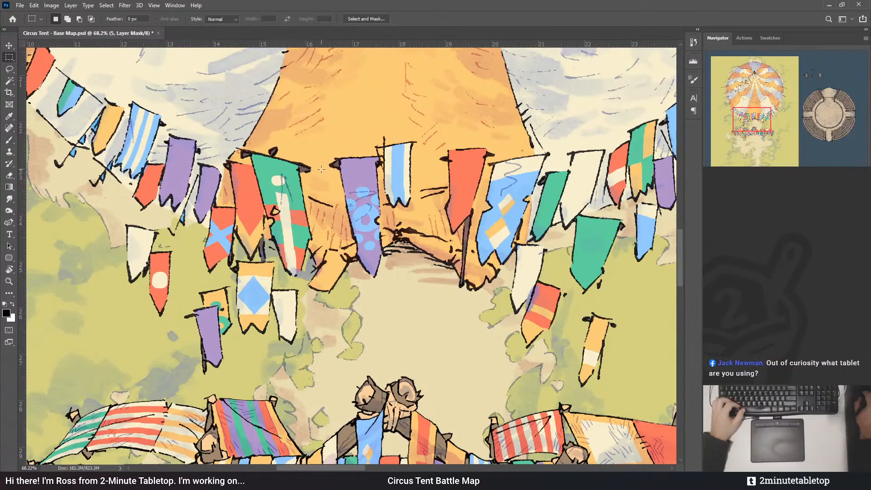
pyautogui.hotkey('ctrl', 's')
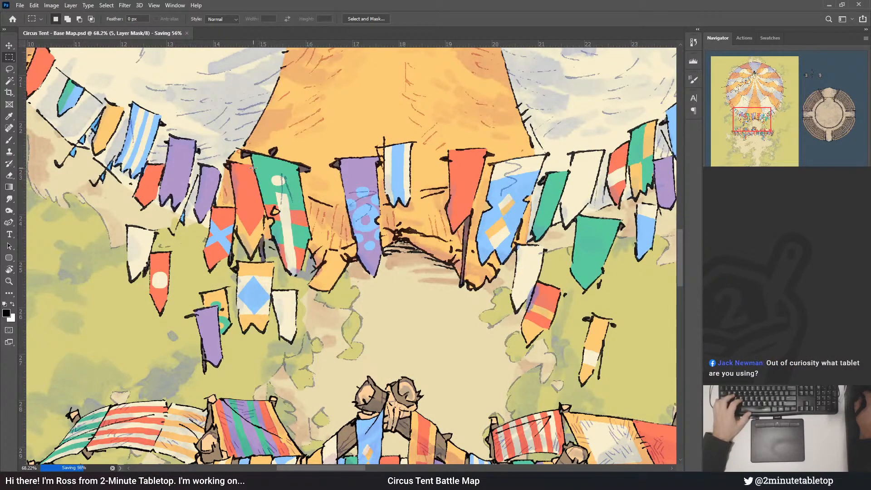
# - Select the area around the large green banner's pattern, slant its red bands on the layer masks, and clear the selection
pyautogui.moveTo(253, 168)
pyautogui.mouseDown()
pyautogui.moveTo(325, 227)
pyautogui.moveTo(252, 173)
pyautogui.mouseUp()
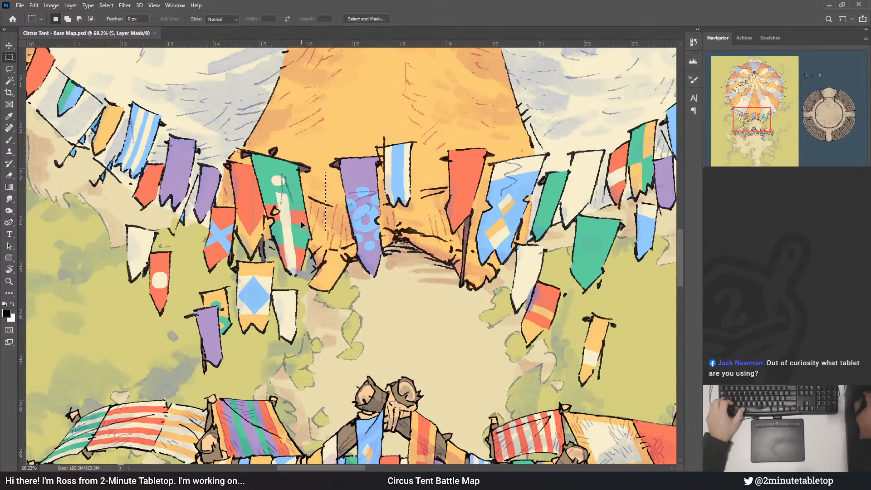
pyautogui.moveTo(298, 223); pyautogui.dragTo(301, 226)
pyautogui.hotkey('ctrl', 'd')
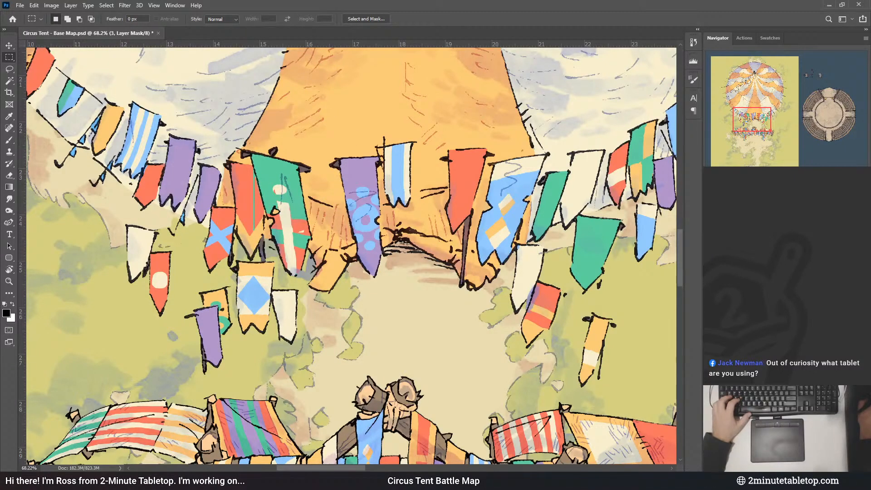
# - Brush away the stray green line on the neighbouring red banner and touch up the slanted red bands on the masks of layers 5 and 3
pyautogui.press('b')
pyautogui.press('x')
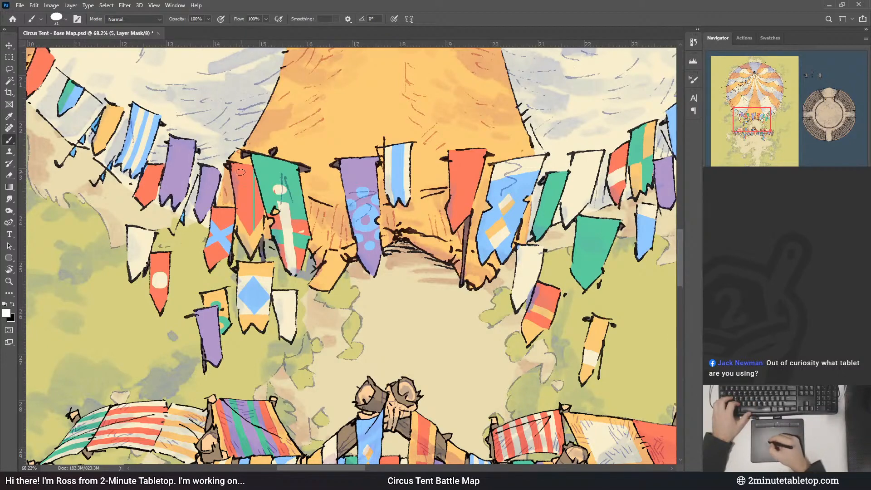
pyautogui.press('x')
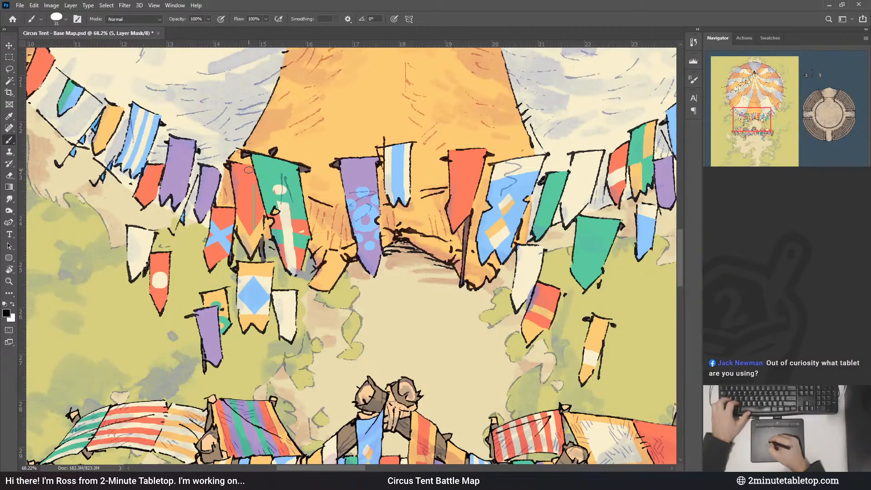
pyautogui.press('x')
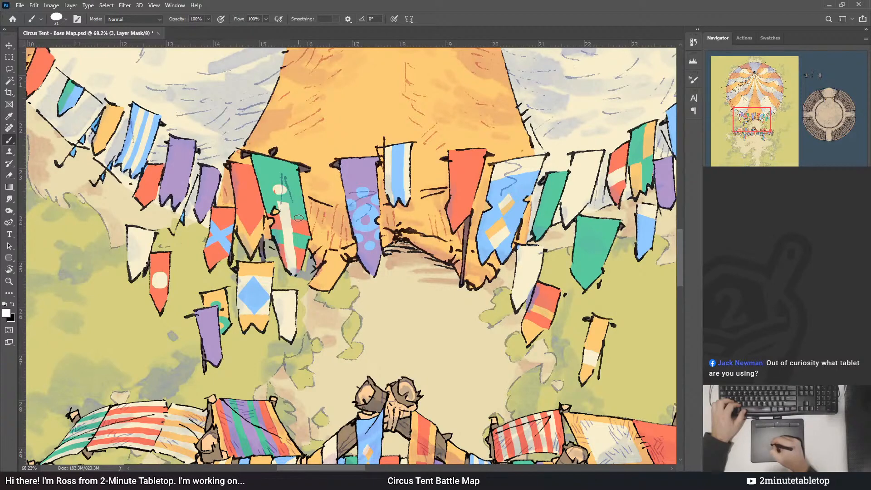
pyautogui.press('x')
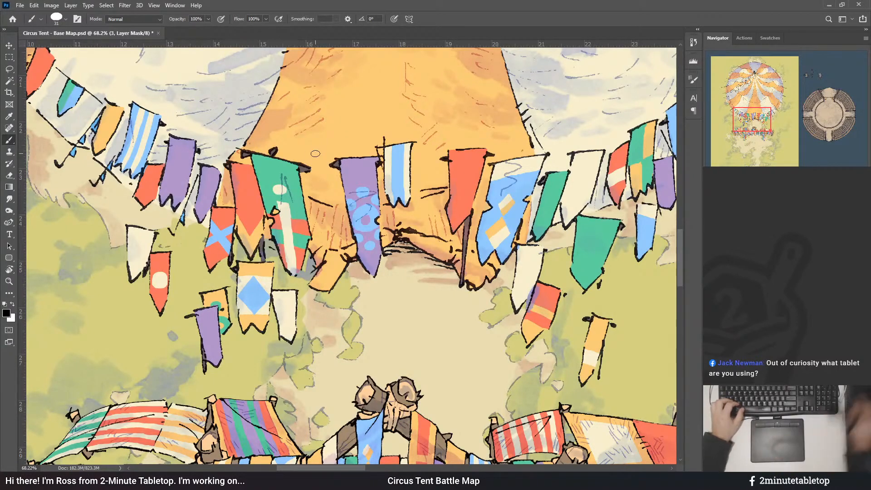
pyautogui.scroll(-1, 315, 160)
pyautogui.scroll(-3, 315, 160)
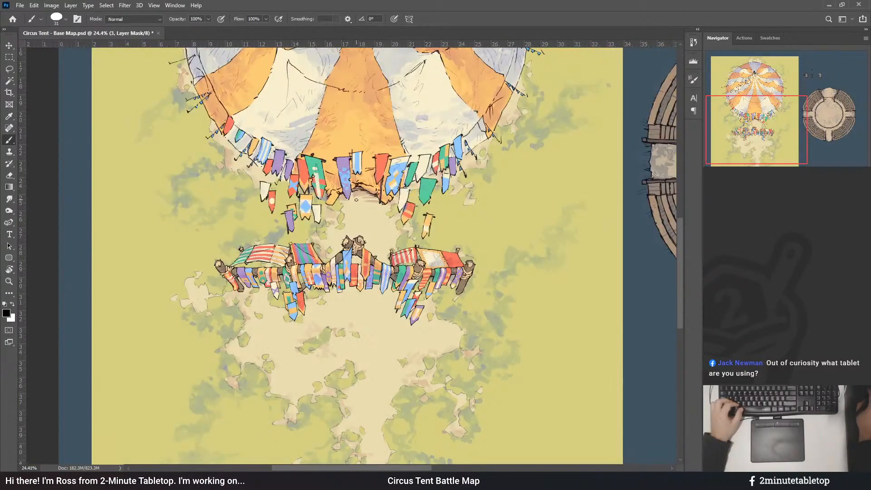
pyautogui.scroll(-3, 339, 254)
pyautogui.scroll(7, 322, 202)
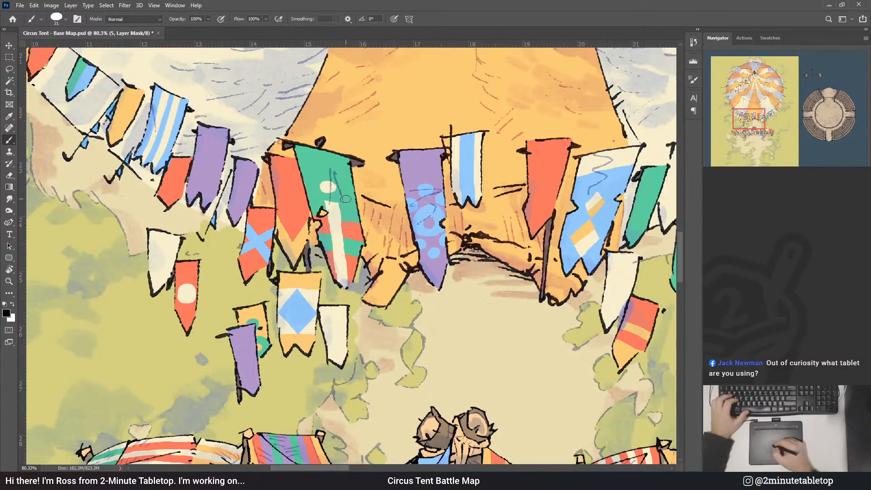
pyautogui.press('x')
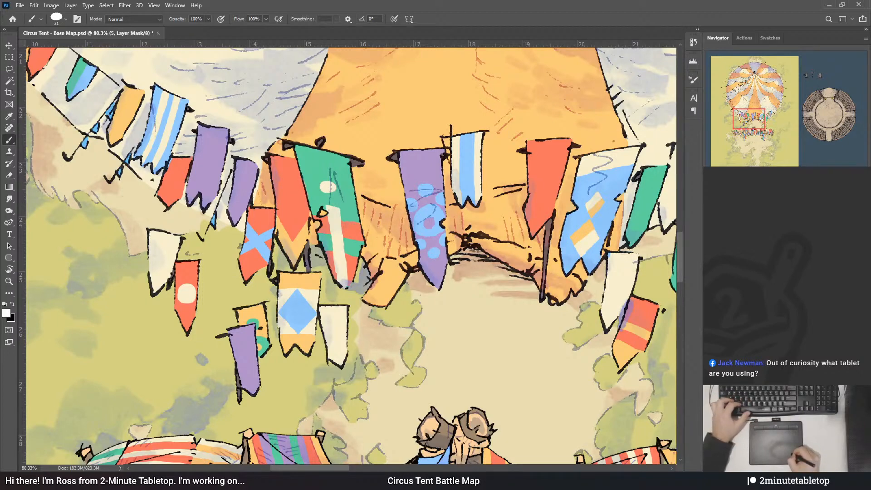
pyautogui.press('x')
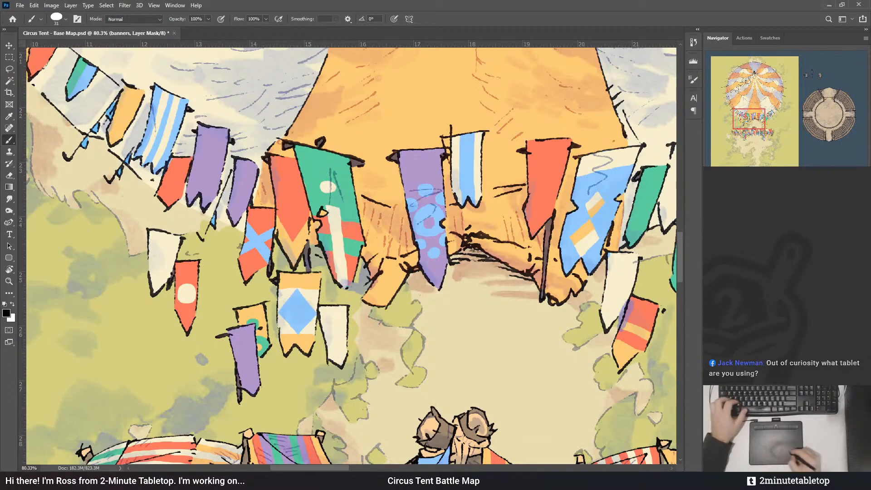
pyautogui.click(747, 317)
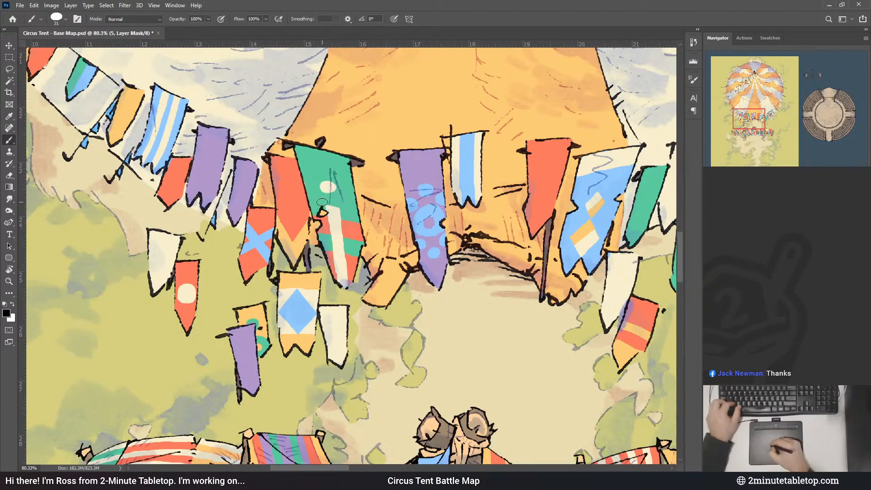
pyautogui.press('x')
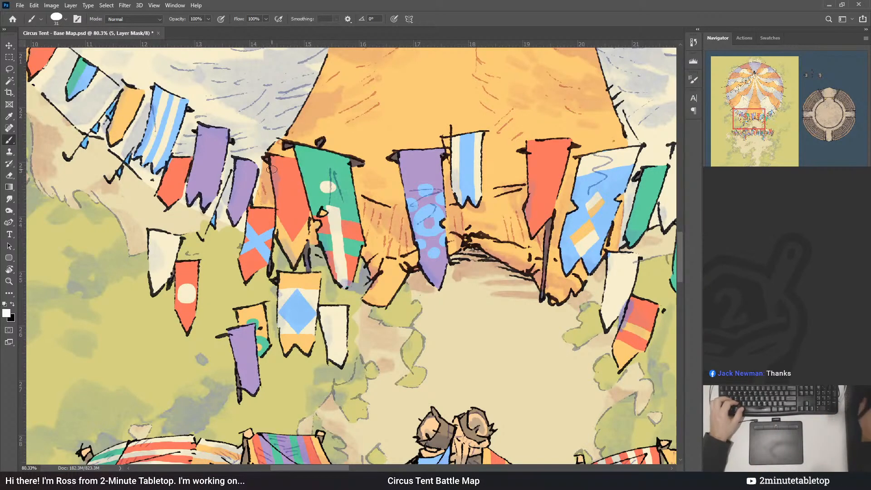
pyautogui.scroll(-5, 241, 181)
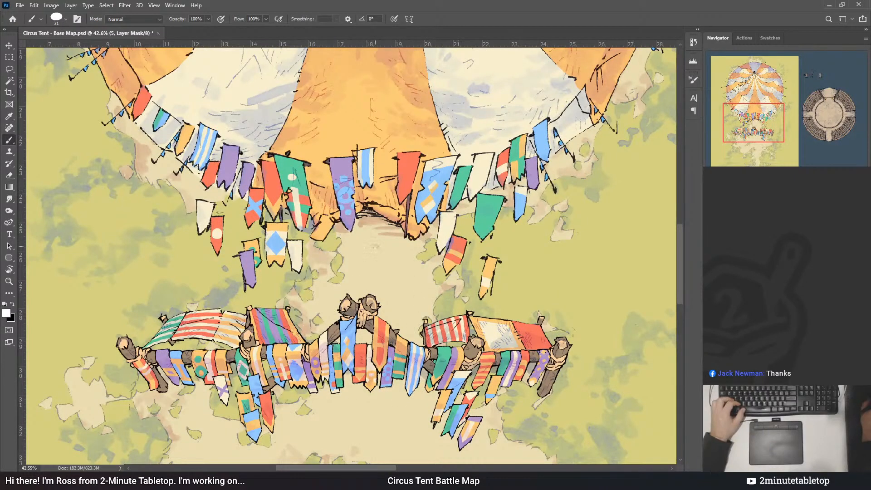
# - Paint a purple band around a small red rectangle across the red banner beside the tent entrance on layer 6's mask
pyautogui.hotkey('alt', '[')
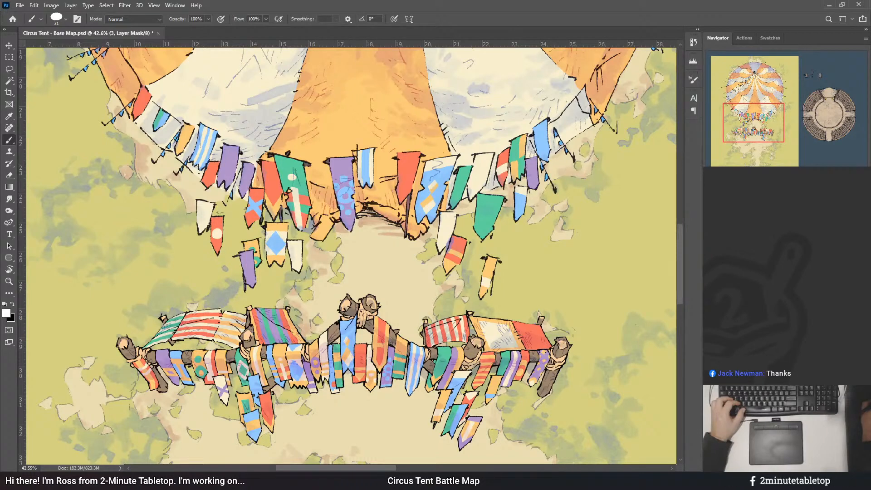
pyautogui.scroll(1, 471, 214)
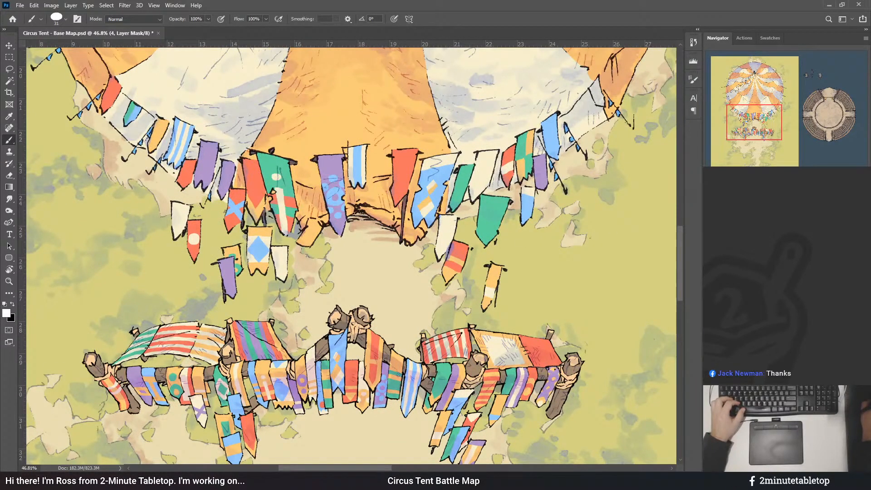
pyautogui.scroll(2, 435, 128)
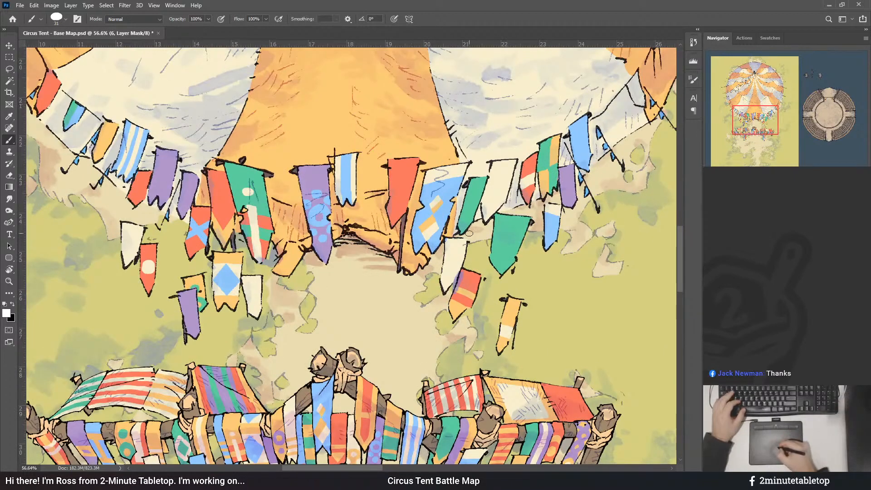
pyautogui.moveTo(398, 201); pyautogui.dragTo(412, 202)
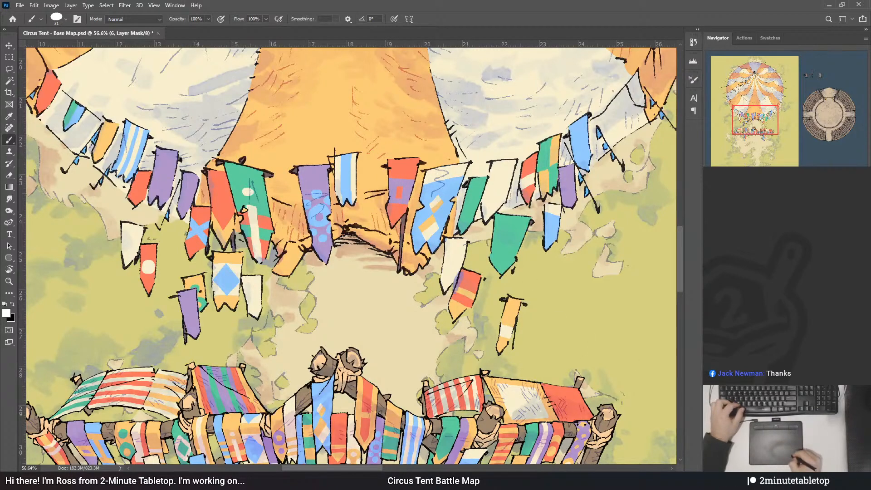
# - Edge the red banner's purple band with cream stripes above and below on layer 3's mask, keeping its small central rectangle red
pyautogui.click(746, 391)
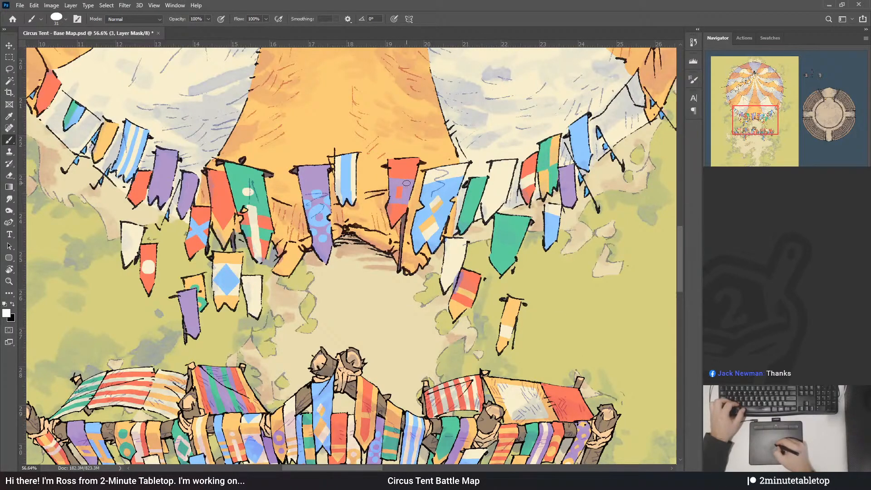
pyautogui.press('x')
pyautogui.moveTo(389, 176)
pyautogui.mouseDown()
pyautogui.moveTo(415, 178)
pyautogui.moveTo(389, 177)
pyautogui.mouseUp()
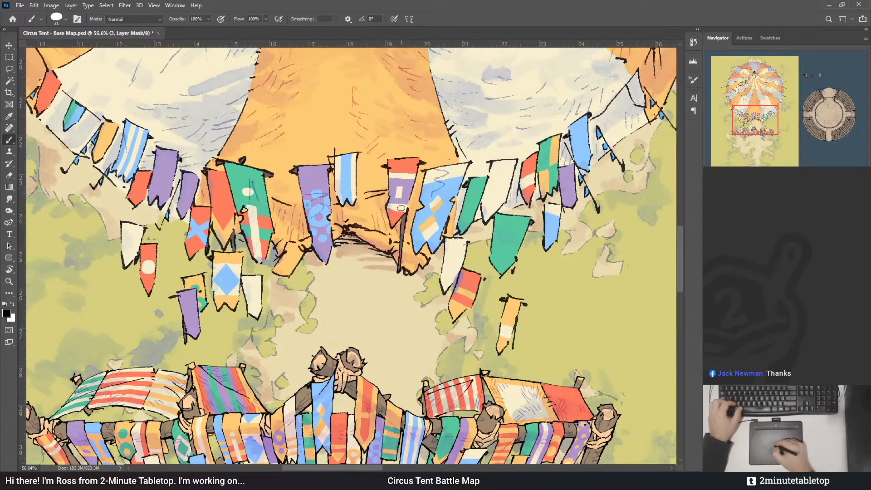
pyautogui.press('x')
pyautogui.moveTo(395, 198); pyautogui.dragTo(398, 189)
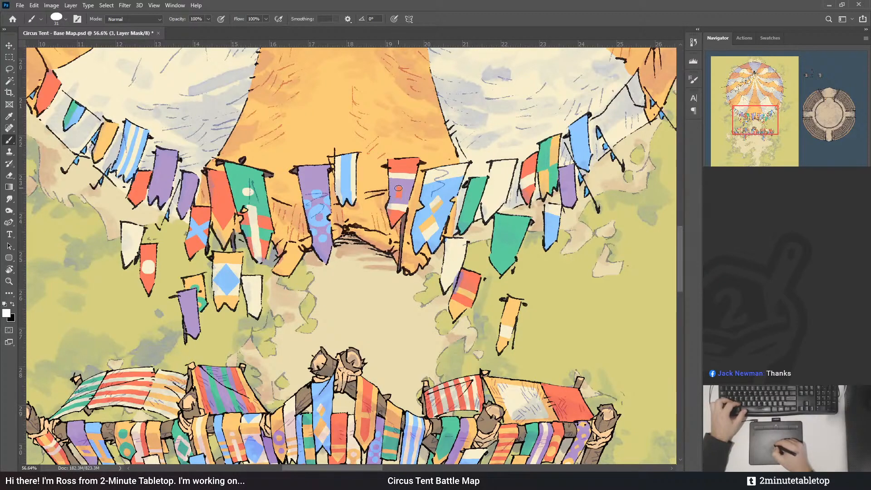
pyautogui.press('x')
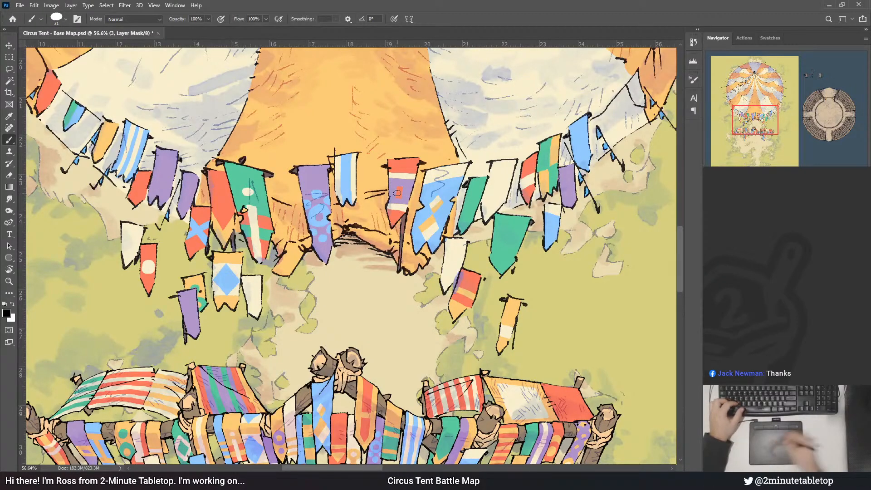
pyautogui.scroll(-3, 392, 206)
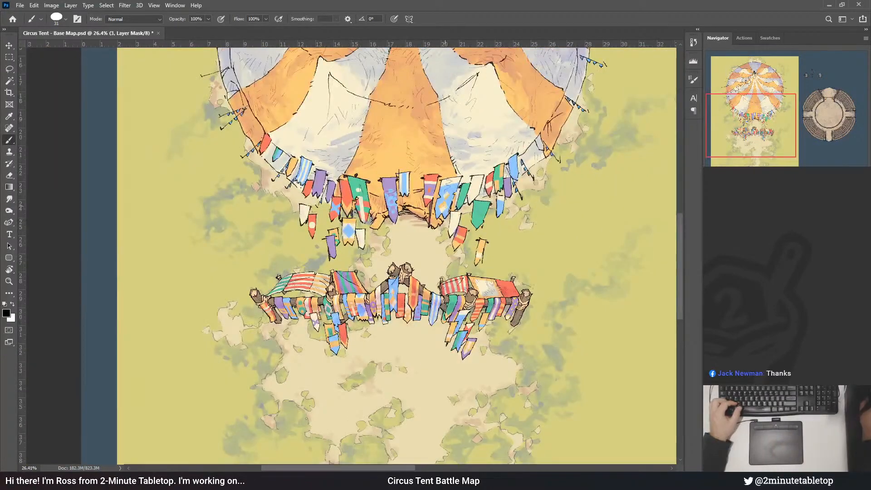
pyautogui.scroll(5, 424, 179)
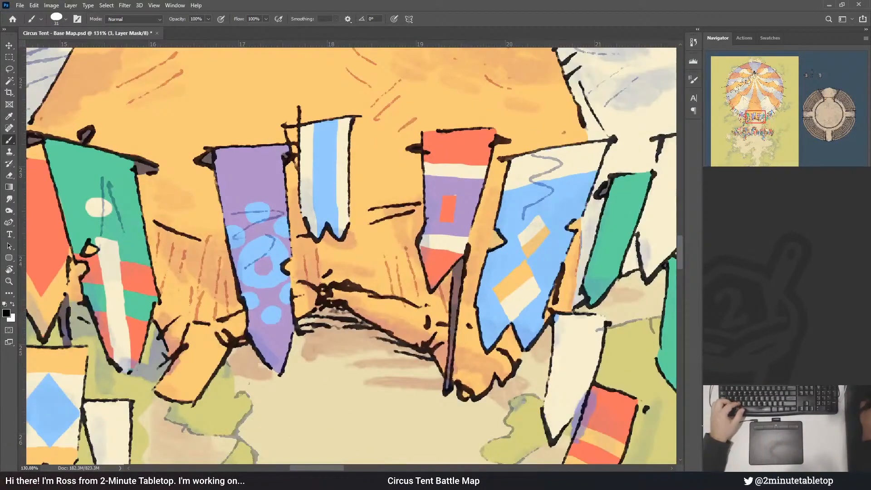
pyautogui.press('x')
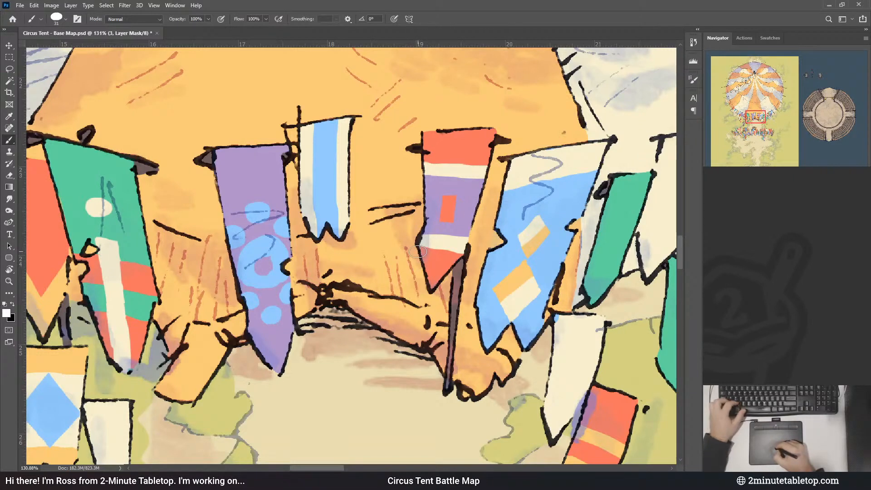
pyautogui.press('x')
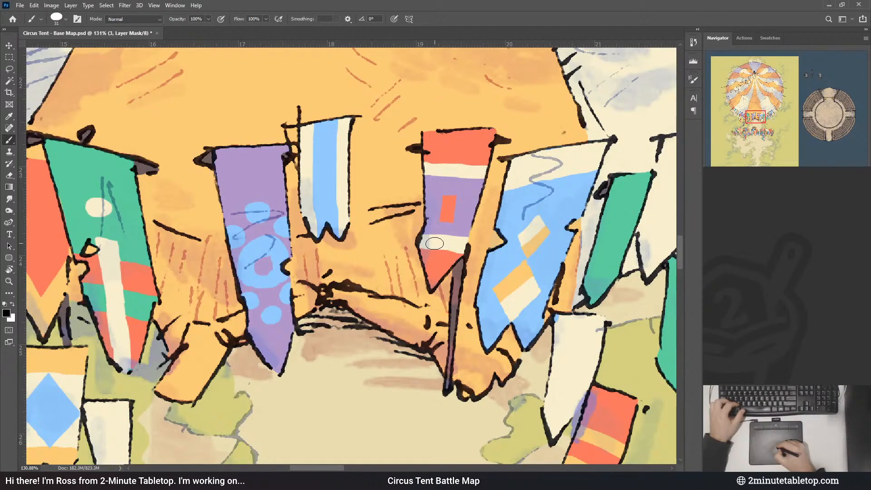
# - Paint a purple diagonal cross on the cream banner below the blue diamond banner, using layer 6's mask
pyautogui.scroll(-6, 526, 130)
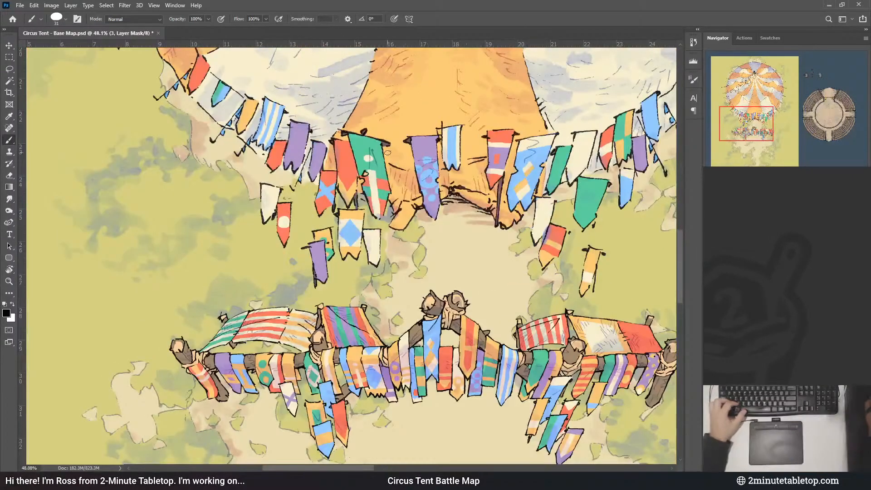
pyautogui.scroll(-3, 387, 153)
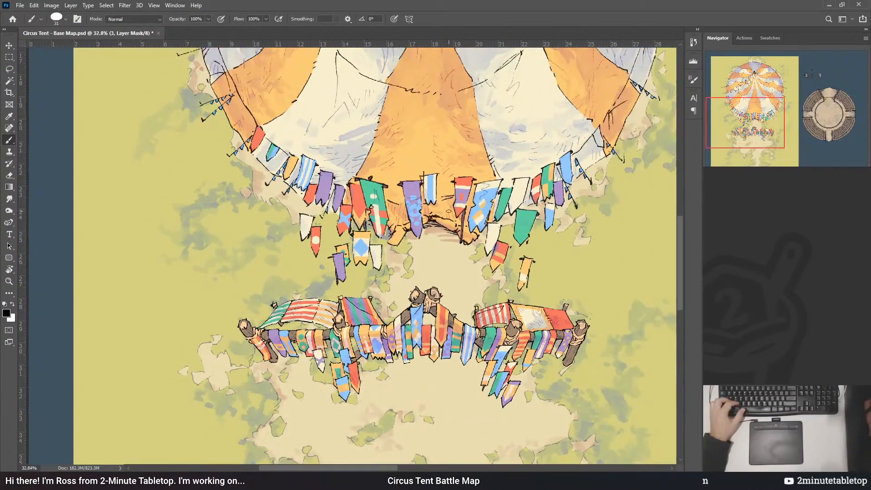
pyautogui.scroll(1, 448, 212)
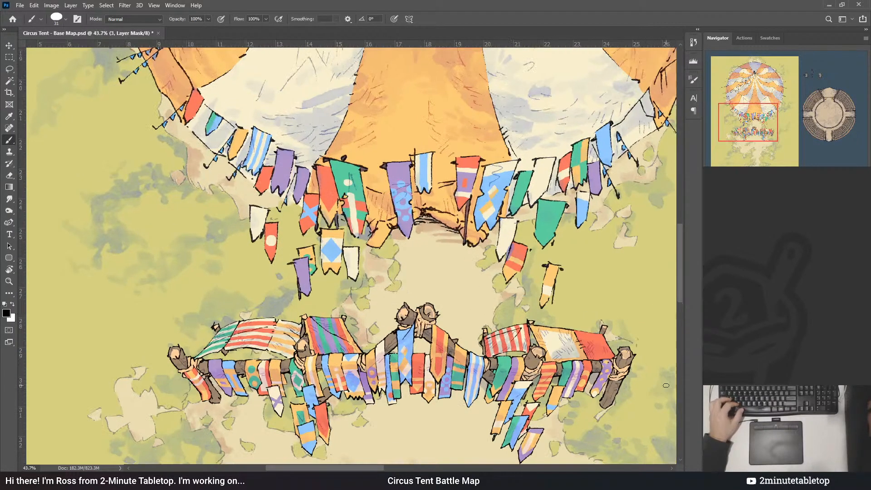
pyautogui.scroll(1, 350, 259)
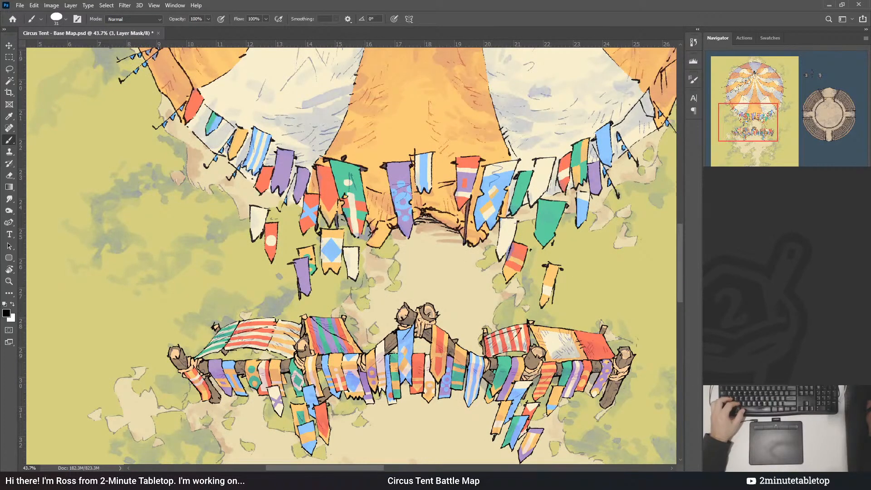
pyautogui.scroll(1, 669, 120)
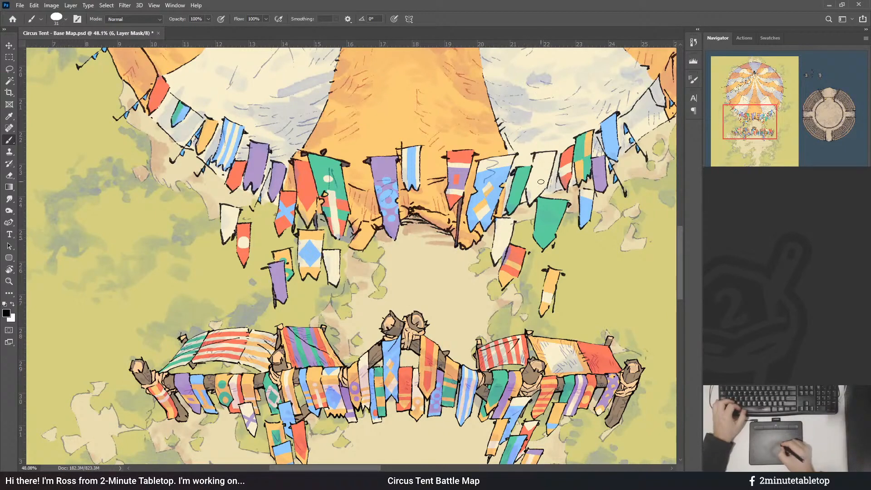
pyautogui.press('x')
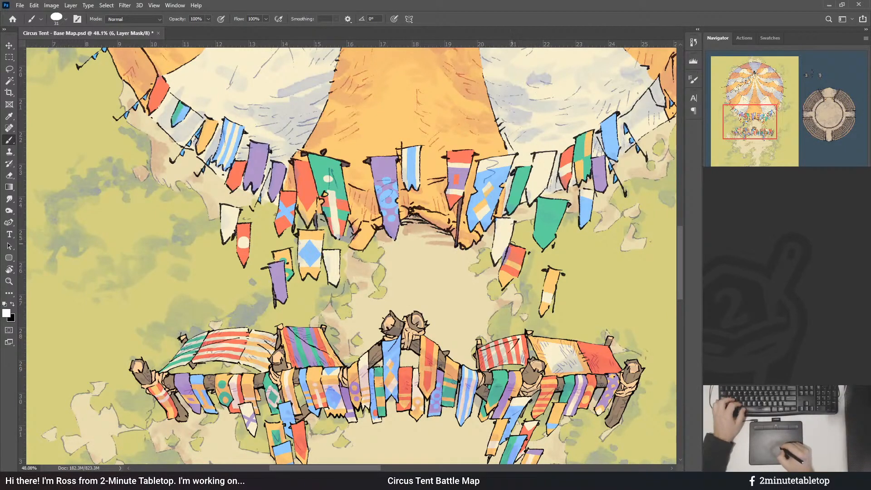
pyautogui.moveTo(612, 393); pyautogui.dragTo(590, 340)
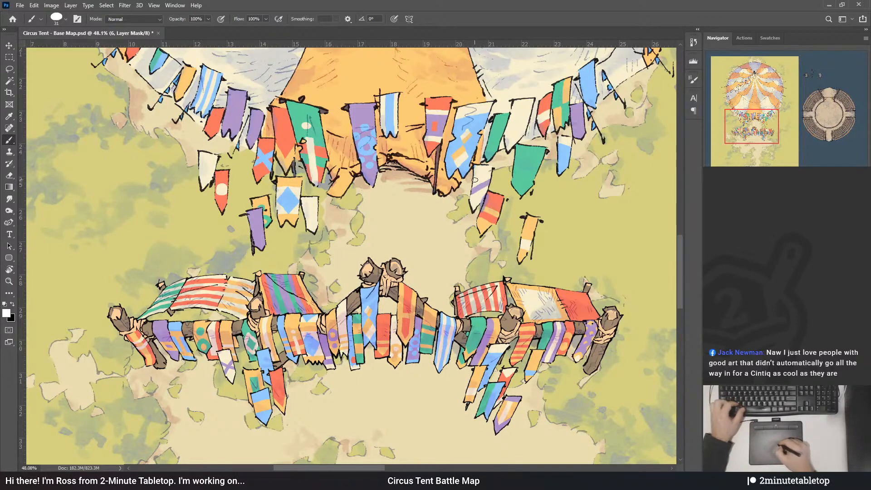
pyautogui.moveTo(474, 180); pyautogui.dragTo(484, 198)
pyautogui.press('x')
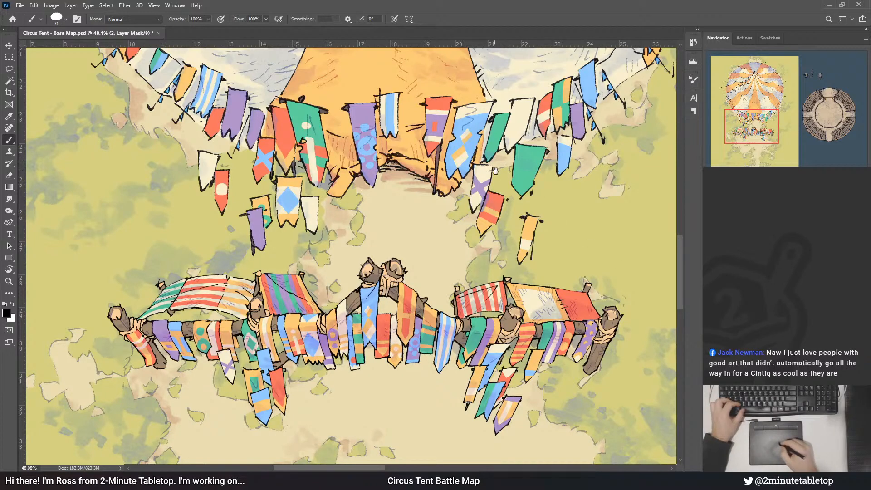
# - Paint orange horizontal stripes across the cream banner beside the narrow green one on layer 2's mask
pyautogui.moveTo(504, 182); pyautogui.dragTo(489, 202)
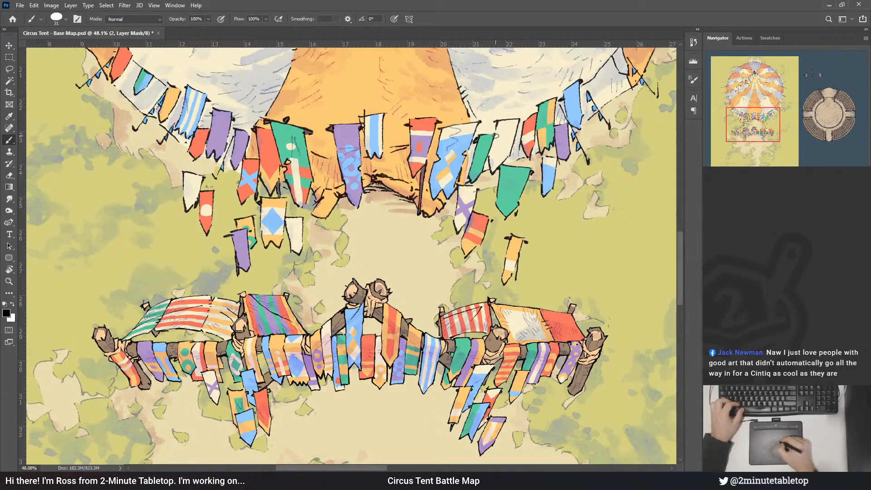
pyautogui.press('x')
pyautogui.moveTo(513, 141); pyautogui.dragTo(489, 143)
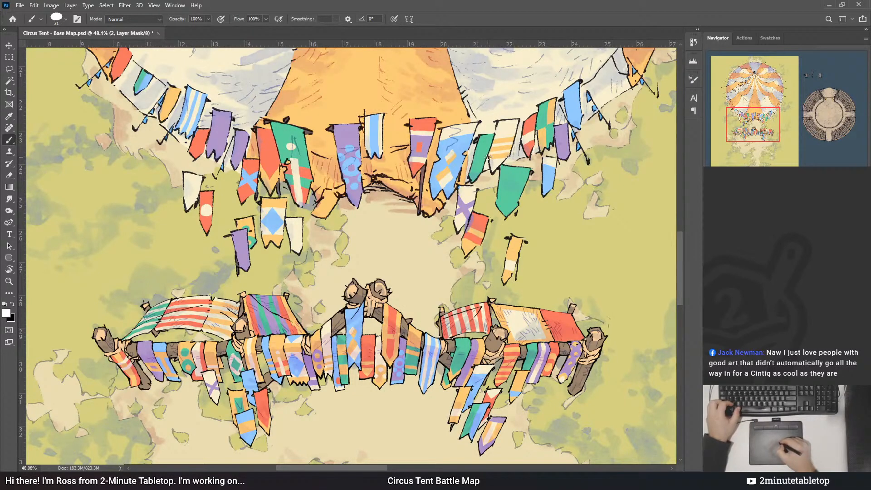
# - Review the banner patterns across the front of the tent and the entrance fence at different magnifications
pyautogui.moveTo(513, 157); pyautogui.dragTo(548, 190)
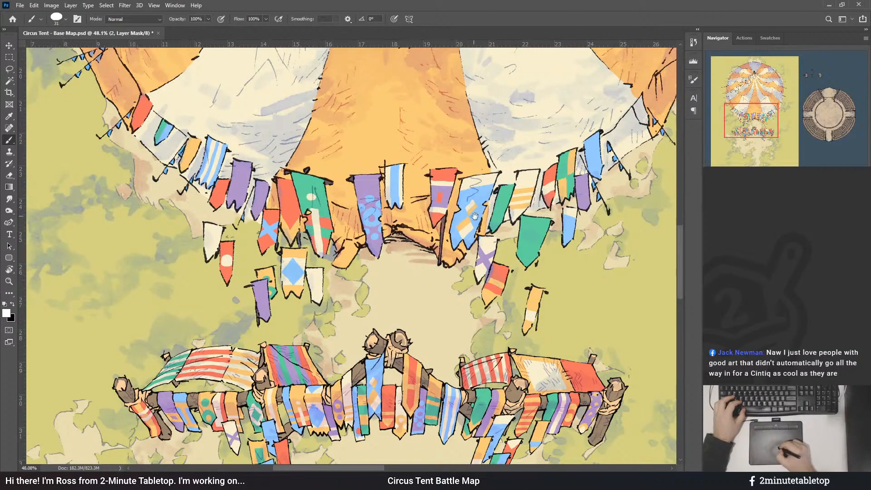
pyautogui.moveTo(484, 241); pyautogui.dragTo(469, 199)
pyautogui.moveTo(377, 276); pyautogui.dragTo(334, 278)
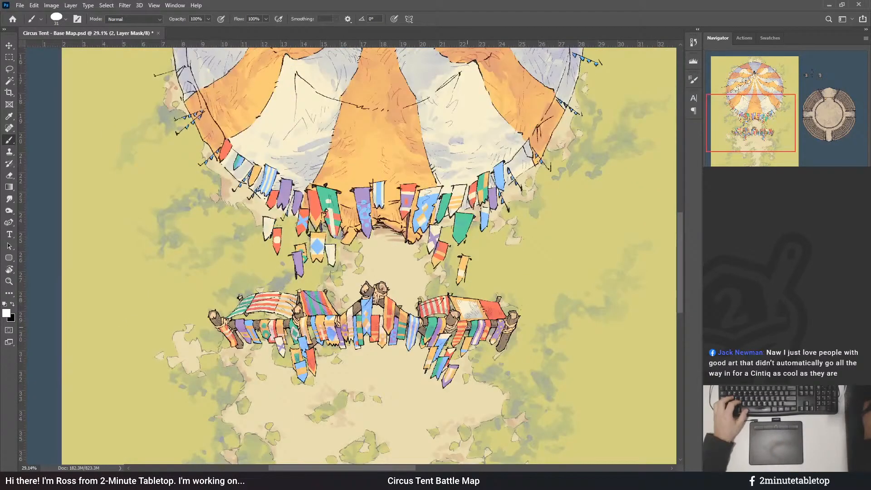
pyautogui.scroll(-2, 415, 312)
pyautogui.scroll(3, 378, 248)
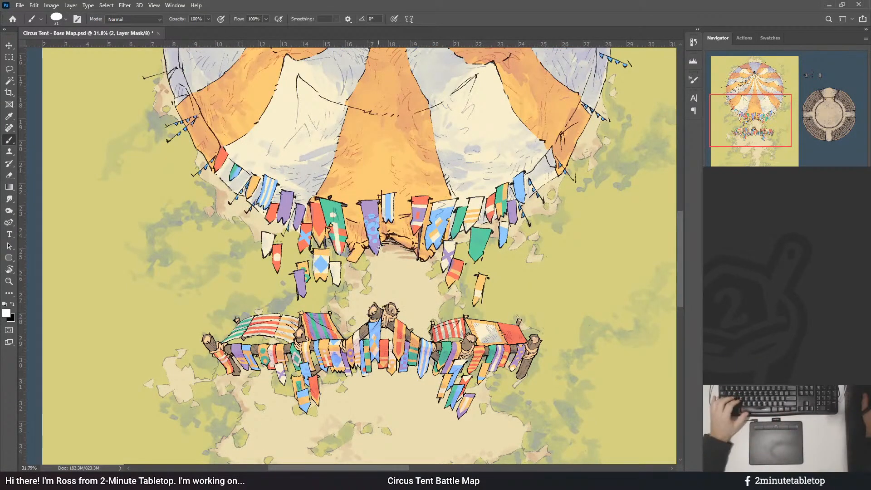
pyautogui.scroll(3, 449, 219)
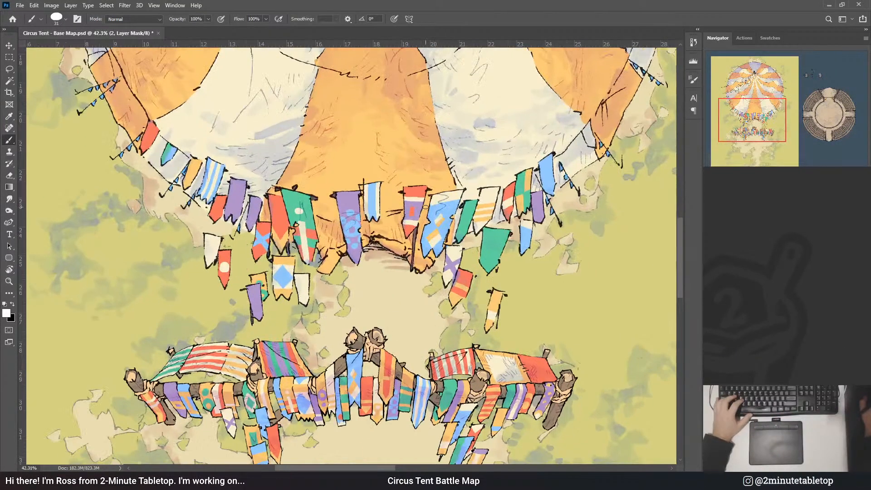
pyautogui.scroll(2, 363, 272)
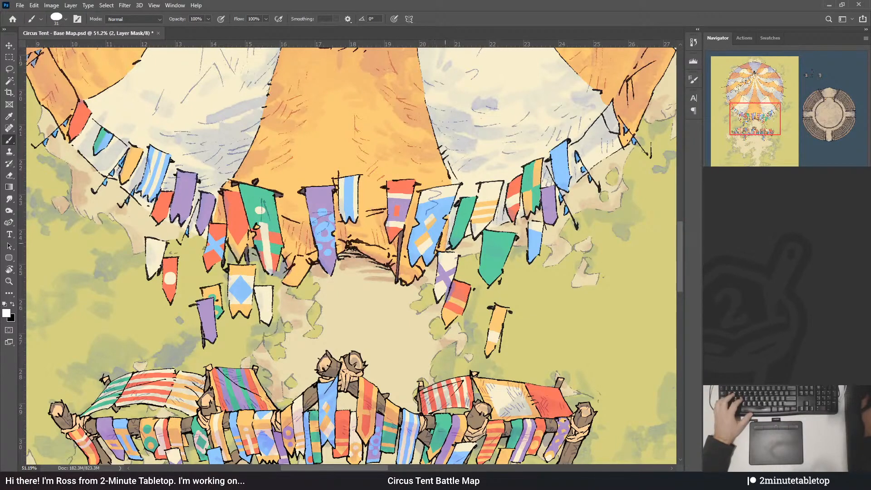
pyautogui.scroll(-2, 490, 200)
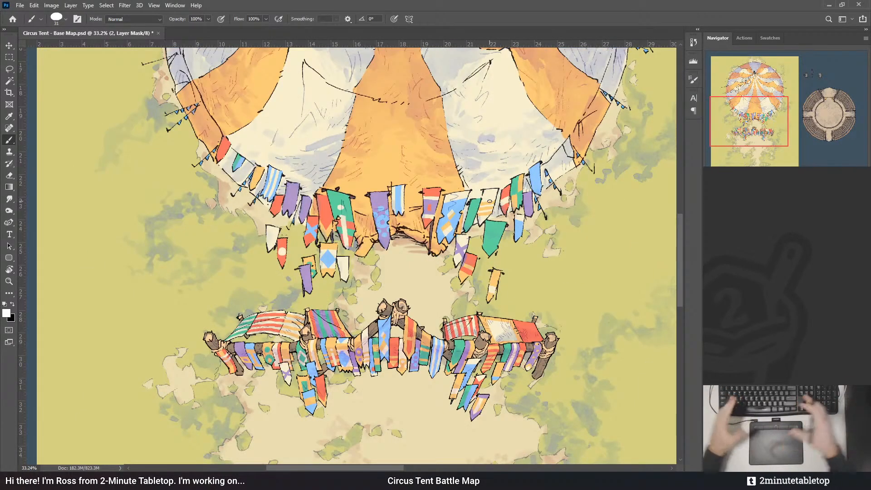
# - Paint an orange vertical stripe along the small purple banner beside the blue diamond banner, using the masks of layers 6 and 5
pyautogui.scroll(2, 120, 404)
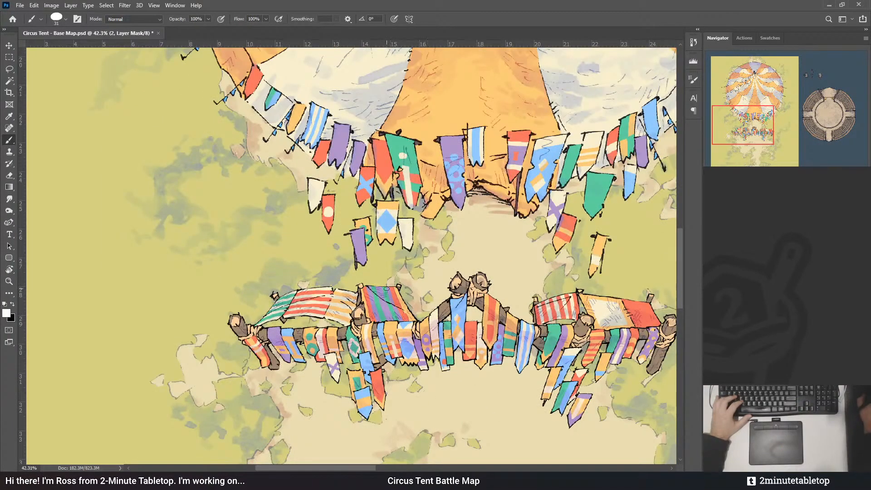
pyautogui.scroll(3, 463, 314)
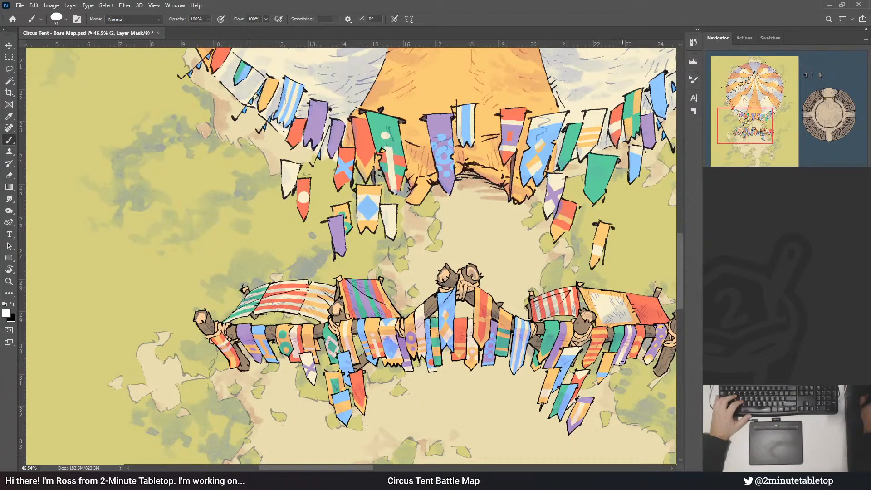
pyautogui.scroll(2, 367, 232)
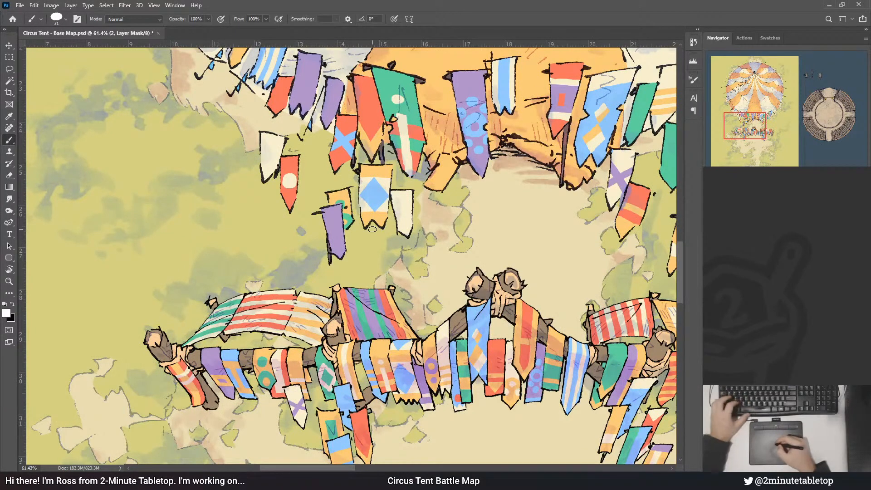
pyautogui.press('x')
pyautogui.moveTo(373, 229)
pyautogui.mouseDown()
pyautogui.moveTo(373, 216)
pyautogui.moveTo(360, 208)
pyautogui.mouseUp()
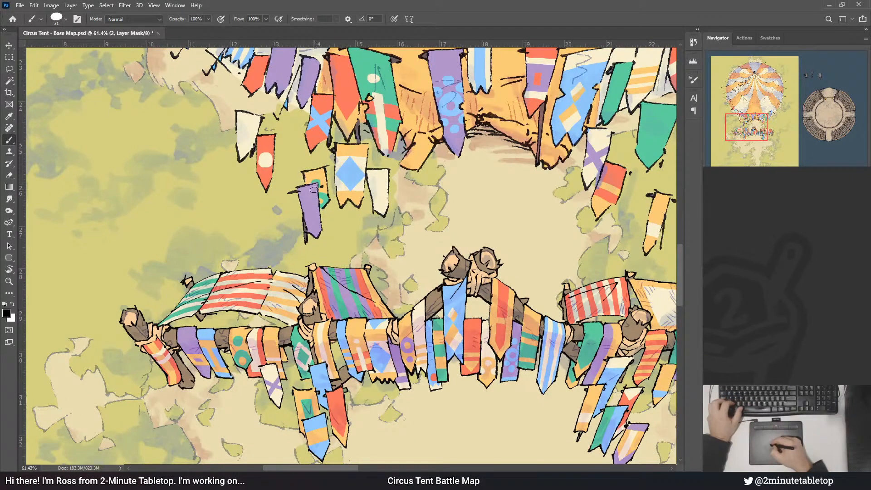
pyautogui.press('x')
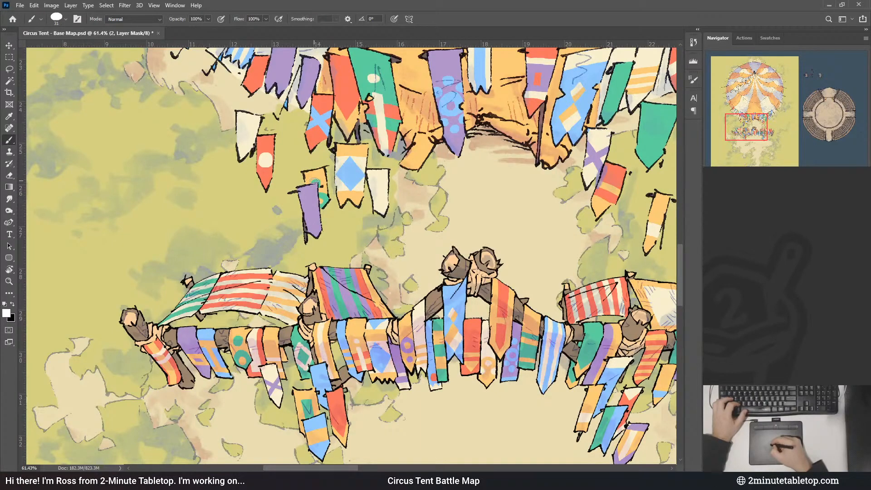
pyautogui.moveTo(609, 122); pyautogui.dragTo(527, 166)
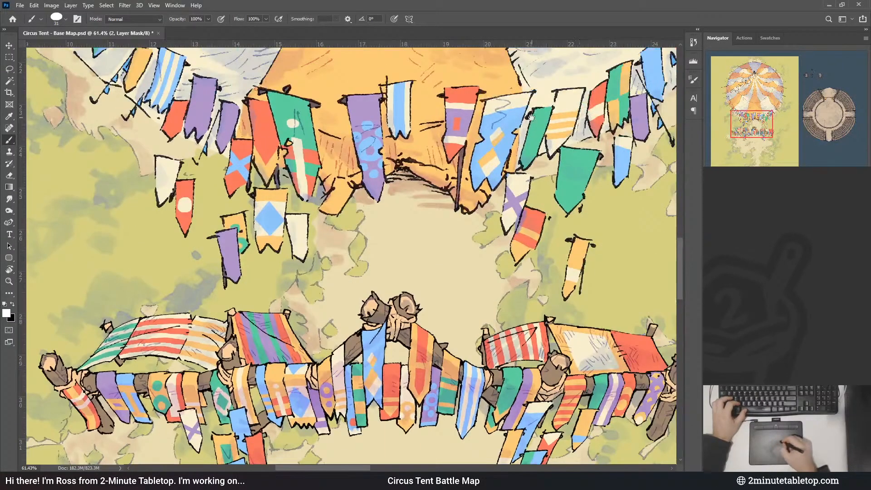
pyautogui.moveTo(465, 258); pyautogui.dragTo(518, 254)
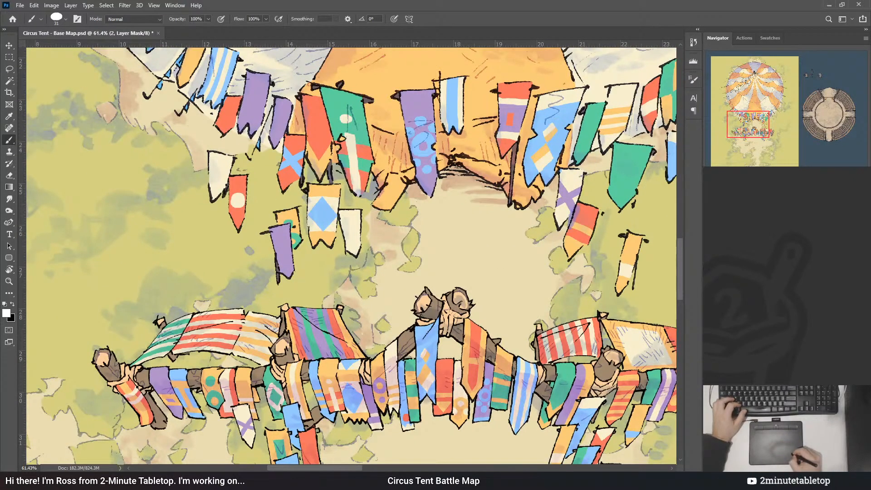
pyautogui.press('x')
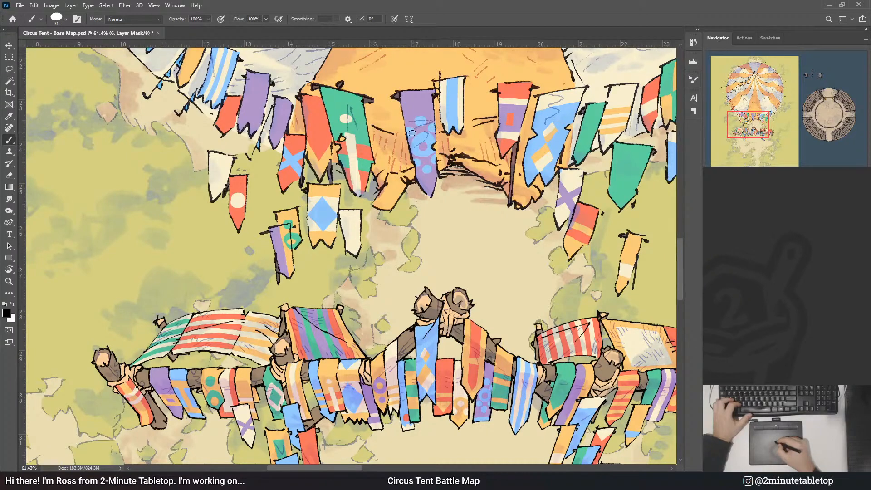
pyautogui.moveTo(411, 133); pyautogui.dragTo(416, 135)
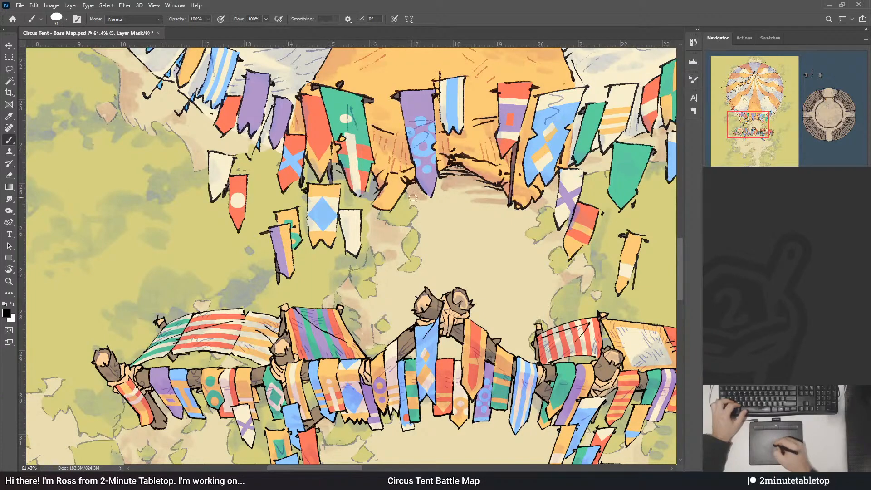
# - Examine the hanging banners across the tent front for plain ones that still need a pattern
pyautogui.moveTo(495, 249); pyautogui.dragTo(478, 265)
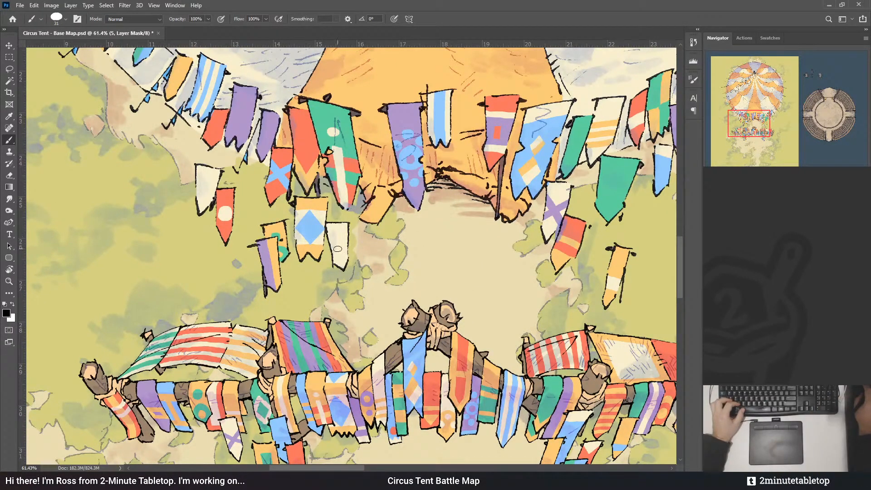
pyautogui.scroll(-2, 338, 249)
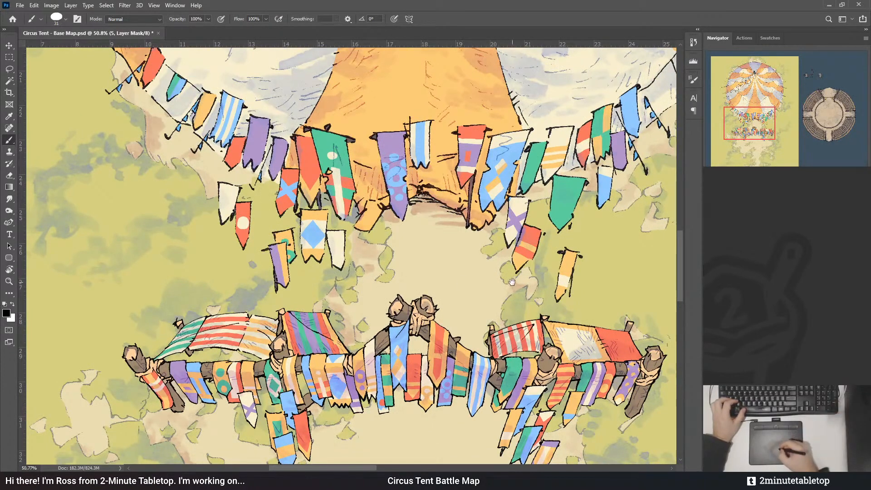
pyautogui.moveTo(538, 250); pyautogui.dragTo(525, 230)
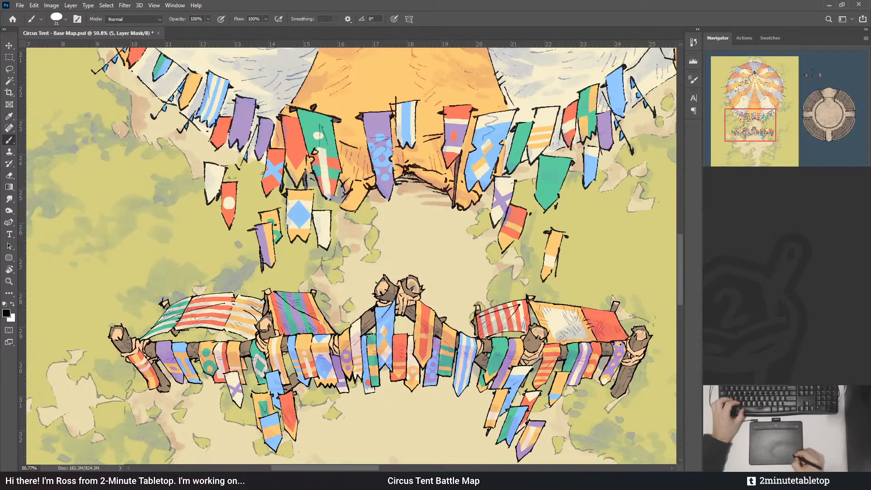
pyautogui.hotkey('alt', '[')
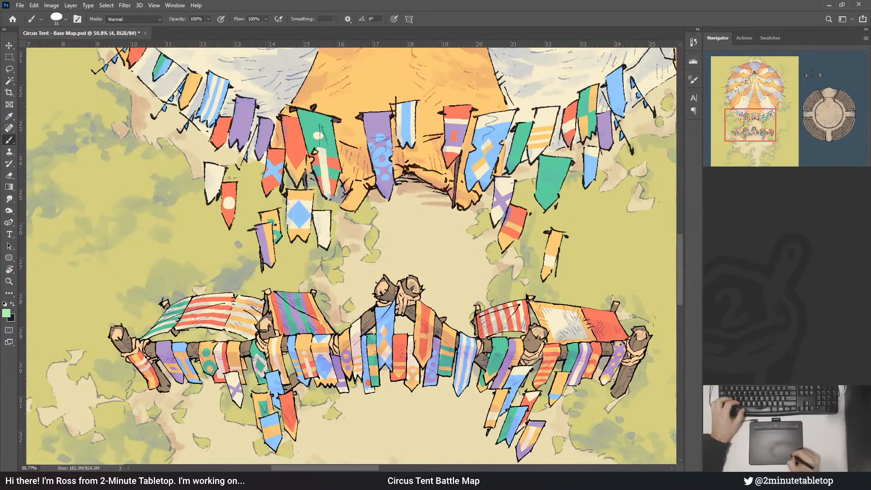
pyautogui.hotkey('alt', '[')
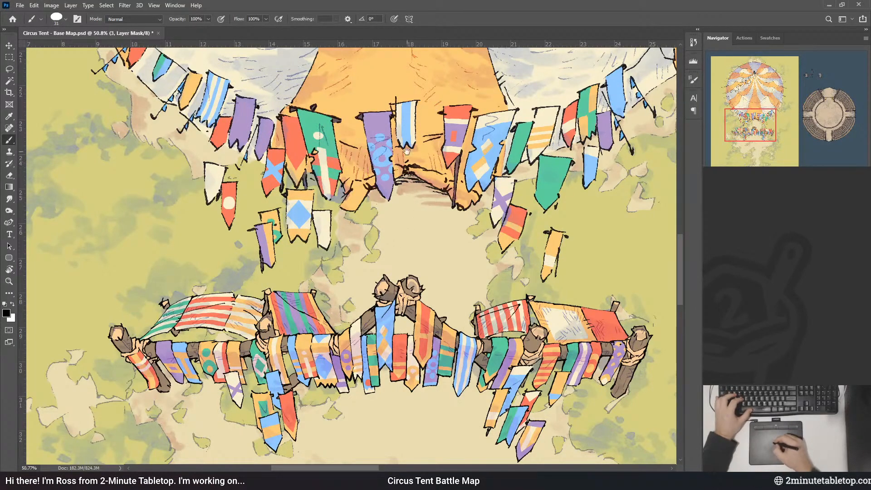
pyautogui.moveTo(445, 156); pyautogui.dragTo(520, 189)
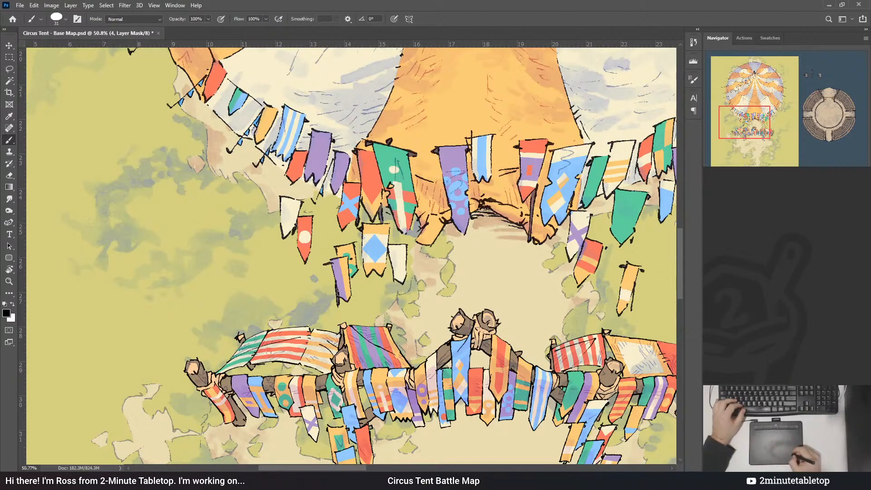
pyautogui.moveTo(521, 259); pyautogui.dragTo(479, 249)
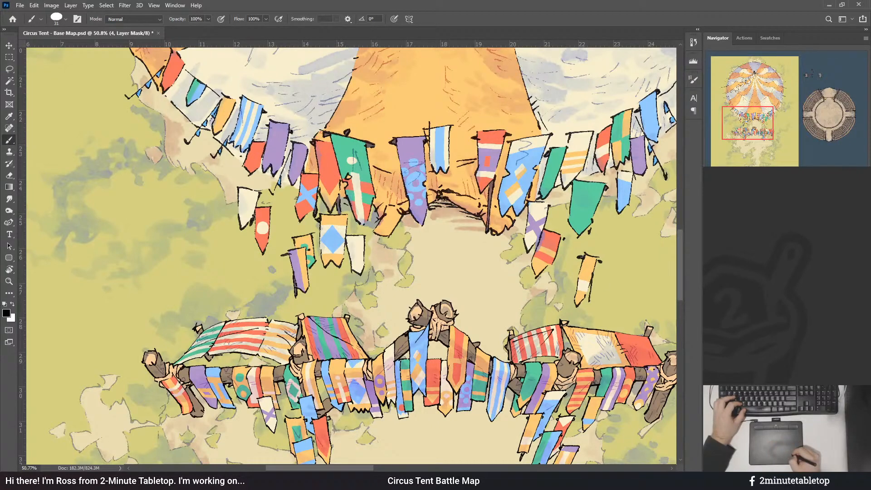
pyautogui.moveTo(609, 346); pyautogui.dragTo(607, 317)
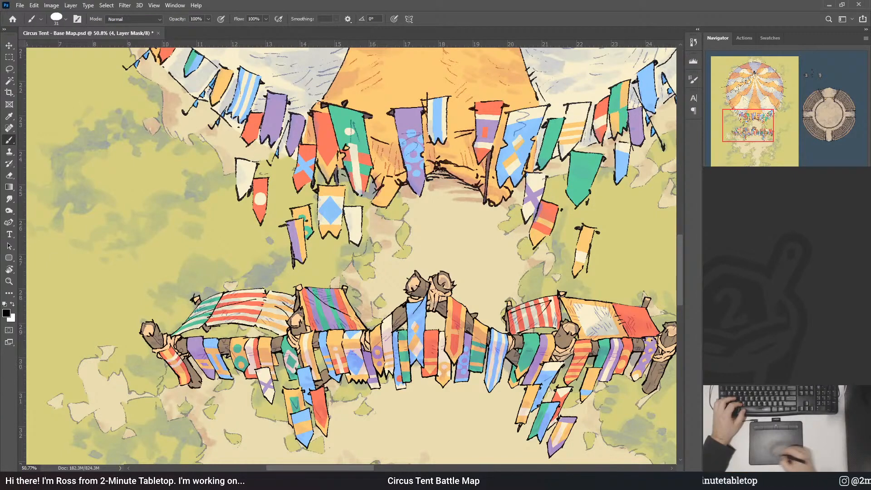
# - Paint a cream diamond outline with a green centre on the wide green banner beside the purple-cross banner, using layer 5's mask
pyautogui.moveTo(565, 176); pyautogui.dragTo(489, 203)
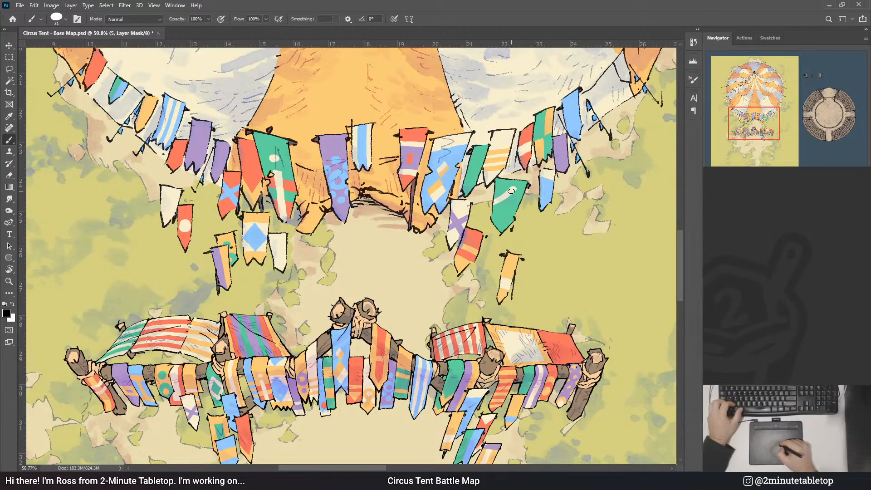
pyautogui.moveTo(511, 191); pyautogui.dragTo(518, 206)
pyautogui.hotkey('ctrl', 'z')
pyautogui.press('x')
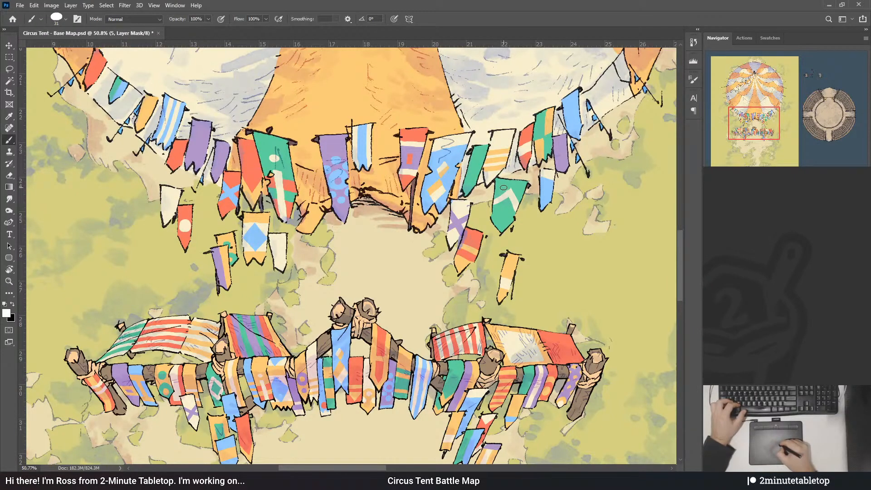
pyautogui.press('x')
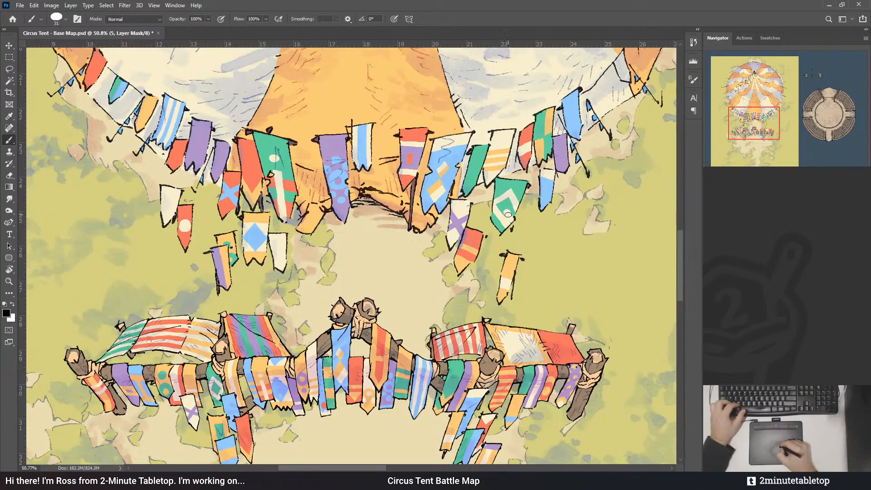
pyautogui.press('x')
pyautogui.press('x')
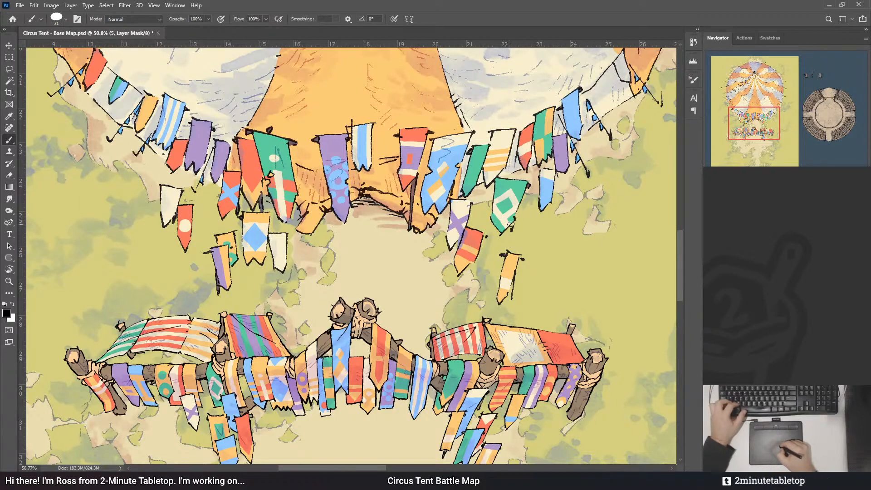
pyautogui.press('x')
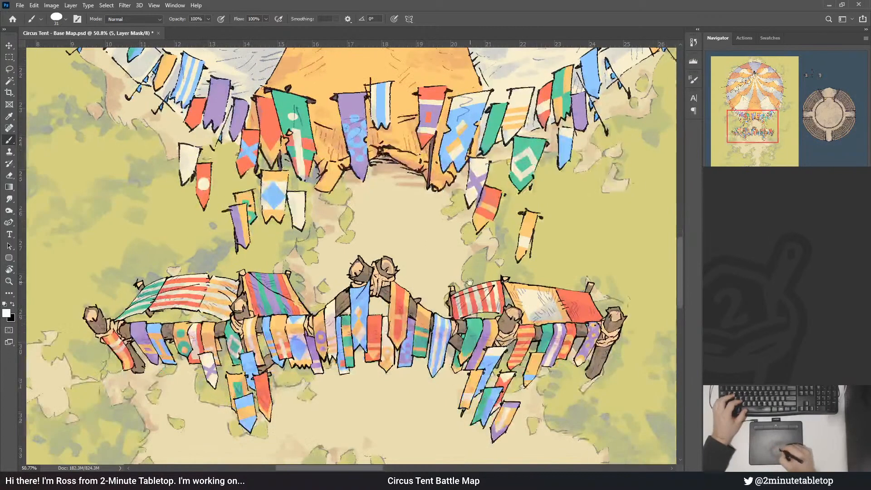
# - Review the banner decoration along the tent and entrance fence, close up and against the whole map
pyautogui.moveTo(529, 320); pyautogui.dragTo(549, 278)
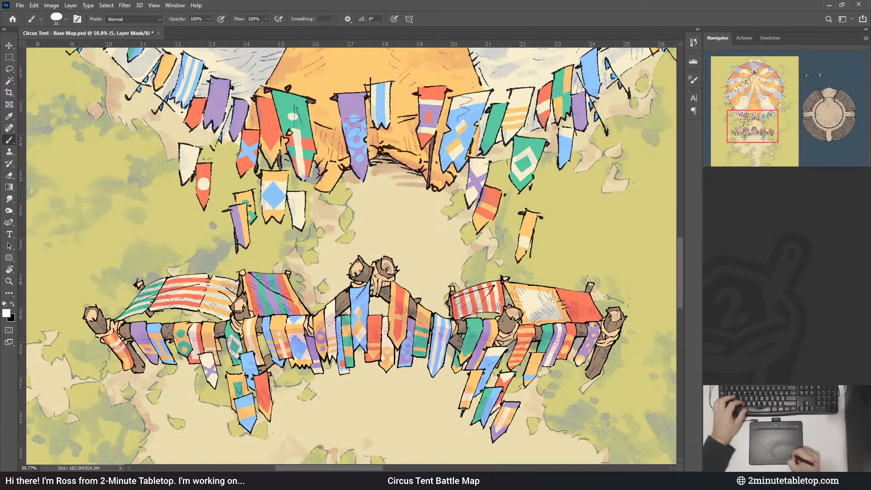
pyautogui.press('x')
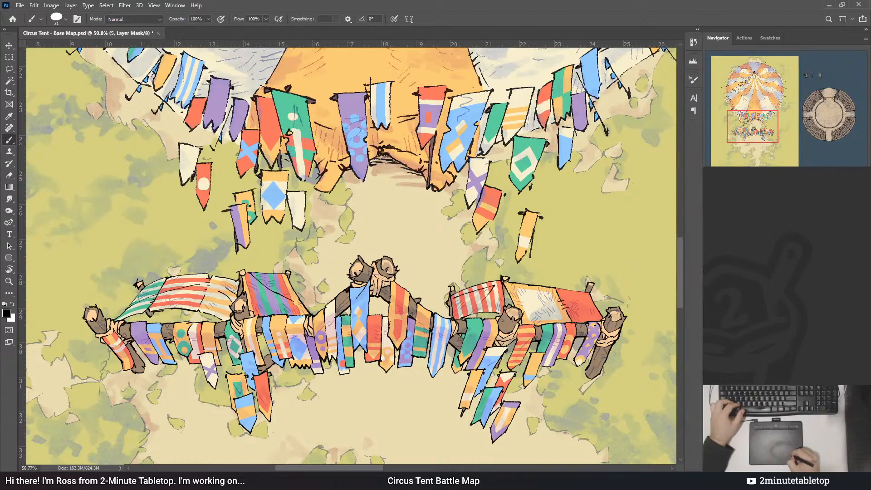
pyautogui.press('x')
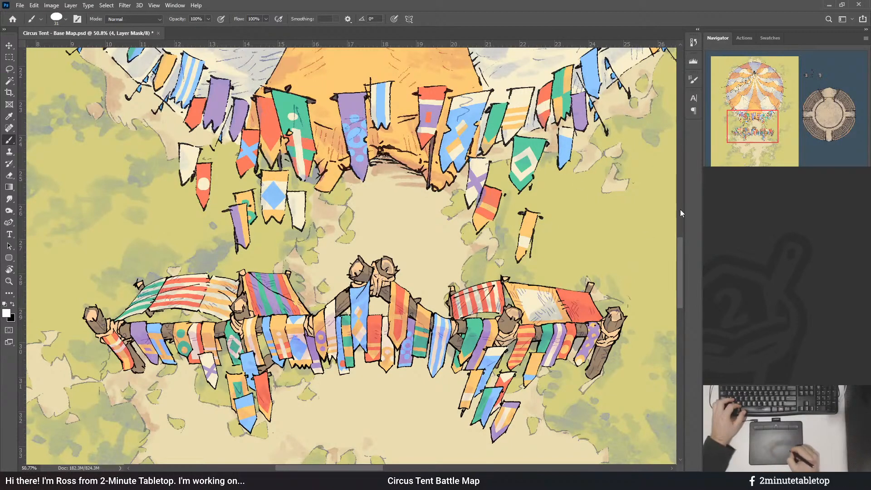
pyautogui.press('x')
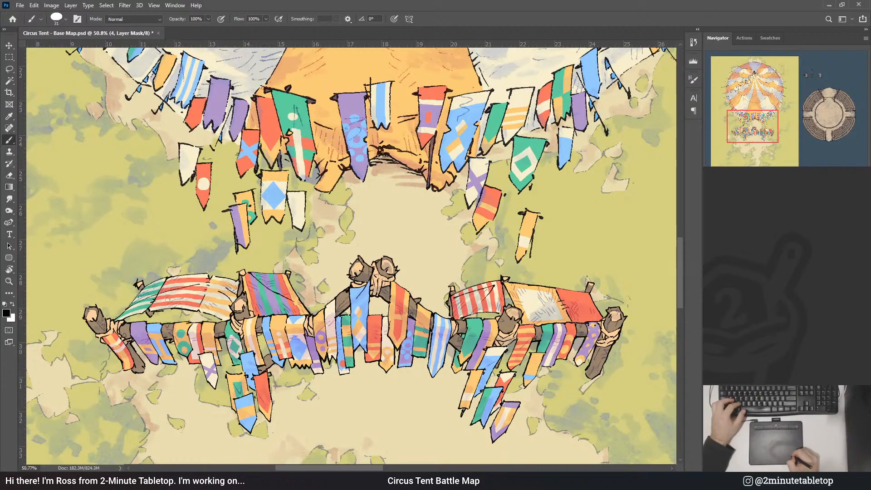
pyautogui.click(771, 399)
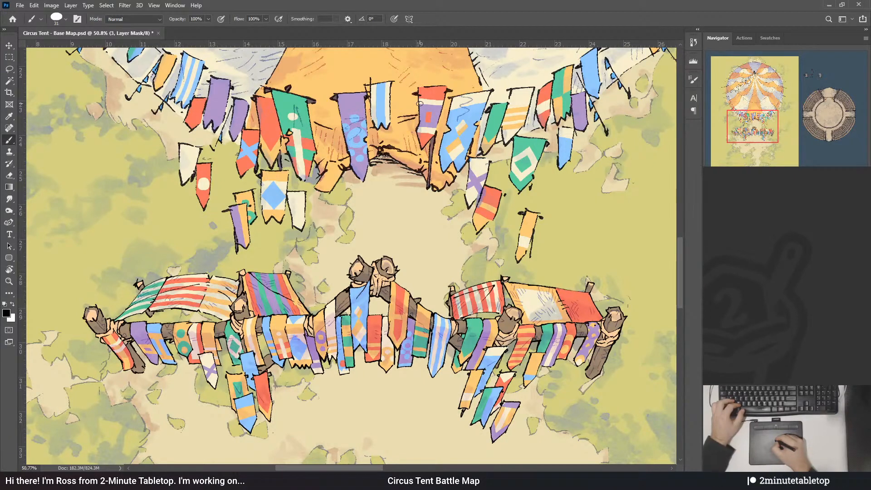
pyautogui.moveTo(303, 124); pyautogui.dragTo(348, 140)
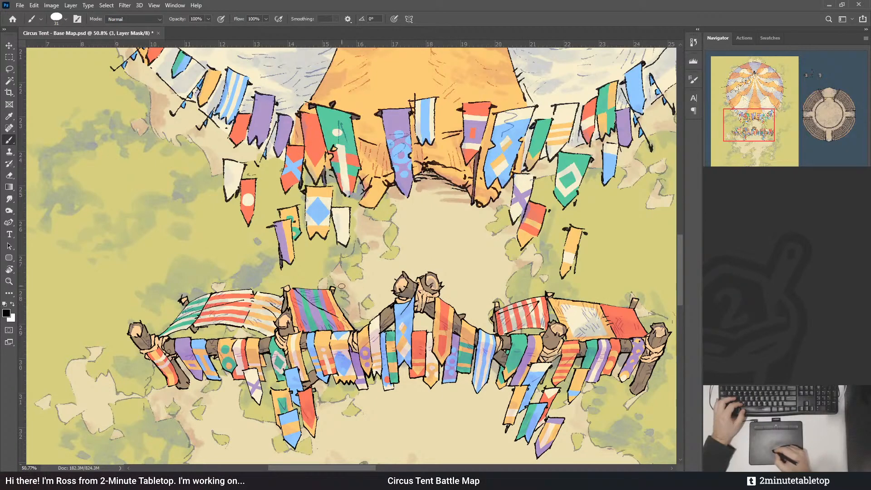
pyautogui.scroll(-4, 175, 193)
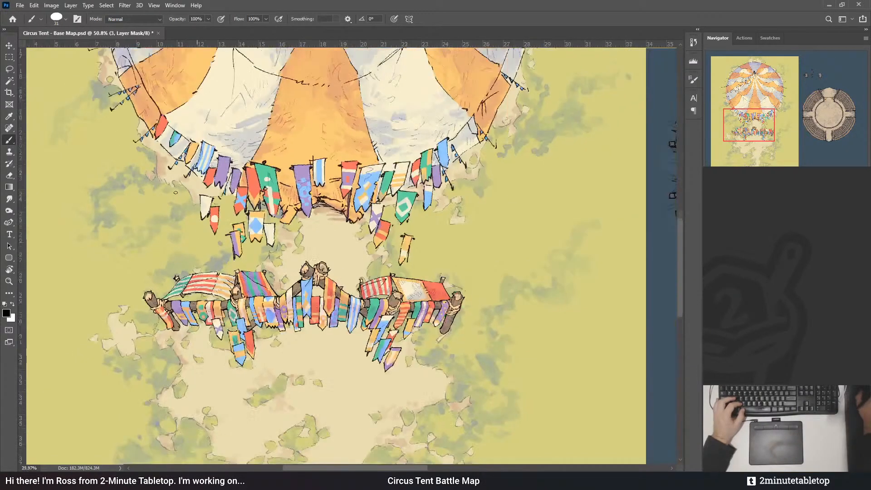
pyautogui.scroll(-2, 175, 192)
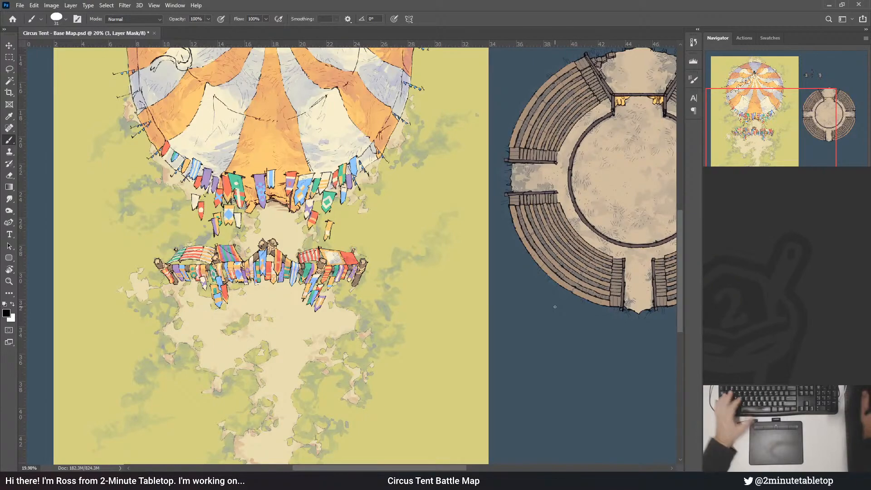
pyautogui.scroll(-2, 508, 354)
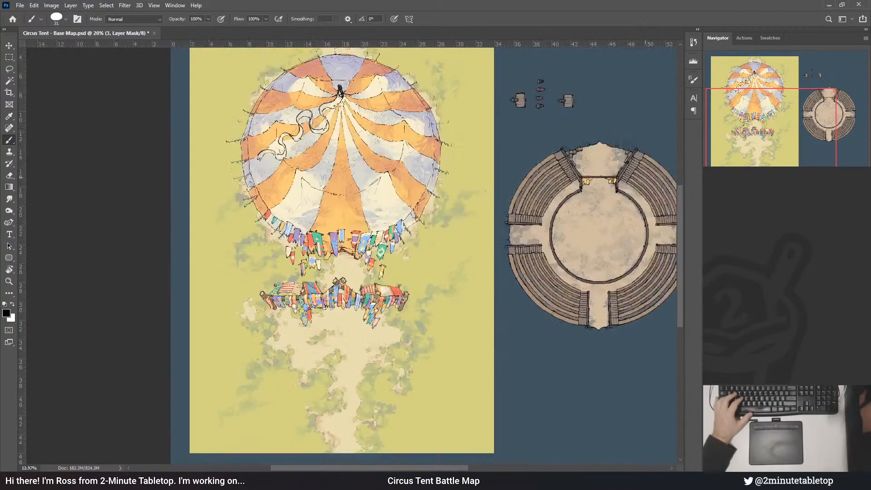
# - Paint cream horizontal stripes across the purple banner beside the green and orange checked one, using layer 6's mask
pyautogui.scroll(4, 259, 184)
pyautogui.scroll(3, 407, 377)
pyautogui.scroll(-2, 399, 374)
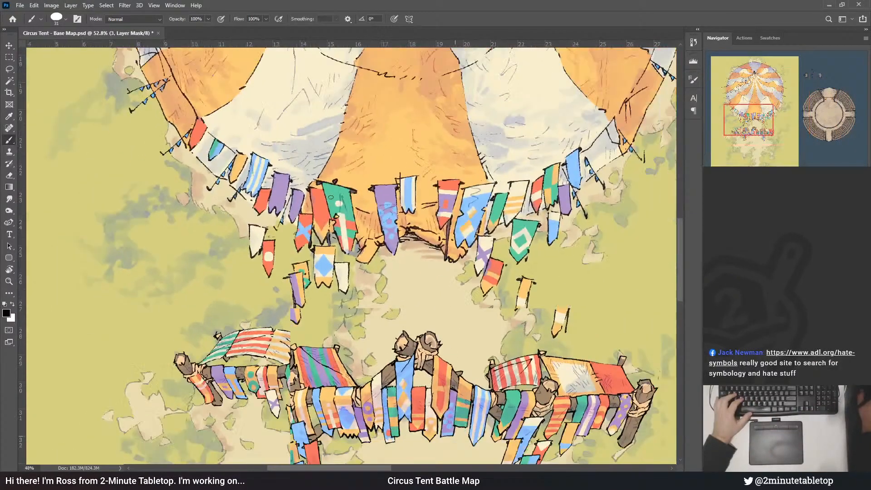
pyautogui.scroll(3, 390, 367)
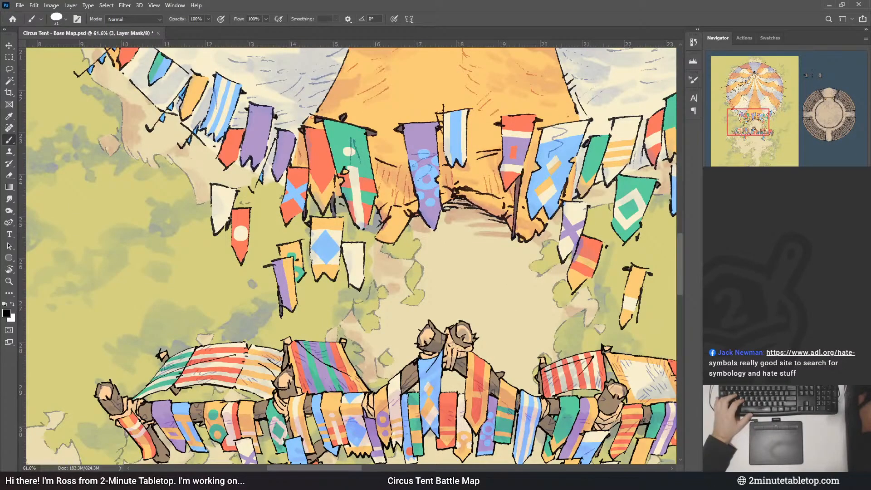
pyautogui.moveTo(453, 252); pyautogui.dragTo(469, 194)
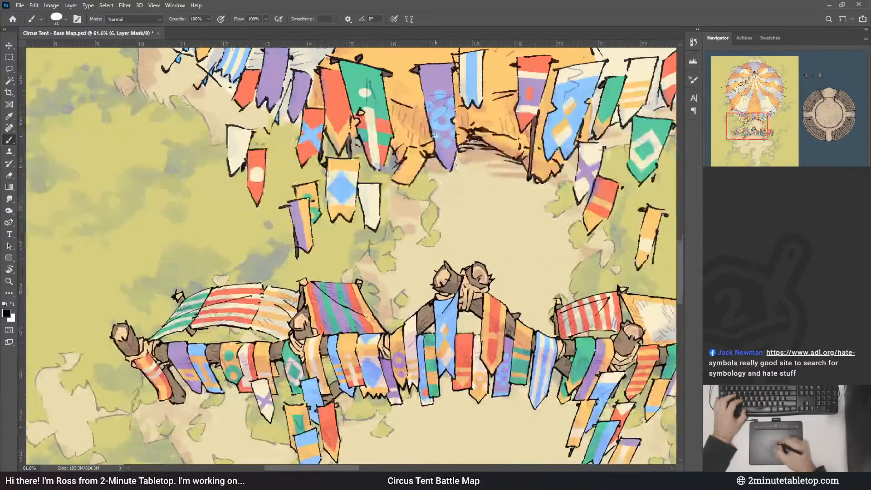
pyautogui.moveTo(578, 217); pyautogui.dragTo(432, 302)
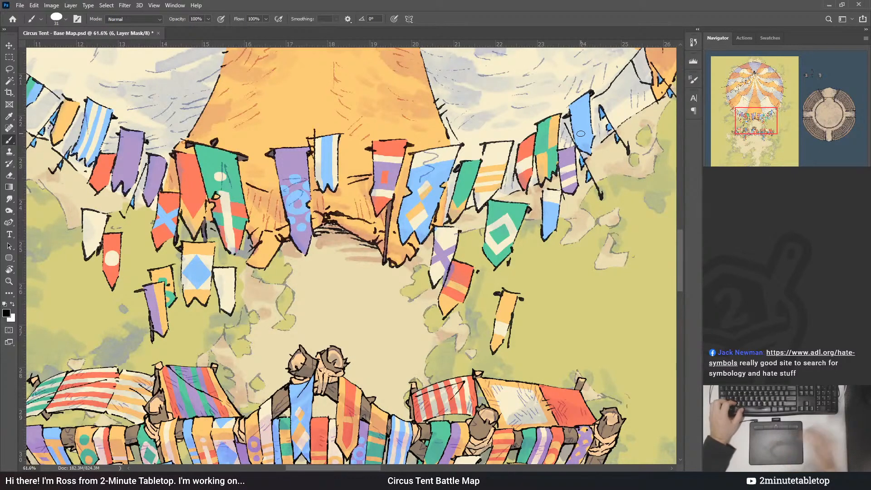
# - Examine the banners along the tent front and entrance fence for plain ones that still need a pattern
pyautogui.scroll(-1, 546, 190)
pyautogui.scroll(-3, 545, 190)
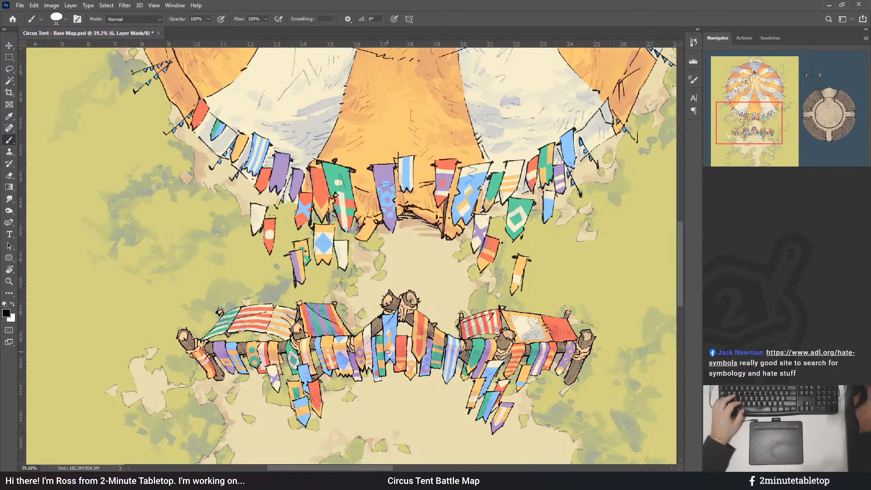
pyautogui.scroll(3, 431, 383)
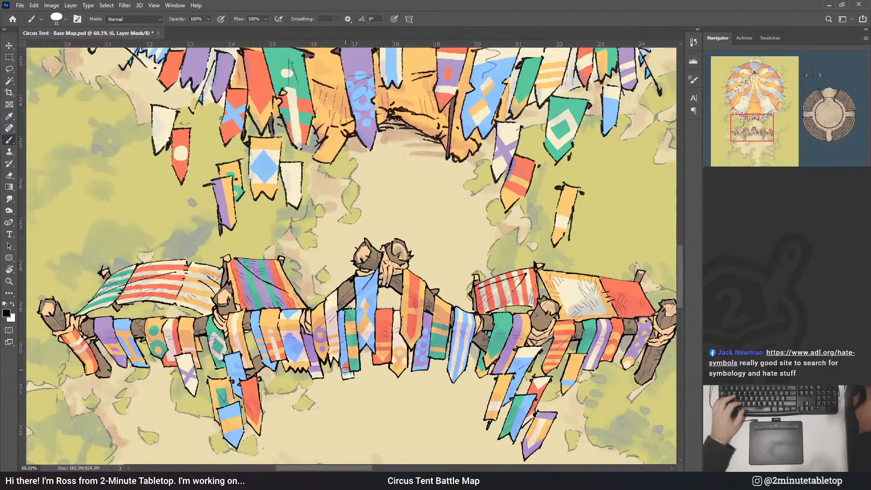
pyautogui.scroll(-2, 418, 417)
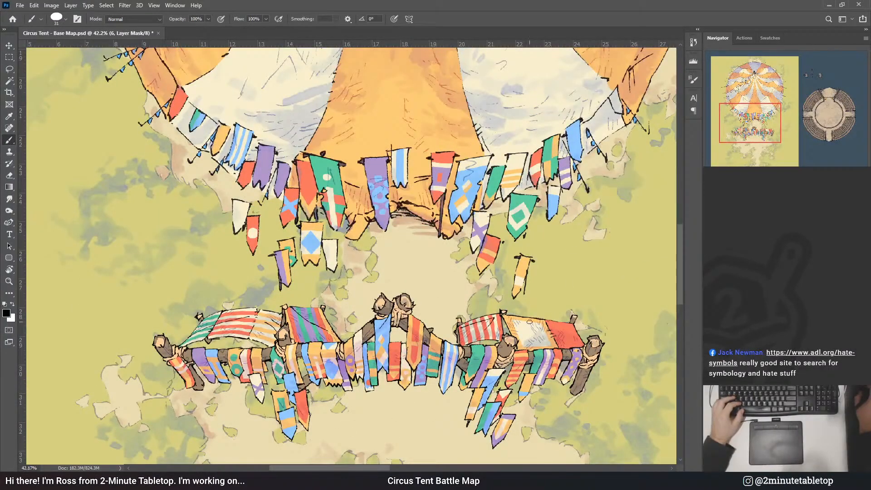
pyautogui.scroll(2, 612, 161)
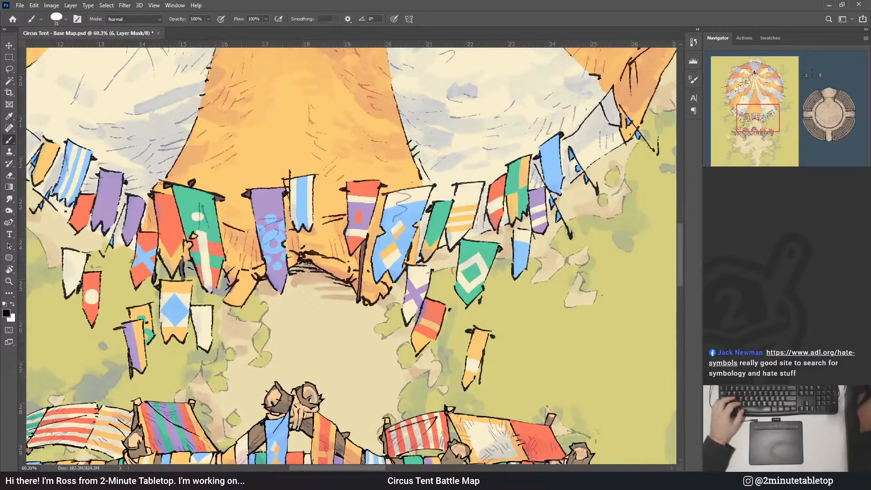
pyautogui.scroll(2, 593, 101)
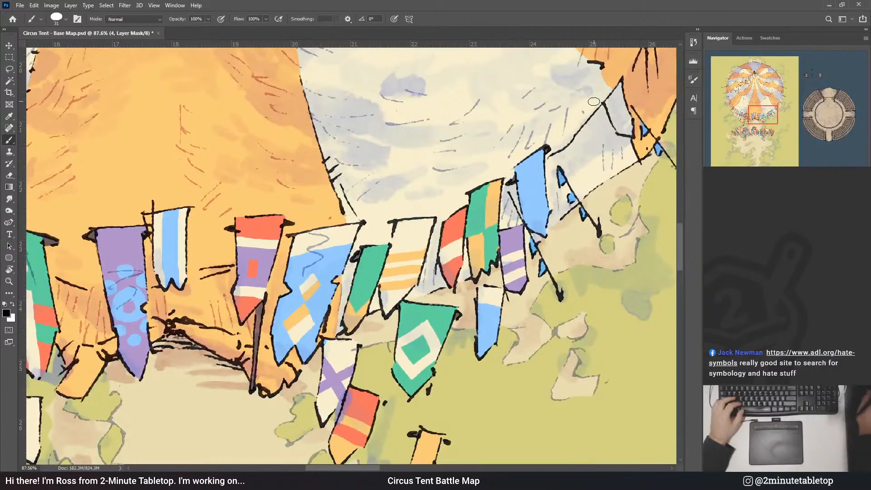
pyautogui.moveTo(579, 152); pyautogui.dragTo(526, 145)
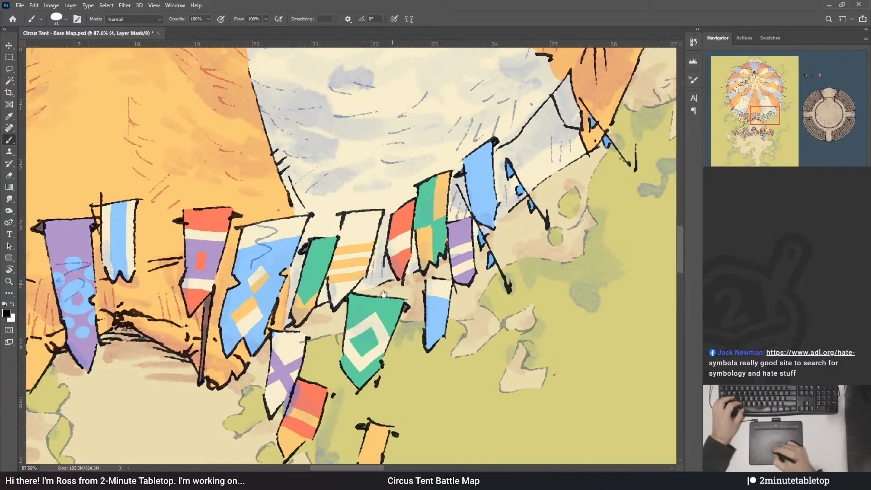
pyautogui.moveTo(504, 235); pyautogui.dragTo(574, 173)
pyautogui.moveTo(558, 243); pyautogui.dragTo(459, 288)
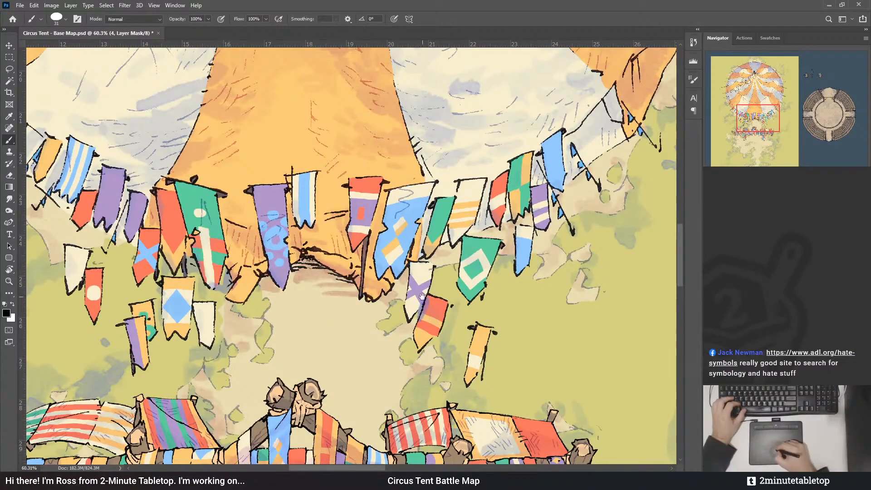
pyautogui.moveTo(487, 305); pyautogui.dragTo(524, 165)
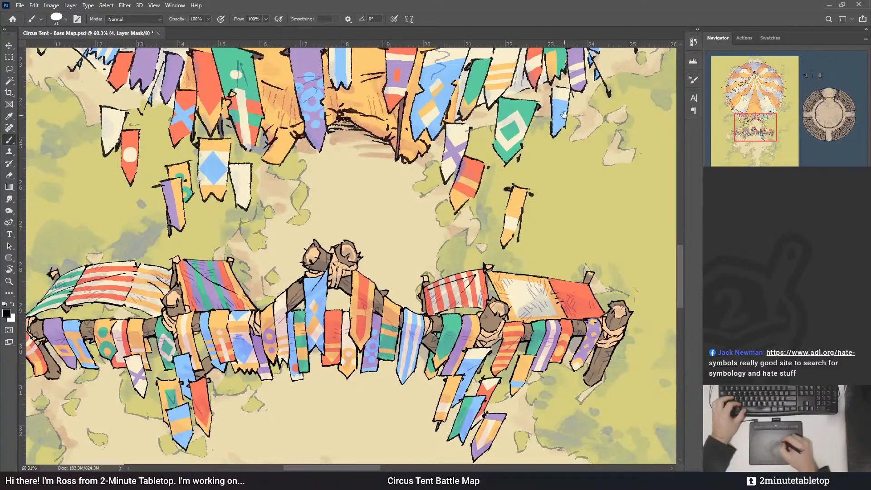
pyautogui.moveTo(583, 49); pyautogui.dragTo(479, 180)
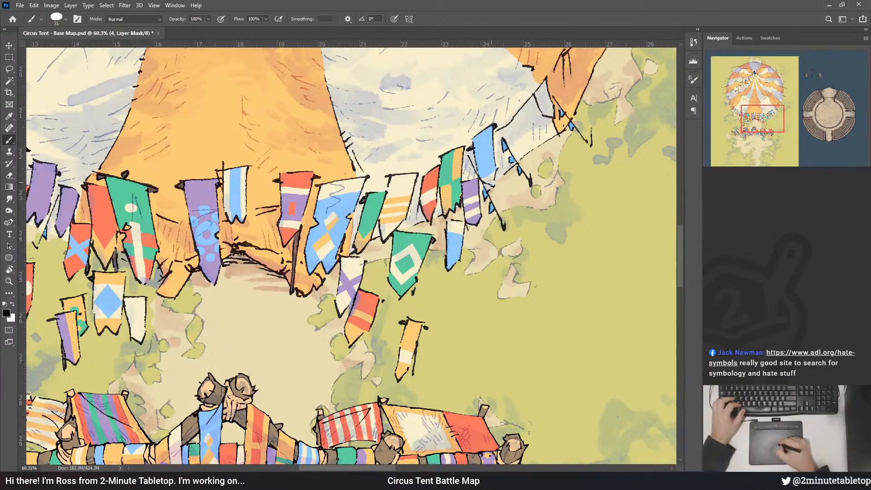
# - Paint a cream tip and a round cream spot on the plain blue banner beside the green and orange checked one, using layer 4's mask
pyautogui.press('x')
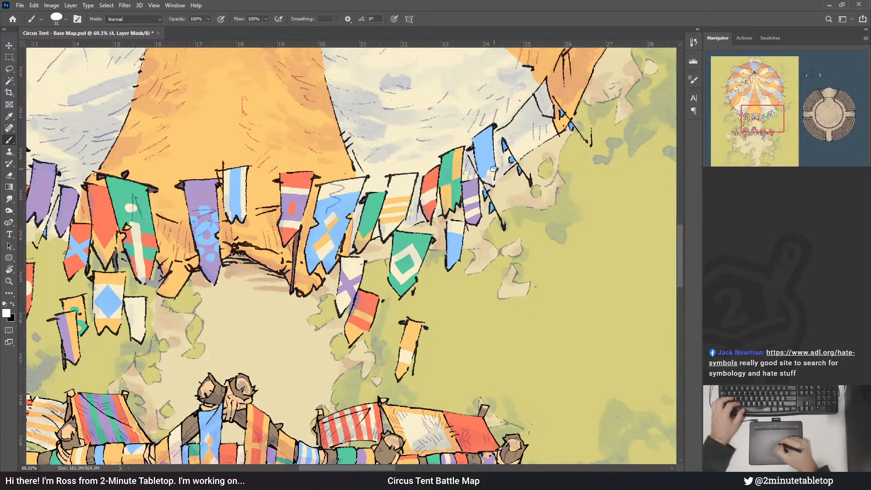
pyautogui.press('x')
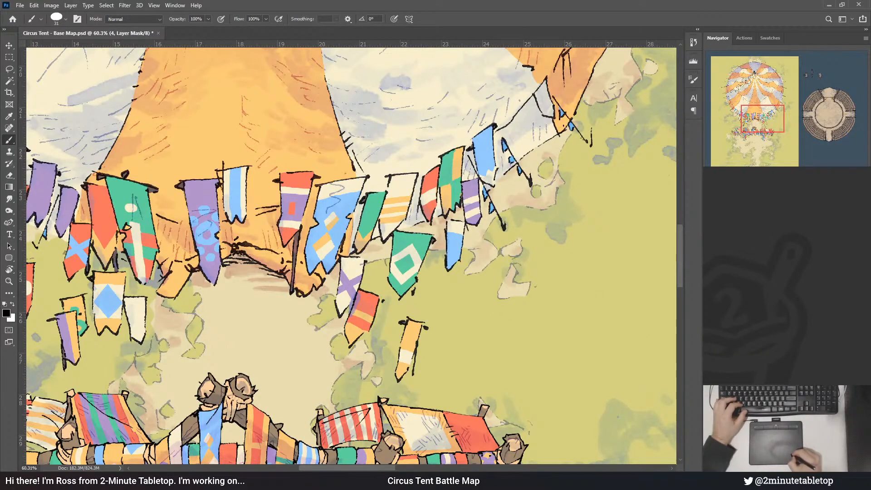
pyautogui.click(744, 318)
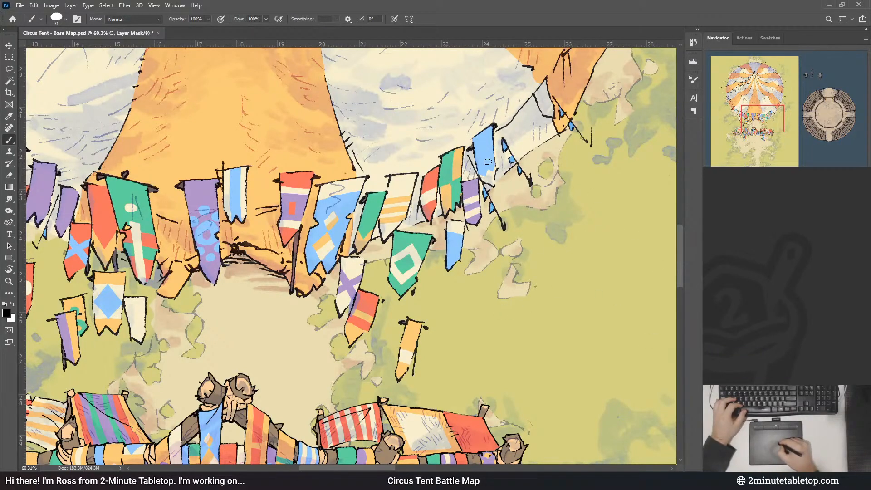
pyautogui.click(744, 318)
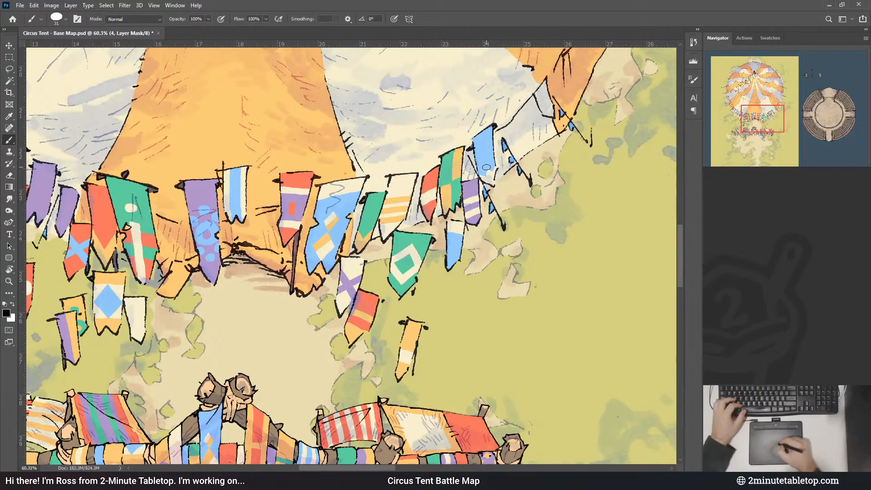
pyautogui.moveTo(486, 162); pyautogui.dragTo(486, 162)
pyautogui.hotkey('ctrl', 'z')
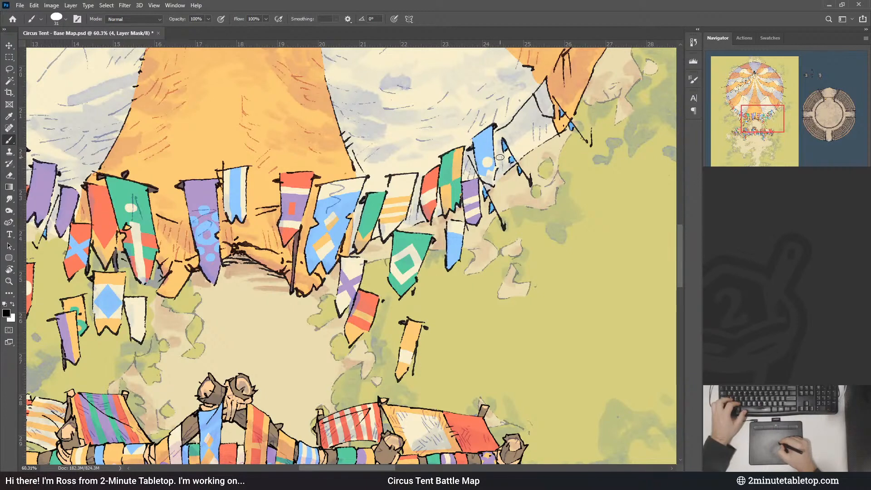
pyautogui.press('x')
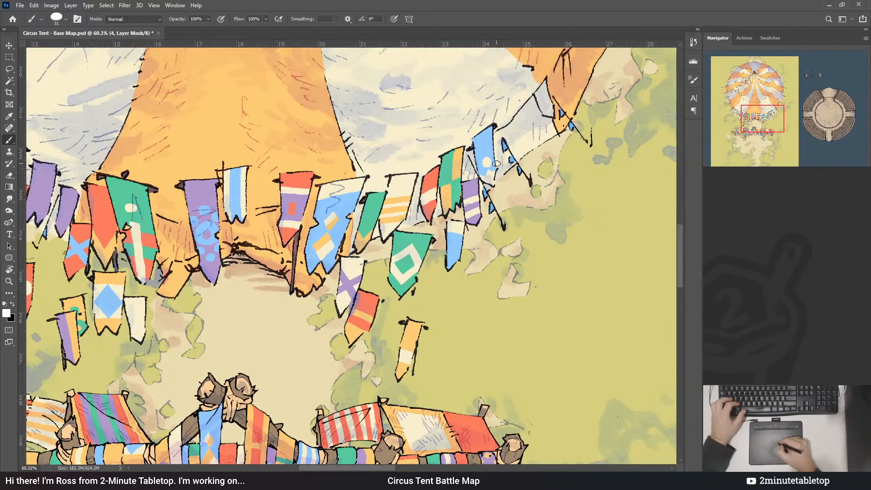
pyautogui.press('x')
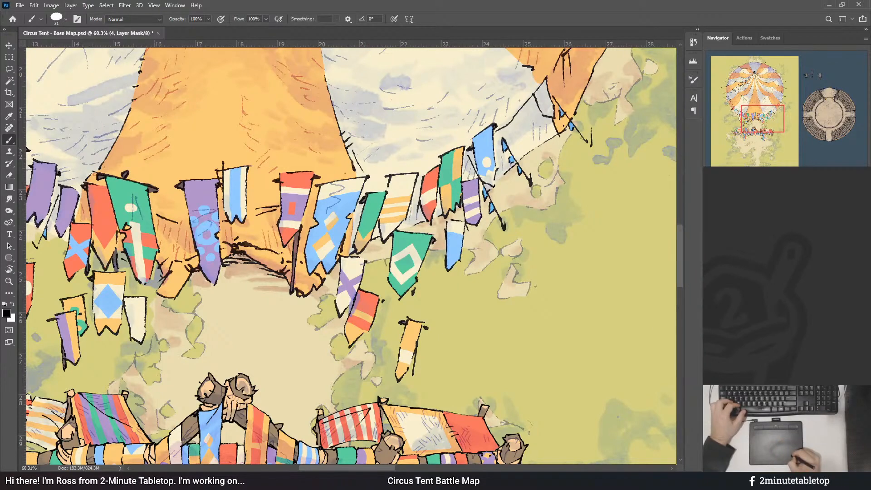
# - Recolour the round spot on the blue banner red, using layer 3's mask
pyautogui.click(749, 290)
pyautogui.press('x')
pyautogui.click(486, 161)
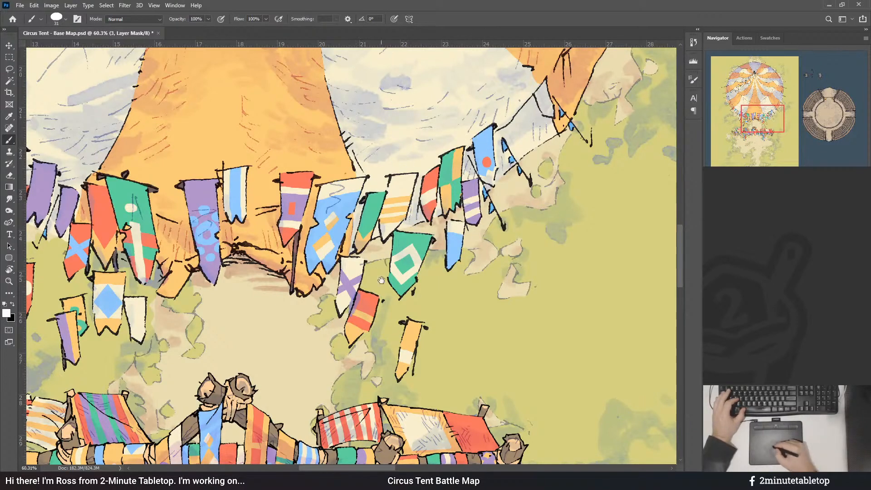
# - Paint a large red area over the plain cream banner beside the blue-diamond one, using layer 3's mask
pyautogui.moveTo(202, 212); pyautogui.dragTo(378, 175)
pyautogui.moveTo(356, 285); pyautogui.dragTo(369, 208)
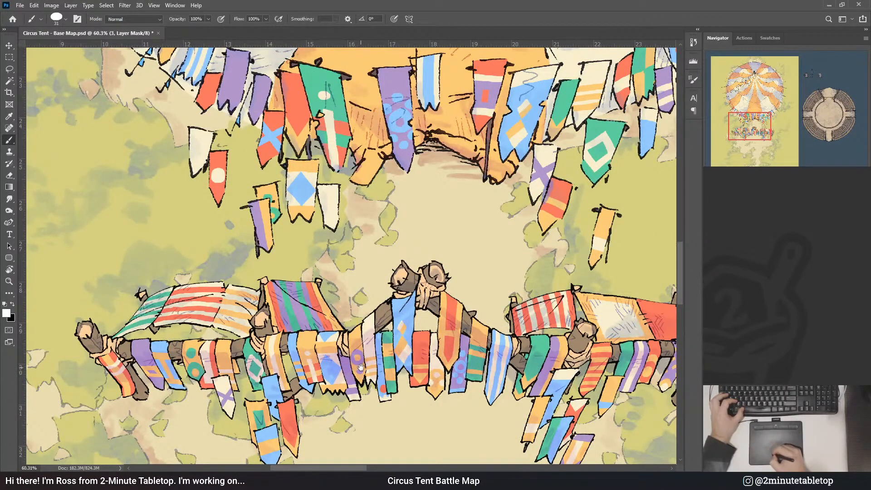
pyautogui.moveTo(582, 388); pyautogui.dragTo(524, 330)
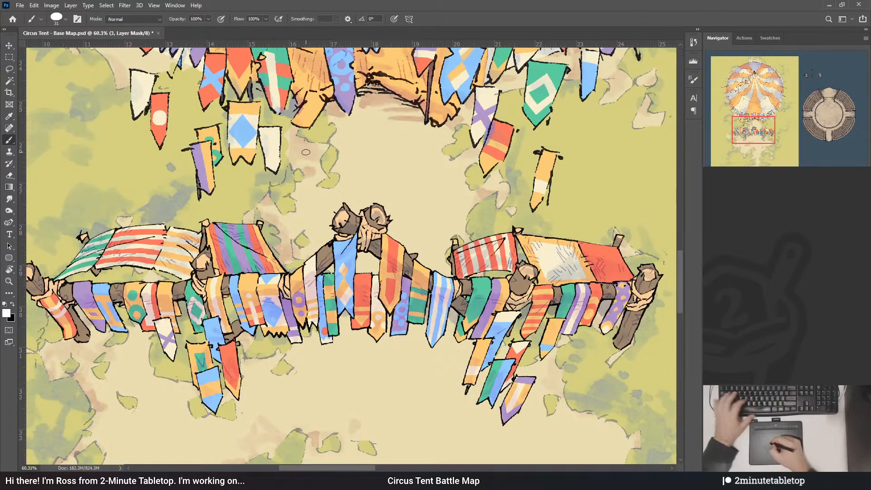
pyautogui.moveTo(264, 153); pyautogui.dragTo(278, 165)
pyautogui.press('x')
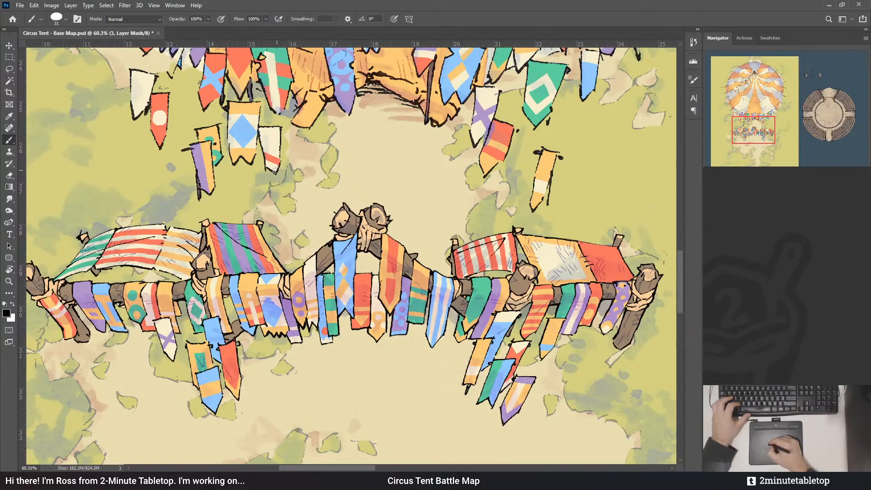
pyautogui.press('x')
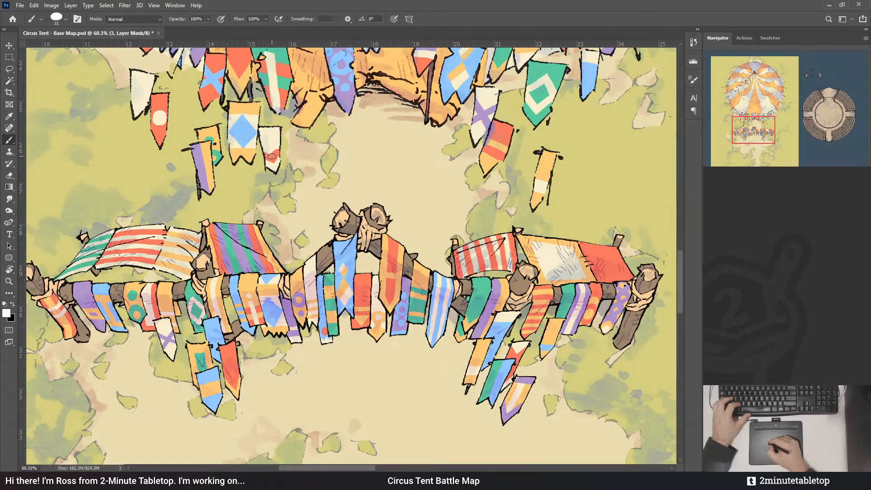
pyautogui.moveTo(272, 157)
pyautogui.mouseDown()
pyautogui.moveTo(268, 141)
pyautogui.moveTo(251, 133)
pyautogui.moveTo(276, 133)
pyautogui.mouseUp()
pyautogui.press('x')
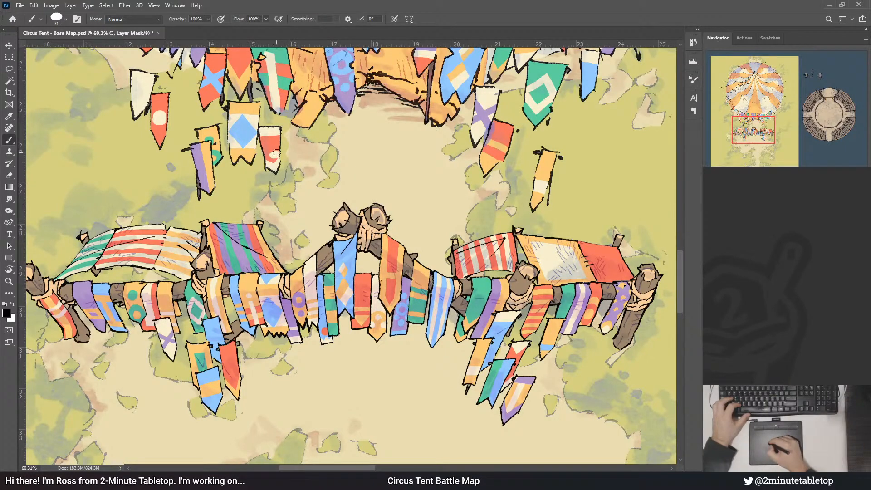
pyautogui.press('x')
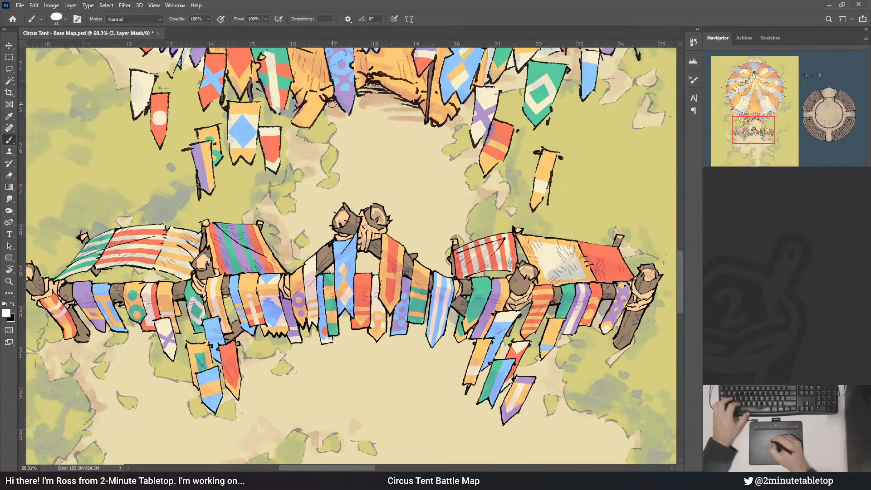
# - Shape a cream V-shaped notch into the top of the red area on the small banner and tidy its edges
pyautogui.press('x')
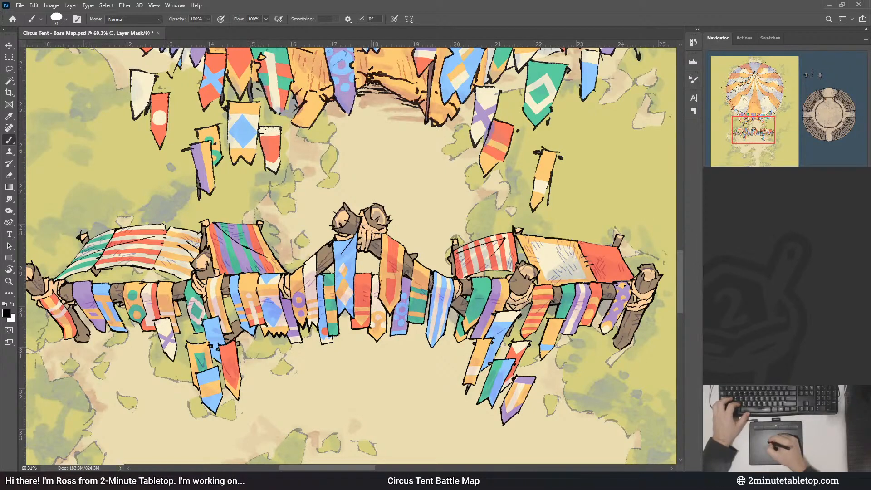
pyautogui.press('x')
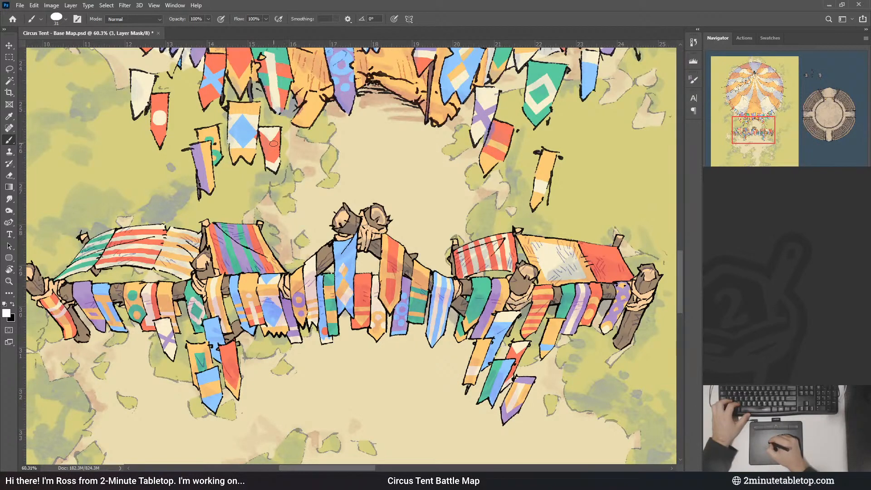
pyautogui.press('x')
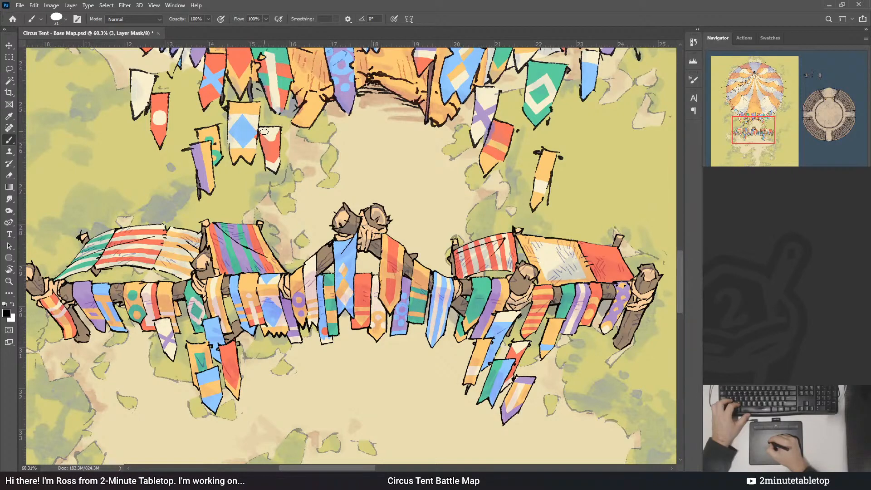
pyautogui.press('x')
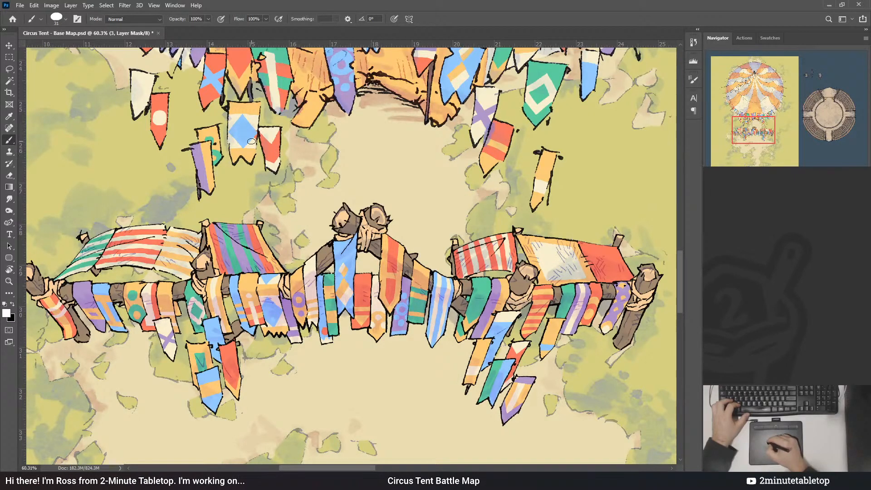
pyautogui.press('x')
pyautogui.moveTo(251, 130); pyautogui.dragTo(254, 143)
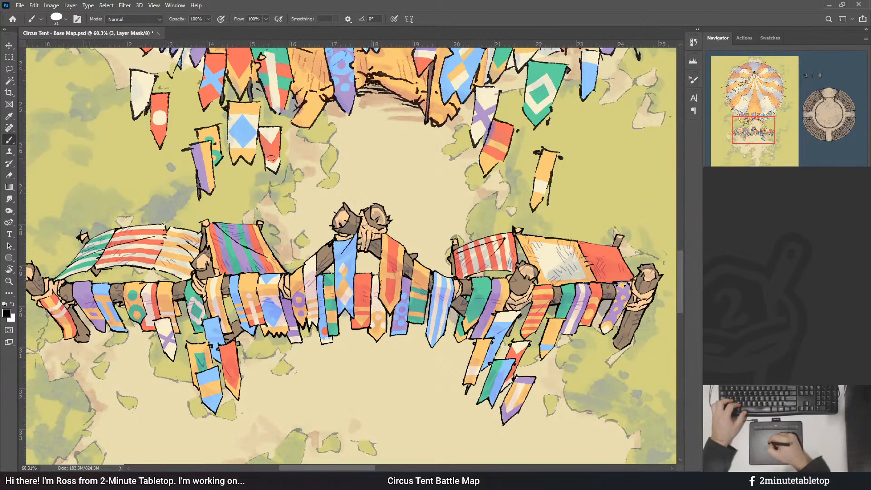
pyautogui.press('x')
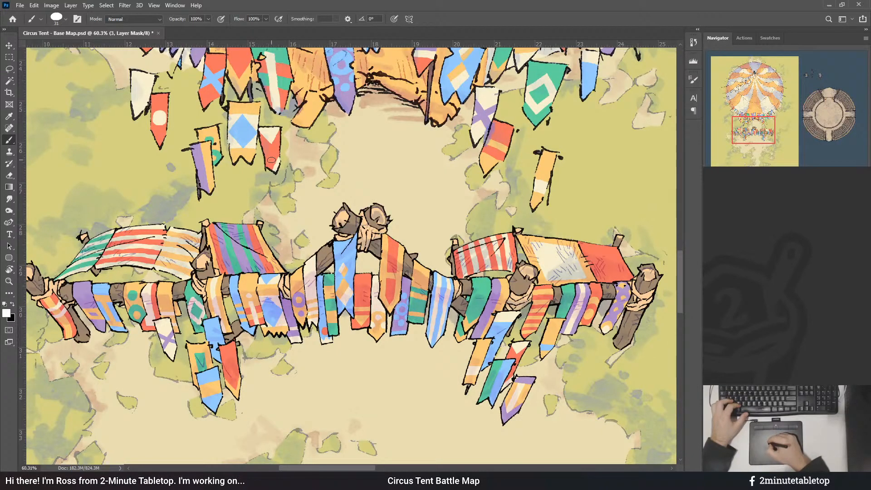
pyautogui.press('x')
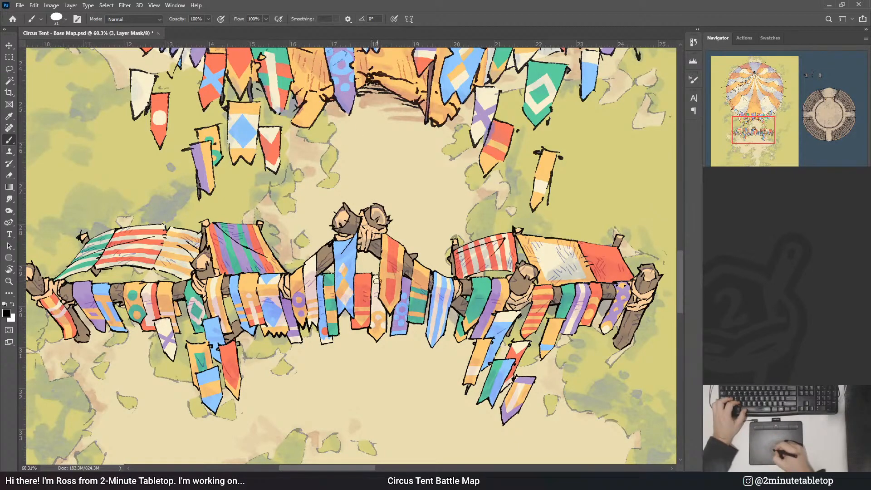
# - Paint orange vertical stripes on the plain cream banner beside the red one with the cream spot, using layer 2's mask
pyautogui.moveTo(331, 190); pyautogui.dragTo(439, 249)
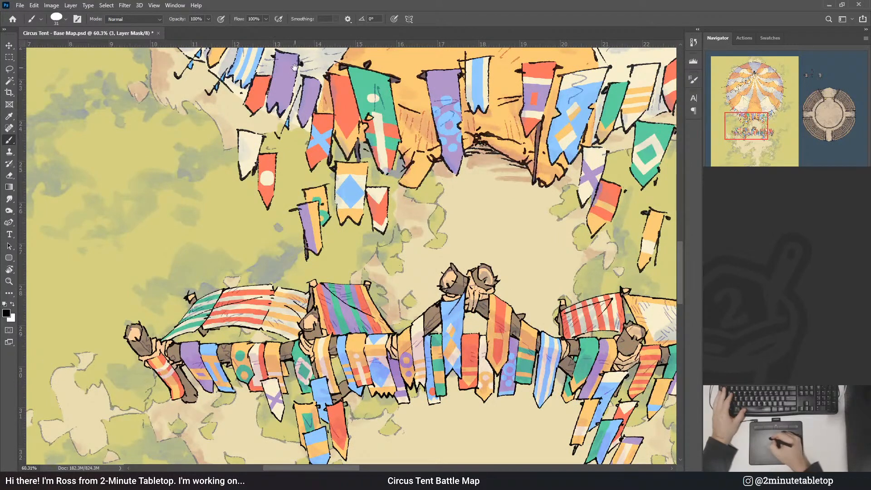
pyautogui.moveTo(301, 97); pyautogui.dragTo(322, 132)
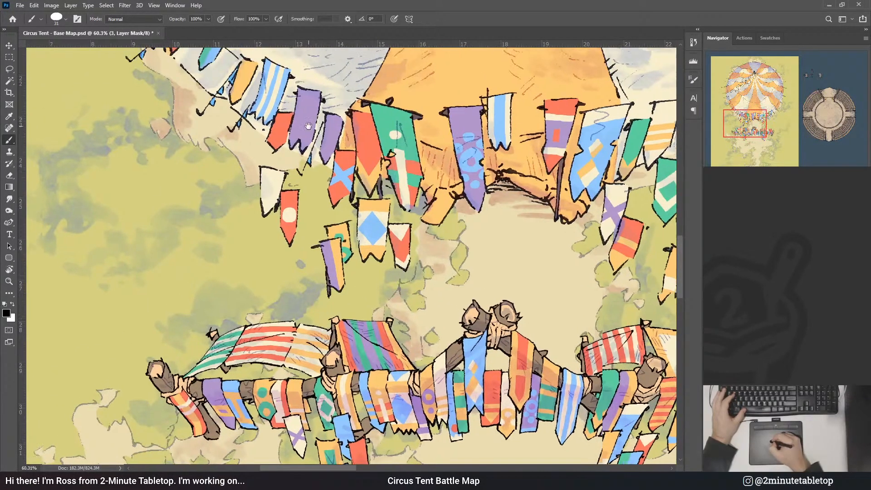
pyautogui.moveTo(248, 86); pyautogui.dragTo(254, 113)
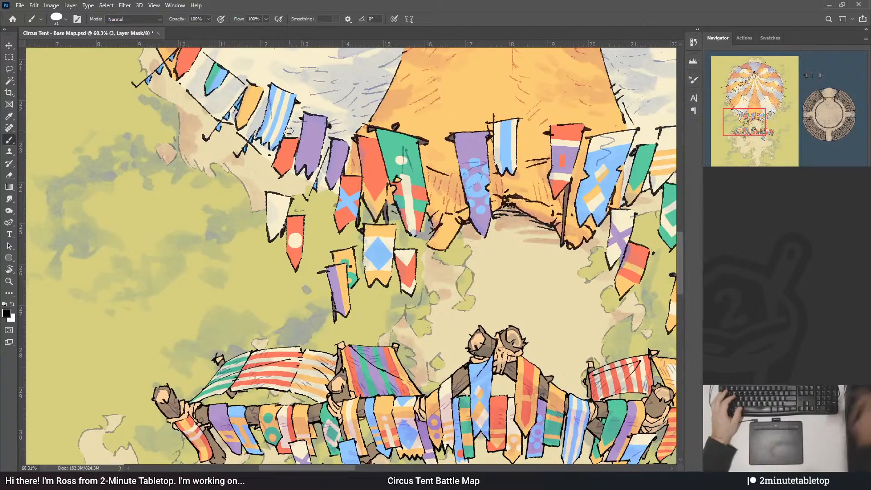
pyautogui.scroll(-2, 333, 222)
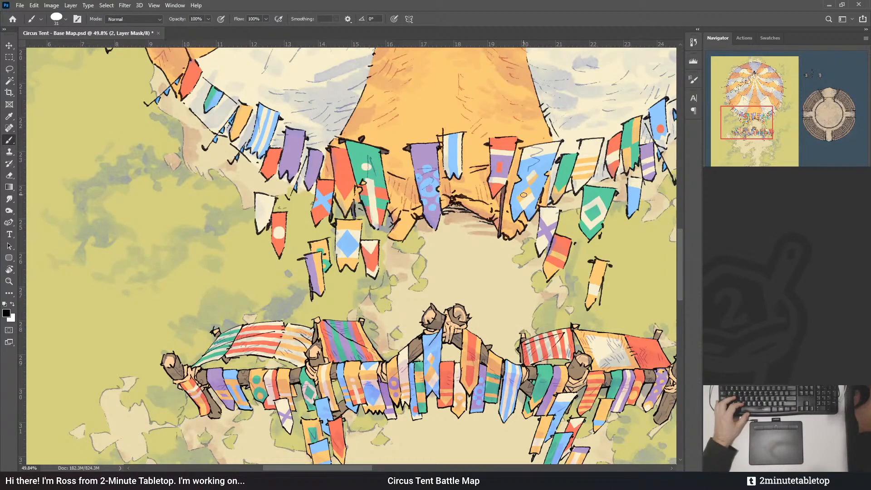
pyautogui.keyDown('ctrl'); pyautogui.click(258, 220); pyautogui.keyUp('ctrl')
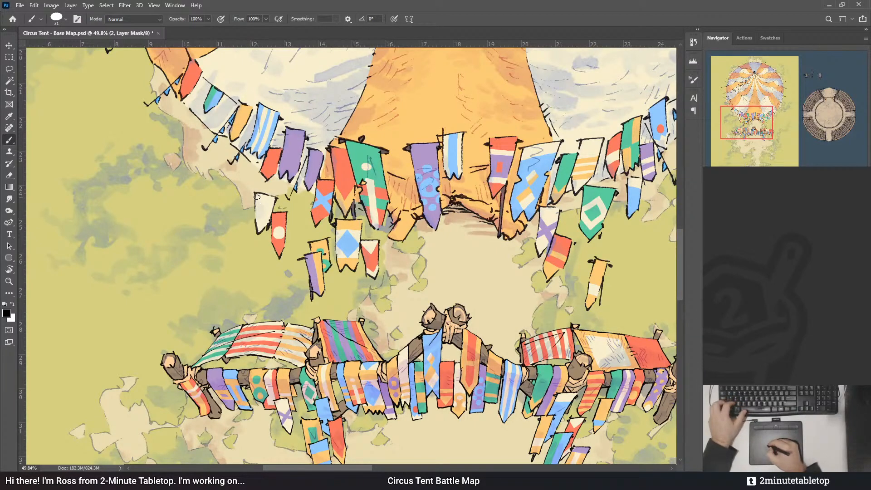
pyautogui.press('x')
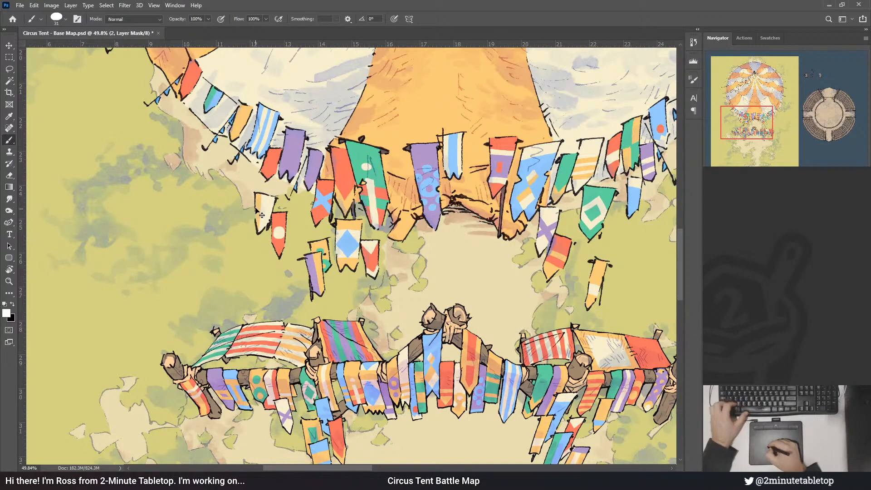
pyautogui.moveTo(258, 186); pyautogui.dragTo(259, 228)
pyautogui.moveTo(272, 194); pyautogui.dragTo(267, 226)
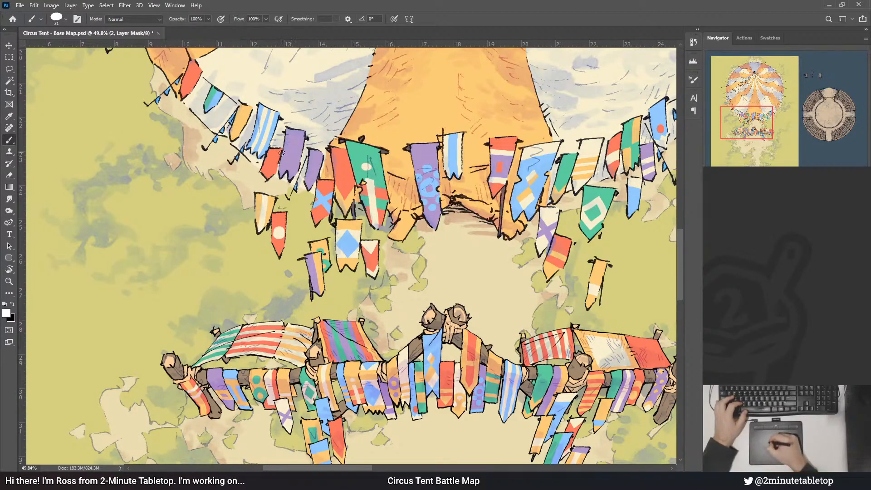
# - Remove the purple from the top and tip of the blue-spotted purple banner and fill them blue, using the masks of layers 6 and 4
pyautogui.moveTo(625, 398); pyautogui.dragTo(595, 371)
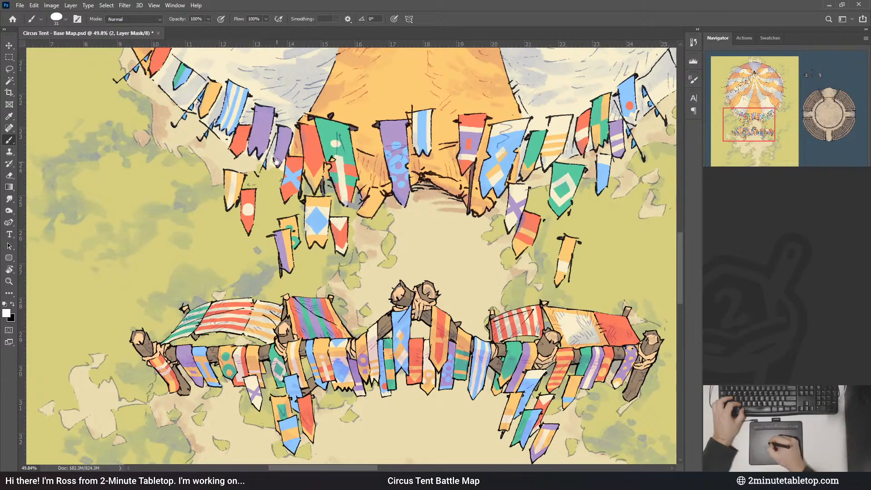
pyautogui.moveTo(277, 151); pyautogui.dragTo(295, 165)
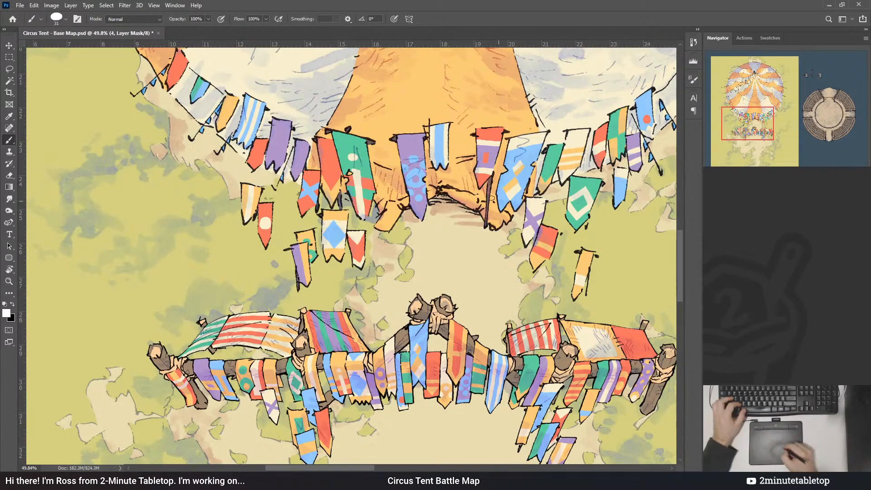
pyautogui.press('x')
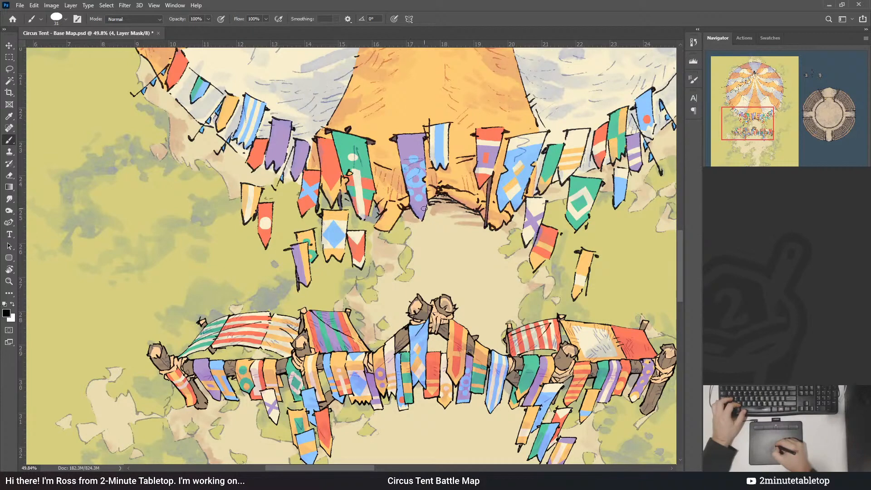
pyautogui.click(766, 331)
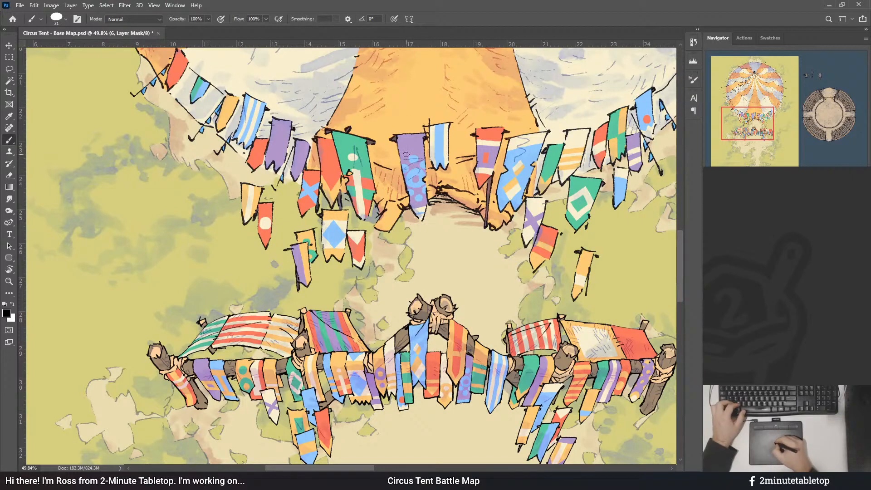
pyautogui.moveTo(399, 139); pyautogui.dragTo(397, 138)
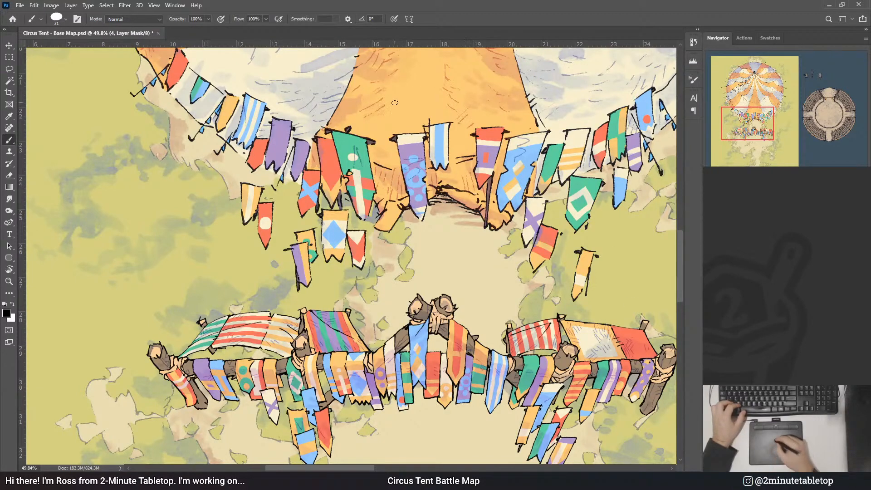
pyautogui.press('x')
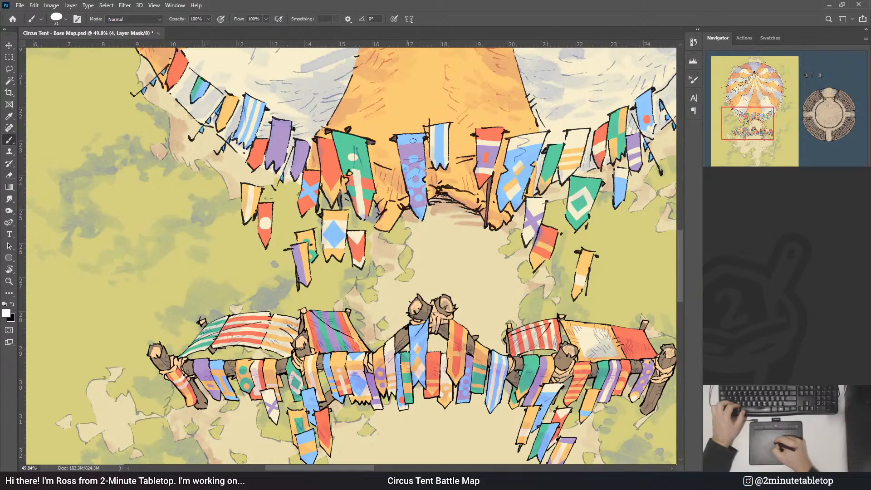
# - Cut a hollow square into the plain purple banner with layer 6's mask and colour it orange with layer 2's mask
pyautogui.moveTo(410, 199); pyautogui.dragTo(470, 214)
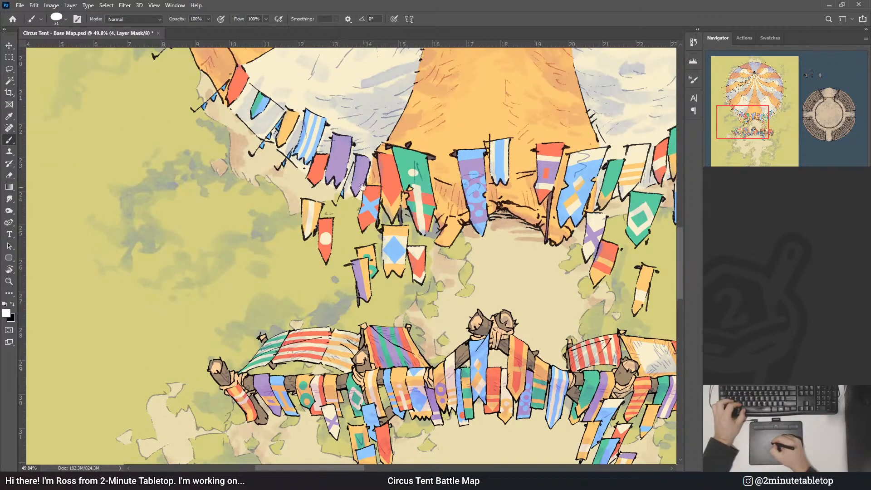
pyautogui.click(766, 331)
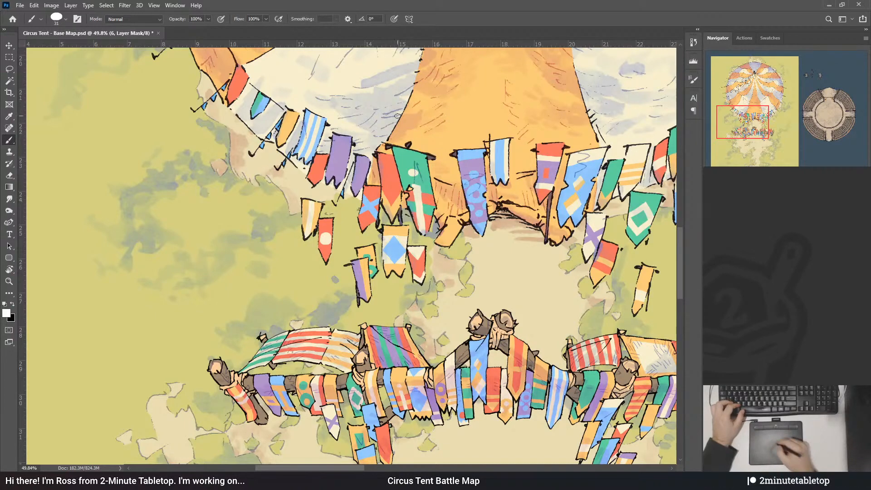
pyautogui.press('x')
pyautogui.moveTo(324, 162); pyautogui.dragTo(347, 163)
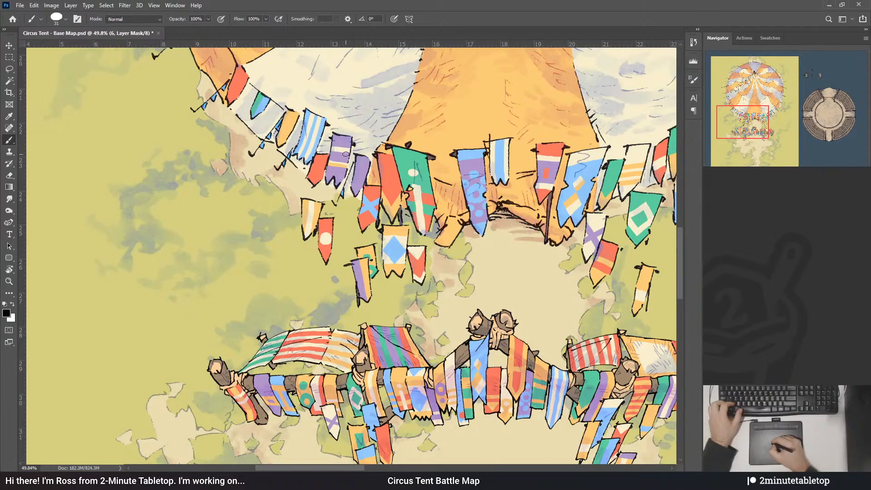
pyautogui.moveTo(332, 152); pyautogui.dragTo(331, 162)
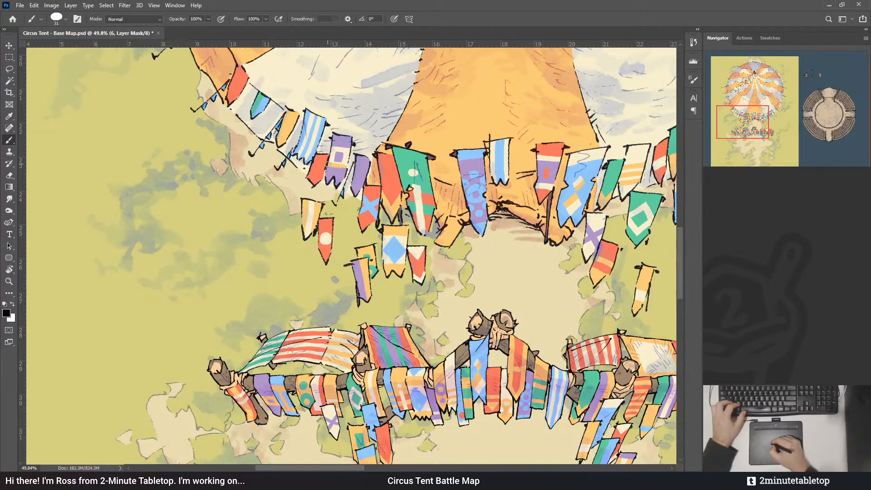
pyautogui.press('x')
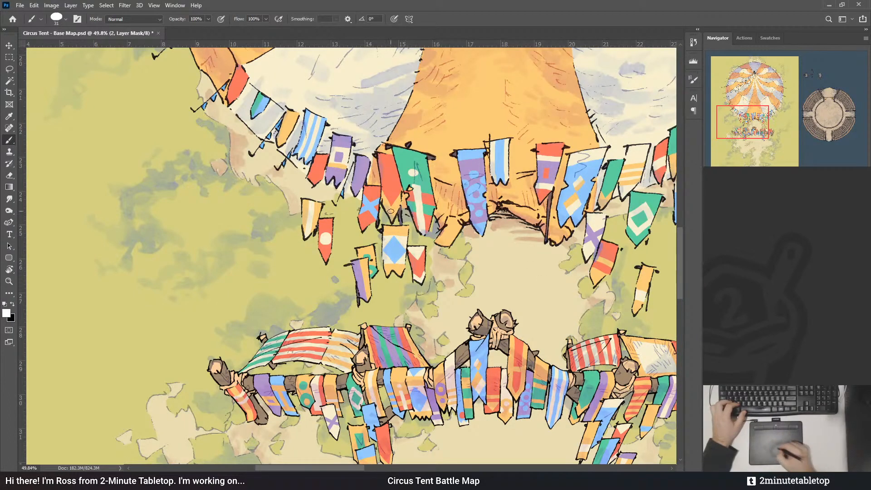
pyautogui.moveTo(336, 149); pyautogui.dragTo(346, 161)
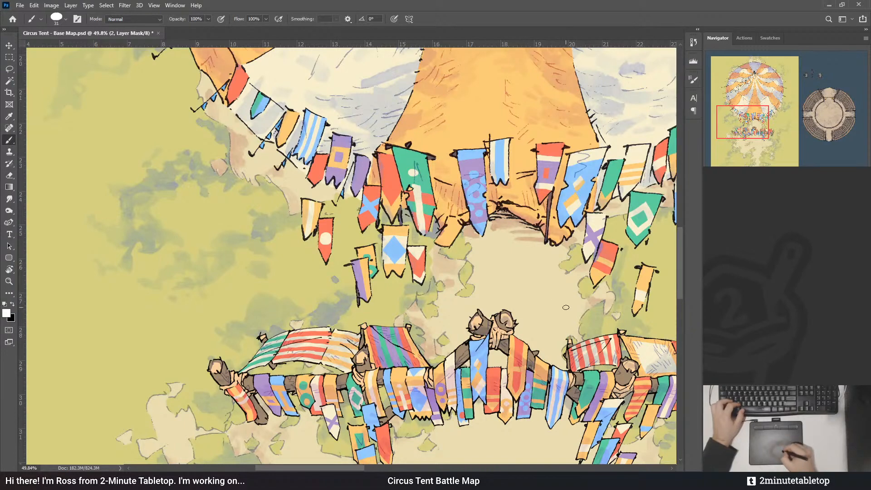
# - Cut a contrasting lower section into the small purple banner above the red one with the blue cross, using layer 6's mask
pyautogui.moveTo(555, 285); pyautogui.dragTo(526, 273)
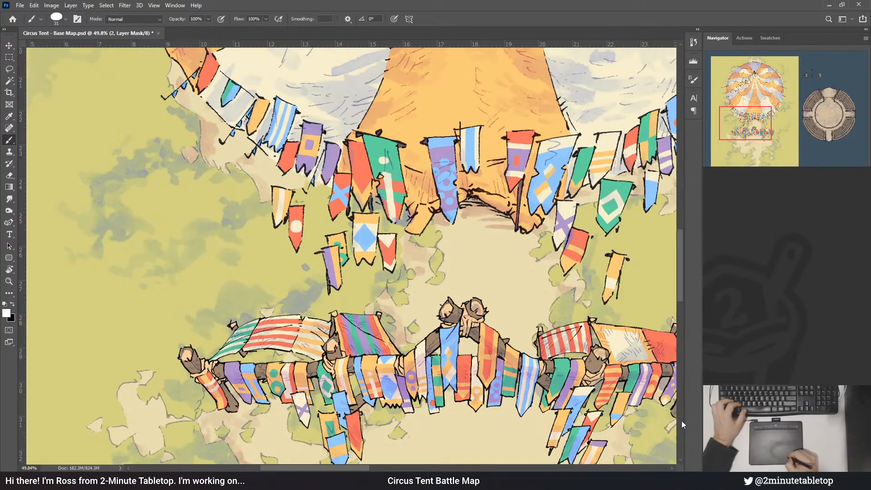
pyautogui.moveTo(647, 387); pyautogui.dragTo(634, 387)
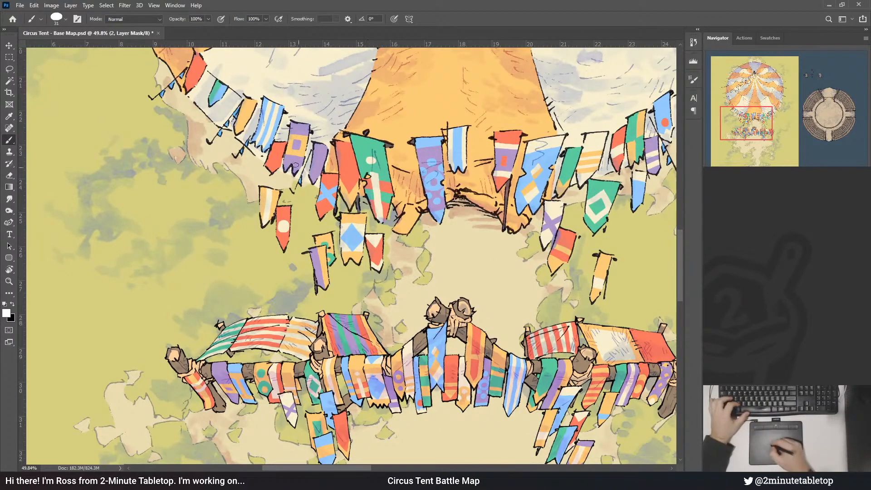
pyautogui.press('x')
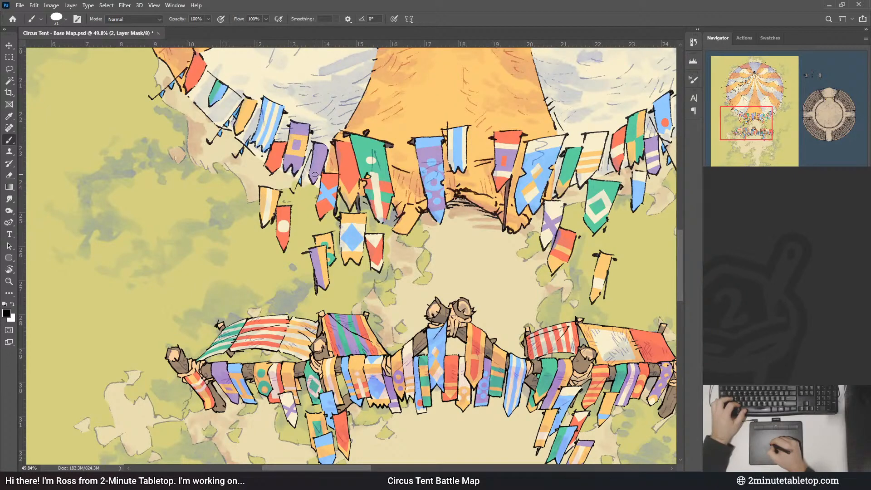
pyautogui.press('x')
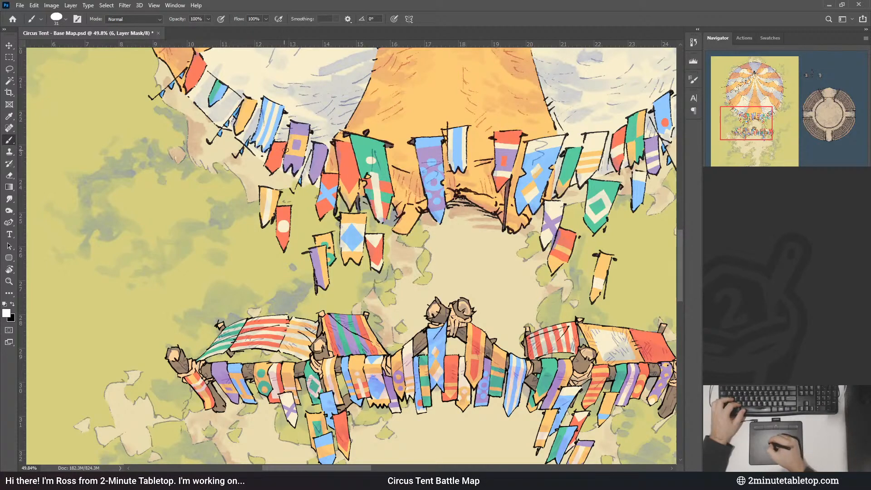
pyautogui.press('x')
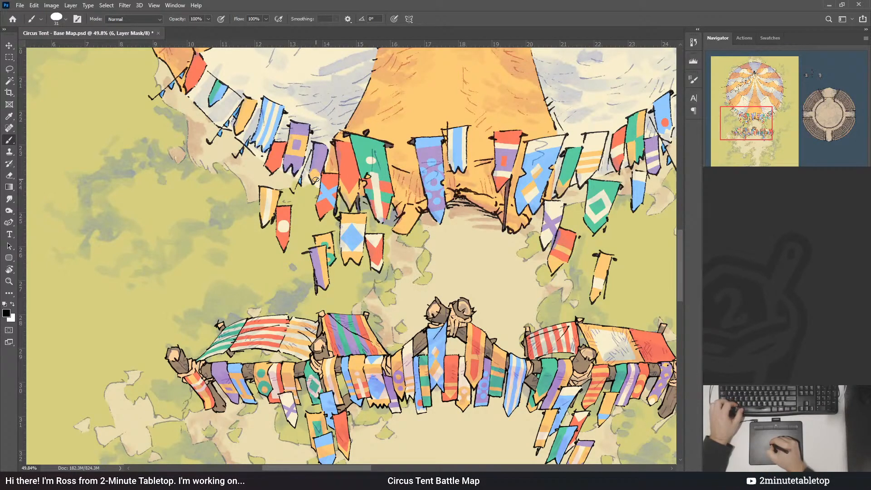
pyautogui.press('x')
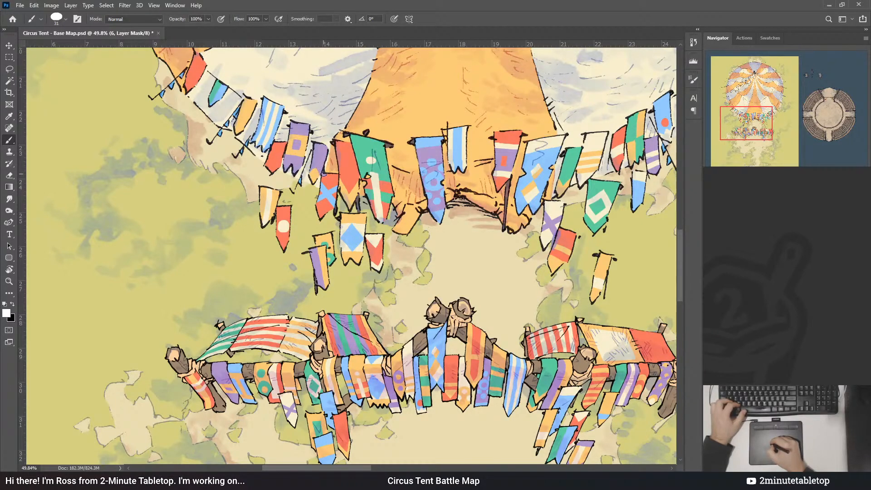
pyautogui.press('x')
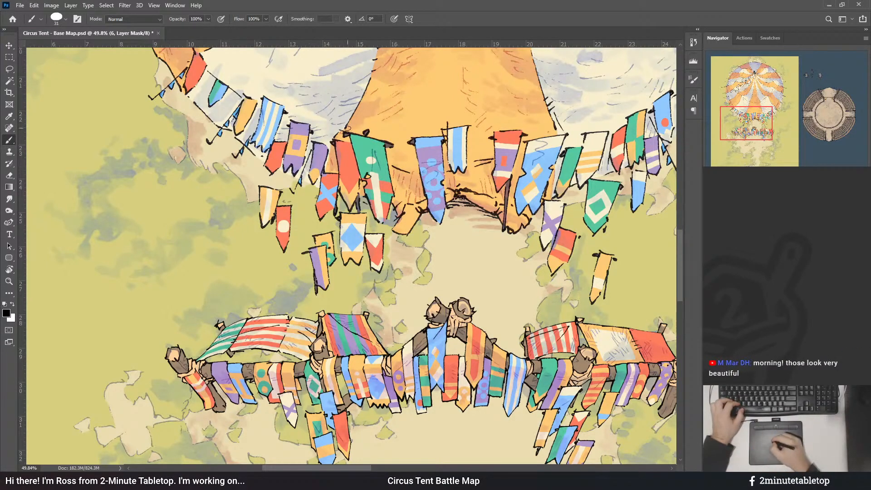
pyautogui.moveTo(319, 118); pyautogui.dragTo(334, 138)
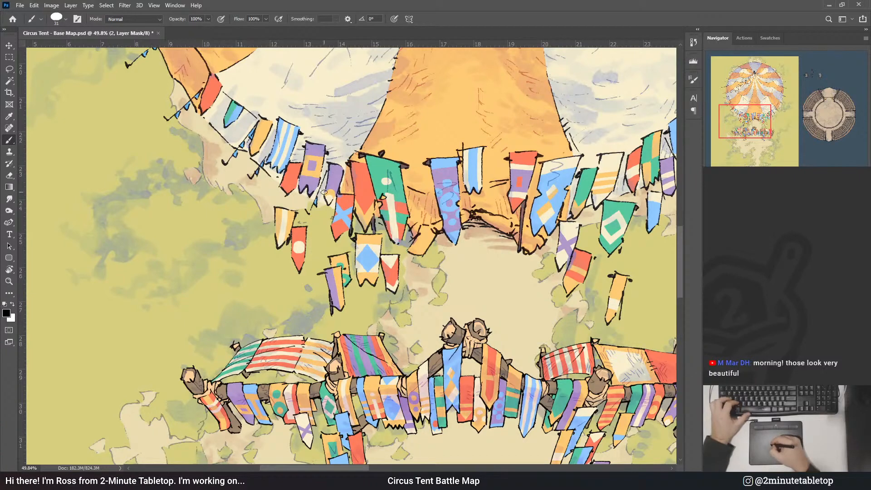
pyautogui.press('x')
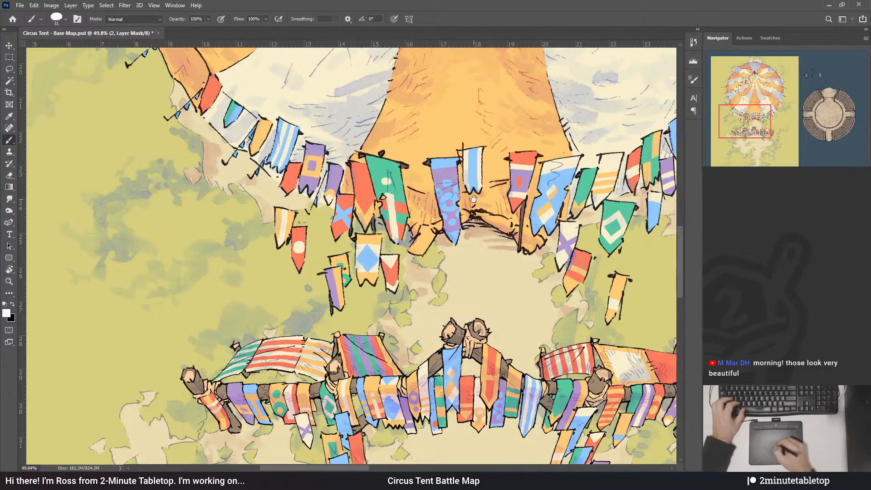
# - Recolour the upper cream area of the orange-striped banner above the green diamond one red, using layer 3's mask
pyautogui.moveTo(473, 198); pyautogui.dragTo(394, 213)
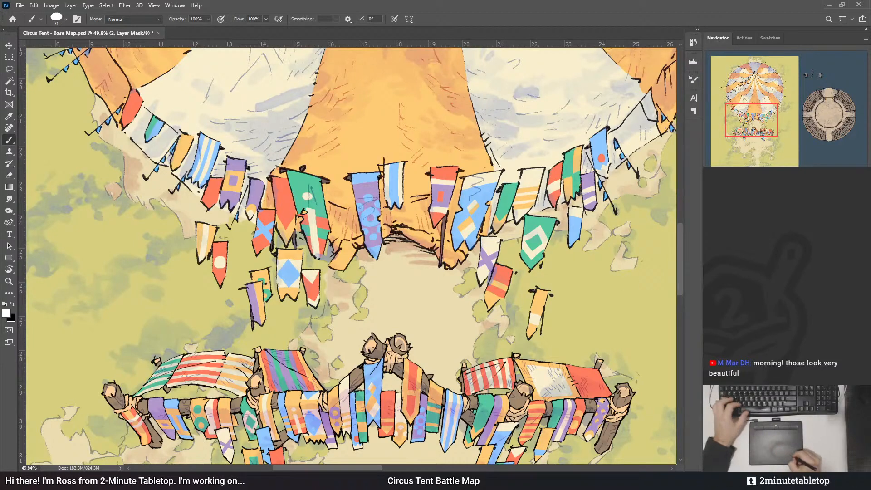
pyautogui.keyDown('ctrl'); pyautogui.click(504, 149); pyautogui.keyUp('ctrl')
pyautogui.press('x')
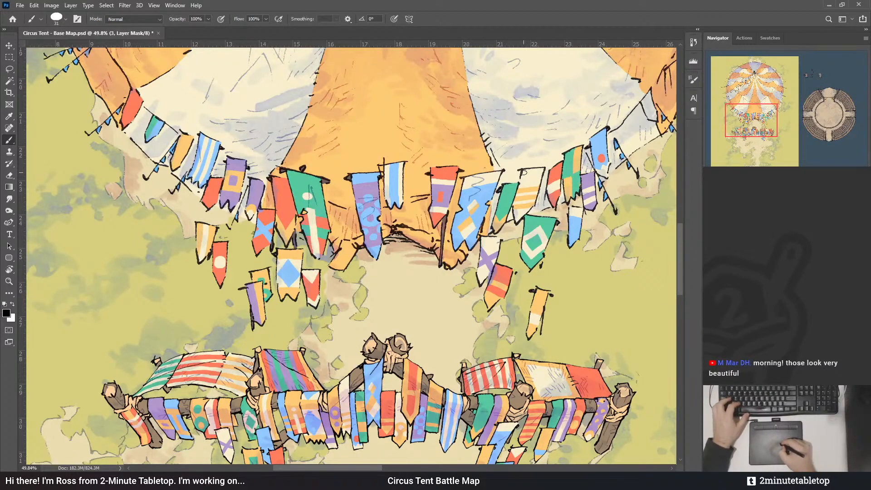
pyautogui.press('x')
pyautogui.moveTo(522, 176)
pyautogui.mouseDown()
pyautogui.moveTo(521, 187)
pyautogui.moveTo(524, 167)
pyautogui.mouseUp()
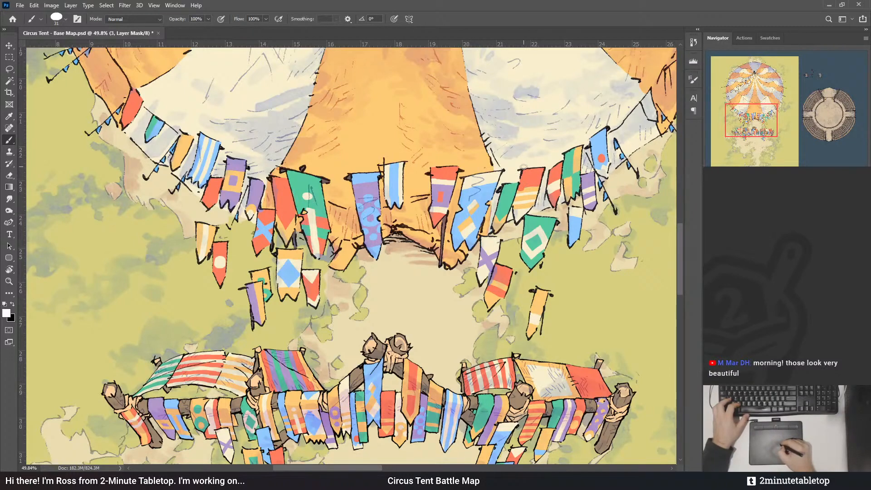
pyautogui.press('x')
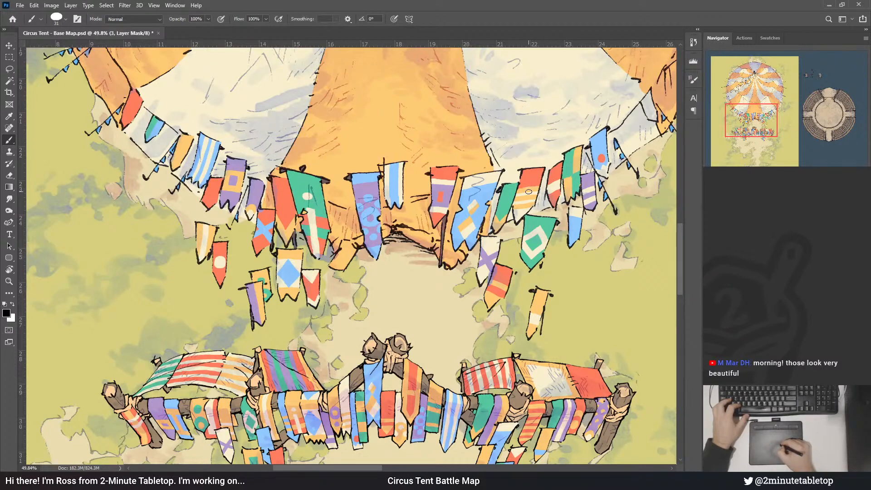
pyautogui.press('x')
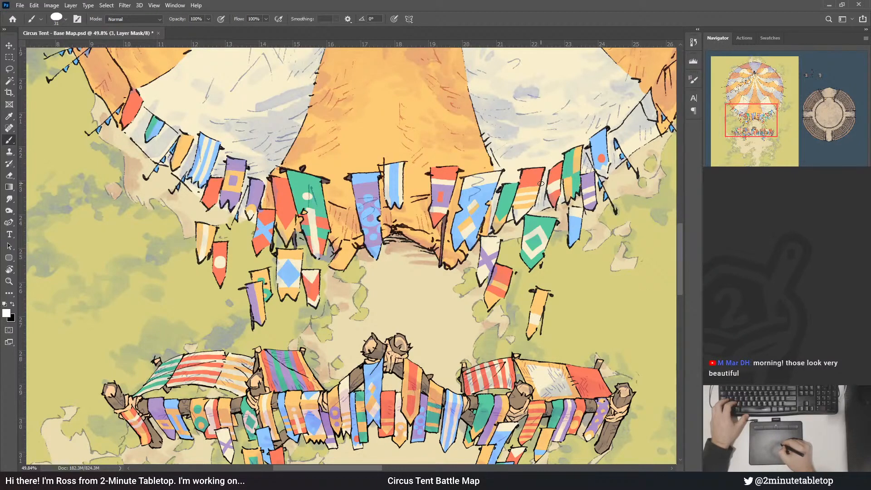
pyautogui.moveTo(332, 212); pyautogui.dragTo(434, 214)
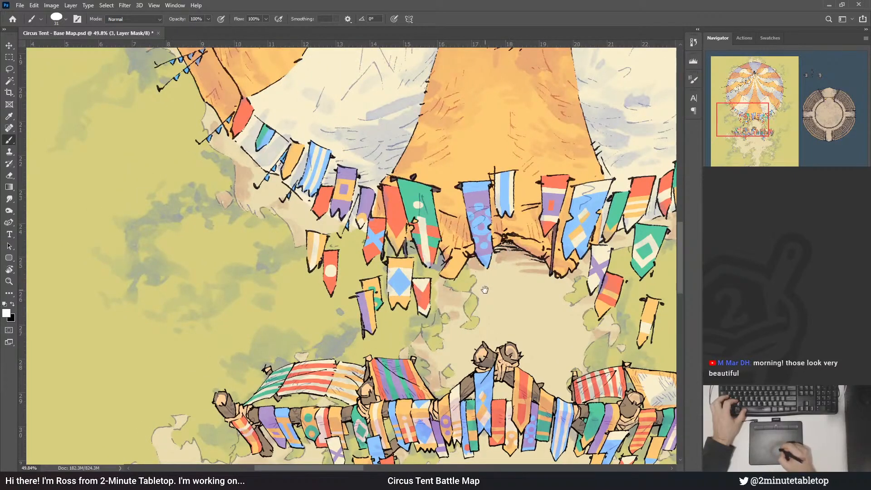
pyautogui.scroll(-3, 477, 247)
pyautogui.moveTo(477, 247); pyautogui.dragTo(391, 286)
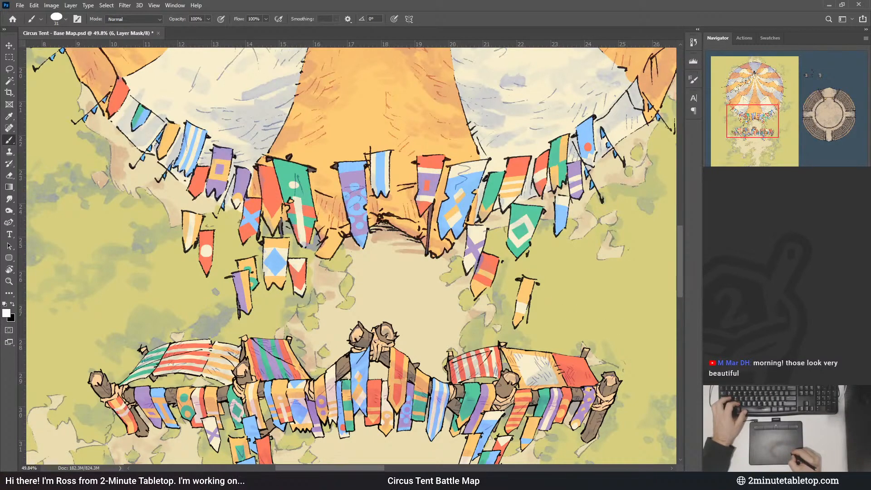
# - Fill the upper part of the small orange-tipped banner below the green diamond banner purple, using layer 6's mask
pyautogui.moveTo(530, 282); pyautogui.dragTo(526, 305)
pyautogui.press('x')
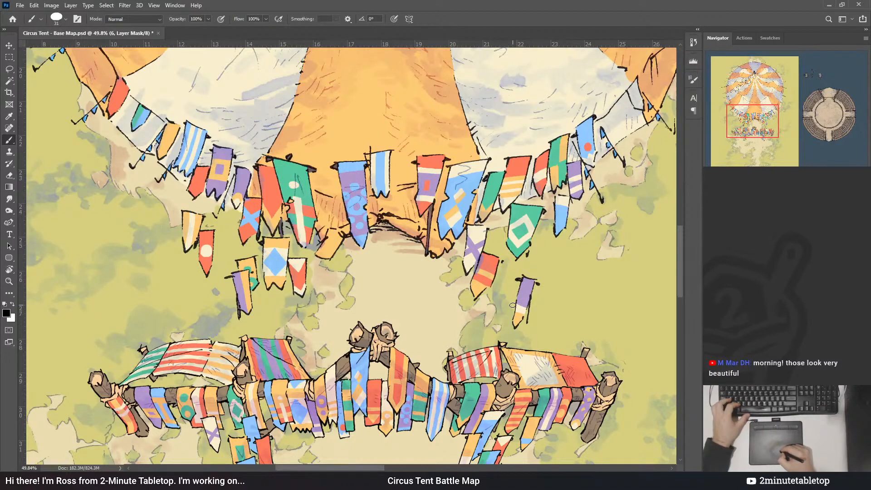
# - Cut an orange spot into the red banner beside the tall green one with layer 3's mask
pyautogui.moveTo(244, 157); pyautogui.dragTo(300, 118)
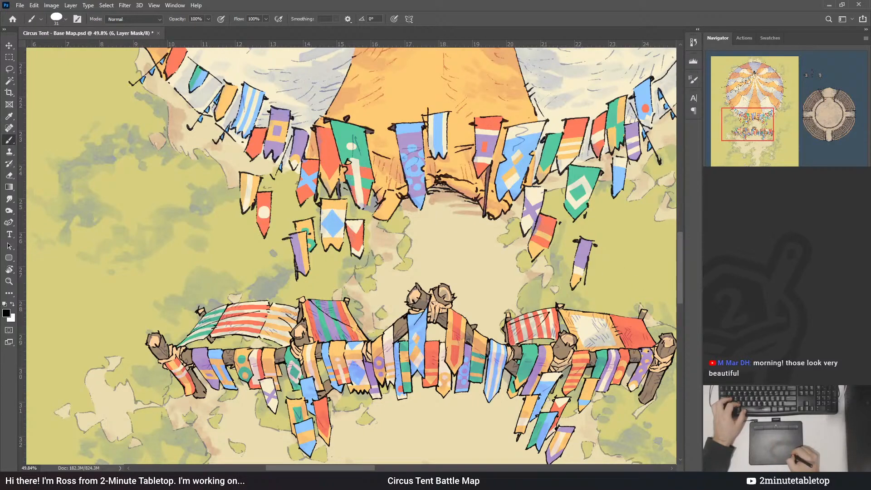
pyautogui.hotkey('alt', '[')
pyautogui.hotkey('alt', '[')
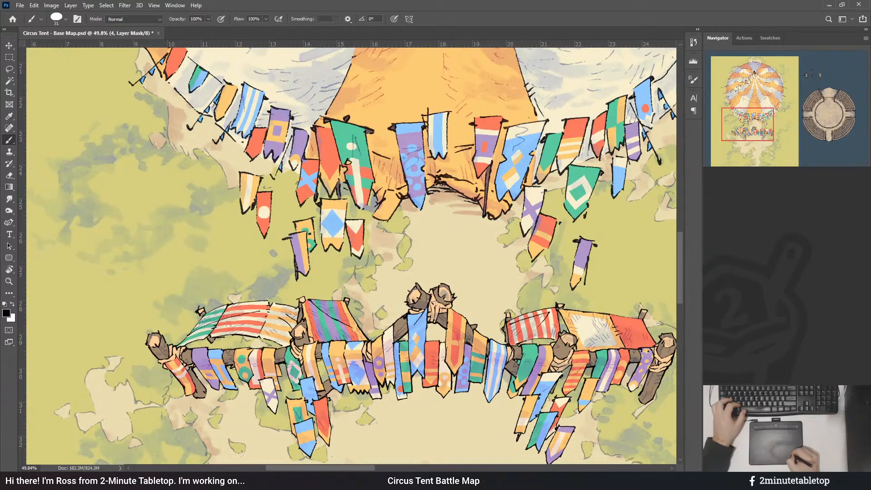
pyautogui.hotkey('alt', '[')
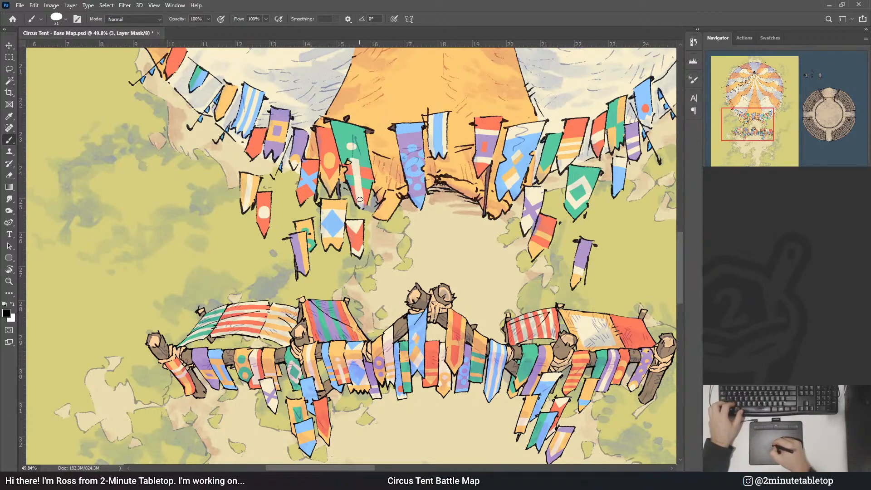
pyautogui.press('x')
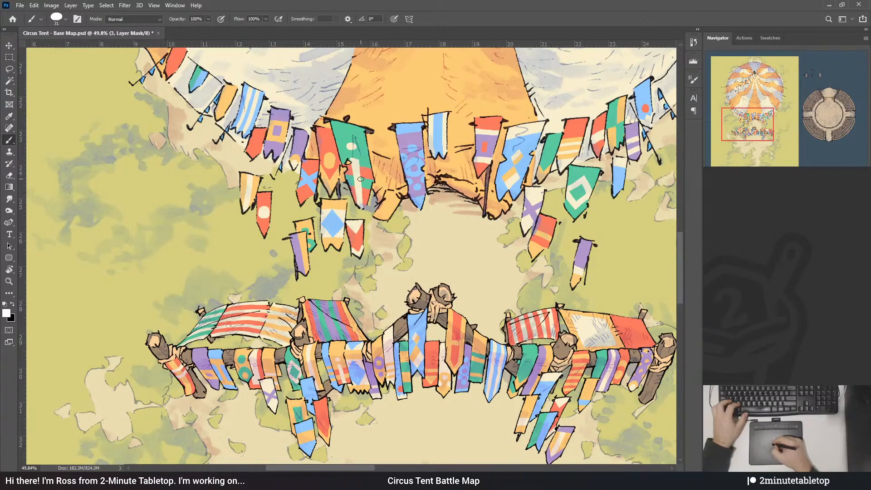
pyautogui.press('x')
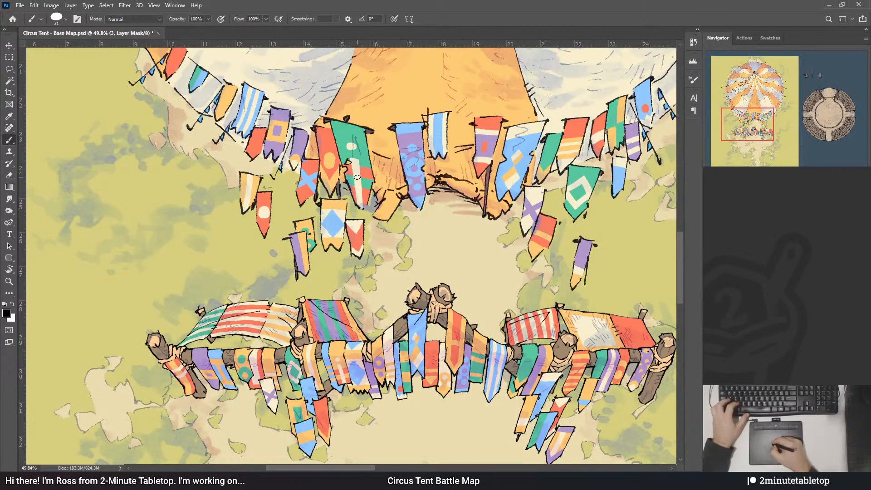
pyautogui.click(749, 358)
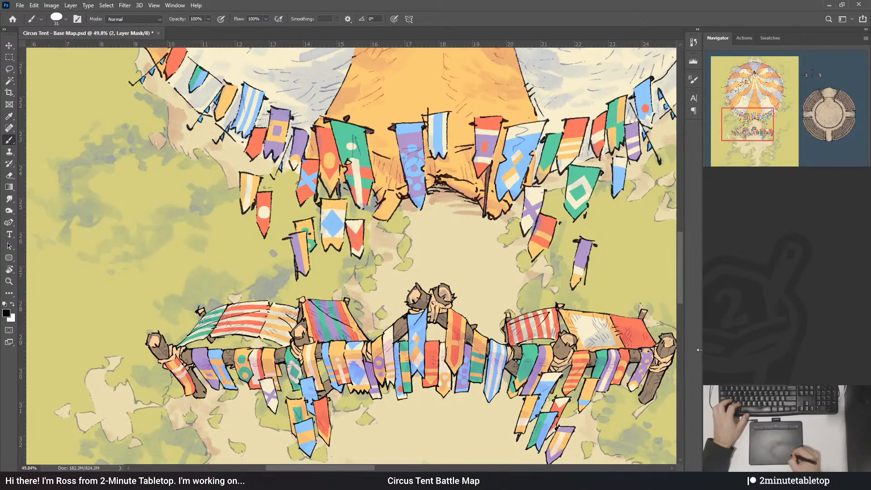
pyautogui.press('x')
pyautogui.press('x')
pyautogui.moveTo(328, 157)
pyautogui.mouseDown()
pyautogui.moveTo(331, 164)
pyautogui.moveTo(328, 153)
pyautogui.mouseUp()
pyautogui.hotkey('ctrl', 'z')
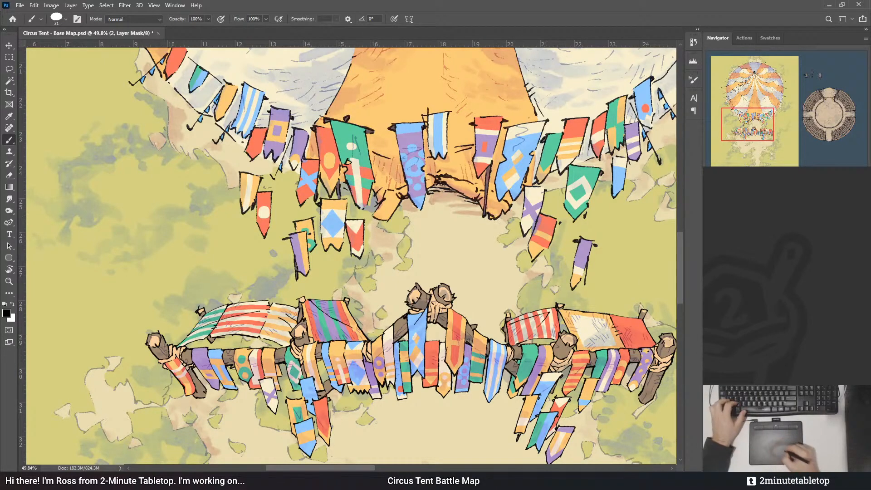
# - Reshape the orange spot on the red banner beside the tall green one, restoring red around its edges with layer 3's mask
pyautogui.click(748, 350)
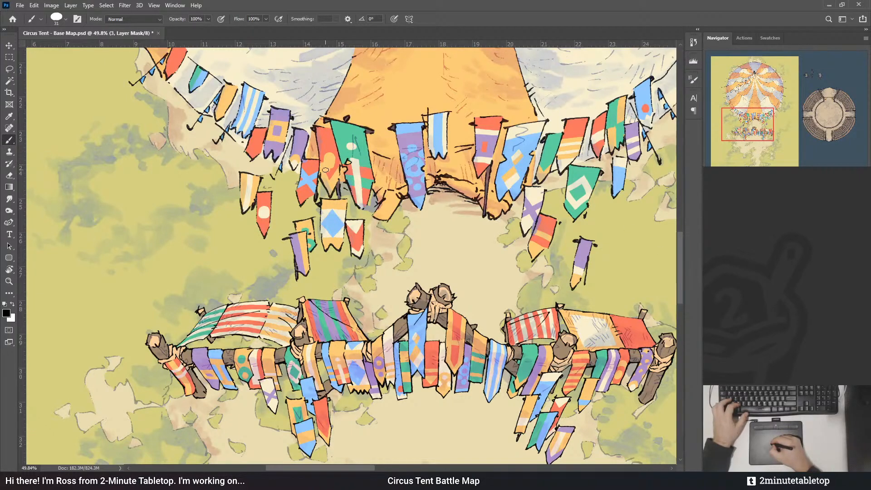
pyautogui.press('x')
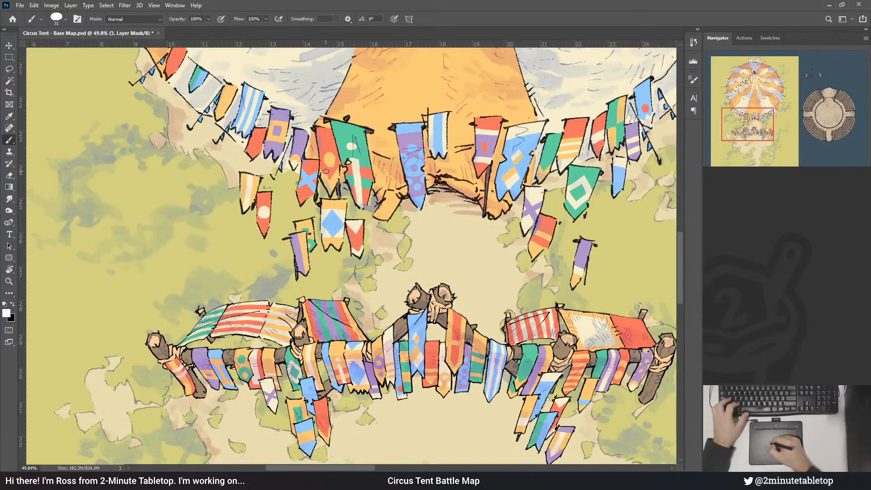
pyautogui.moveTo(330, 153); pyautogui.dragTo(326, 165)
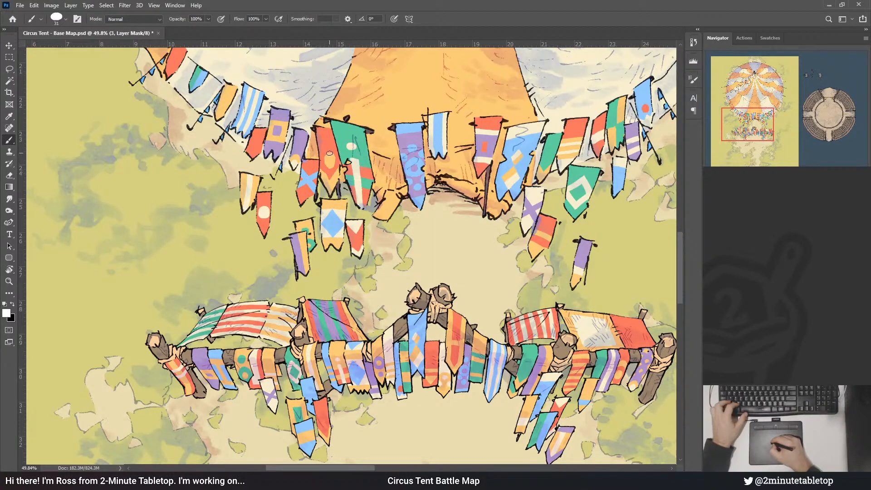
pyautogui.press('x')
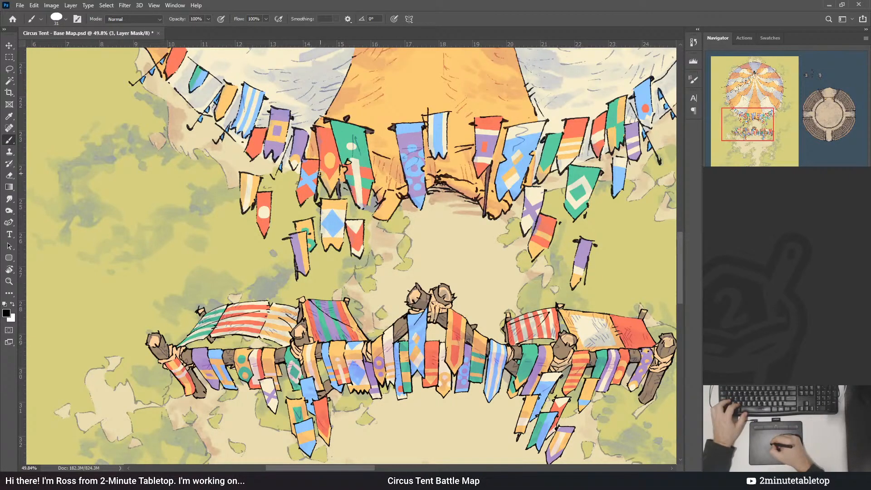
pyautogui.press('x')
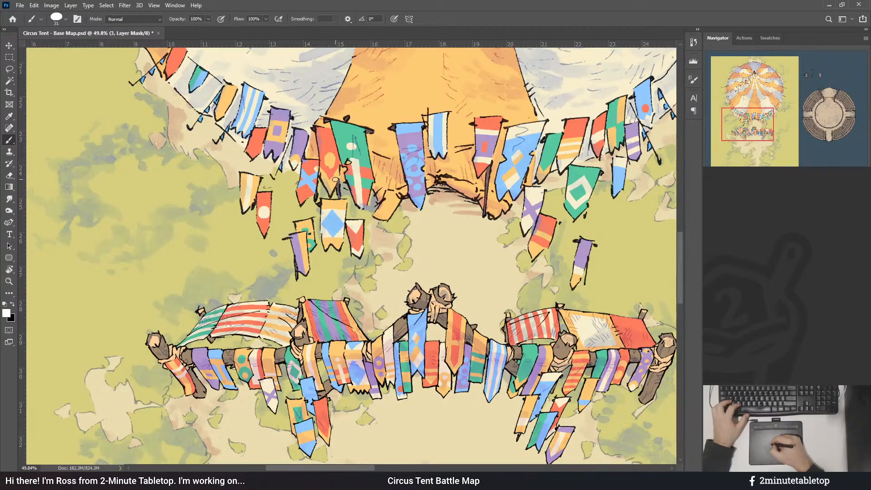
pyautogui.press('x')
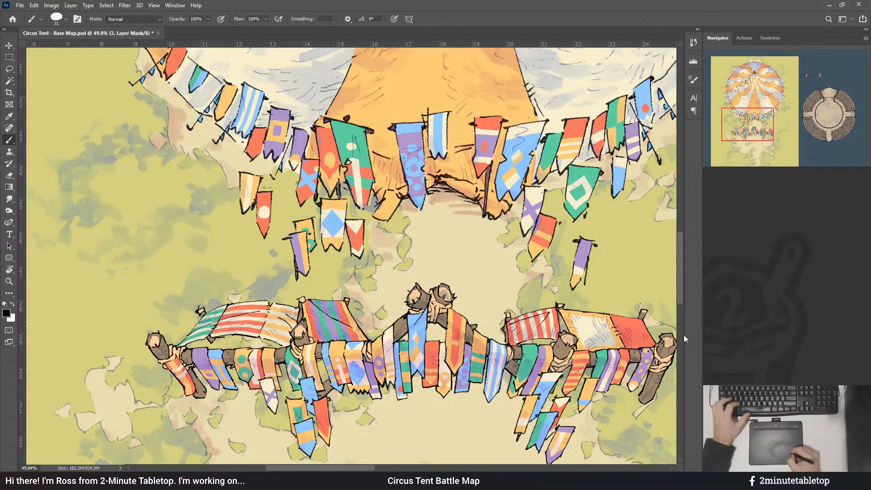
pyautogui.press('x')
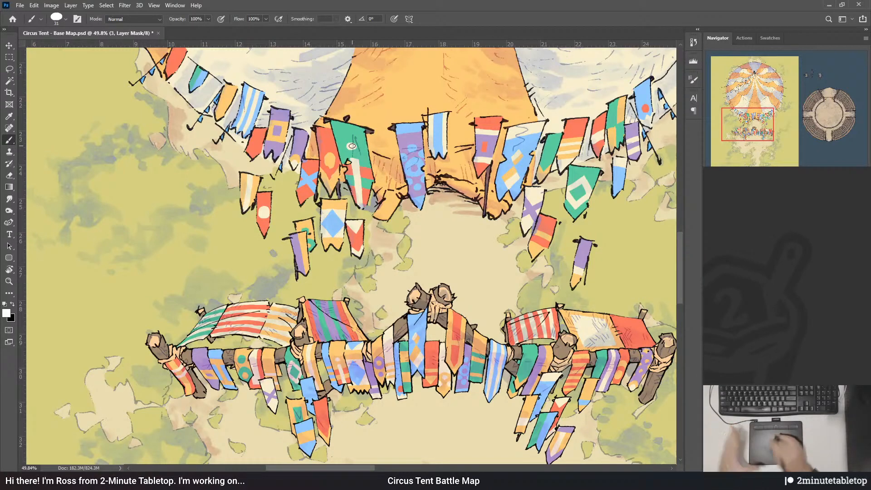
pyautogui.click(352, 146)
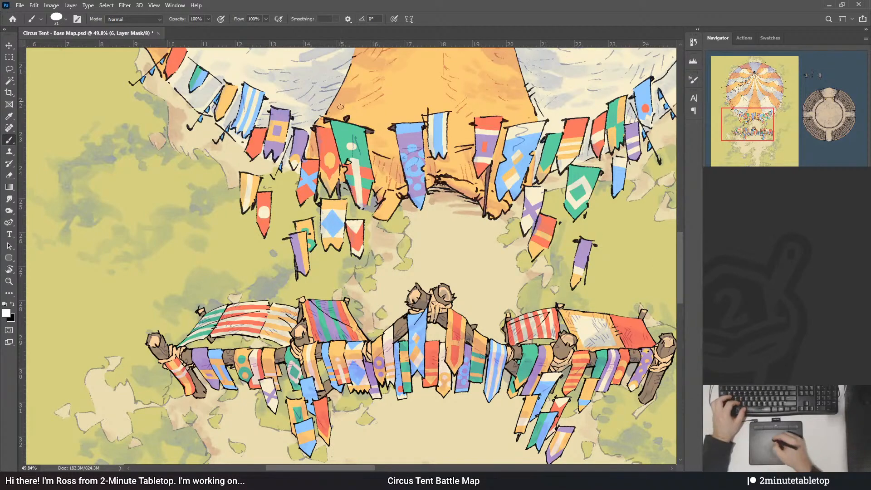
# - Touch up the edge of the cream spot on the small red banner with layer 3's mask
pyautogui.press('x')
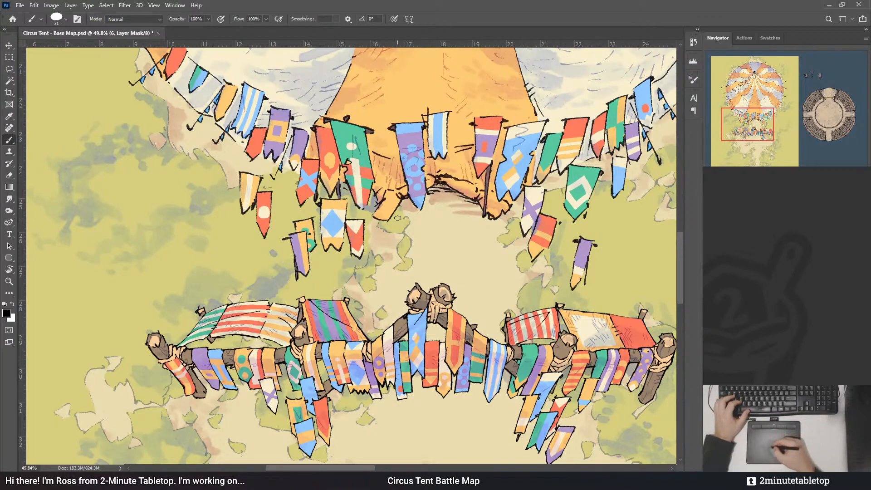
pyautogui.moveTo(340, 181); pyautogui.dragTo(410, 214)
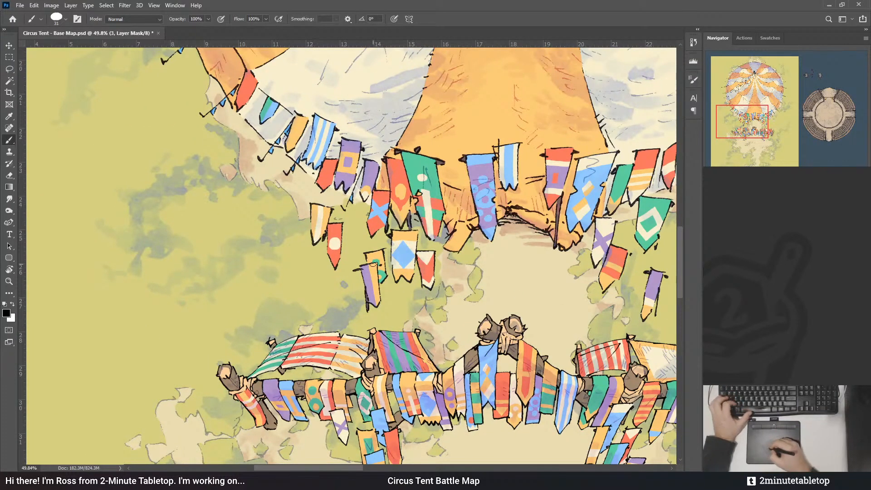
pyautogui.press('x')
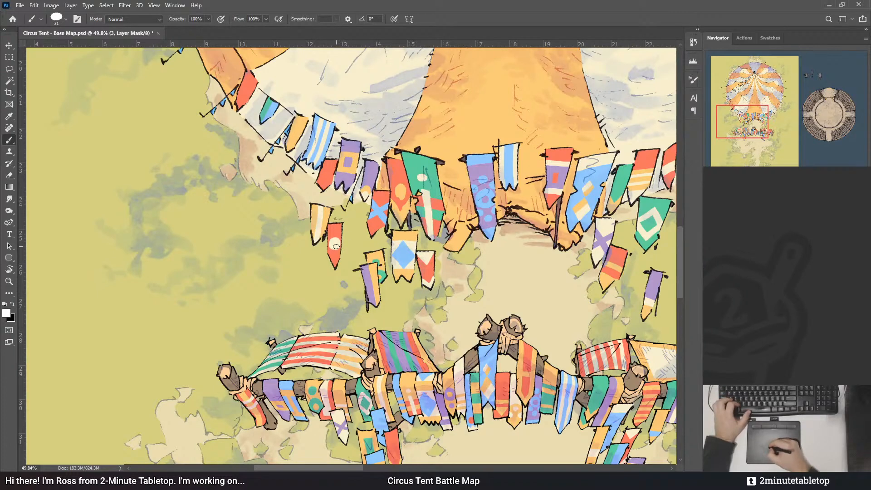
pyautogui.press('x')
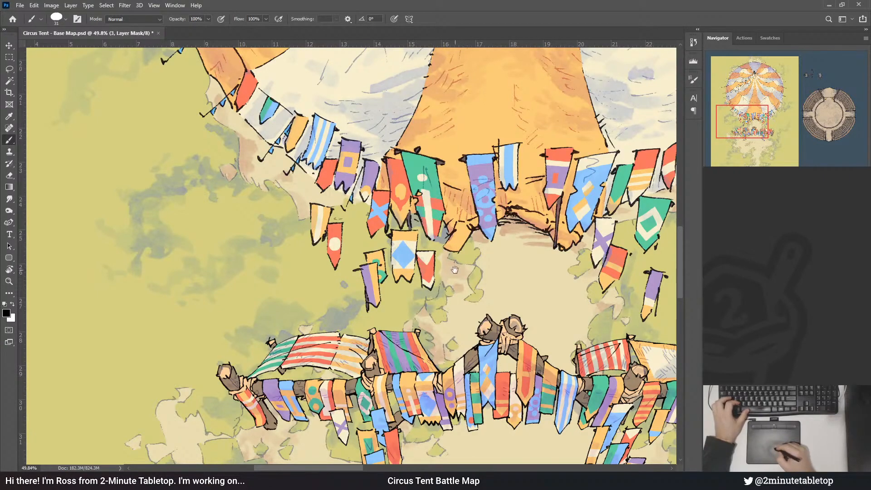
# - Rework the lower section of the small purple banner above the red one with the blue cross, using the masks of layers 6 and 2
pyautogui.hotkey('alt', '[')
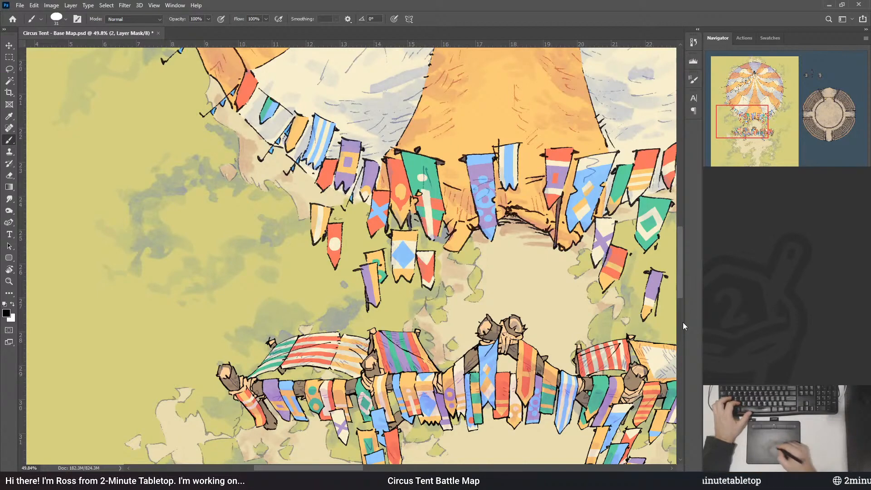
pyautogui.press('x')
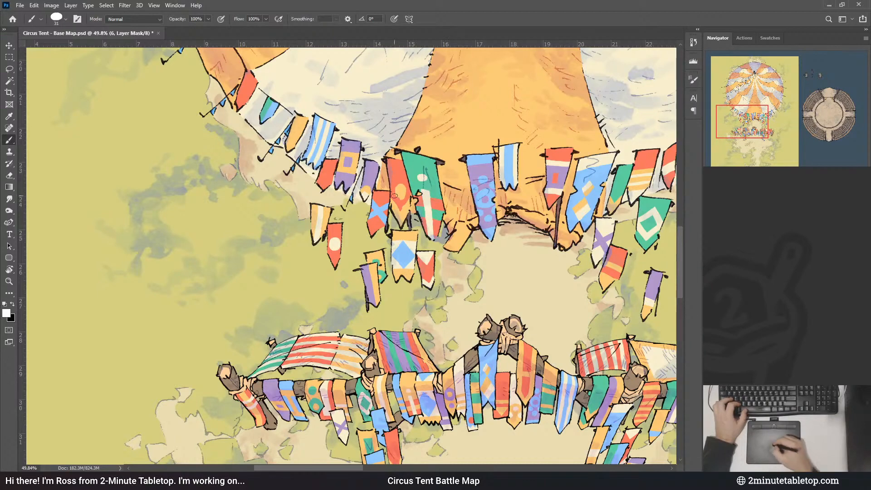
pyautogui.keyDown('ctrl'); pyautogui.click(379, 182); pyautogui.keyUp('ctrl')
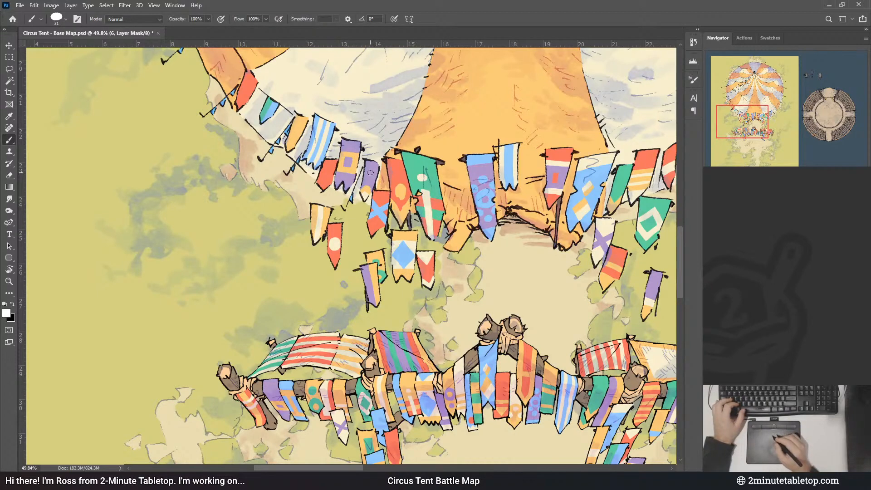
pyautogui.moveTo(463, 181); pyautogui.dragTo(464, 202)
pyautogui.click(744, 313)
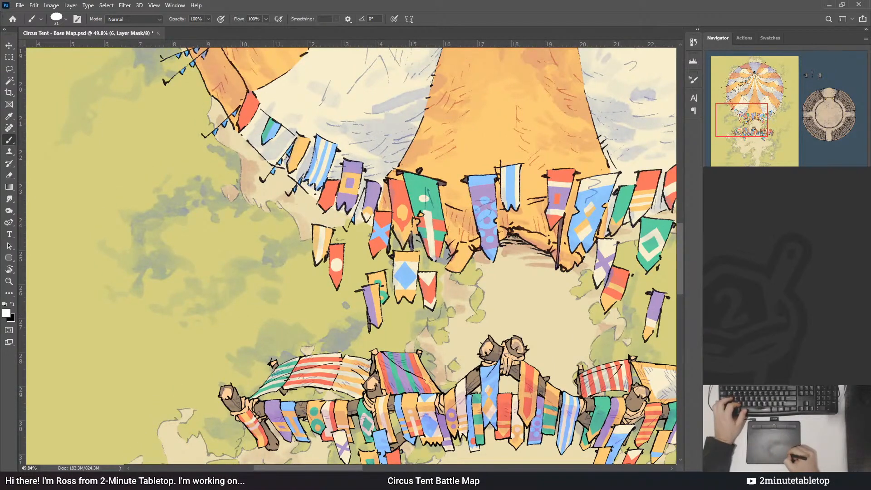
pyautogui.press('x')
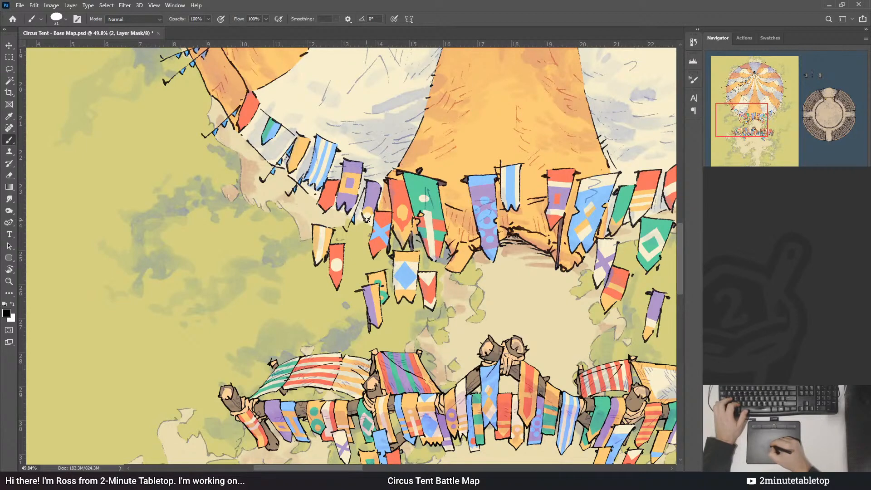
pyautogui.press('x')
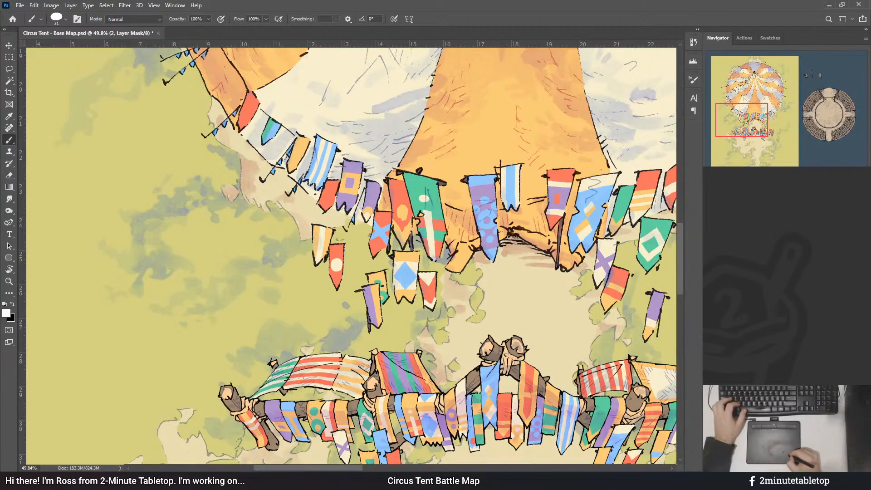
pyautogui.press('x')
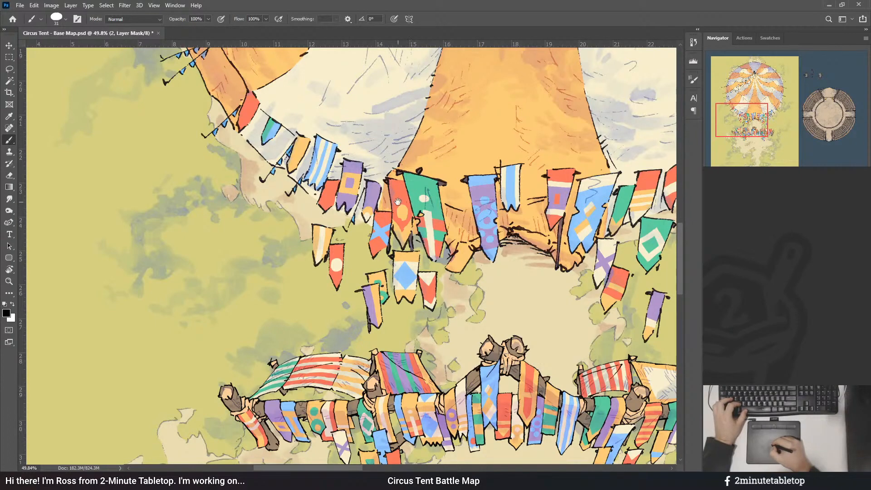
# - Cut small spots into the purple banner above the blue-crossed red one with layer 6's mask and colour them orange with layer 2's mask
pyautogui.moveTo(423, 208); pyautogui.dragTo(367, 174)
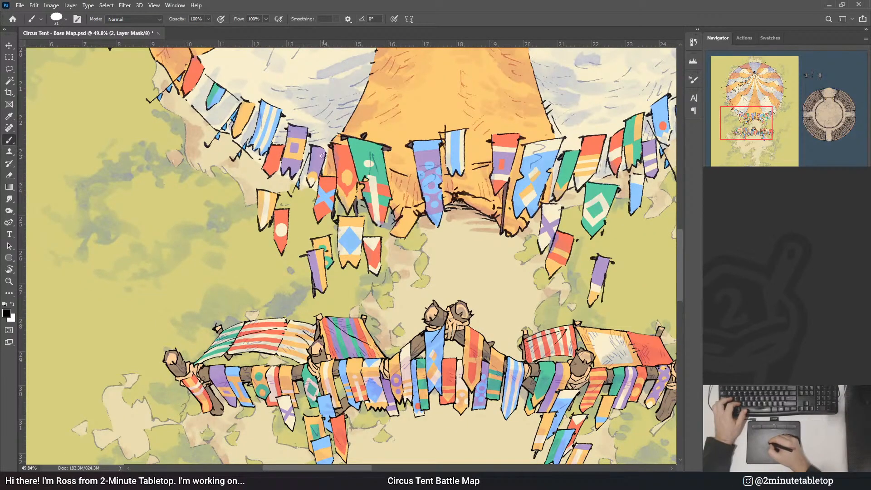
pyautogui.press('x')
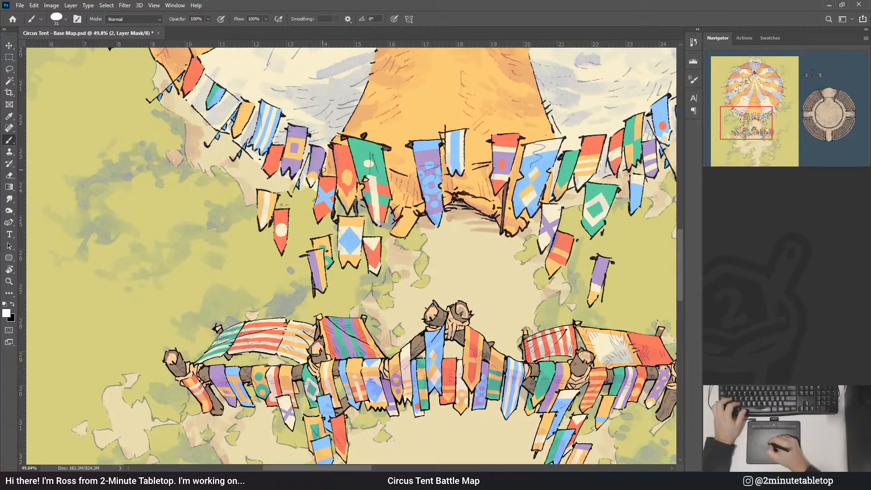
pyautogui.press('x')
pyautogui.press('x')
pyautogui.press('x')
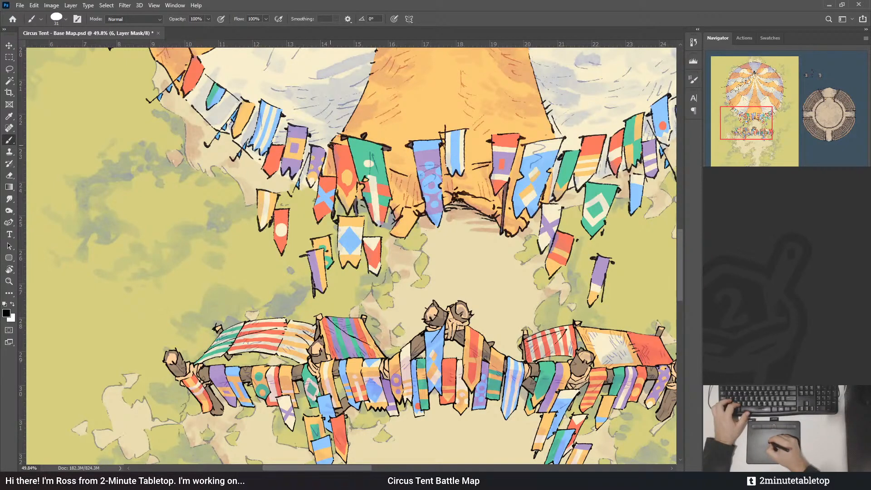
pyautogui.click(778, 438)
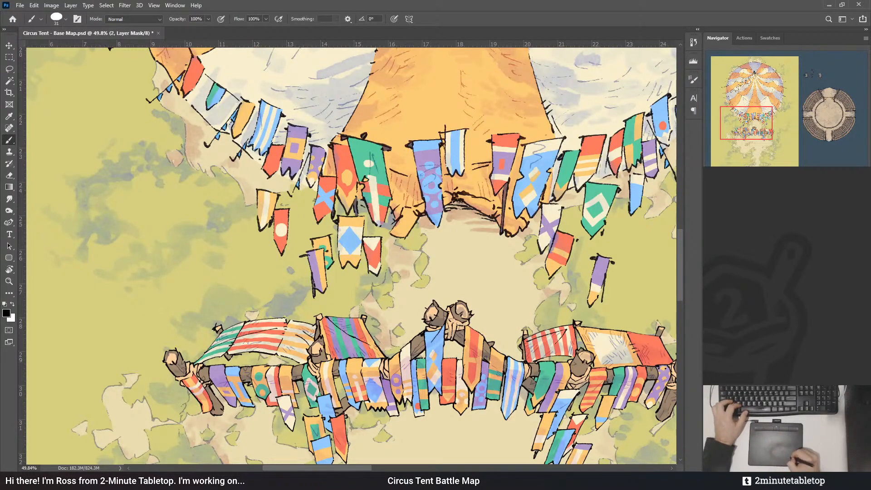
pyautogui.press('x')
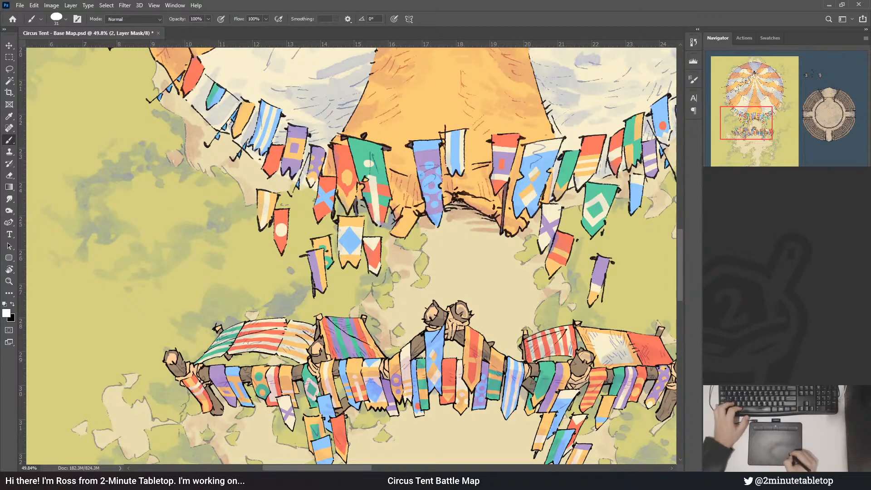
pyautogui.hotkey('alt', ']')
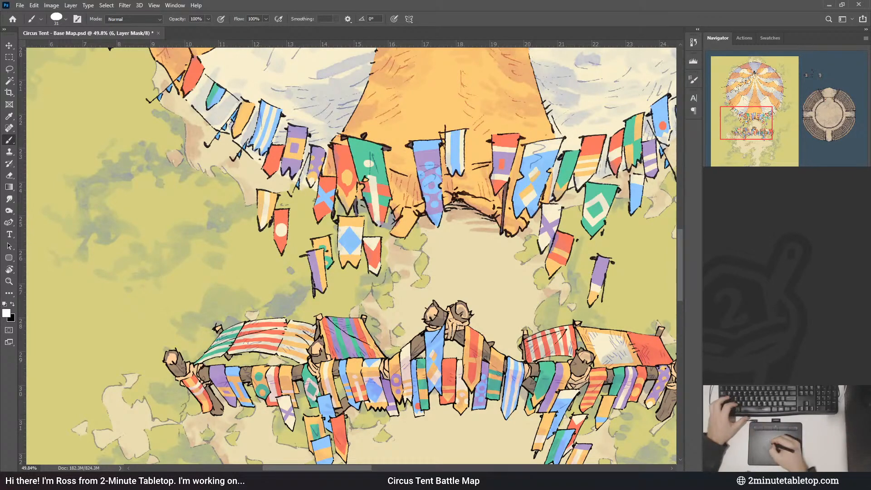
pyautogui.press('x')
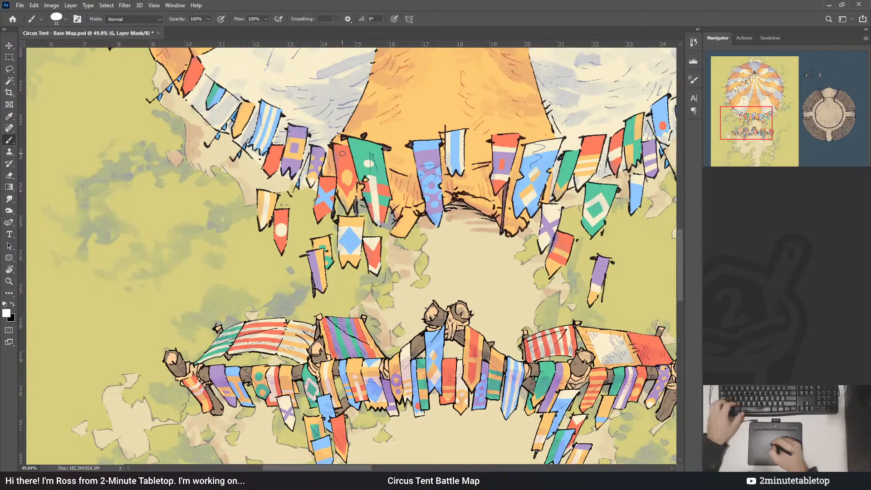
pyautogui.moveTo(338, 137); pyautogui.dragTo(346, 171)
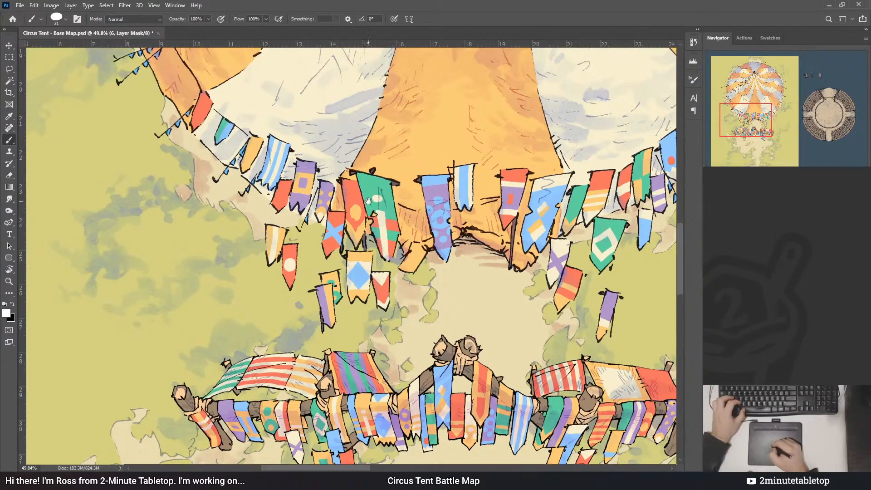
# - Add blue to the small orange banner on the tent's string and cut cream stripes into the red banner at its upper end with layer 3's mask
pyautogui.press('x')
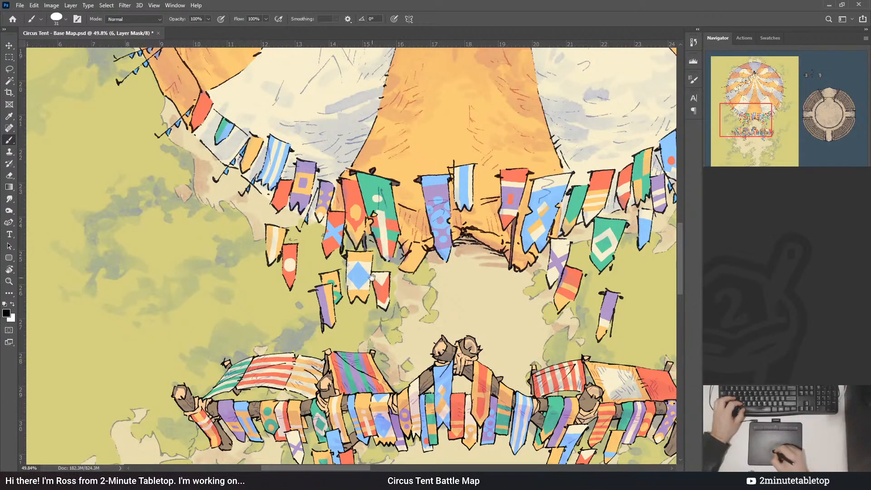
pyautogui.moveTo(447, 291); pyautogui.dragTo(428, 221)
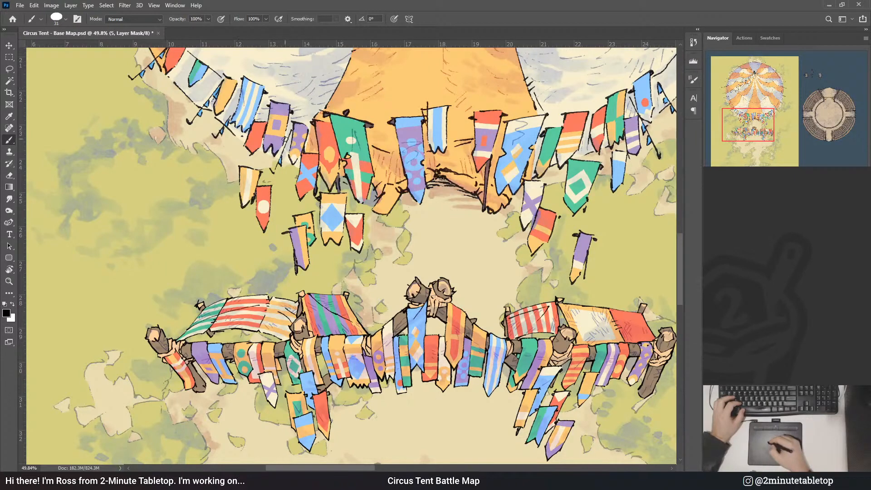
pyautogui.moveTo(254, 132); pyautogui.dragTo(266, 168)
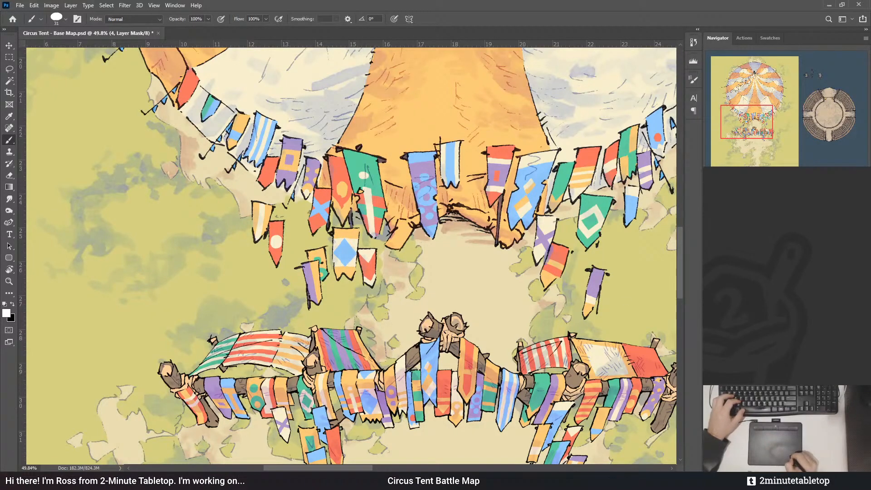
pyautogui.hotkey('alt', '[')
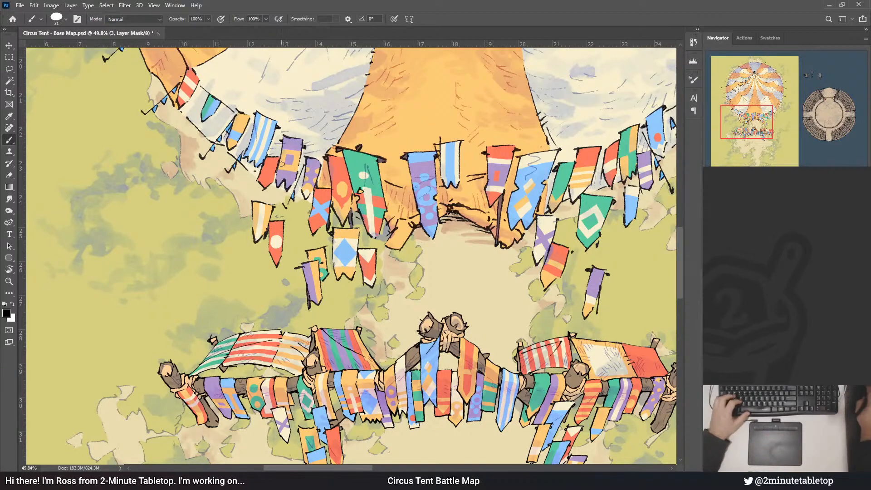
# - Try the grand entrance farther down the dirt path, then about midway between the tent and the map's lower edge
pyautogui.scroll(-4, 344, 233)
pyautogui.scroll(-3, 393, 244)
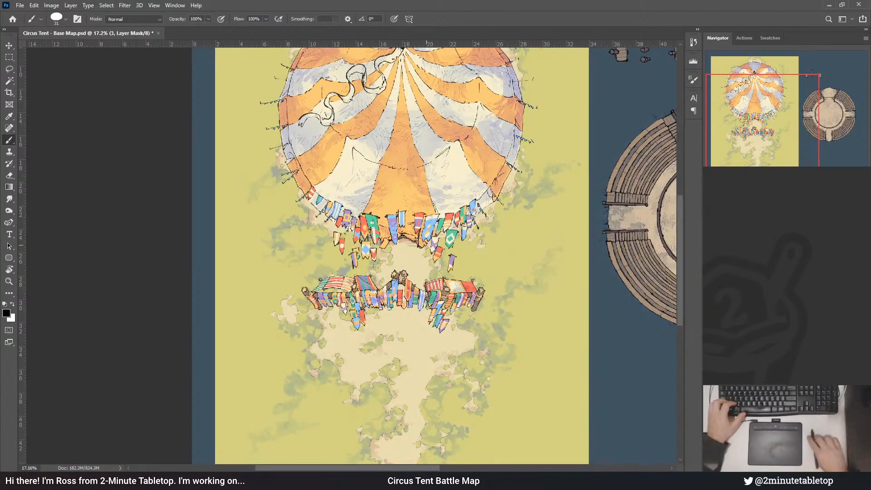
pyautogui.scroll(2, 358, 179)
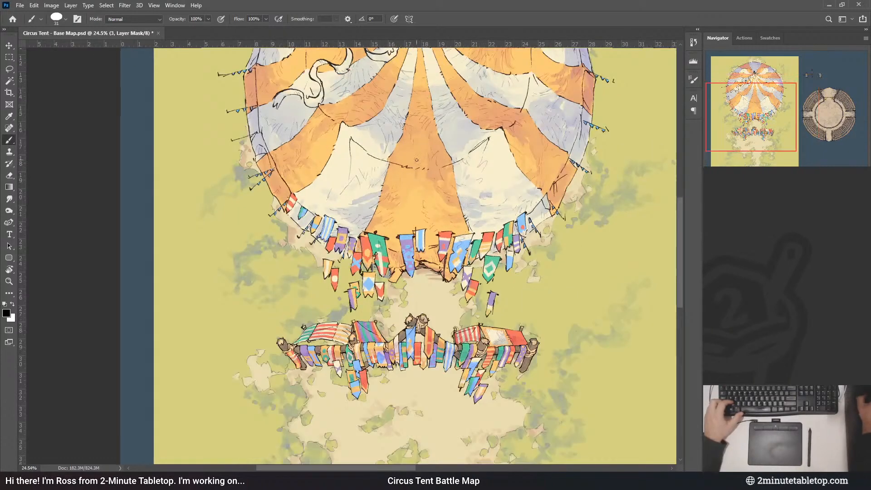
pyautogui.press('v')
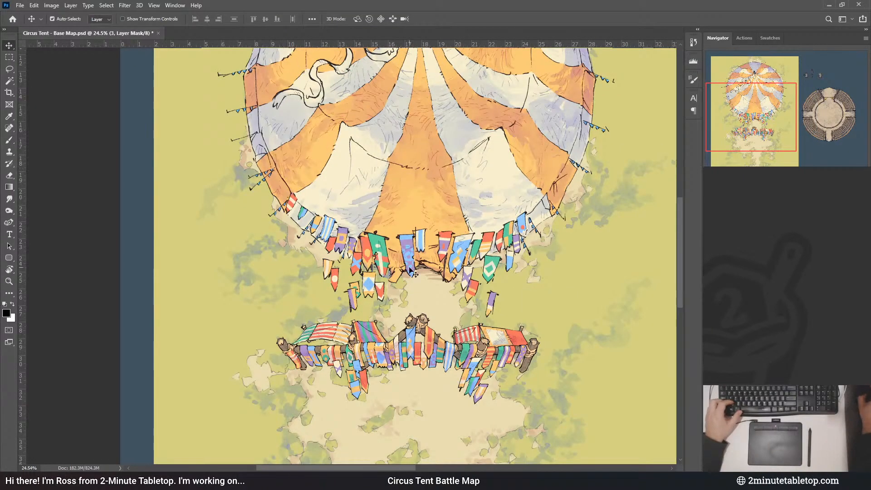
pyautogui.scroll(-2, 444, 203)
pyautogui.scroll(3, 472, 377)
pyautogui.scroll(-2, 426, 361)
pyautogui.scroll(3, 425, 362)
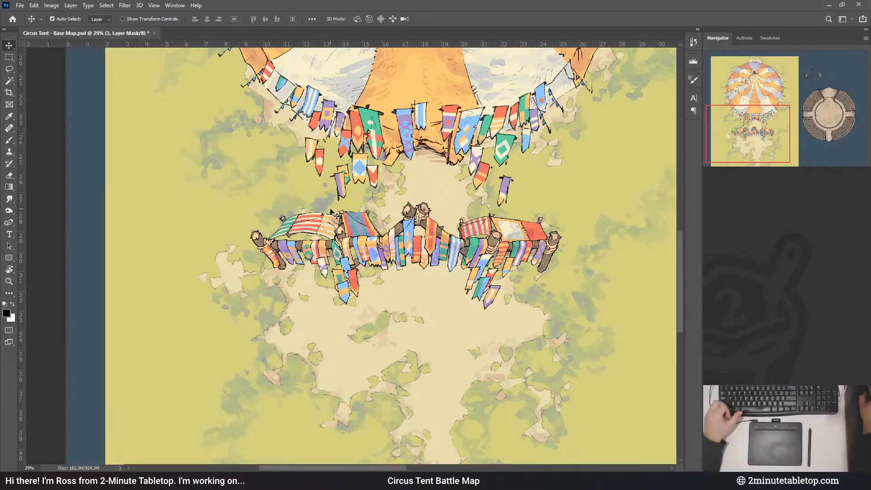
pyautogui.moveTo(405, 249); pyautogui.dragTo(404, 321)
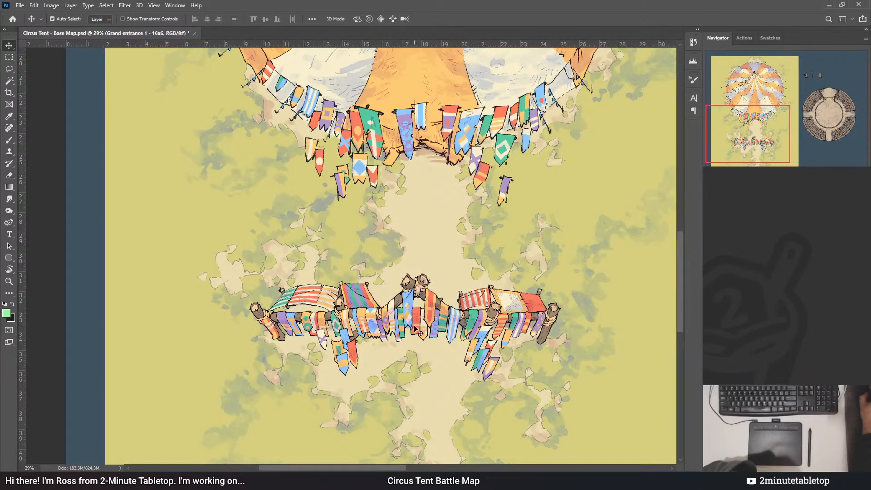
pyautogui.moveTo(377, 316); pyautogui.dragTo(406, 401)
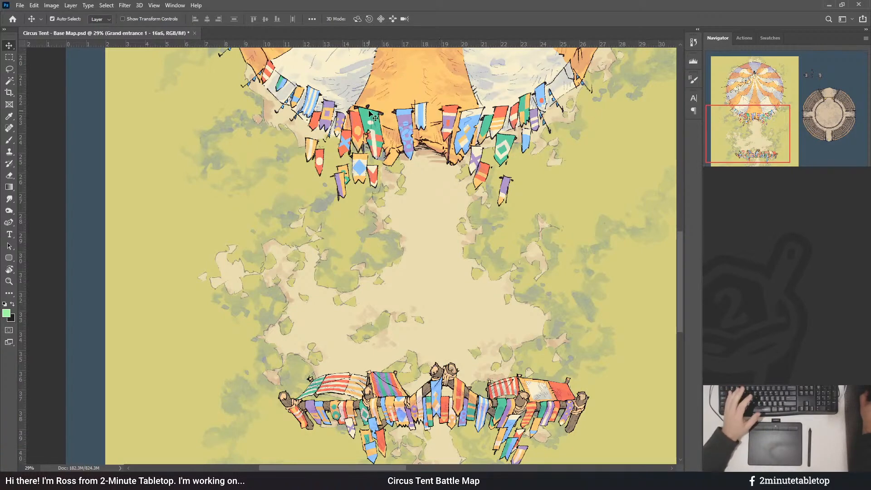
pyautogui.scroll(-3, 417, 157)
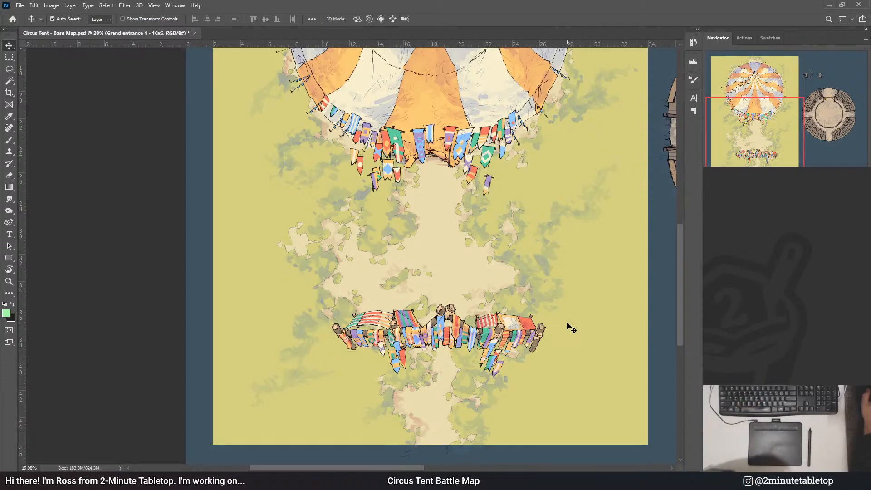
pyautogui.moveTo(470, 356); pyautogui.dragTo(447, 254)
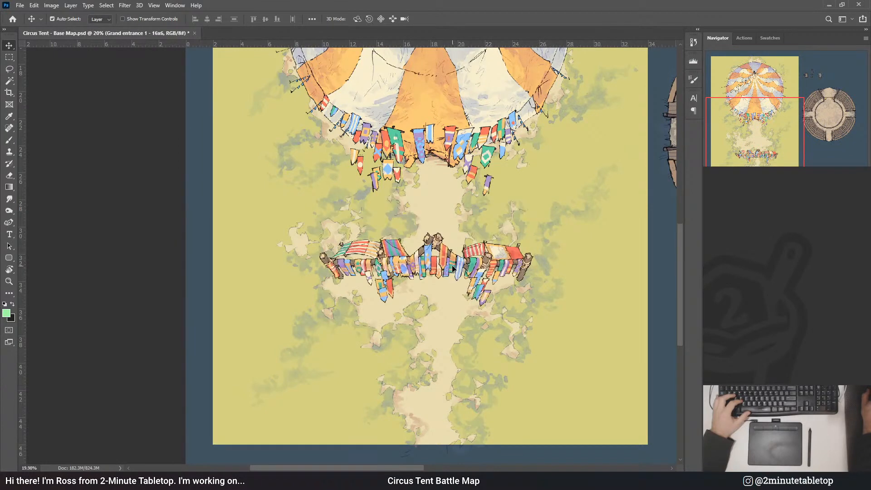
# - Save the circus tent base map
pyautogui.scroll(-1, 498, 183)
pyautogui.scroll(-4, 494, 177)
pyautogui.scroll(-2, 387, 255)
pyautogui.scroll(3, 486, 105)
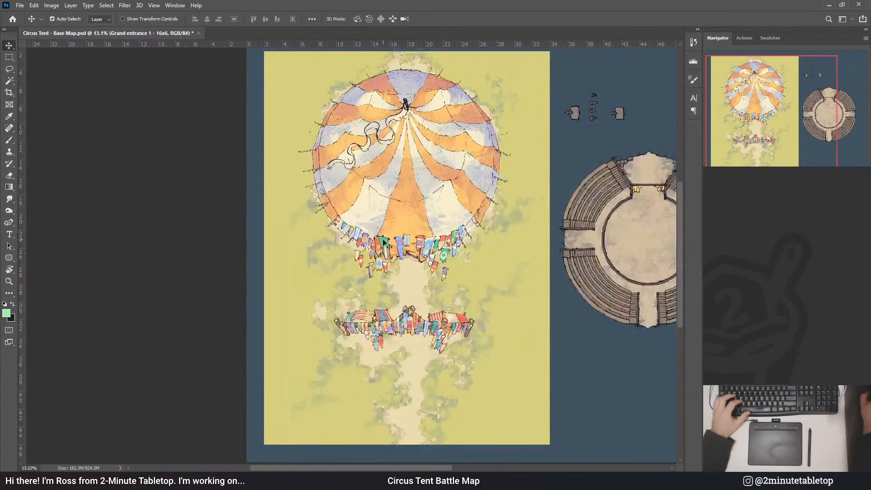
pyautogui.scroll(1, 361, 248)
pyautogui.scroll(1, 363, 250)
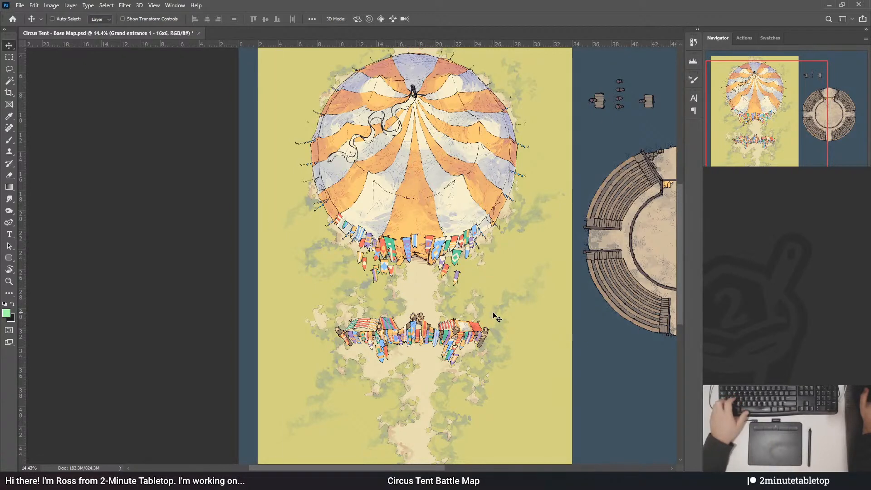
pyautogui.hotkey('ctrl', 's')
# - Try the grand entrance directly against the front of the tent, overlapping the tent's own banners
pyautogui.moveTo(416, 313); pyautogui.dragTo(417, 241)
pyautogui.scroll(5, 418, 237)
pyautogui.scroll(3, 361, 246)
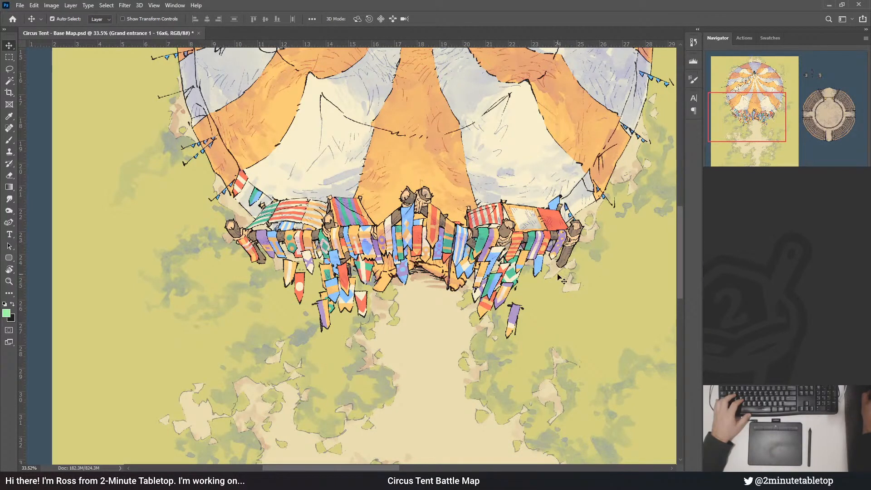
# - Delete the grand entrance in front of the tent from the map
pyautogui.scroll(-6, 354, 309)
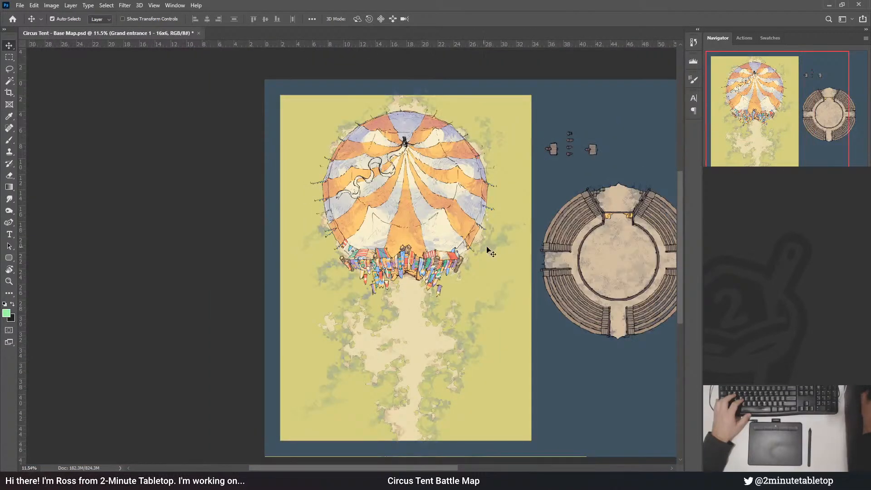
pyautogui.scroll(3, 417, 272)
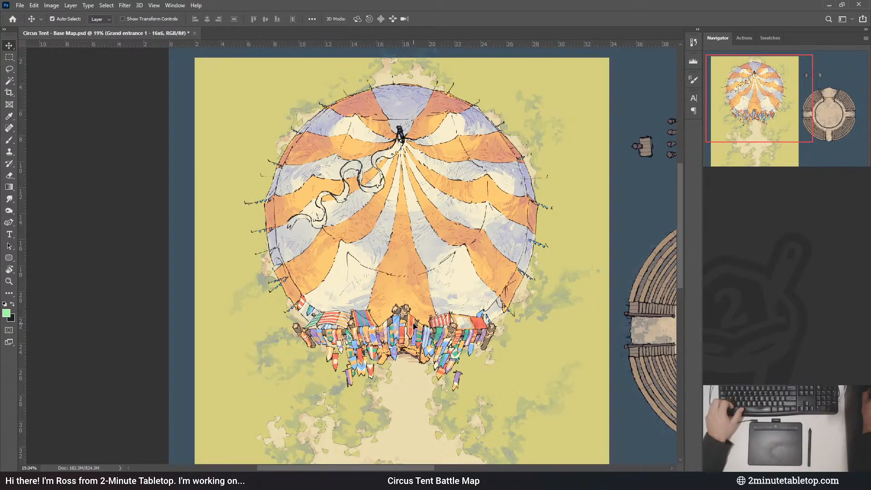
pyautogui.scroll(-3, 442, 347)
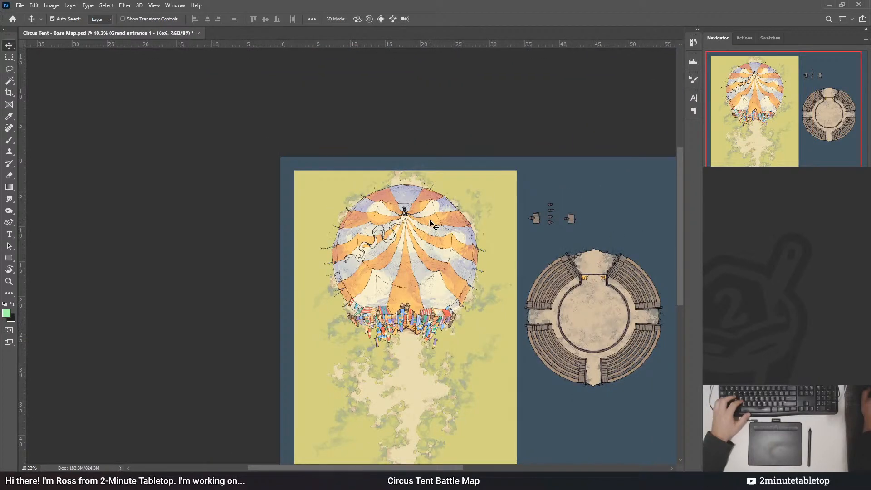
pyautogui.scroll(-3, 445, 200)
pyautogui.scroll(10, 426, 260)
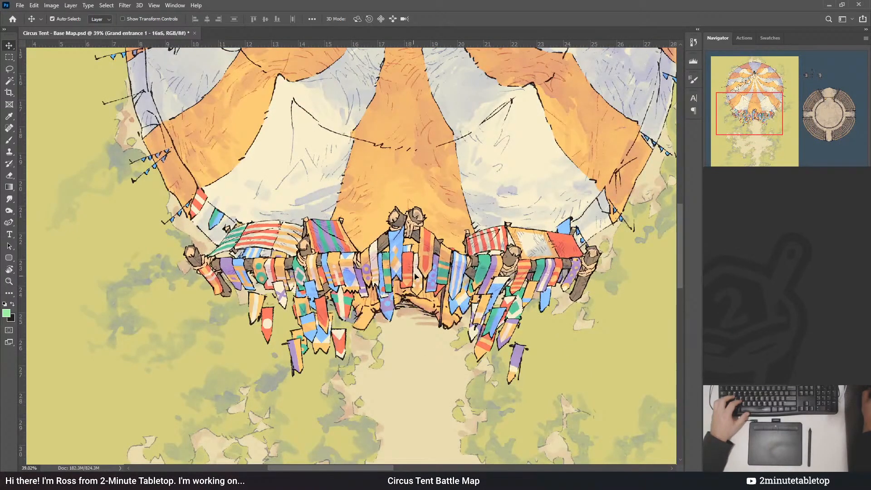
pyautogui.scroll(-3, 414, 277)
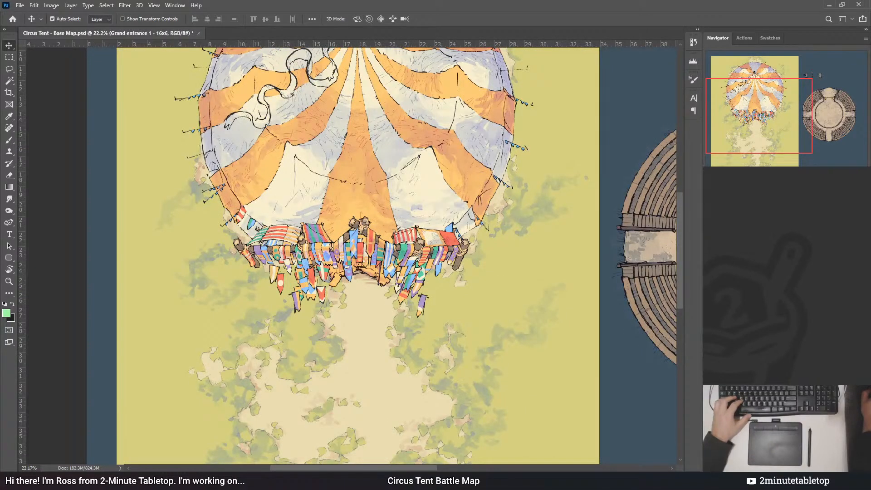
pyautogui.press('Delete')
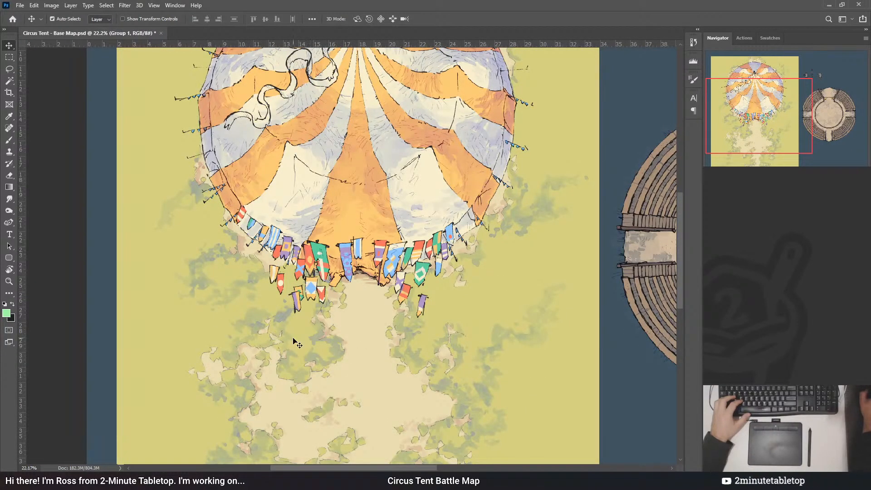
# - Target the mask of layer 3 and switch to the Brush tool for painting red on the tent
pyautogui.scroll(-3, 293, 342)
pyautogui.scroll(3, 344, 133)
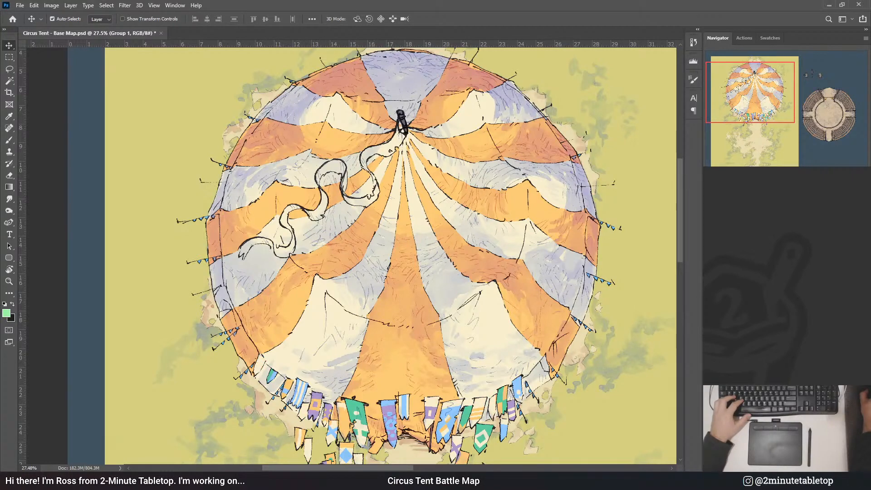
pyautogui.click(525, 246)
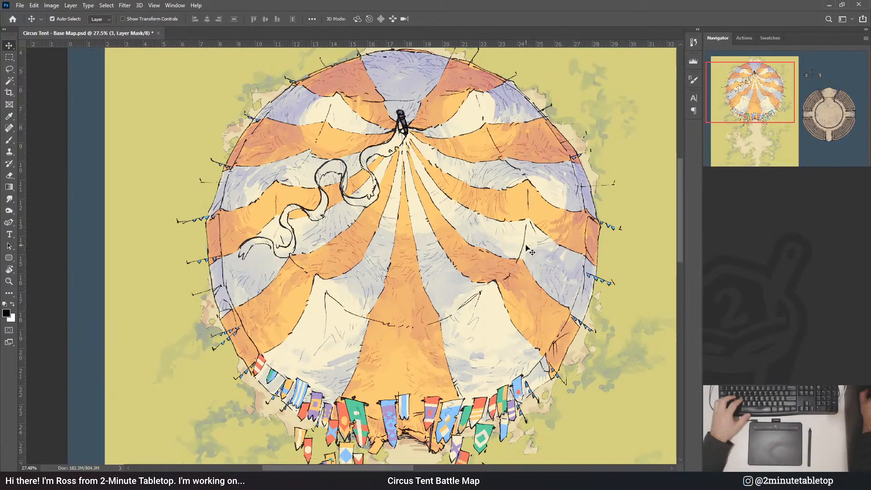
pyautogui.press('b')
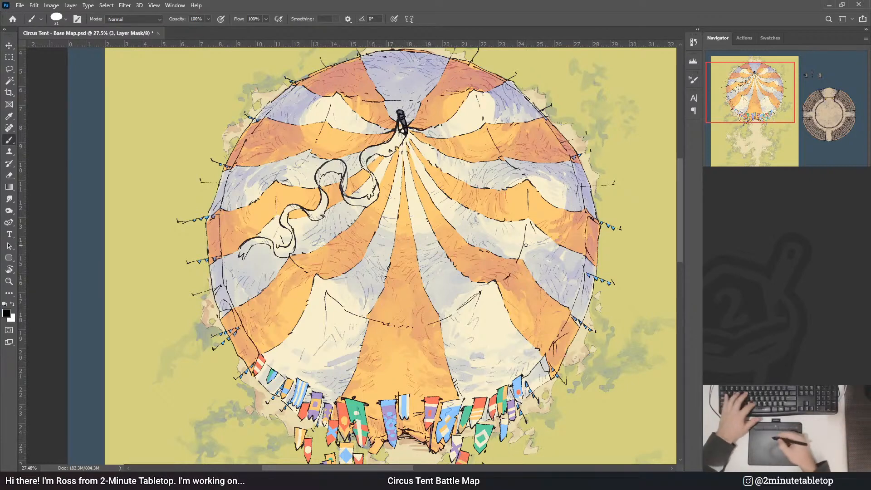
# - Paint red bands at the streamer's pole end and along its curves on the mask of layer 3
pyautogui.press('x')
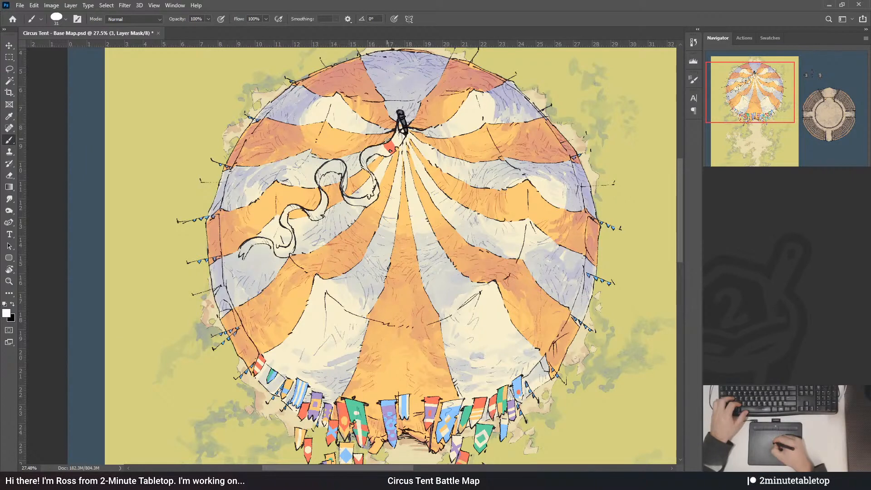
pyautogui.hotkey('ctrl', 'z')
pyautogui.moveTo(404, 138)
pyautogui.mouseDown()
pyautogui.moveTo(398, 128)
pyautogui.moveTo(398, 142)
pyautogui.mouseUp()
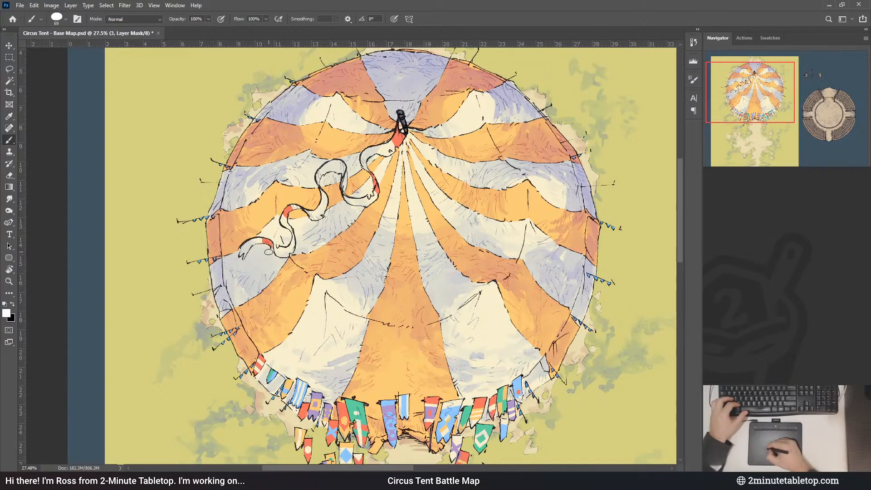
pyautogui.press('x')
pyautogui.press('x')
pyautogui.click(313, 212)
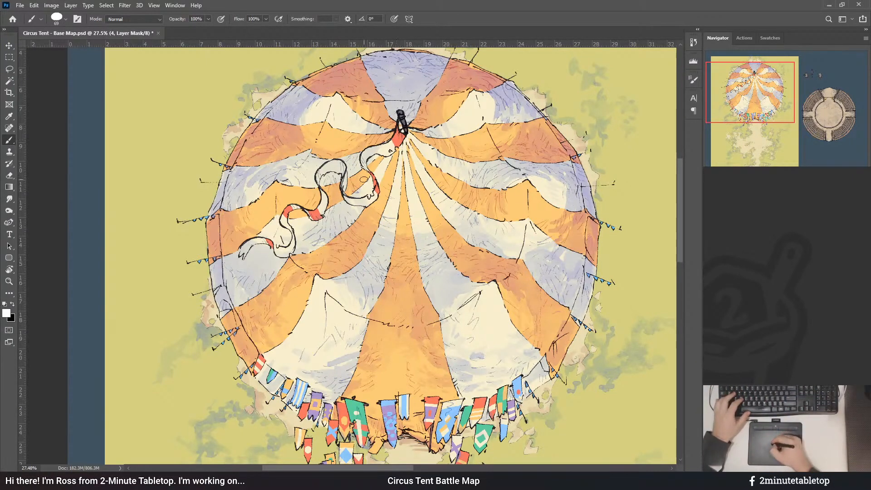
# - Paint blue bands on the streamer's upper, middle and lower curves on the mask of layer 4
pyautogui.moveTo(419, 143); pyautogui.dragTo(443, 166)
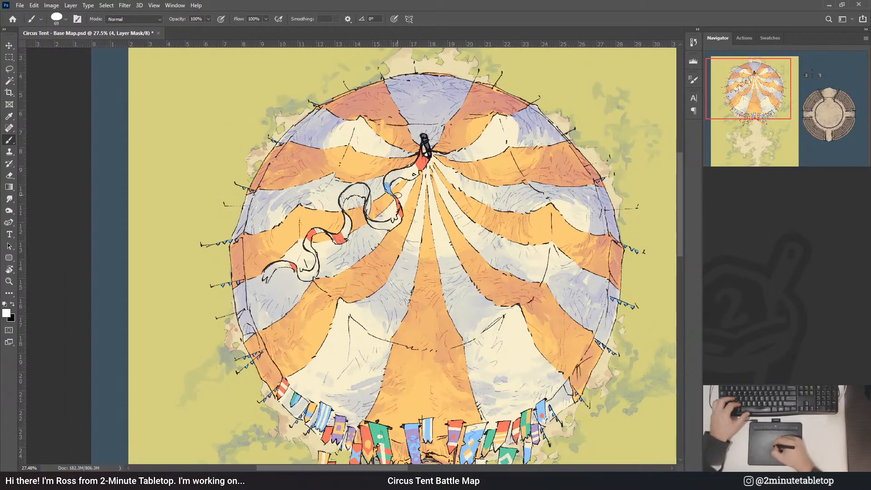
pyautogui.press('x')
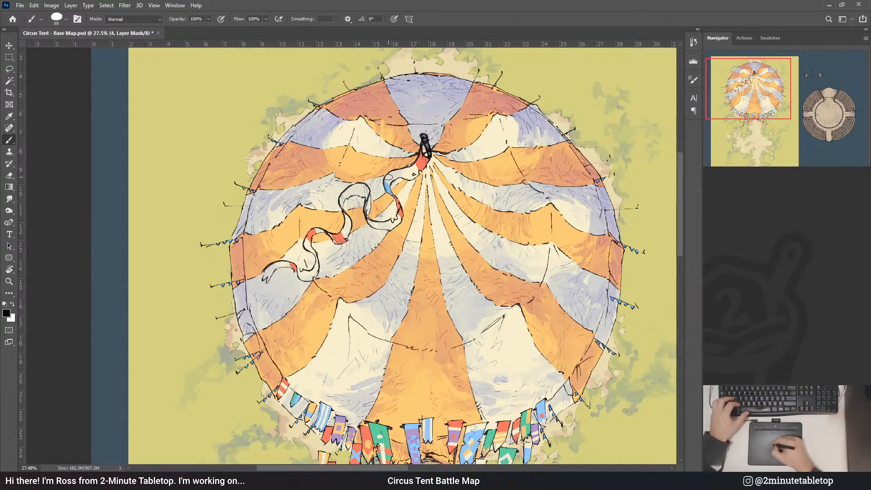
pyautogui.press('x')
pyautogui.moveTo(382, 184)
pyautogui.mouseDown()
pyautogui.moveTo(386, 134)
pyautogui.moveTo(348, 139)
pyautogui.mouseUp()
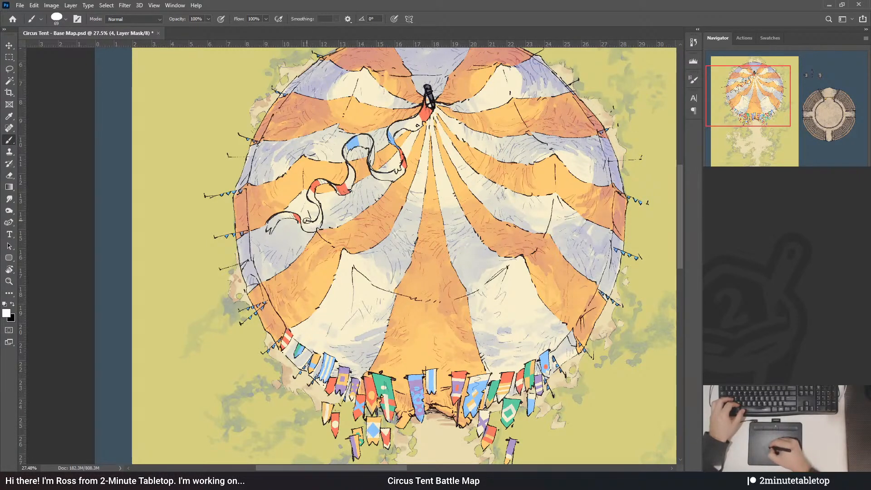
pyautogui.moveTo(306, 220); pyautogui.dragTo(309, 227)
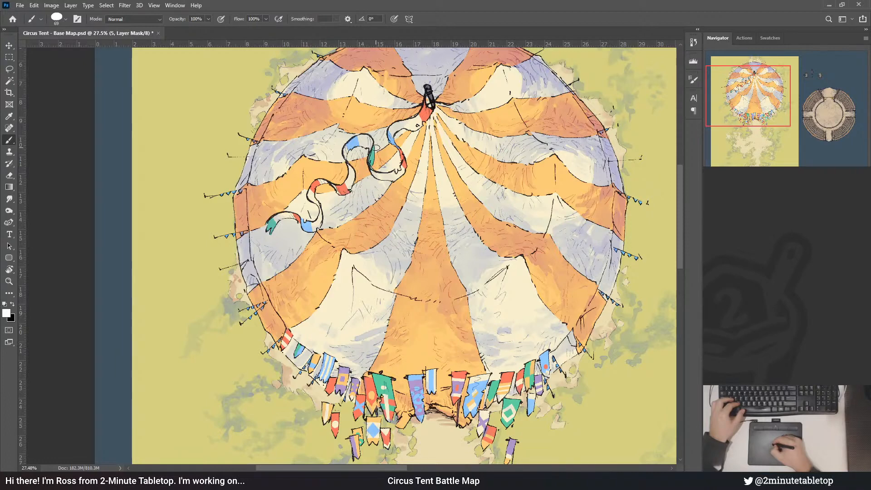
# - Paint a green band beside the red pole end of the streamer on the mask of layer 5
pyautogui.press('x')
pyautogui.press('x')
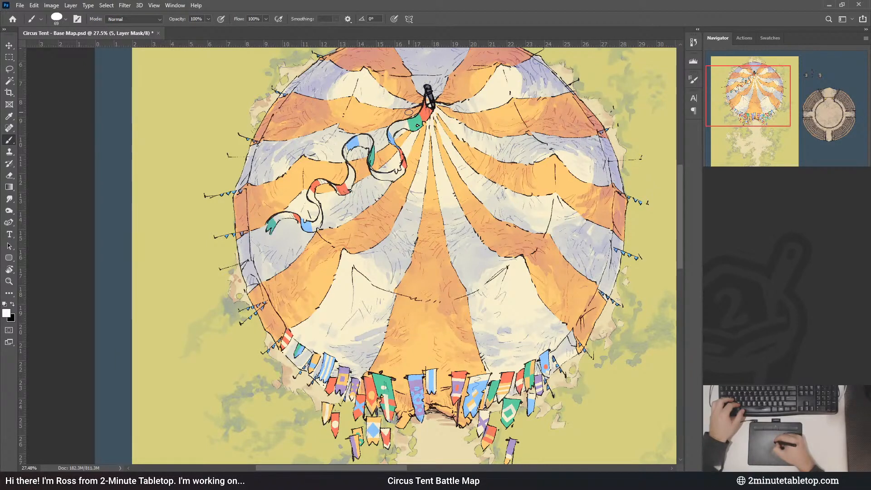
pyautogui.press('x')
pyautogui.press('x')
pyautogui.press('x')
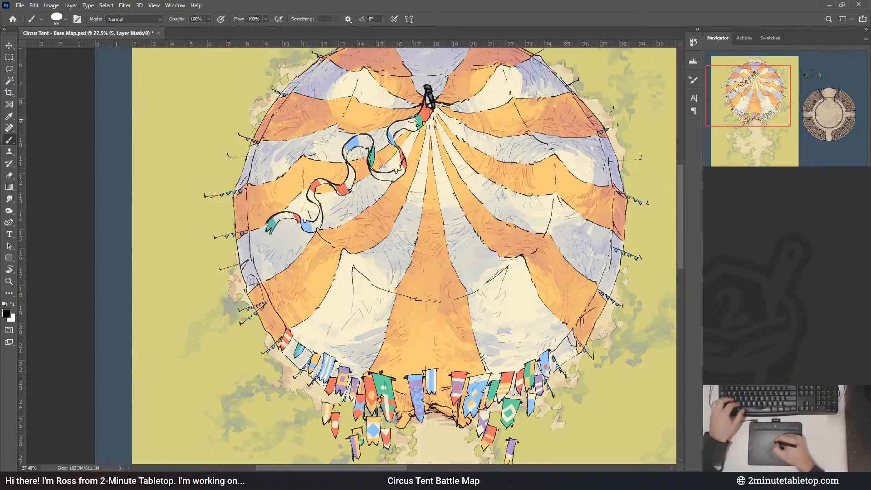
pyautogui.press('x')
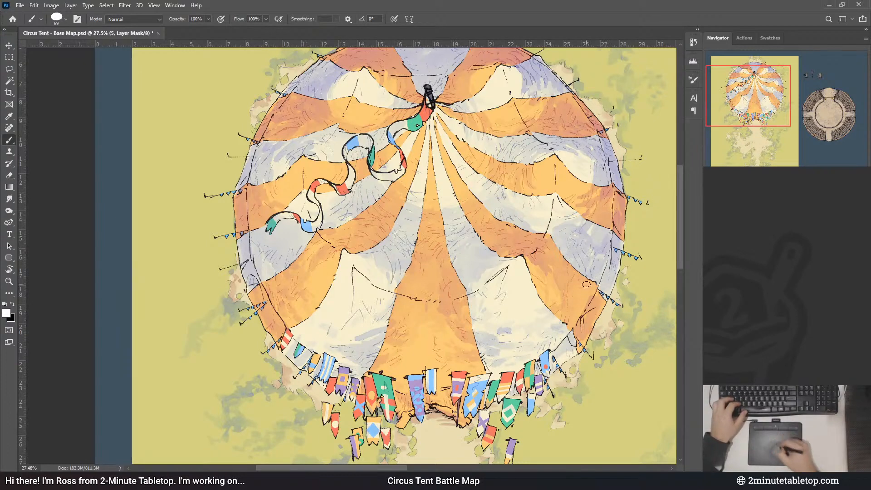
# - Paint orange bands between the other colours of the streamer on the mask of layer 2
pyautogui.click(772, 435)
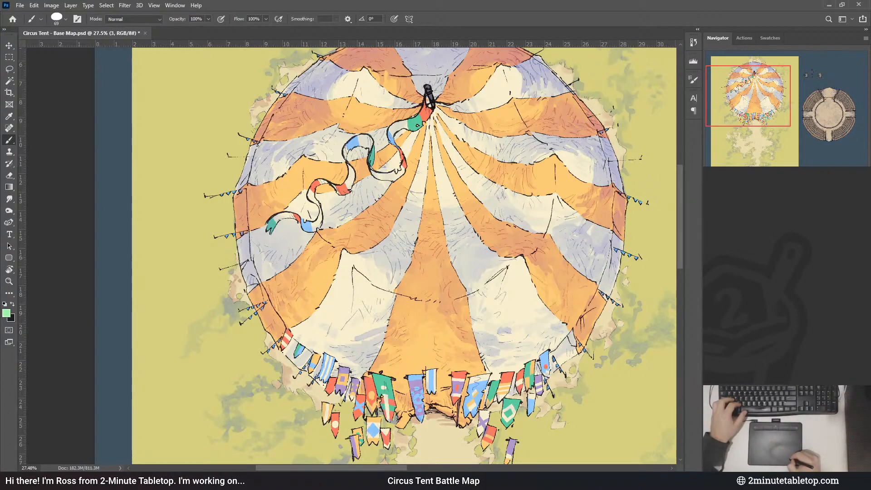
pyautogui.click(753, 438)
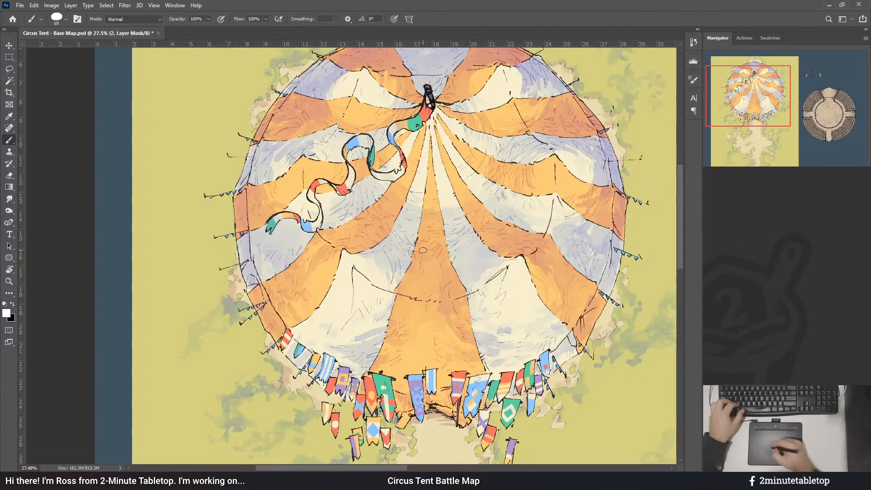
pyautogui.press('x')
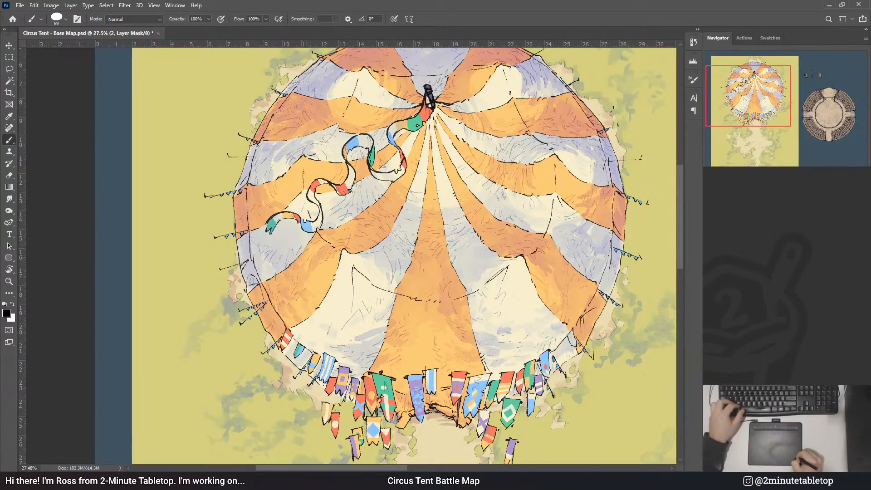
pyautogui.click(762, 408)
# - Paint a purple band on the streamer's lower curve using layer 6's mask, and touch up the adjacent orange on layer 2's mask
pyautogui.press('x')
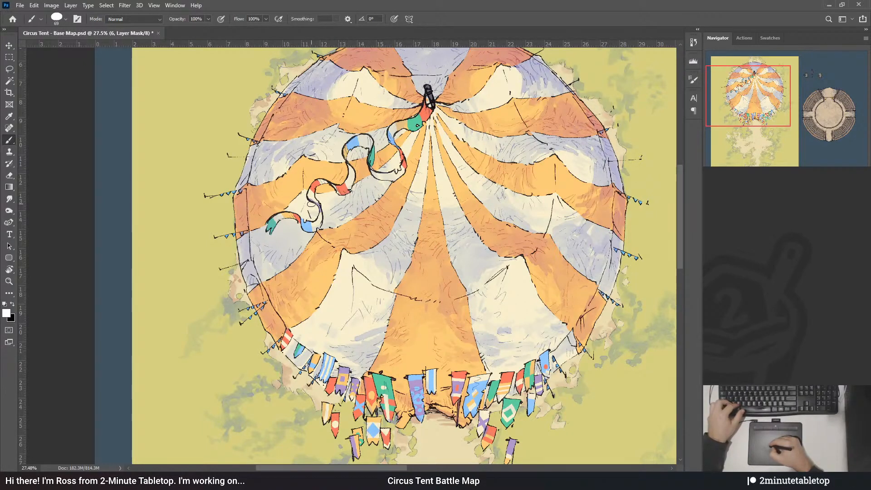
pyautogui.press('x')
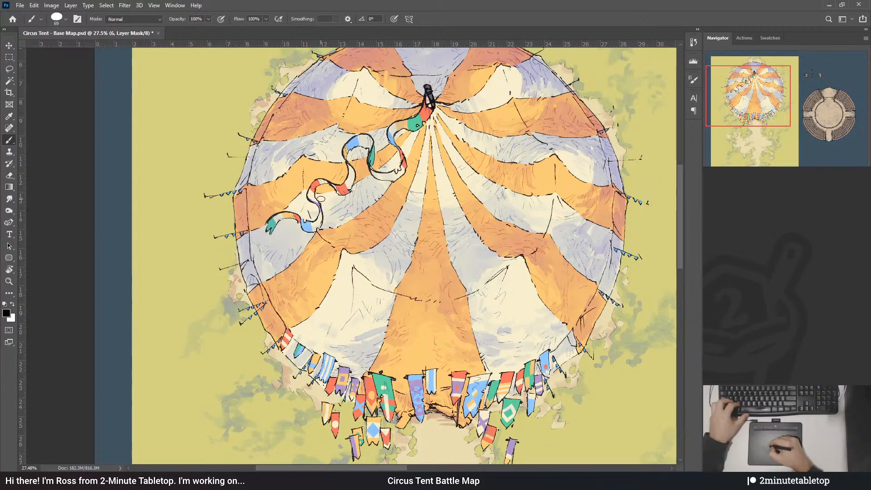
pyautogui.press('x')
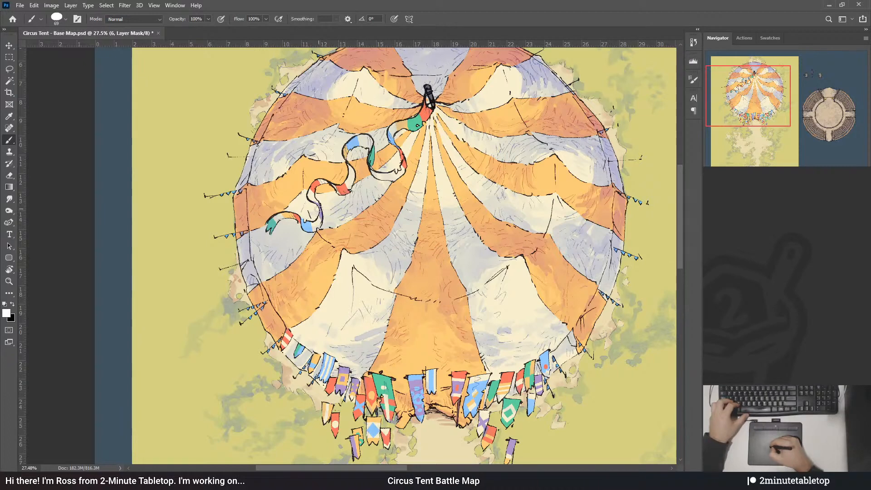
pyautogui.press('x')
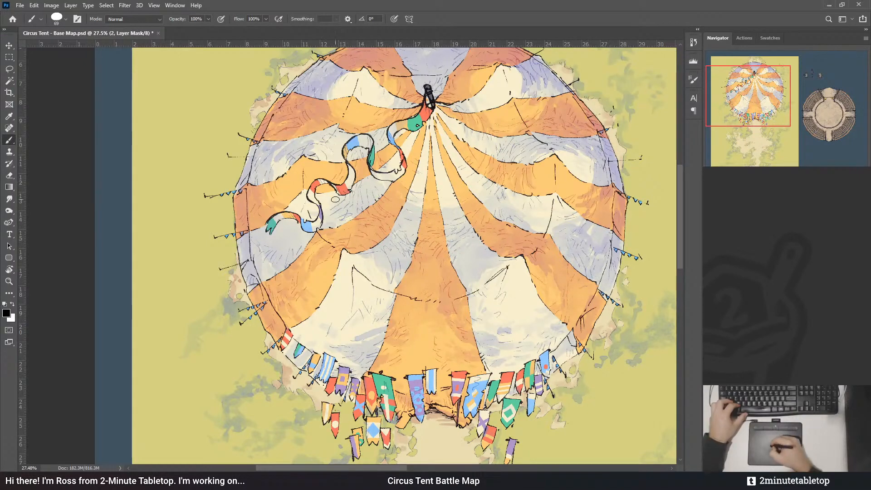
pyautogui.press('x')
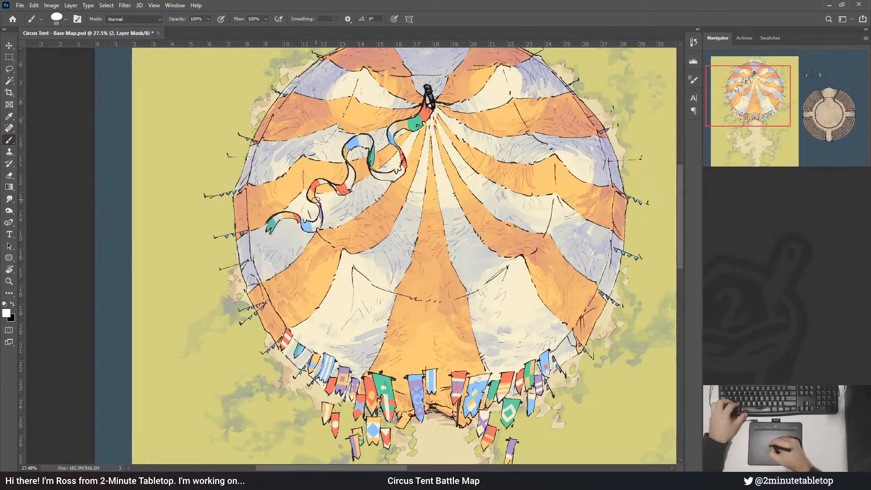
pyautogui.click(748, 290)
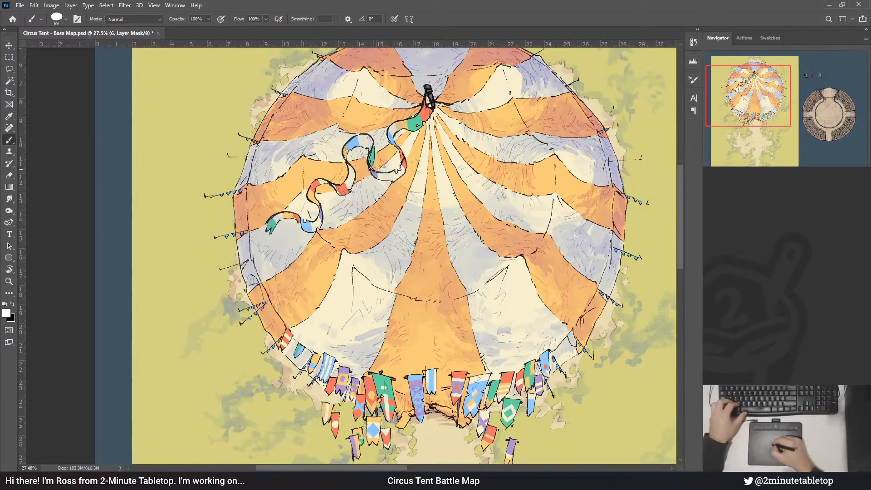
# - Paint purple bands along the streamer's middle and upper curves on the mask of layer 6
pyautogui.moveTo(372, 170); pyautogui.dragTo(397, 181)
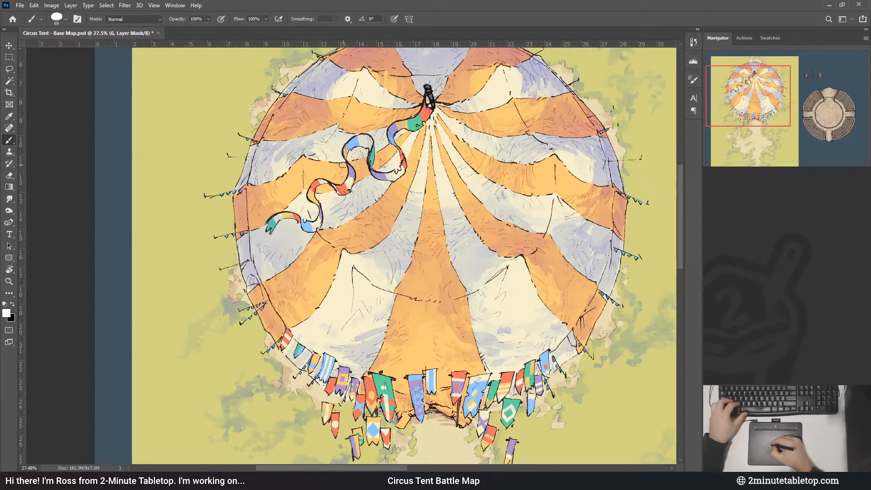
pyautogui.press('x')
pyautogui.press('x')
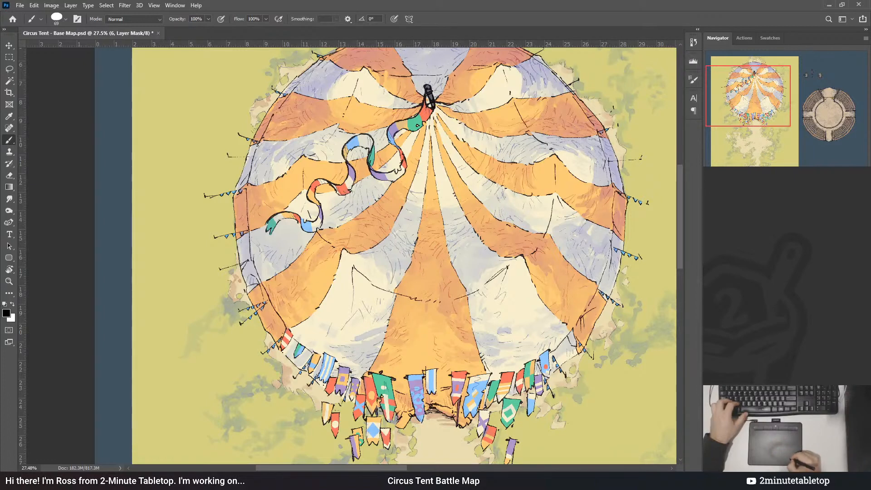
# - Add more blue bands to the streamer's middle curves on the mask of layer 4
pyautogui.press('x')
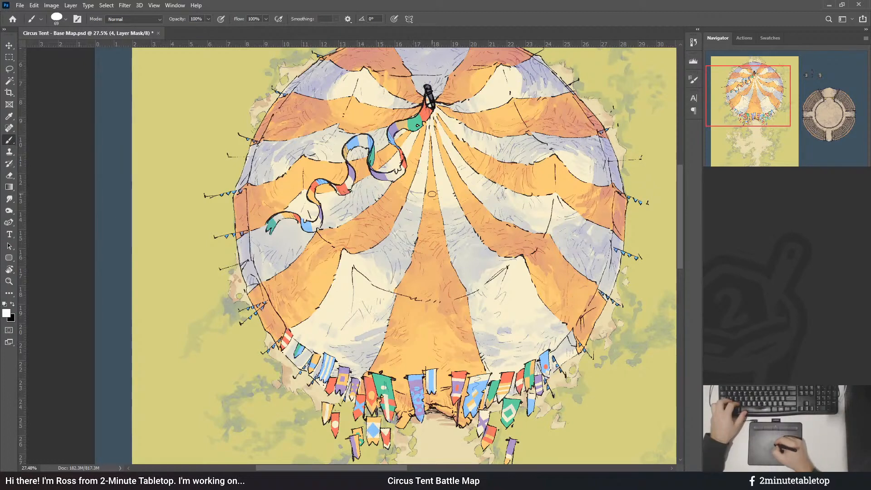
pyautogui.scroll(-5, 366, 261)
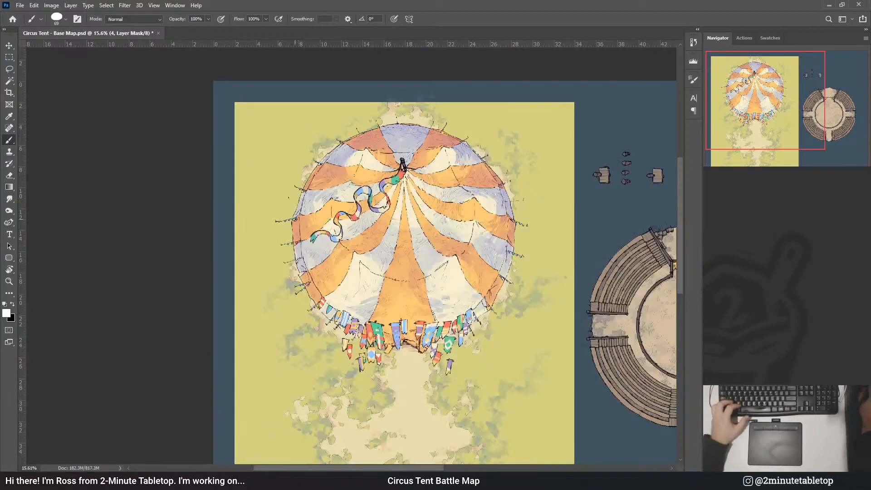
pyautogui.scroll(5, 328, 199)
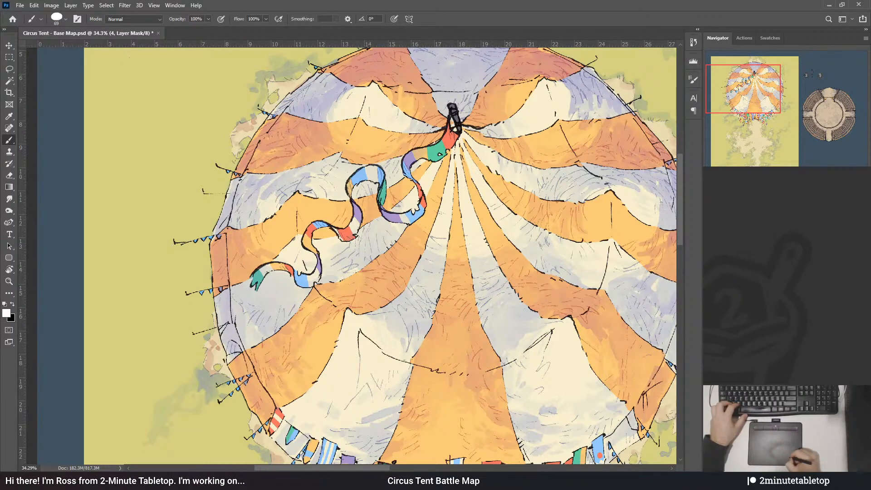
# - Trim the purple band at the bottom of the streamer's middle loop on the mask of layer 6
pyautogui.click(728, 409)
pyautogui.click(746, 409)
pyautogui.press('x')
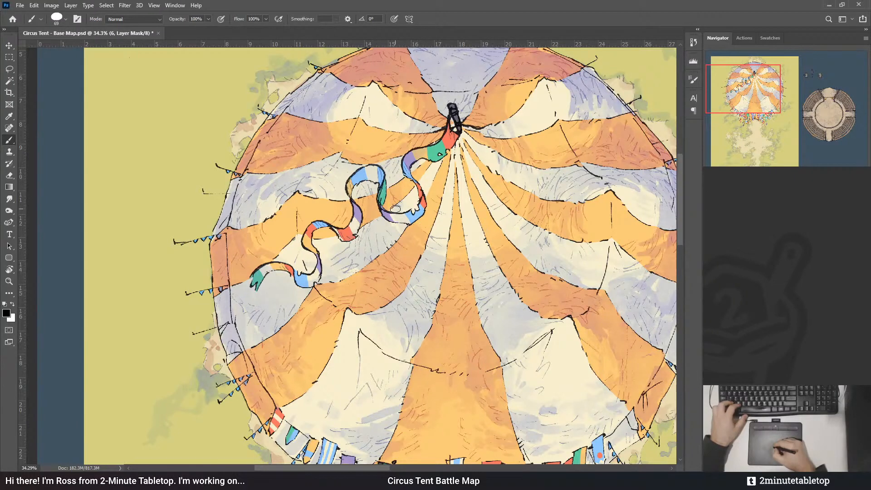
# - Save the circus tent base map document
pyautogui.hotkey('ctrl', '0')
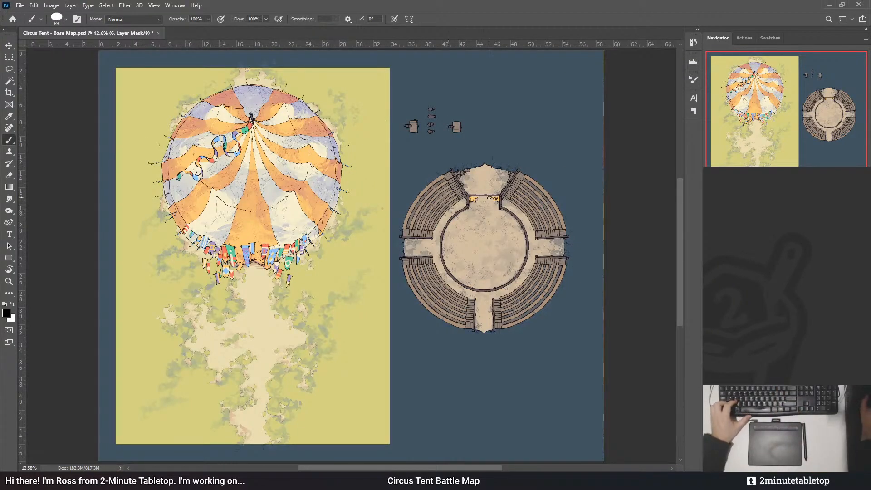
pyautogui.hotkey('ctrl', 's')
pyautogui.scroll(-1, 435, 341)
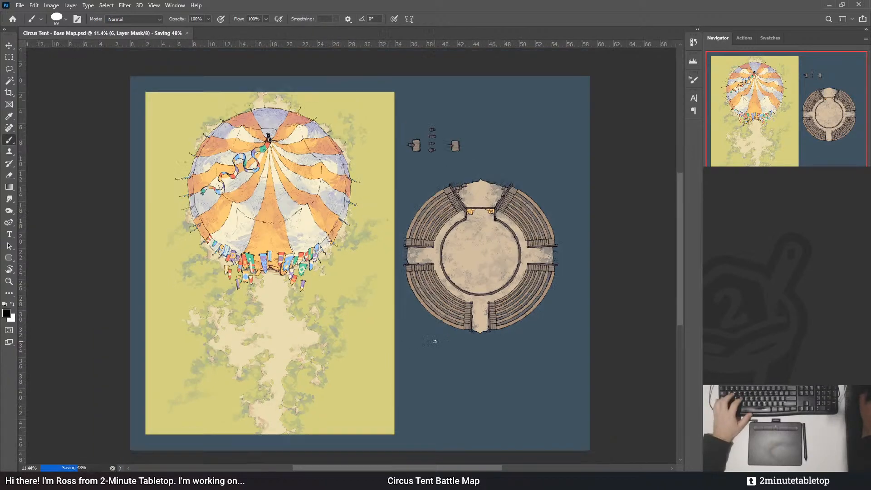
# - Touch up the edges of the streamer's green band near the pole on the mask of layer 5
pyautogui.scroll(6, 254, 191)
pyautogui.scroll(-3, 289, 170)
pyautogui.scroll(2, 289, 170)
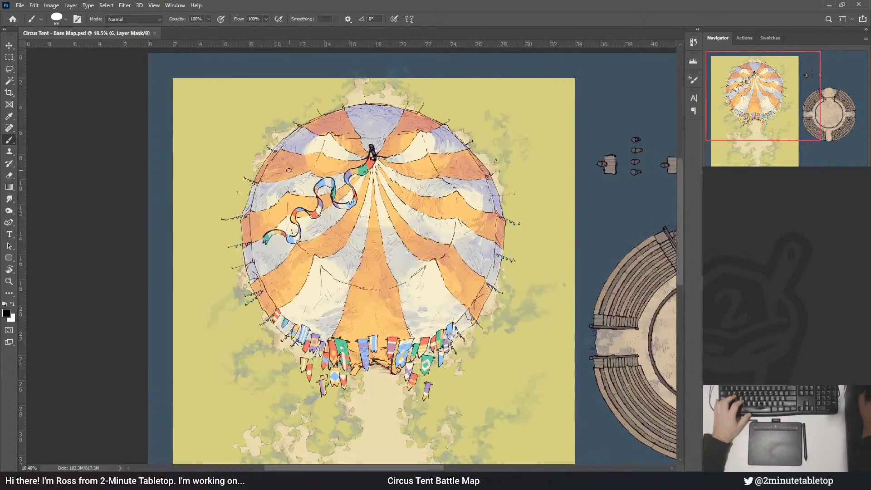
pyautogui.scroll(3, 364, 142)
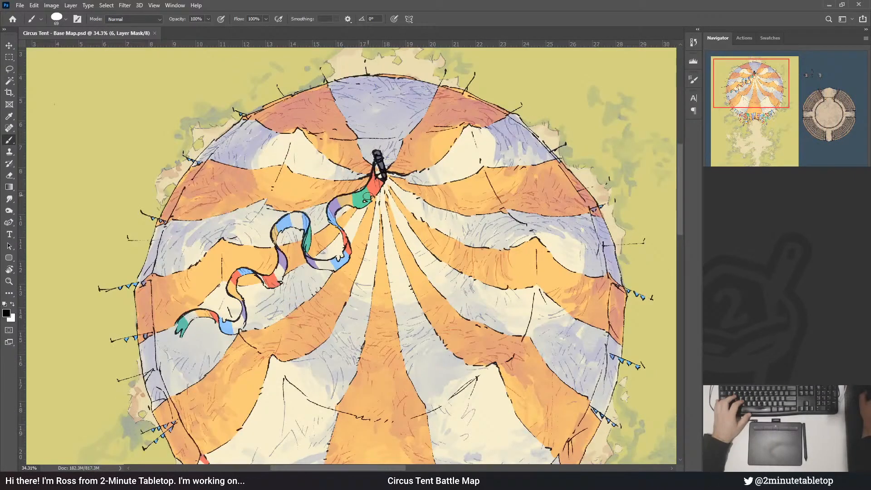
pyautogui.scroll(1, 368, 196)
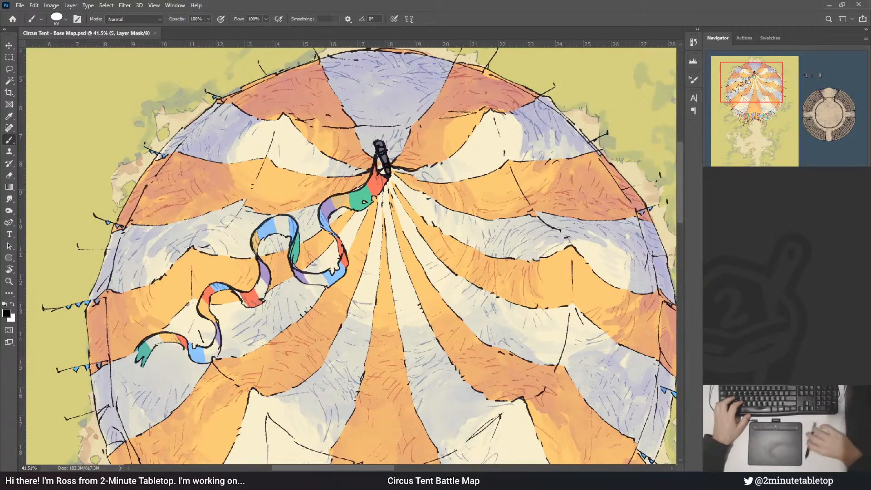
pyautogui.hotkey('alt', '[')
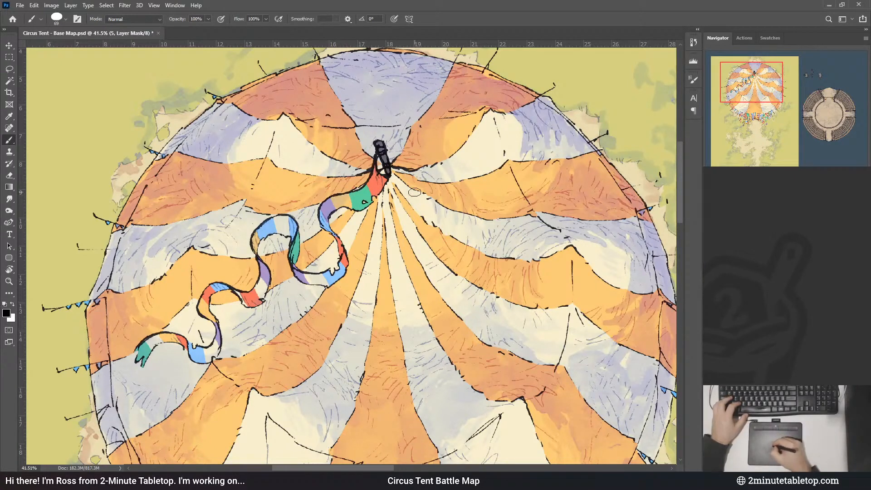
pyautogui.press('x')
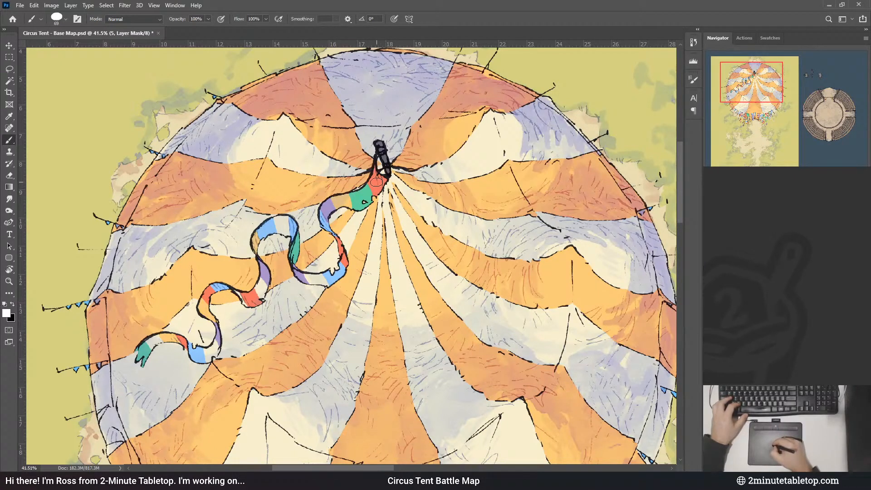
pyautogui.press('x')
pyautogui.press('x')
pyautogui.press('x')
pyautogui.press('x')
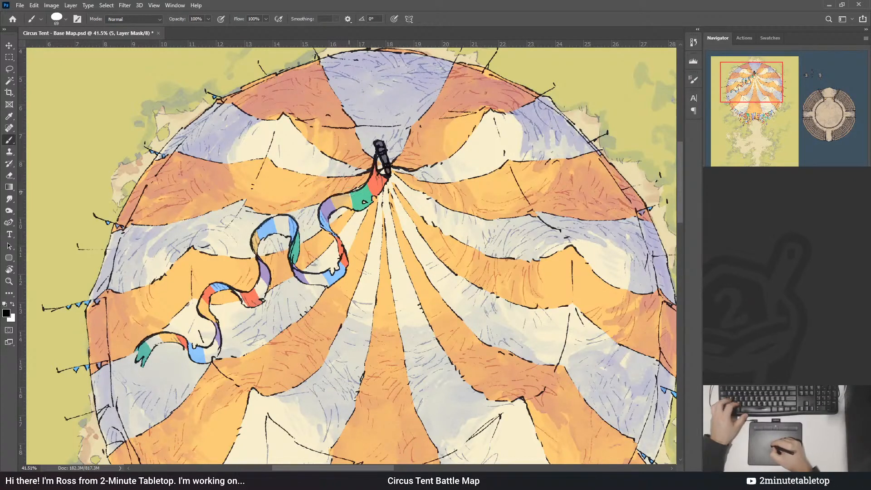
pyautogui.press('x')
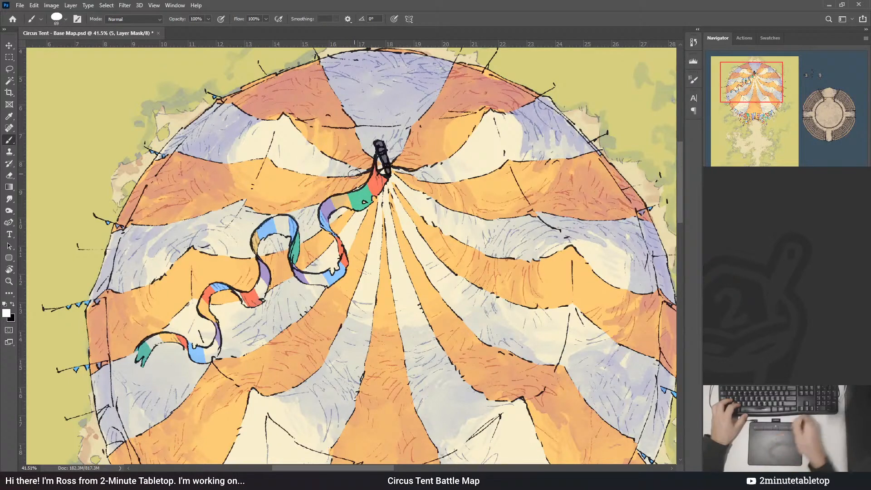
pyautogui.hotkey('ctrl', '0')
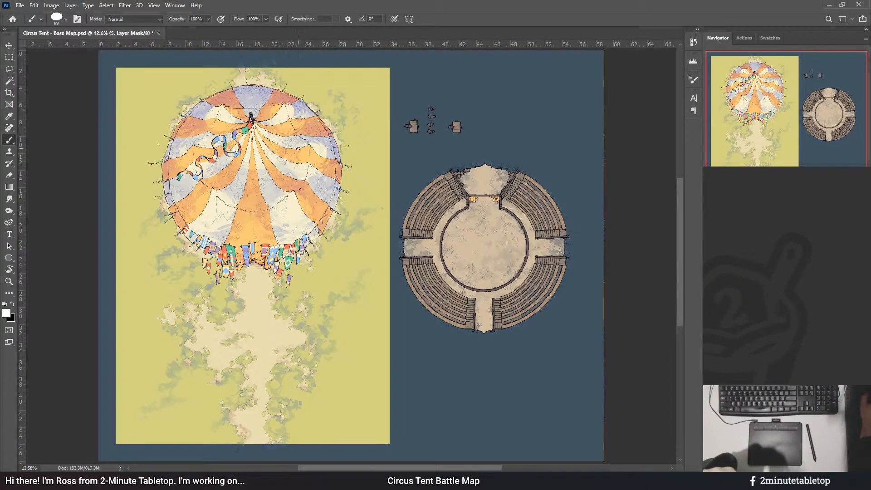
# - Check the coloured streamer against the whole tent roof and save the circus tent base map document
pyautogui.scroll(3, 244, 89)
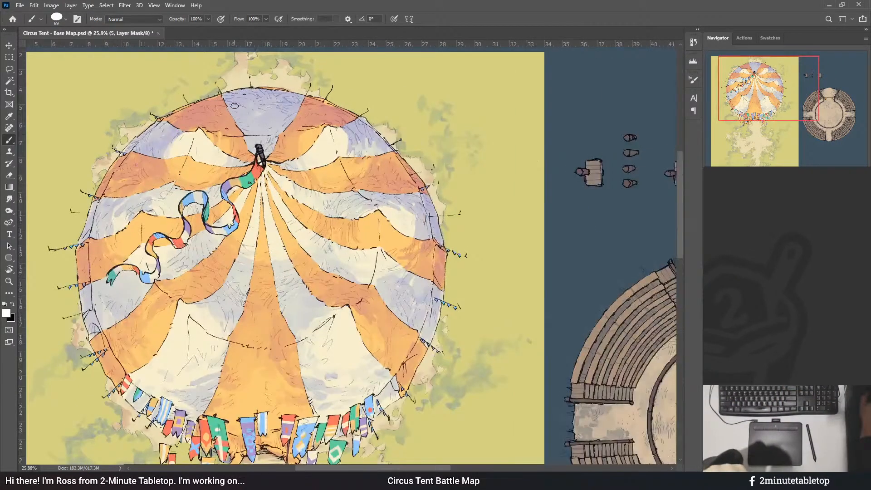
pyautogui.scroll(3, 293, 122)
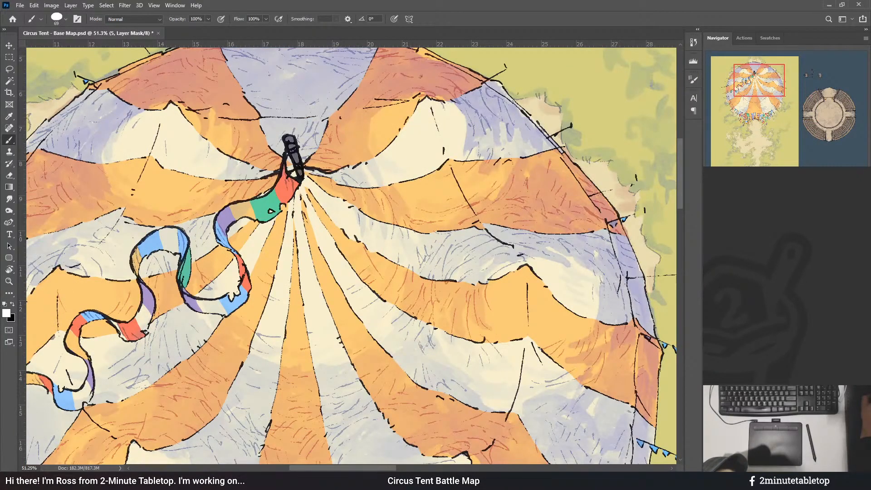
pyautogui.scroll(-2, 385, 154)
pyautogui.scroll(-2, 385, 153)
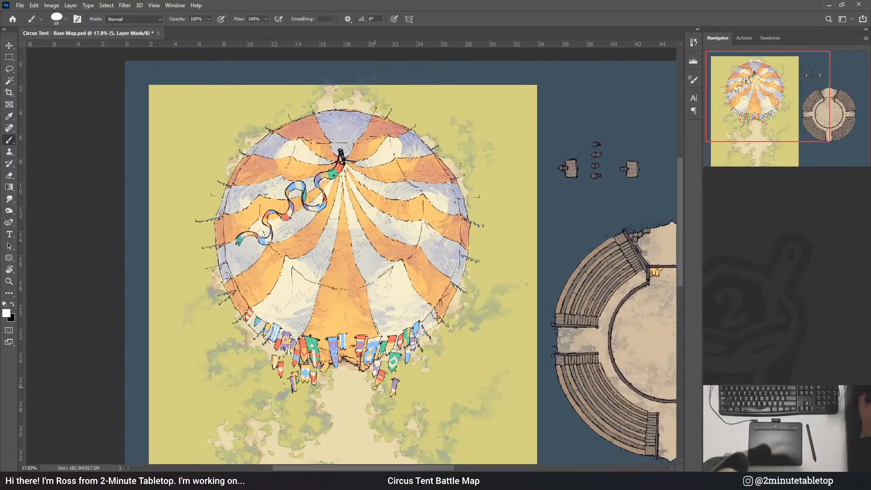
pyautogui.scroll(-1, 337, 166)
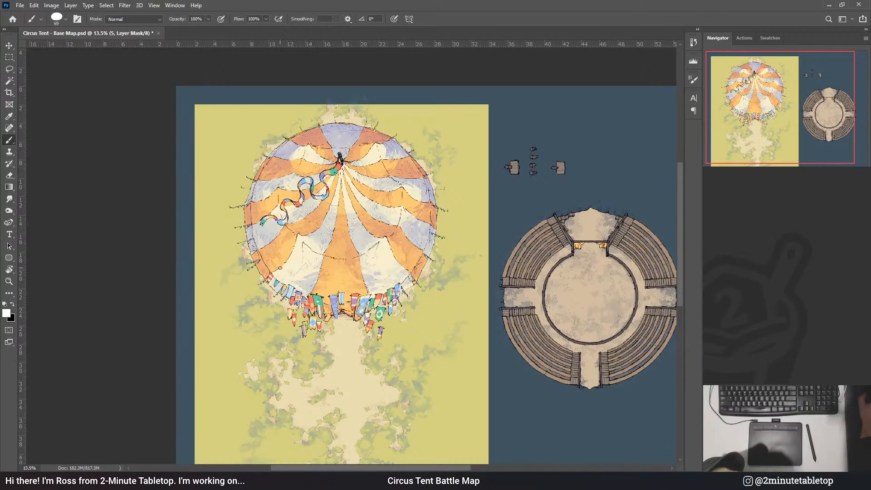
pyautogui.scroll(4, 269, 171)
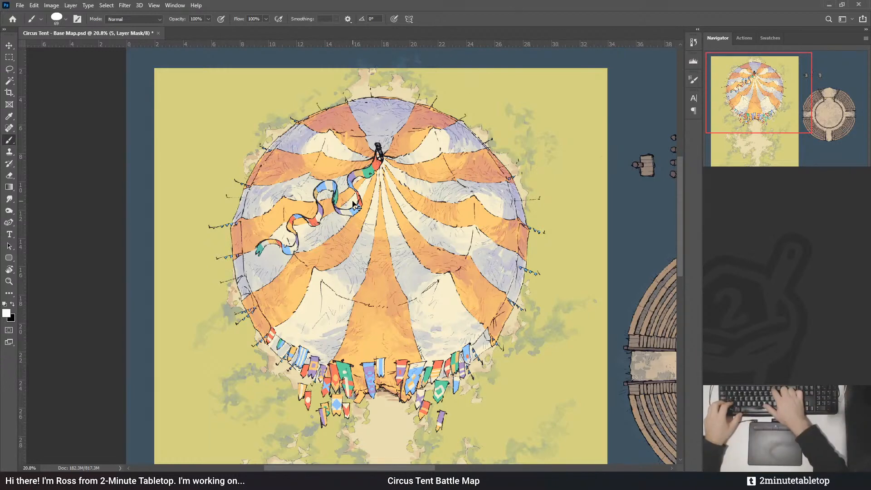
pyautogui.hotkey('ctrl', '0')
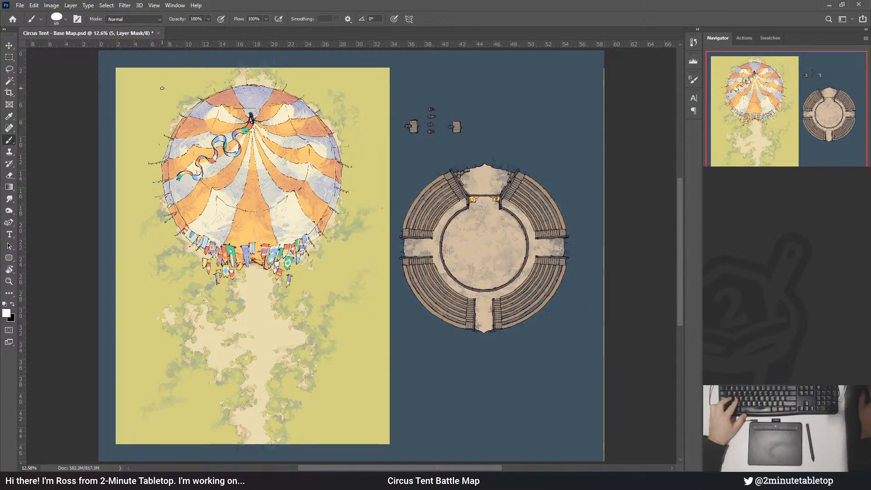
pyautogui.hotkey('ctrl', 's')
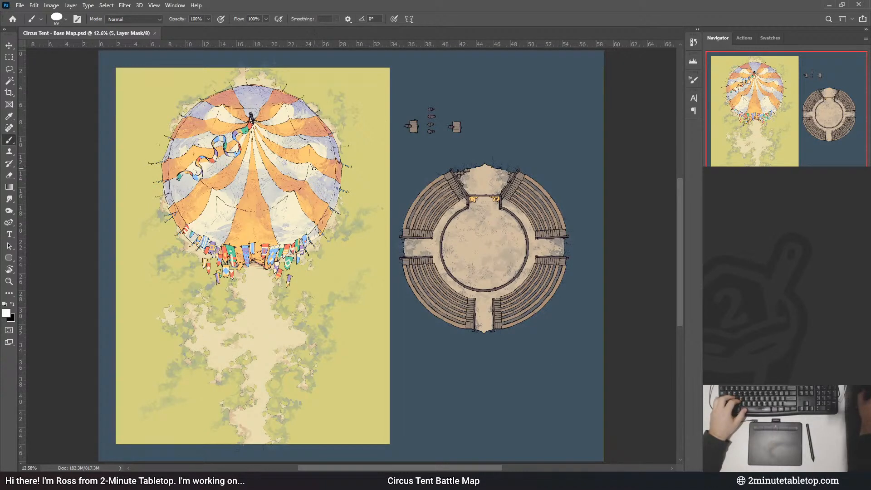
# - Try recolouring the circus tent's orange stripes red by changing the colour of the tent layer
pyautogui.hotkey('ctrl', '-')
pyautogui.hotkey('ctrl', '-')
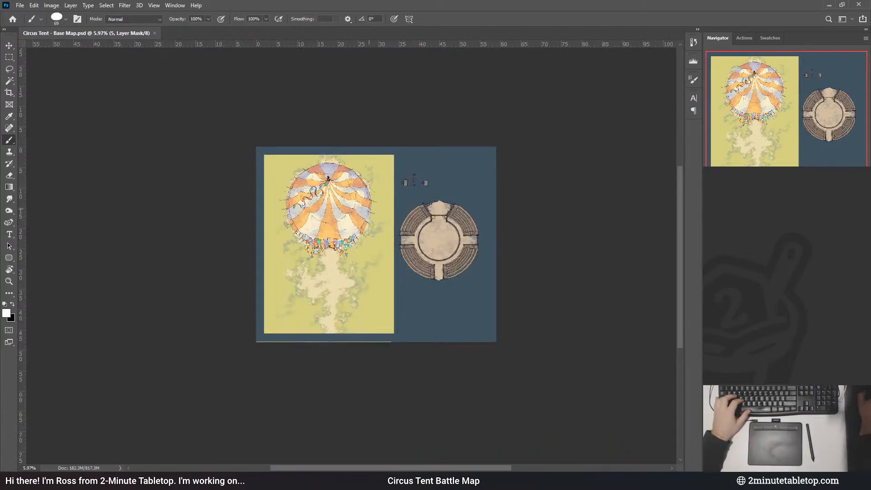
pyautogui.hotkey('ctrl', '+')
pyautogui.hotkey('ctrl', '+')
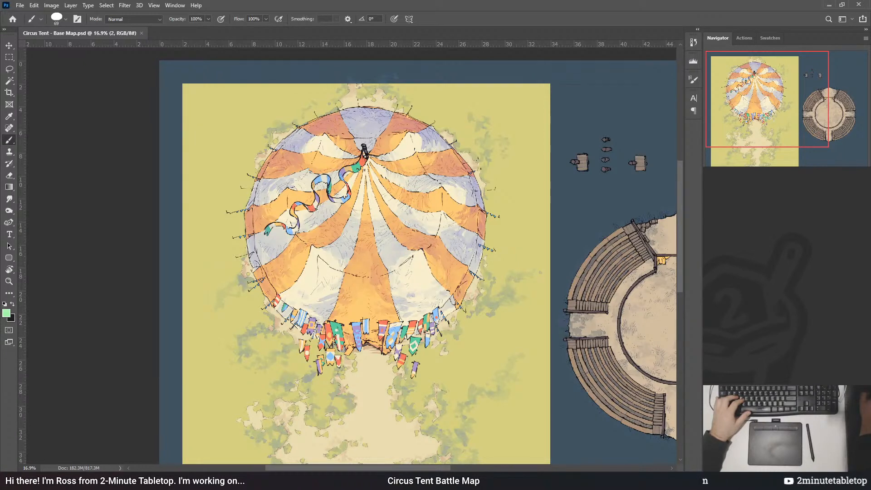
pyautogui.hotkey('ctrl', 'u')
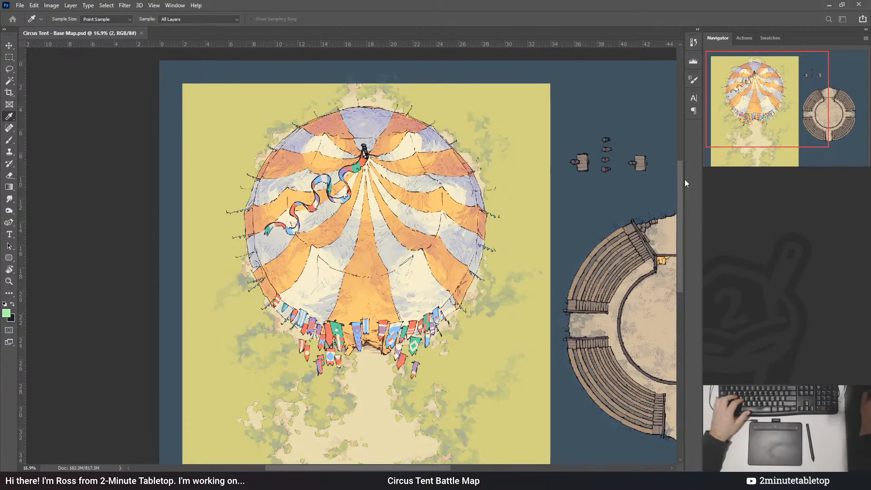
pyautogui.press('b')
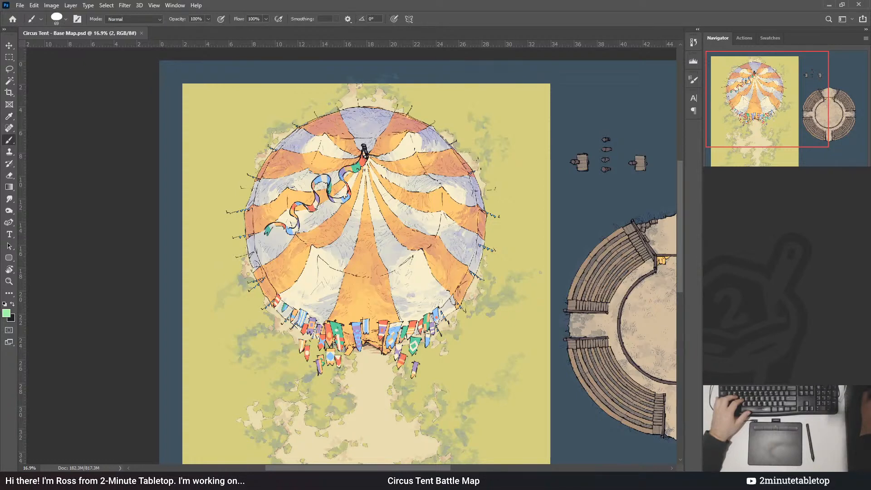
pyautogui.hotkey('ctrl', 'u')
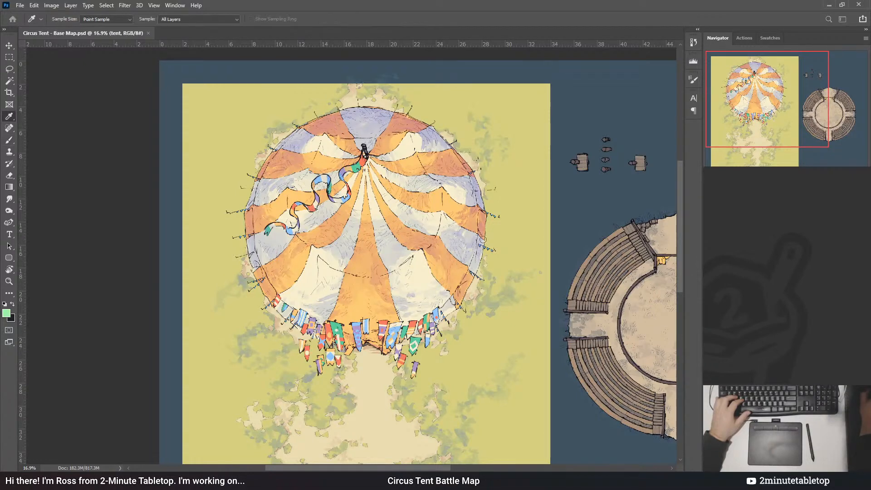
pyautogui.click(602, 275)
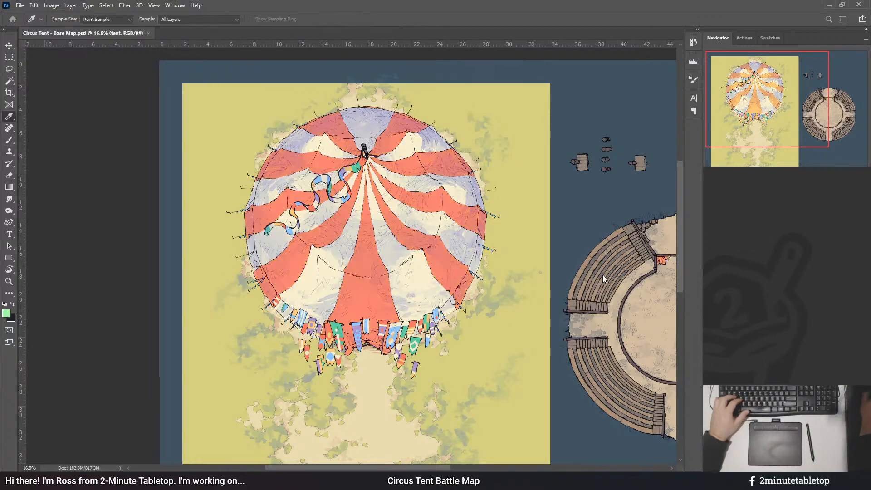
pyautogui.click(551, 169)
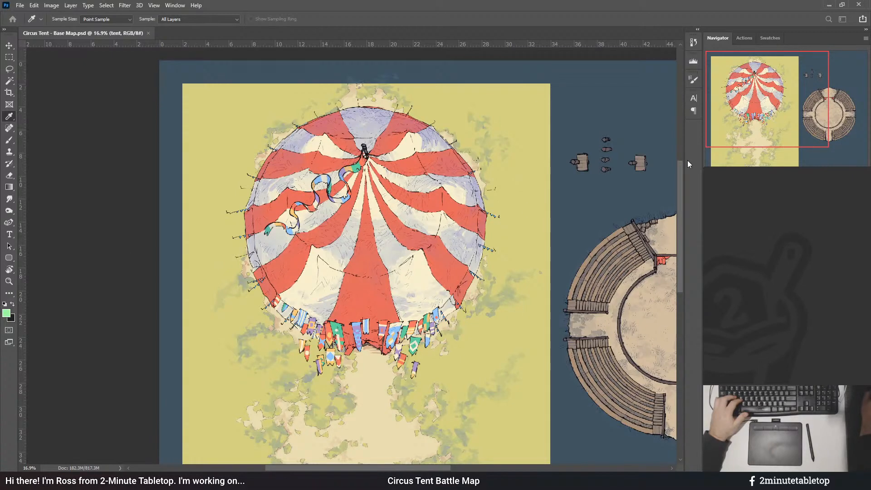
# - Undo the red recolouring of the tent stripes
pyautogui.press('b')
pyautogui.scroll(-3, 337, 154)
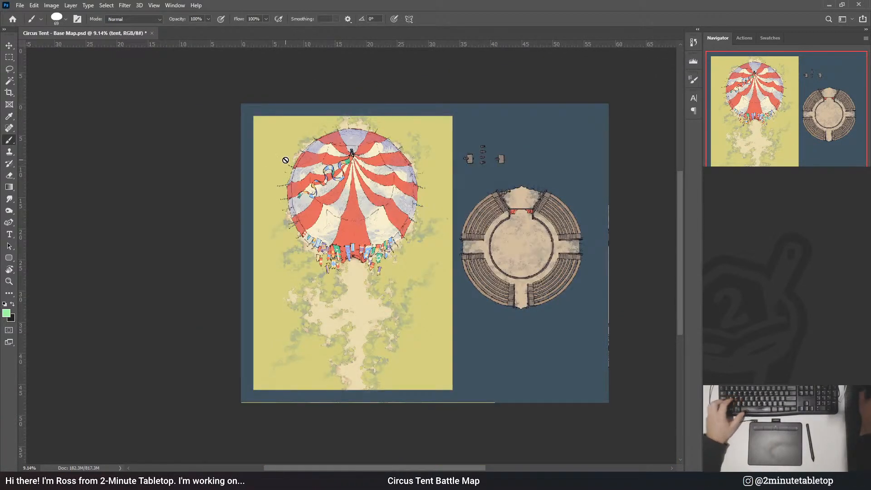
pyautogui.hotkey('ctrl', 'z')
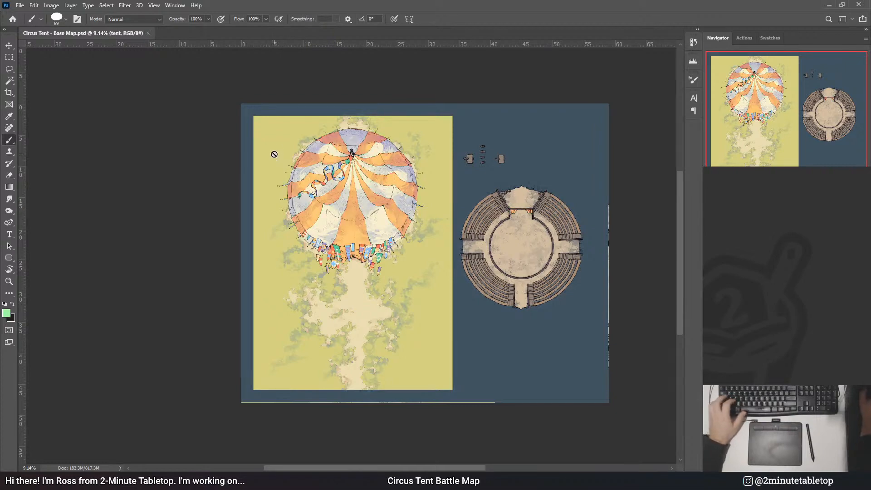
pyautogui.scroll(3, 365, 154)
pyautogui.scroll(-2, 486, 181)
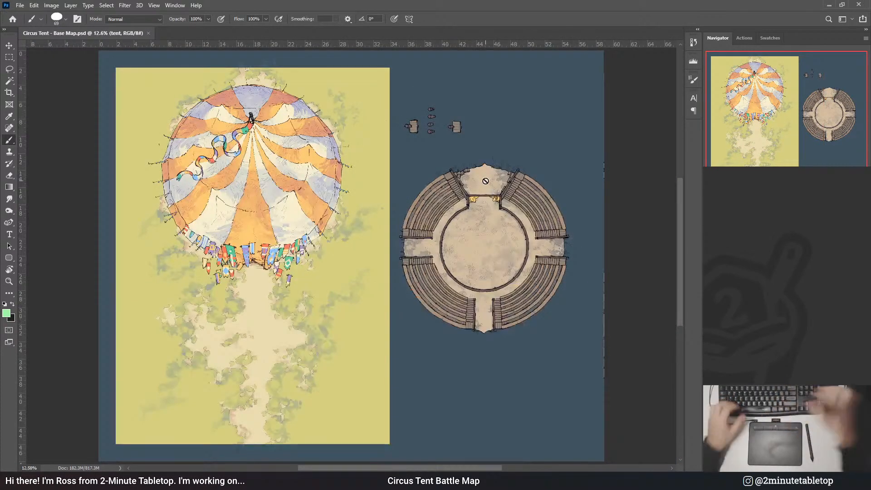
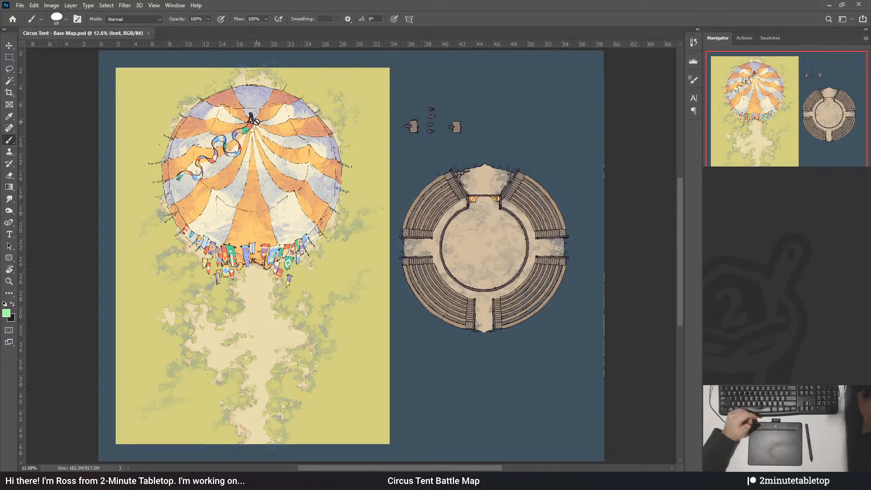
# - Reposition the large yellow oval tent beside the circus tent's left side to compare the two designs
pyautogui.scroll(3, 211, 113)
pyautogui.scroll(1, 212, 113)
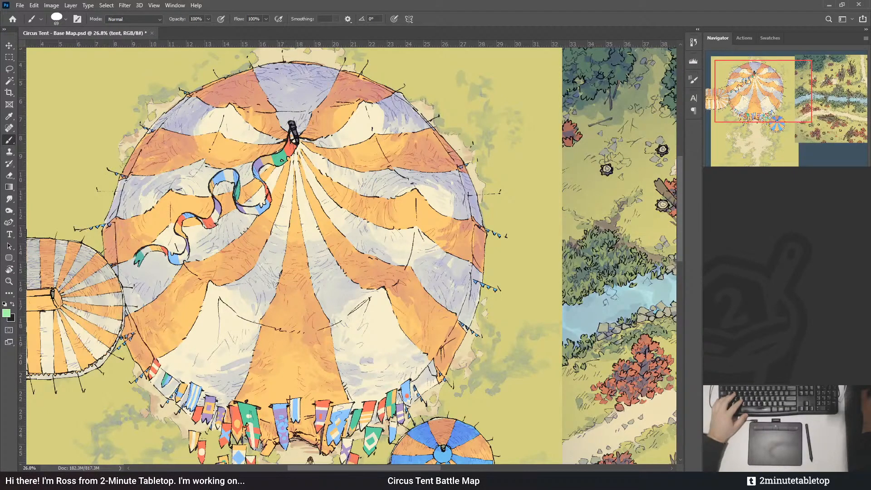
pyautogui.scroll(-3, 479, 227)
pyautogui.scroll(4, 120, 268)
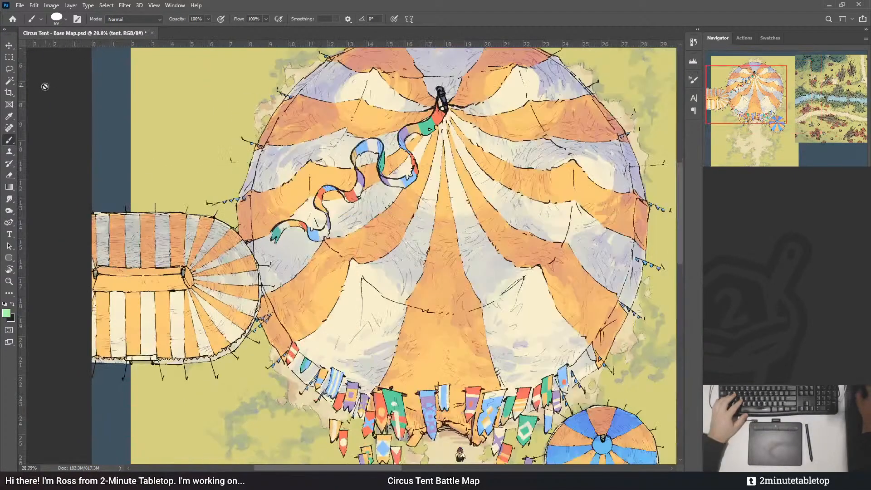
pyautogui.click(9, 45)
pyautogui.moveTo(182, 281)
pyautogui.mouseDown()
pyautogui.moveTo(237, 432)
pyautogui.moveTo(217, 363)
pyautogui.moveTo(201, 344)
pyautogui.mouseUp()
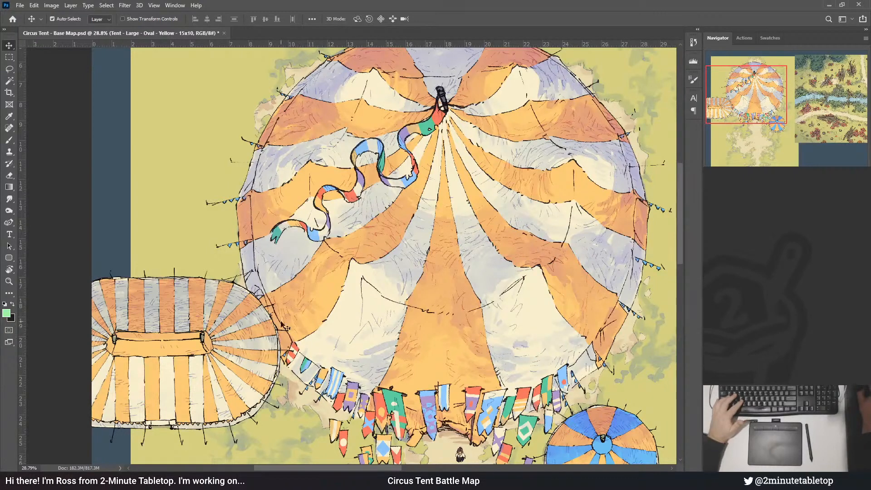
pyautogui.moveTo(202, 349); pyautogui.dragTo(176, 309)
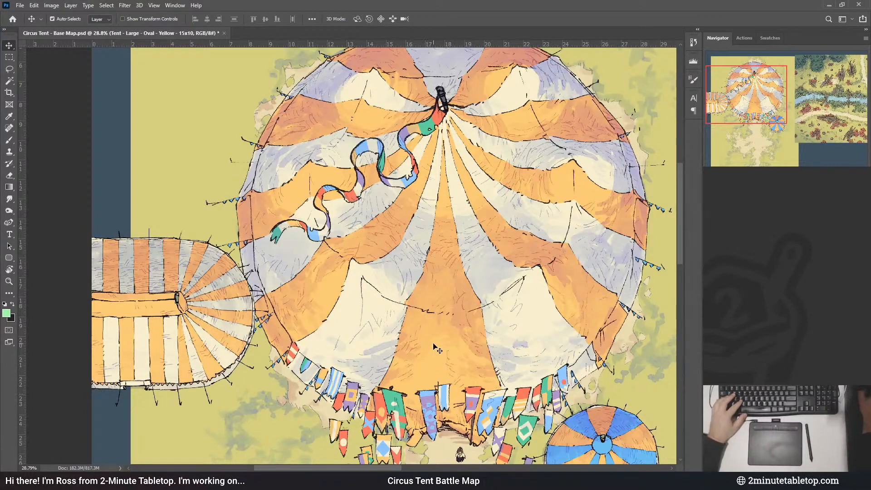
pyautogui.moveTo(218, 278); pyautogui.dragTo(289, 319)
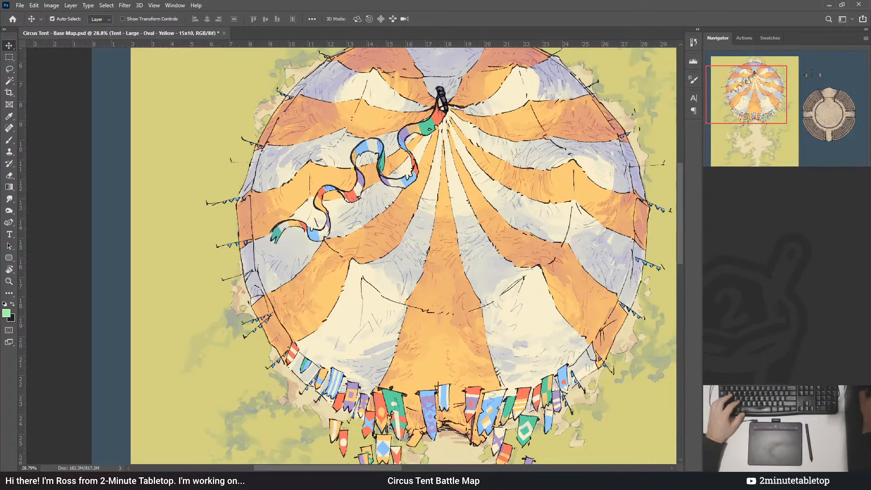
# - Create a layer group named "extra bands" for the tent roof and add a layer mask to it
pyautogui.click(392, 414)
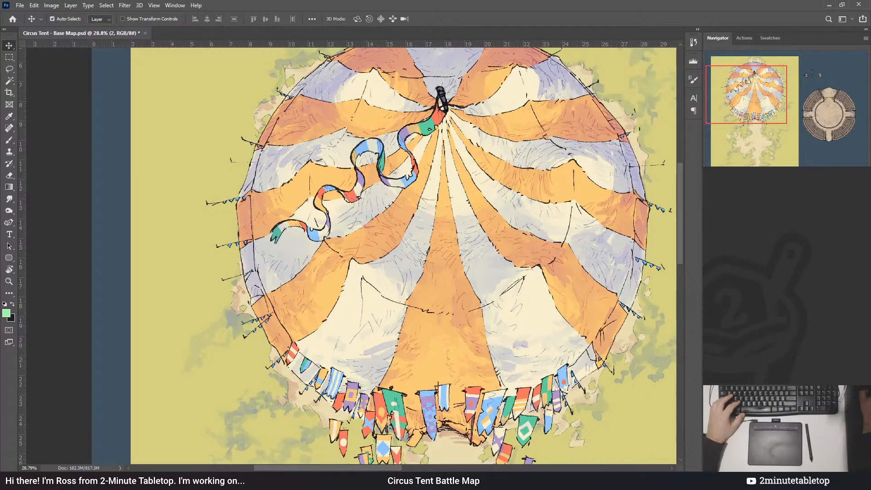
pyautogui.click(439, 290)
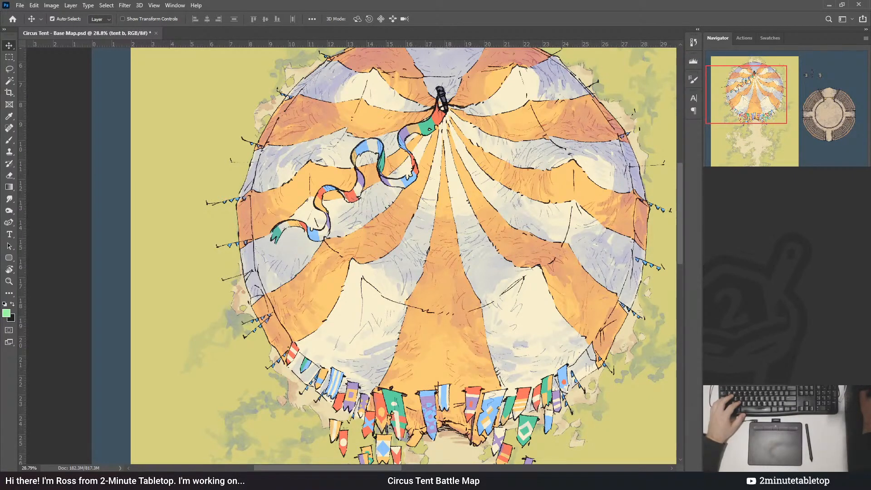
pyautogui.press('ctrl+')
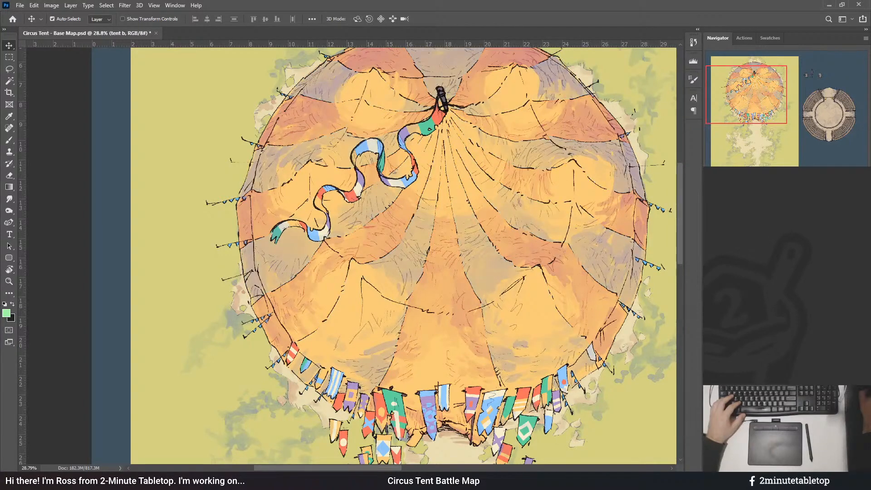
pyautogui.press('ctrl+')
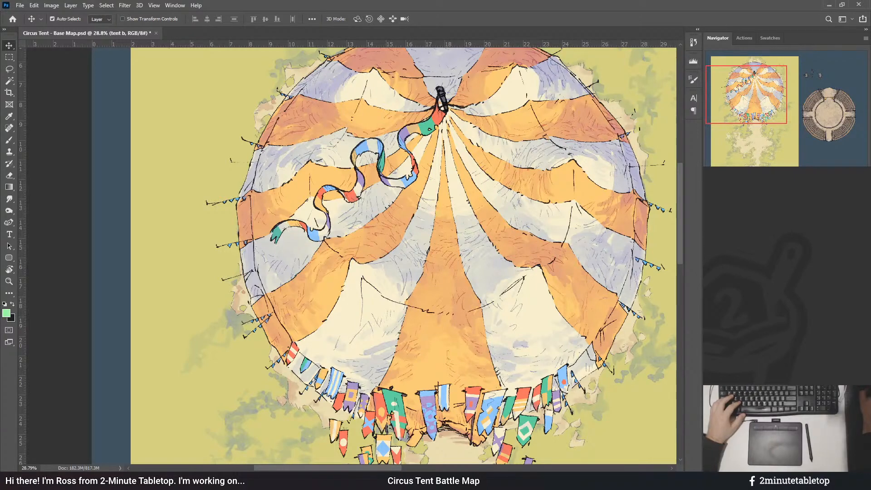
pyautogui.hotkey('ctrl', 'g')
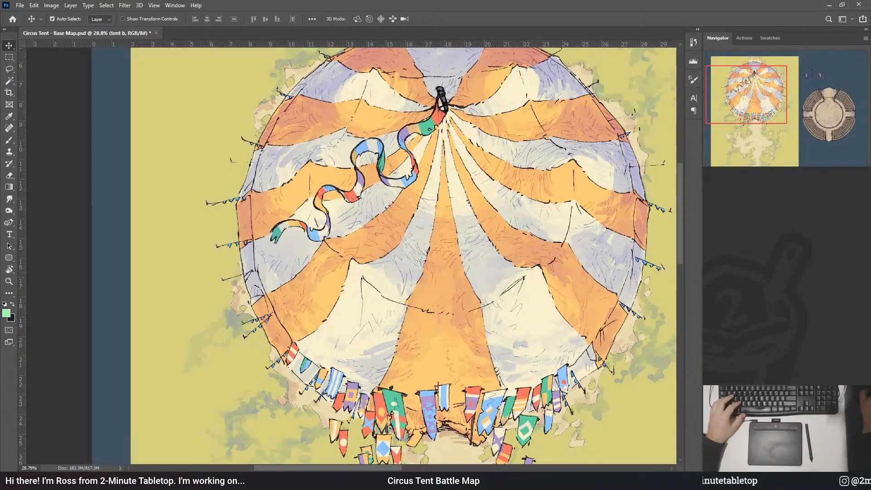
pyautogui.write('extra bands')
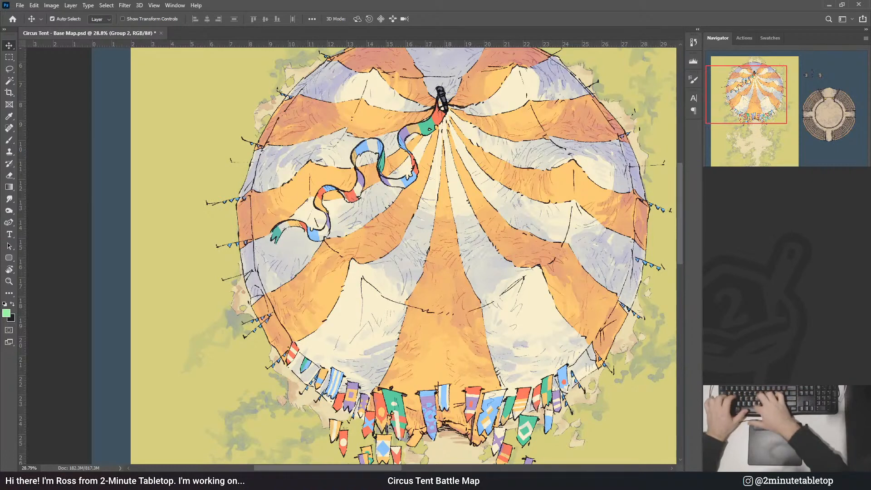
pyautogui.press('Return')
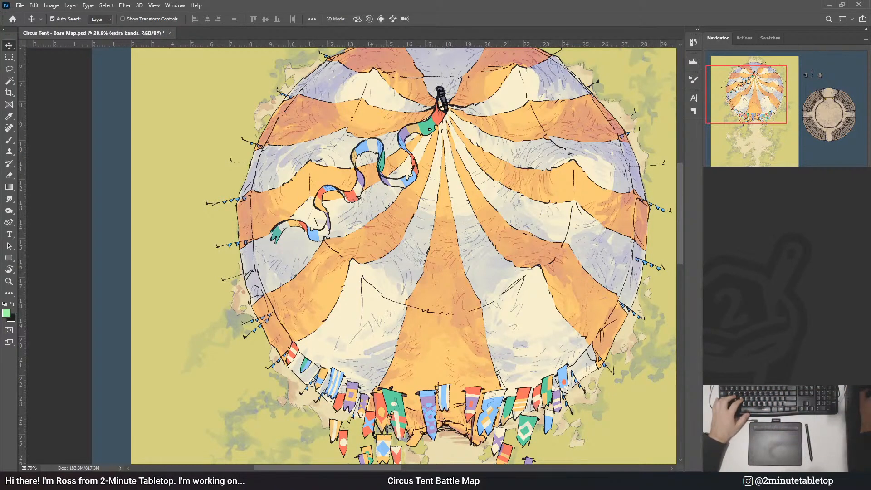
pyautogui.hotkey('ctrl', '\\')
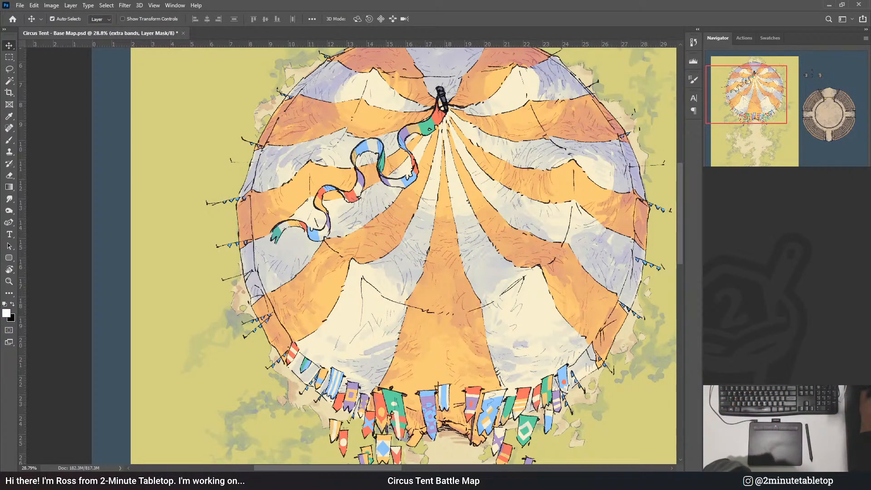
# - Duplicate the tent layer and invert the copy's layer mask so the mask hides its orange colour
pyautogui.click(767, 290)
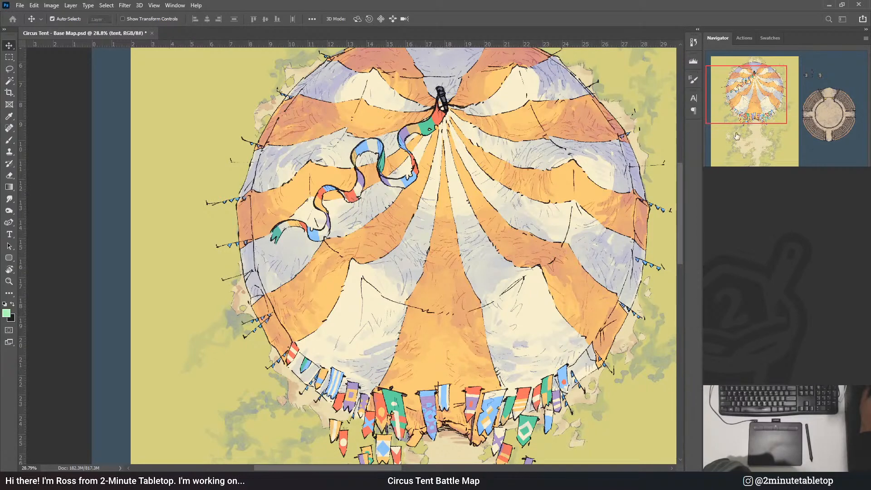
pyautogui.hotkey('ctrl', 'j')
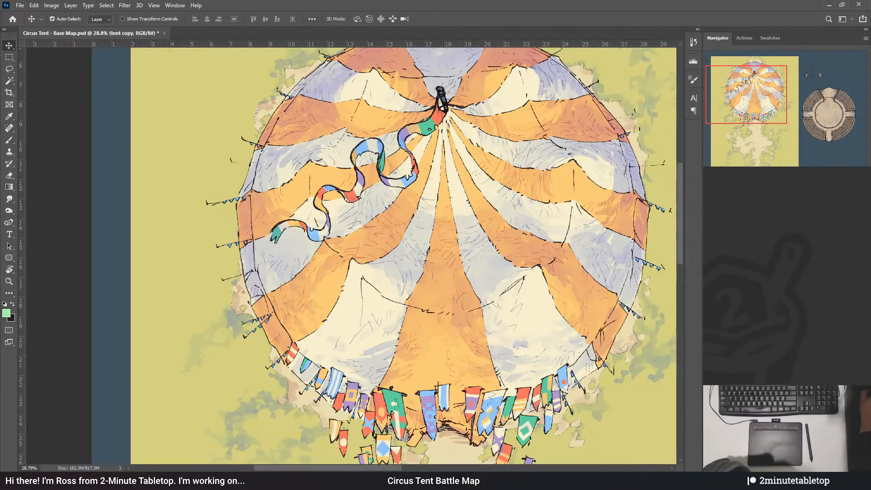
pyautogui.hotkey('ctrl', ']')
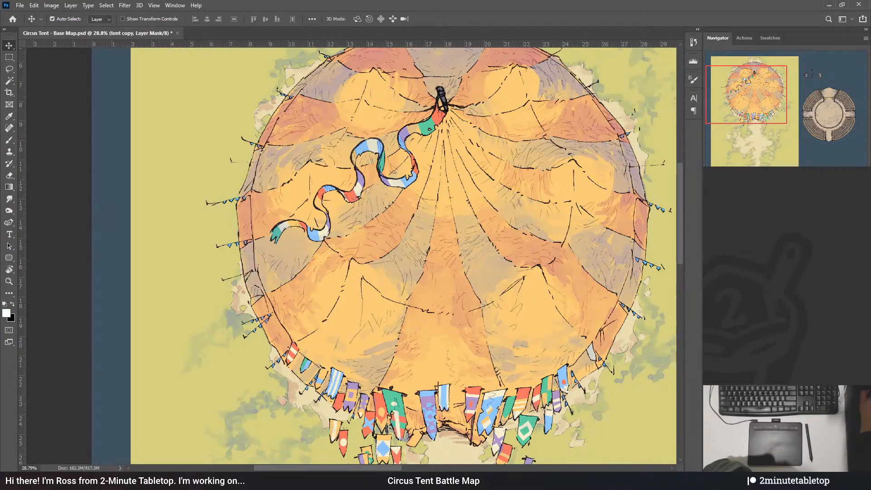
pyautogui.hotkey('ctrl', 'i')
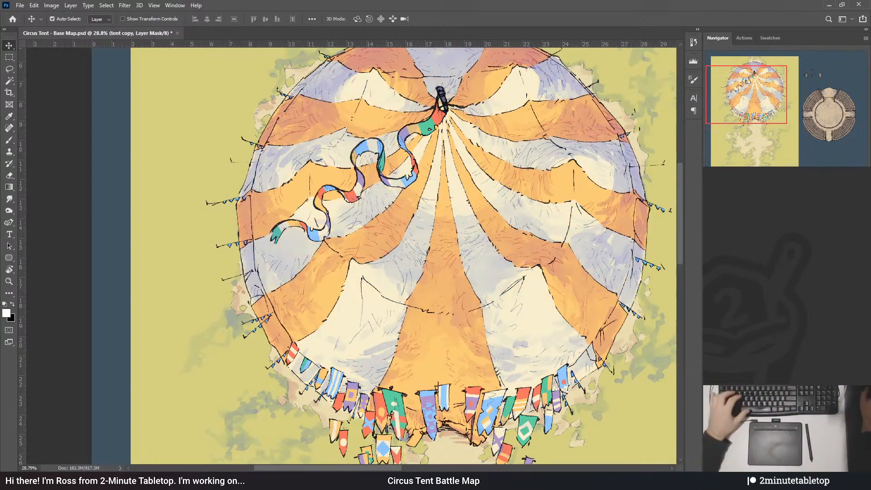
# - Rename the duplicated tent layer "extra bands" and target its layer mask
pyautogui.hotkey('ctrl', '2')
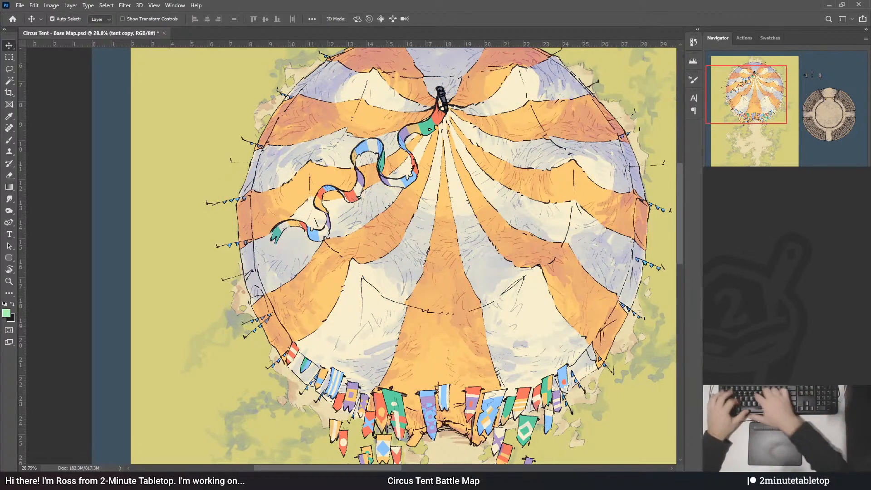
pyautogui.write('extra bands')
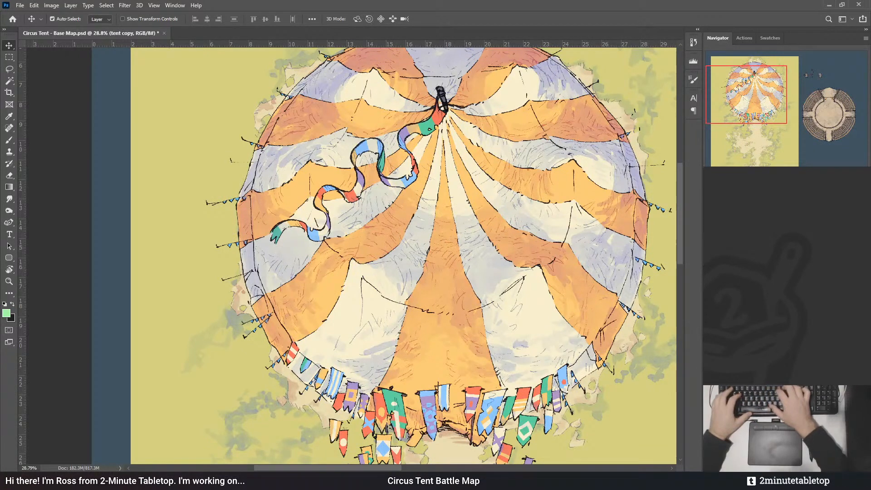
pyautogui.press('Return')
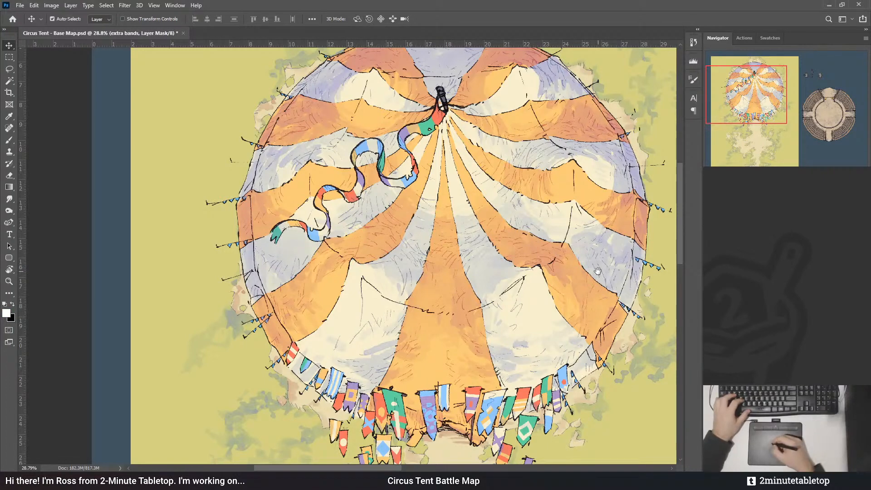
# - Select the "tent b" layer mask and brush orange down the narrow central stripe just below the tent's peak
pyautogui.moveTo(476, 144); pyautogui.dragTo(411, 132)
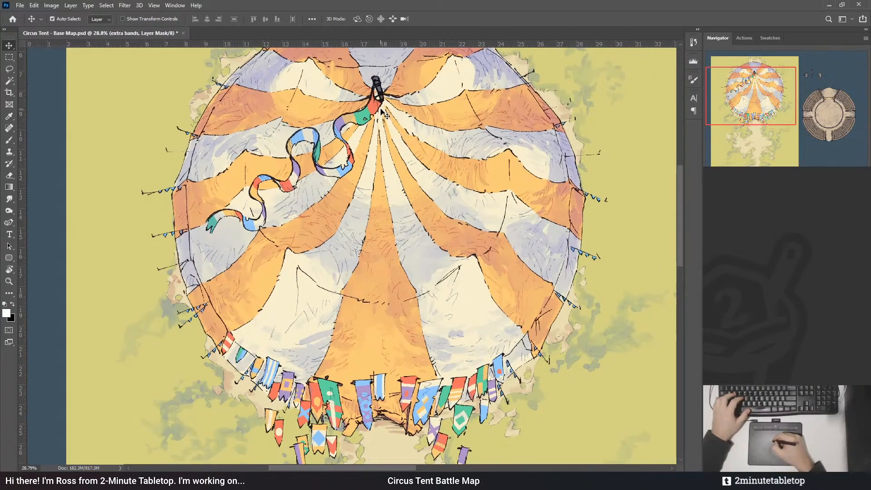
pyautogui.scroll(4, 382, 92)
pyautogui.scroll(2, 394, 104)
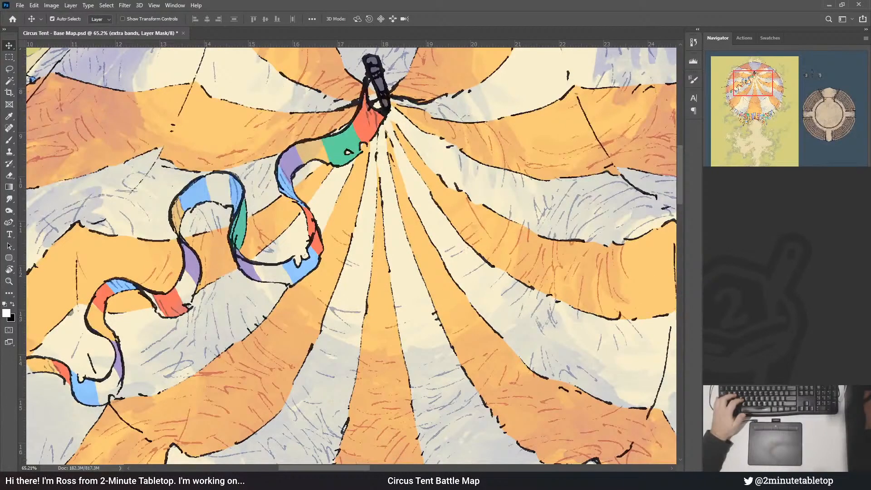
pyautogui.scroll(-2, 657, 317)
pyautogui.scroll(2, 456, 129)
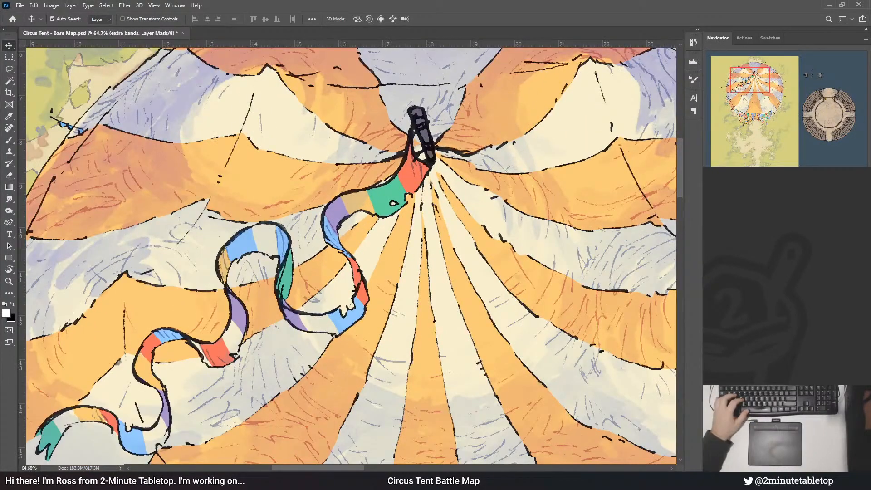
pyautogui.click(611, 267)
pyautogui.press('b')
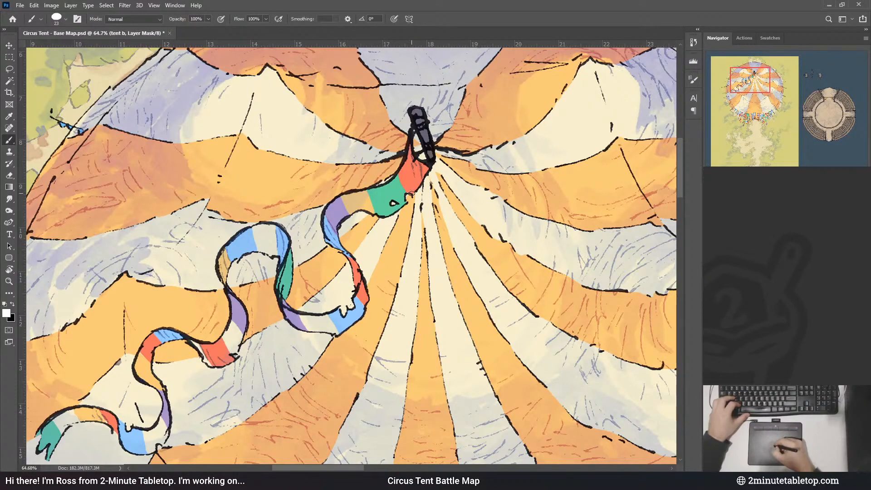
pyautogui.press('x')
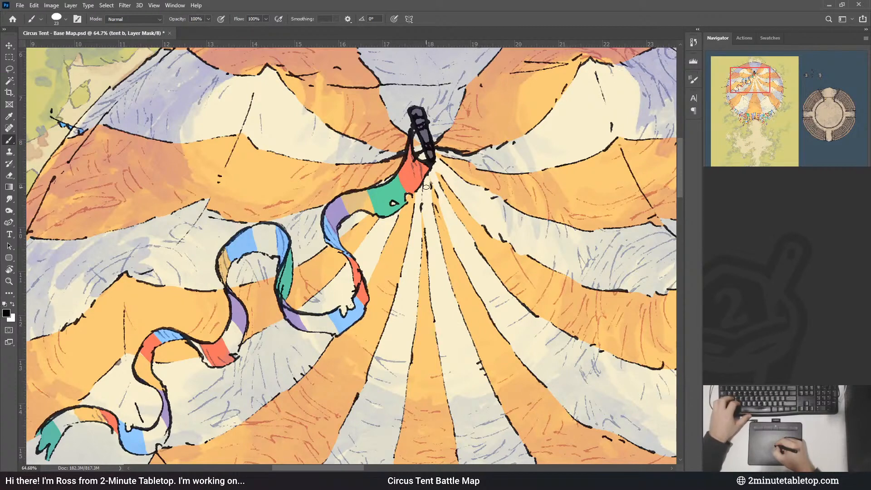
pyautogui.moveTo(424, 186); pyautogui.dragTo(426, 229)
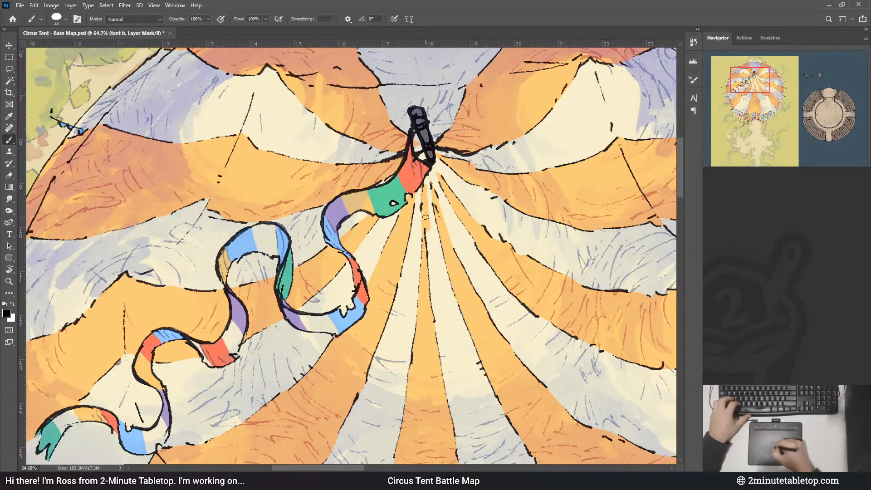
# - Refine the narrow stripes directly below the peak by alternating black and white brushwork on the "tent b" mask
pyautogui.press('x')
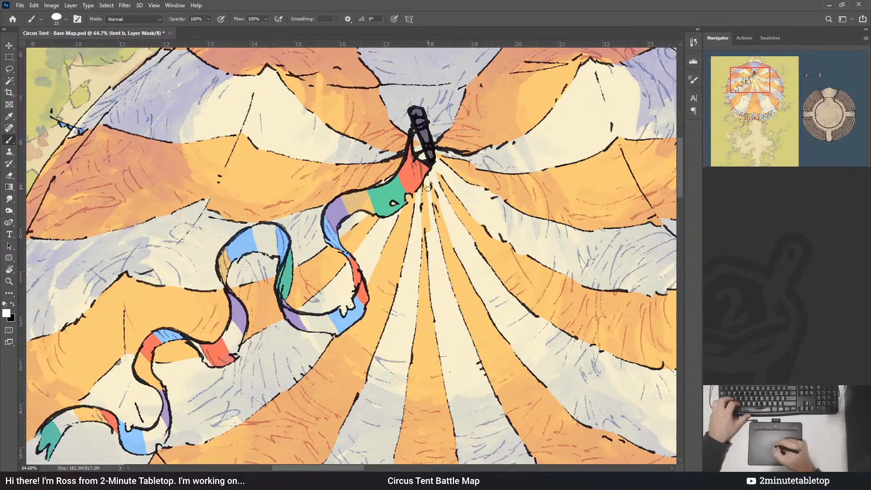
pyautogui.press('x')
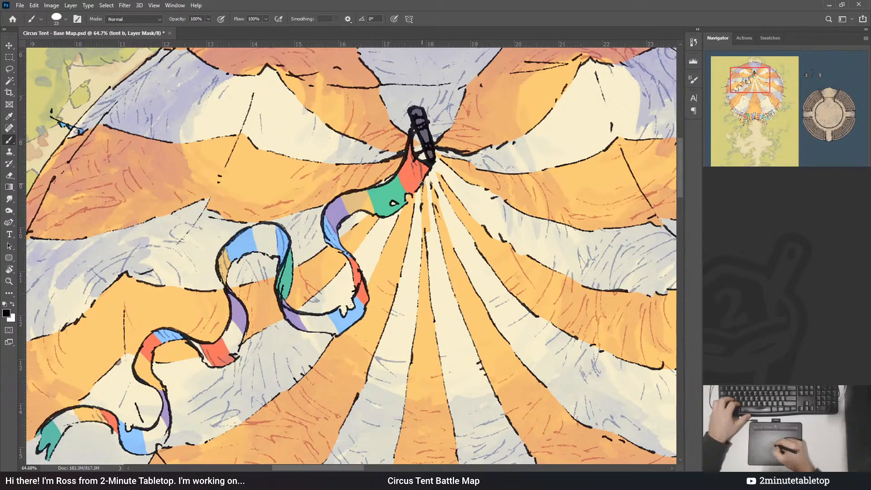
pyautogui.press('x')
pyautogui.press('x')
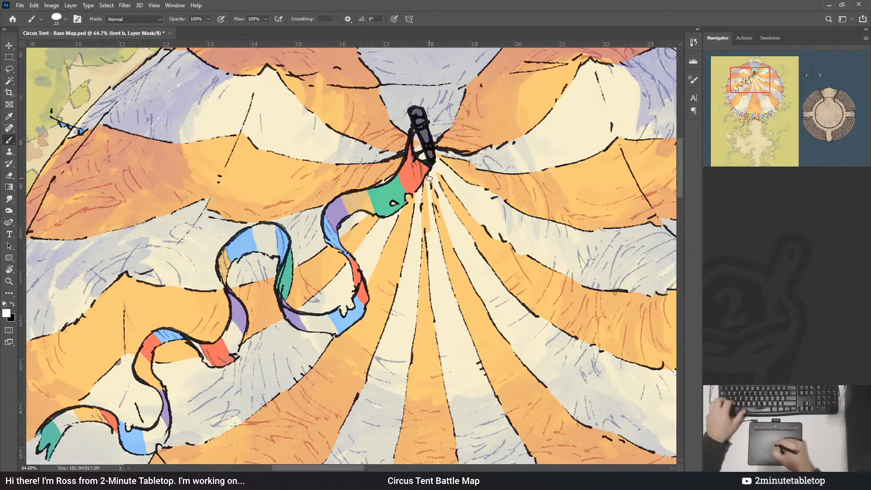
pyautogui.press('x')
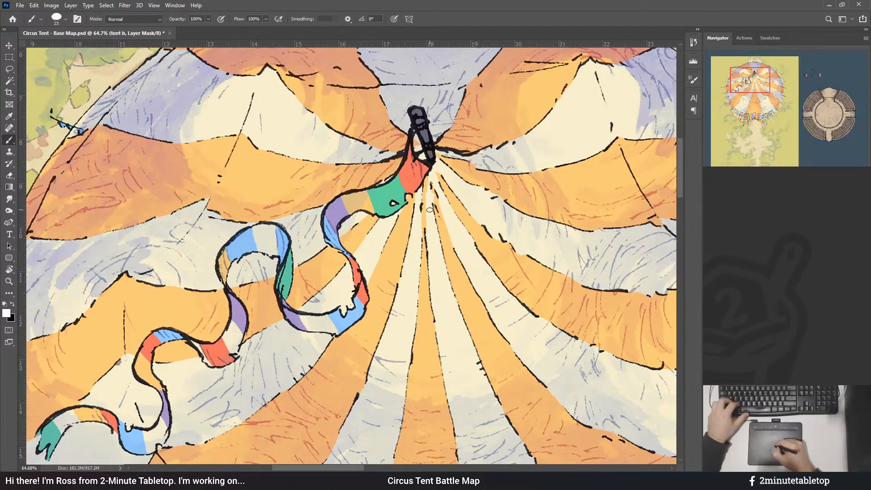
pyautogui.press('x')
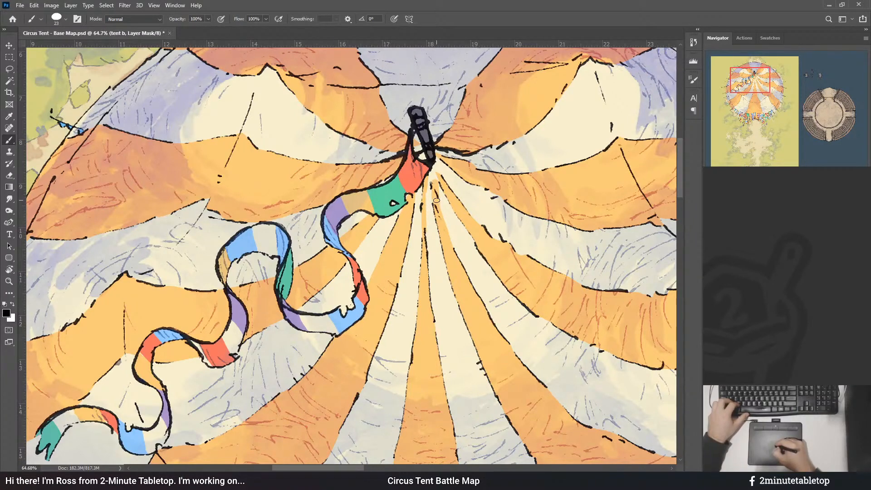
pyautogui.press('x')
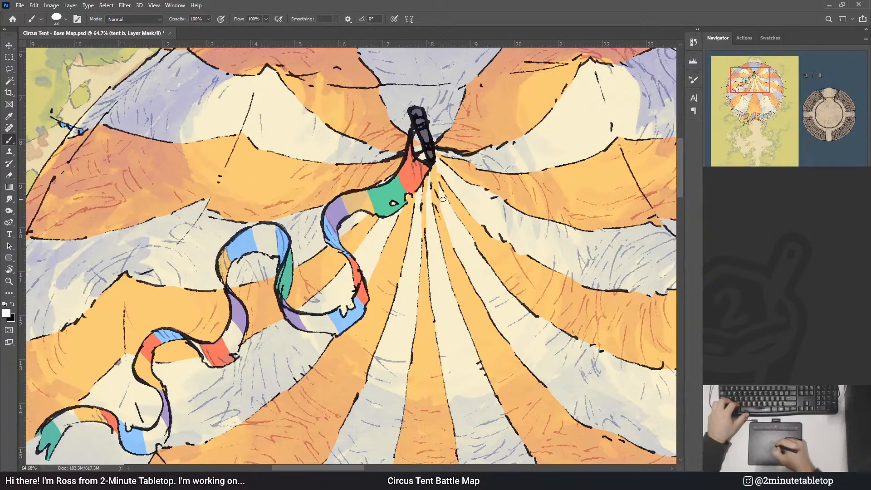
# - Undo the last mask stroke and clean up the thin orange and cream stripes converging just right of the pole's base
pyautogui.hotkey('ctrl', 'z')
pyautogui.press('x')
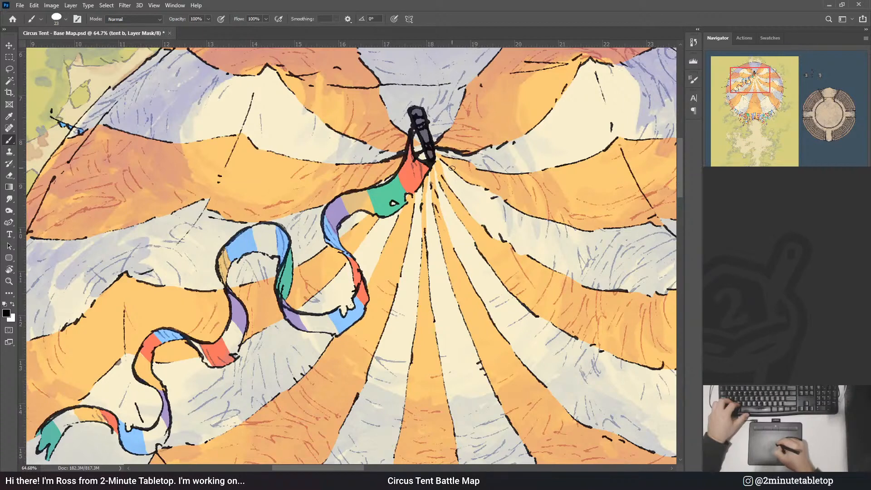
pyautogui.press('x')
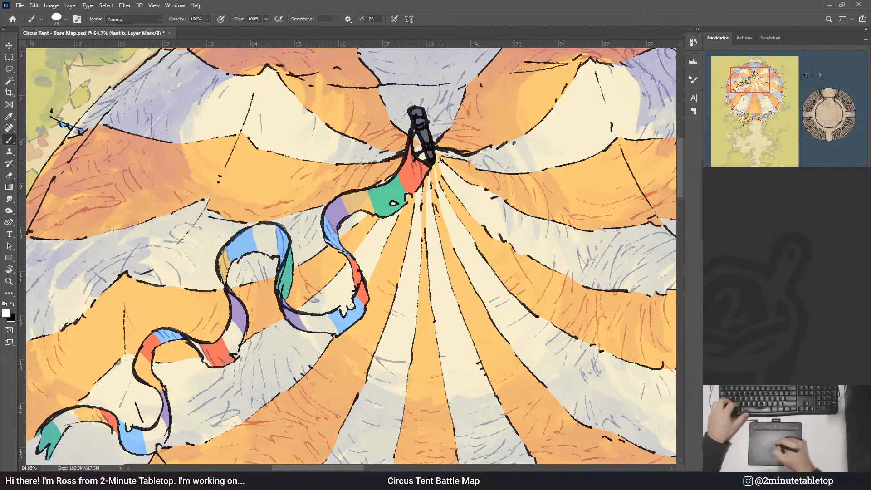
pyautogui.press('x')
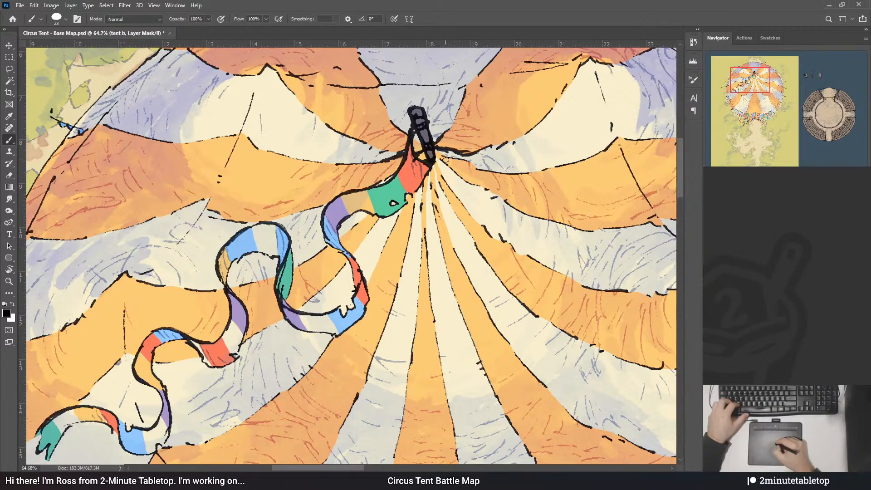
pyautogui.press('x')
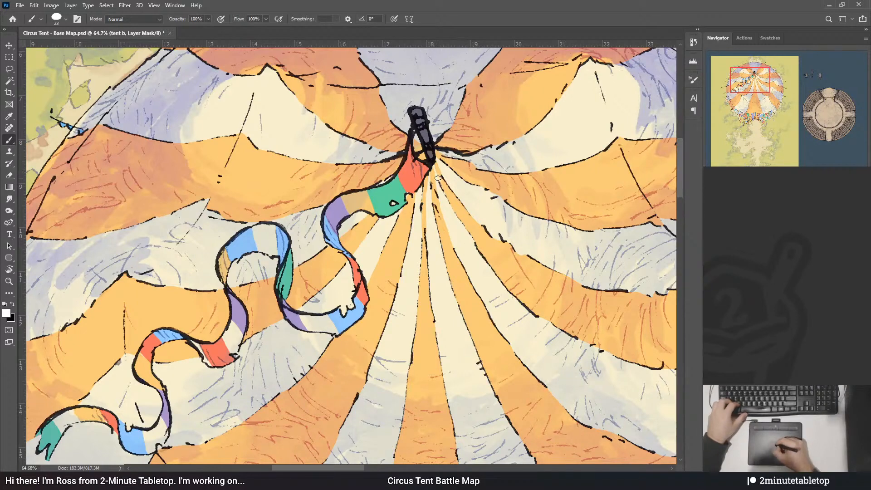
pyautogui.press('x')
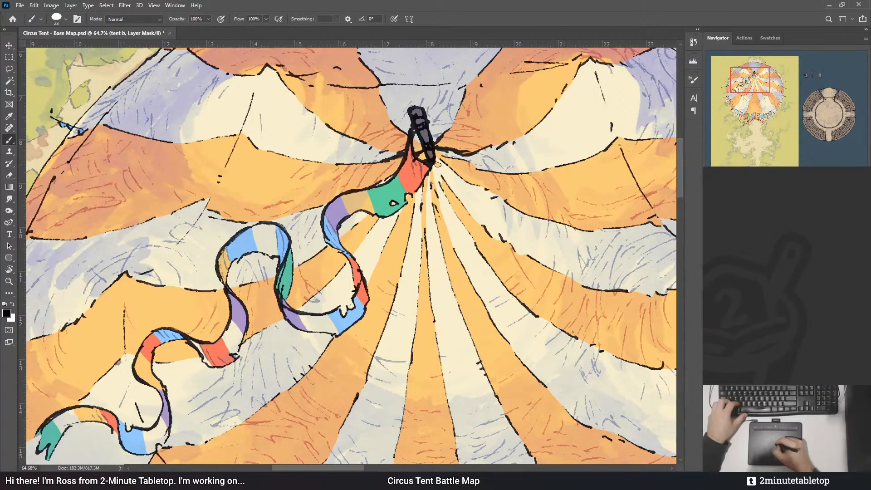
pyautogui.moveTo(438, 165); pyautogui.dragTo(440, 181)
pyautogui.press('x')
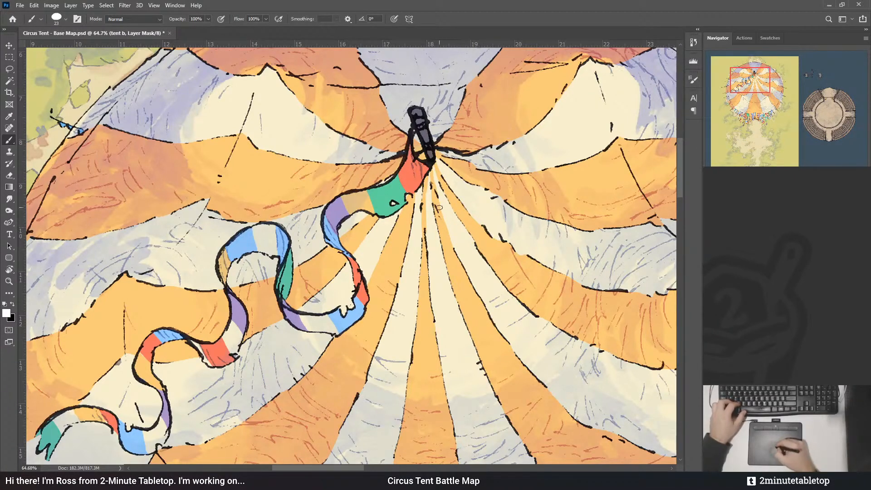
pyautogui.press('x')
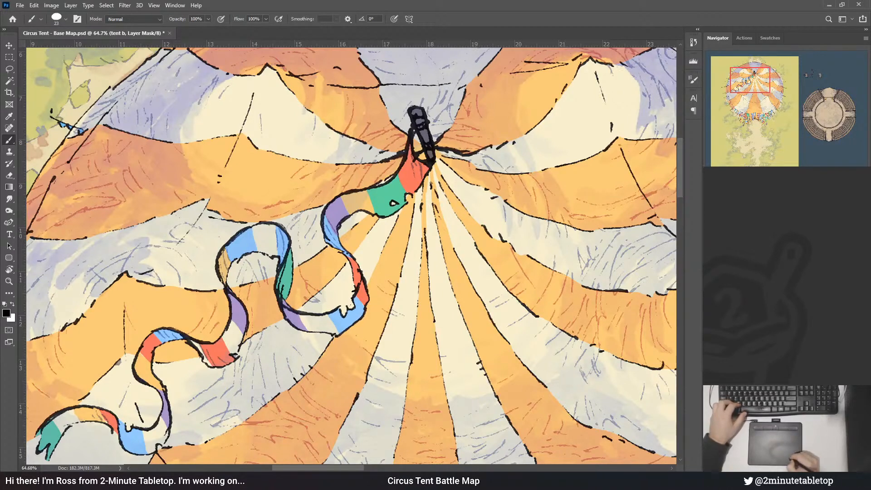
# - Switch to painting on the "extra bands" layer mask, discard the test stroke, and save the map file
pyautogui.press('x')
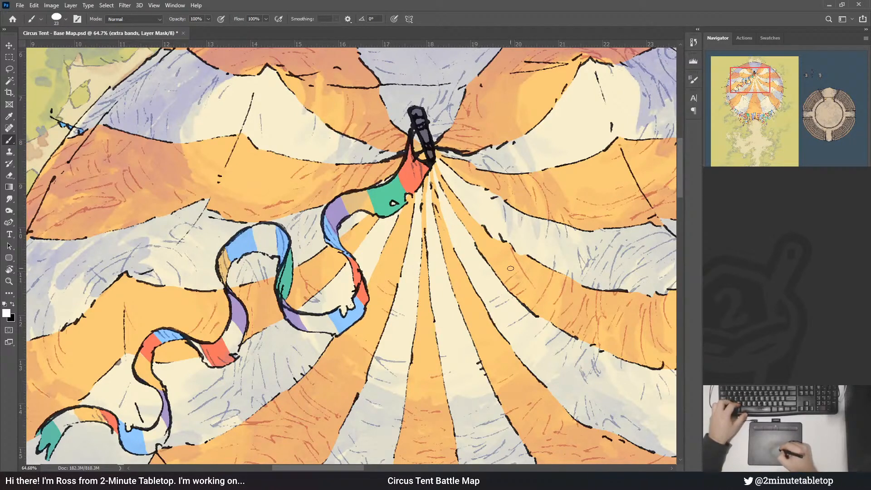
pyautogui.press('x')
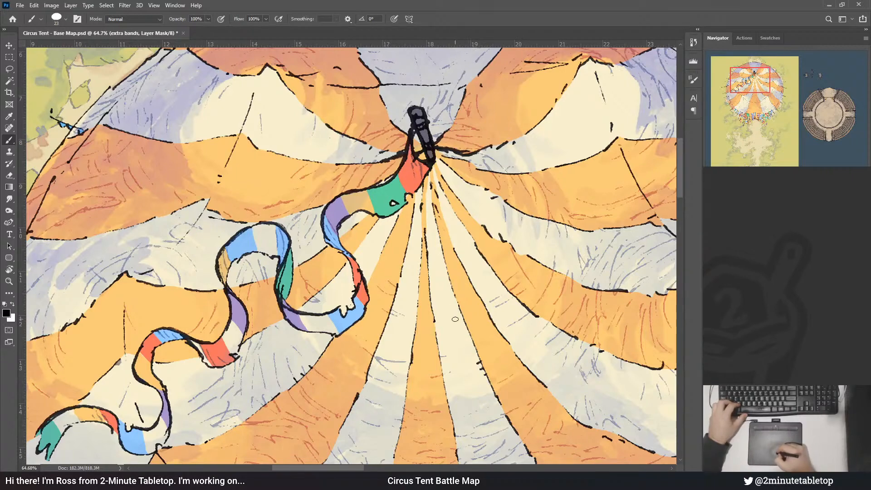
pyautogui.moveTo(443, 312); pyautogui.dragTo(458, 333)
pyautogui.hotkey('ctrl', 'z')
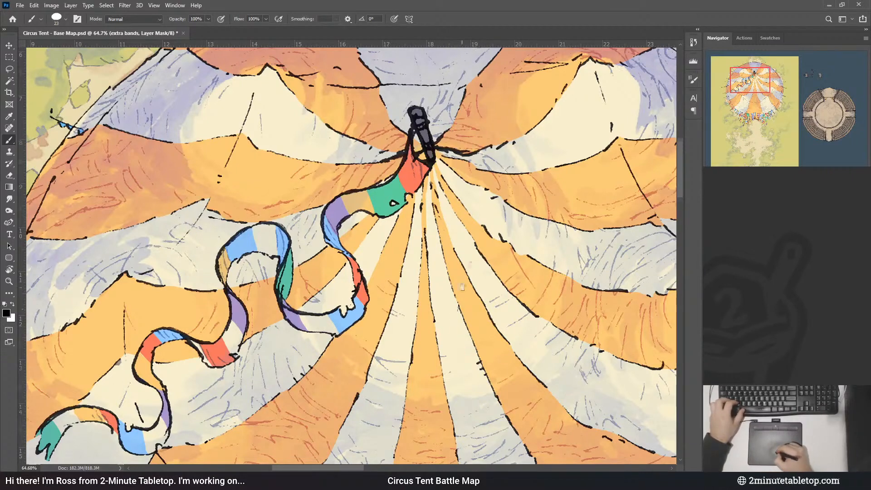
pyautogui.moveTo(458, 293); pyautogui.dragTo(480, 218)
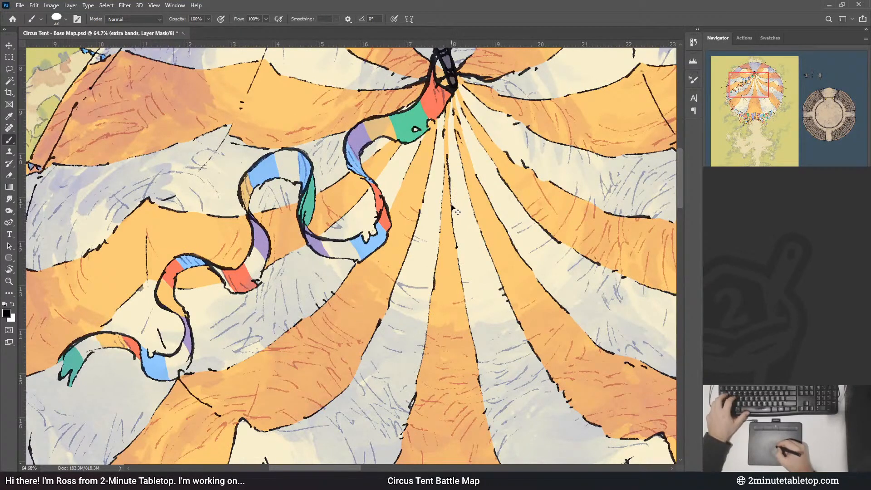
pyautogui.hotkey('ctrl', 's')
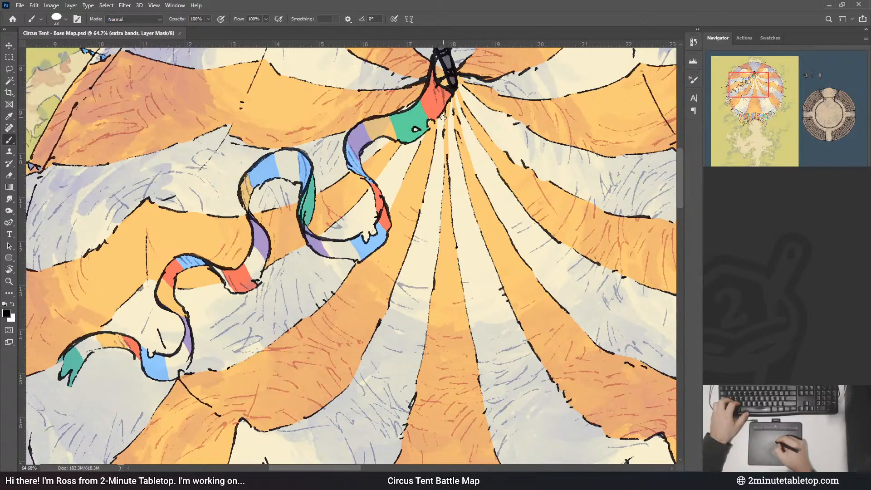
# - Paint a thin orange band on the "extra bands" mask along the cream stripe below the streamer's attachment, tidying its edges
pyautogui.moveTo(444, 117); pyautogui.dragTo(433, 192)
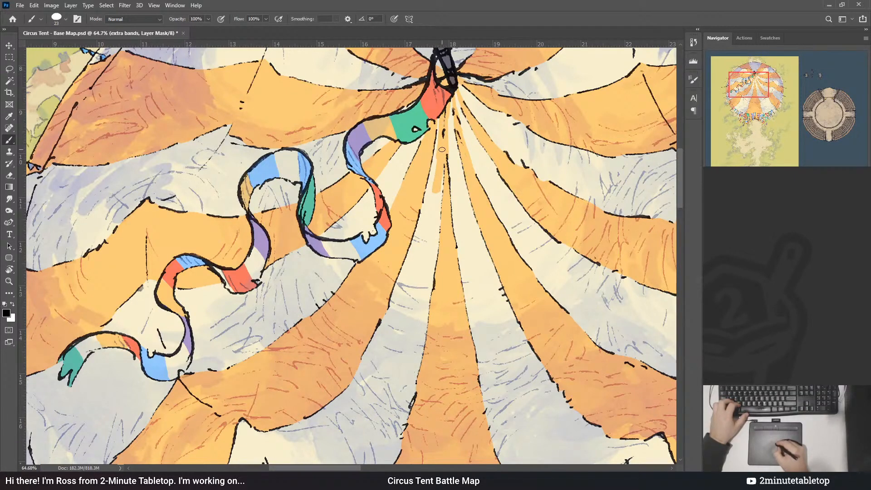
pyautogui.press('x')
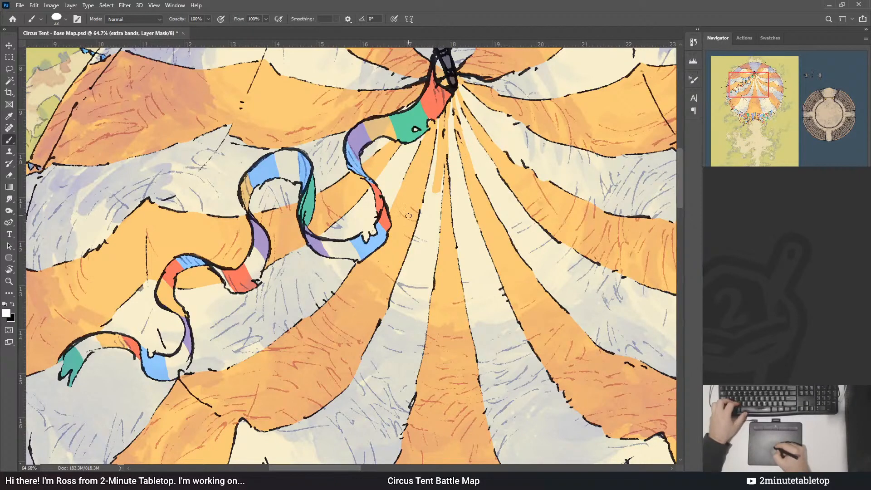
pyautogui.press('x')
pyautogui.moveTo(437, 184); pyautogui.dragTo(423, 241)
pyautogui.press('x')
pyautogui.press('x')
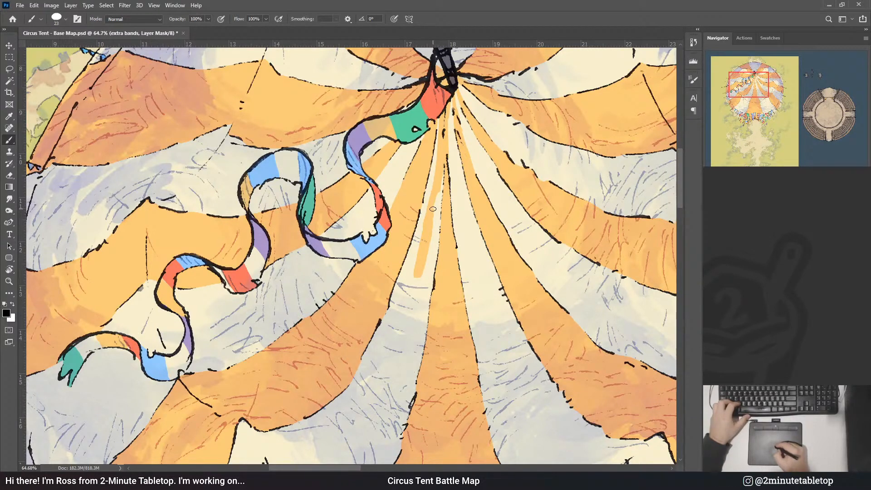
pyautogui.press('x')
pyautogui.press('x')
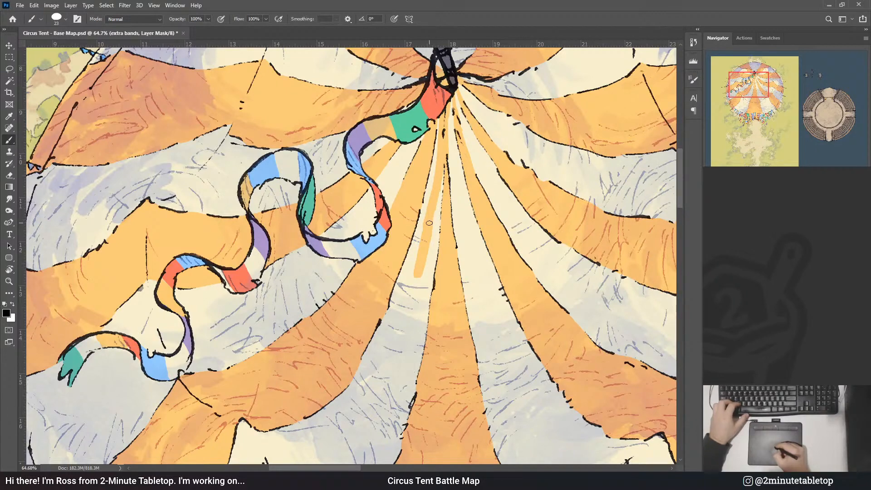
pyautogui.press('x')
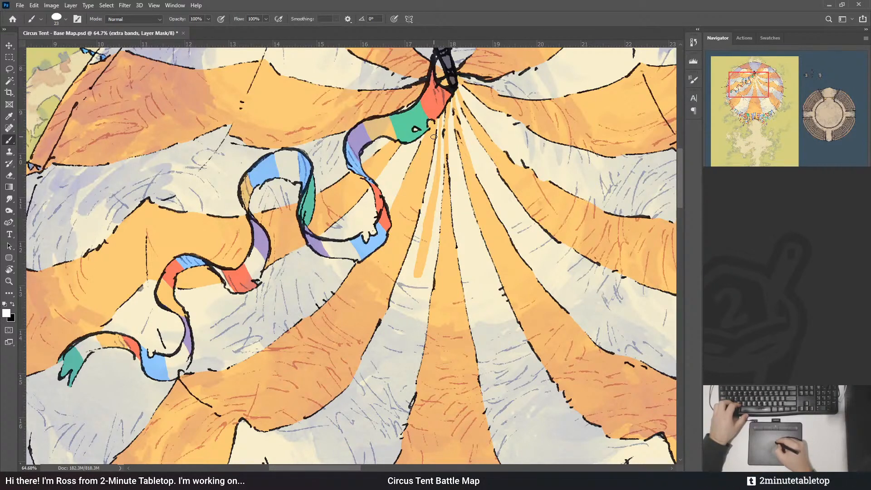
# - Extend the thin orange band down the same pale stripe, curving left to the lower roof seam
pyautogui.moveTo(426, 220); pyautogui.dragTo(449, 140)
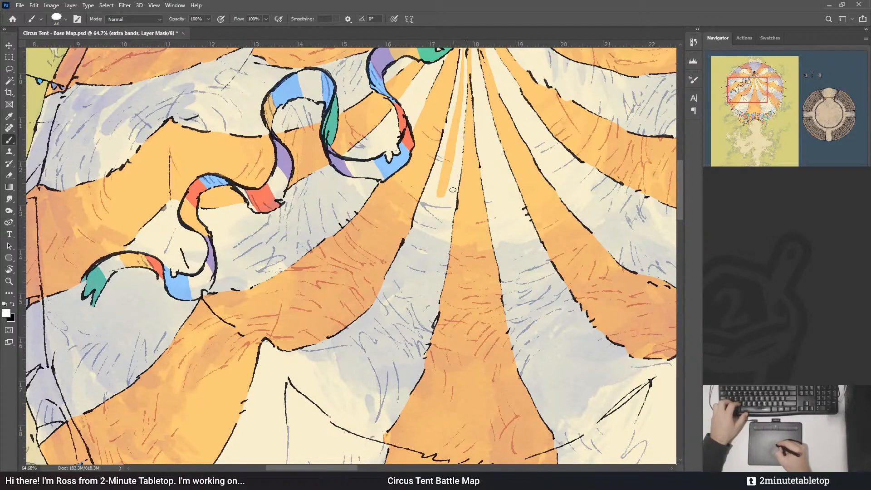
pyautogui.press('x')
pyautogui.moveTo(445, 176); pyautogui.dragTo(418, 294)
pyautogui.hotkey('ctrl', 'z')
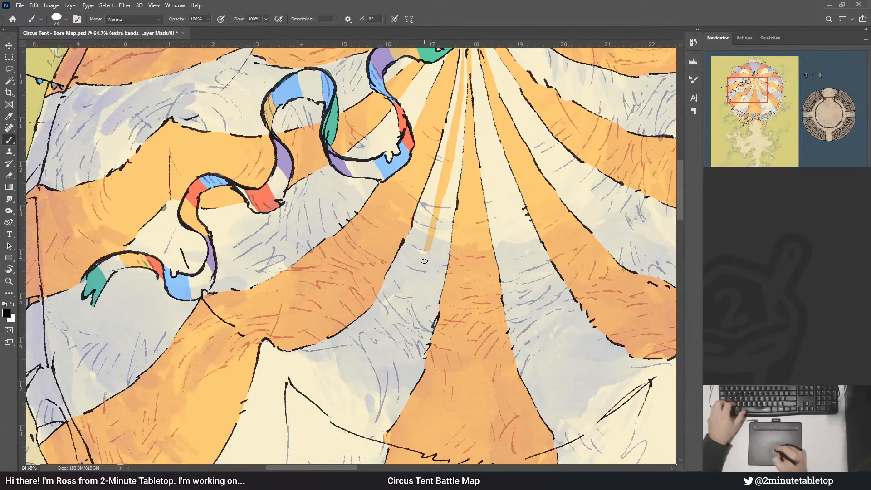
pyautogui.moveTo(425, 255); pyautogui.dragTo(394, 338)
pyautogui.moveTo(419, 307); pyautogui.dragTo(454, 219)
pyautogui.moveTo(353, 321)
pyautogui.mouseDown()
pyautogui.moveTo(382, 297)
pyautogui.moveTo(374, 308)
pyautogui.moveTo(428, 242)
pyautogui.mouseUp()
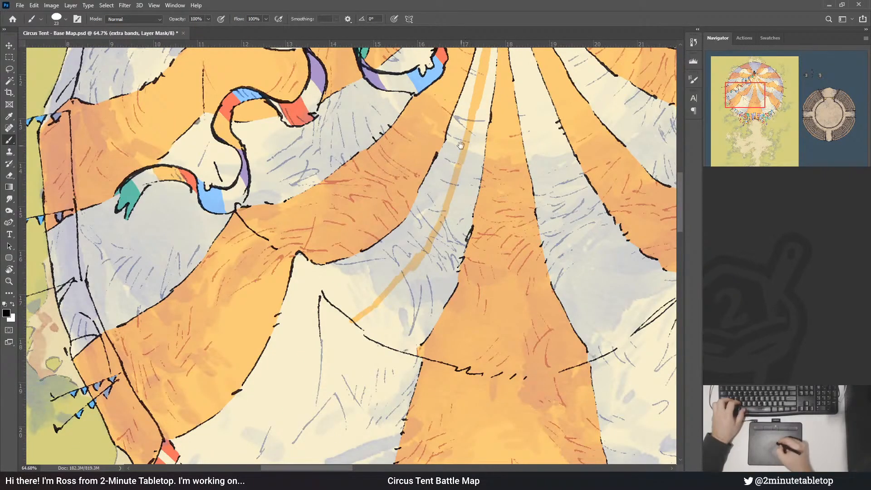
# - Widen the thin orange band on the "extra bands" mask where it bends through the shaded part of the pale stripe
pyautogui.moveTo(472, 116); pyautogui.dragTo(459, 147)
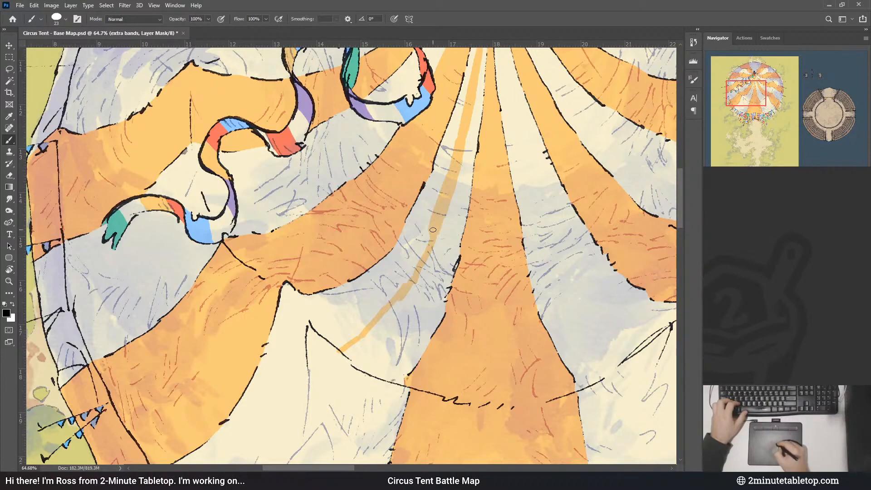
pyautogui.moveTo(458, 164)
pyautogui.mouseDown()
pyautogui.moveTo(436, 241)
pyautogui.moveTo(462, 171)
pyautogui.mouseUp()
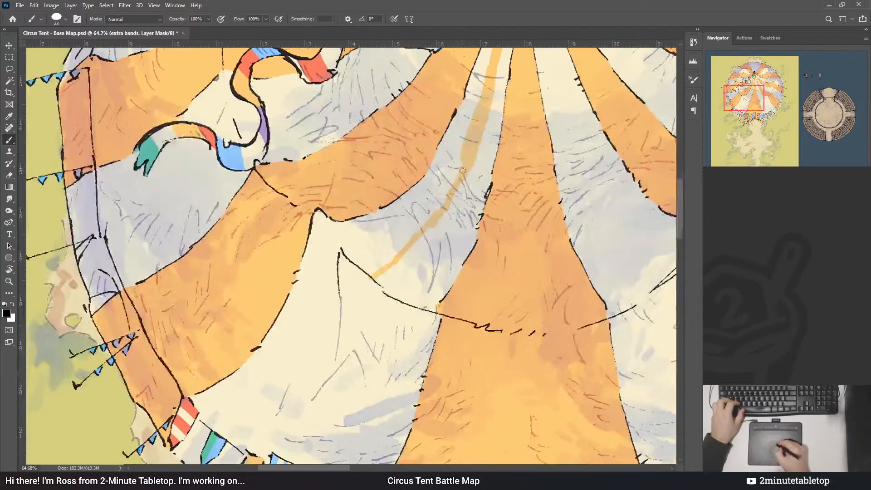
pyautogui.moveTo(451, 200); pyautogui.dragTo(462, 162)
pyautogui.press('x')
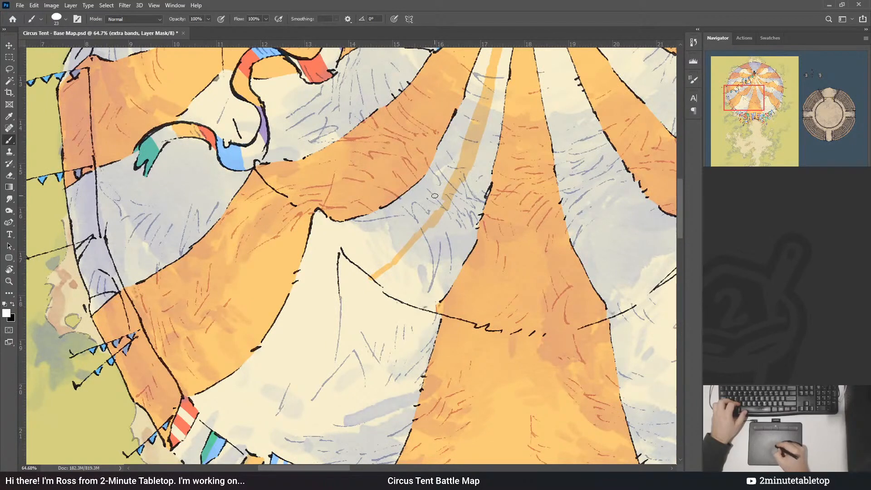
pyautogui.press('x')
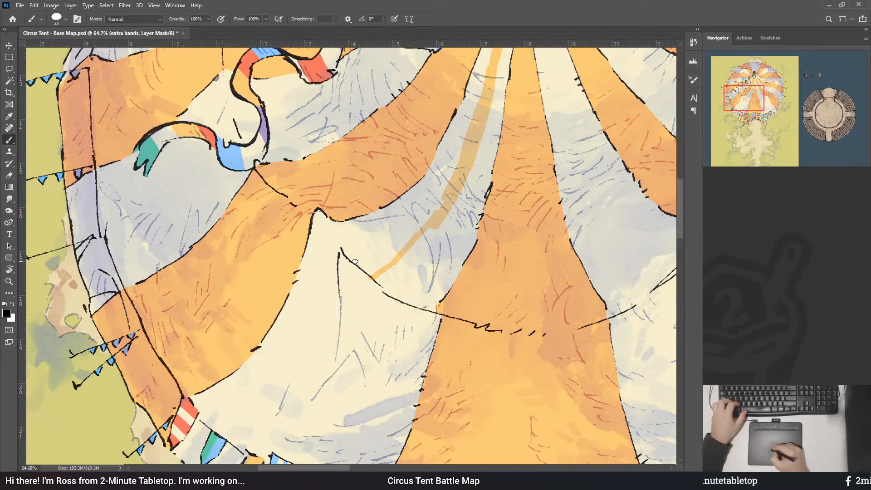
# - Broaden the band's lower end on the mask so it flares out to the roof seam, filling and smoothing both edges
pyautogui.moveTo(363, 263); pyautogui.dragTo(390, 254)
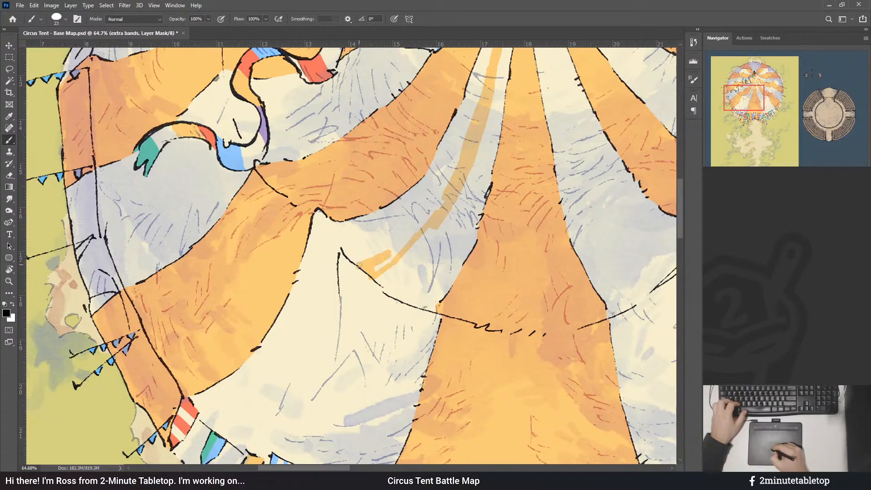
pyautogui.moveTo(358, 264)
pyautogui.mouseDown()
pyautogui.moveTo(405, 242)
pyautogui.moveTo(438, 202)
pyautogui.mouseUp()
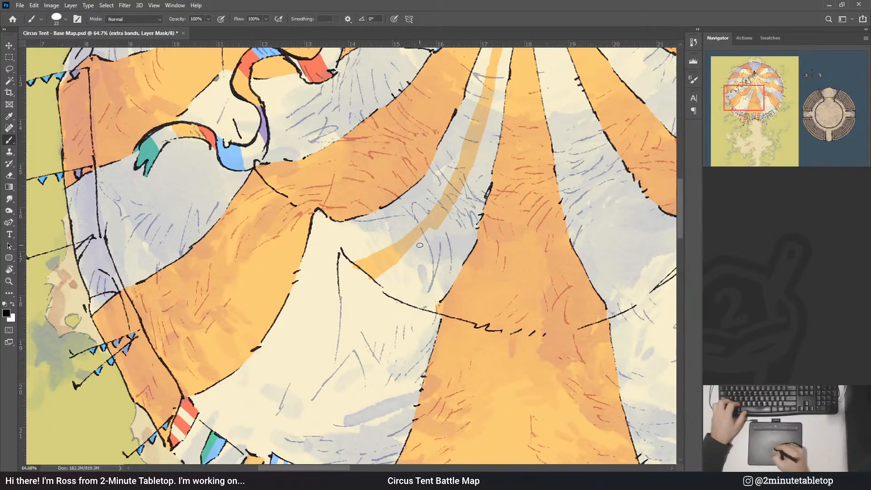
pyautogui.moveTo(376, 276)
pyautogui.mouseDown()
pyautogui.moveTo(397, 290)
pyautogui.moveTo(424, 238)
pyautogui.moveTo(399, 273)
pyautogui.moveTo(376, 276)
pyautogui.mouseUp()
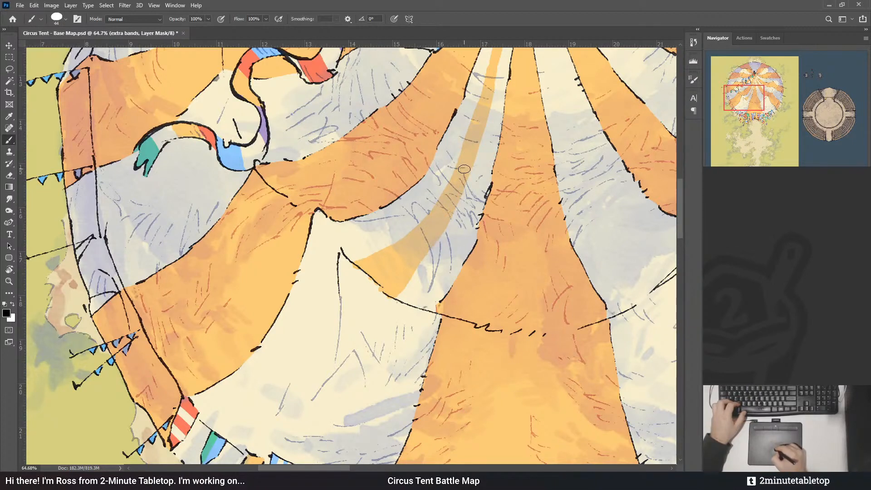
pyautogui.click(390, 298)
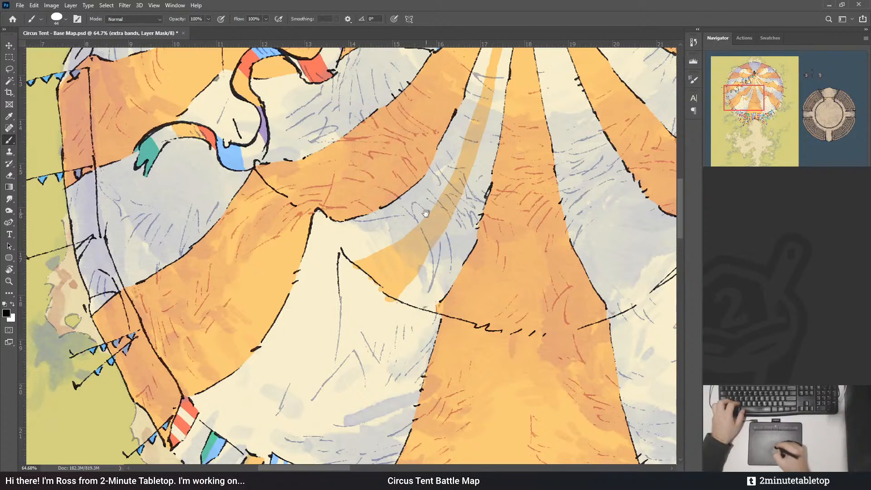
pyautogui.moveTo(460, 181); pyautogui.dragTo(454, 209)
pyautogui.moveTo(357, 291)
pyautogui.mouseDown()
pyautogui.moveTo(433, 242)
pyautogui.moveTo(411, 256)
pyautogui.moveTo(441, 217)
pyautogui.mouseUp()
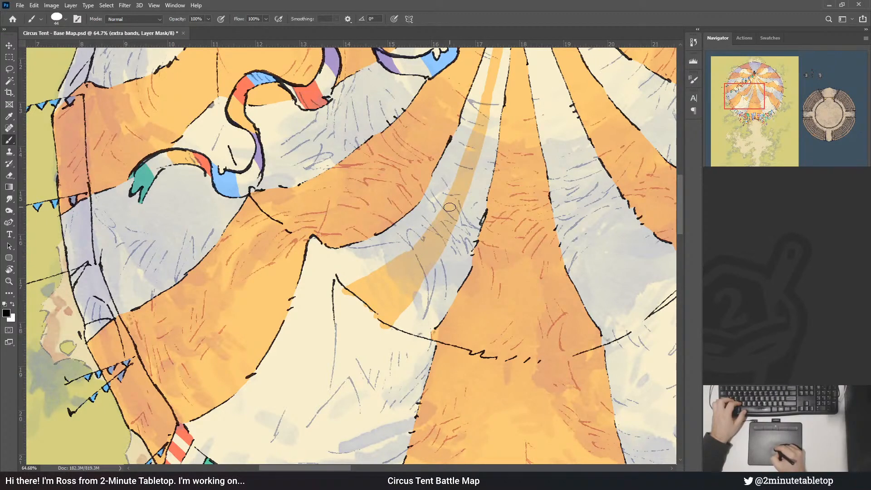
pyautogui.moveTo(411, 251); pyautogui.dragTo(406, 213)
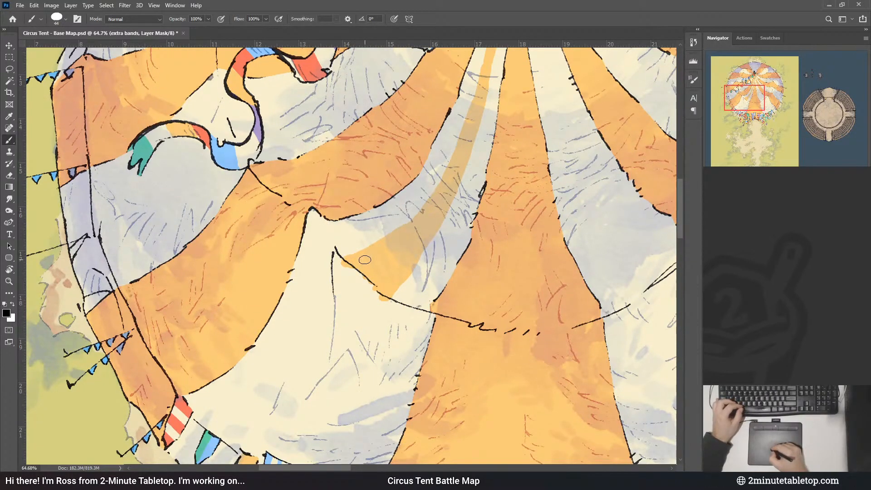
pyautogui.press('x')
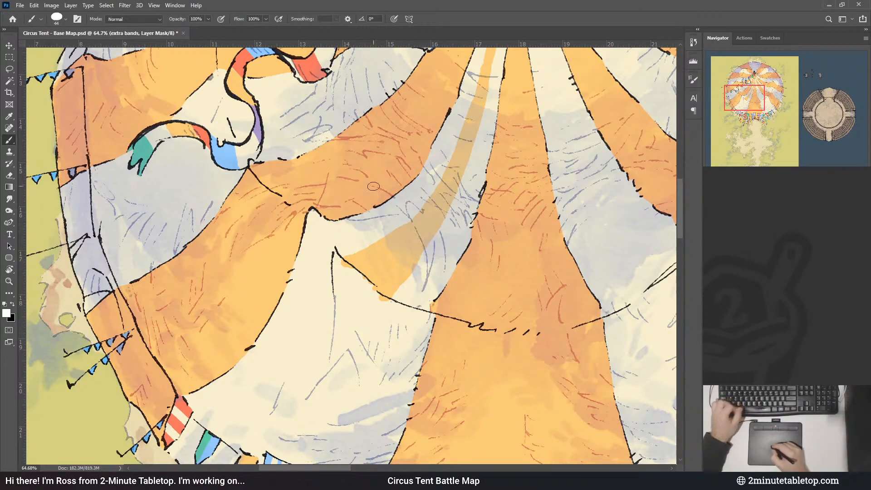
pyautogui.press('x')
pyautogui.moveTo(360, 243)
pyautogui.mouseDown()
pyautogui.moveTo(373, 235)
pyautogui.moveTo(360, 247)
pyautogui.mouseUp()
pyautogui.hotkey('ctrl', 'z')
pyautogui.press('x')
pyautogui.hotkey('ctrl', 'z')
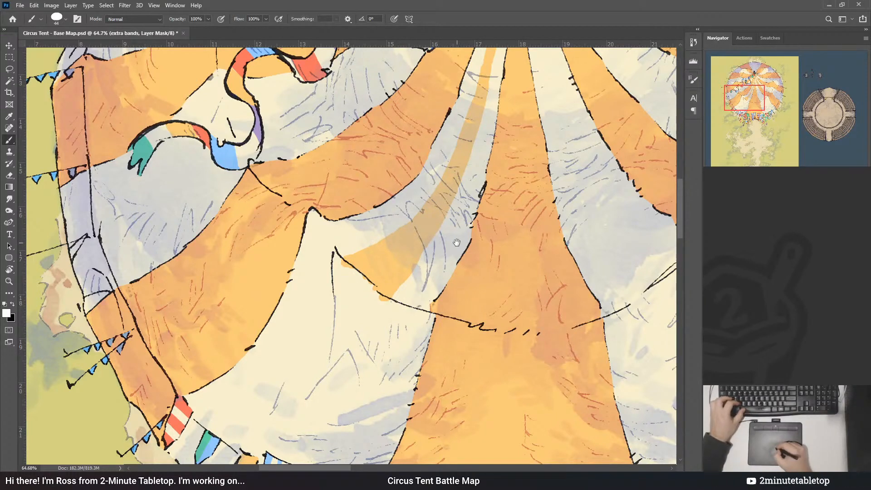
# - Switch to the LINE ART layer mask and hide stray ink marks around the band's flared end above the roof seam
pyautogui.moveTo(456, 242); pyautogui.dragTo(469, 210)
pyautogui.press('x')
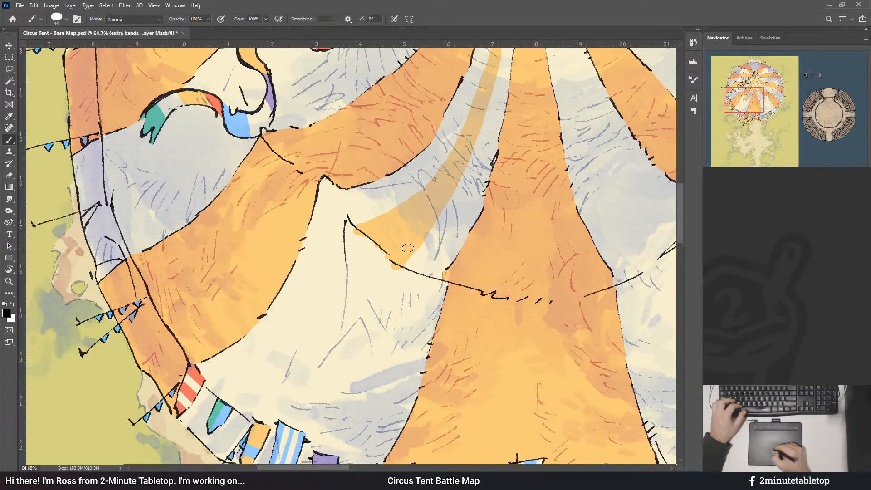
pyautogui.press('x')
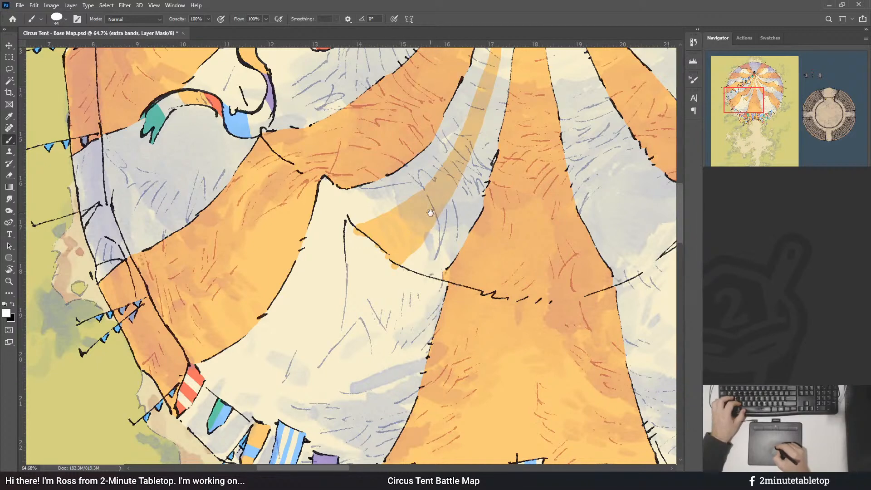
pyautogui.moveTo(440, 252); pyautogui.dragTo(445, 223)
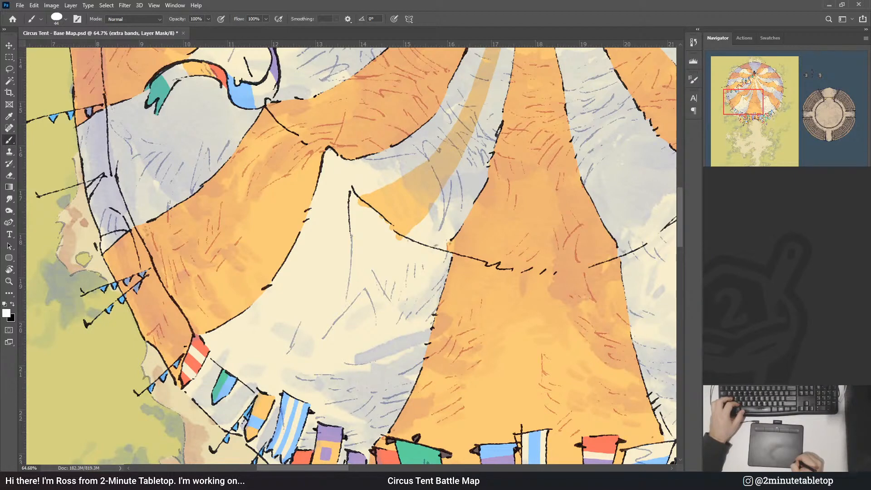
pyautogui.click(751, 438)
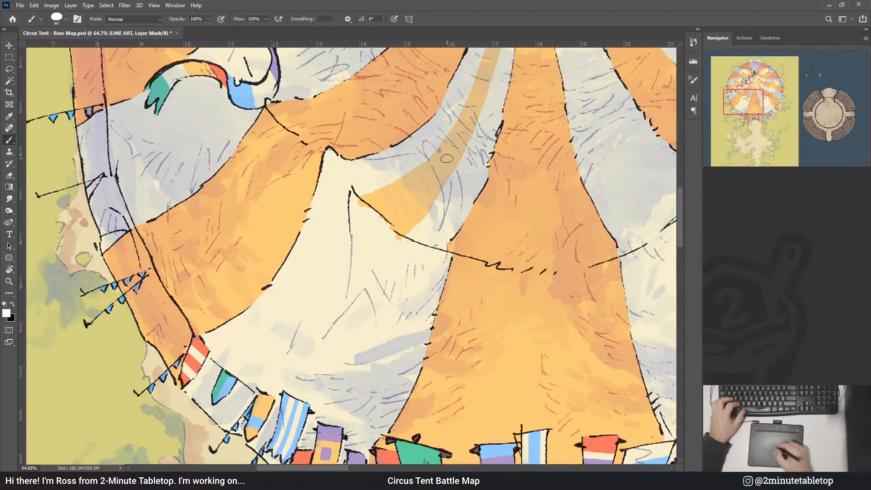
pyautogui.press('x')
pyautogui.moveTo(414, 181); pyautogui.dragTo(439, 241)
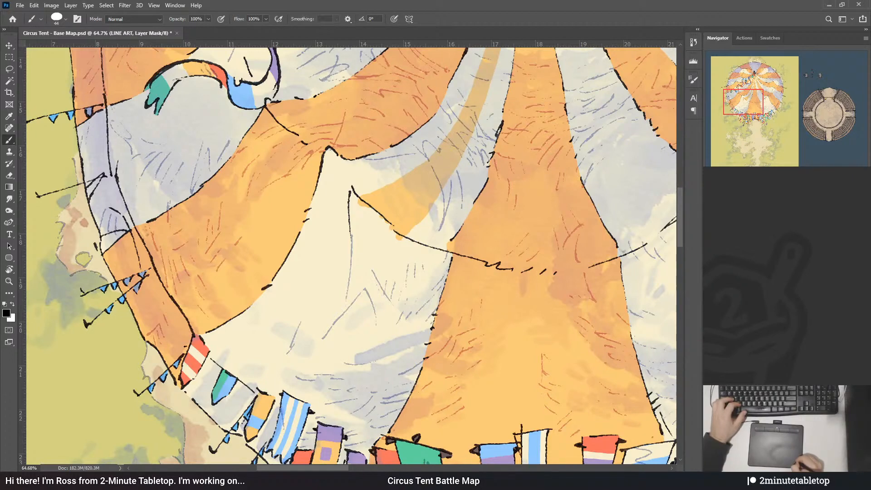
# - Return to the "extra bands" mask and paint the band's left edge from the roof seam down the cream wall to the bunting
pyautogui.click(748, 404)
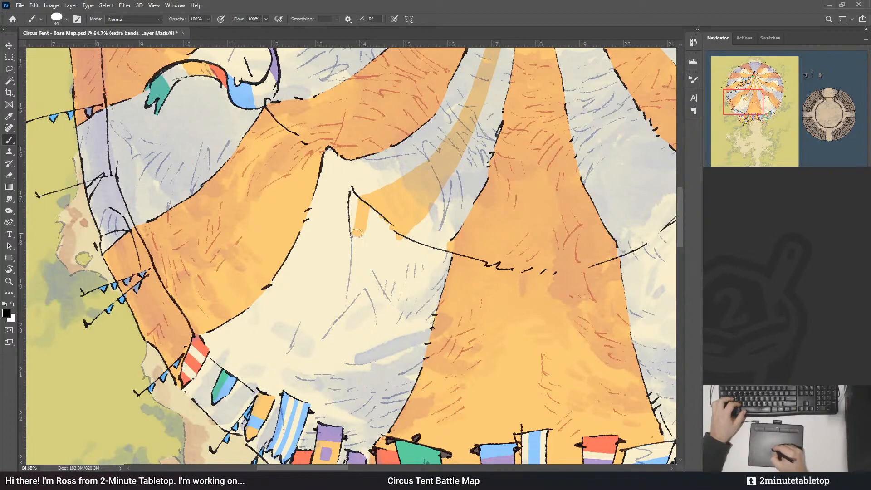
pyautogui.moveTo(363, 198); pyautogui.dragTo(355, 234)
pyautogui.moveTo(246, 382)
pyautogui.mouseDown()
pyautogui.moveTo(318, 316)
pyautogui.moveTo(310, 332)
pyautogui.moveTo(303, 337)
pyautogui.moveTo(338, 278)
pyautogui.mouseUp()
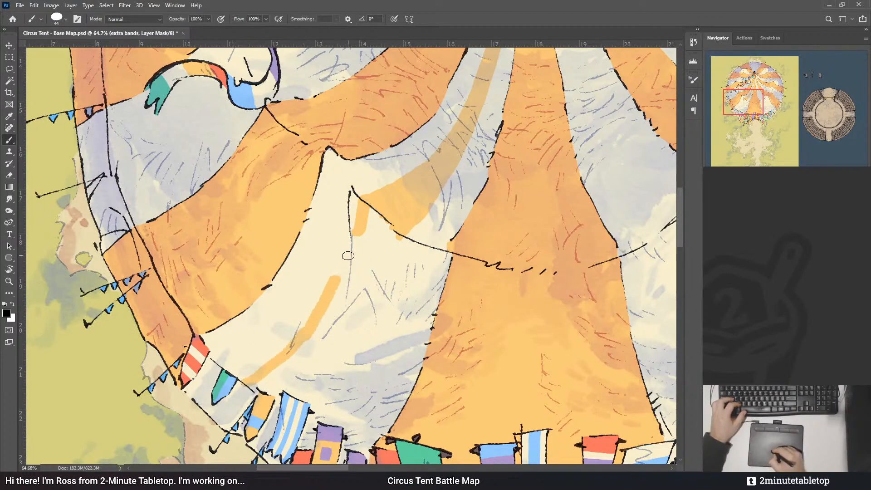
pyautogui.keyDown('shift'); pyautogui.click(359, 234); pyautogui.keyUp('shift')
pyautogui.press('x')
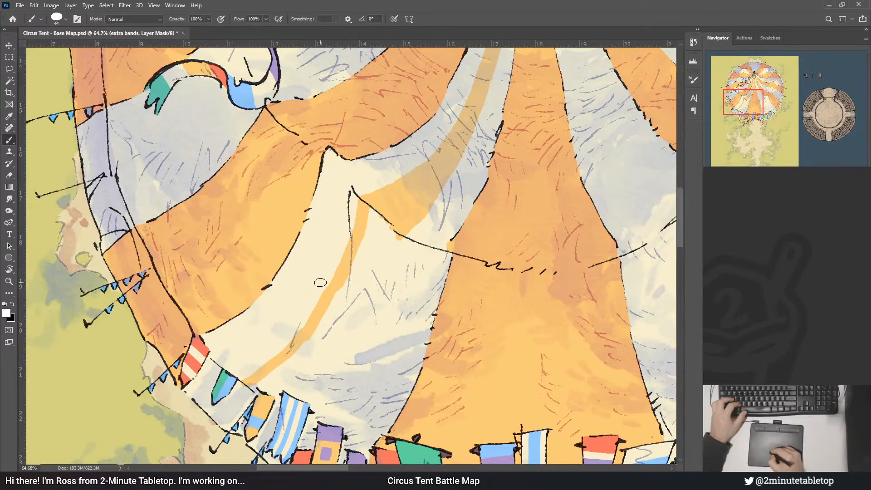
pyautogui.press('x')
# - Paint the band's top just below the seam and its right edge down to the banners, enclosing the wall section
pyautogui.moveTo(365, 216)
pyautogui.mouseDown()
pyautogui.moveTo(382, 249)
pyautogui.moveTo(389, 237)
pyautogui.moveTo(384, 258)
pyautogui.mouseUp()
pyautogui.moveTo(417, 175); pyautogui.dragTo(444, 100)
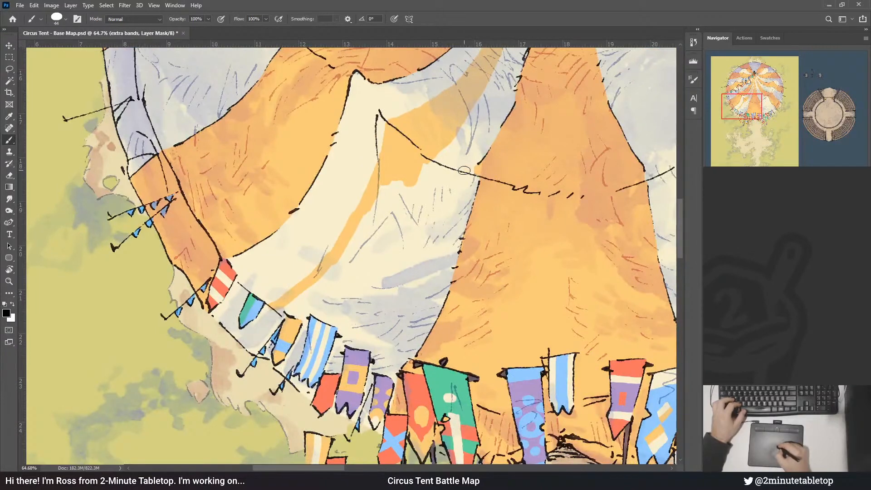
pyautogui.press('x')
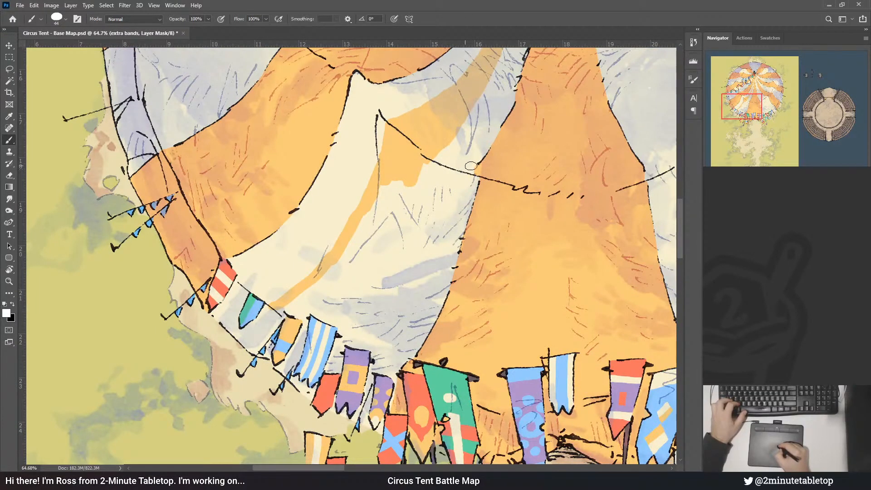
pyautogui.press('x')
pyautogui.moveTo(421, 159); pyautogui.dragTo(398, 246)
pyautogui.moveTo(342, 342)
pyautogui.mouseDown()
pyautogui.moveTo(390, 267)
pyautogui.moveTo(370, 300)
pyautogui.moveTo(338, 312)
pyautogui.moveTo(378, 261)
pyautogui.moveTo(341, 337)
pyautogui.mouseUp()
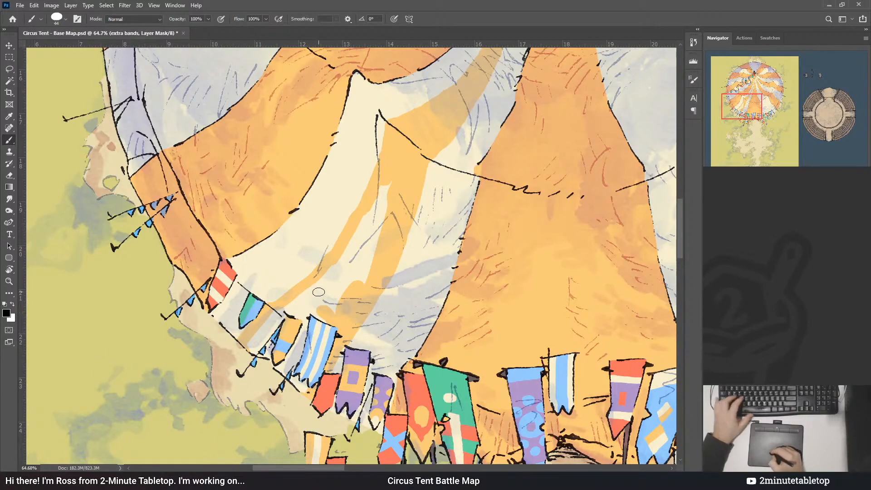
# - Fill the enclosed gap between the band's two edges on the lower wall using the Paint Bucket, and return to the Brush
pyautogui.press('g')
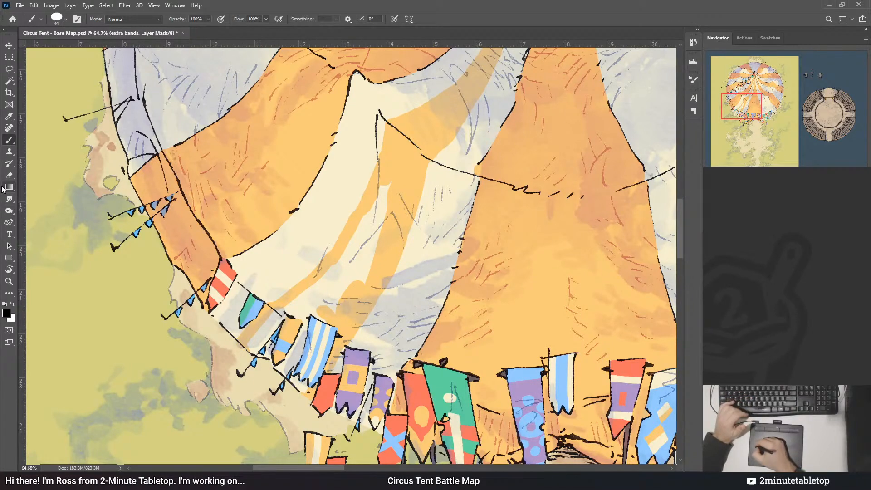
pyautogui.click(42, 193)
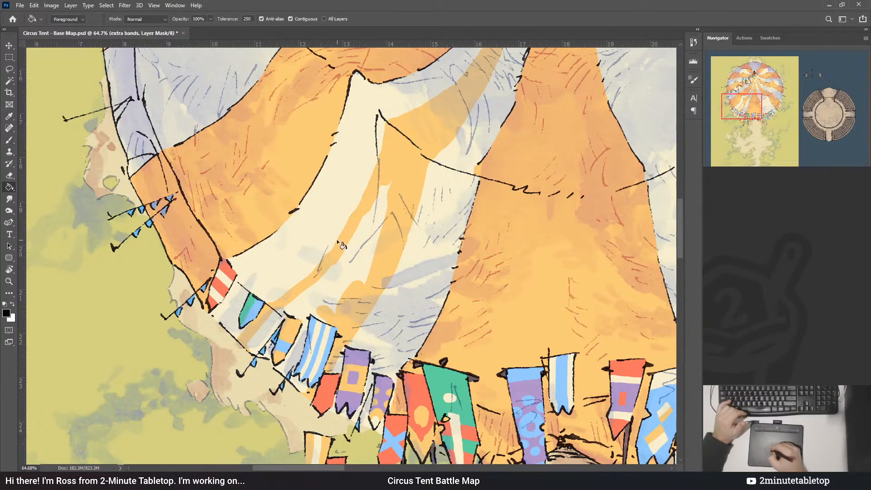
pyautogui.click(354, 248)
pyautogui.press('b')
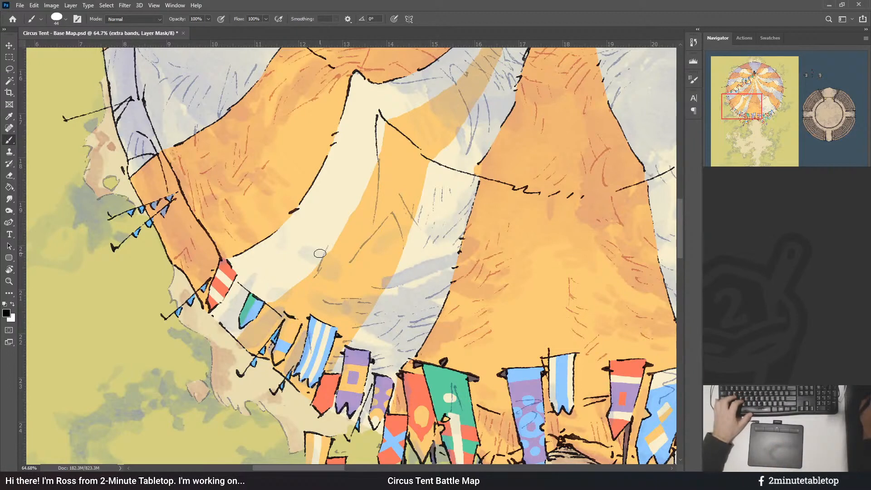
# - Examine how the new orange band reads against the whole tent at several zoom levels
pyautogui.scroll(-6, 249, 323)
pyautogui.scroll(-5, 249, 323)
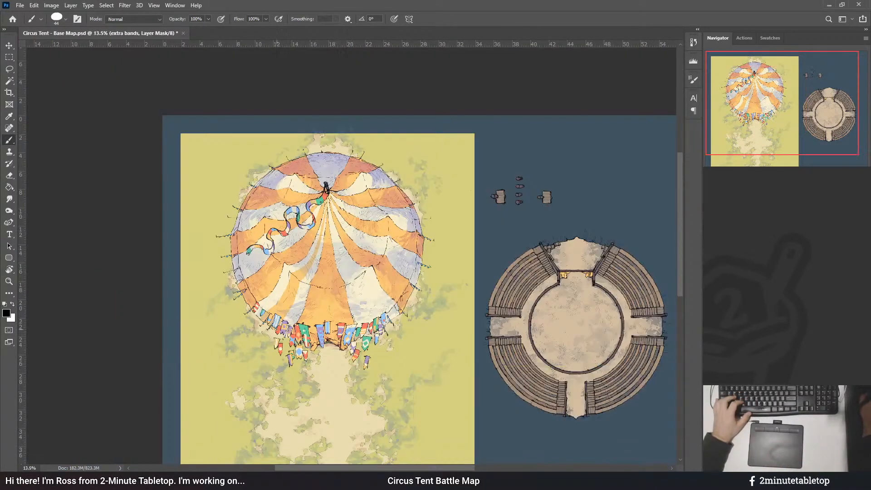
pyautogui.scroll(4, 297, 314)
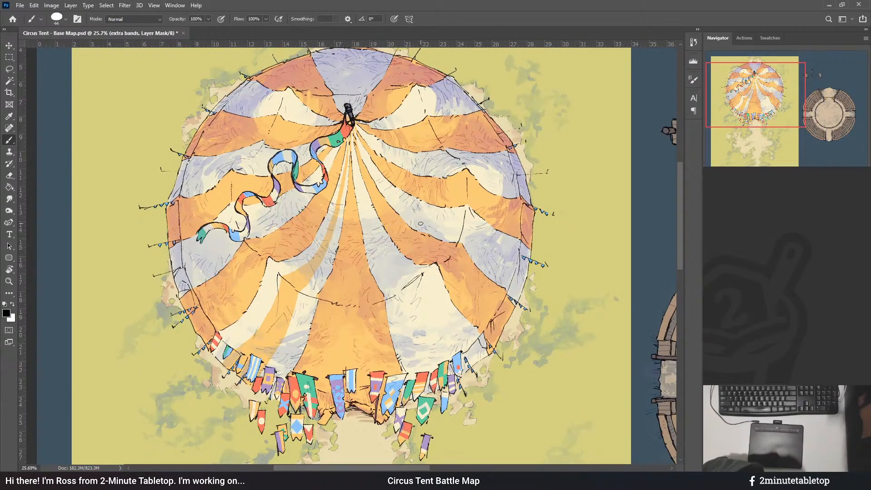
pyautogui.scroll(2, 410, 297)
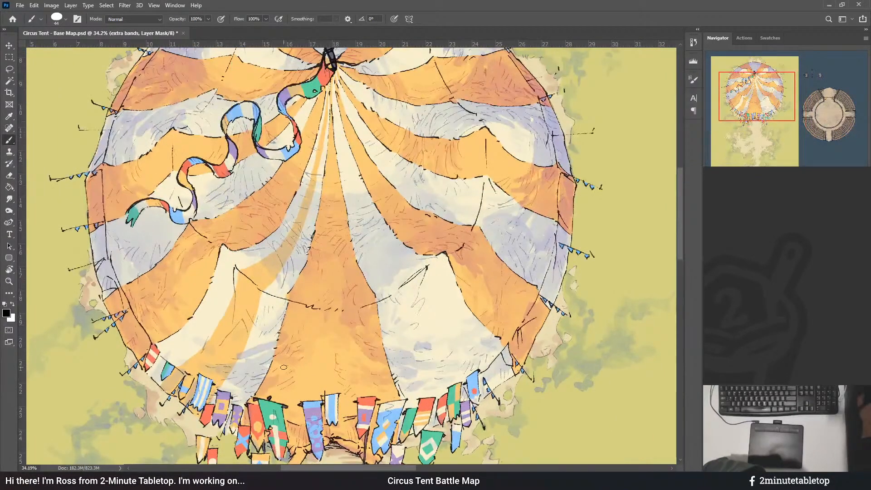
pyautogui.scroll(-4, 283, 367)
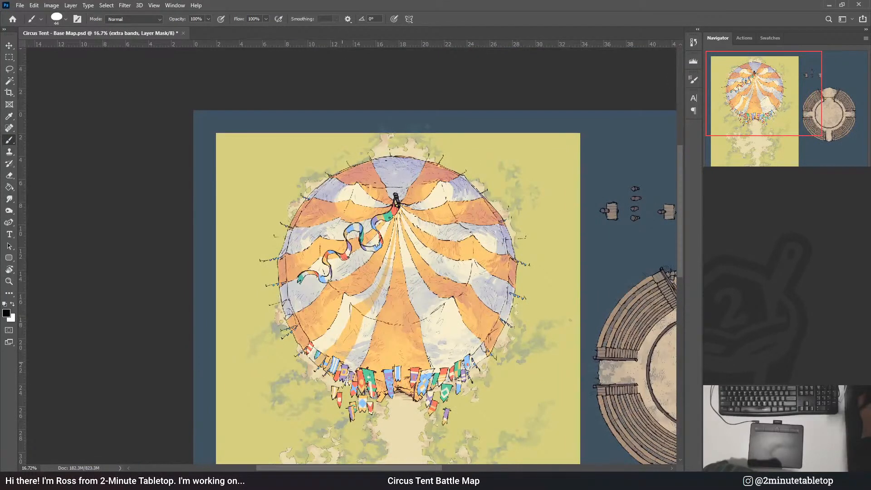
pyautogui.scroll(1, 372, 316)
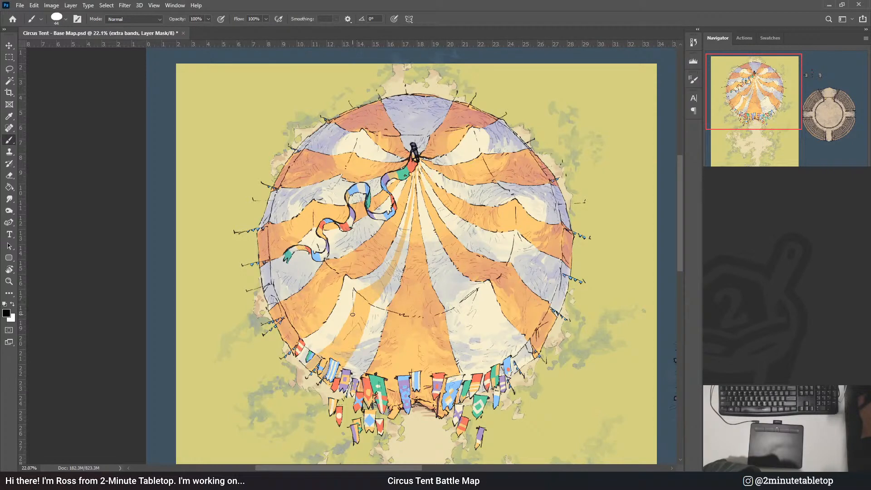
pyautogui.scroll(1, 353, 314)
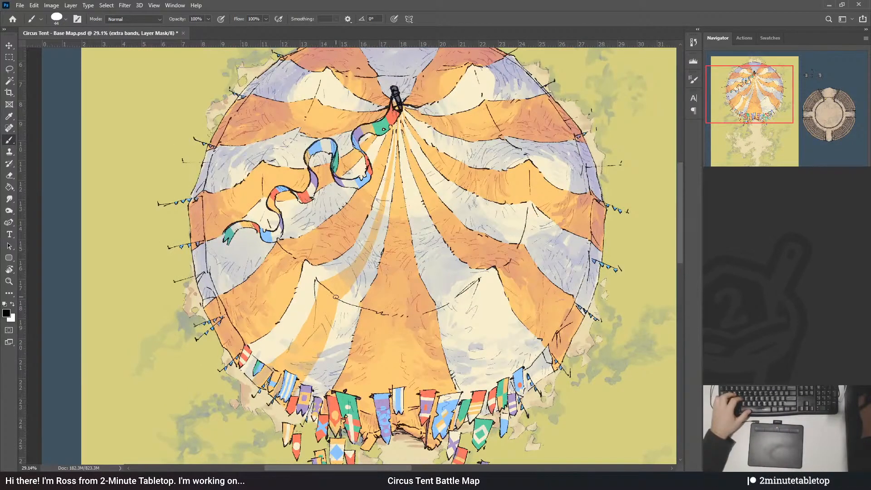
pyautogui.scroll(1, 336, 297)
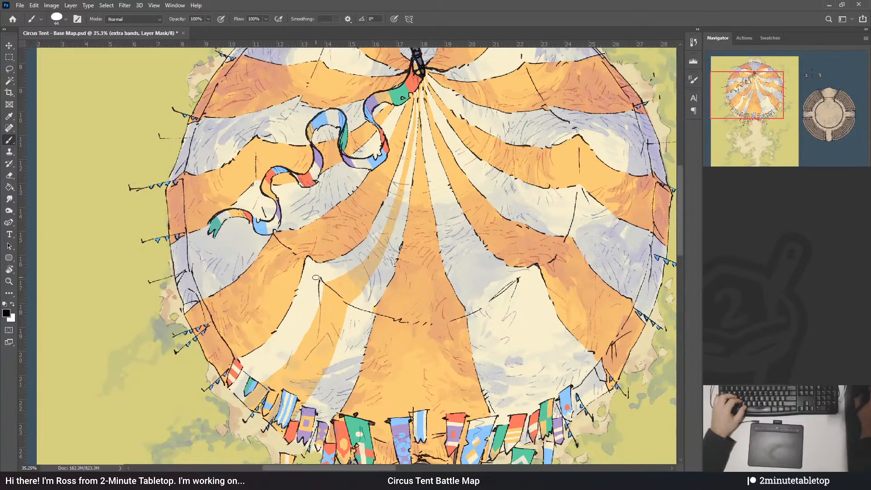
pyautogui.scroll(-3, 263, 298)
pyautogui.scroll(4, 263, 298)
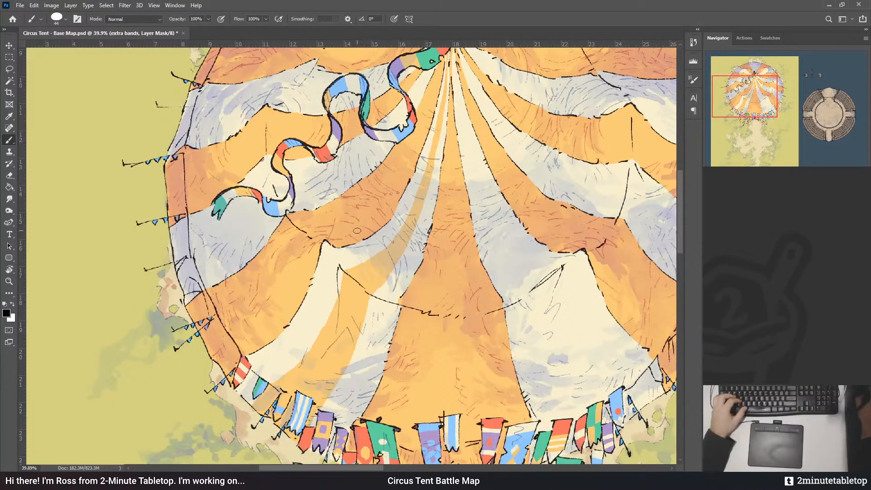
pyautogui.scroll(-3, 304, 357)
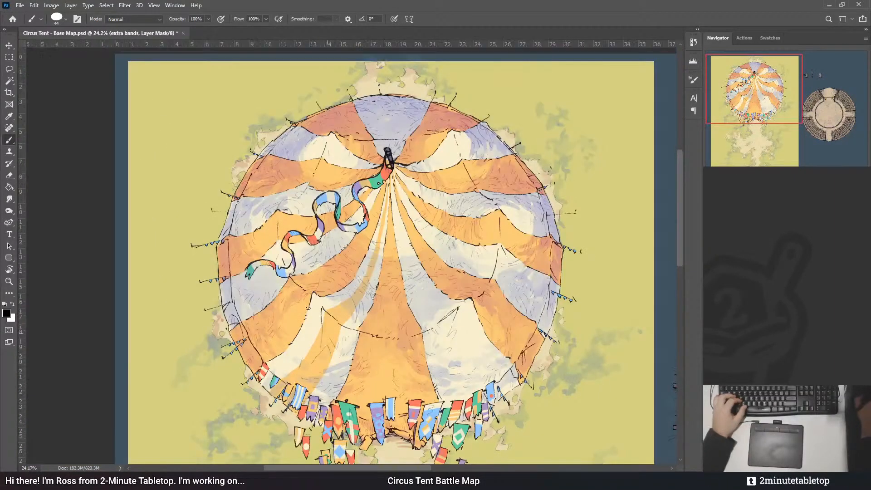
# - Check how the finished orange band sits beside the roof peak, the lower wall and the plain pale stripes across the tent
pyautogui.scroll(-5, 312, 305)
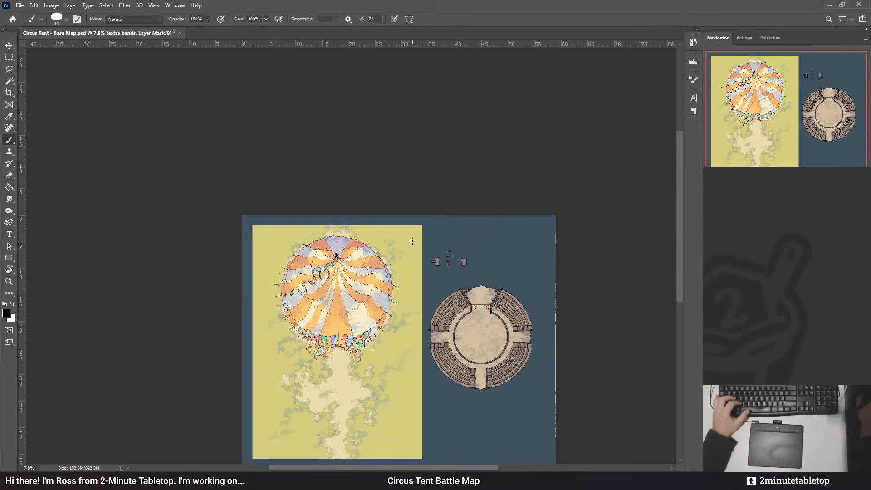
pyautogui.scroll(-3, 355, 260)
pyautogui.scroll(8, 313, 308)
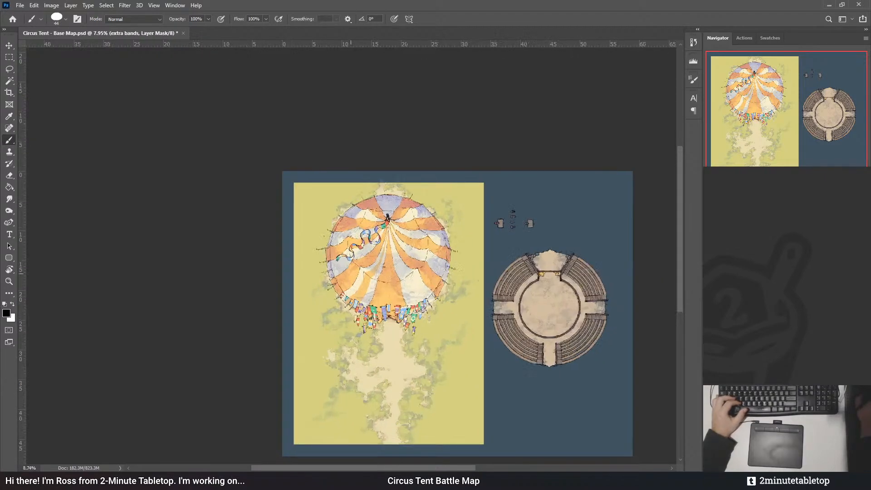
pyautogui.scroll(2, 315, 317)
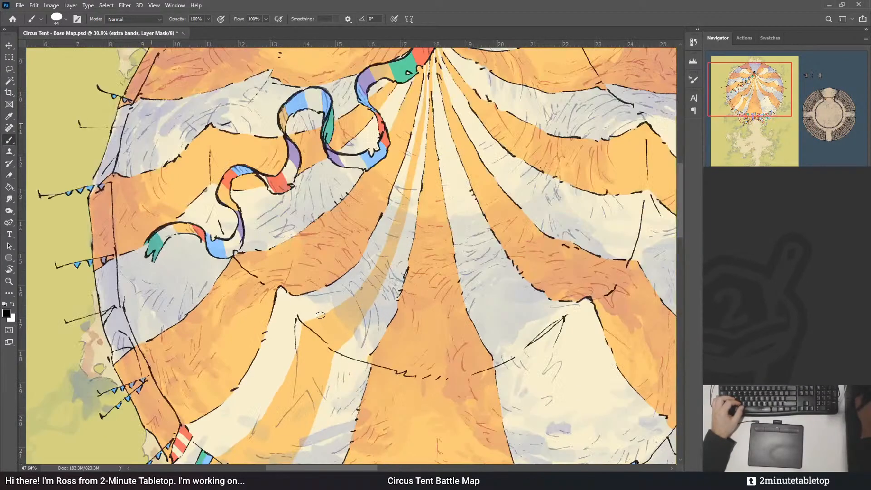
pyautogui.moveTo(421, 230); pyautogui.dragTo(407, 159)
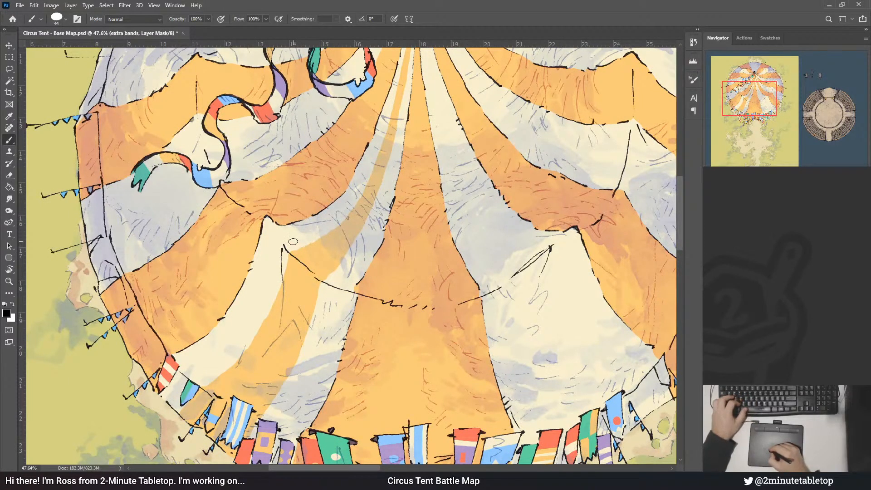
pyautogui.press('x')
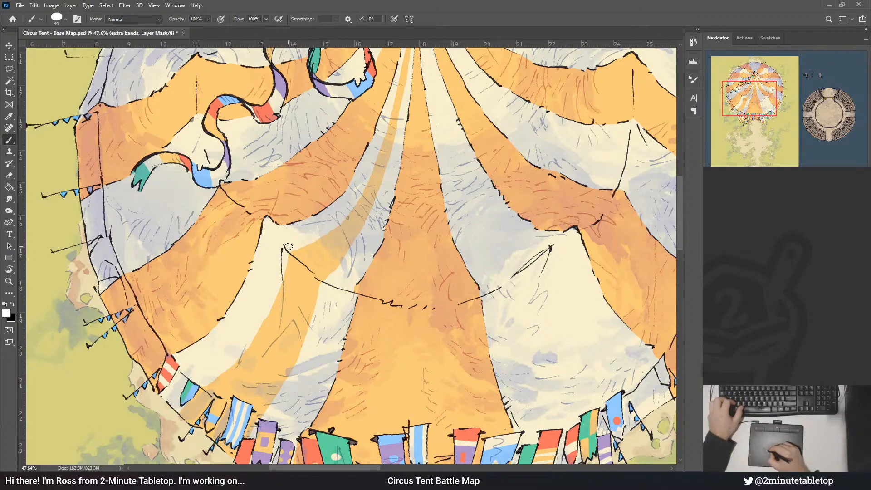
pyautogui.moveTo(505, 163); pyautogui.dragTo(379, 188)
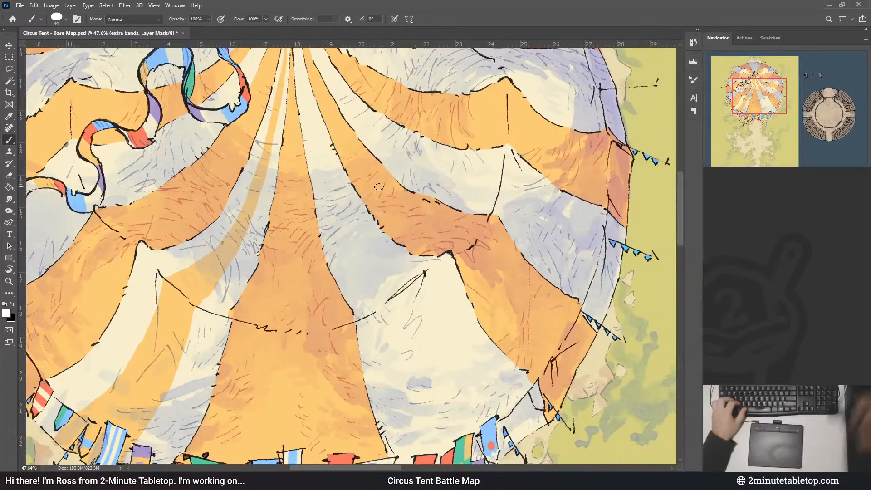
pyautogui.scroll(-1, 424, 187)
pyautogui.scroll(-4, 425, 187)
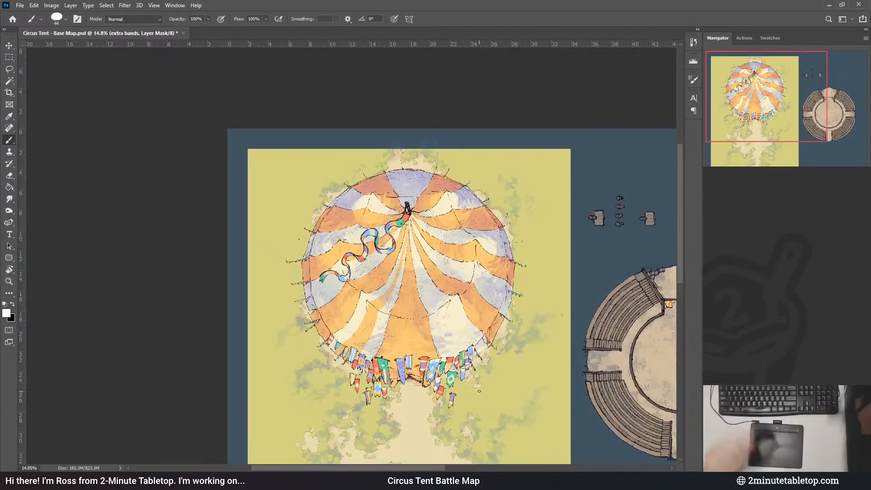
pyautogui.scroll(1, 430, 294)
pyautogui.scroll(1, 350, 355)
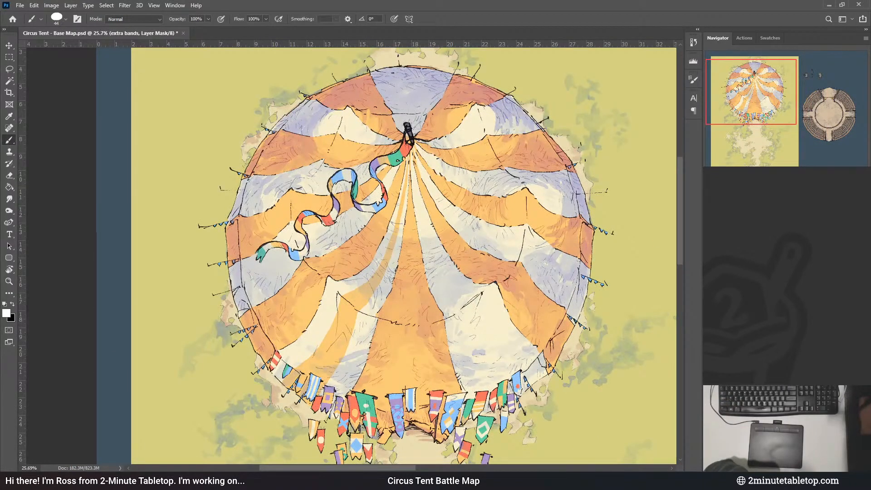
pyautogui.scroll(1, 336, 413)
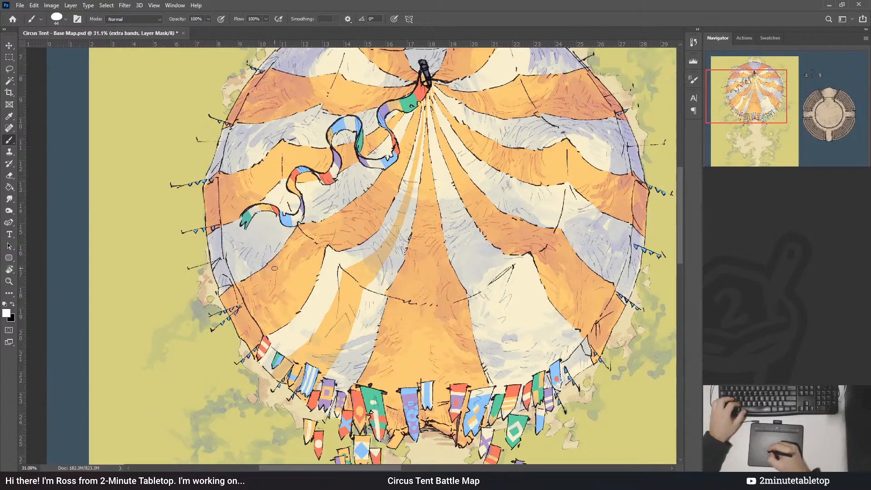
pyautogui.moveTo(325, 273); pyautogui.dragTo(336, 289)
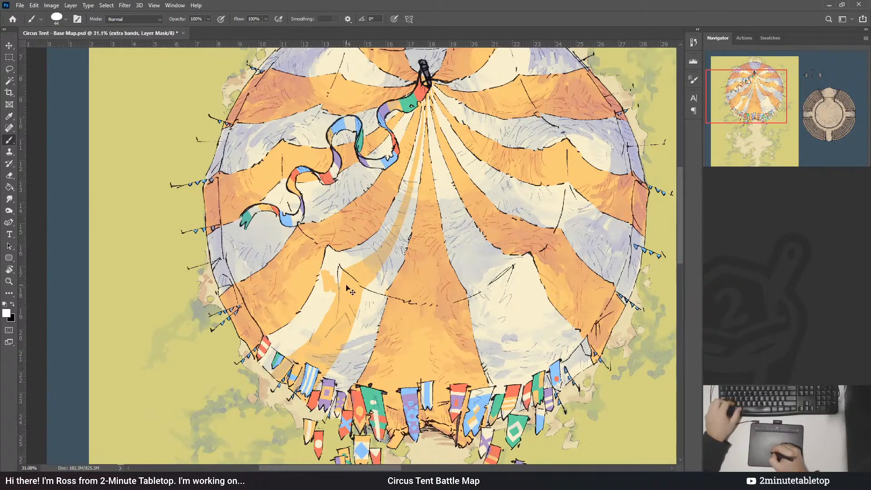
pyautogui.hotkey('ctrl', 'z')
pyautogui.press('x')
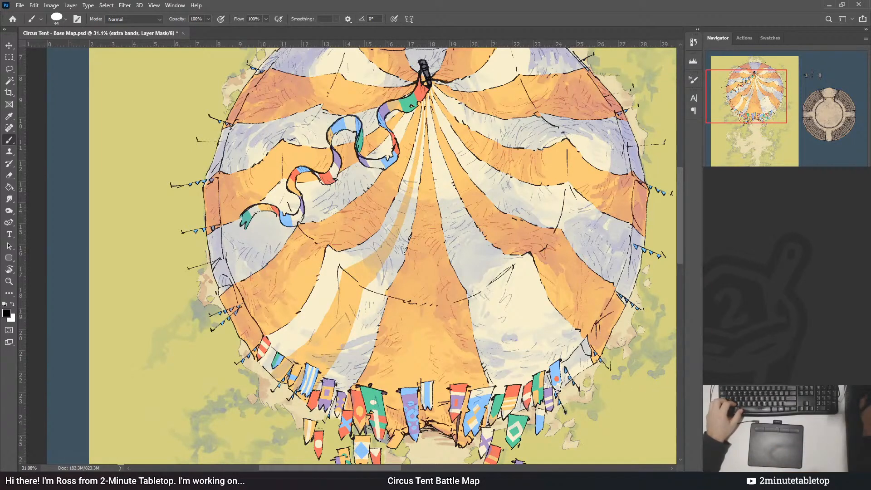
pyautogui.hotkey('ctrl', 'shift', 'd')
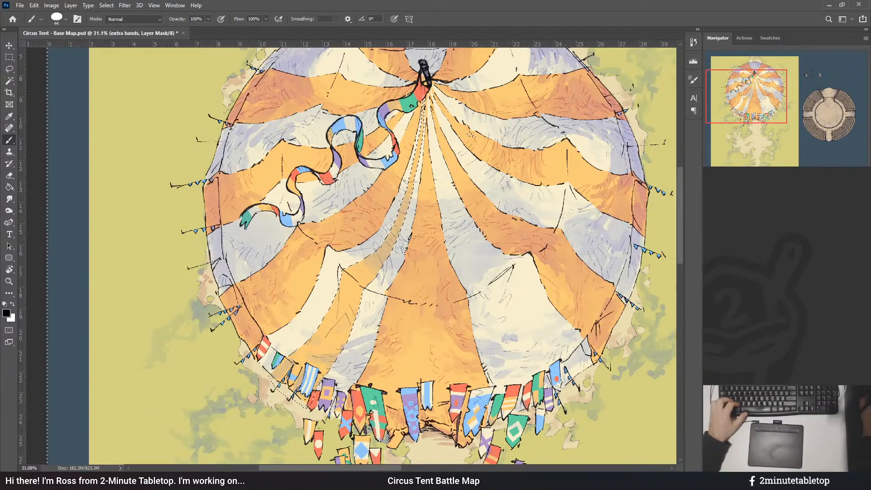
pyautogui.hotkey('ctrl', 'd')
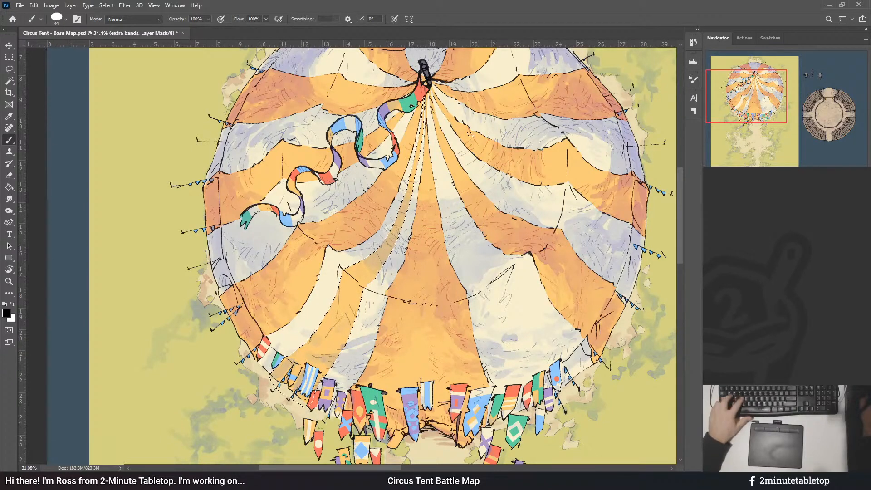
pyautogui.hotkey('ctrl', 'u')
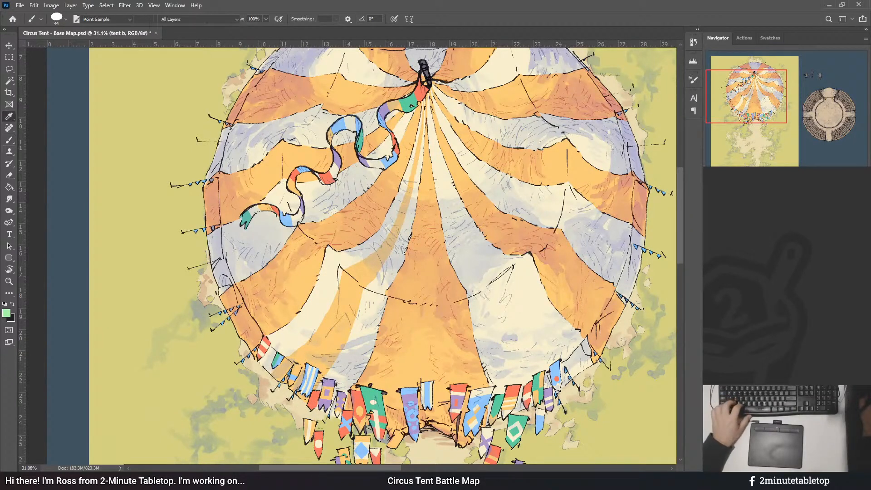
pyautogui.press('Escape')
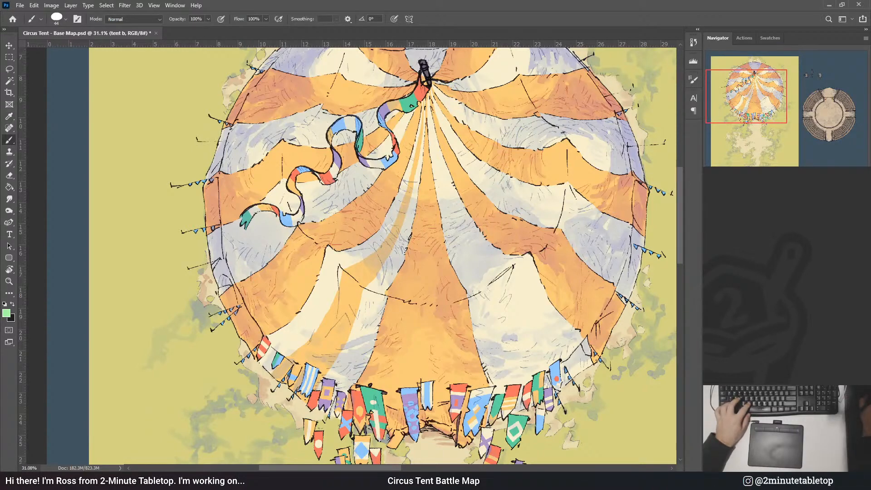
pyautogui.hotkey('alt', ']')
pyautogui.hotkey('ctrl', 'u')
pyautogui.press('Escape')
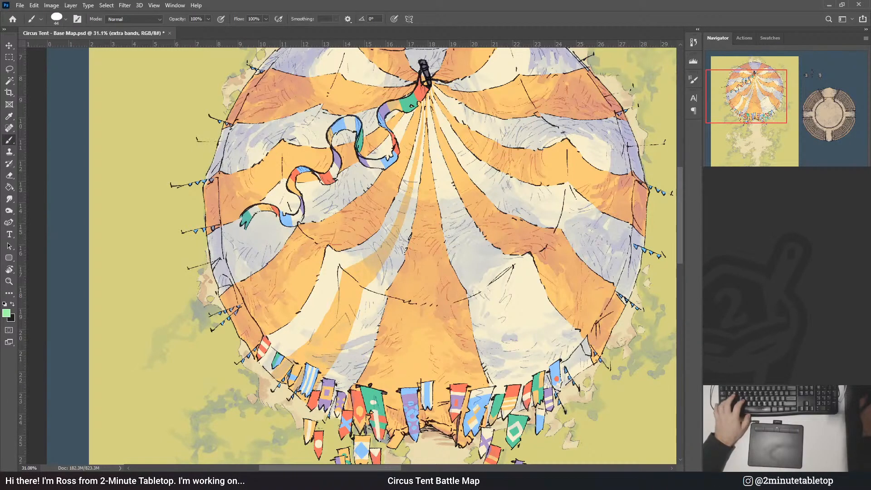
# - Return to the "extra bands" mask and paint a pale stripe down the tent's central orange panel, flaring its roof part toward the seam
pyautogui.hotkey('ctrl', '\\')
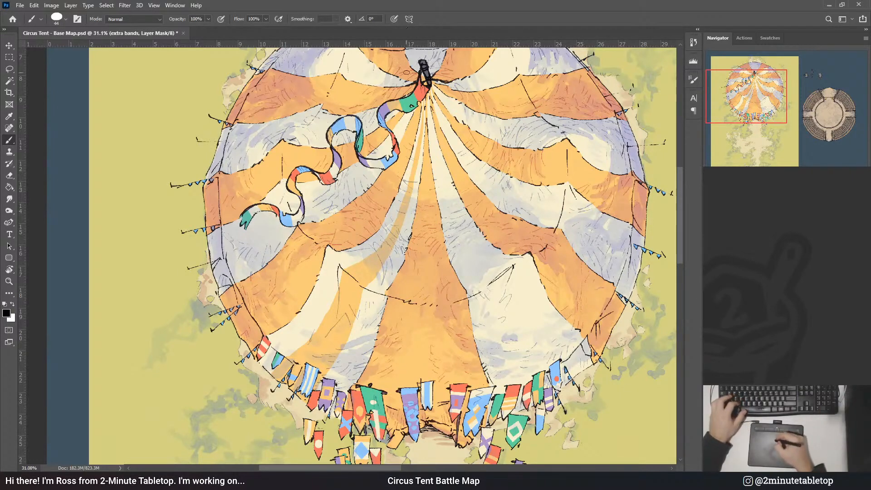
pyautogui.press('x')
pyautogui.moveTo(429, 123); pyautogui.dragTo(425, 279)
pyautogui.moveTo(428, 205)
pyautogui.mouseDown()
pyautogui.moveTo(442, 325)
pyautogui.moveTo(429, 304)
pyautogui.moveTo(426, 354)
pyautogui.mouseUp()
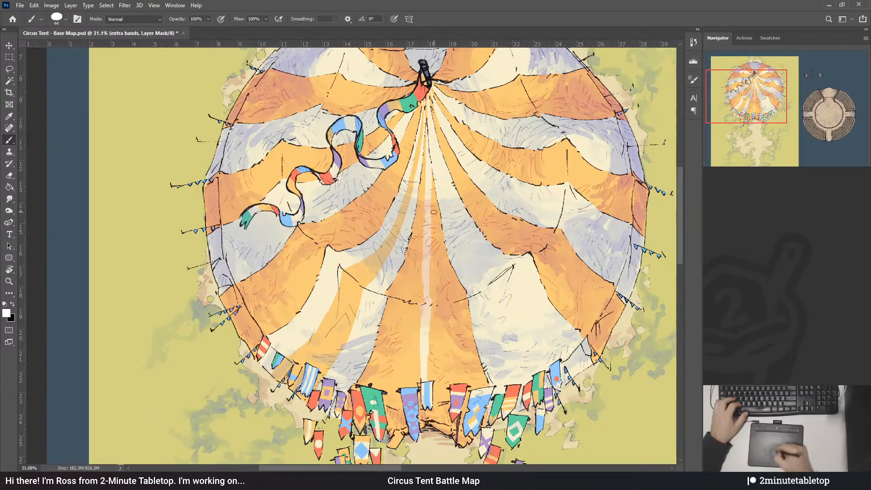
pyautogui.press('x')
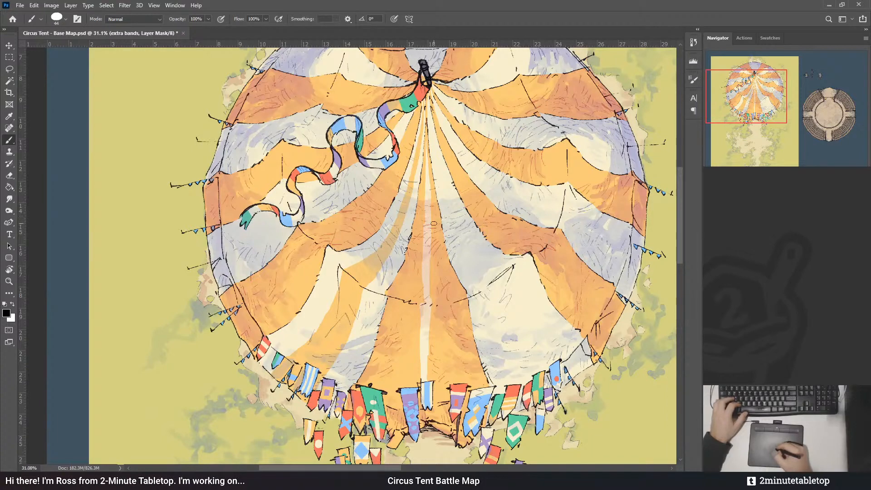
pyautogui.press('x')
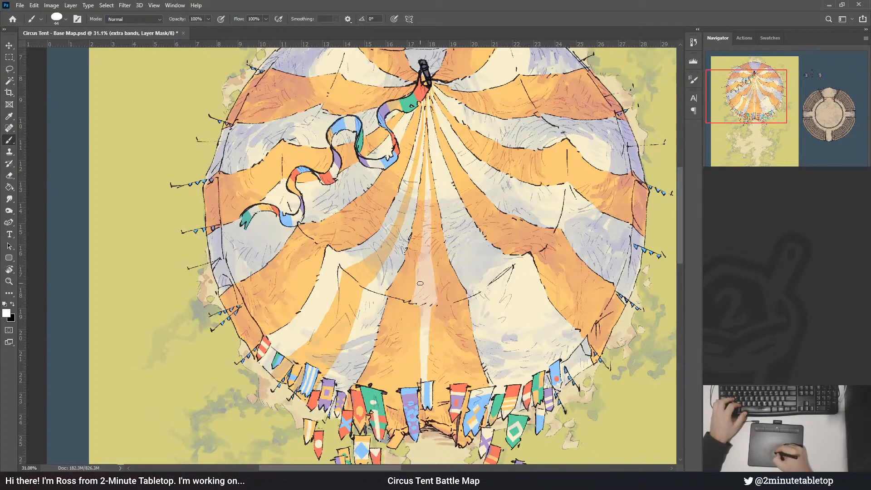
pyautogui.press('x')
pyautogui.press('x')
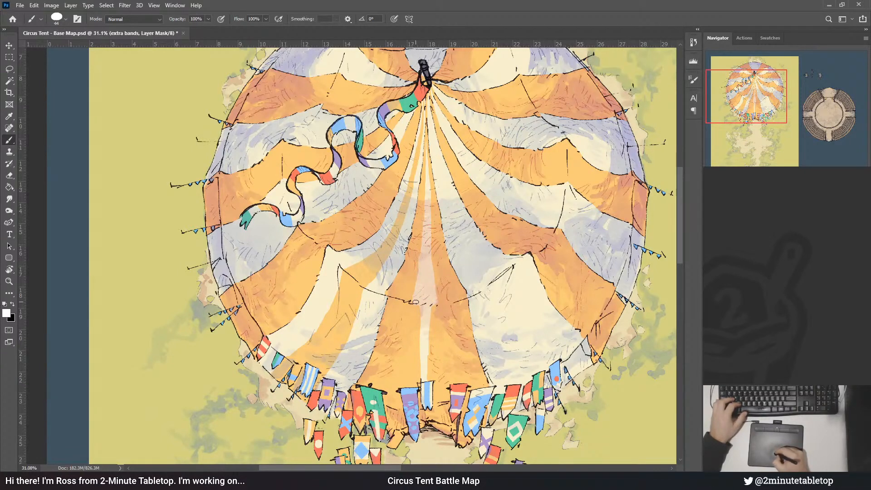
# - Widen the pale stripe on the central wall below the seam, painting both edges down to the banners and filling between them
pyautogui.moveTo(415, 302)
pyautogui.mouseDown()
pyautogui.moveTo(408, 385)
pyautogui.moveTo(410, 359)
pyautogui.mouseUp()
pyautogui.moveTo(438, 306)
pyautogui.mouseDown()
pyautogui.moveTo(436, 342)
pyautogui.moveTo(431, 318)
pyautogui.mouseUp()
pyautogui.moveTo(434, 378)
pyautogui.mouseDown()
pyautogui.moveTo(432, 316)
pyautogui.moveTo(429, 378)
pyautogui.moveTo(405, 311)
pyautogui.moveTo(417, 241)
pyautogui.mouseUp()
pyautogui.press('x')
pyautogui.press('x')
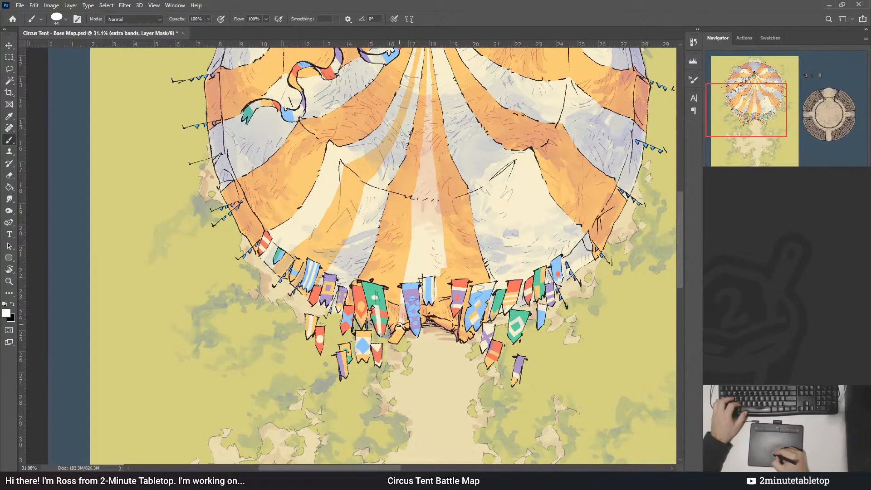
# - Extend the pale stripe behind the hanging banners by painting the orange fabric above the tent entrance
pyautogui.press('x')
pyautogui.press('x')
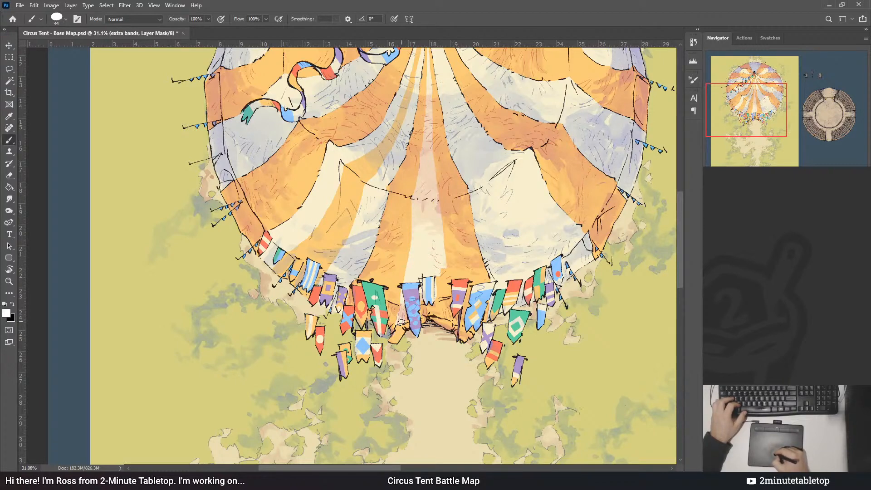
pyautogui.press('x')
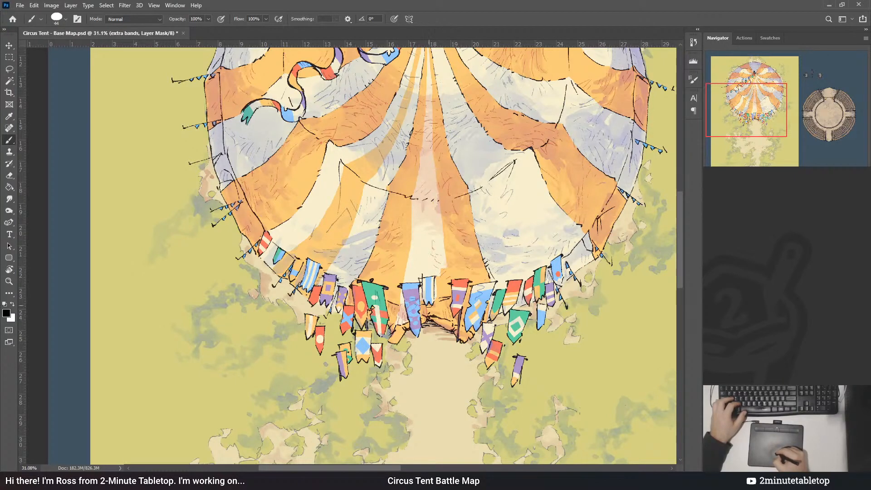
pyautogui.press('x')
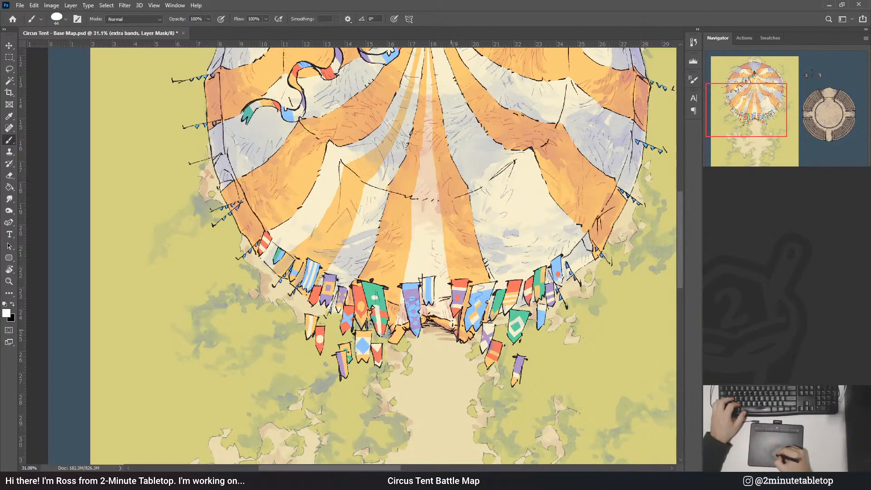
# - Touch up the central pale stripe's edges around the roof seam and wall, alternating black and white on the mask
pyautogui.press('x')
pyautogui.press('x')
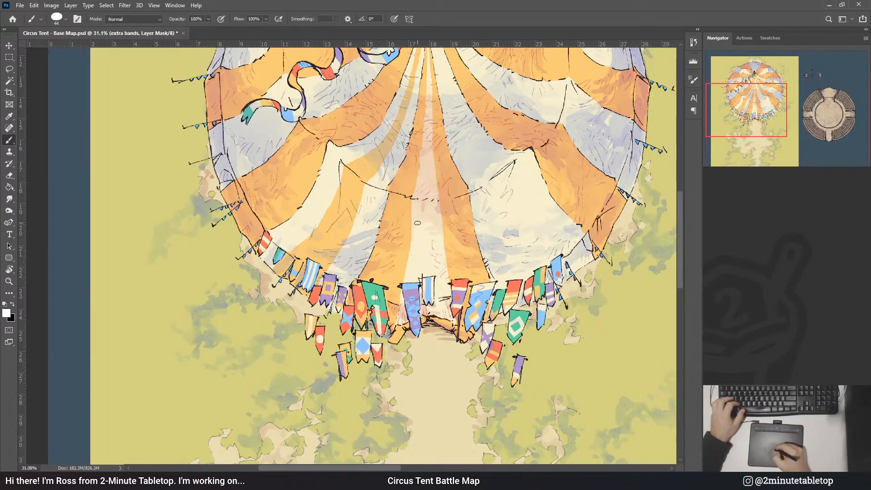
pyautogui.press('x')
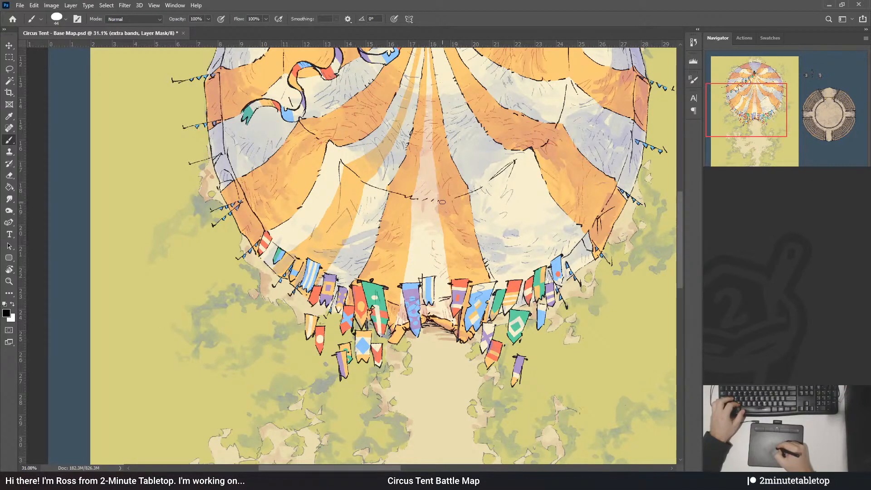
pyautogui.press('x')
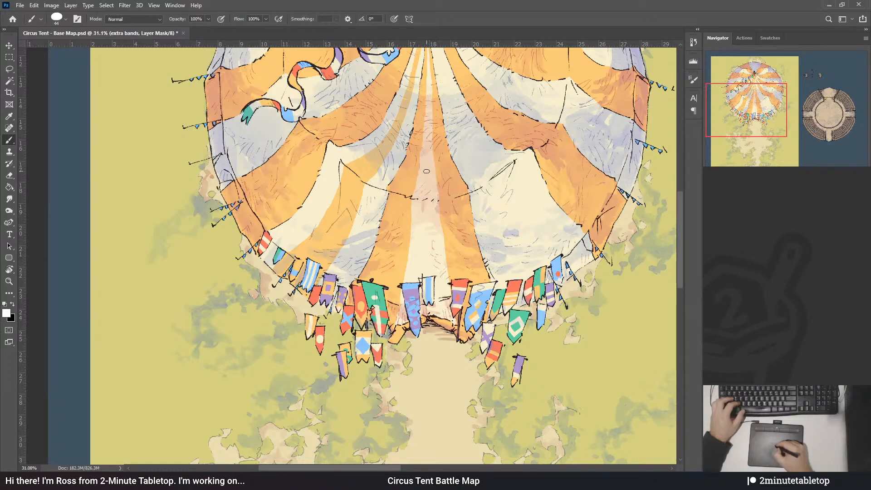
pyautogui.press('x')
# - Examine the central pale stripe together with the orange band against the whole tent at several zoom levels
pyautogui.moveTo(455, 126); pyautogui.dragTo(402, 260)
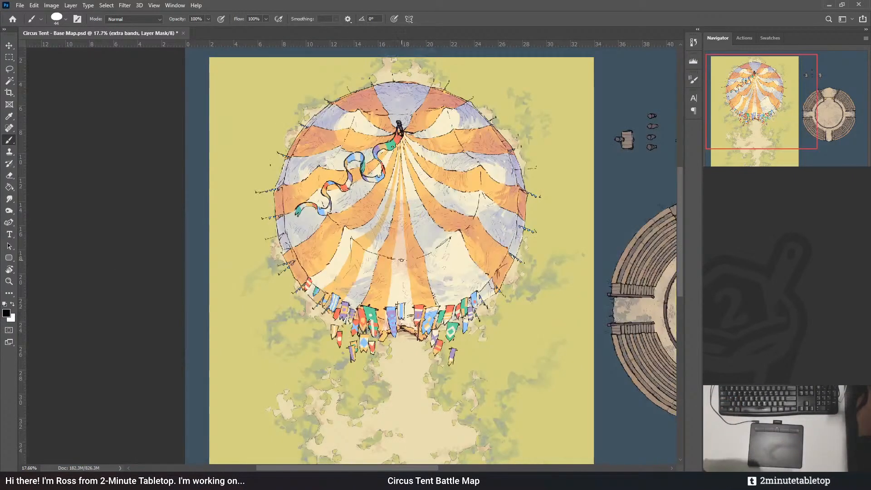
pyautogui.scroll(-6, 417, 260)
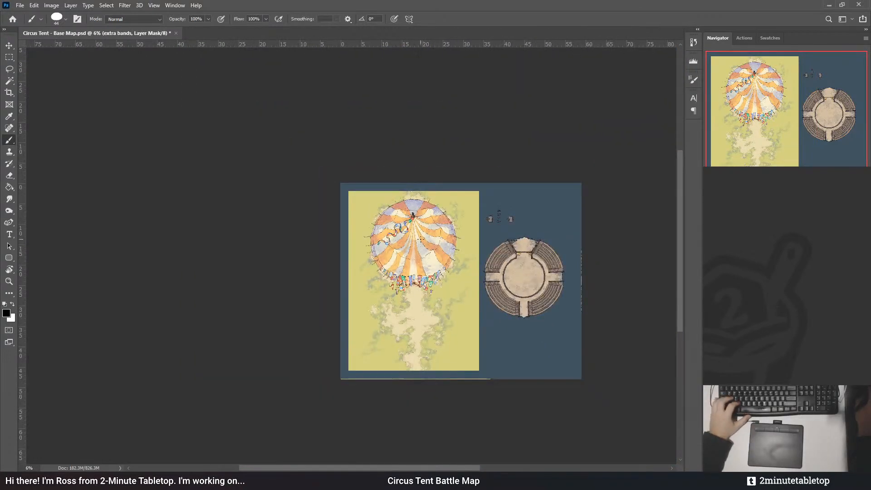
pyautogui.scroll(6, 417, 240)
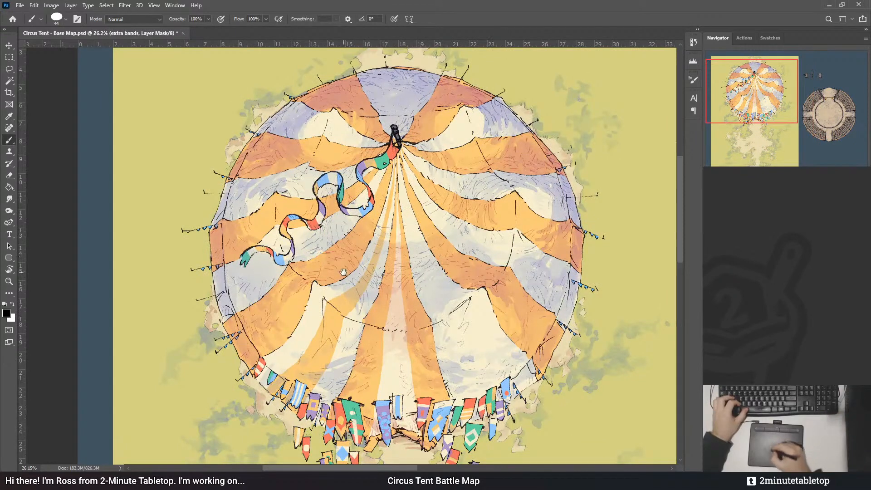
pyautogui.press('x')
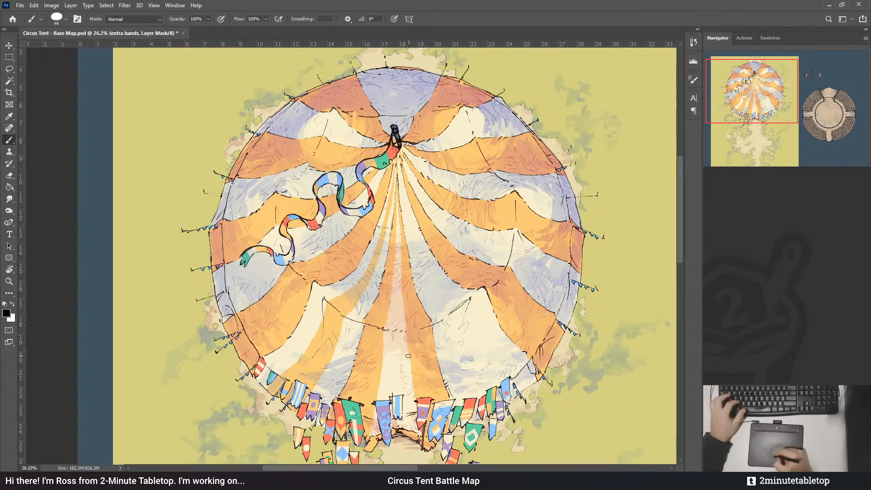
pyautogui.press('x')
pyautogui.press('x')
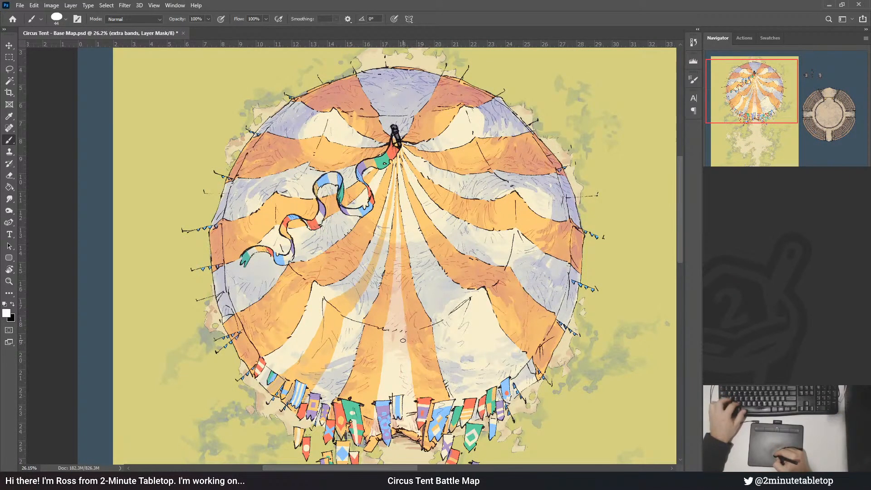
pyautogui.moveTo(383, 126); pyautogui.dragTo(421, 96)
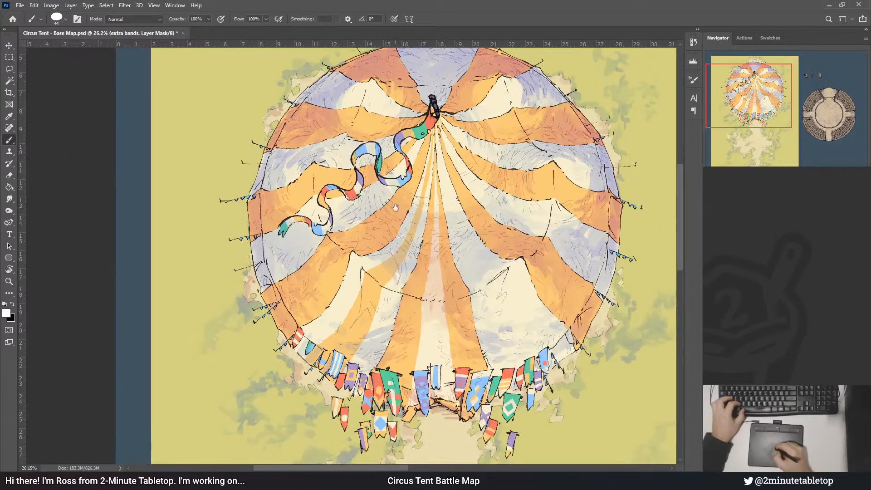
pyautogui.press('x')
pyautogui.press('x')
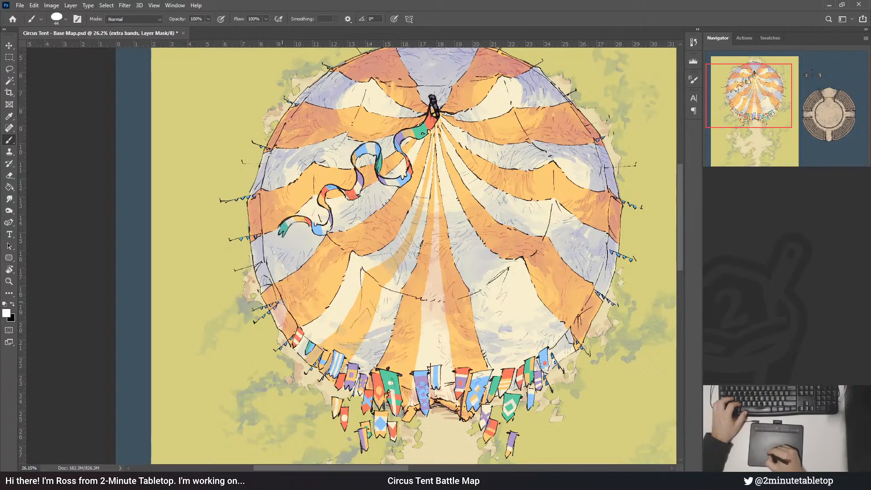
# - Paint a pale stripe through the orange stripe below the streamer, from the lower-left wall over the seam towards the tent's peak
pyautogui.moveTo(285, 302); pyautogui.dragTo(317, 287)
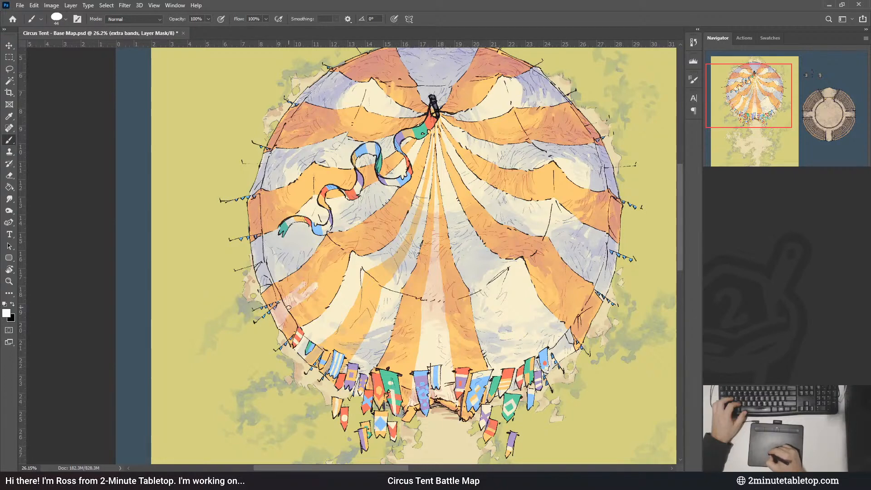
pyautogui.moveTo(300, 291); pyautogui.dragTo(316, 275)
pyautogui.moveTo(318, 284); pyautogui.dragTo(336, 249)
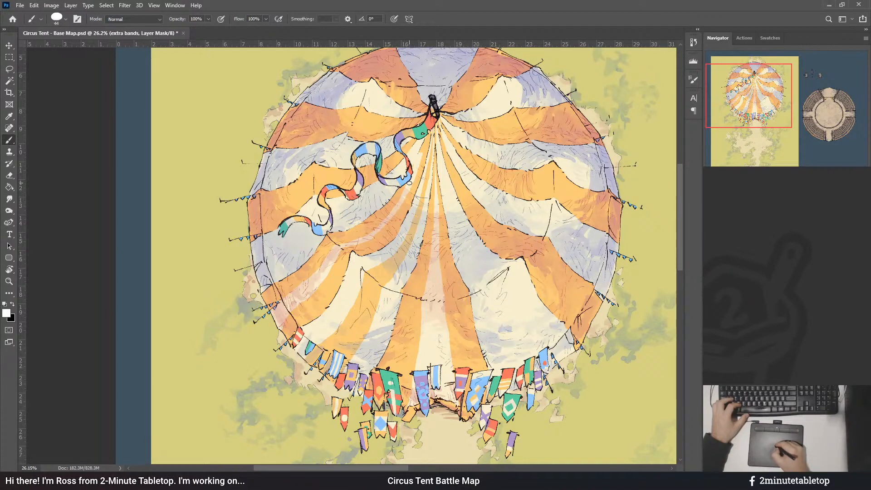
pyautogui.press('x')
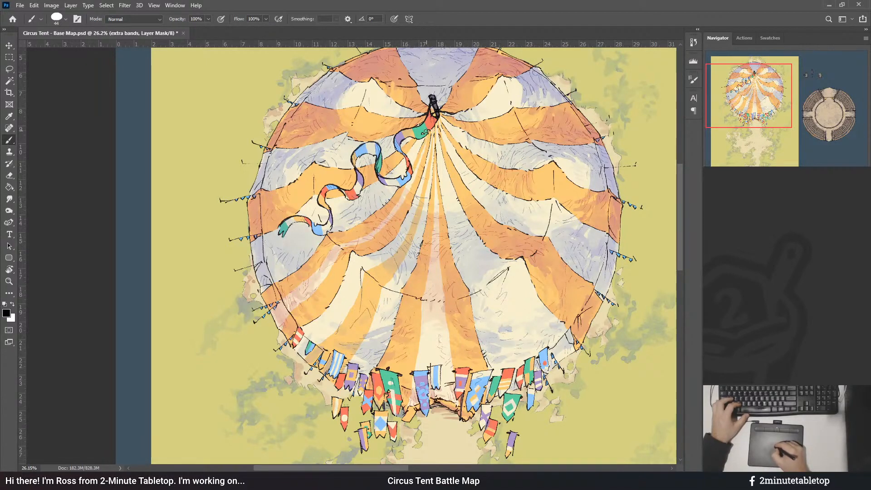
pyautogui.press('x')
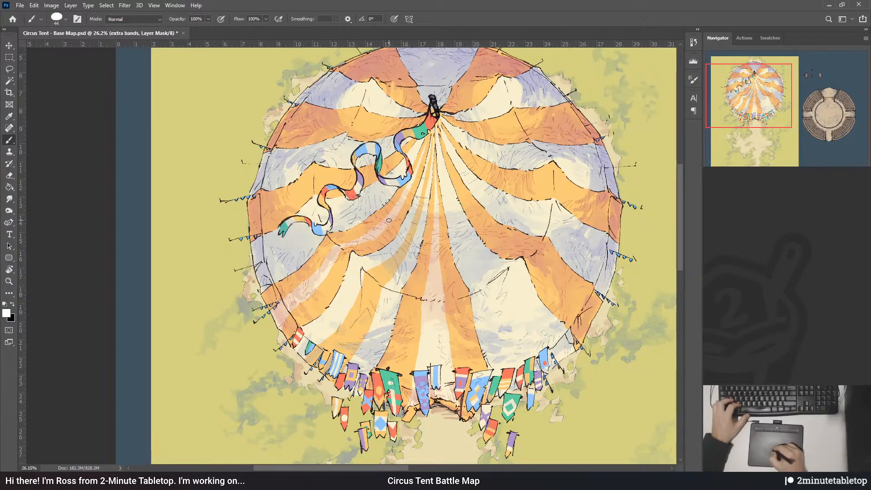
pyautogui.moveTo(389, 220); pyautogui.dragTo(418, 216)
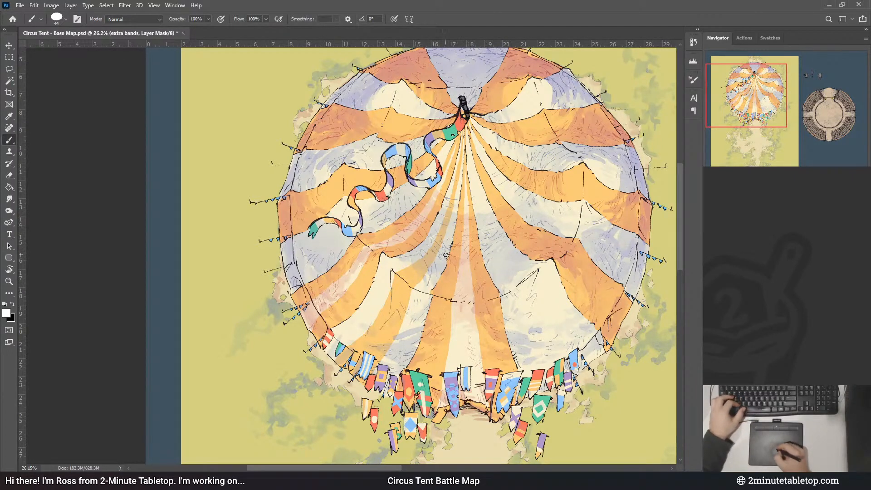
# - Touch up the edges of the new left pale stripe and the neighbouring orange band, alternating black and white on the mask
pyautogui.press('x')
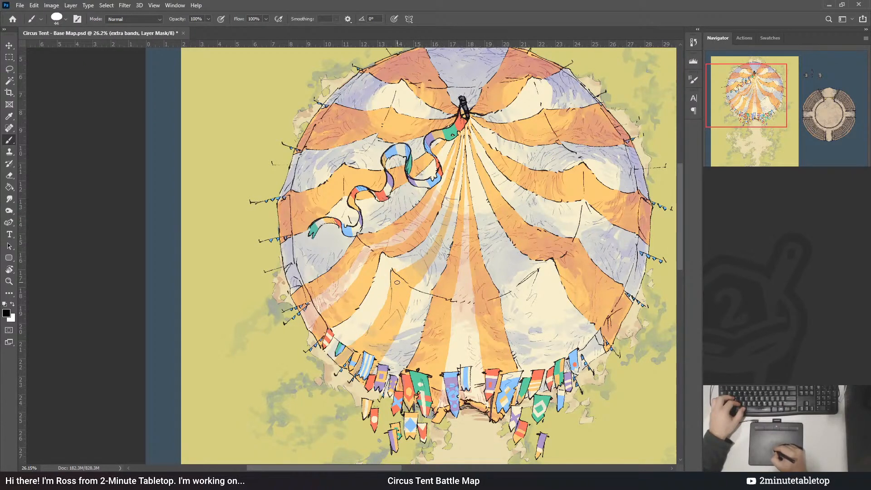
pyautogui.press('x')
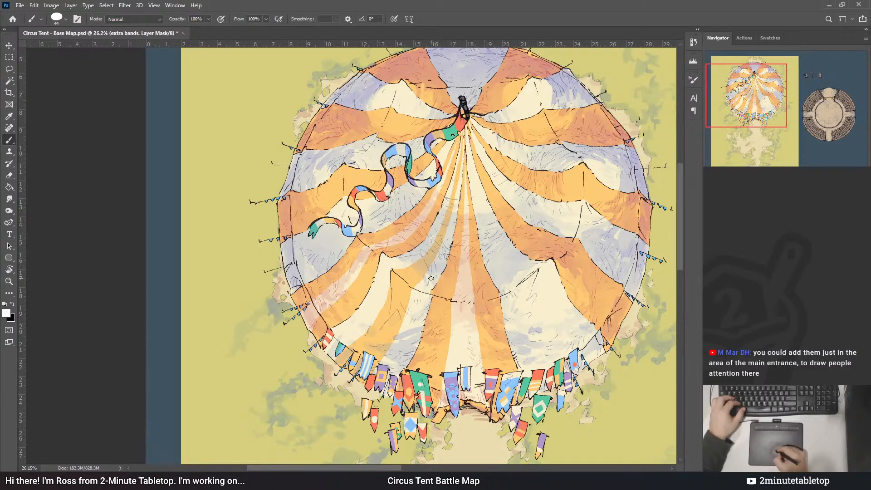
pyautogui.press('x')
pyautogui.press('x')
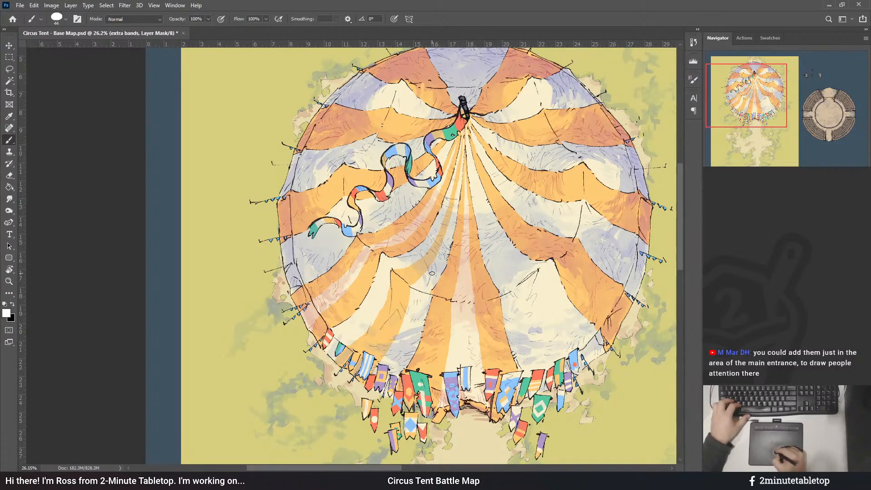
pyautogui.moveTo(455, 281); pyautogui.dragTo(439, 283)
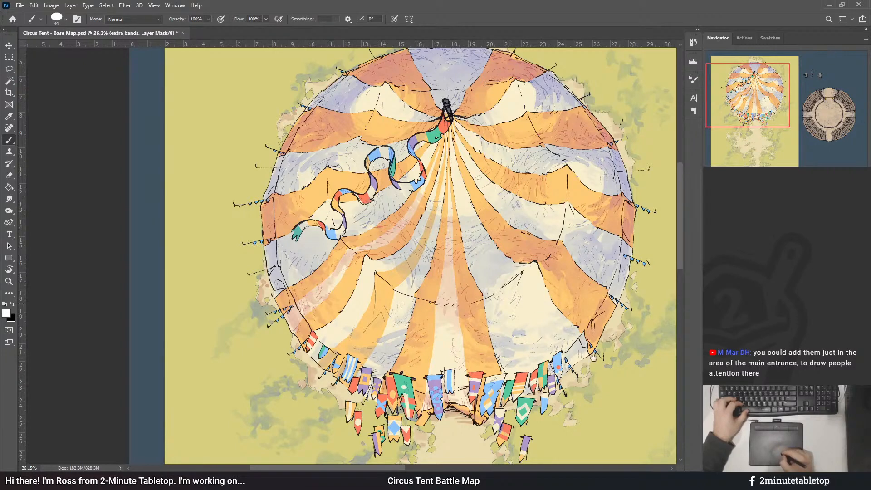
# - Start a matching pale stripe within the first orange roof stripe right of the centre, painting from the peak down the roof
pyautogui.moveTo(573, 270); pyautogui.dragTo(565, 279)
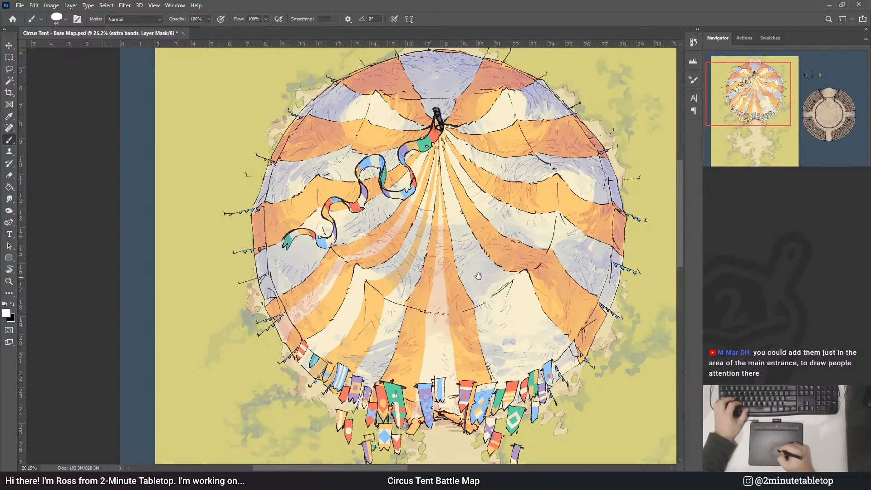
pyautogui.moveTo(479, 276); pyautogui.dragTo(435, 233)
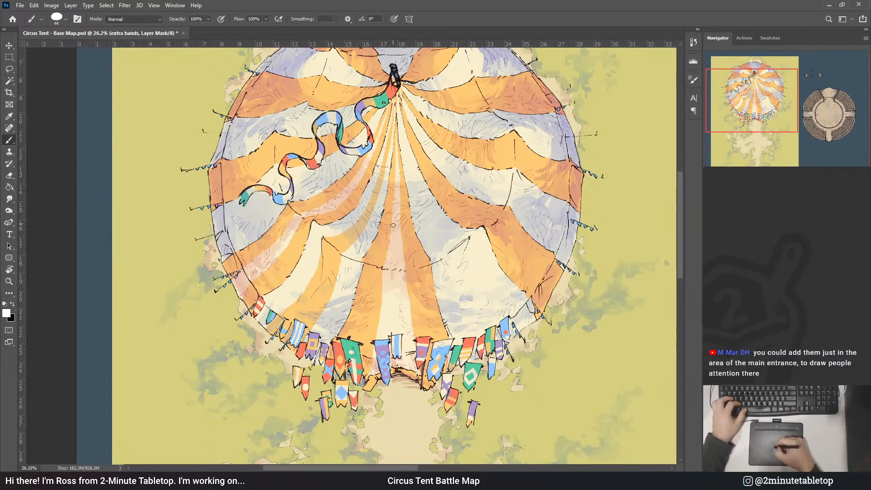
pyautogui.moveTo(332, 159); pyautogui.dragTo(361, 175)
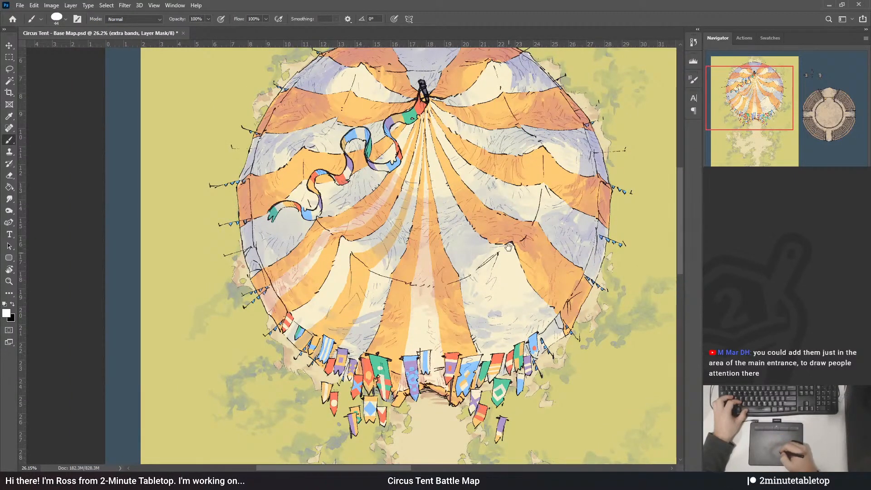
pyautogui.moveTo(478, 228); pyautogui.dragTo(473, 264)
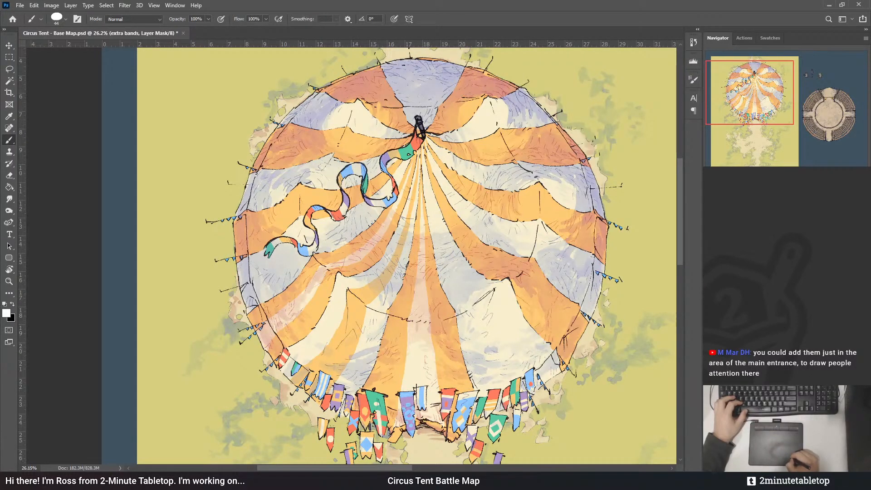
pyautogui.moveTo(416, 274); pyautogui.dragTo(363, 253)
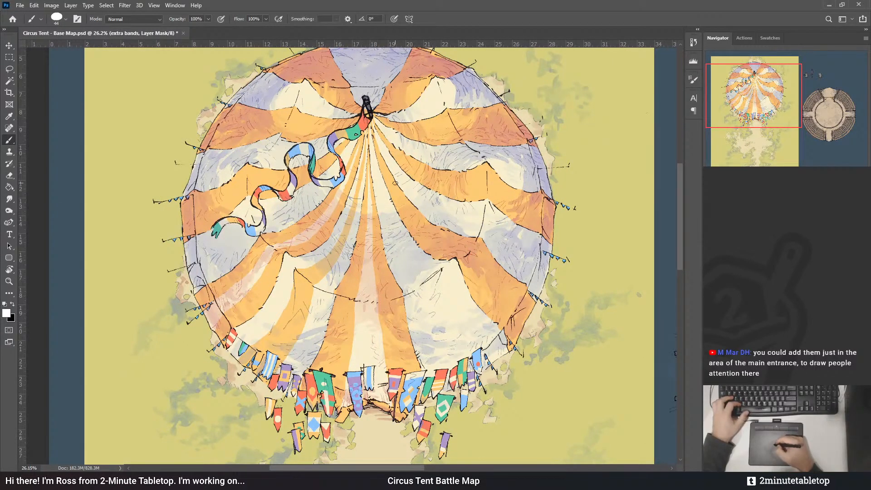
pyautogui.press('x')
pyautogui.press('x')
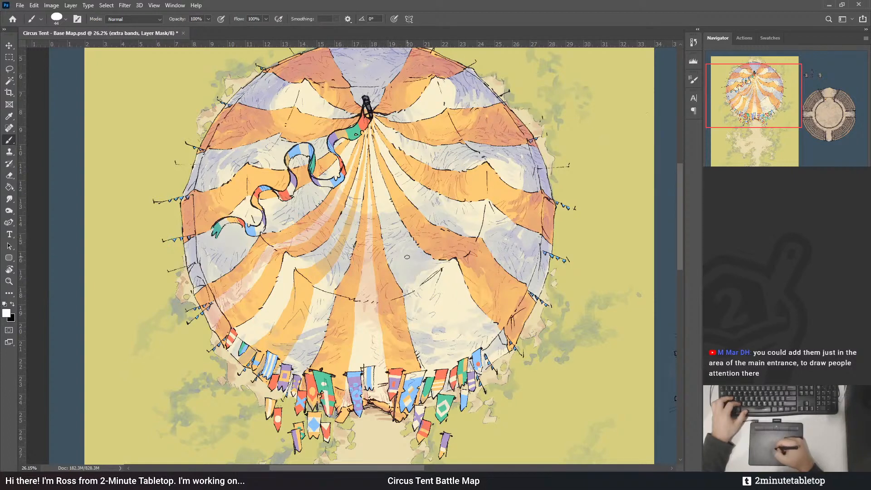
pyautogui.press('x')
pyautogui.press('x')
pyautogui.moveTo(423, 230); pyautogui.dragTo(439, 247)
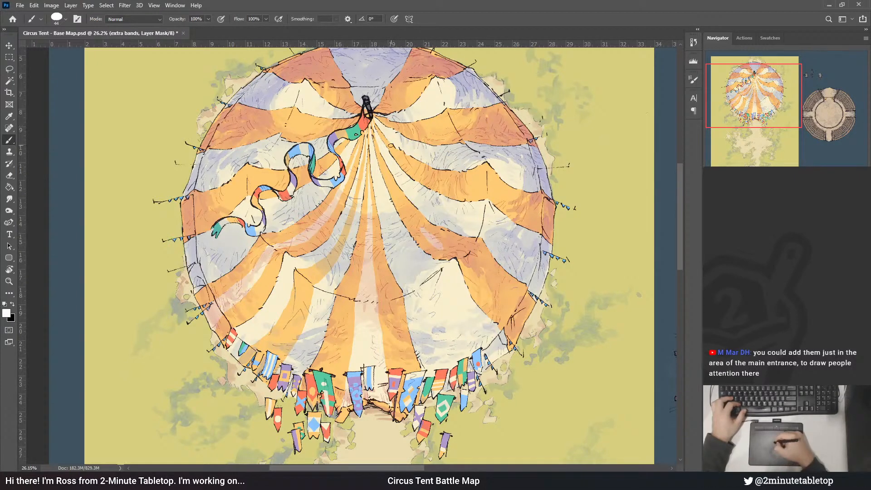
pyautogui.moveTo(376, 129); pyautogui.dragTo(394, 189)
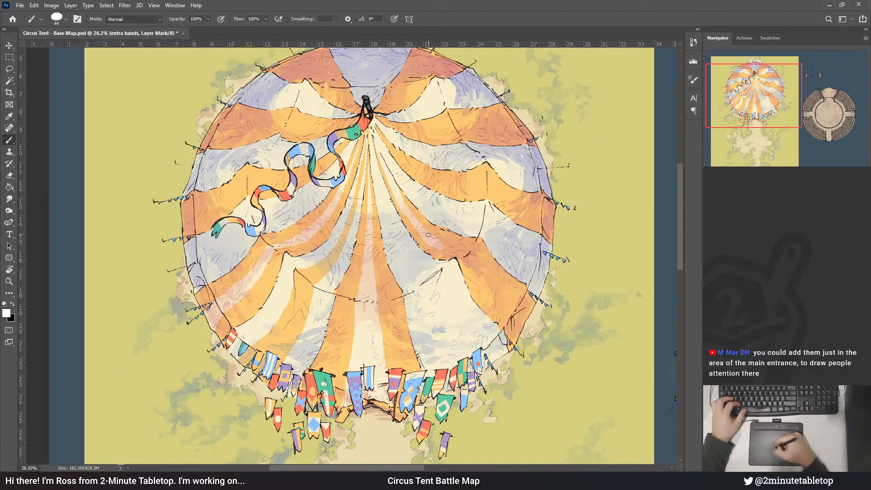
# - Extend the right pale stripe over the roof seam and down the orange wall, trimming its edges with black and white
pyautogui.press('x')
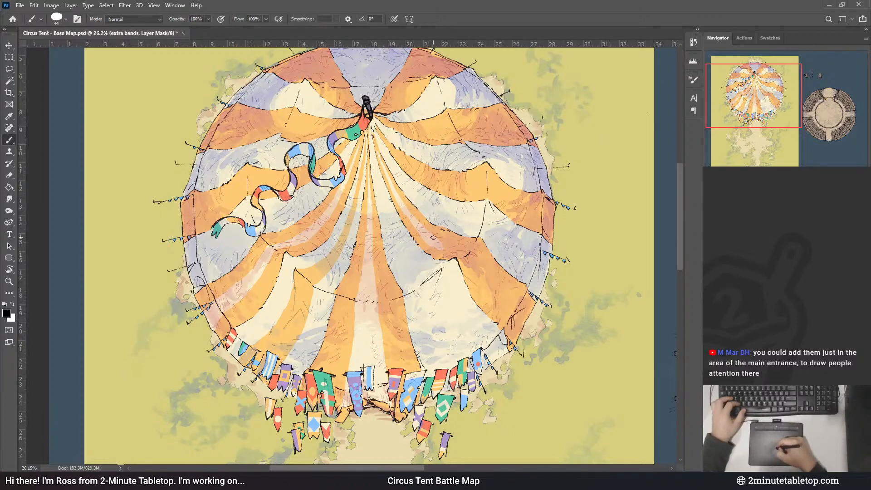
pyautogui.press('x')
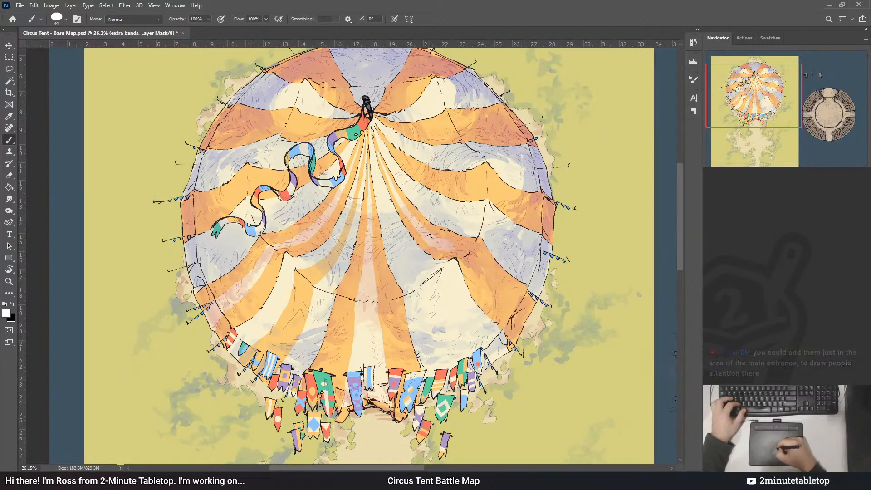
pyautogui.press('x')
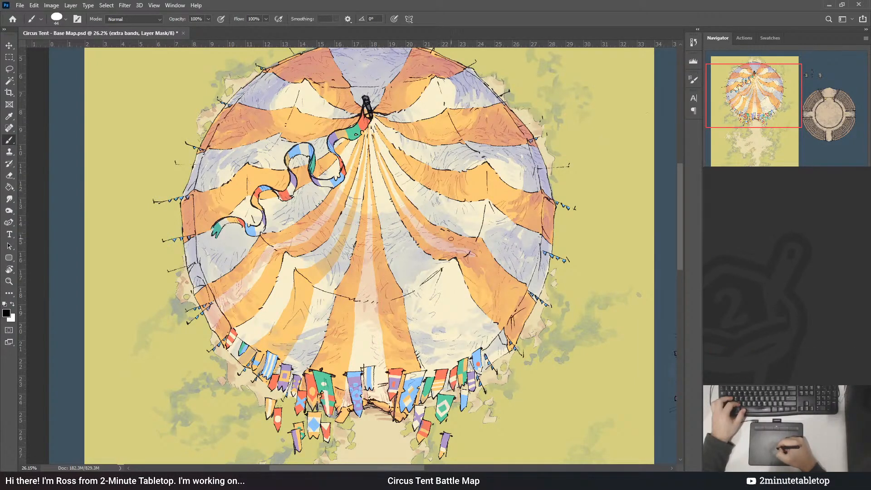
pyautogui.press('x')
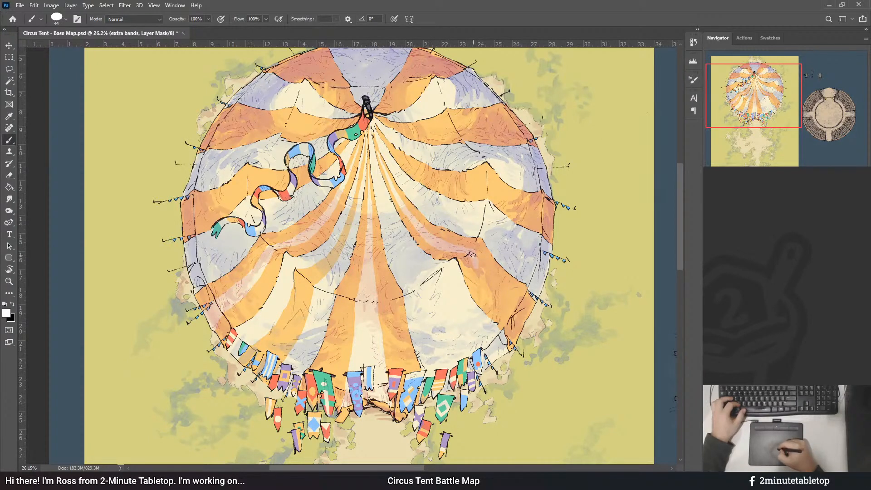
pyautogui.moveTo(473, 259); pyautogui.dragTo(494, 298)
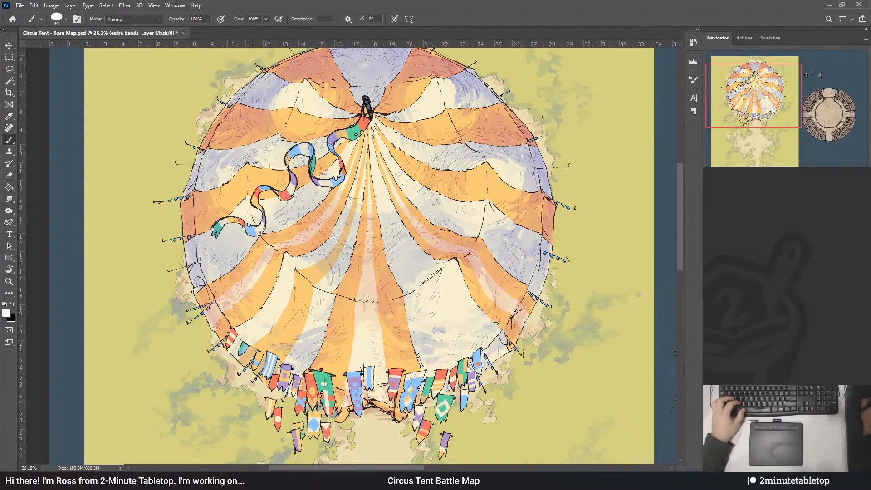
# - Refine the right pale stripe's edges around the roof seam and lower wall, alternating black and white on the mask
pyautogui.moveTo(476, 210); pyautogui.dragTo(459, 236)
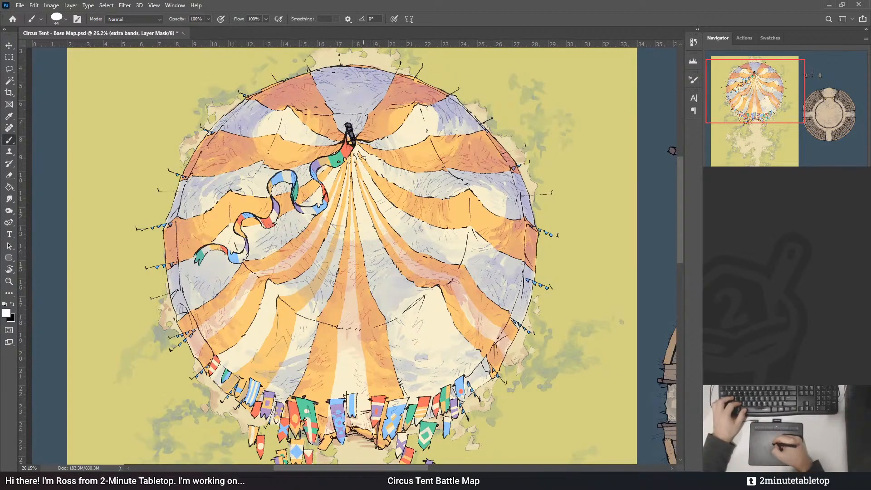
pyautogui.press('x')
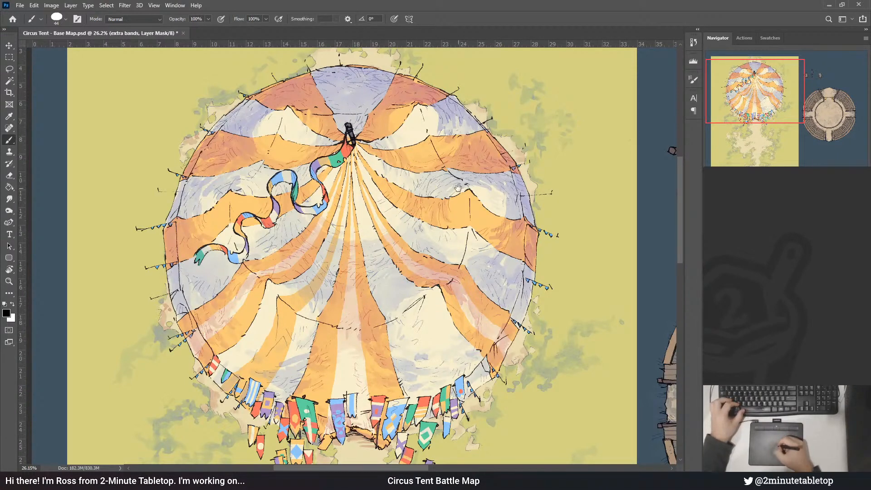
pyautogui.press('x')
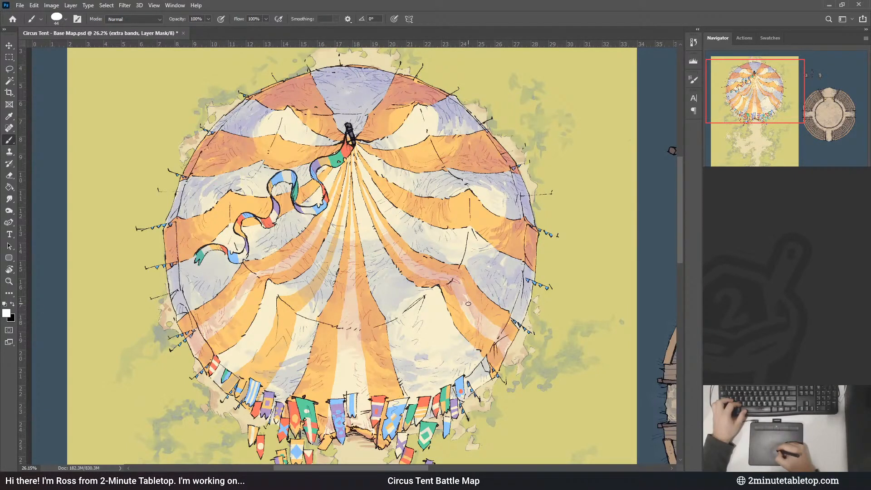
pyautogui.press('x')
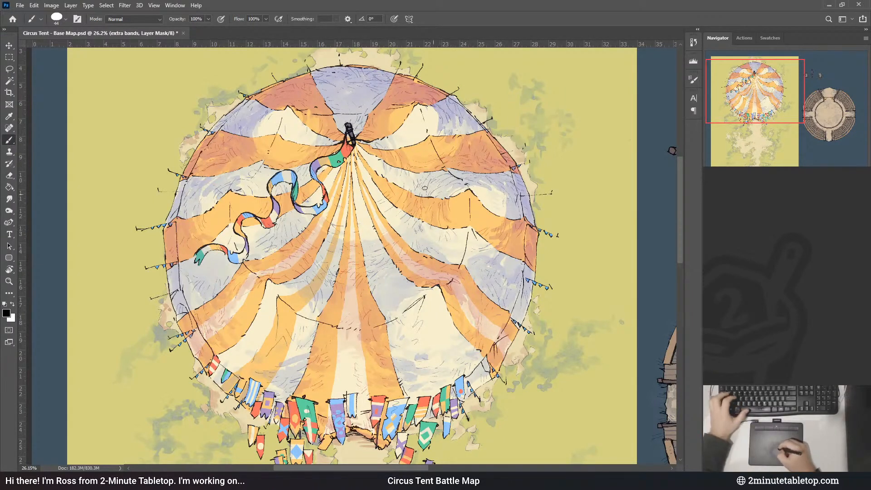
pyautogui.moveTo(461, 202); pyautogui.dragTo(430, 198)
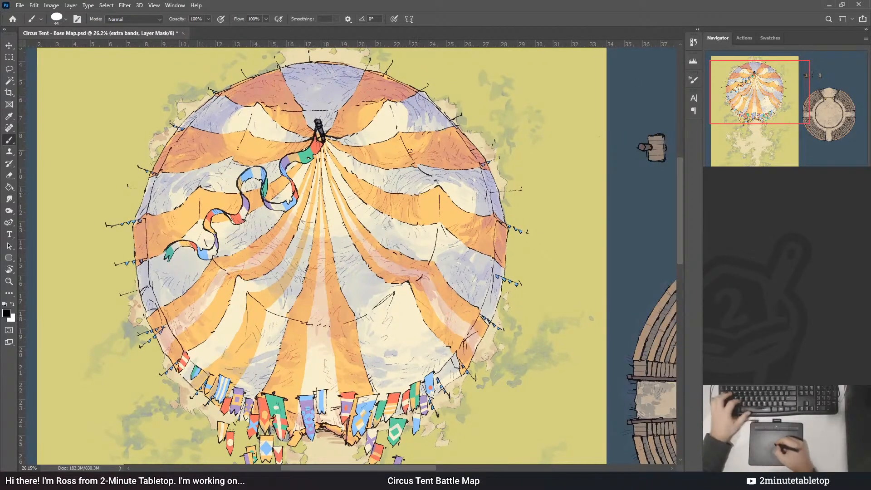
# - Touch up the narrow bands just right of the tent's peak, alternating black and white on the extra bands mask
pyautogui.press('x')
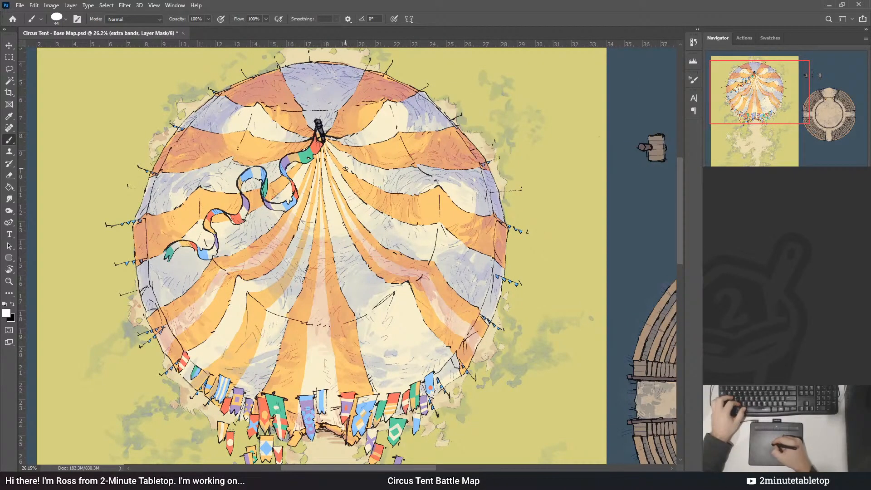
pyautogui.press('x')
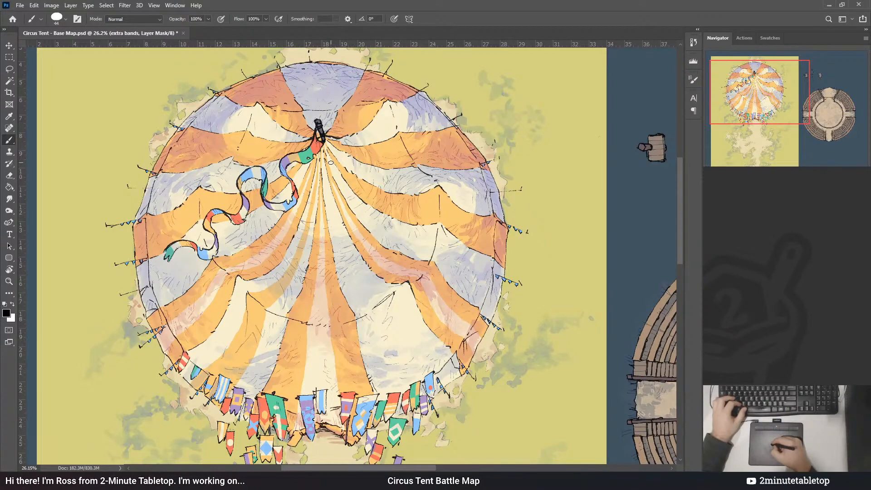
pyautogui.press('x')
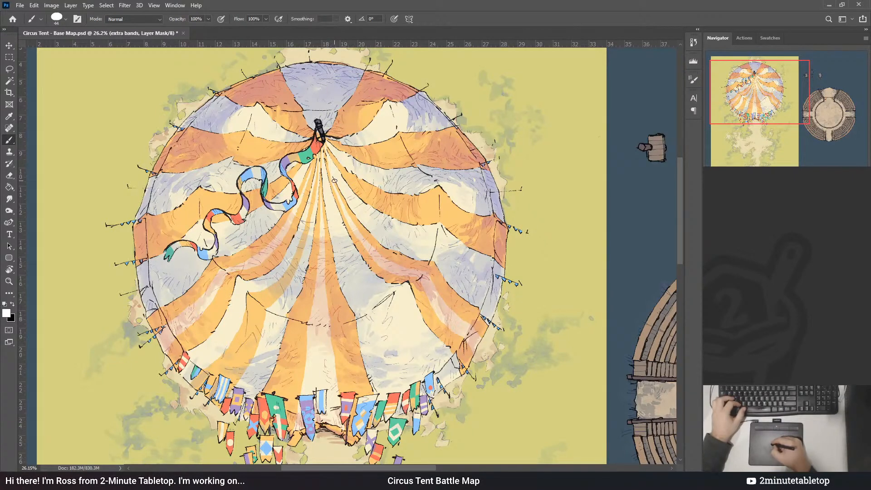
pyautogui.press('x')
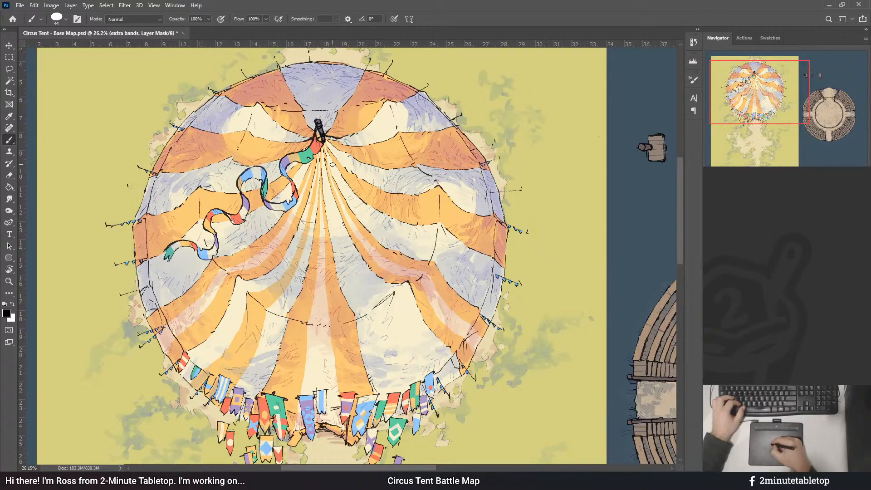
pyautogui.moveTo(413, 254); pyautogui.dragTo(434, 234)
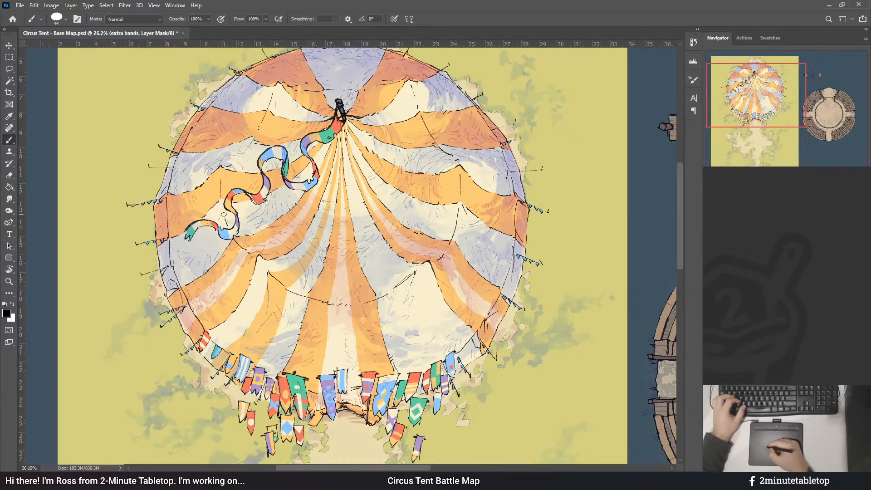
pyautogui.moveTo(447, 166)
pyautogui.mouseDown()
pyautogui.moveTo(464, 178)
pyautogui.moveTo(425, 190)
pyautogui.mouseUp()
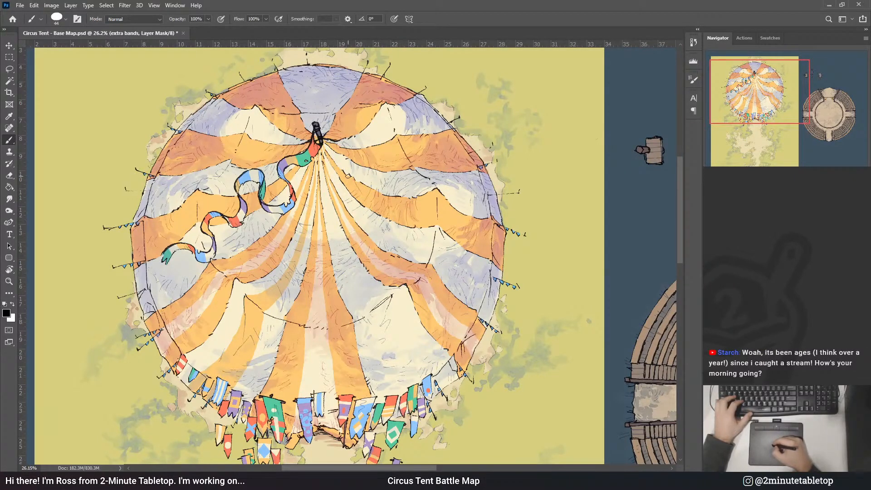
# - Start a pale stripe within the second orange roof stripe right of the centre, painting from the peak down the roof
pyautogui.press('x')
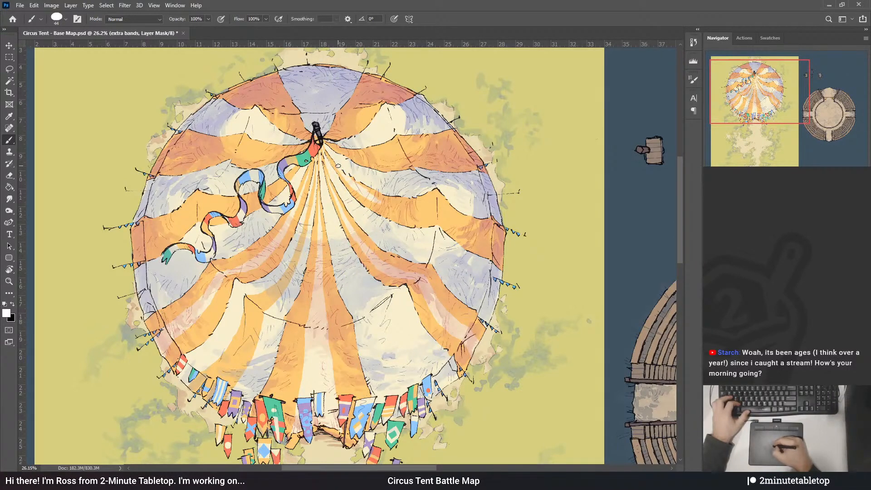
pyautogui.press('x')
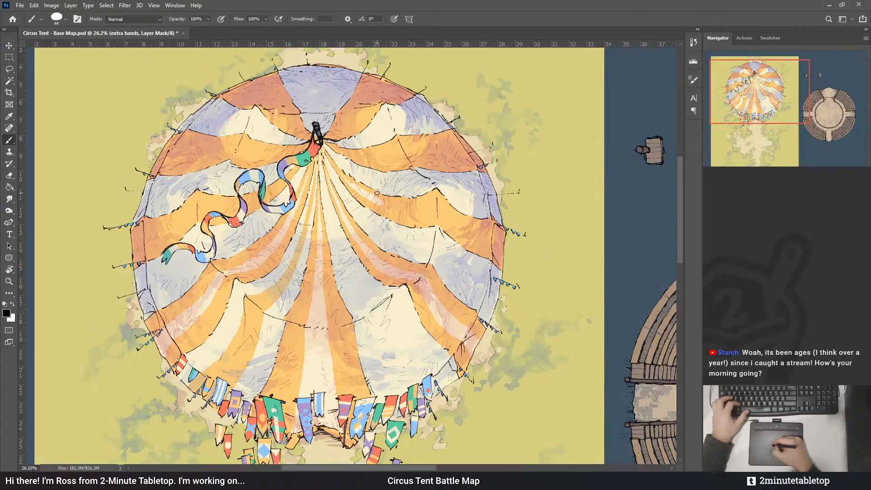
pyautogui.press('x')
pyautogui.press('x')
pyautogui.moveTo(340, 151)
pyautogui.mouseDown()
pyautogui.moveTo(306, 145)
pyautogui.moveTo(348, 147)
pyautogui.mouseUp()
pyautogui.press('x')
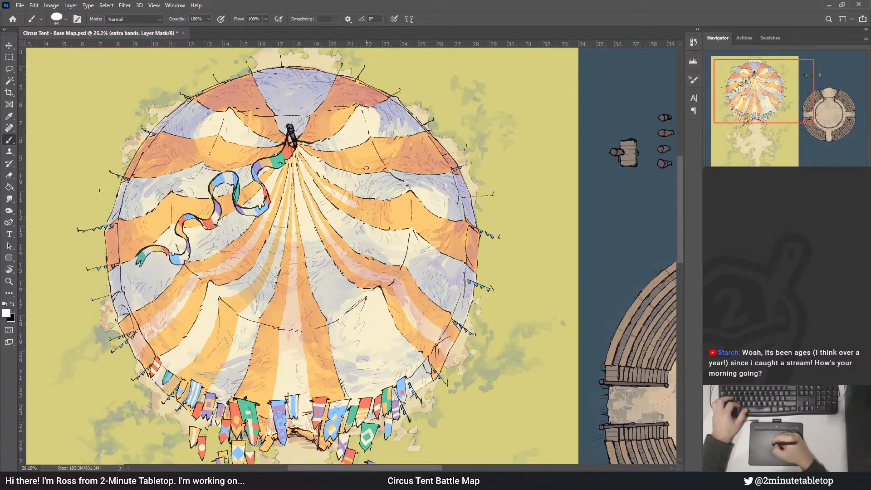
# - Trim the second right pale stripe's edges and extend it along the orange roof stripe to the roof seam
pyautogui.press('x')
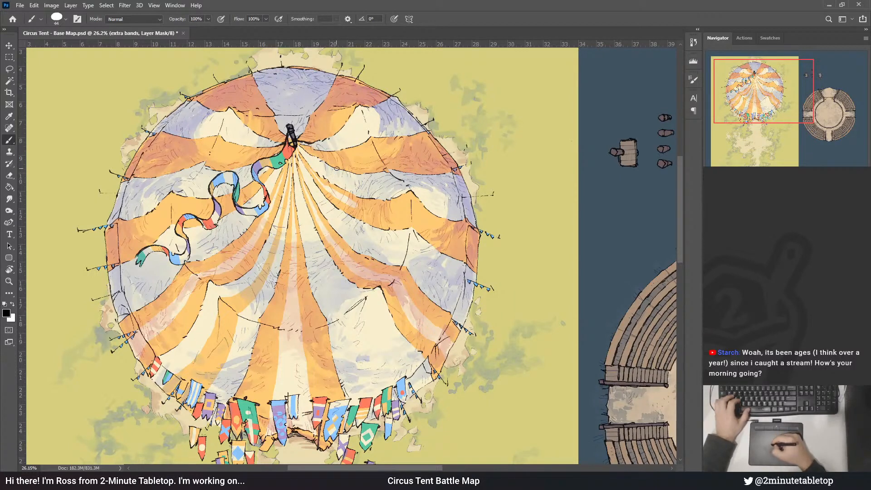
pyautogui.press('x')
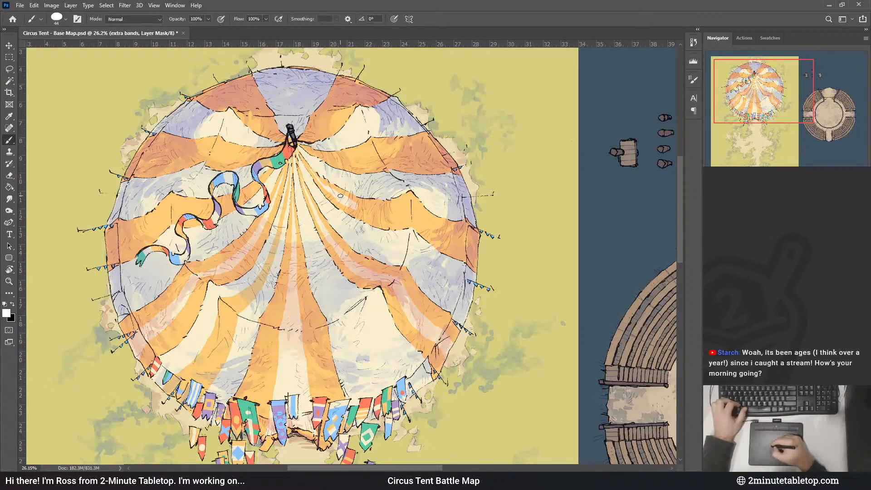
pyautogui.press('x')
pyautogui.press('x')
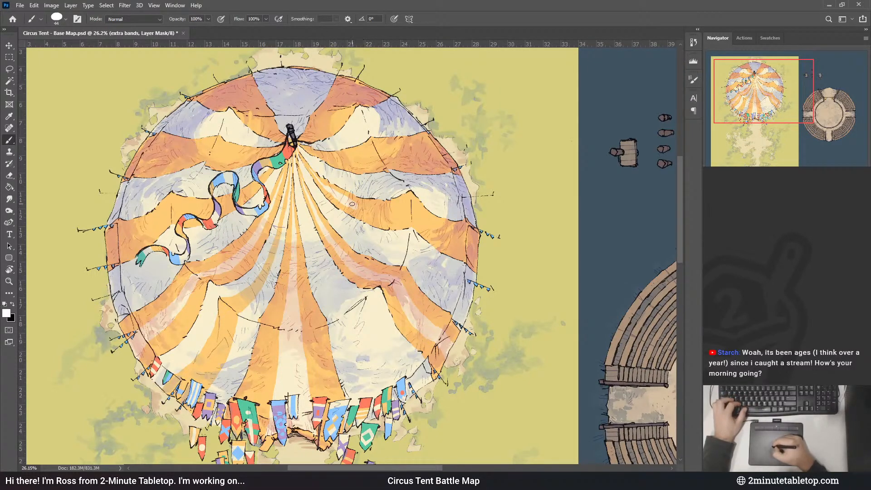
pyautogui.press('x')
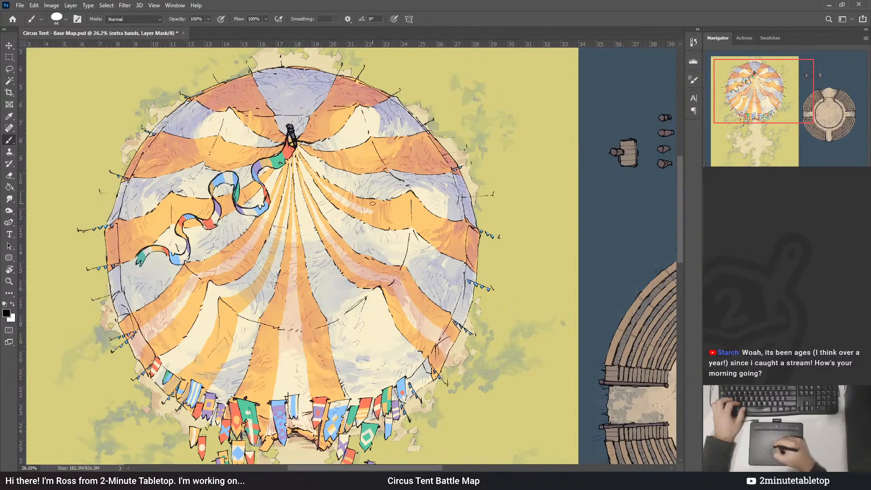
pyautogui.press('x')
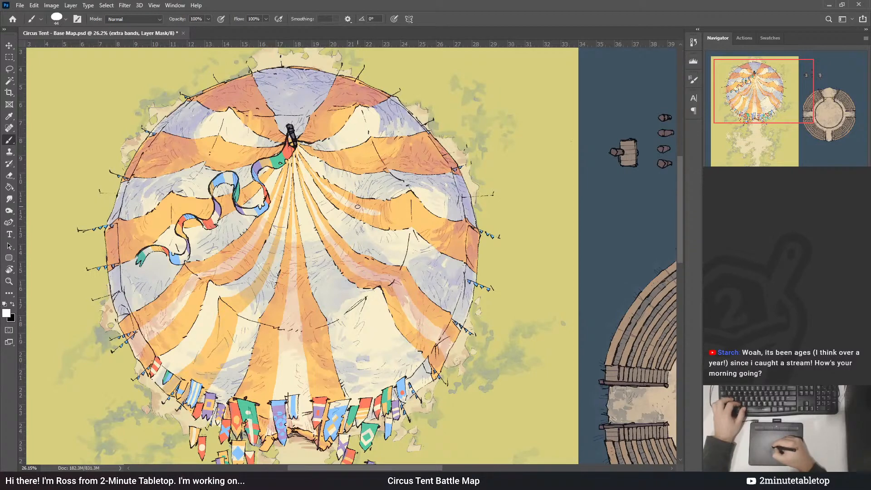
pyautogui.hotkey('ctrl', 'z')
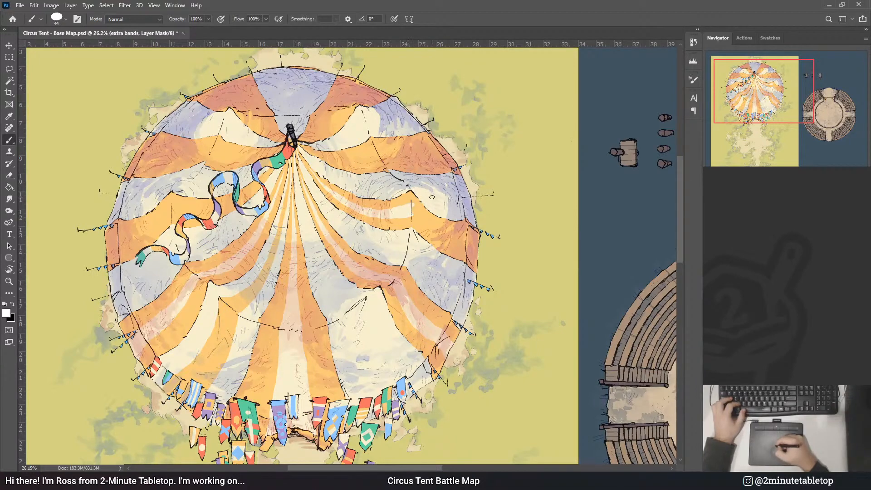
# - Carry the second right pale stripe over the roof seam and down the orange wall to the tent's rim, trimming its edges
pyautogui.press('x')
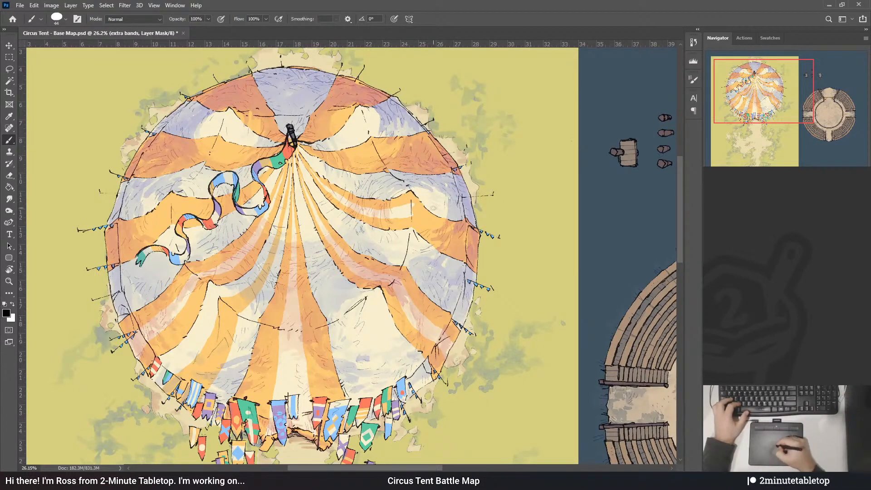
pyautogui.moveTo(441, 202); pyautogui.dragTo(383, 192)
pyautogui.press('x')
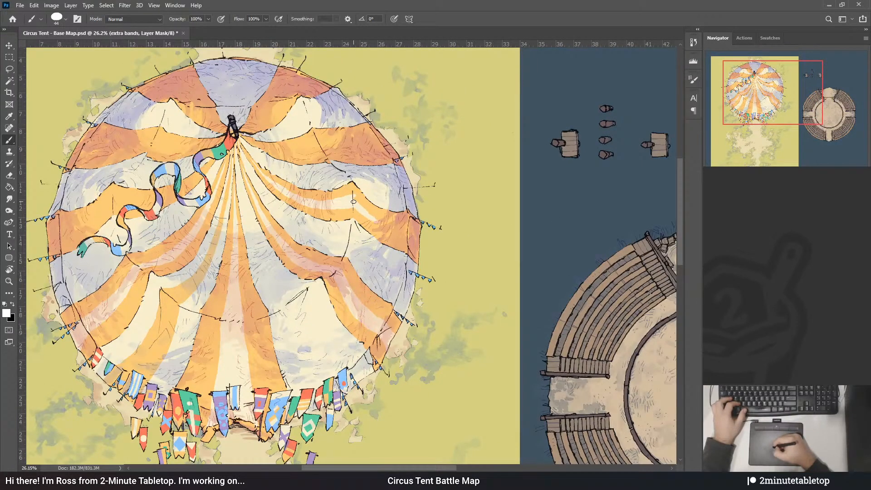
pyautogui.press('x')
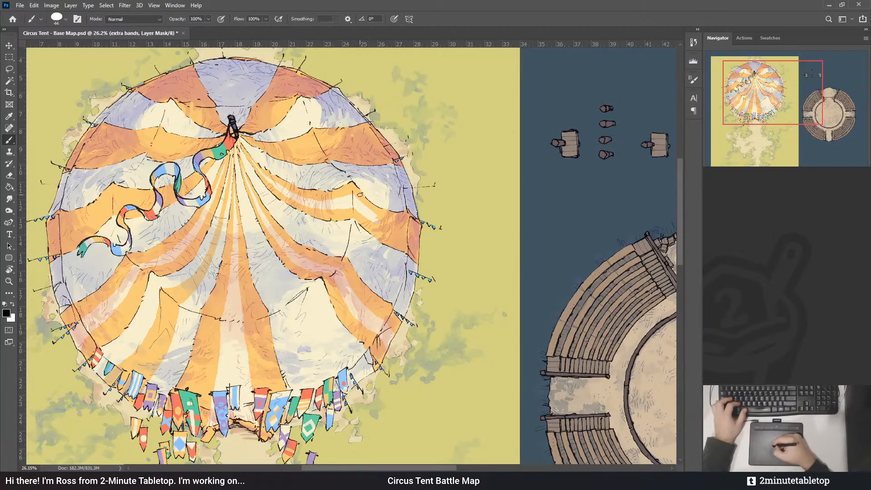
pyautogui.press('x')
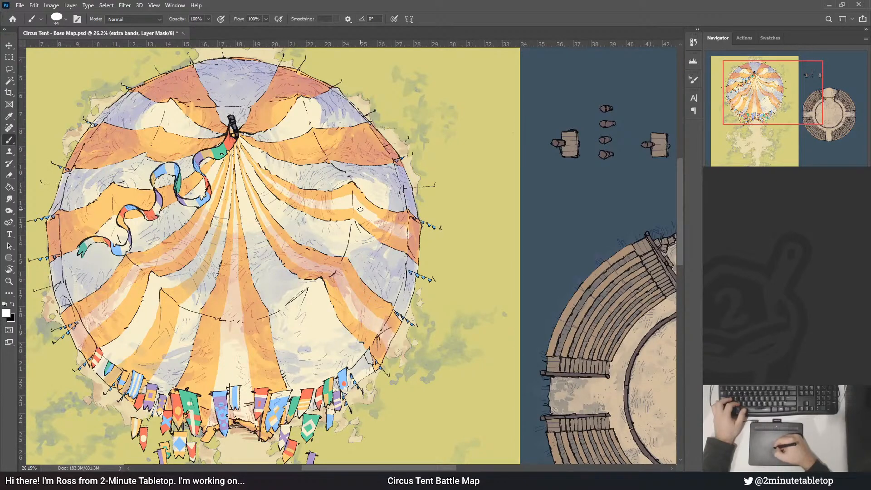
pyautogui.press('x')
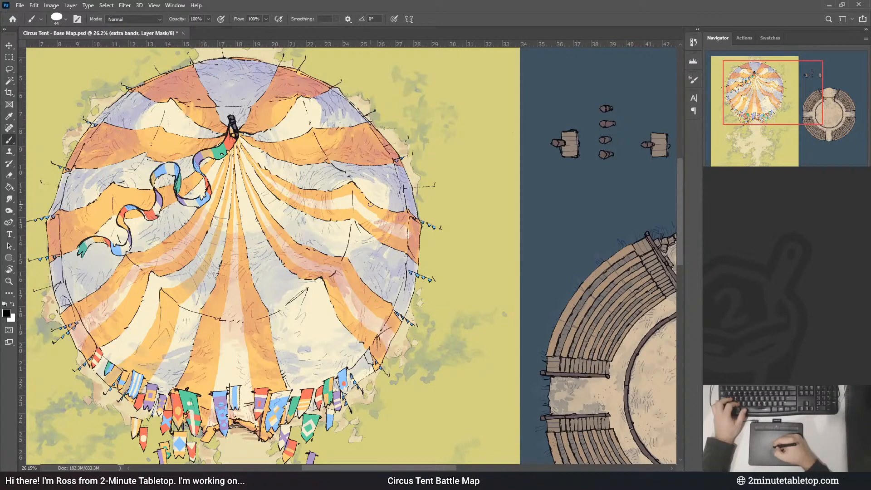
pyautogui.press('x')
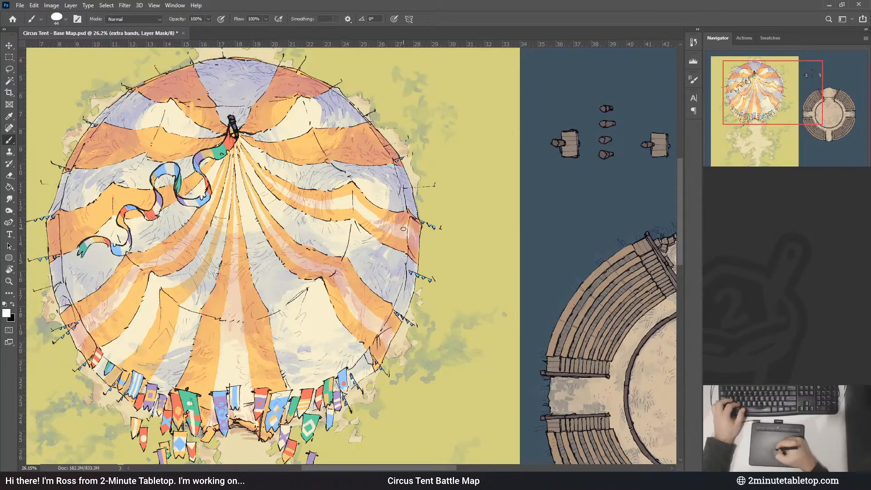
pyautogui.press('x')
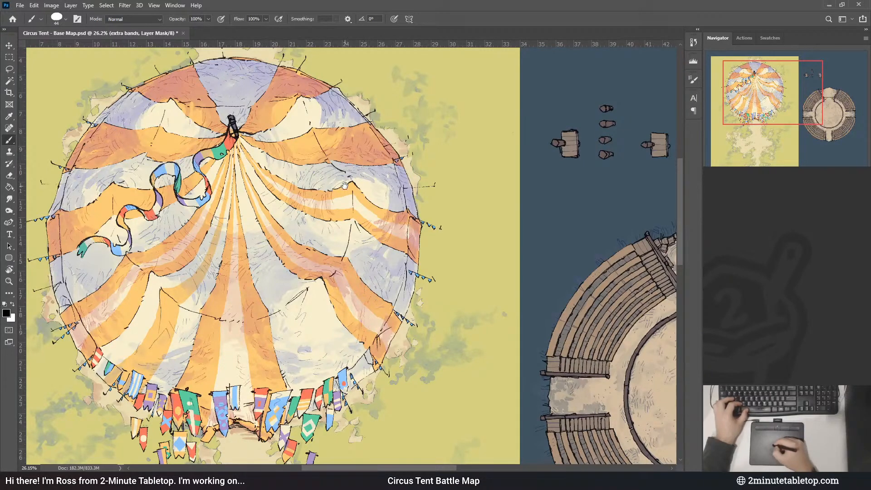
pyautogui.moveTo(342, 175); pyautogui.dragTo(425, 179)
pyautogui.press('x')
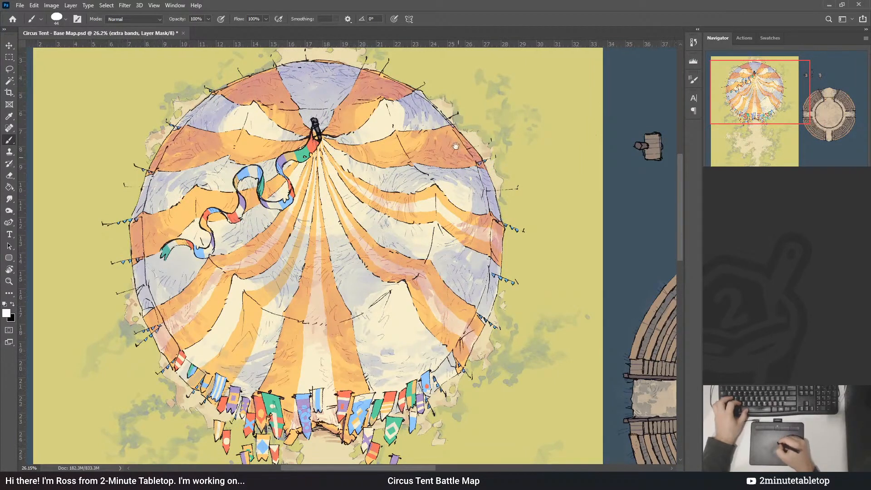
# - Recolour the extra bands layer red so all the added stripes contrast with the orange ones
pyautogui.moveTo(344, 261); pyautogui.dragTo(355, 289)
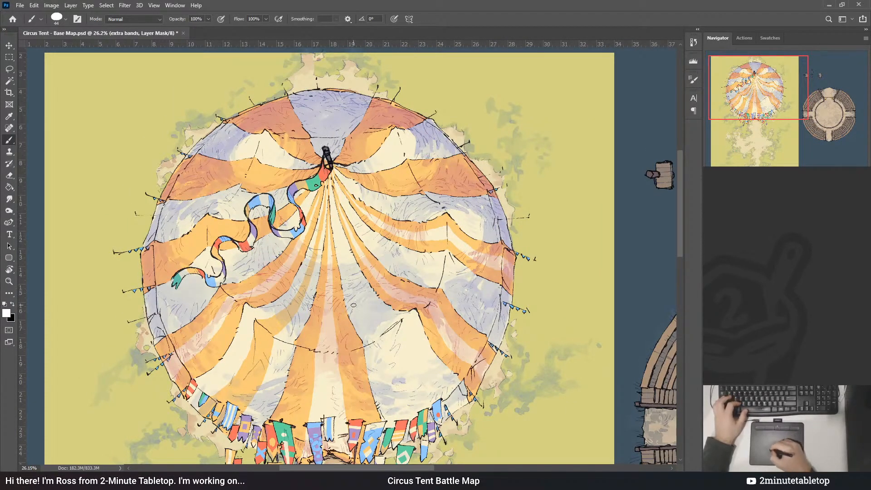
pyautogui.moveTo(429, 185); pyautogui.dragTo(425, 209)
pyautogui.moveTo(432, 256); pyautogui.dragTo(422, 180)
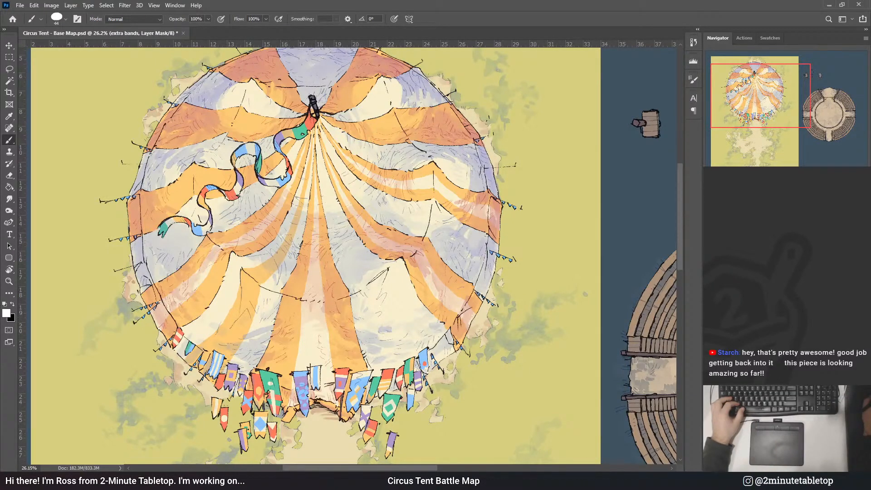
pyautogui.hotkey('ctrl', 'z')
pyautogui.hotkey('ctrl', 'shift', 'z')
pyautogui.hotkey('ctrl', '2')
pyautogui.press('i')
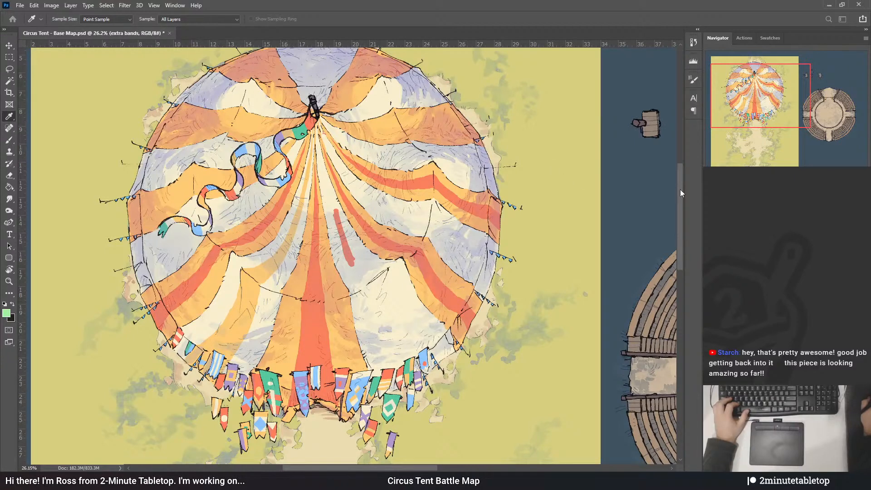
pyautogui.press('b')
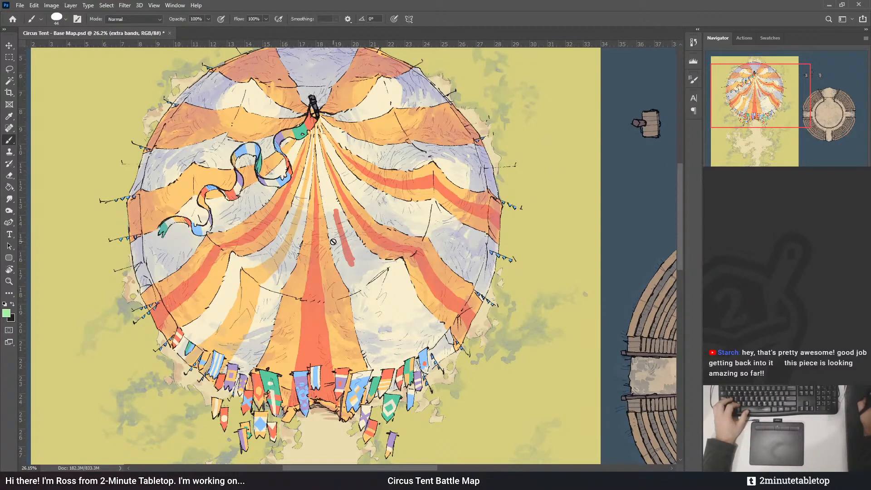
# - Return to the extra bands layer mask and hide the stray red stroke in the pale stripe right of the centre
pyautogui.click(748, 326)
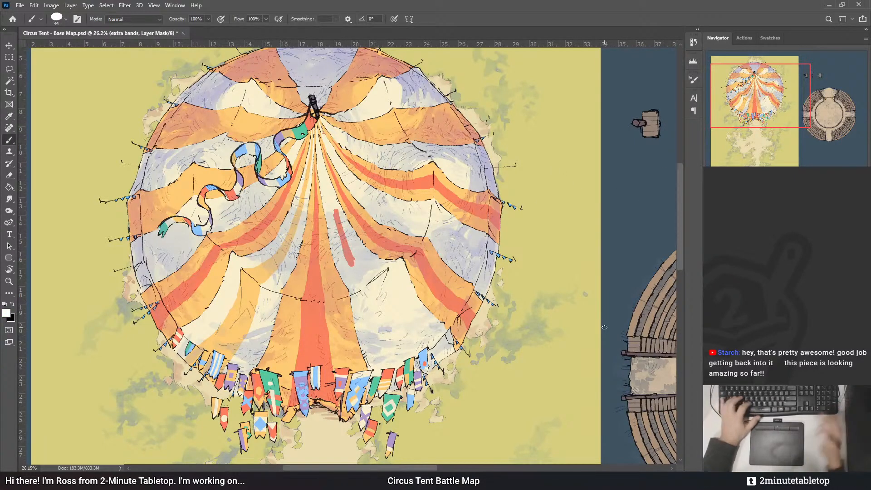
pyautogui.press('x')
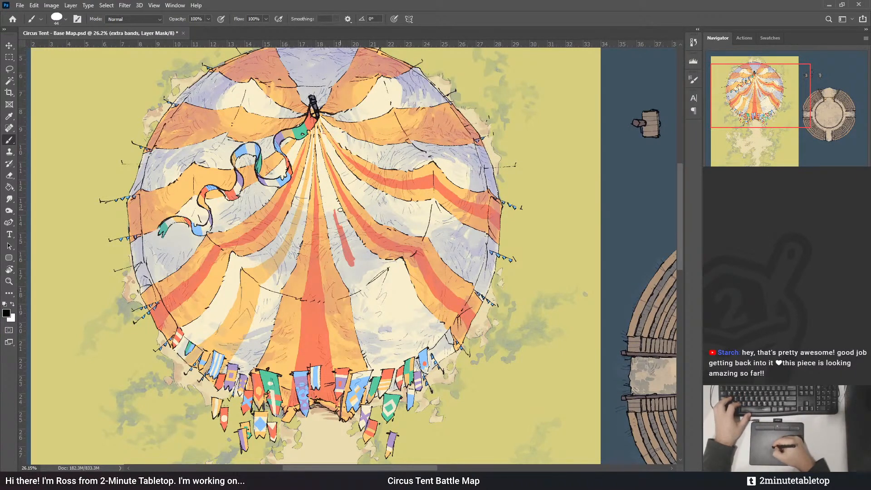
pyautogui.moveTo(338, 211)
pyautogui.mouseDown()
pyautogui.moveTo(351, 264)
pyautogui.moveTo(347, 245)
pyautogui.mouseUp()
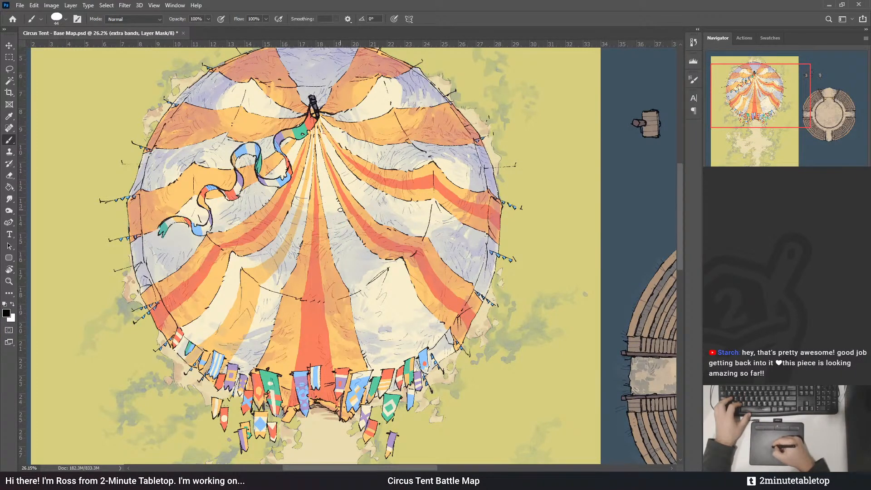
# - Paint the start of a red band along the upper-right orange roof stripe, from near the tent's peak to the fold
pyautogui.moveTo(472, 111); pyautogui.dragTo(452, 149)
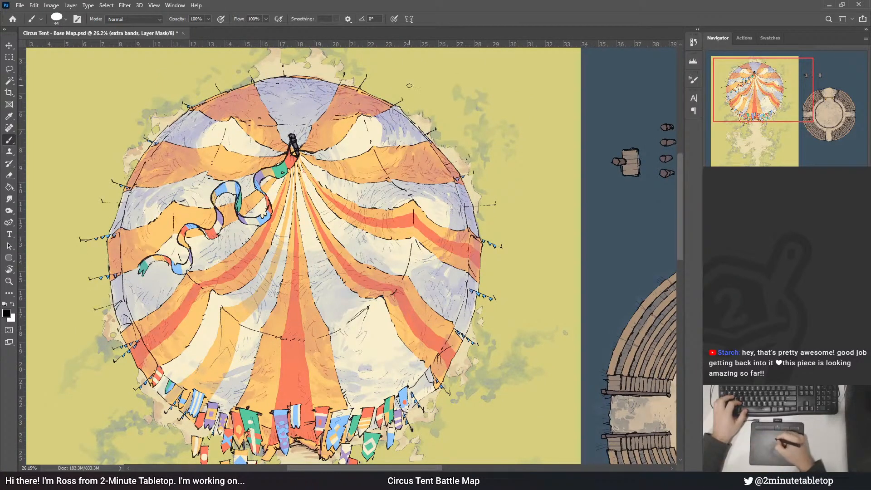
pyautogui.moveTo(385, 162); pyautogui.dragTo(396, 160)
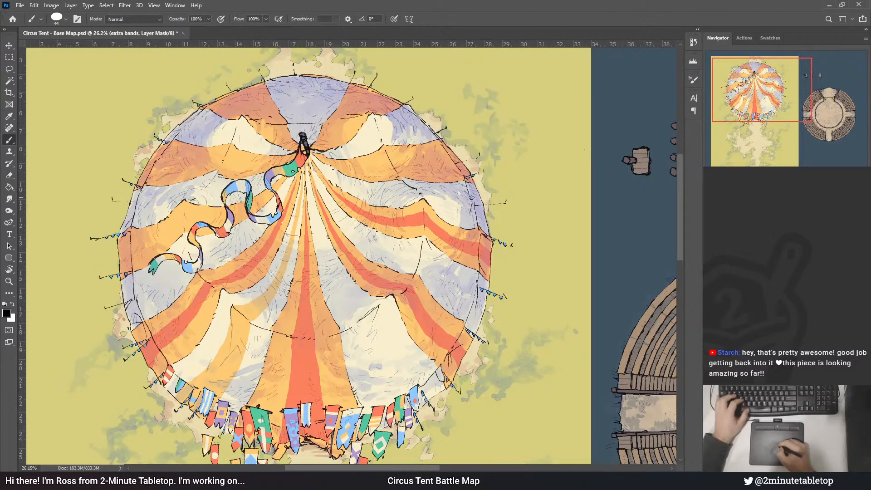
pyautogui.press('x')
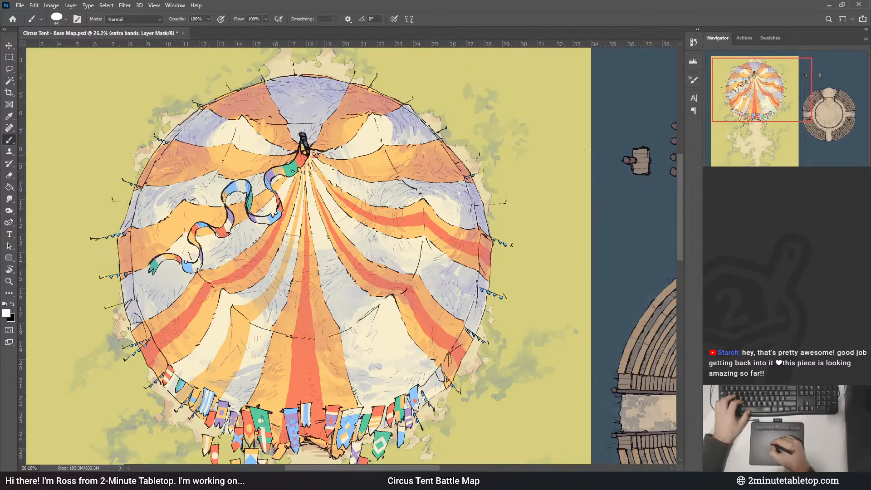
pyautogui.press('x')
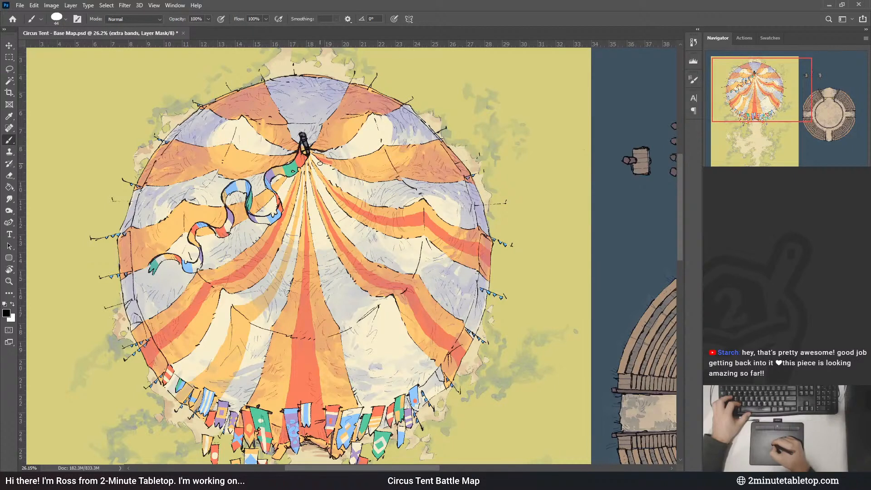
pyautogui.press('x')
pyautogui.moveTo(328, 160); pyautogui.dragTo(371, 170)
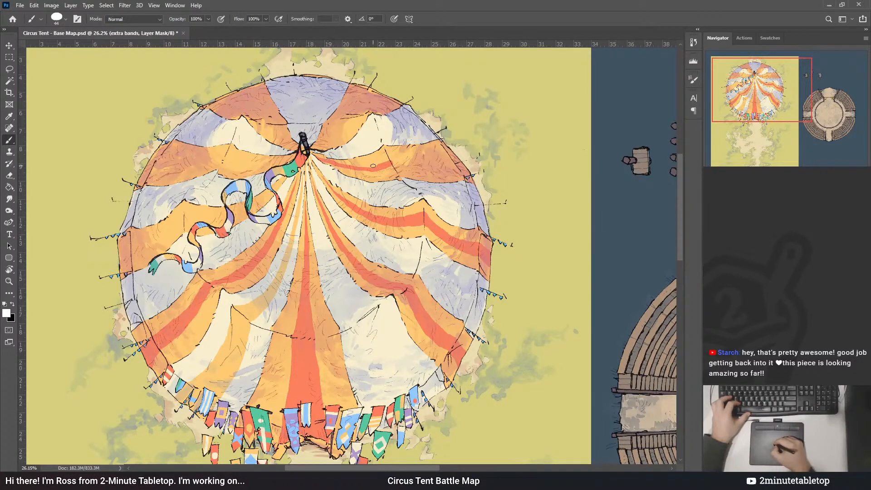
# - Trim the upper-right red band's edges and extend it past the fold along the orange stripe to the tent's rim
pyautogui.moveTo(493, 239)
pyautogui.mouseDown()
pyautogui.moveTo(256, 145)
pyautogui.moveTo(440, 218)
pyautogui.moveTo(478, 251)
pyautogui.mouseUp()
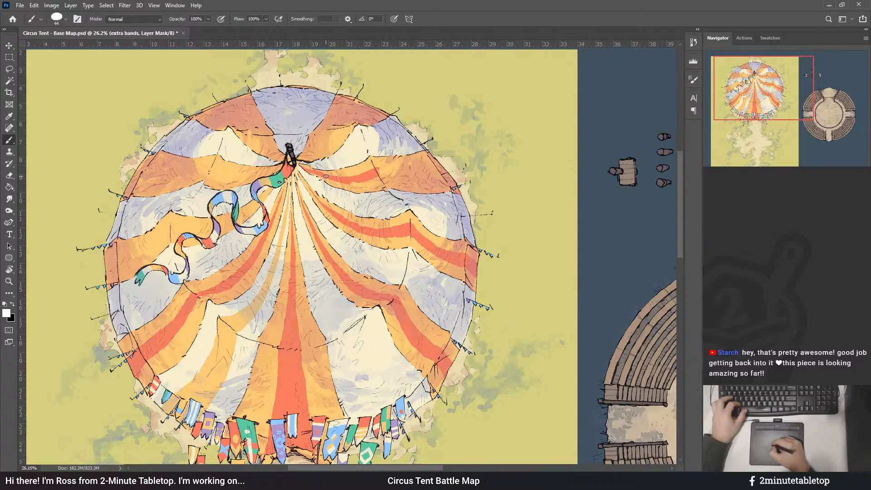
pyautogui.press('x')
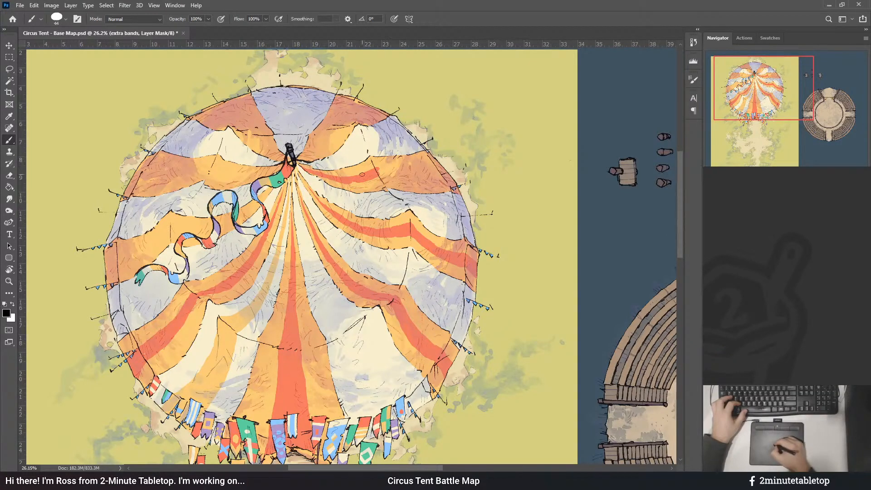
pyautogui.press('x')
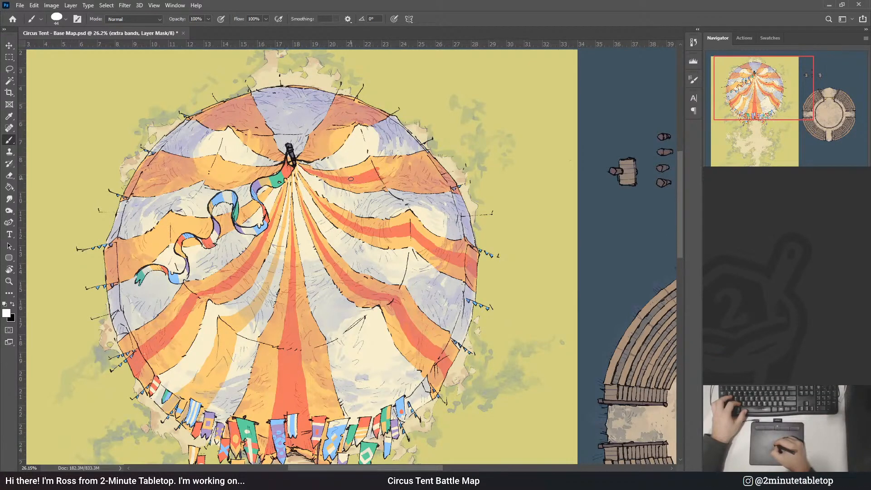
pyautogui.moveTo(376, 170)
pyautogui.mouseDown()
pyautogui.moveTo(398, 169)
pyautogui.moveTo(385, 167)
pyautogui.mouseUp()
pyautogui.press('x')
pyautogui.press('x')
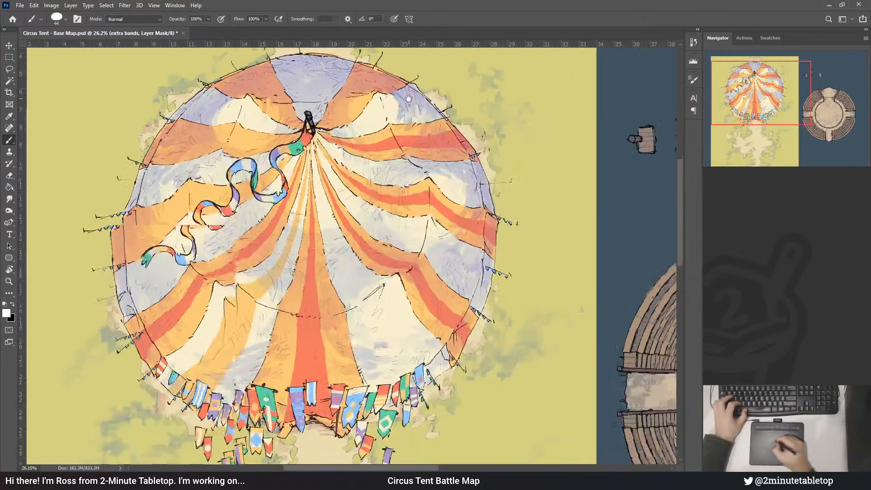
# - Touch up the edges of the central red band on the tent's front wall, above the entrance
pyautogui.moveTo(306, 145); pyautogui.dragTo(324, 113)
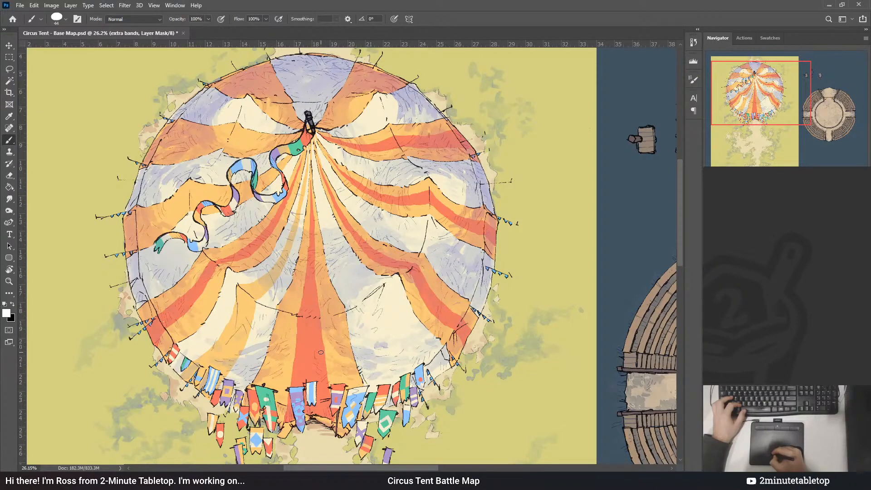
pyautogui.press('x')
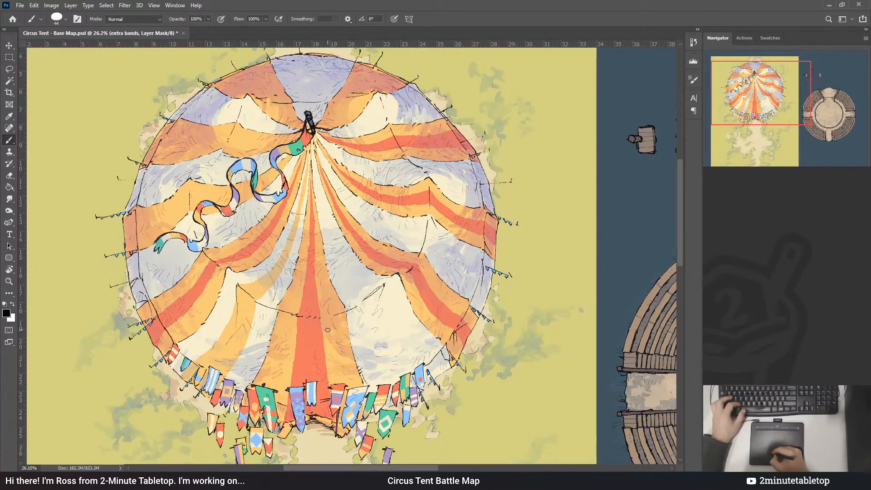
pyautogui.press('x')
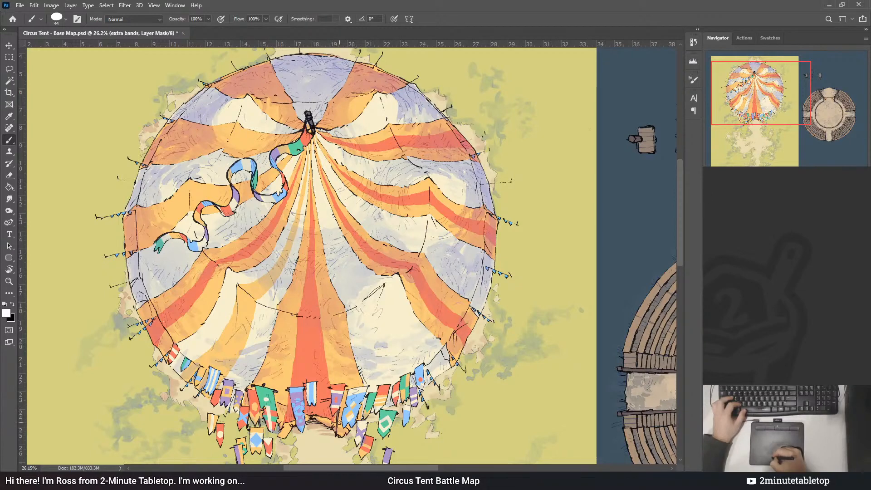
pyautogui.press('x')
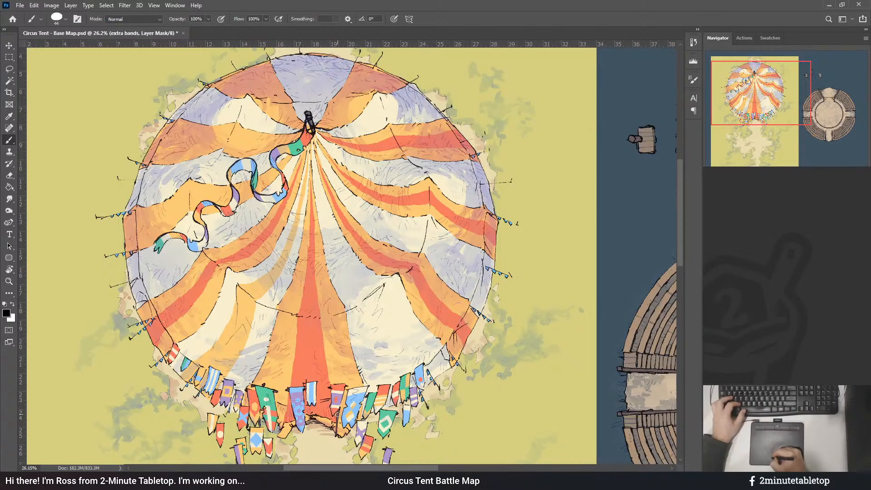
pyautogui.press('x')
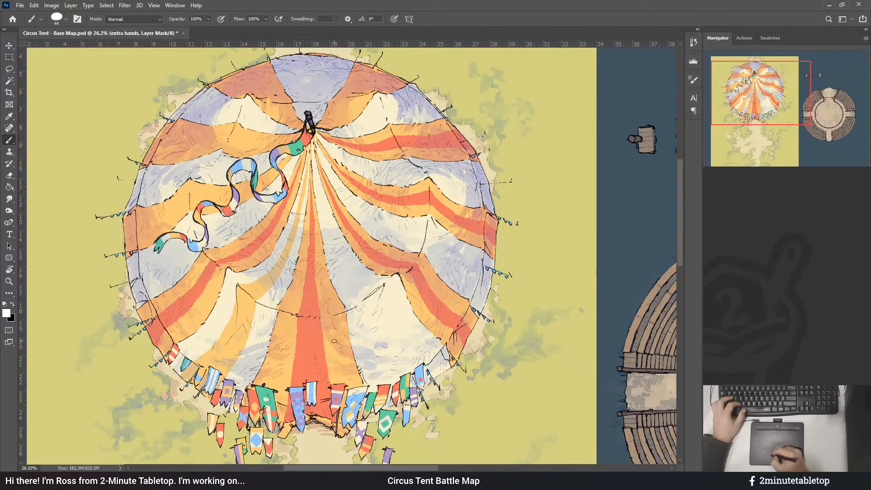
pyautogui.moveTo(314, 348); pyautogui.dragTo(328, 264)
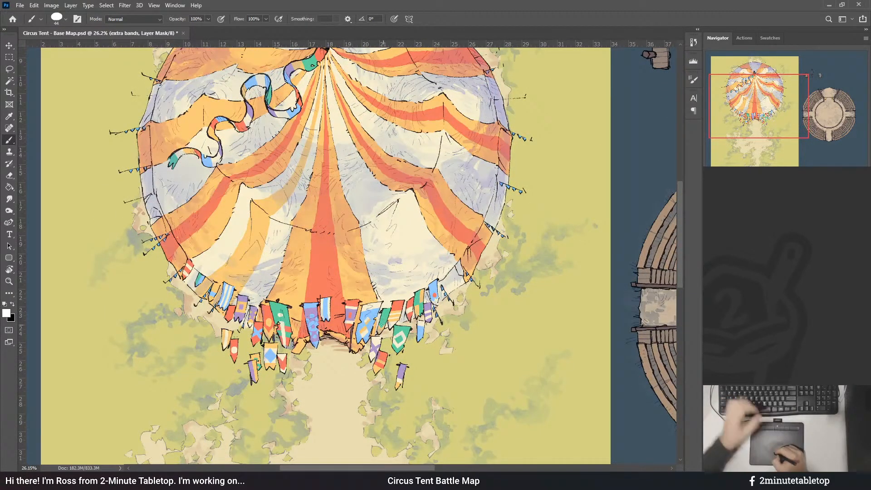
pyautogui.moveTo(370, 214); pyautogui.dragTo(375, 268)
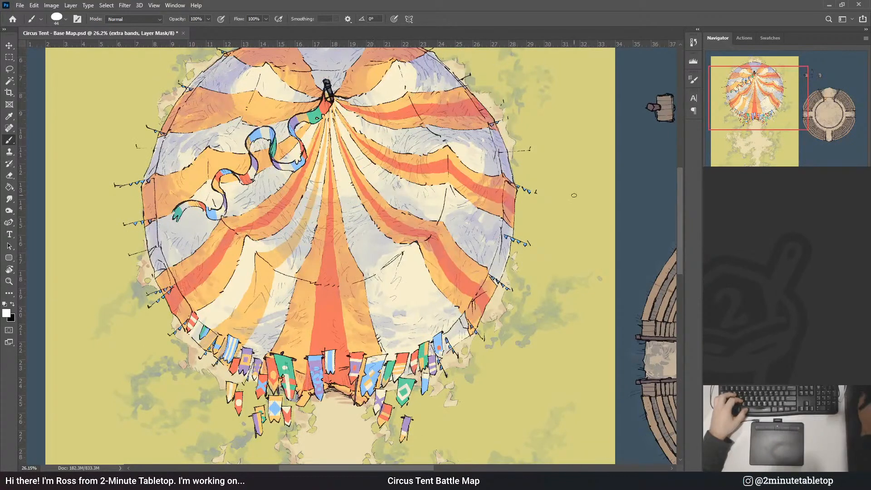
# - Try recolouring the extra bands layer green, check it across the whole tent, and undo the fill
pyautogui.hotkey('ctrl', '2')
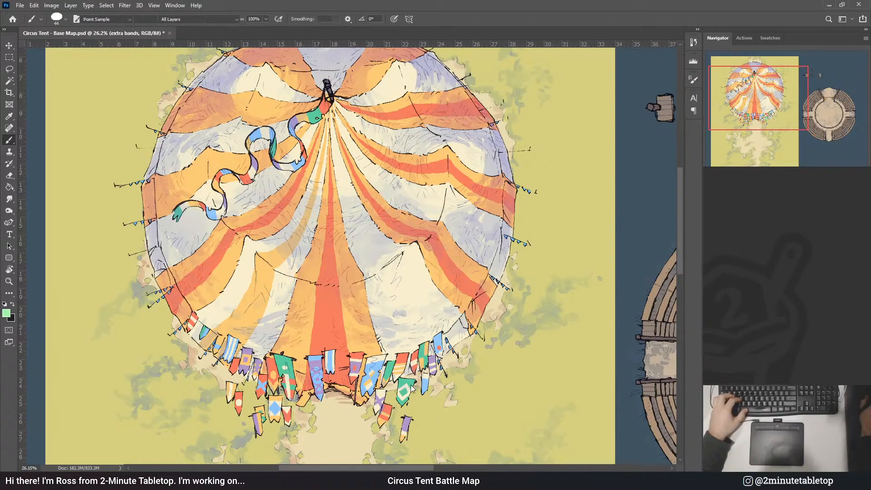
pyautogui.hotkey('alt', 'BackSpace')
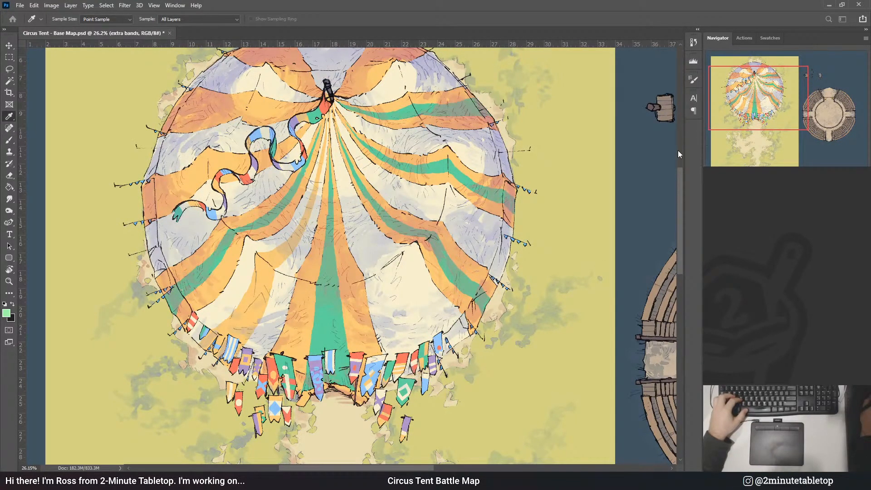
pyautogui.press('b')
pyautogui.scroll(-1, 333, 314)
pyautogui.scroll(-8, 333, 313)
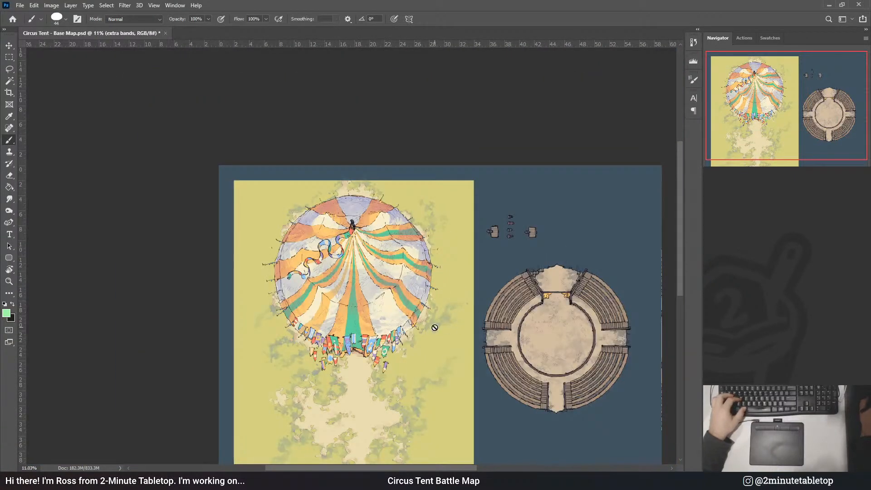
pyautogui.scroll(9, 352, 352)
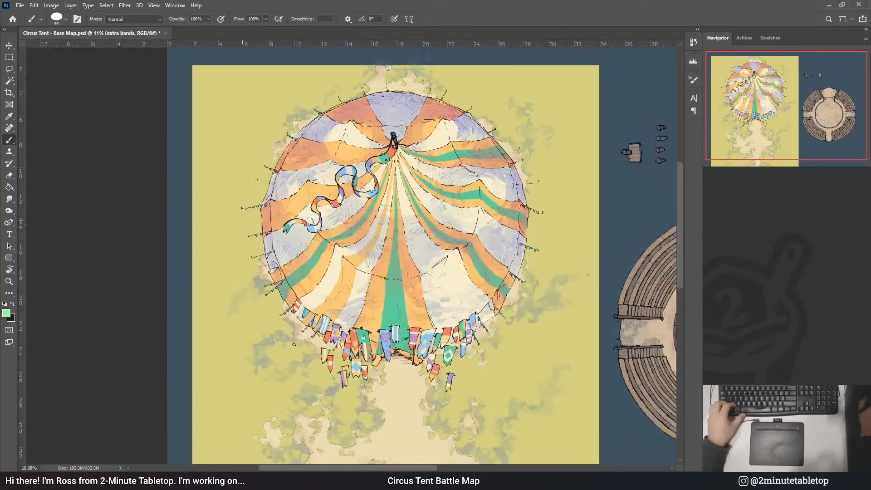
pyautogui.hotkey('ctrl', 'z')
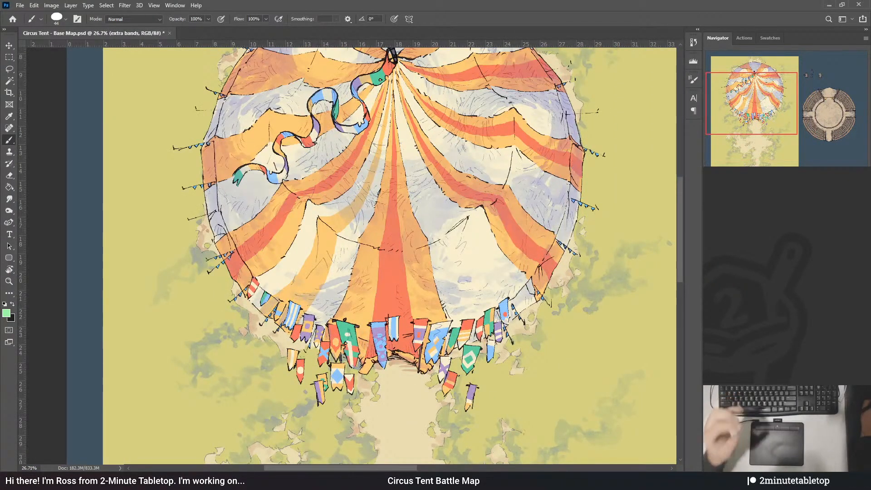
# - Try recolouring the extra bands layer light blue, undo the fill, and check the red bands on the tent
pyautogui.press('i')
pyautogui.click(395, 324)
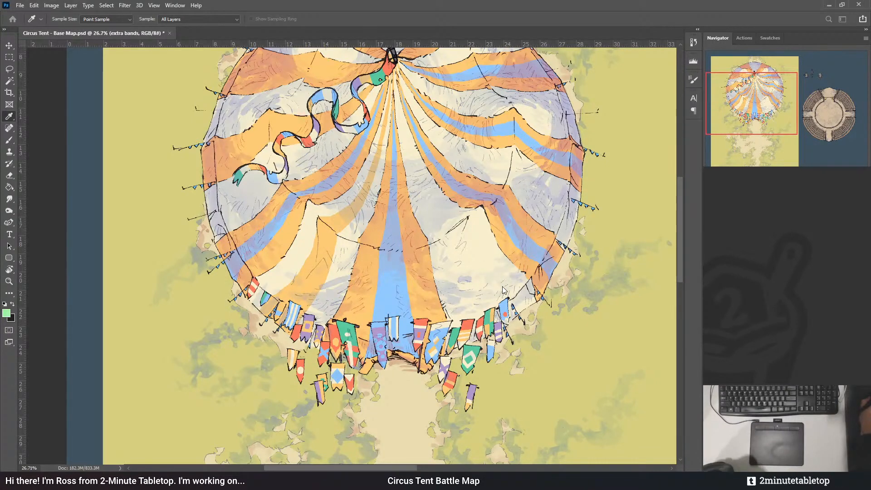
pyautogui.press('b')
pyautogui.hotkey('ctrl', 'z')
pyautogui.hotkey('ctrl', '-')
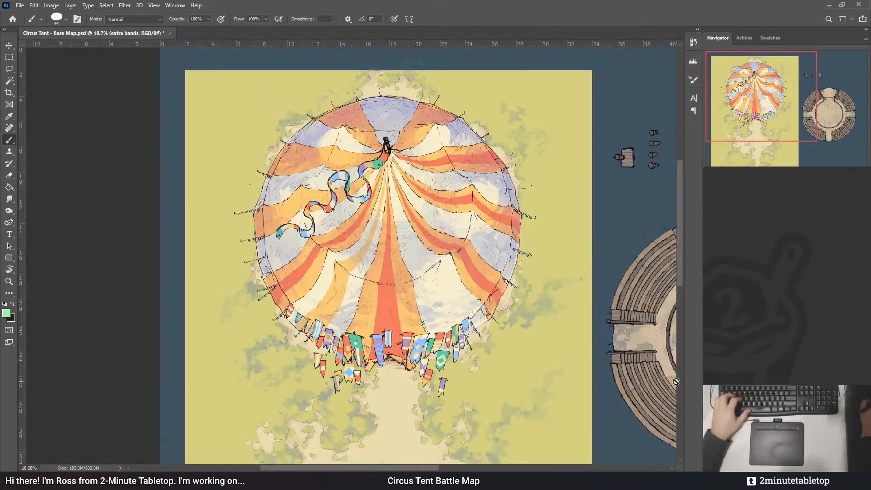
pyautogui.scroll(3, 306, 303)
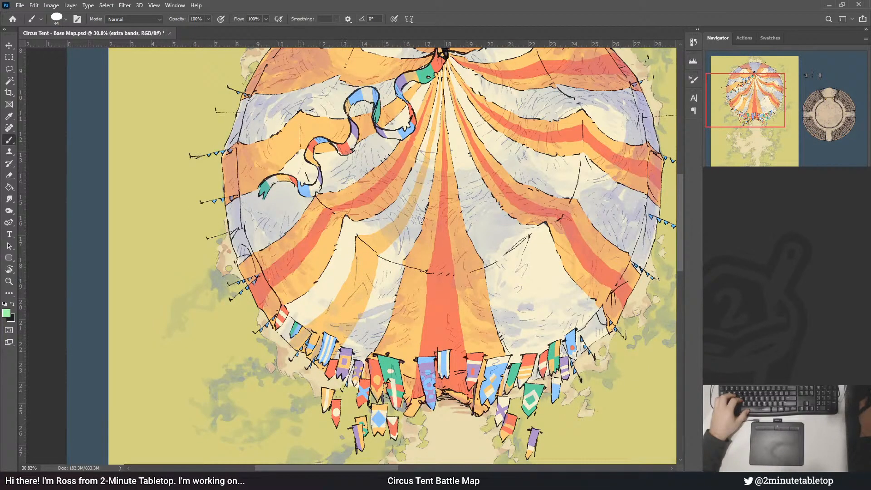
# - Return to the extra bands layer mask and paint a trimmed red band across the rear-right orange wall panel
pyautogui.hotkey('ctrl', '\\')
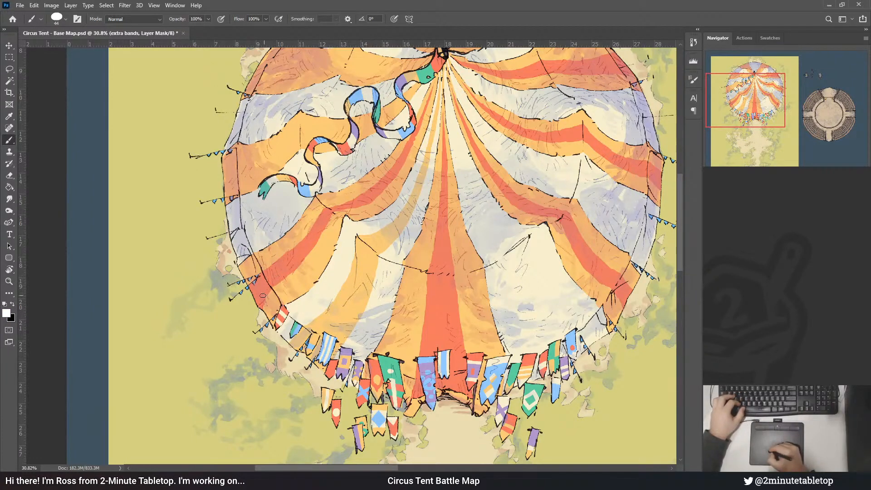
pyautogui.press('x')
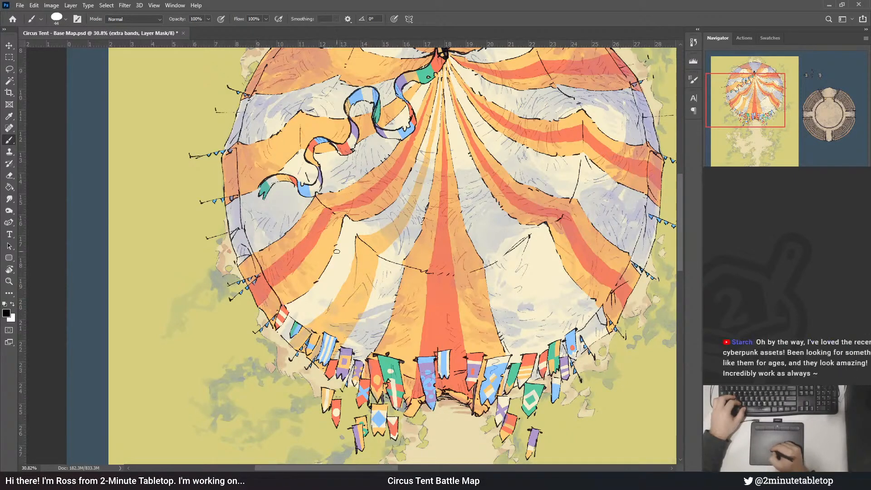
pyautogui.moveTo(567, 57); pyautogui.dragTo(410, 201)
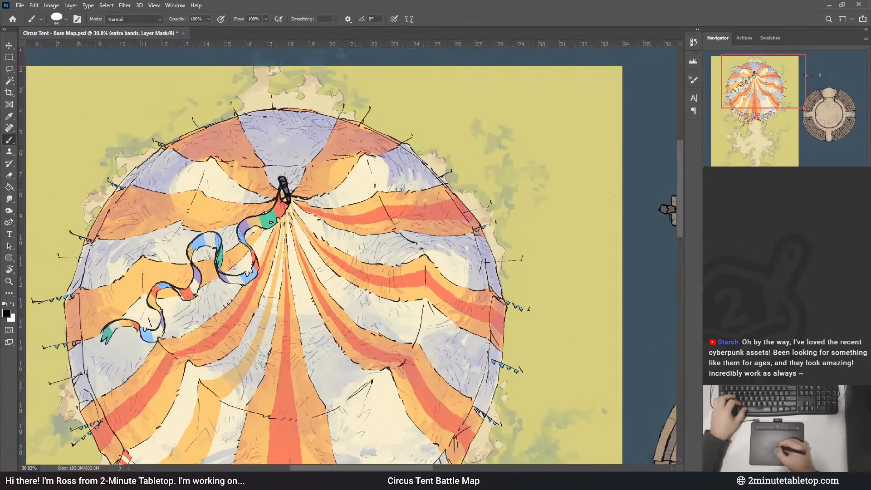
pyautogui.press('x')
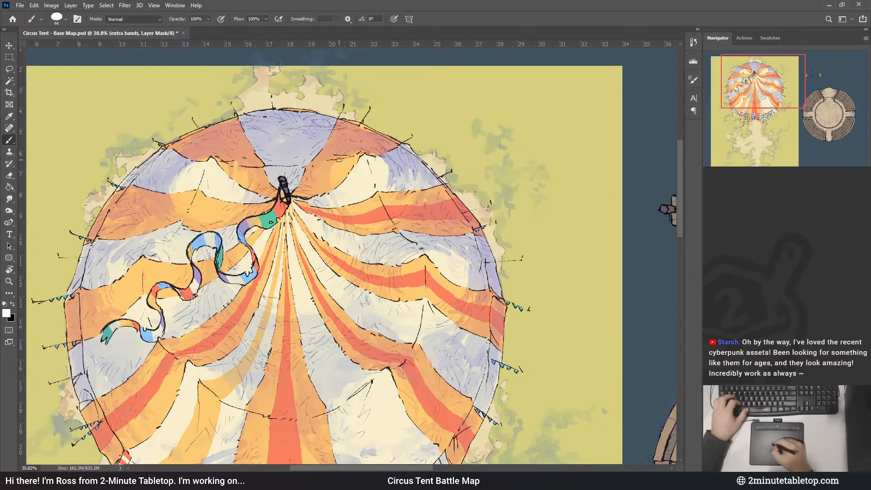
pyautogui.moveTo(340, 159); pyautogui.dragTo(361, 124)
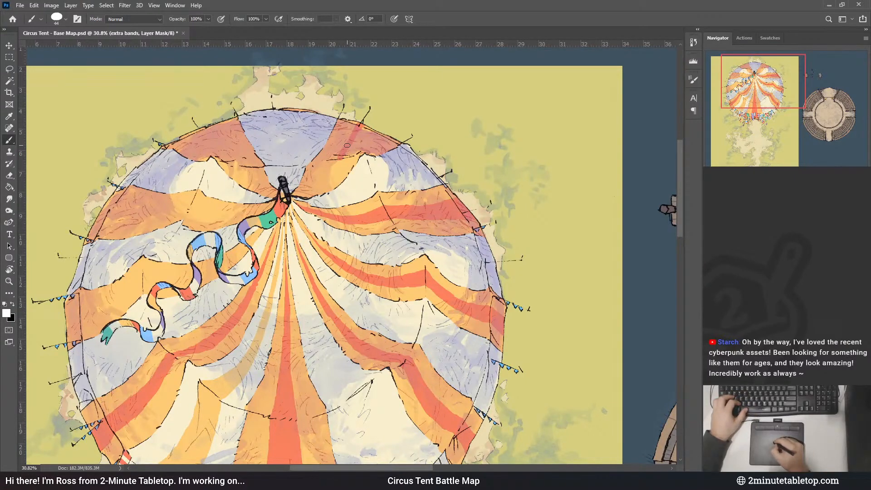
pyautogui.press('x')
pyautogui.press('x')
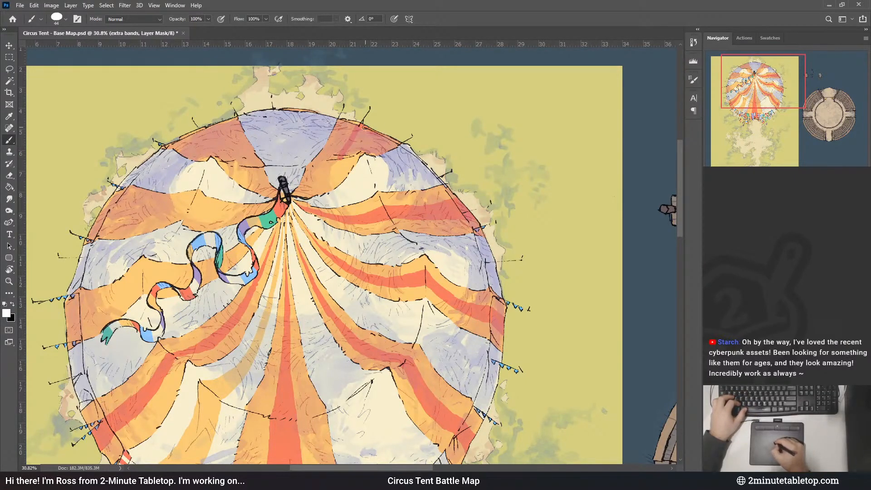
pyautogui.press('x')
pyautogui.press('x')
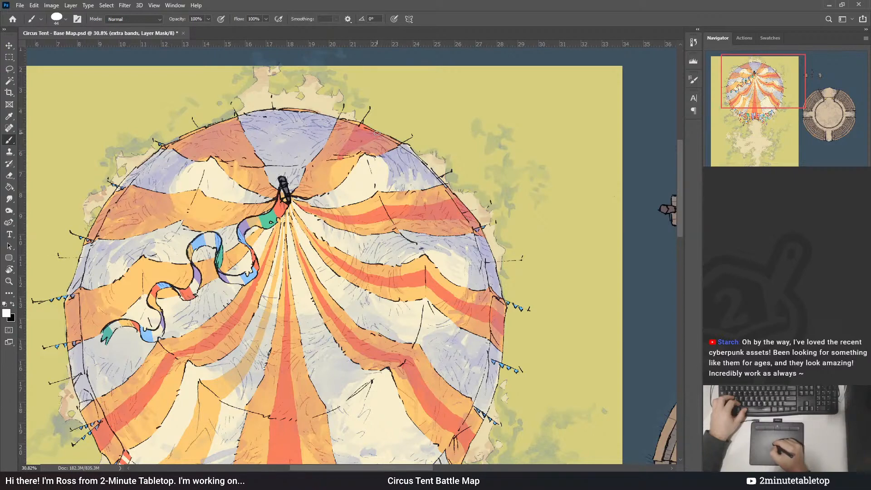
# - Paint a red band along the rear-right orange roof stripe to the tent's peak and trim its edges on the layer mask
pyautogui.moveTo(376, 133); pyautogui.dragTo(425, 144)
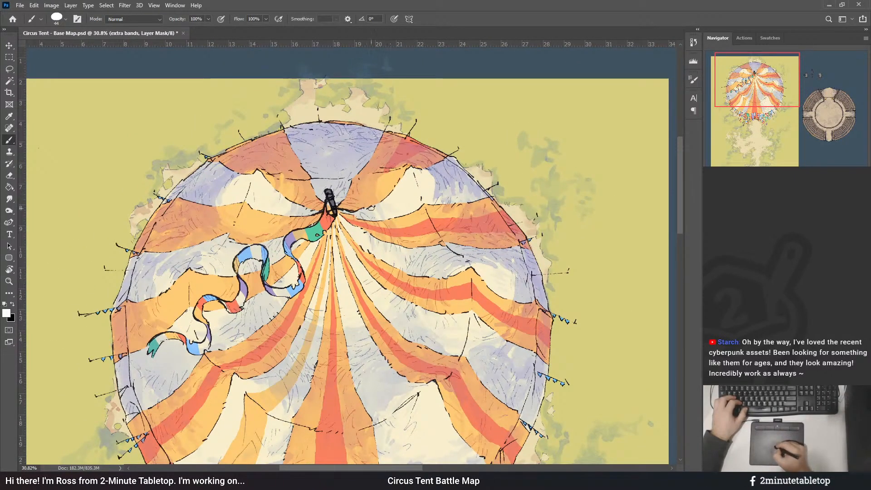
pyautogui.moveTo(345, 209); pyautogui.dragTo(369, 191)
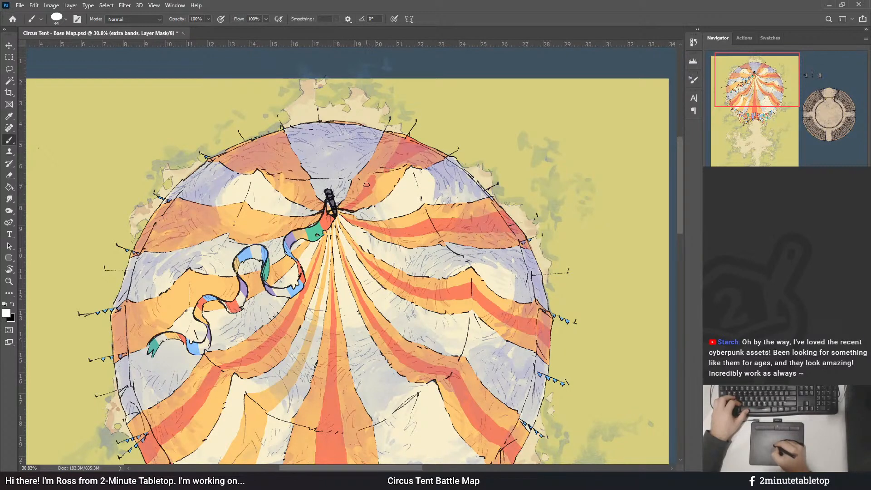
pyautogui.press('x')
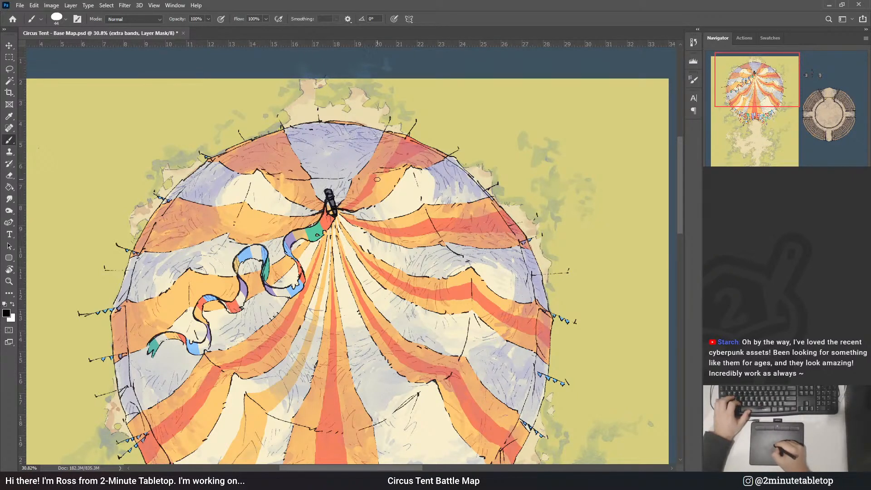
pyautogui.press('x')
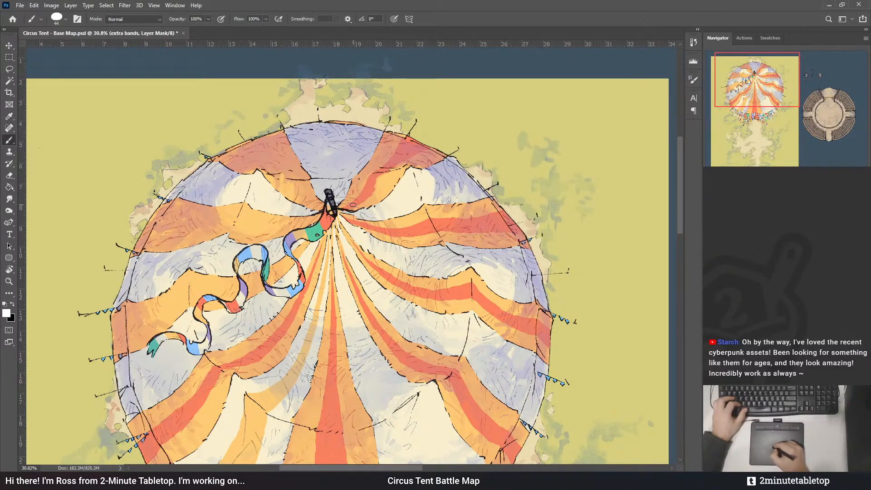
pyautogui.press('x')
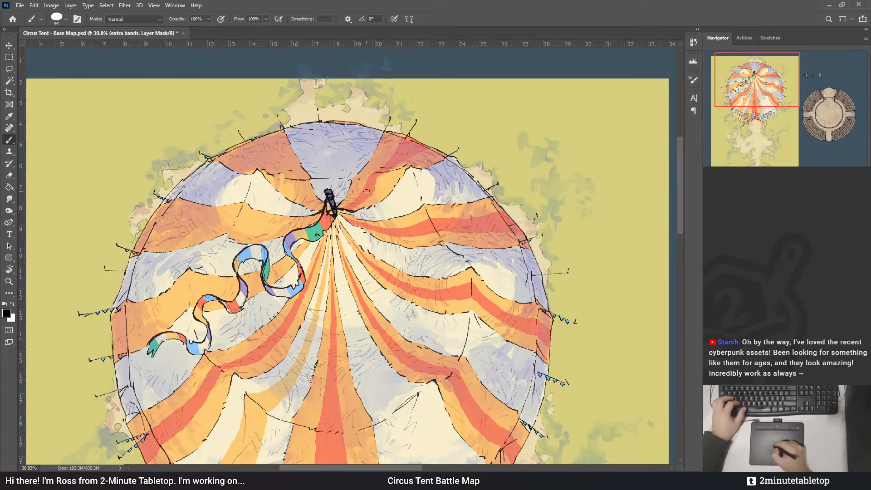
pyautogui.press('x')
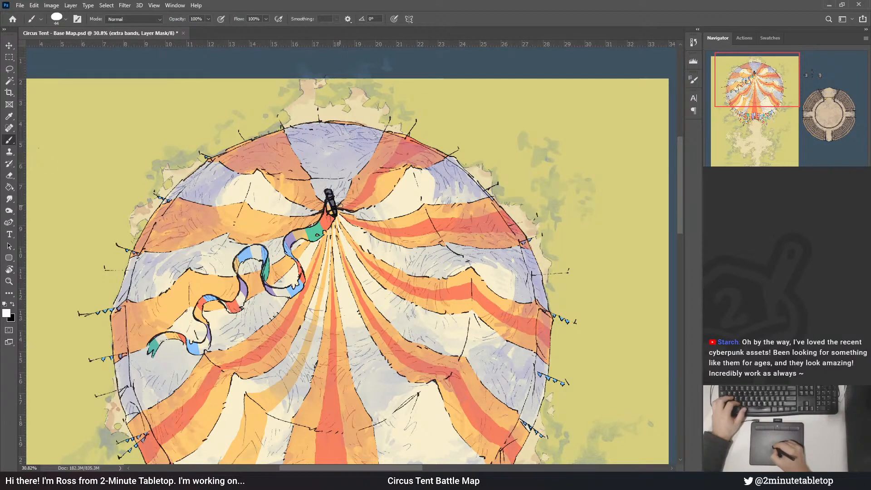
pyautogui.press('x')
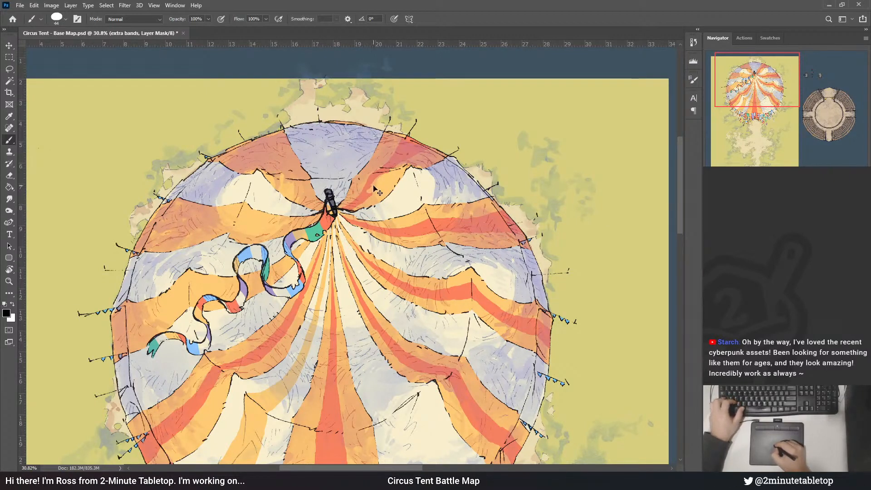
pyautogui.press('x')
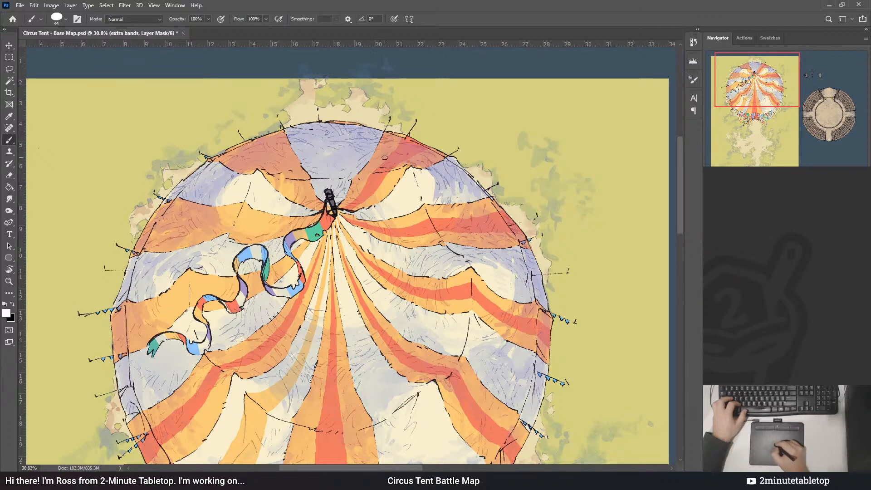
# - Refine the red band's edges where the rear-right roof stripe meets the orange wall panel
pyautogui.press('x')
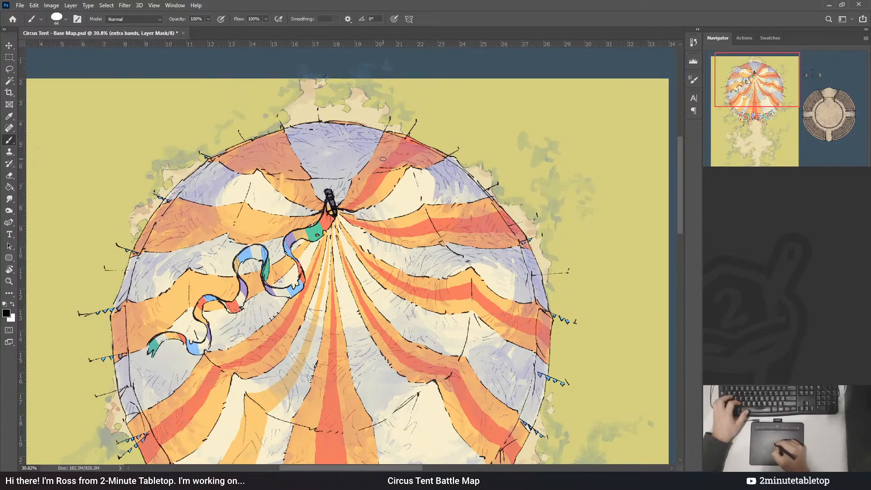
pyautogui.press('x')
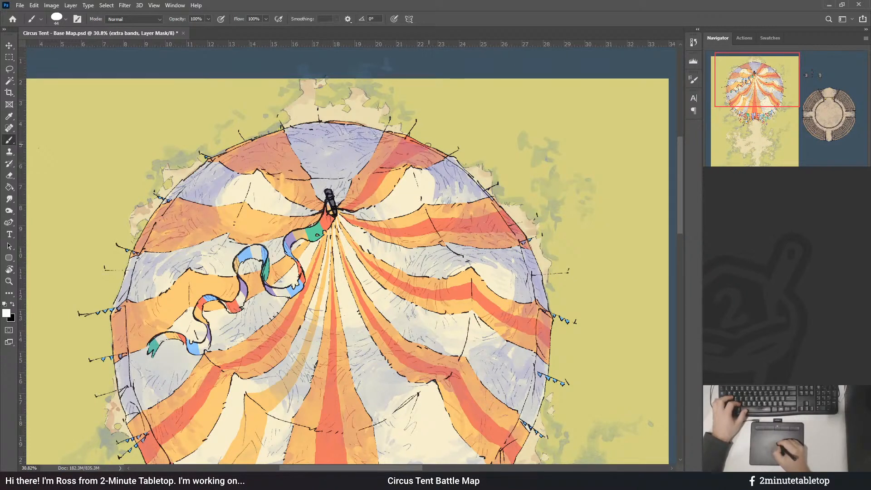
pyautogui.press('x')
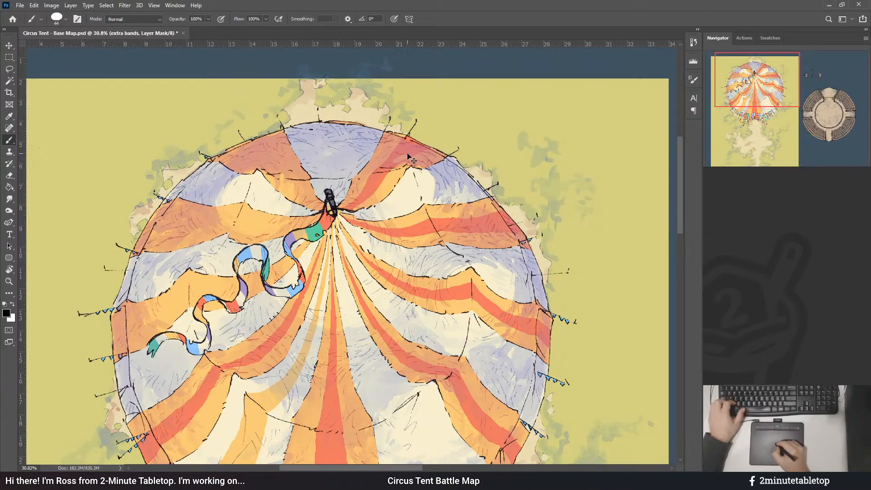
pyautogui.press('x')
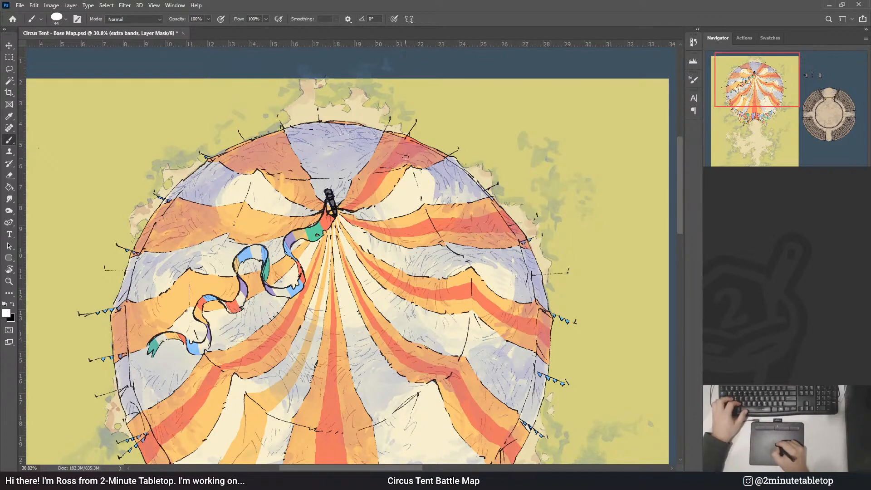
pyautogui.press('x')
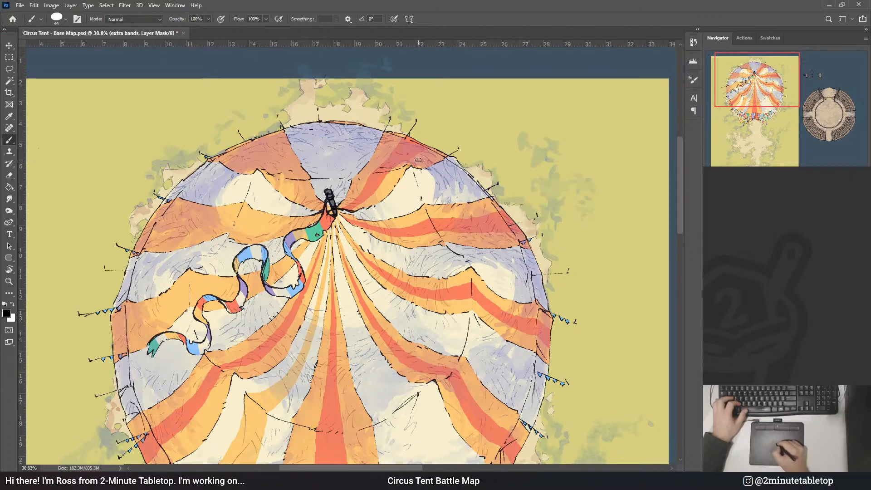
pyautogui.moveTo(385, 146); pyautogui.dragTo(425, 148)
# - Paint a matching red band across the rear-left orange wall panel and along its roof stripe to the tent's peak
pyautogui.press('x')
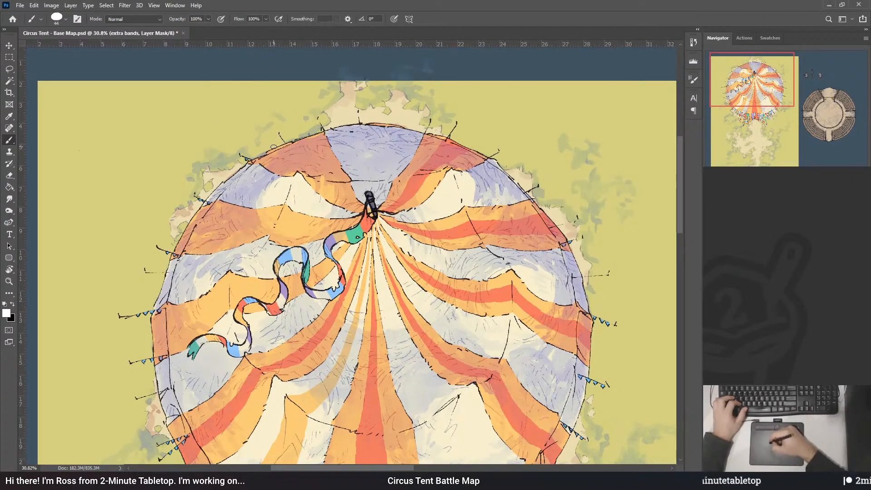
pyautogui.moveTo(274, 147); pyautogui.dragTo(274, 149)
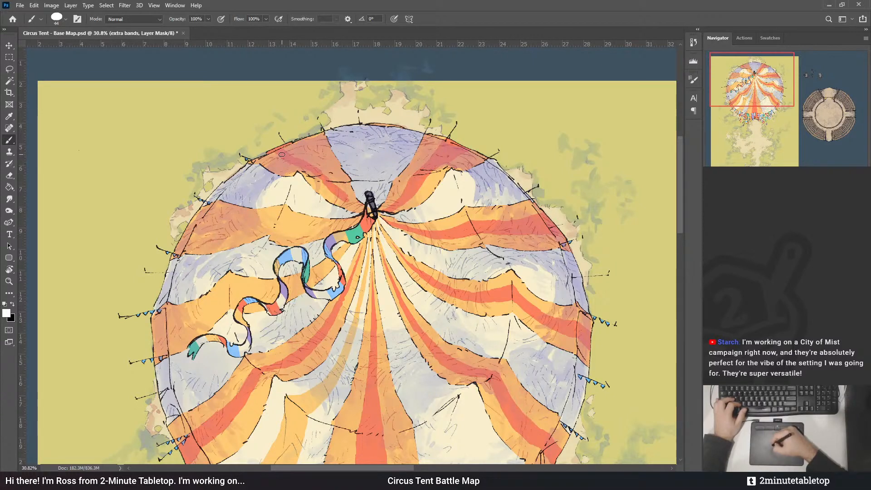
pyautogui.press('x')
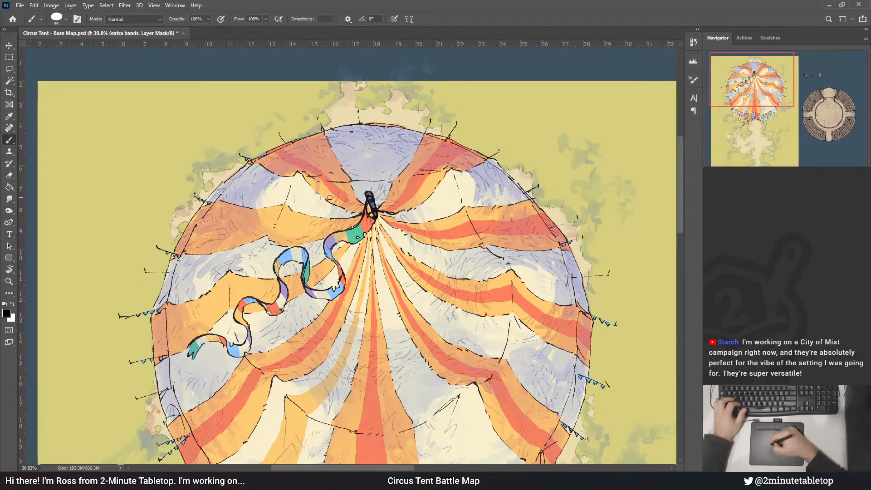
pyautogui.press('x')
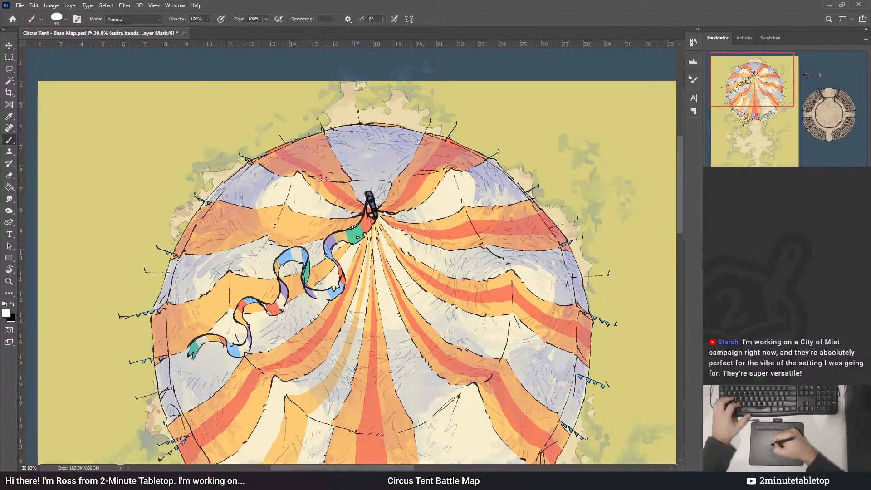
pyautogui.press('x')
pyautogui.press('x')
# - Clean up the edges of the rear-left red band on the wall panel and save the map file
pyautogui.moveTo(292, 110); pyautogui.dragTo(300, 117)
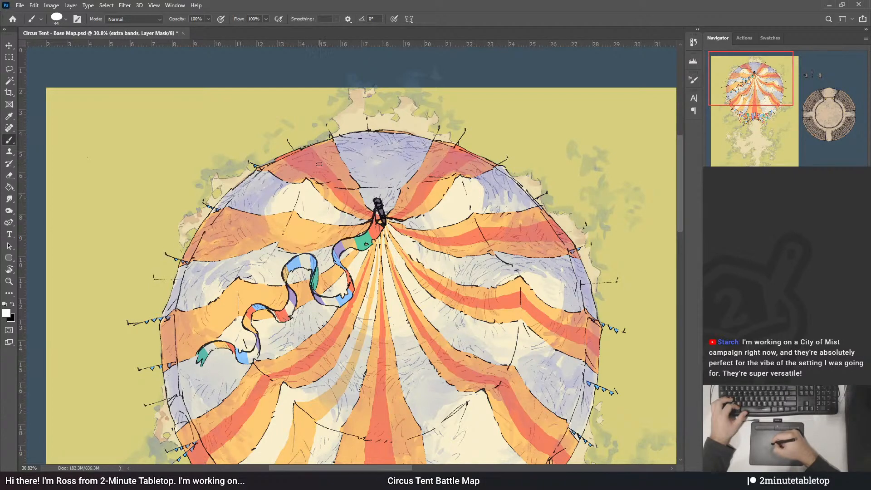
pyautogui.press('x')
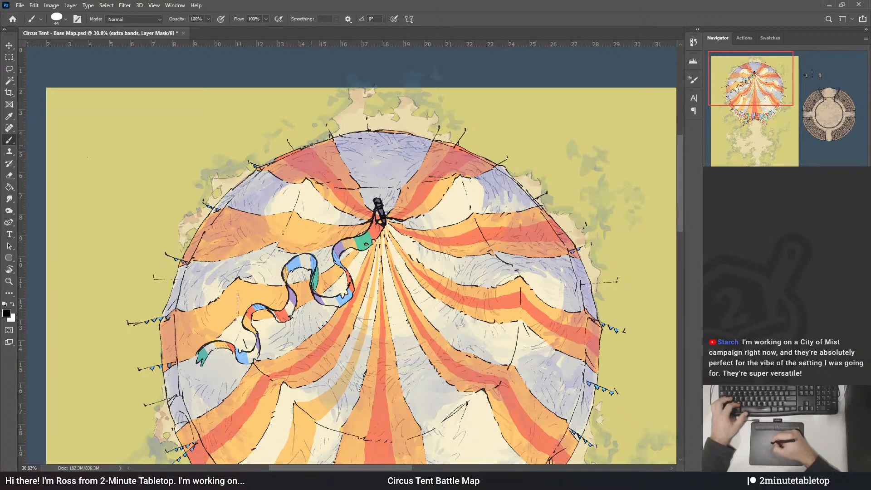
pyautogui.press('x')
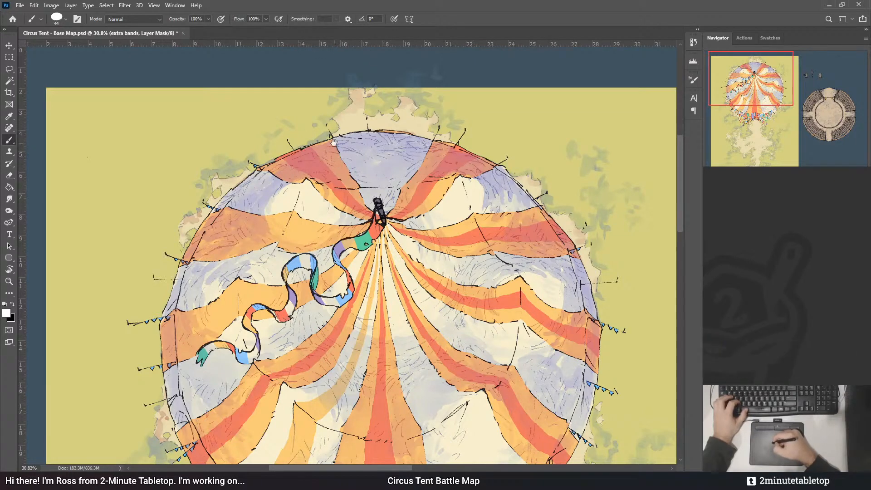
pyautogui.moveTo(333, 143); pyautogui.dragTo(337, 120)
pyautogui.press('x')
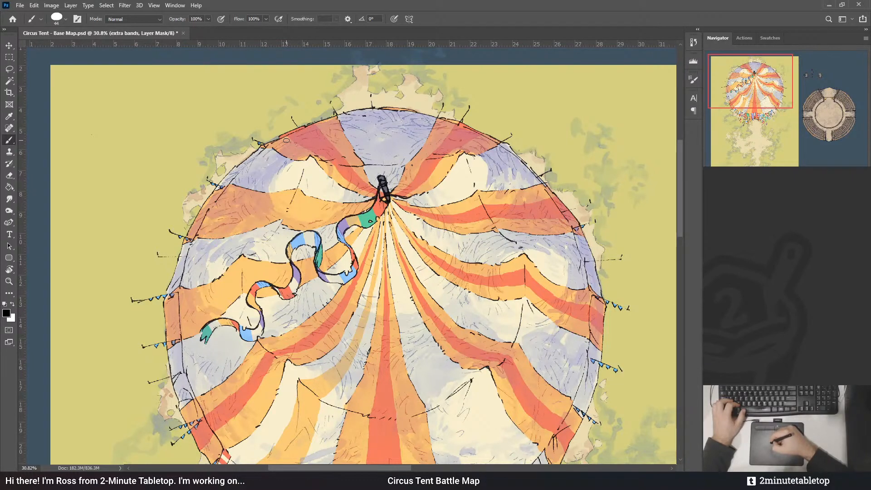
pyautogui.moveTo(347, 192); pyautogui.dragTo(413, 155)
pyautogui.hotkey('ctrl', 's')
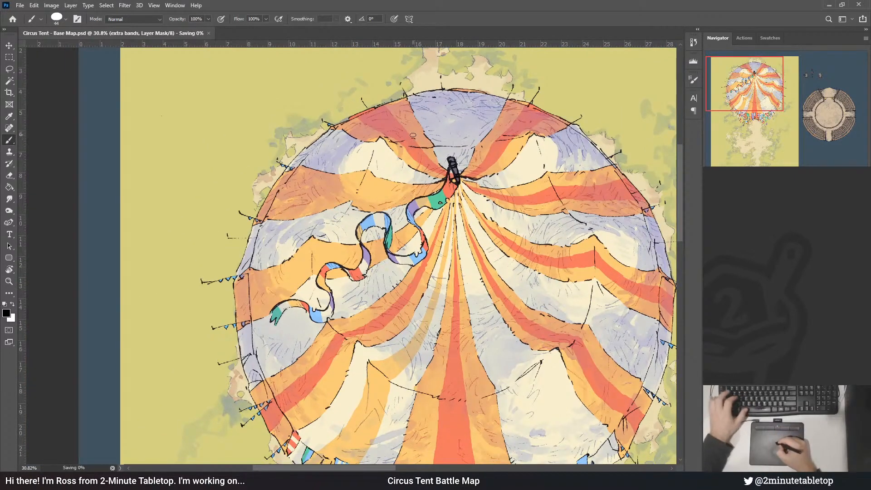
# - Paint a red band along the upper-left orange stripe from the outer wall to the tent's peak and trim its edges
pyautogui.press('x')
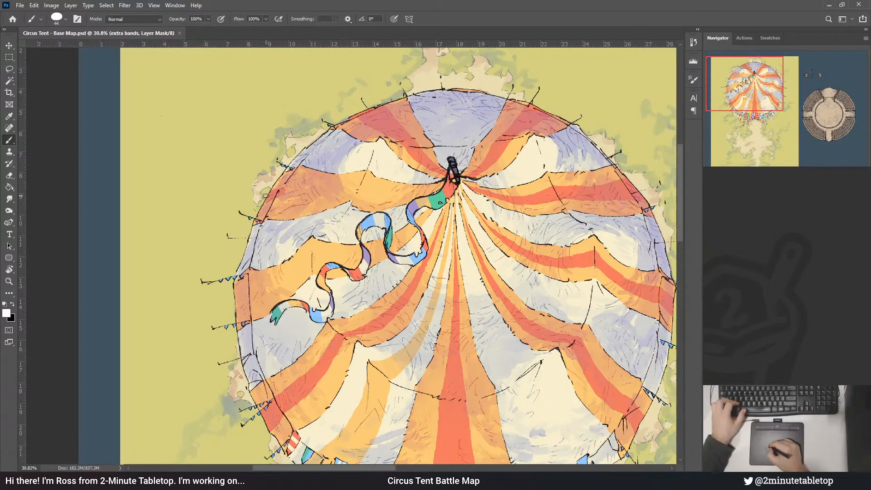
pyautogui.moveTo(265, 196); pyautogui.dragTo(290, 190)
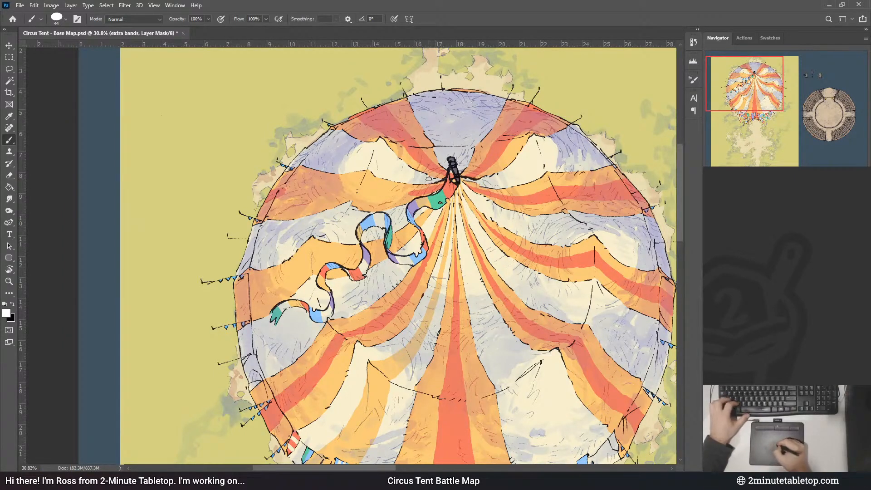
pyautogui.press('x')
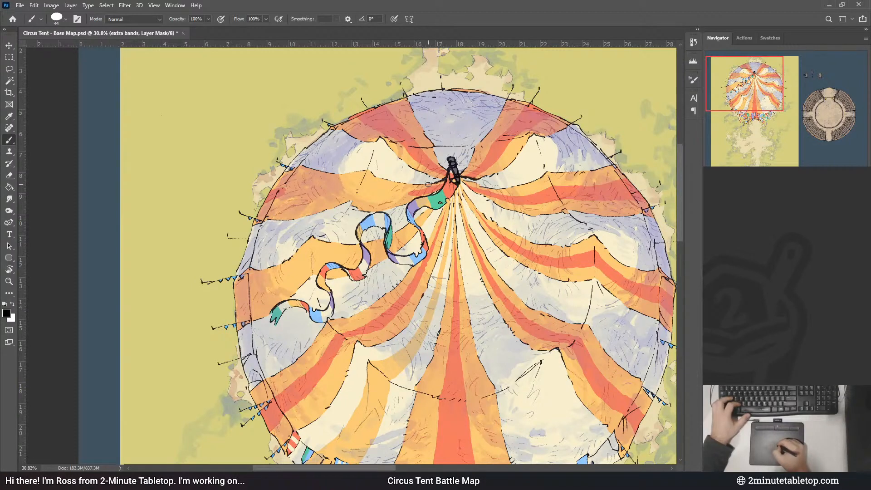
pyautogui.press('x')
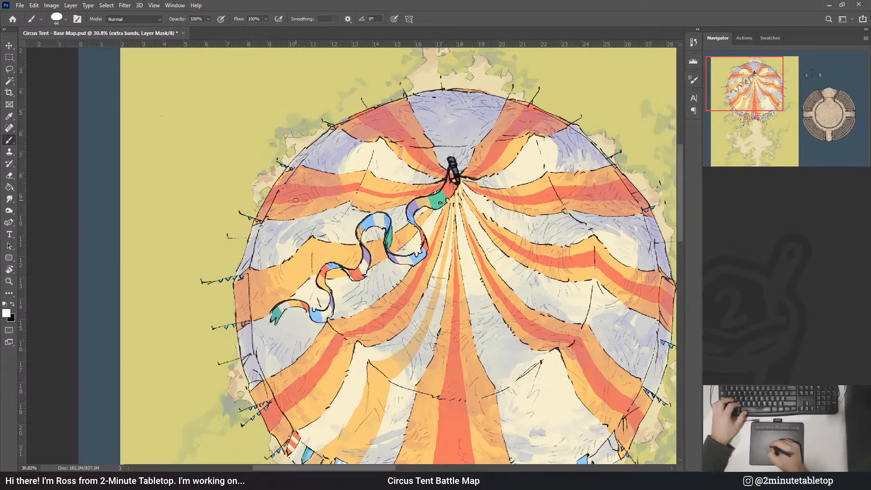
pyautogui.press('x')
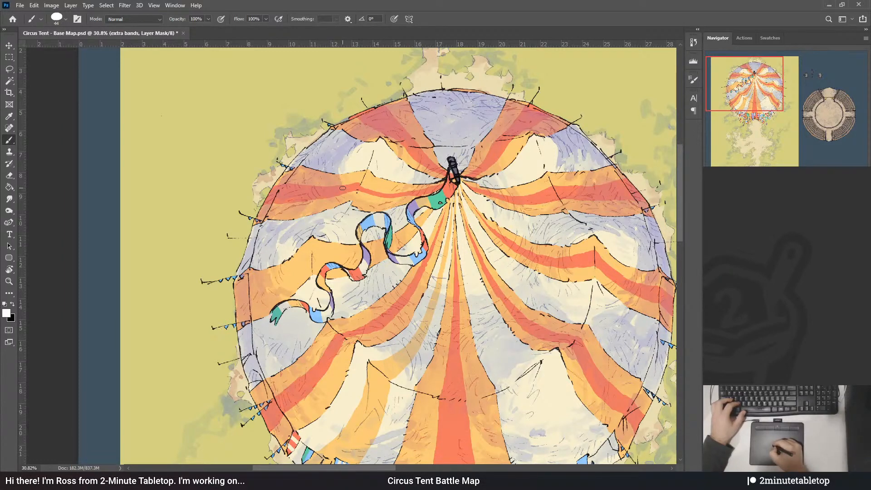
pyautogui.press('x')
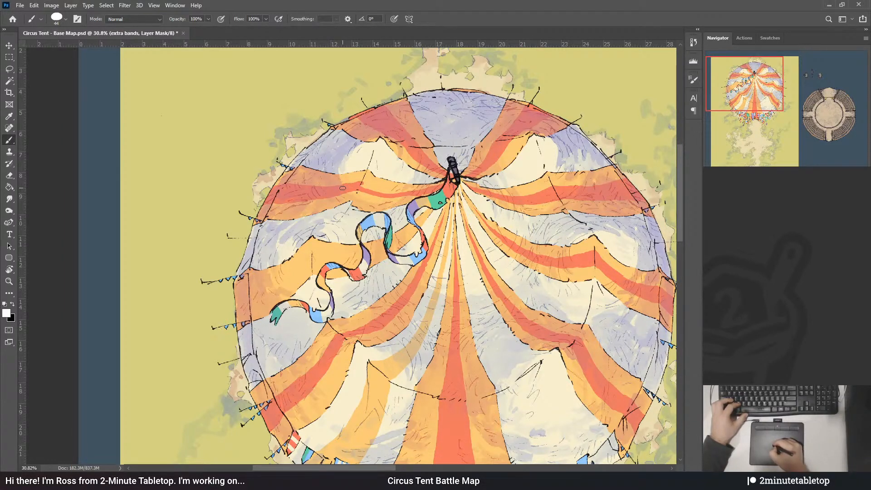
pyautogui.press('x')
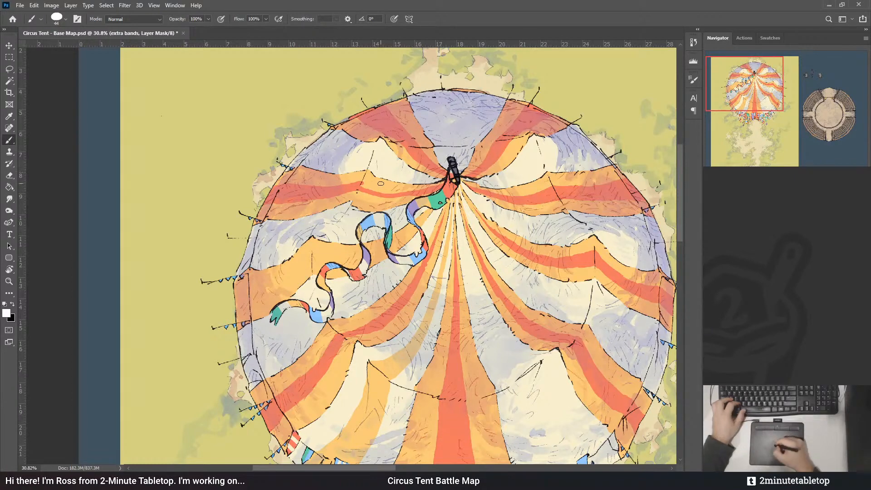
# - Touch up the upper-left red band's contour around the roof fold and toward the tent's peak
pyautogui.moveTo(398, 160); pyautogui.dragTo(354, 171)
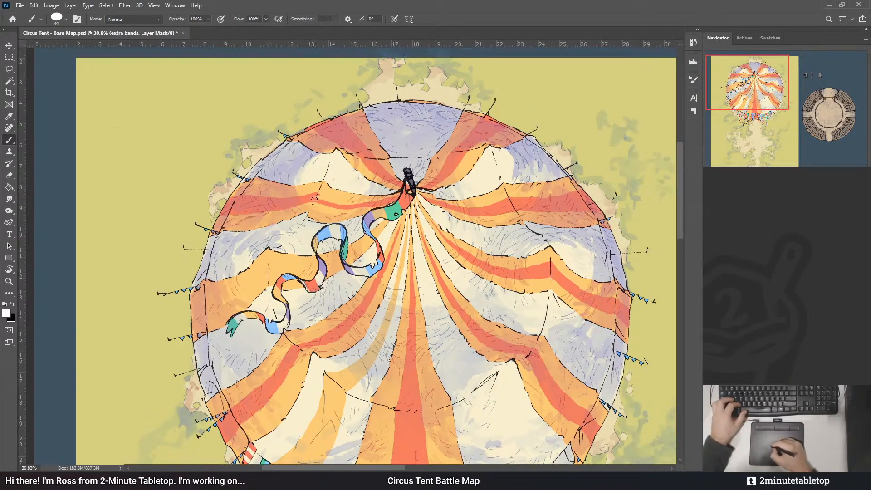
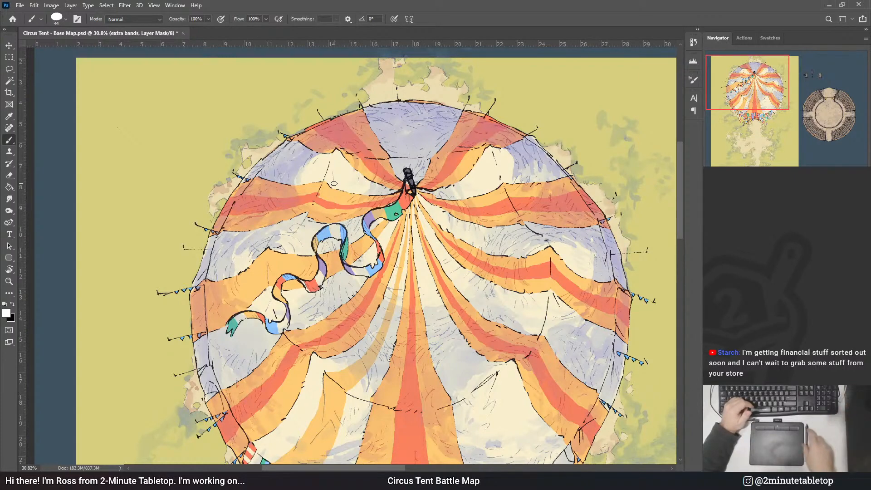
pyautogui.moveTo(414, 148); pyautogui.dragTo(398, 154)
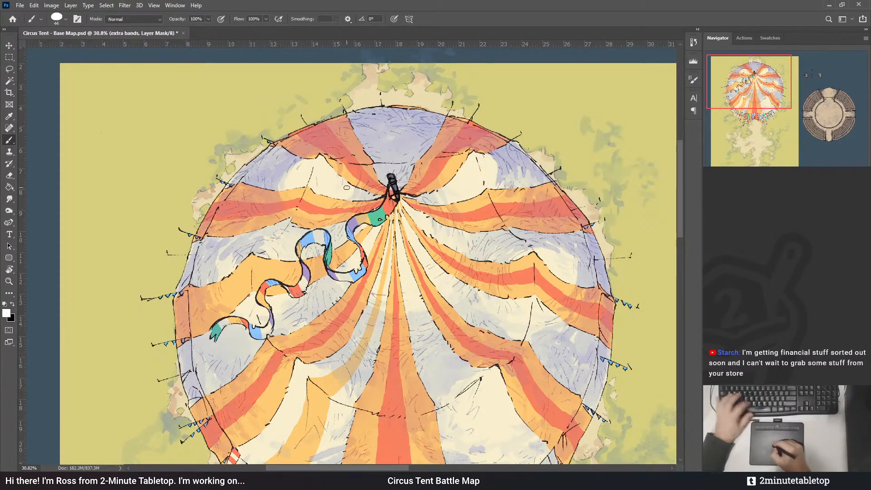
pyautogui.press('x')
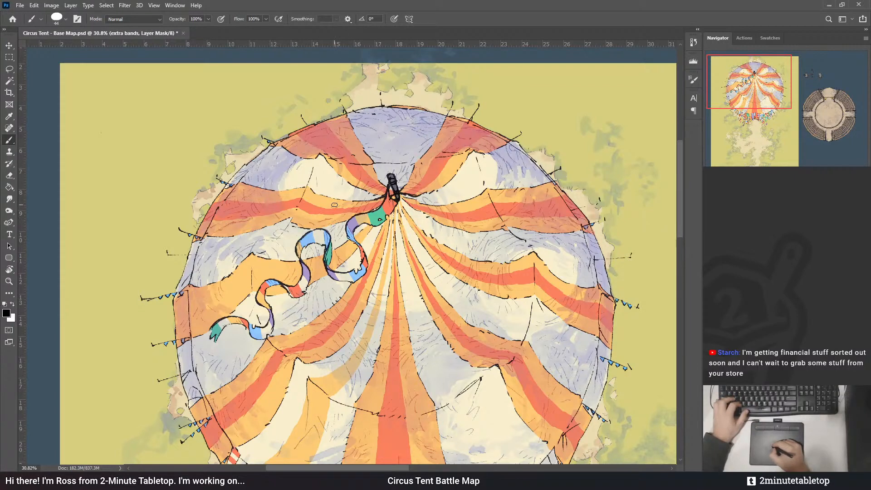
pyautogui.press('x')
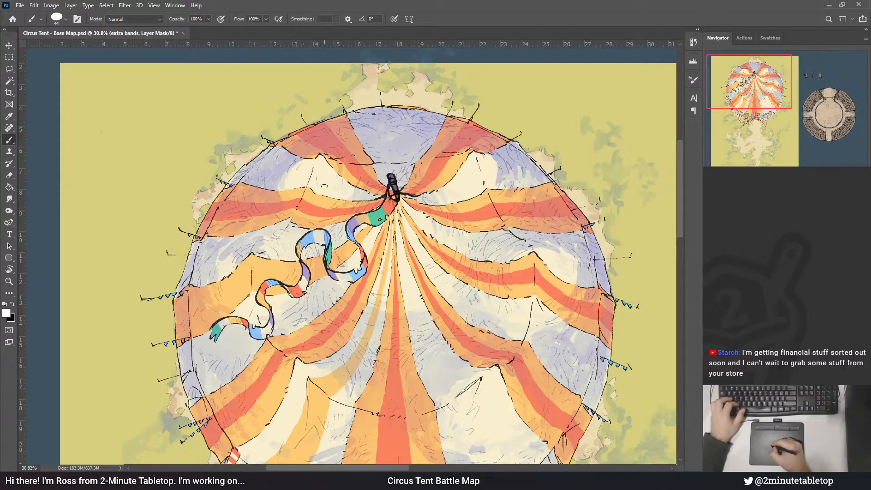
pyautogui.moveTo(265, 198); pyautogui.dragTo(324, 208)
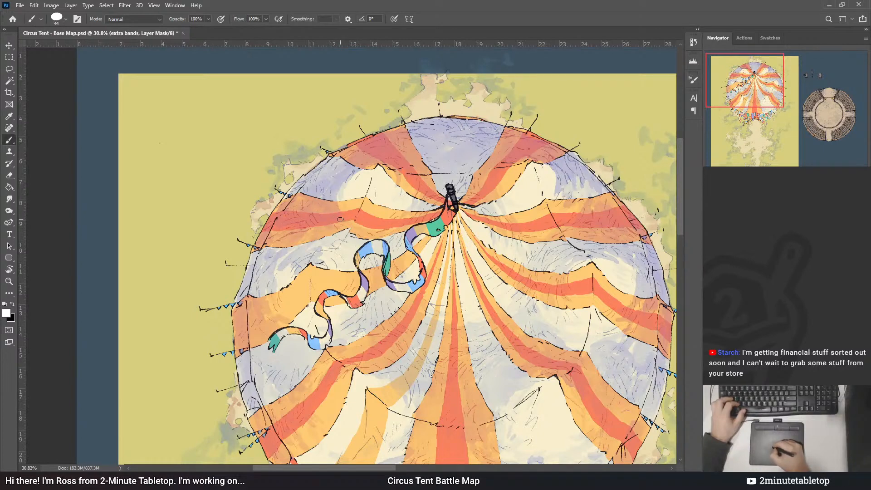
# - Refine the upper-left red band's edges between the outer wall and the roof fold on the layer mask
pyautogui.press('x')
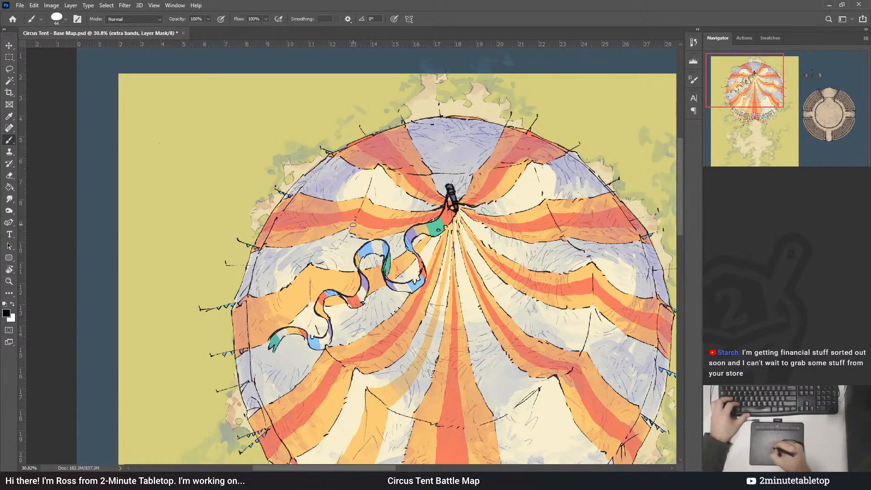
pyautogui.press('x')
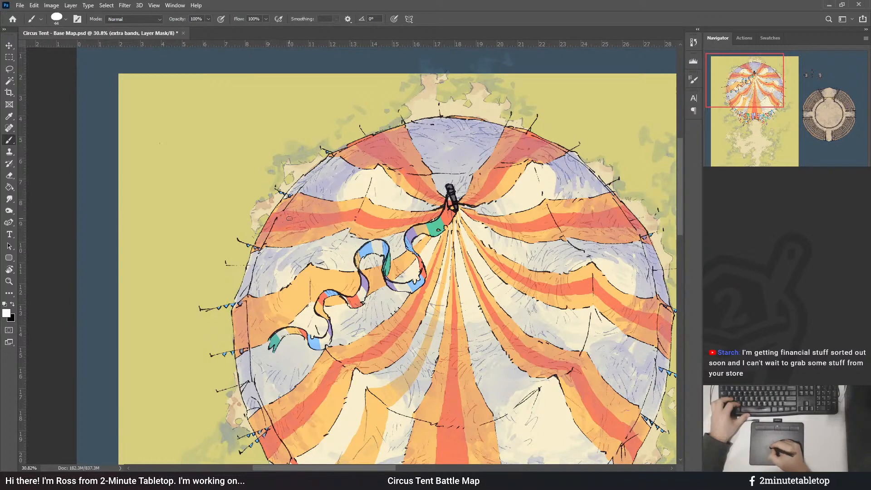
pyautogui.press('x')
pyautogui.press('x')
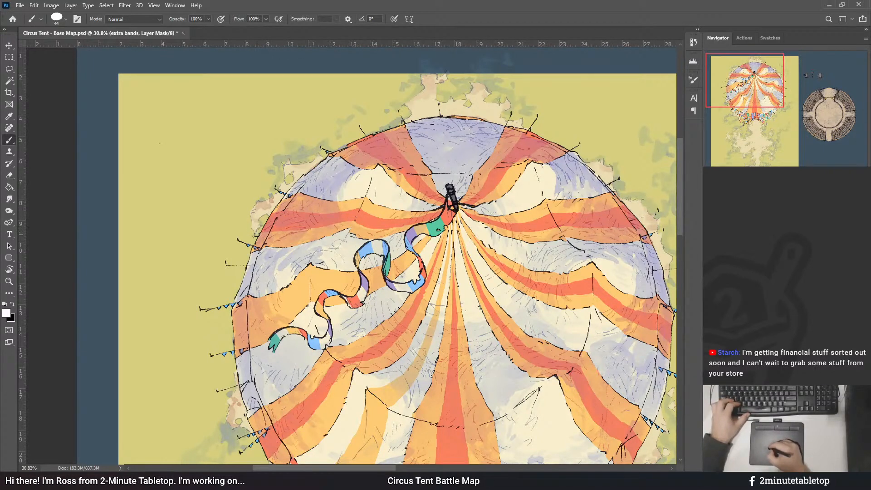
# - Paint a red band along the remaining left orange stripe, from the outer wall behind the ribbon toward the tent's peak
pyautogui.moveTo(398, 268); pyautogui.dragTo(396, 218)
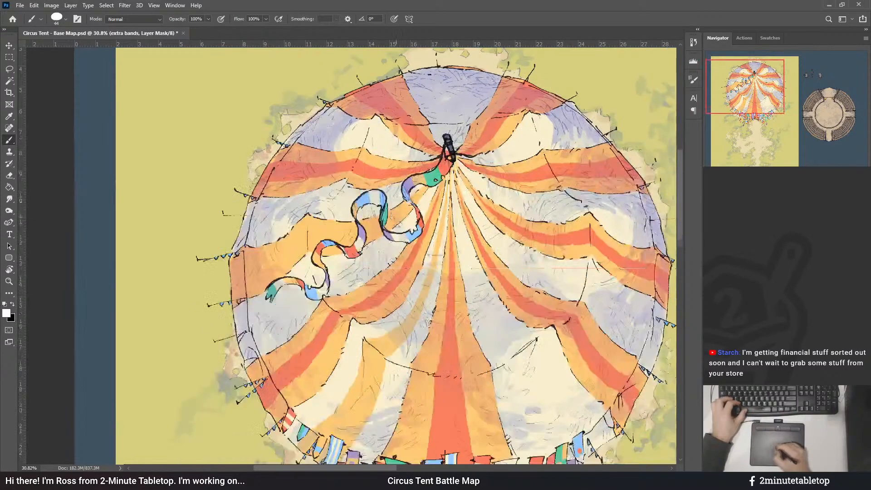
pyautogui.press('x')
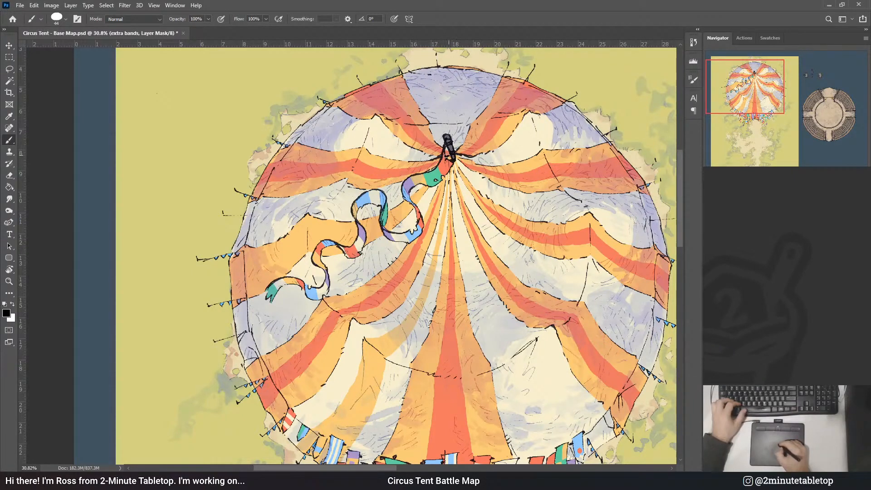
pyautogui.moveTo(308, 272); pyautogui.dragTo(353, 240)
pyautogui.press('x')
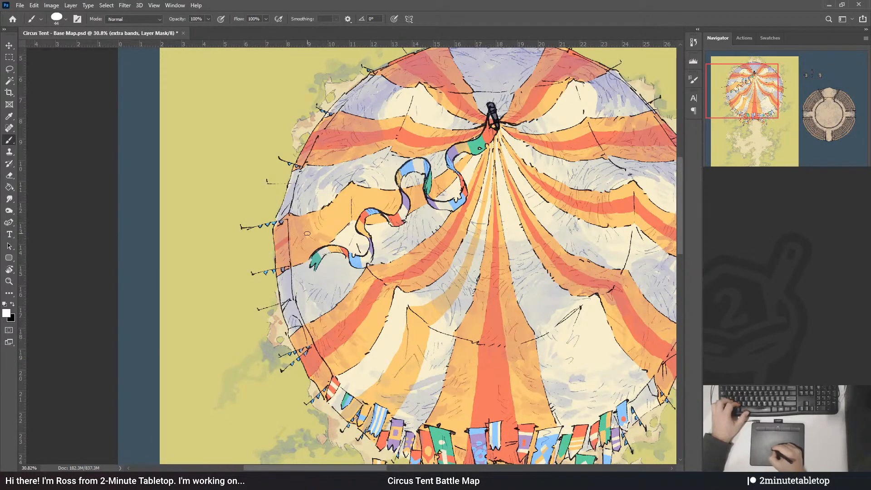
pyautogui.moveTo(292, 240)
pyautogui.mouseDown()
pyautogui.moveTo(351, 205)
pyautogui.moveTo(389, 205)
pyautogui.moveTo(454, 175)
pyautogui.mouseUp()
pyautogui.press('x')
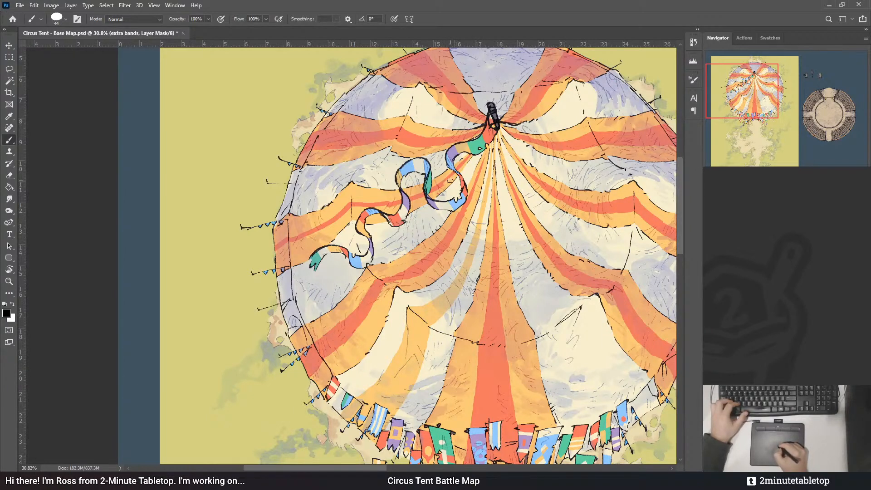
# - Shape the new left red band around the ribbon's loops and taper it toward the tent's peak
pyautogui.press('x')
pyautogui.press('x')
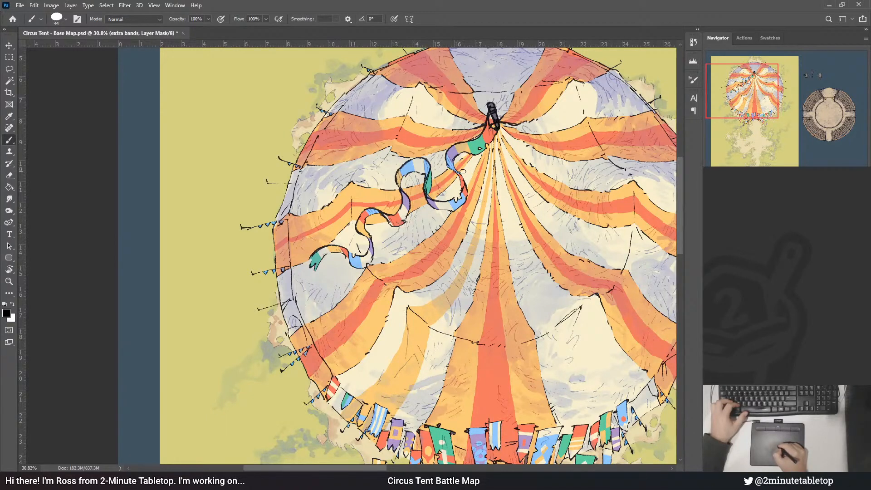
pyautogui.press('x')
pyautogui.press('x')
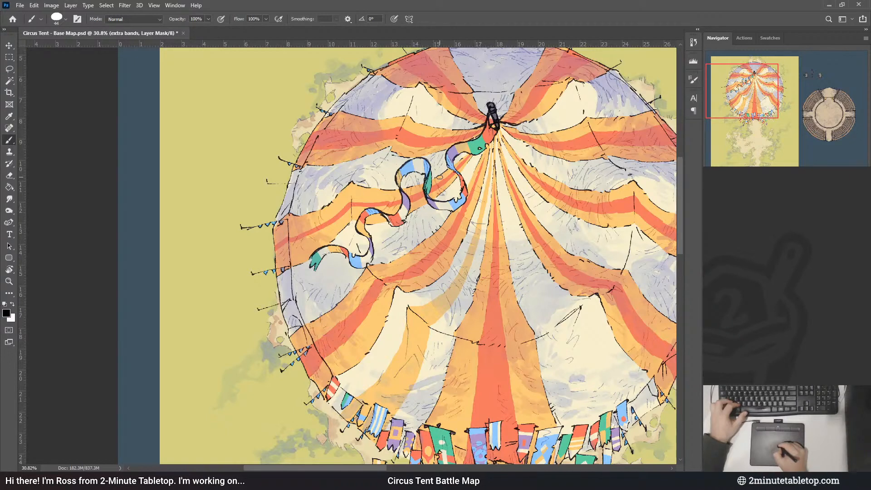
pyautogui.press('x')
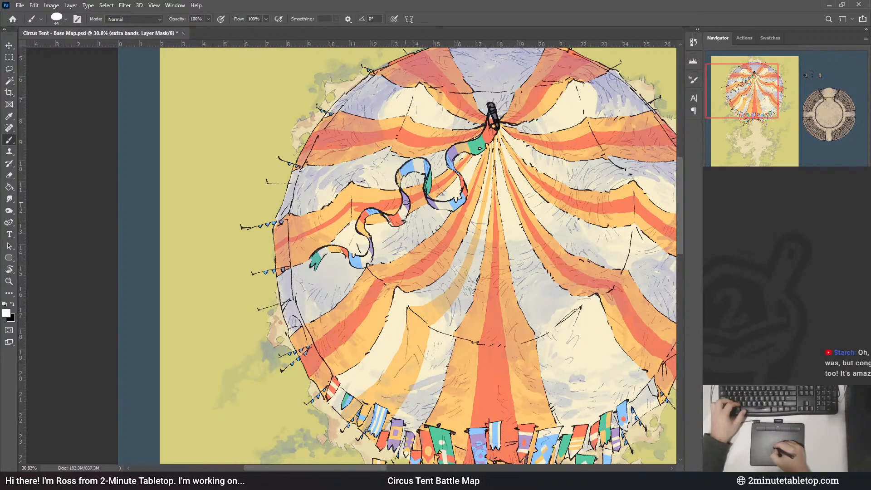
pyautogui.press('x')
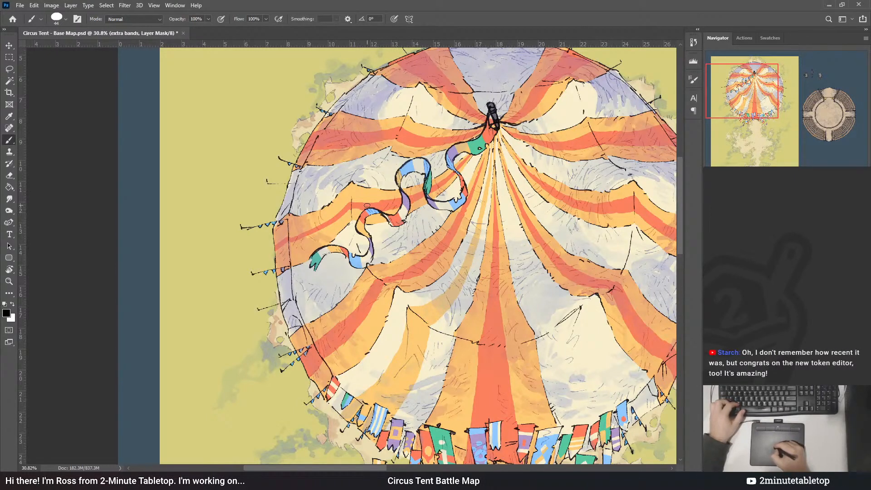
# - Widen the left red band around the roof fold beside the ribbon and clean up its upper and lower edges
pyautogui.moveTo(367, 159); pyautogui.dragTo(375, 173)
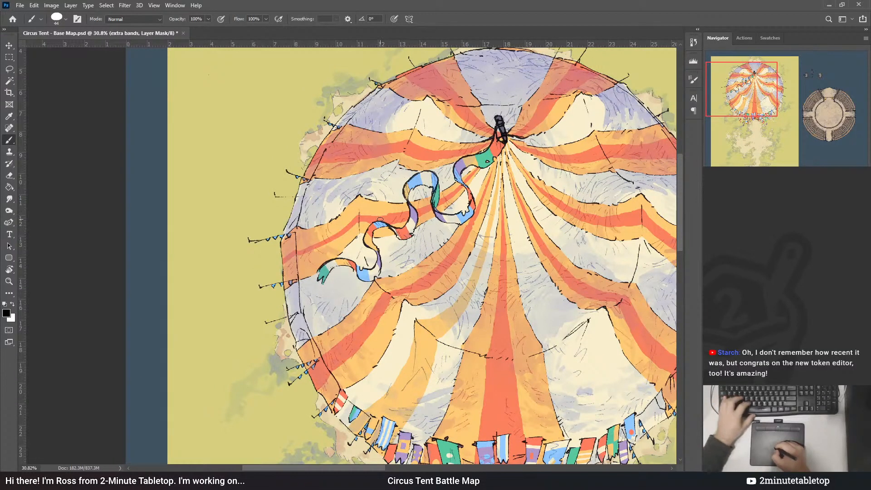
pyautogui.press('x')
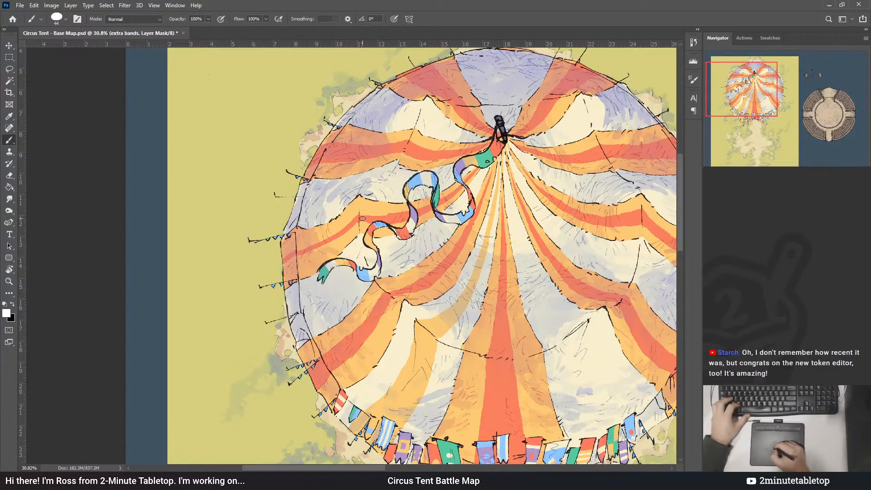
pyautogui.press('x')
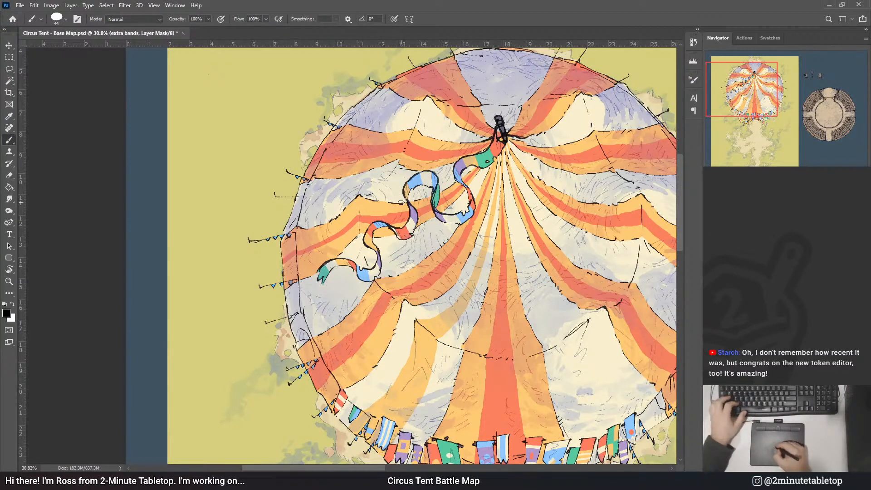
pyautogui.press('x')
pyautogui.press('x')
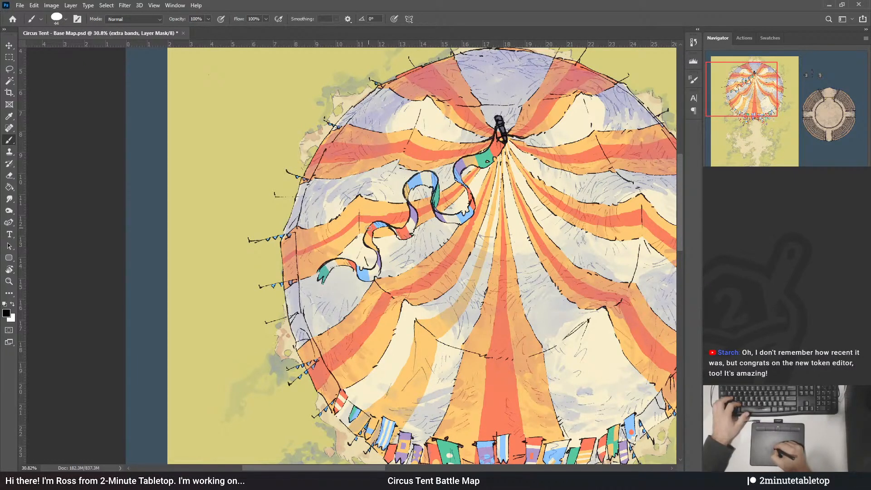
pyautogui.press('x')
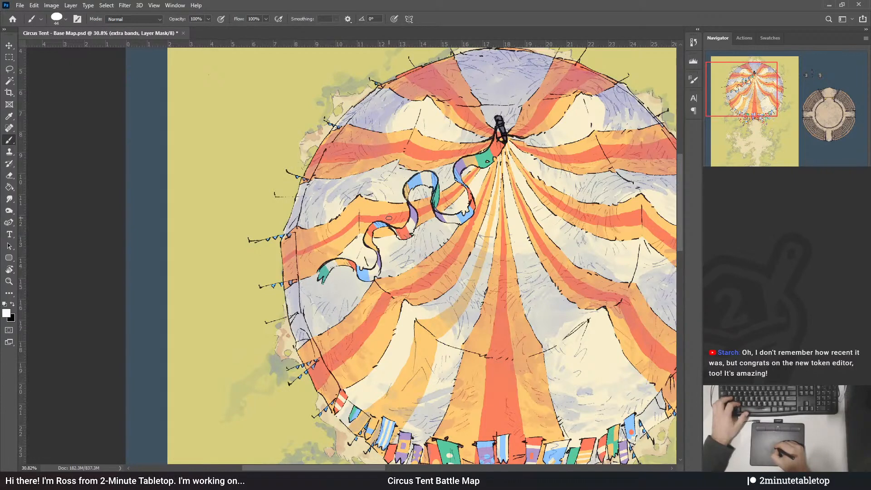
pyautogui.moveTo(388, 218); pyautogui.dragTo(365, 214)
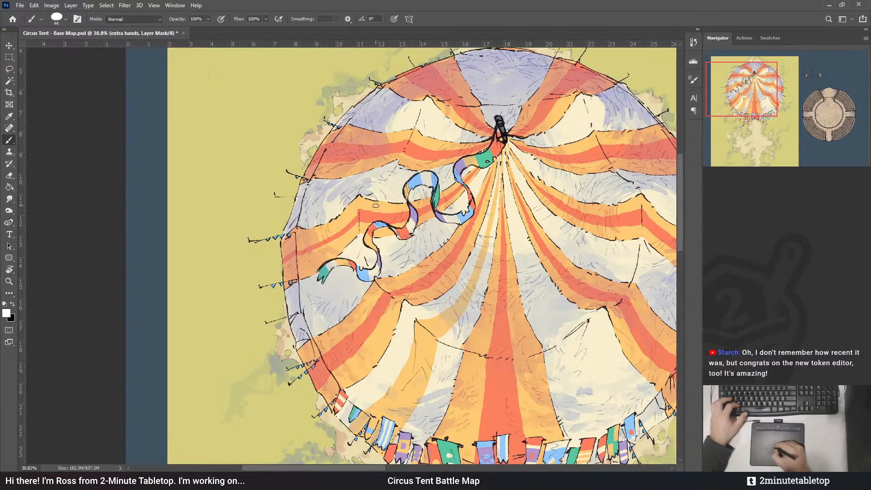
pyautogui.press('x')
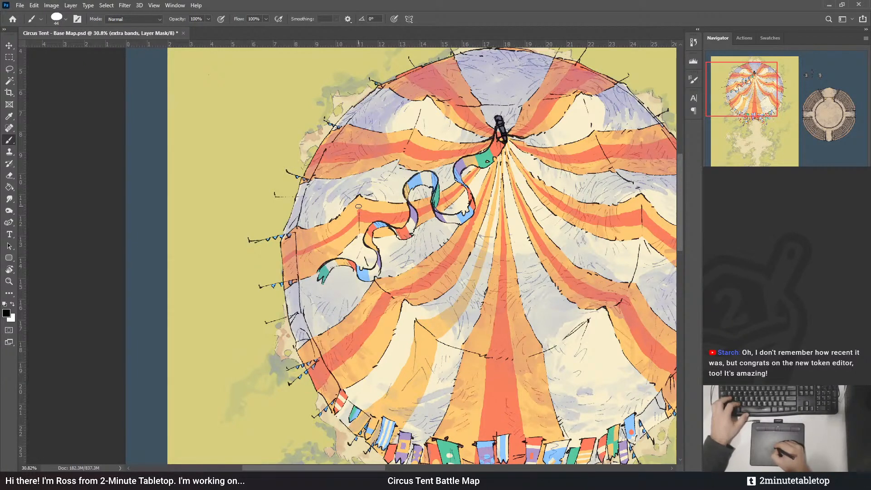
pyautogui.press('x')
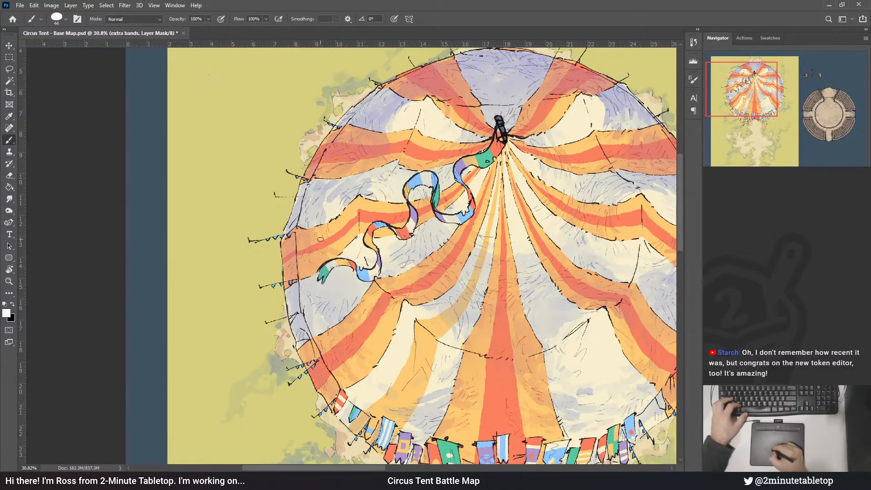
# - Extend and widen the left red band between the roof fold and the outer wall panel, trimming its edges
pyautogui.moveTo(345, 195); pyautogui.dragTo(373, 188)
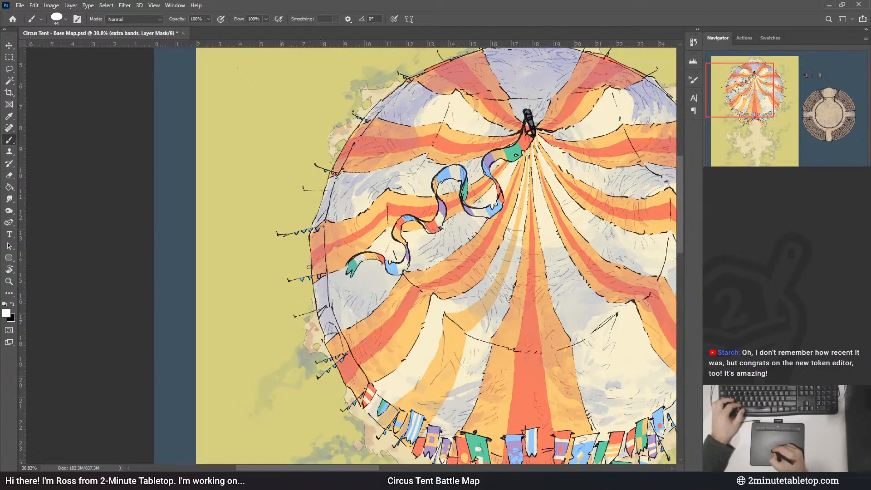
pyautogui.press('x')
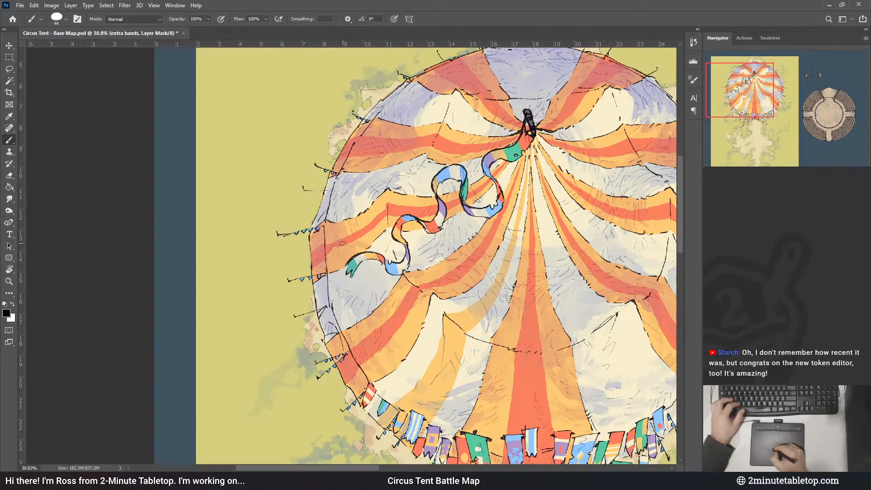
pyautogui.press('x')
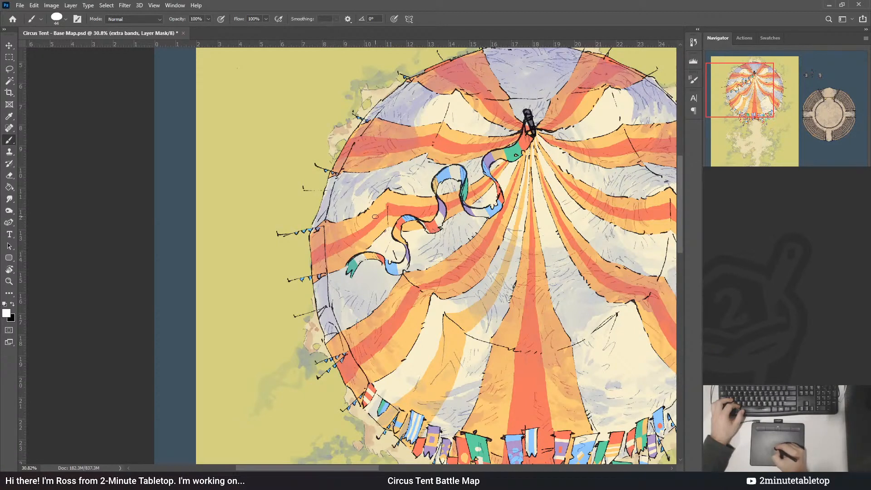
pyautogui.press('x')
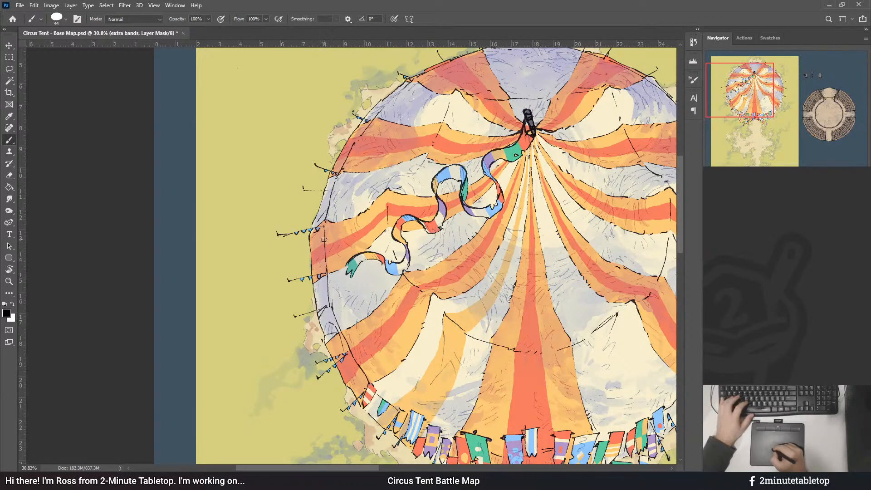
pyautogui.press('x')
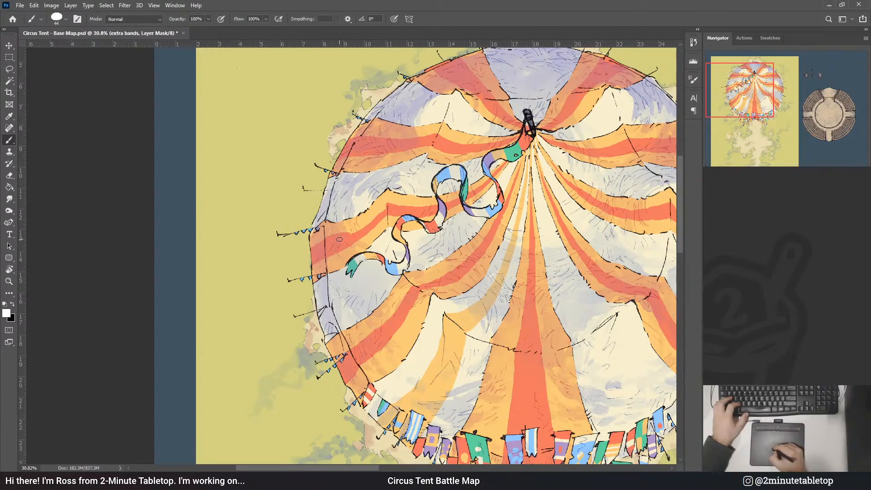
pyautogui.press('x')
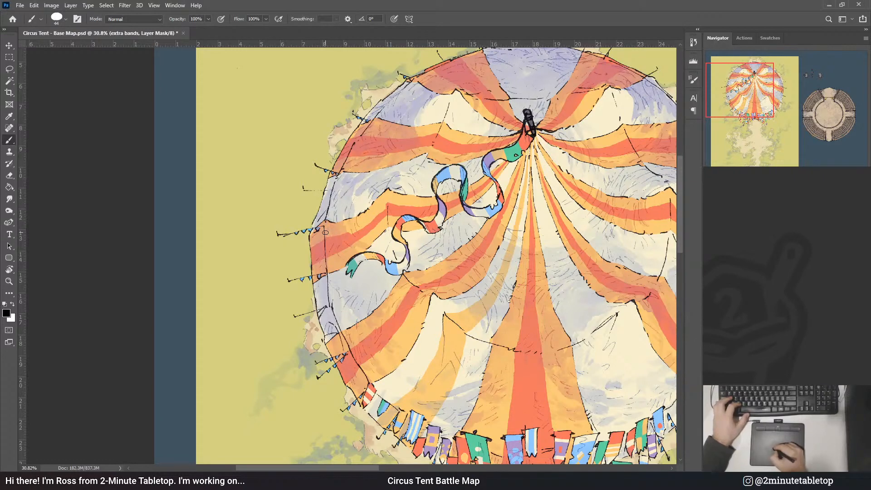
# - Touch up the left red band where it crosses the wall seam and save the map file
pyautogui.press('x')
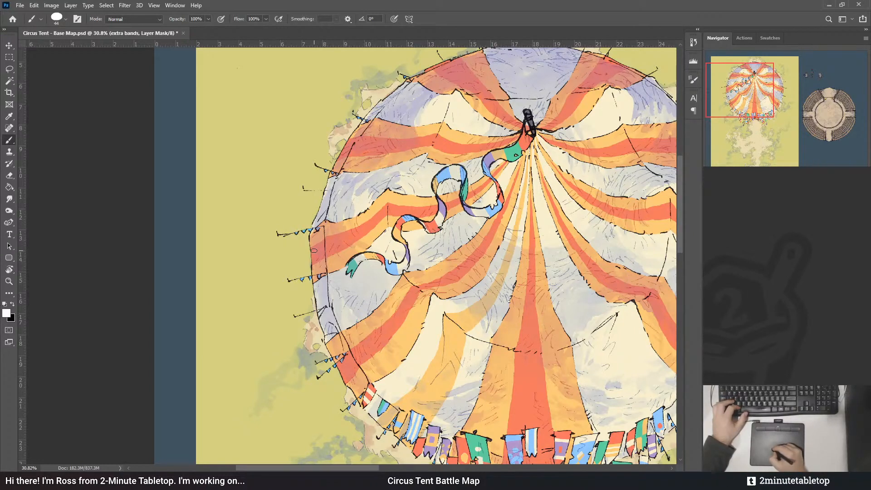
pyautogui.press('x')
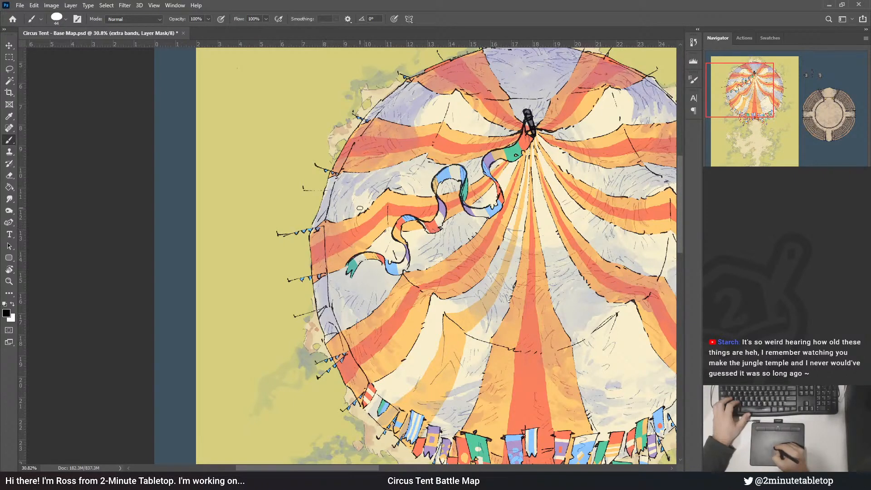
pyautogui.press('x')
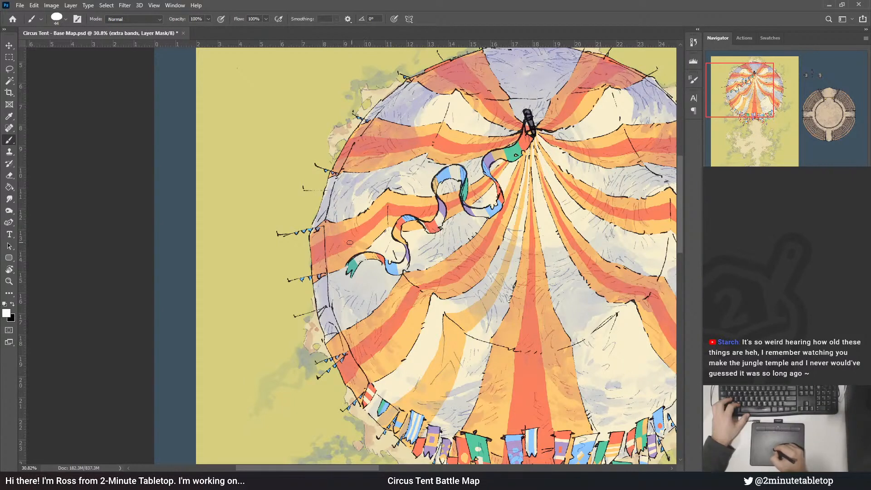
pyautogui.press('x')
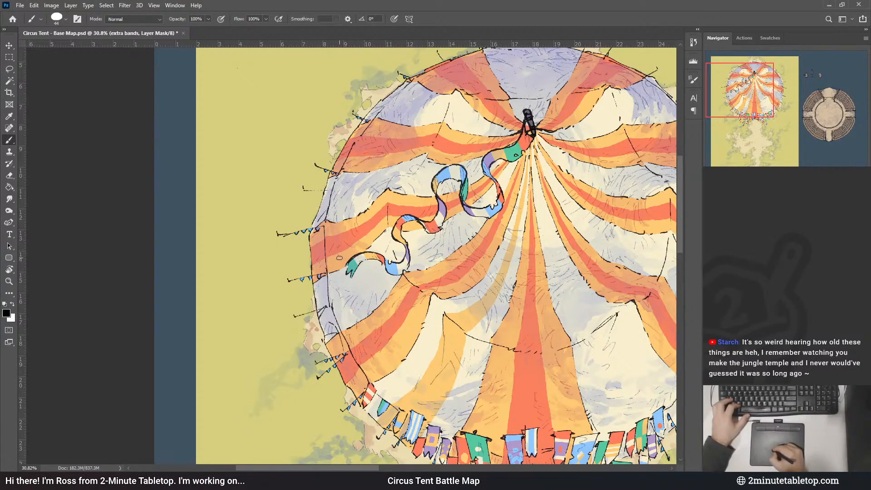
pyautogui.moveTo(370, 239); pyautogui.dragTo(362, 200)
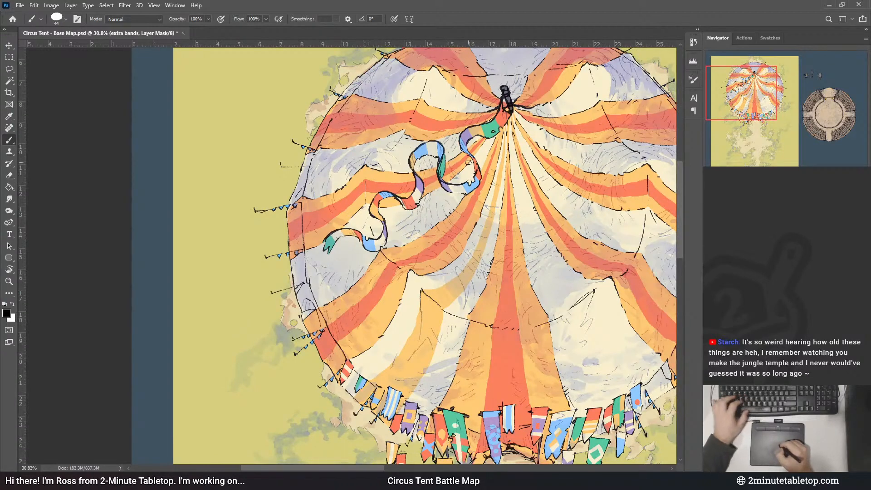
pyautogui.hotkey('ctrl', 's')
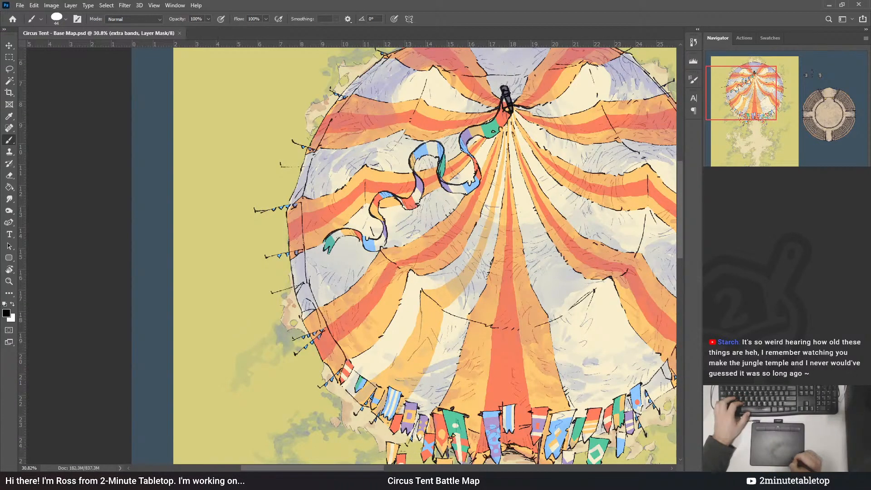
pyautogui.moveTo(509, 280); pyautogui.dragTo(428, 279)
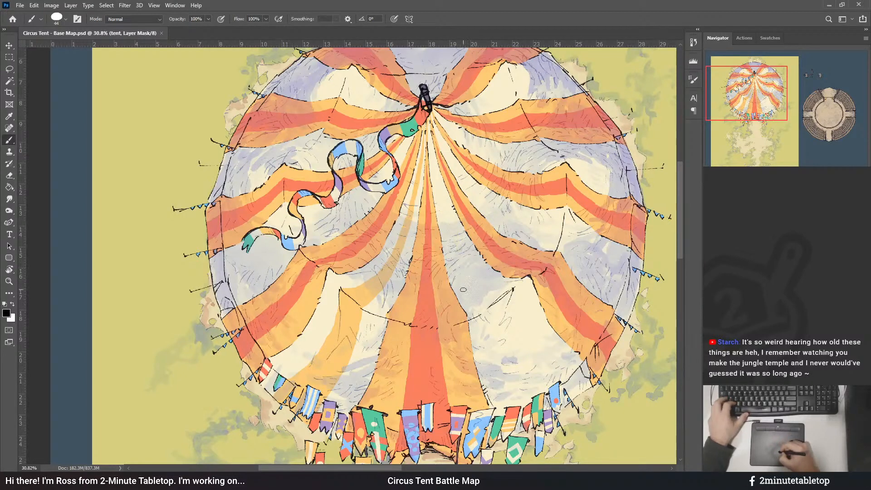
pyautogui.moveTo(470, 269)
pyautogui.mouseDown()
pyautogui.moveTo(455, 245)
pyautogui.moveTo(475, 280)
pyautogui.moveTo(462, 261)
pyautogui.moveTo(491, 278)
pyautogui.moveTo(498, 298)
pyautogui.mouseUp()
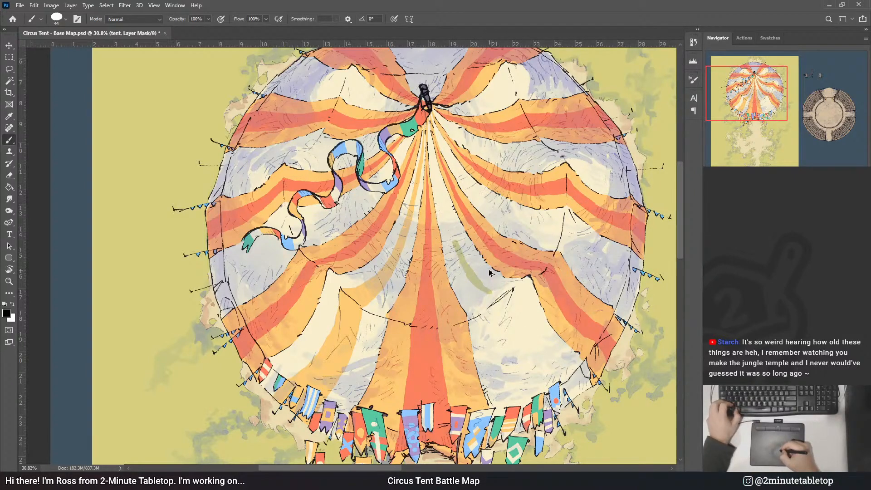
pyautogui.hotkey('ctrl', 'z')
pyautogui.hotkey('ctrl', 'z')
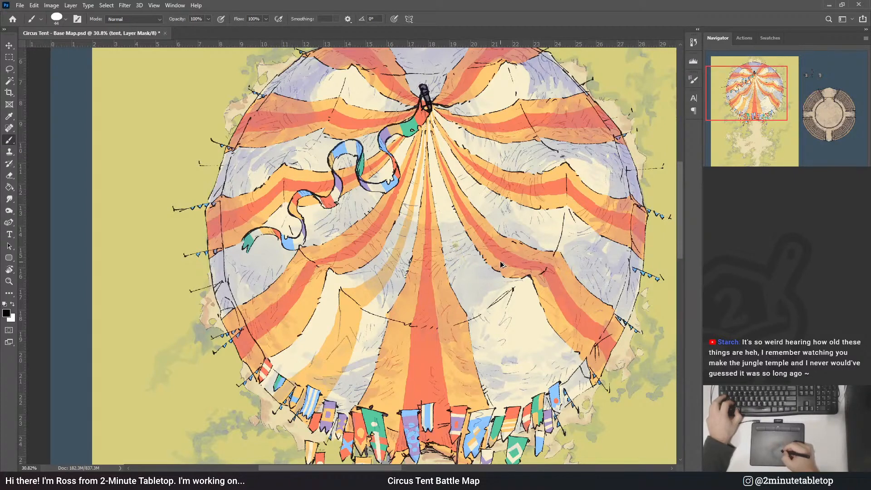
# - Rough in a continuous orange band on the extra bands layer mask, from the tent's peak down the white panel right of the central stripe
pyautogui.hotkey('ctrl', '2')
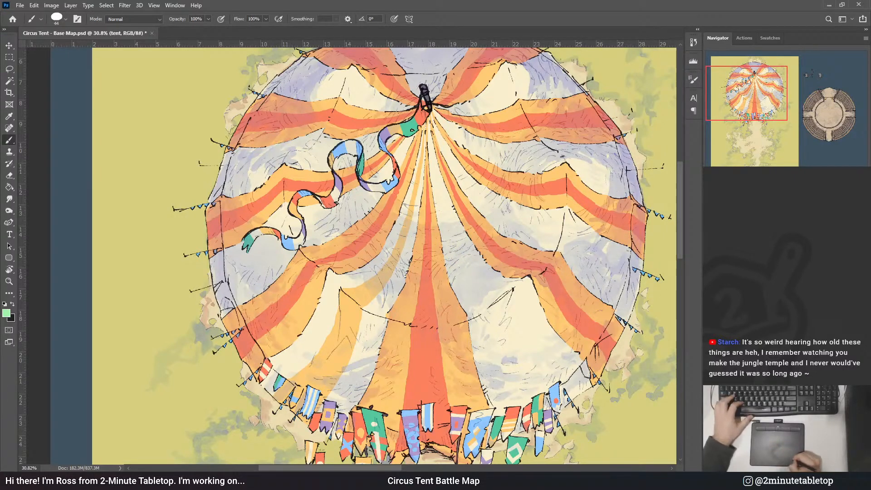
pyautogui.click(767, 417)
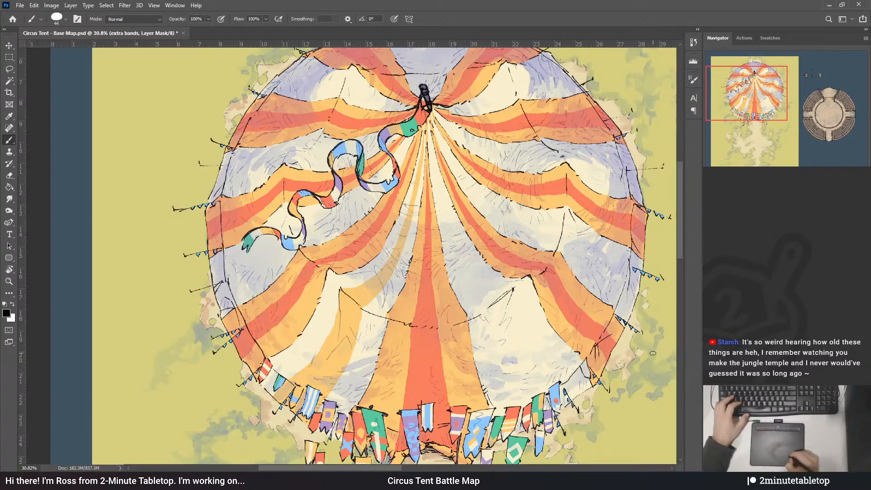
pyautogui.keyDown('shift'); pyautogui.click(767, 417); pyautogui.keyUp('shift')
pyautogui.keyDown('shift'); pyautogui.click(766, 418); pyautogui.keyUp('shift')
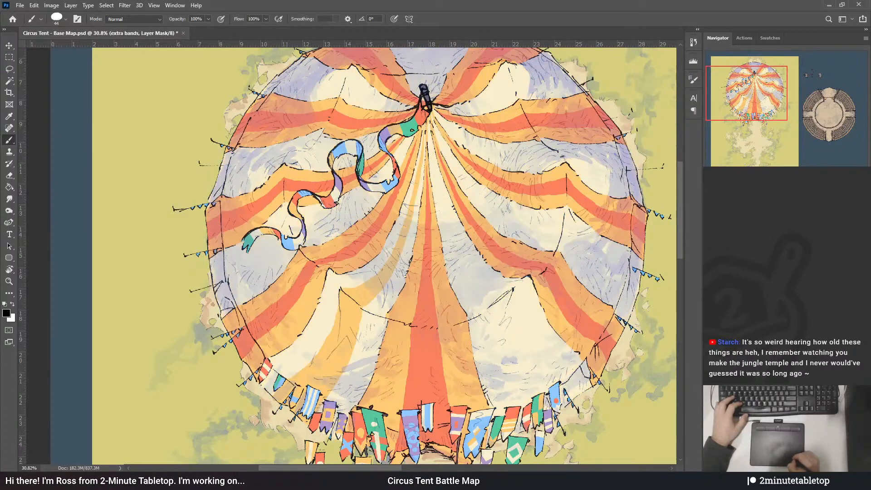
pyautogui.moveTo(475, 274); pyautogui.dragTo(525, 355)
pyautogui.moveTo(498, 303); pyautogui.dragTo(541, 386)
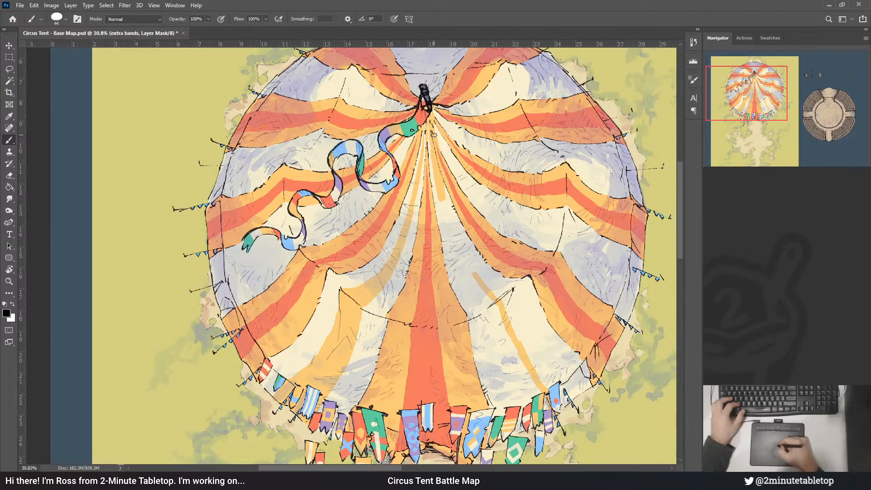
pyautogui.press('x')
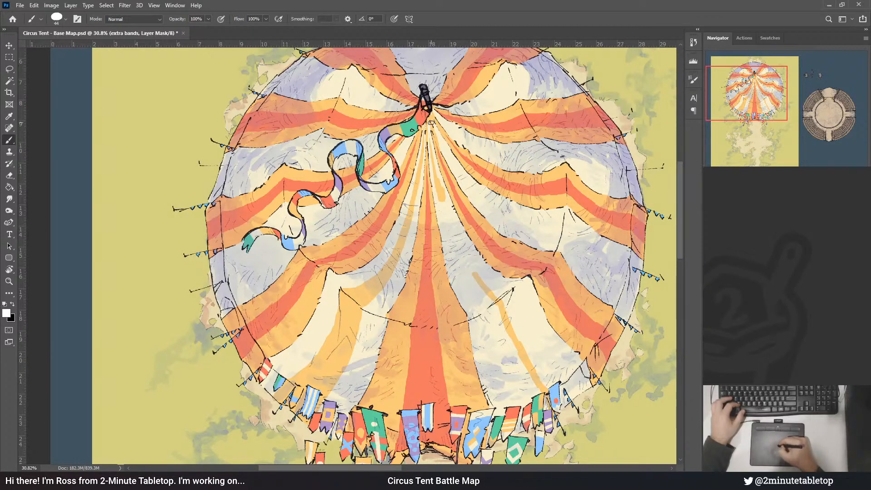
pyautogui.press('x')
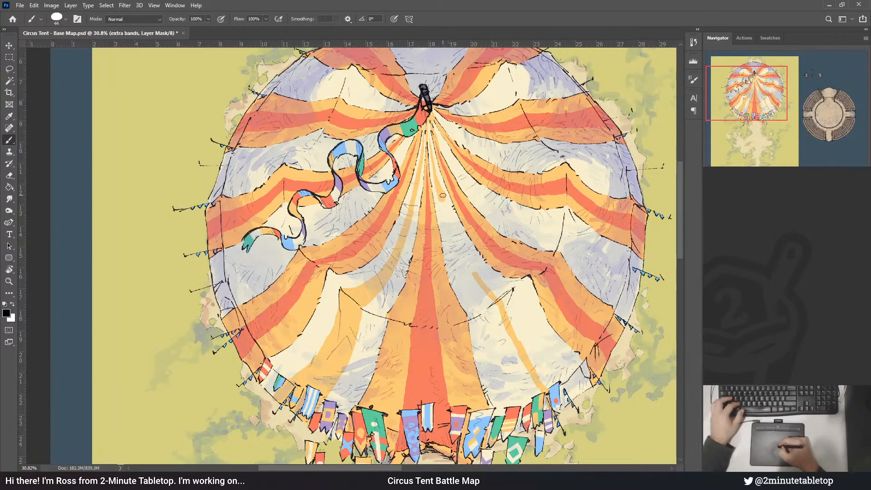
pyautogui.moveTo(443, 195); pyautogui.dragTo(469, 274)
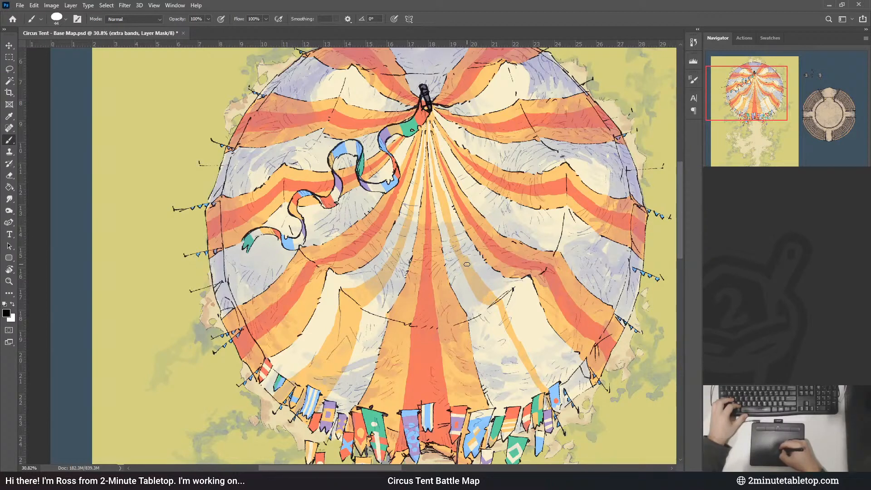
# - Refine the new orange band between the peak and the roof fold, shaping its edges and tapering it toward the peak
pyautogui.press('x')
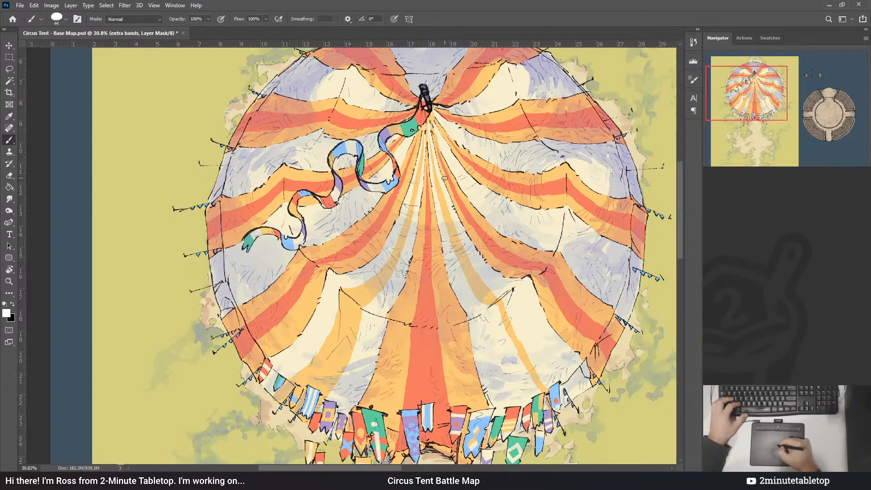
pyautogui.press('x')
pyautogui.press('x')
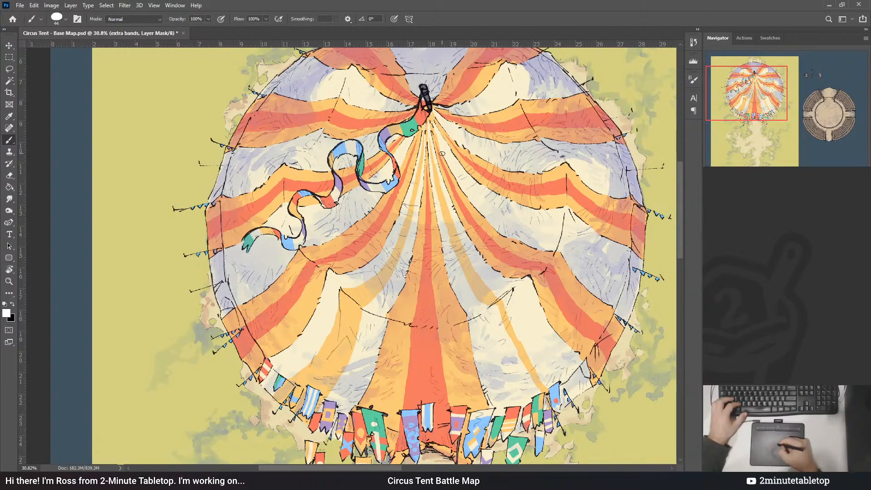
pyautogui.press('x')
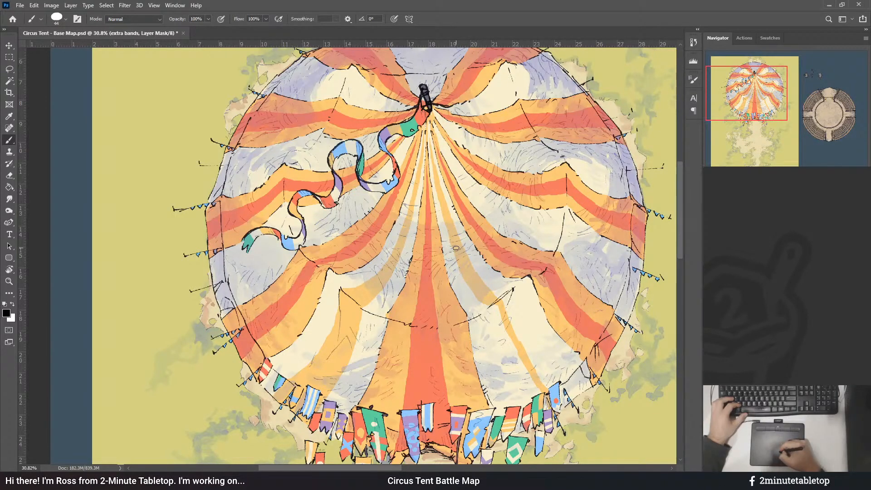
pyautogui.press('x')
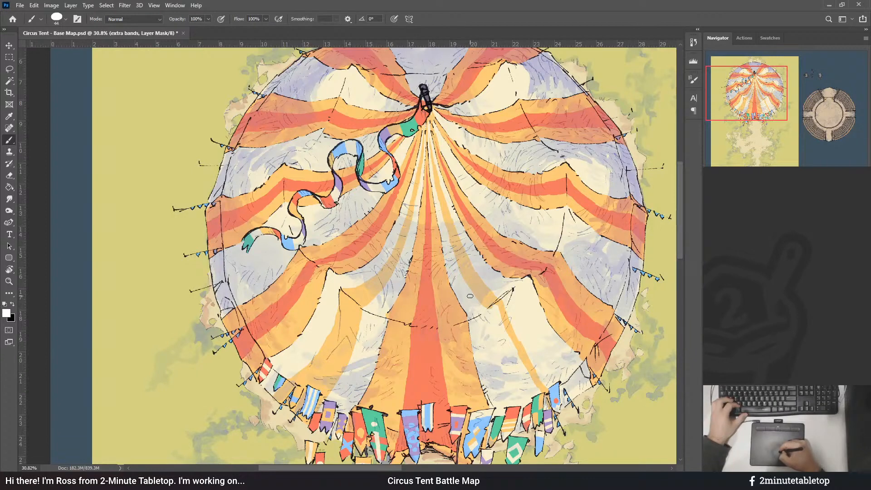
pyautogui.press('x')
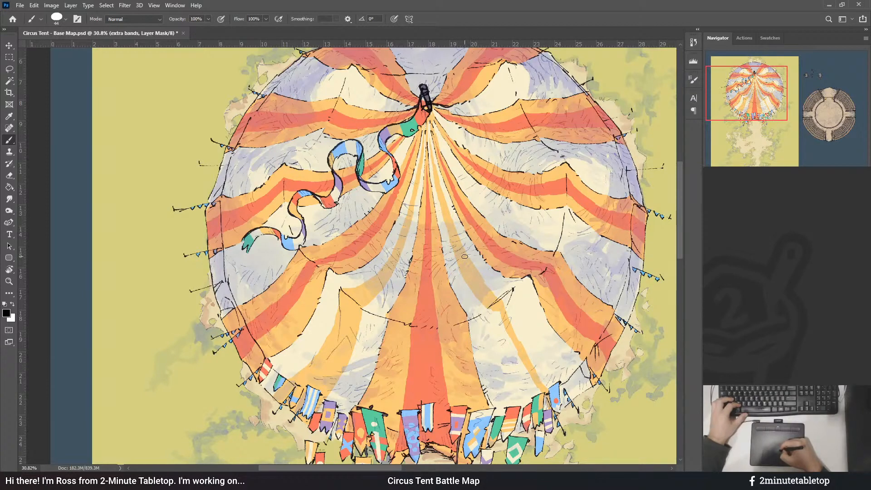
pyautogui.press('x')
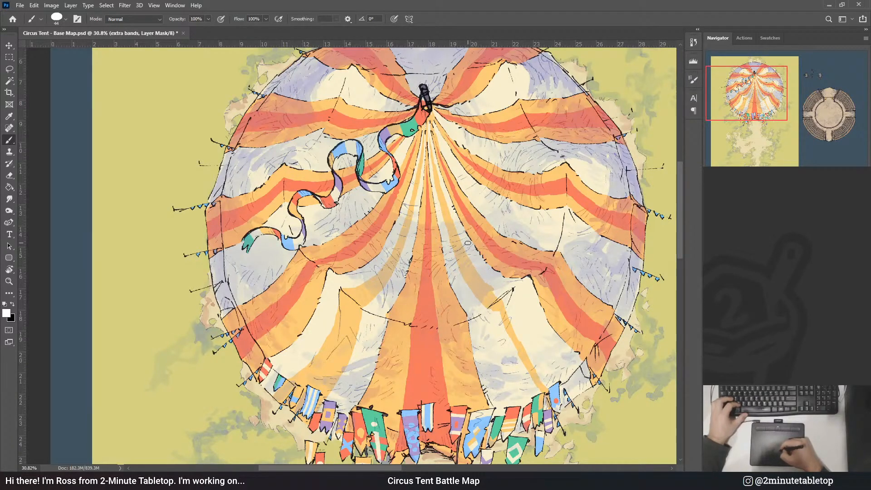
# - Widen the orange band below the roof fold and fill it in down to the row of pennants
pyautogui.press('x')
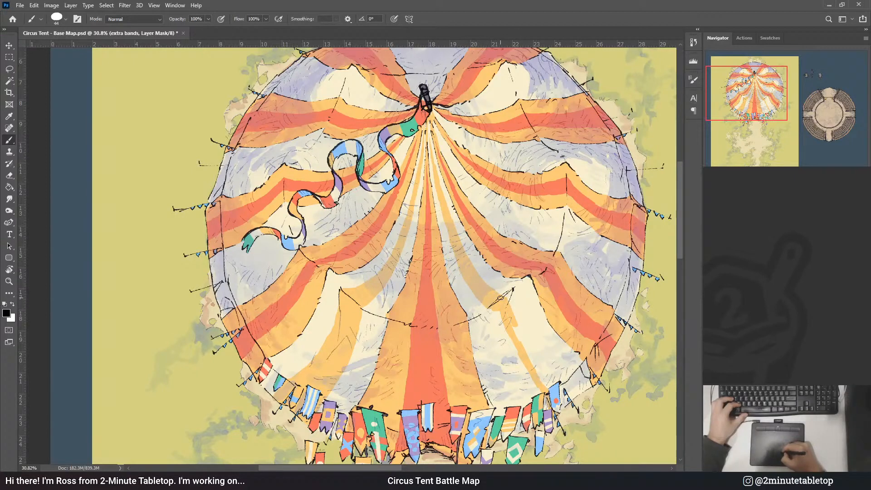
pyautogui.moveTo(500, 298); pyautogui.dragTo(522, 396)
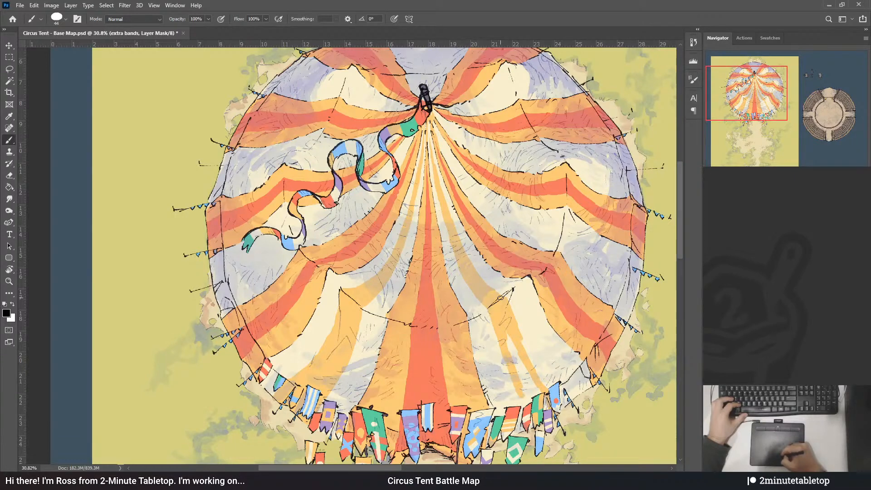
pyautogui.moveTo(507, 335); pyautogui.dragTo(527, 395)
pyautogui.moveTo(520, 359); pyautogui.dragTo(531, 397)
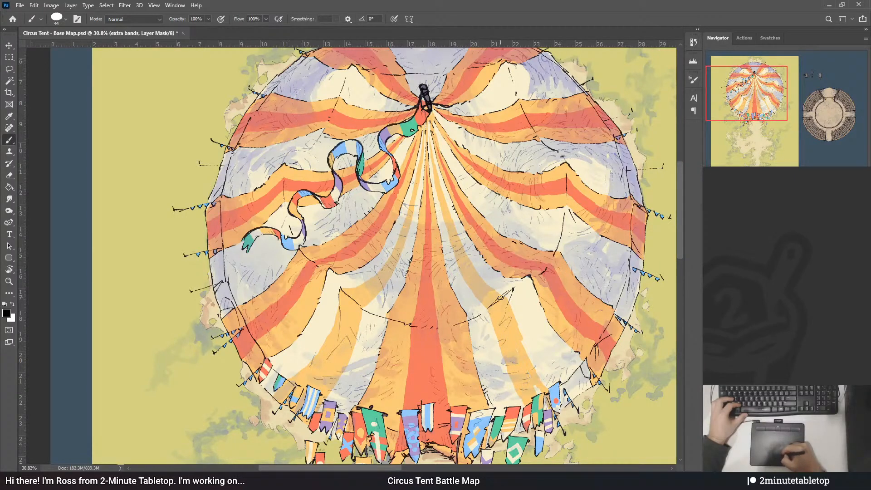
# - Clean up the orange band's edges around the roof fold so its upper and lower parts line up
pyautogui.press('x')
pyautogui.moveTo(512, 299); pyautogui.dragTo(450, 232)
pyautogui.press('x')
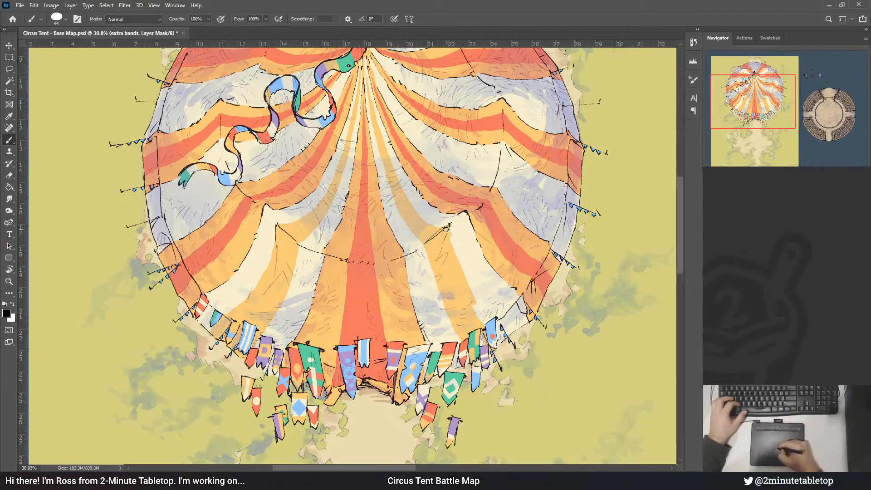
pyautogui.press('x')
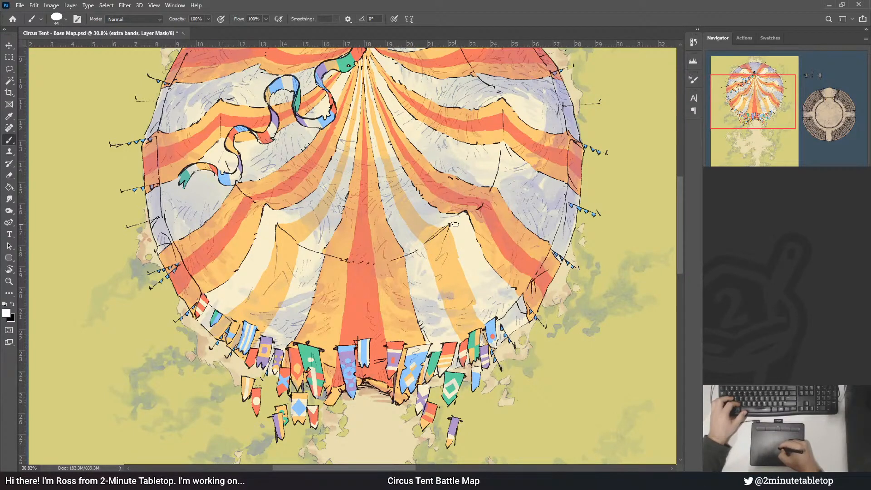
pyautogui.press('x')
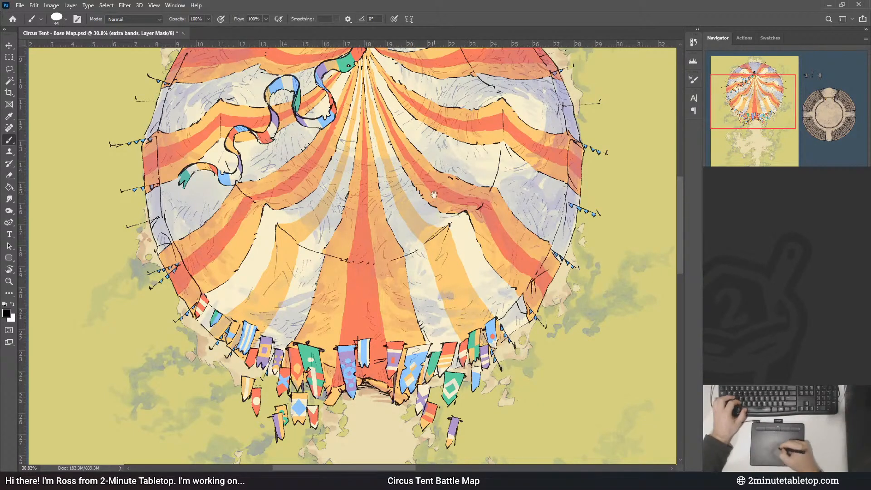
# - Paint another thin orange band from the tent's peak partway down the next white panel to the right
pyautogui.scroll(3, 450, 249)
pyautogui.scroll(-12, 467, 214)
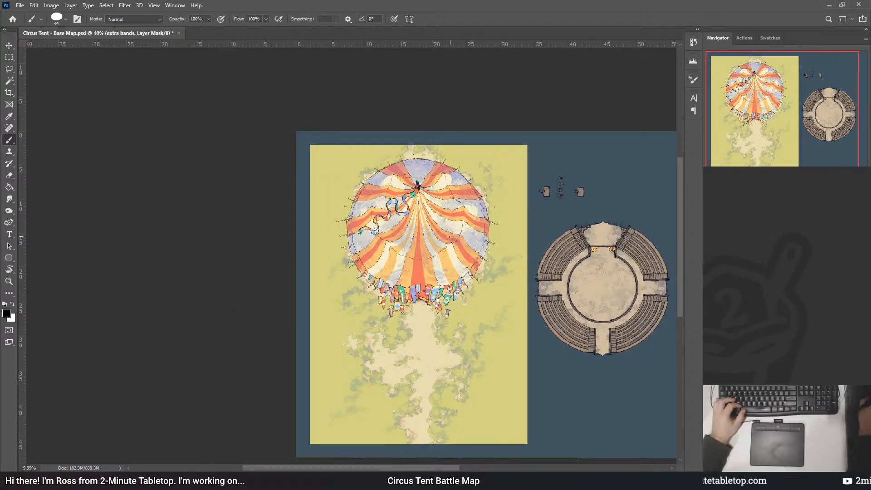
pyautogui.scroll(10, 465, 223)
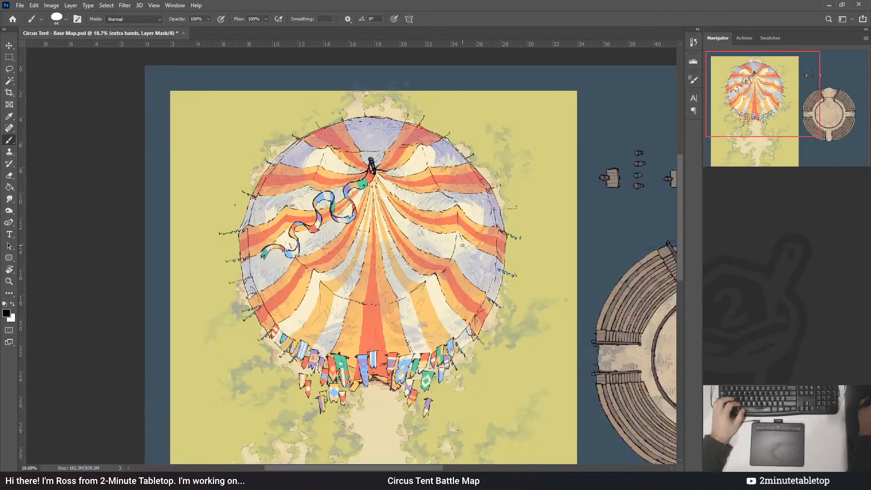
pyautogui.press('x')
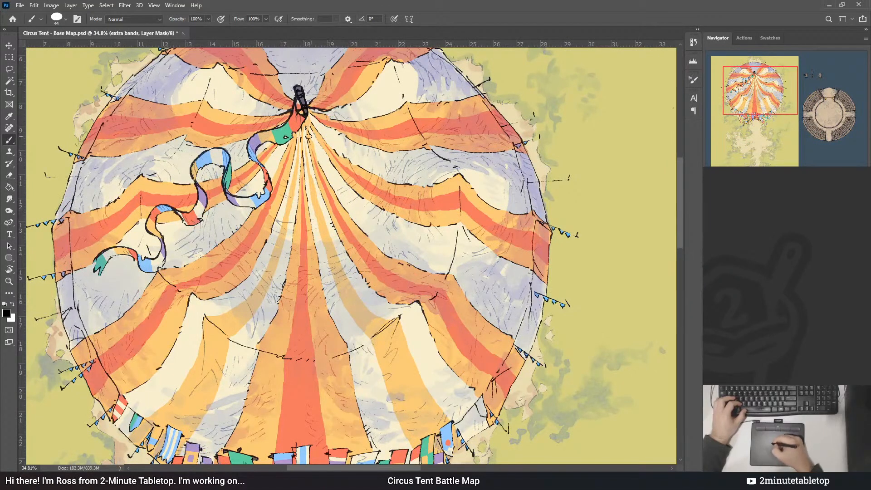
pyautogui.press('x')
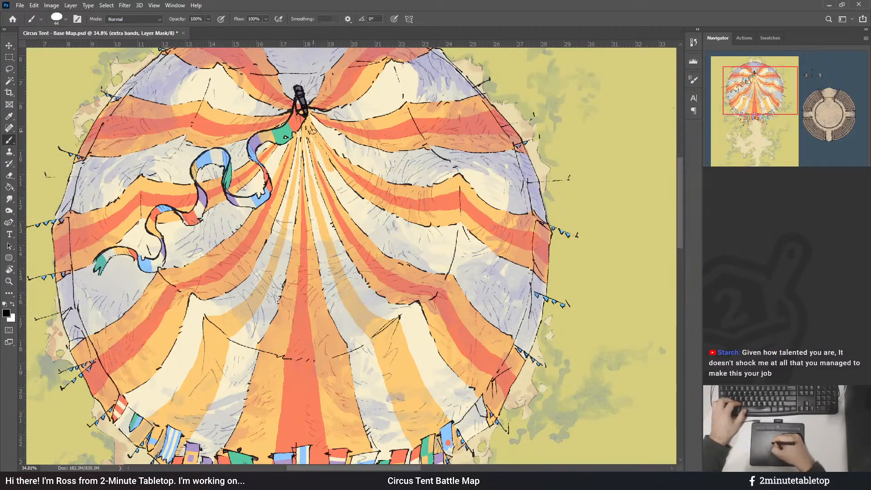
pyautogui.moveTo(337, 185); pyautogui.dragTo(388, 233)
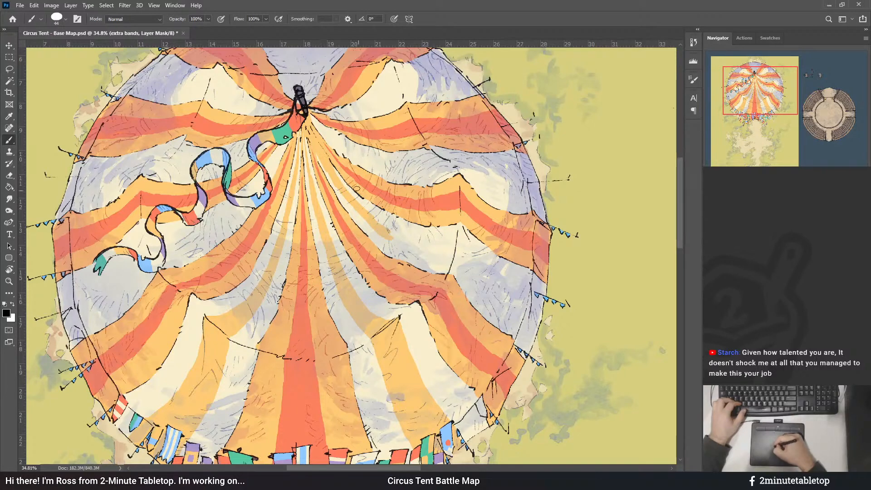
pyautogui.press('x')
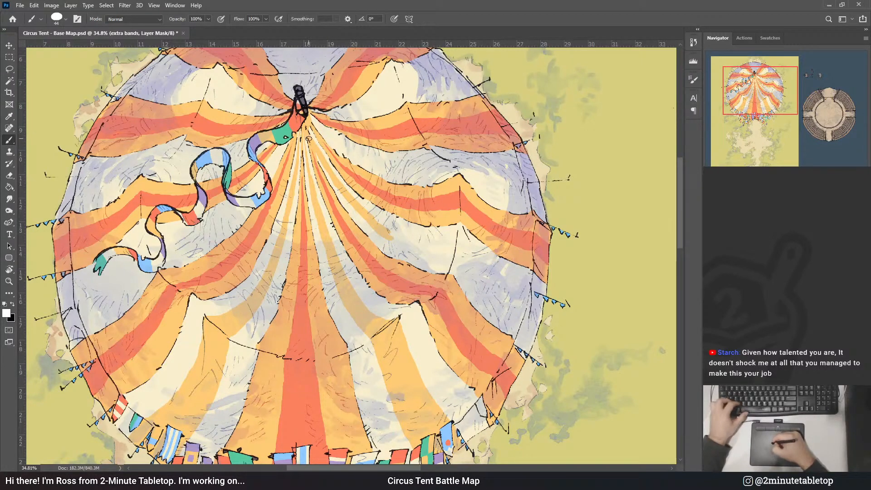
pyautogui.press('x')
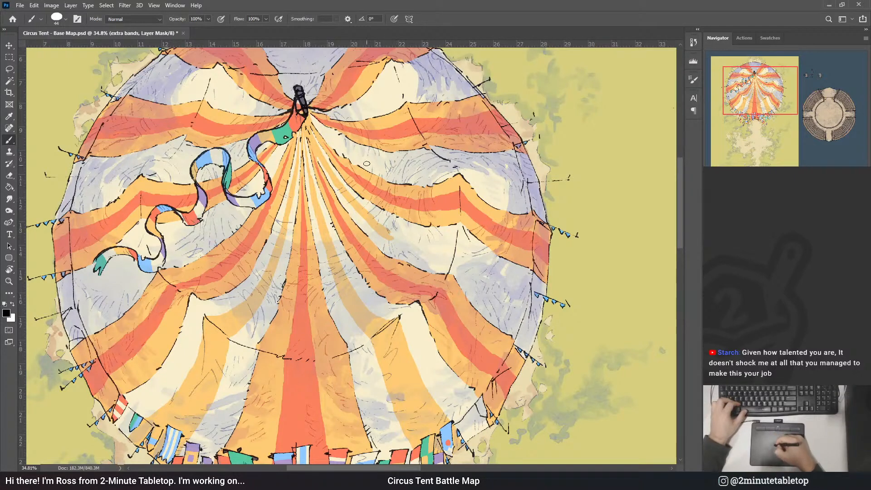
# - Trim and smooth the edges of the second orange band, narrowing it toward the tent's peak
pyautogui.moveTo(393, 239); pyautogui.dragTo(345, 209)
pyautogui.press('x')
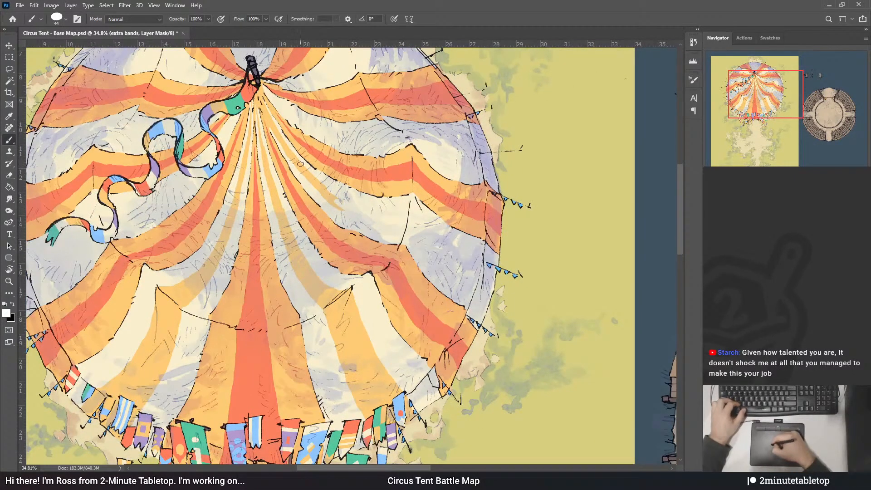
pyautogui.press('x')
pyautogui.press('x')
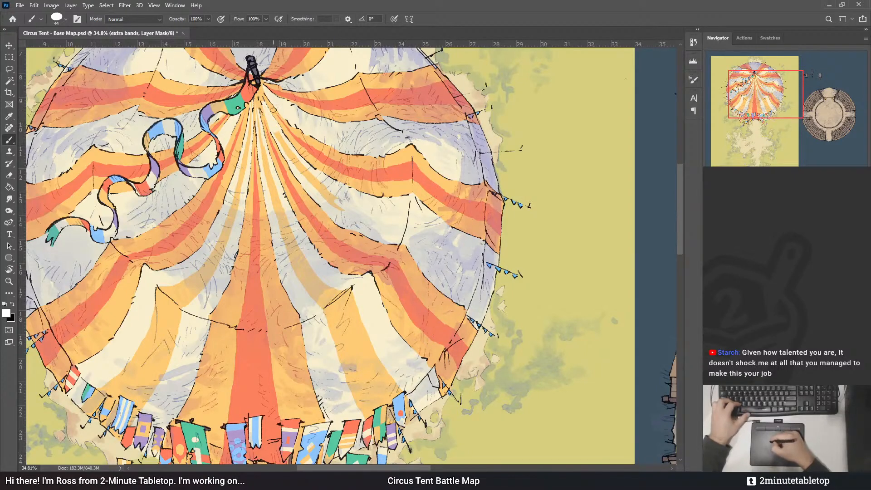
pyautogui.press('x')
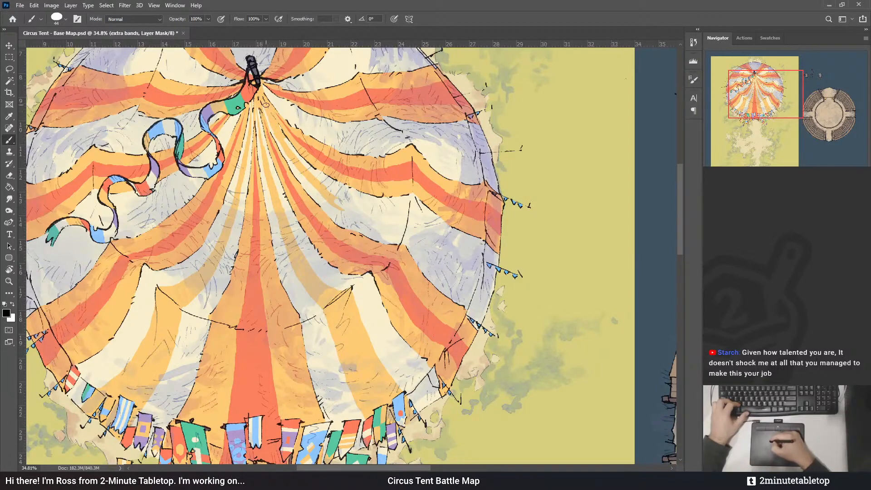
pyautogui.press('x')
pyautogui.press('x')
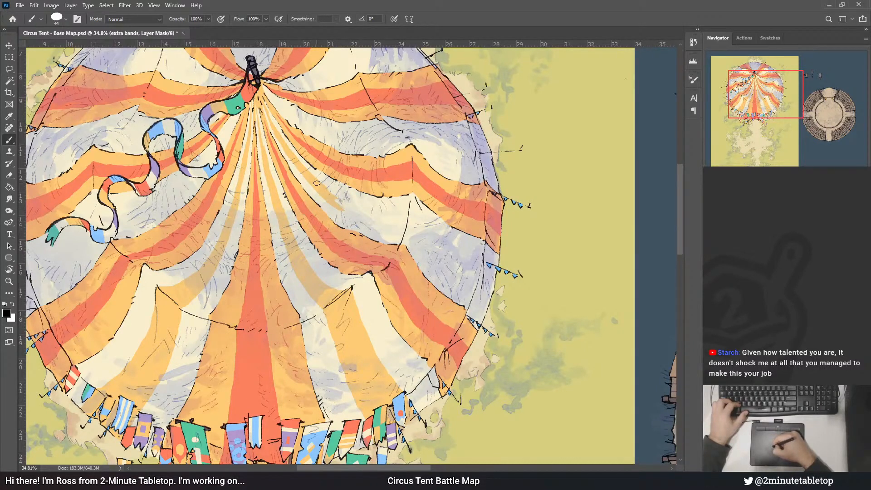
# - Extend and widen the second orange band to the right roof fold and on down toward the outer wall seam
pyautogui.moveTo(348, 212); pyautogui.dragTo(348, 206)
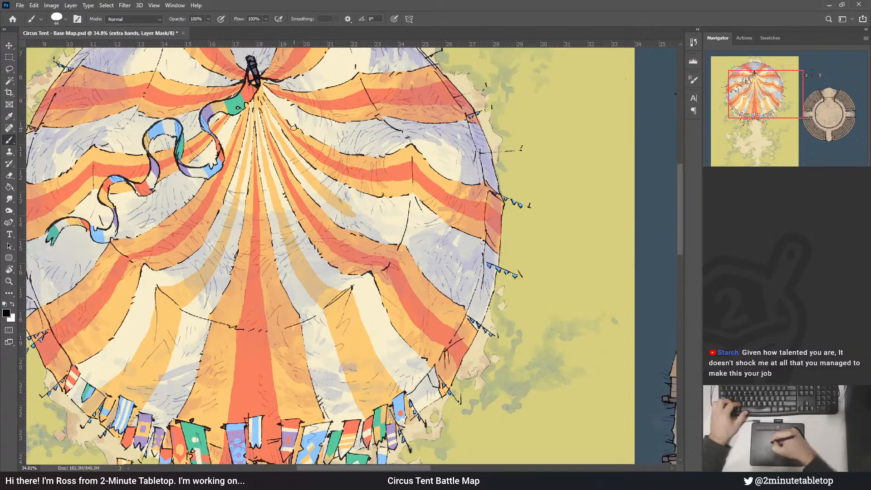
pyautogui.press('x')
pyautogui.press('x')
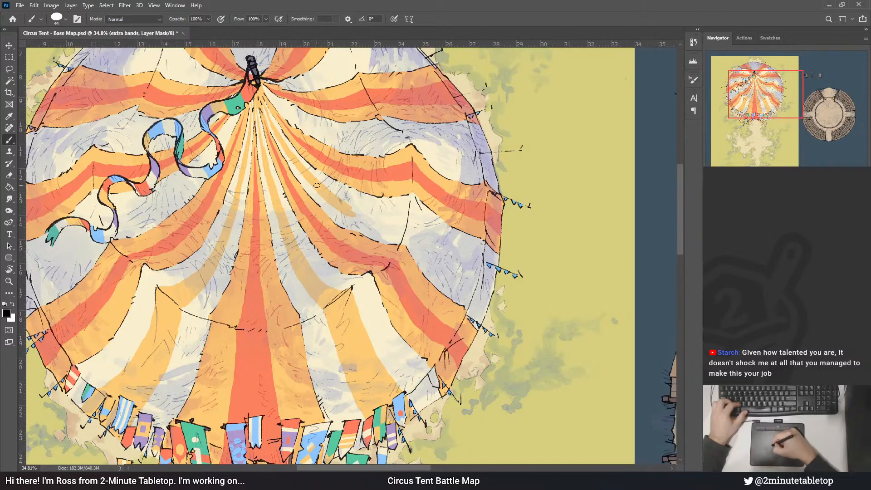
pyautogui.moveTo(317, 185)
pyautogui.mouseDown()
pyautogui.moveTo(380, 215)
pyautogui.moveTo(366, 217)
pyautogui.moveTo(358, 212)
pyautogui.moveTo(400, 220)
pyautogui.mouseUp()
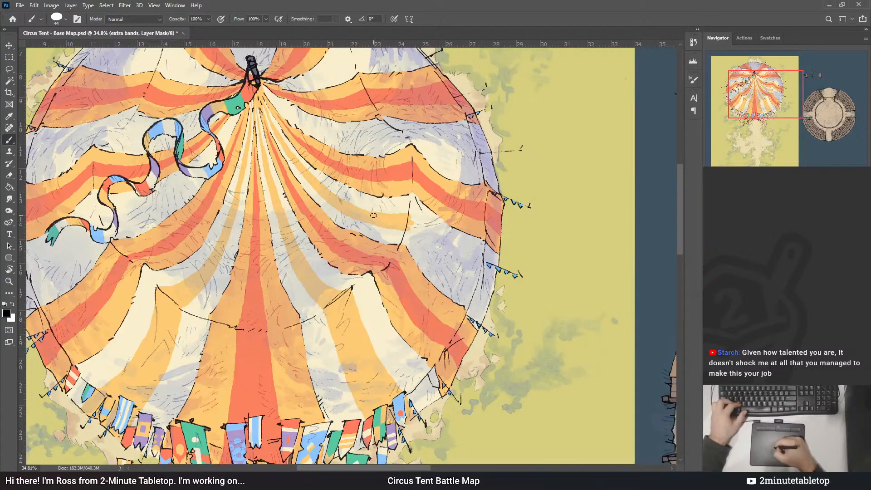
pyautogui.moveTo(410, 190); pyautogui.dragTo(351, 166)
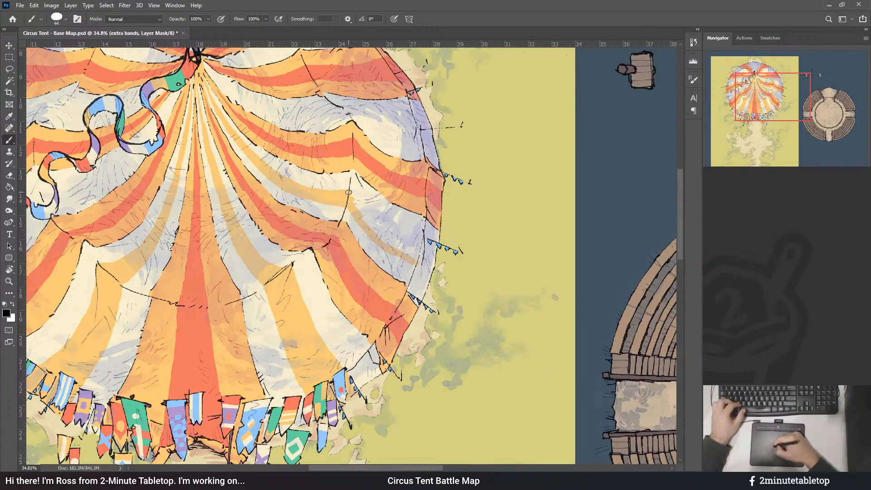
pyautogui.moveTo(349, 195)
pyautogui.mouseDown()
pyautogui.moveTo(391, 232)
pyautogui.moveTo(390, 242)
pyautogui.moveTo(411, 248)
pyautogui.mouseUp()
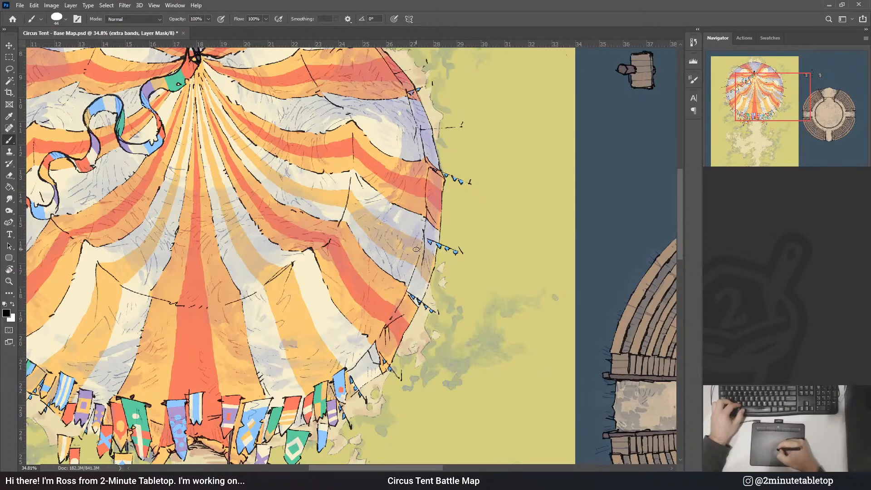
# - Paint a third thin orange band from the tent's peak along the next white panel up, past the fold to the outer wall seam
pyautogui.moveTo(431, 260); pyautogui.dragTo(654, 265)
pyautogui.moveTo(432, 69); pyautogui.dragTo(293, 153)
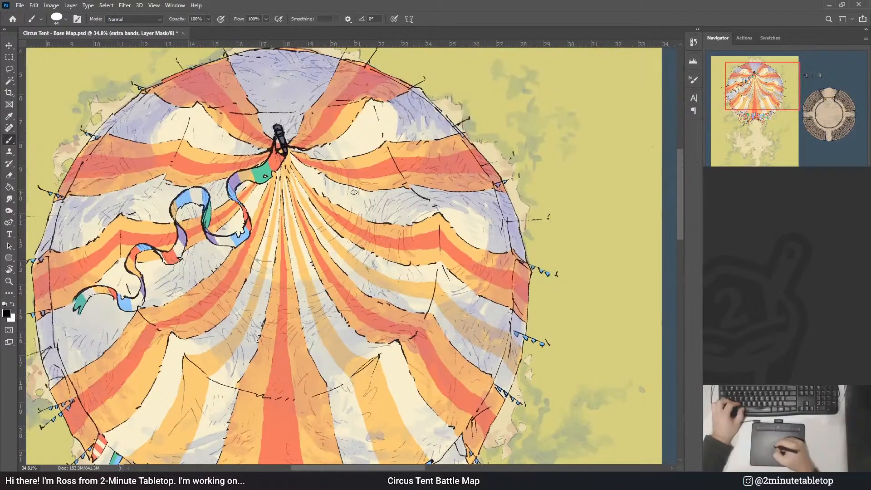
pyautogui.press('x')
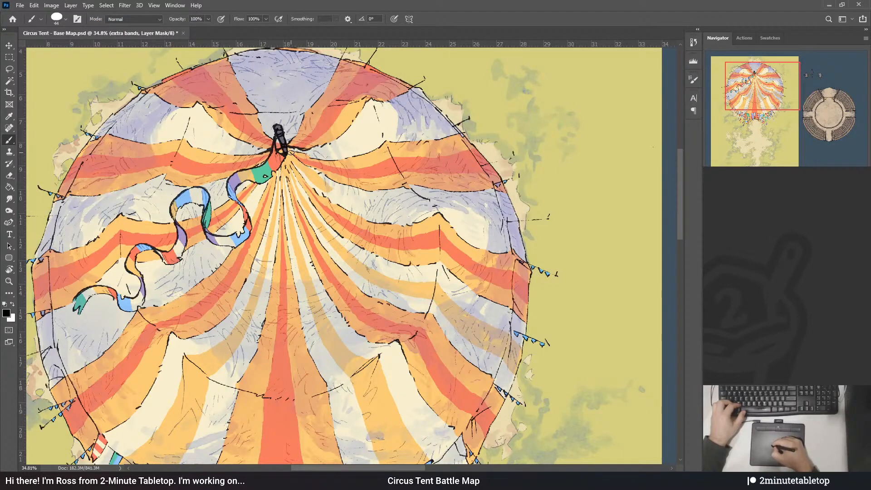
pyautogui.press('x')
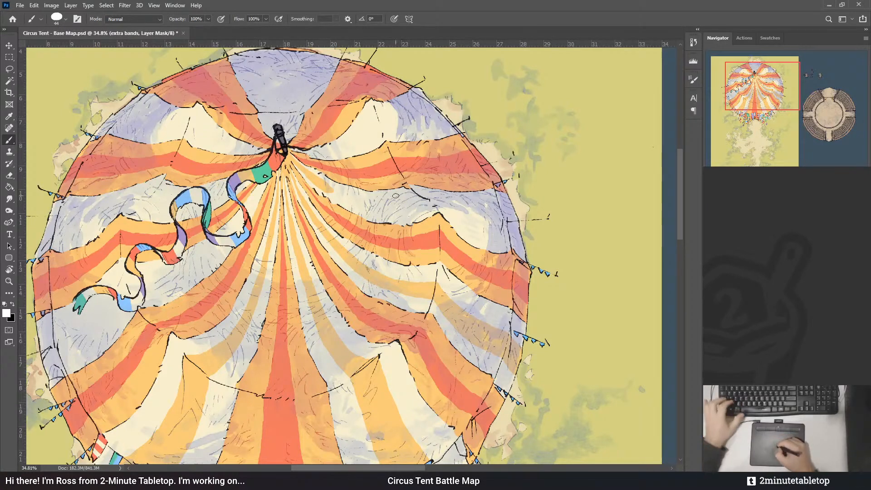
pyautogui.moveTo(355, 101); pyautogui.dragTo(323, 109)
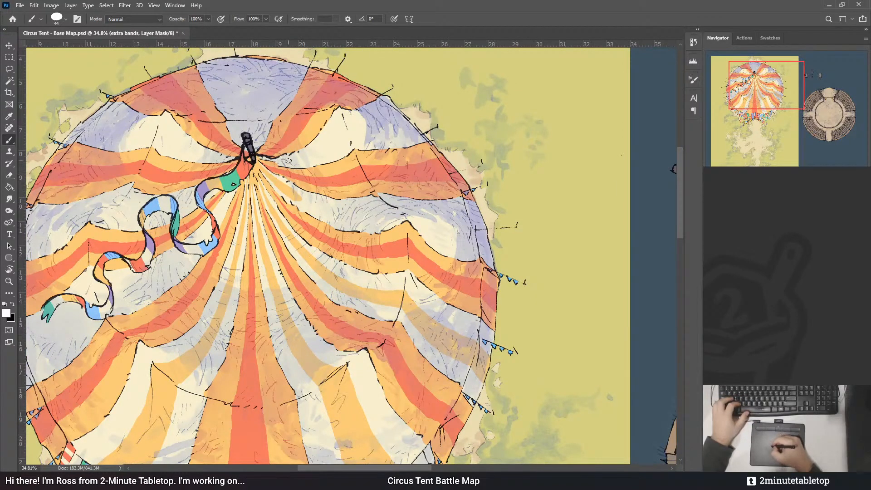
pyautogui.press('x')
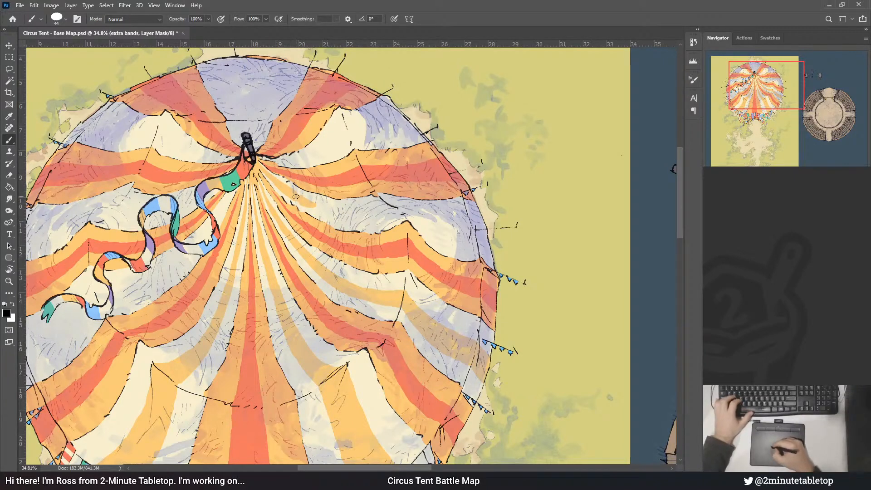
pyautogui.moveTo(313, 205)
pyautogui.mouseDown()
pyautogui.moveTo(414, 213)
pyautogui.moveTo(462, 234)
pyautogui.mouseUp()
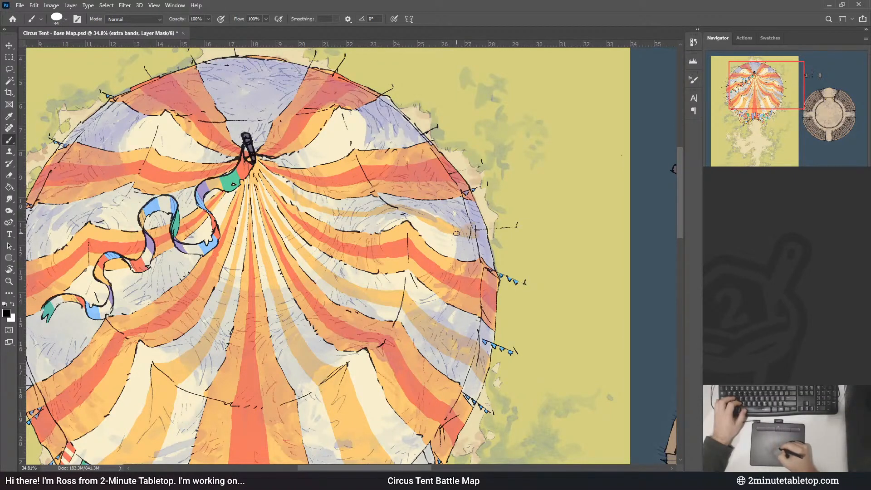
pyautogui.moveTo(469, 225); pyautogui.dragTo(477, 228)
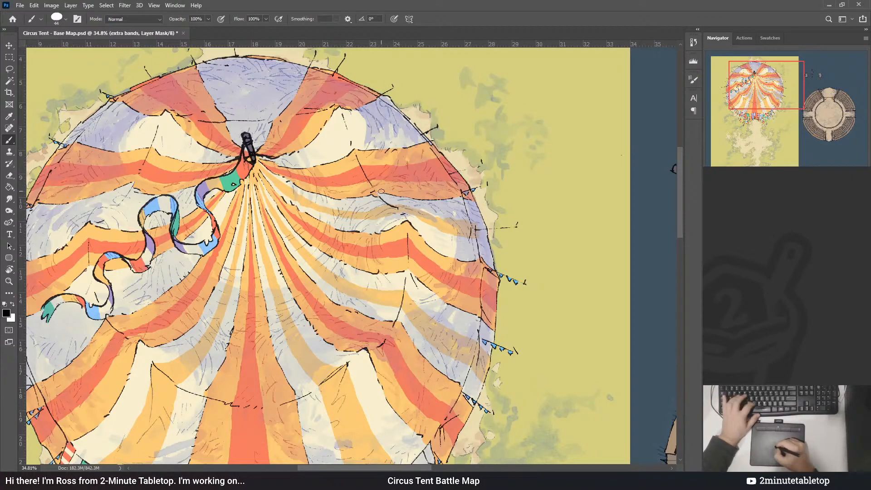
# - Clean up the third orange band around the roof fold and widen its section toward the outer wall
pyautogui.press('x')
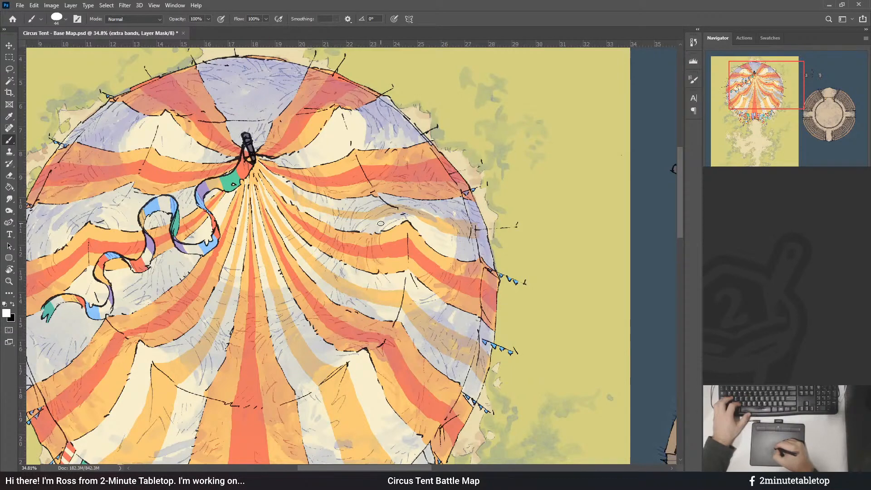
pyautogui.press('x')
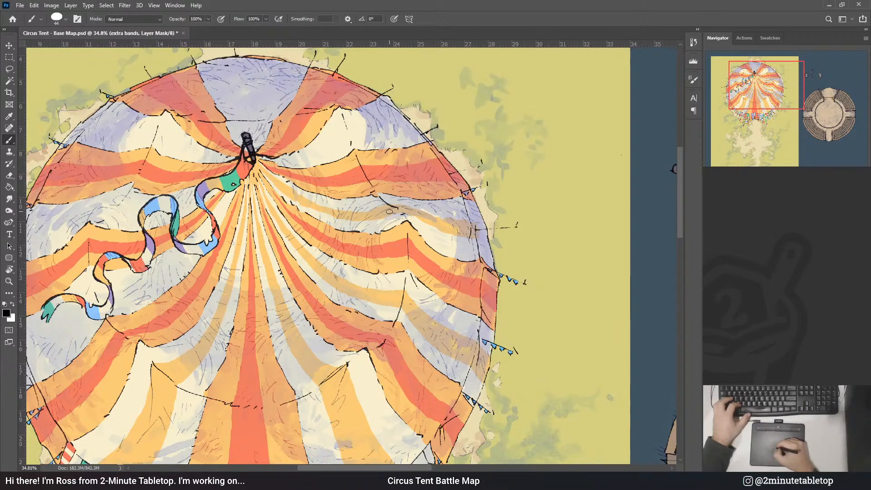
pyautogui.moveTo(421, 207); pyautogui.dragTo(346, 207)
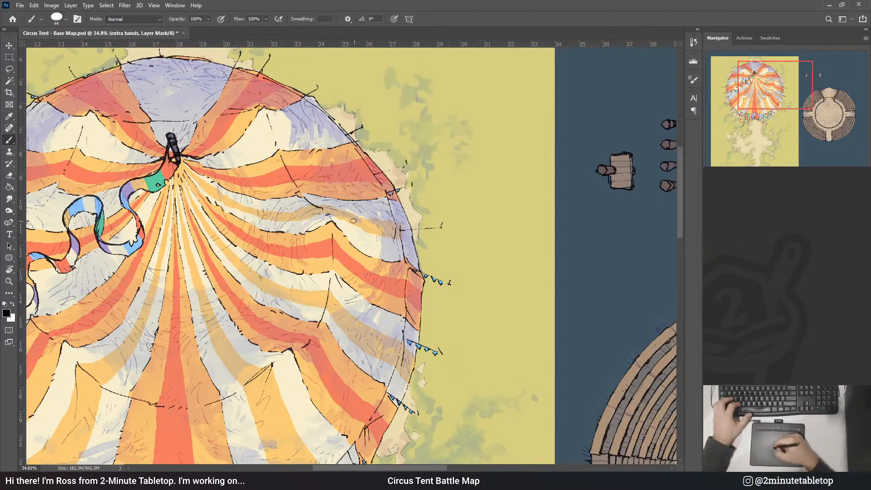
pyautogui.press('x')
pyautogui.press('x')
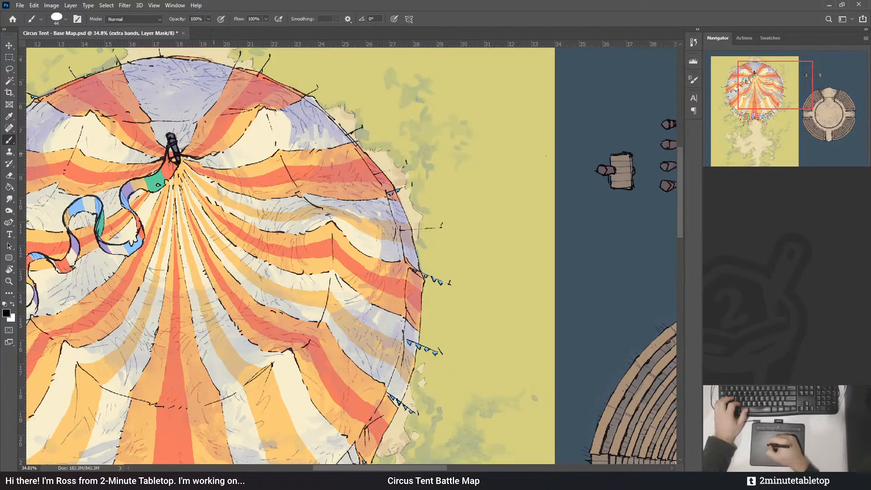
# - Smooth the third orange band's edges between the peak and the fold, and touch up its outer end
pyautogui.press('x')
pyautogui.press('x')
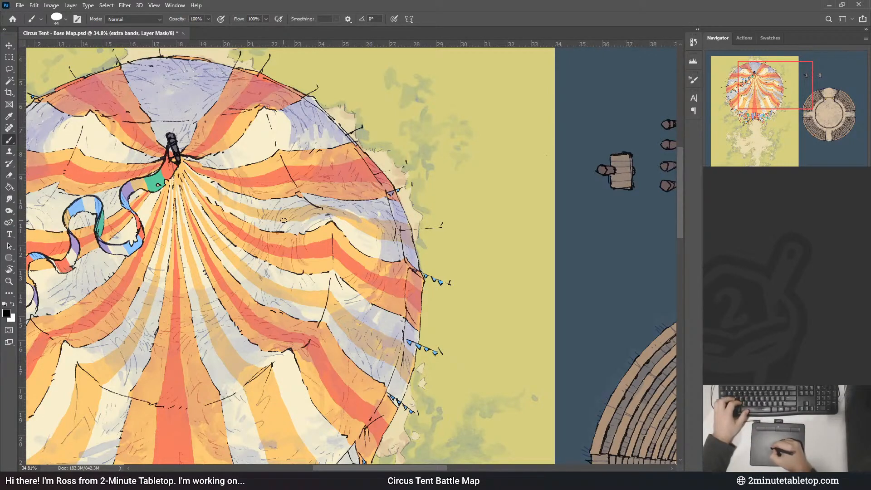
pyautogui.press('x')
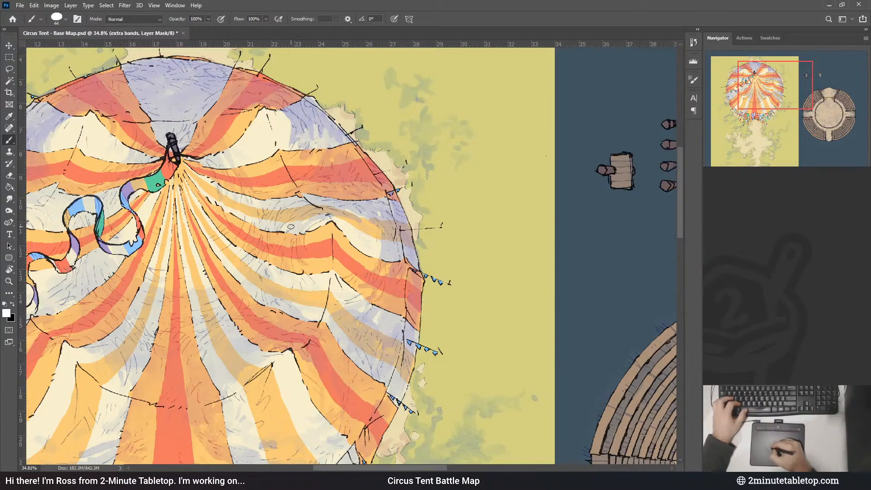
pyautogui.press('x')
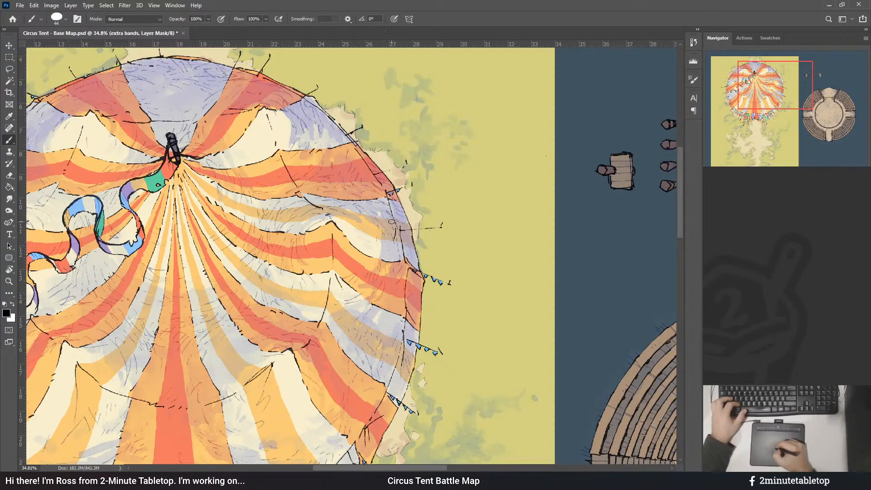
pyautogui.press('x')
pyautogui.press('x')
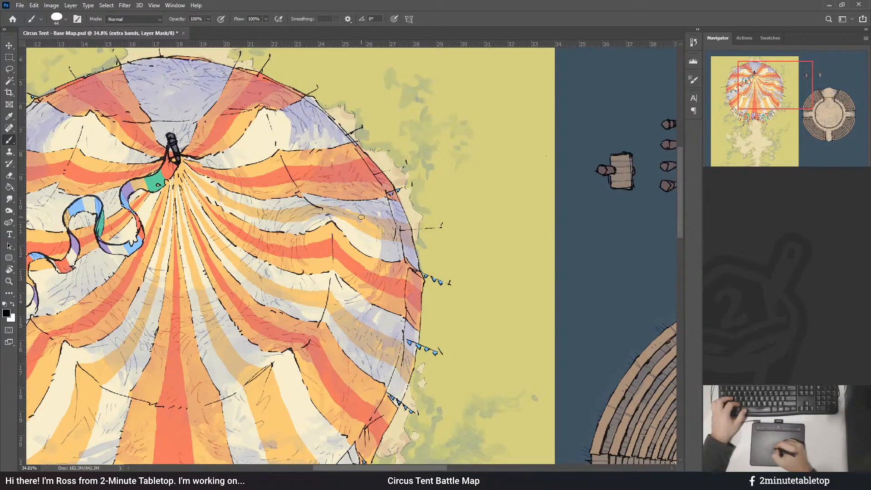
pyautogui.press('x')
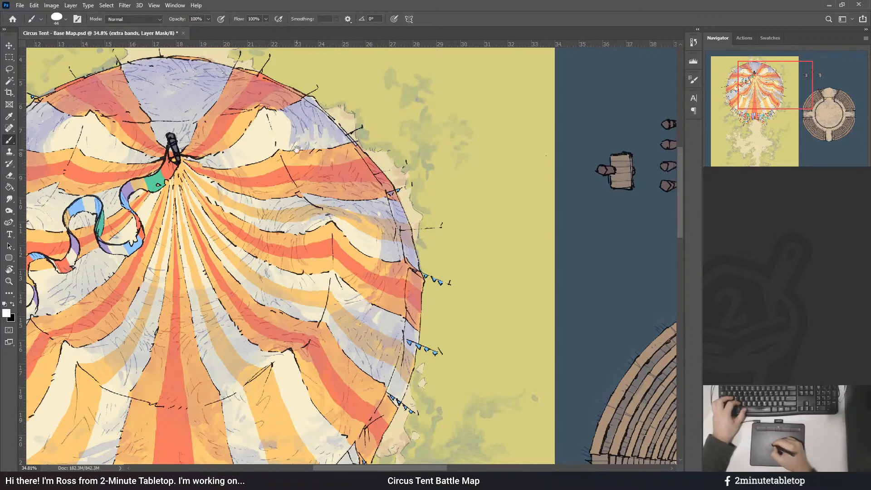
# - Paint a fourth thin orange band from the tent's peak across the upper-right white panel toward the outer edge
pyautogui.moveTo(194, 156); pyautogui.dragTo(265, 176)
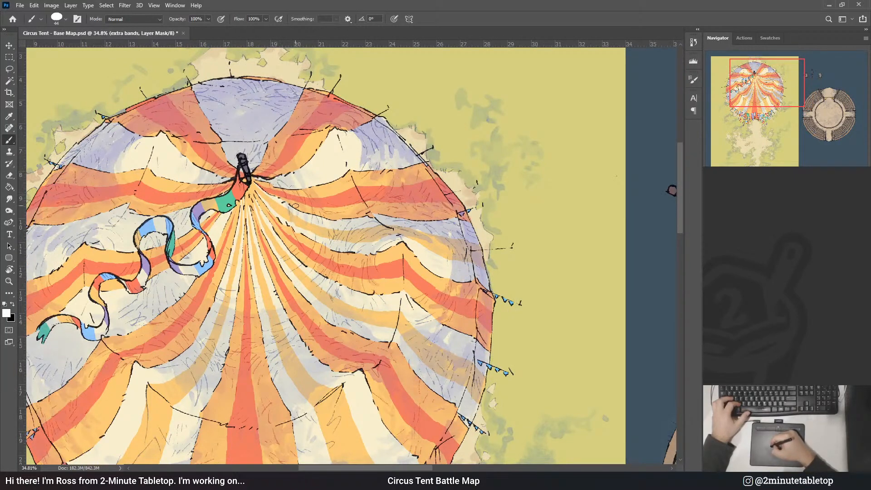
pyautogui.press('x')
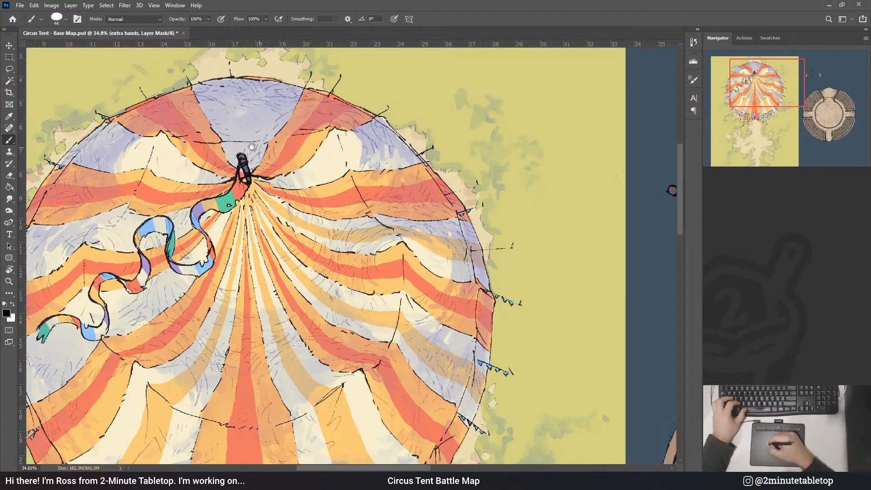
pyautogui.moveTo(311, 98); pyautogui.dragTo(330, 85)
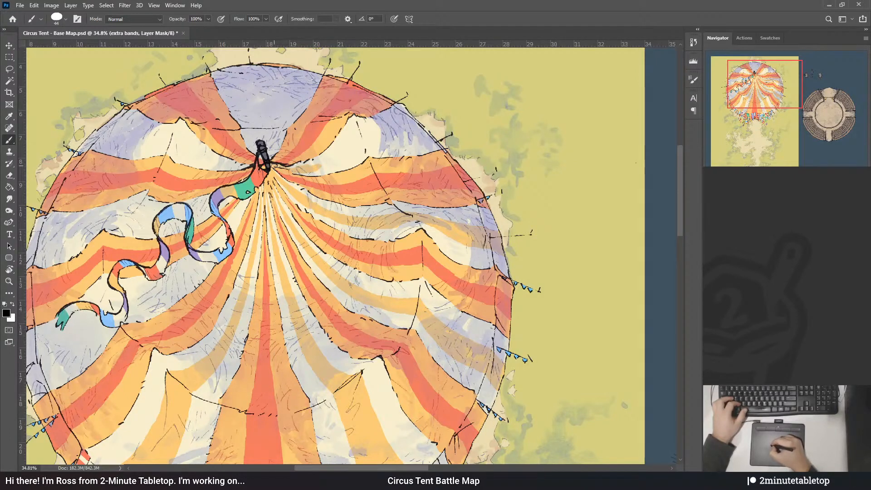
pyautogui.moveTo(308, 168)
pyautogui.mouseDown()
pyautogui.moveTo(363, 139)
pyautogui.moveTo(405, 130)
pyautogui.mouseUp()
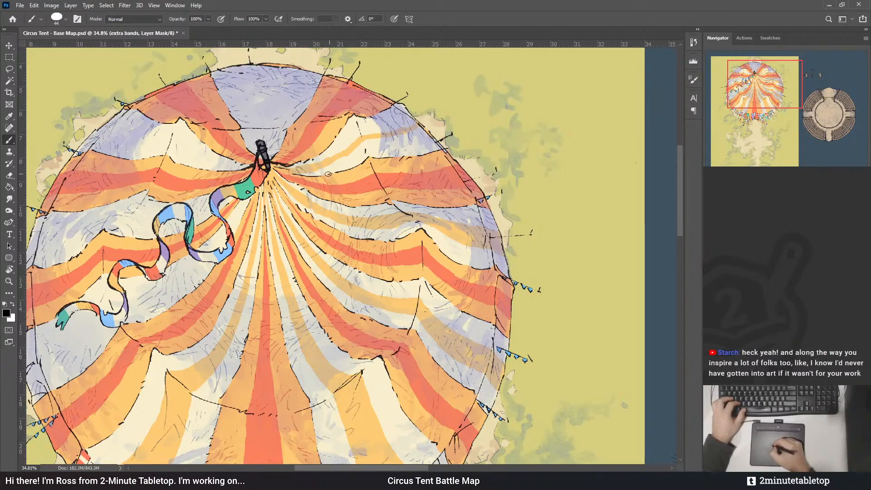
# - Fill and trim the fourth orange band's edges between the peak and the fold, tapering it toward the peak
pyautogui.press('x')
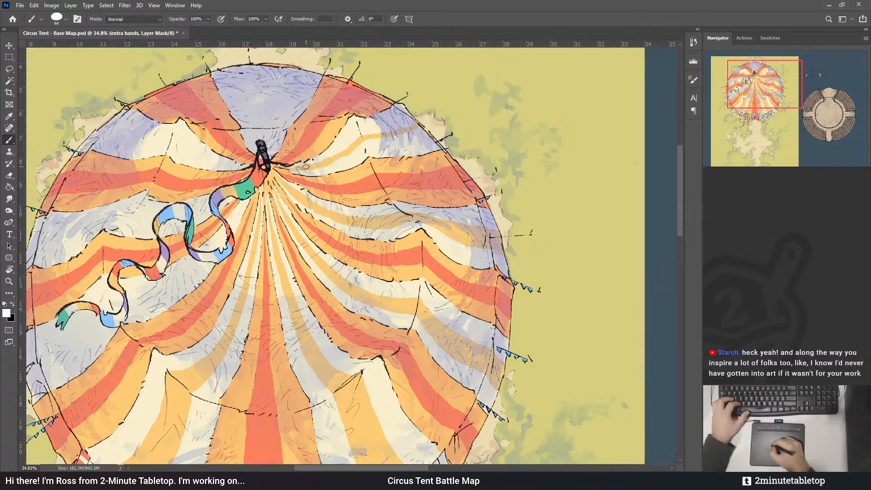
pyautogui.press('x')
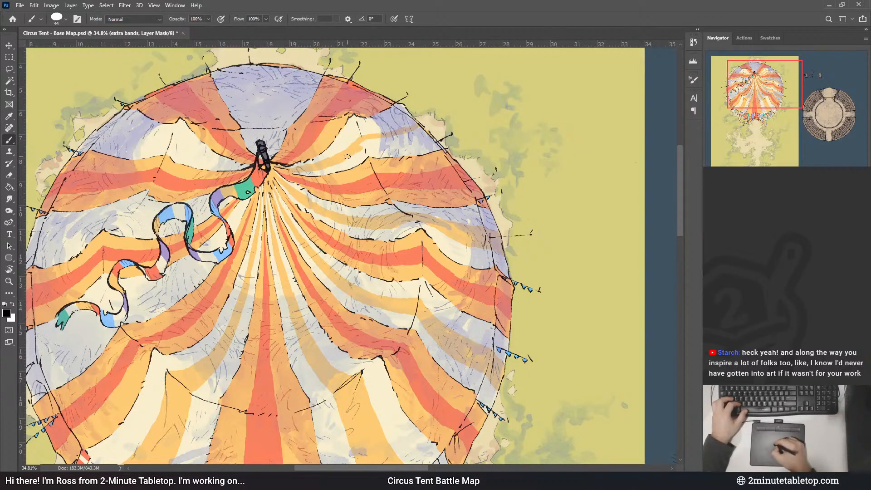
pyautogui.press('x')
pyautogui.press('x')
pyautogui.press('x')
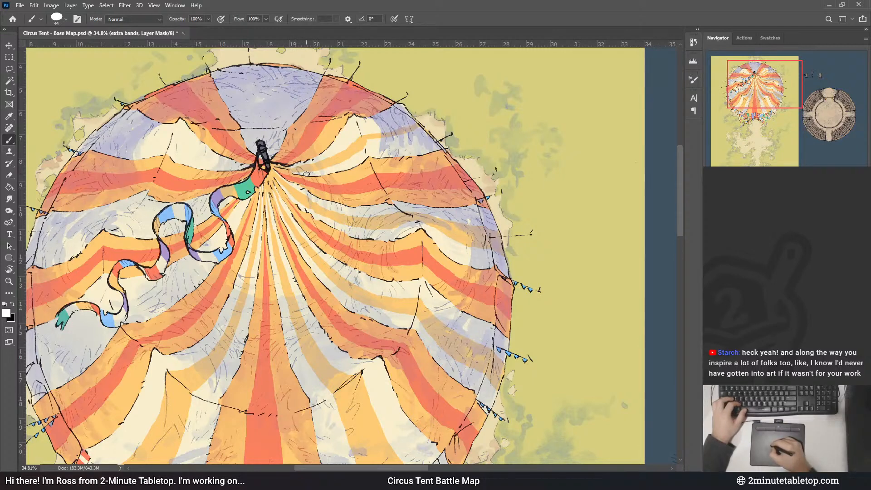
pyautogui.press('x')
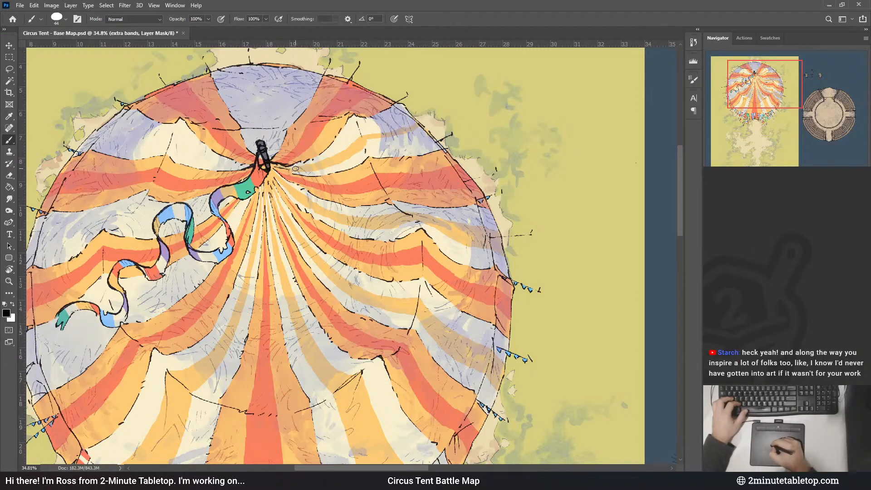
pyautogui.press('x')
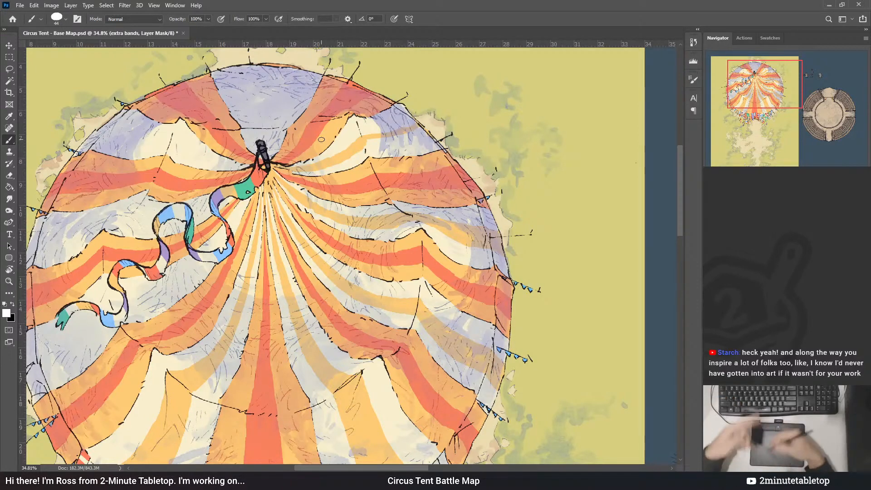
# - Widen the fourth orange band beyond the roof fold and refine its edges where it meets the fold
pyautogui.press('x')
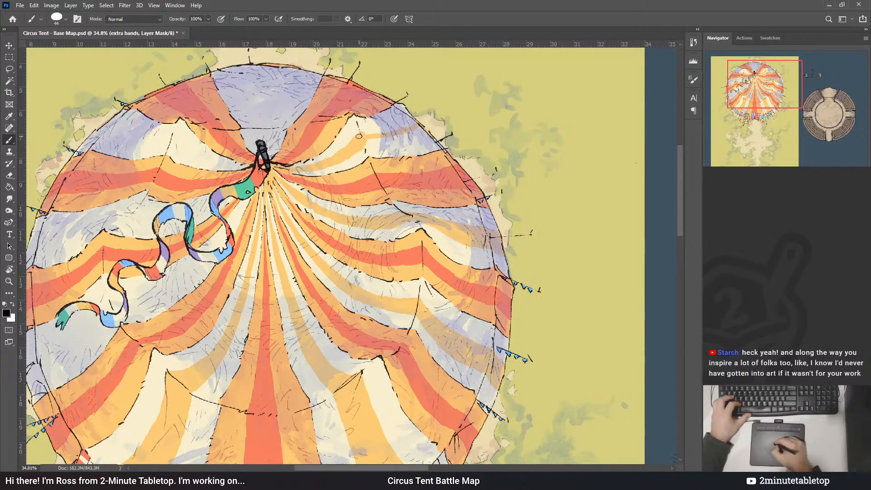
pyautogui.press('x')
pyautogui.press('x')
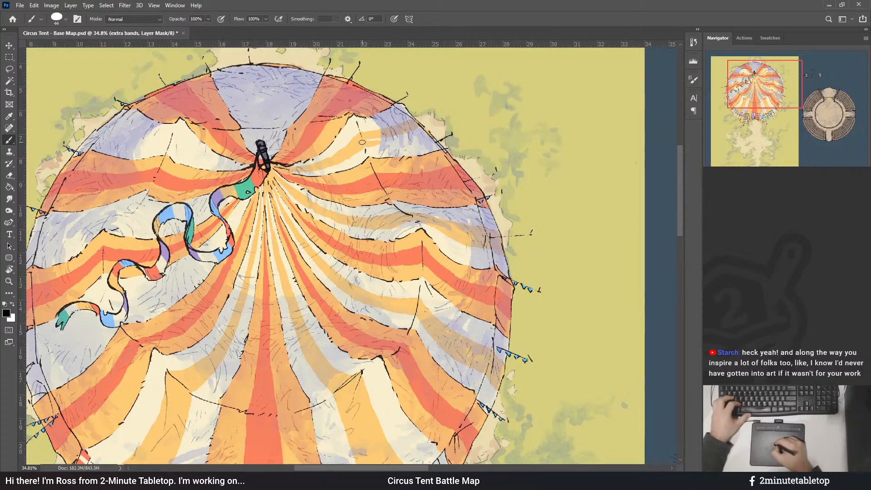
pyautogui.press('x')
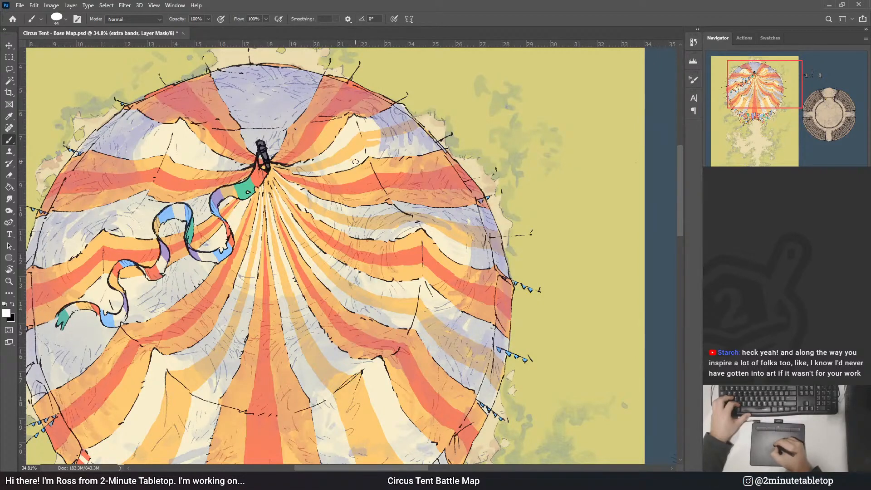
# - Refine the extra orange band across the tent's upper-right cream panel on the extra bands layer mask, alternating white and black
pyautogui.moveTo(399, 105); pyautogui.dragTo(382, 118)
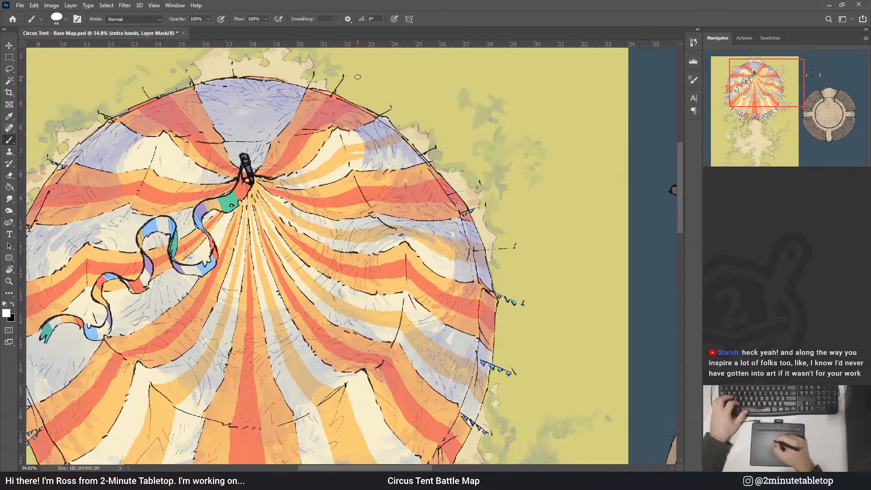
pyautogui.press('x')
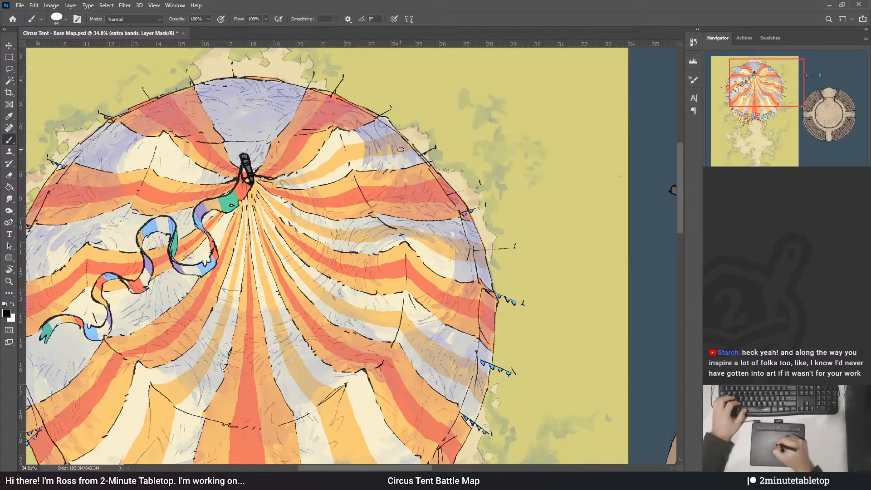
pyautogui.press('x')
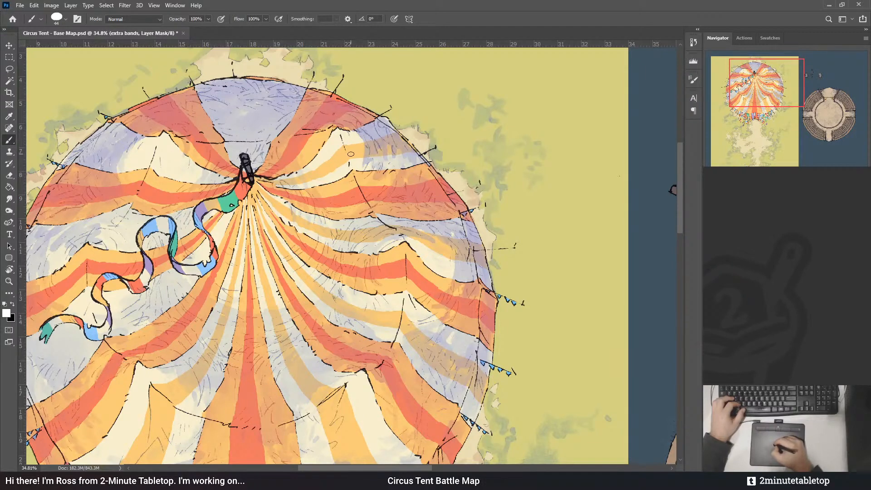
pyautogui.press('x')
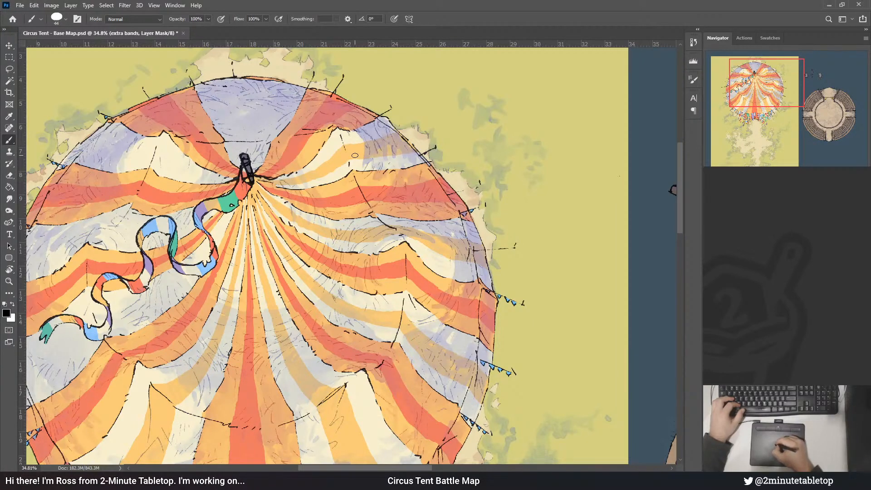
# - Paint a tapering orange stripe down the middle of the tent's top back panel on the layer mask, and save the document
pyautogui.moveTo(353, 123); pyautogui.dragTo(426, 126)
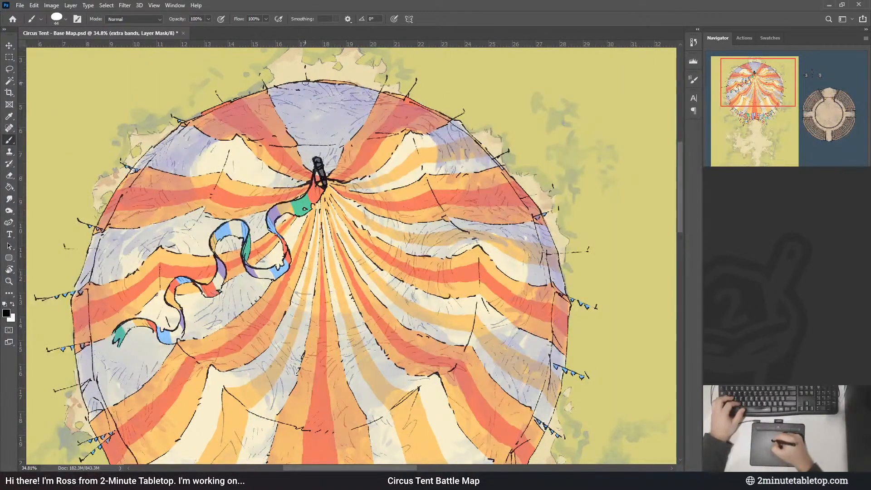
pyautogui.moveTo(320, 84)
pyautogui.mouseDown()
pyautogui.moveTo(323, 167)
pyautogui.moveTo(332, 161)
pyautogui.moveTo(324, 173)
pyautogui.moveTo(319, 148)
pyautogui.mouseUp()
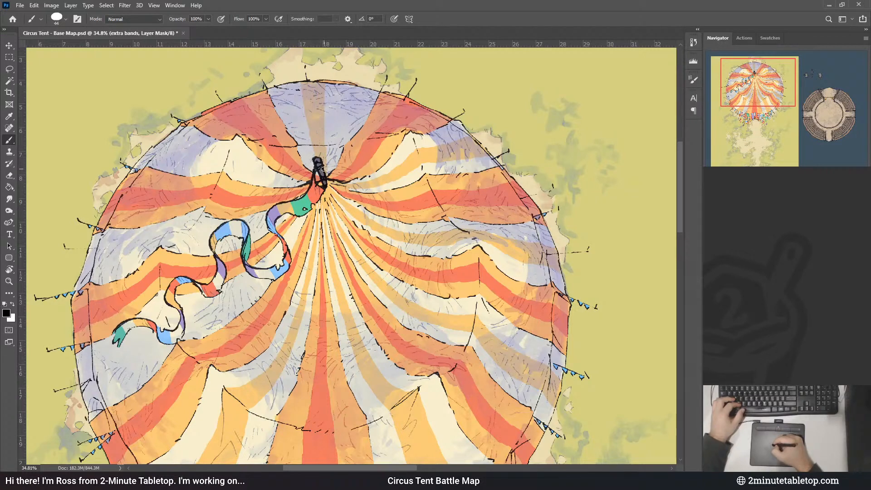
pyautogui.moveTo(336, 113)
pyautogui.mouseDown()
pyautogui.moveTo(327, 137)
pyautogui.moveTo(337, 85)
pyautogui.moveTo(327, 112)
pyautogui.moveTo(325, 85)
pyautogui.mouseUp()
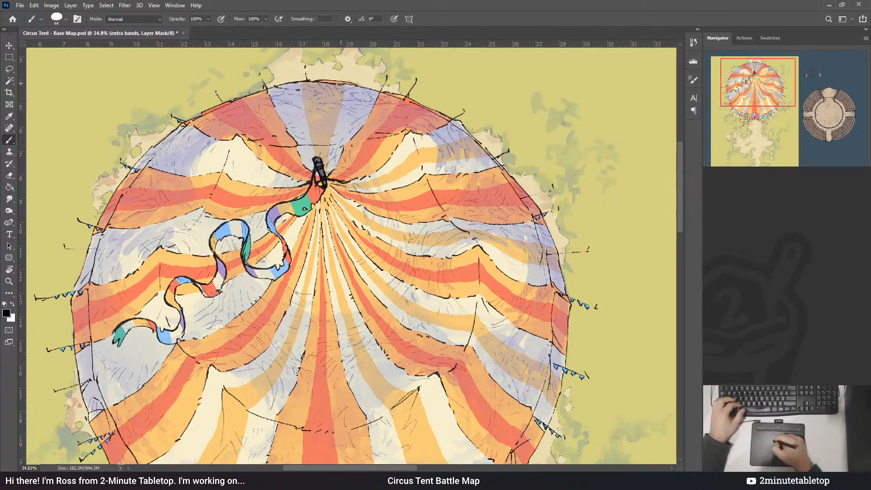
pyautogui.press('x')
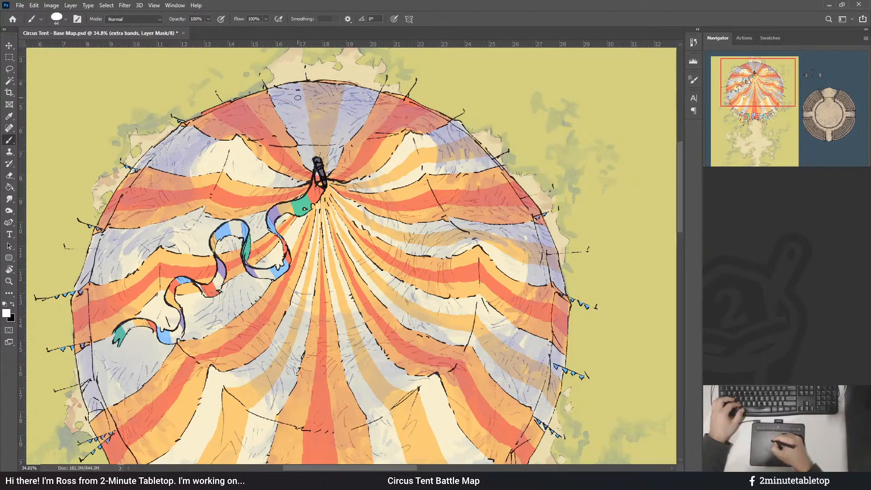
pyautogui.press('x')
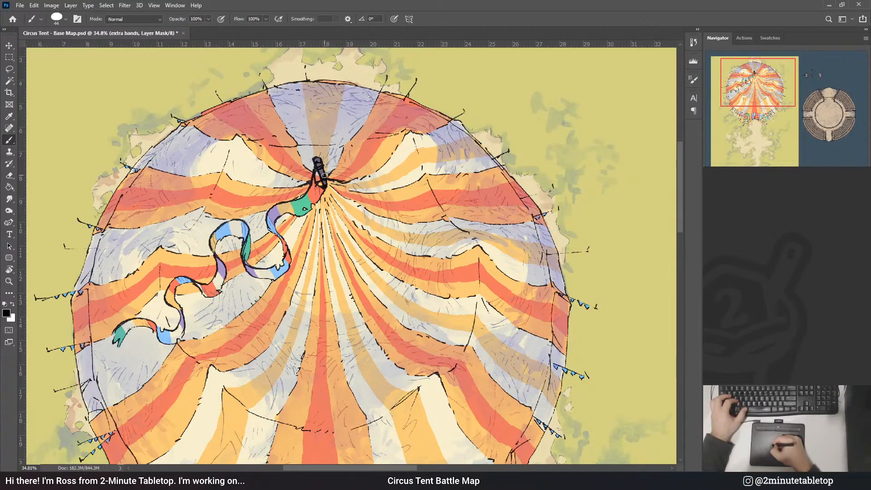
pyautogui.moveTo(259, 78); pyautogui.dragTo(389, 108)
pyautogui.hotkey('ctrl', 's')
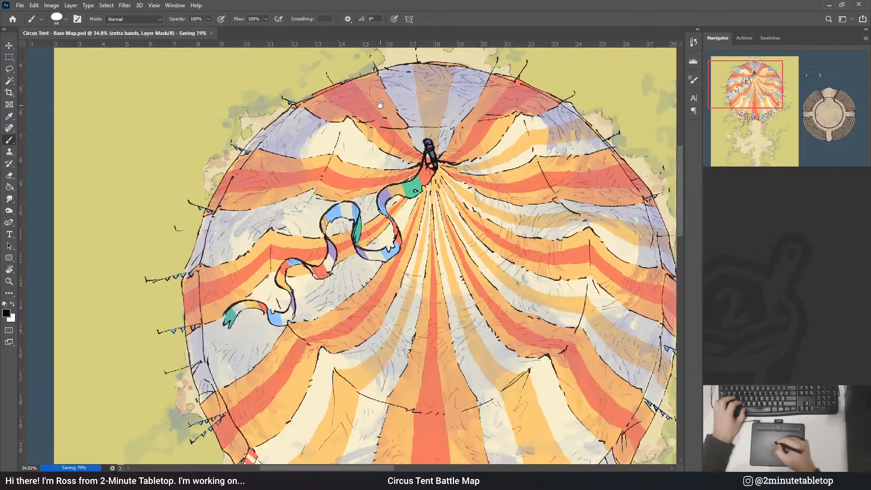
# - Overlay the grid on the tent and compare the artwork with the extra bands layer hidden and shown
pyautogui.hotkey('ctrl', "'")
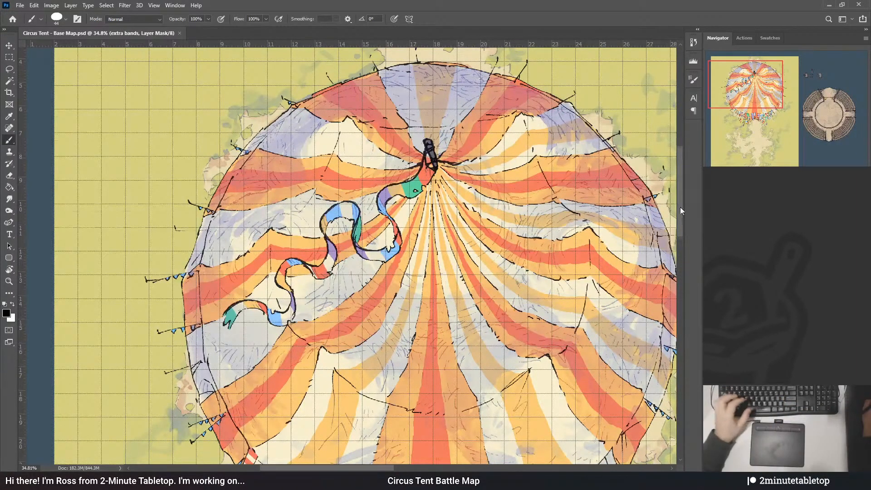
pyautogui.moveTo(680, 207); pyautogui.dragTo(679, 222)
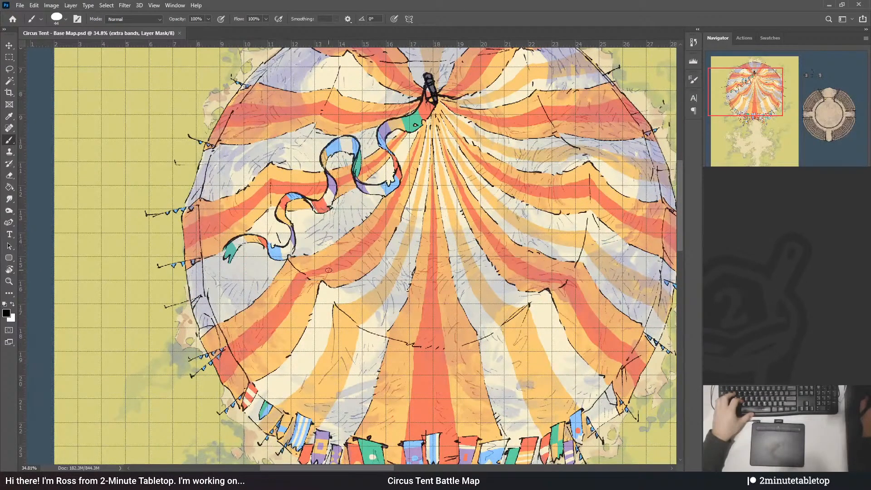
pyautogui.scroll(2, 682, 241)
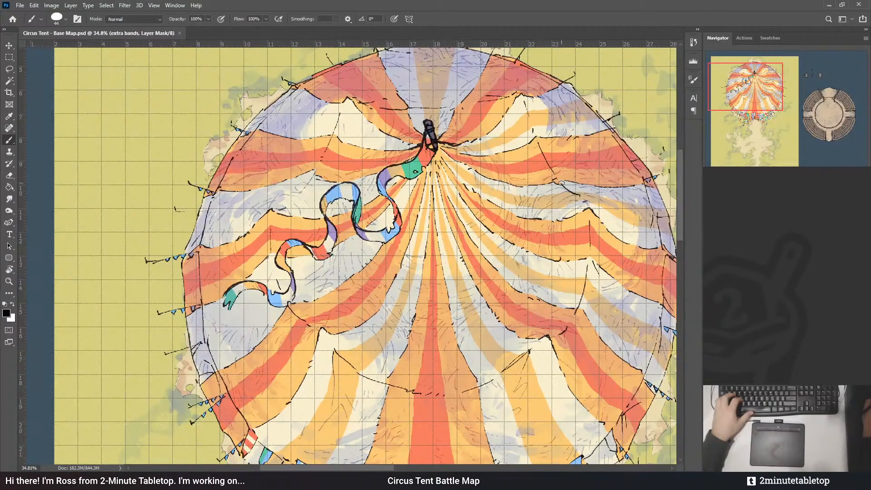
pyautogui.scroll(-5, 390, 149)
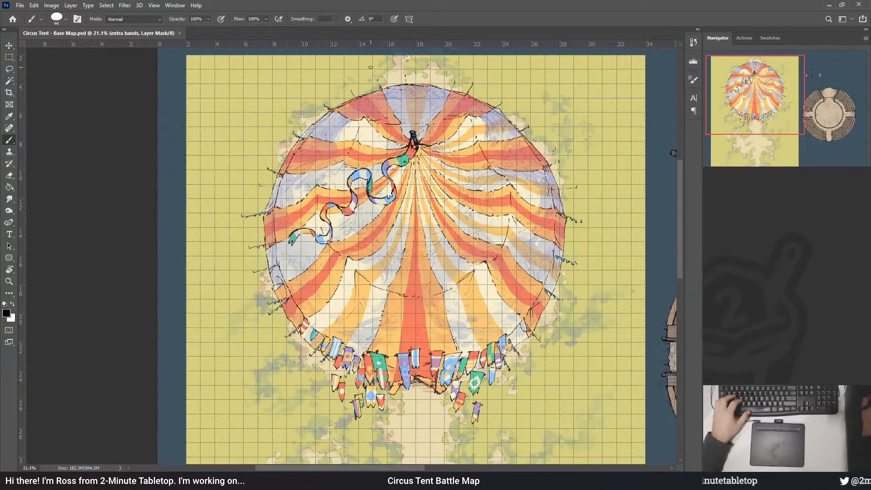
pyautogui.scroll(3, 434, 176)
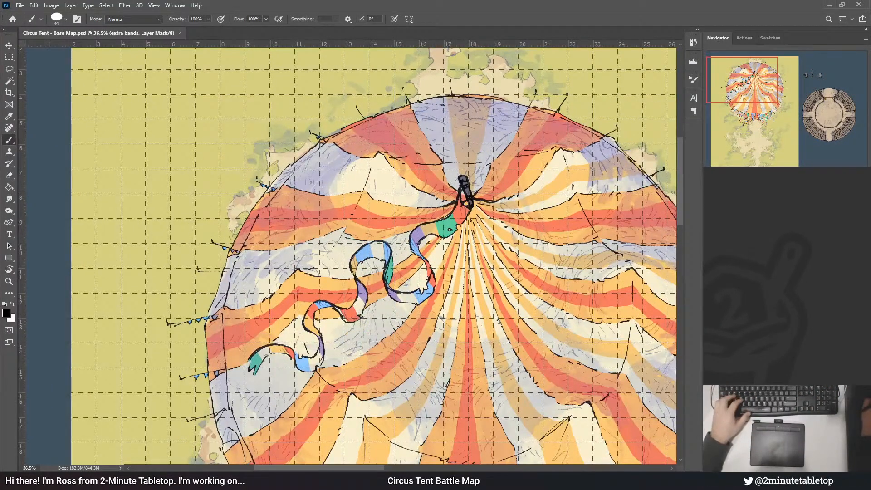
pyautogui.click(709, 404)
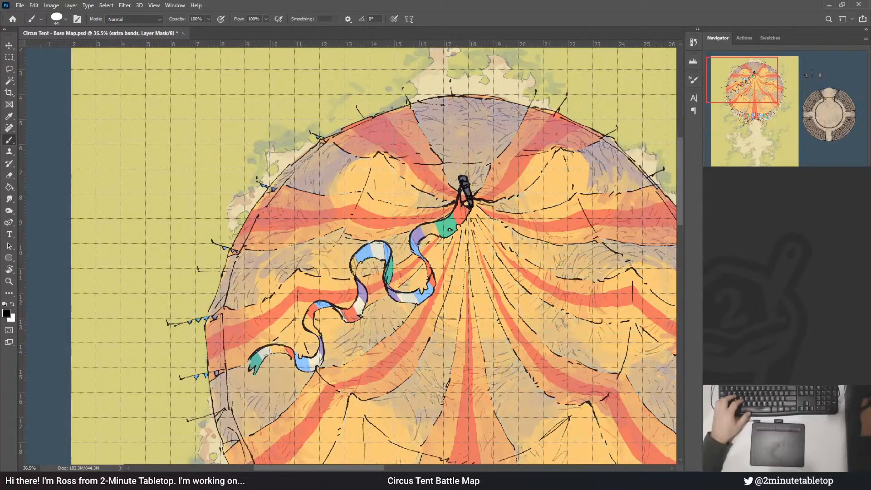
pyautogui.click(709, 405)
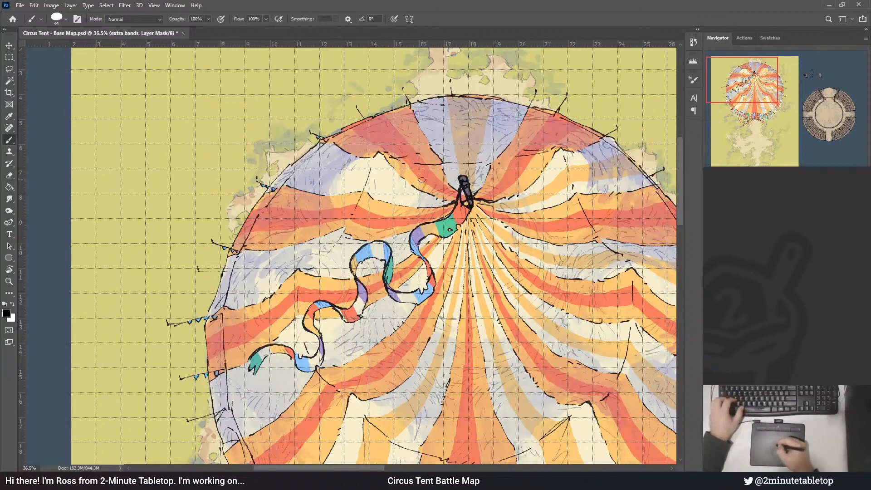
pyautogui.hotkey('ctrl', "'")
pyautogui.hotkey('ctrl', "'")
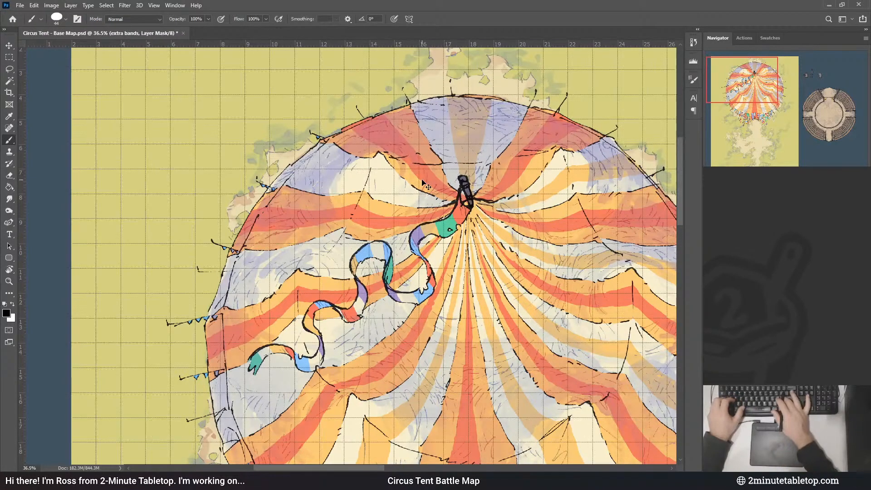
# - Measure the tent's full width against the grid with a rectangular marquee, and hide the grid overlay
pyautogui.scroll(-2, 180, 264)
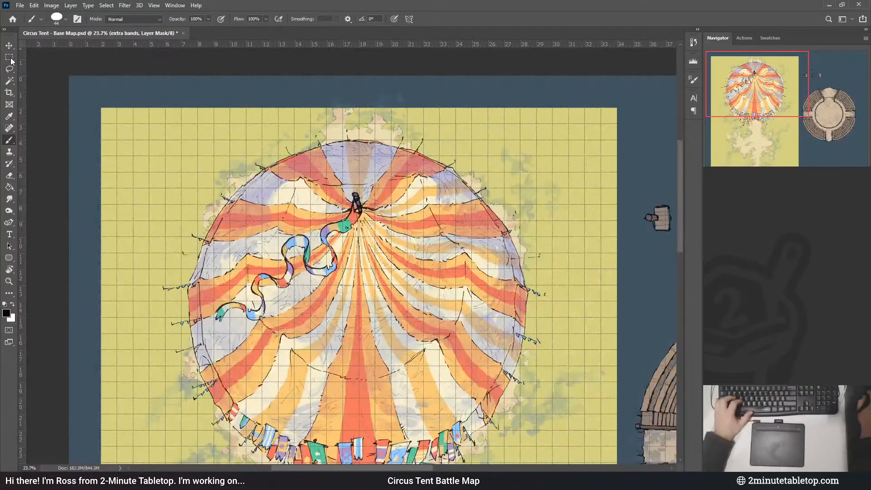
pyautogui.press('m')
pyautogui.moveTo(191, 286); pyautogui.dragTo(521, 301)
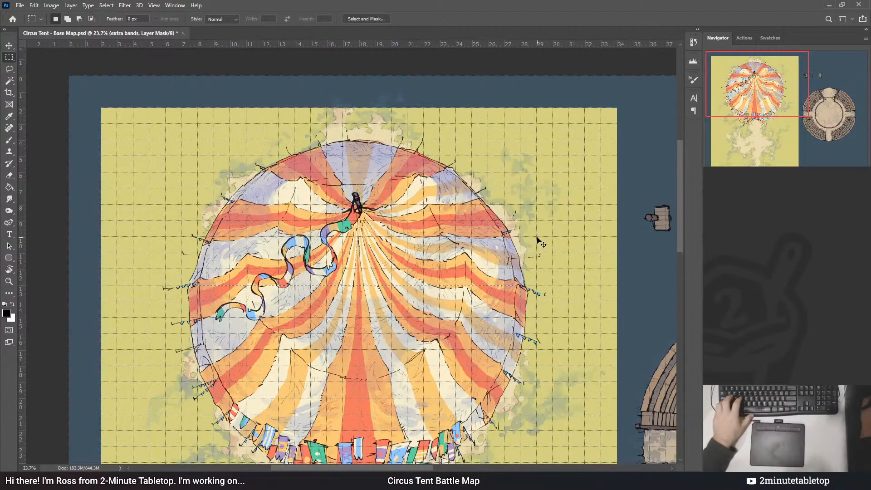
pyautogui.scroll(4, 230, 158)
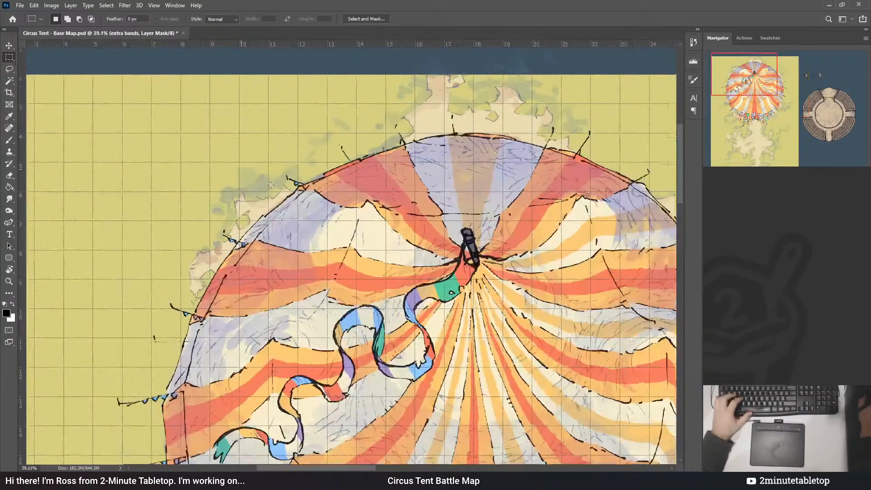
pyautogui.hotkey('ctrl', 'h')
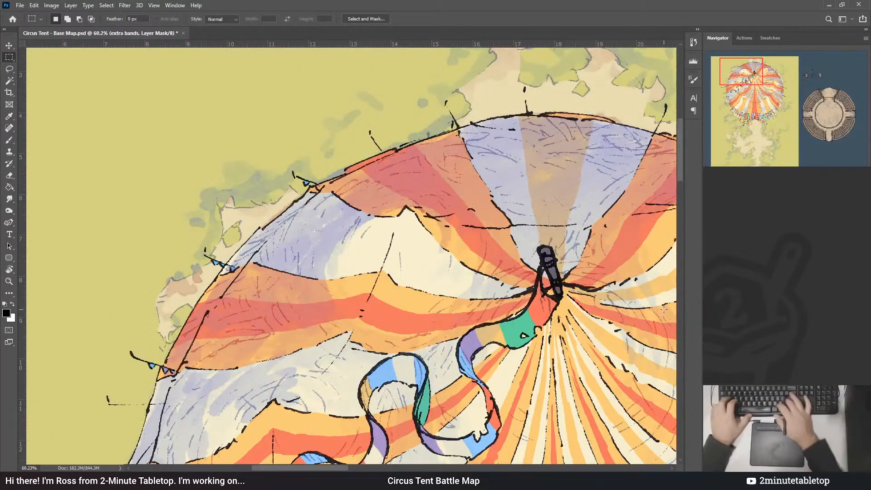
# - Brush a thin orange band across the upper-left cream panel, from near the central pole to the tent's outer edge
pyautogui.press('b')
pyautogui.moveTo(379, 211); pyautogui.dragTo(383, 162)
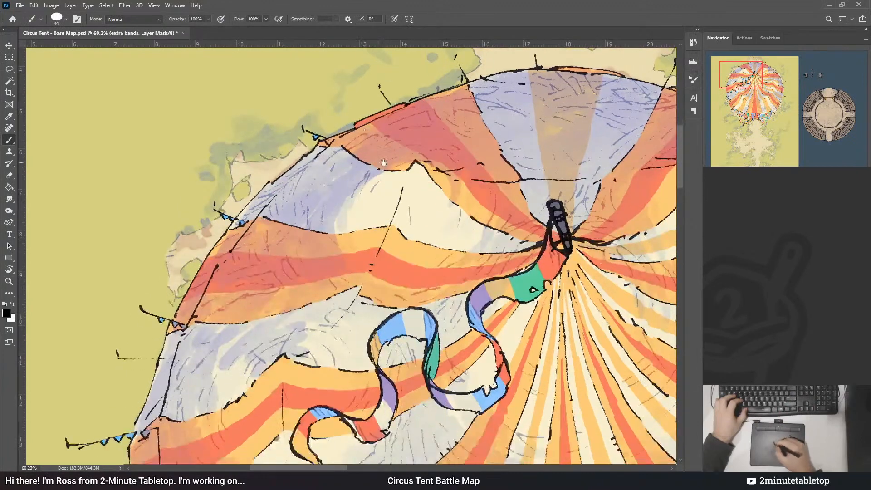
pyautogui.moveTo(535, 247)
pyautogui.mouseDown()
pyautogui.moveTo(494, 241)
pyautogui.moveTo(406, 203)
pyautogui.mouseUp()
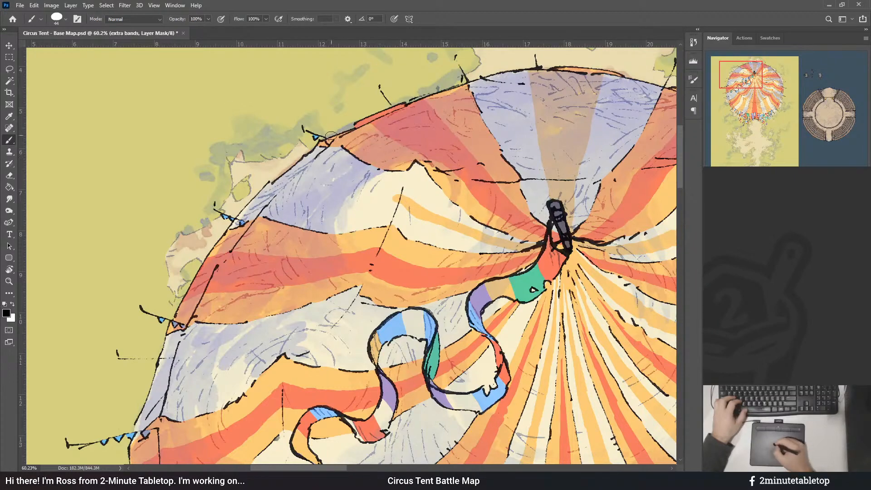
pyautogui.moveTo(344, 128); pyautogui.dragTo(333, 147)
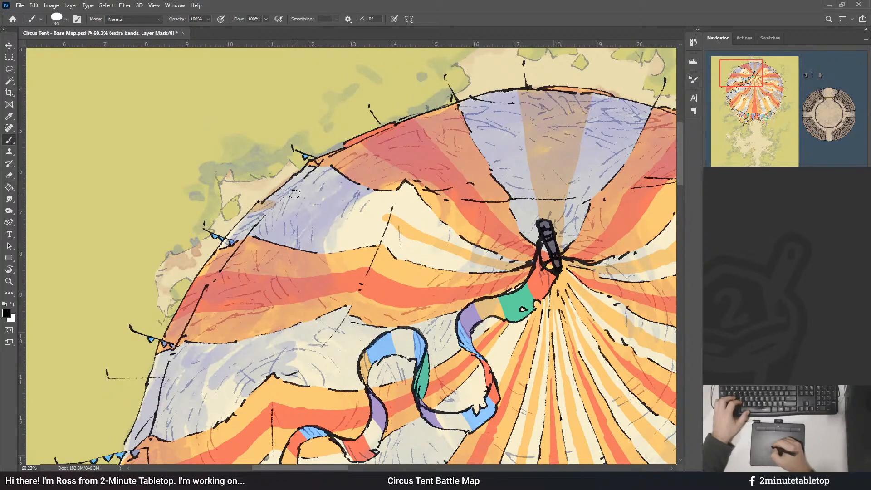
pyautogui.moveTo(288, 203)
pyautogui.mouseDown()
pyautogui.moveTo(353, 194)
pyautogui.moveTo(325, 217)
pyautogui.moveTo(311, 208)
pyautogui.moveTo(388, 218)
pyautogui.mouseUp()
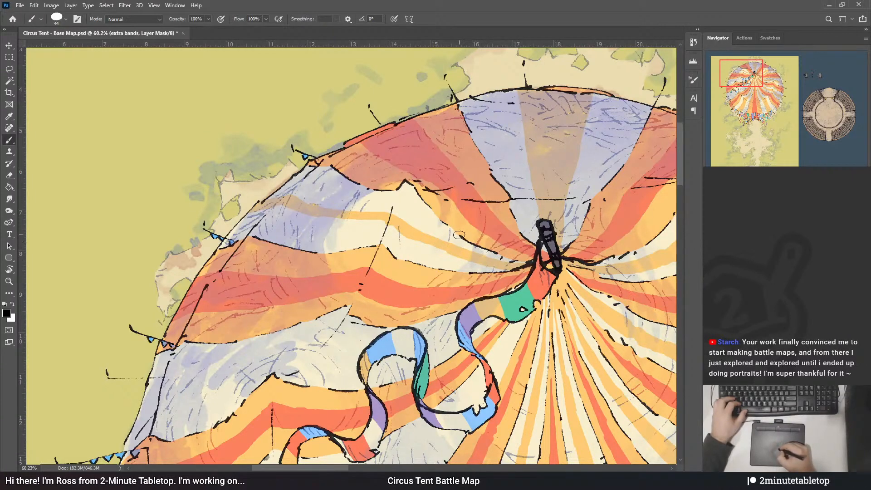
# - Widen the upper-left panel's orange band and clean up its edges on the mask, alternating white and black
pyautogui.moveTo(429, 175); pyautogui.dragTo(426, 188)
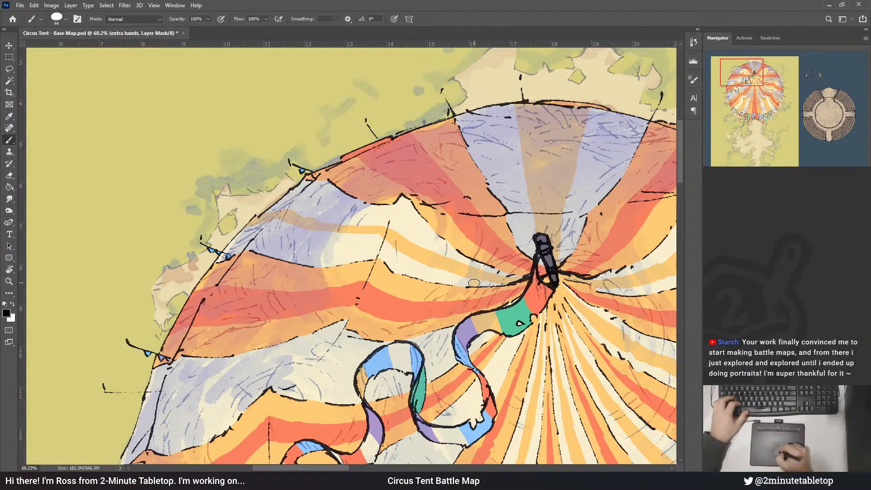
pyautogui.press('x')
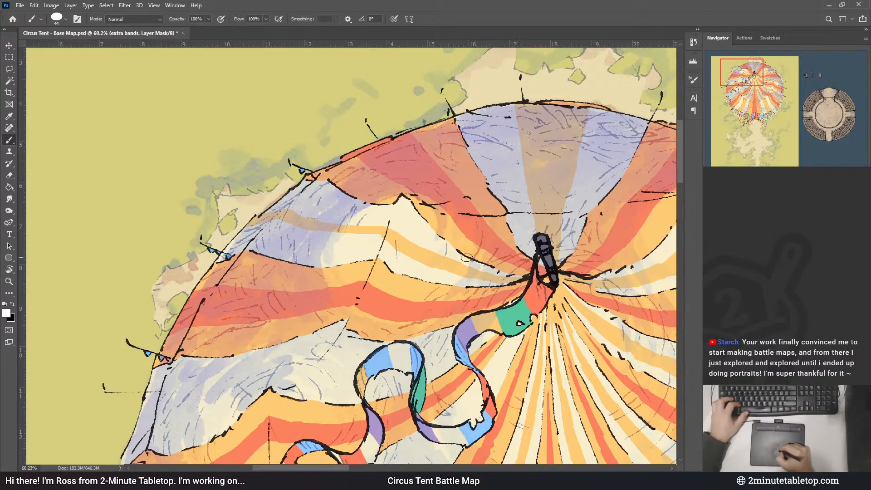
pyautogui.press('x')
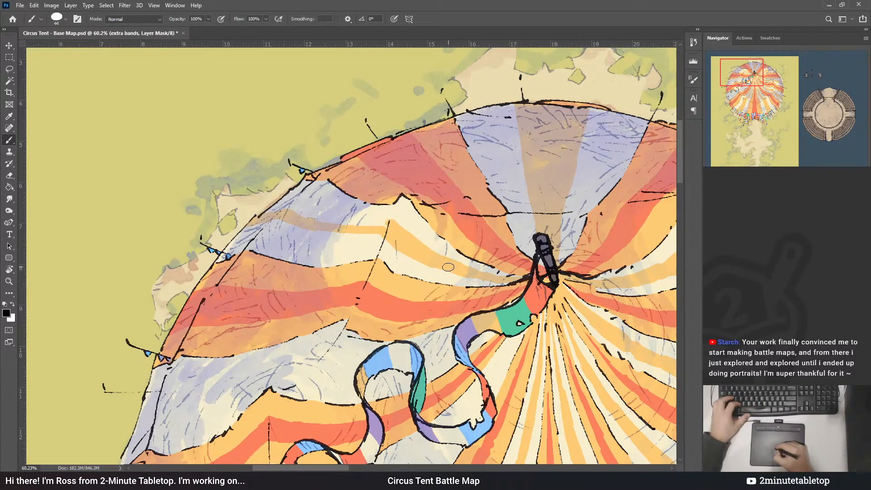
pyautogui.press('x')
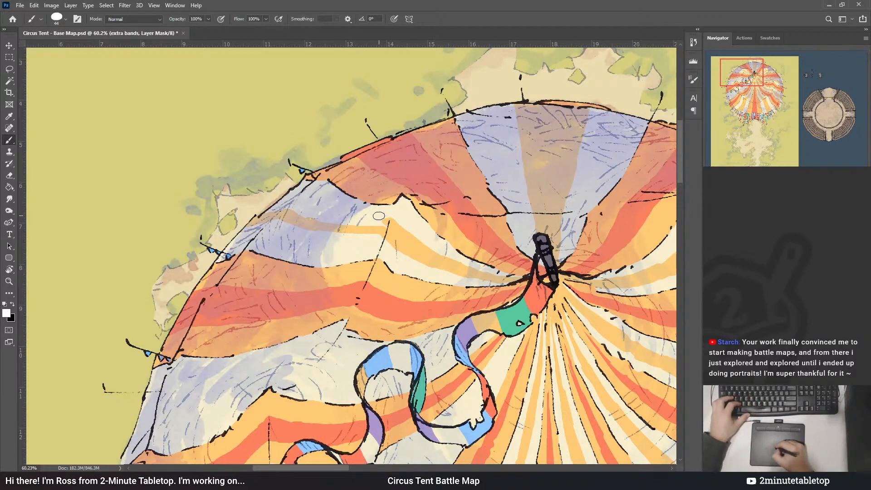
pyautogui.press('x')
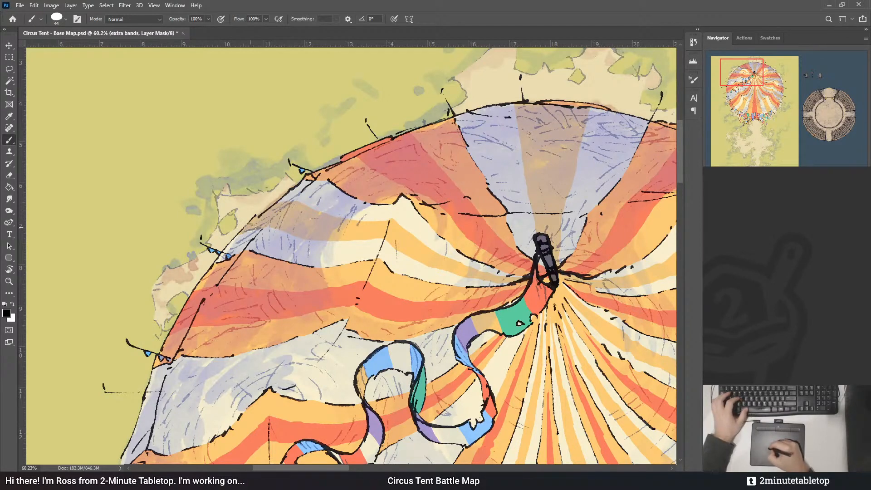
# - Brush an orange band on the mask across the next cream panel counterclockwise, from behind the streamer's upper loop to the tent's outer edge
pyautogui.moveTo(377, 264); pyautogui.dragTo(405, 118)
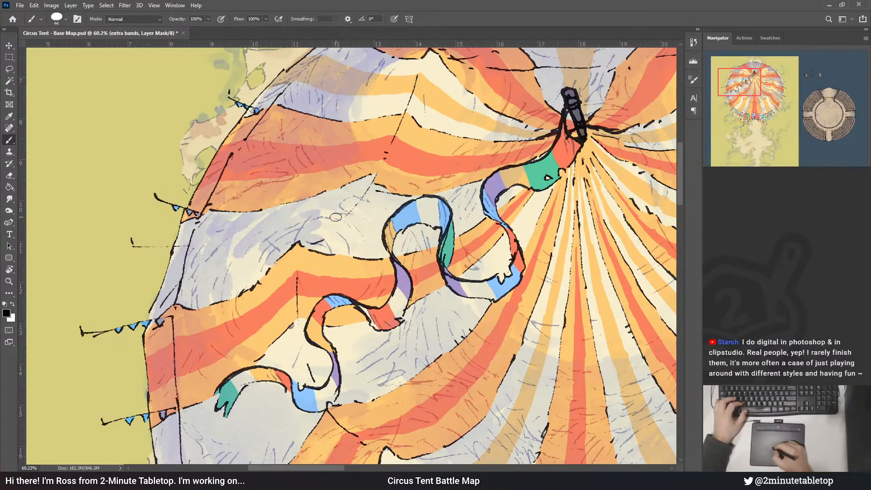
pyautogui.moveTo(376, 222); pyautogui.dragTo(336, 217)
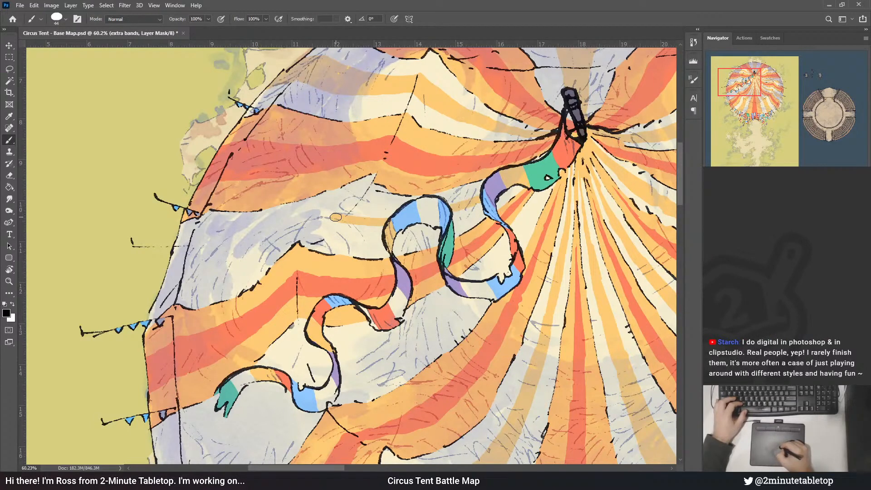
pyautogui.moveTo(431, 129); pyautogui.dragTo(439, 144)
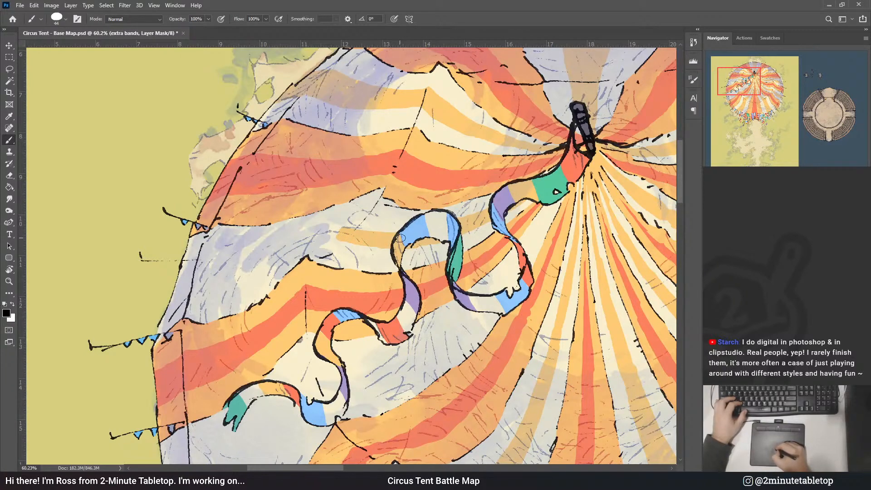
pyautogui.moveTo(424, 232); pyautogui.dragTo(369, 227)
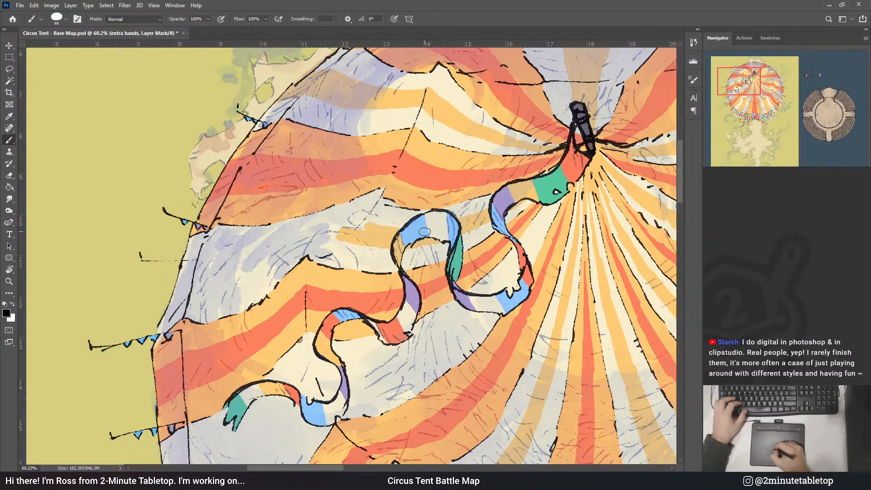
pyautogui.moveTo(172, 233); pyautogui.dragTo(237, 232)
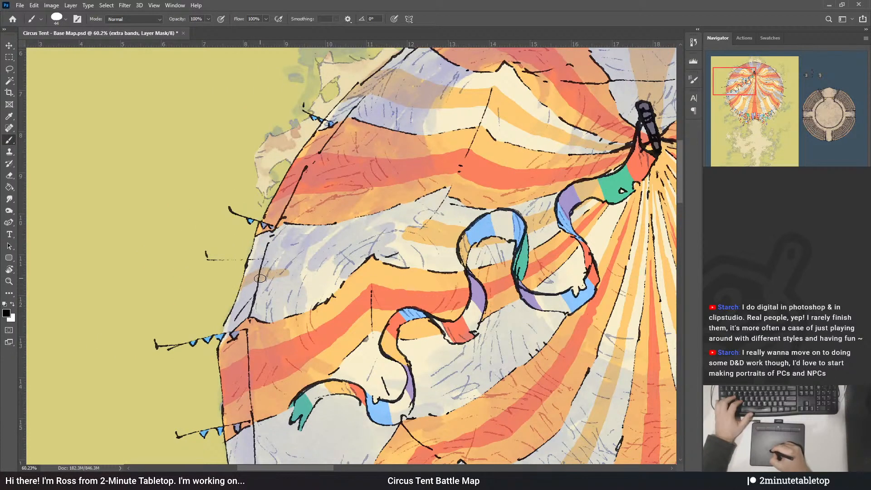
pyautogui.moveTo(309, 234); pyautogui.dragTo(318, 240)
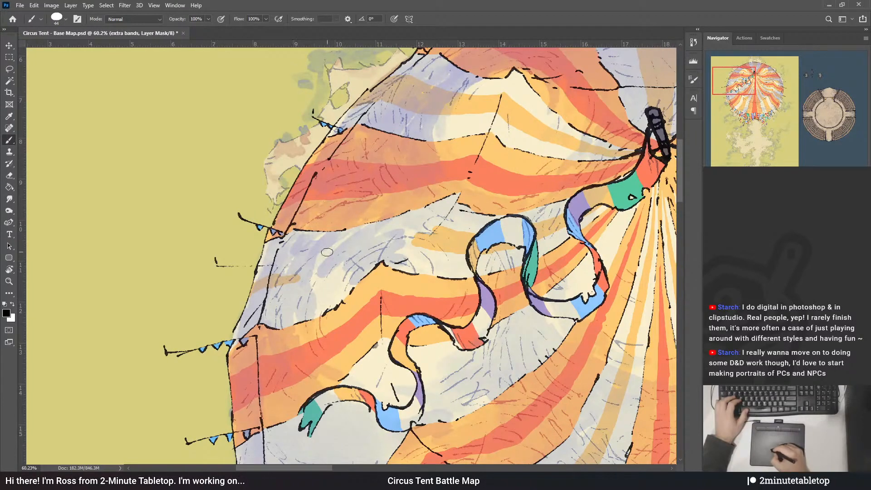
pyautogui.moveTo(291, 277)
pyautogui.mouseDown()
pyautogui.moveTo(417, 225)
pyautogui.moveTo(425, 243)
pyautogui.moveTo(388, 244)
pyautogui.moveTo(406, 227)
pyautogui.moveTo(375, 223)
pyautogui.moveTo(377, 245)
pyautogui.moveTo(408, 237)
pyautogui.mouseUp()
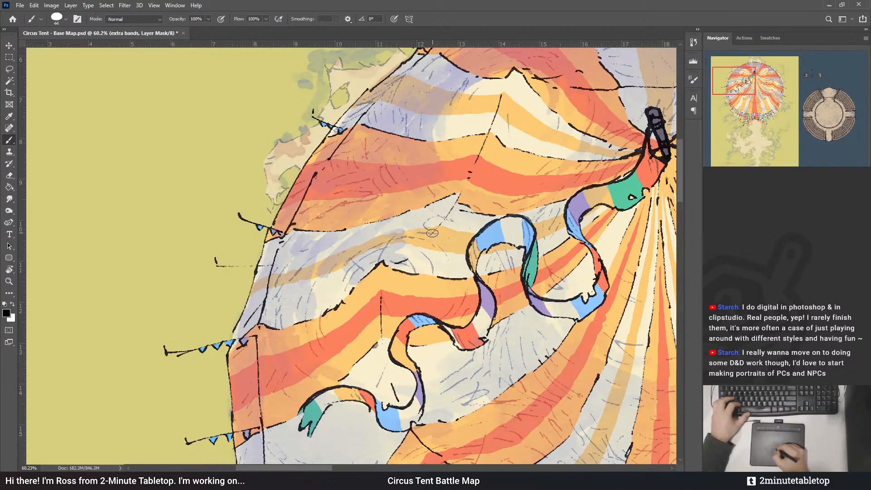
# - Widen this band and smooth its upper and lower edges on the mask, alternating white and black
pyautogui.press('x')
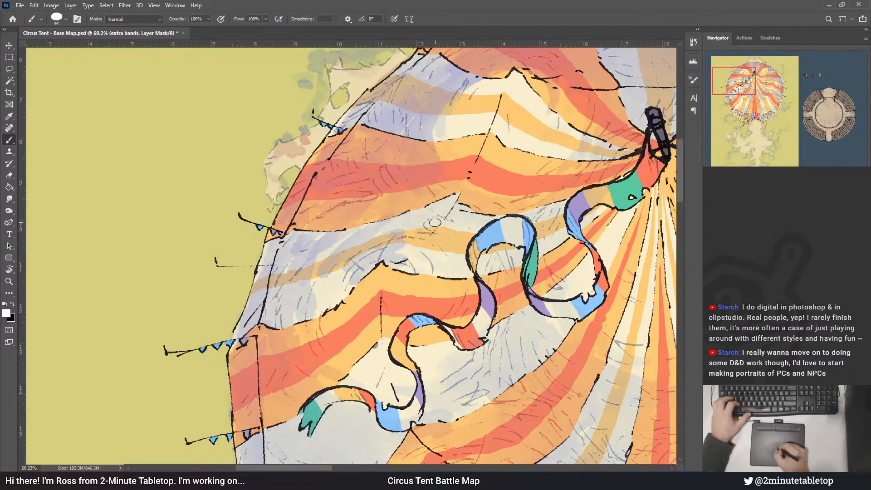
pyautogui.press('x')
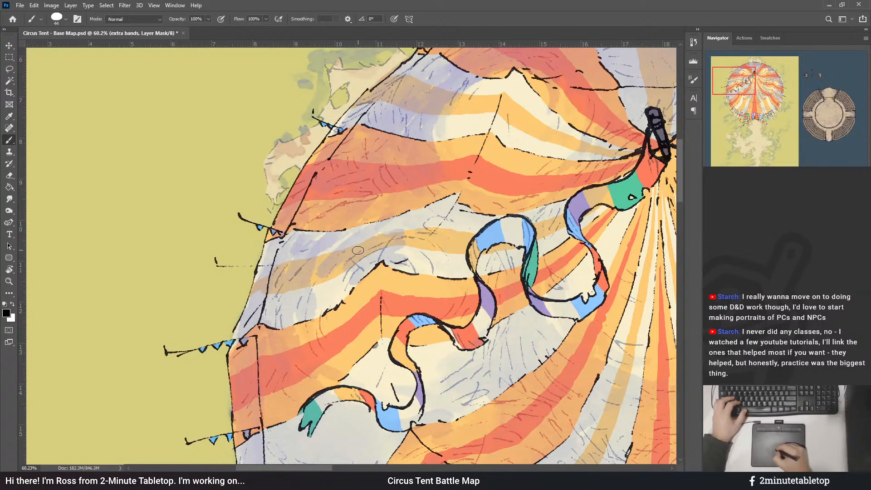
pyautogui.moveTo(358, 250); pyautogui.dragTo(406, 231)
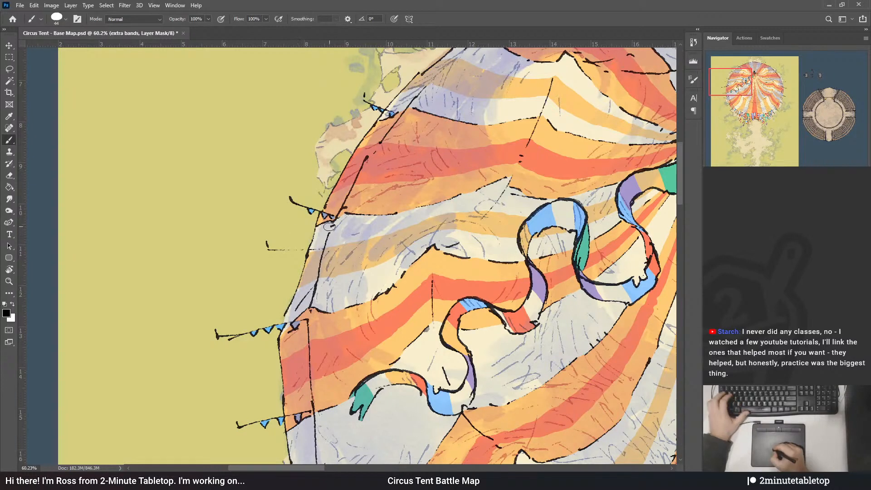
pyautogui.press('x')
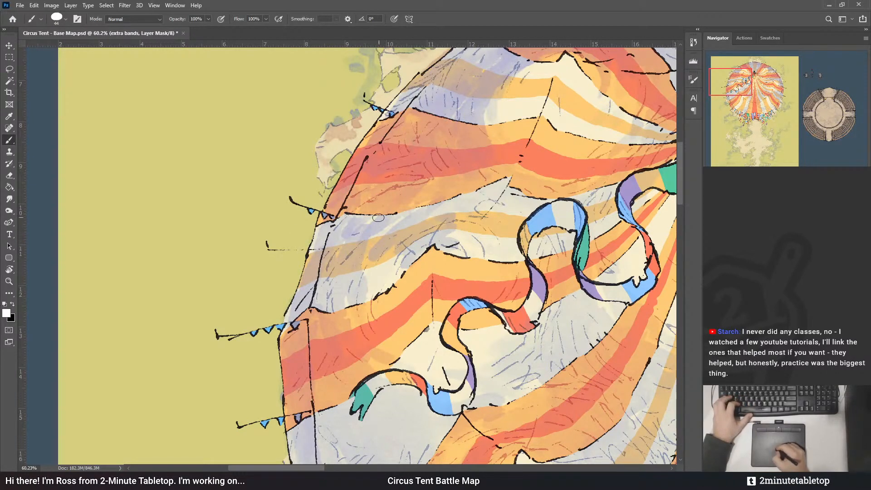
pyautogui.press('x')
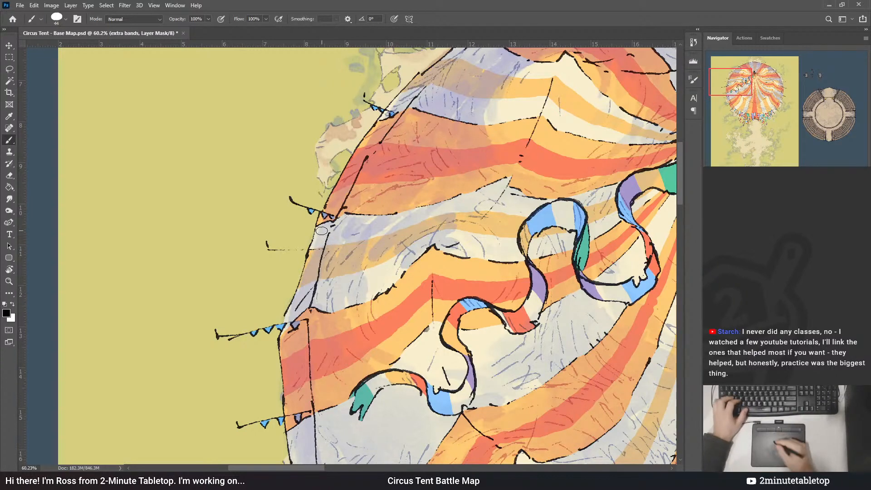
# - Brush an orange band on the cream panel below, from near the central pole down into the streamer's lower loop
pyautogui.moveTo(462, 302); pyautogui.dragTo(388, 160)
pyautogui.moveTo(474, 126); pyautogui.dragTo(450, 148)
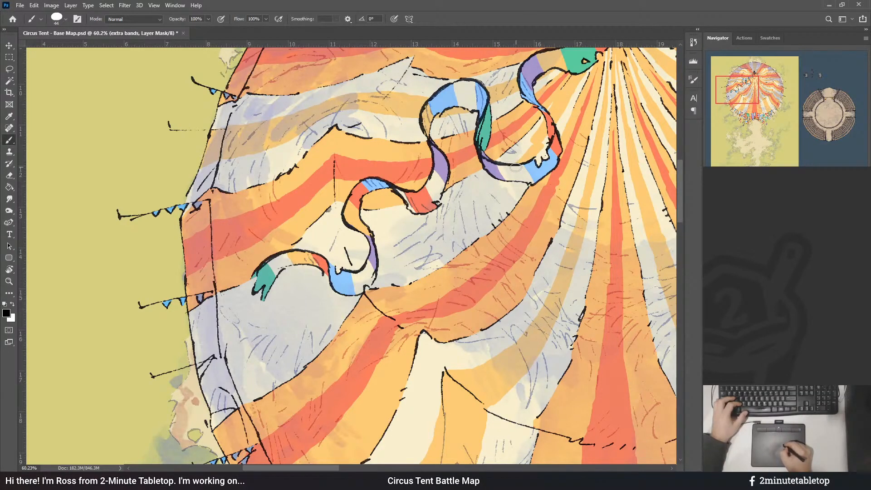
pyautogui.press('x')
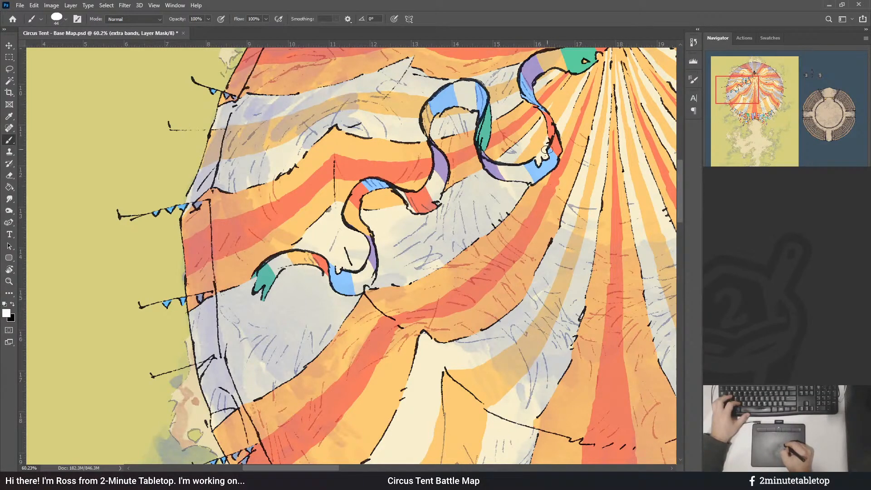
pyautogui.press('x')
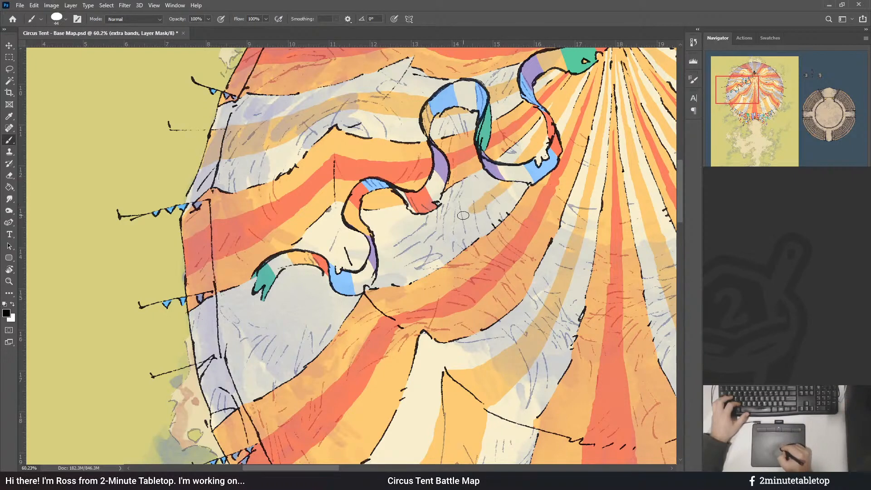
pyautogui.moveTo(344, 265)
pyautogui.mouseDown()
pyautogui.moveTo(404, 247)
pyautogui.moveTo(394, 244)
pyautogui.moveTo(439, 225)
pyautogui.mouseUp()
pyautogui.press('x')
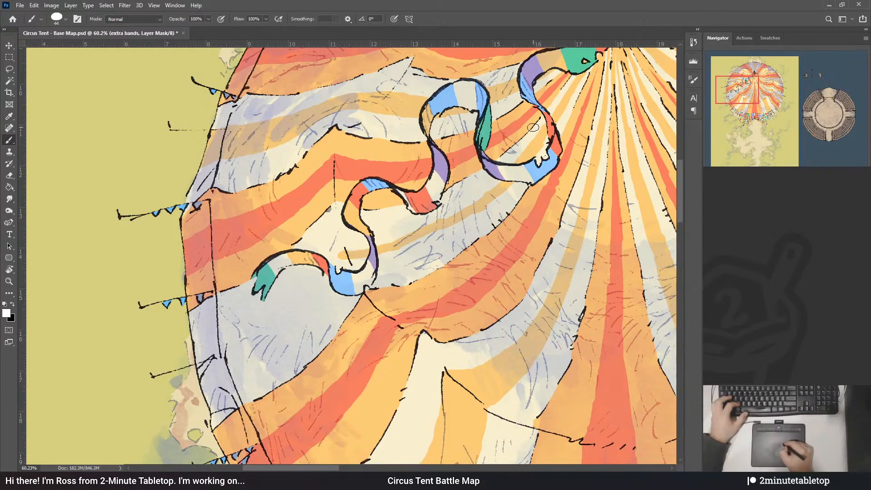
pyautogui.press('x')
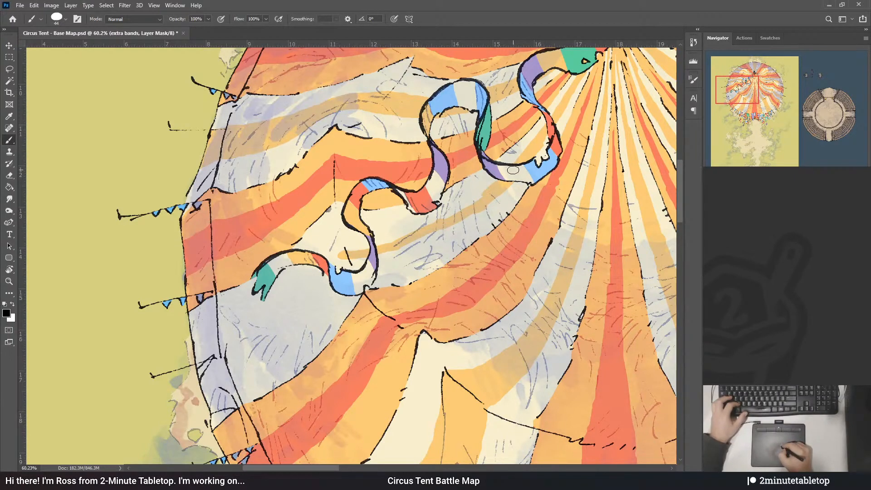
# - Thicken the lower panel's band between the pole and the streamer's lower loop and trim its edges, alternating black and white
pyautogui.moveTo(468, 166); pyautogui.dragTo(485, 177)
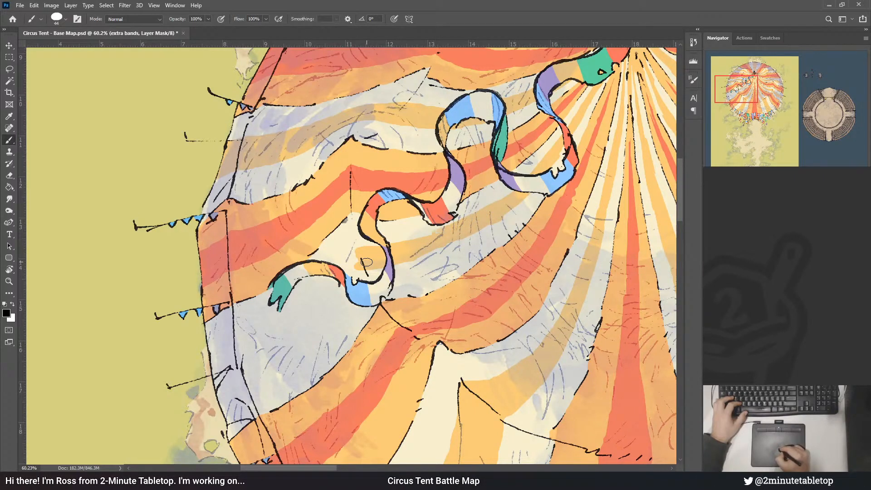
pyautogui.press('x')
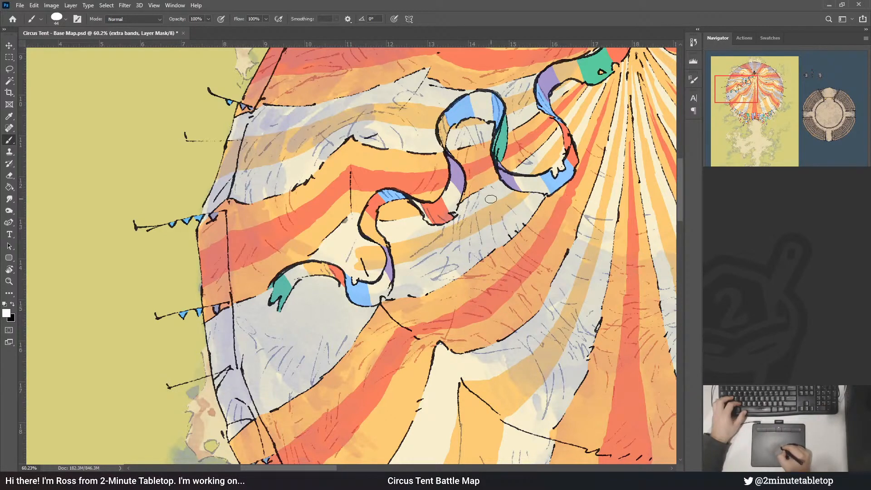
pyautogui.press('x')
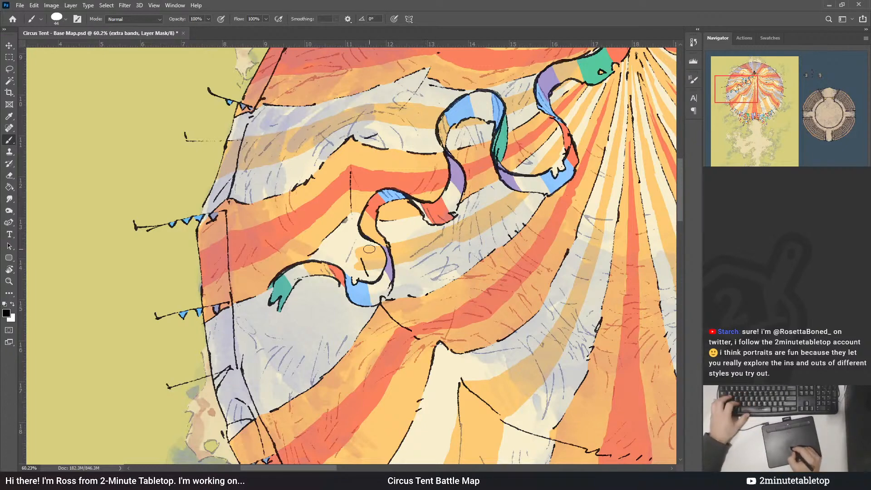
pyautogui.press('x')
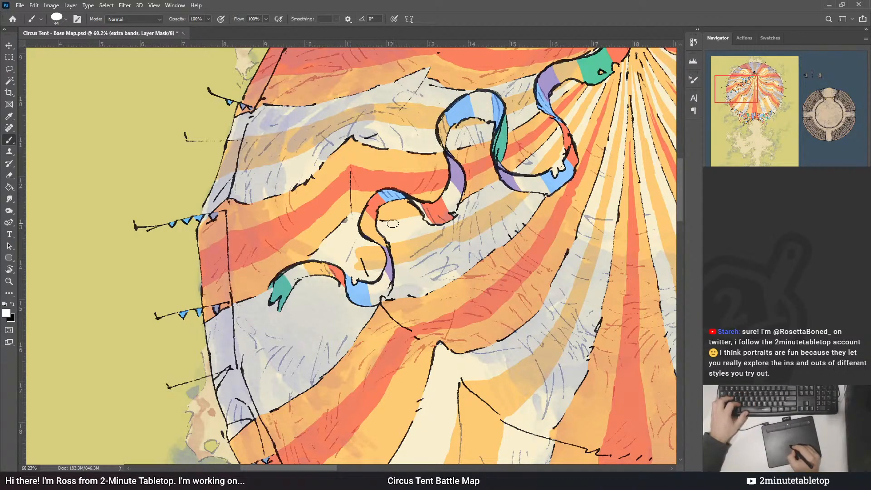
pyautogui.press('x')
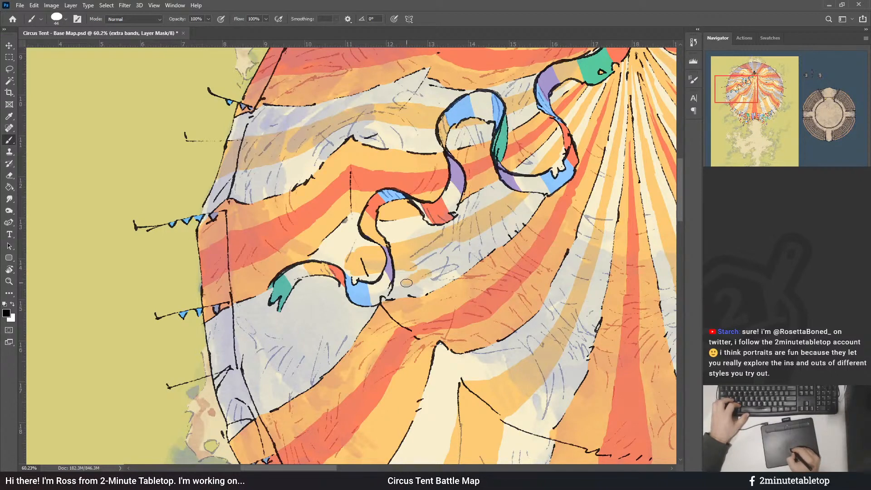
pyautogui.press('x')
pyautogui.press('x')
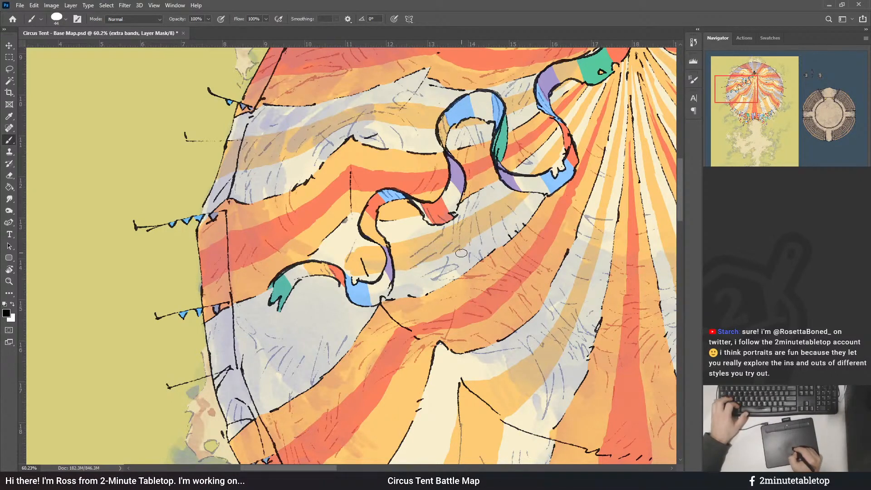
pyautogui.press('x')
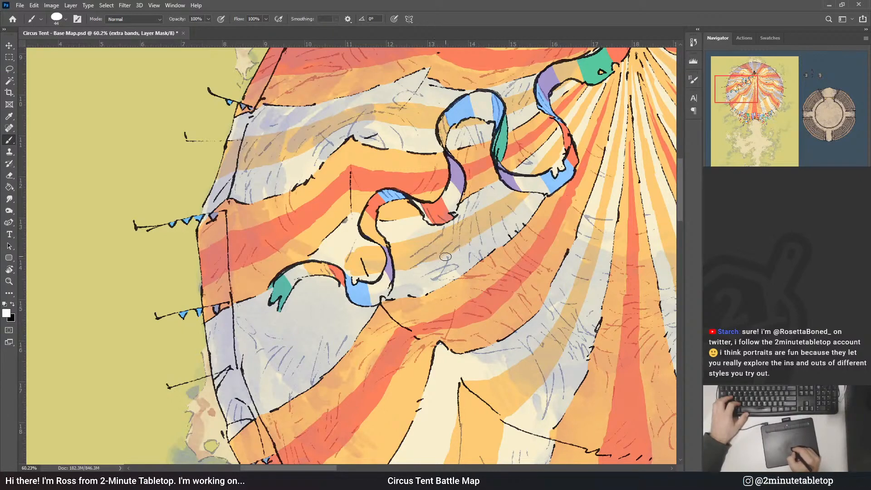
# - Refine the short piece of orange band enclosed by the streamer's lower loop, alternating black and white on the mask
pyautogui.press('x')
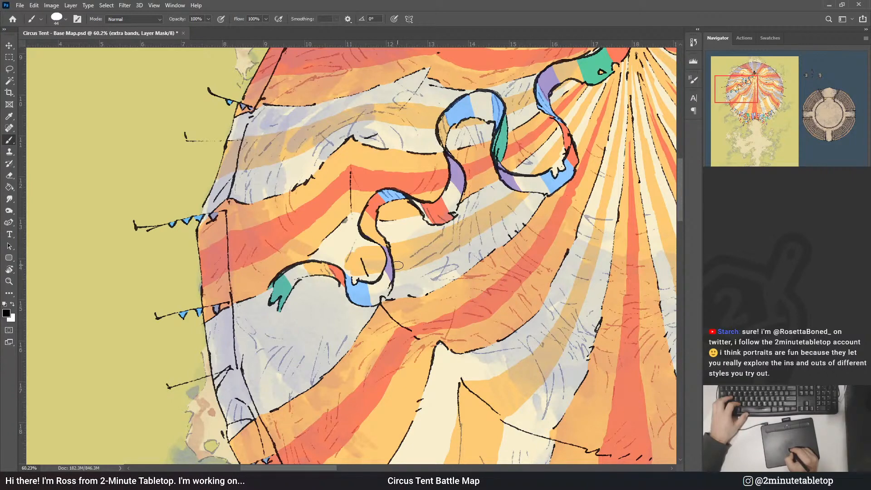
pyautogui.press('x')
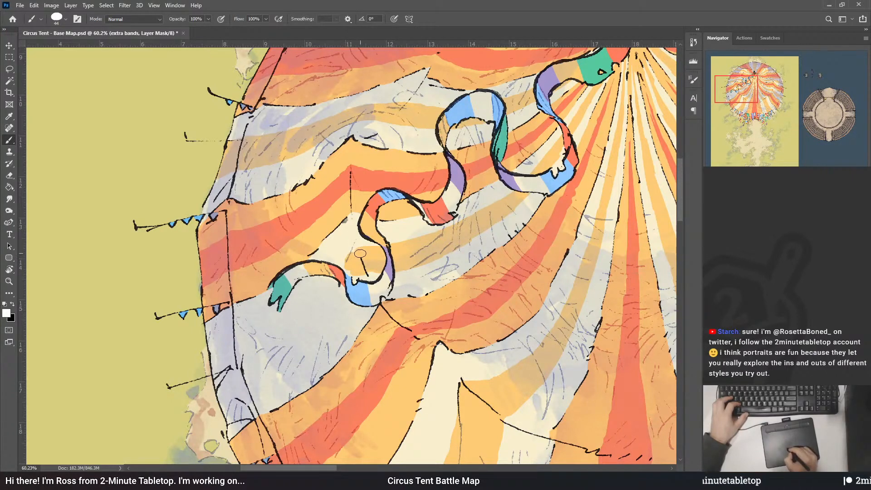
pyautogui.press('x')
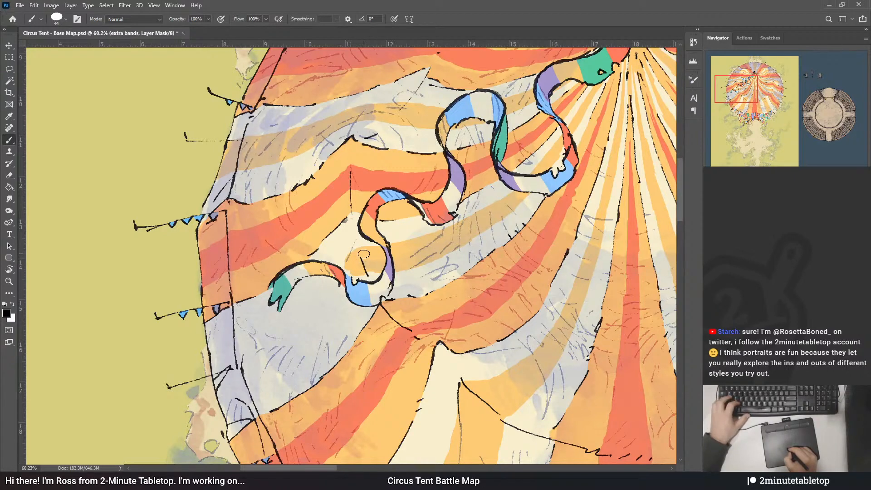
pyautogui.press('x')
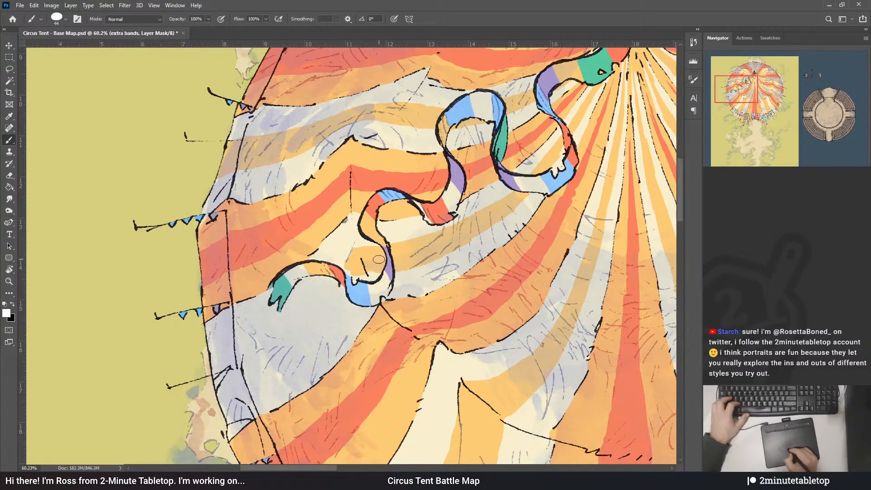
# - Extend the lower panel's orange band from beneath the streamer's tail to the tent's outer edge, correcting its outline with white
pyautogui.press('x')
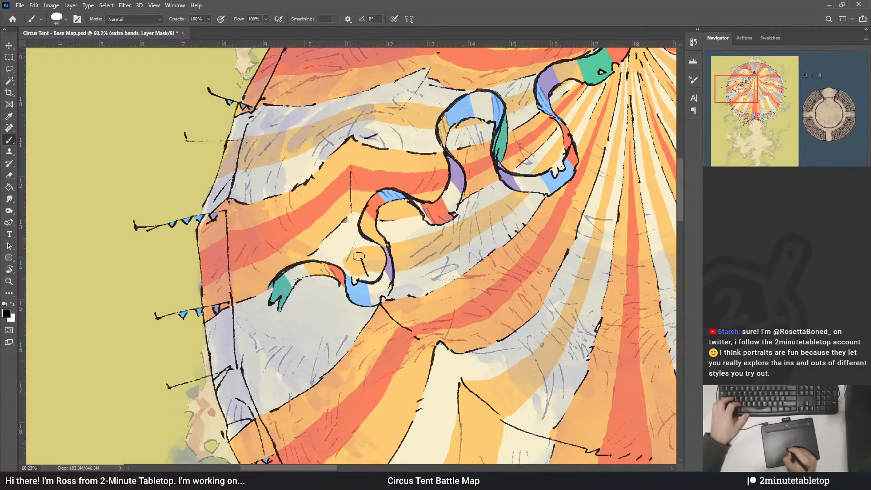
pyautogui.press('x')
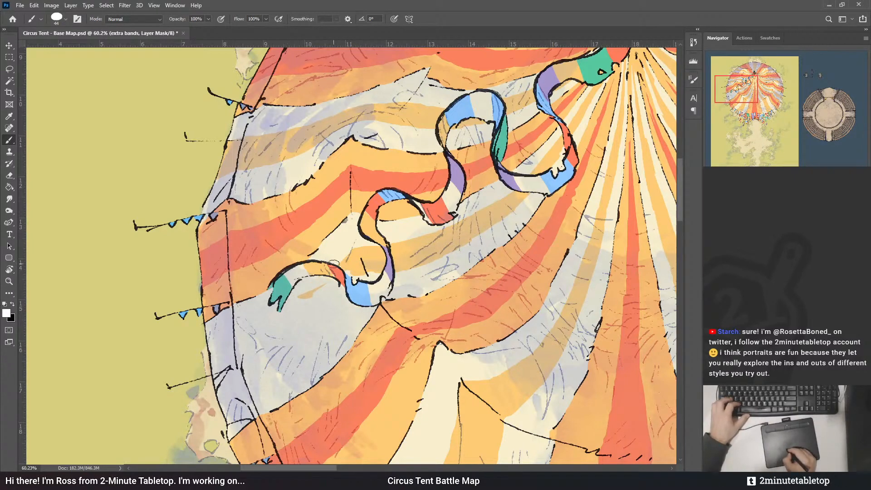
pyautogui.press('x')
pyautogui.moveTo(295, 304); pyautogui.dragTo(337, 285)
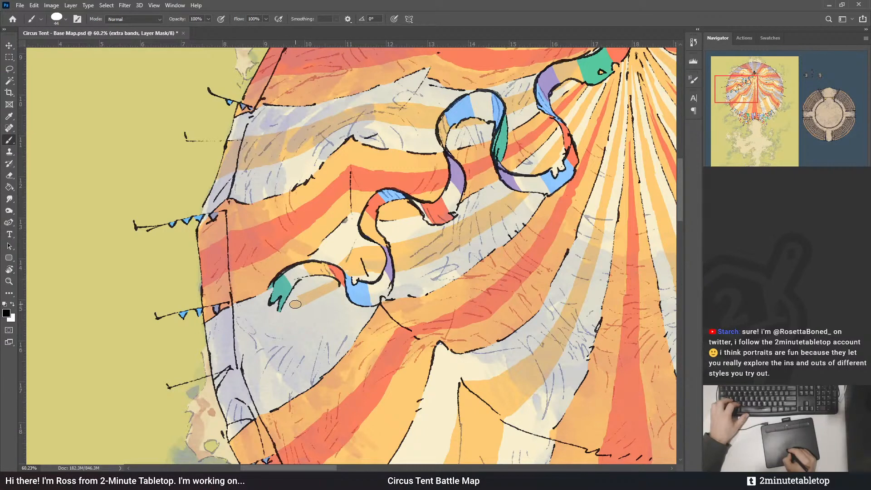
pyautogui.press('x')
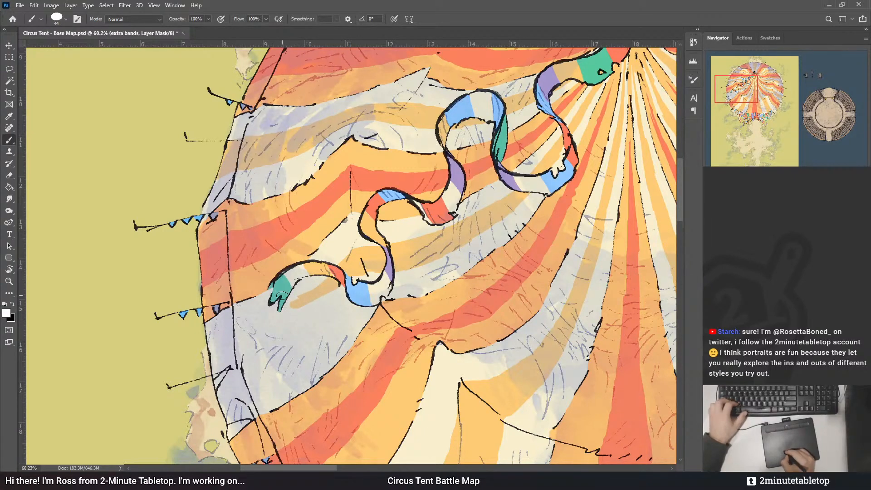
pyautogui.press('x')
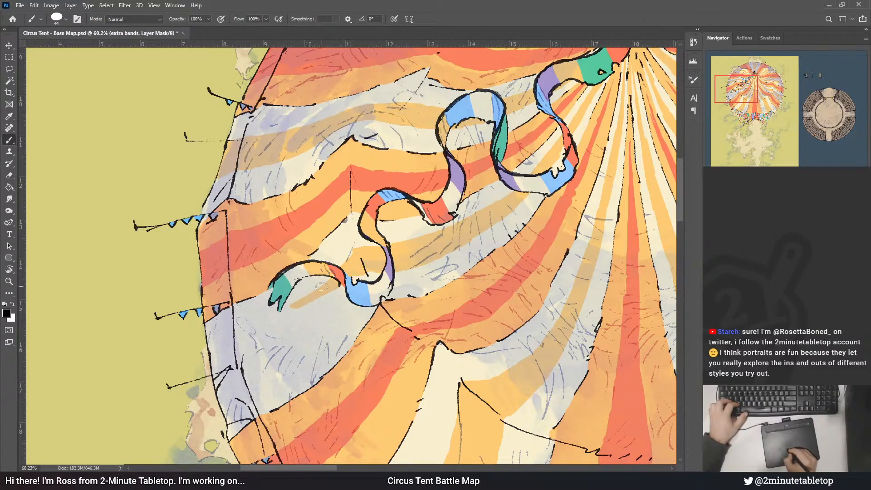
pyautogui.moveTo(210, 364)
pyautogui.mouseDown()
pyautogui.moveTo(295, 331)
pyautogui.moveTo(361, 277)
pyautogui.moveTo(273, 330)
pyautogui.moveTo(307, 318)
pyautogui.moveTo(262, 333)
pyautogui.mouseUp()
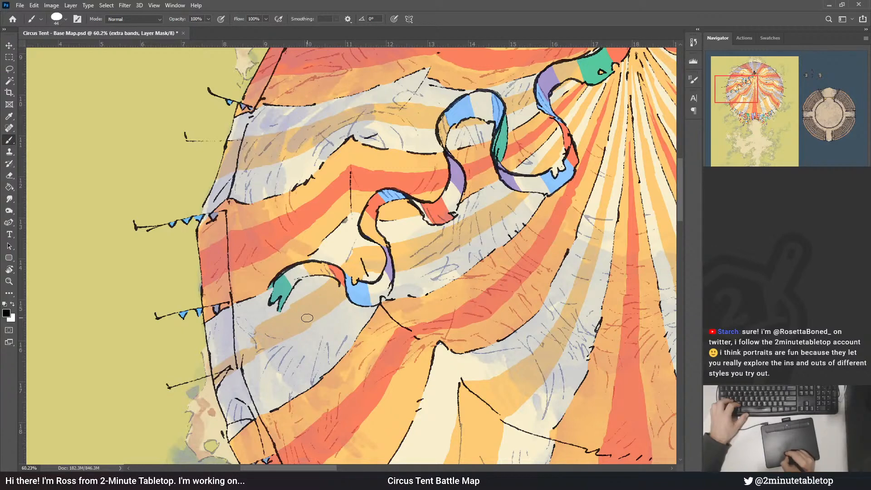
pyautogui.press('x')
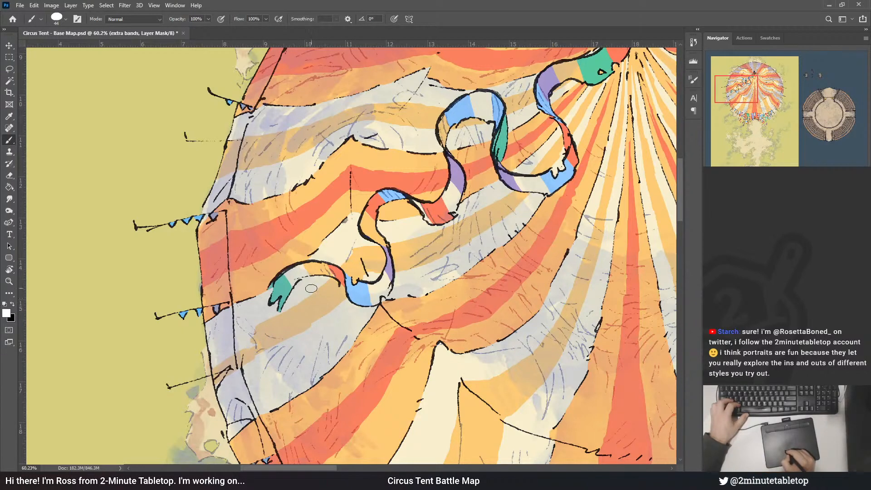
# - Touch up the lower panel's orange band below the streamer's tail and fill its end at the tent's outer edge, alternating black and white
pyautogui.press('x')
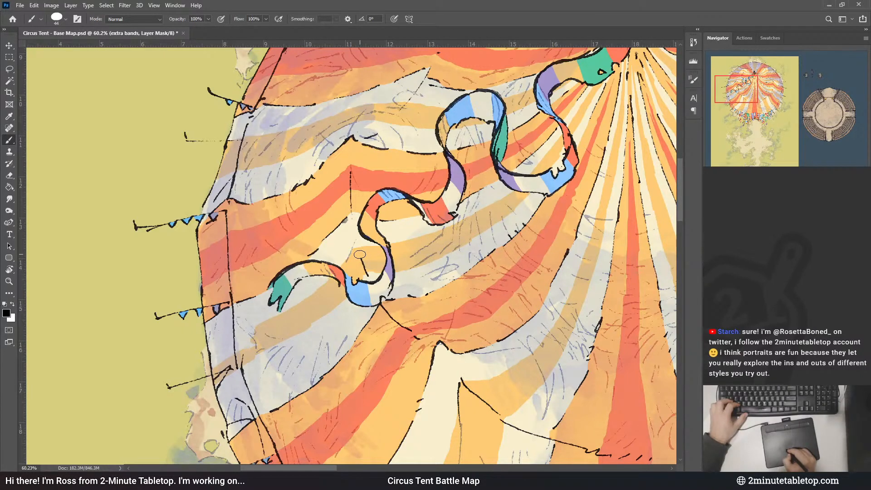
pyautogui.press('x')
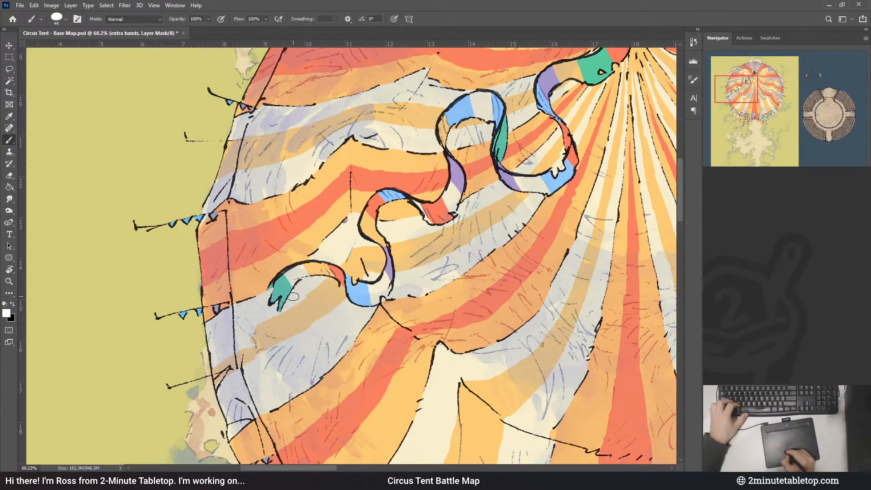
pyautogui.press('x')
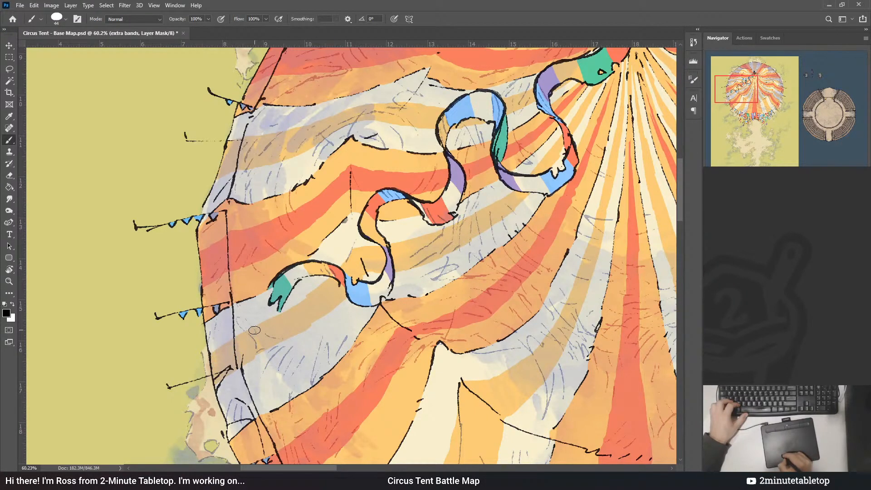
pyautogui.moveTo(213, 382)
pyautogui.mouseDown()
pyautogui.moveTo(228, 380)
pyautogui.moveTo(223, 391)
pyautogui.moveTo(237, 381)
pyautogui.mouseUp()
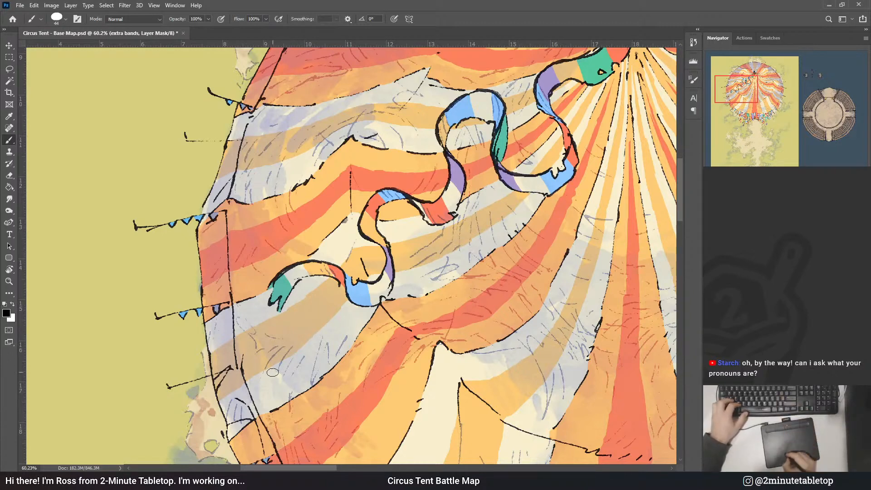
pyautogui.press('x')
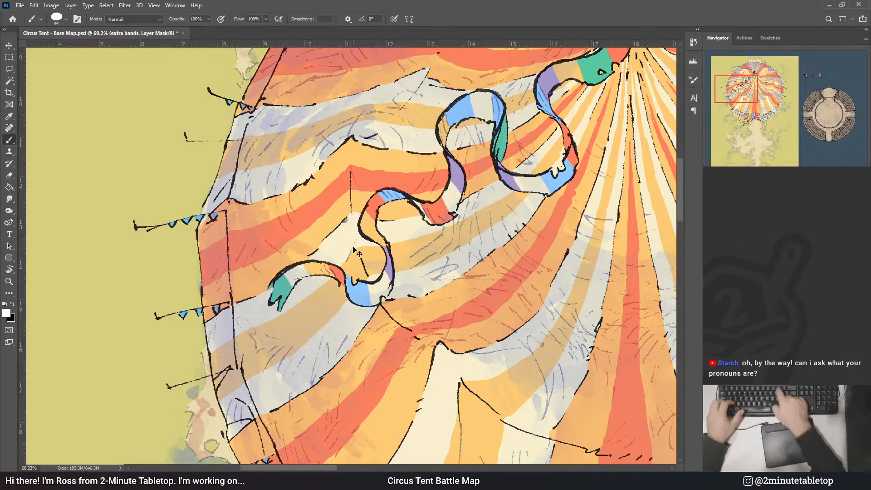
# - Examine the extra stripes across the whole tent roof, both up close and from a distance
pyautogui.hotkey('ctrl', '0')
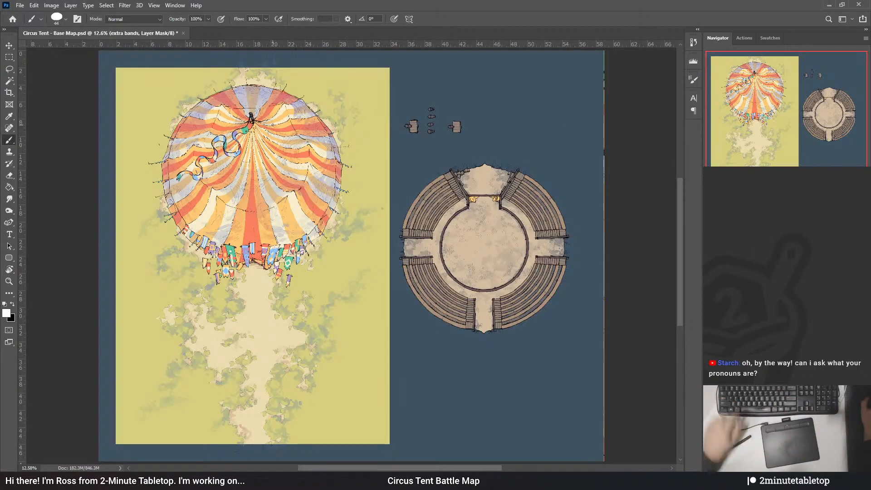
pyautogui.scroll(3, 127, 94)
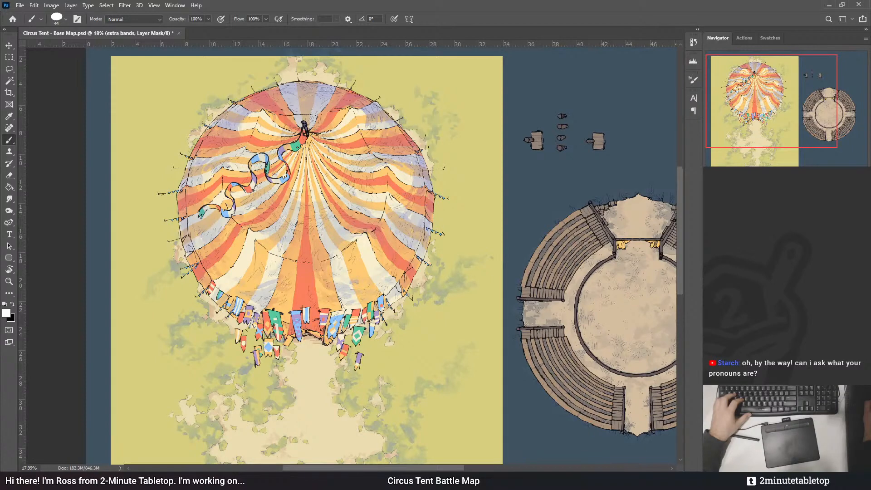
pyautogui.scroll(-2, 599, 319)
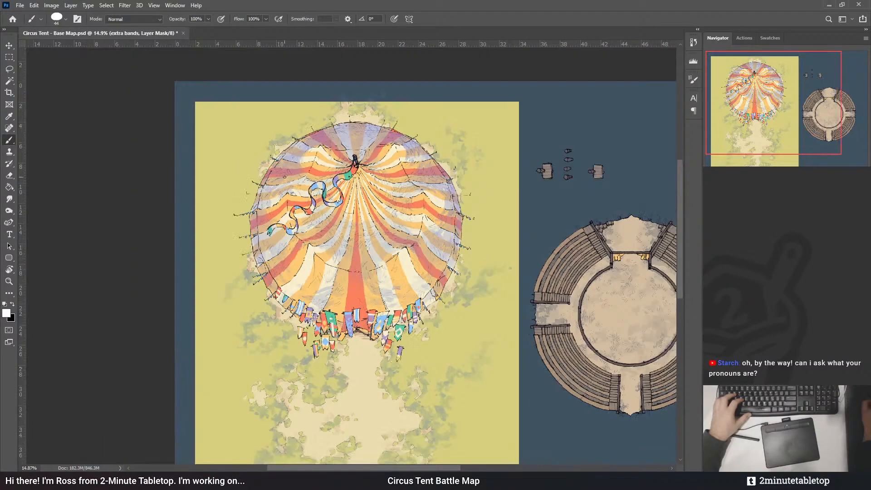
pyautogui.scroll(4, 284, 174)
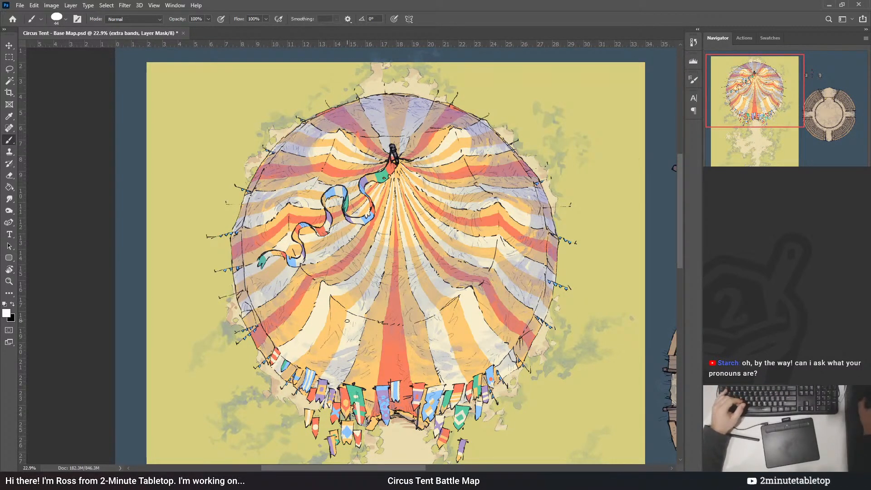
pyautogui.scroll(-2, 329, 218)
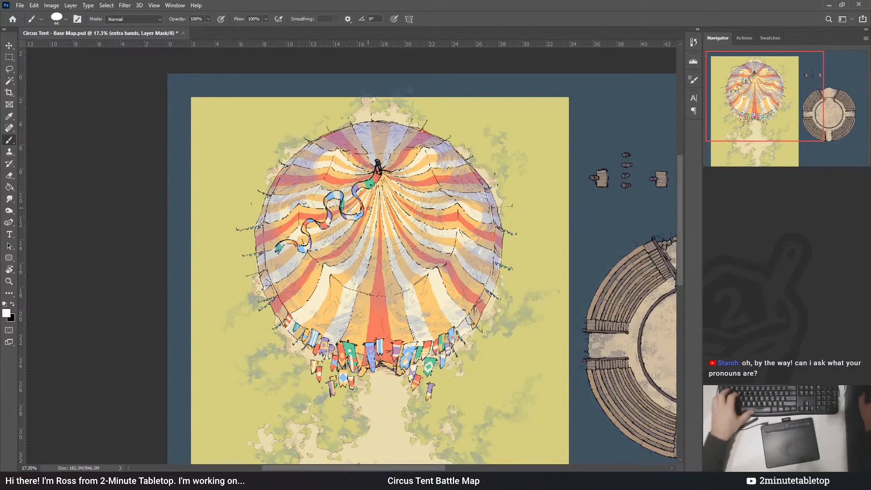
pyautogui.scroll(-2, 241, 159)
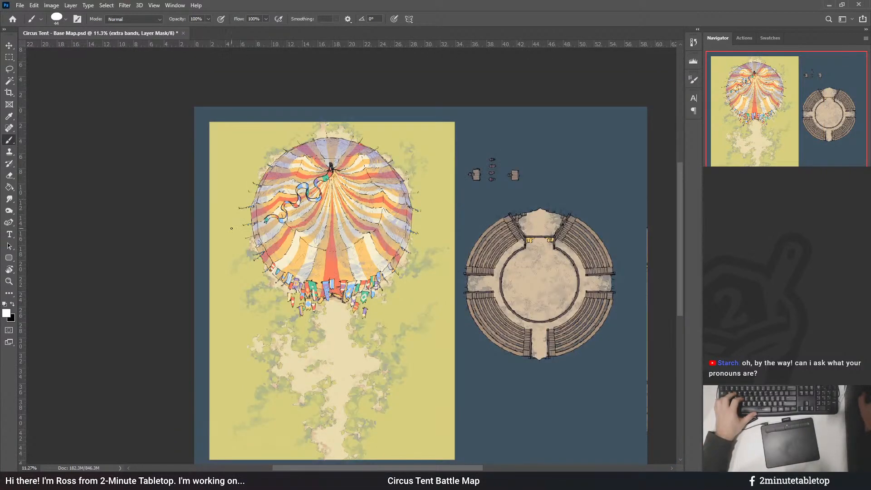
pyautogui.scroll(3, 231, 228)
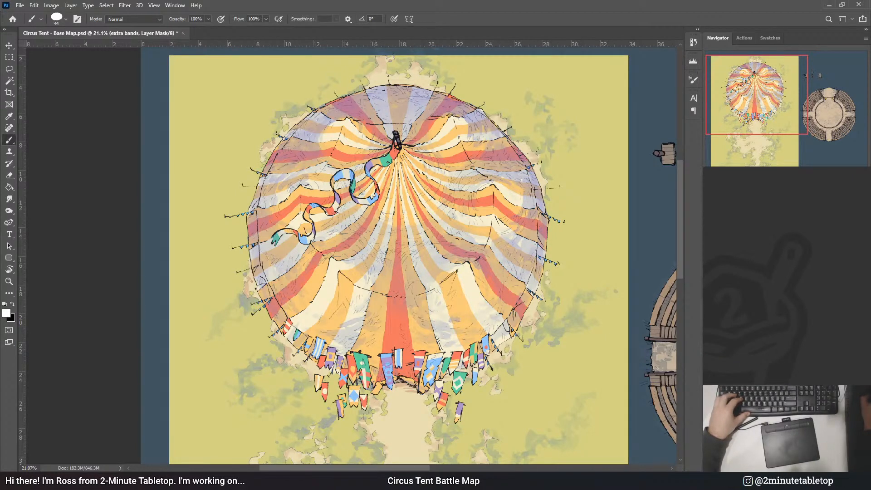
pyautogui.keyDown('alt'); pyautogui.scroll(-2, 378, 223); pyautogui.keyUp('alt')
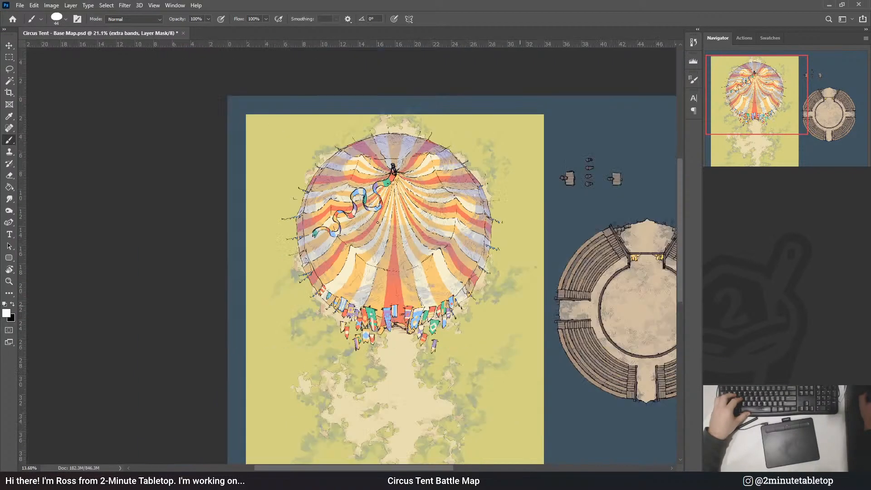
pyautogui.keyDown('alt'); pyautogui.scroll(1, 361, 199); pyautogui.keyUp('alt')
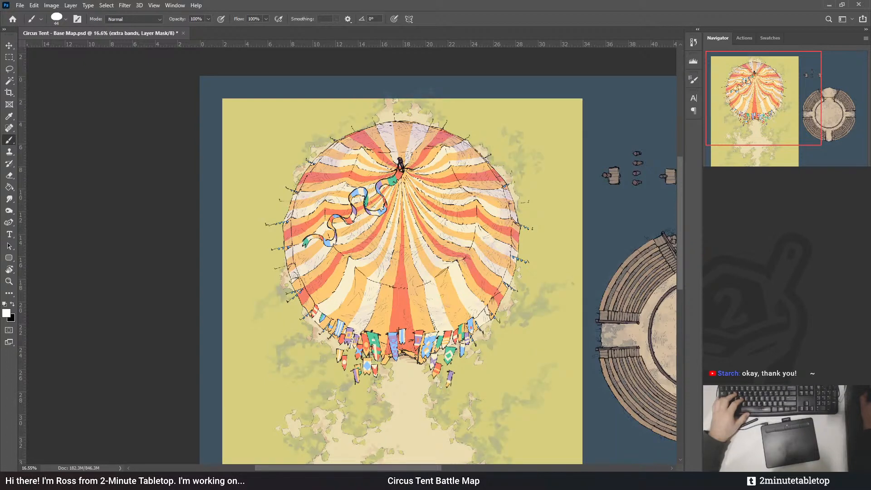
# - Try to clear the tent roof's shading using an inverted selection, undo the removal and deselect
pyautogui.hotkey('ctrl', 'shift', 'd')
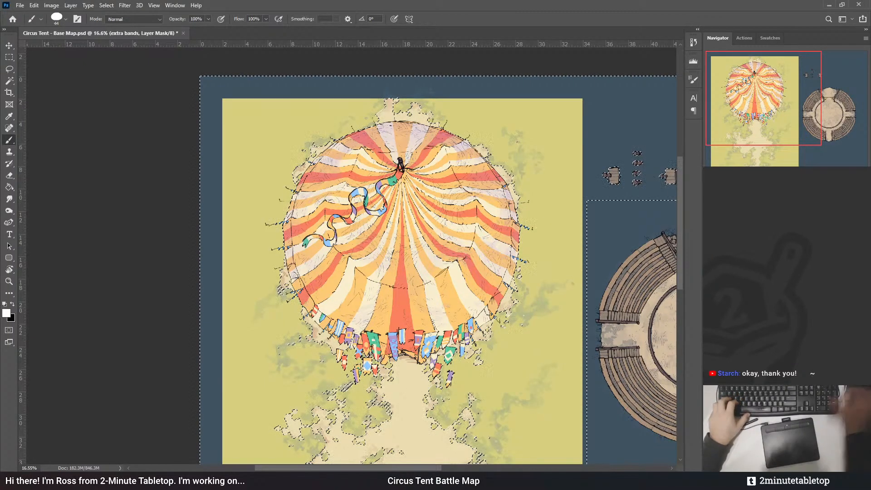
pyautogui.hotkey('ctrl', 'shift', 'i')
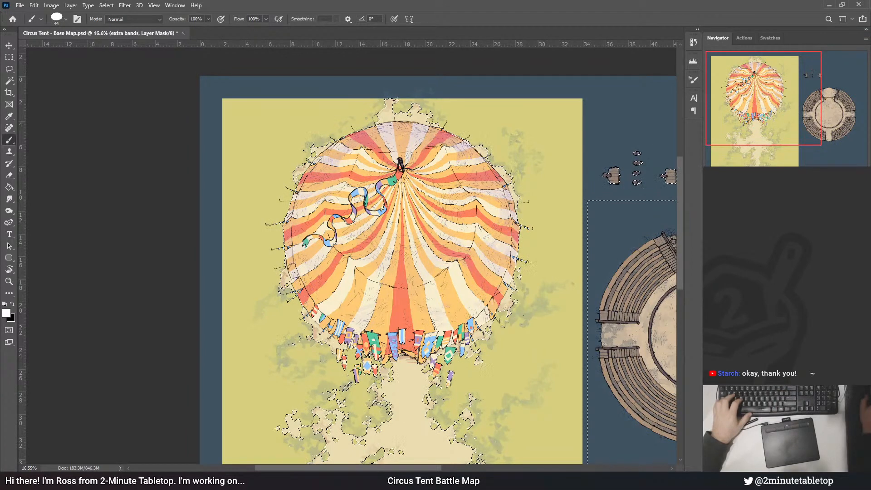
pyautogui.press('Delete')
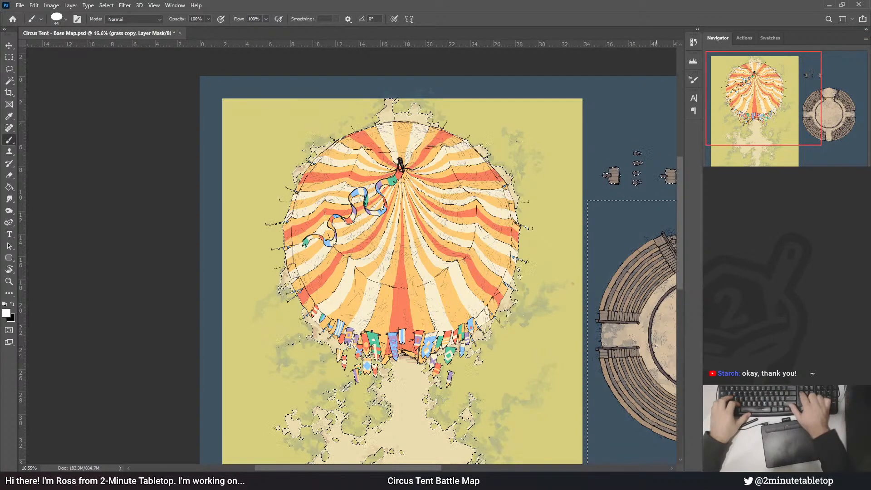
pyautogui.hotkey('ctrl', 'z')
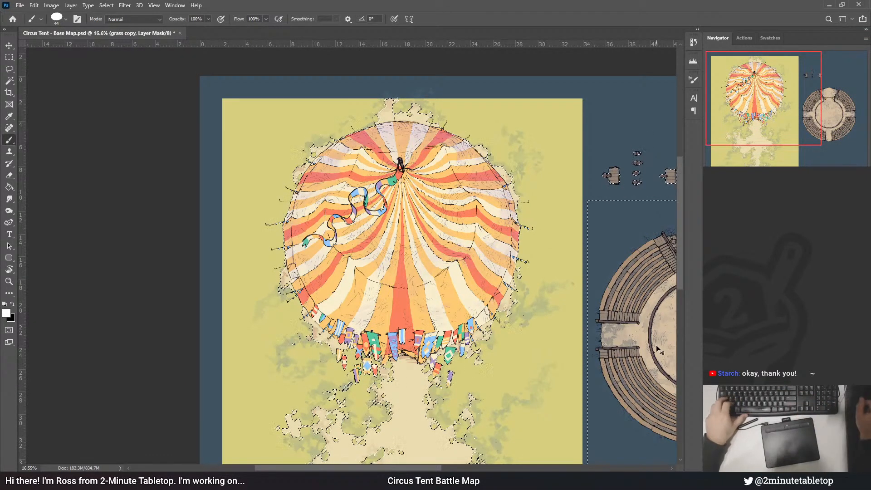
pyautogui.hotkey('ctrl', 'shift', 'z')
pyautogui.hotkey('ctrl', 'z')
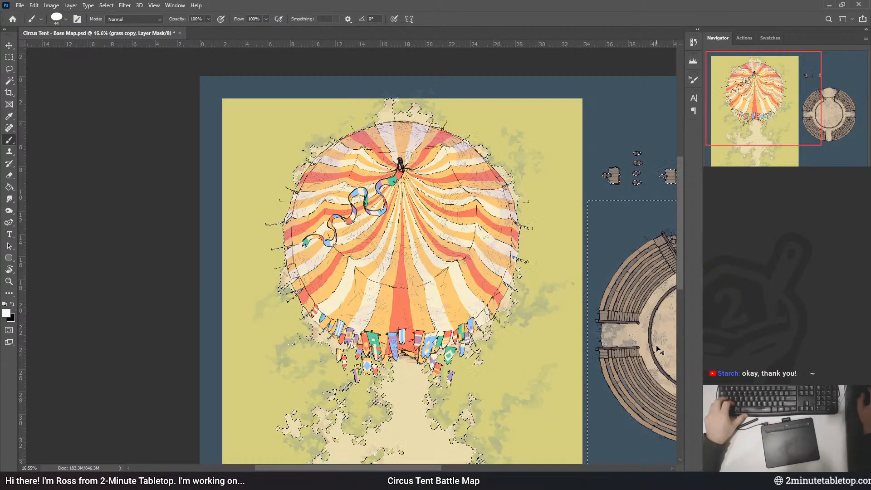
pyautogui.hotkey('ctrl', 'd')
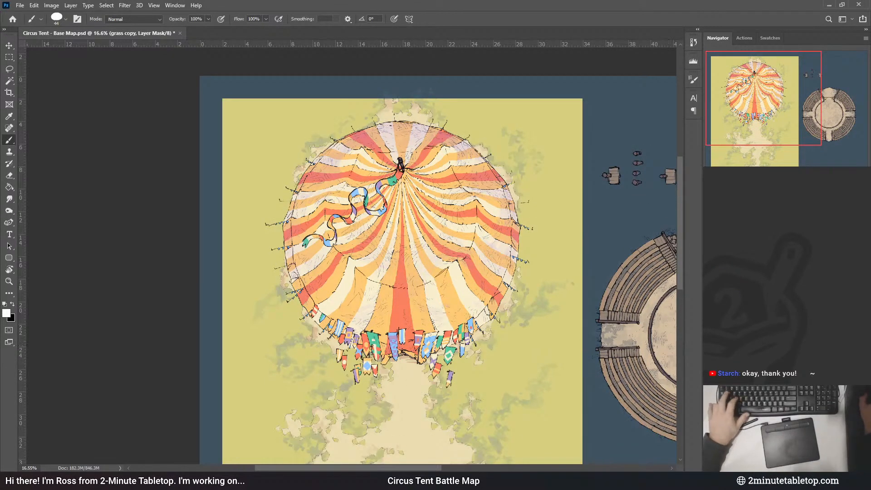
# - Return to the layer's RGB channels and restore the full purple shading on the tent roof
pyautogui.hotkey('ctrl', '2')
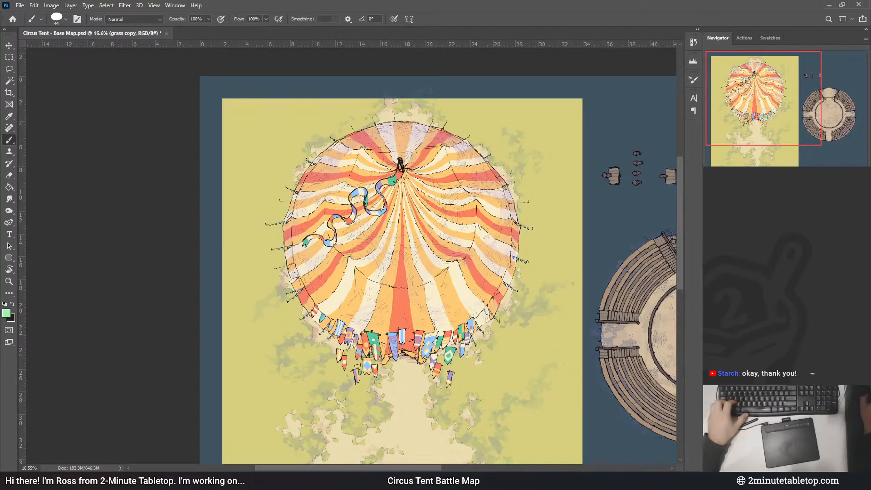
pyautogui.hotkey('ctrl', 'z')
pyautogui.hotkey('ctrl', 'shift', 'z')
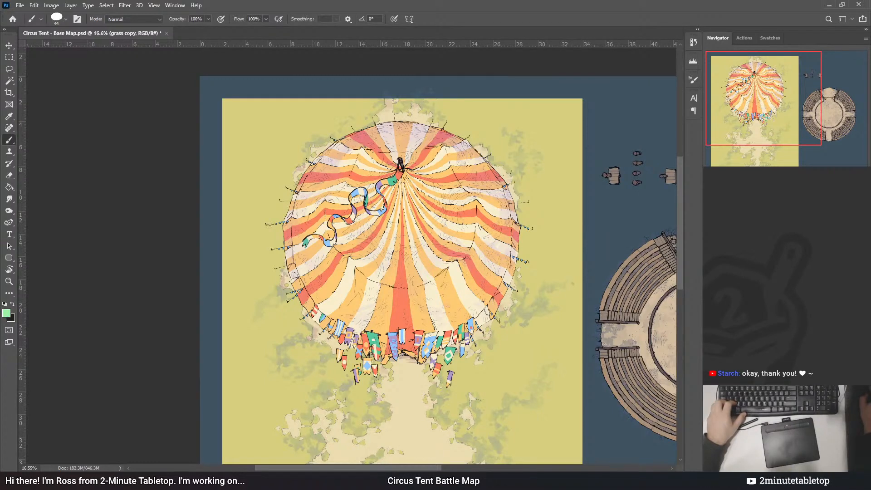
pyautogui.hotkey('ctrl', 'shift', 'z')
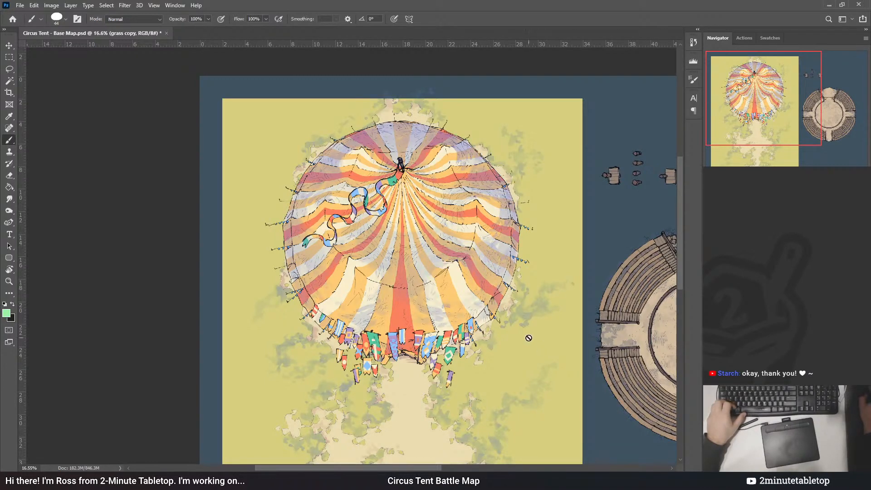
# - Try recolouring the cream stripes on the tent b layer to light blue and to a stronger blue
pyautogui.scroll(-3, 360, 156)
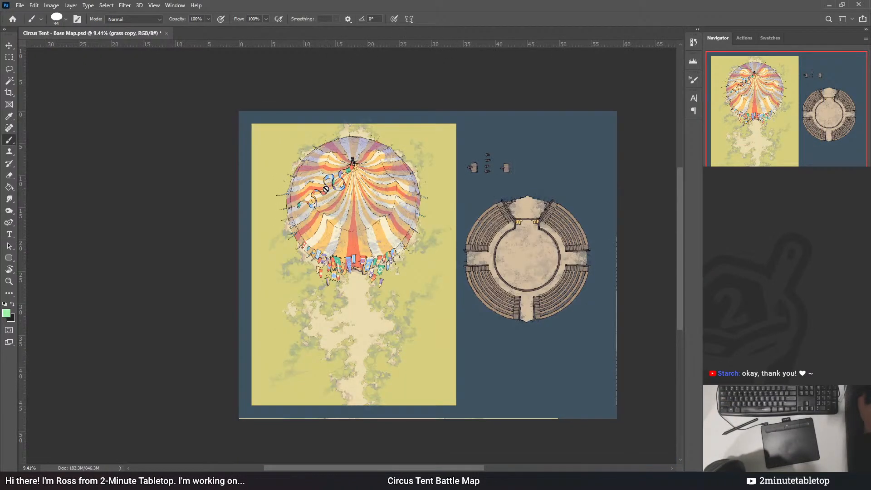
pyautogui.scroll(5, 326, 190)
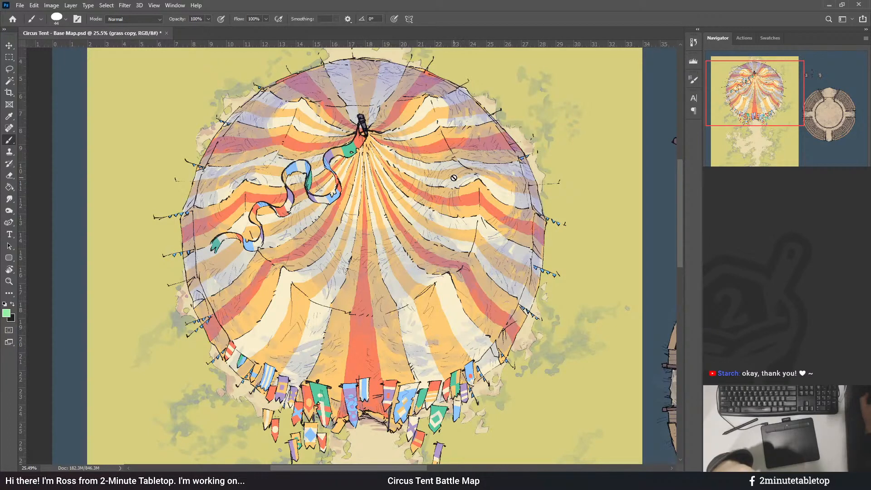
pyautogui.scroll(-2, 385, 211)
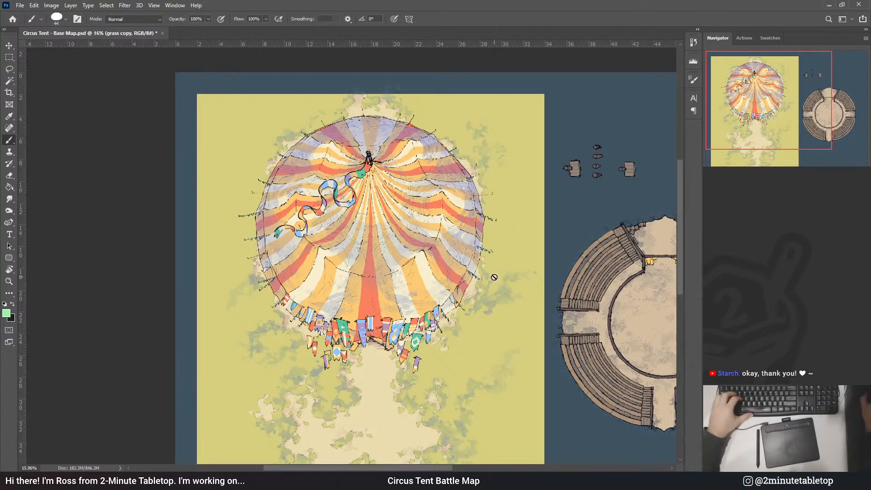
pyautogui.scroll(-2, 342, 186)
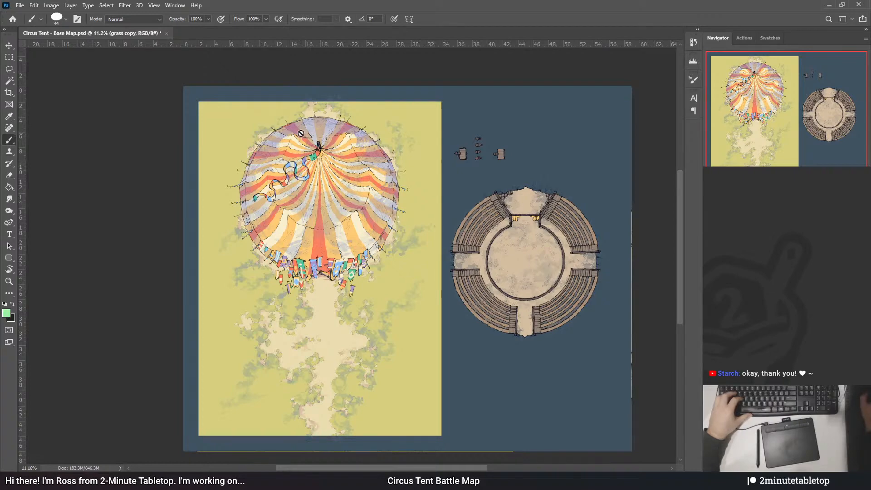
pyautogui.scroll(2, 232, 186)
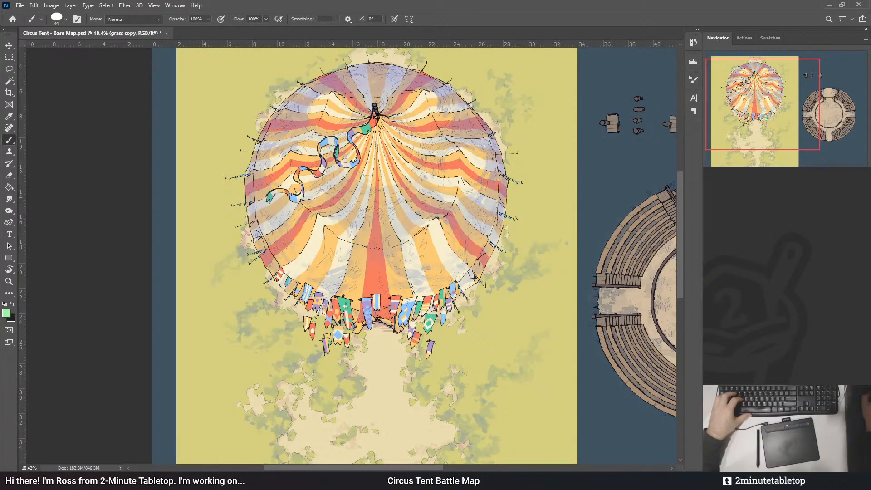
pyautogui.press('i')
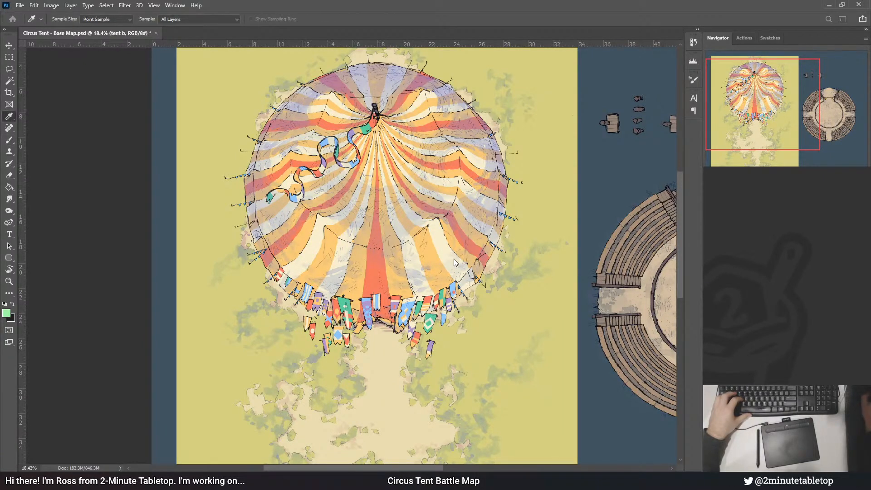
pyautogui.moveTo(620, 218); pyautogui.dragTo(645, 229)
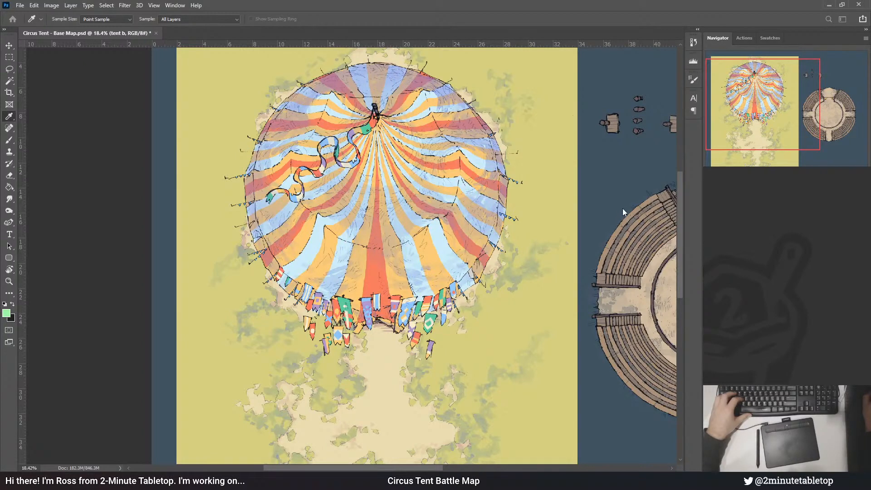
pyautogui.moveTo(550, 177); pyautogui.dragTo(546, 159)
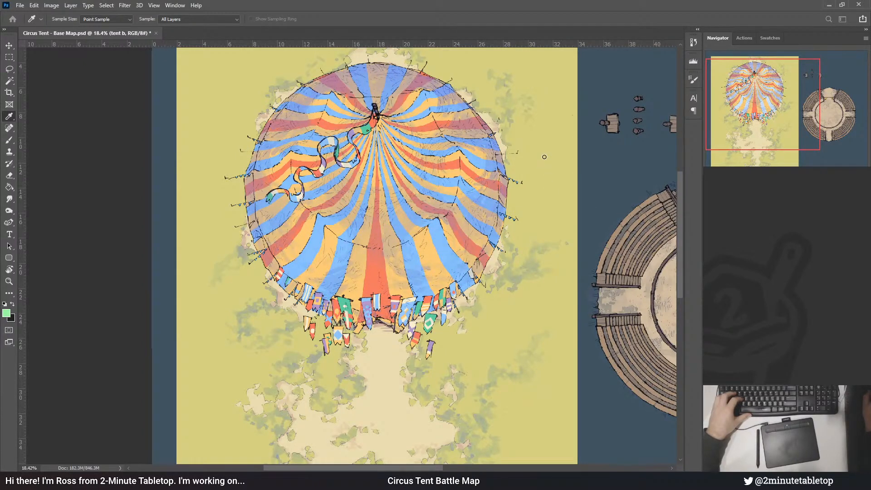
pyautogui.press('b')
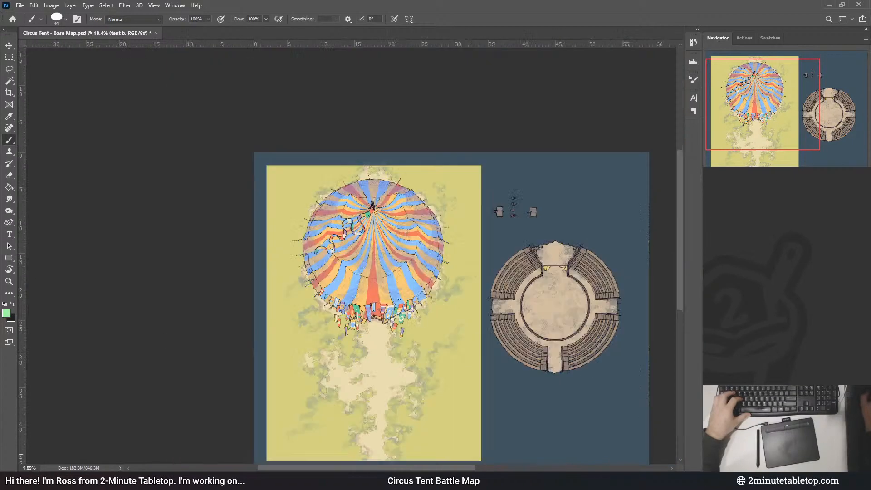
# - Check the blue stripes from a distance and revert them to cream
pyautogui.scroll(-3, 443, 211)
pyautogui.scroll(-1, 455, 204)
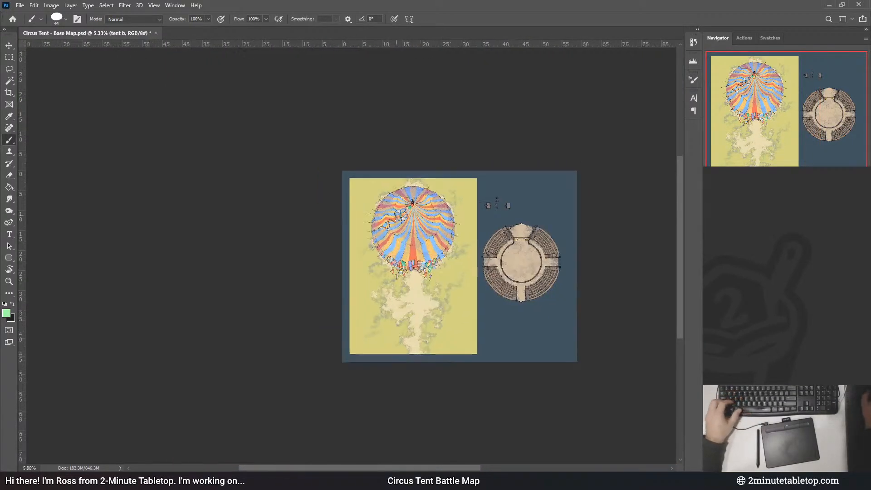
pyautogui.scroll(5, 454, 204)
pyautogui.scroll(-1, 290, 198)
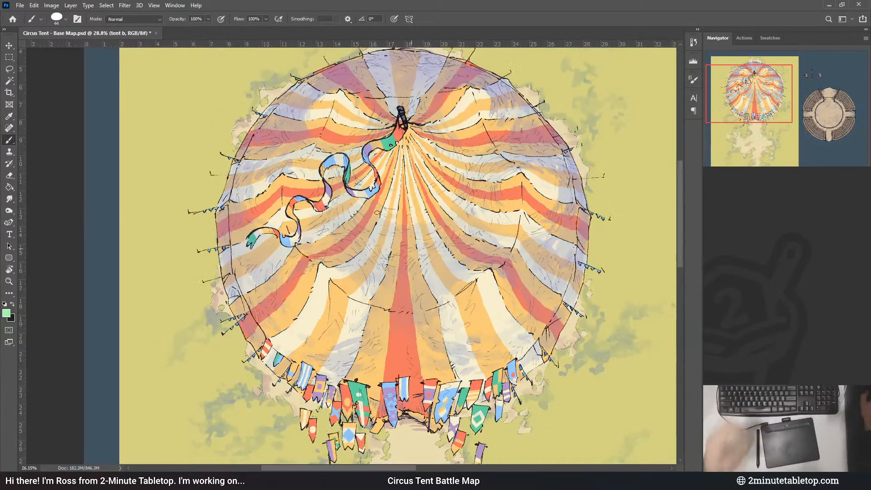
pyautogui.scroll(-3, 289, 198)
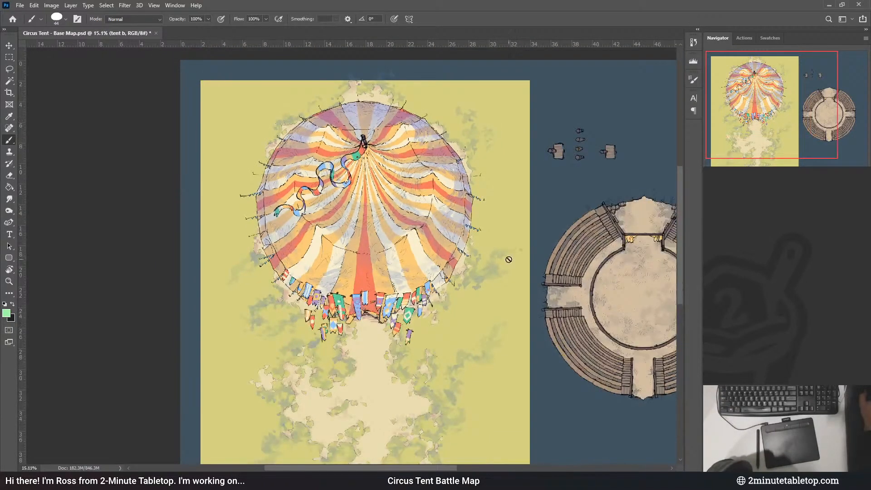
# - Try recolouring the cream stripes on the tent b layer to green, check the roof from a distance and revert them to cream
pyautogui.scroll(2, 370, 266)
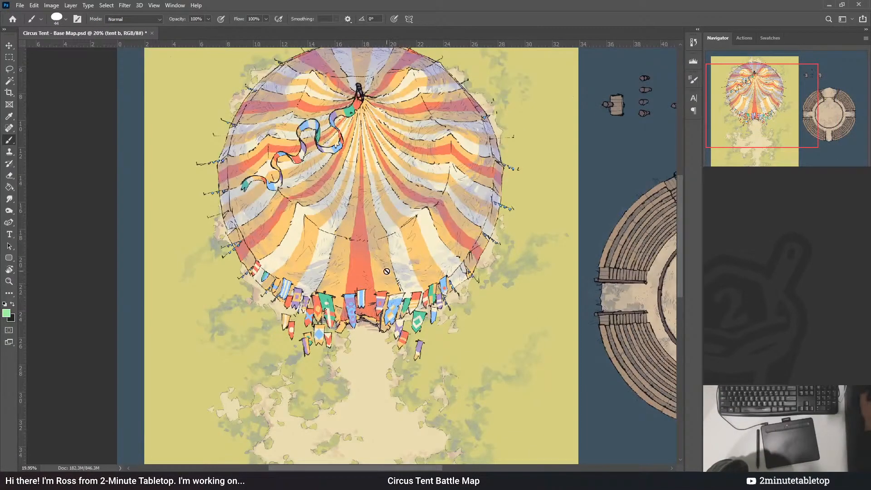
pyautogui.press('i')
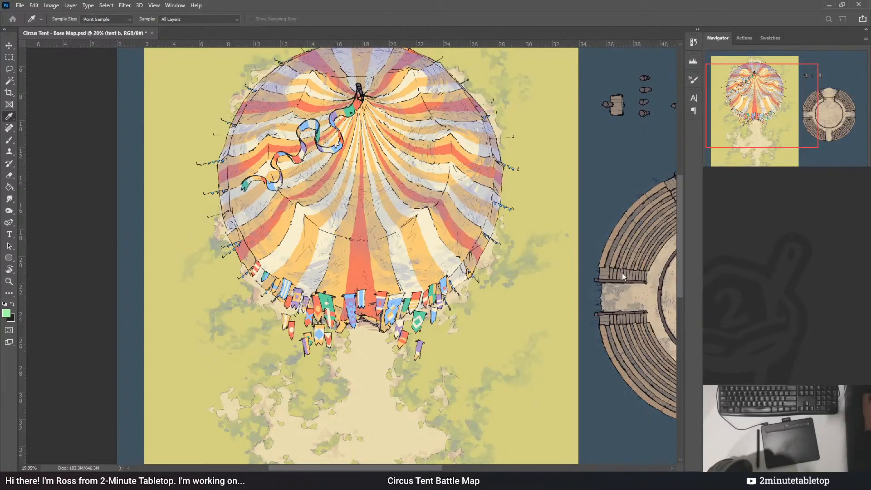
pyautogui.hotkey('ctrl', 'alt', 'z')
pyautogui.hotkey('ctrl', 'alt', 'z')
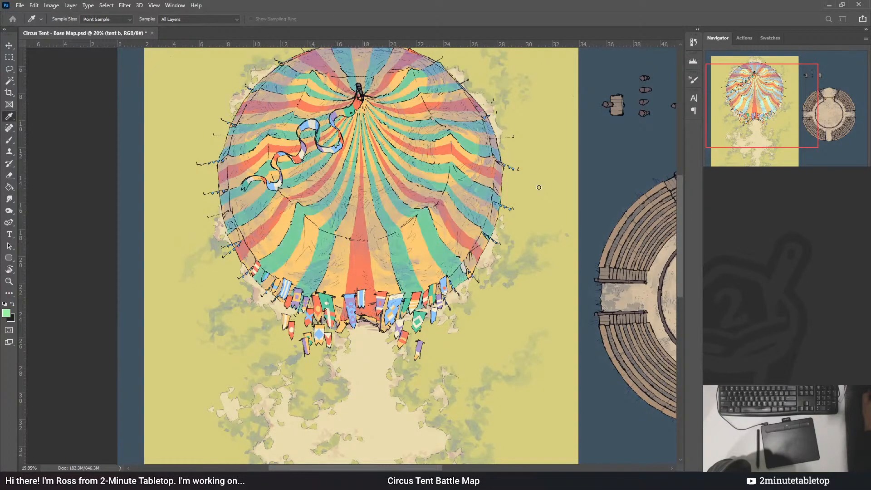
pyautogui.hotkey('ctrl', 'alt', 'z')
pyautogui.hotkey('ctrl', 'shift', 'z')
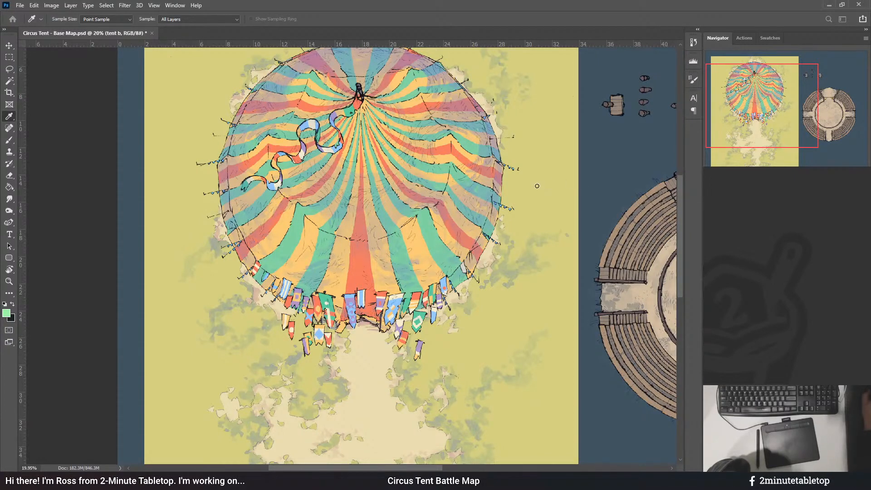
pyautogui.press('b')
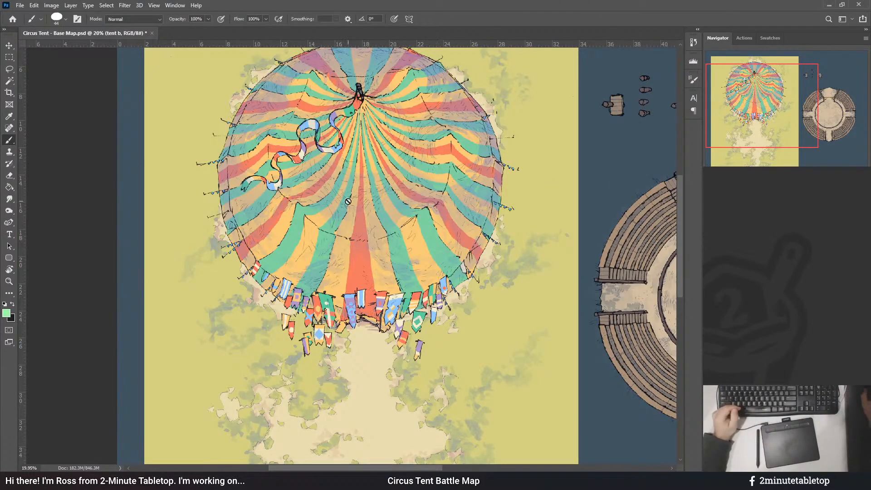
pyautogui.scroll(-2, 347, 308)
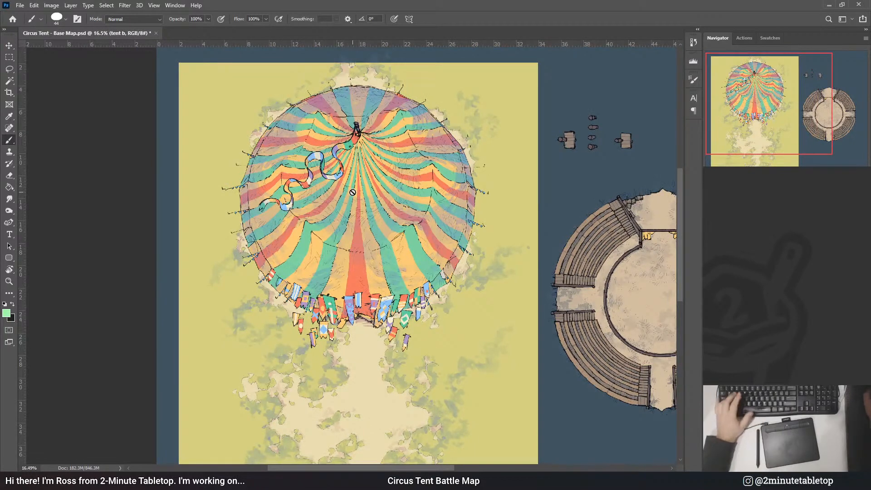
pyautogui.scroll(-2, 343, 188)
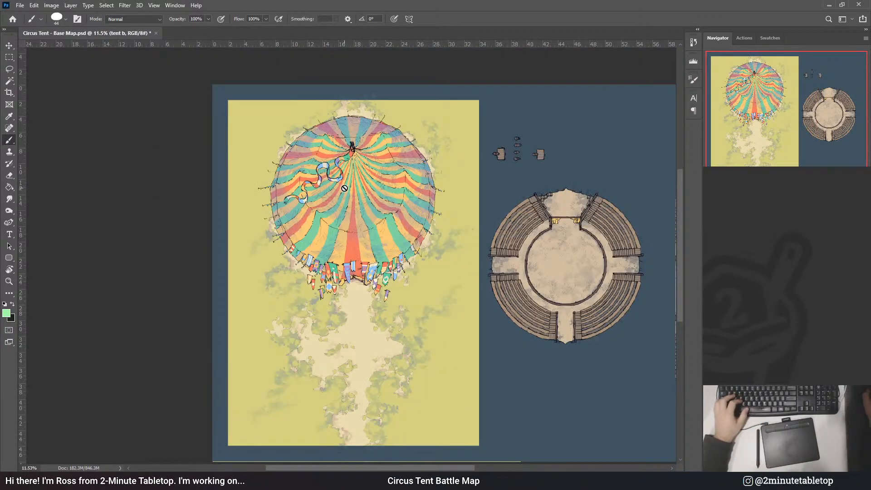
pyautogui.scroll(-3, 357, 222)
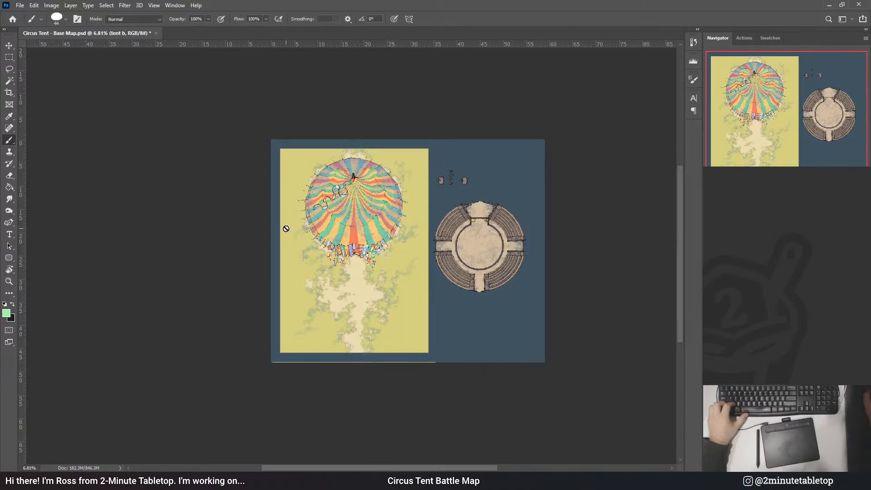
pyautogui.scroll(5, 340, 179)
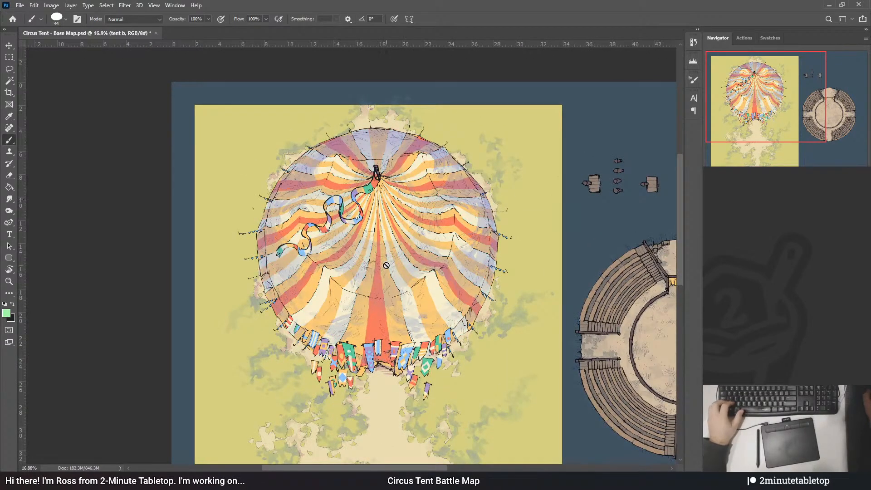
# - Examine the tent roof from a distance, and inspect the circus arena's seating, entrances and yellow curtains up close
pyautogui.scroll(1, 349, 275)
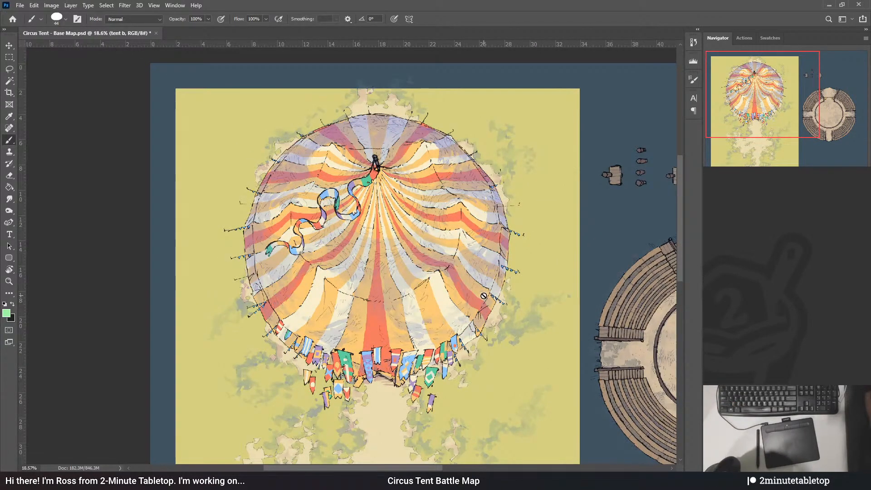
pyautogui.scroll(-1, 297, 179)
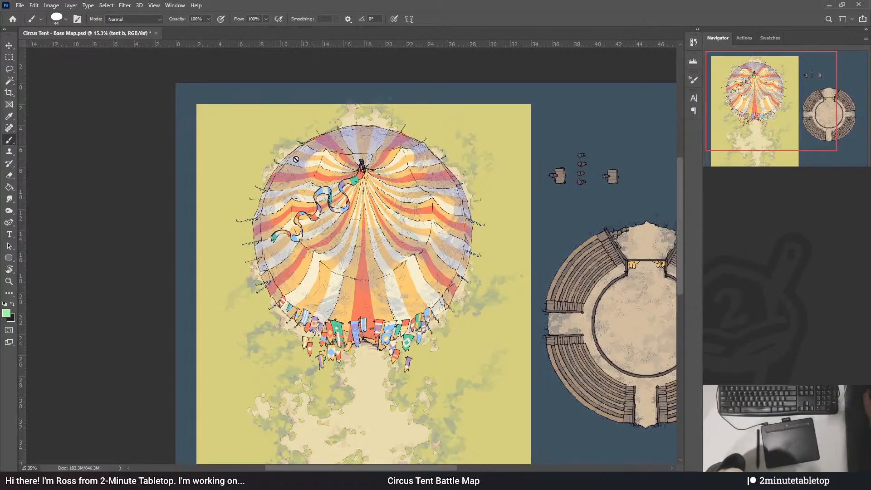
pyautogui.scroll(-2, 296, 159)
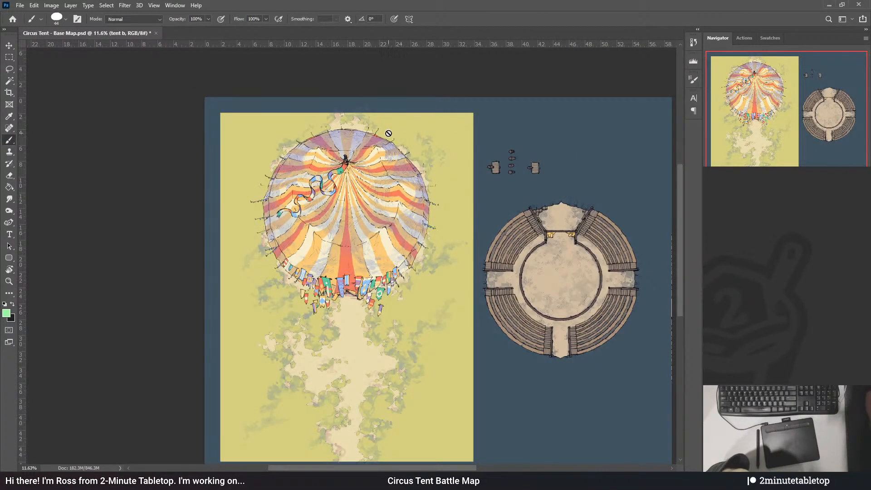
pyautogui.scroll(4, 542, 185)
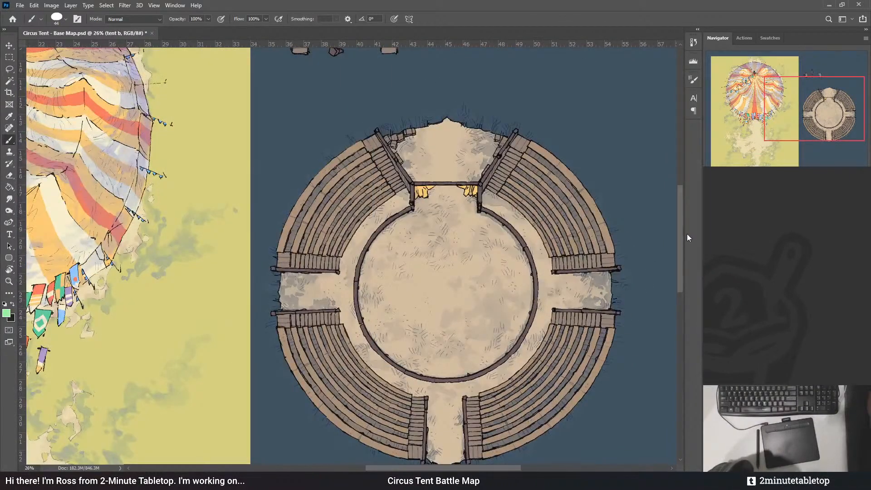
pyautogui.moveTo(681, 235); pyautogui.dragTo(679, 216)
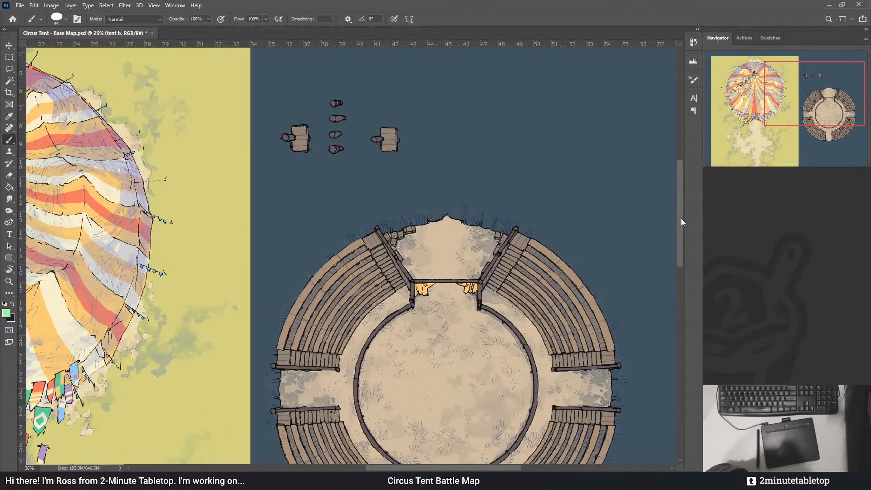
pyautogui.moveTo(681, 219); pyautogui.dragTo(682, 232)
pyautogui.scroll(3, 447, 150)
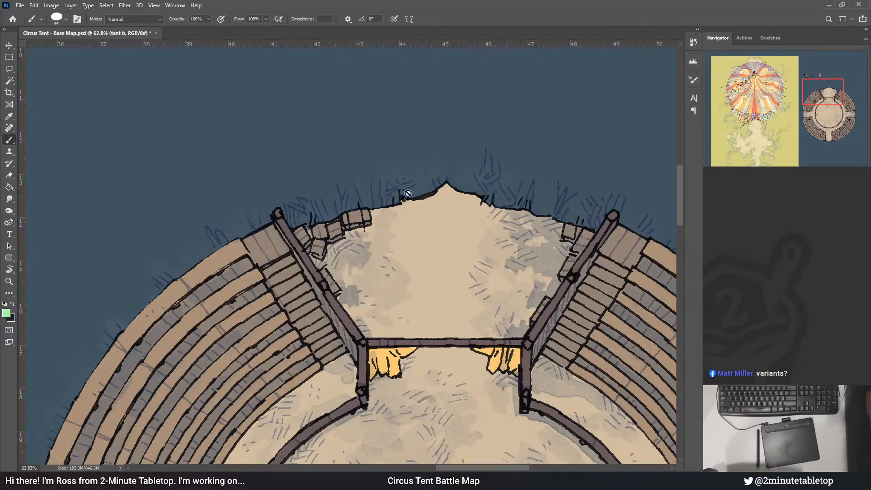
pyautogui.scroll(-4, 459, 111)
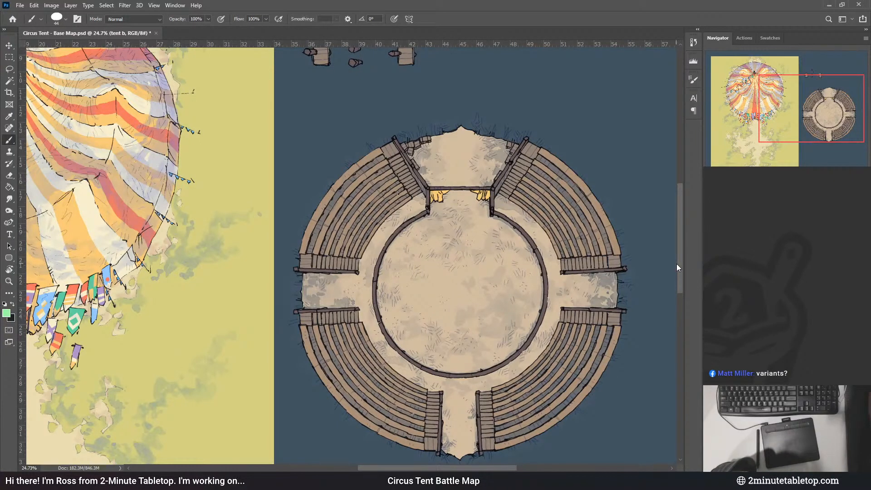
pyautogui.moveTo(676, 263)
pyautogui.mouseDown()
pyautogui.moveTo(679, 233)
pyautogui.moveTo(684, 257)
pyautogui.mouseUp()
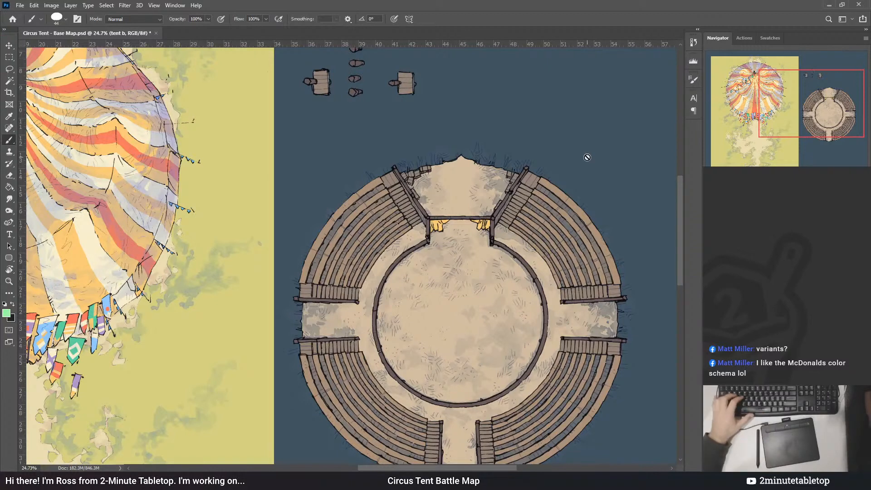
pyautogui.scroll(-4, 601, 208)
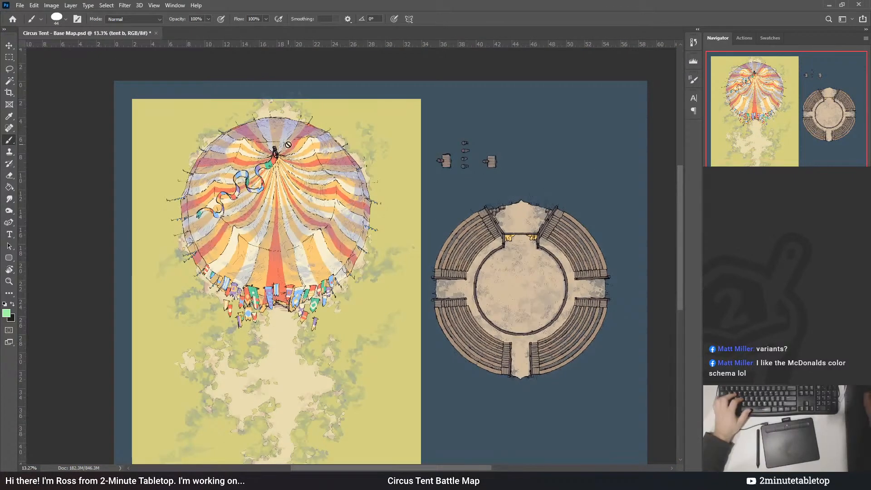
# - Check the cream, orange and red tent roof once more and save the base map document
pyautogui.scroll(2, 196, 178)
pyautogui.scroll(1, 196, 179)
pyautogui.scroll(-2, 479, 268)
pyautogui.scroll(2, 305, 173)
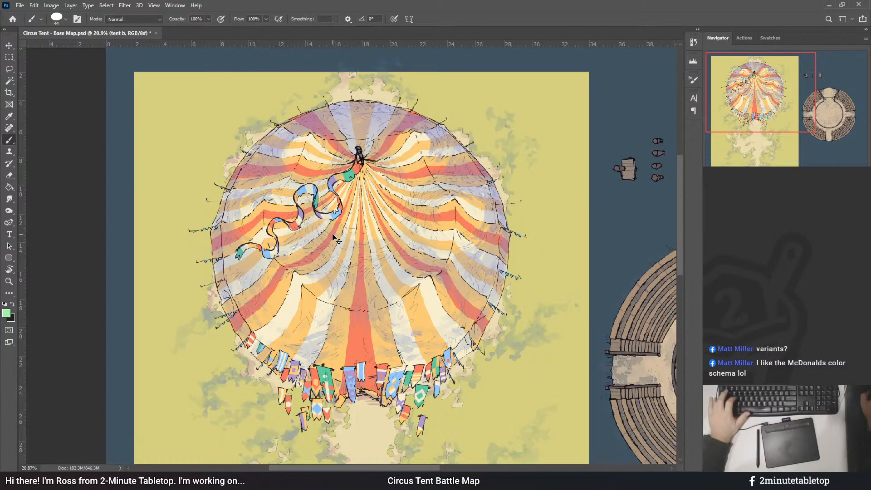
pyautogui.hotkey('ctrl', 's')
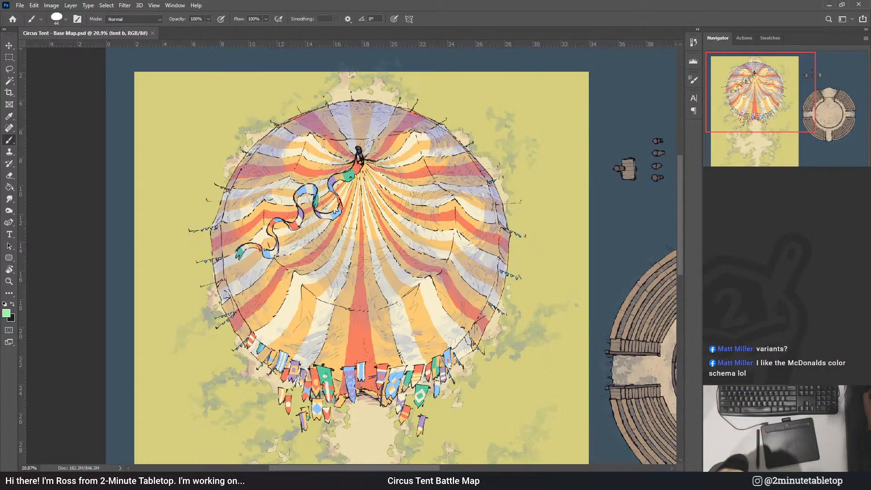
# - Find which layer holds the tent roof's red stripes by hiding and restoring the red parts, and select the extra bands layer
pyautogui.hotkey('ctrl', 'z')
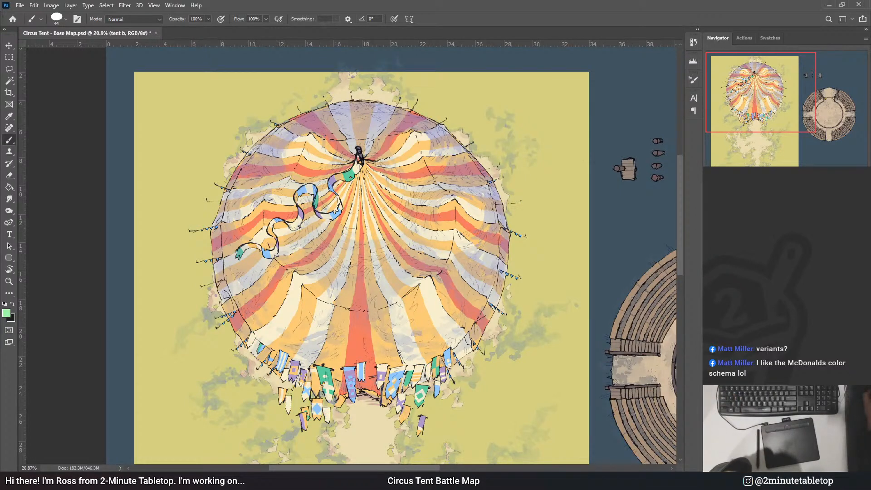
pyautogui.hotkey('ctrl', 'shift', 'z')
pyautogui.hotkey('ctrl', 'z')
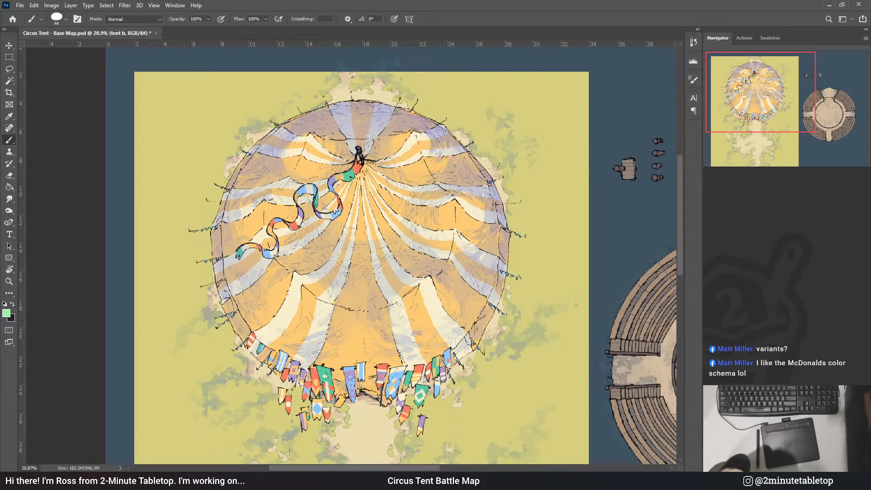
pyautogui.hotkey('ctrl', 'shift', 'z')
# - Try recolouring the red stripes on the extra bands layer to cream and check the roof from a distance
pyautogui.hotkey('ctrl', 'u')
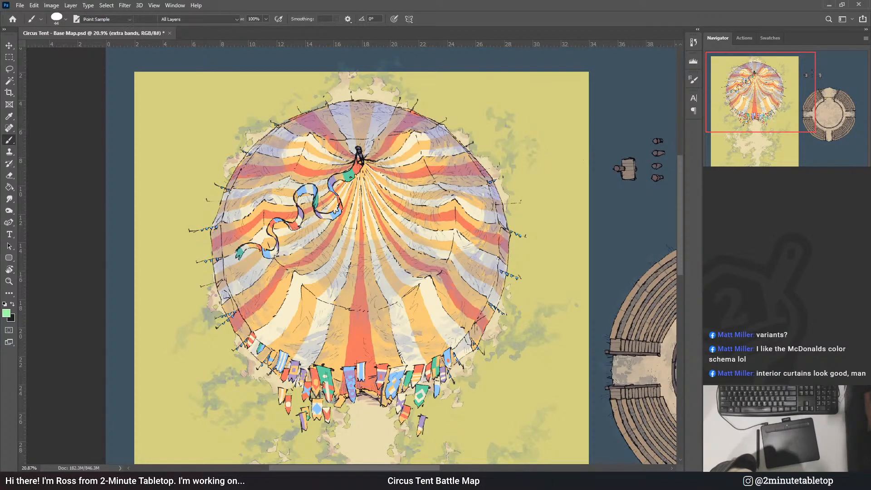
pyautogui.click(619, 262)
pyautogui.click(520, 147)
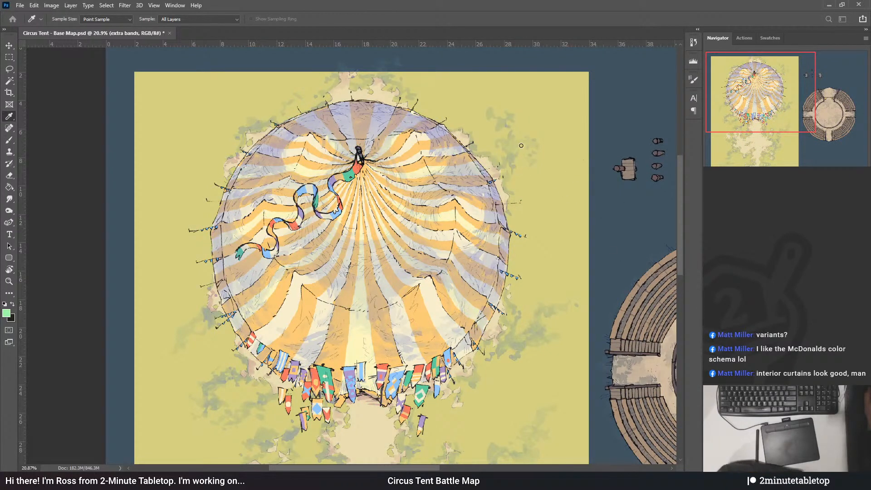
pyautogui.press('b')
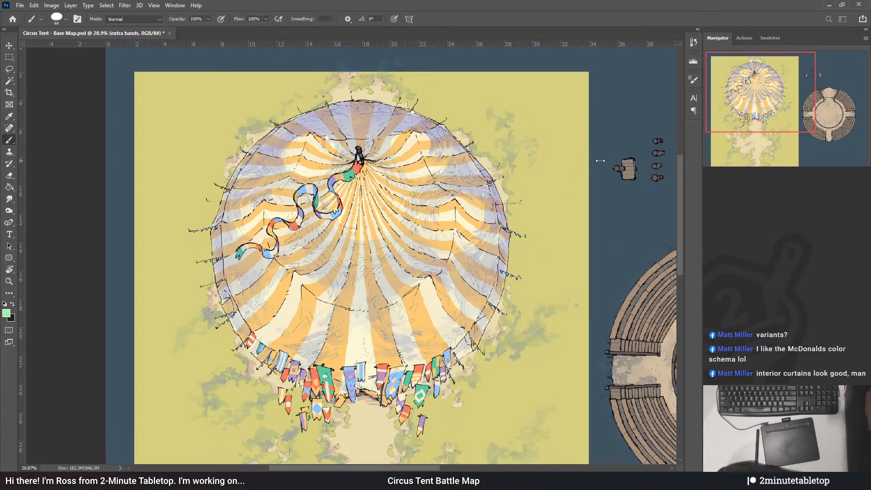
pyautogui.scroll(-2, 277, 204)
pyautogui.scroll(-2, 278, 204)
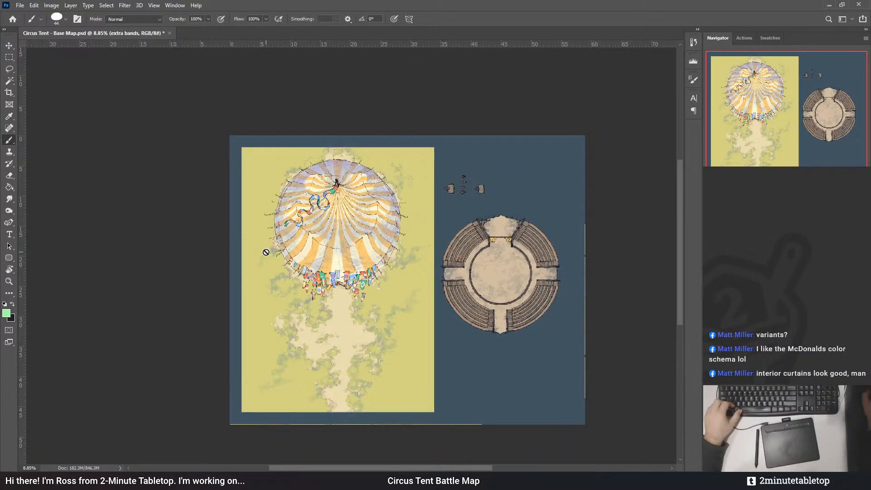
pyautogui.scroll(4, 265, 218)
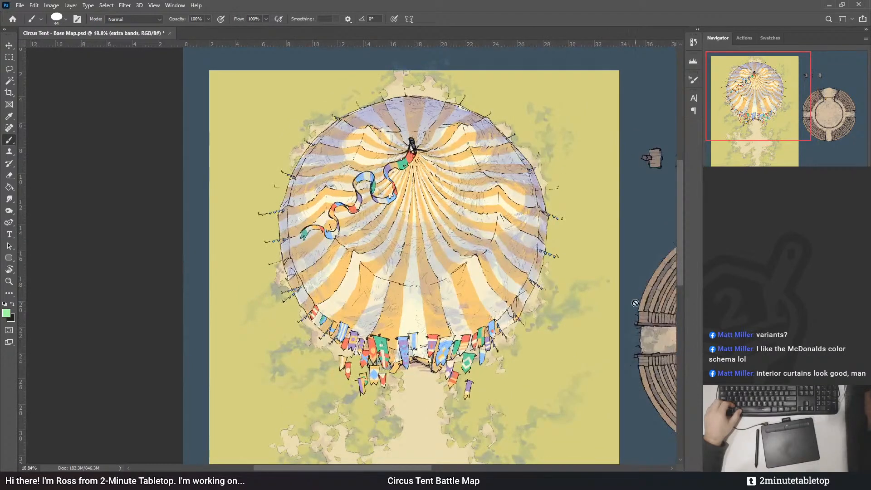
# - Recolour the extra bands layer's stripes to a strong sky blue and compare the roof from near and far
pyautogui.press('i')
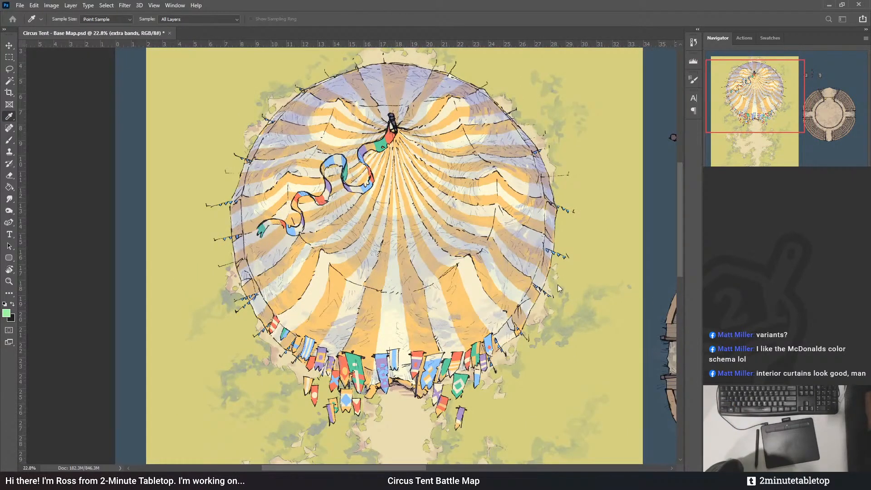
pyautogui.click(616, 218)
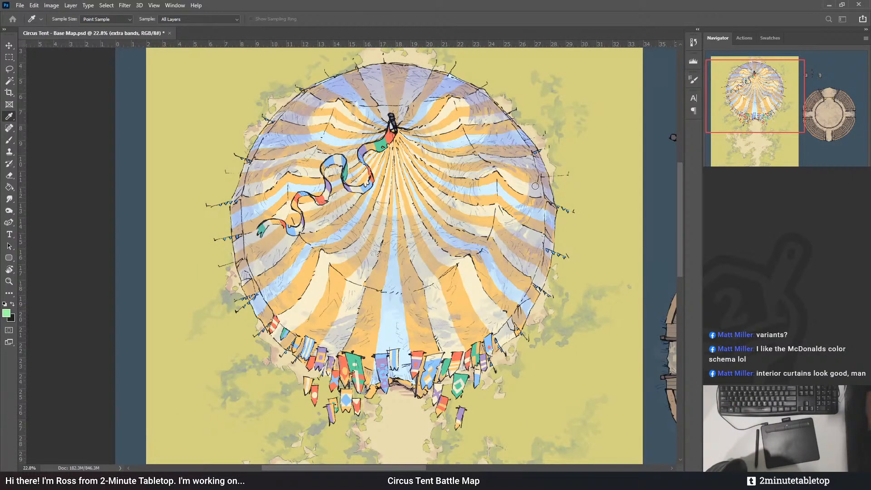
pyautogui.moveTo(535, 186); pyautogui.dragTo(547, 169)
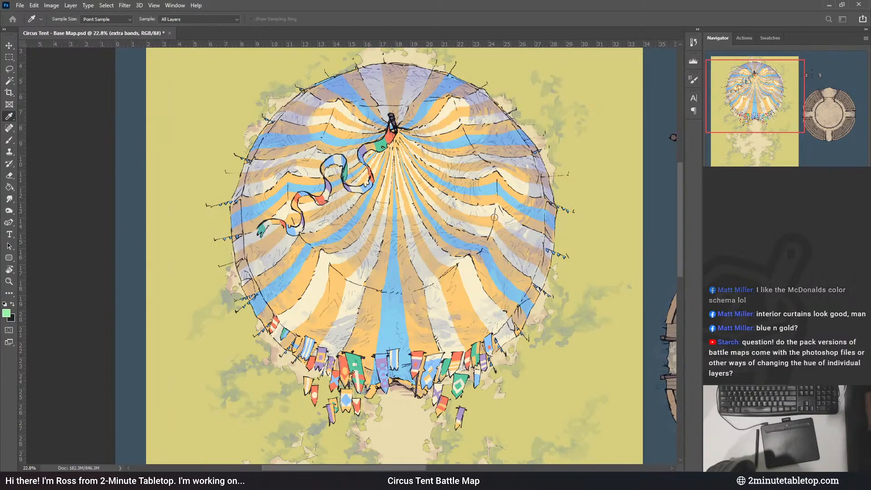
pyautogui.press('b')
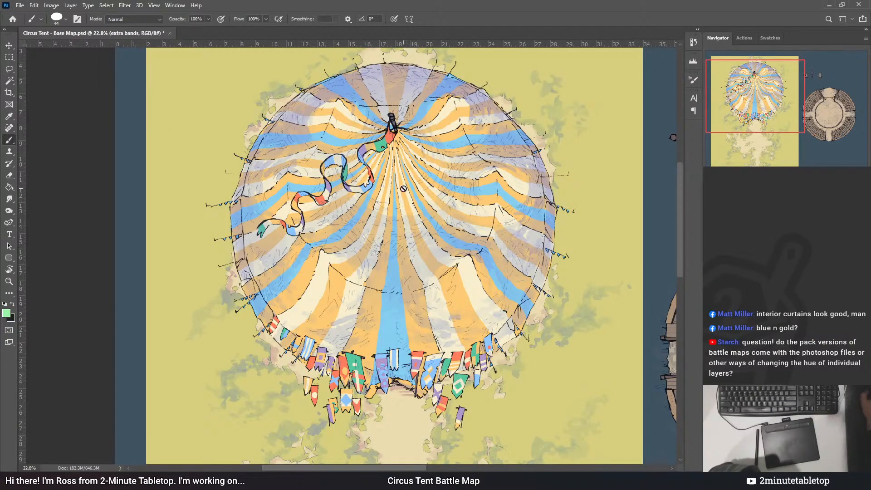
pyautogui.scroll(-2, 373, 156)
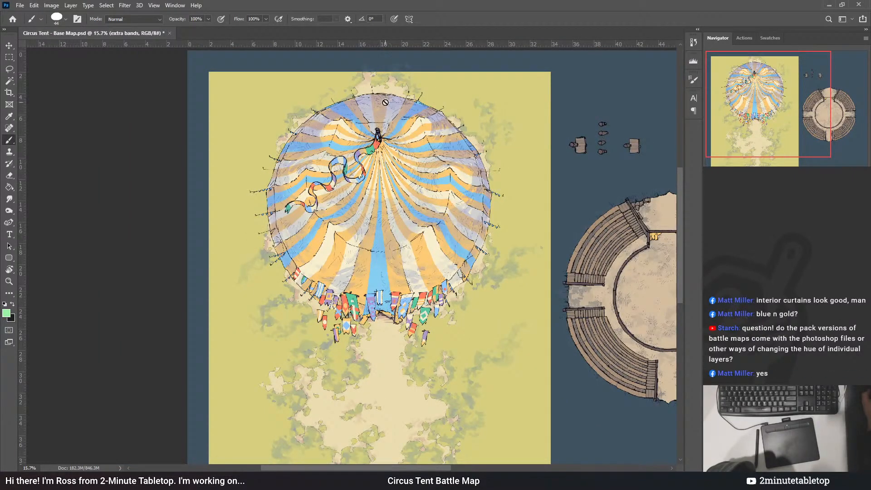
pyautogui.scroll(1, 385, 102)
pyautogui.scroll(1, 399, 165)
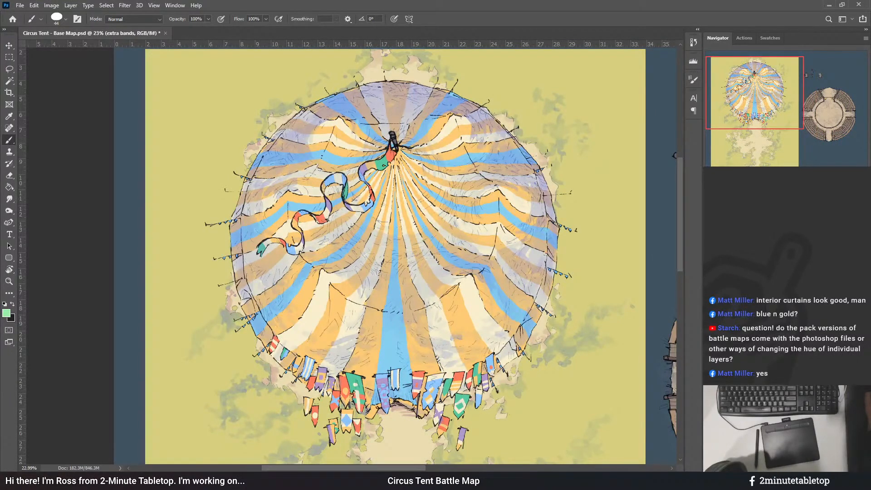
pyautogui.scroll(-4, 369, 245)
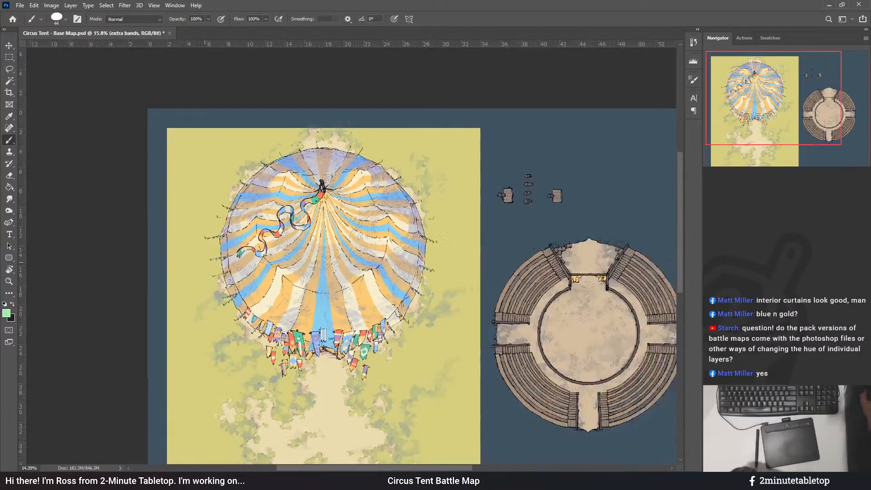
pyautogui.scroll(3, 200, 267)
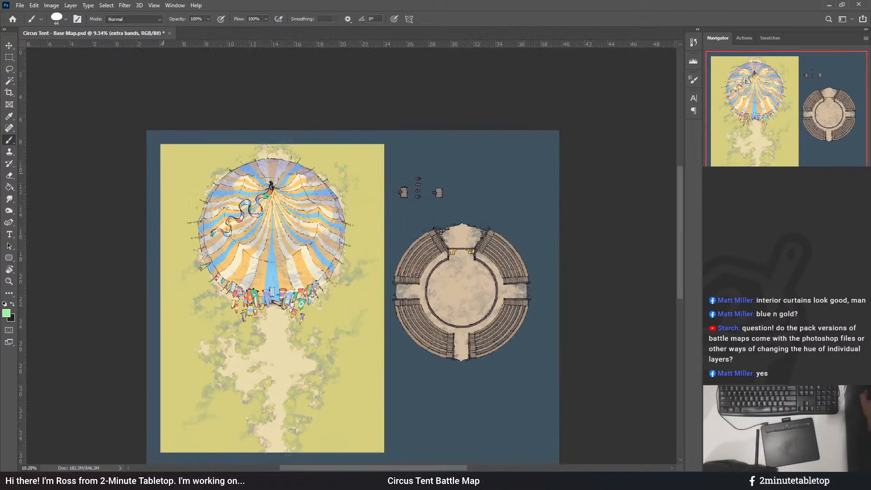
# - Try recolouring the orange stripes on the tent layer to coral red and compare the roof from near and far
pyautogui.scroll(2, 385, 123)
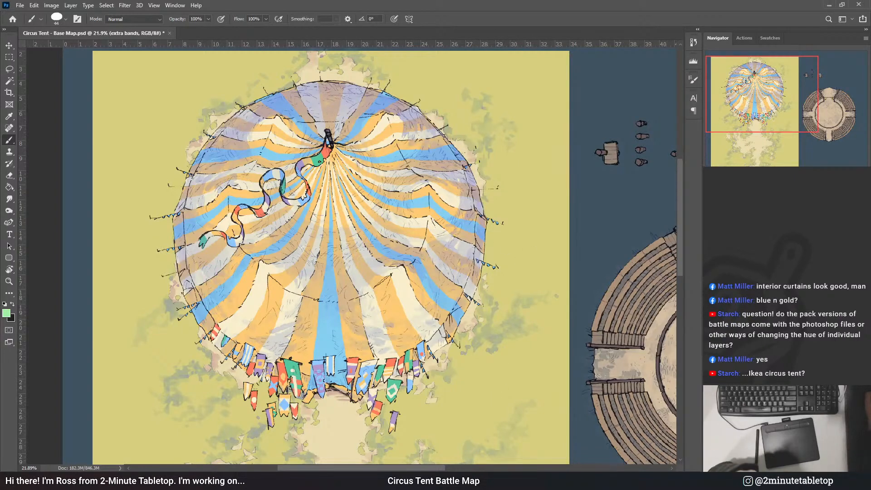
pyautogui.click(767, 290)
pyautogui.hotkey('ctrl', 'u')
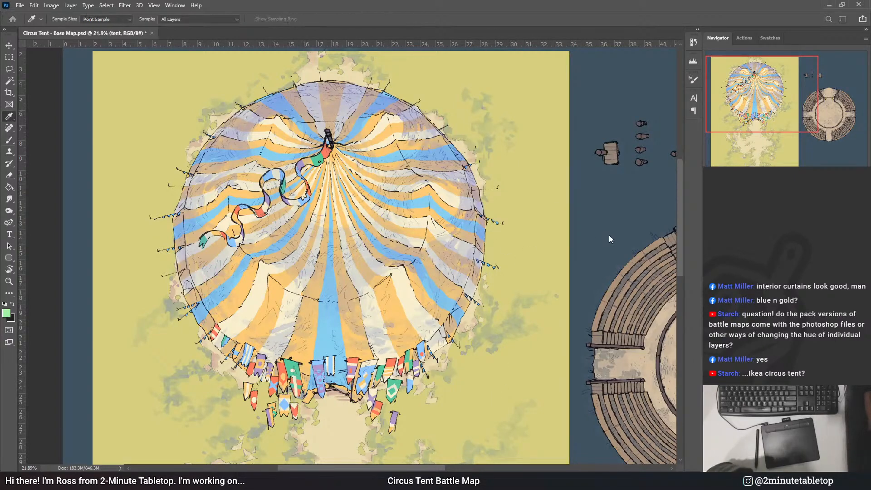
pyautogui.click(594, 327)
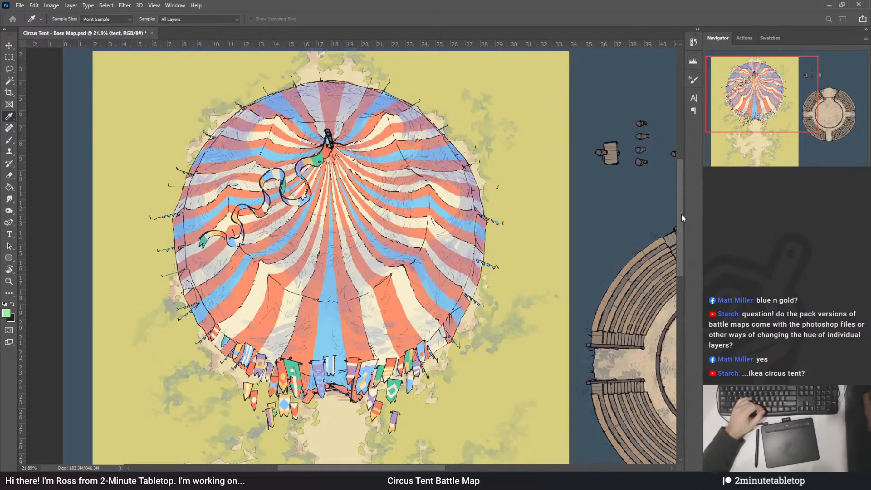
pyautogui.hotkey('ctrl', 'alt', 'z')
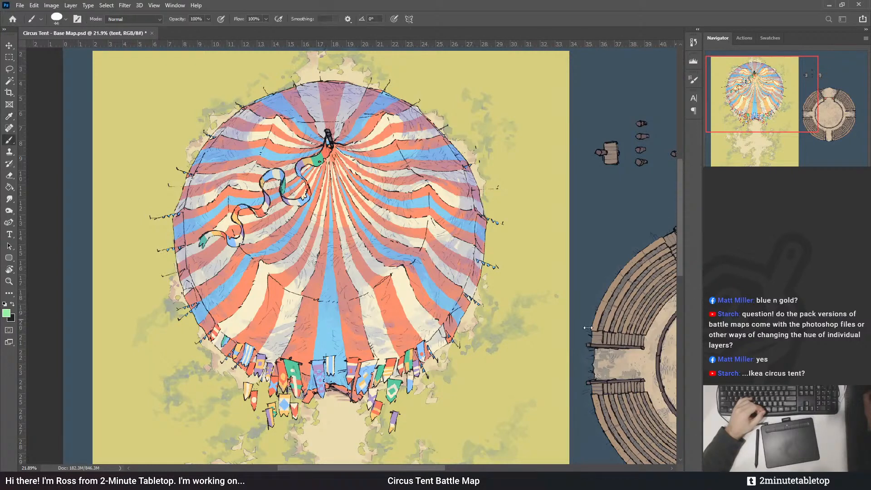
pyautogui.scroll(-5, 663, 234)
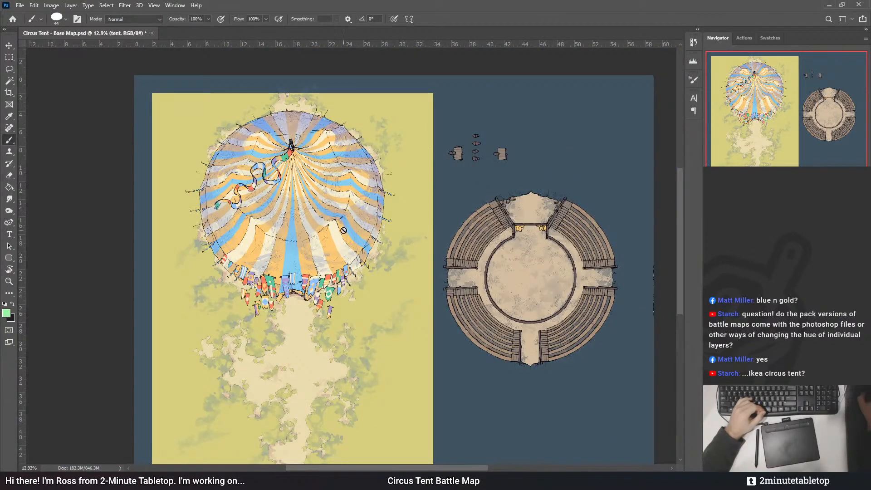
pyautogui.scroll(2, 346, 224)
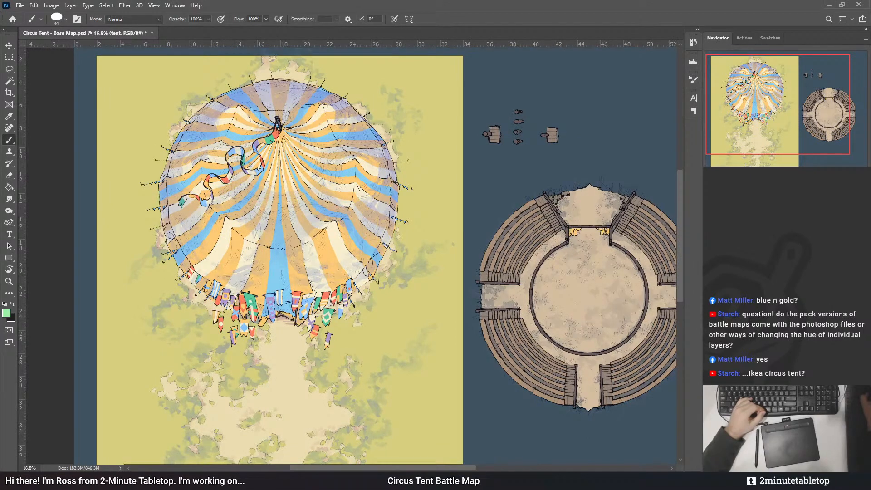
# - Try recolouring the grass on the fill layer to a softer green and compare it across the whole map
pyautogui.hotkey('ctrl', 'u')
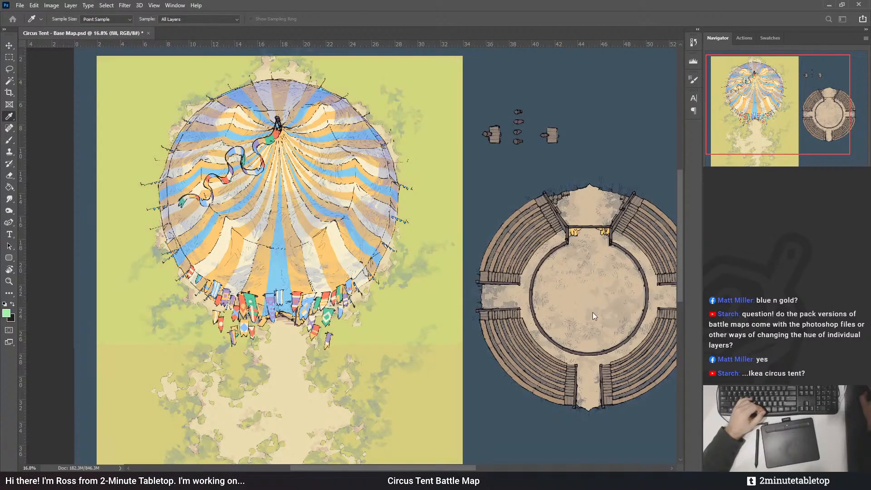
pyautogui.moveTo(592, 311); pyautogui.dragTo(589, 309)
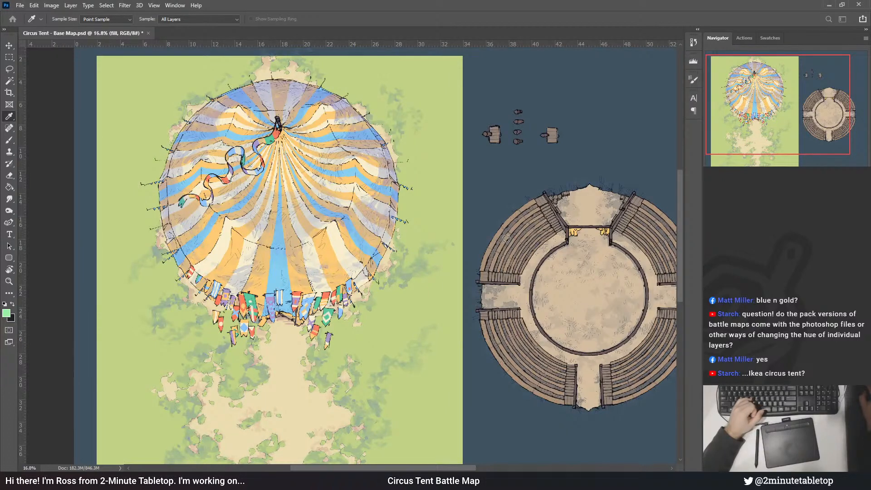
pyautogui.press('Return')
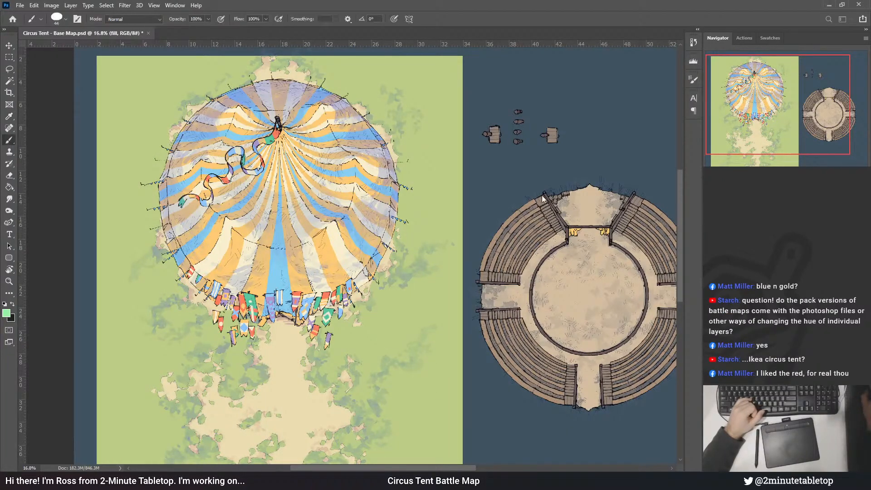
pyautogui.scroll(-5, 411, 176)
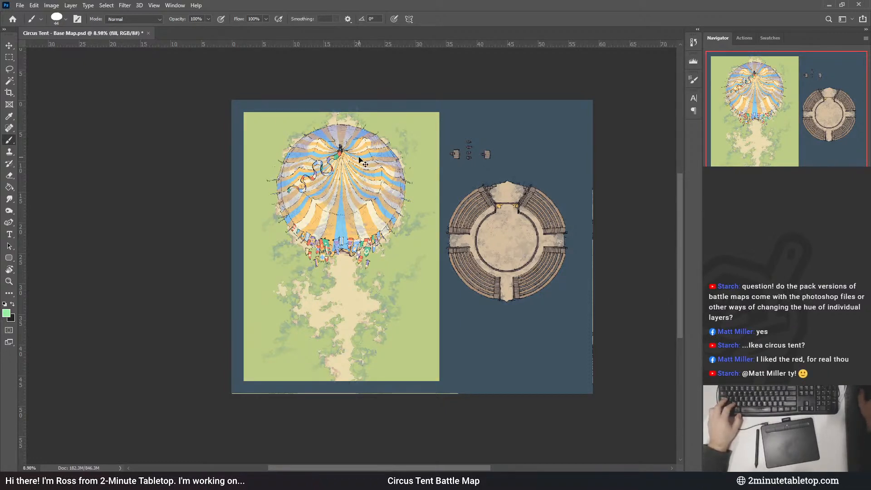
pyautogui.scroll(3, 546, 207)
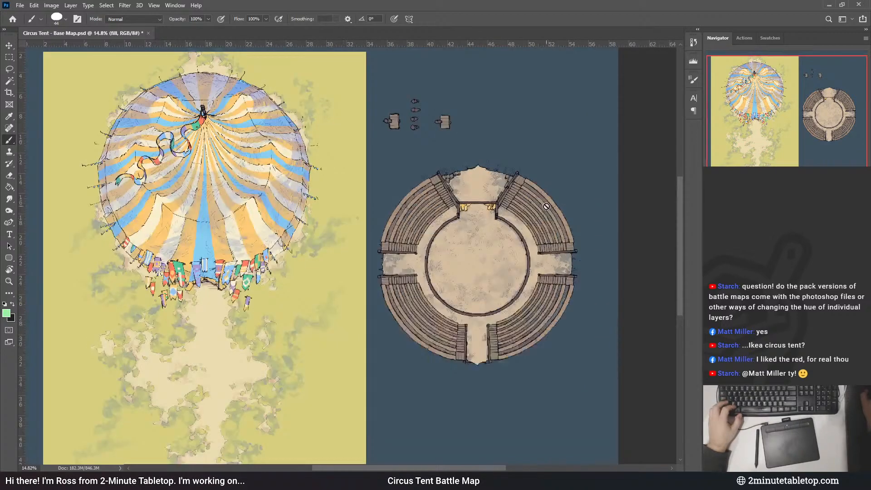
pyautogui.scroll(2, 545, 204)
pyautogui.scroll(-2, 487, 211)
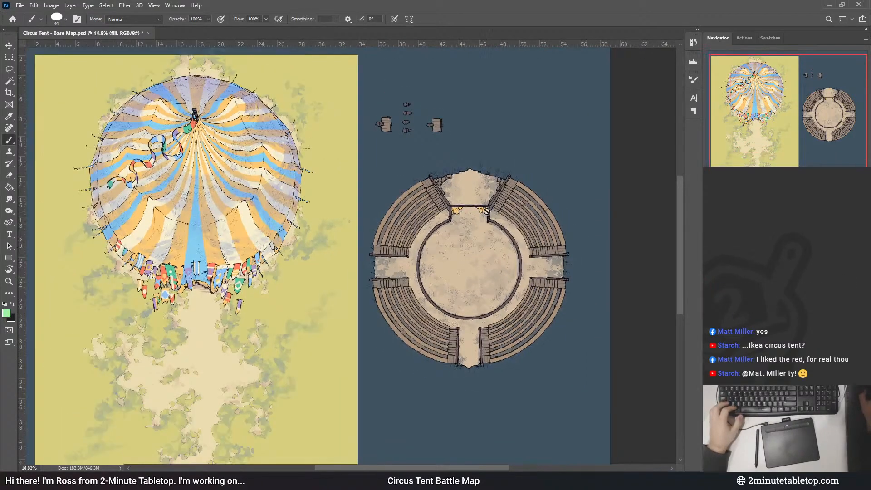
pyautogui.scroll(-1, 496, 254)
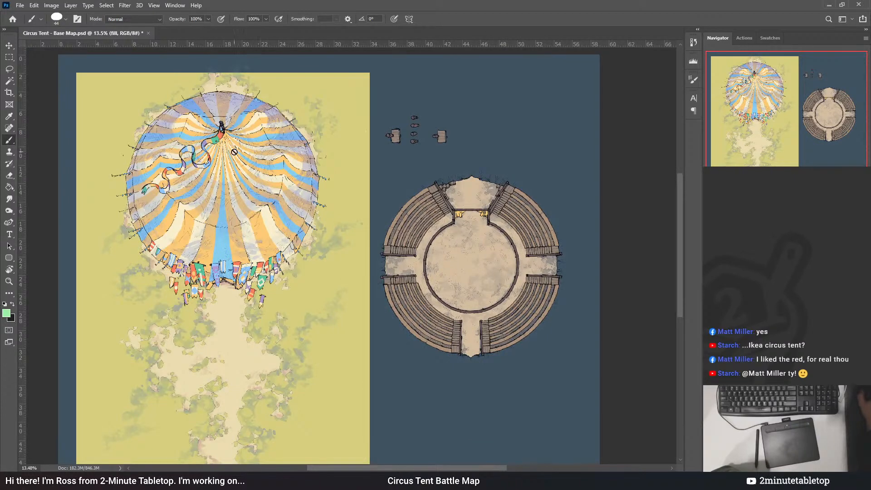
# - Recolour the wooden railings around the arena ring and aisles to red on the wood b layer
pyautogui.scroll(5, 124, 136)
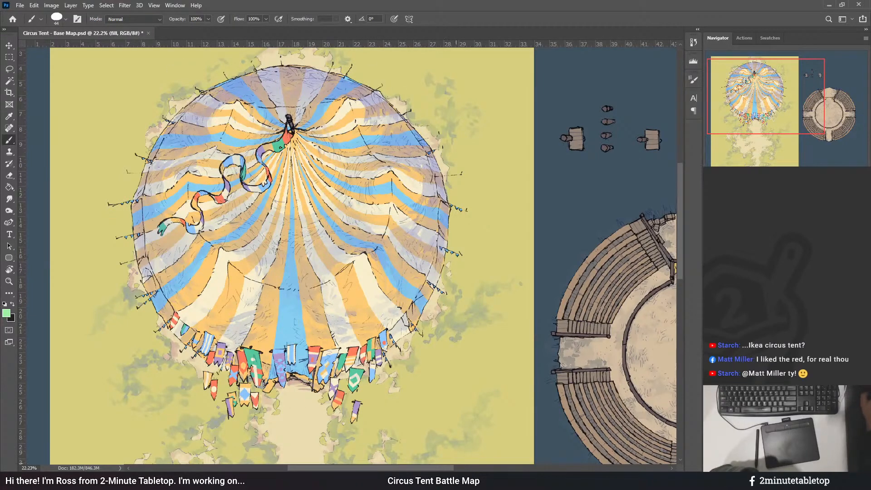
pyautogui.moveTo(405, 469); pyautogui.dragTo(467, 469)
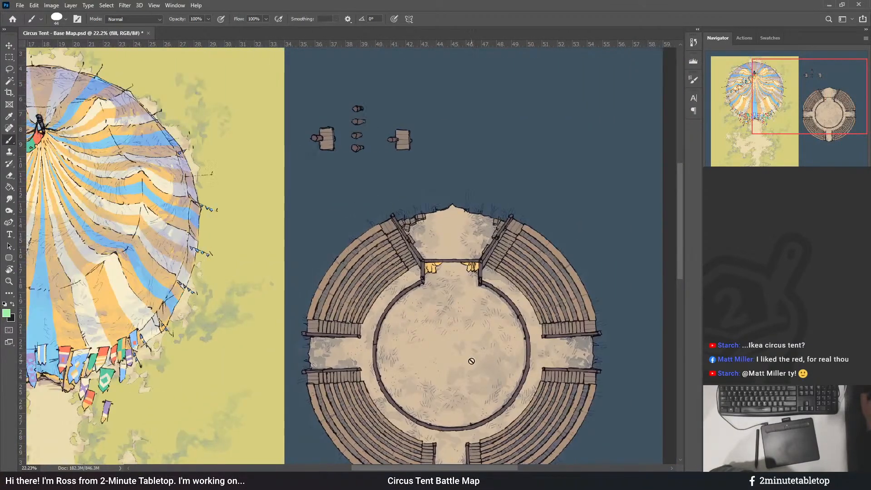
pyautogui.moveTo(680, 247); pyautogui.dragTo(680, 268)
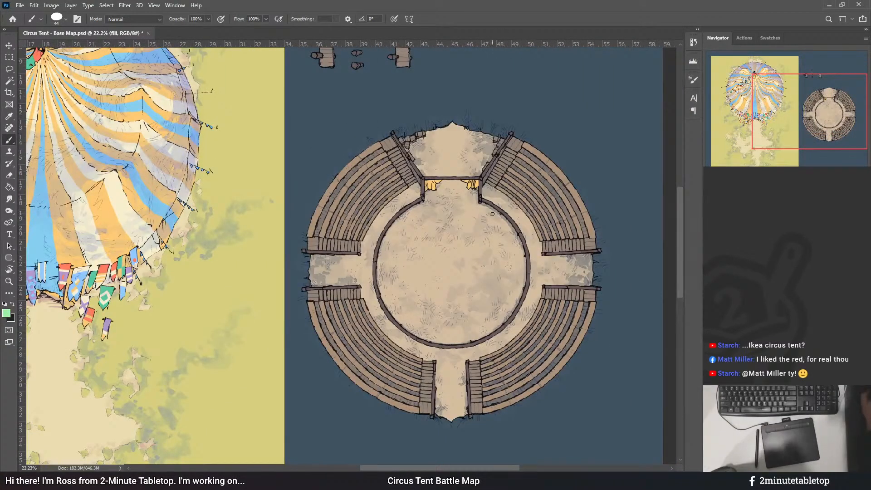
pyautogui.scroll(3, 492, 213)
pyautogui.scroll(1, 395, 194)
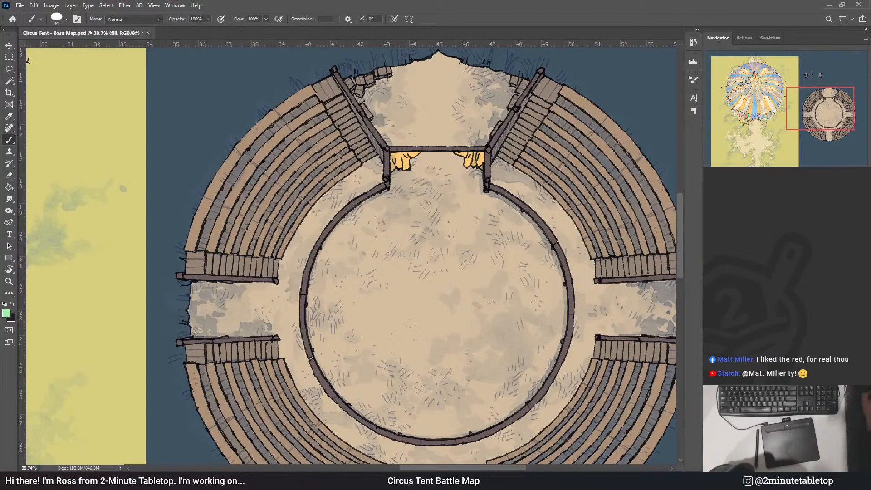
pyautogui.click(710, 290)
pyautogui.click(711, 290)
pyautogui.click(762, 290)
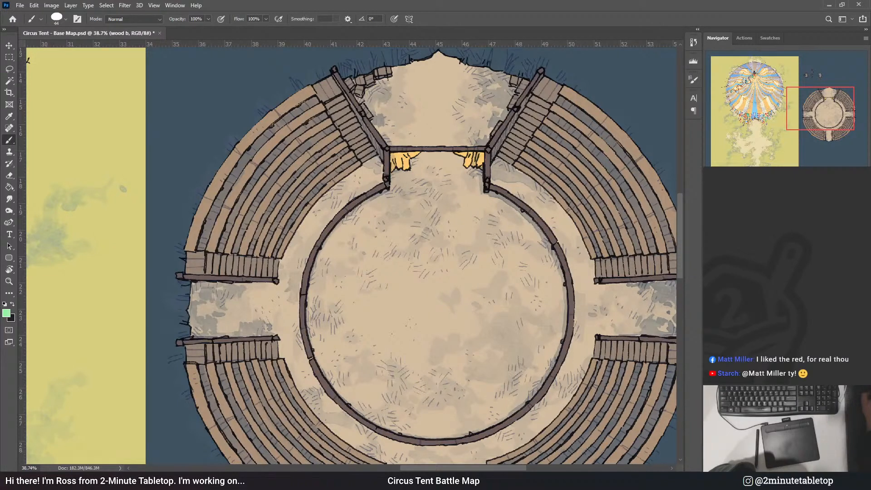
pyautogui.hotkey('ctrl', 'alt', 'z')
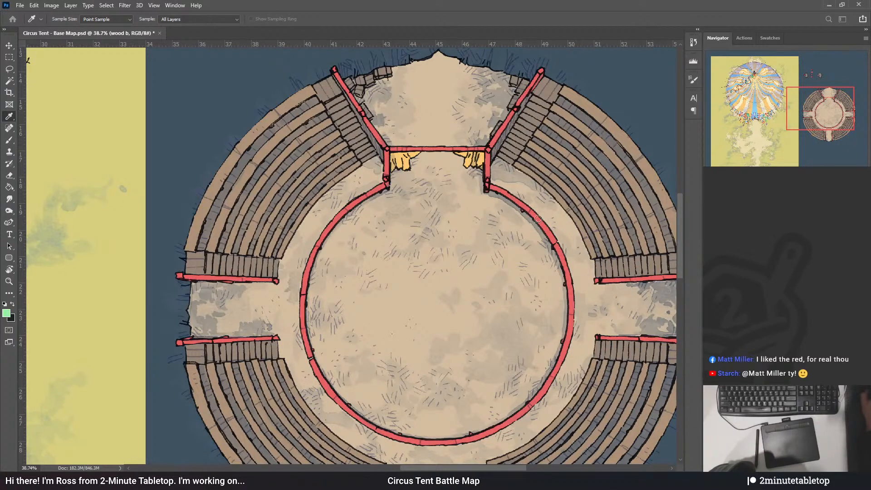
pyautogui.press('b')
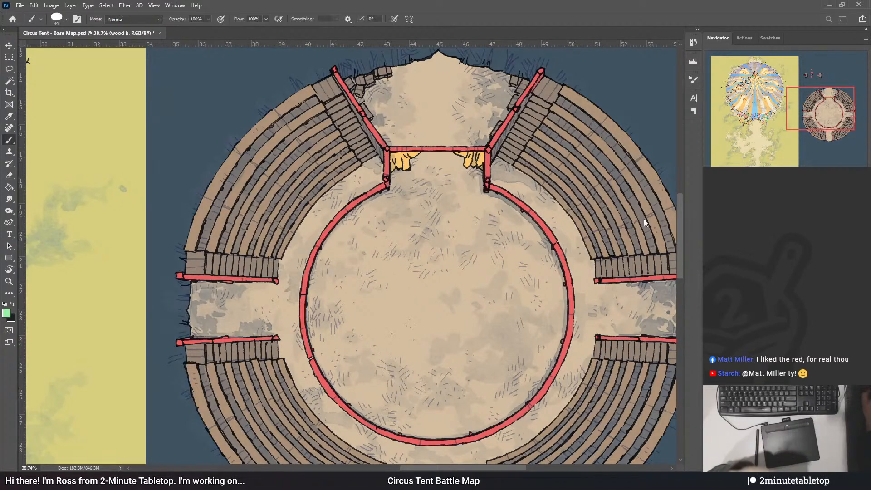
pyautogui.press('i')
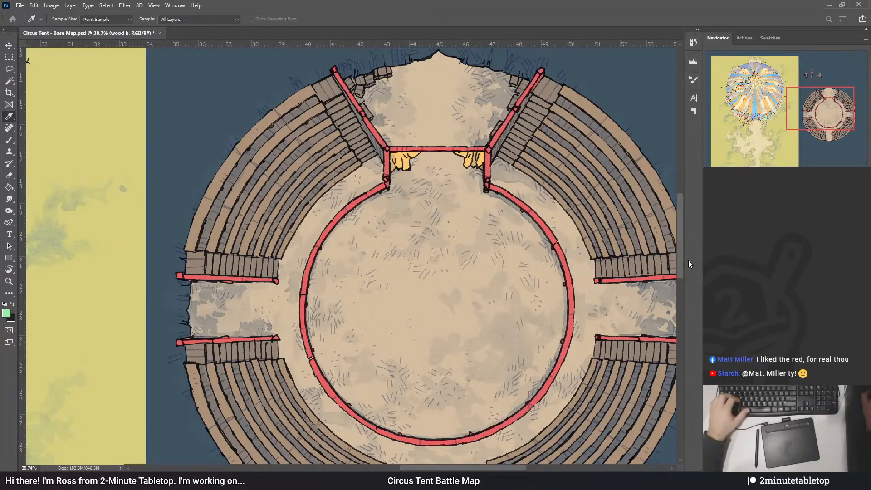
pyautogui.press('b')
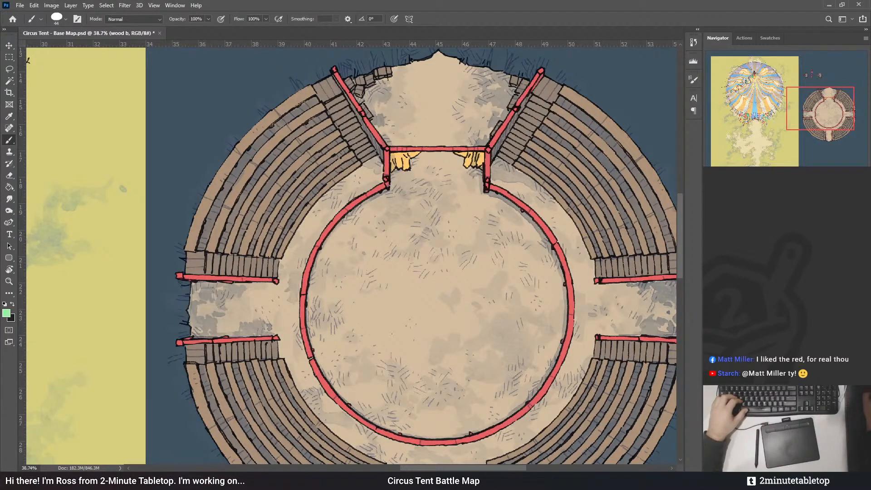
# - Adjust the colour of layer 2 and compare the change by undoing and restoring it
pyautogui.hotkey('ctrl', 'u')
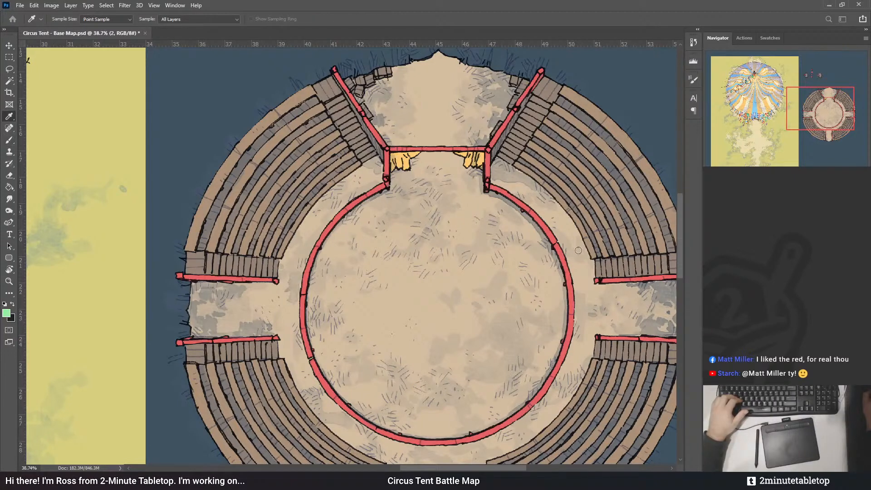
pyautogui.click(679, 230)
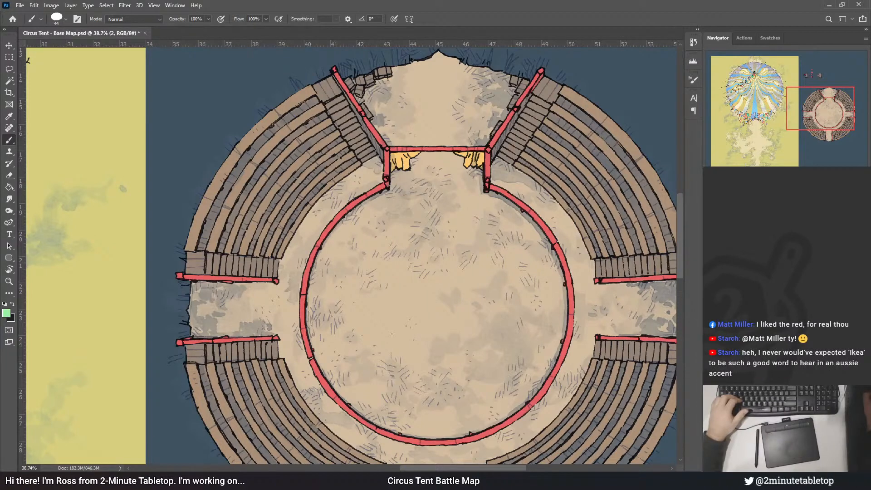
pyautogui.hotkey('ctrl', 'z')
pyautogui.hotkey('ctrl', 'shift', 'z')
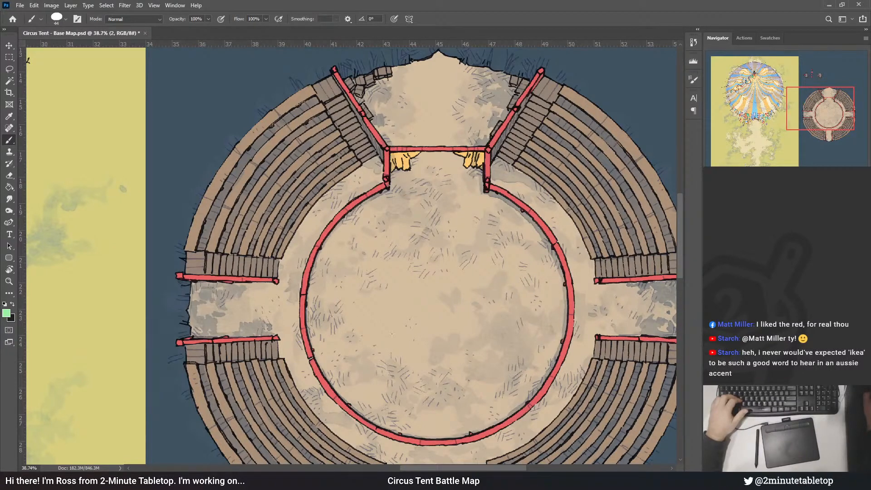
# - Isolate the two curtains at the arena's stage entrance from the tent colour and recolour them purple
pyautogui.hotkey('alt', '[')
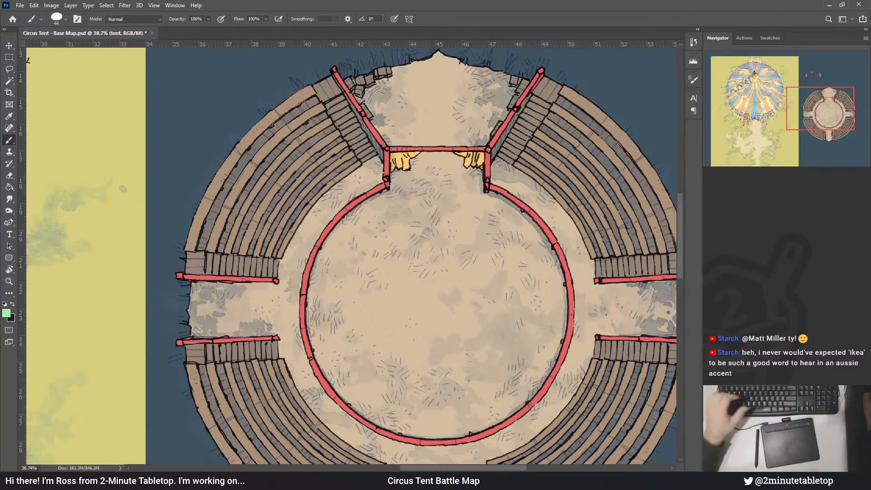
pyautogui.press('m')
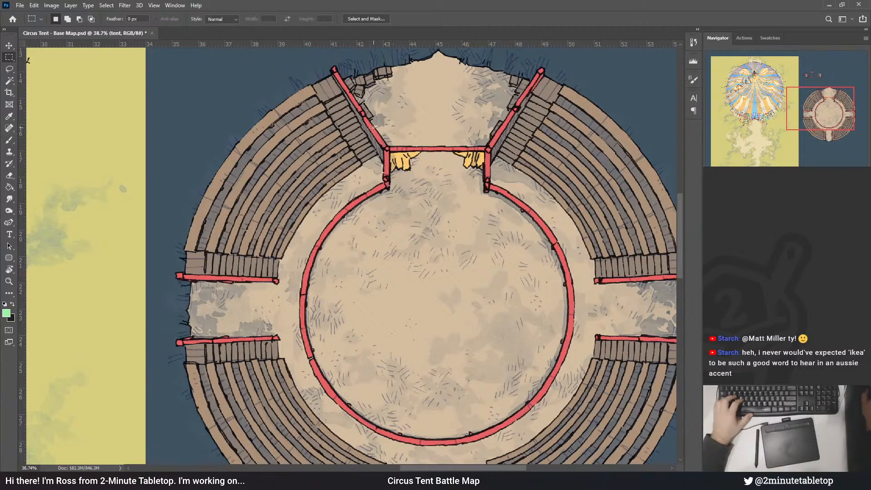
pyautogui.moveTo(372, 128); pyautogui.dragTo(520, 194)
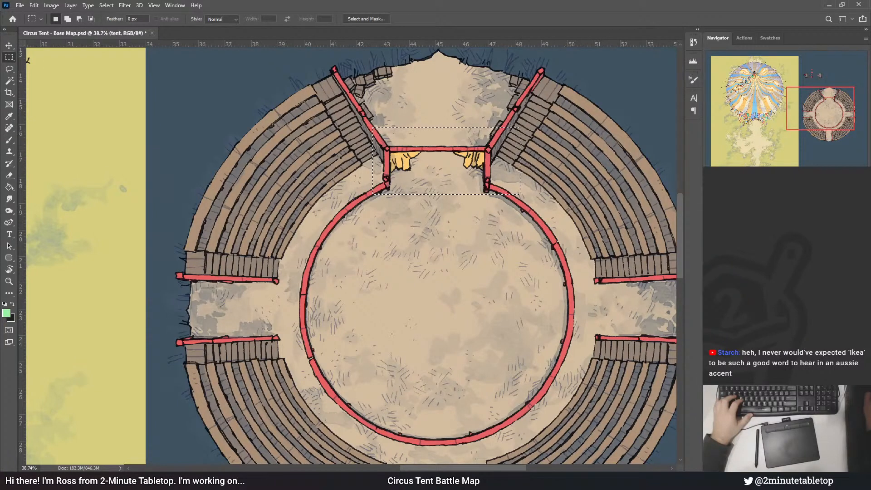
pyautogui.hotkey('alt', 'shift', 'BackSpace')
pyautogui.hotkey('ctrl', 'd')
pyautogui.press('i')
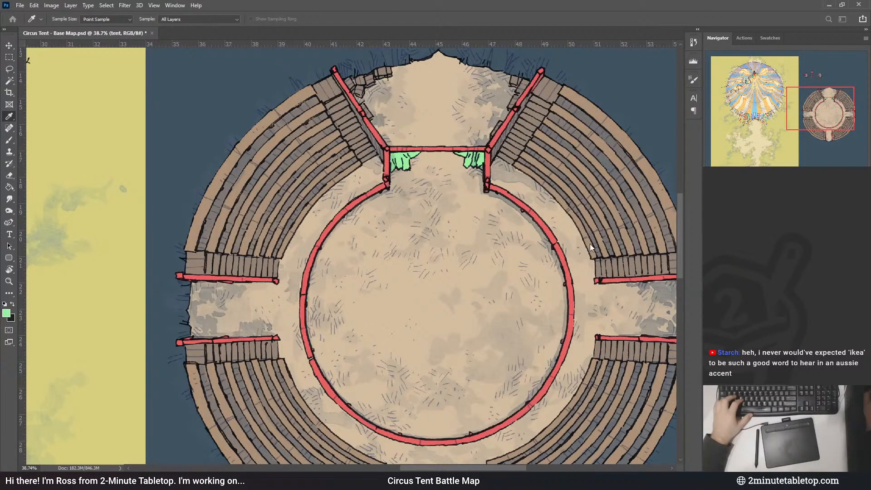
pyautogui.moveTo(590, 249); pyautogui.dragTo(565, 247)
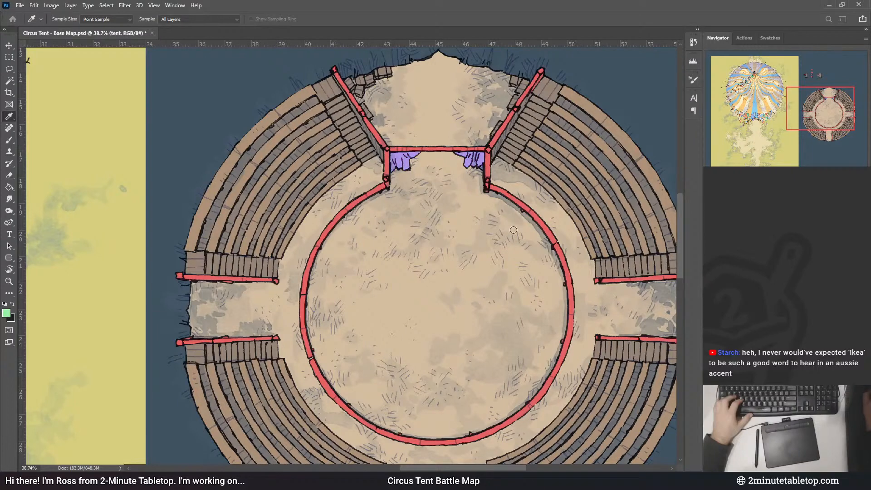
pyautogui.click(665, 219)
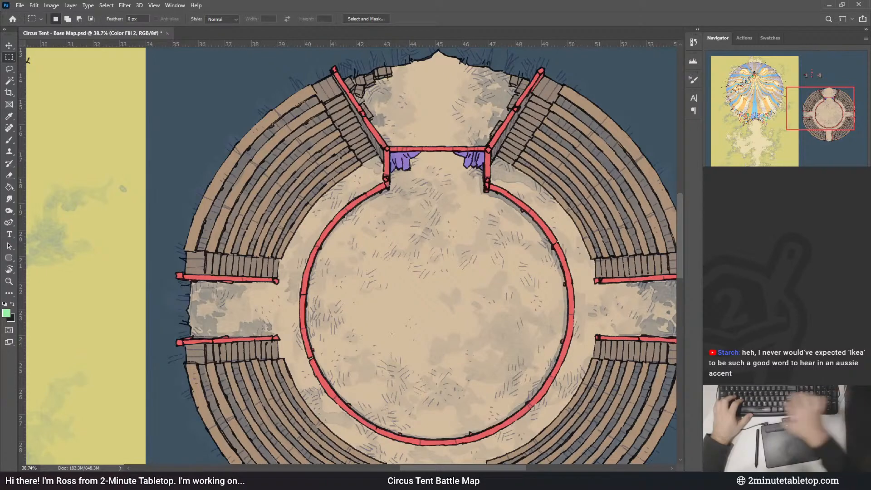
# - Name the curtains' colour fill layer "interior" and check the arena beside the tent from a distance
pyautogui.write('interior')
pyautogui.press('Return')
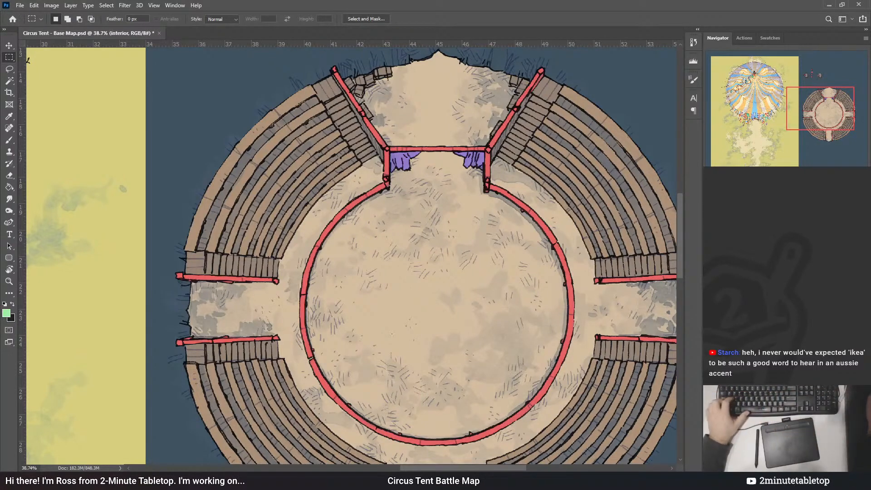
pyautogui.scroll(-1, 648, 315)
pyautogui.scroll(-10, 649, 315)
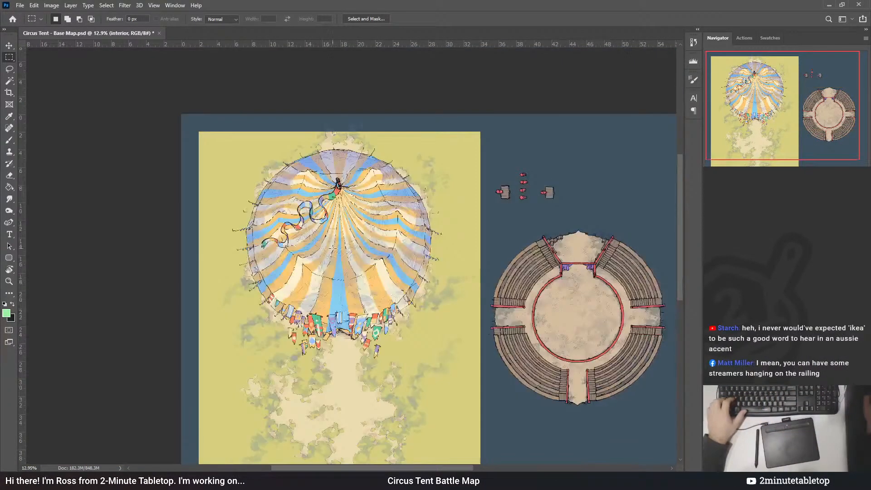
# - Recolour the wide orange roof stripes of the circus tent purple on the tent layer
pyautogui.scroll(6, 296, 240)
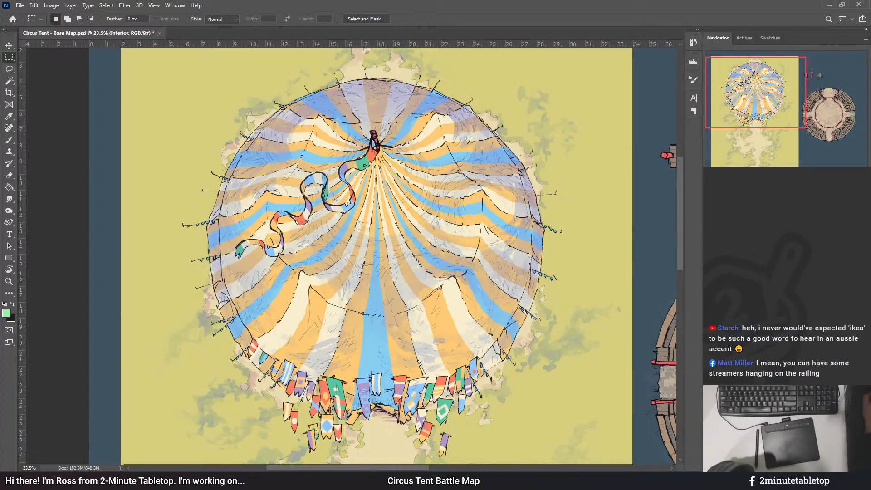
pyautogui.press('i')
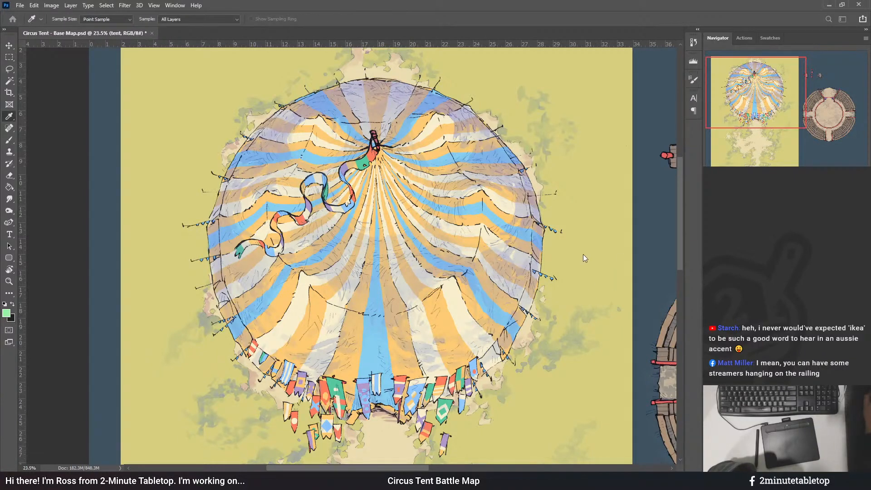
pyautogui.hotkey('ctrl', 'z')
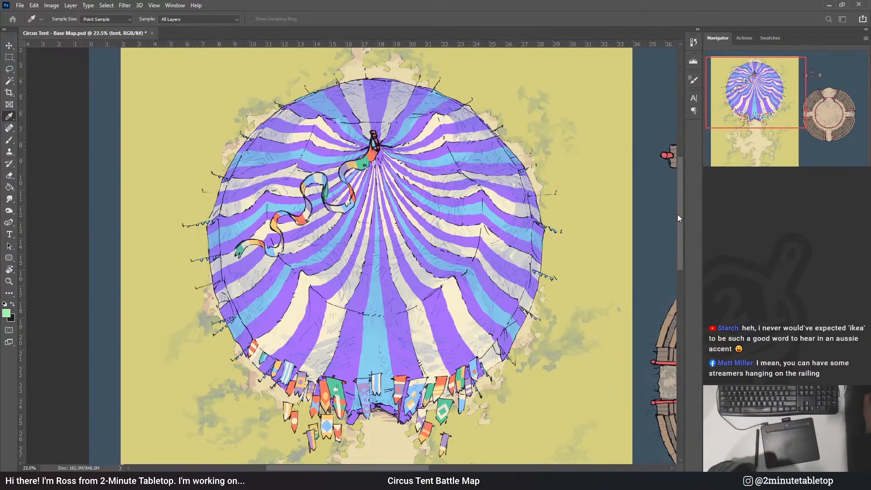
pyautogui.press('m')
pyautogui.scroll(-4, 406, 182)
pyautogui.scroll(3, 493, 245)
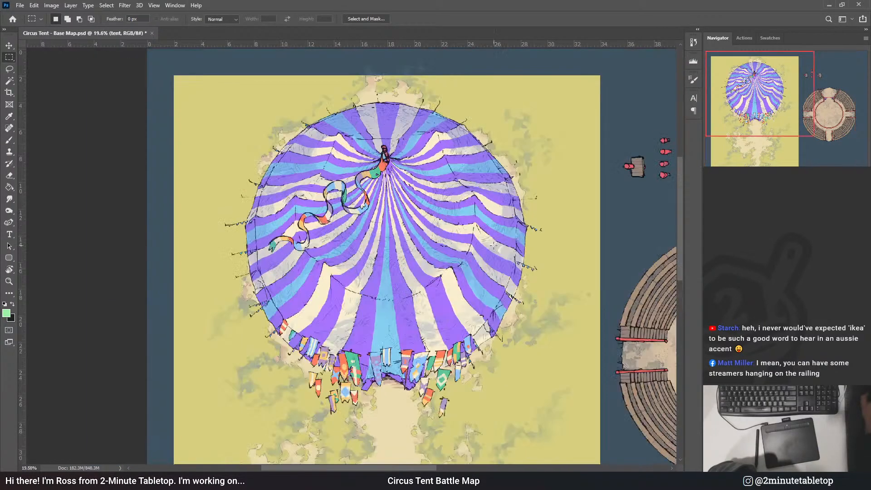
# - Recolour the cream roof stripes warm orange-yellow on the tent b layer and check the whole map and the roof up close
pyautogui.press('i')
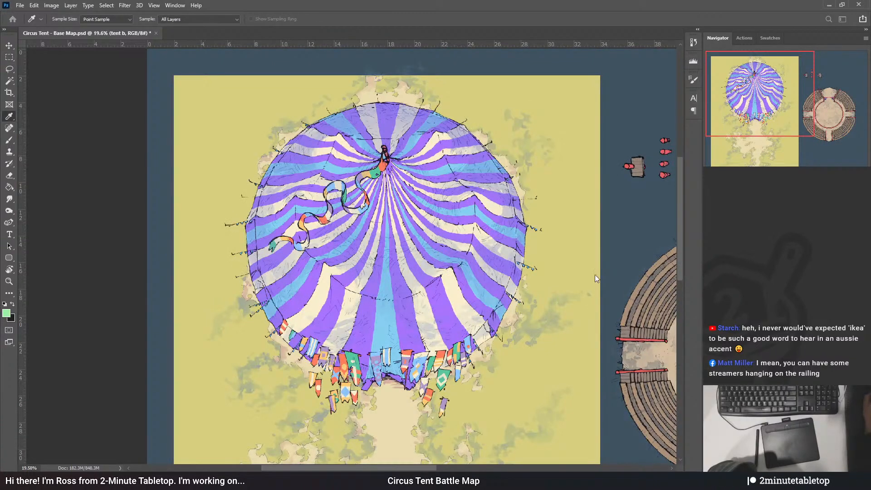
pyautogui.hotkey('ctrl', 'z')
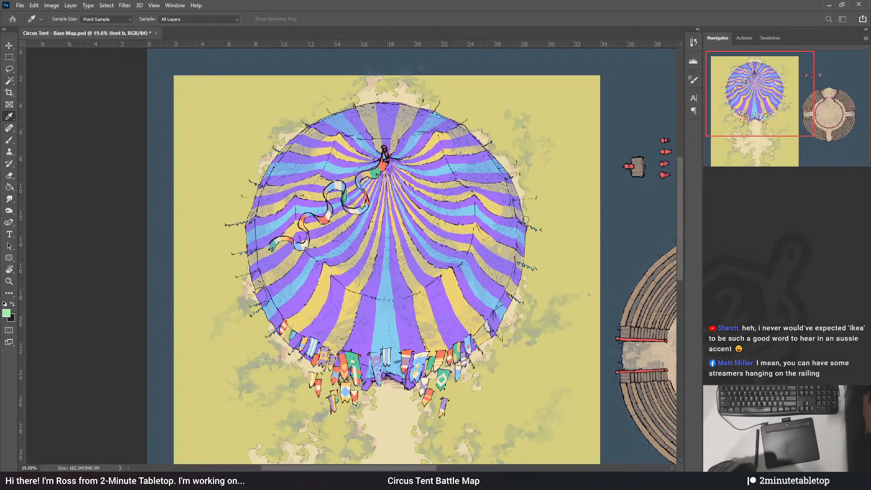
pyautogui.hotkey('ctrl', 'z')
pyautogui.hotkey('ctrl', 'shift', 'z')
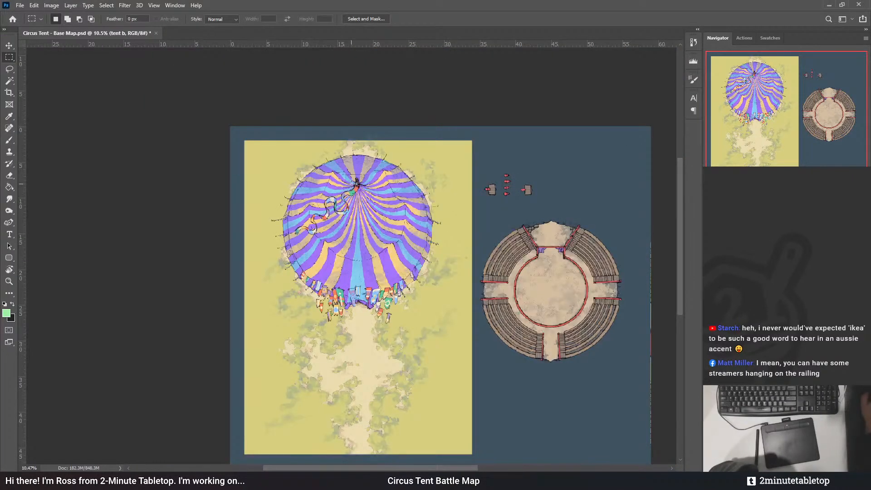
pyautogui.scroll(-3, 390, 194)
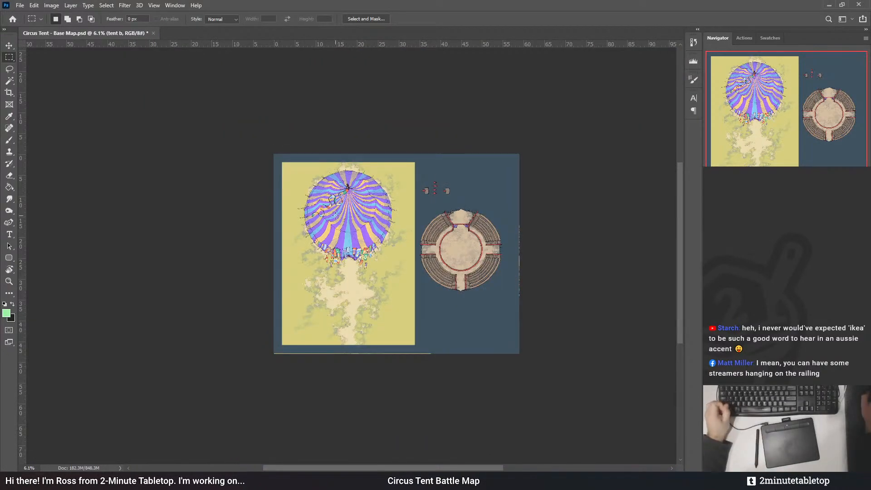
pyautogui.scroll(4, 335, 216)
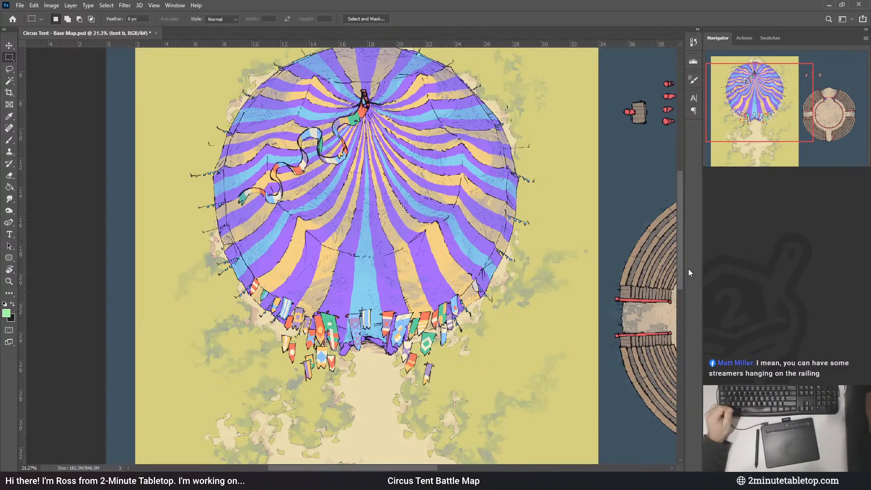
pyautogui.moveTo(402, 467); pyautogui.dragTo(402, 467)
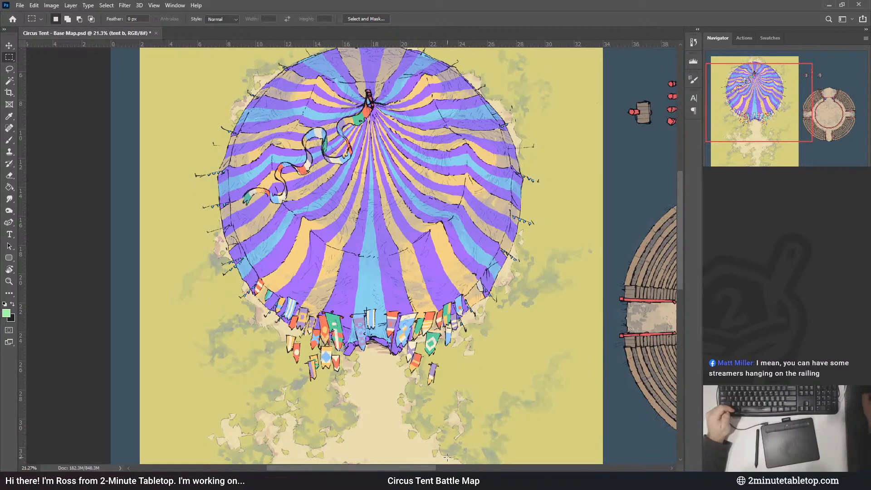
pyautogui.moveTo(681, 249)
pyautogui.mouseDown()
pyautogui.moveTo(684, 234)
pyautogui.moveTo(680, 242)
pyautogui.mouseUp()
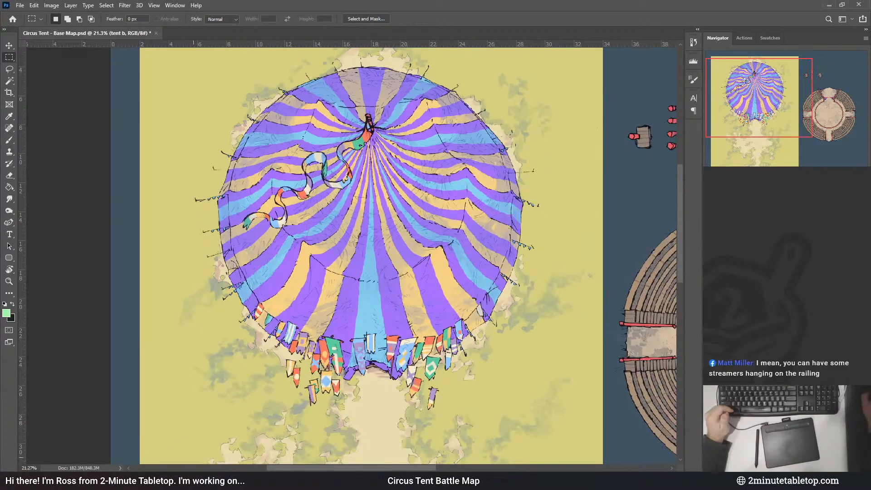
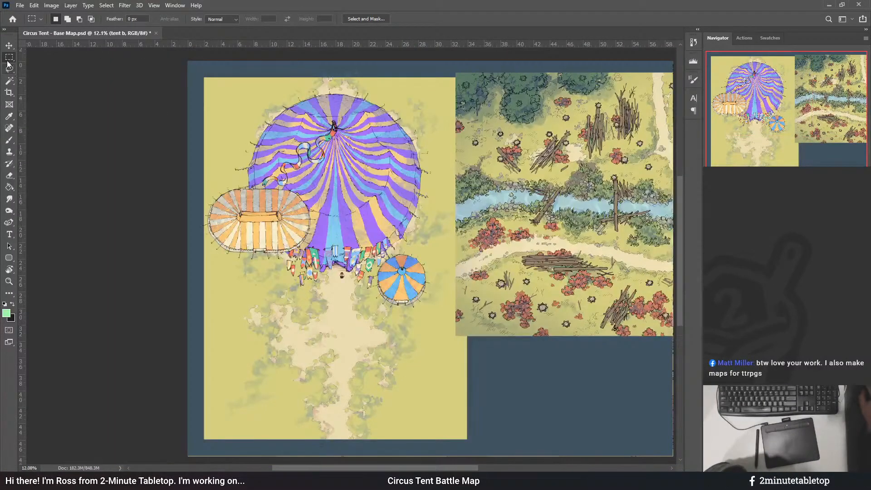
# - Remove the Timber Brook reference map covering the arena from the document
pyautogui.click(9, 46)
pyautogui.moveTo(527, 158); pyautogui.dragTo(508, 182)
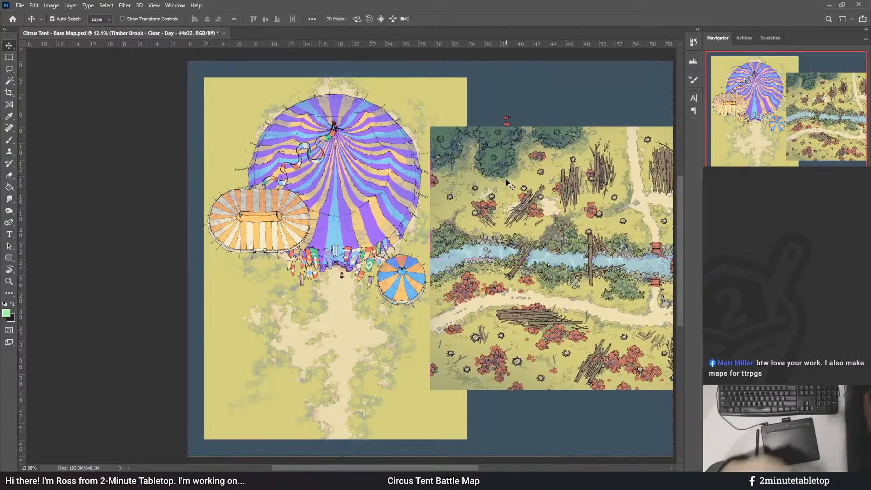
pyautogui.press('Delete')
# - Reposition the small round blue and yellow tent and the yellow oval tent on the east side of the path
pyautogui.moveTo(411, 282); pyautogui.dragTo(449, 252)
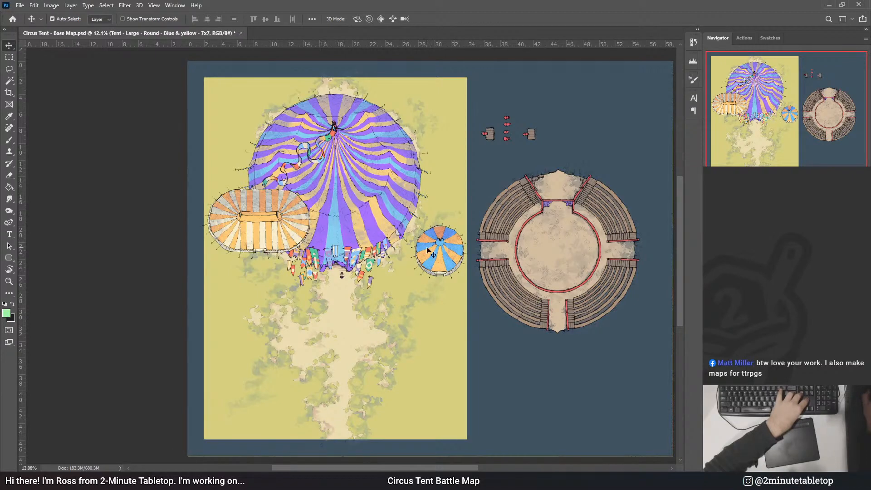
pyautogui.moveTo(264, 210); pyautogui.dragTo(433, 319)
pyautogui.moveTo(329, 184); pyautogui.dragTo(373, 329)
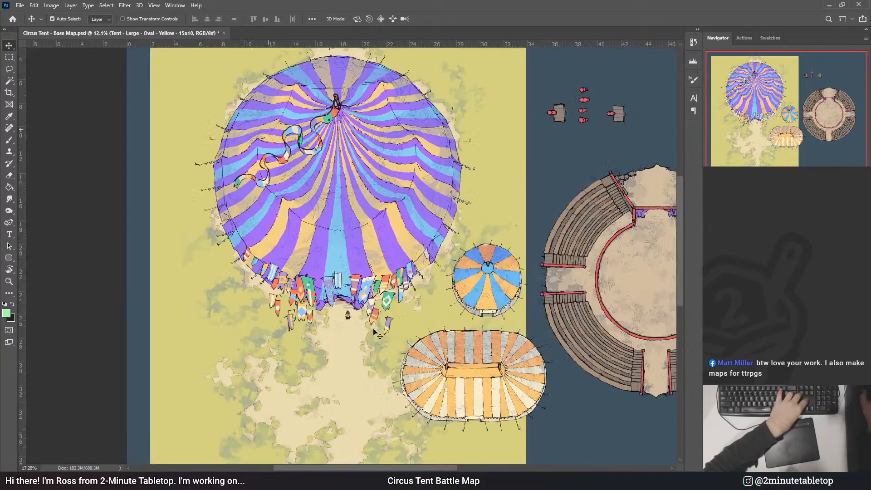
# - Nudge the yellow oval tent and place the purple oval tent on the west side of the path
pyautogui.scroll(-1, 271, 205)
pyautogui.moveTo(436, 376); pyautogui.dragTo(452, 352)
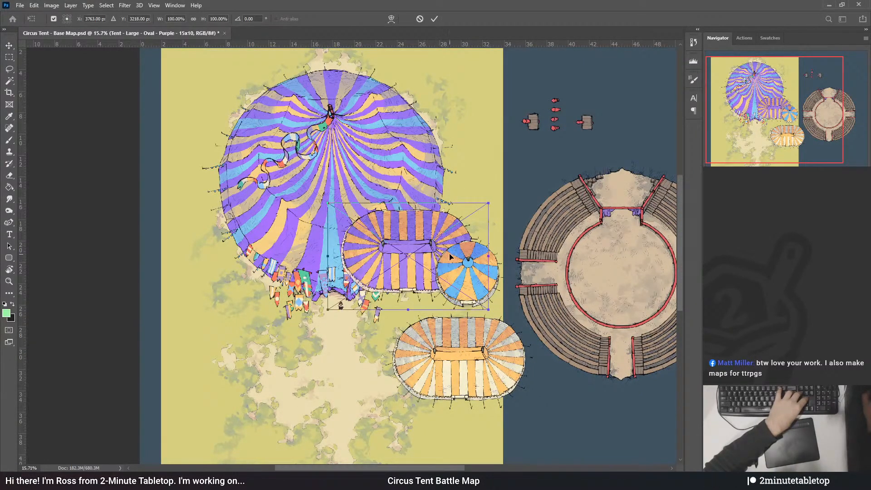
pyautogui.moveTo(433, 238); pyautogui.dragTo(244, 336)
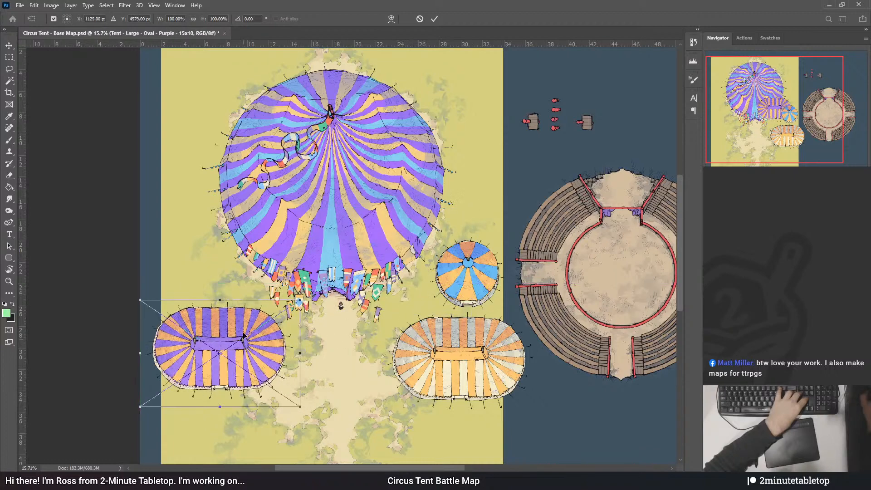
pyautogui.click(434, 20)
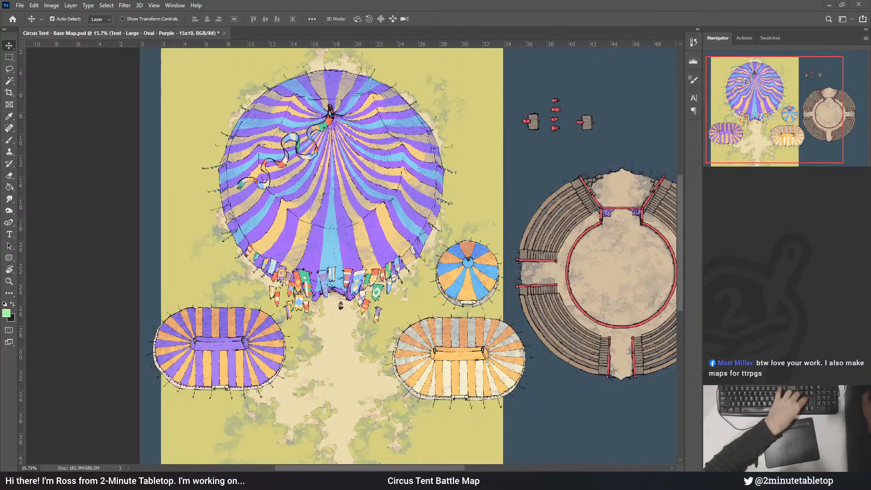
# - Try the Halloween oval tent below the purple oval tent and remove it from the map
pyautogui.moveTo(434, 247); pyautogui.dragTo(353, 379)
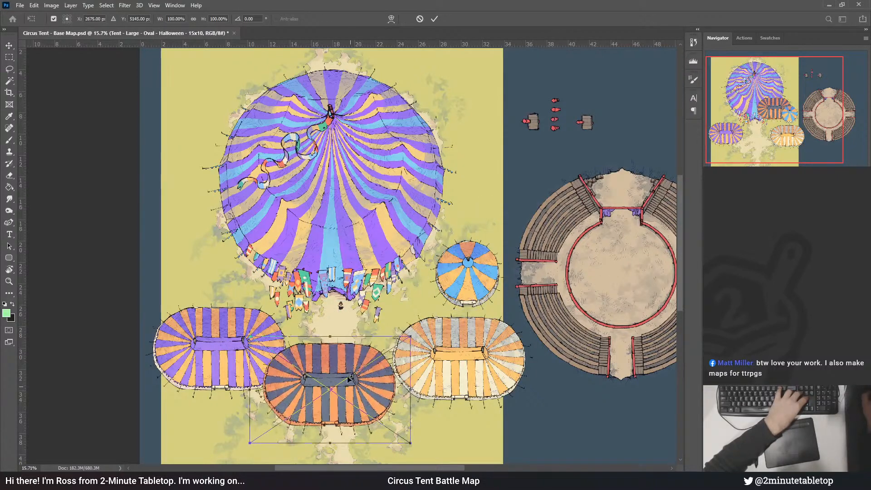
pyautogui.scroll(-2, 412, 212)
pyautogui.moveTo(367, 324); pyautogui.dragTo(323, 349)
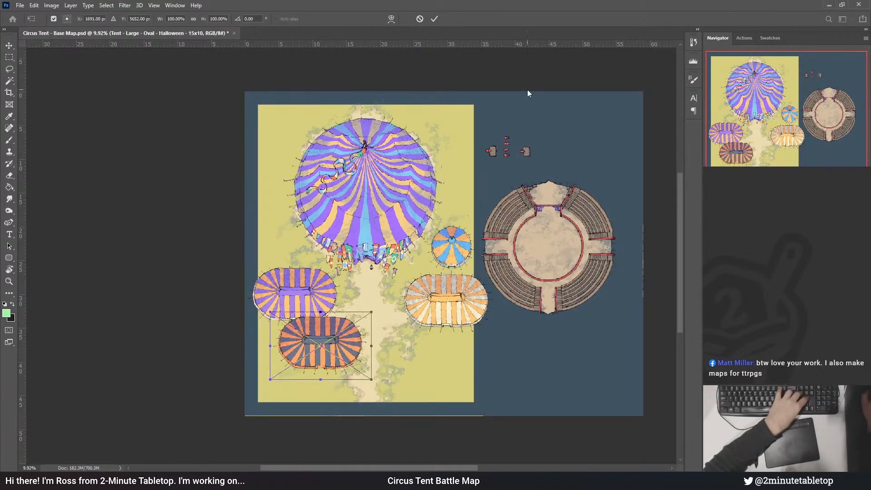
pyautogui.click(434, 19)
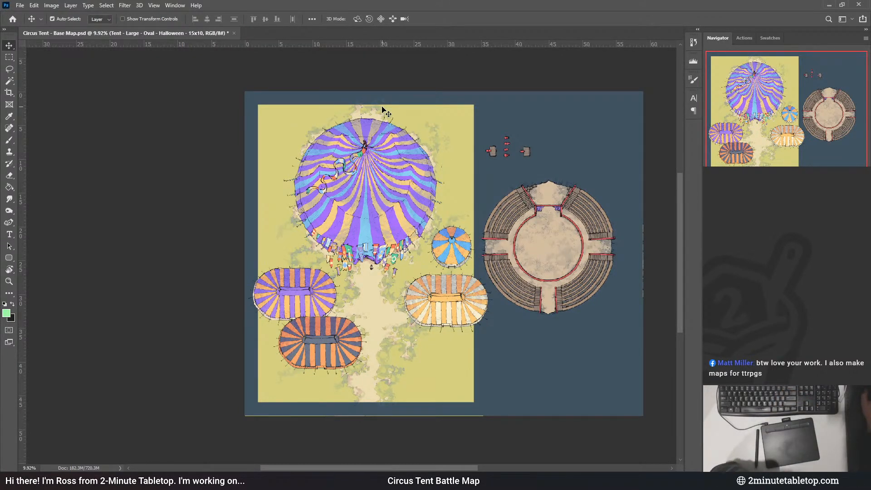
pyautogui.scroll(1, 365, 142)
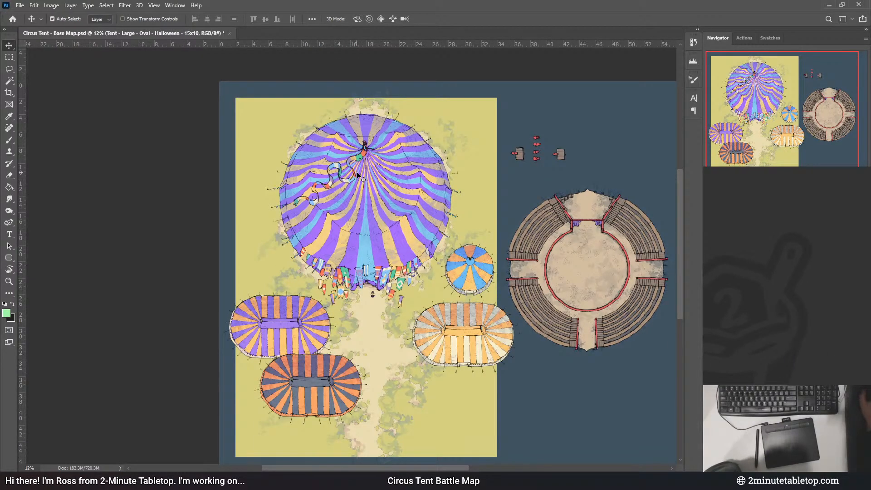
pyautogui.moveTo(337, 384); pyautogui.dragTo(341, 386)
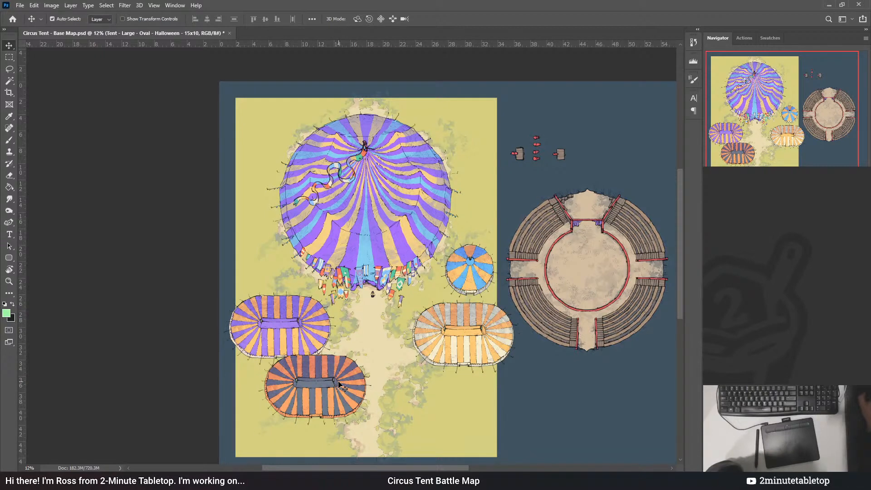
pyautogui.press('Delete')
# - Line up the yellow and purple oval tents side by side below the circus tent entrance for colour comparison
pyautogui.moveTo(458, 345); pyautogui.dragTo(420, 340)
pyautogui.moveTo(301, 331); pyautogui.dragTo(337, 346)
pyautogui.scroll(3, 380, 318)
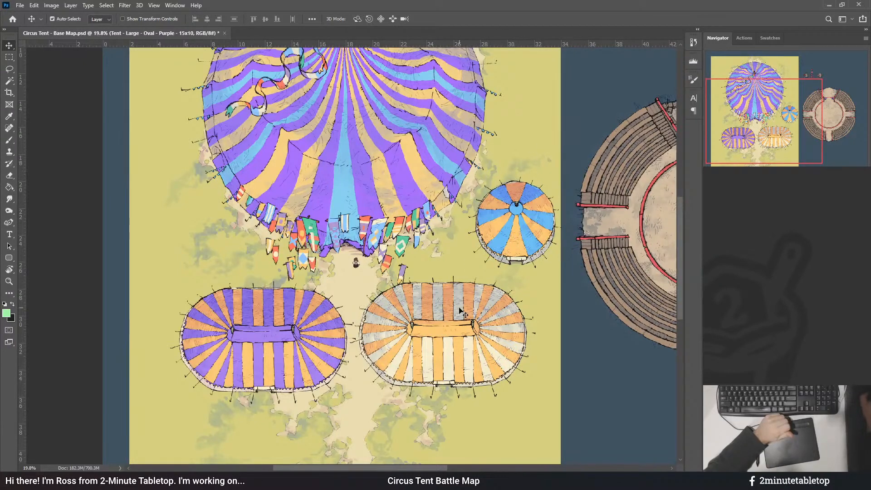
pyautogui.scroll(2, 403, 257)
pyautogui.scroll(-2, 454, 136)
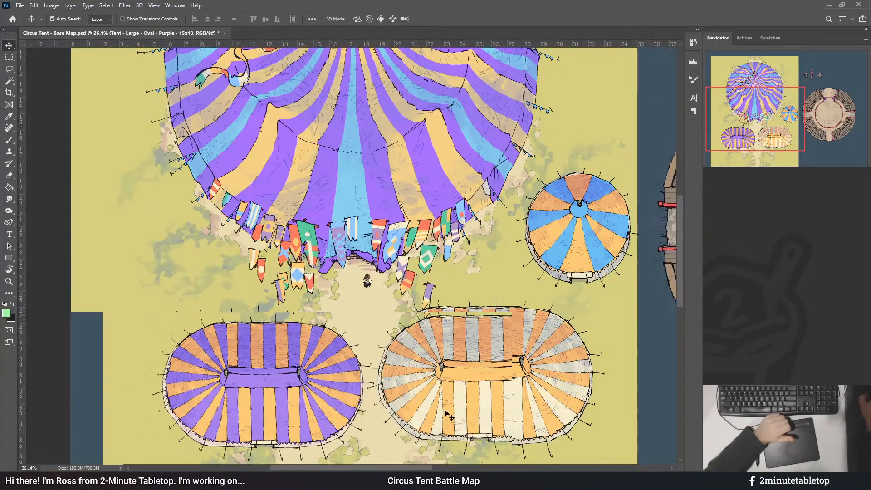
pyautogui.scroll(-3, 354, 294)
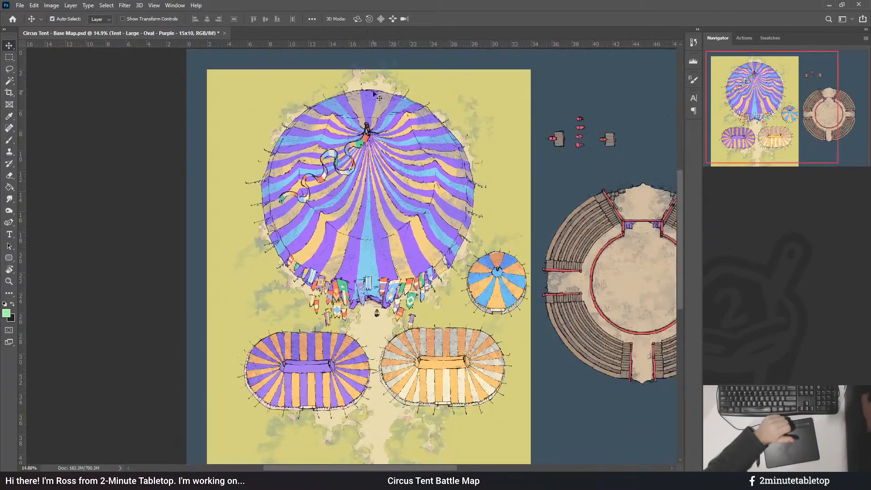
# - Recolour the purple roof stripes cream on the tent layer and check the roof with the tent b and extra bands layers hidden
pyautogui.scroll(3, 350, 79)
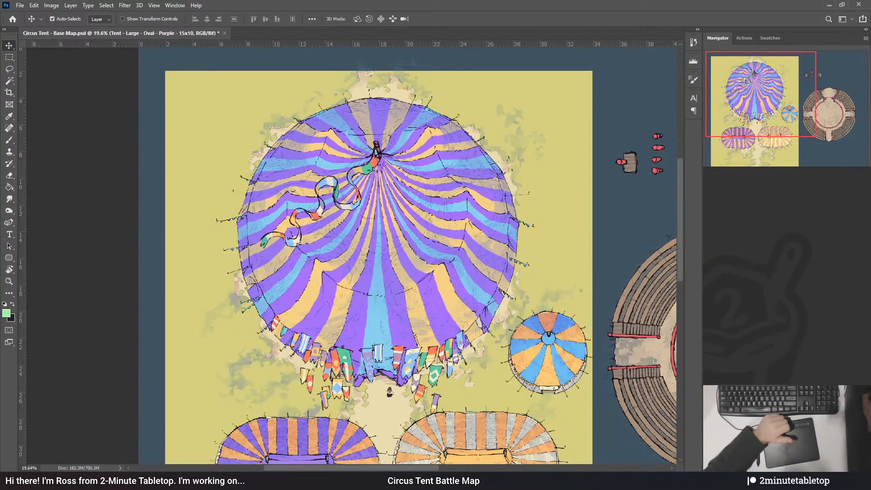
pyautogui.press('i')
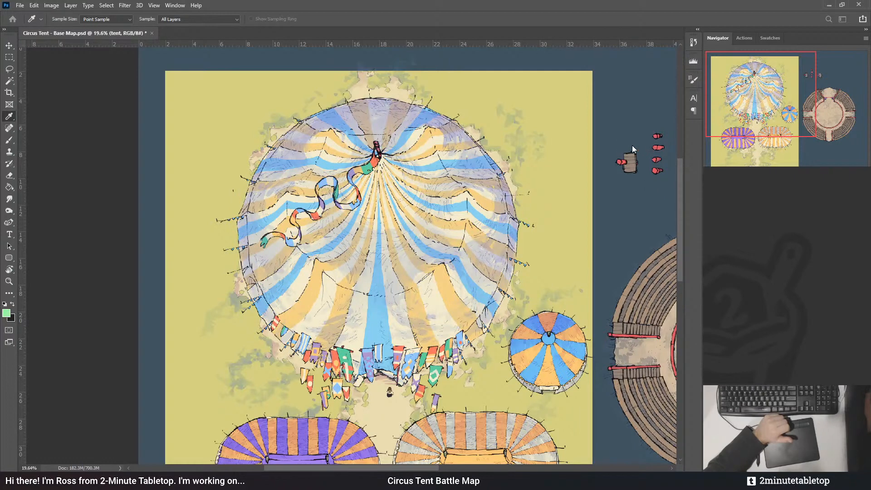
pyautogui.click(573, 180)
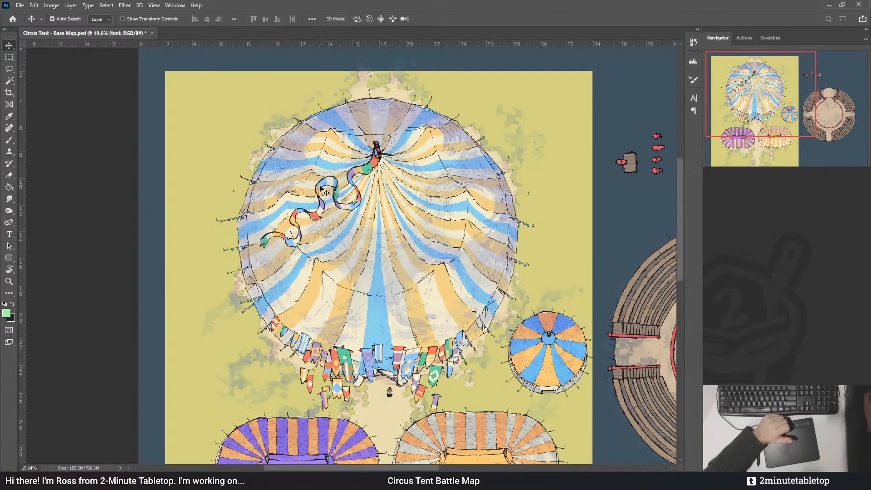
pyautogui.scroll(-3, 359, 177)
pyautogui.scroll(3, 346, 297)
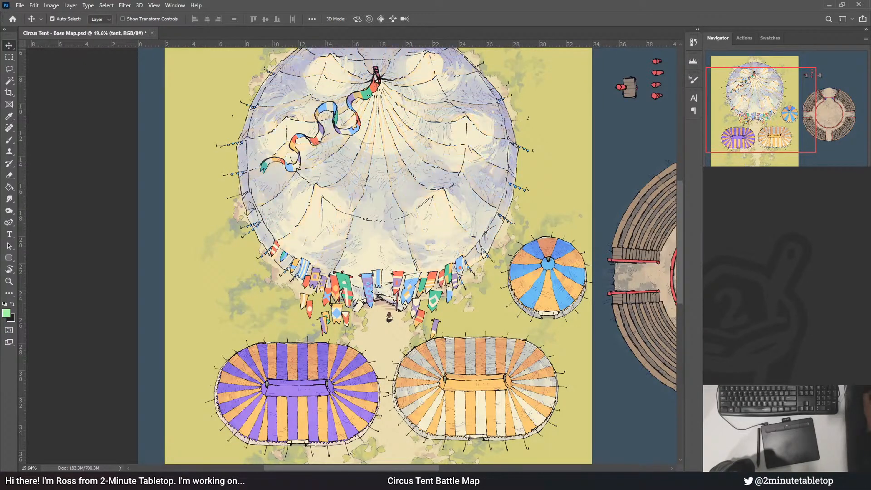
pyautogui.scroll(-2, 475, 211)
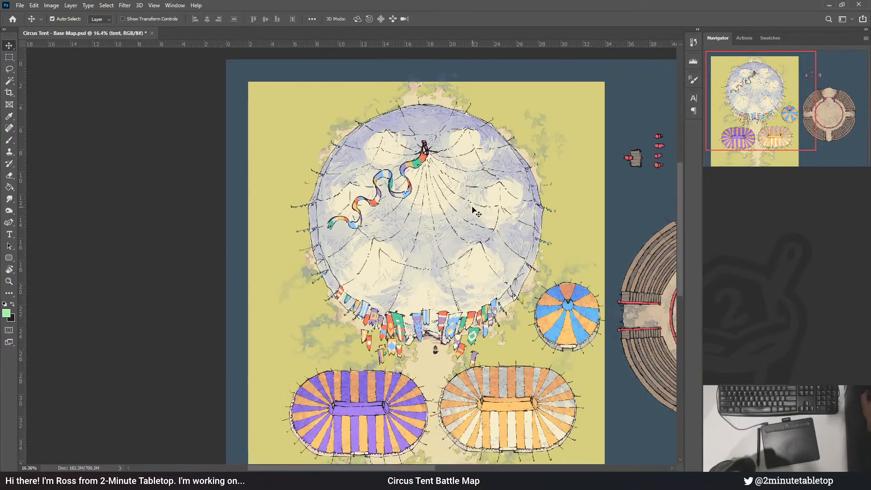
pyautogui.scroll(1, 502, 213)
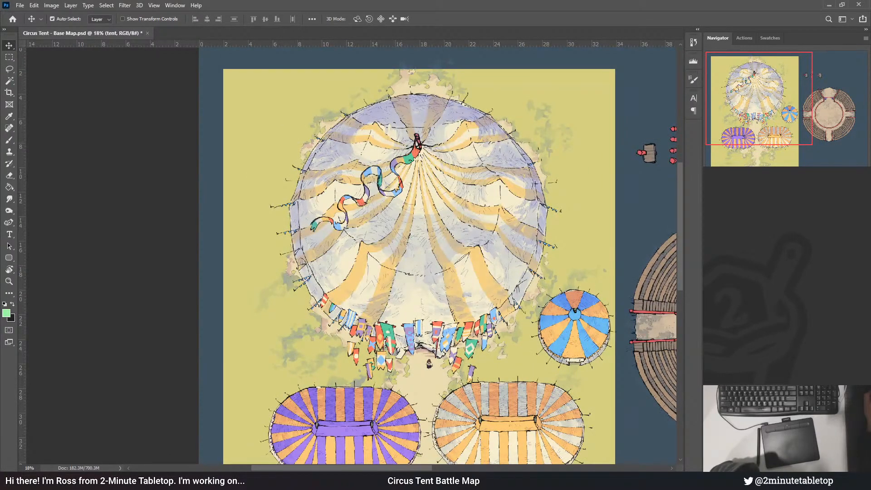
# - Match the tent b stripes to the yellow of the oval tent and show the extra bands layer again
pyautogui.click(547, 418)
pyautogui.press('i')
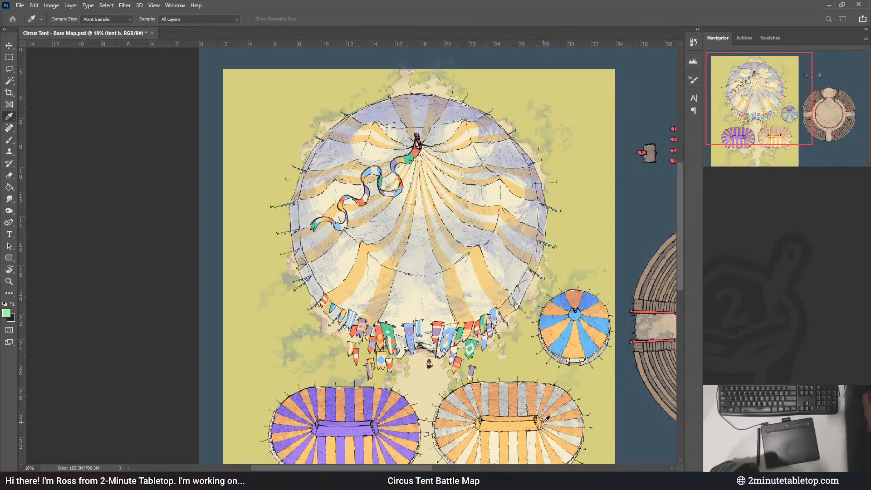
pyautogui.press('v')
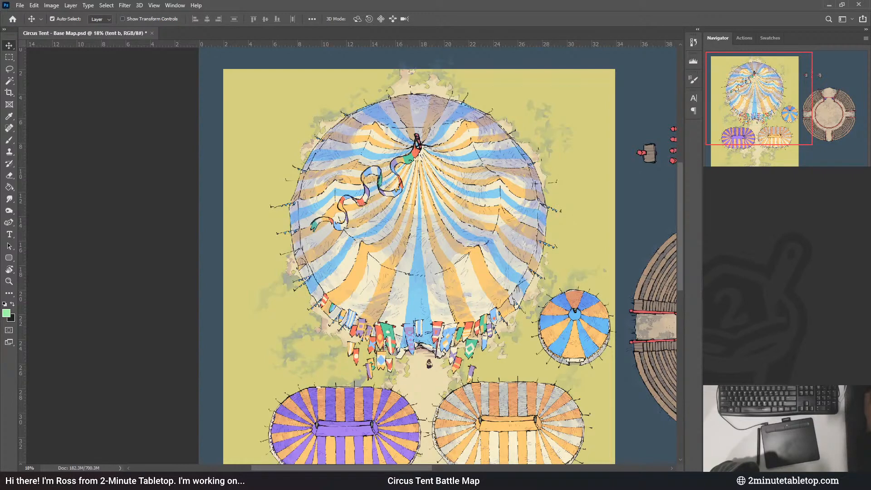
# - Try the round tent's blue as the colour of the extra bands layer on the circus tent roof
pyautogui.click(561, 310)
pyautogui.hotkey('ctrl', 'u')
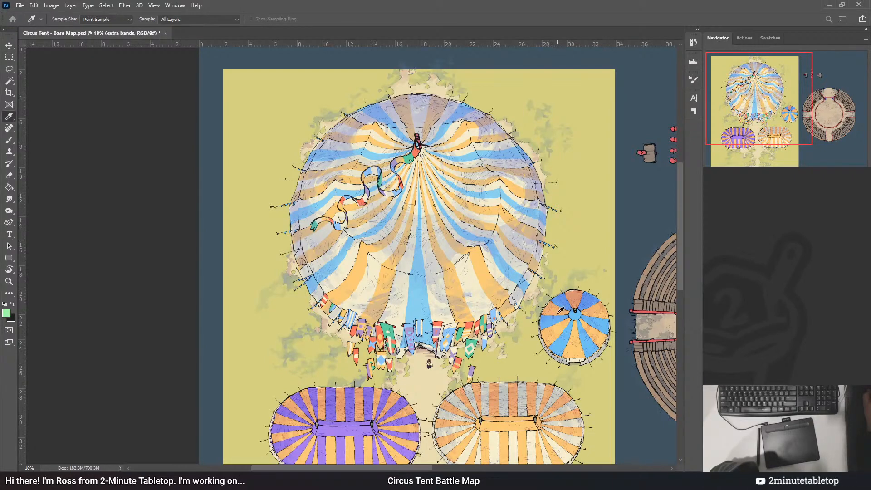
pyautogui.click(573, 316)
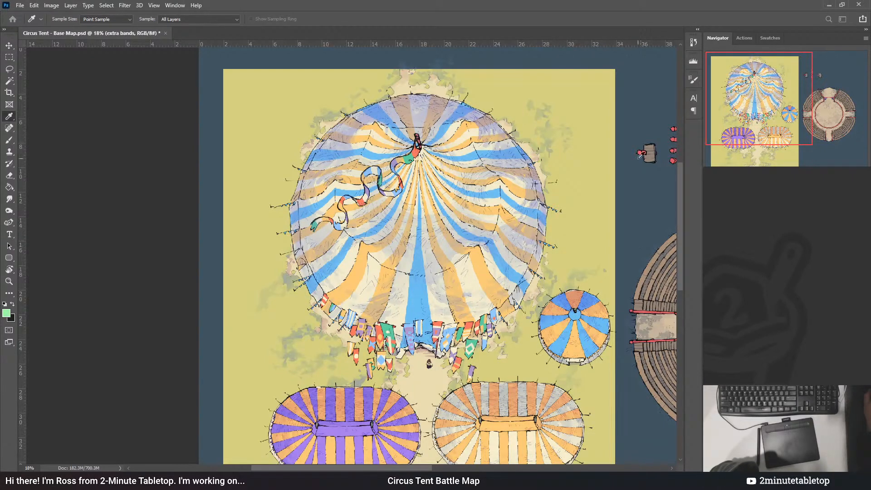
pyautogui.click(506, 104)
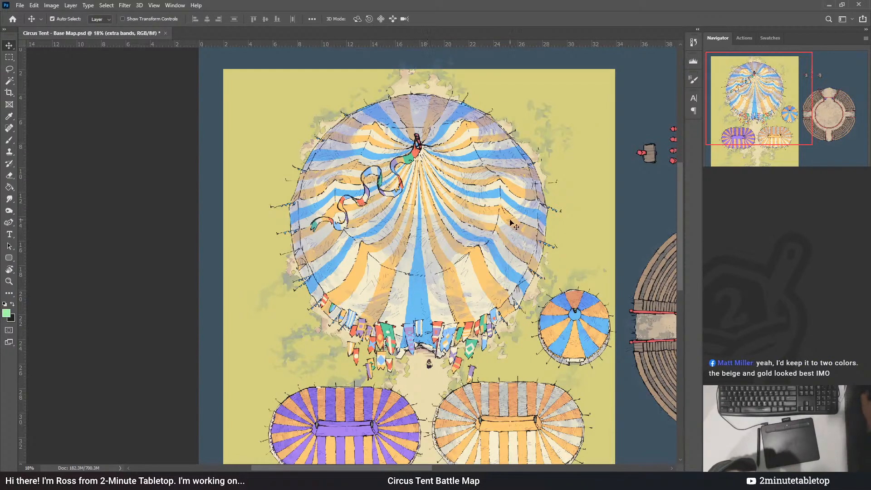
# - Examine the blue, yellow and cream roof against the smaller tents, both across the whole map and close up
pyautogui.scroll(-1, 344, 145)
pyautogui.scroll(-2, 344, 145)
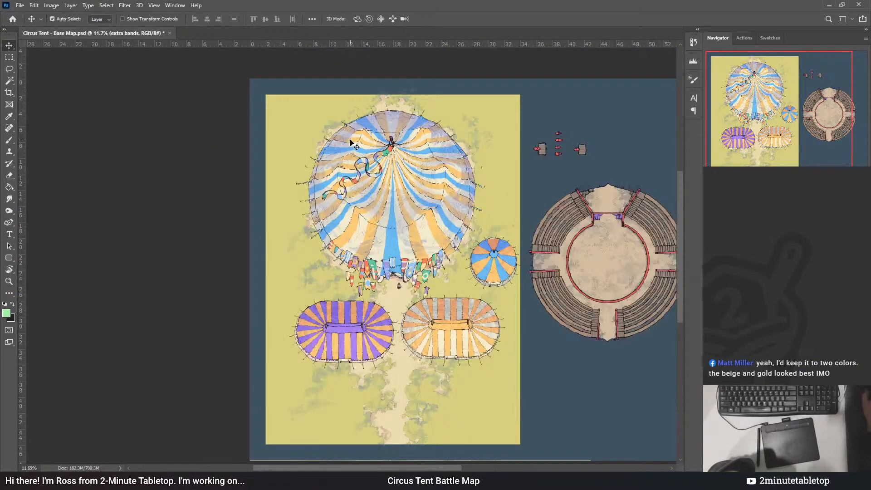
pyautogui.scroll(2, 447, 159)
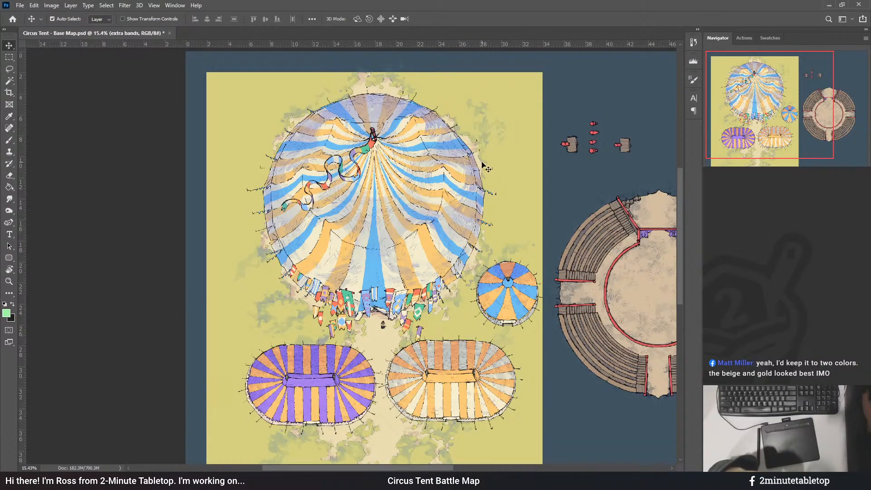
pyautogui.scroll(-3, 444, 158)
pyautogui.scroll(3, 384, 162)
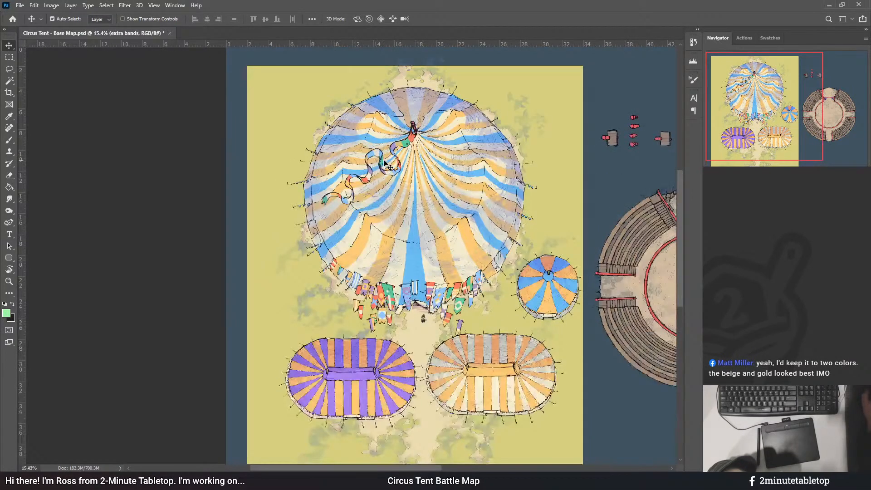
pyautogui.scroll(1, 440, 229)
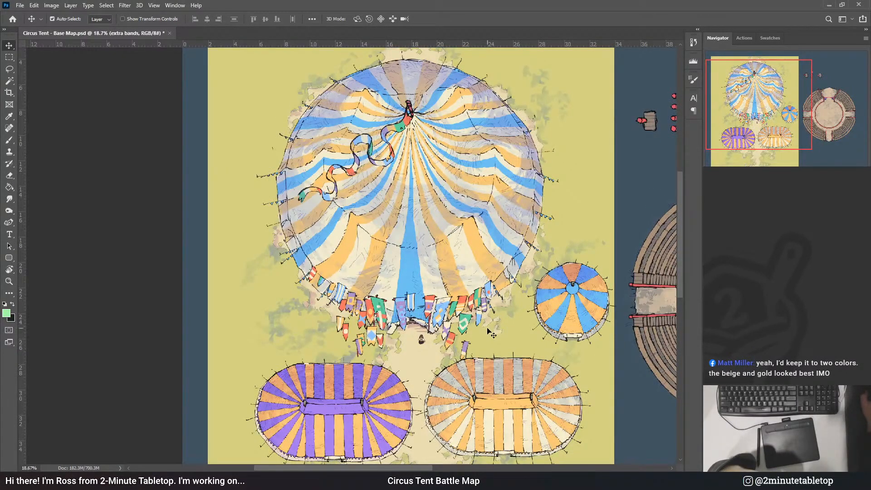
pyautogui.scroll(1, 504, 330)
pyautogui.scroll(1, 540, 327)
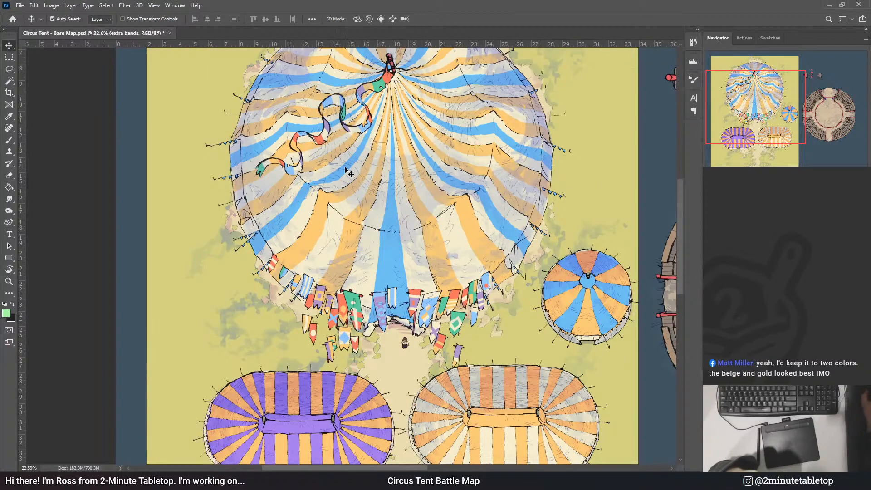
pyautogui.scroll(-1, 485, 145)
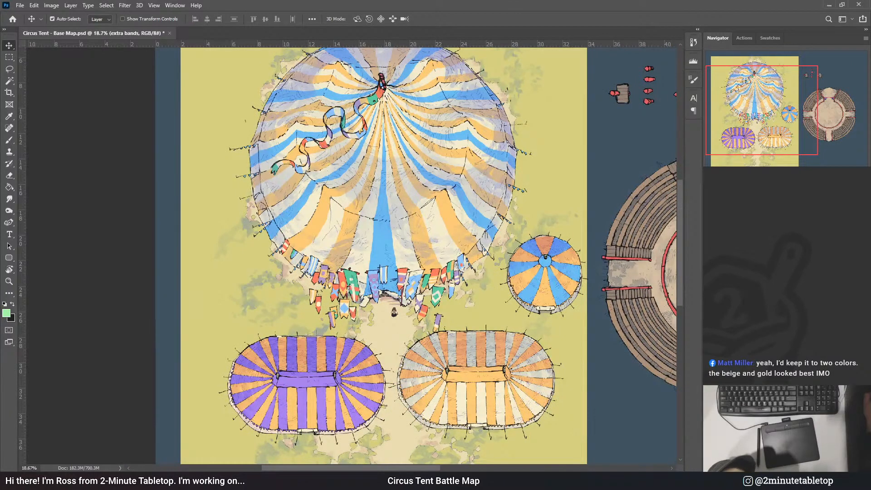
# - Try the pennant red on the extra bands layer, and recolour those bands yellow to match the other yellow roof stripes
pyautogui.press('i')
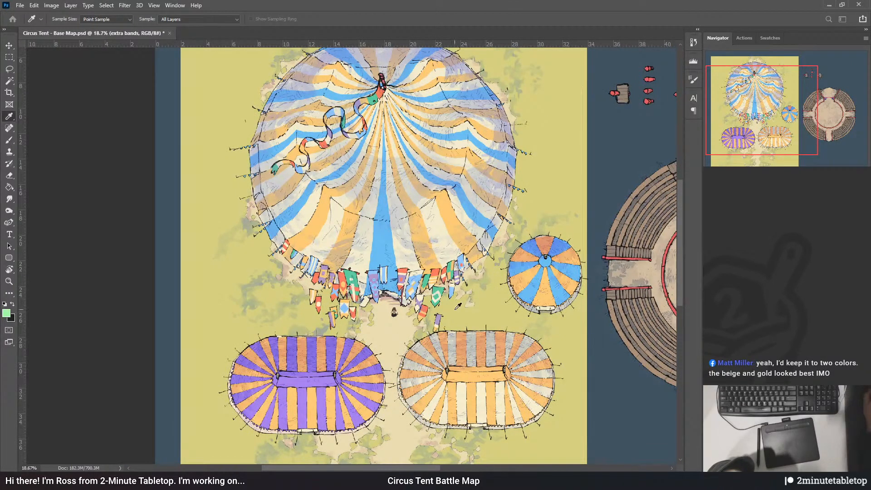
pyautogui.click(434, 274)
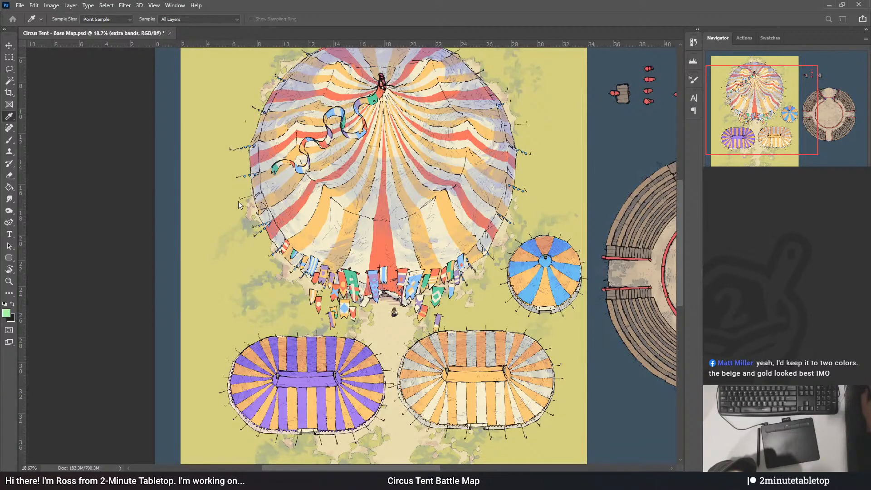
pyautogui.click(549, 274)
pyautogui.click(363, 232)
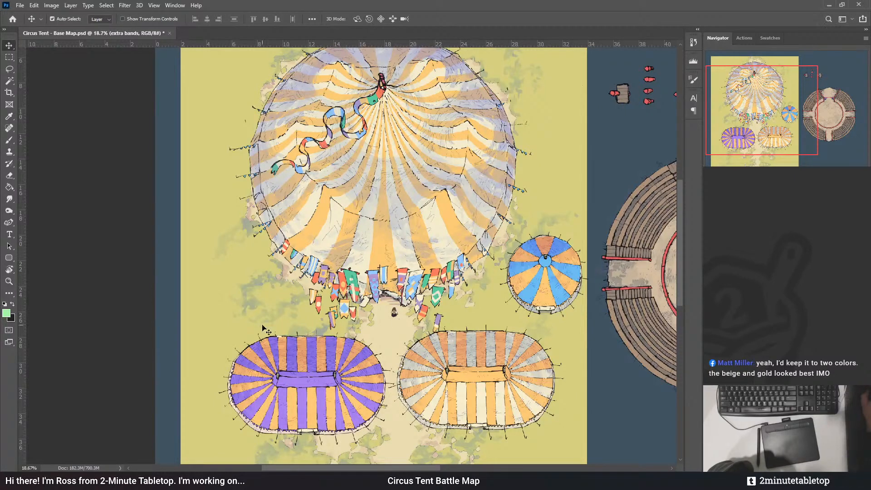
pyautogui.scroll(-2, 231, 313)
pyautogui.scroll(2, 273, 96)
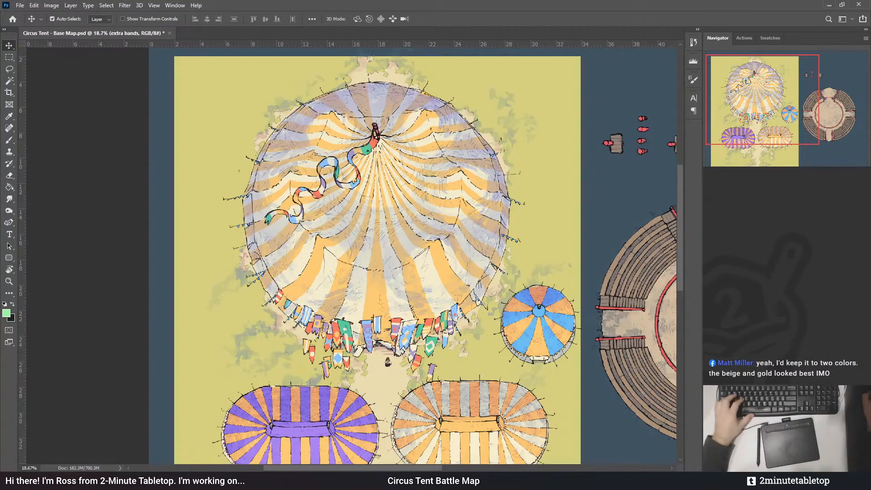
# - Clear the warm layer's mask across the whole canvas so its shading is hidden from the circus tent roof
pyautogui.keyDown('ctrl'); pyautogui.click(724, 408); pyautogui.keyUp('ctrl')
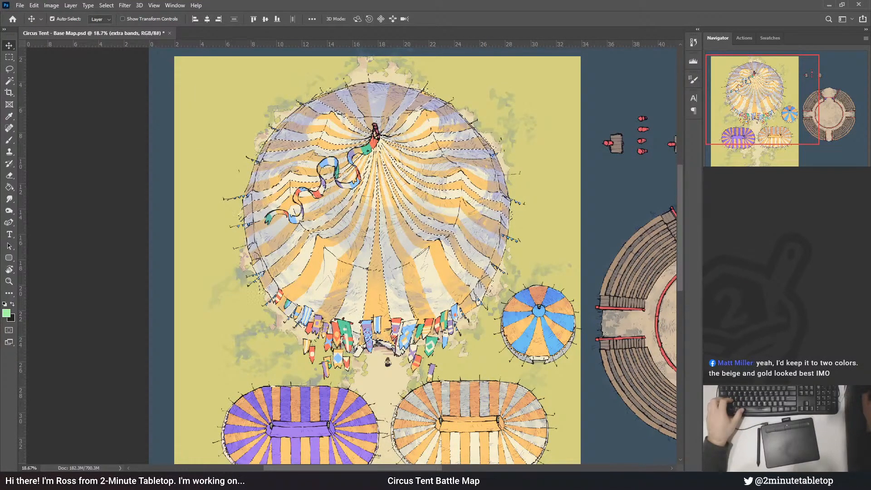
pyautogui.hotkey('ctrl', 'd')
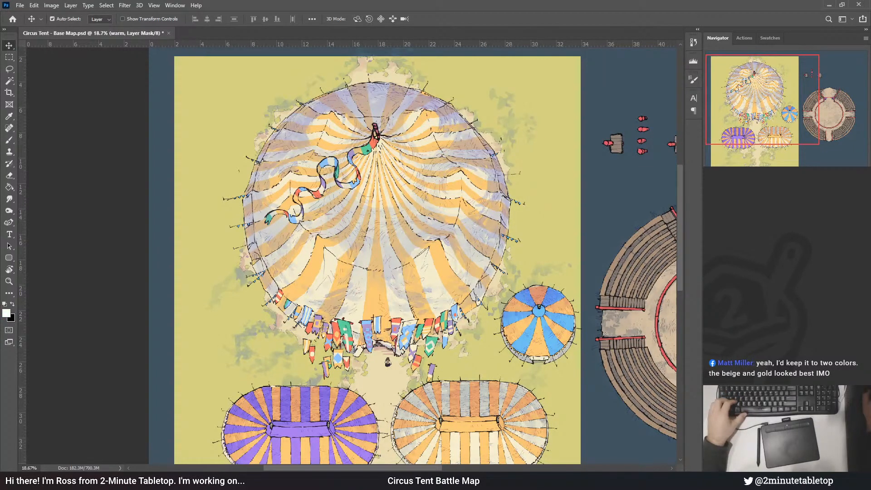
pyautogui.hotkey('ctrl', '2')
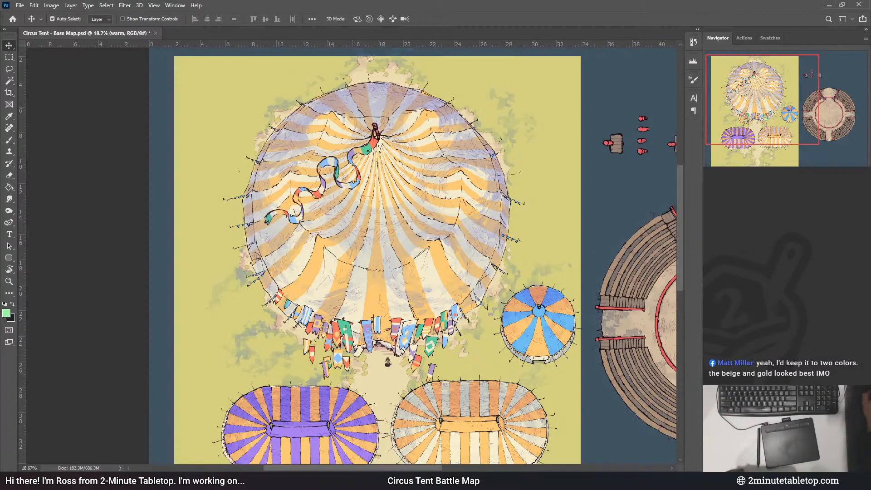
pyautogui.hotkey('ctrl', 'a')
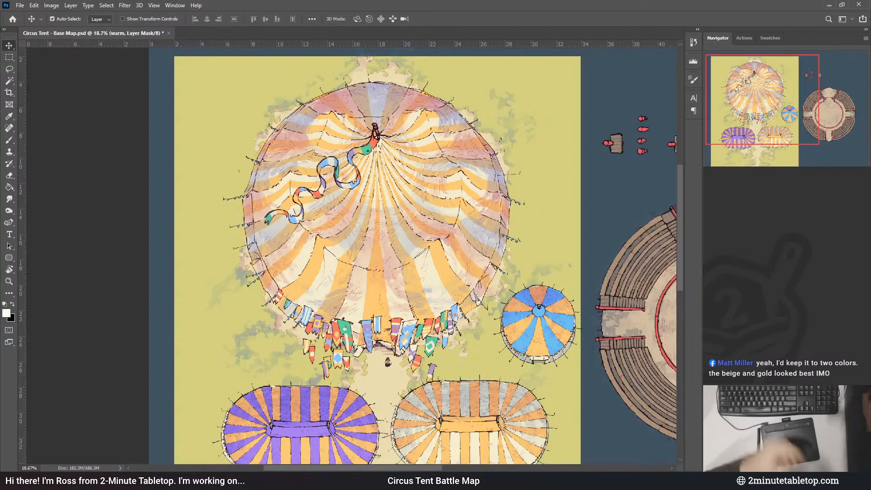
pyautogui.press('Delete')
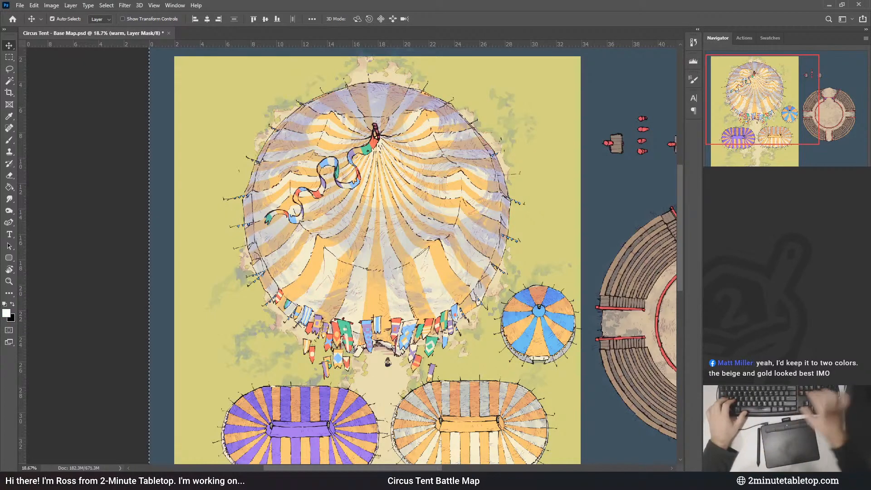
pyautogui.hotkey('ctrl', 'd')
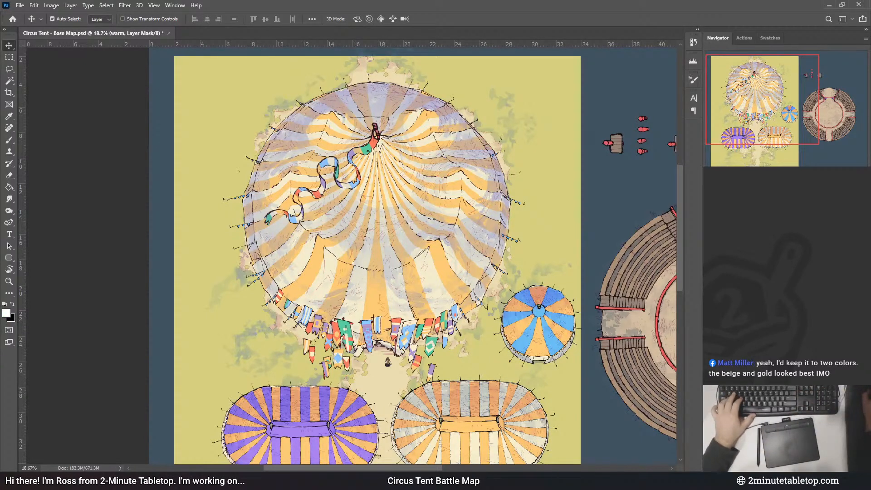
# - Reveal the warm shading on only the yellow roof stripes by filling the warm mask with white inside the stripe selections
pyautogui.hotkey('ctrl', 'shift', 'd')
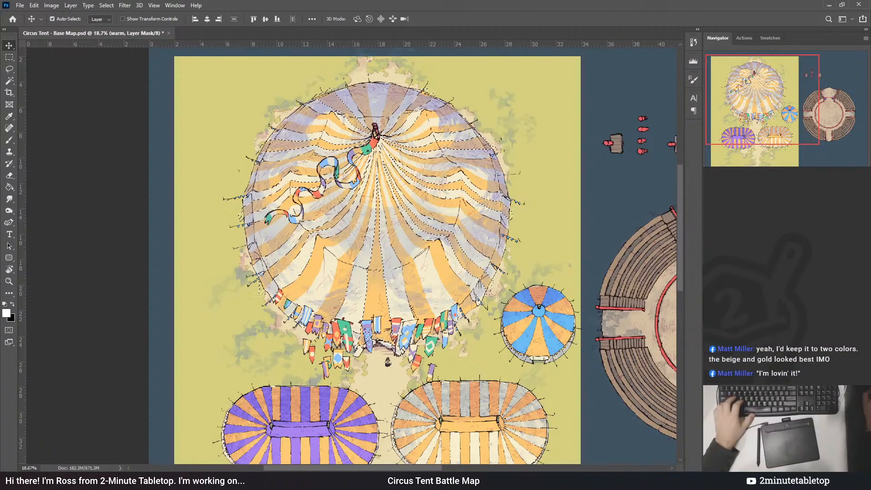
pyautogui.hotkey('alt', 'BackSpace')
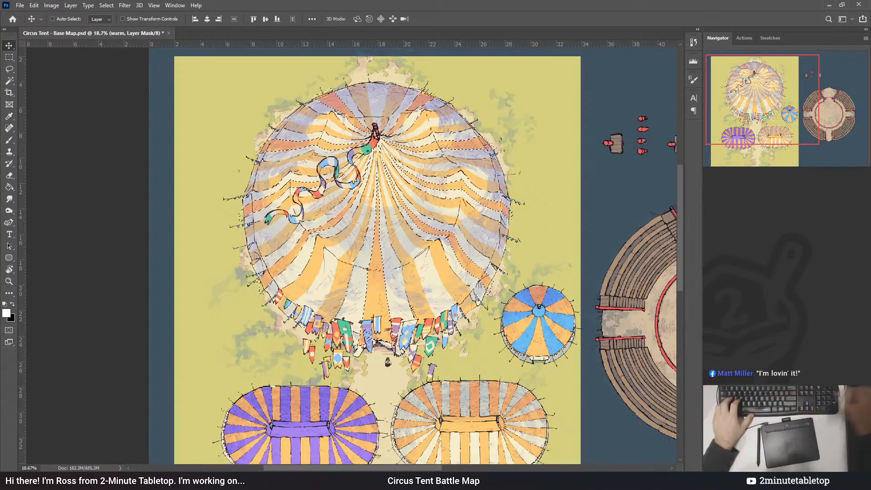
pyautogui.press('x')
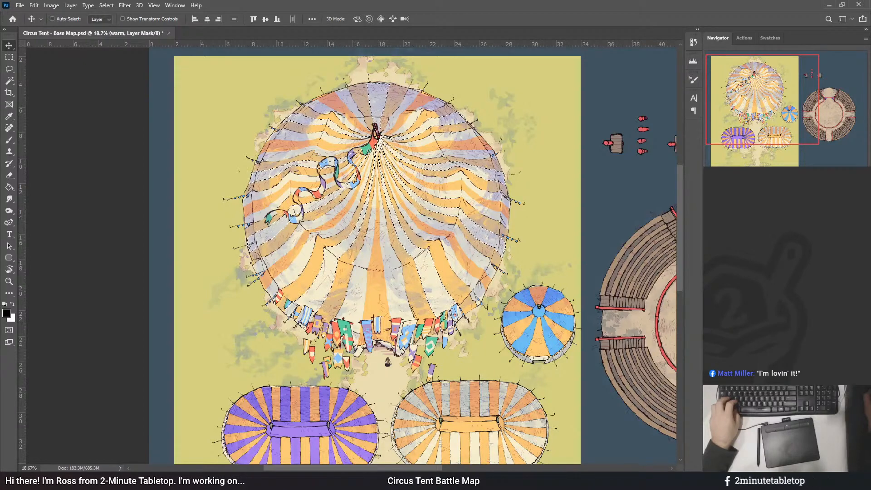
pyautogui.press('ctrl')
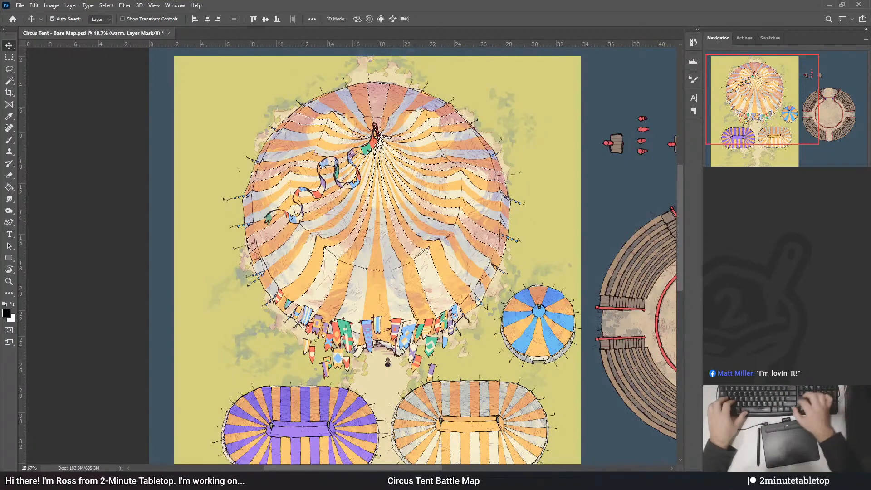
pyautogui.press('x')
pyautogui.hotkey('ctrl', 'BackSpace')
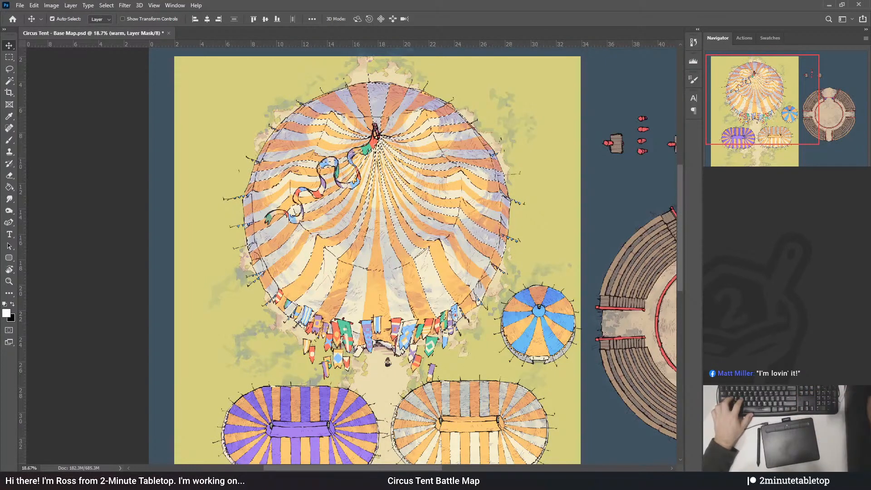
pyautogui.hotkey('ctrl', 'd')
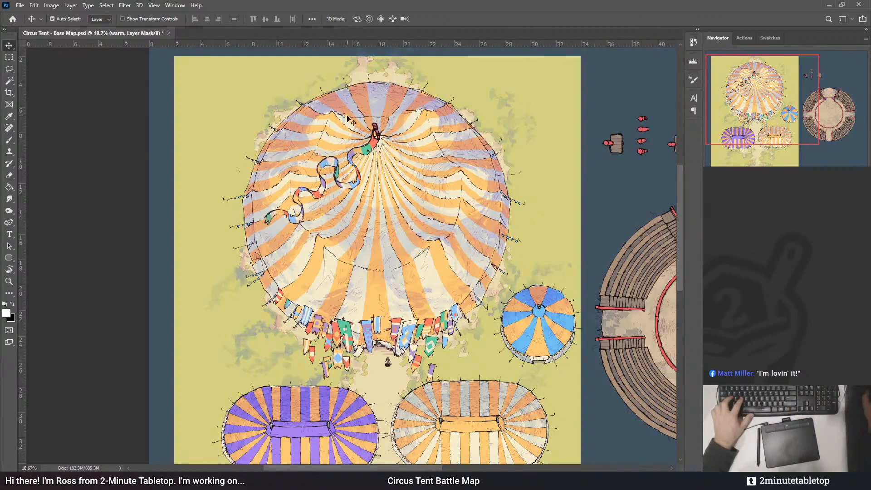
# - Compare the roof before and after the warm mask fill by undoing and redoing the last changes
pyautogui.scroll(2, 321, 89)
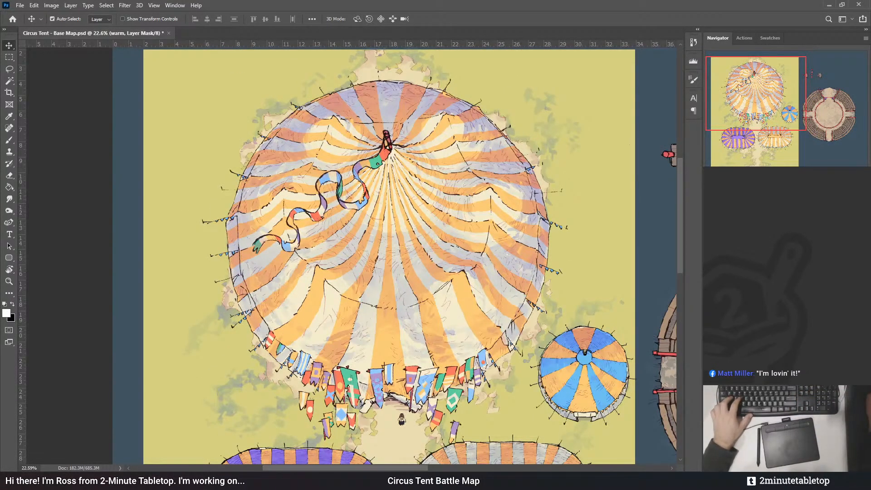
pyautogui.hotkey('ctrl', 'z')
pyautogui.hotkey('ctrl', 'z')
pyautogui.hotkey('ctrl', 'z')
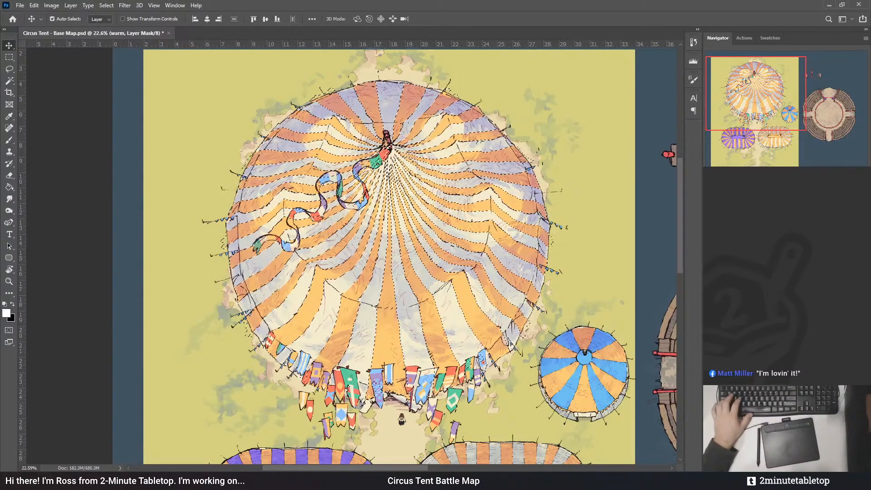
pyautogui.hotkey('ctrl', 'shift', 'z')
pyautogui.hotkey('ctrl', 'shift', 'z')
pyautogui.hotkey('ctrl', 'shift', 'z')
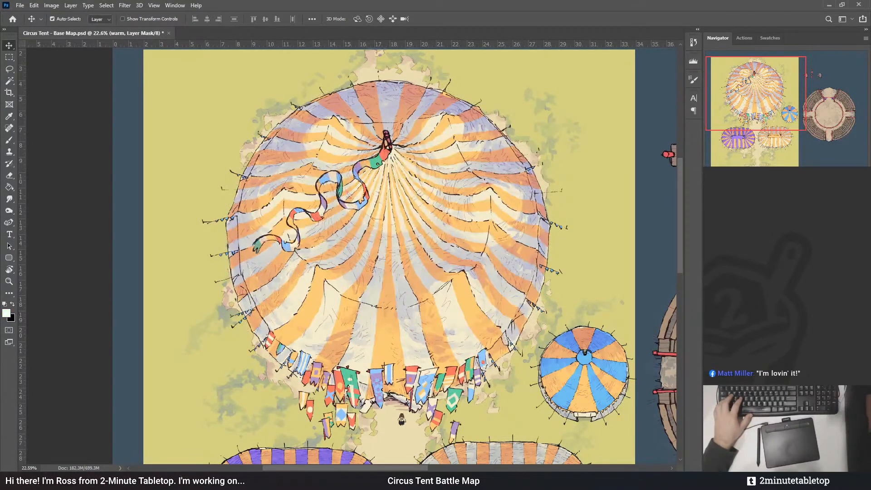
# - Overlap the yellow oval tent with the east side of the circus tent roof to compare their colours up close
pyautogui.scroll(-4, 385, 126)
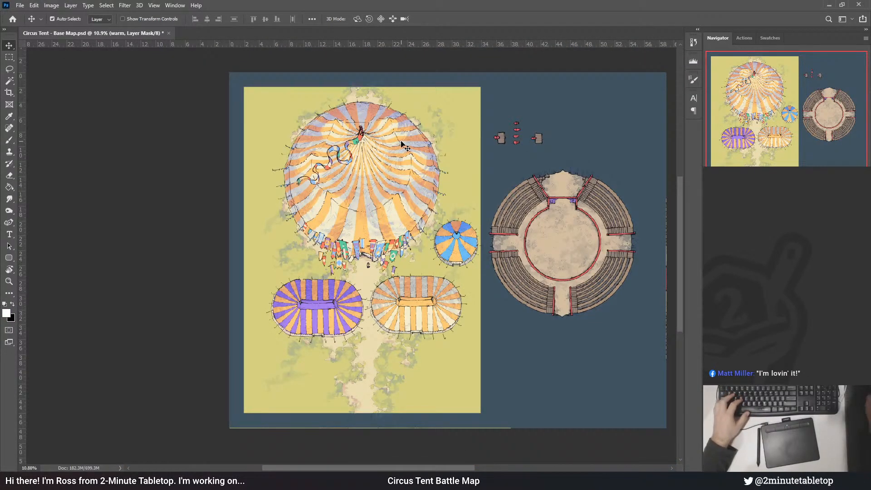
pyautogui.scroll(2, 401, 144)
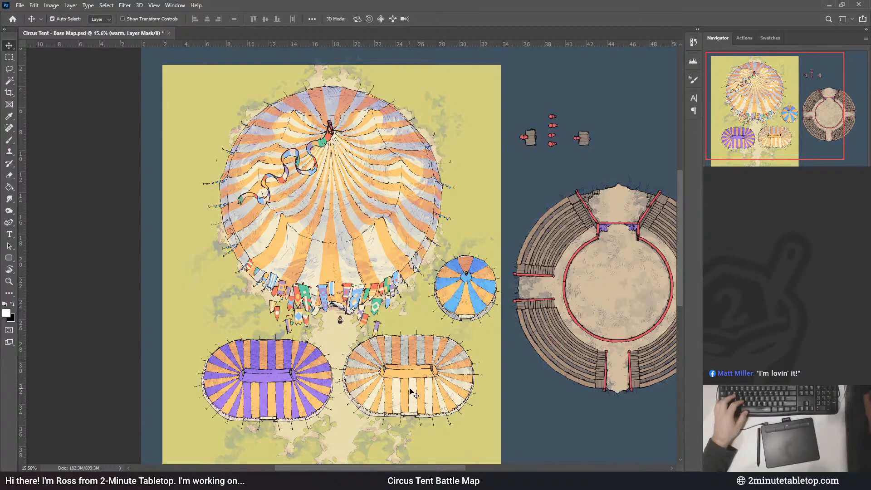
pyautogui.moveTo(410, 391); pyautogui.dragTo(418, 225)
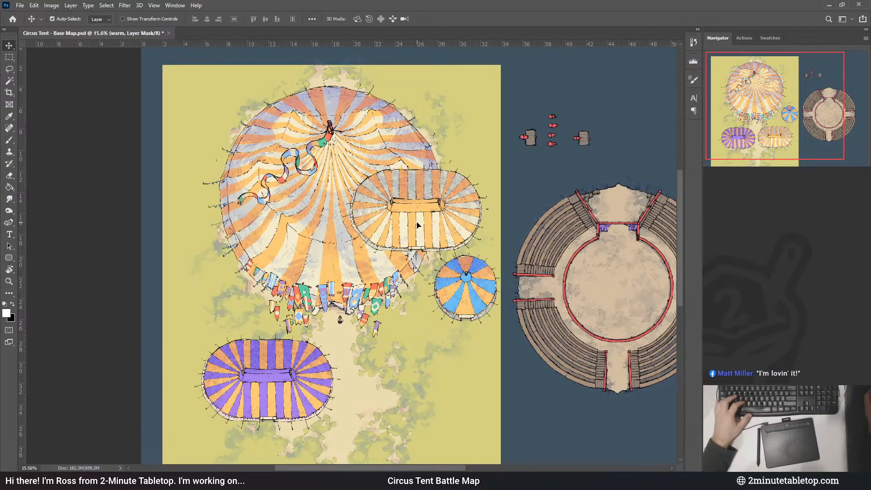
pyautogui.hotkey('ctrl', 'z')
pyautogui.scroll(7, 287, 97)
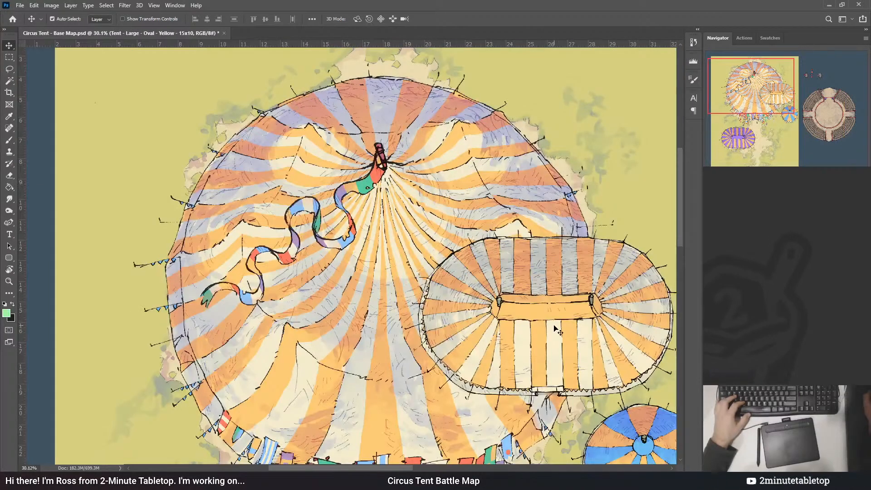
# - Move the yellow oval tent back to the east side of the path and place the blue and yellow round tent below it
pyautogui.scroll(-1, 391, 147)
pyautogui.scroll(-5, 391, 146)
pyautogui.moveTo(469, 205); pyautogui.dragTo(483, 323)
pyautogui.moveTo(502, 240); pyautogui.dragTo(454, 365)
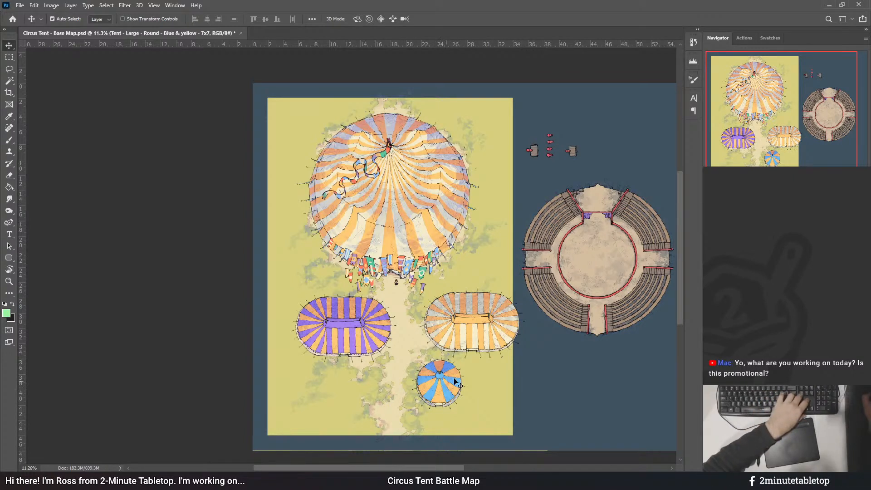
# - Delete the blue and yellow round tent, the purple oval tent and the yellow oval tent south of the circus tent
pyautogui.press('Delete')
pyautogui.click(363, 326)
pyautogui.press('Delete')
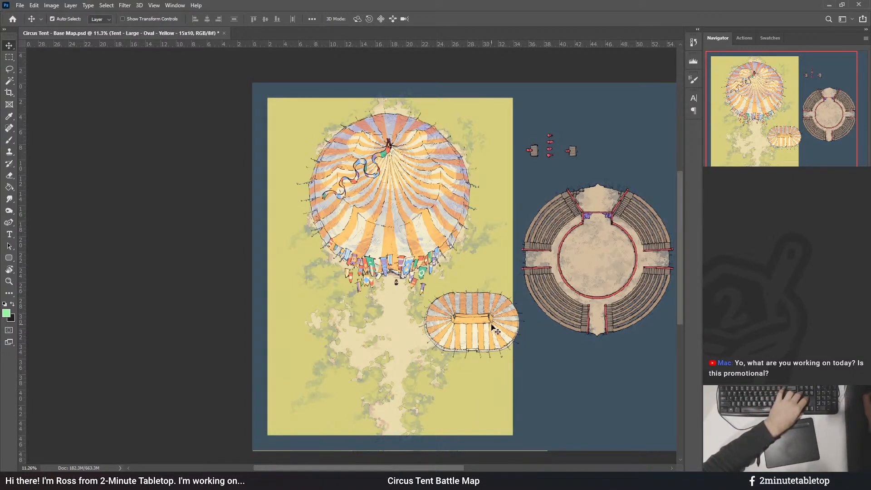
pyautogui.press('Delete')
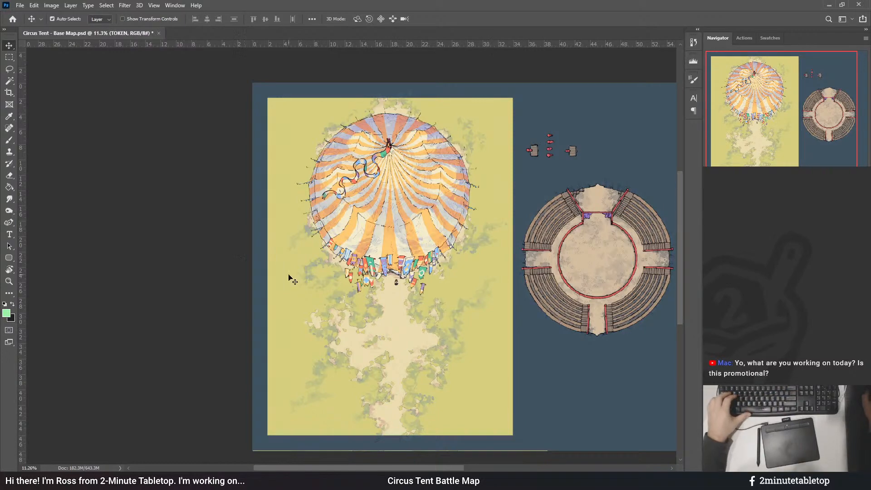
# - Try a yellow sampled from the circus tent roof as the colour of the arena's wooden railings and posts
pyautogui.scroll(2, 676, 266)
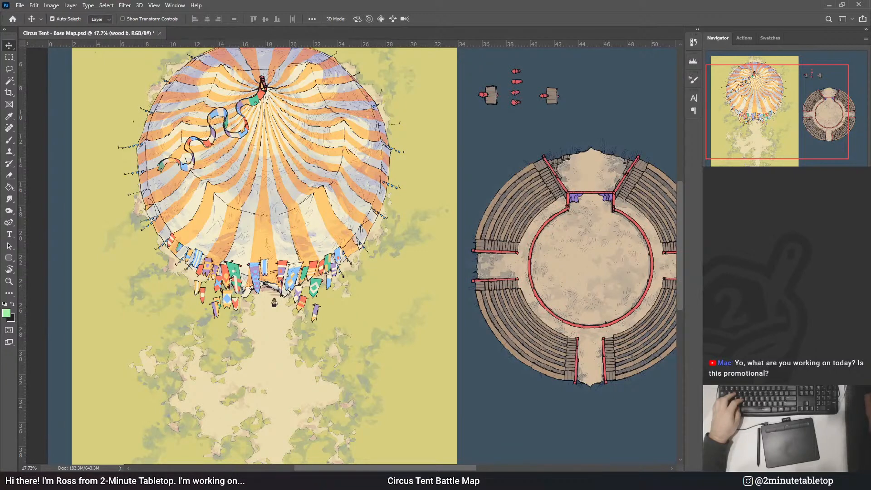
pyautogui.press('i')
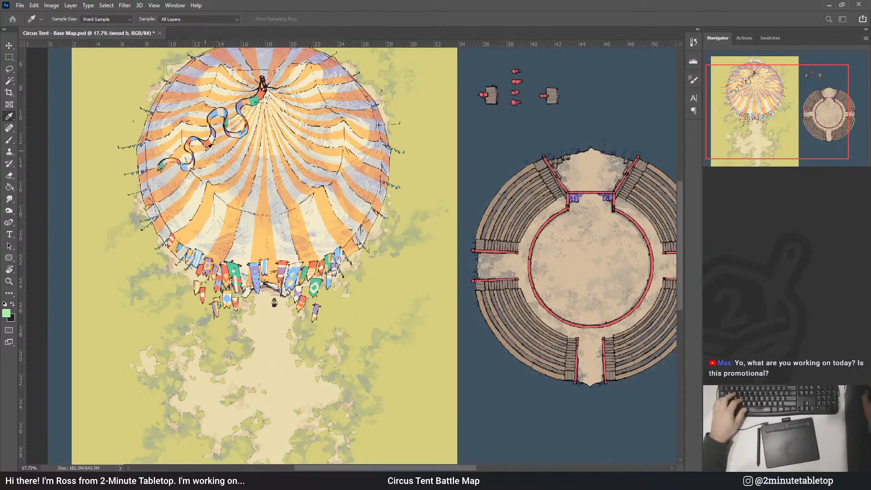
pyautogui.click(338, 134)
pyautogui.press('v')
pyautogui.scroll(-3, 358, 229)
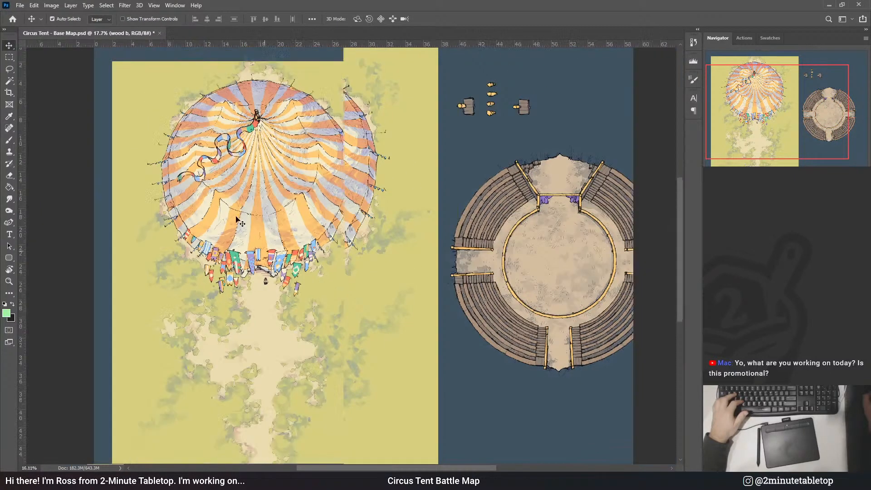
# - Examine how the yellow railings look around the ring and seating of the arena and beside the striped tent roof
pyautogui.scroll(6, 560, 254)
pyautogui.scroll(3, 569, 283)
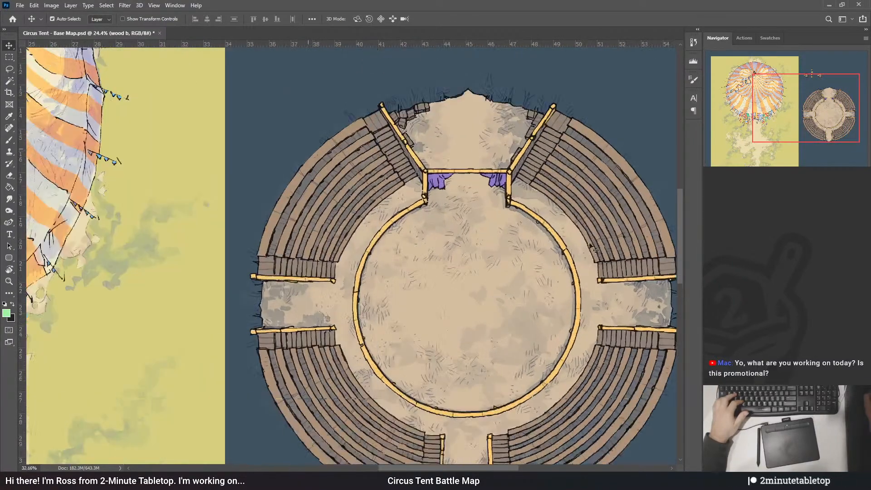
pyautogui.scroll(-3, 633, 245)
pyautogui.scroll(1, 215, 311)
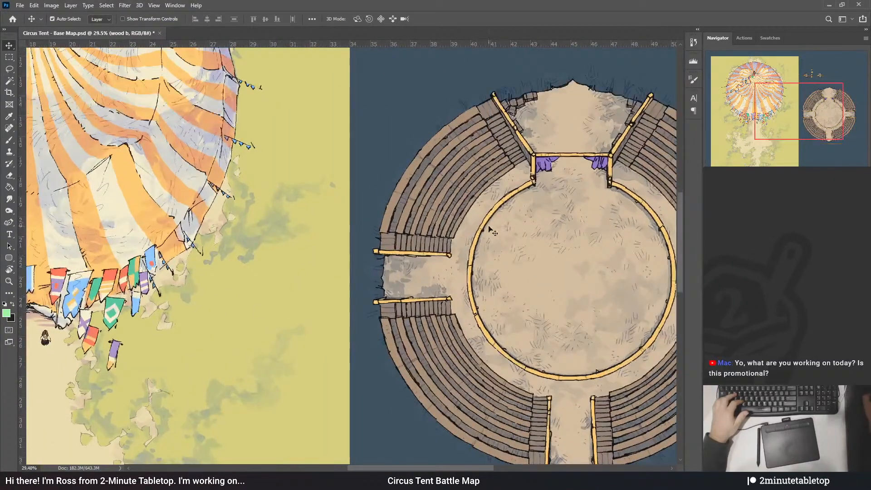
pyautogui.scroll(-3, 492, 228)
pyautogui.scroll(3, 538, 216)
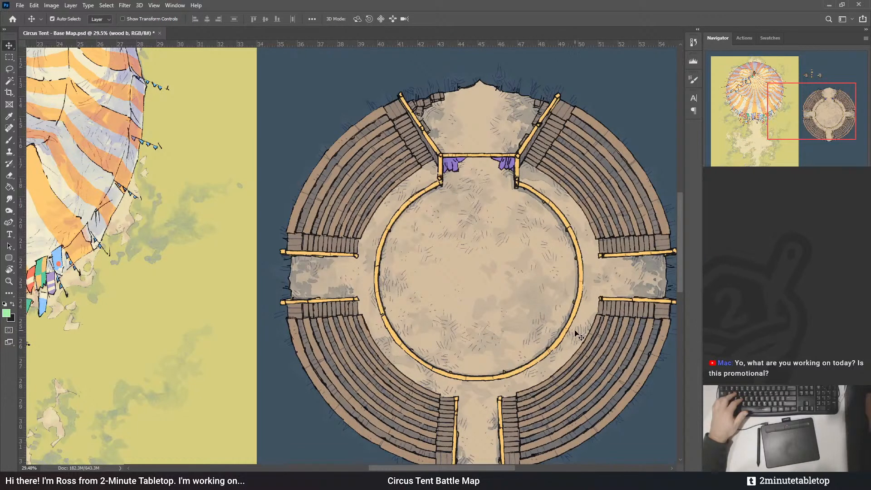
pyautogui.scroll(-3, 579, 336)
pyautogui.scroll(2, 585, 289)
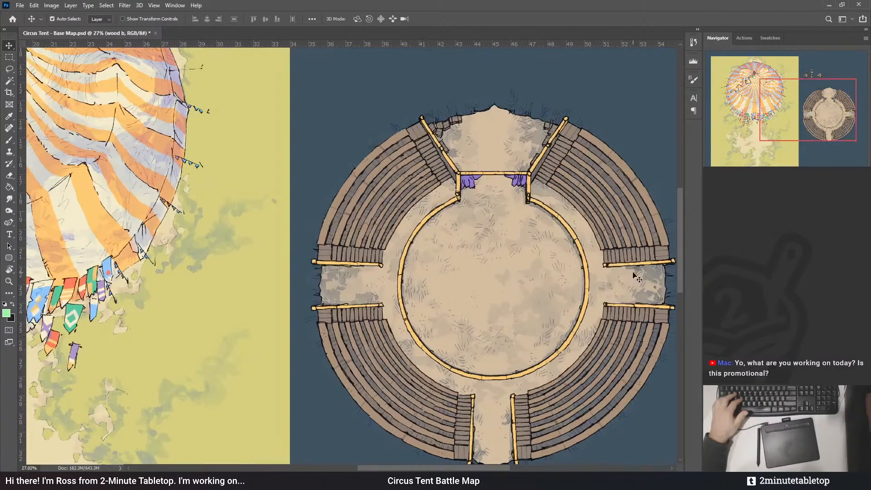
pyautogui.scroll(-2, 640, 272)
pyautogui.scroll(1, 499, 274)
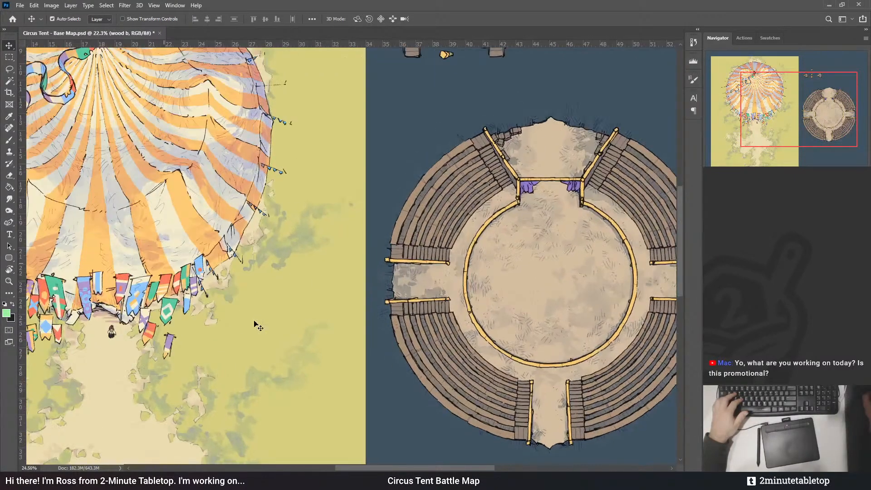
# - Try red, blue, green and yellow sampled from the bunting flags as colours for the arena's railings
pyautogui.press('i')
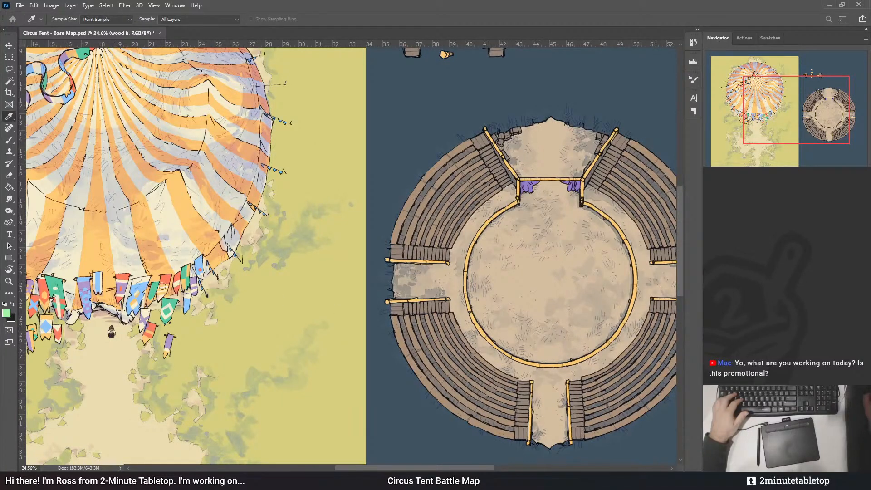
pyautogui.click(125, 287)
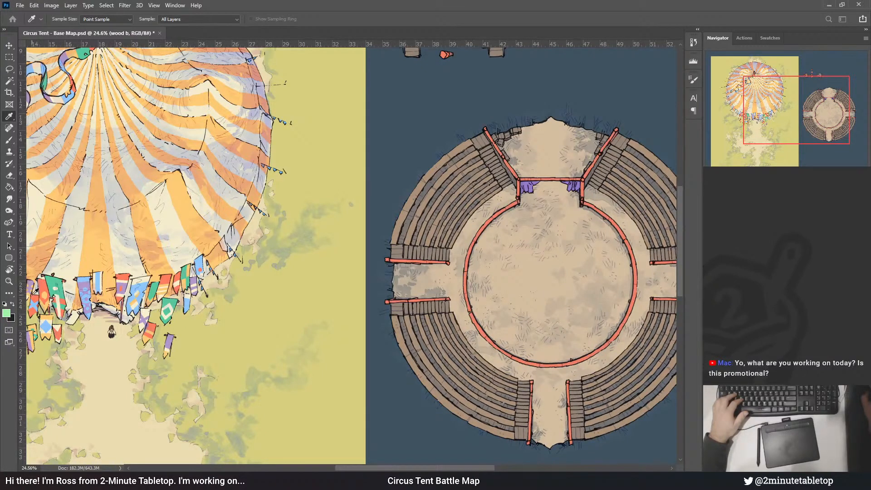
pyautogui.click(47, 321)
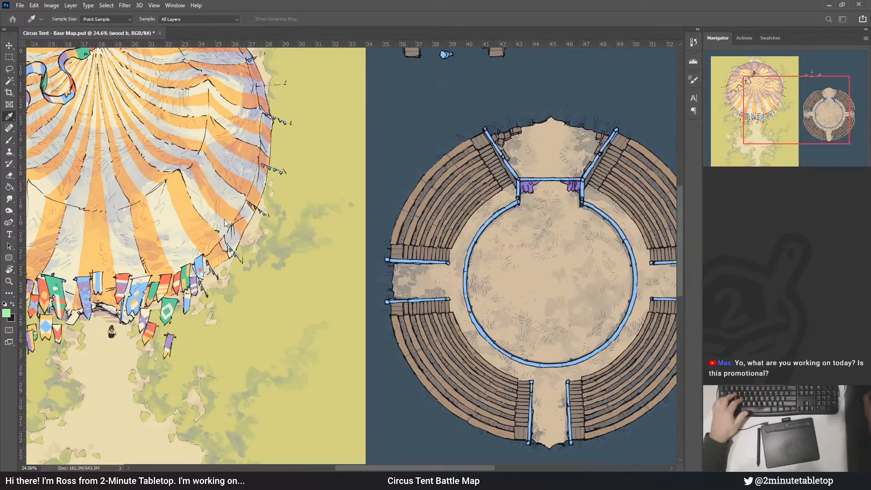
pyautogui.click(154, 287)
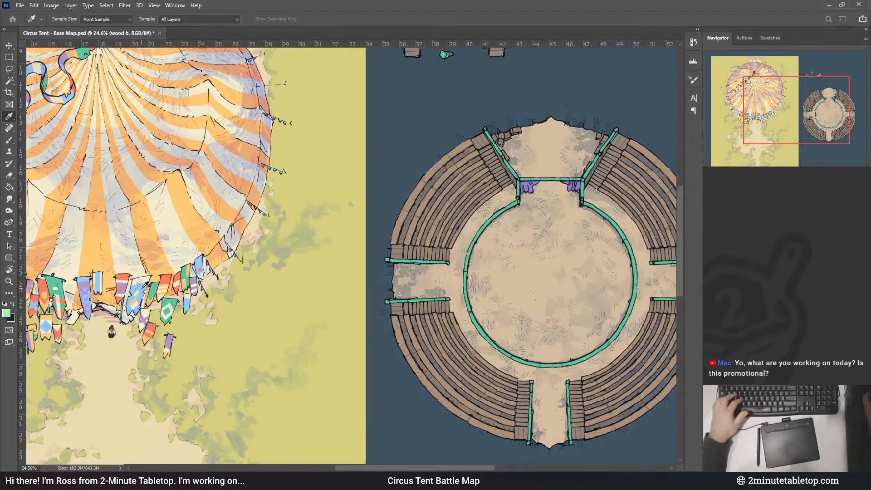
pyautogui.click(146, 285)
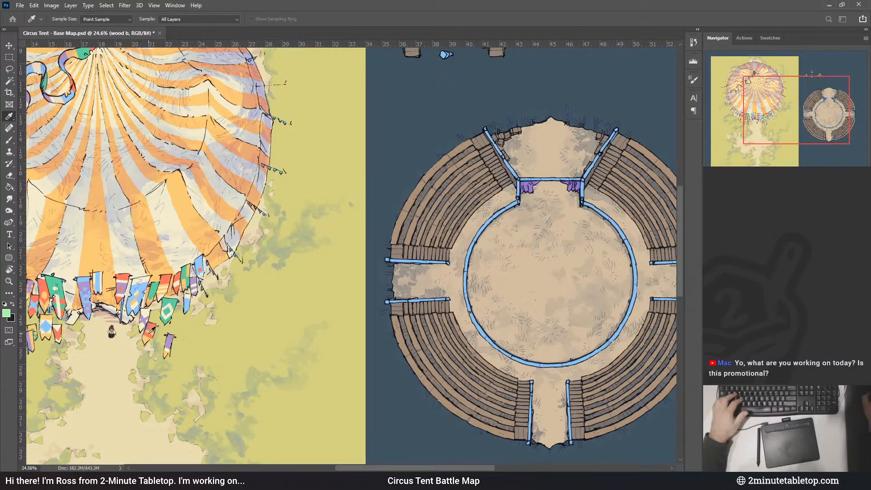
pyautogui.click(146, 340)
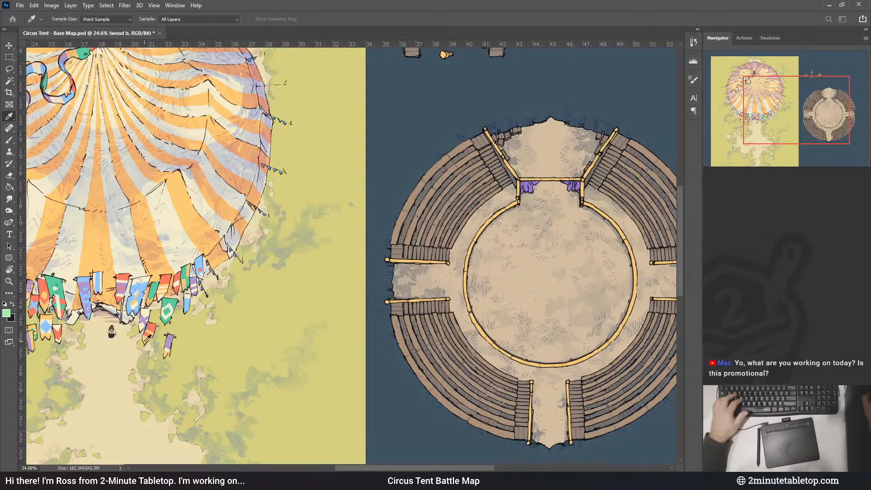
pyautogui.click(175, 301)
pyautogui.click(179, 273)
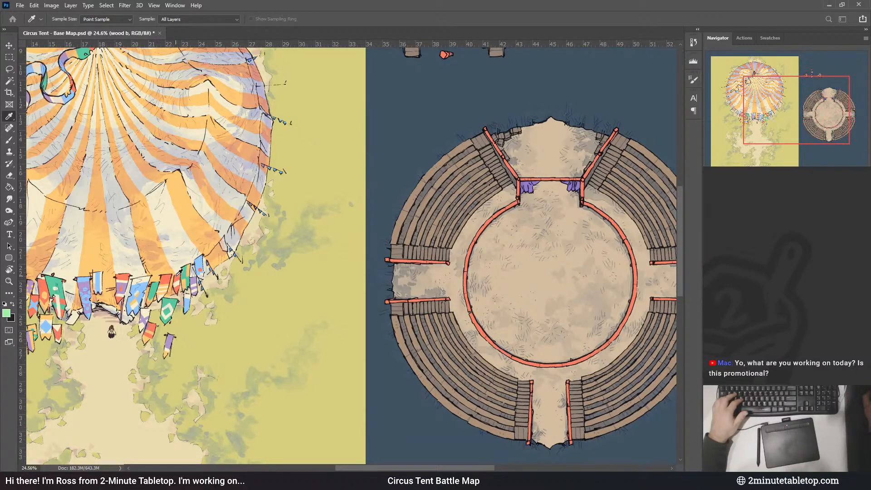
pyautogui.click(201, 259)
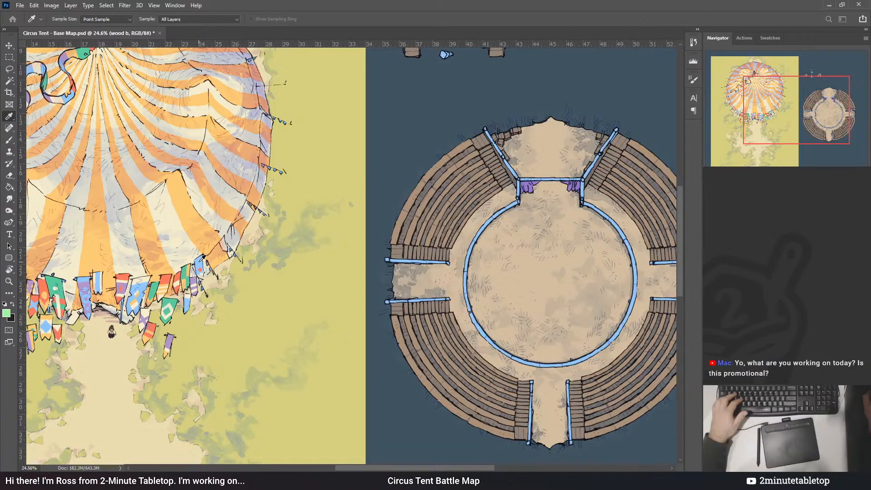
# - Recolour the arena's railings cream with a colour sampled from a flag at the tent entrance
pyautogui.click(189, 295)
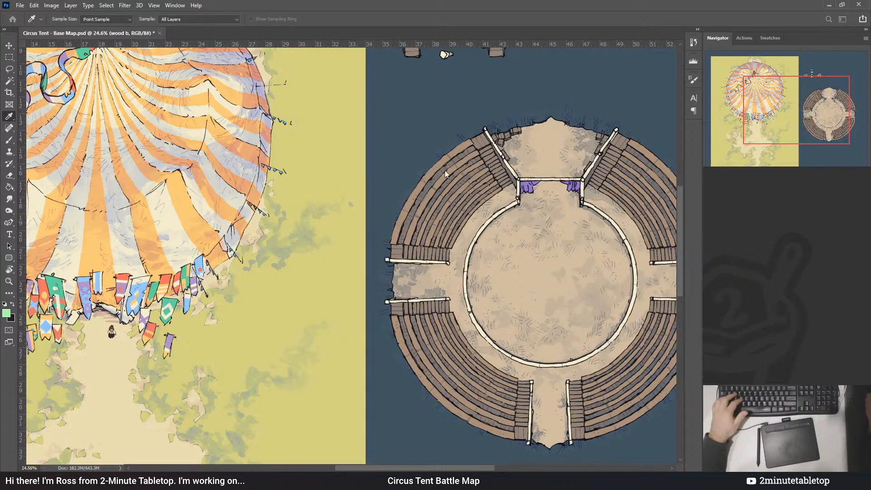
pyautogui.press('v')
pyautogui.scroll(4, 588, 312)
pyautogui.moveTo(437, 312); pyautogui.dragTo(379, 312)
pyautogui.scroll(-3, 378, 312)
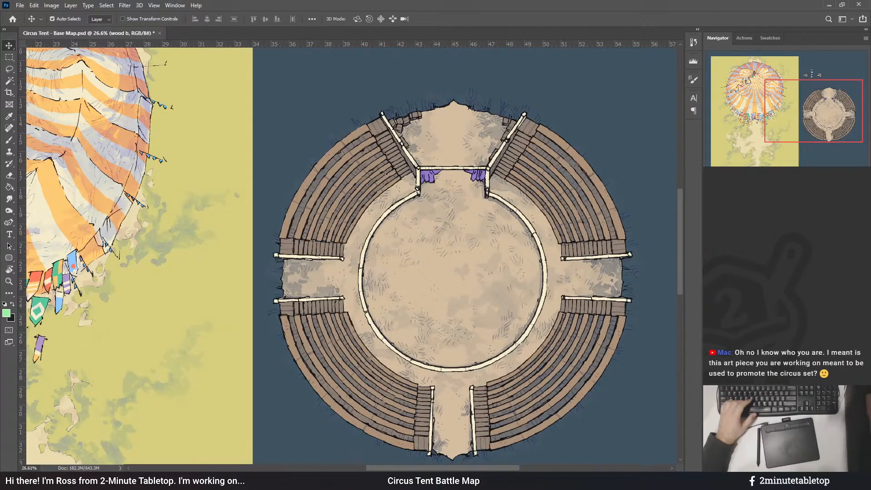
pyautogui.click(556, 181)
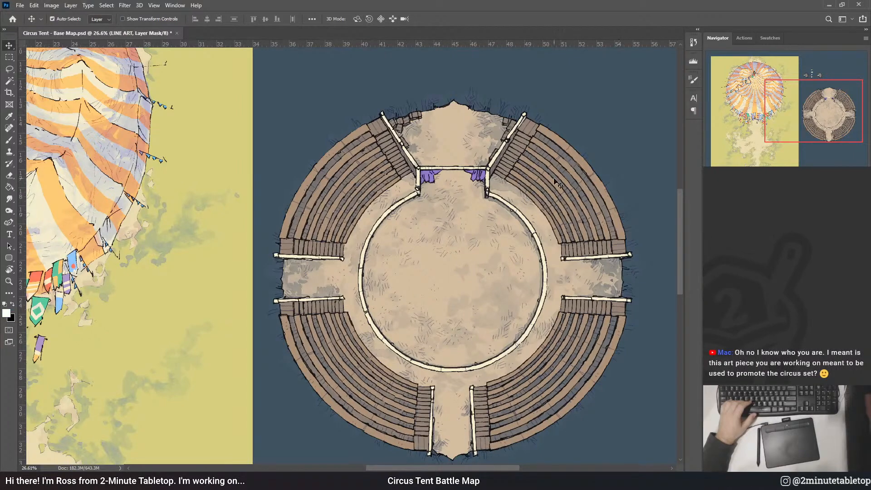
pyautogui.scroll(4, 479, 158)
pyautogui.scroll(-5, 566, 149)
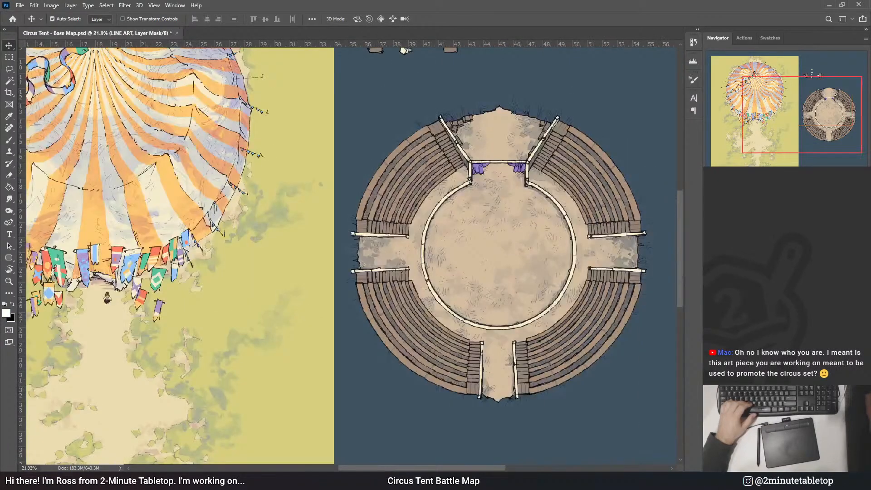
# - Move the character token from the circus tent's entrance into the arena ring, just below the eastern purple curtain
pyautogui.click(108, 298)
pyautogui.scroll(10, 107, 298)
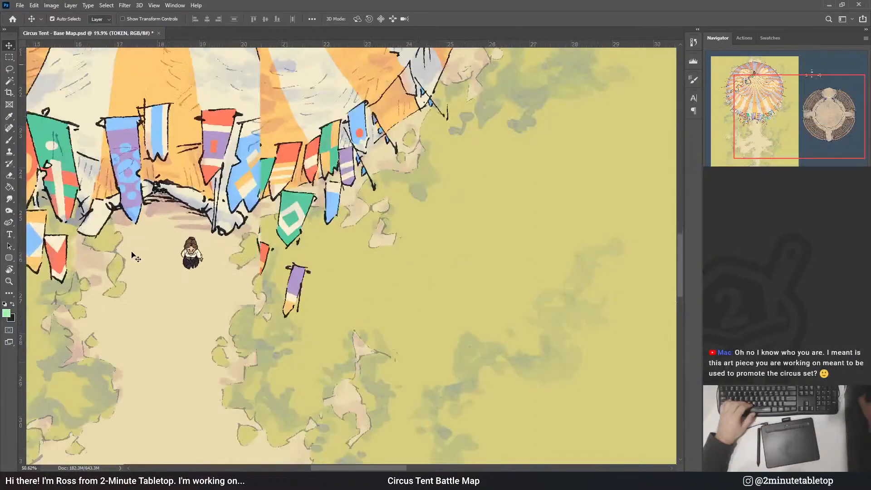
pyautogui.moveTo(172, 263); pyautogui.dragTo(141, 247)
pyautogui.scroll(-4, 79, 276)
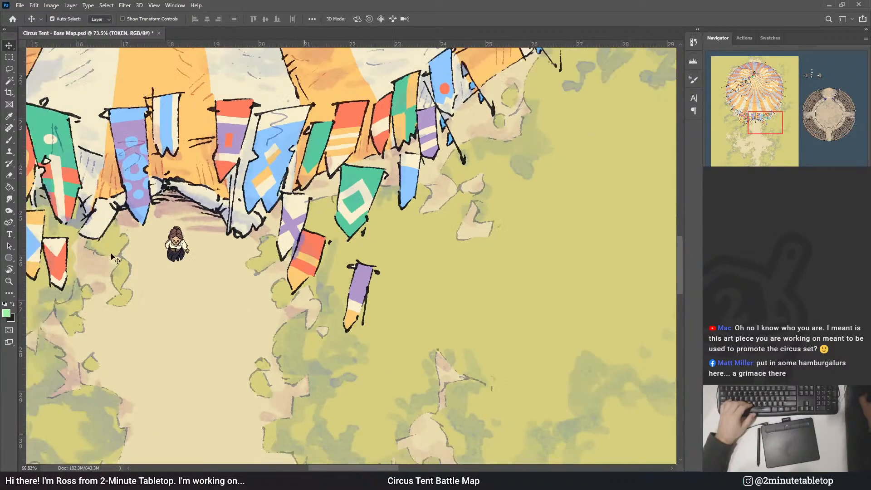
pyautogui.scroll(-5, 68, 253)
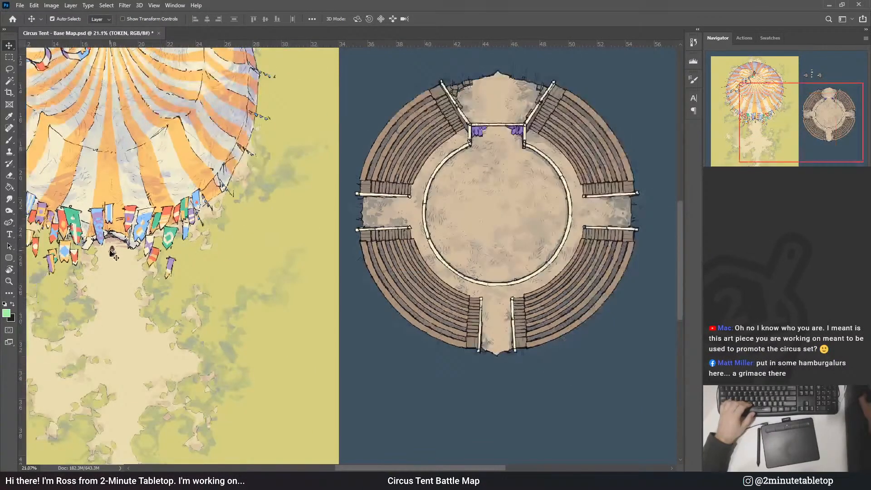
pyautogui.moveTo(111, 250); pyautogui.dragTo(395, 199)
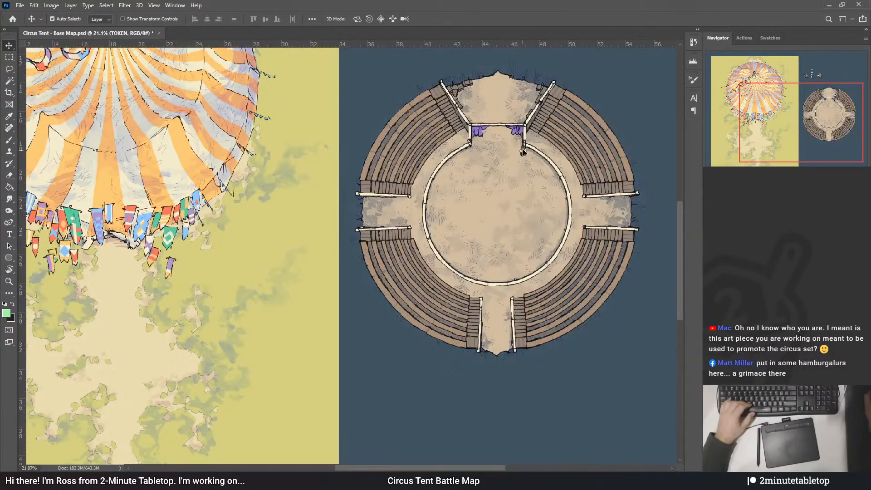
pyautogui.scroll(5, 559, 143)
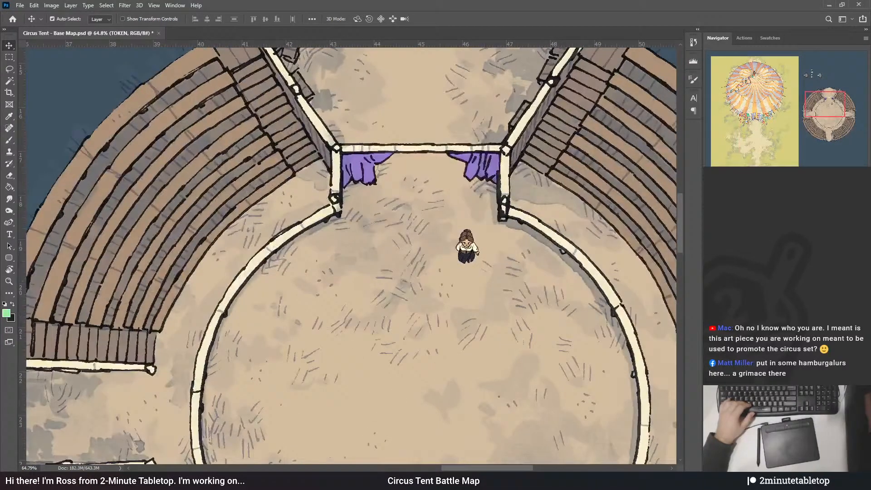
# - Clean up the line art at the foot of the eastern curtain post by painting black and white on its layer mask
pyautogui.click(363, 172)
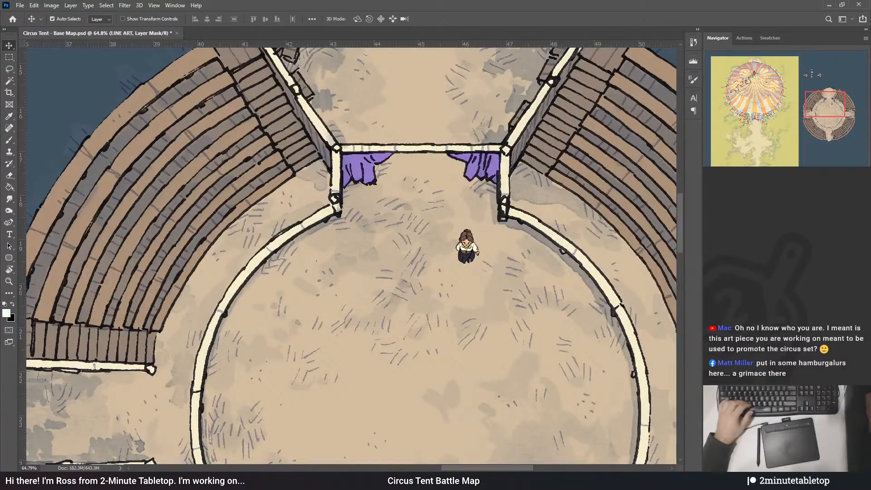
pyautogui.press('b')
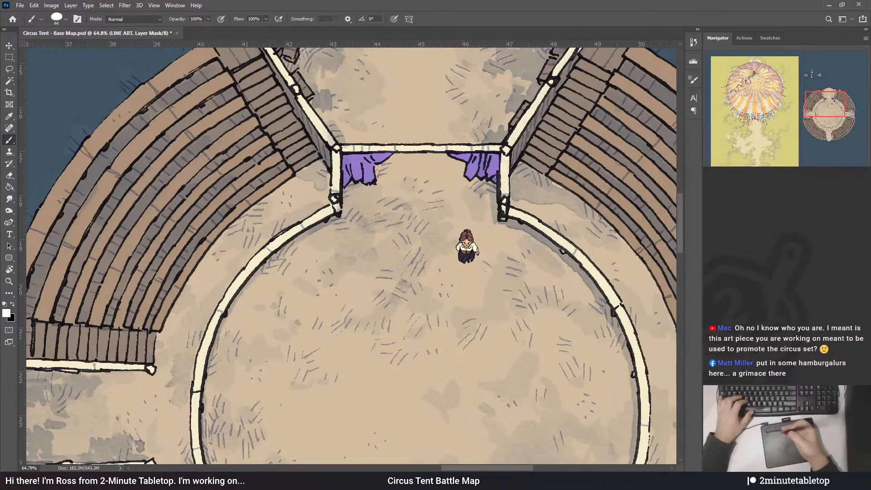
pyautogui.moveTo(493, 230); pyautogui.dragTo(477, 234)
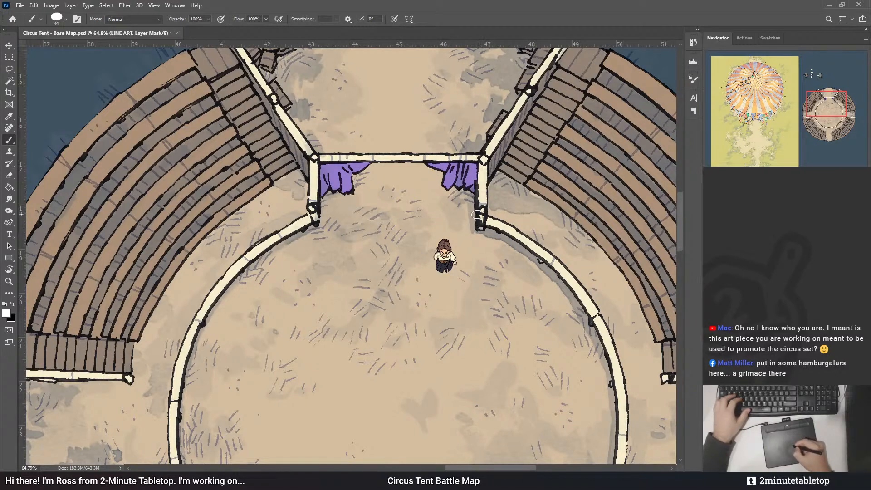
pyautogui.press('x')
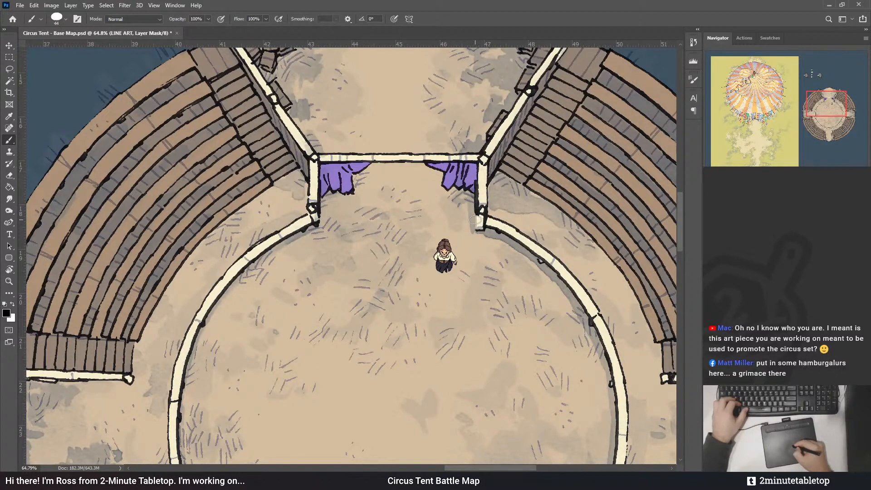
pyautogui.press('x')
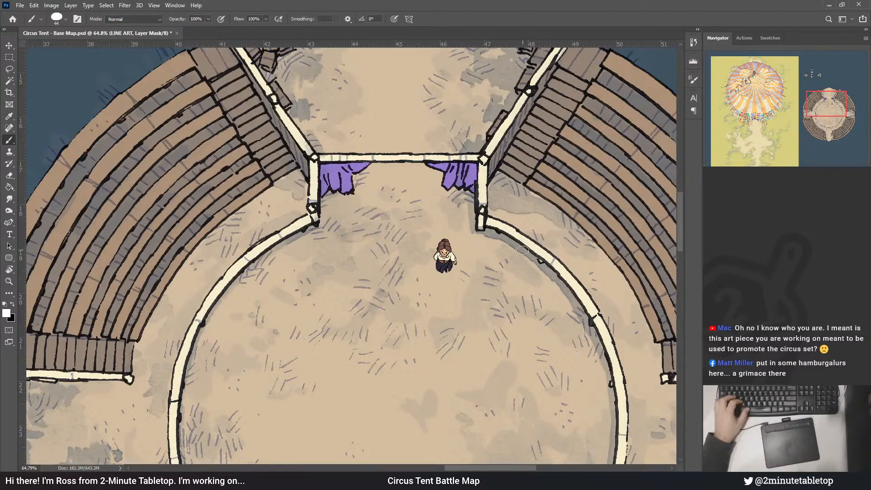
# - Colour the pole at the circus tent's peak grey by painting white and black on the benches layer mask
pyautogui.scroll(-7, 475, 252)
pyautogui.scroll(-2, 516, 94)
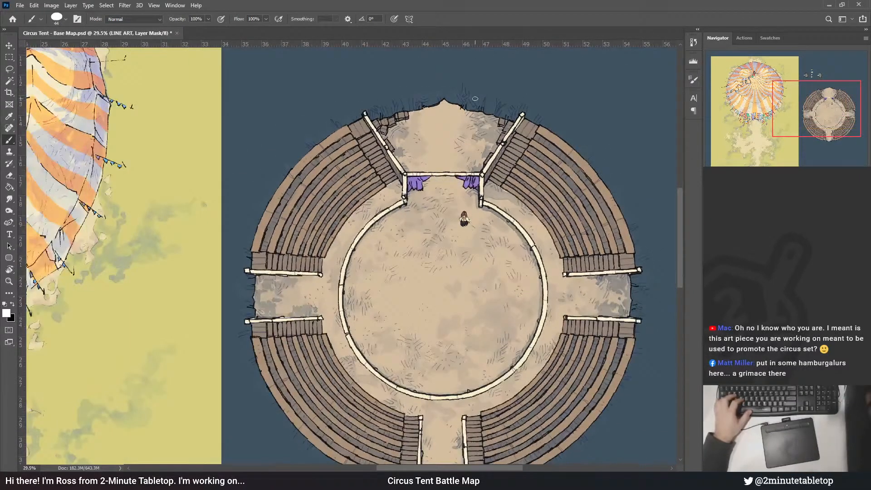
pyautogui.scroll(-1, 492, 107)
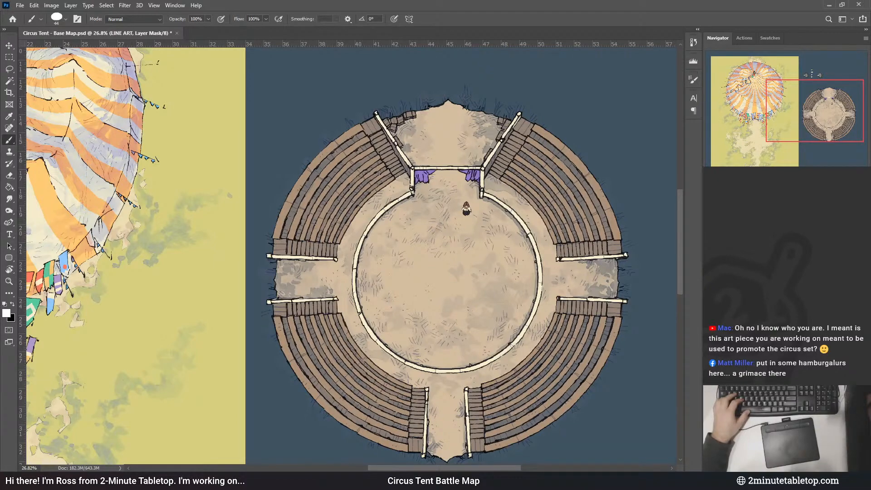
pyautogui.scroll(1, 492, 90)
pyautogui.scroll(-4, 631, 263)
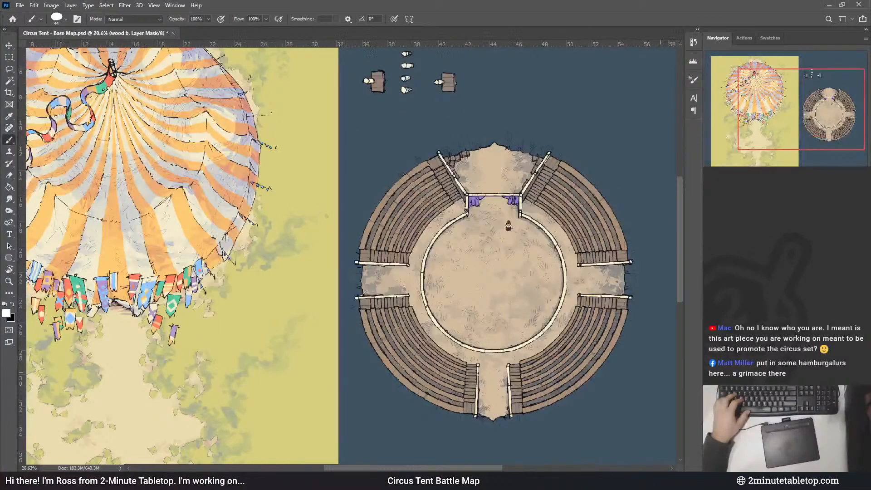
pyautogui.scroll(-4, 597, 340)
pyautogui.scroll(10, 277, 150)
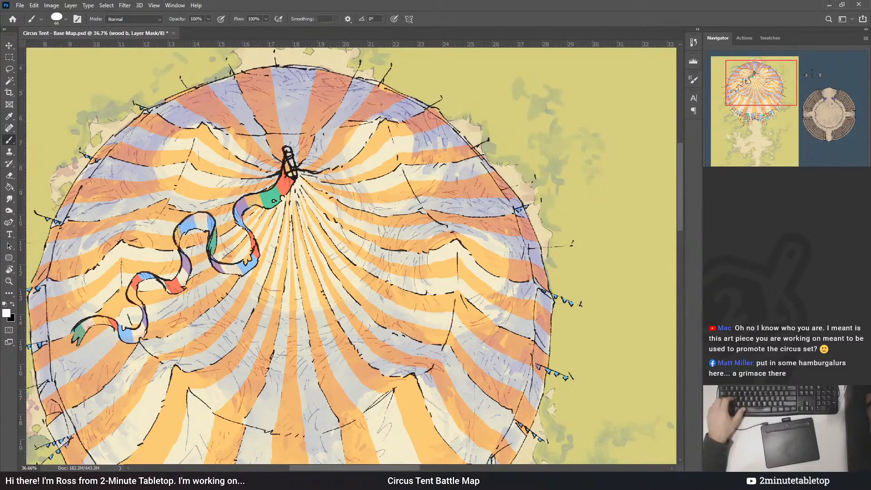
pyautogui.scroll(10, 283, 142)
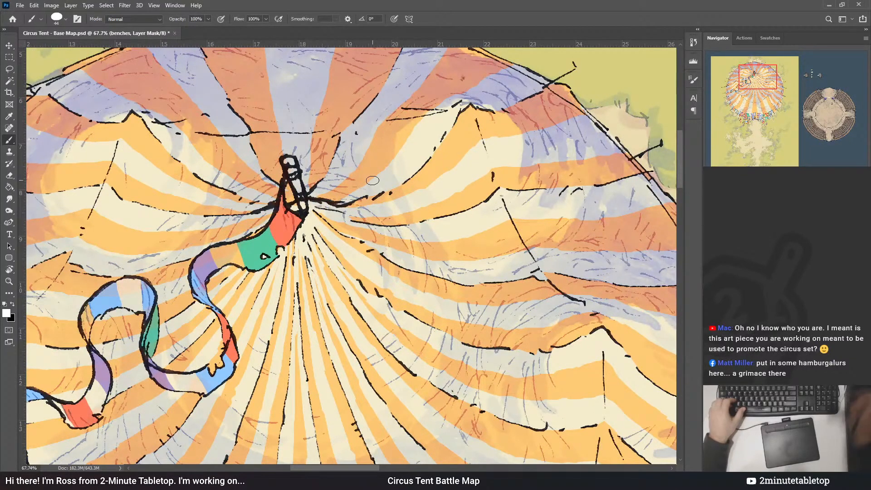
pyautogui.moveTo(290, 161)
pyautogui.mouseDown()
pyautogui.moveTo(294, 178)
pyautogui.moveTo(293, 165)
pyautogui.mouseUp()
pyautogui.press('x')
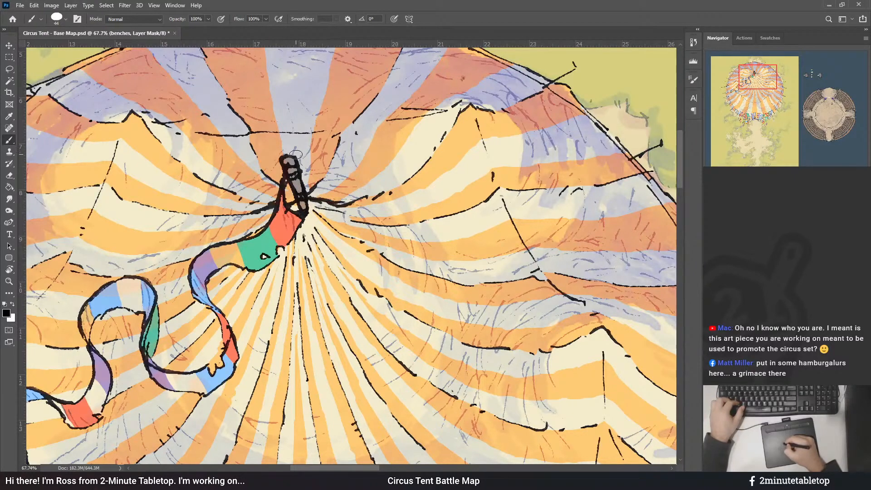
pyautogui.press('x')
pyautogui.moveTo(293, 166); pyautogui.dragTo(292, 163)
pyautogui.press('x')
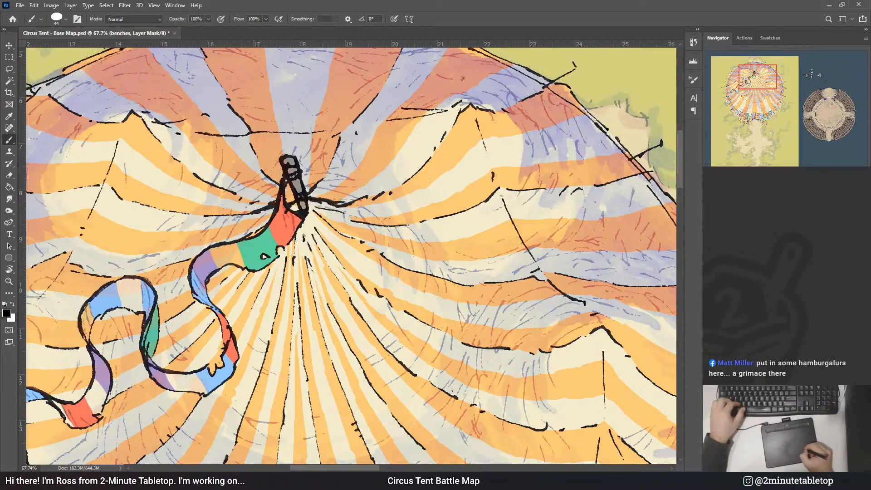
# - Examine the arena and its back entrance, toggling the layer visibility and comparing the wood b and wood a layer masks
pyautogui.hotkey('ctrl', '0')
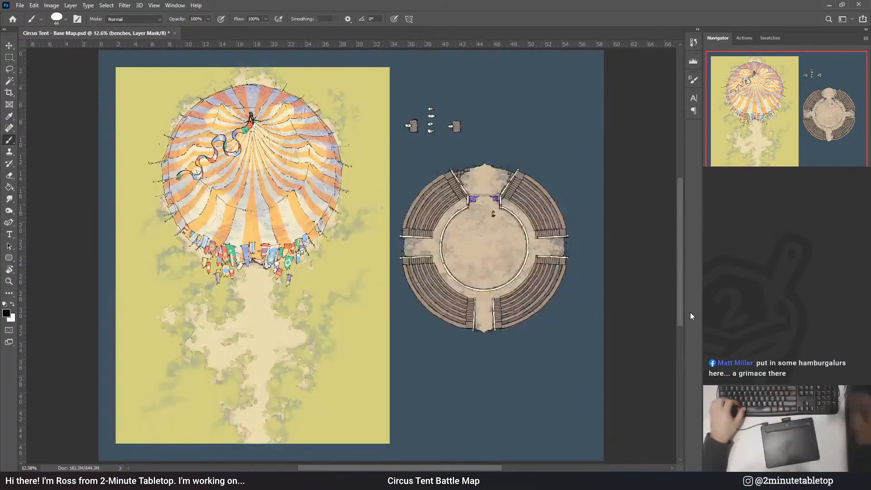
pyautogui.scroll(6, 517, 249)
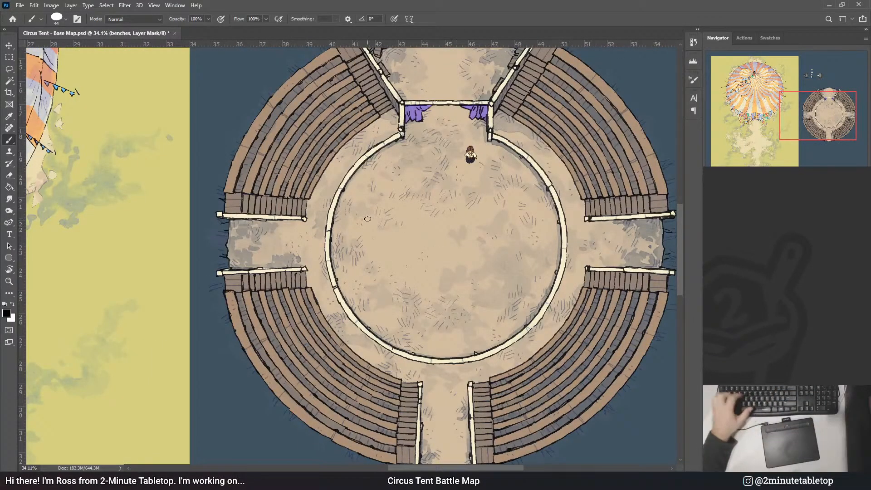
pyautogui.scroll(-2, 487, 324)
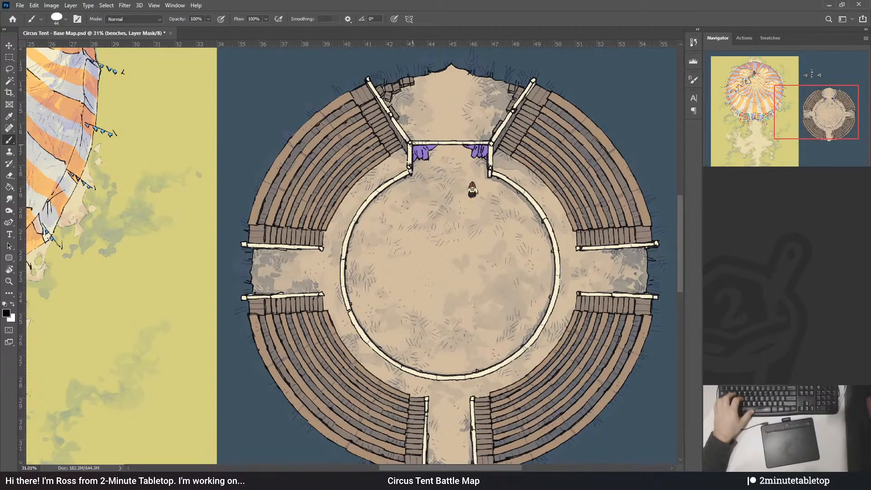
pyautogui.scroll(5, 489, 132)
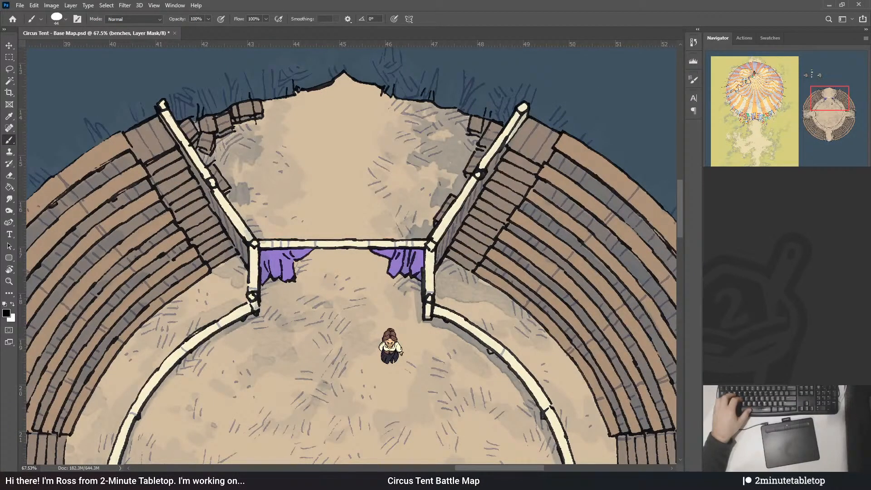
pyautogui.hotkey('alt', '[')
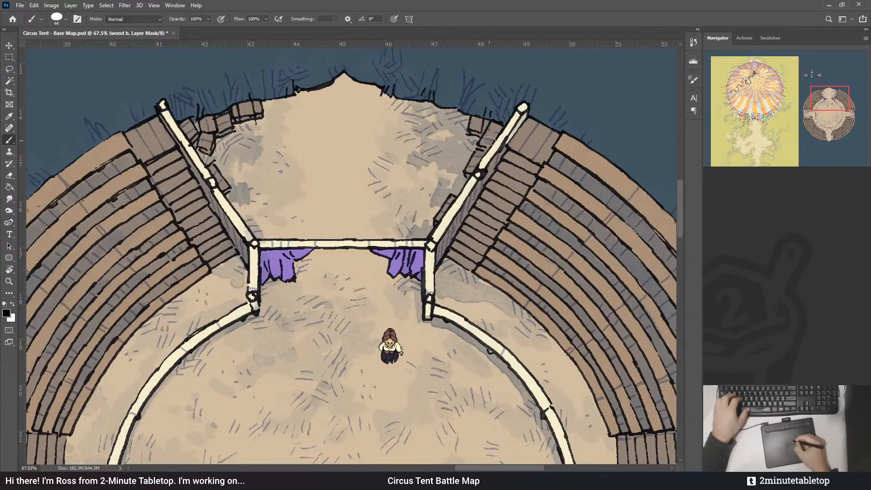
pyautogui.moveTo(461, 203); pyautogui.dragTo(441, 222)
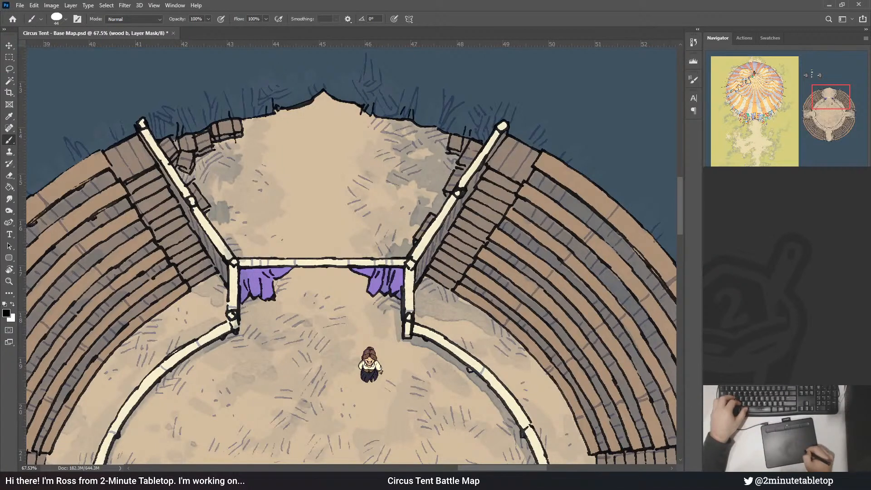
pyautogui.hotkey('ctrl', ',')
pyautogui.hotkey('ctrl', ',')
pyautogui.hotkey('alt', '[')
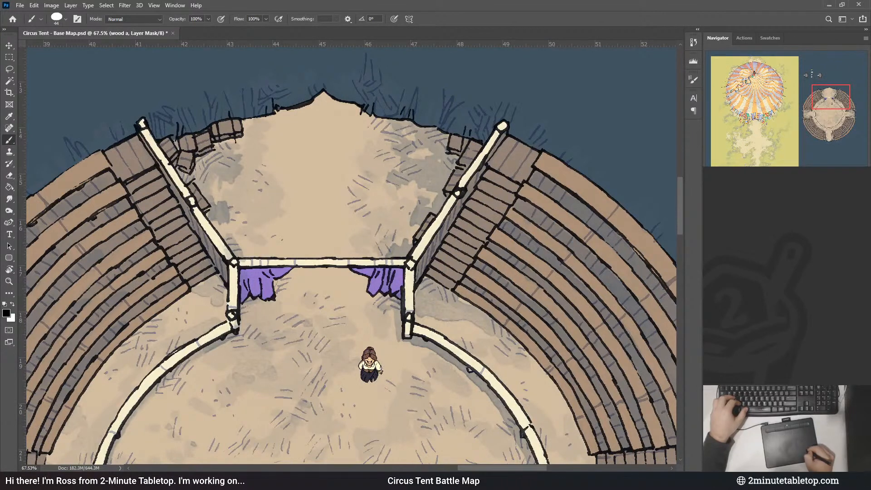
pyautogui.press('x')
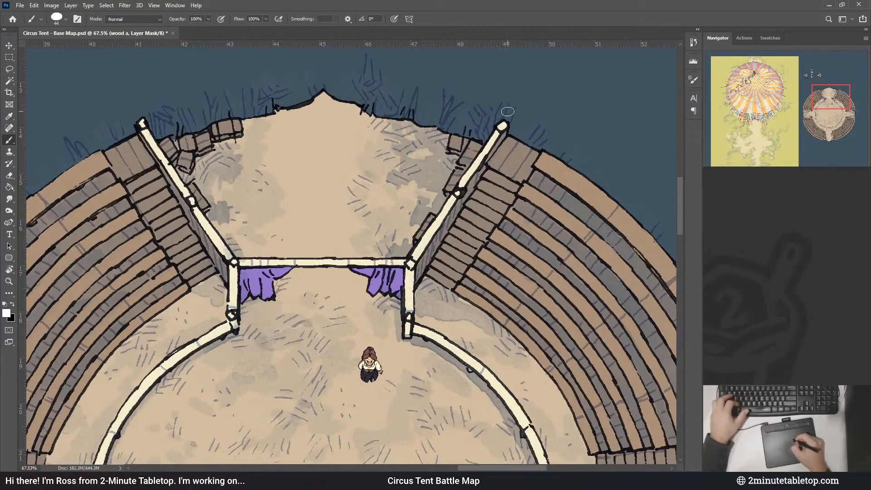
pyautogui.press('x')
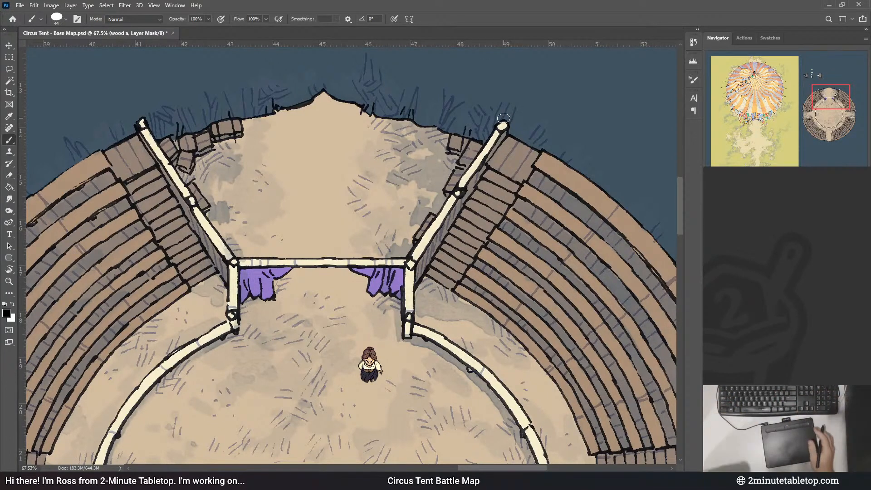
# - Open Circus Map Assets - Base.psd to view the circus assets and return to the circus tent base map
pyautogui.hotkey('ctrl', '0')
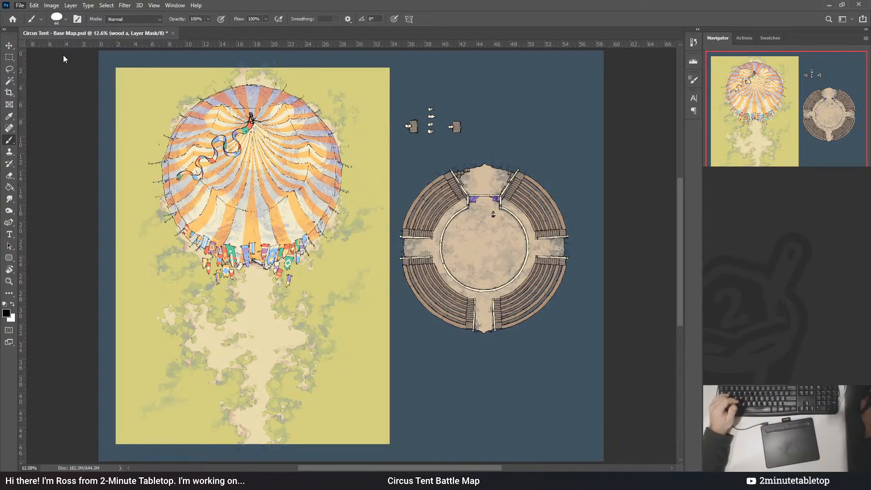
pyautogui.doubleClick(197, 117)
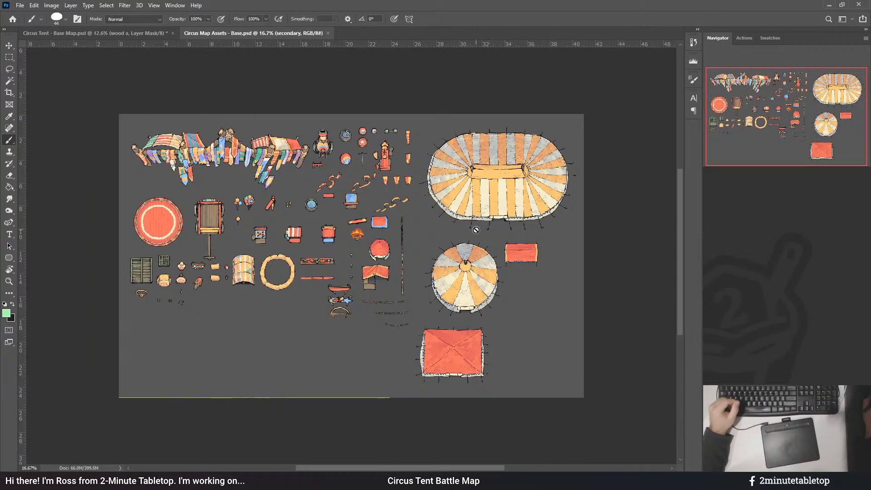
pyautogui.click(130, 34)
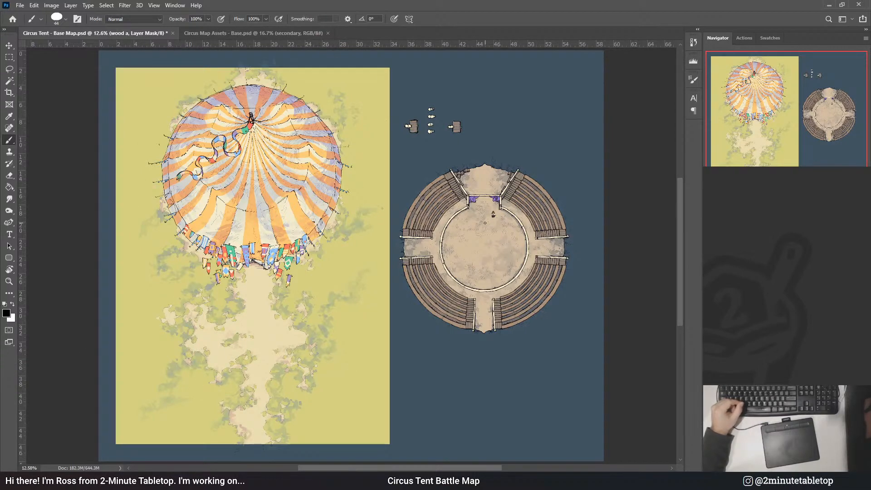
# - Try placing the blue and yellow Banner 5 flag above the token layer, between the arena ring and the northwest benches
pyautogui.scroll(3, 490, 175)
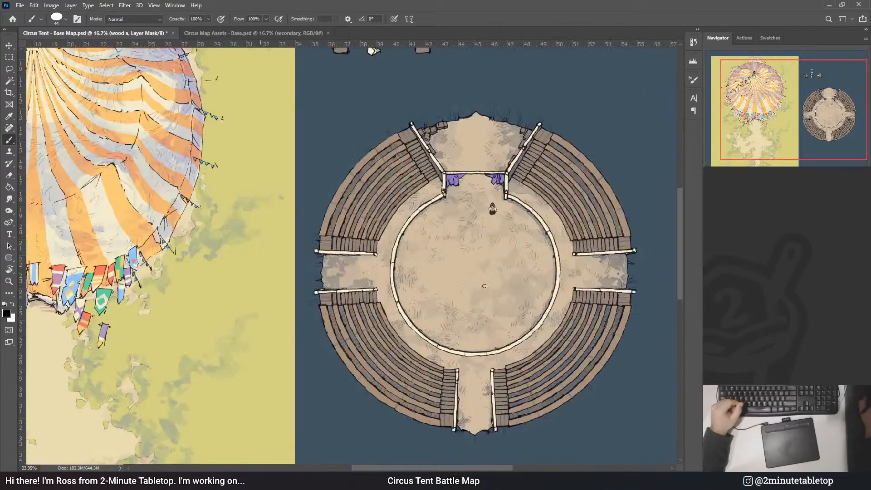
pyautogui.scroll(1, 484, 286)
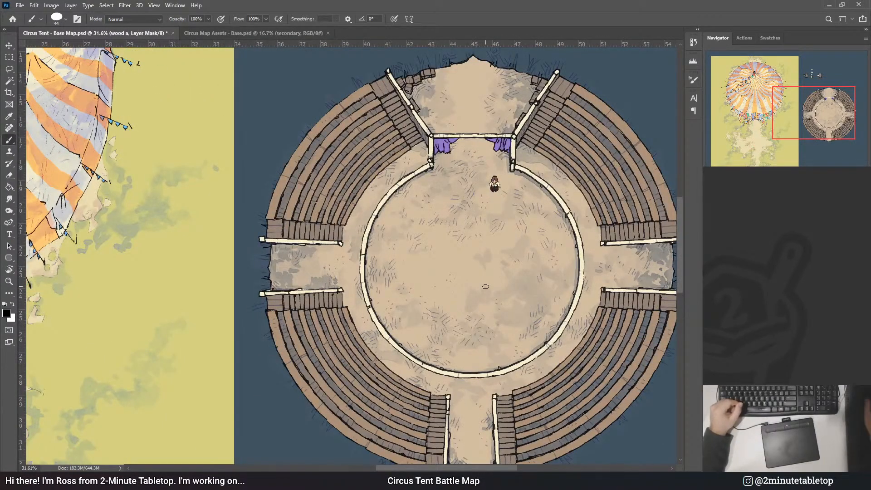
pyautogui.scroll(2, 359, 200)
pyautogui.scroll(1, 504, 279)
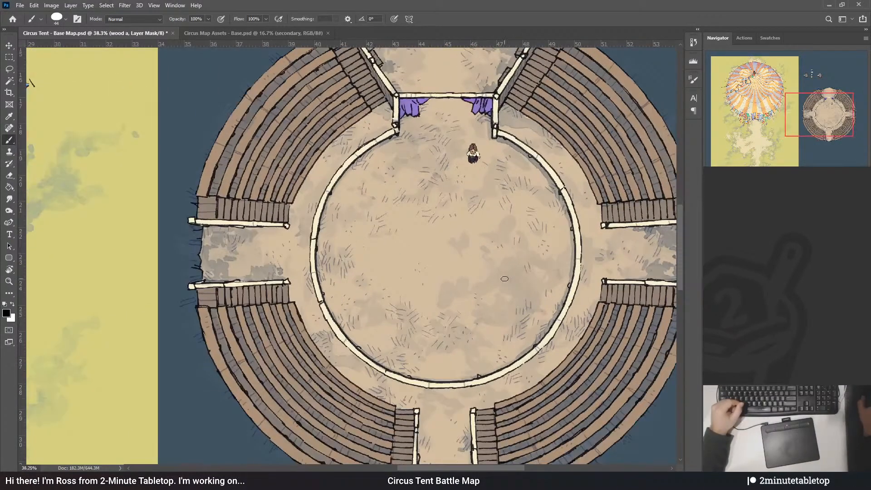
pyautogui.scroll(-2, 400, 376)
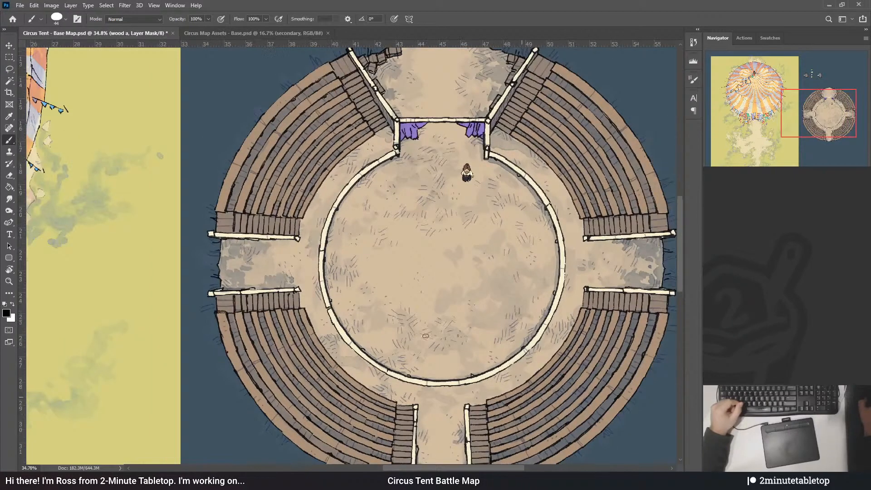
pyautogui.scroll(4, 512, 91)
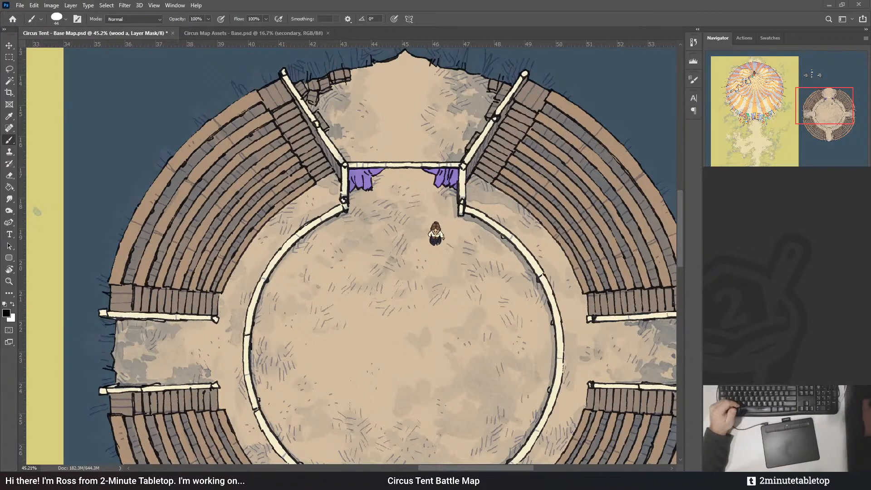
pyautogui.keyDown('ctrl'); pyautogui.click(443, 237); pyautogui.keyUp('ctrl')
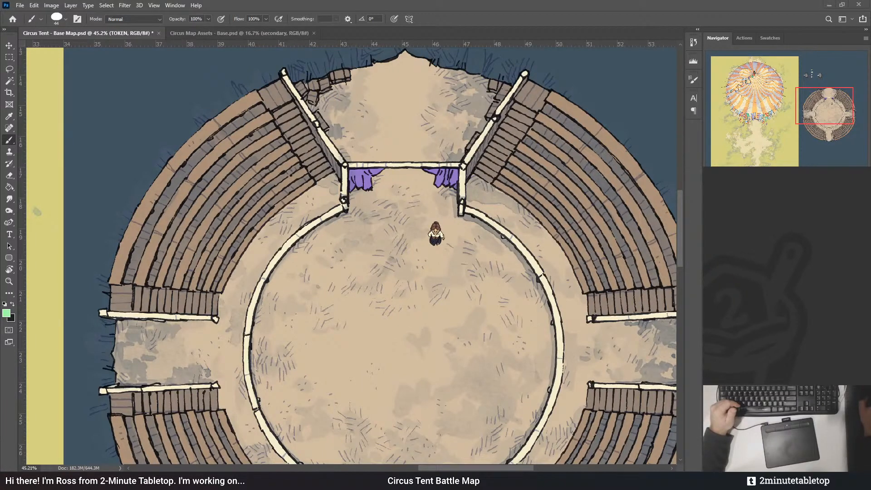
pyautogui.scroll(3, 334, 190)
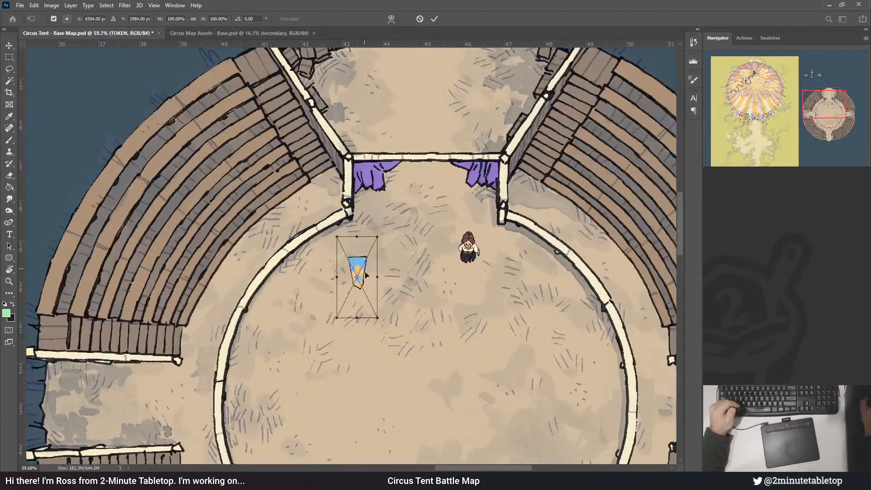
pyautogui.moveTo(368, 273); pyautogui.dragTo(267, 233)
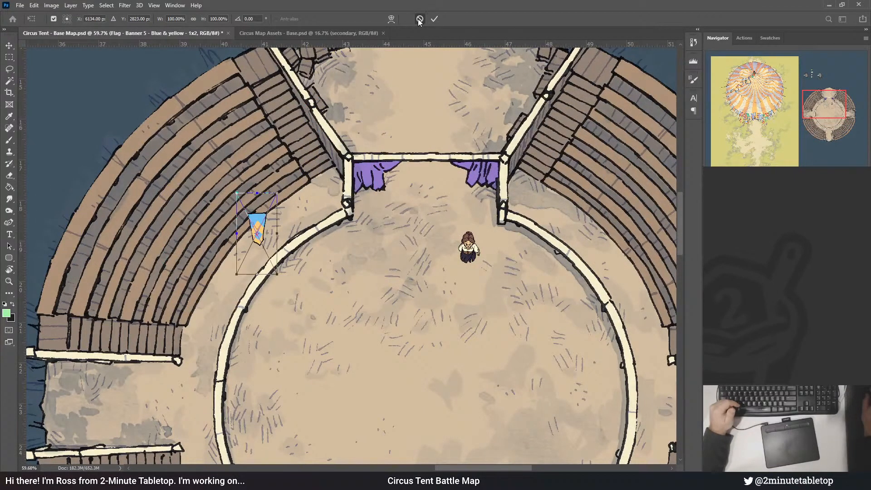
pyautogui.click(418, 20)
pyautogui.scroll(-5, 419, 197)
pyautogui.press('b')
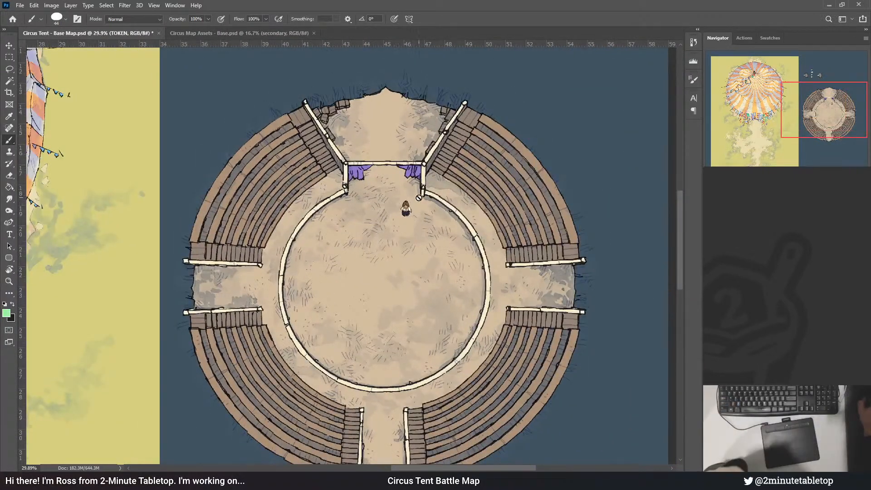
# - Load the railings' mask from the wood b layer as a selection on the wood a layer mask, clear it and return to wood b
pyautogui.scroll(-4, 585, 234)
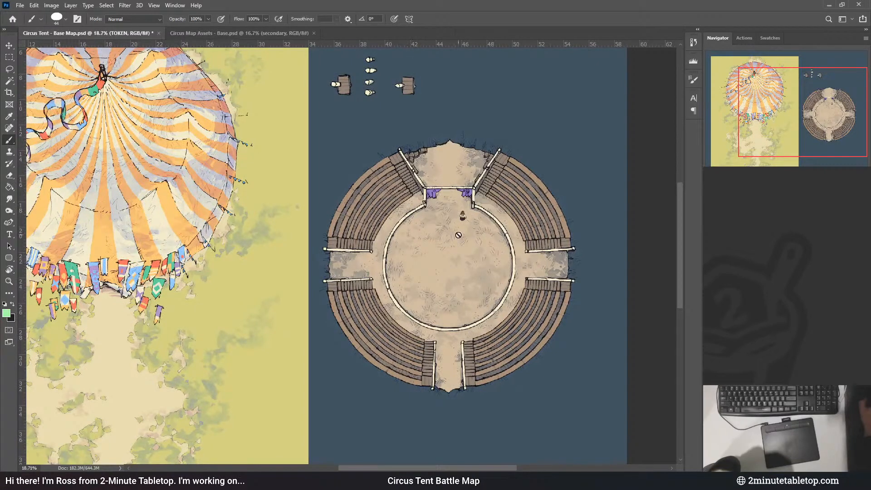
pyautogui.scroll(-1, 475, 224)
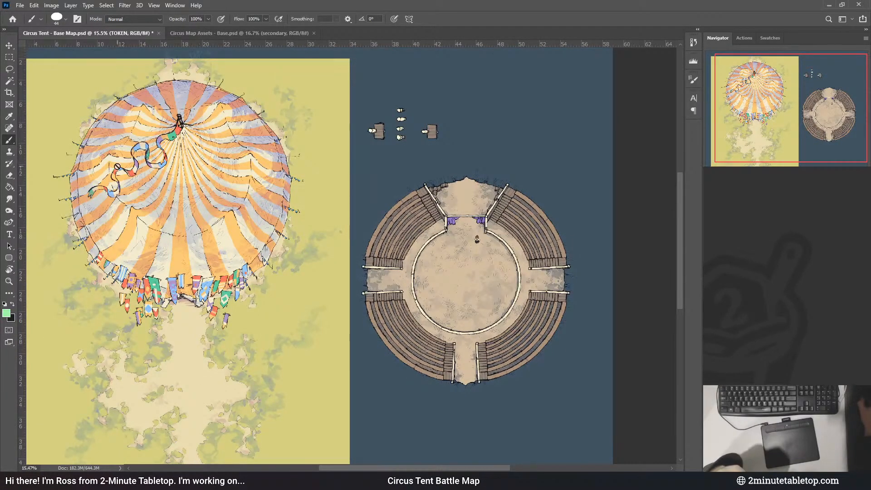
pyautogui.scroll(3, 505, 276)
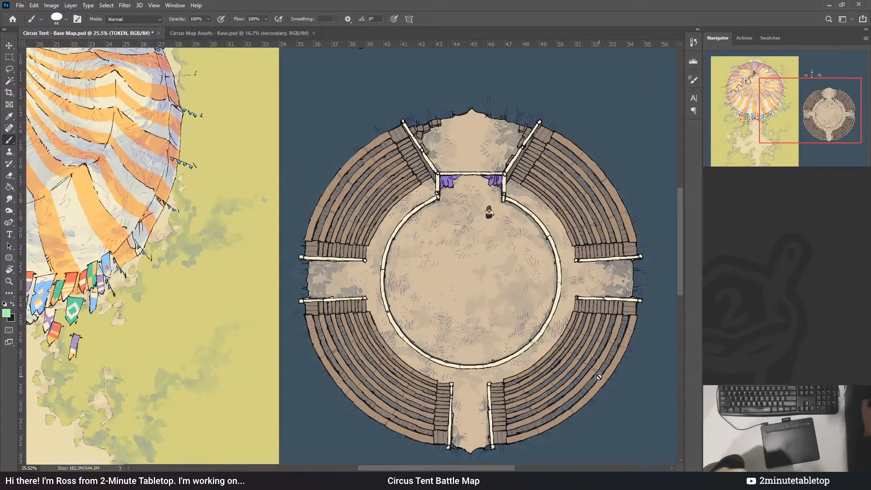
pyautogui.scroll(5, 644, 300)
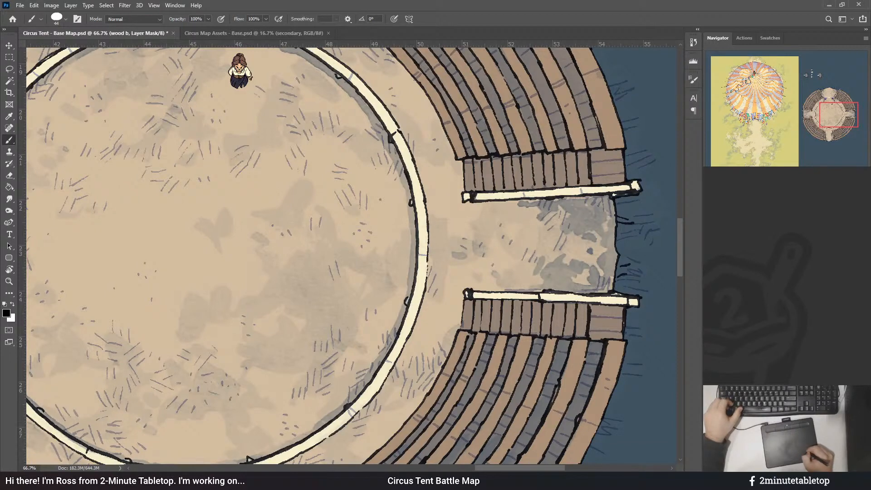
pyautogui.hotkey('ctrl', 'alt', '\\')
pyautogui.hotkey('alt', '[')
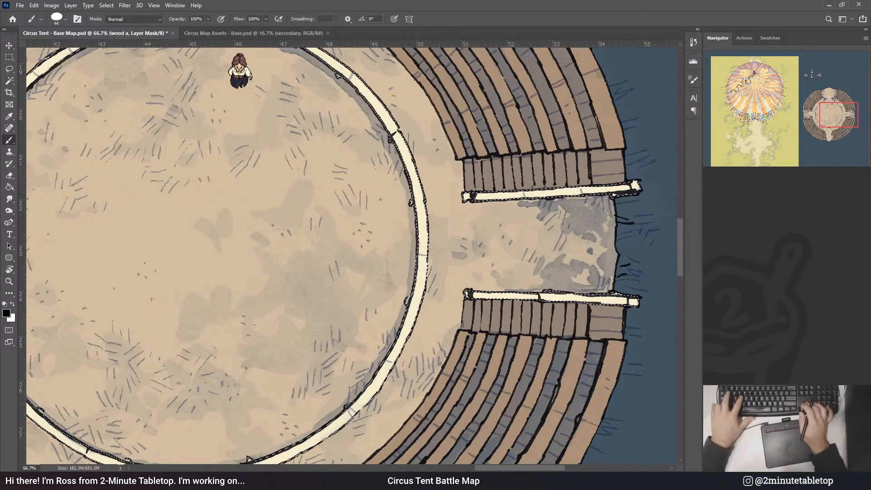
pyautogui.hotkey('ctrl', 'd')
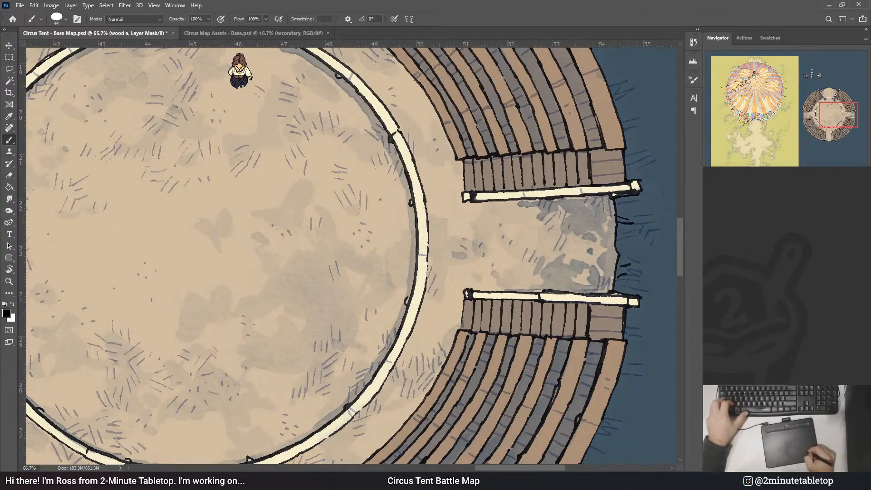
pyautogui.hotkey('alt', ']')
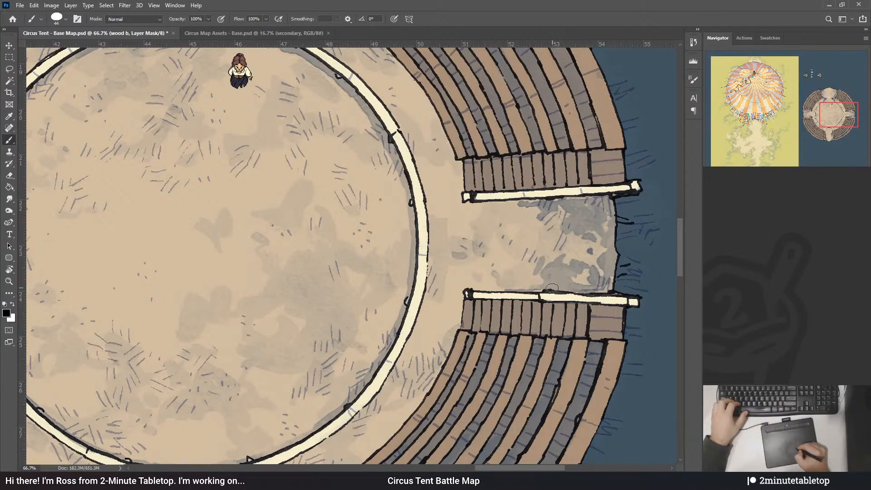
# - Recolour the purple curtains at the arena's back entrance with the orange sampled from the tent's stripes and save the map
pyautogui.hotkey('ctrl', '0')
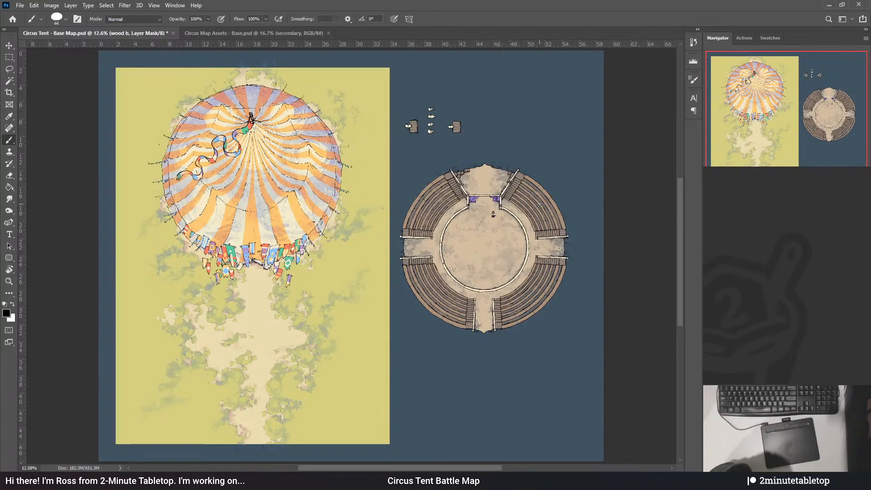
pyautogui.scroll(2, 518, 224)
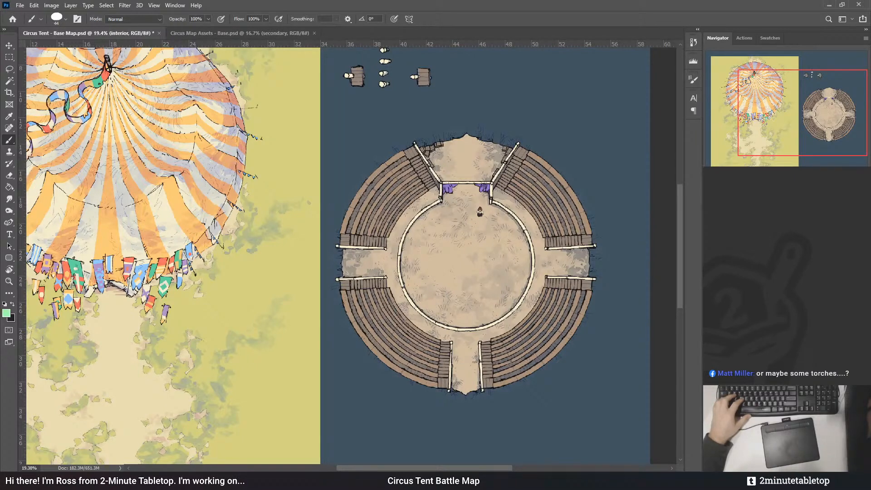
pyautogui.press('alt')
pyautogui.click(178, 200)
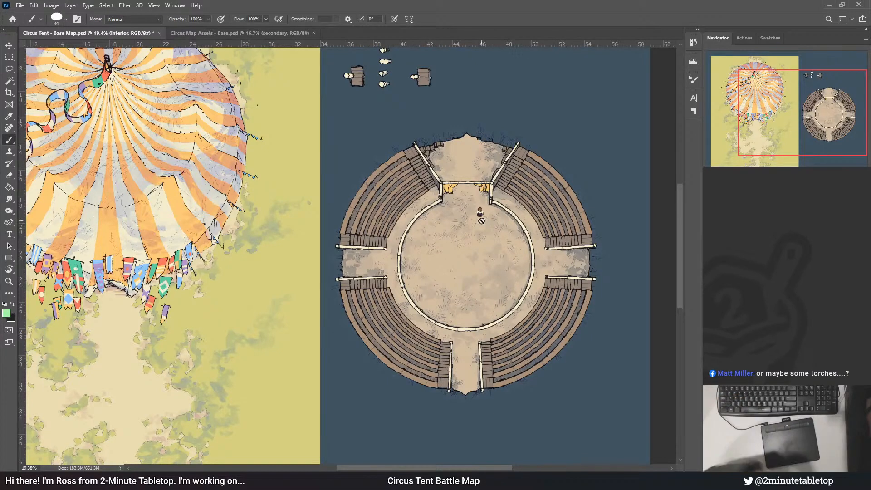
pyautogui.scroll(3, 447, 244)
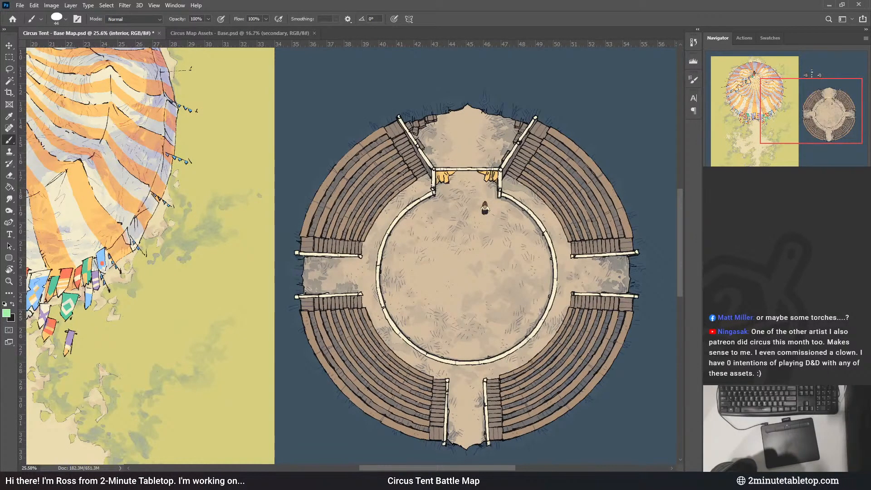
pyautogui.hotkey('ctrl', 's')
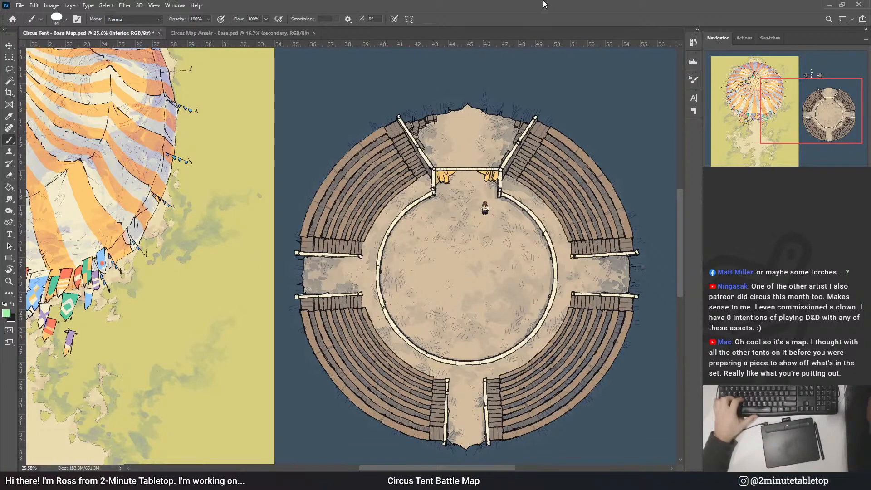
# - Touch up the back entrance curtains in white on the LINE ART and warm layer masks, clearing any active selection
pyautogui.scroll(-4, 539, 290)
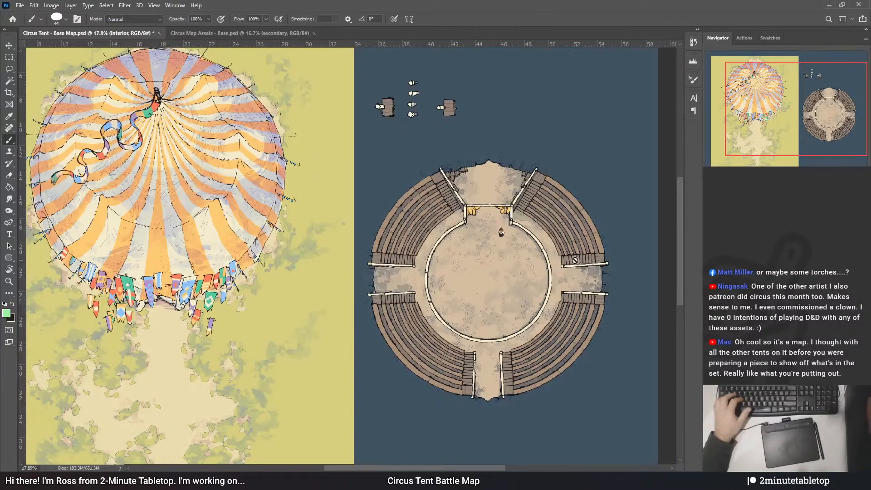
pyautogui.scroll(4, 575, 261)
pyautogui.scroll(3, 477, 149)
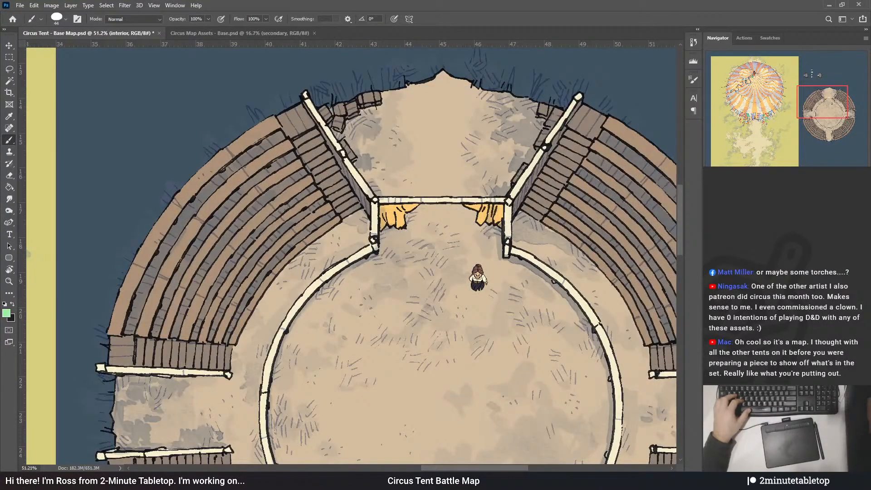
pyautogui.click(771, 290)
pyautogui.click(750, 290)
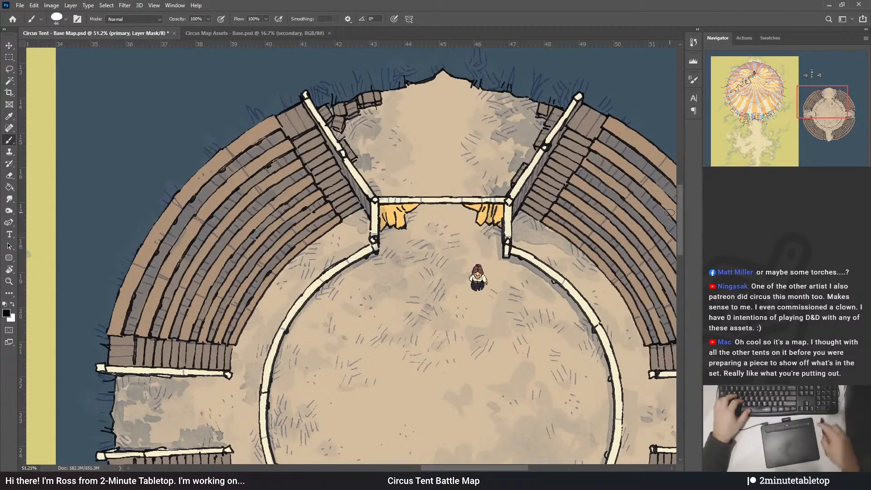
pyautogui.scroll(2, 476, 214)
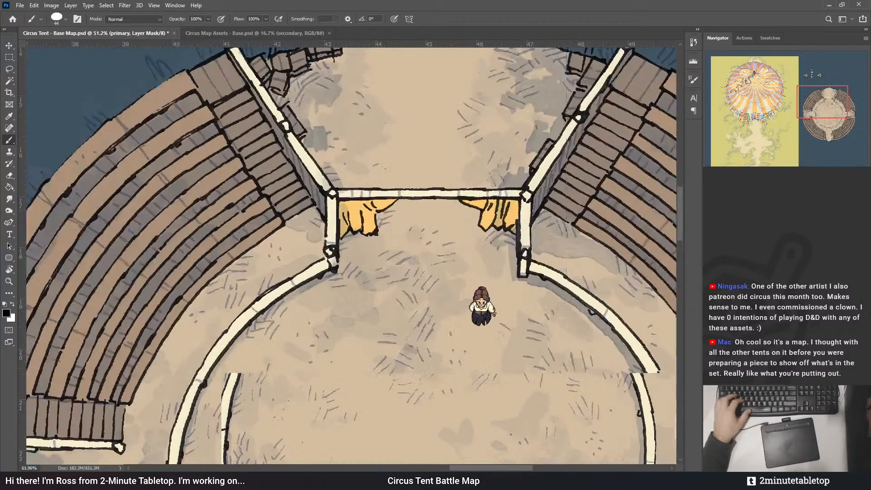
pyautogui.click(751, 236)
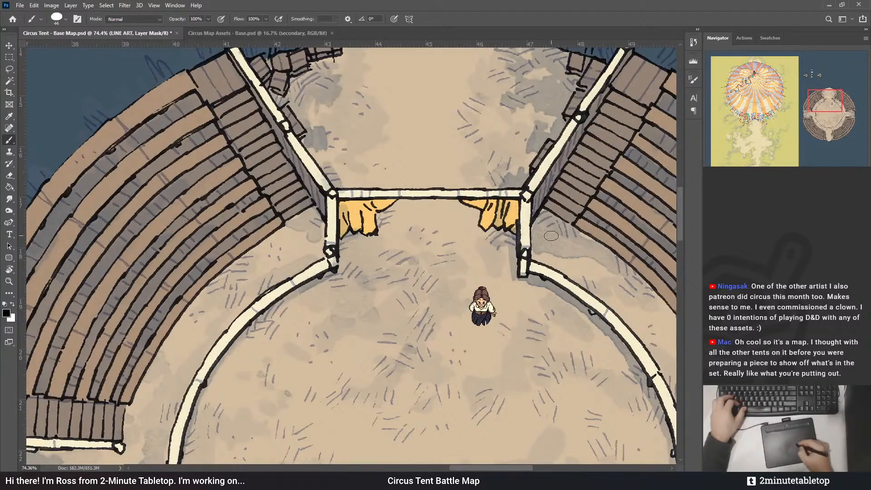
pyautogui.press('x')
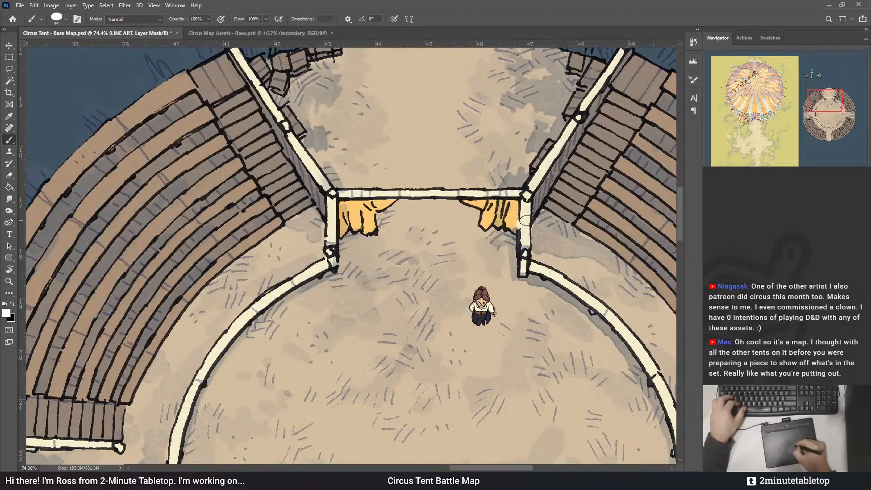
pyautogui.scroll(-3, 529, 214)
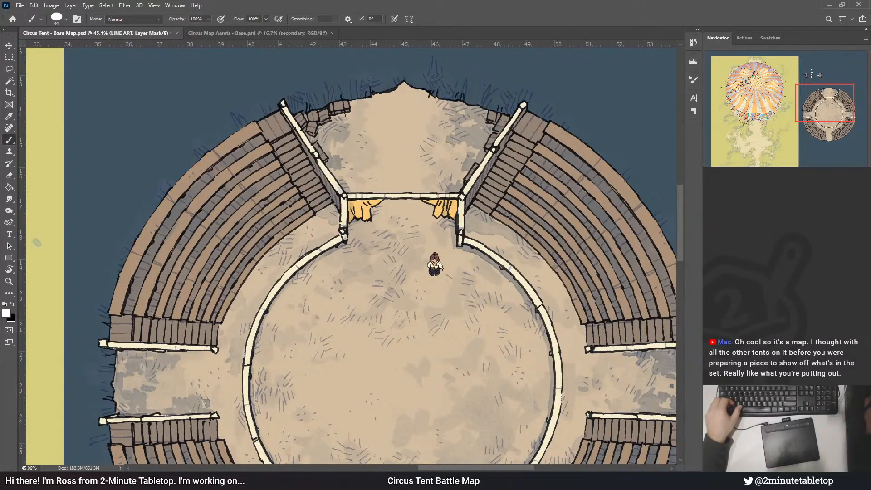
pyautogui.hotkey('ctrl', 'd')
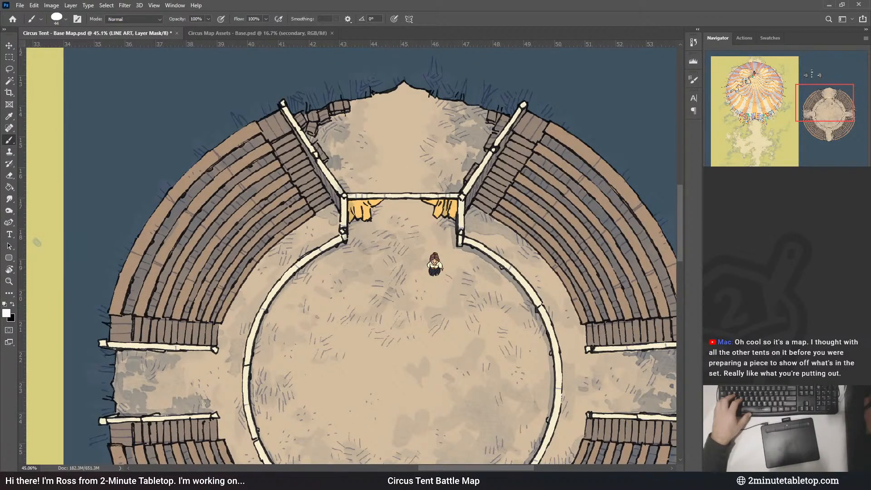
pyautogui.scroll(3, 437, 241)
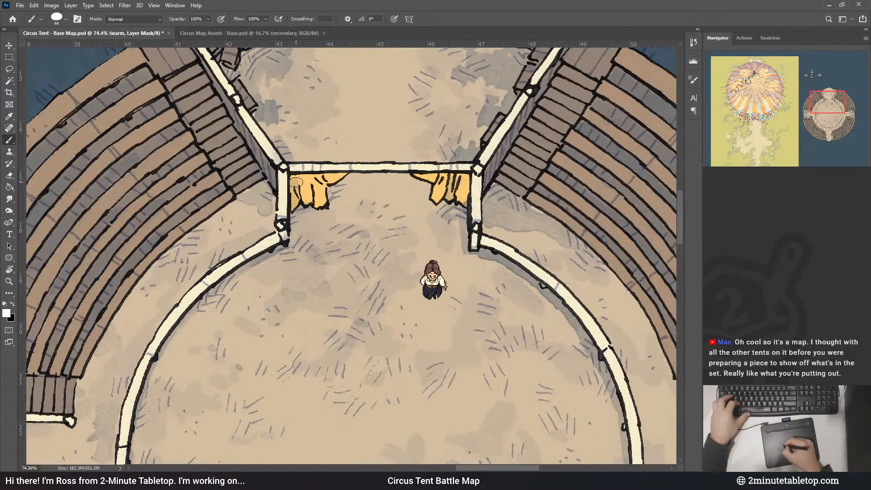
pyautogui.moveTo(296, 183); pyautogui.dragTo(298, 188)
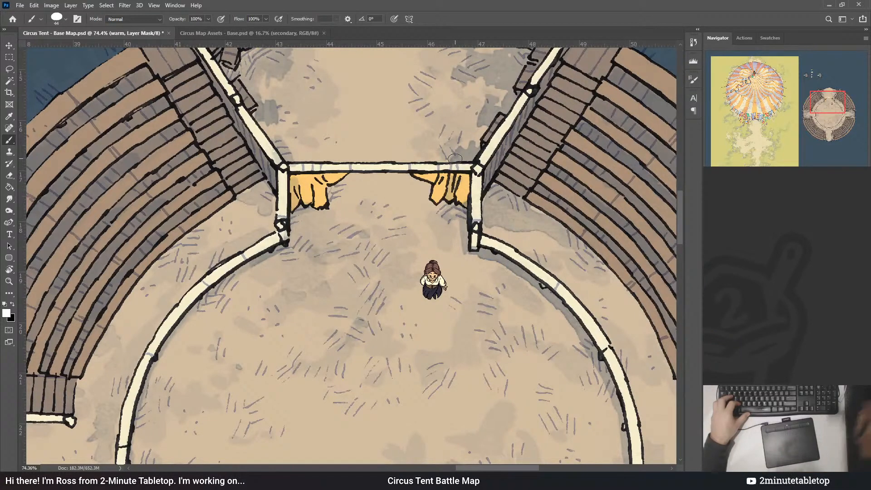
# - Compare the recoloured curtains with the whole arena and tent, briefly showing the square grid over the map
pyautogui.scroll(-5, 497, 152)
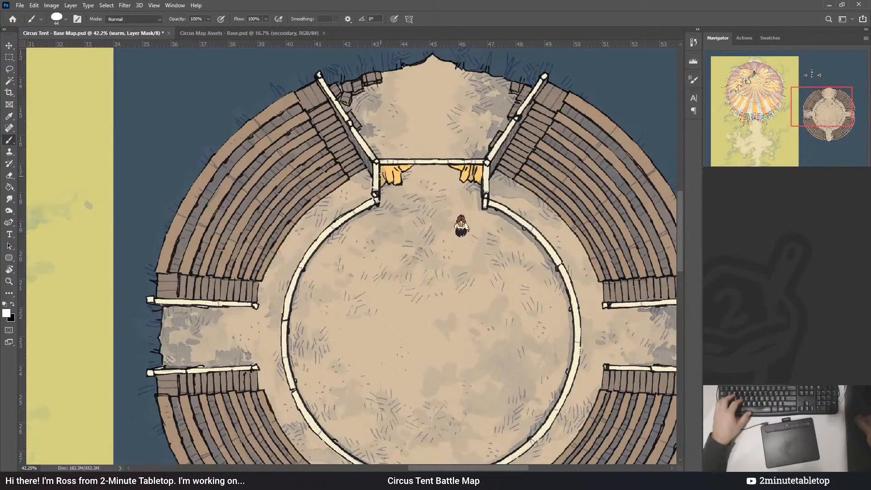
pyautogui.scroll(-3, 438, 312)
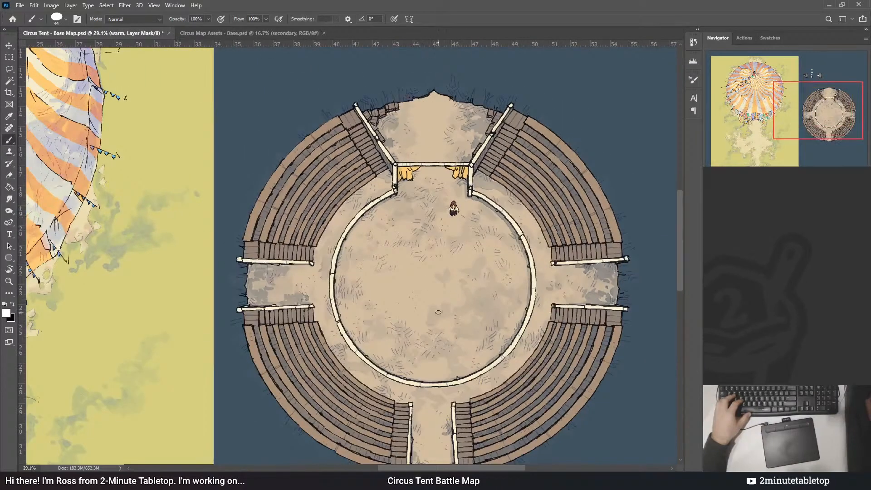
pyautogui.scroll(1, 438, 312)
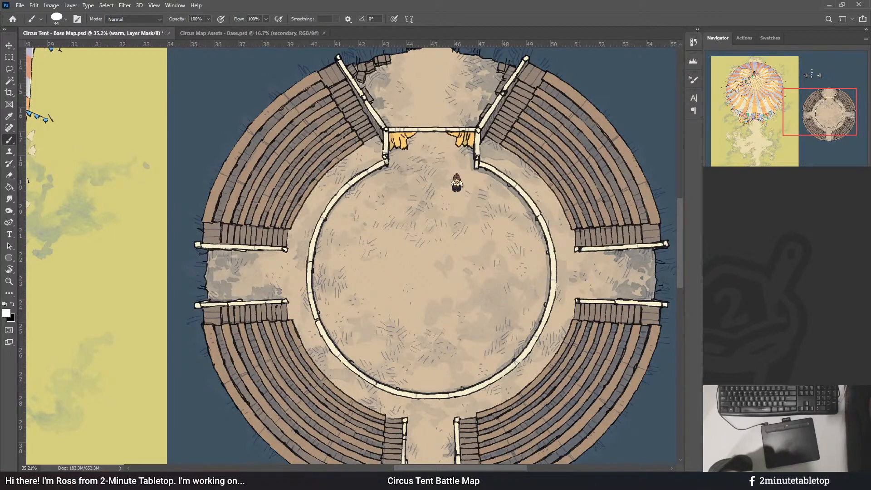
pyautogui.scroll(-3, 566, 190)
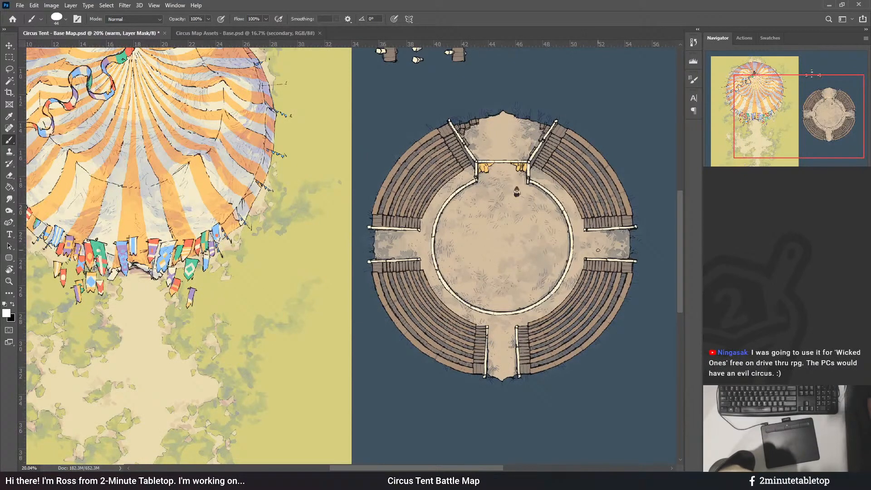
pyautogui.scroll(-1, 533, 221)
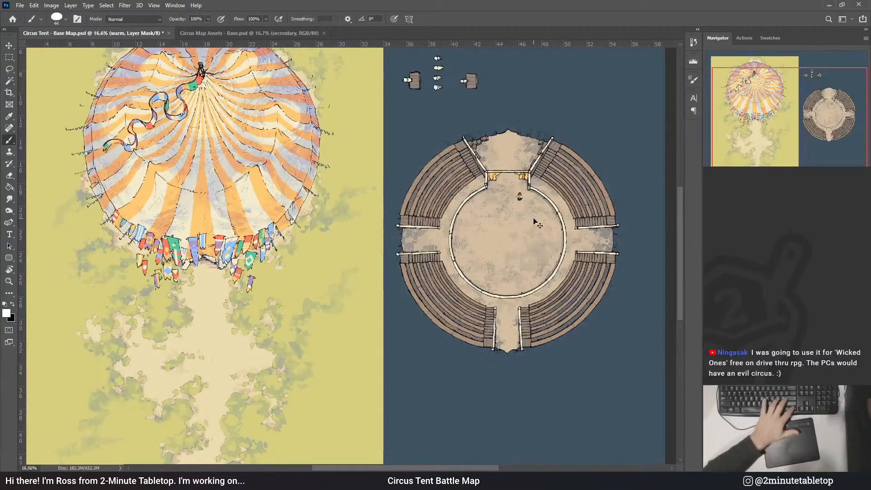
pyautogui.hotkey('ctrl', "'")
pyautogui.scroll(-1, 537, 223)
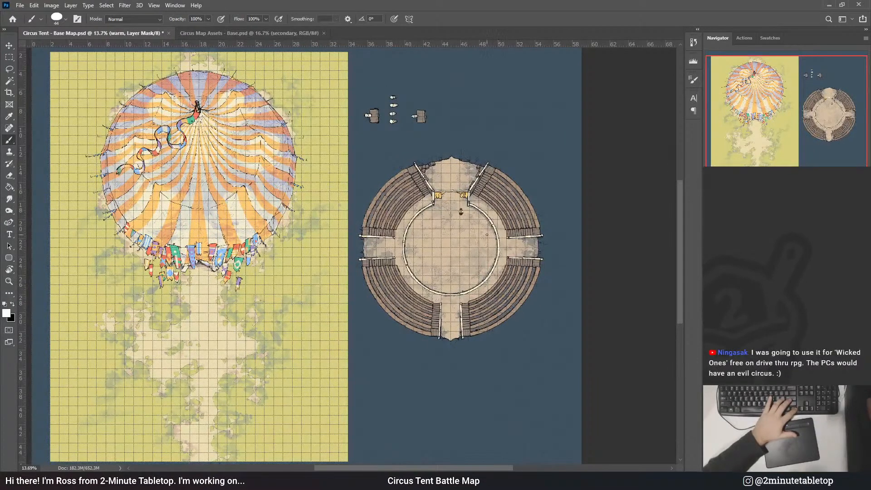
pyautogui.hotkey('ctrl', "'")
pyautogui.scroll(3, 472, 209)
pyautogui.scroll(2, 459, 159)
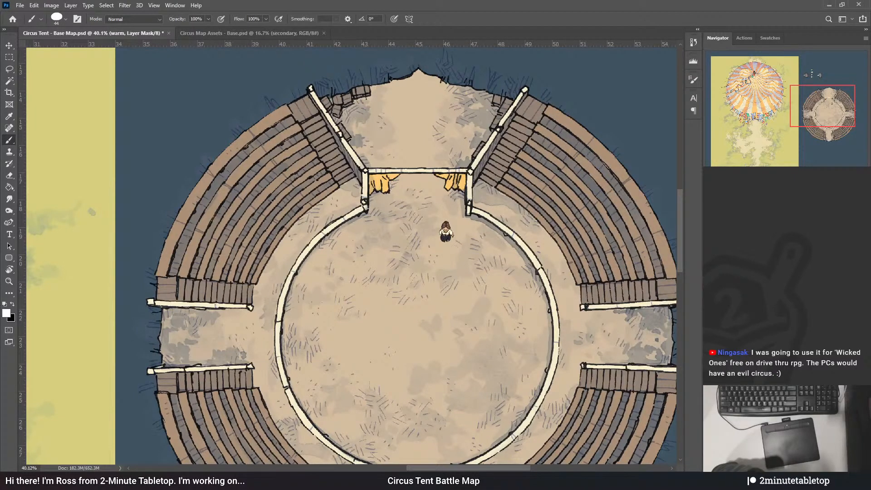
# - Try blue, reddish-brown and pink tints for the interior's ground shading and undo the last colour changes
pyautogui.click(767, 299)
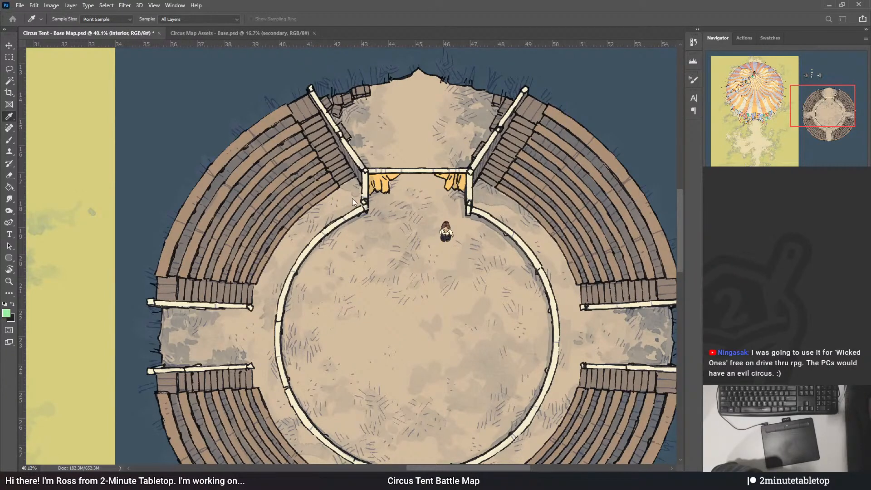
pyautogui.click(480, 200)
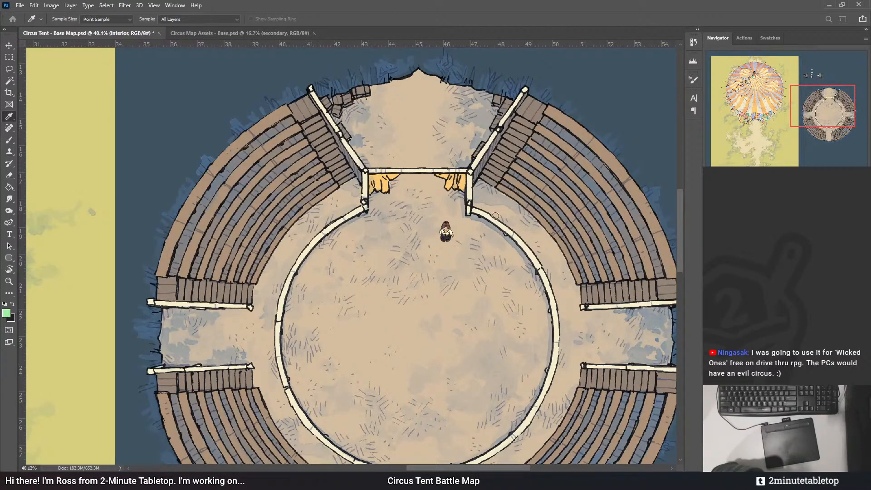
pyautogui.click(557, 274)
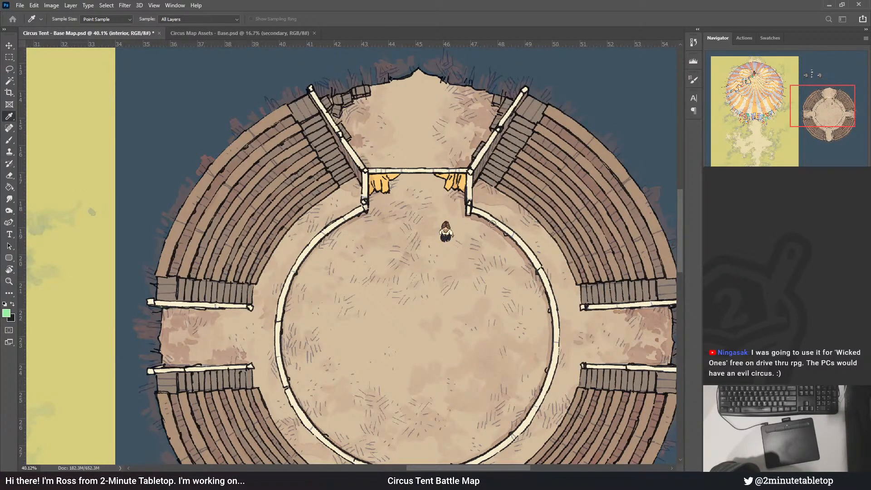
pyautogui.press('b')
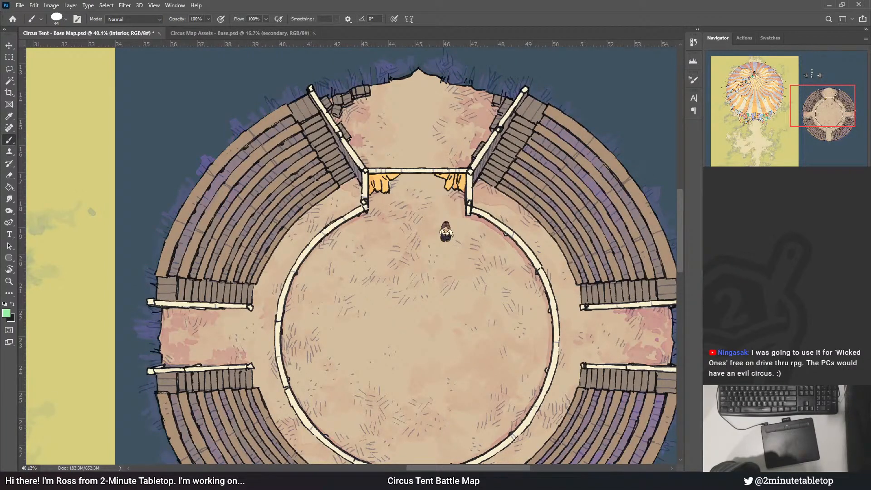
pyautogui.hotkey('ctrl', 'z')
pyautogui.hotkey('ctrl', 'z')
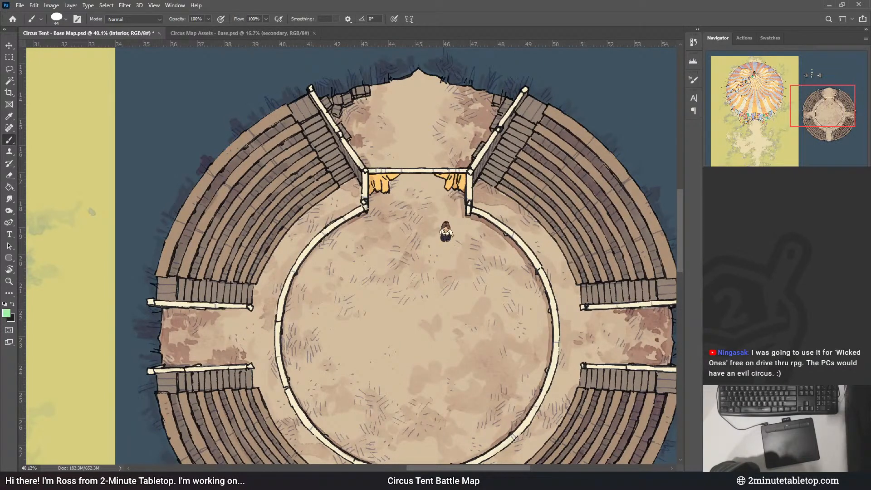
# - Tint the interior's ground and bench shading a soft lavender purple
pyautogui.press('i')
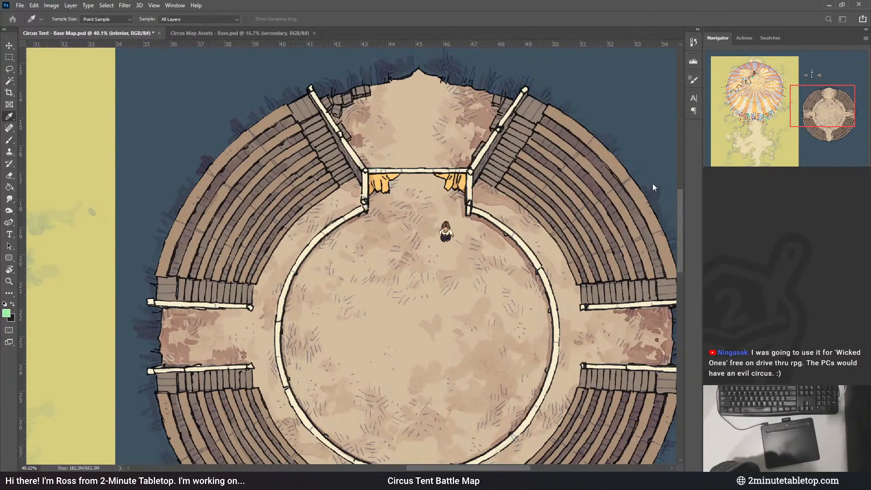
pyautogui.press('b')
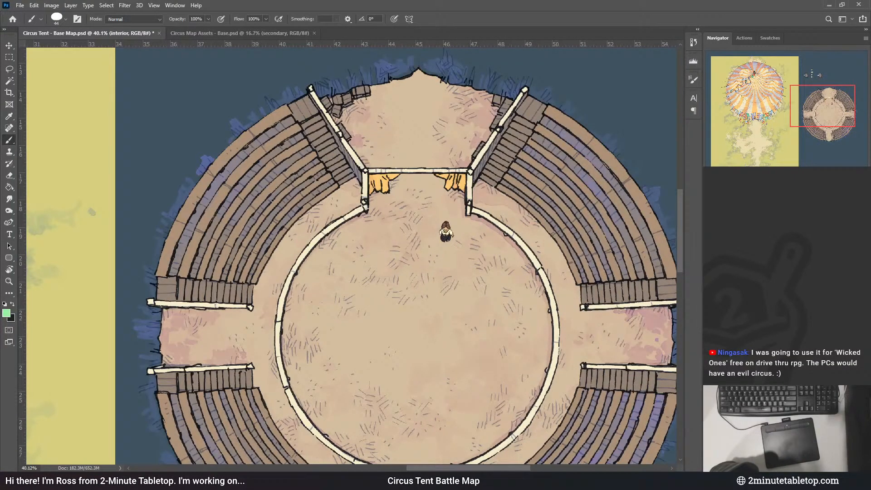
pyautogui.scroll(-3, 562, 256)
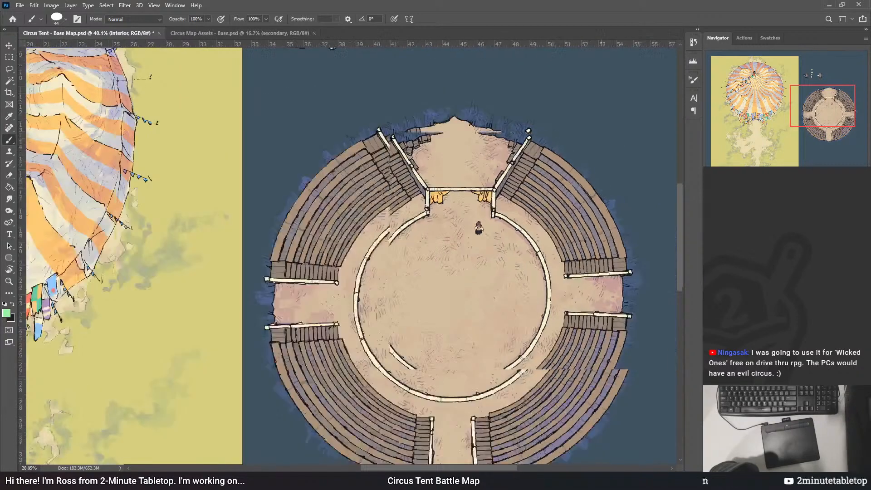
# - Select the whole arena area and clear it from the grass copy, dirt and grass layer masks, leaving no active selection
pyautogui.scroll(-3, 488, 160)
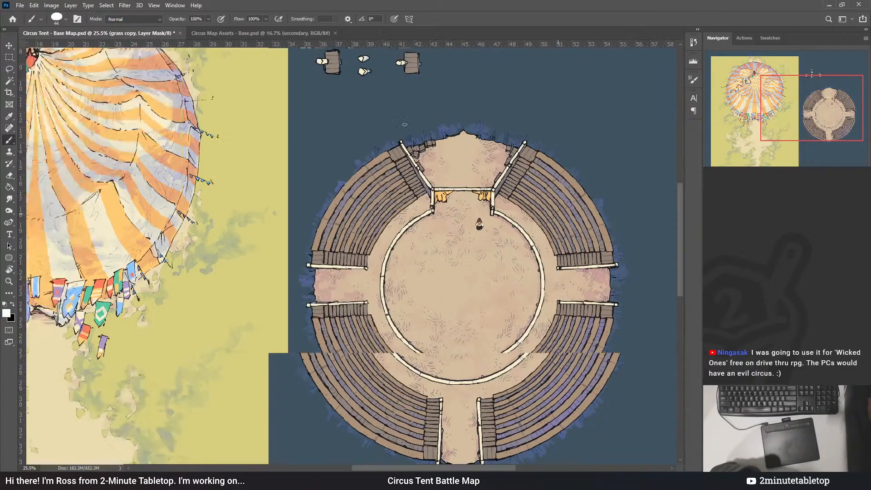
pyautogui.press('m')
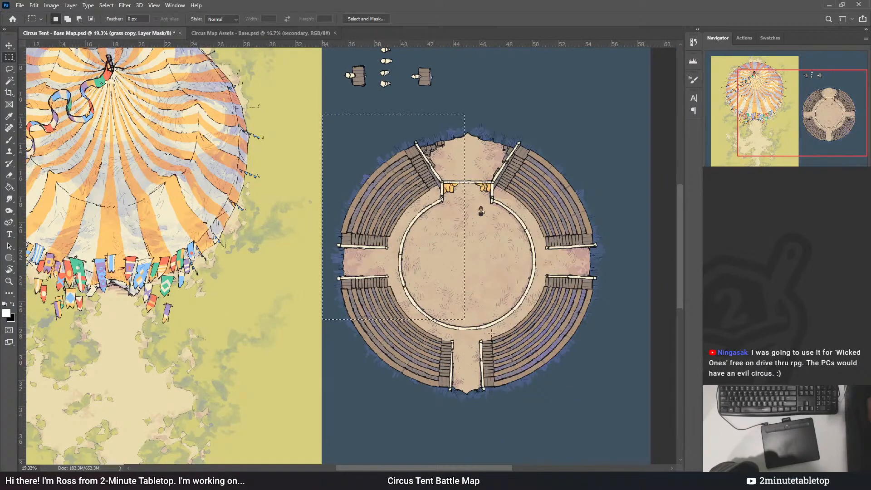
pyautogui.moveTo(492, 333); pyautogui.dragTo(626, 432)
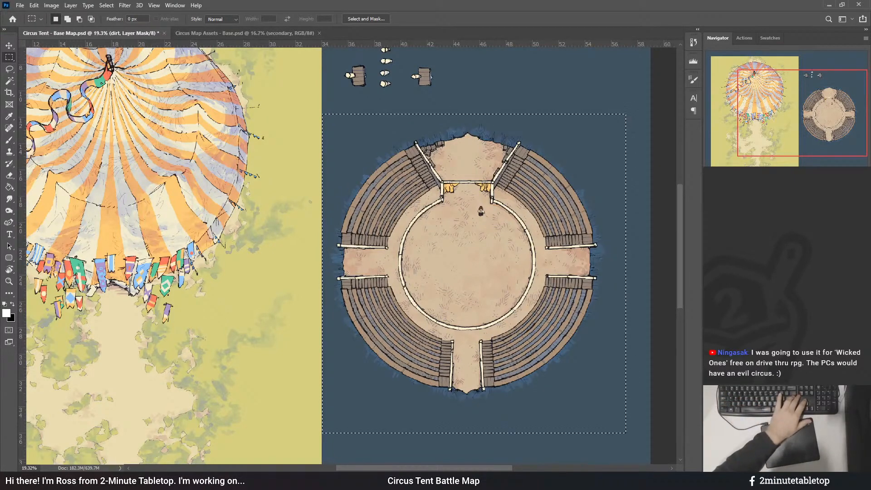
pyautogui.press('Delete')
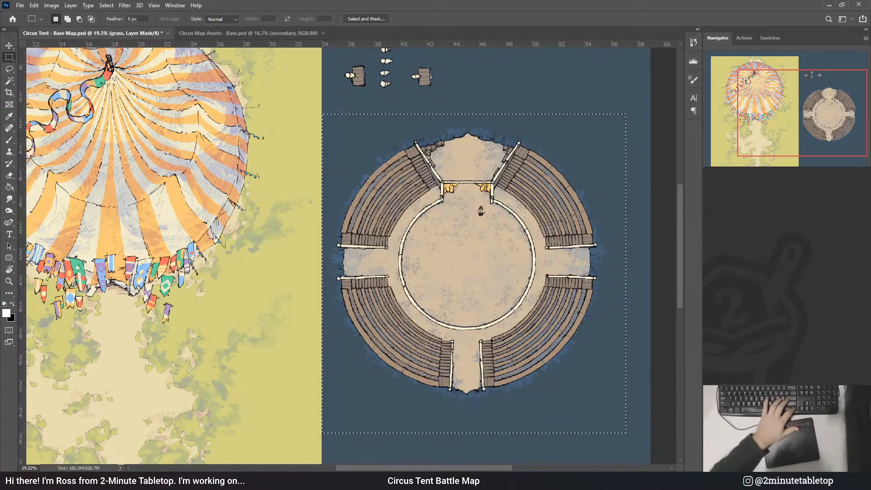
pyautogui.hotkey('ctrl', 'shift', 'i')
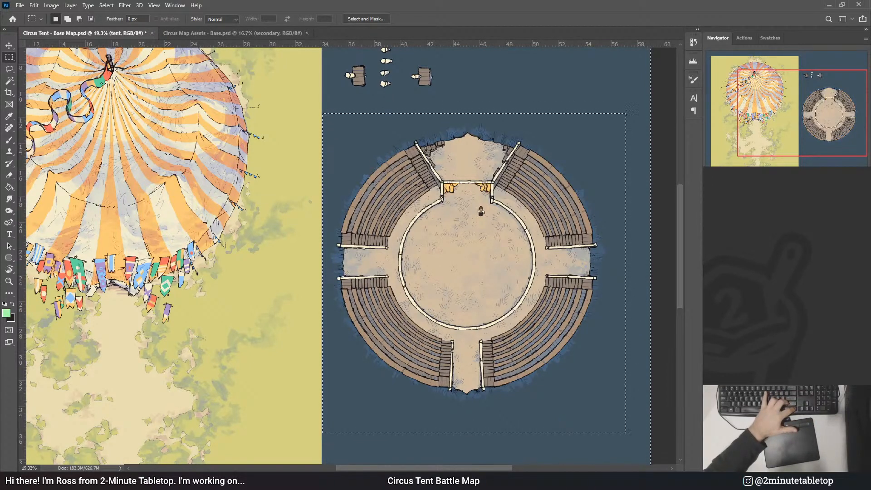
pyautogui.hotkey('ctrl', 'shift', 'm')
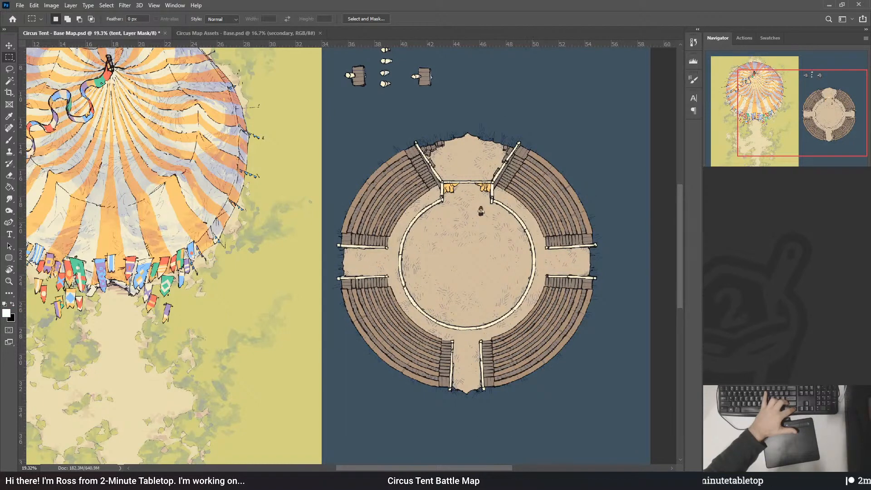
# - Select rectangular areas around the whole arena and the loose bench and audience pieces above it
pyautogui.scroll(3, 467, 255)
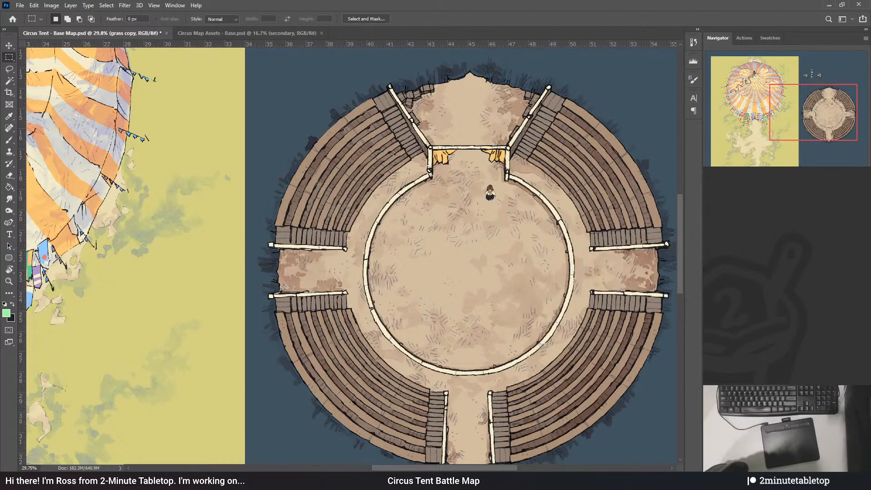
pyautogui.scroll(-3, 366, 139)
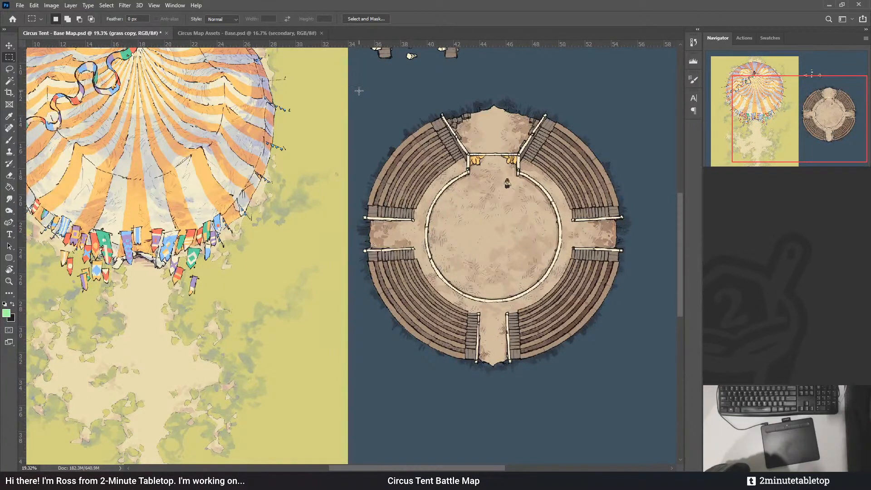
pyautogui.moveTo(491, 298); pyautogui.dragTo(644, 377)
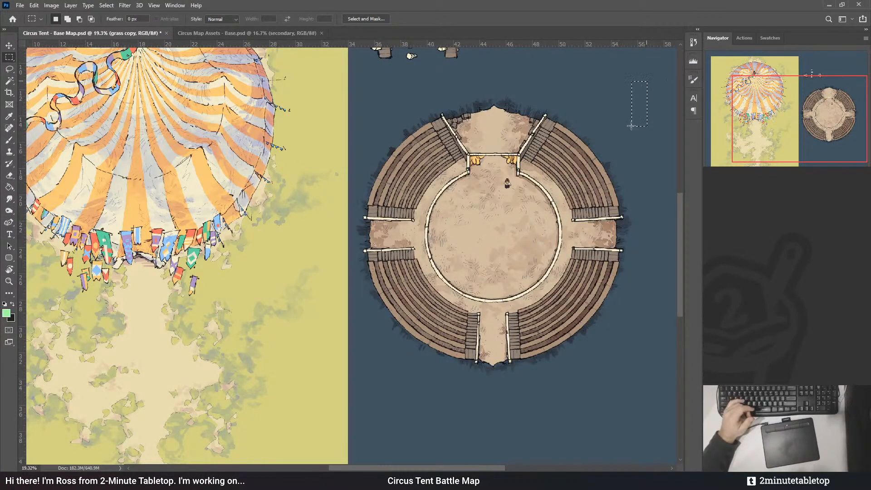
pyautogui.moveTo(647, 81); pyautogui.dragTo(404, 396)
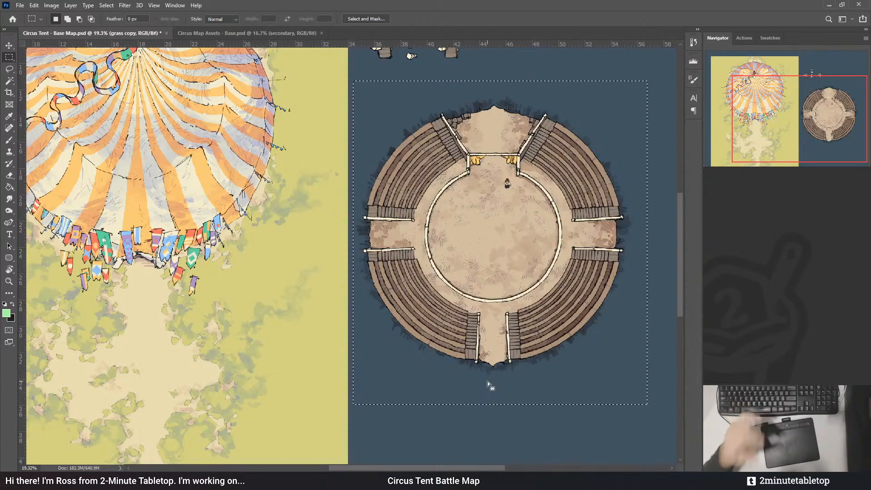
pyautogui.scroll(-2, 487, 381)
pyautogui.scroll(2, 451, 130)
pyautogui.scroll(2, 450, 130)
pyautogui.moveTo(348, 105); pyautogui.dragTo(521, 223)
pyautogui.scroll(-2, 393, 124)
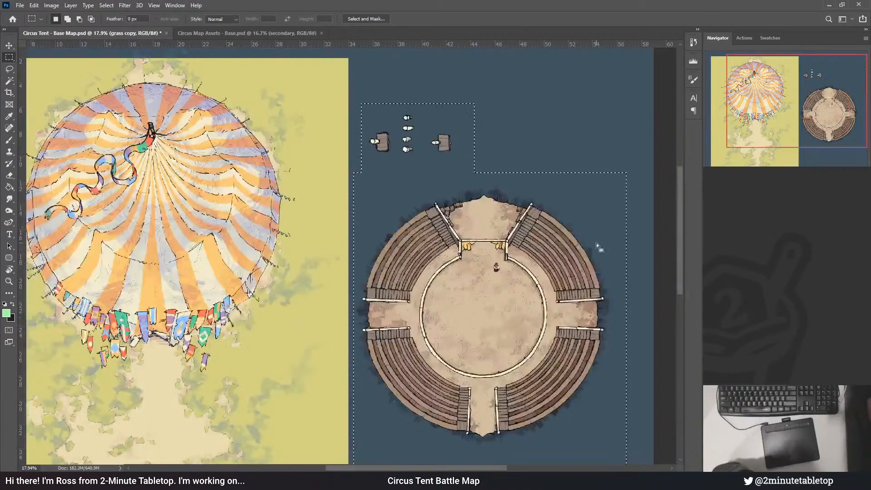
# - Add a light green Color Fill layer above the benches layer and release its clipping so it covers the selected areas
pyautogui.hotkey('alt', '[')
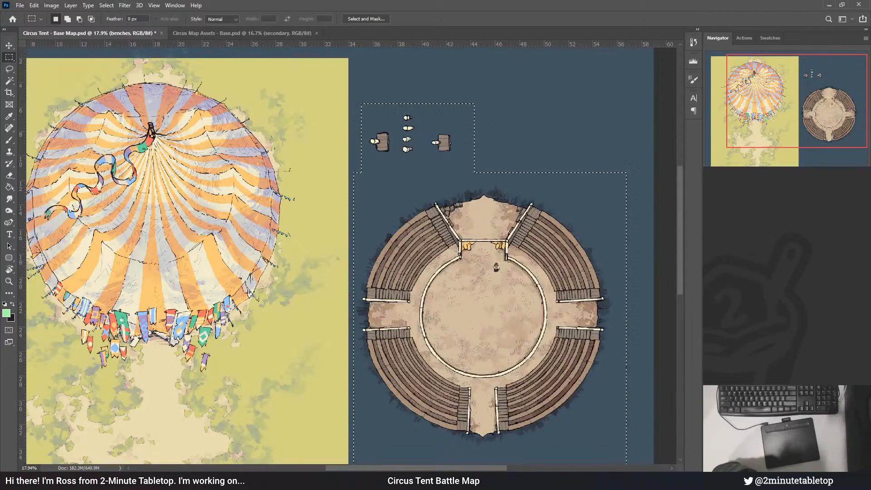
pyautogui.hotkey('shift', 'alt', 'BackSpace')
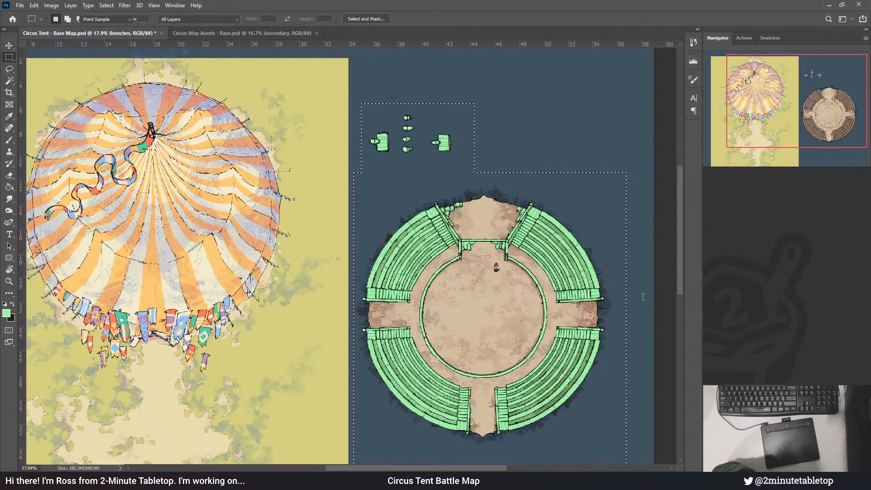
pyautogui.hotkey('ctrl', 'd')
pyautogui.press('i')
pyautogui.press('m')
pyautogui.hotkey('alt', ']')
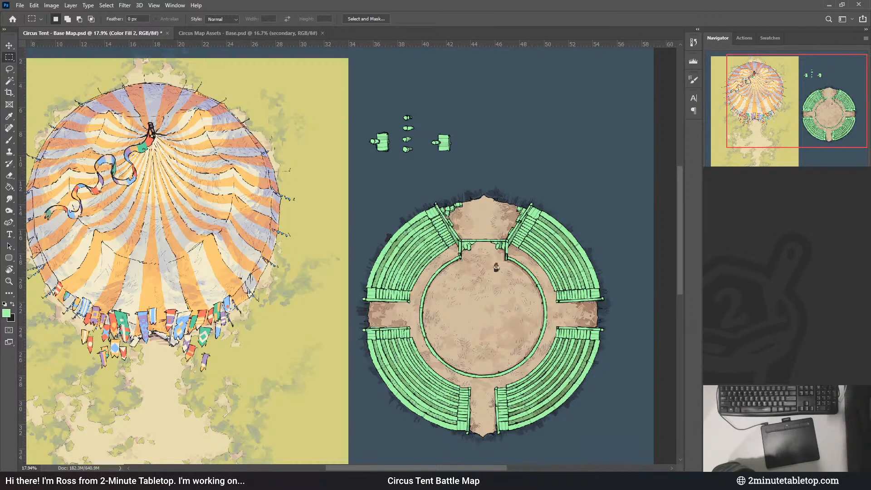
pyautogui.hotkey('ctrl', 'alt', 'g')
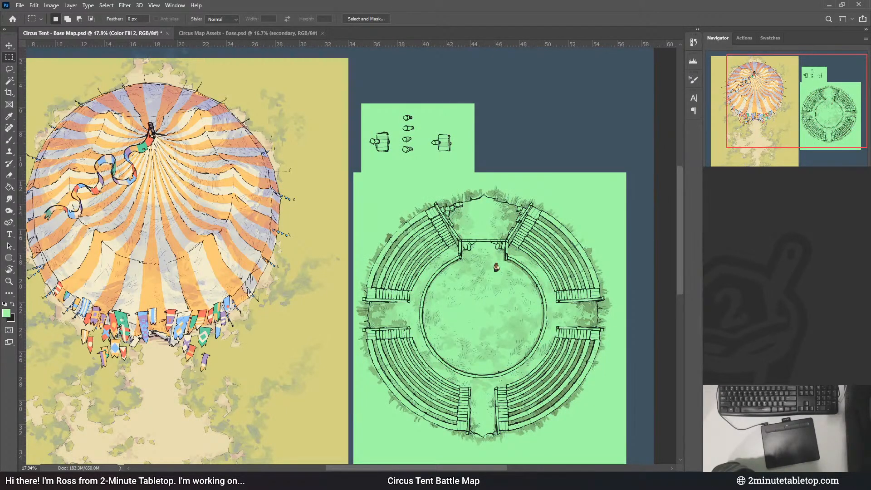
pyautogui.hotkey('ctrl', 'alt', 'g')
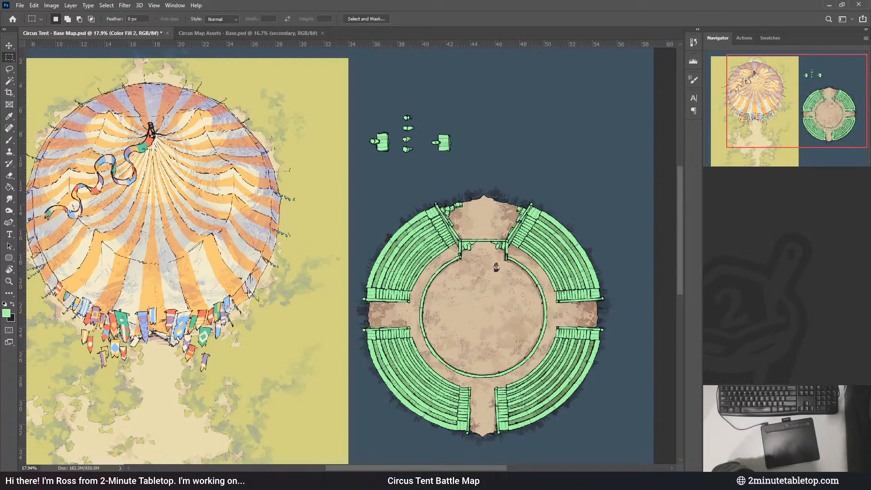
pyautogui.hotkey('ctrl', 'alt', 'g')
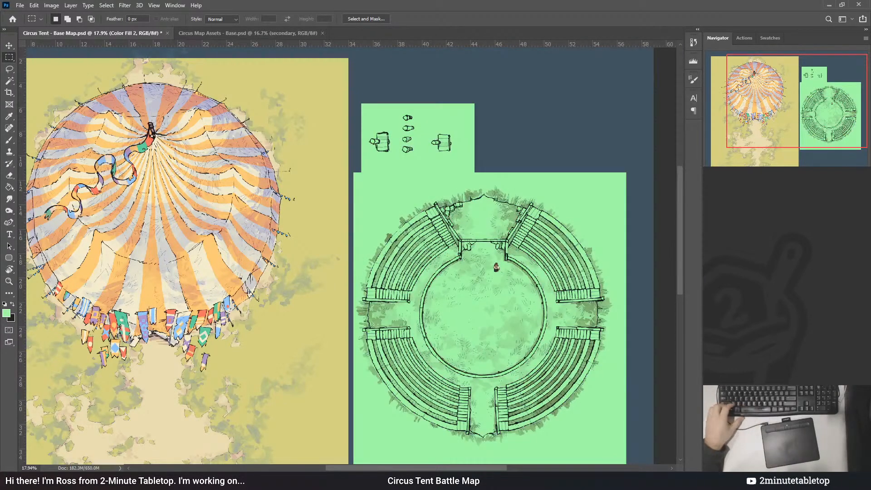
# - Limit the green fill's layer mask to the tent and bench shapes
pyautogui.hotkey('ctrl', 'shift', 'd')
pyautogui.hotkey('ctrl', '\\')
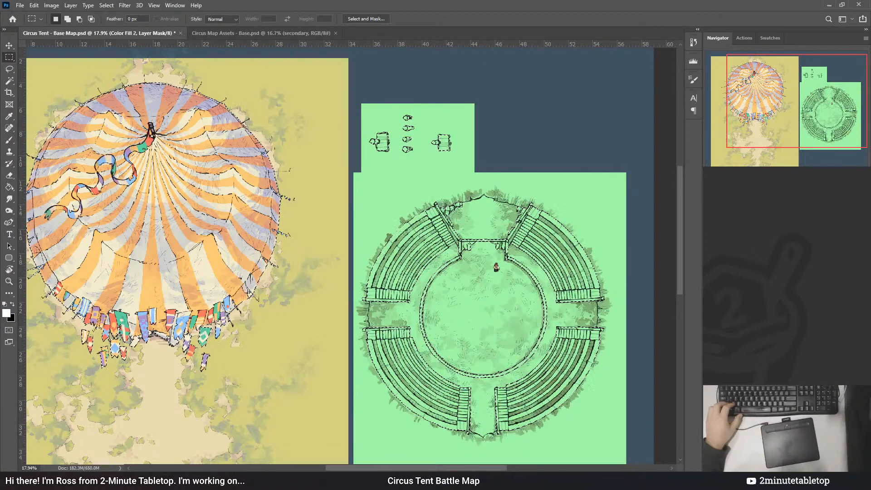
pyautogui.press('Delete')
pyautogui.hotkey('ctrl', 'shift', 'm')
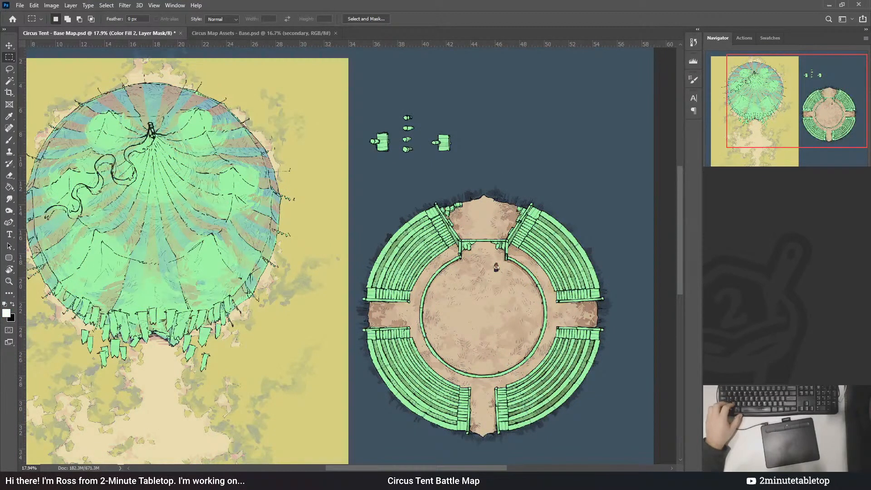
# - Load the dirt ground's shape as a selection and add it to the green fill's layer mask
pyautogui.hotkey('ctrl', 'shift', 'd')
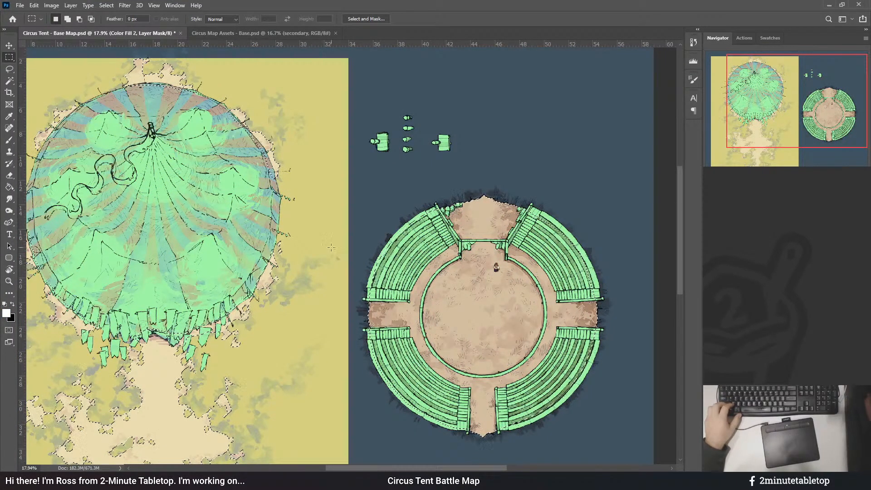
pyautogui.hotkey('ctrl', 'i')
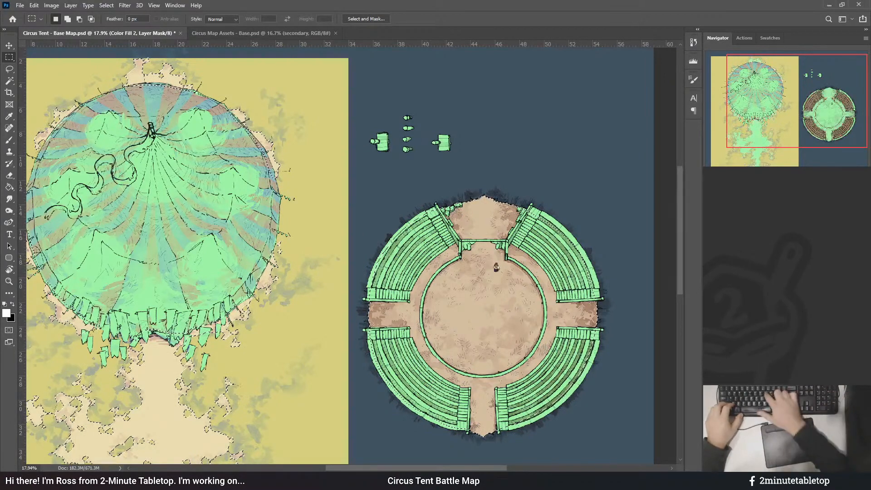
pyautogui.hotkey('ctrl', 'i')
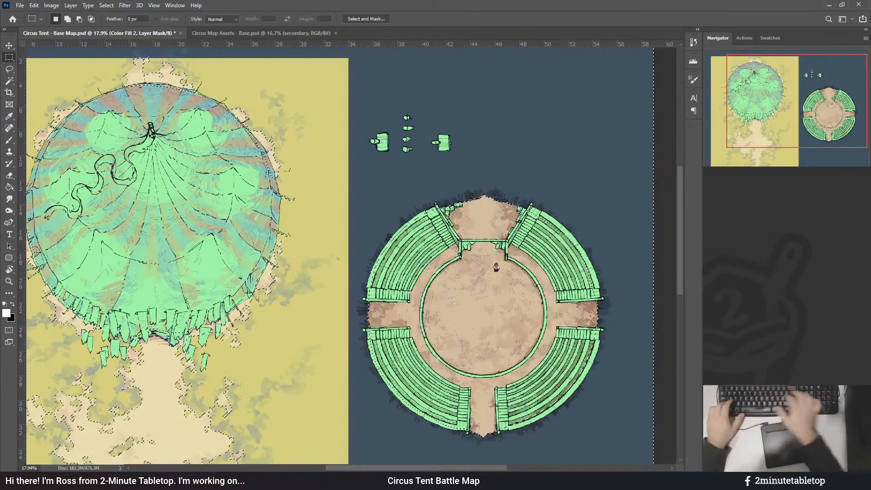
pyautogui.hotkey('ctrl', 'shift', 'i')
pyautogui.press('x')
pyautogui.press('Delete')
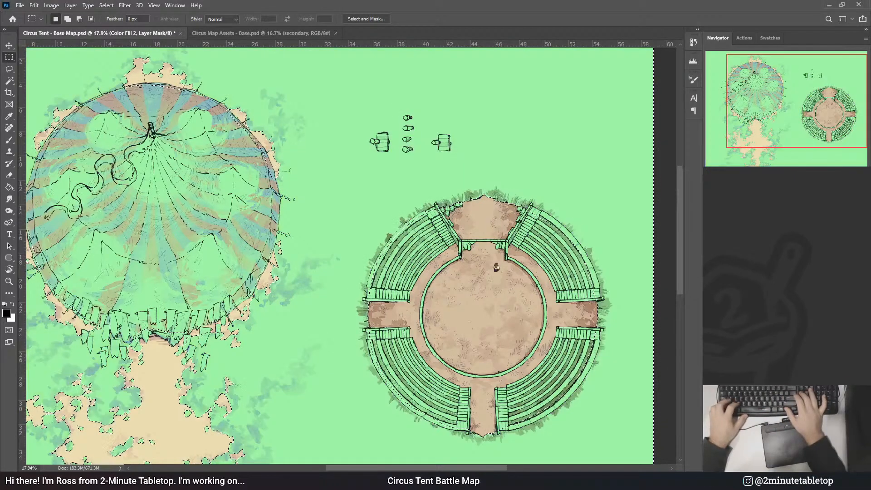
pyautogui.hotkey('ctrl', 'i')
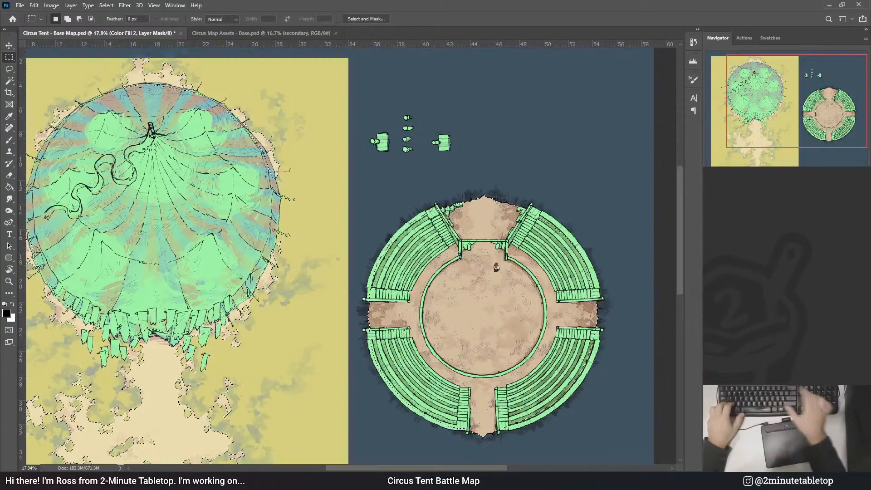
# - Select the exterior tent half of the map, remove it from the green fill's mask and clear the selection
pyautogui.scroll(-5, 561, 185)
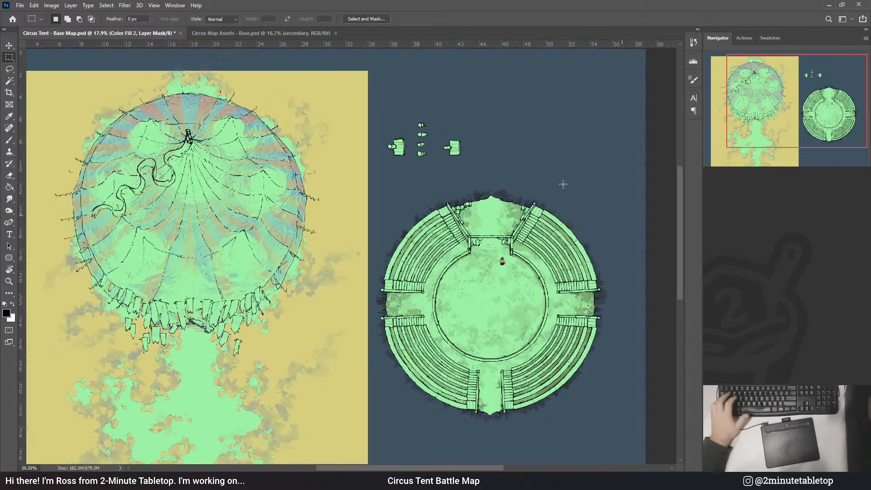
pyautogui.moveTo(153, 85); pyautogui.dragTo(434, 453)
pyautogui.press('x')
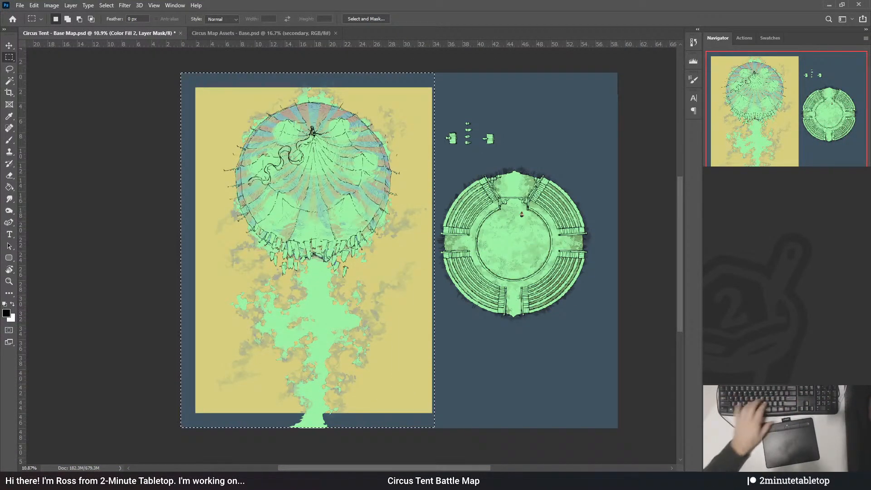
pyautogui.press('Delete')
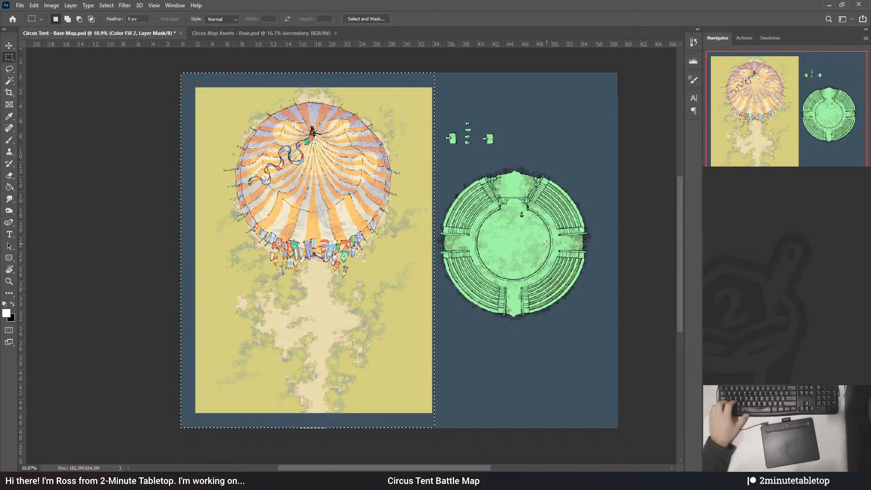
pyautogui.hotkey('ctrl', 'd')
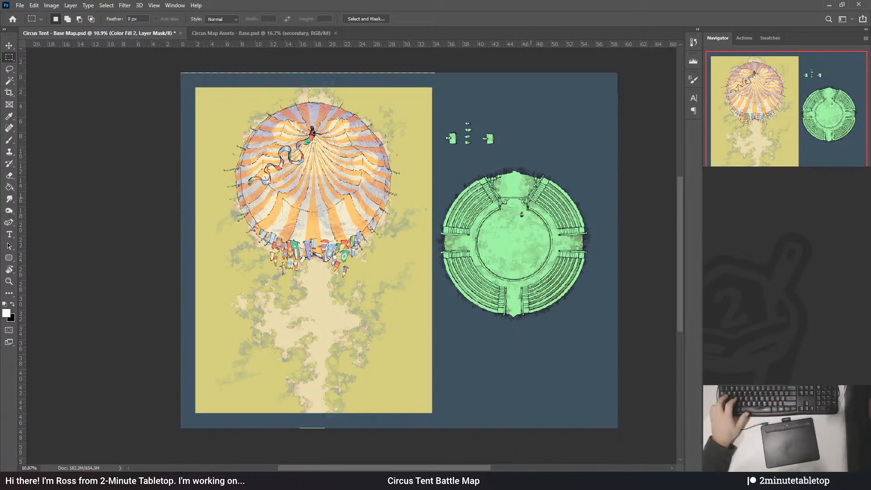
# - Rename the green fill layer "circus atmosphere" and save the map file
pyautogui.scroll(3, 555, 180)
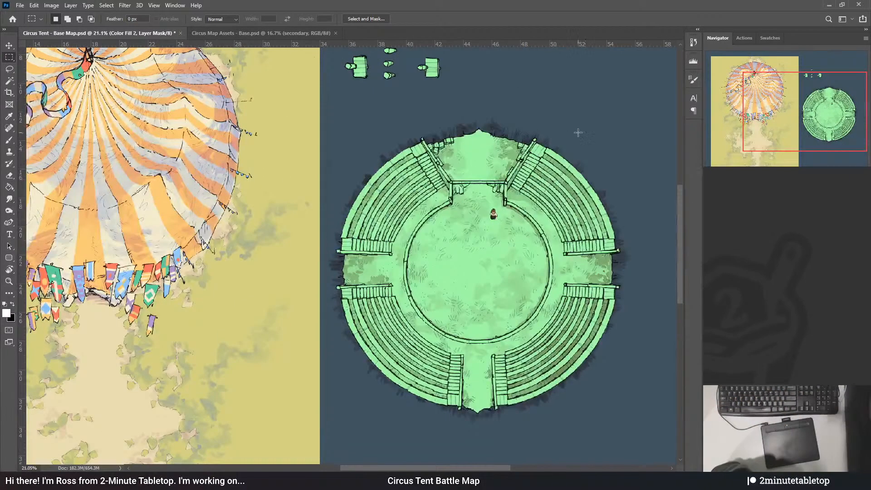
pyautogui.scroll(1, 578, 132)
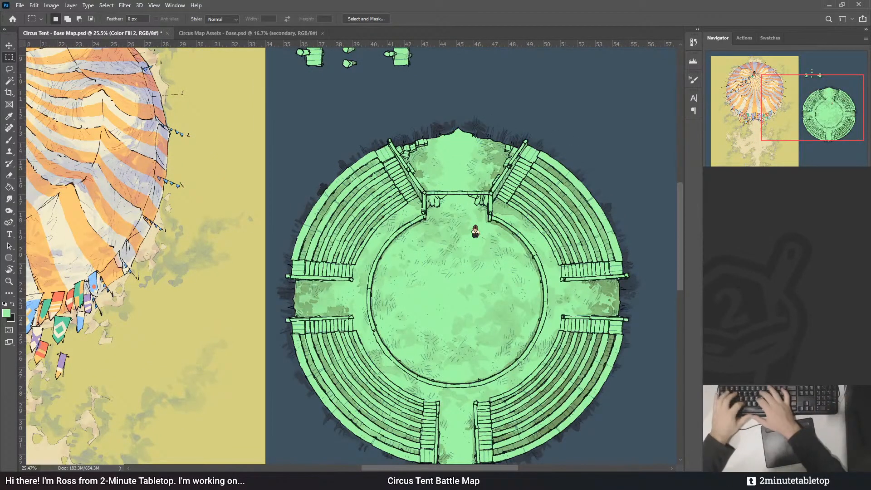
pyautogui.write('circus atmosphere')
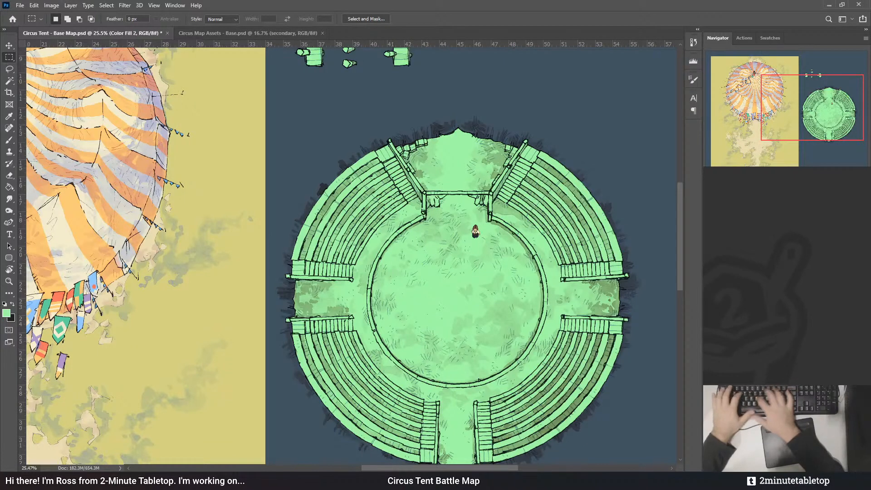
pyautogui.press('Return')
pyautogui.hotkey('ctrl', 's')
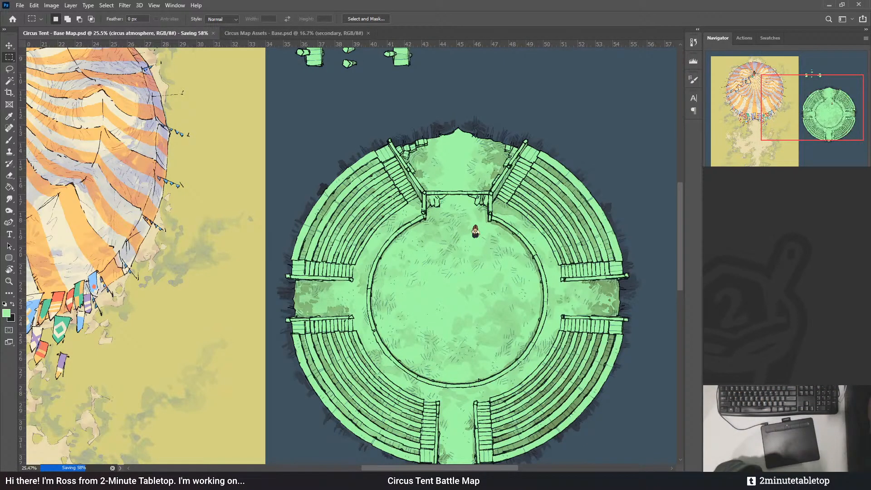
# - Recolour the circus atmosphere fill over the arena to a muted teal blue
pyautogui.press('i')
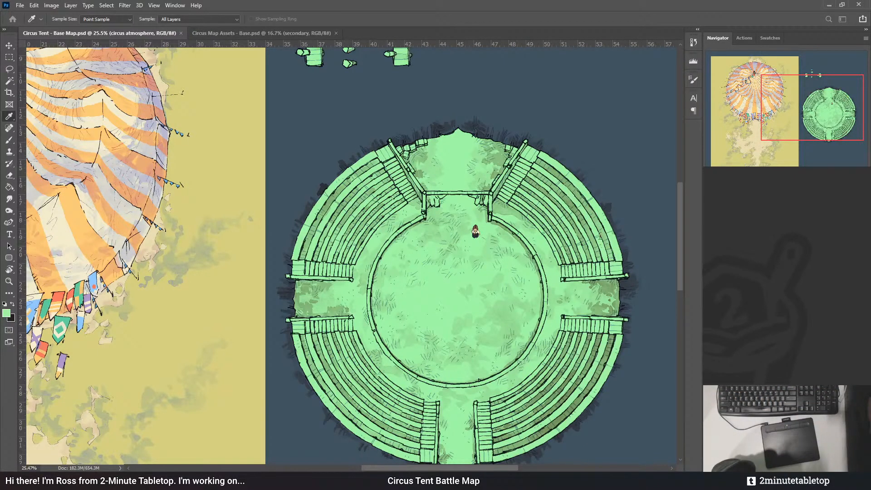
pyautogui.click(561, 222)
pyautogui.click(469, 239)
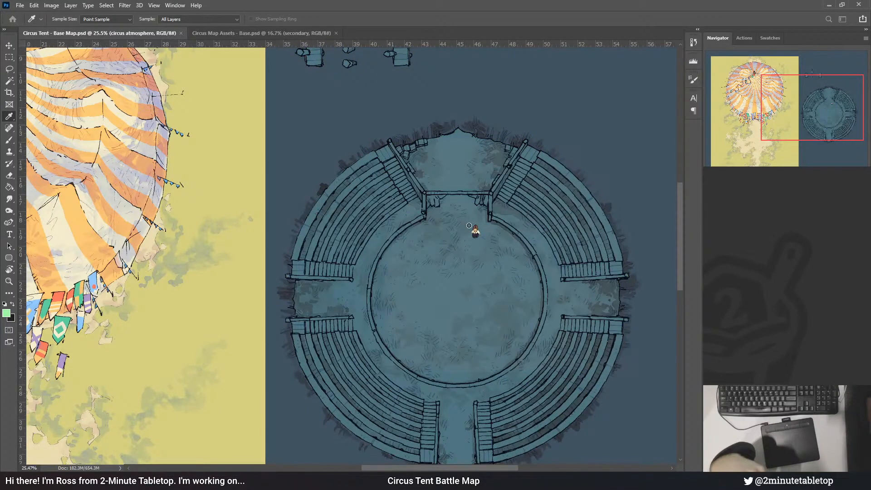
pyautogui.press('m')
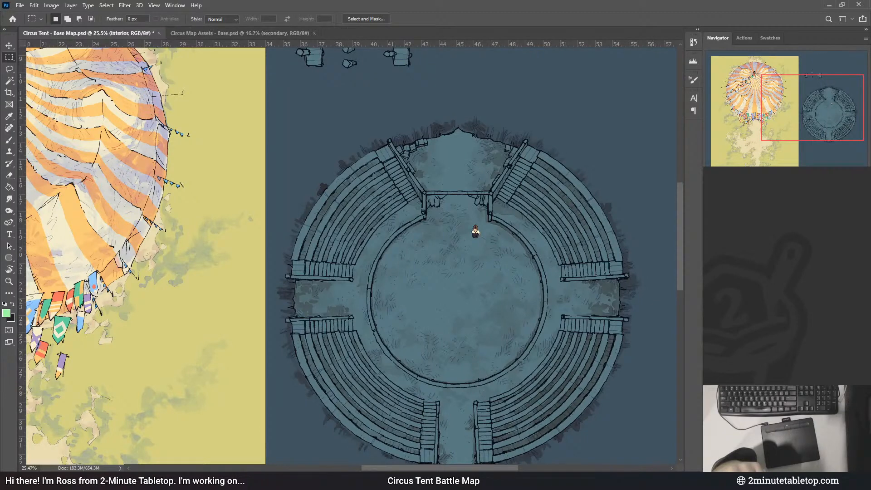
# - Recolour the interior layer's fill so the patches over the arena take a warmer brown tone
pyautogui.press('i')
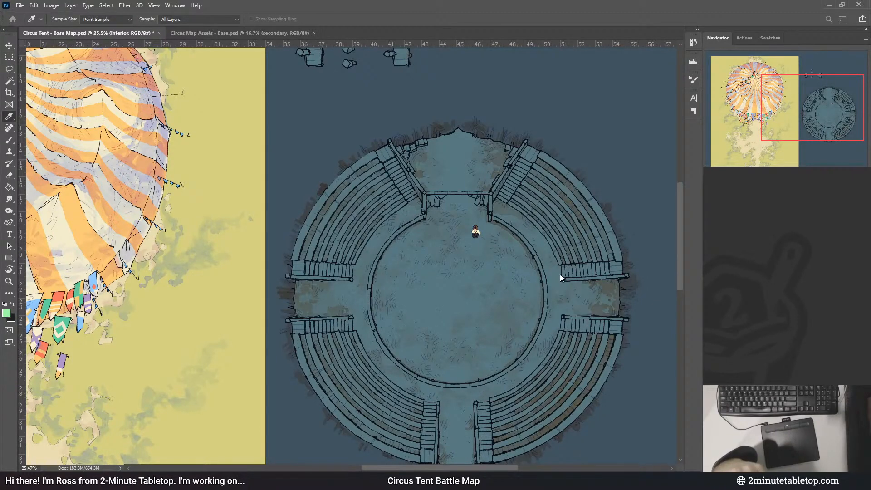
pyautogui.press('m')
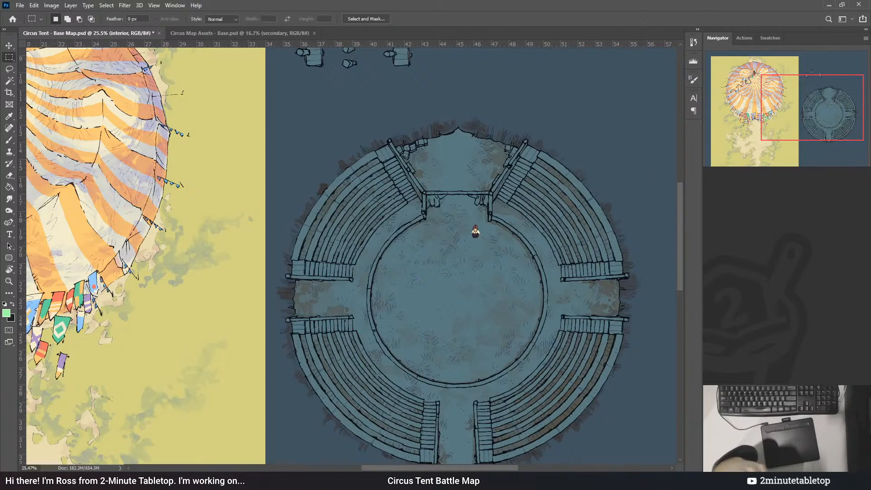
pyautogui.scroll(-2, 604, 309)
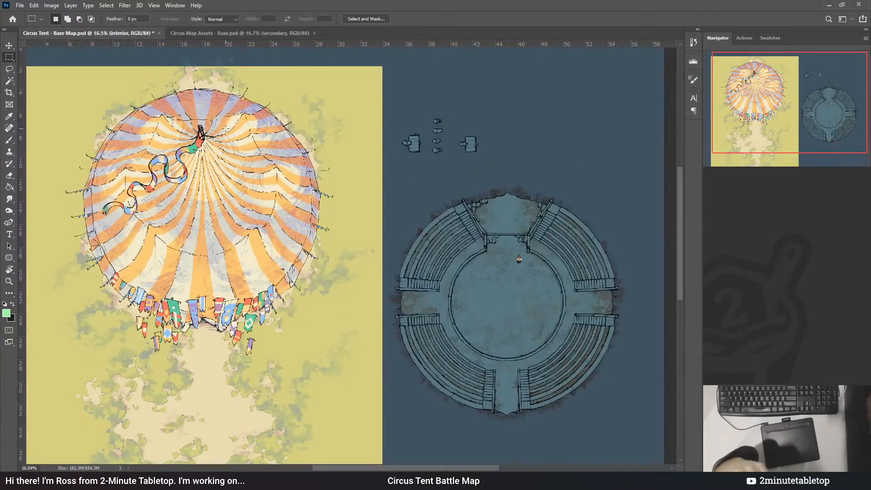
pyautogui.scroll(2, 333, 282)
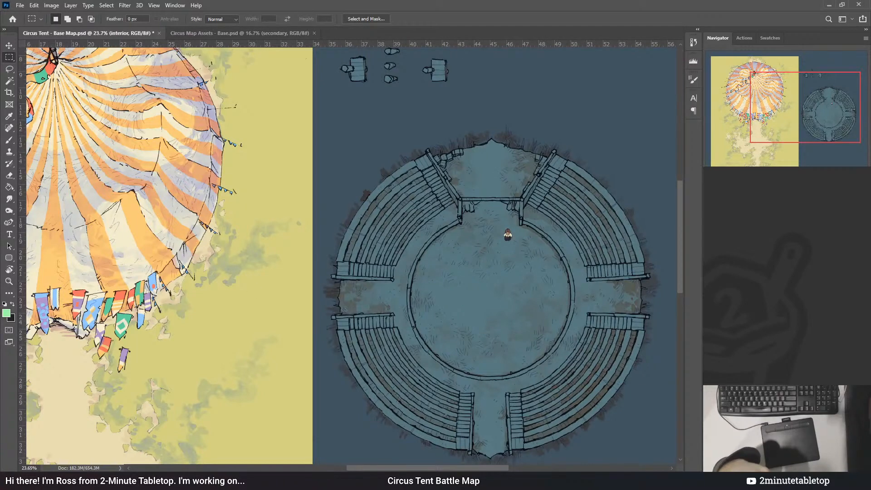
# - Recolour the circus atmosphere fill over the arena to a muted mauve-brown, checking the interior layer's fill colour against it
pyautogui.click(744, 290)
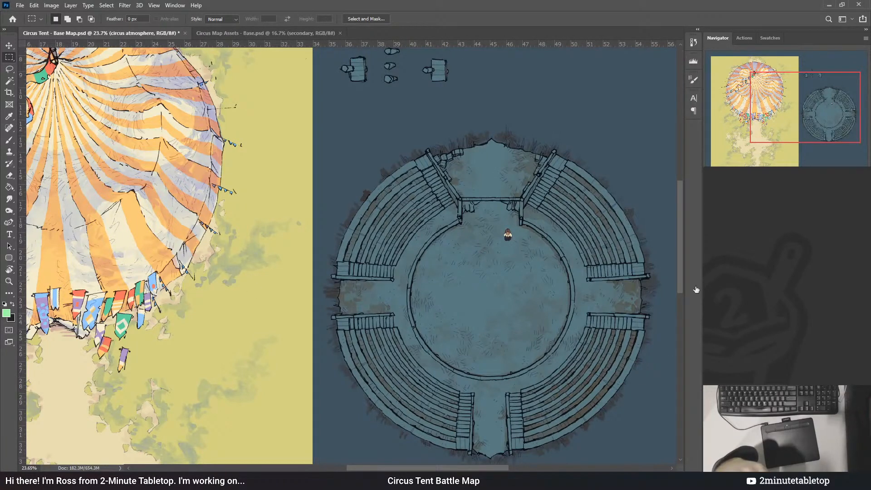
pyautogui.hotkey('ctrl', 'u')
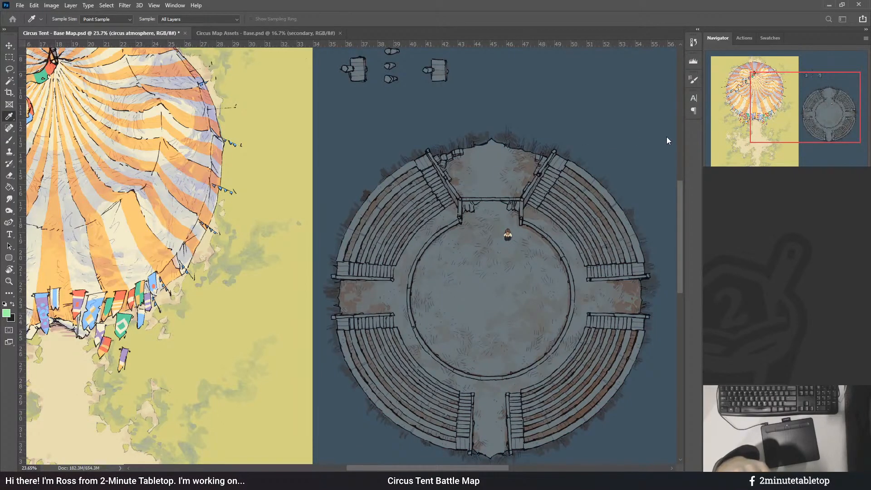
pyautogui.moveTo(587, 256); pyautogui.dragTo(579, 281)
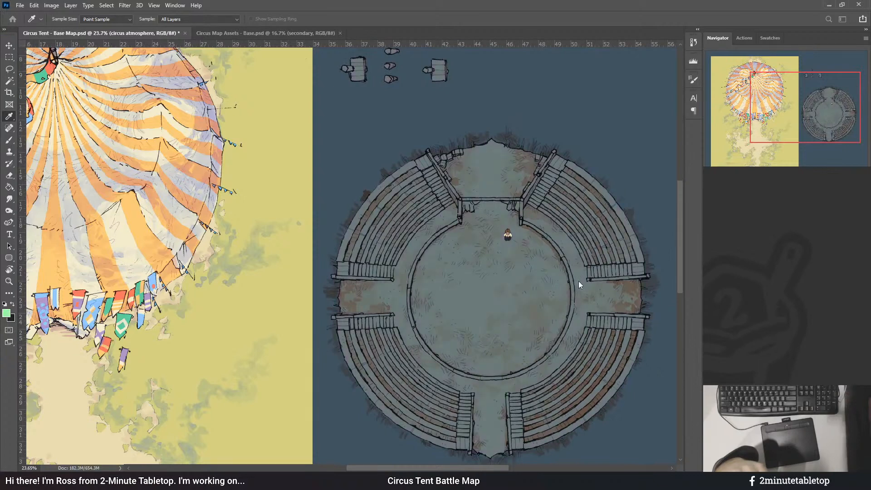
pyautogui.click(576, 326)
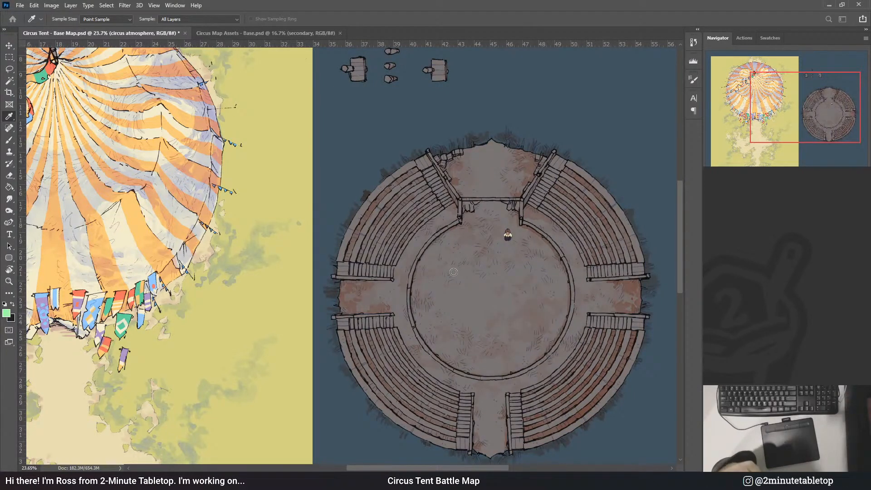
pyautogui.moveTo(449, 276); pyautogui.dragTo(446, 281)
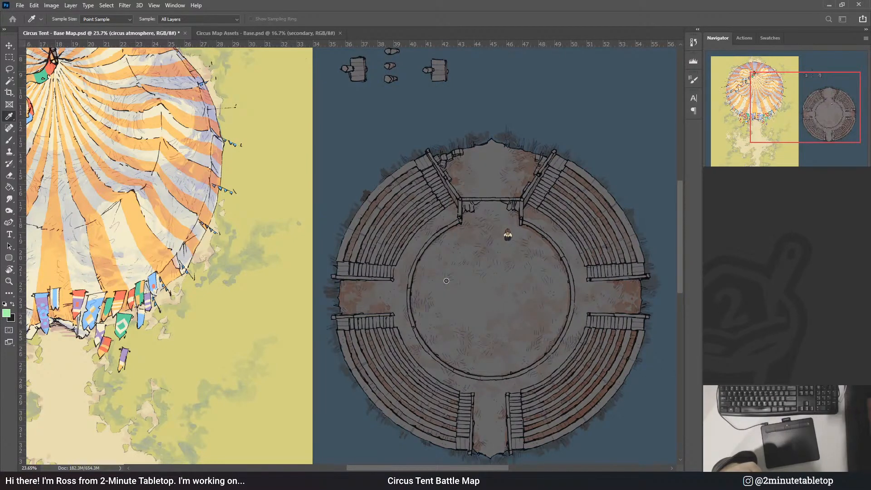
pyautogui.press('m')
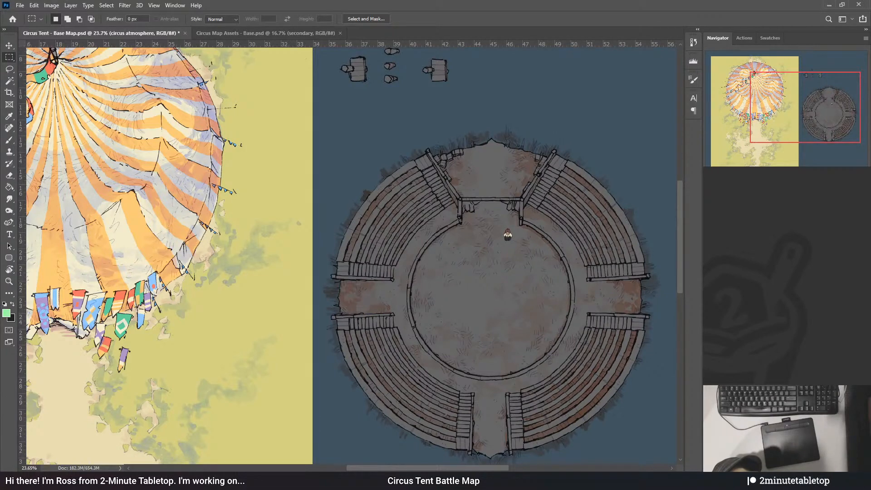
pyautogui.click(748, 312)
pyautogui.press('i')
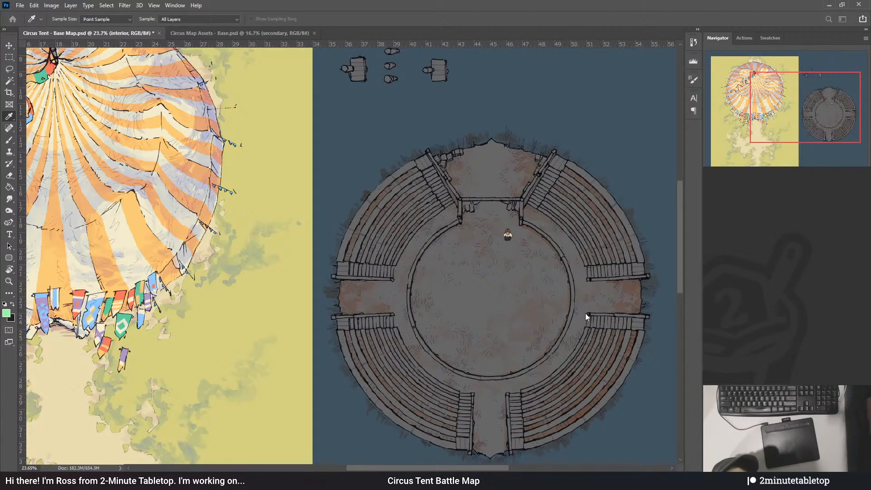
pyautogui.press('m')
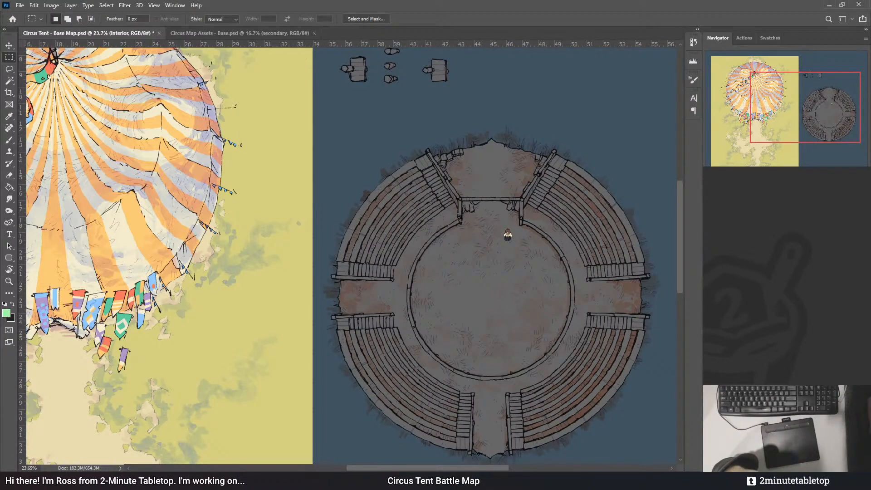
pyautogui.doubleClick(732, 312)
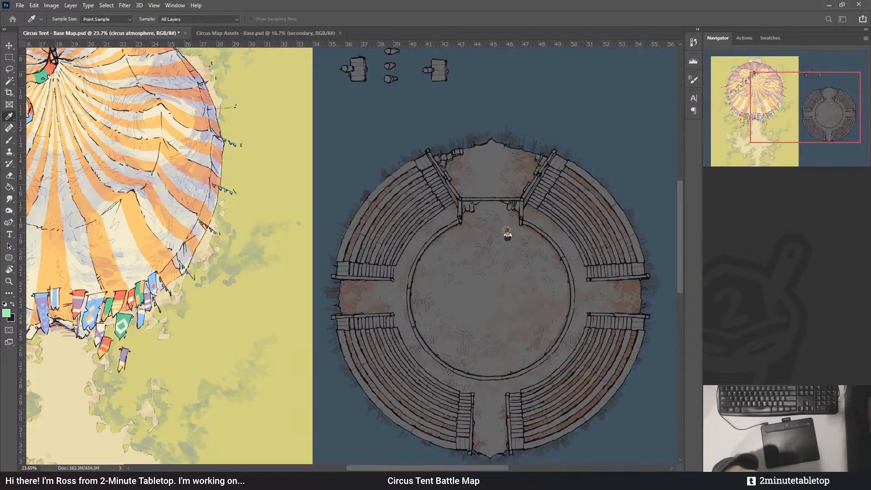
pyautogui.click(463, 269)
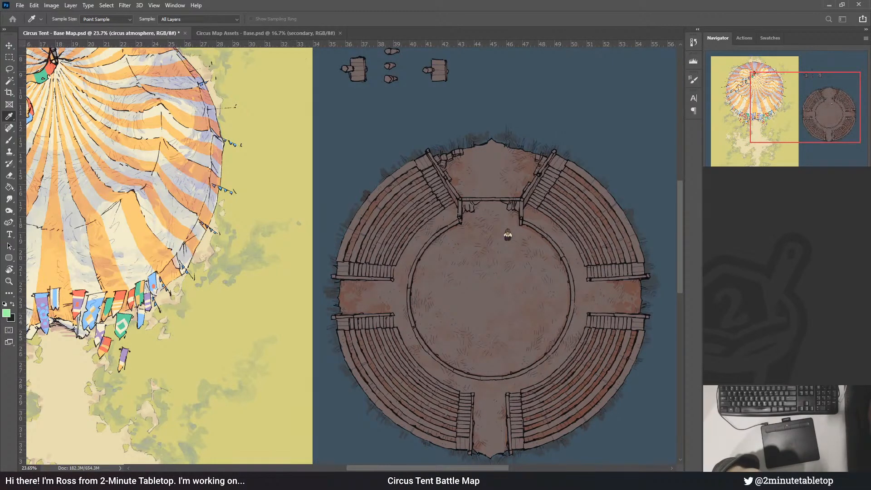
pyautogui.press('m')
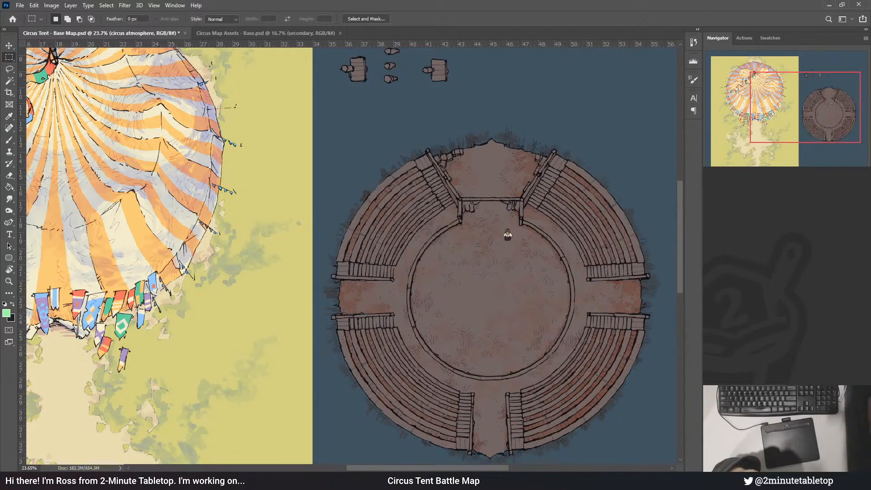
# - Try inverting the circus atmosphere layer's mask, then invert it back
pyautogui.hotkey('ctrl', '\\')
pyautogui.hotkey('ctrl', 'i')
pyautogui.hotkey('ctrl', 'i')
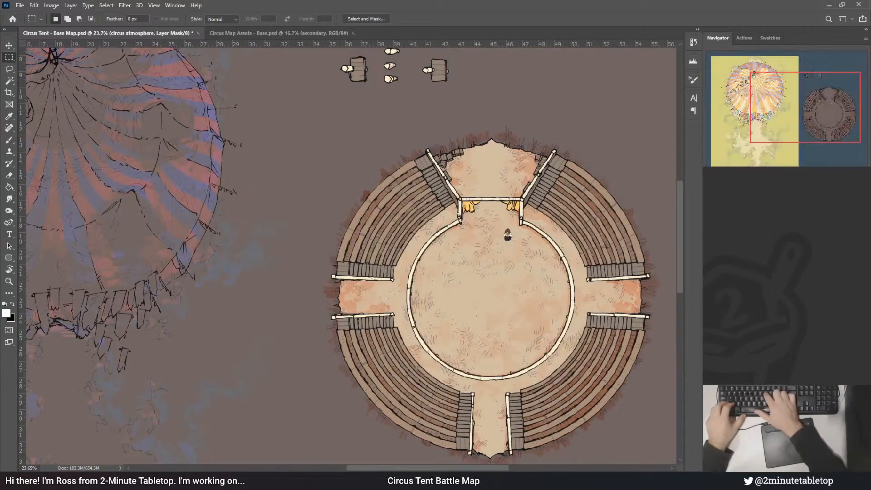
pyautogui.hotkey('ctrl', 'i')
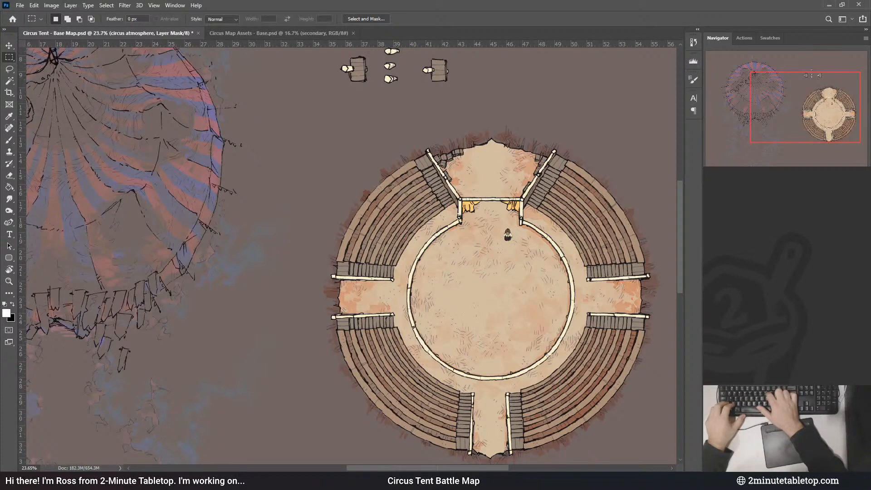
pyautogui.hotkey('ctrl', 'i')
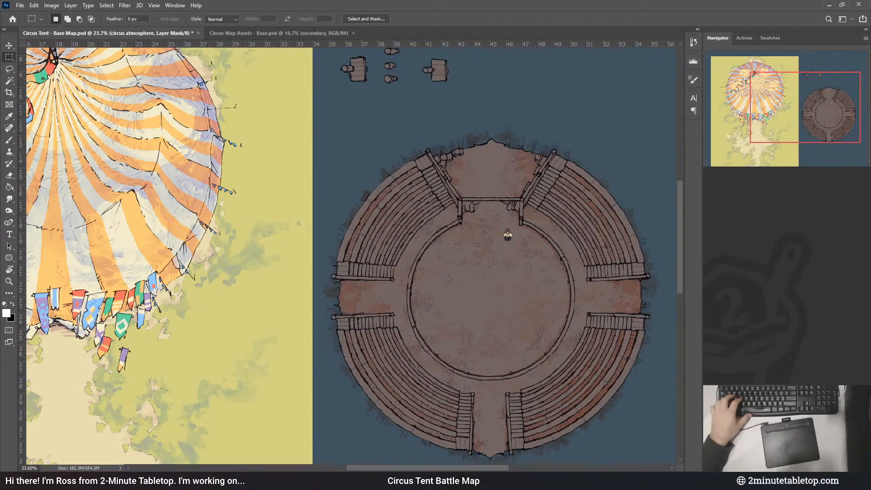
# - Group the arena's interior colour layers, limit the group to the arena with a layer mask, and name it "circus interior"
pyautogui.hotkey('ctrl', 'z')
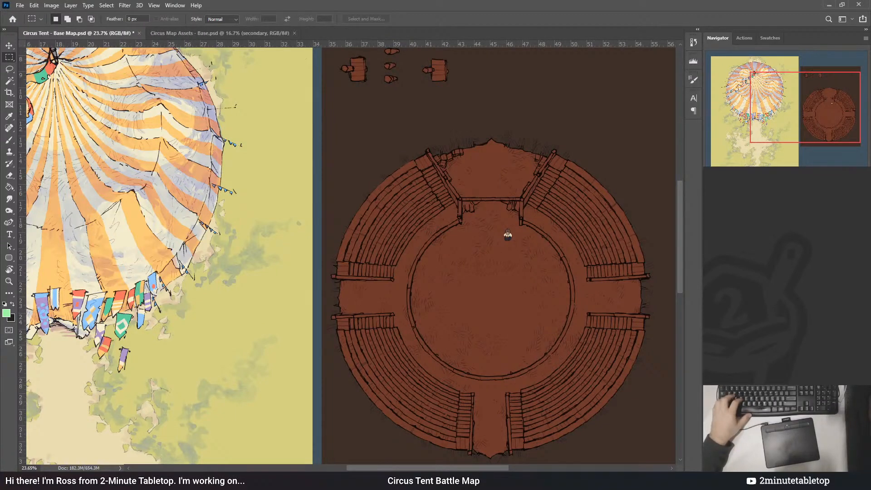
pyautogui.hotkey('ctrl', 'g')
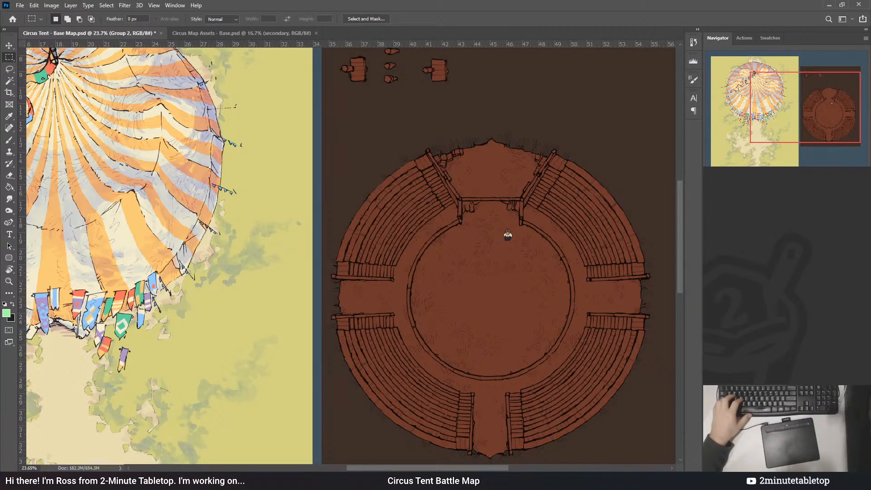
pyautogui.hotkey('ctrl', 'alt', 'g')
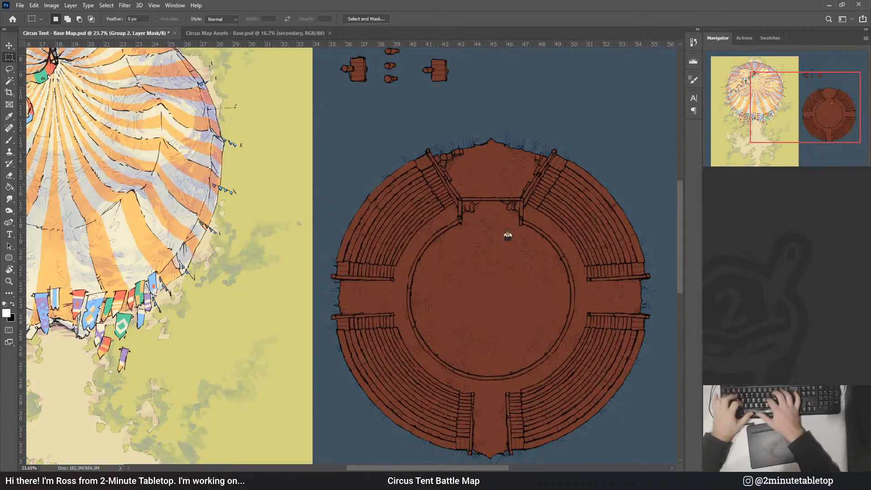
pyautogui.write('circus interior')
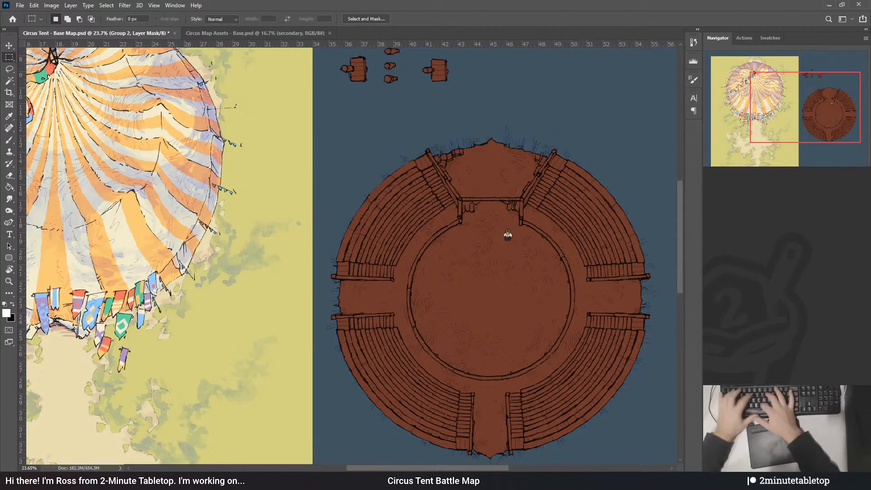
pyautogui.press('Return')
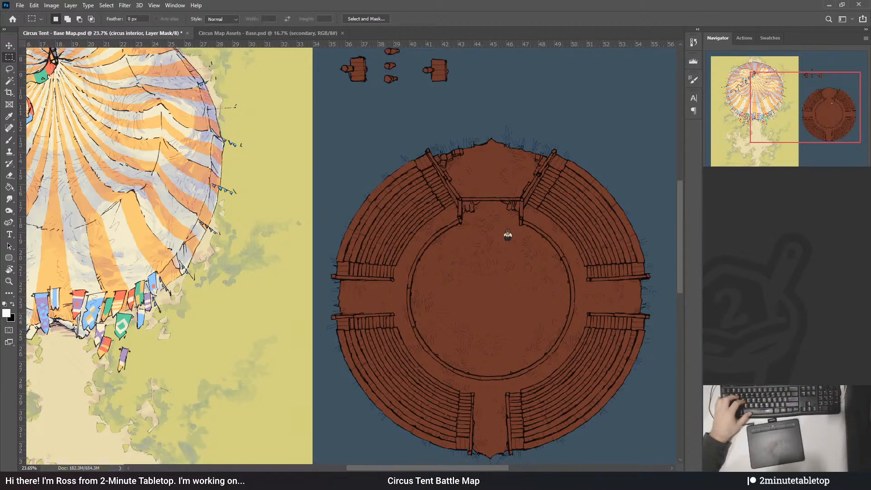
# - Load the shadow patches' shape as a selection, limit the interior layer to it with its layer mask, and clear the selection
pyautogui.hotkey('ctrl', 'z')
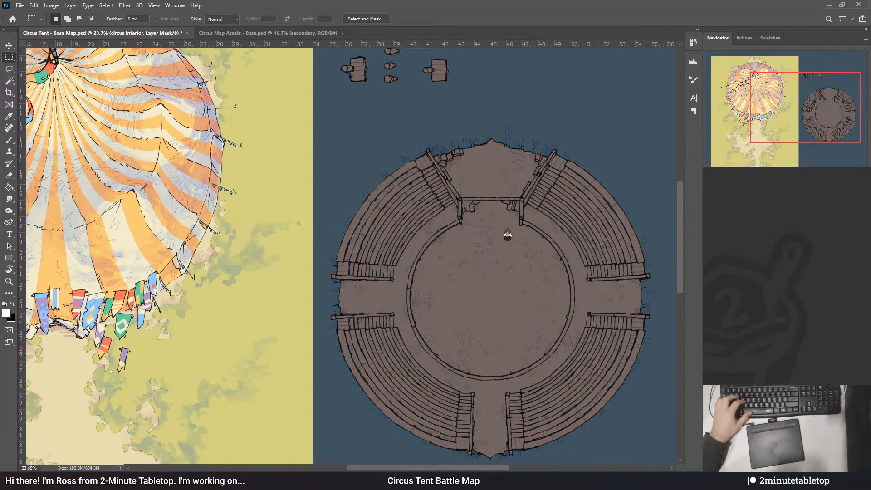
pyautogui.hotkey('ctrl', 'shift', 'z')
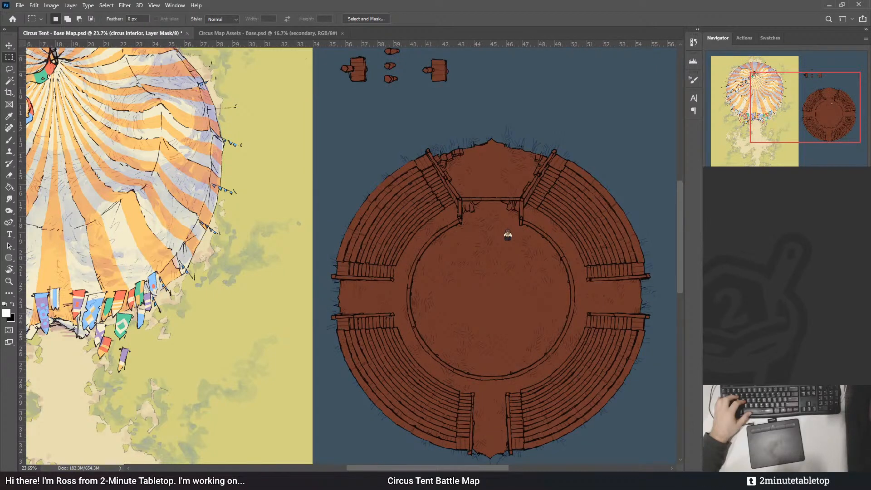
pyautogui.press('Return')
pyautogui.hotkey('ctrl', 'shift', 'd')
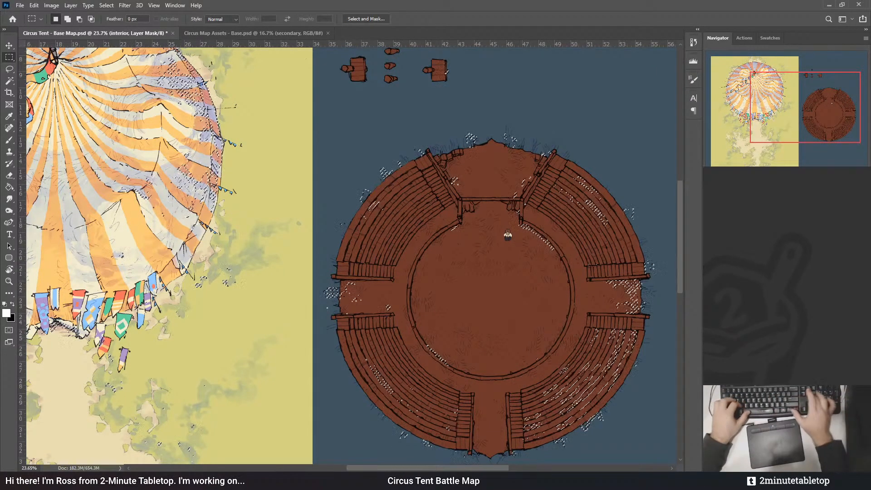
pyautogui.press('Delete')
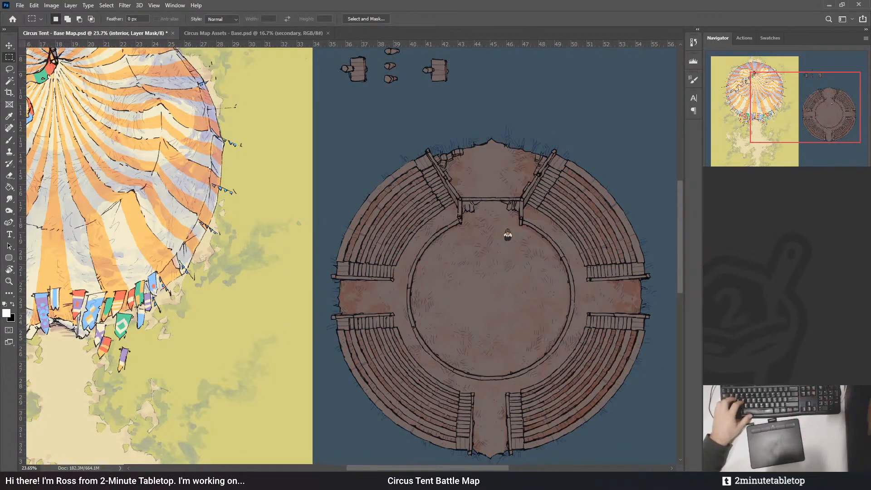
pyautogui.hotkey('ctrl', 'd')
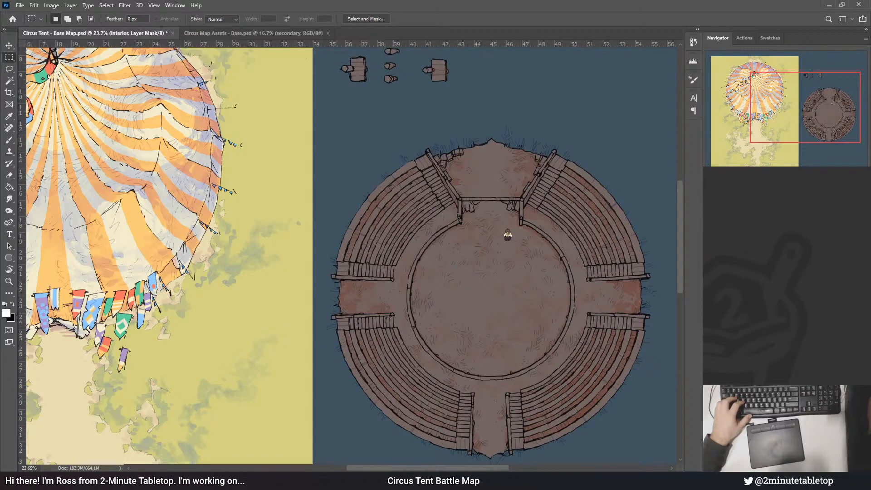
# - Recolour the interior fill layer to a slightly redder tone across the circus arena
pyautogui.hotkey('ctrl', '2')
pyautogui.press('i')
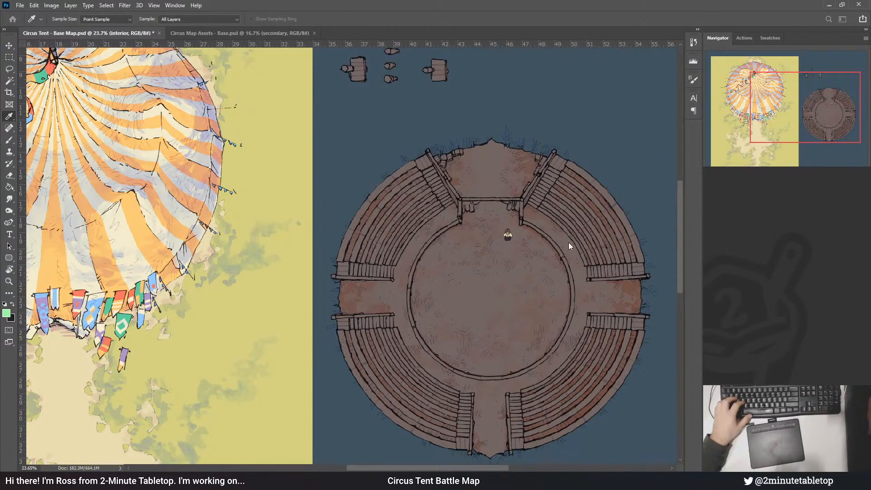
pyautogui.click(571, 212)
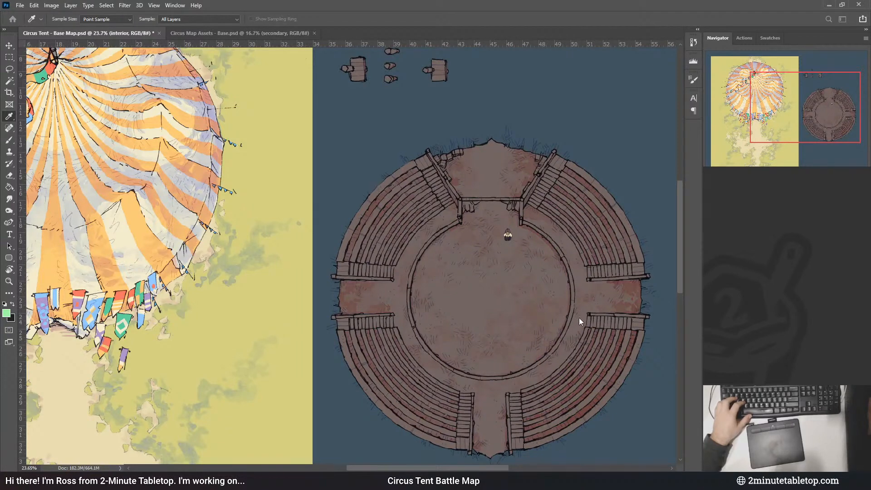
pyautogui.press('Return')
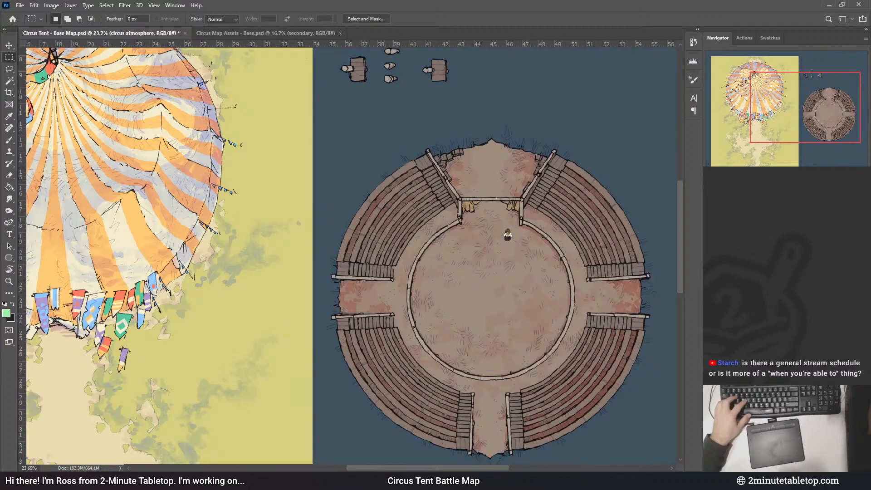
# - Compare the arena with and without the latest colour changes by undoing and redoing them
pyautogui.moveTo(870, 261); pyautogui.dragTo(678, 264)
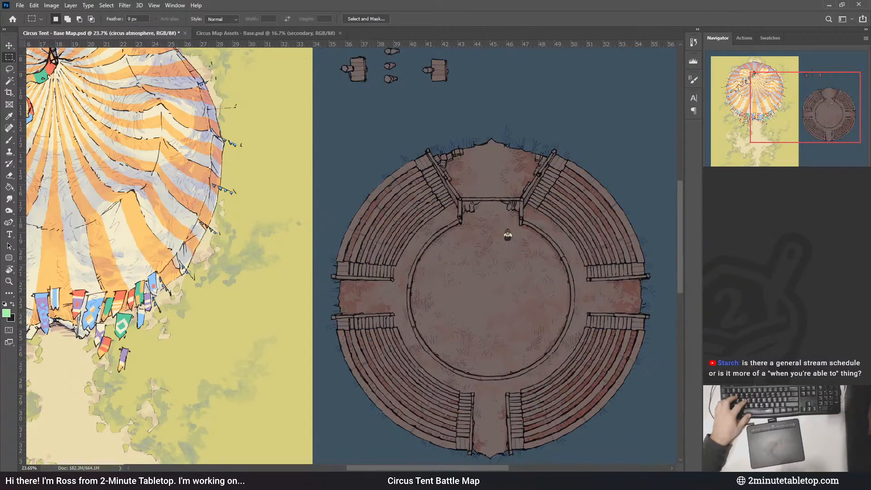
pyautogui.hotkey('ctrl', 'z')
pyautogui.hotkey('ctrl', 'shift', 'z')
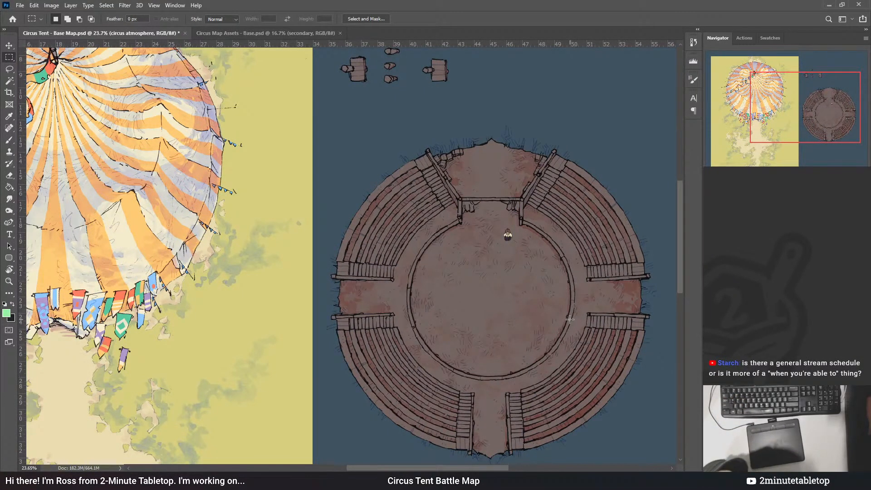
pyautogui.scroll(2, 564, 351)
pyautogui.scroll(-2, 318, 184)
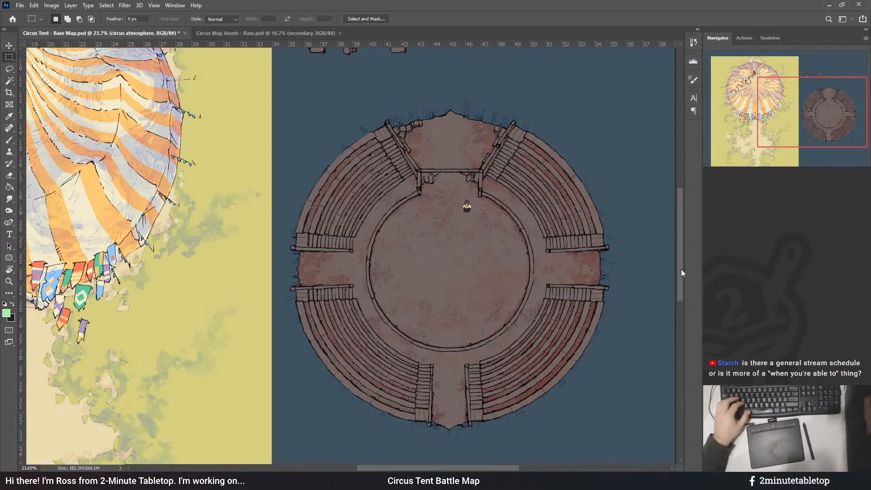
pyautogui.scroll(-1, 682, 269)
pyautogui.scroll(1, 467, 153)
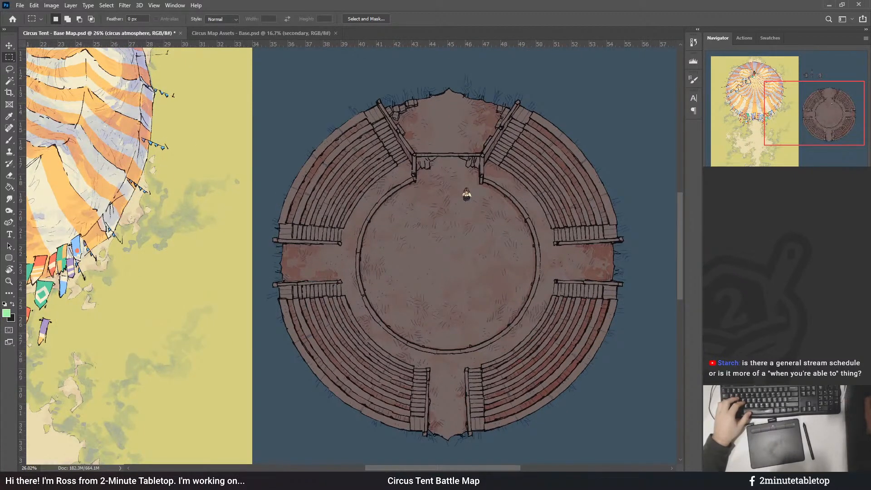
pyautogui.hotkey('ctrl', 'z')
pyautogui.hotkey('ctrl', 'shift', 'z')
pyautogui.hotkey('ctrl', 'z')
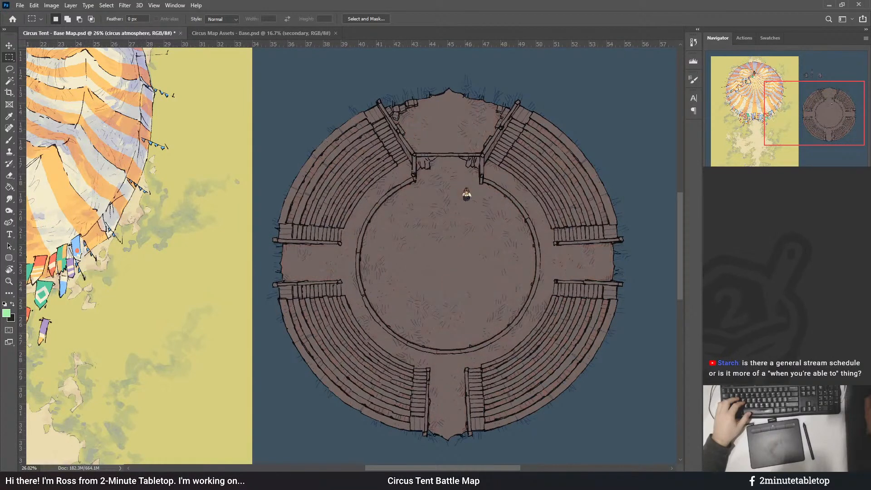
pyautogui.hotkey('ctrl', 'shift', 'z')
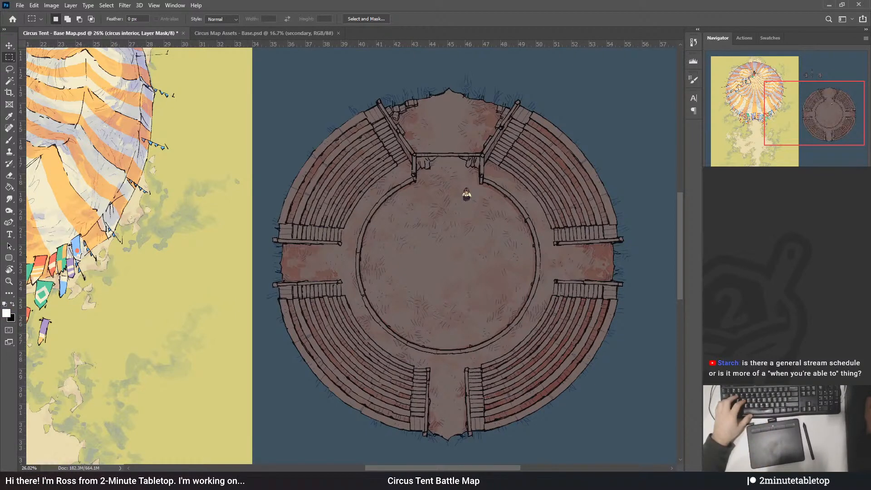
# - Check the circus interior layer's mask overlay, and place the circus layers in a masked group named "mask"
pyautogui.press('\\')
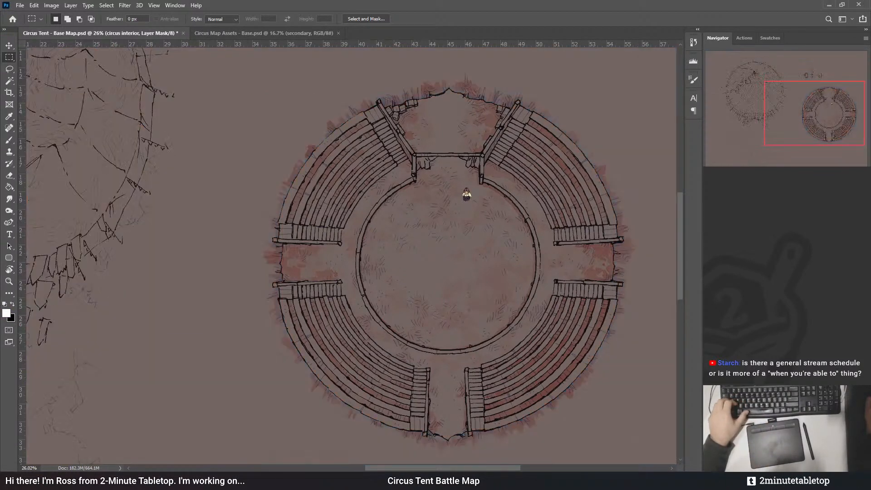
pyautogui.press('\\')
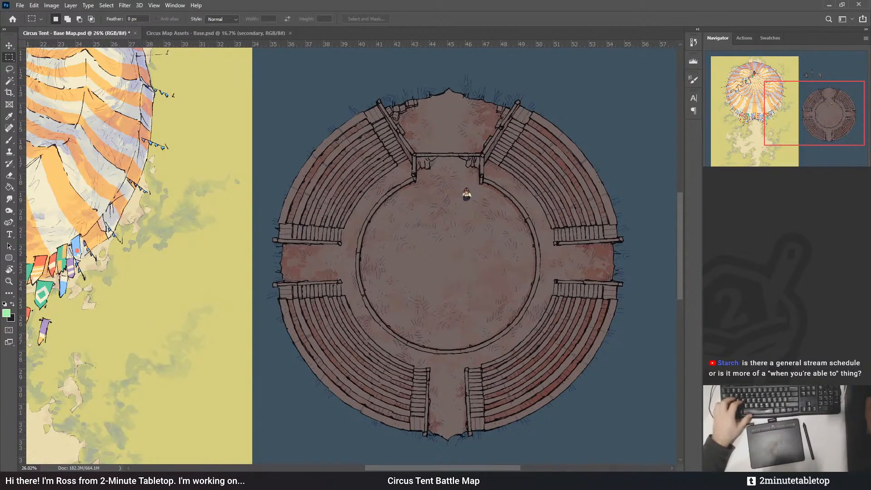
pyautogui.hotkey('ctrl', 'g')
pyautogui.write('mask')
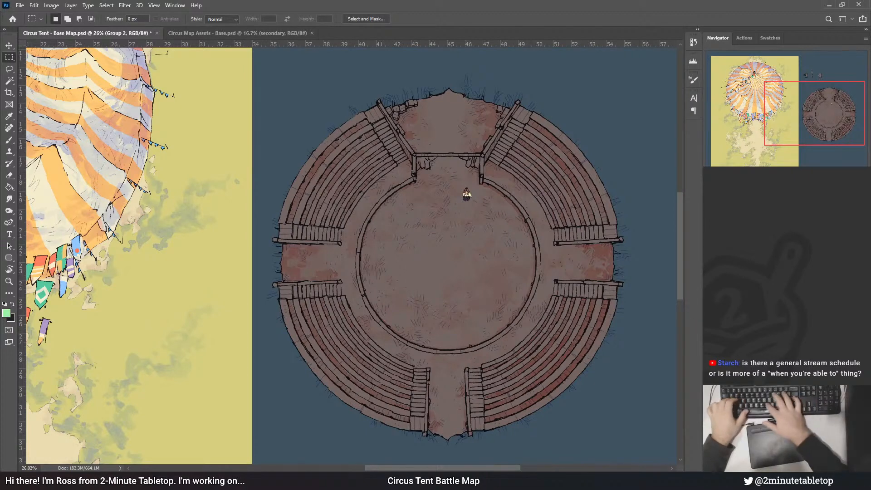
pyautogui.press('Return')
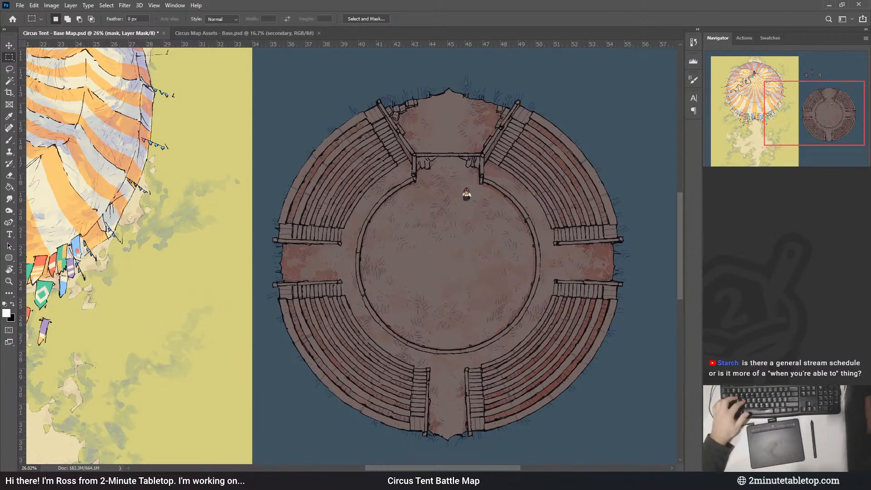
# - Cut a circular spotlight over the lower-left seating and arena edge in the "mask" group's layer mask, and clear the selection
pyautogui.press('b')
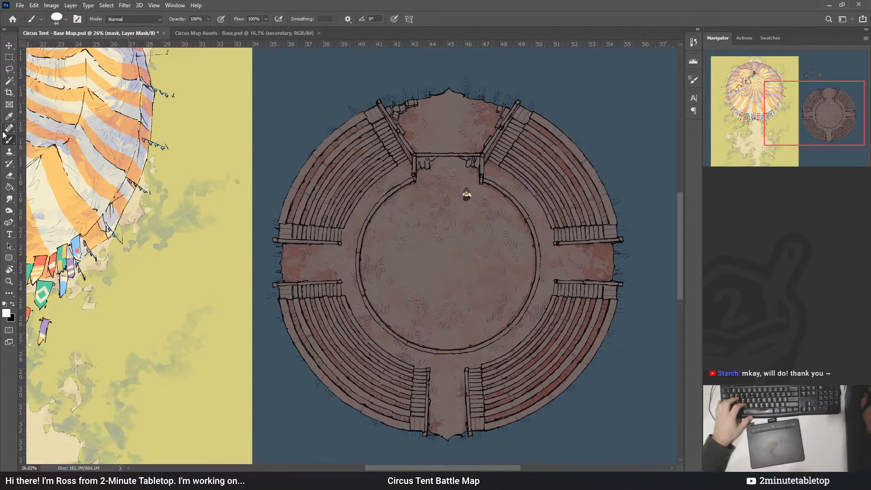
pyautogui.click(9, 58)
pyautogui.hotkey('shift', 'm')
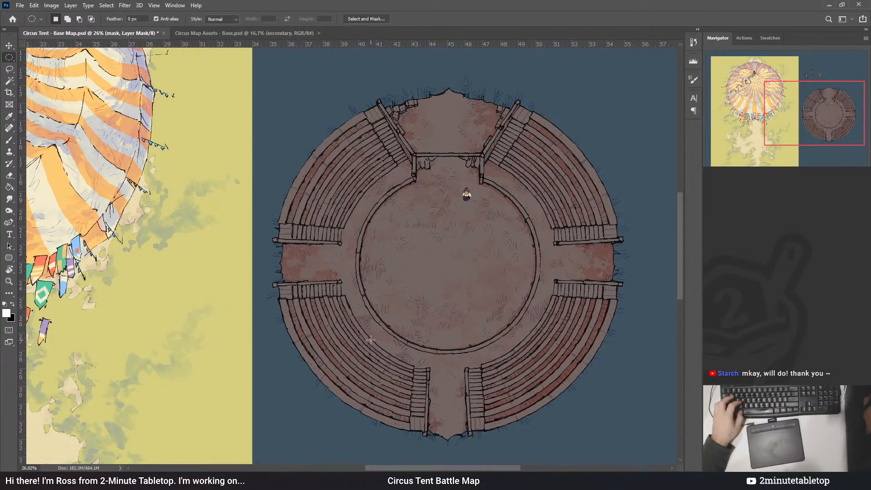
pyautogui.moveTo(394, 298); pyautogui.dragTo(410, 298)
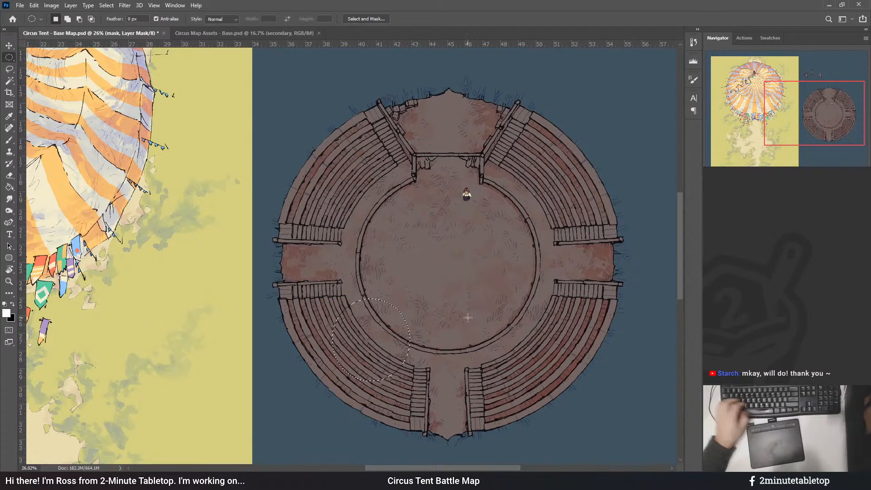
pyautogui.hotkey('alt', 'BackSpace')
pyautogui.hotkey('ctrl', 'd')
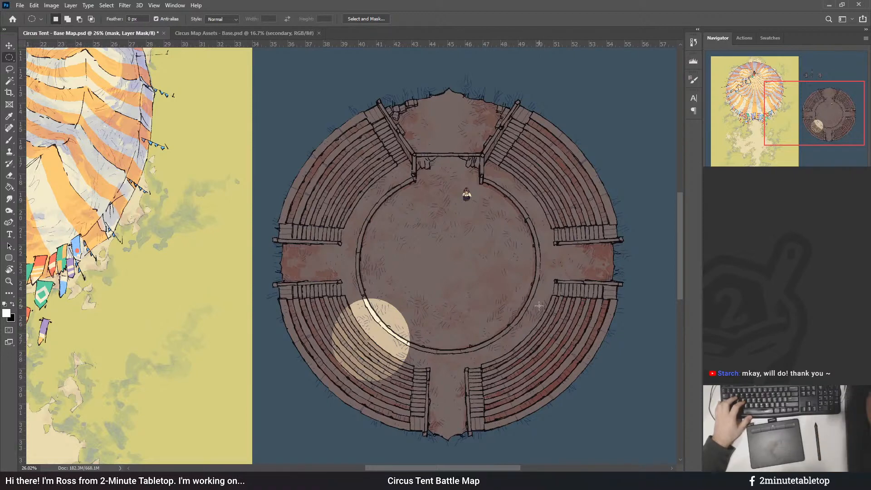
# - Recolour the circus atmosphere fill to a cool blue-grey and check the interior fill colour
pyautogui.doubleClick(731, 282)
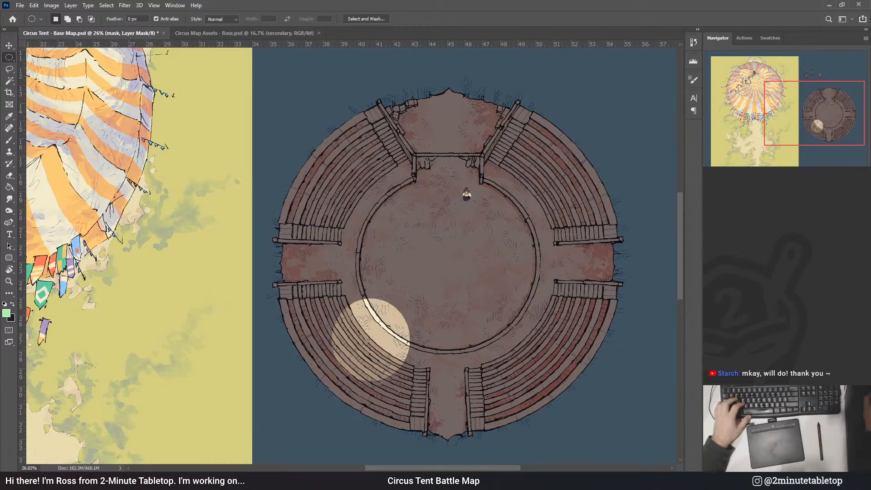
pyautogui.moveTo(476, 258); pyautogui.dragTo(478, 277)
pyautogui.click(570, 262)
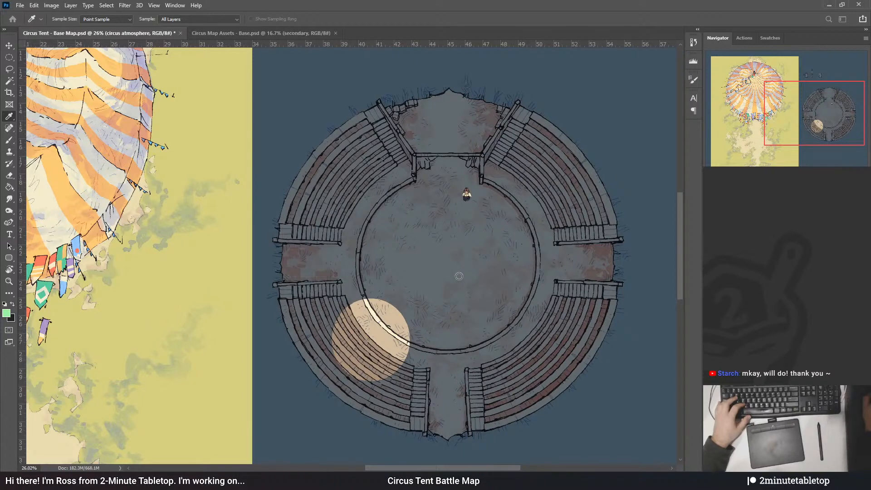
pyautogui.press('m')
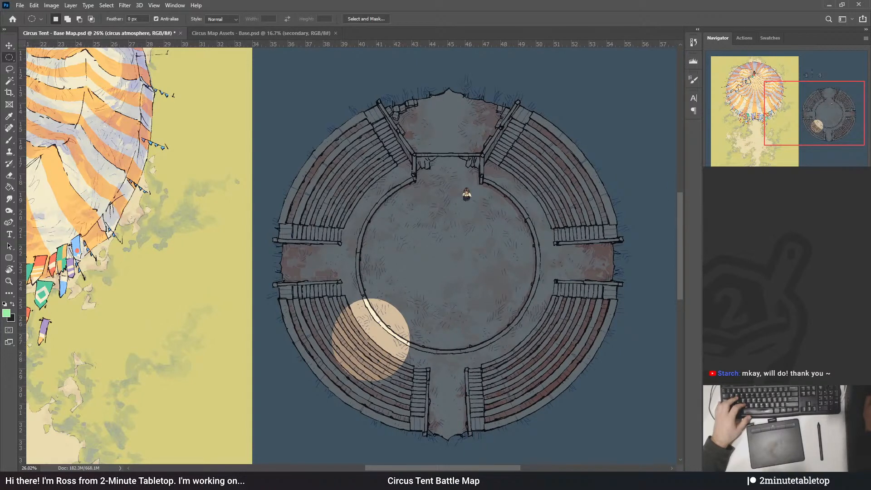
pyautogui.hotkey('ctrl', 'u')
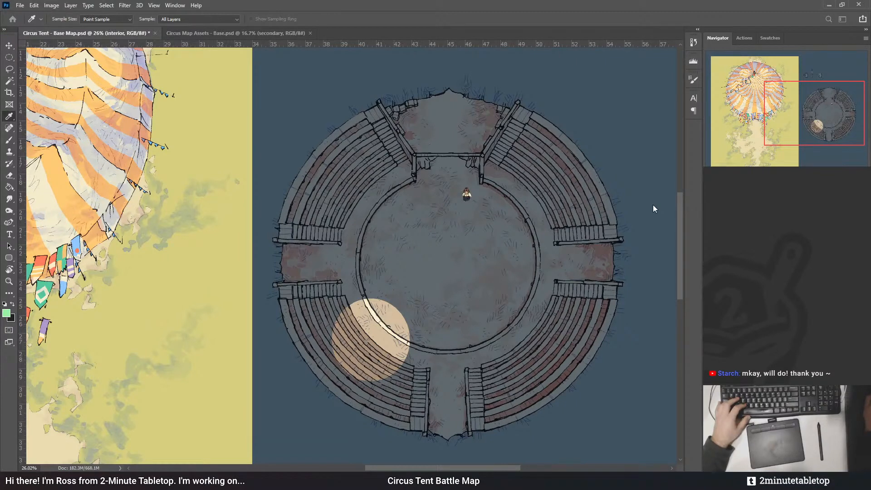
pyautogui.press('Return')
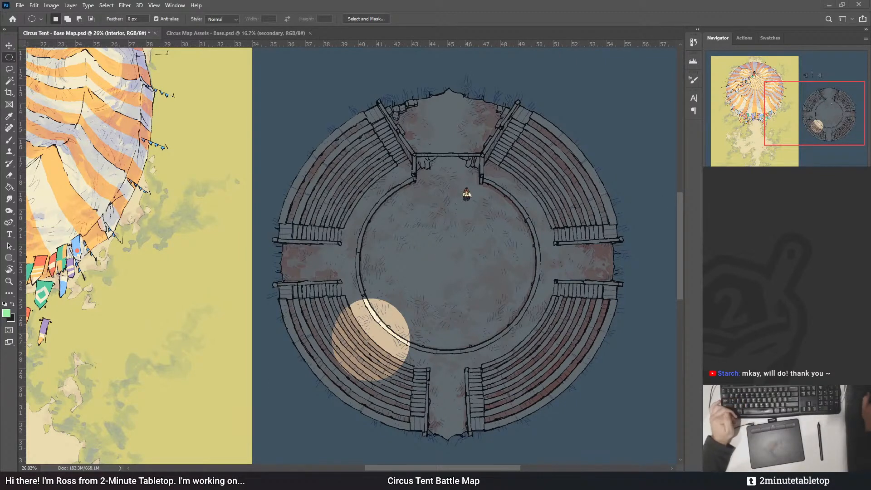
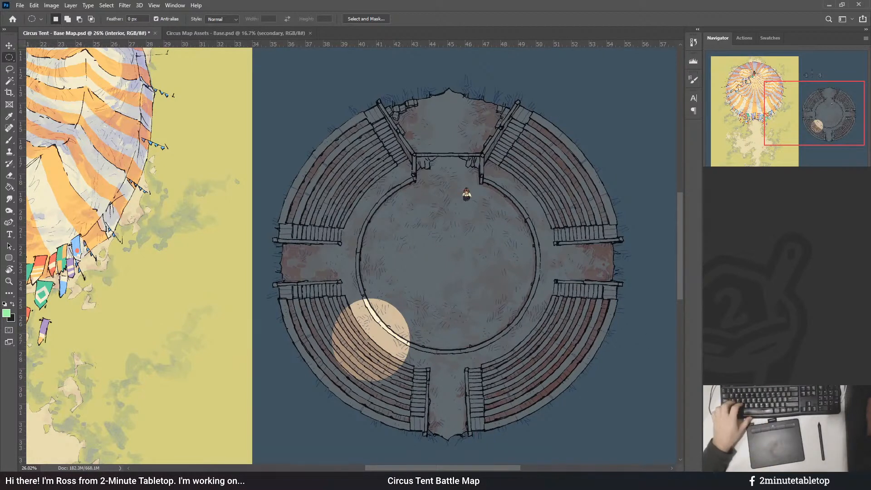
# - Paste the circus tent interior reference photo and place it beside the arena's upper-right seating
pyautogui.hotkey('ctrl', 'v')
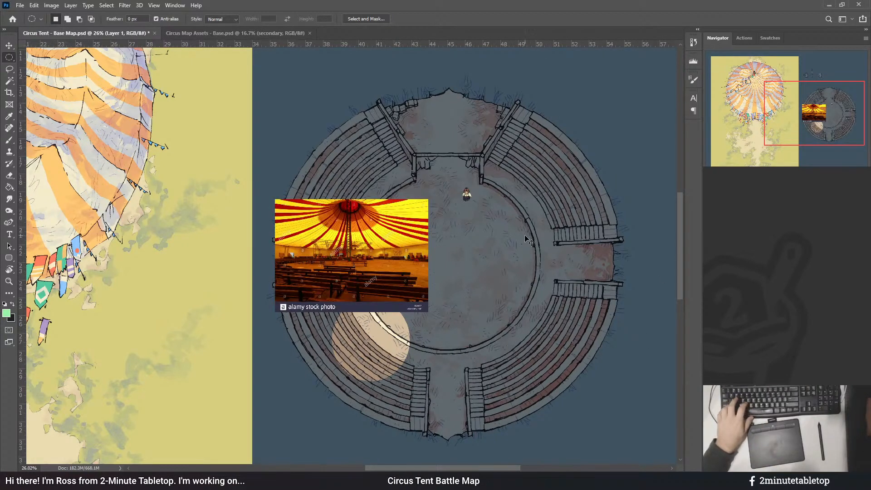
pyautogui.press('v')
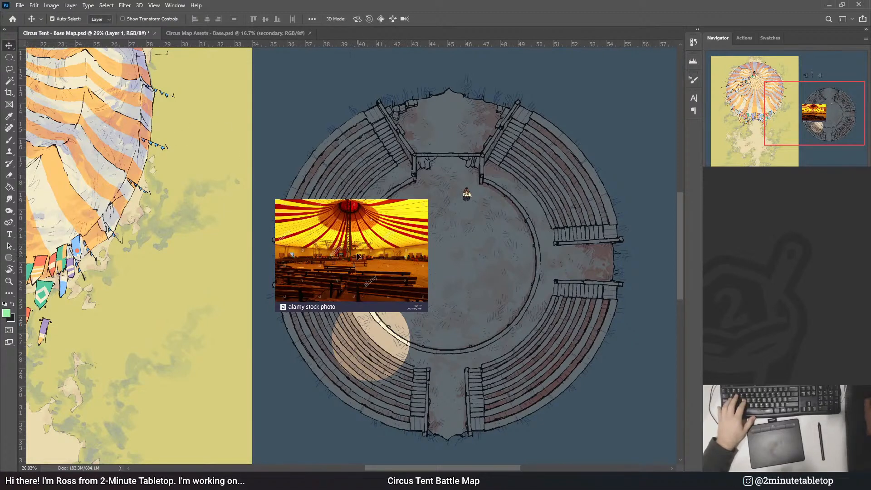
pyautogui.moveTo(392, 252); pyautogui.dragTo(477, 161)
pyautogui.moveTo(245, 173); pyautogui.dragTo(638, 161)
pyautogui.scroll(5, 648, 138)
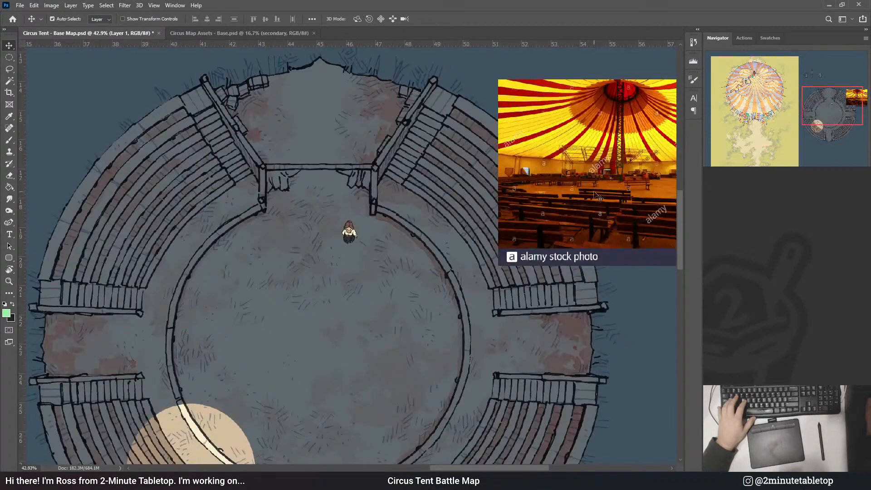
pyautogui.scroll(-3, 504, 111)
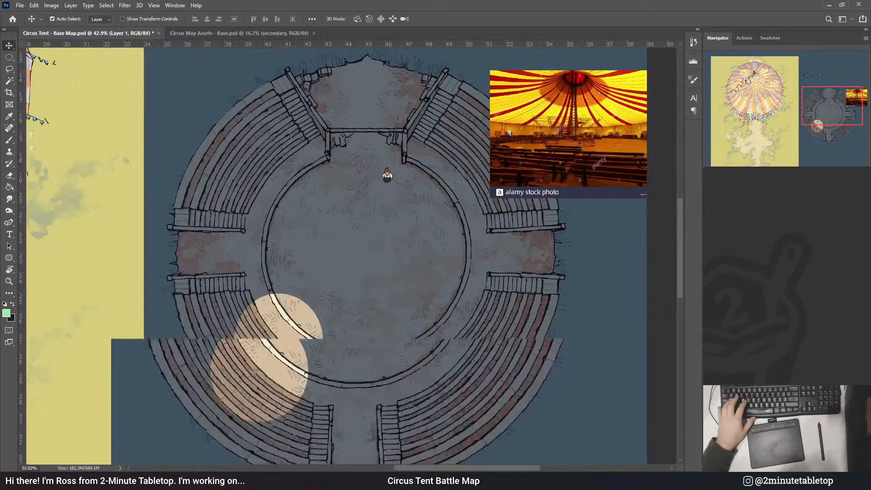
pyautogui.scroll(1, 505, 111)
# - Recolour the circus atmosphere layer to a warm brown using the tent photo as reference, and adjust how it darkens the arena
pyautogui.write('circus atmosphere')
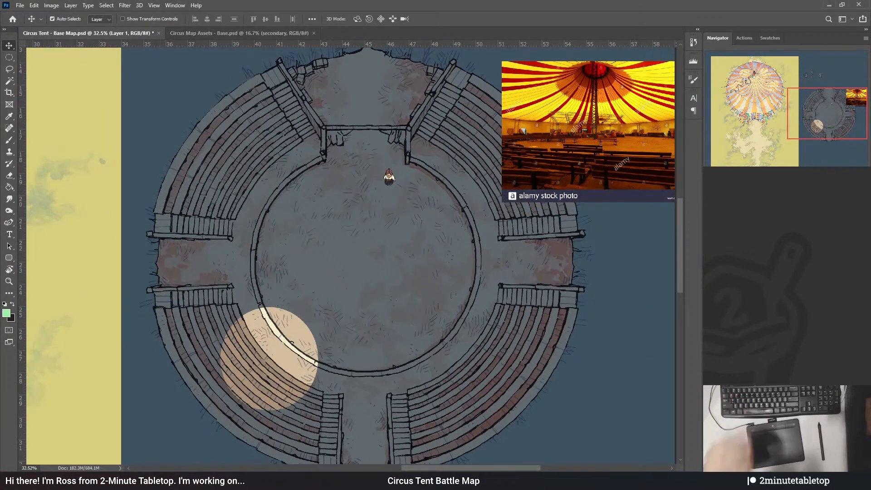
pyautogui.press('Return')
pyautogui.press('i')
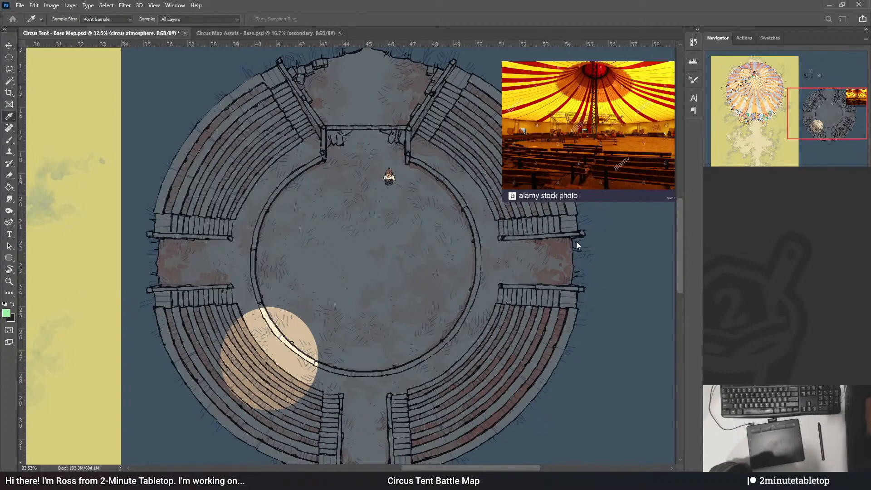
pyautogui.moveTo(494, 228); pyautogui.dragTo(497, 246)
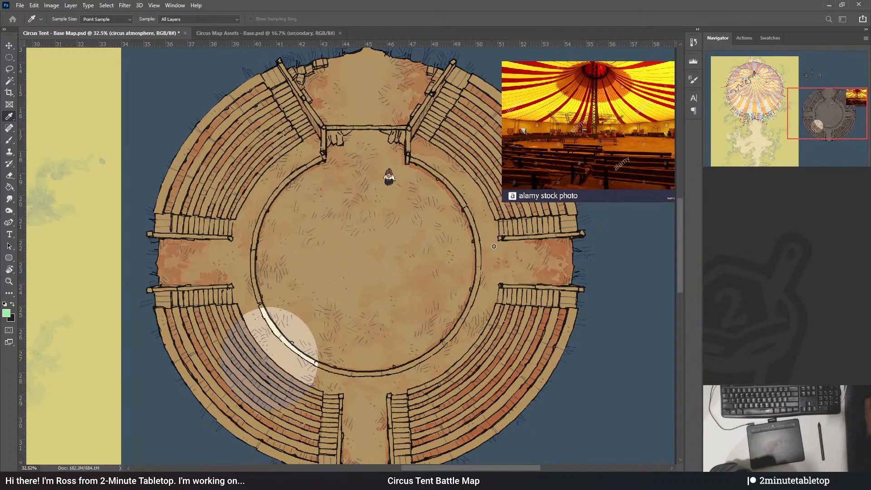
pyautogui.moveTo(499, 248); pyautogui.dragTo(496, 254)
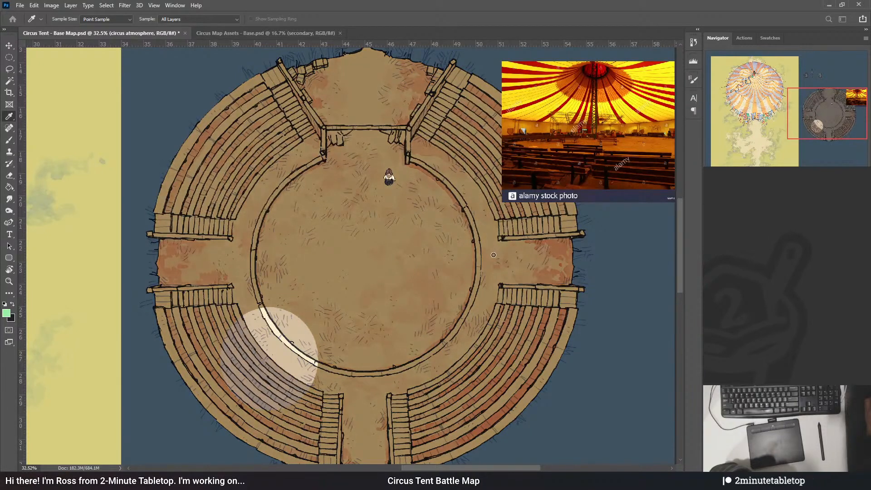
pyautogui.press('v')
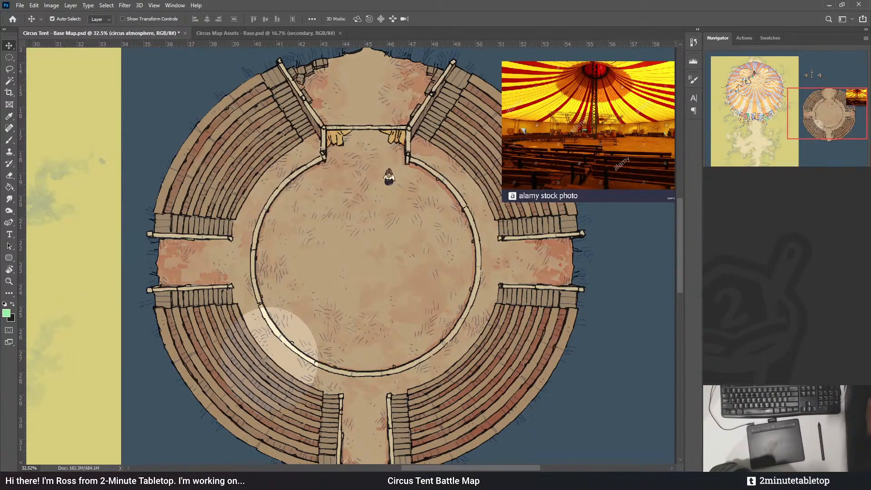
pyautogui.press('i')
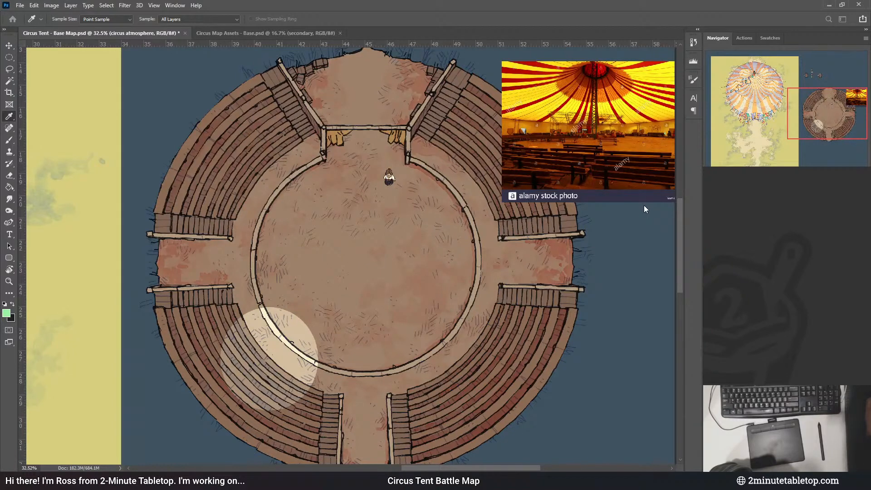
pyautogui.press('v')
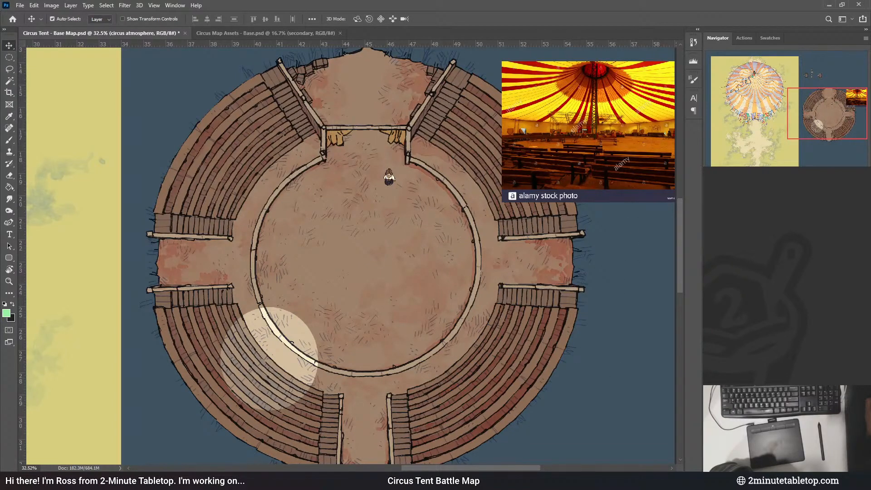
# - Undo the circular spotlight cut-out over the lower-left seating in the "mask" group's layer mask
pyautogui.click(748, 323)
pyautogui.press('i')
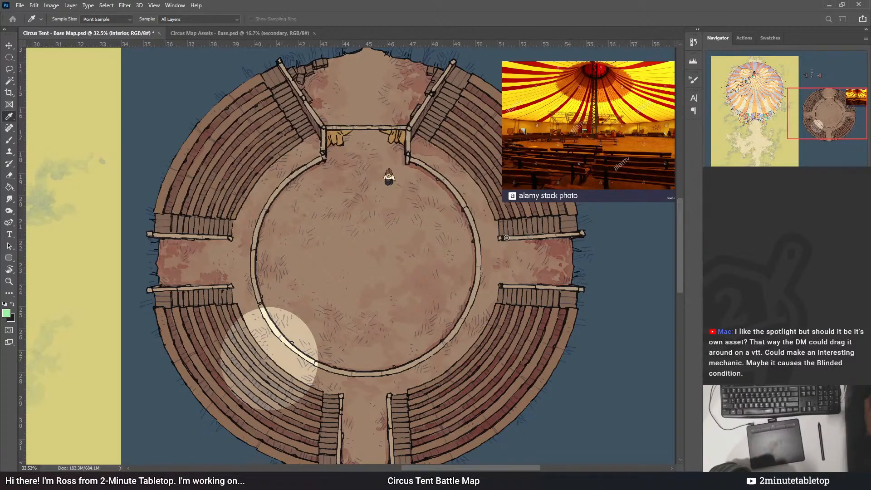
pyautogui.press('v')
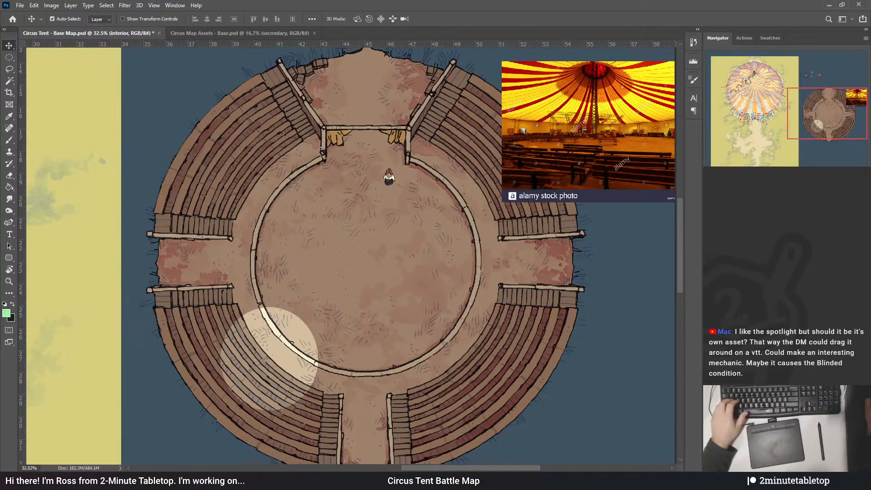
pyautogui.hotkey('ctrl', 'z')
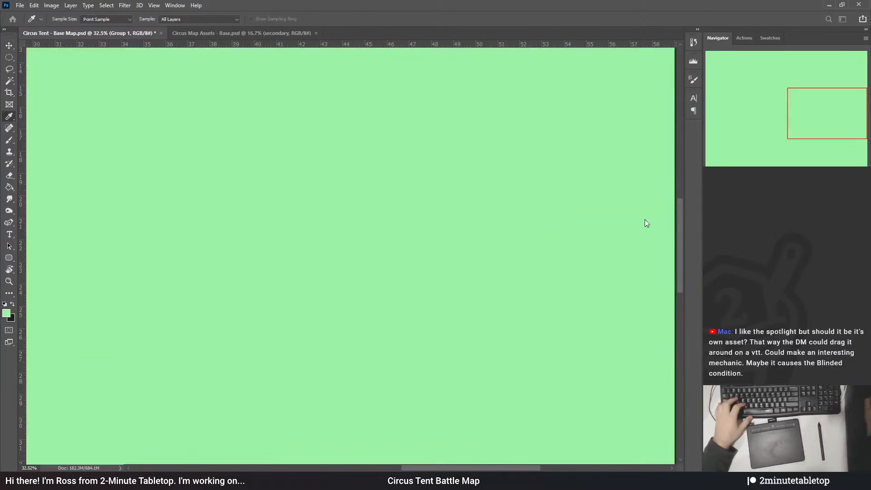
# - Add a solid colour fill layer masked to a circular spotlight, and place it over the arena ring's lower-left edge
pyautogui.click(644, 219)
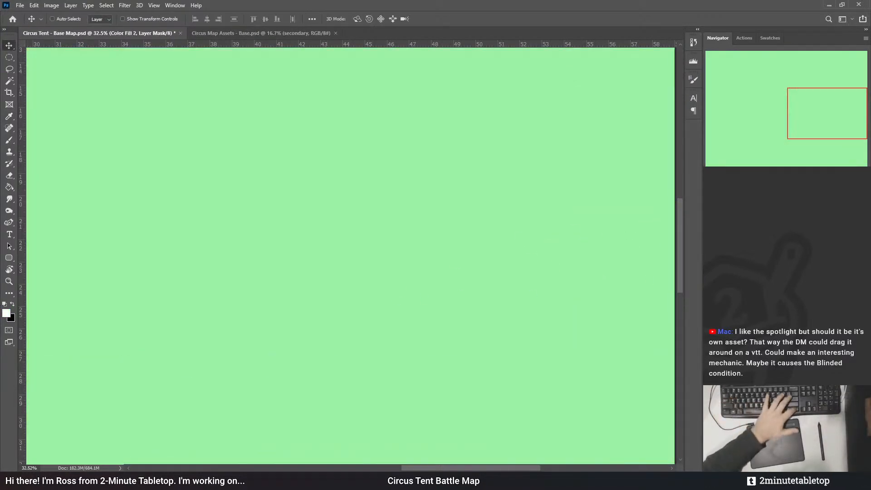
pyautogui.hotkey('ctrl', 'i')
pyautogui.click(8, 57)
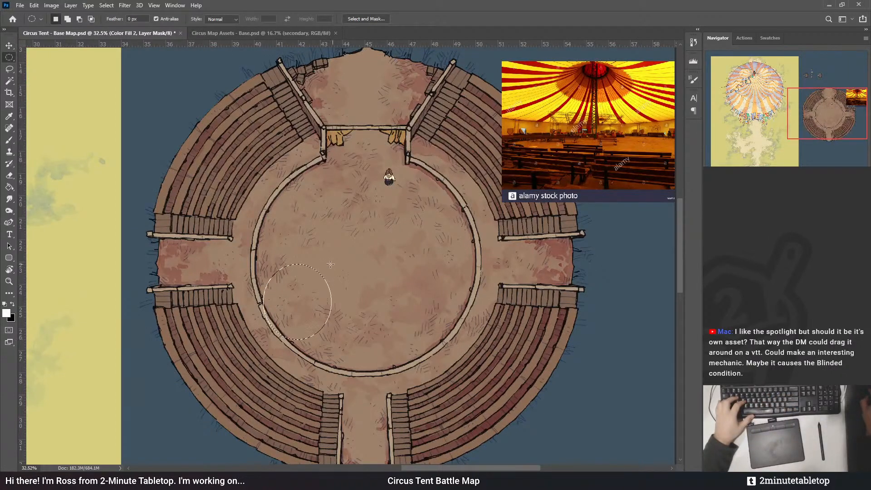
pyautogui.moveTo(263, 340); pyautogui.dragTo(345, 259)
pyautogui.hotkey('alt', 'BackSpace')
pyautogui.hotkey('ctrl', 'd')
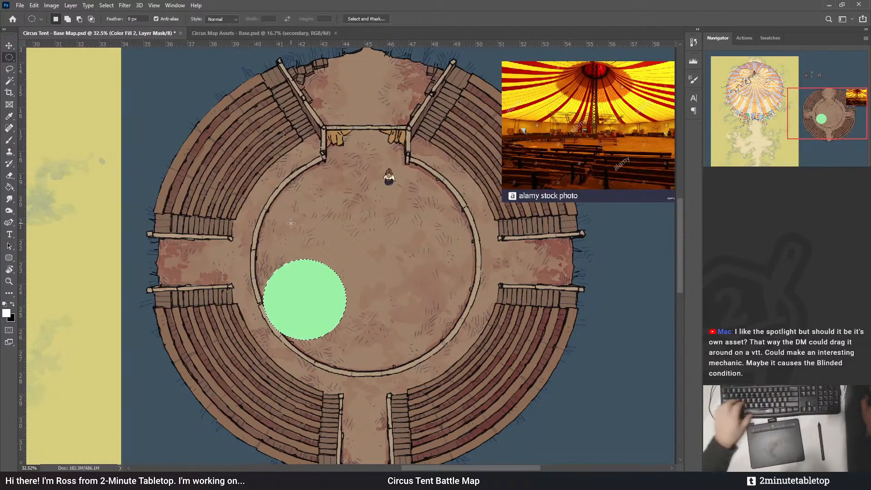
pyautogui.click(9, 46)
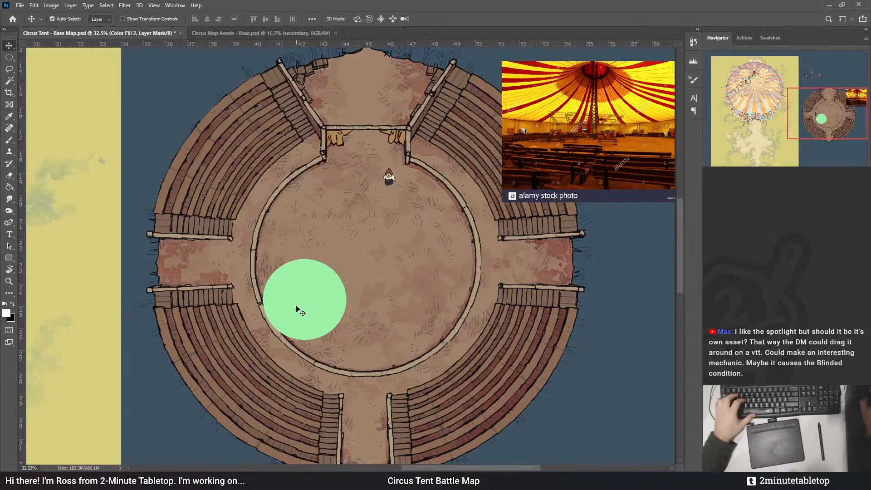
pyautogui.moveTo(298, 307); pyautogui.dragTo(266, 355)
# - Recolour the circular spotlight fill to a pale yellow and reduce the layer's opacity to 45%
pyautogui.doubleClick(734, 272)
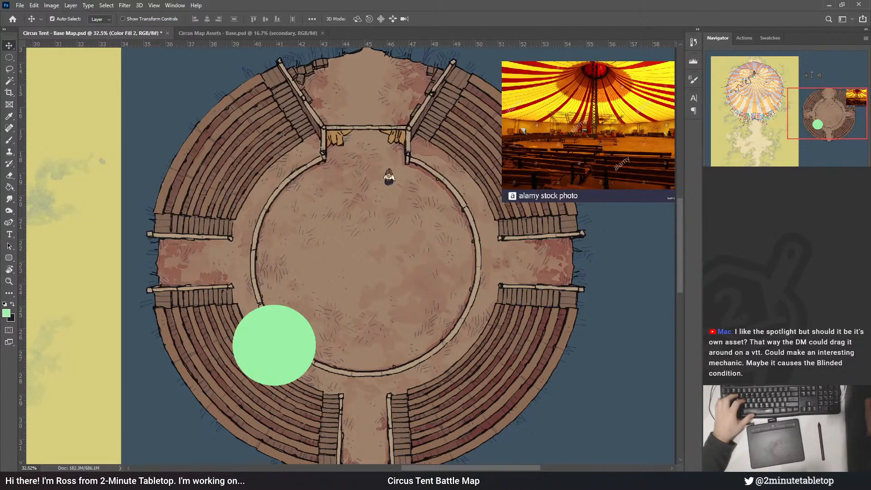
pyautogui.click(572, 303)
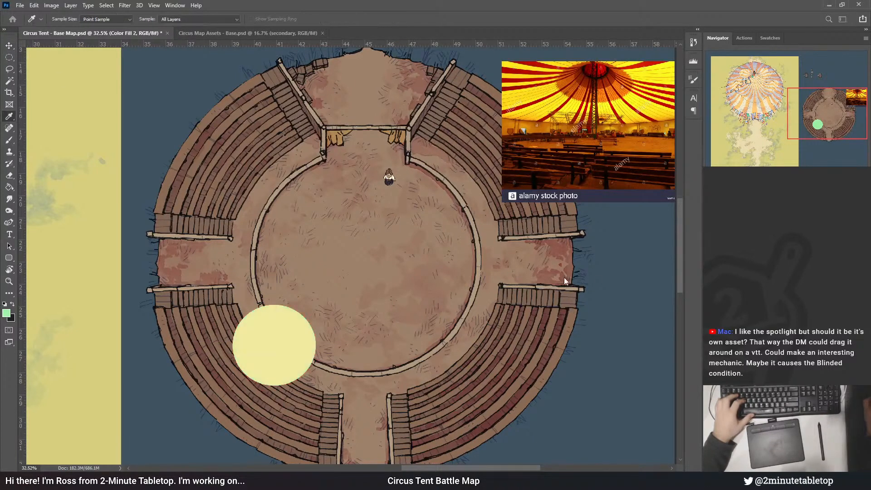
pyautogui.click(484, 213)
pyautogui.click(678, 212)
pyautogui.press('3')
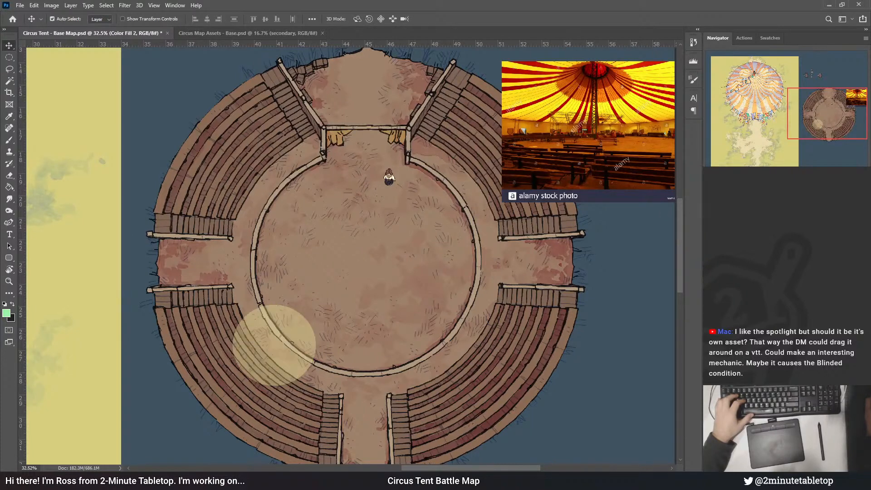
pyautogui.press('5')
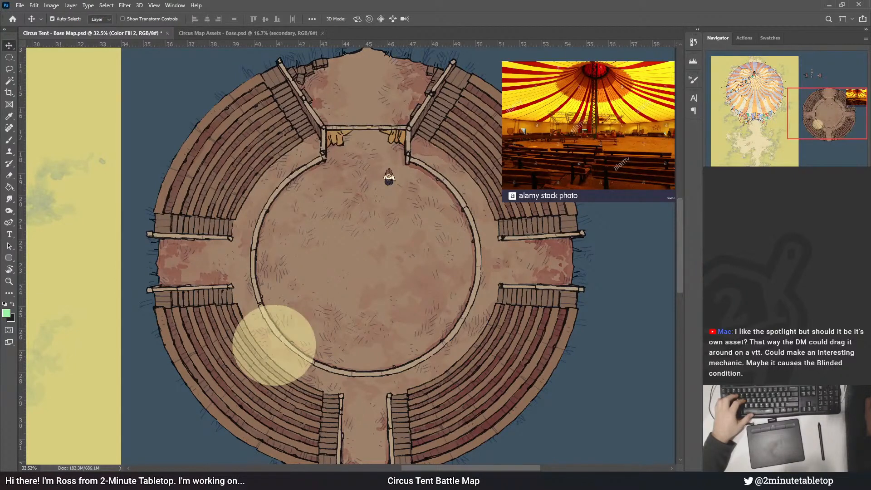
pyautogui.press('4')
pyautogui.press('5')
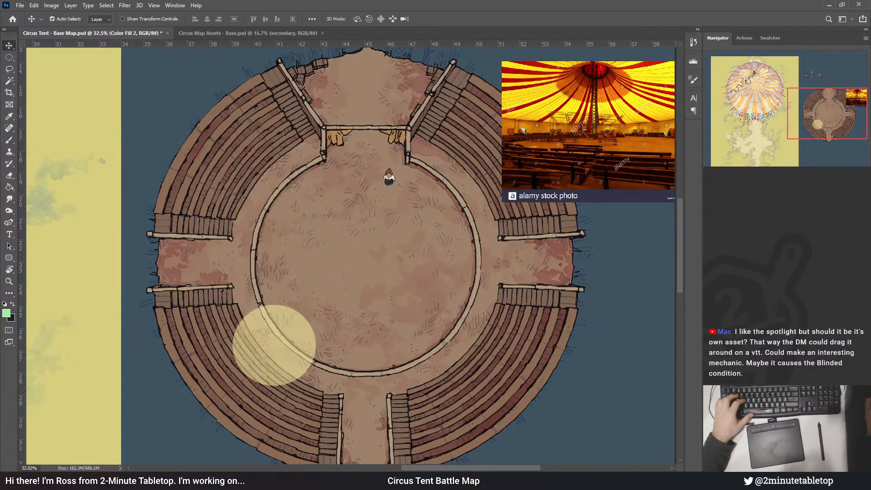
# - Move the yellow spotlight circle across the ring's edge to the arena's upper-left seating
pyautogui.moveTo(297, 361); pyautogui.dragTo(281, 355)
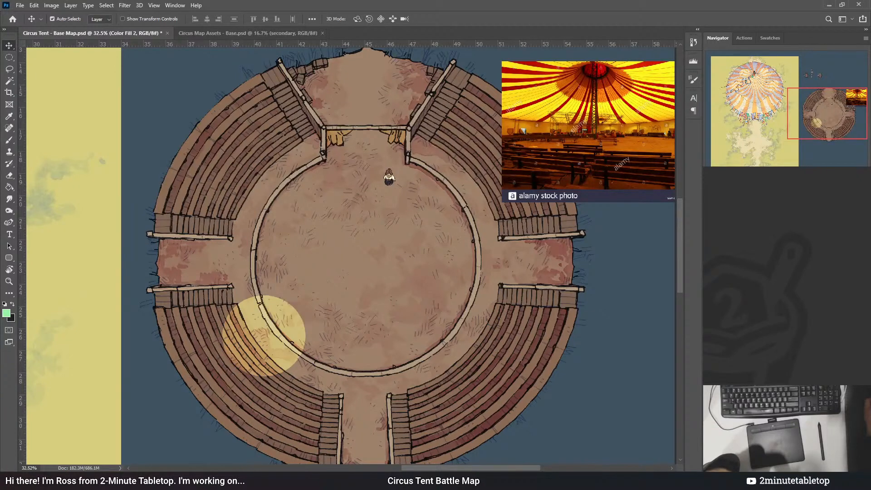
pyautogui.moveTo(283, 326); pyautogui.dragTo(222, 194)
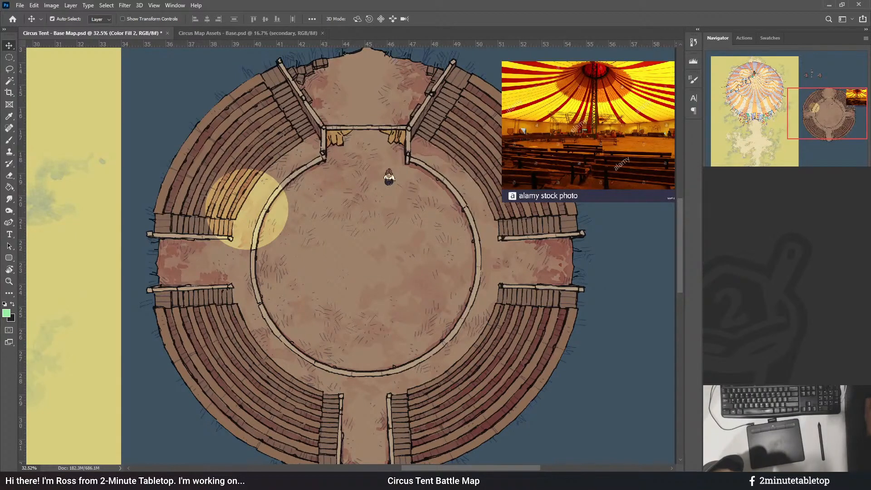
# - Replace the spotlight circle in the Color Fill 2 mask with a uniform fill, and invert the mask to hide the yellow light
pyautogui.hotkey('ctrl', 'a')
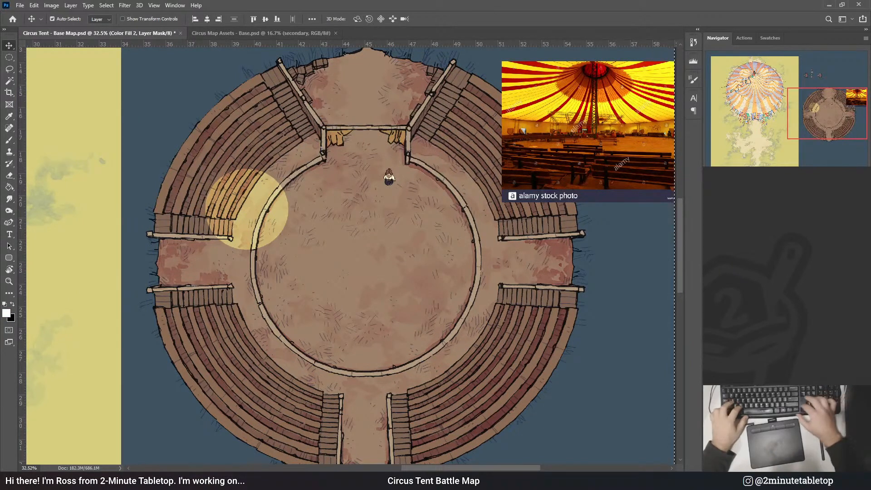
pyautogui.hotkey('ctrl', 'BackSpace')
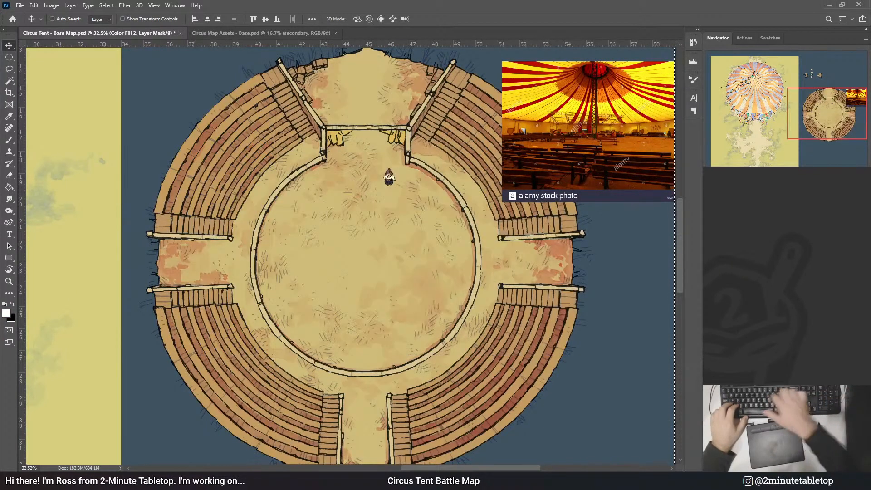
pyautogui.hotkey('ctrl', 'd')
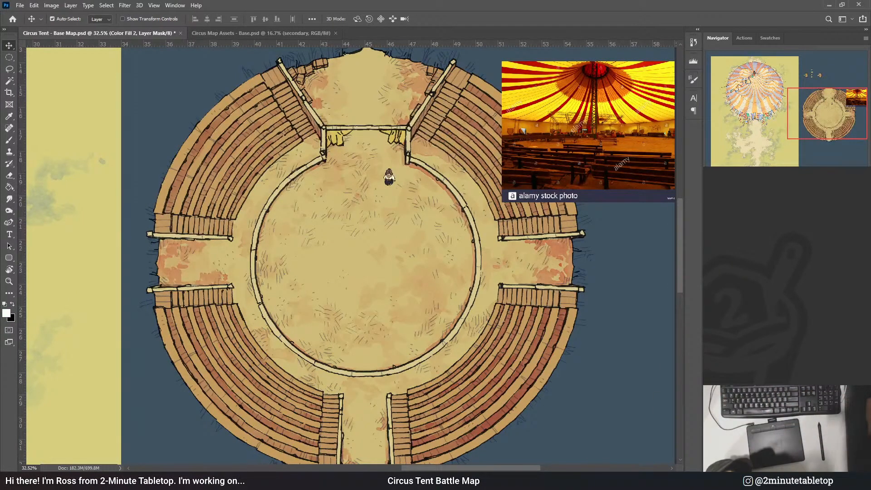
pyautogui.hotkey('ctrl', 'i')
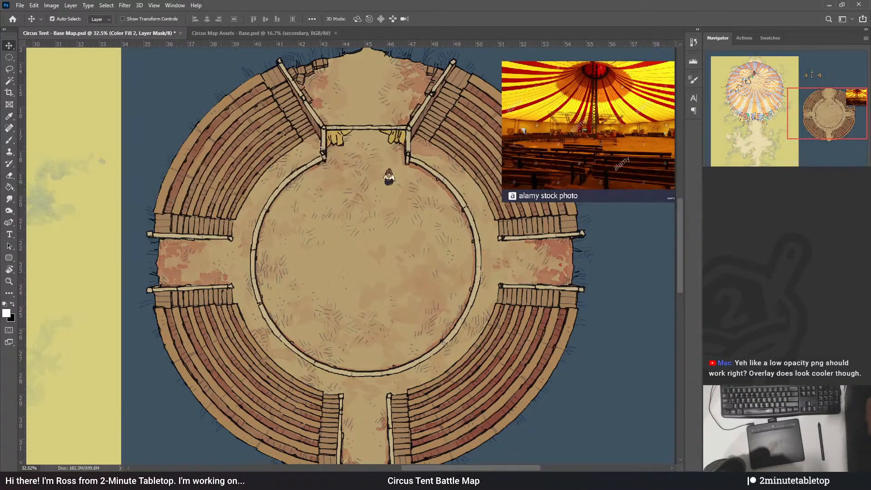
pyautogui.hotkey('ctrl', 'z')
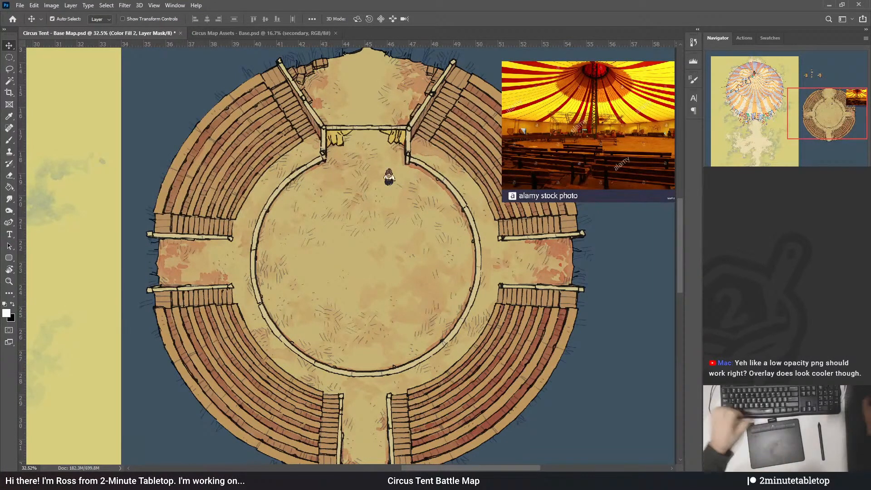
pyautogui.hotkey('ctrl', 'shift', 'z')
# - Reveal the yellow light softly over the arena with several radial foreground-to-transparent gradients at 49% opacity on the Color Fill 2 mask
pyautogui.press('g')
pyautogui.scroll(-4, 358, 286)
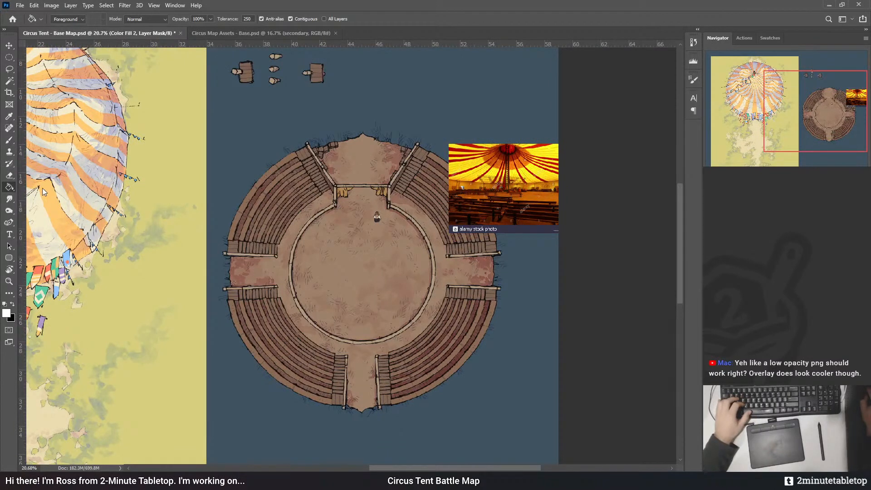
pyautogui.click(37, 189)
pyautogui.moveTo(418, 322)
pyautogui.mouseDown()
pyautogui.moveTo(403, 217)
pyautogui.moveTo(422, 149)
pyautogui.mouseUp()
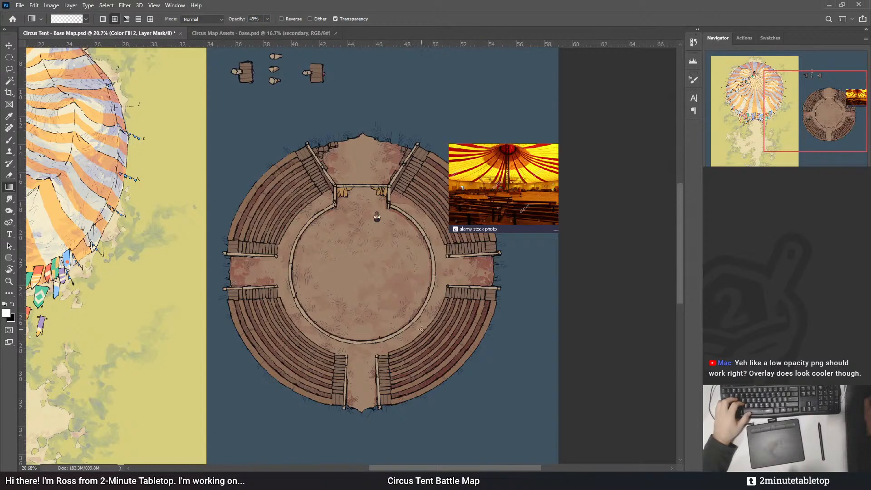
pyautogui.moveTo(421, 329); pyautogui.dragTo(341, 119)
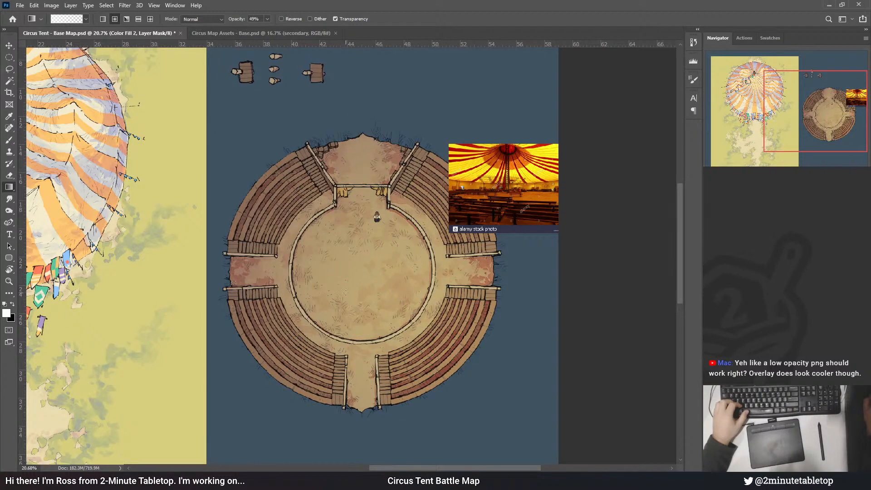
pyautogui.moveTo(346, 292); pyautogui.dragTo(346, 98)
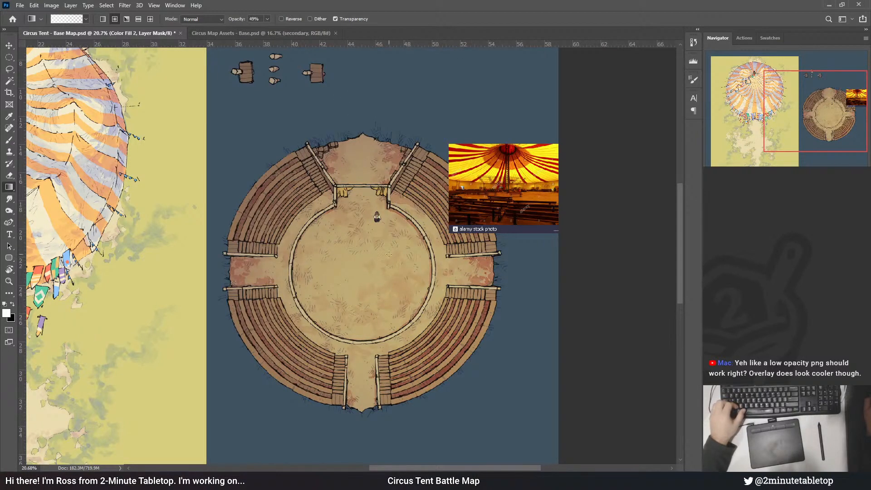
pyautogui.moveTo(452, 283); pyautogui.dragTo(363, 129)
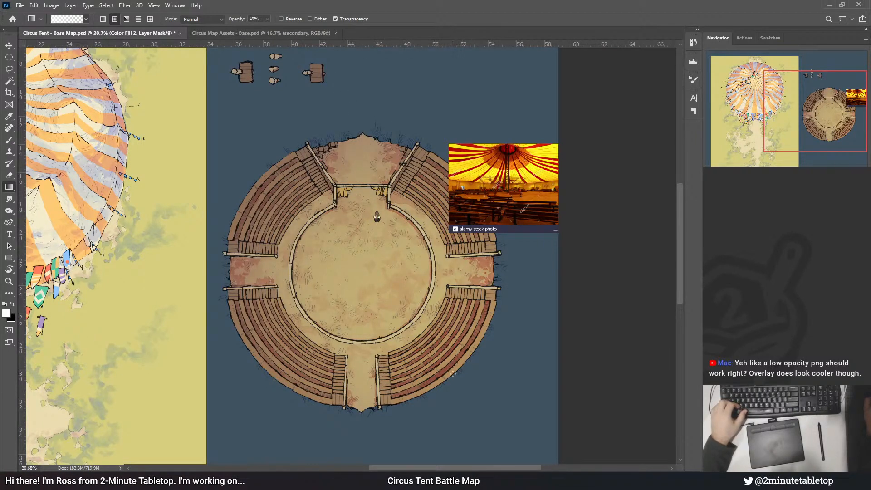
pyautogui.moveTo(336, 186); pyautogui.dragTo(317, 140)
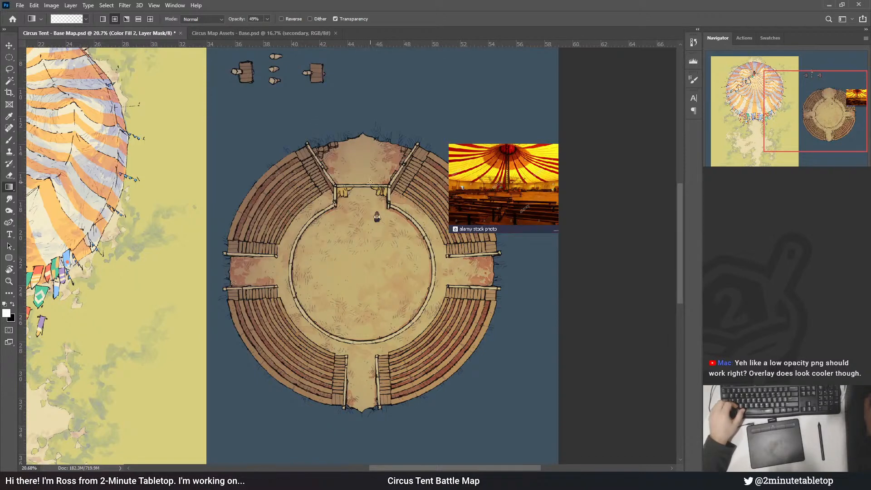
pyautogui.scroll(2, 282, 229)
pyautogui.moveTo(499, 380); pyautogui.dragTo(491, 363)
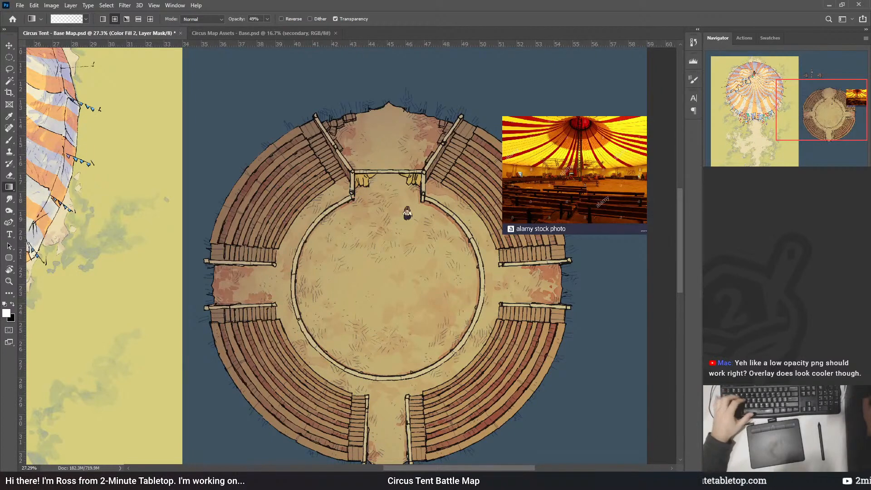
# - Recolour the circus atmosphere fill to a warmer, redder brown tone
pyautogui.doubleClick(744, 272)
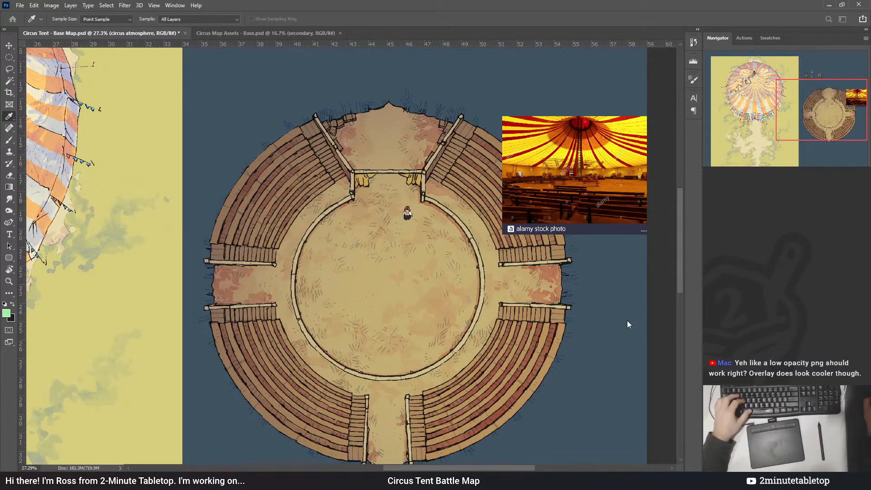
pyautogui.moveTo(557, 254); pyautogui.dragTo(553, 273)
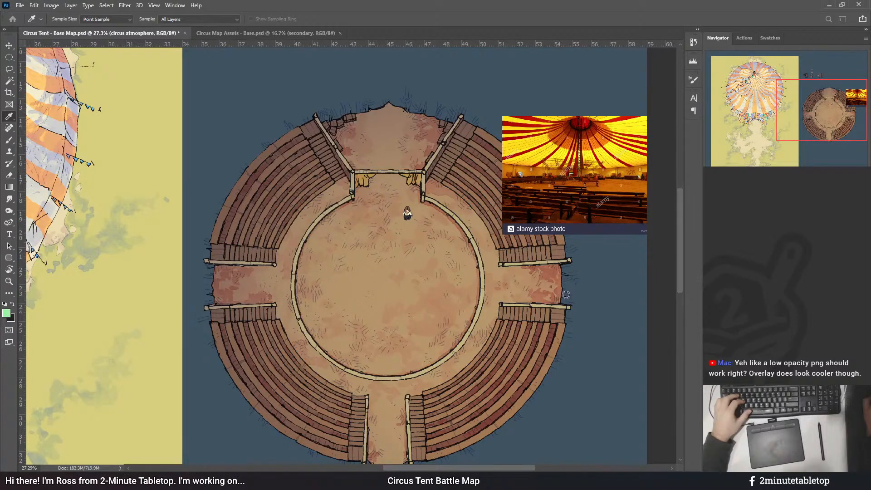
# - Add another solid colour fill layer, invert its mask, and reveal a circular spotlight over the lower-left seating
pyautogui.press('g')
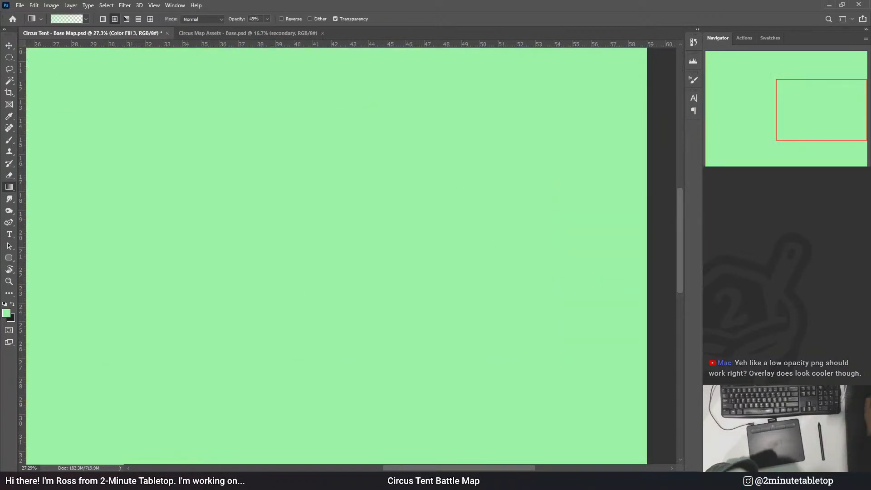
pyautogui.hotkey('ctrl', 'i')
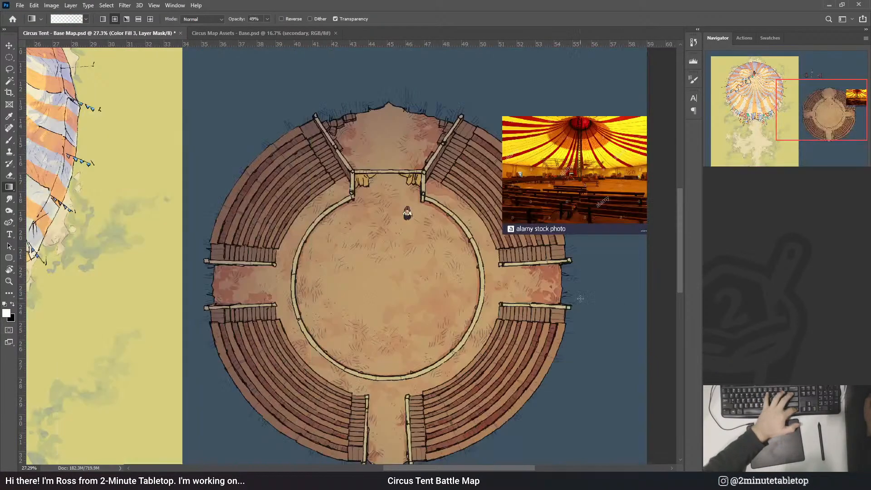
pyautogui.click(9, 57)
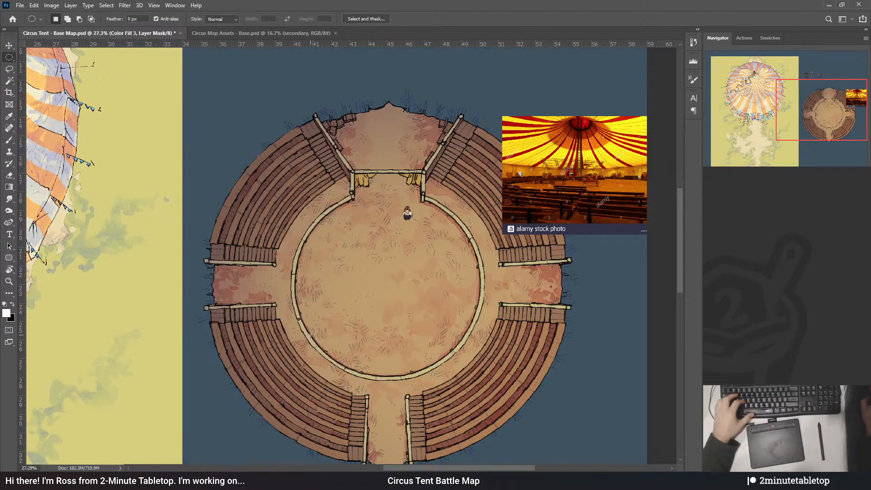
pyautogui.moveTo(299, 372); pyautogui.dragTo(349, 334)
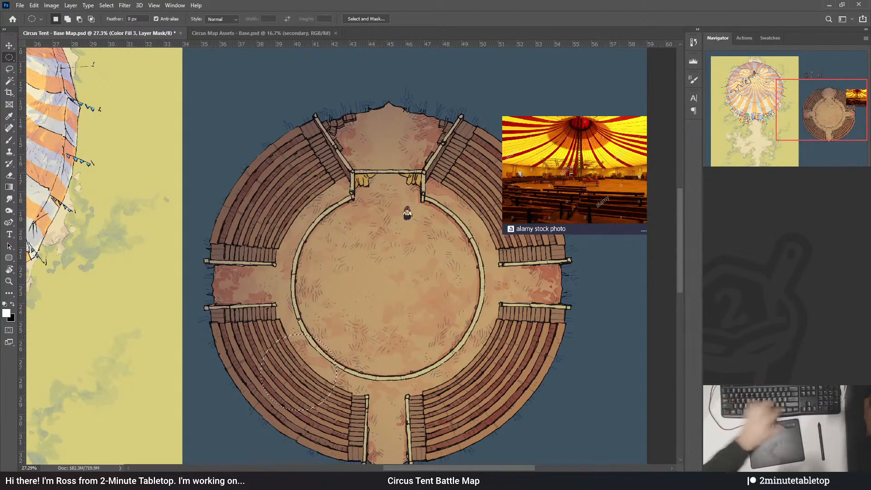
pyautogui.hotkey('alt', 'BackSpace')
pyautogui.hotkey('ctrl', 'd')
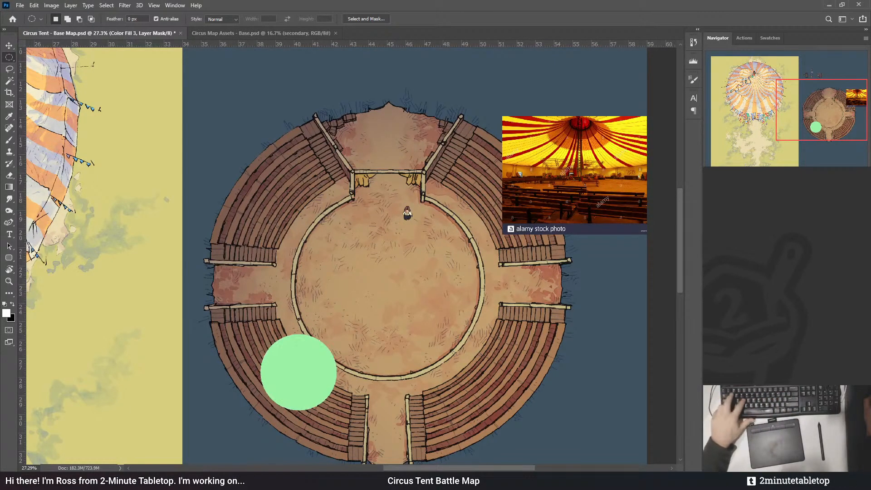
# - Recolour the new spotlight fill to white and set its layer opacity to 30%
pyautogui.moveTo(564, 254); pyautogui.dragTo(513, 204)
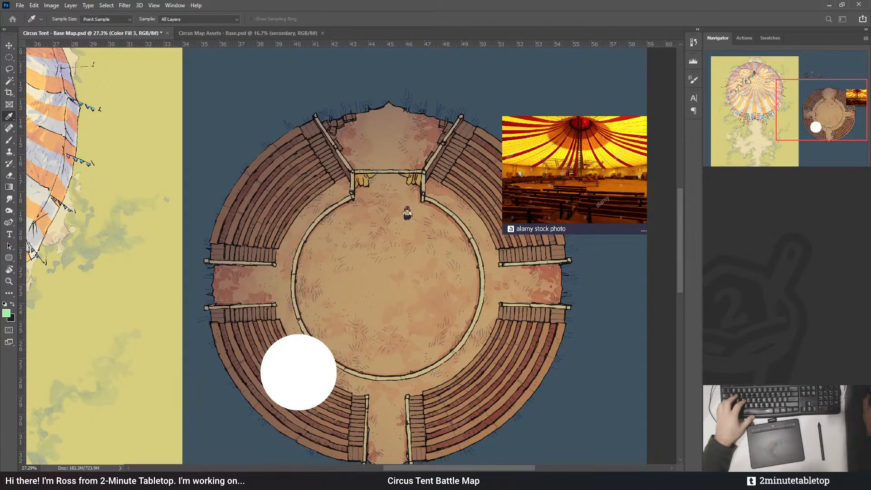
pyautogui.press('Return')
pyautogui.press('3')
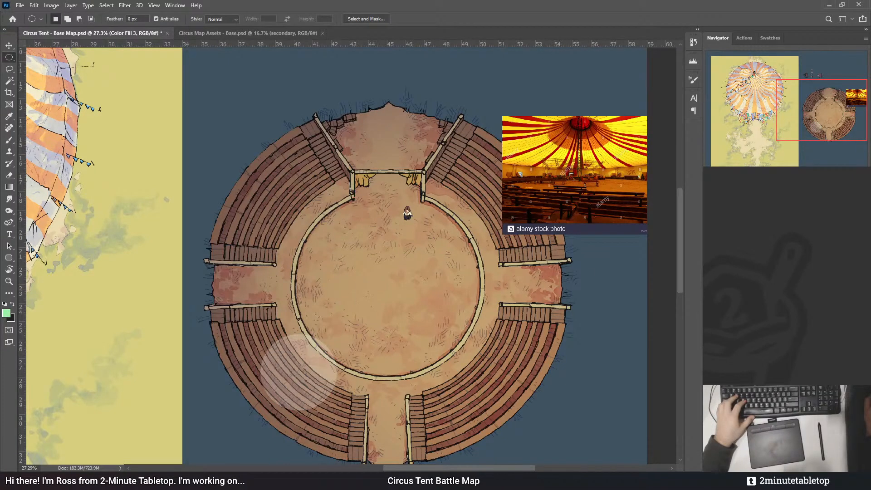
# - Recolour the circular spotlight to a warm pale yellow and move it from the lower-left seating onto the arena ring's left edge
pyautogui.press('5')
pyautogui.press('3')
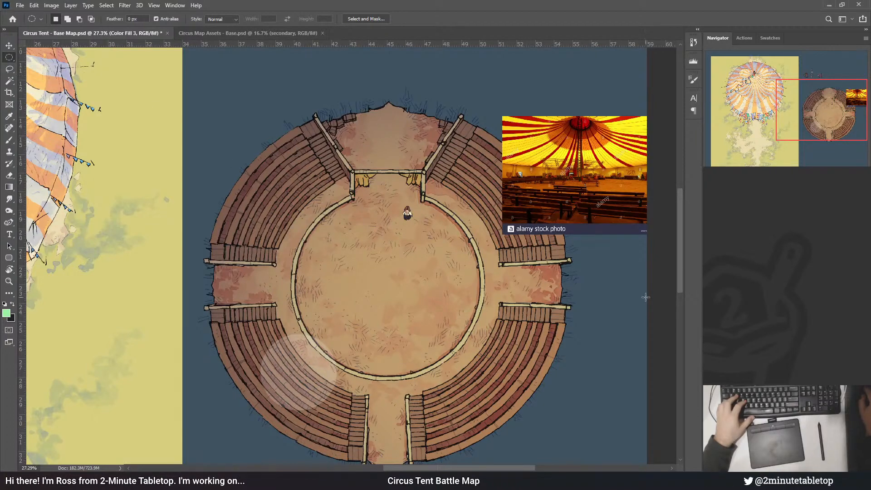
pyautogui.press('i')
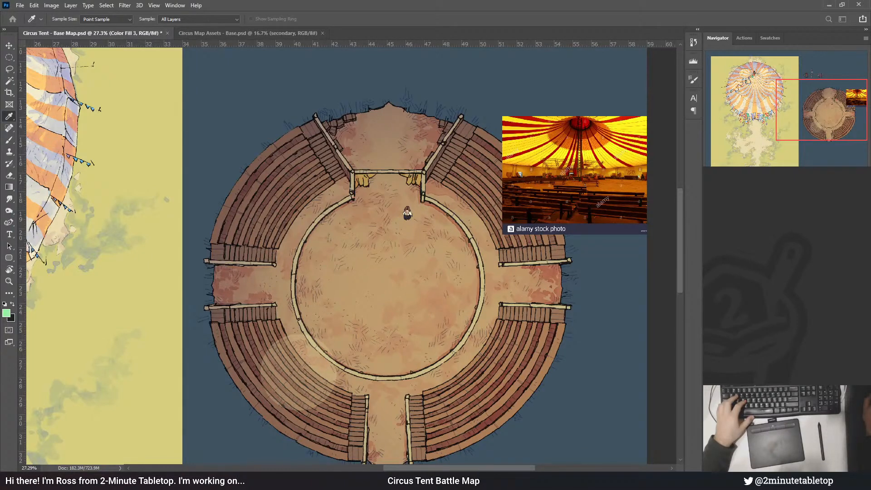
pyautogui.press('m')
pyautogui.press('v')
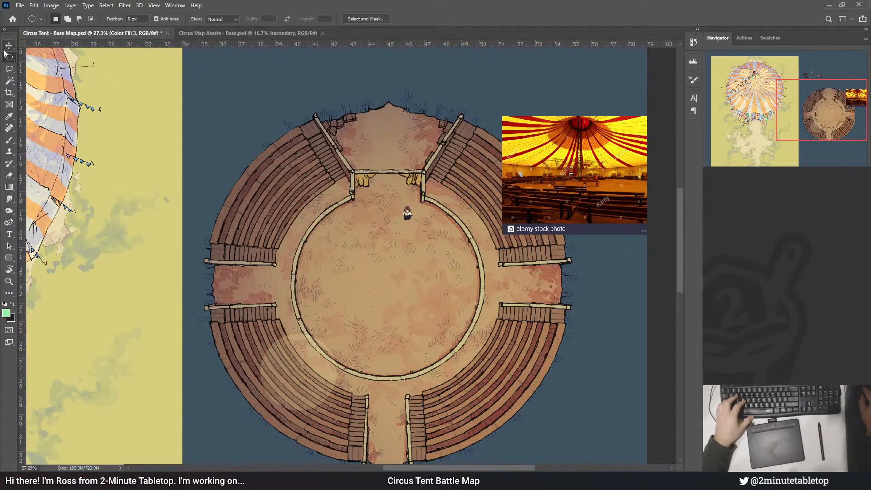
pyautogui.moveTo(297, 364); pyautogui.dragTo(302, 275)
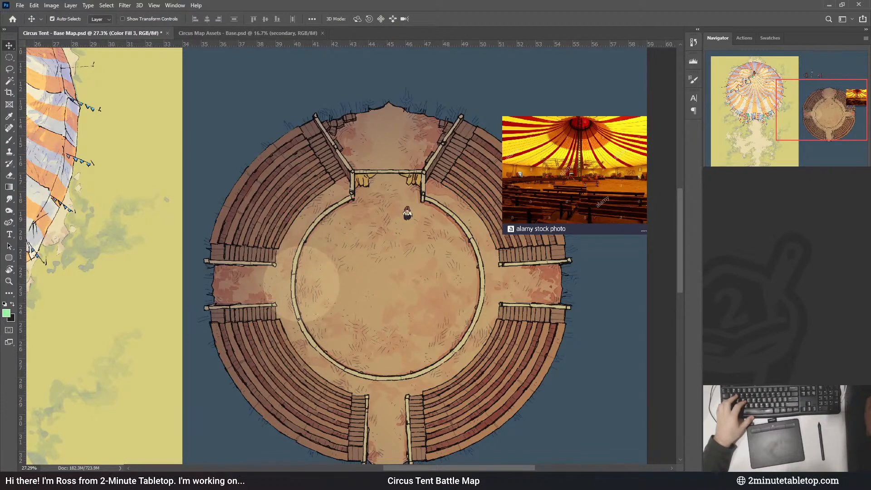
# - Try several stronger layer opacities on the circular spotlight for a brighter yet translucent light
pyautogui.press('5')
pyautogui.press('8')
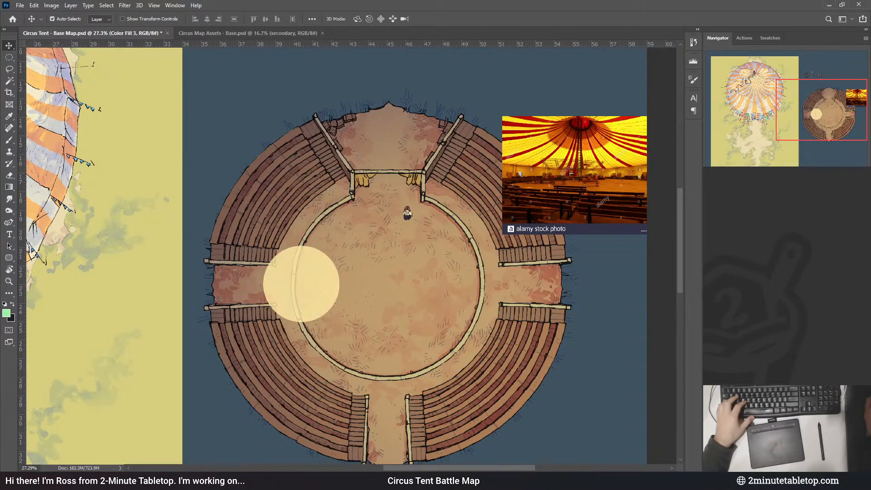
pyautogui.press('0')
pyautogui.press('6')
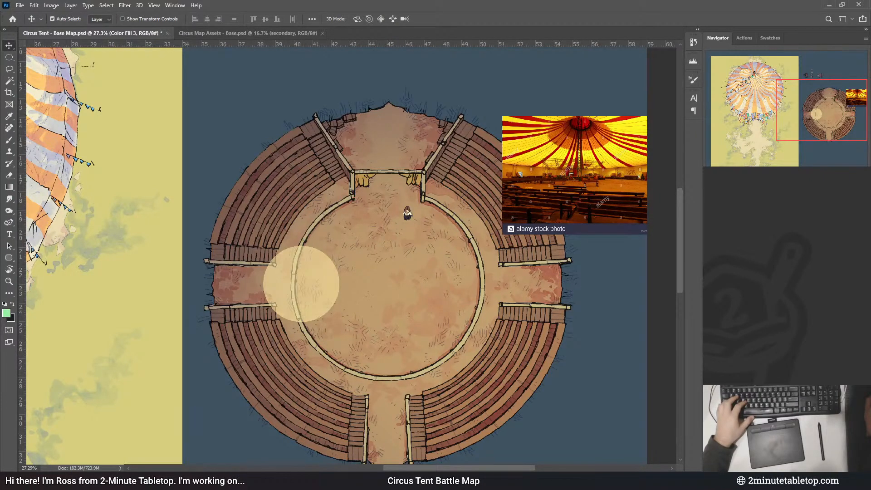
pyautogui.press('5')
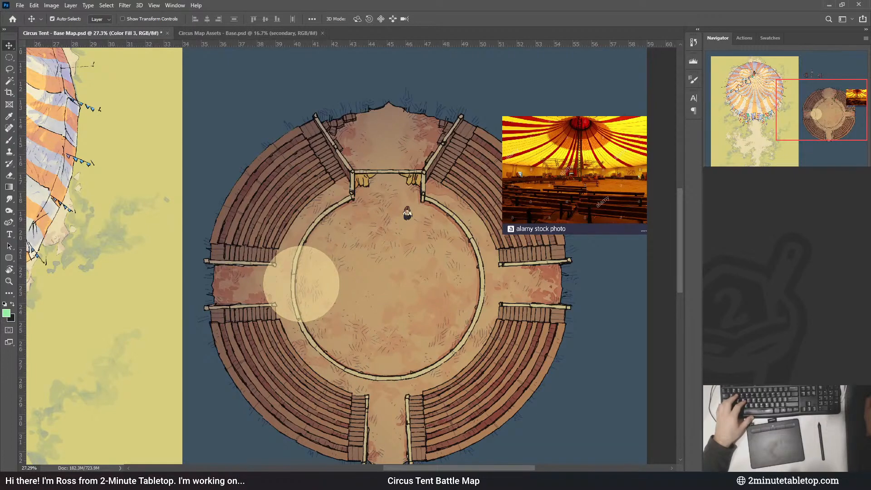
# - Test the spotlight over the standing character, the arena's left edge and the upper-left part of the ring
pyautogui.moveTo(284, 278); pyautogui.dragTo(393, 214)
pyautogui.scroll(4, 411, 207)
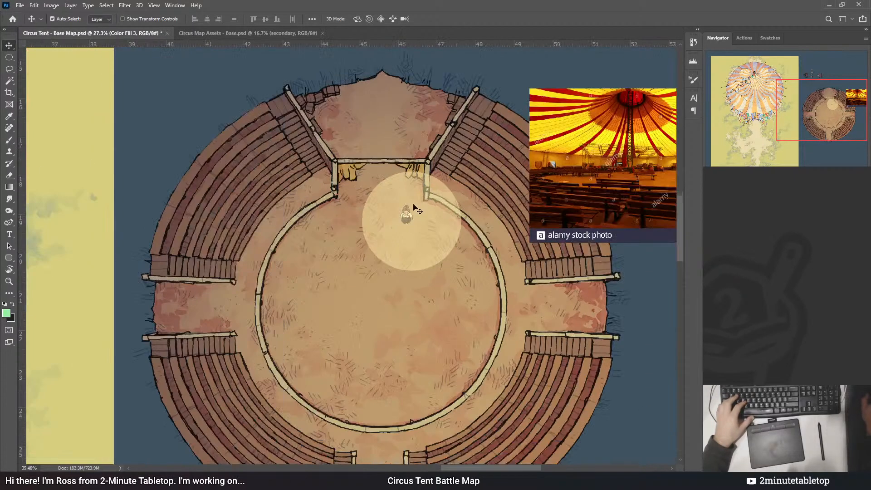
pyautogui.moveTo(463, 229); pyautogui.dragTo(449, 215)
pyautogui.moveTo(396, 191); pyautogui.dragTo(164, 315)
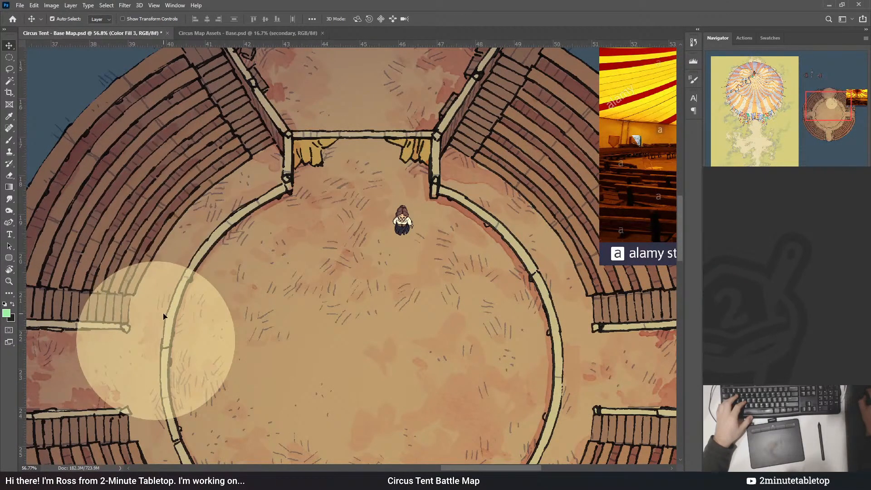
pyautogui.scroll(-3, 321, 204)
pyautogui.moveTo(220, 288); pyautogui.dragTo(299, 262)
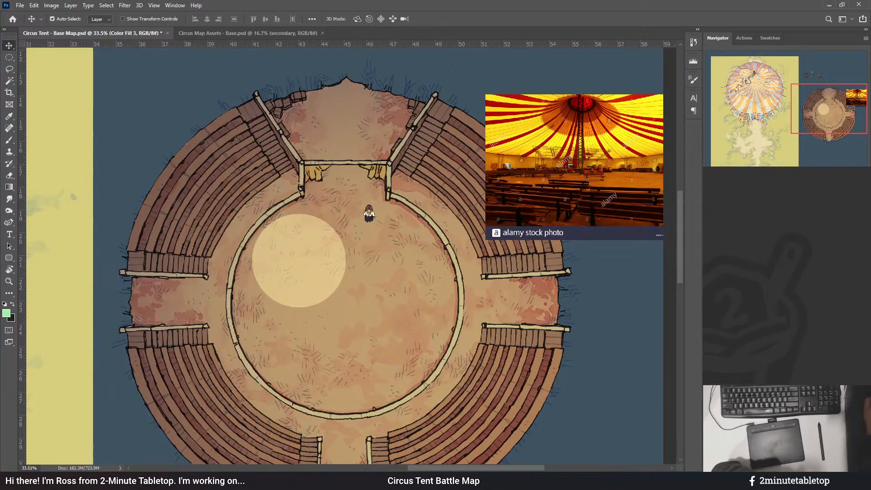
# - Delete the circular spotlight fill layer and Layer 1
pyautogui.press('Delete')
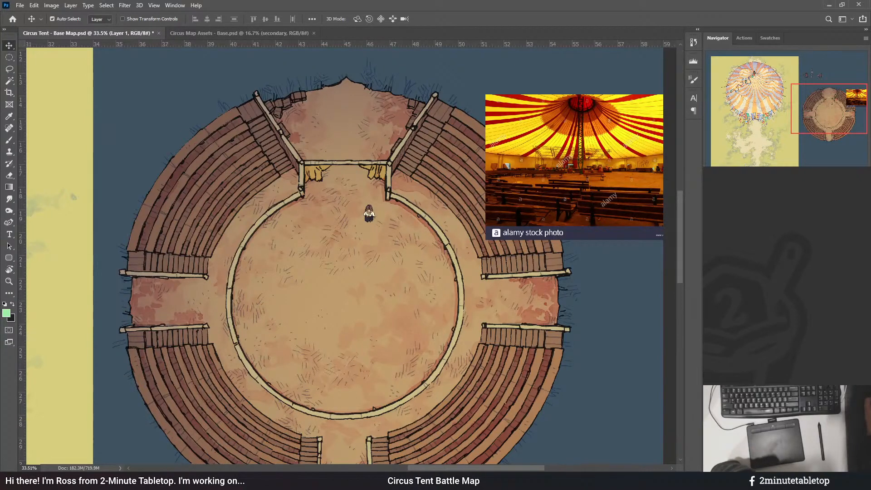
pyautogui.press('Delete')
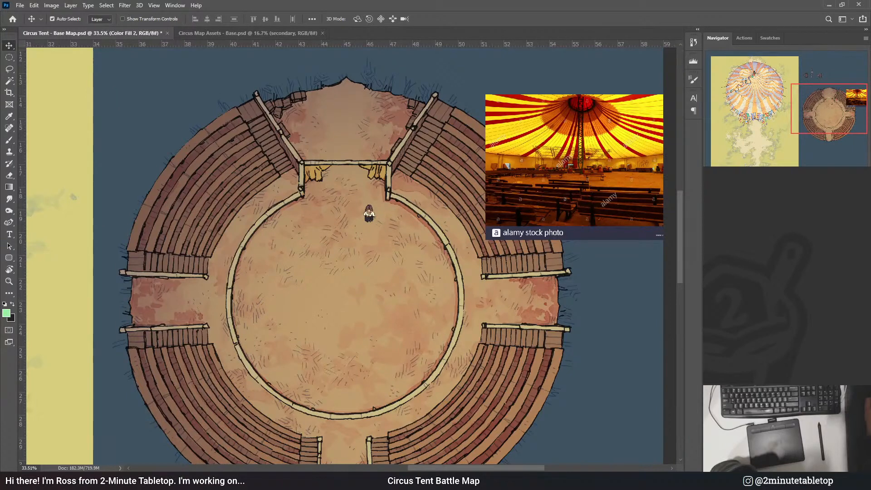
# - Compare the arena with and without the Color Fill 2 light, and cycle its blend modes to a brighter, warmer glow
pyautogui.hotkey('ctrl', ',')
pyautogui.hotkey('ctrl', ',')
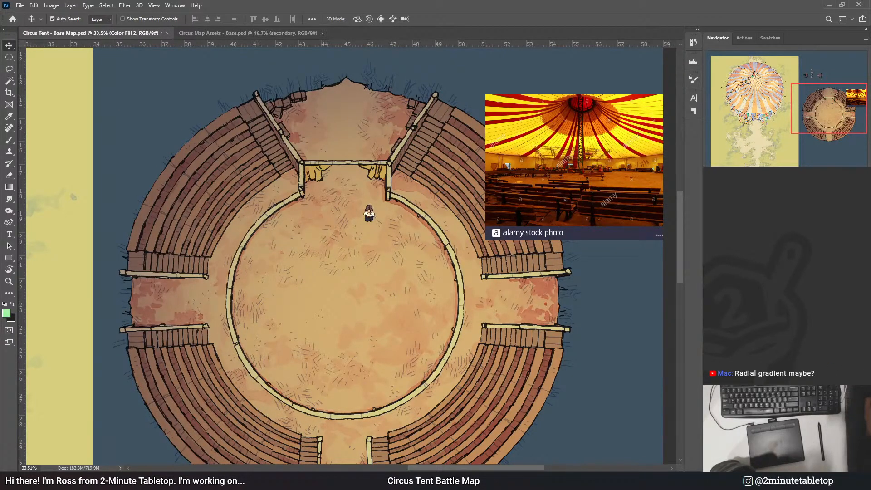
pyautogui.hotkey('ctrl', ',')
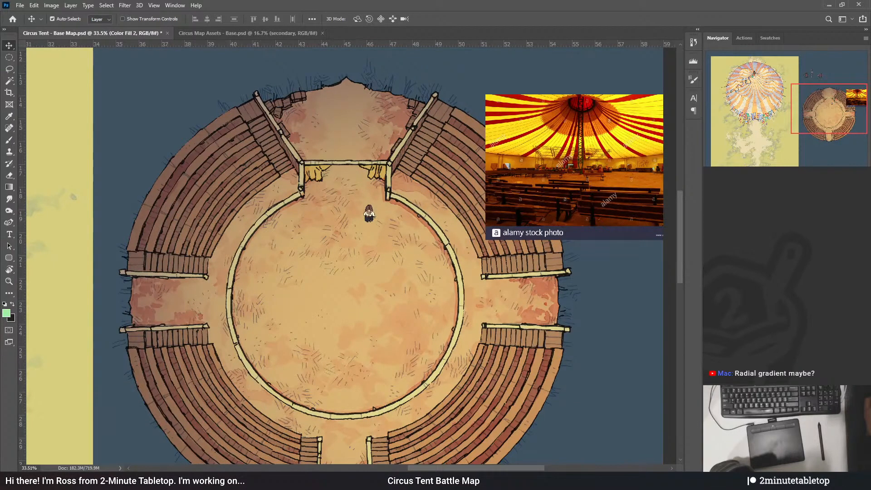
pyautogui.hotkey('ctrl', ',')
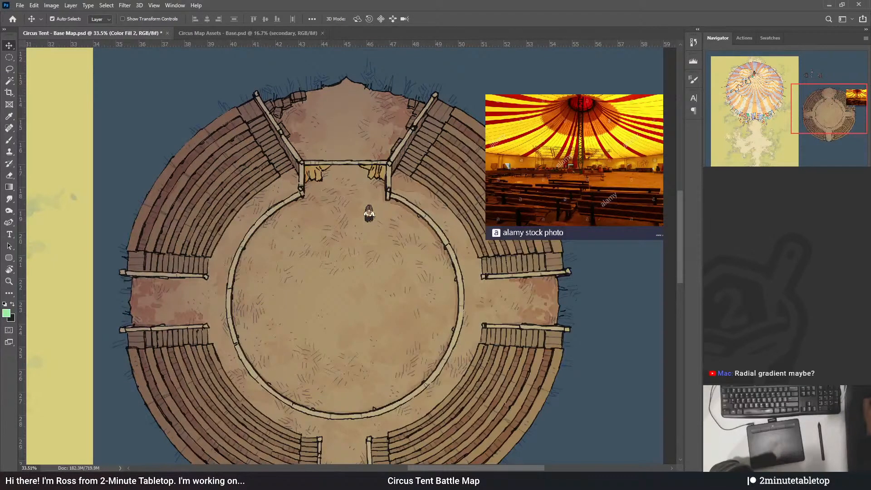
pyautogui.hotkey('shift', '+')
pyautogui.hotkey('shift', '+')
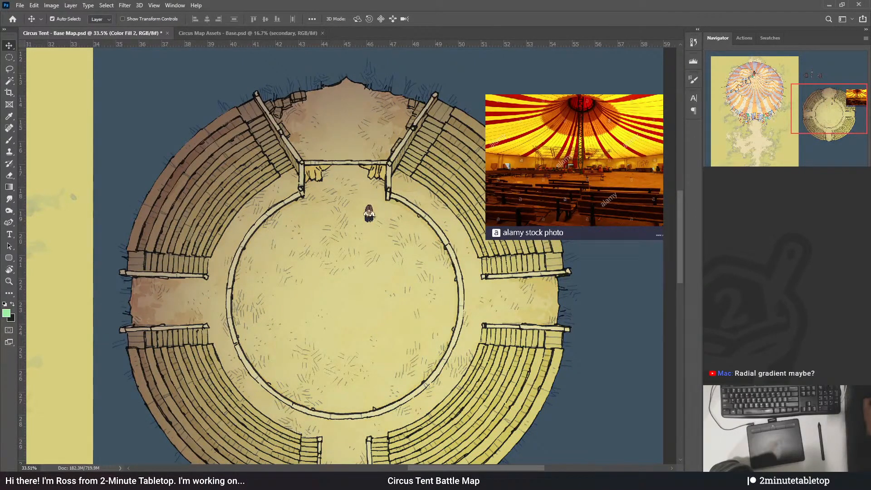
pyautogui.hotkey('shift', '+')
pyautogui.hotkey('shift', '+')
pyautogui.hotkey('shift', '+')
pyautogui.hotkey('shift', '+')
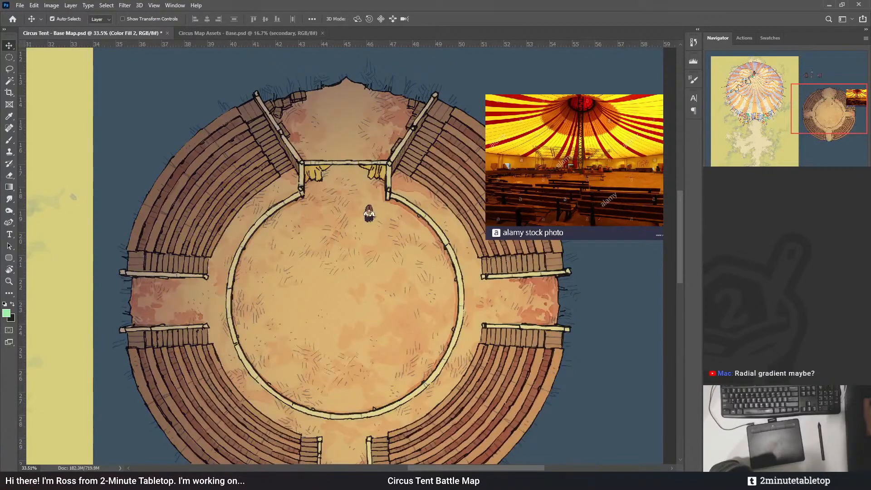
# - Add a light green solid colour fill layer above Group 1 and invert its mask to hide the fill
pyautogui.hotkey('alt', '[')
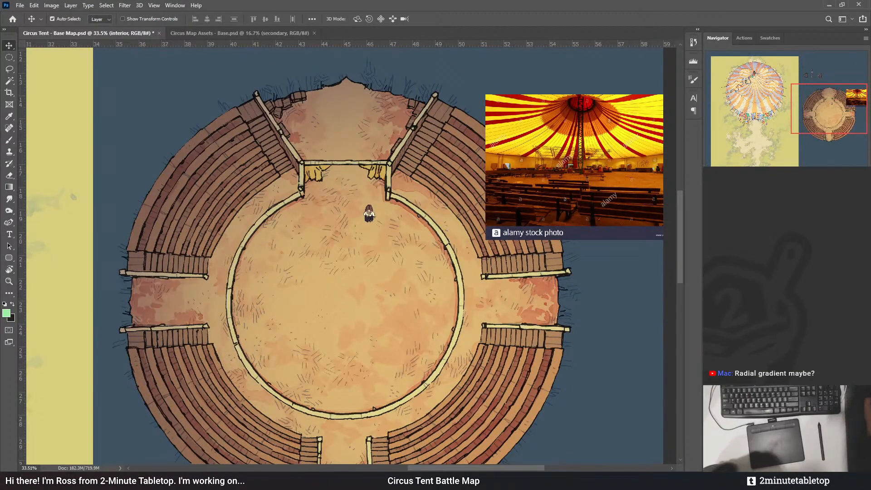
pyautogui.hotkey('alt', '[')
pyautogui.hotkey('alt', '[')
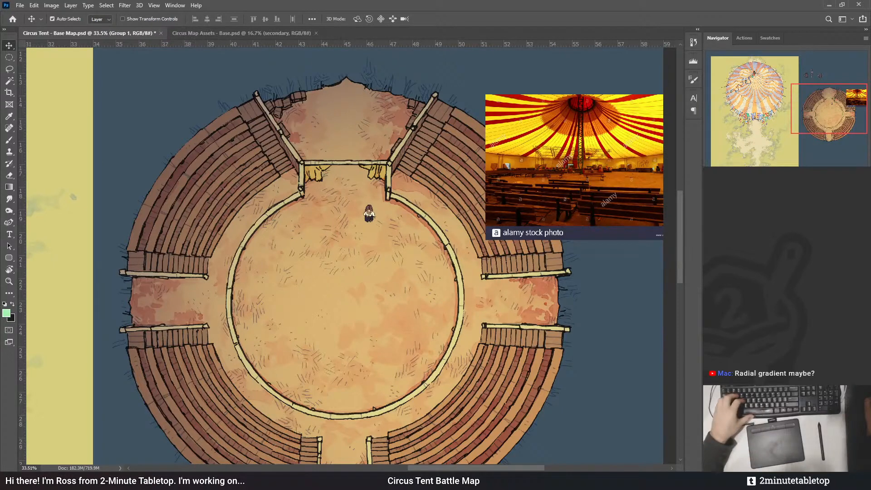
pyautogui.hotkey('alt', 'l')
pyautogui.press('w')
pyautogui.press('o')
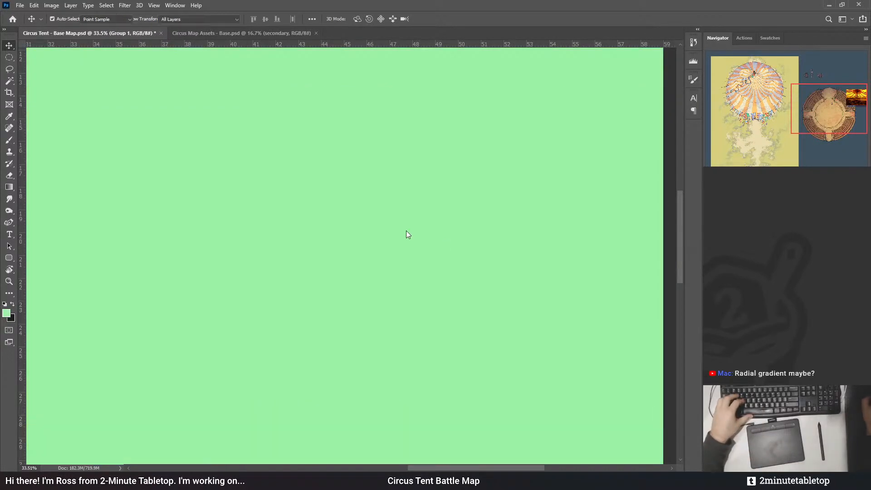
pyautogui.press('Return')
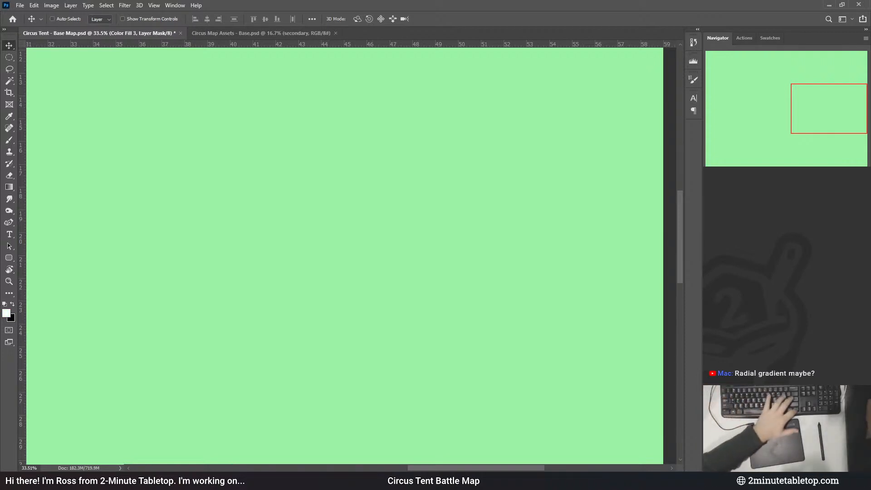
pyautogui.hotkey('ctrl', 'i')
# - Select a circle across the upper-left seating and ring edge, and fill it with light grey on the Color Fill 3 mask
pyautogui.press('m')
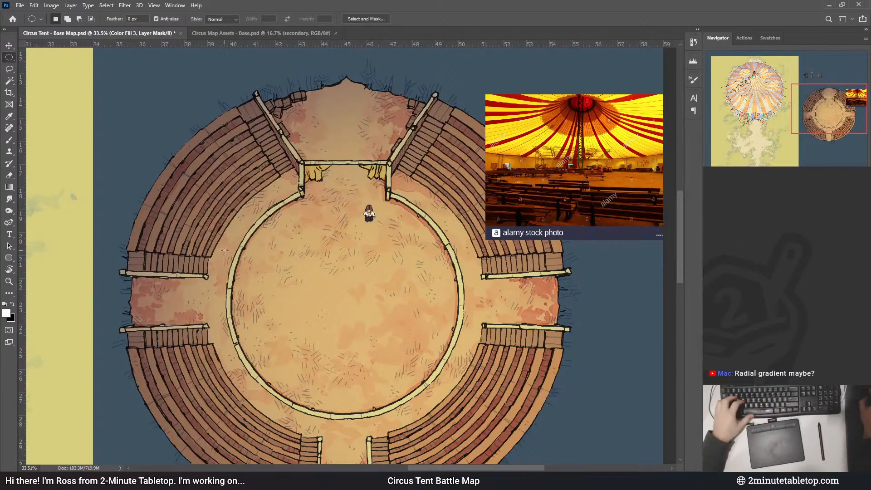
pyautogui.moveTo(265, 196)
pyautogui.mouseDown()
pyautogui.moveTo(255, 215)
pyautogui.moveTo(261, 204)
pyautogui.mouseUp()
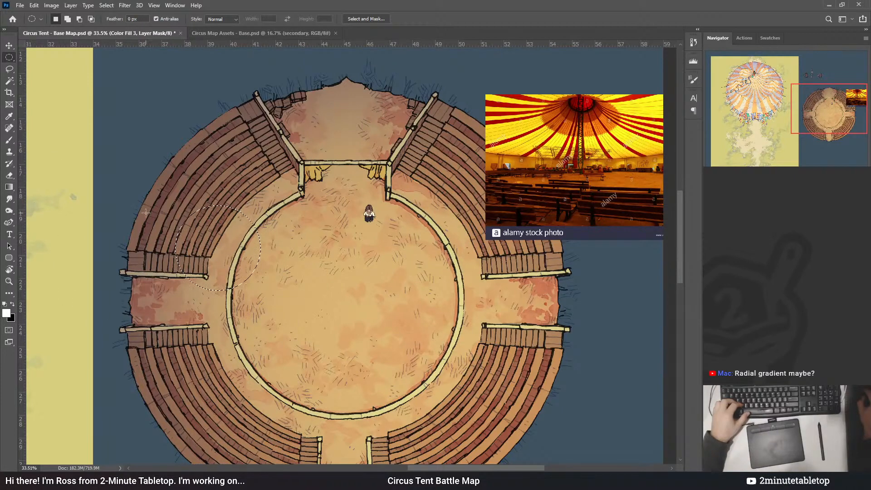
pyautogui.press('i')
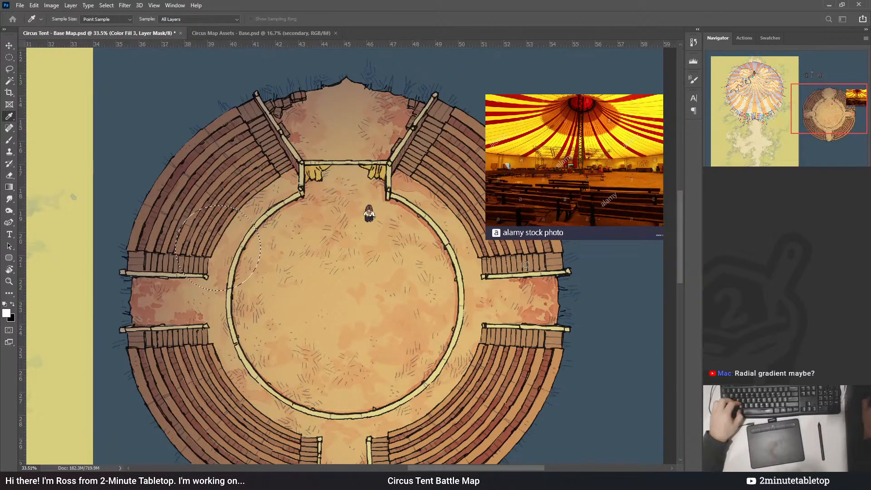
pyautogui.press('g')
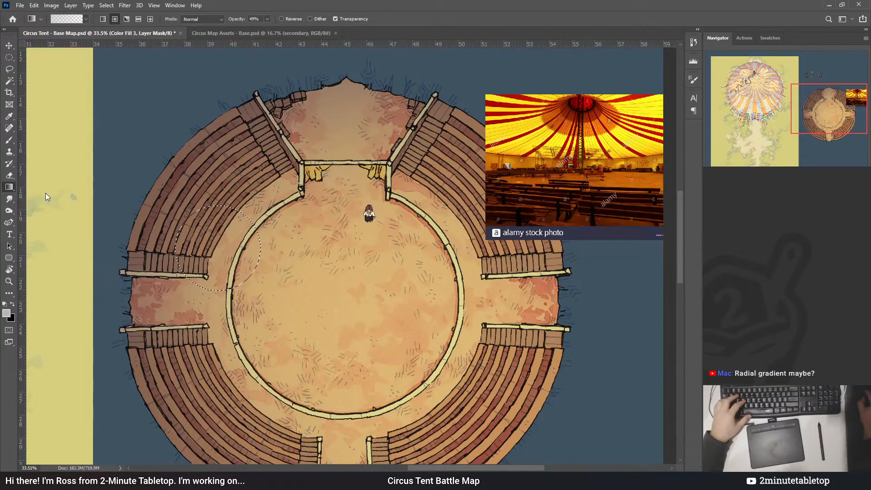
pyautogui.hotkey('shift', 'g')
pyautogui.click(227, 246)
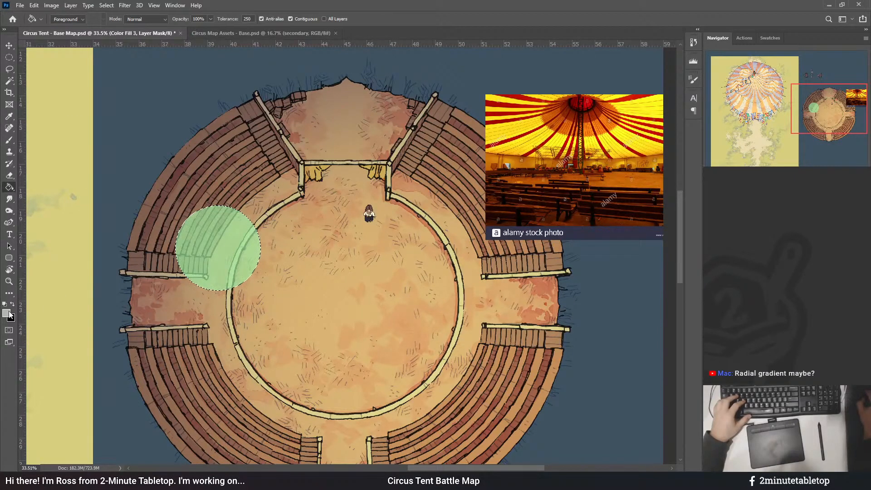
# - Select a slightly smaller concentric circle, fill it with white on the mask to leave a fainter outer rim, and deselect
pyautogui.press('i')
pyautogui.press('g')
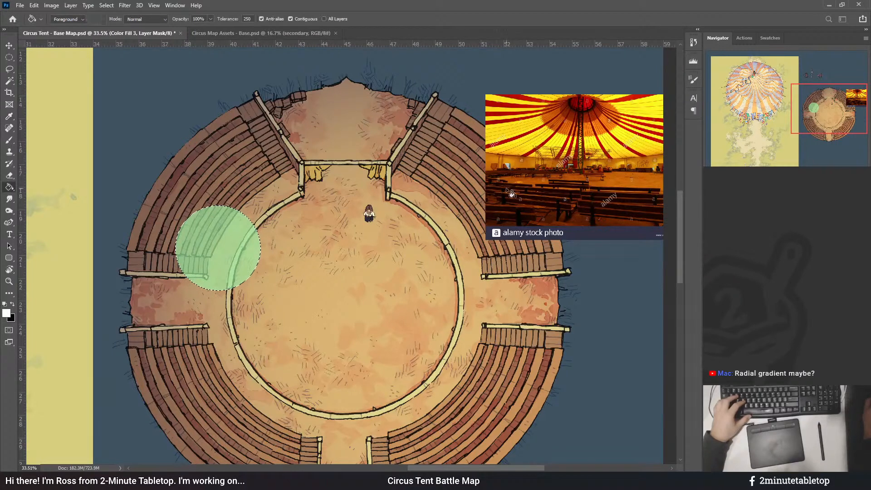
pyautogui.click(9, 57)
pyautogui.scroll(5, 132, 208)
pyautogui.scroll(3, 236, 248)
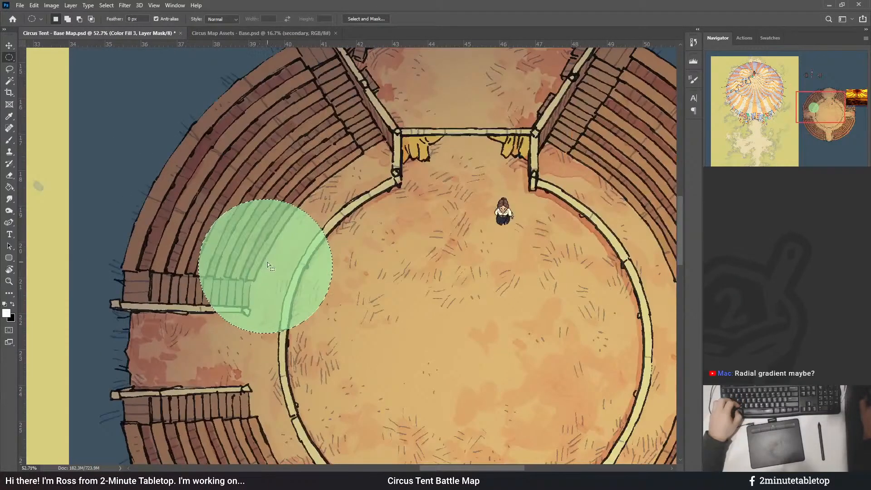
pyautogui.moveTo(264, 268); pyautogui.dragTo(325, 201)
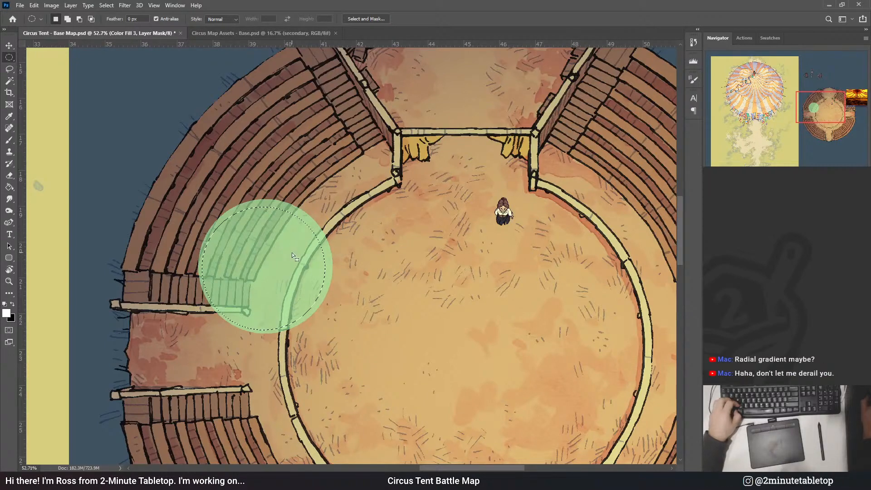
pyautogui.moveTo(292, 249); pyautogui.dragTo(294, 251)
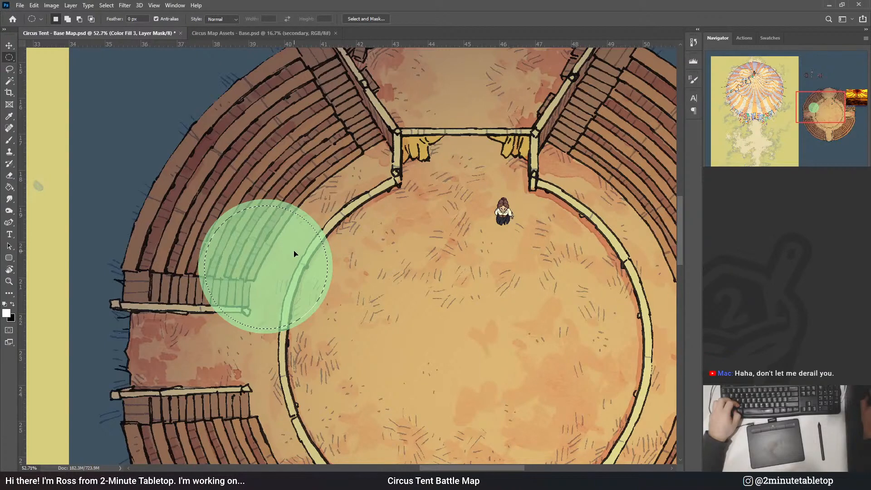
pyautogui.press('Delete')
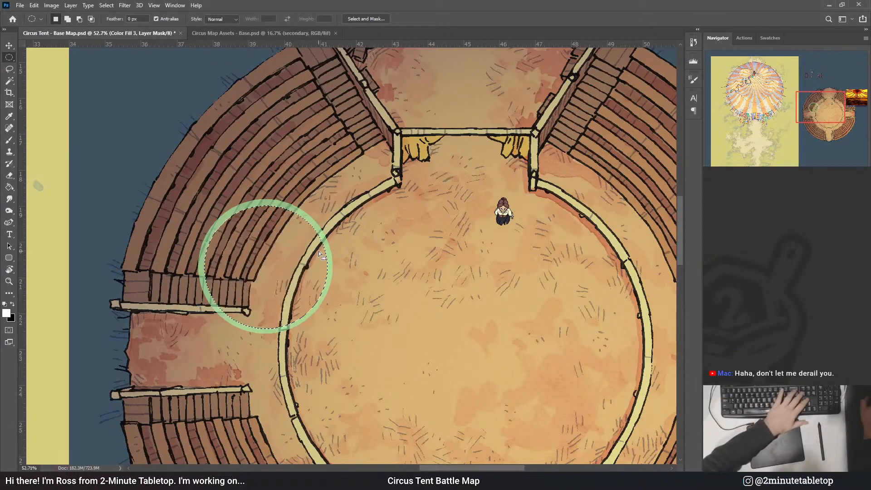
pyautogui.press('x')
pyautogui.press('Delete')
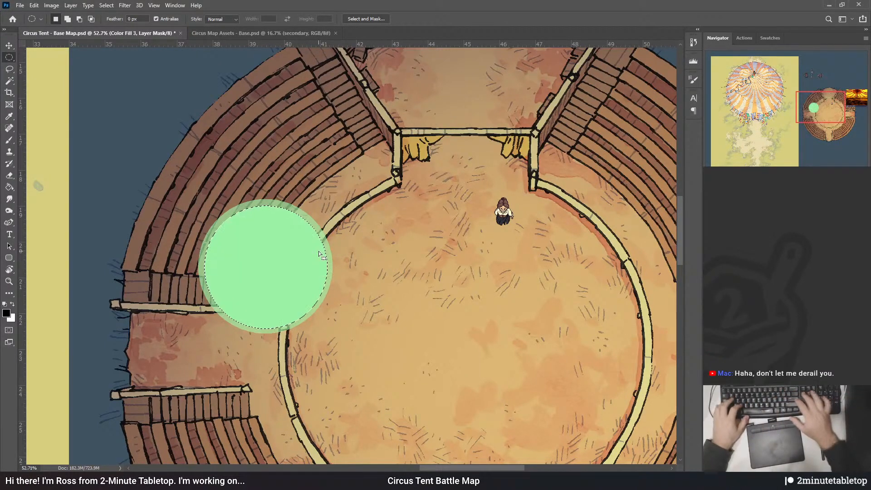
pyautogui.hotkey('ctrl', 'd')
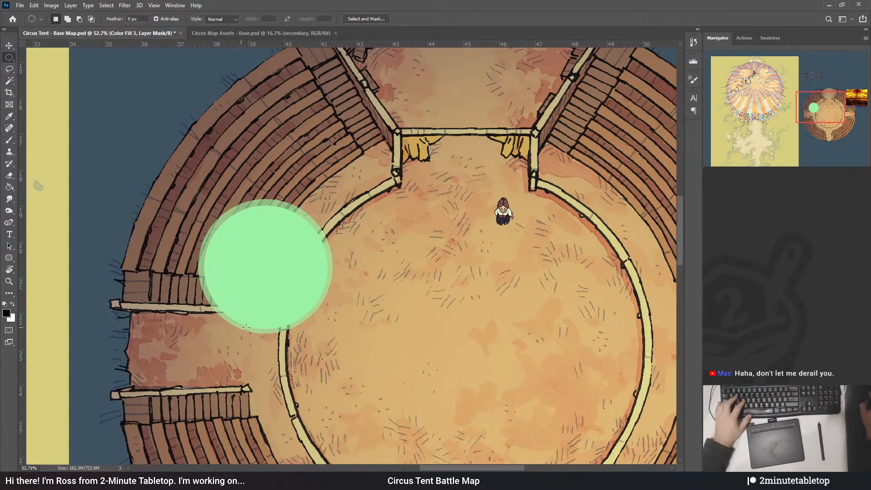
# - Fade the spotlight's centre with a black foreground-to-transparent radial gradient at 49% opacity, drawn from its middle past its upper-right edge
pyautogui.click(11, 187)
pyautogui.hotkey('shift', 'g')
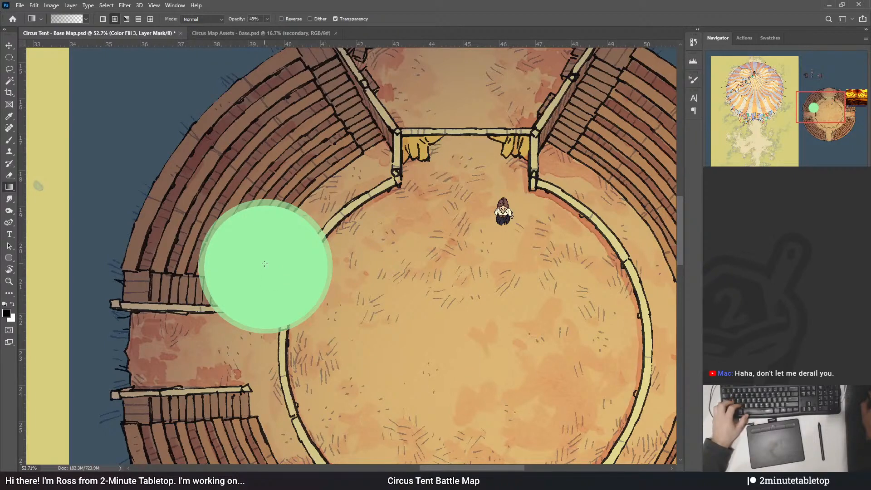
pyautogui.moveTo(264, 263); pyautogui.dragTo(328, 200)
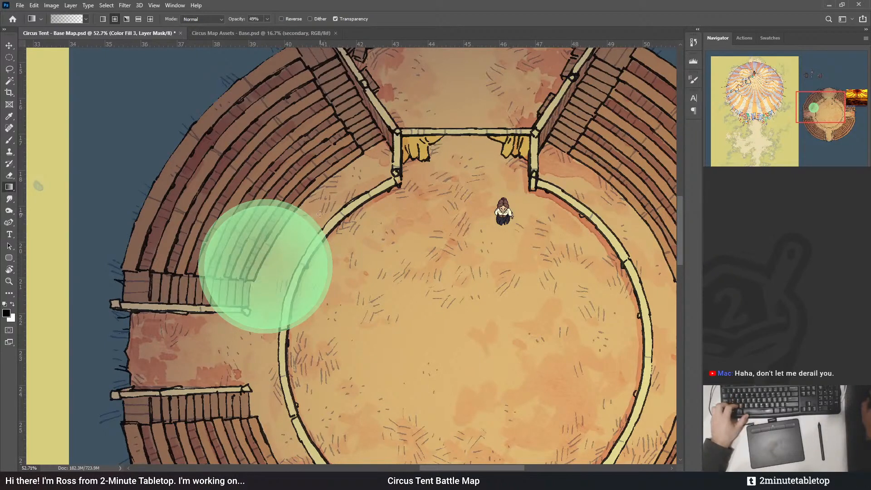
# - Undo the black centre gradient and try white radial gradients at 49% opacity on the mask around the spotlight's upper-right edge
pyautogui.hotkey('ctrl', 'z')
pyautogui.press('x')
pyautogui.moveTo(352, 197); pyautogui.dragTo(361, 189)
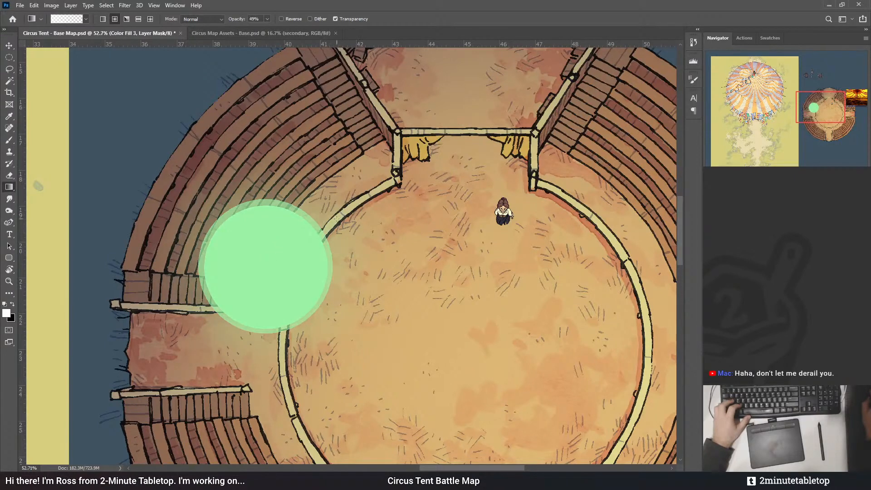
pyautogui.hotkey('ctrl', 'z')
pyautogui.moveTo(263, 264); pyautogui.dragTo(322, 216)
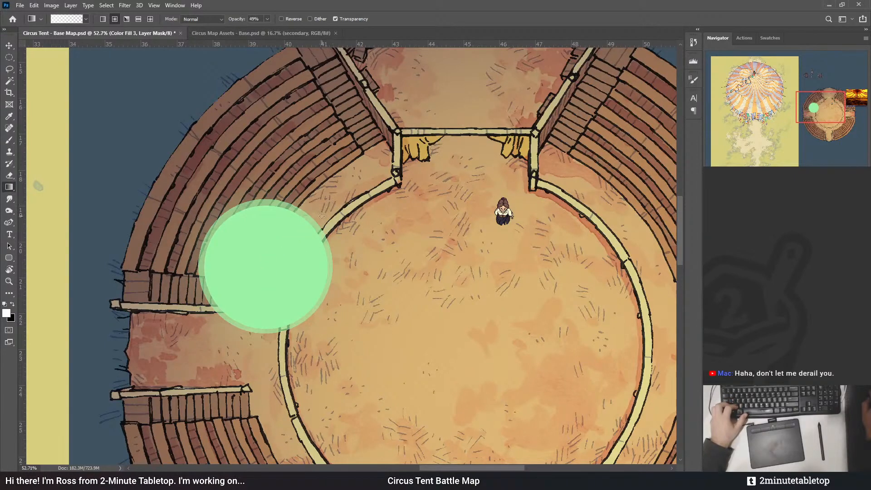
pyautogui.hotkey('ctrl', 'z')
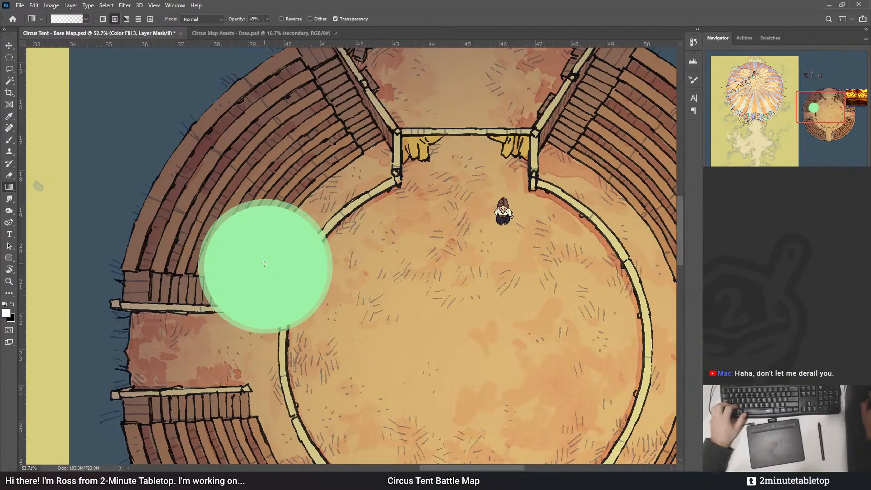
# - Build a soft outer glow around the spotlight with white foreground-to-transparent radial gradients drawn from its centre past the rim at 49% opacity
pyautogui.moveTo(264, 264); pyautogui.dragTo(330, 222)
pyautogui.moveTo(264, 264); pyautogui.dragTo(340, 236)
pyautogui.moveTo(290, 254); pyautogui.dragTo(337, 233)
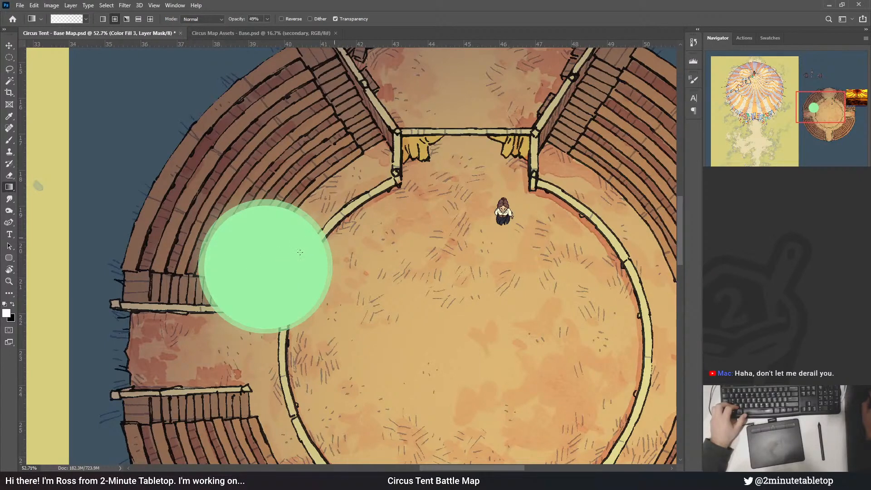
pyautogui.moveTo(265, 265); pyautogui.dragTo(258, 314)
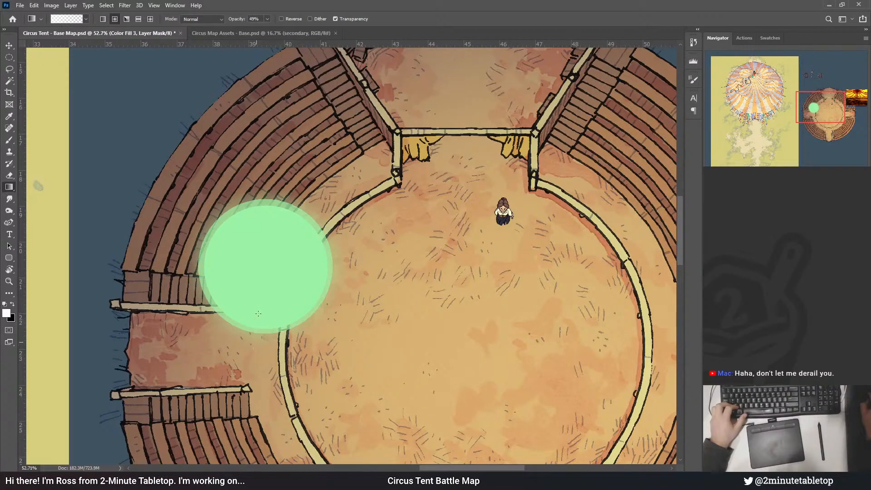
pyautogui.moveTo(272, 262); pyautogui.dragTo(186, 247)
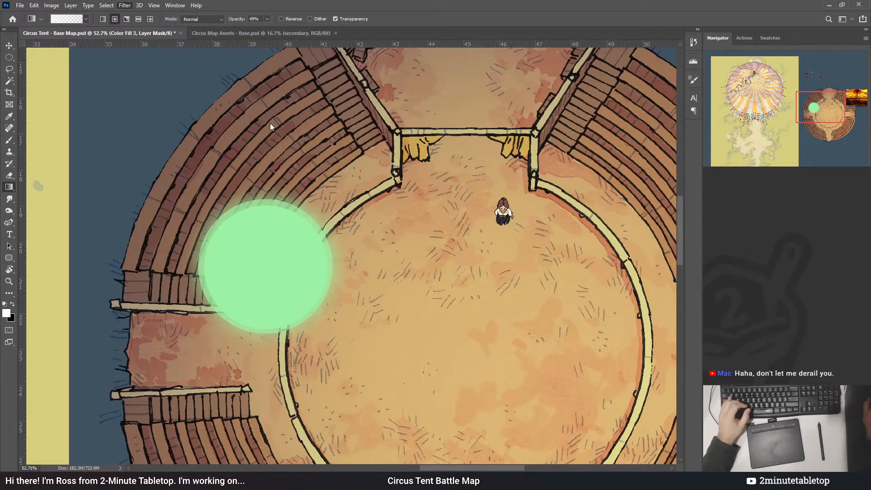
# - Soften the edge of the spotlight's mask and recolour the Color Fill 3 layer to pale yellow
pyautogui.press('space')
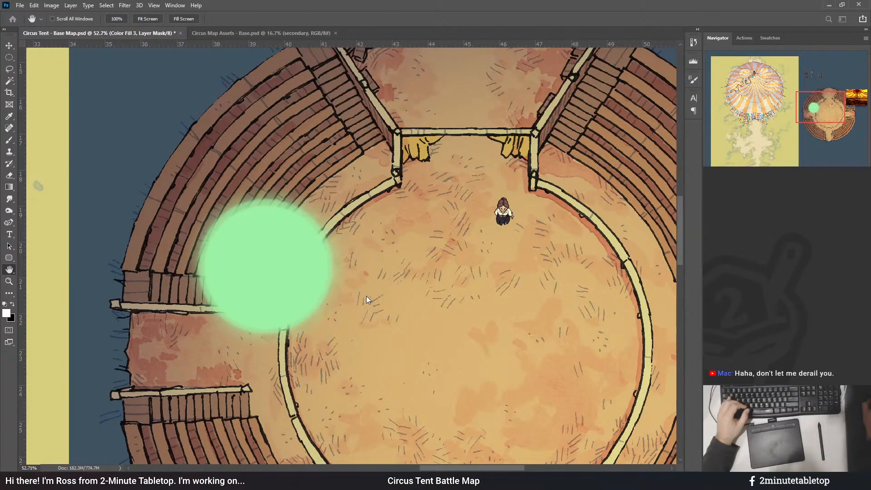
pyautogui.click(470, 174)
pyautogui.click(584, 281)
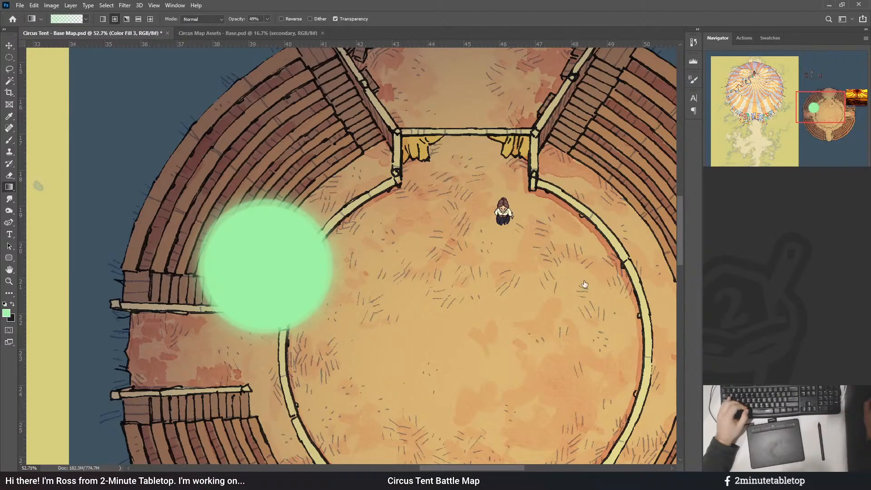
pyautogui.doubleClick(584, 281)
pyautogui.click(626, 306)
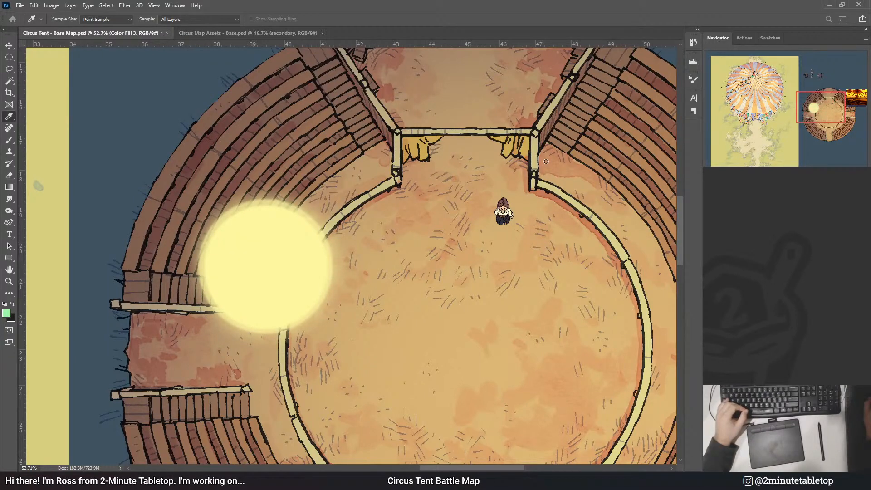
# - Make the pale yellow spotlight translucent and move it across the ring to its right edge, just below the right-hand entrance
pyautogui.press('g')
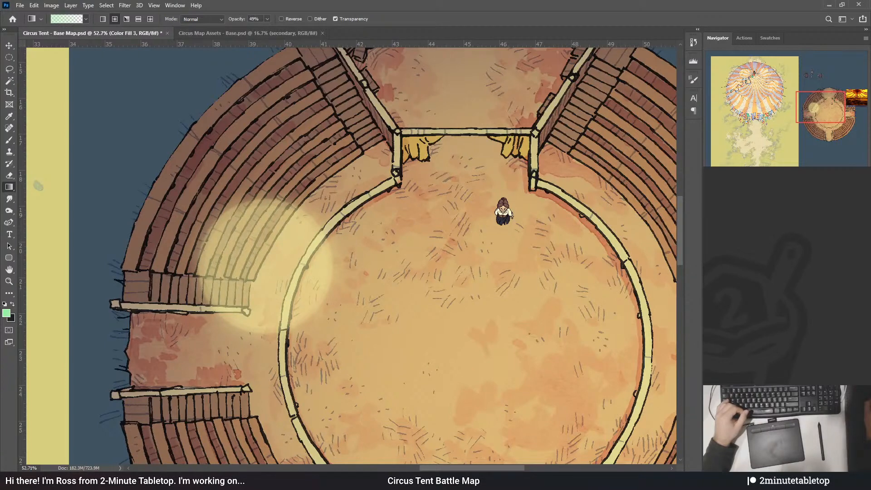
pyautogui.click(9, 45)
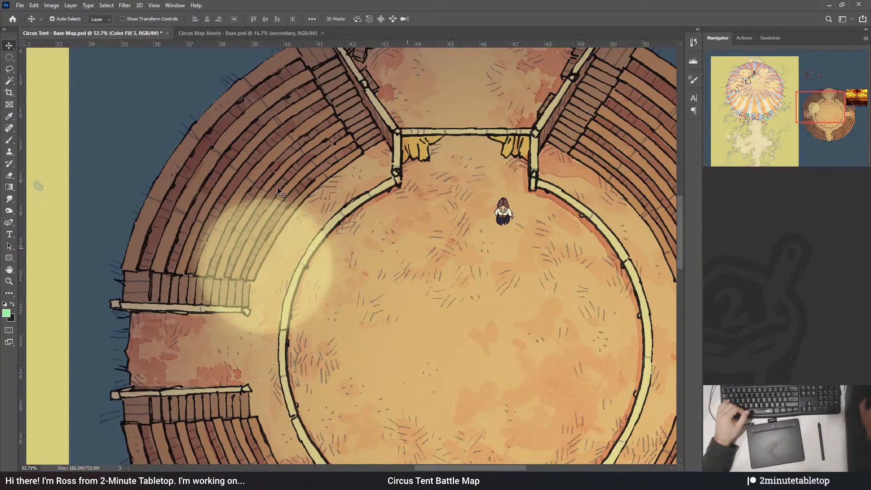
pyautogui.scroll(-3, 279, 189)
pyautogui.moveTo(268, 234); pyautogui.dragTo(484, 347)
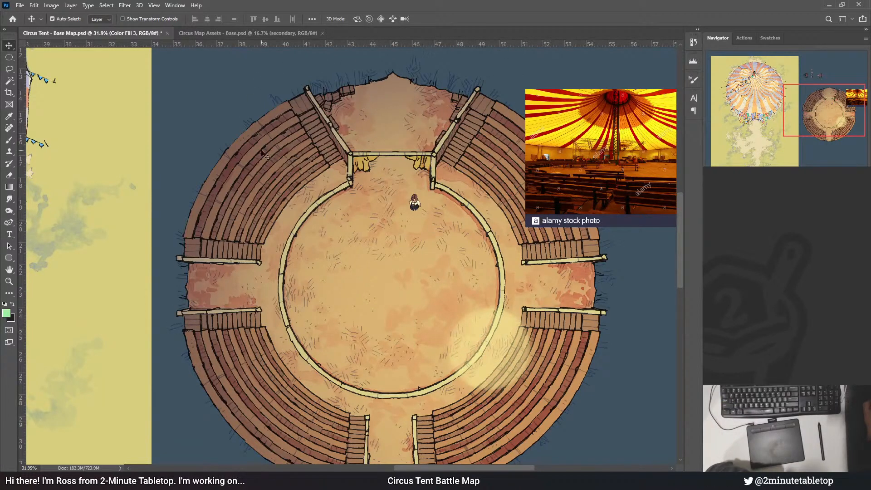
pyautogui.moveTo(515, 353); pyautogui.dragTo(520, 331)
pyautogui.scroll(-3, 376, 231)
# - Group the Color Fill 3 spotlight layer and name the group "spotlight"
pyautogui.hotkey('ctrl', 'g')
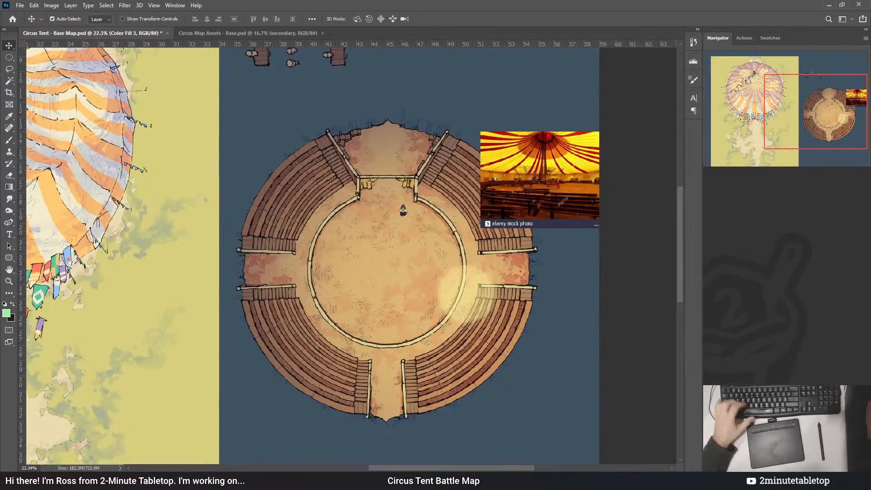
pyautogui.write('spotlight')
pyautogui.press('Return')
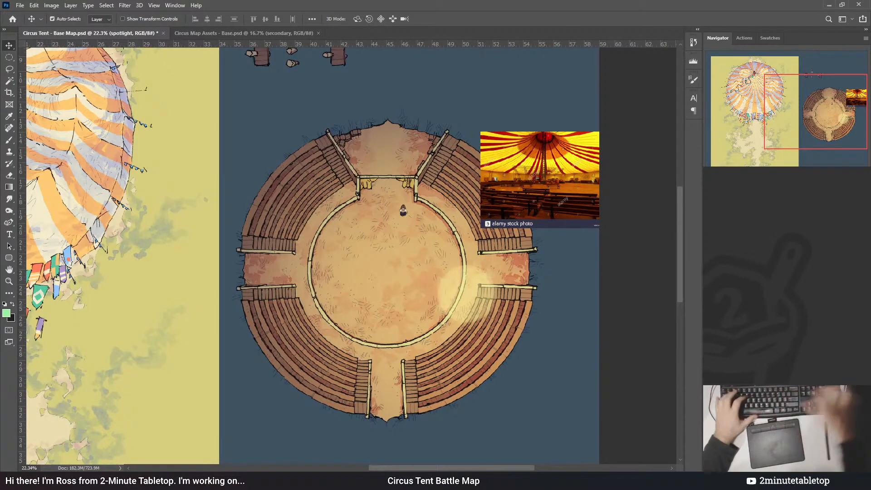
# - Move the spotlight out of the tent onto the blue background above it, beside the loose prop assets
pyautogui.moveTo(469, 283); pyautogui.dragTo(398, 59)
pyautogui.scroll(-2, 438, 266)
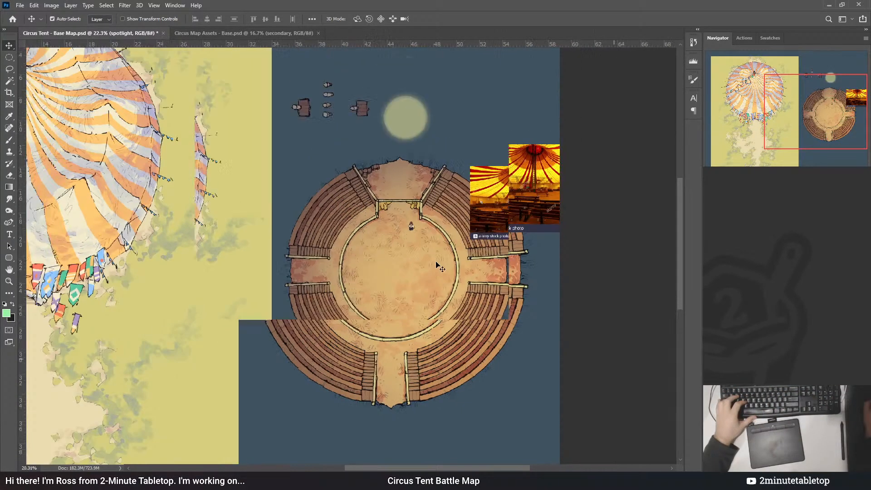
pyautogui.scroll(3, 395, 93)
pyautogui.moveTo(418, 130); pyautogui.dragTo(436, 109)
pyautogui.scroll(3, 437, 109)
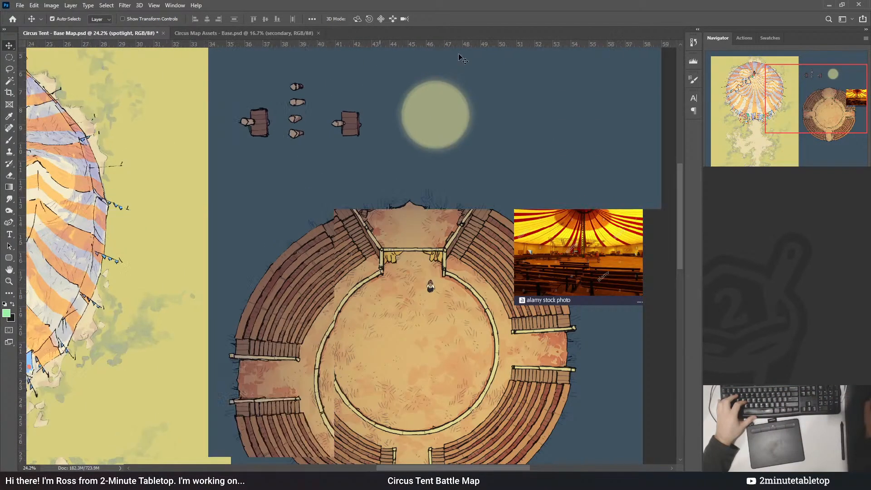
pyautogui.scroll(2, 407, 112)
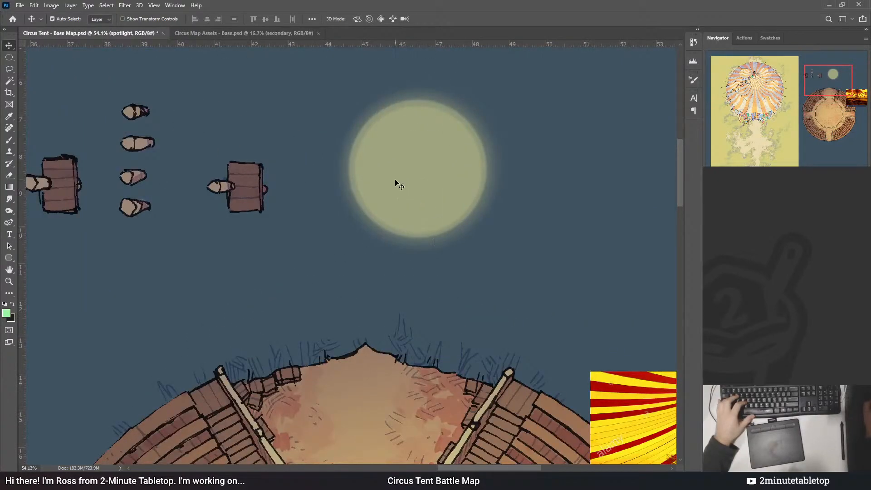
pyautogui.scroll(-5, 419, 97)
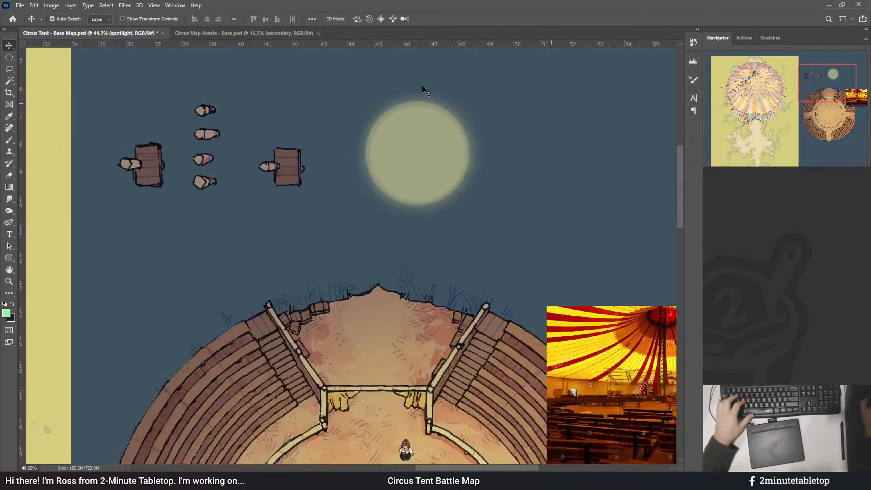
pyautogui.scroll(2, 443, 329)
pyautogui.scroll(-1, 394, 136)
pyautogui.scroll(1, 378, 367)
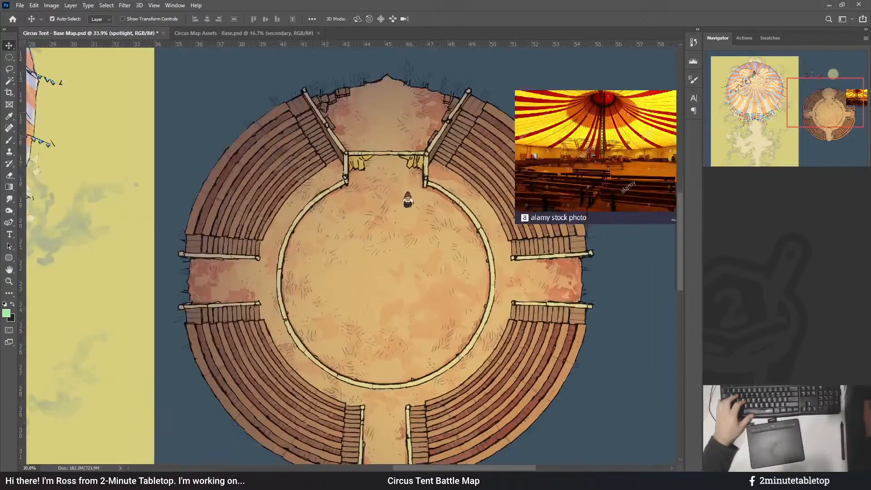
# - Compare the tent interior with and without the Color Fill 2 glow, and leave that layer hidden
pyautogui.click(460, 358)
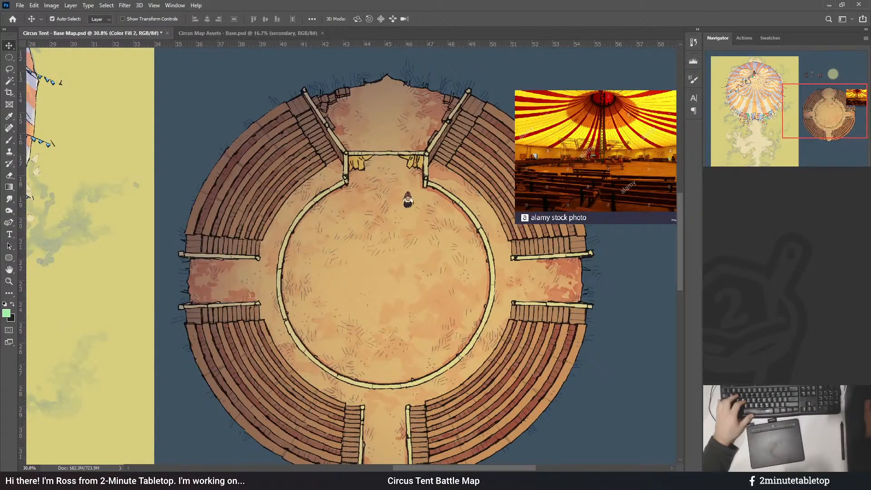
pyautogui.hotkey('ctrl', ',')
pyautogui.hotkey('ctrl', ',')
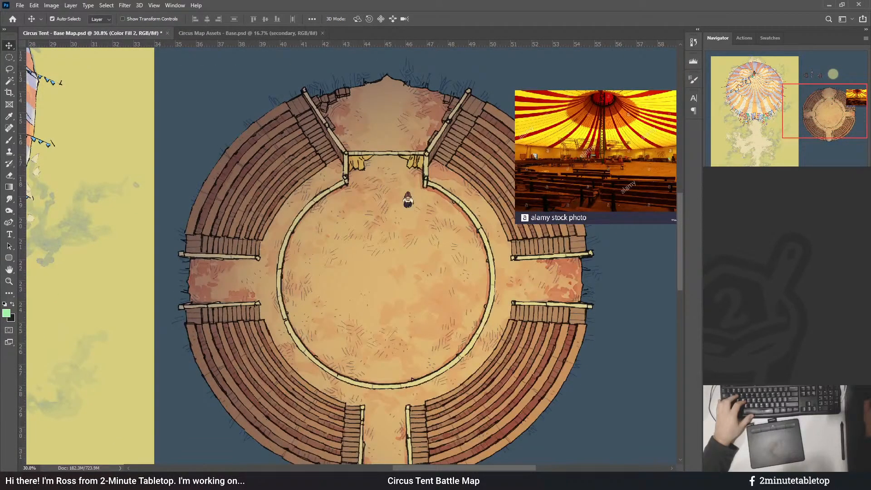
pyautogui.hotkey('ctrl', ',')
pyautogui.scroll(-1, 497, 195)
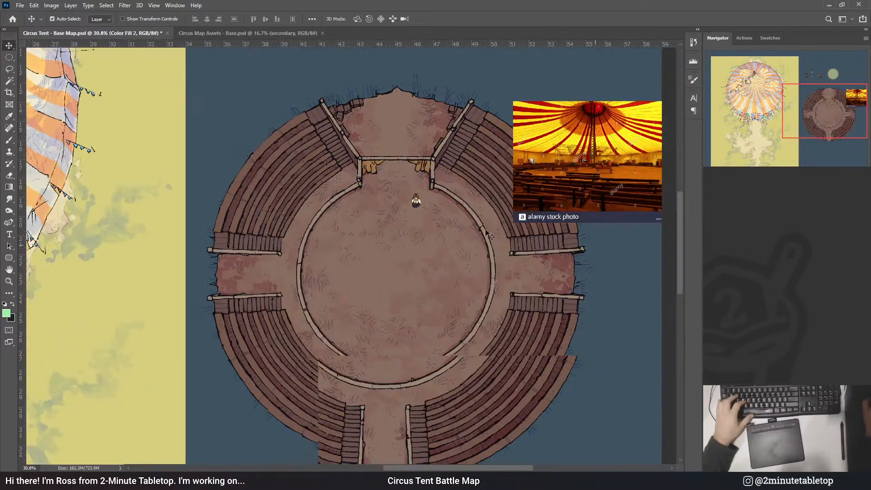
# - Adjust the colours of the interior and circus atmosphere layers to give the unlit tent a warmer, yellower brown
pyautogui.doubleClick(556, 277)
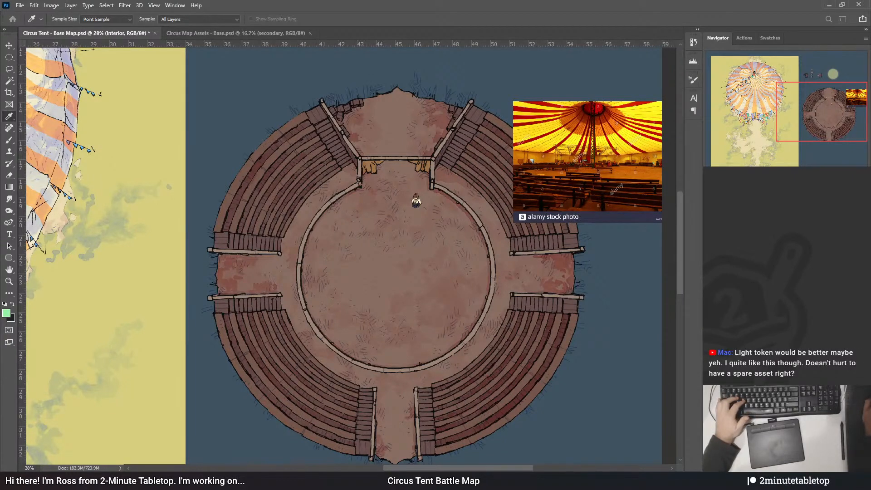
pyautogui.press('v')
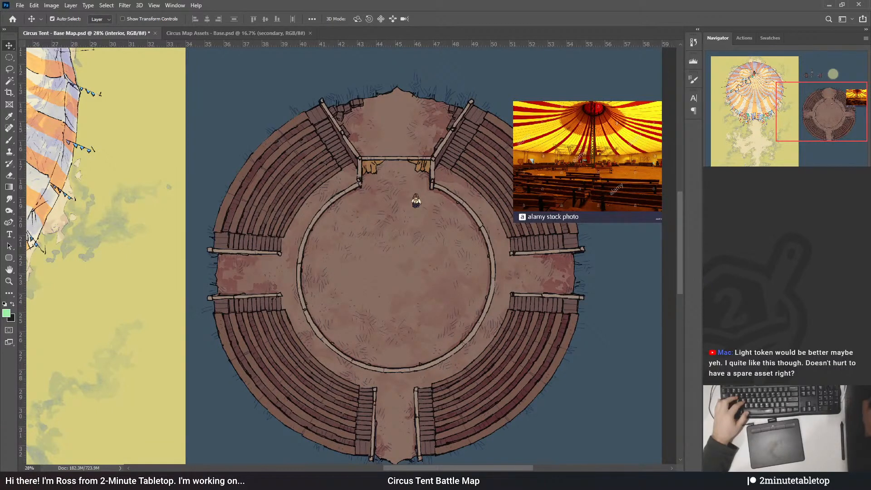
pyautogui.click(622, 246)
pyautogui.press('i')
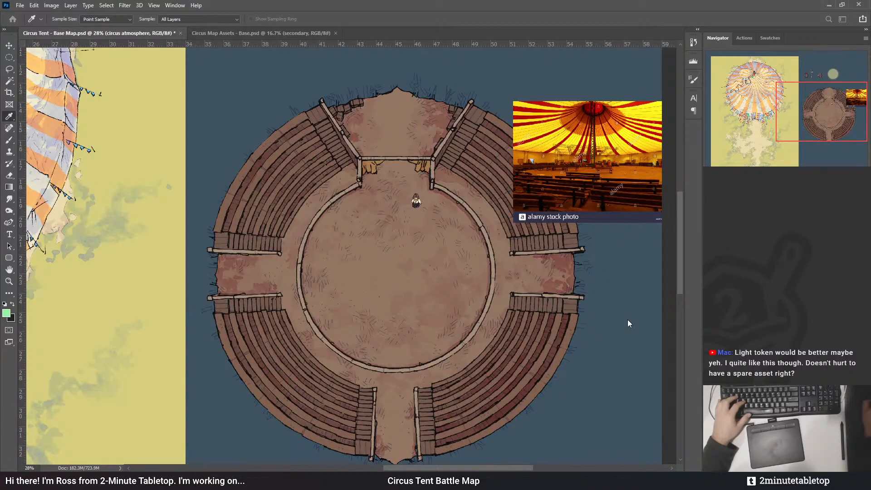
pyautogui.moveTo(581, 259)
pyautogui.mouseDown()
pyautogui.moveTo(585, 242)
pyautogui.moveTo(585, 266)
pyautogui.mouseUp()
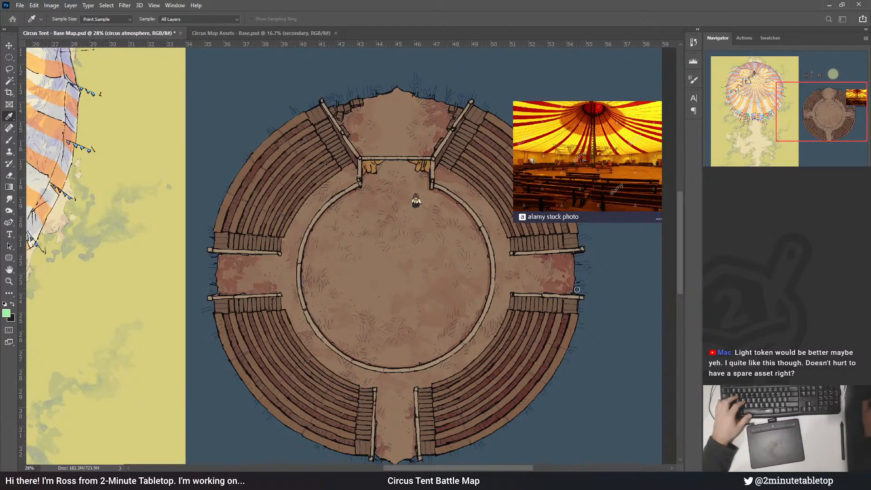
pyautogui.press('Return')
pyautogui.scroll(2, 369, 298)
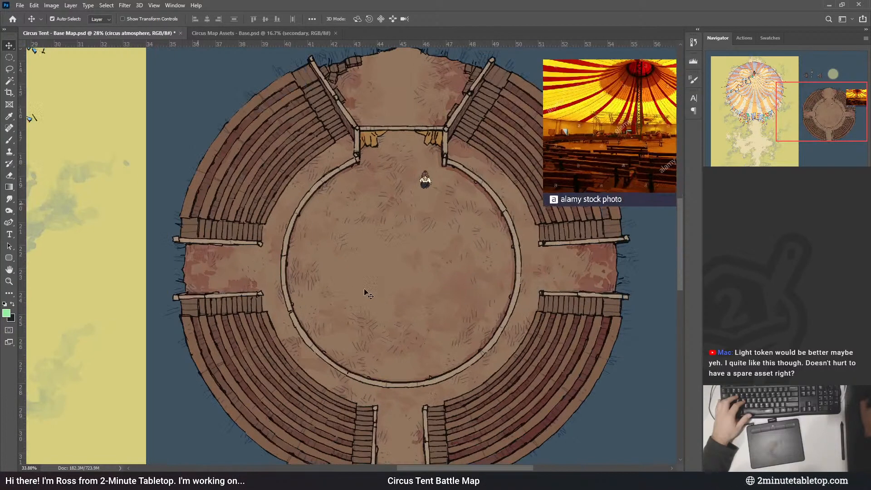
# - Readjust the interior layer's colour to a slightly more purple shade
pyautogui.doubleClick(726, 363)
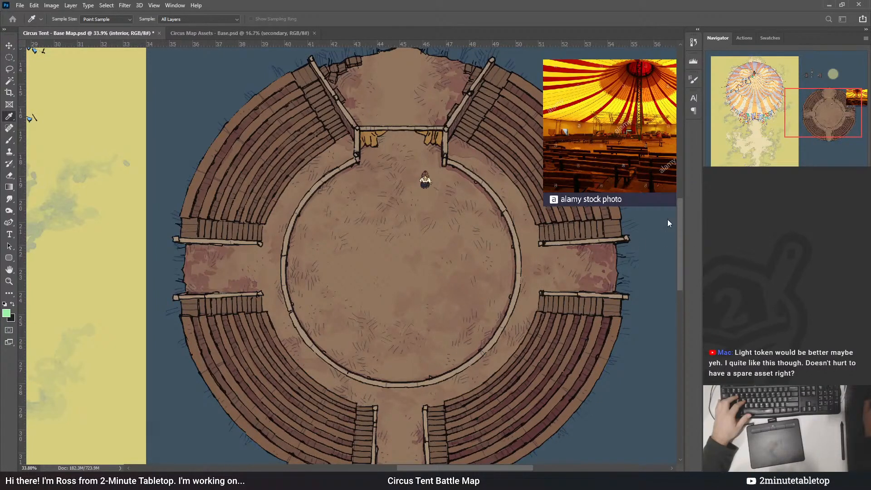
pyautogui.press('v')
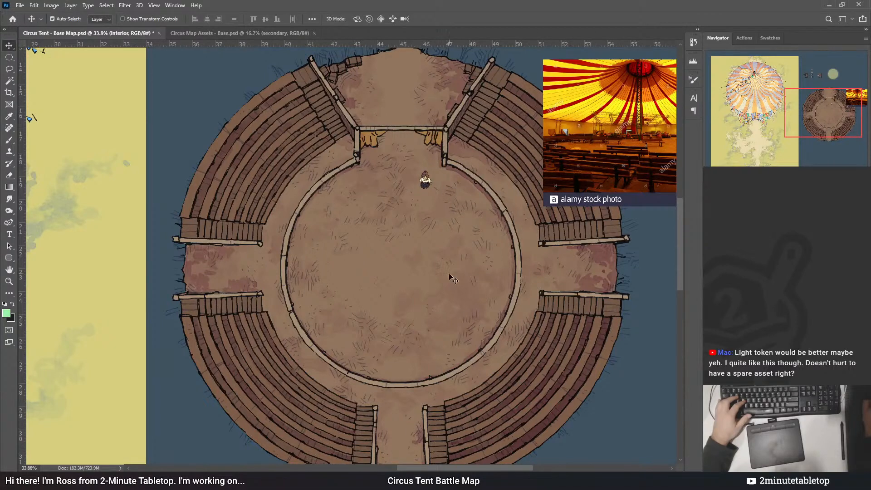
pyautogui.scroll(-3, 393, 226)
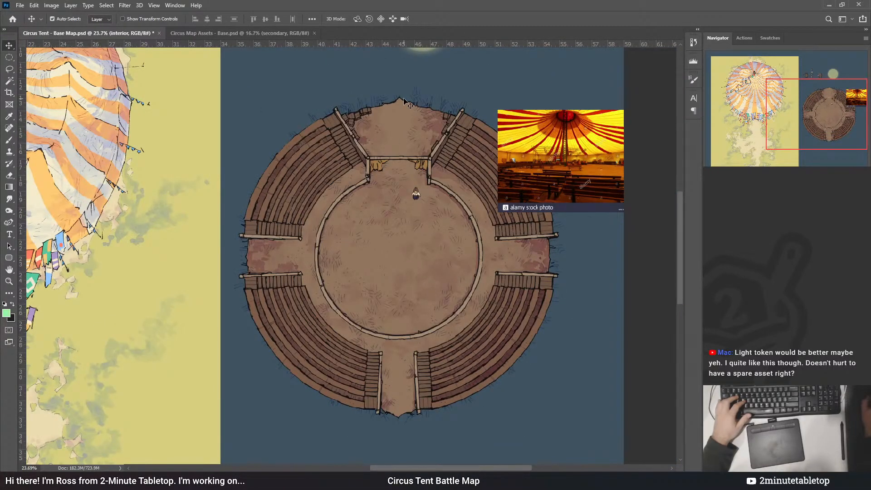
pyautogui.scroll(1, 361, 114)
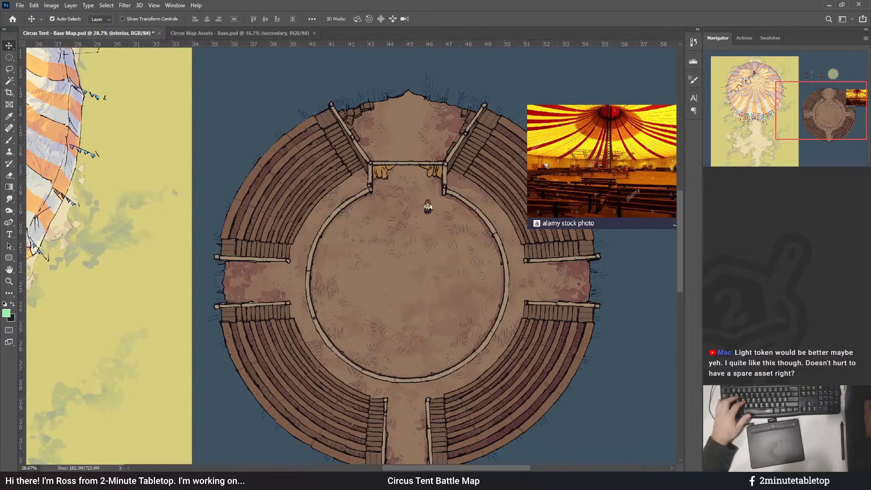
# - Turn the Color Fill 2 glow over the tent interior back on at a reduced strength
pyautogui.hotkey('ctrl', 'z')
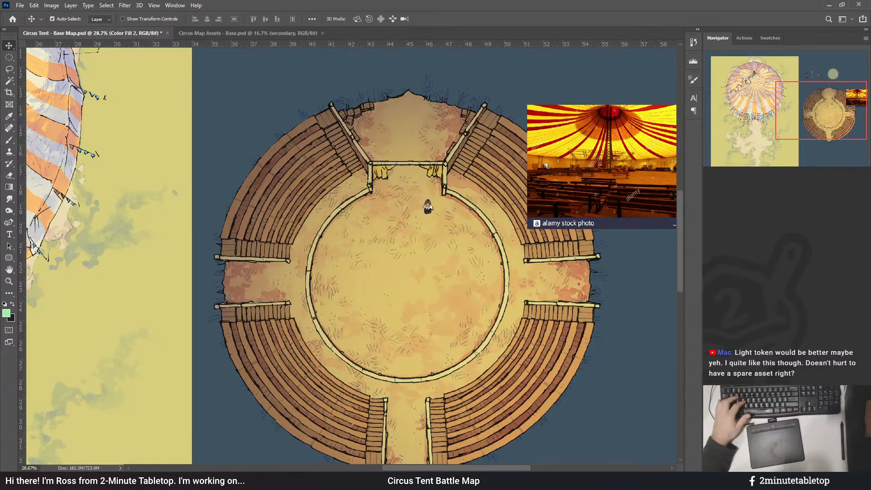
pyautogui.hotkey('ctrl', 'z')
pyautogui.hotkey('ctrl', 'z')
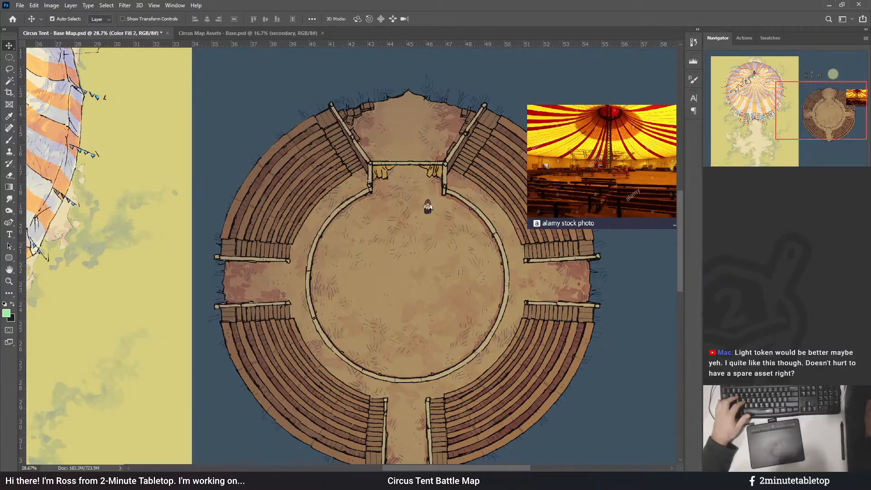
pyautogui.hotkey('ctrl', 'shift', 'z')
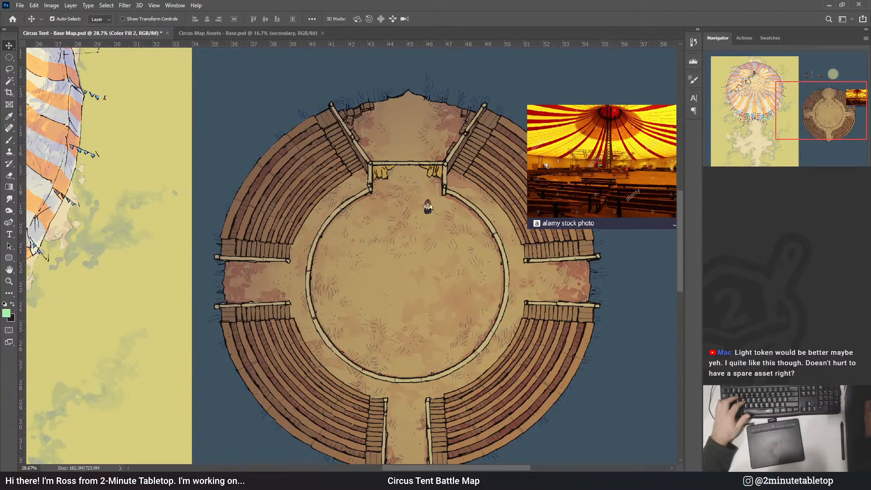
# - Shift the Color Fill 2 glow's colour toward orange and set the layer's opacity to 23%
pyautogui.press('i')
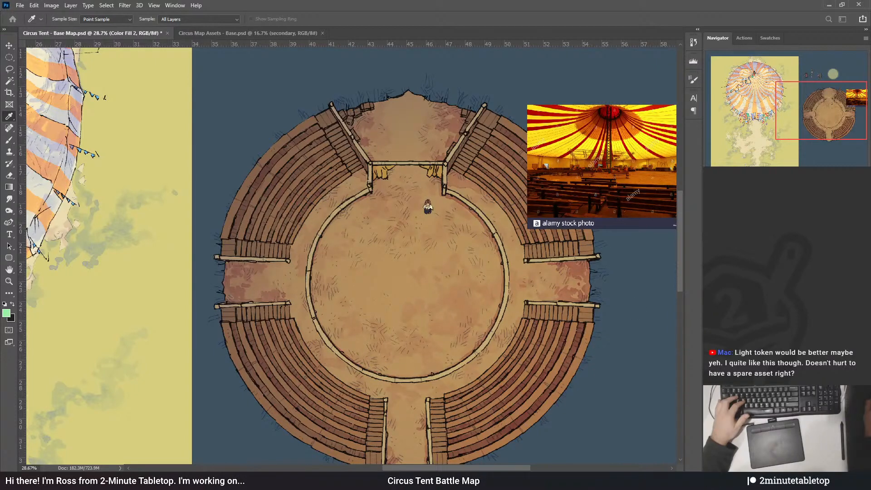
pyautogui.press('v')
pyautogui.scroll(-3, 455, 212)
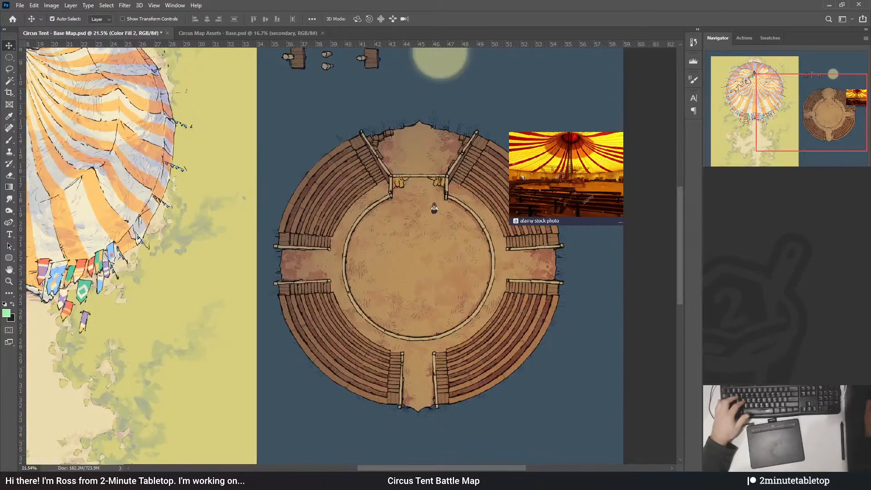
pyautogui.press('2')
pyautogui.press('3')
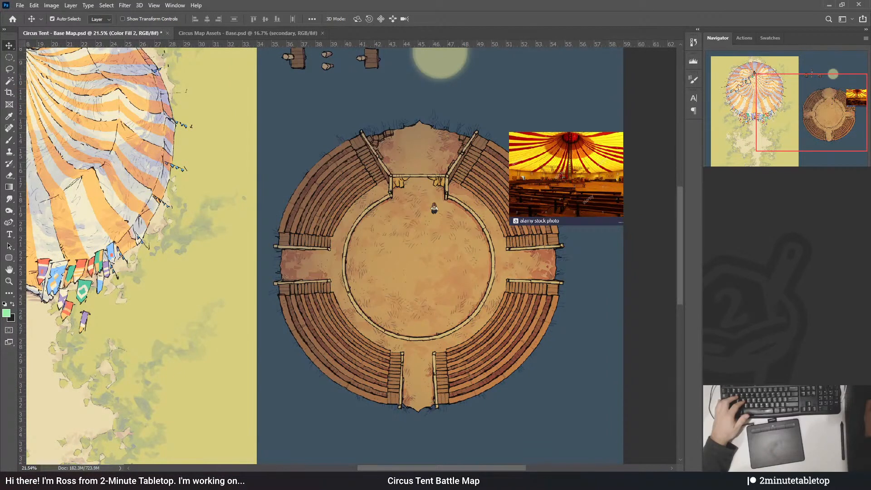
pyautogui.scroll(-2, 619, 329)
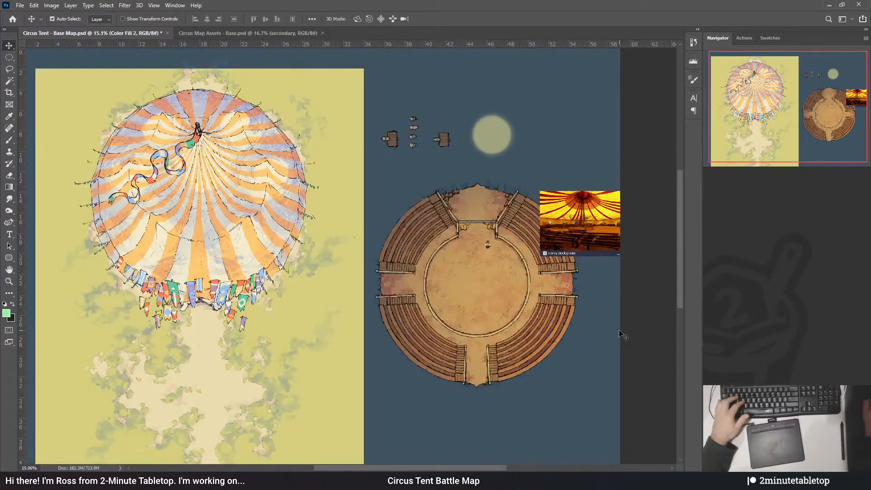
# - Adjust the tent interior's tones with a Brightness/Contrast adjustment layer and check the result against the outdoor map
pyautogui.scroll(-1, 559, 300)
pyautogui.scroll(3, 436, 200)
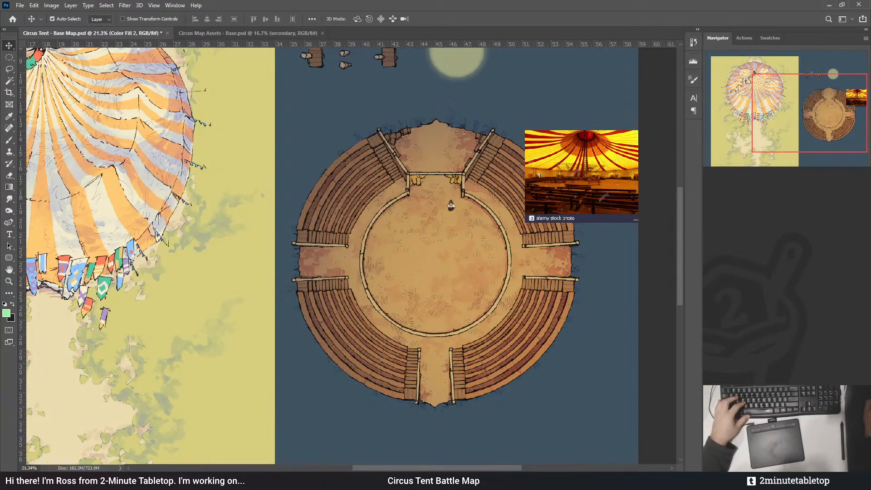
pyautogui.click(731, 336)
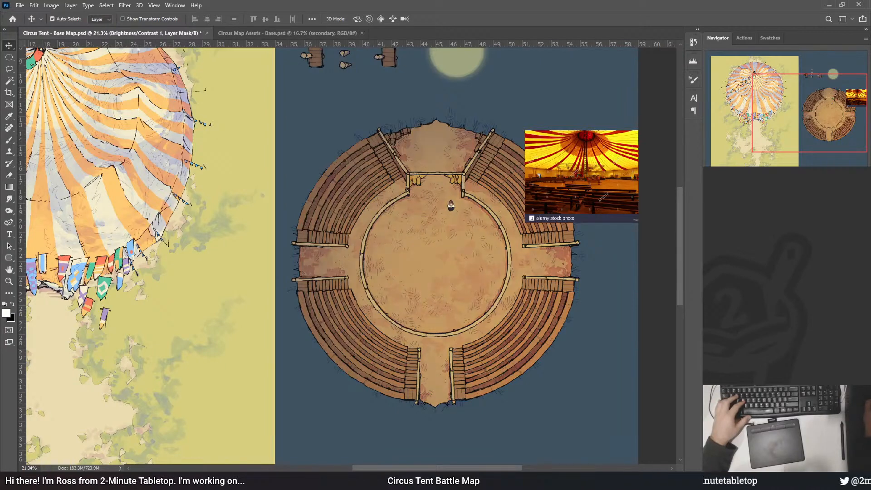
pyautogui.hotkey('ctrl', 'i')
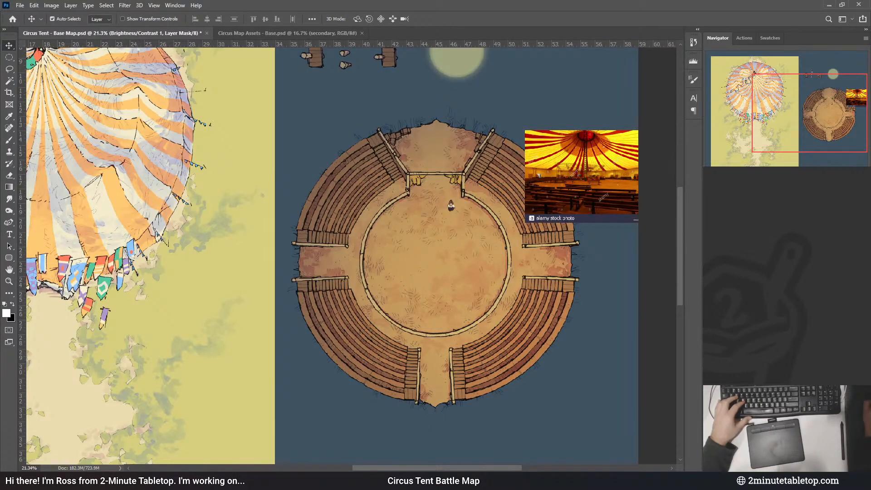
pyautogui.scroll(-6, 466, 274)
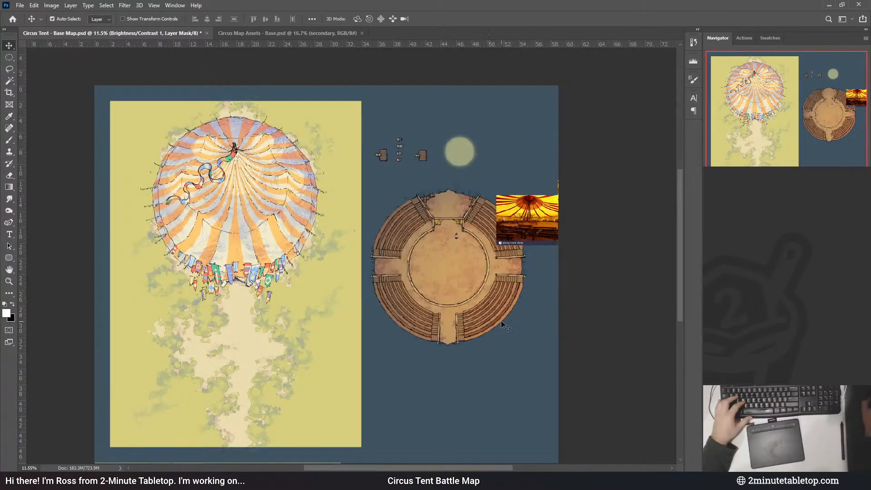
pyautogui.scroll(3, 486, 300)
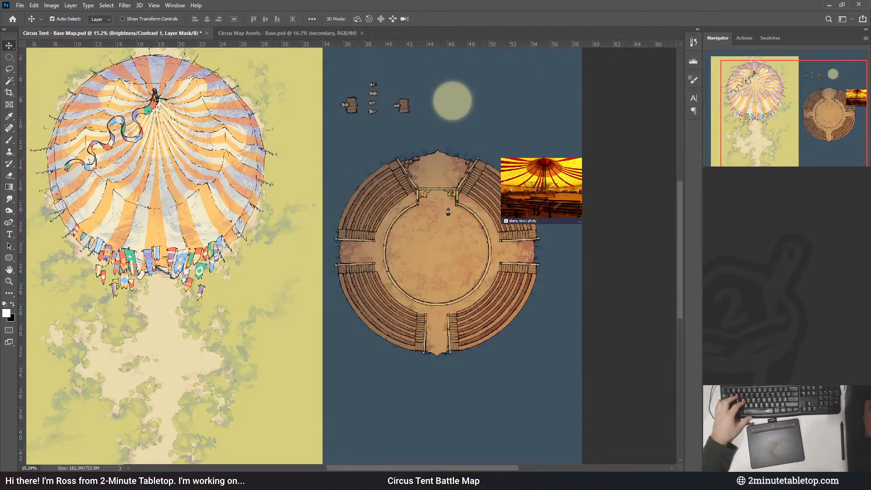
pyautogui.hotkey('ctrl', 'z')
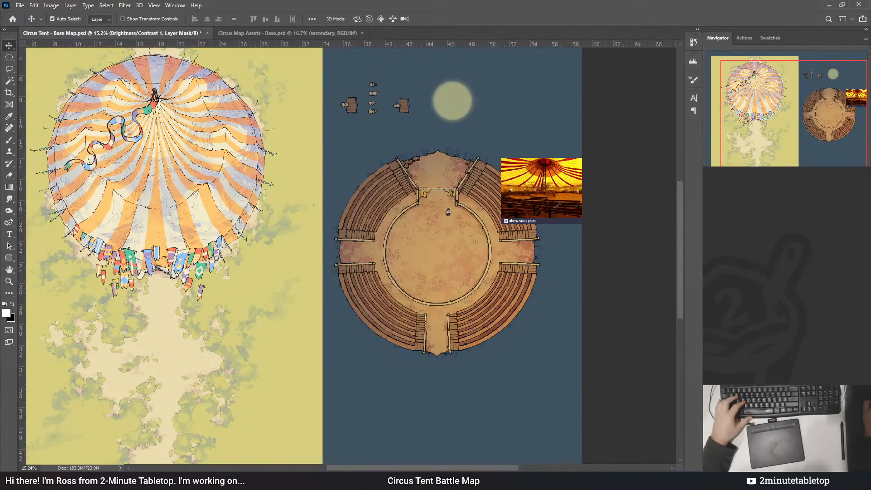
pyautogui.hotkey('ctrl', '2')
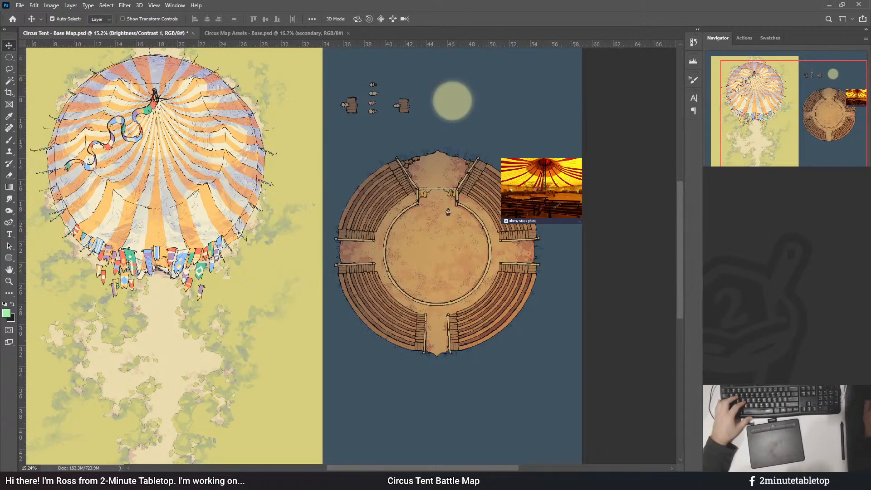
pyautogui.scroll(-2, 576, 278)
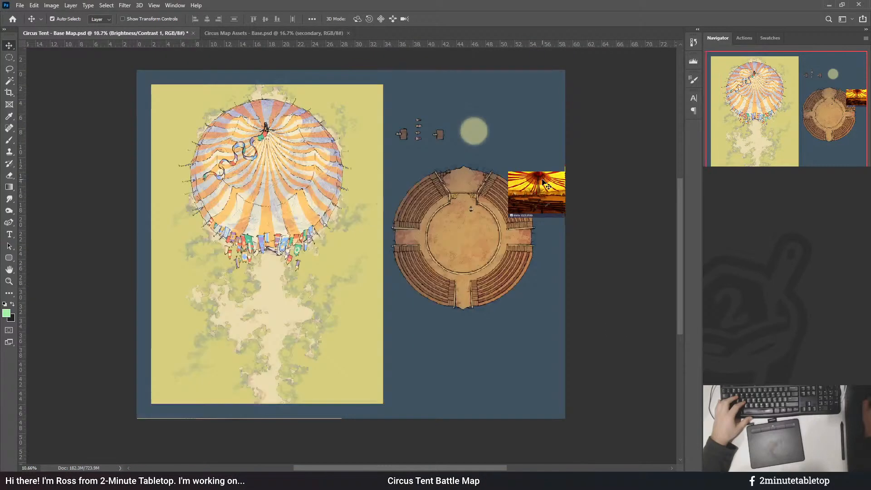
pyautogui.scroll(4, 534, 286)
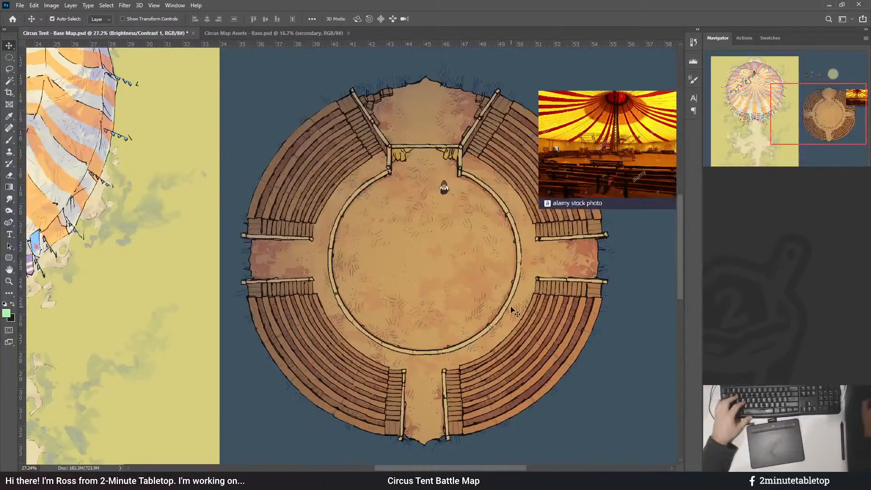
pyautogui.scroll(-2, 525, 300)
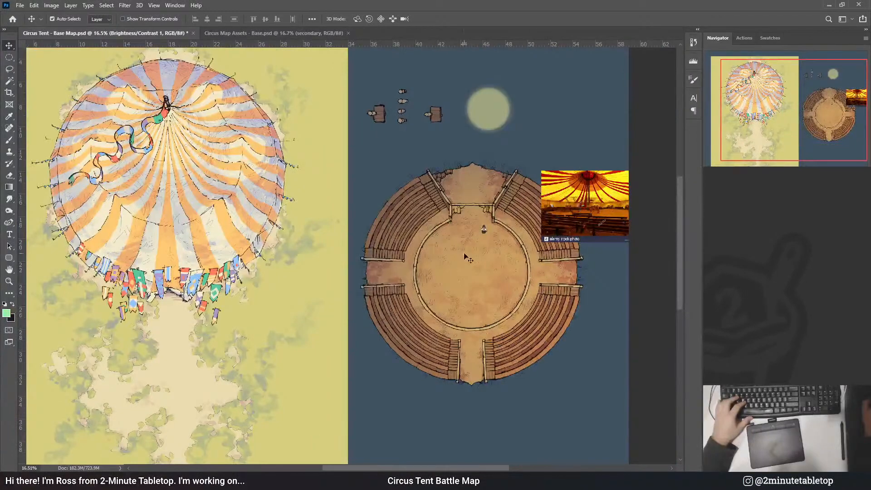
# - Move the circus reference photo off the tent seating to the blue background beside the spotlight
pyautogui.moveTo(588, 194); pyautogui.dragTo(585, 102)
pyautogui.scroll(2, 583, 98)
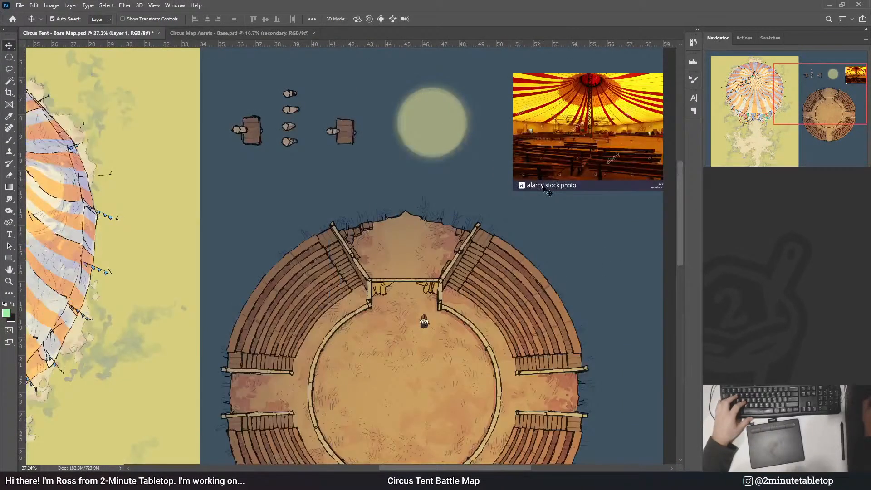
pyautogui.scroll(-2, 583, 152)
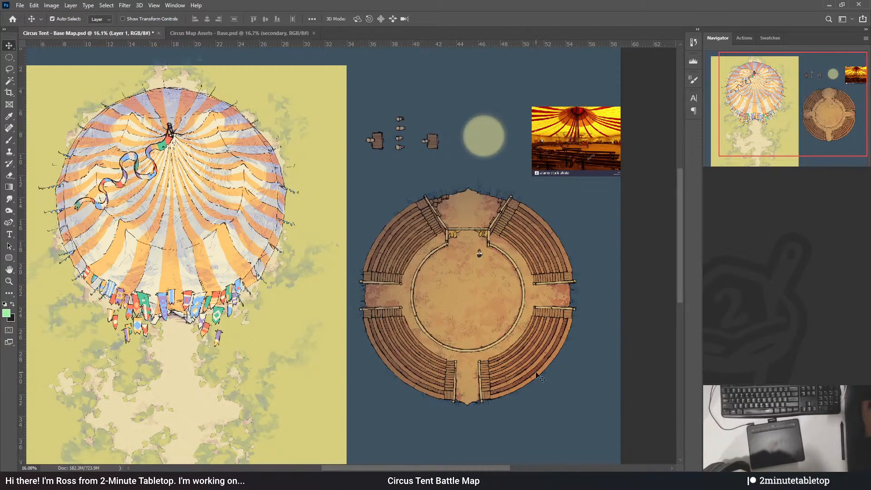
pyautogui.scroll(-1, 486, 258)
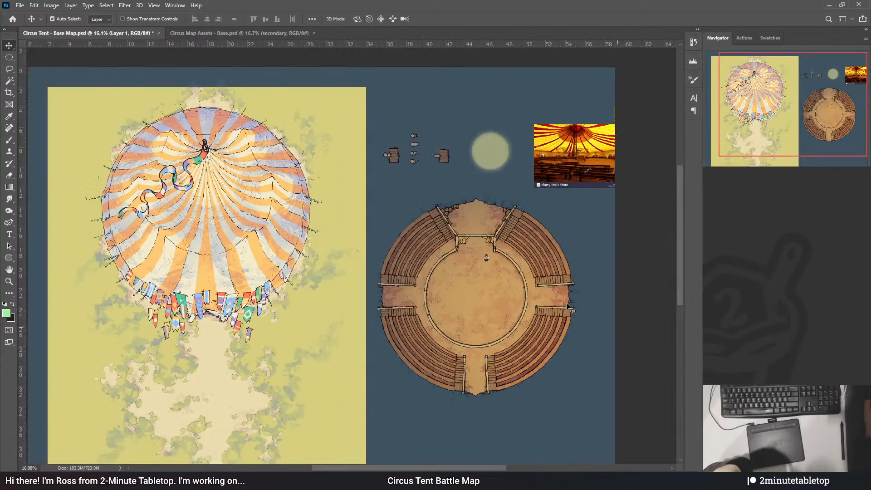
pyautogui.scroll(1, 194, 214)
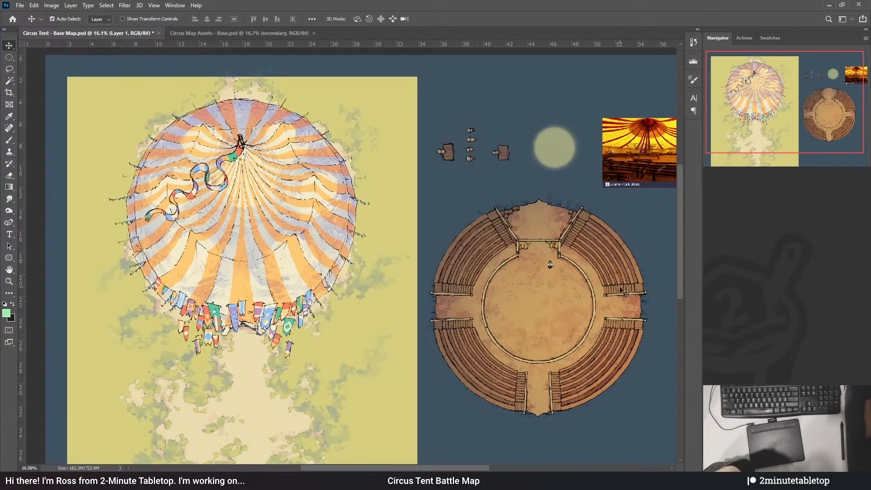
pyautogui.moveTo(650, 167); pyautogui.dragTo(646, 146)
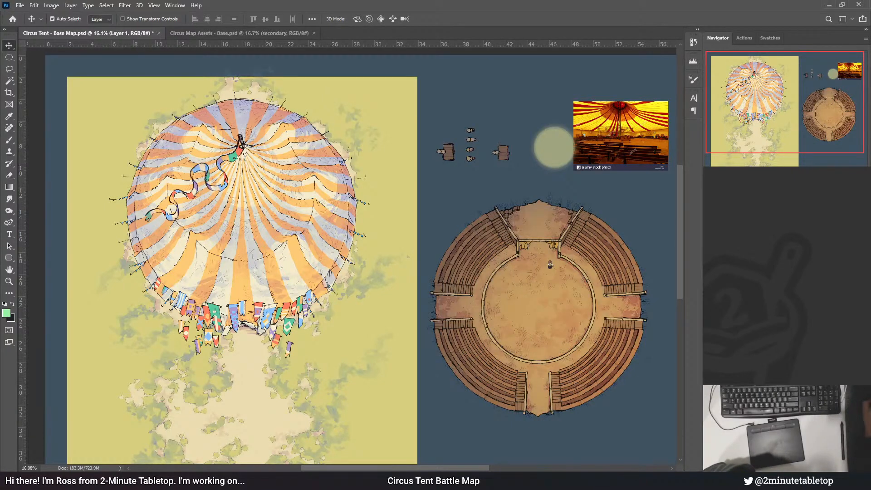
# - Readjust the fill colour of the Color Fill 2 glow layer
pyautogui.doubleClick(731, 318)
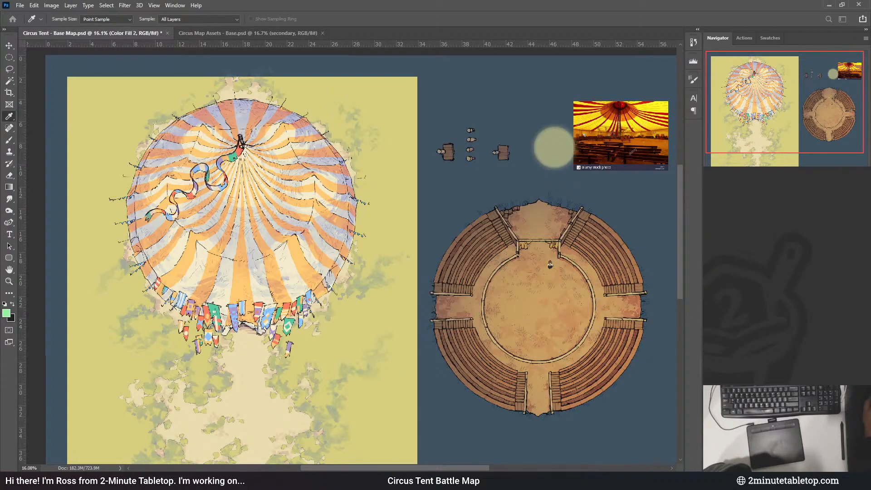
pyautogui.press('v')
pyautogui.scroll(-1, 443, 258)
pyautogui.scroll(2, 513, 302)
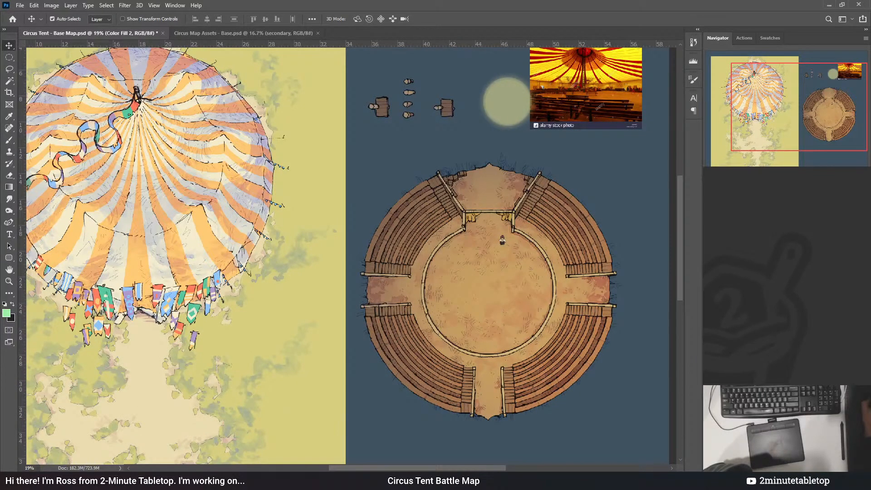
# - Review and fine-tune the colours of the interior and circus atmosphere layers
pyautogui.hotkey('ctrl', 'u')
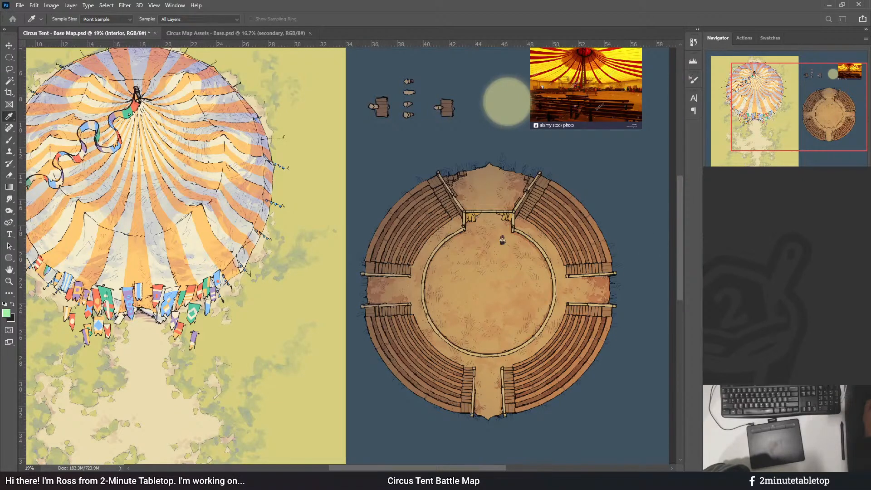
pyautogui.press('v')
pyautogui.doubleClick(716, 233)
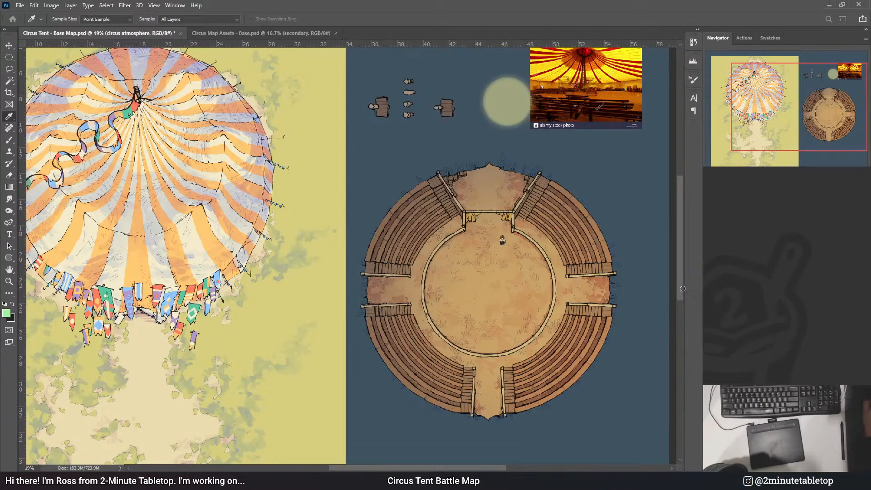
pyautogui.press('Escape')
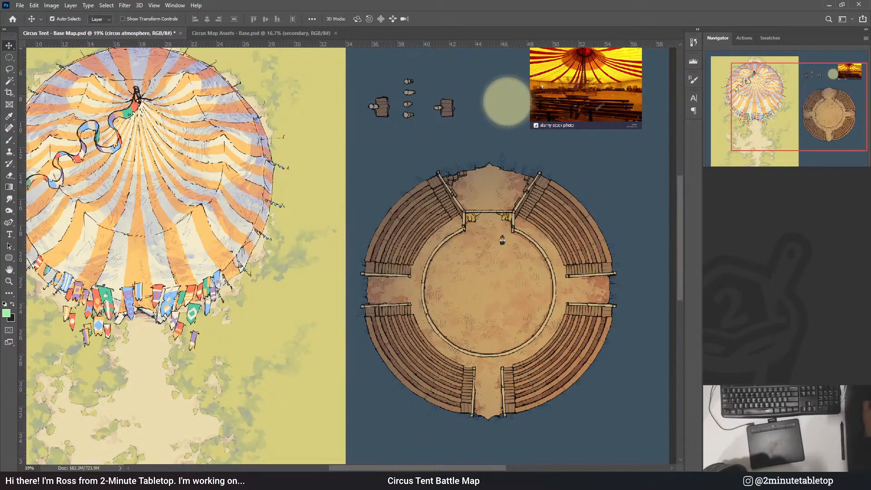
# - Compare the tent interior with and without its warm lighting, leaving the lighting on
pyautogui.scroll(1, 587, 392)
pyautogui.moveTo(587, 392); pyautogui.dragTo(563, 376)
pyautogui.hotkey('ctrl', 'z')
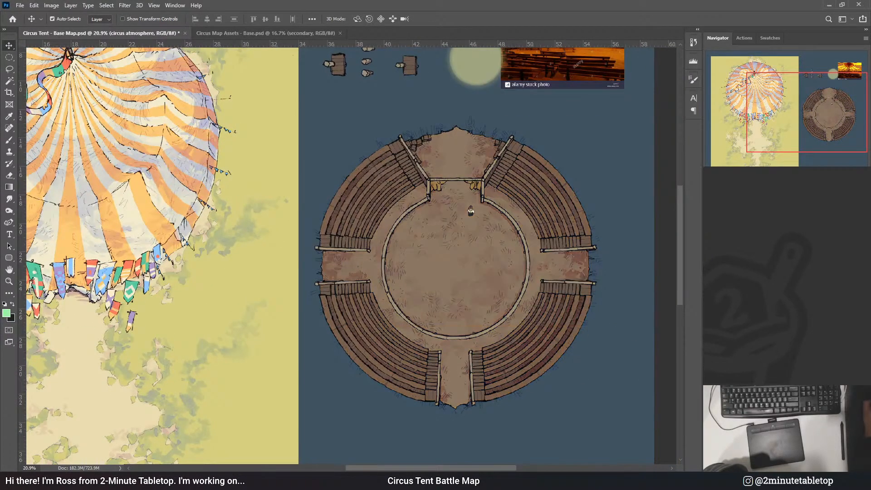
pyautogui.hotkey('ctrl', 'shift', 'z')
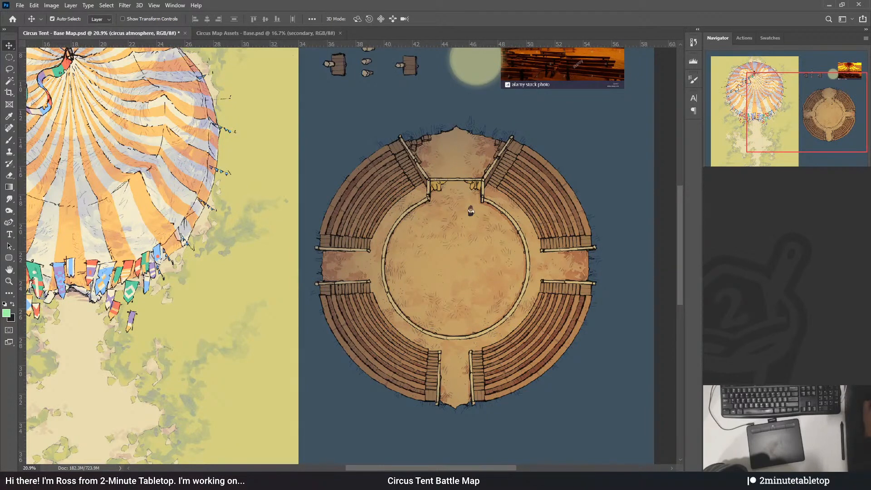
# - Readjust the circus atmosphere layer's colour and compare the tent with and without that layer
pyautogui.press('i')
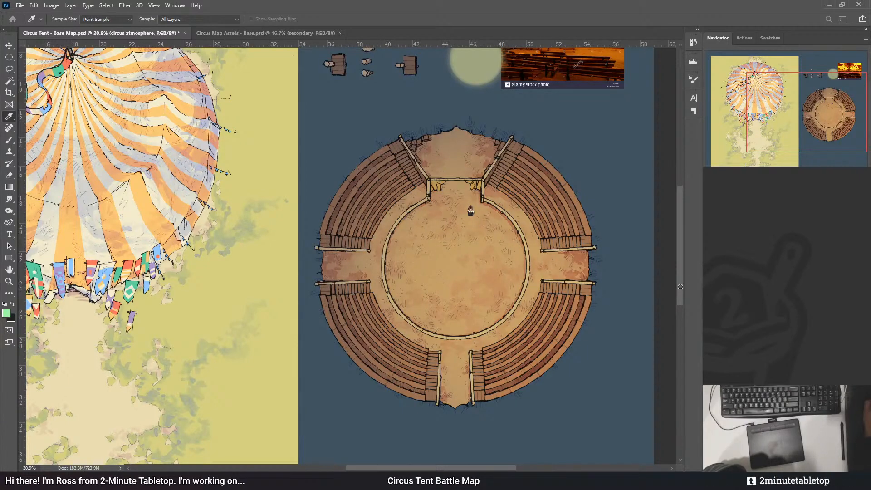
pyautogui.press('v')
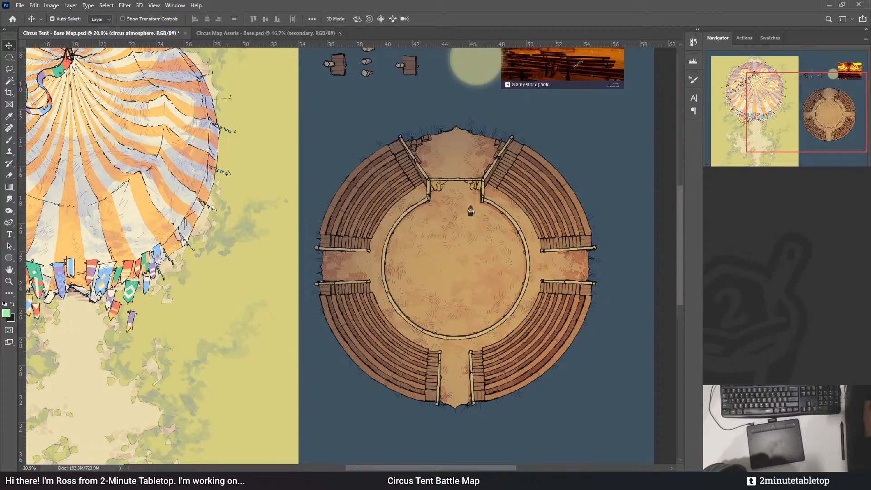
pyautogui.hotkey('ctrl', ',')
pyautogui.hotkey('ctrl', ',')
# - Compare the tent interior with and without the Color Fill 2 glow, leaving the layer on
pyautogui.hotkey('alt', '[')
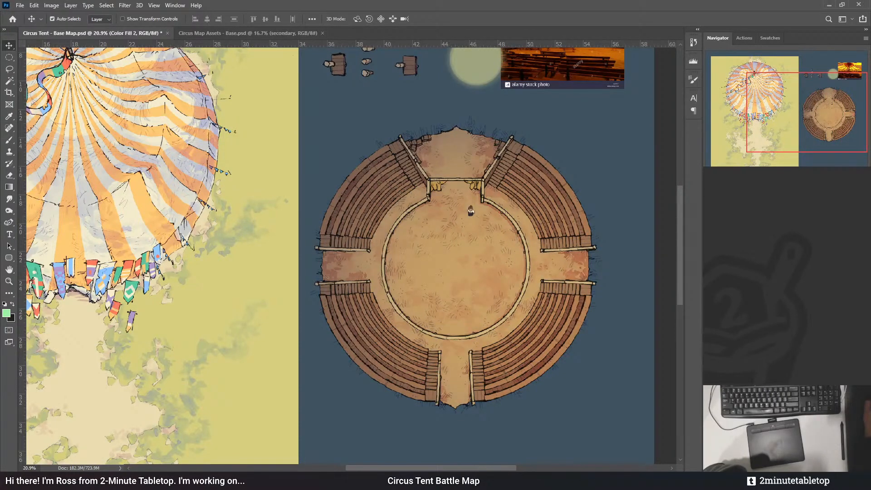
pyautogui.hotkey('ctrl', ',')
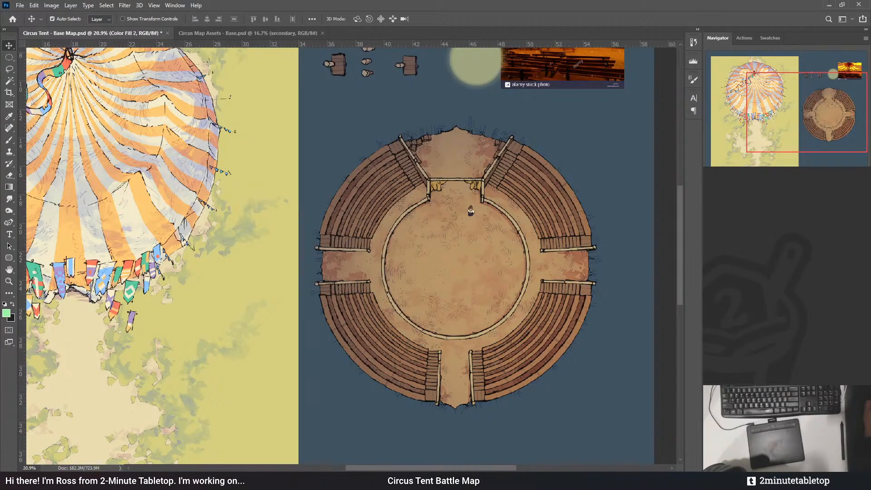
pyautogui.hotkey('ctrl', ',')
pyautogui.hotkey('ctrl', ',')
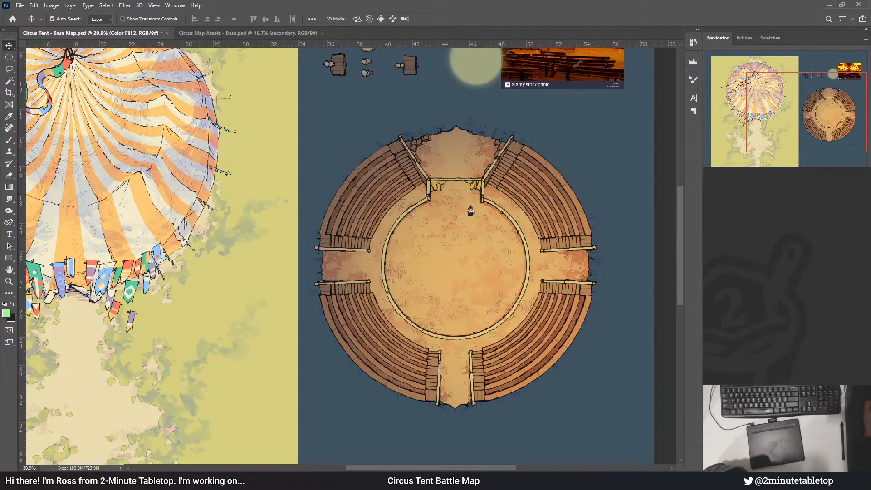
# - Fine-tune the Color Fill 2 layer's fill colour towards a yellower glow, checking it against the whole map
pyautogui.press('i')
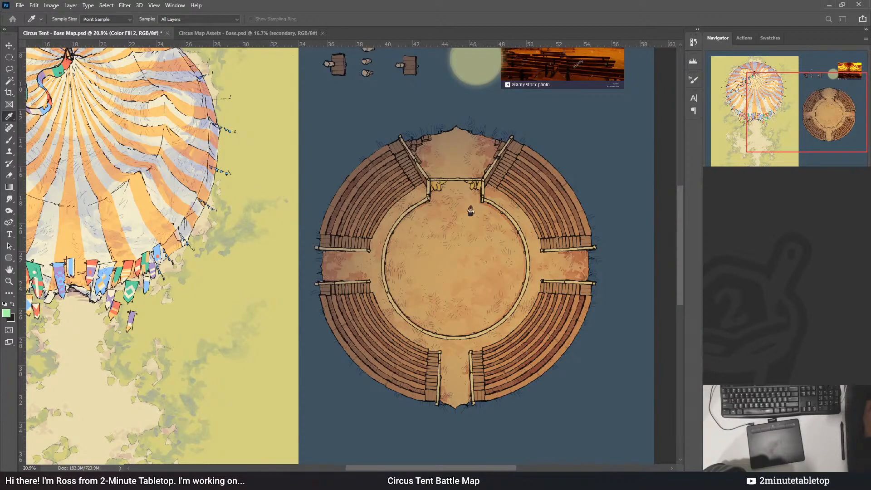
pyautogui.press('v')
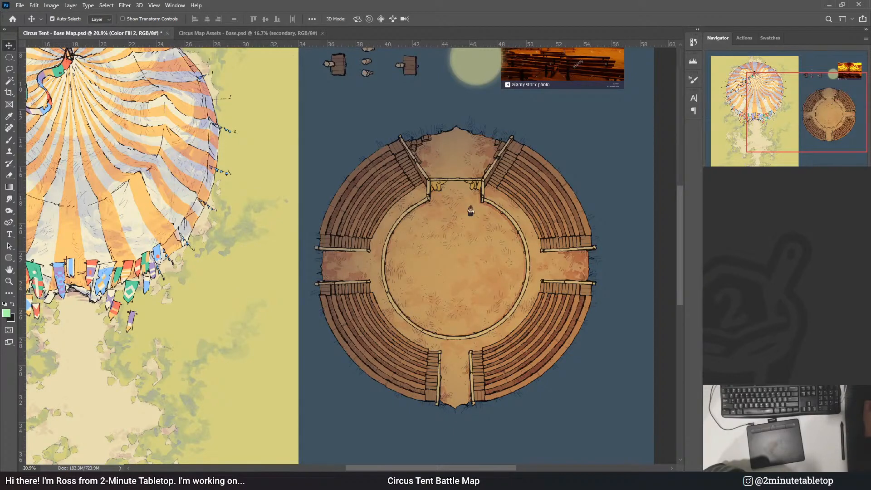
pyautogui.press('i')
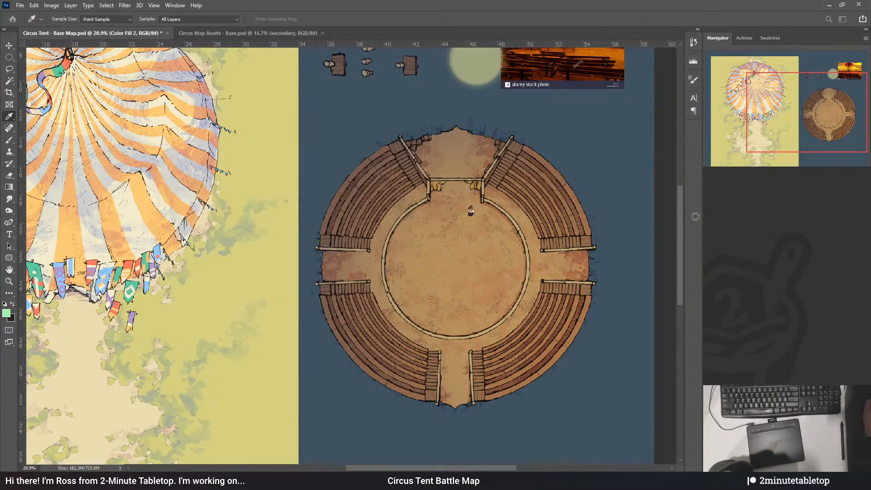
pyautogui.press('v')
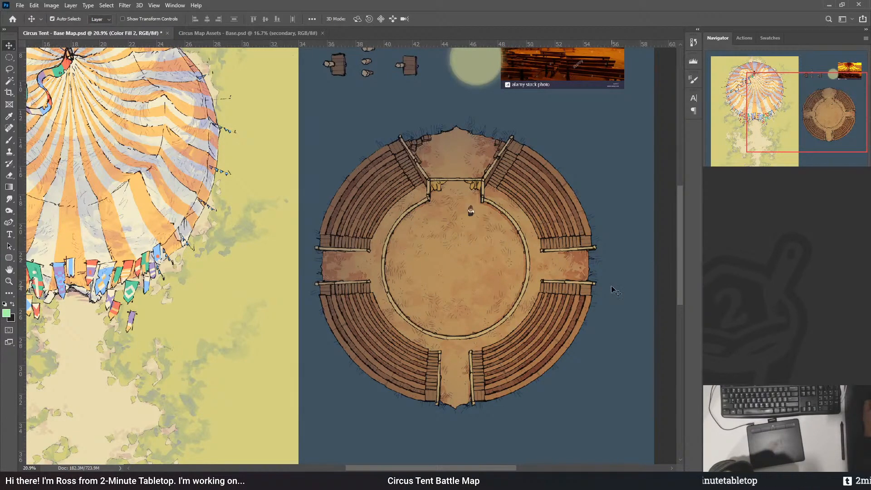
pyautogui.scroll(-3, 589, 314)
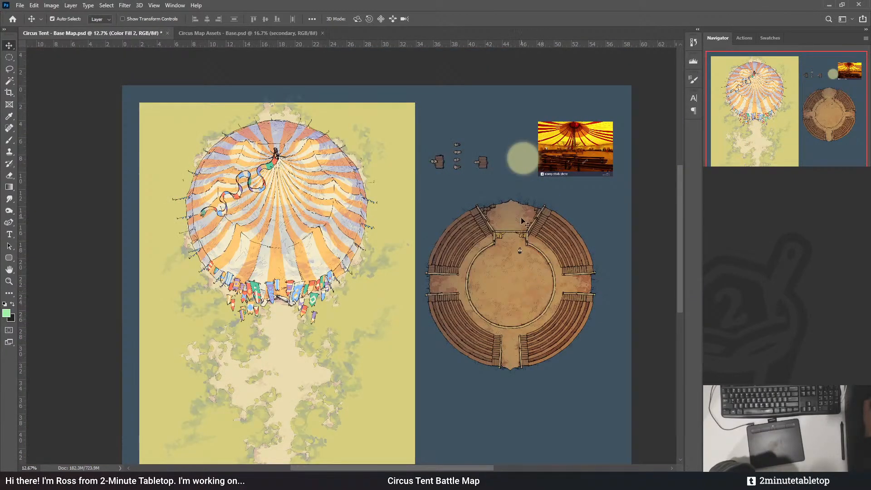
pyautogui.scroll(3, 545, 282)
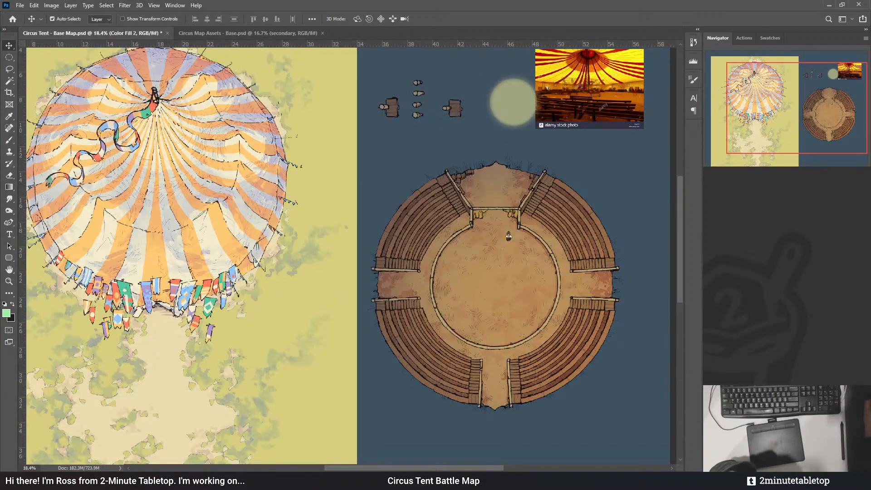
pyautogui.press('i')
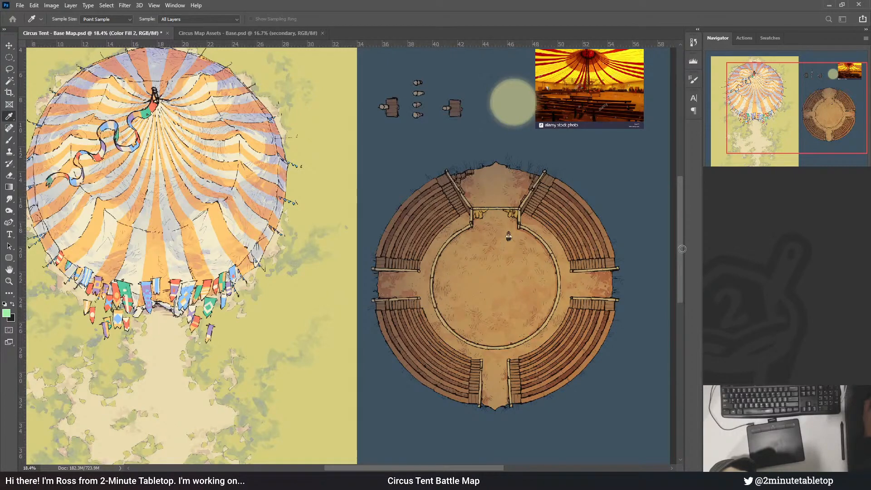
pyautogui.press('v')
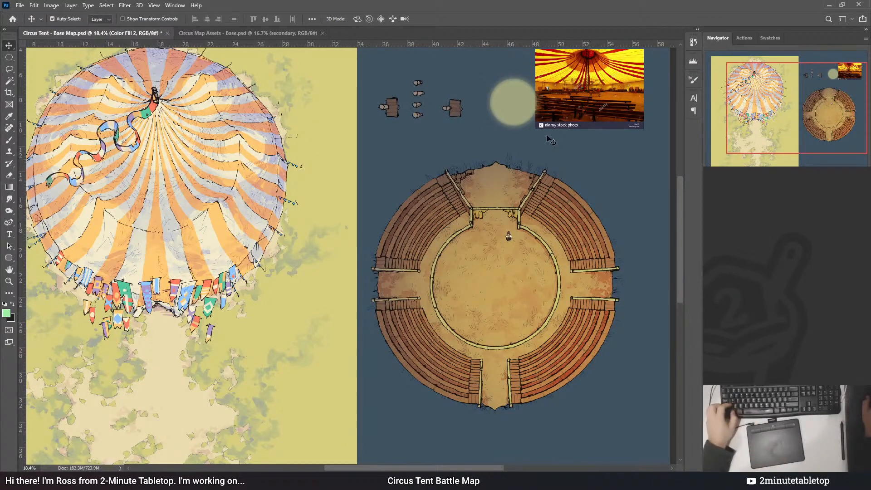
# - Compare the glow's previous and new colours by undoing and restoring the last change, keeping the new yellower tint
pyautogui.hotkey('ctrl', 'z')
pyautogui.hotkey('ctrl', 'z')
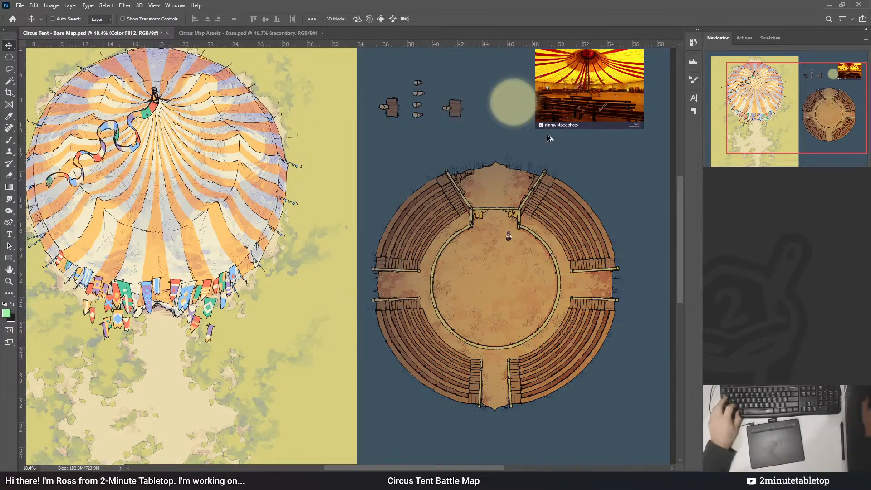
pyautogui.scroll(-1, 389, 158)
pyautogui.scroll(-4, 389, 158)
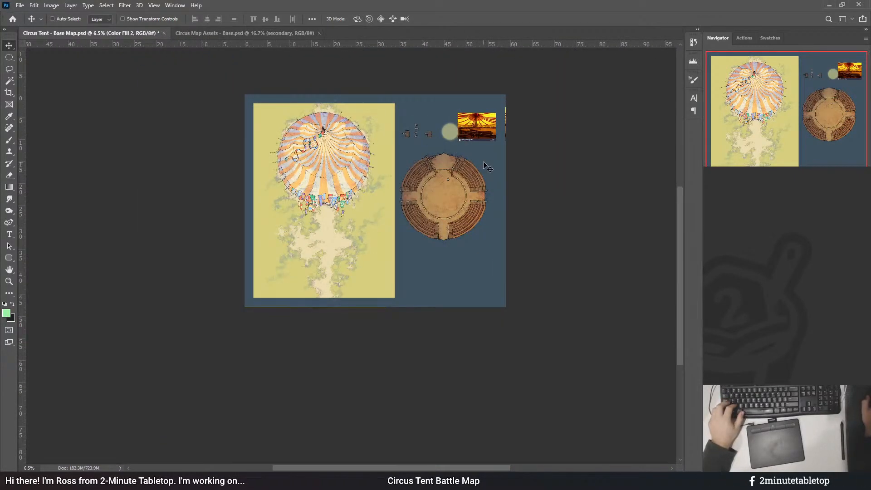
pyautogui.hotkey('ctrl', 'z')
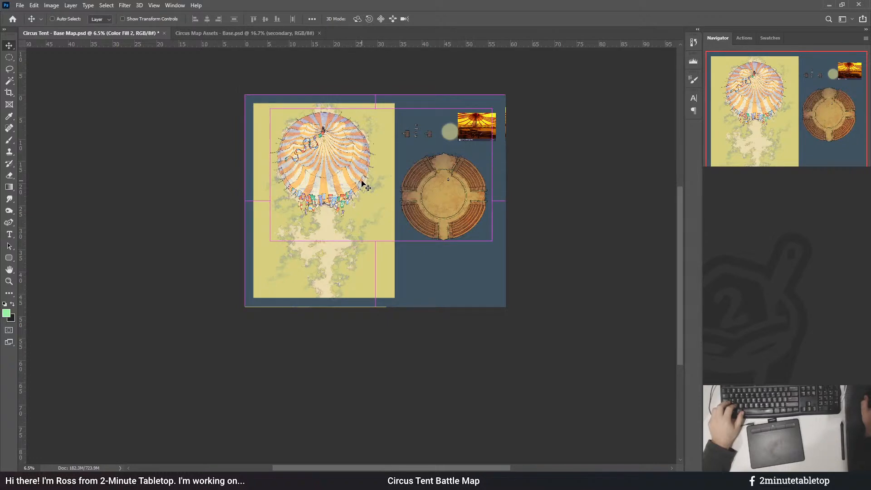
pyautogui.moveTo(365, 158); pyautogui.dragTo(499, 198)
pyautogui.scroll(2, 582, 206)
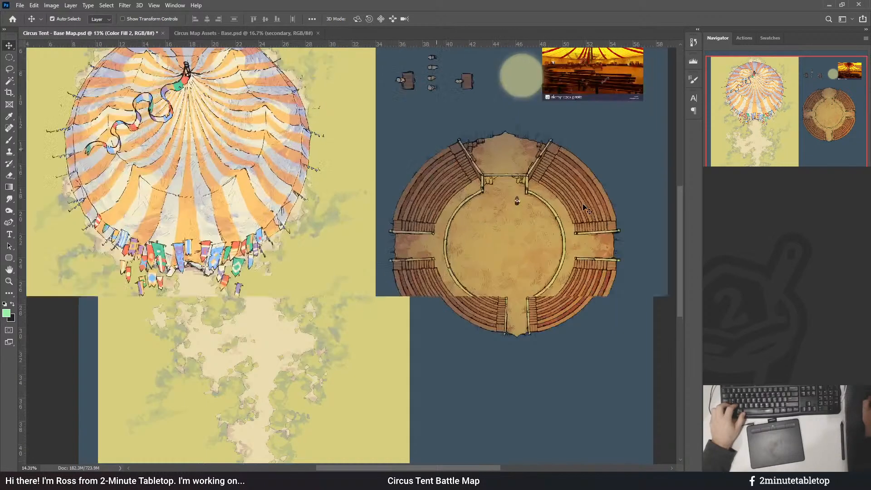
pyautogui.hotkey('ctrl', 'z')
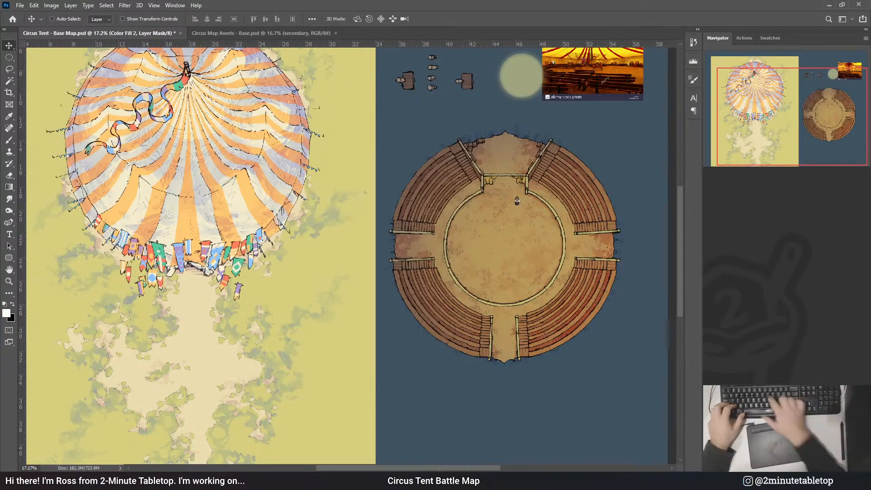
# - Try the Color Fill 2 layer mask inverted on the tent interior, and restore the original central glow
pyautogui.hotkey('ctrl', 'i')
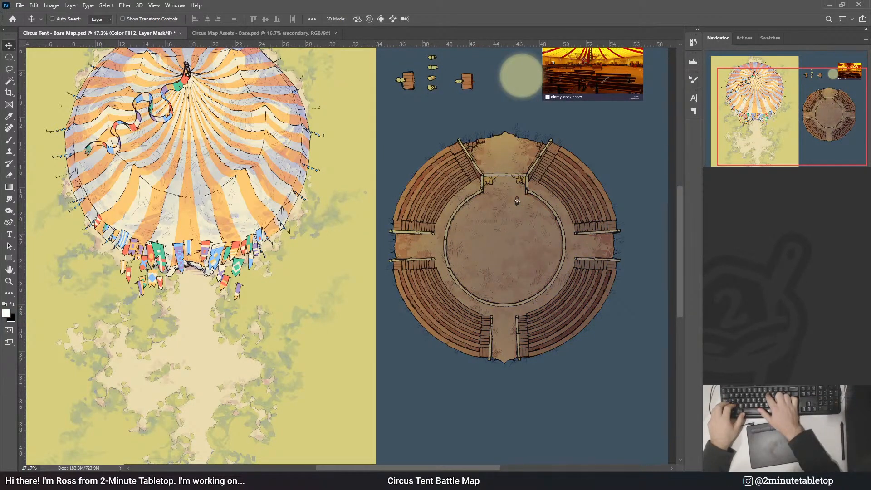
pyautogui.hotkey('ctrl', 'i')
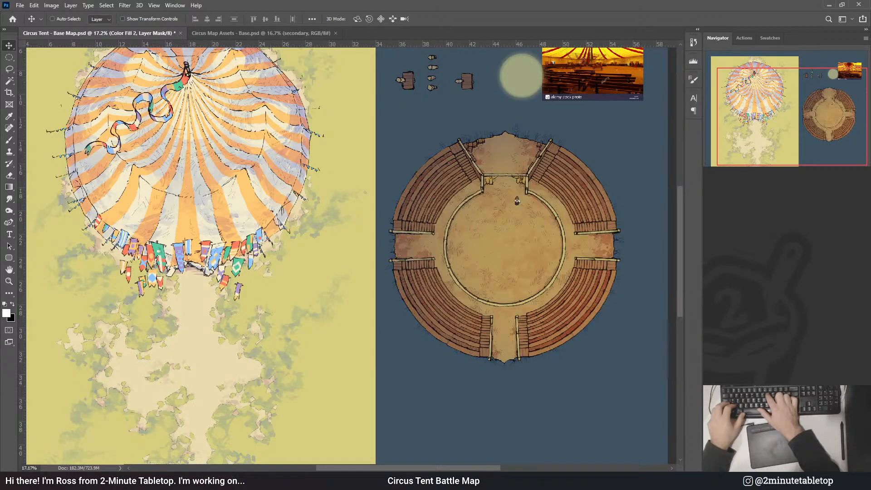
pyautogui.hotkey('ctrl', 'i')
pyautogui.scroll(1, 578, 220)
pyautogui.scroll(7, 575, 220)
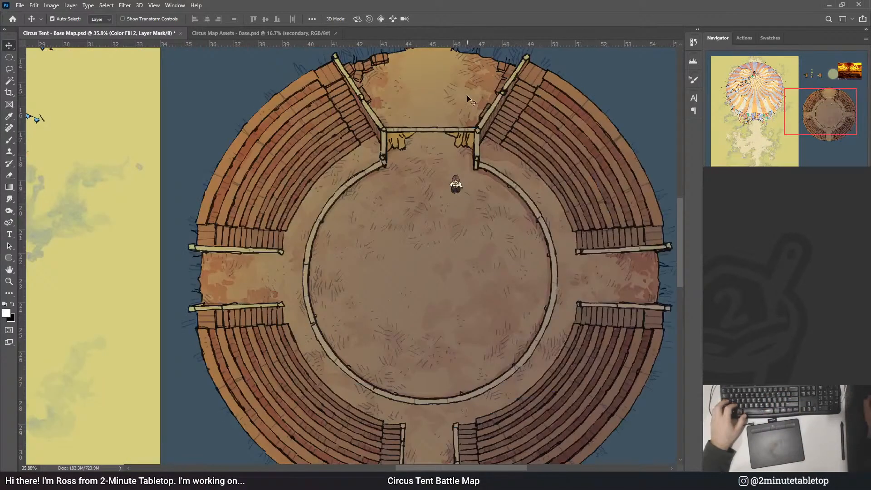
pyautogui.scroll(-5, 522, 157)
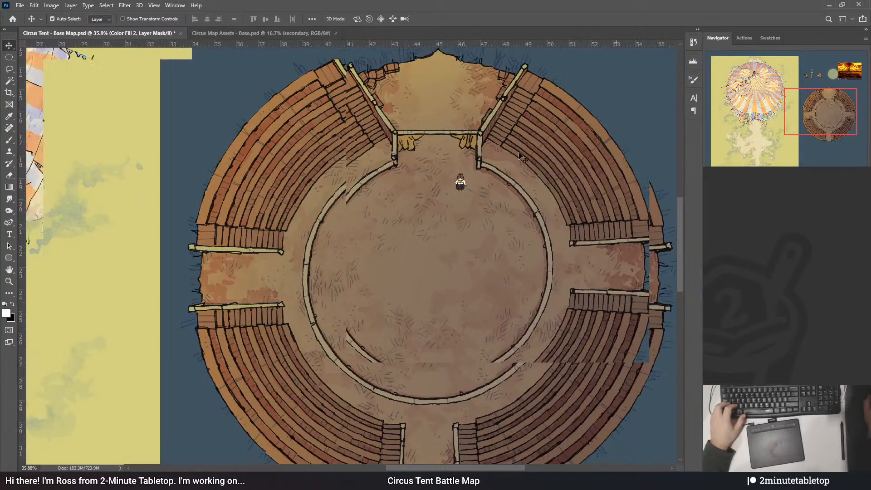
pyautogui.hotkey('ctrl', 'i')
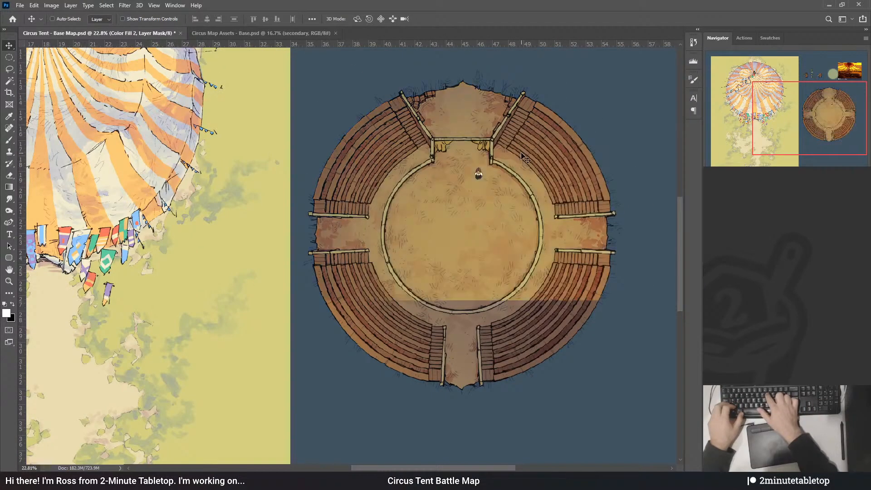
pyautogui.hotkey('ctrl', 'i')
pyautogui.hotkey('ctrl', 'i')
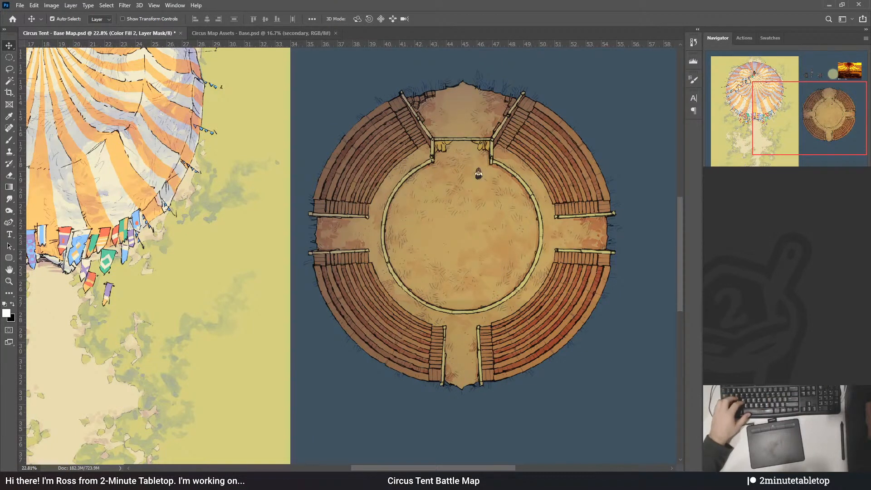
# - Try the Brightness/Contrast 1 layer mask inverted, and restore the brighter centre of the ring
pyautogui.hotkey('ctrl', 'i')
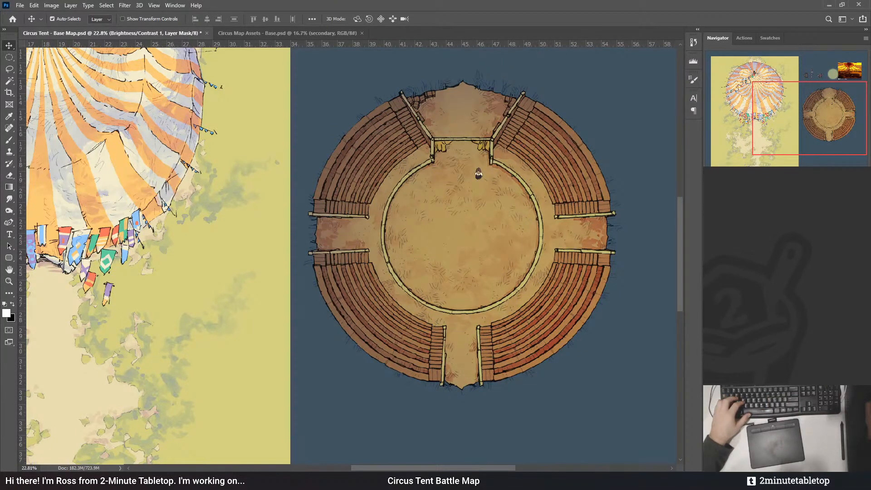
pyautogui.hotkey('ctrl', 'i')
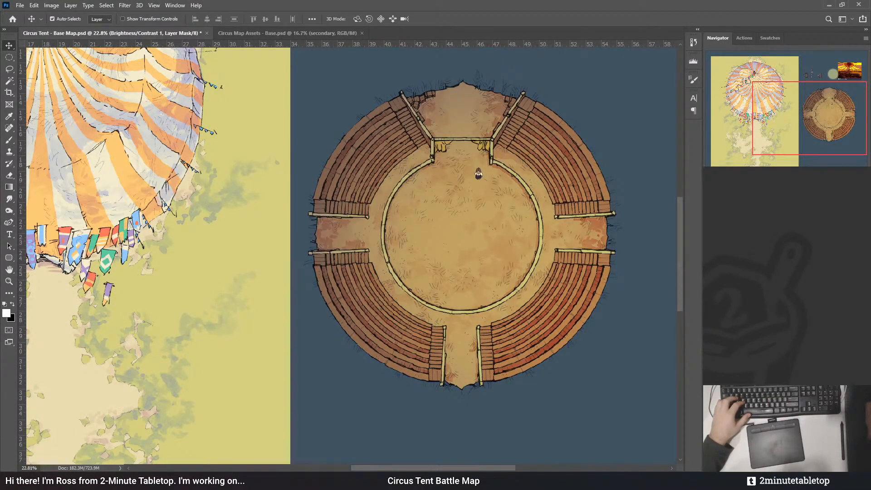
pyautogui.hotkey('ctrl', 'z')
pyautogui.hotkey('ctrl', 'shift', 'z')
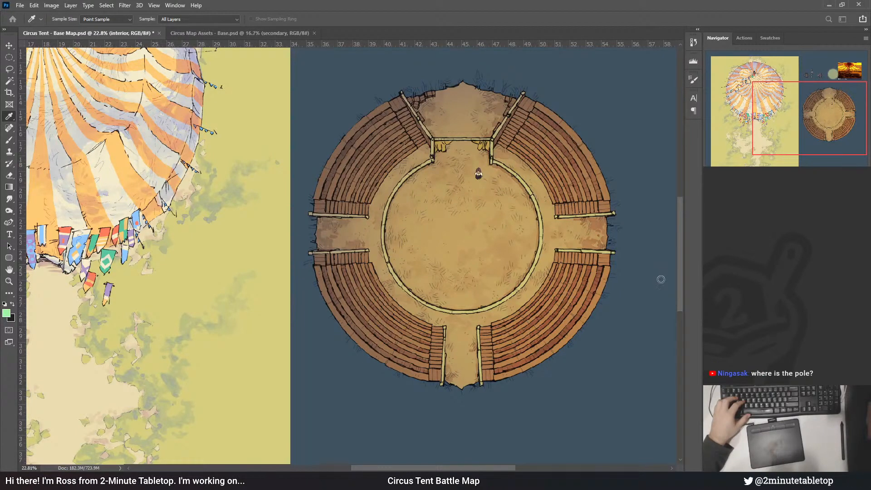
# - Finish readjusting the interior layer's colour and look over the tent's roof and interior
pyautogui.press('v')
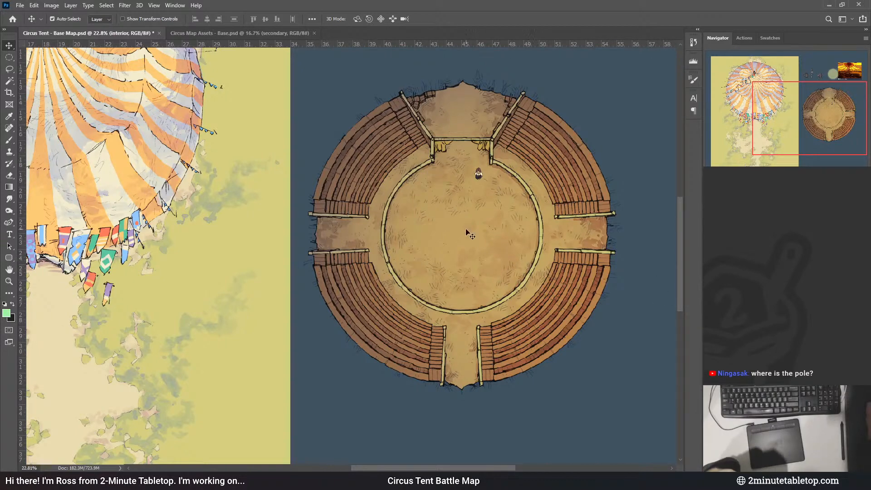
pyautogui.moveTo(679, 270); pyautogui.dragTo(685, 252)
pyautogui.moveTo(481, 467); pyautogui.dragTo(421, 463)
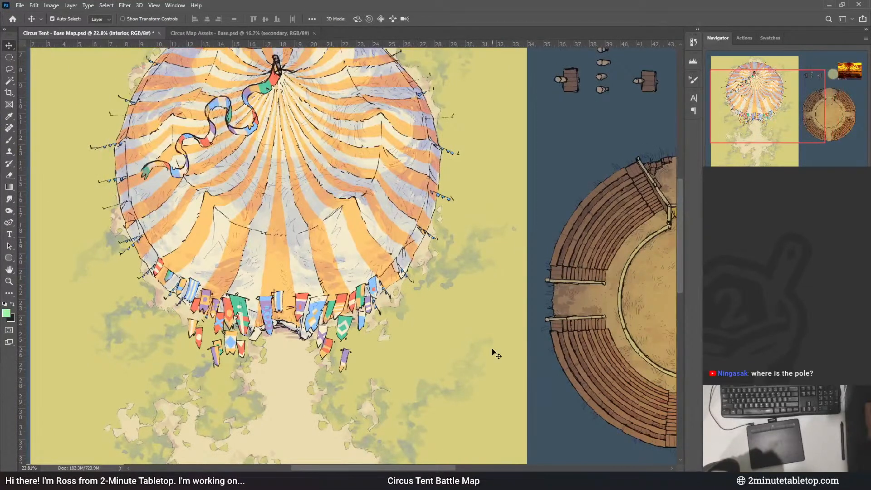
pyautogui.moveTo(678, 246); pyautogui.dragTo(679, 244)
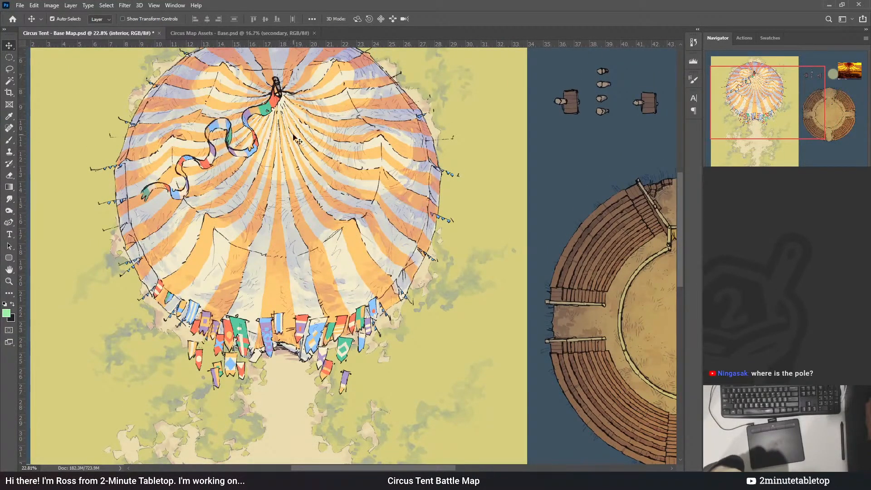
pyautogui.moveTo(330, 468); pyautogui.dragTo(377, 469)
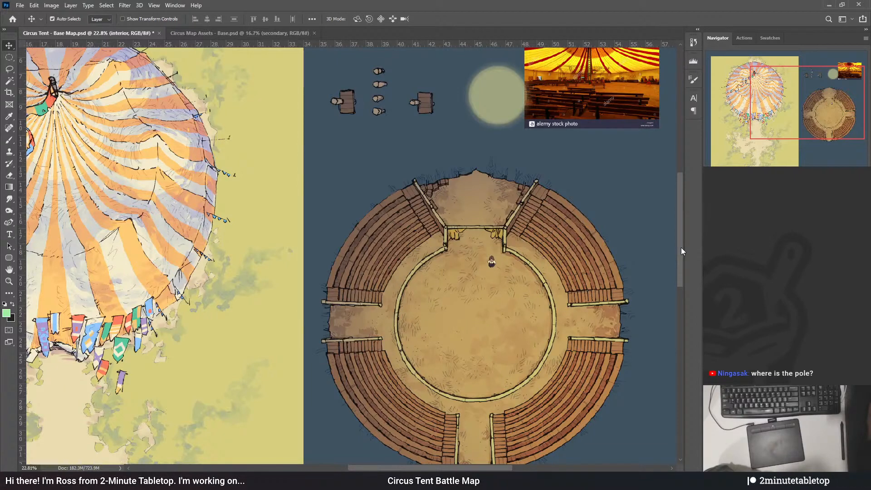
pyautogui.moveTo(681, 246); pyautogui.dragTo(679, 257)
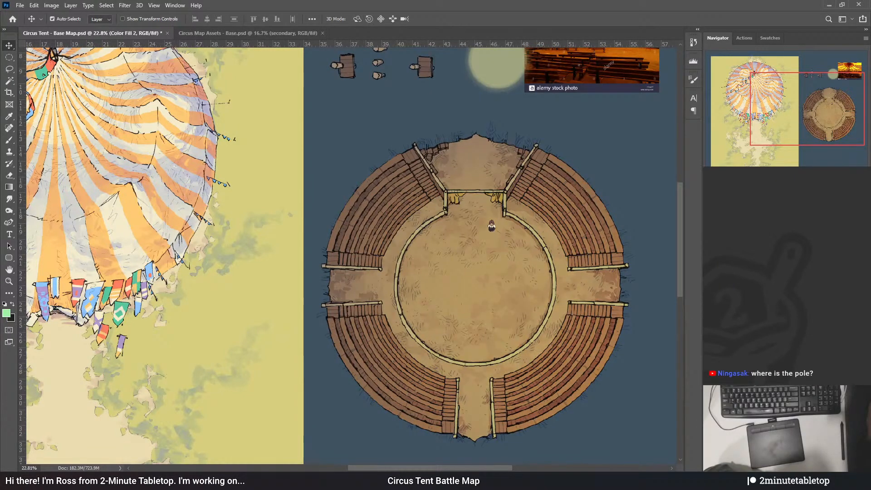
pyautogui.scroll(-3, 510, 218)
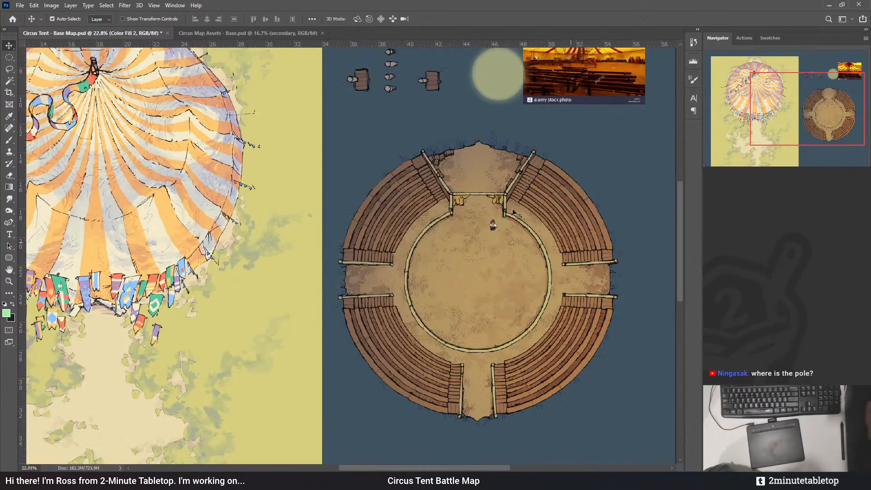
pyautogui.scroll(2, 522, 245)
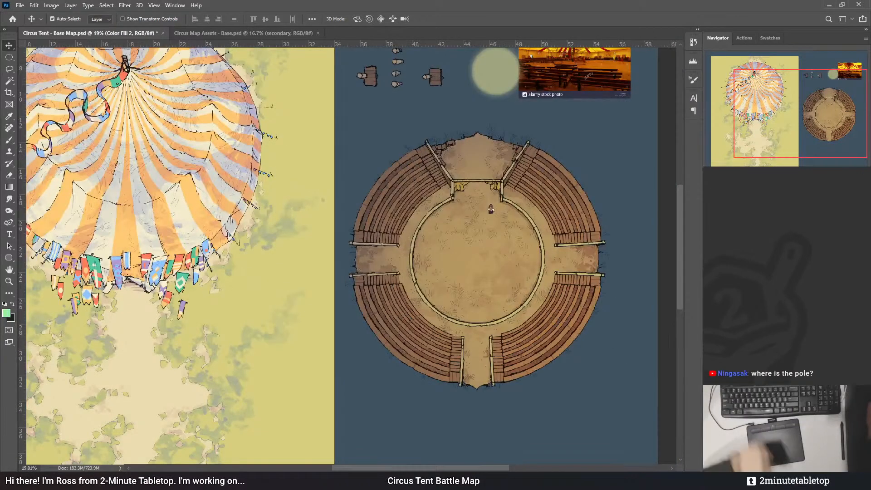
pyautogui.hotkey('ctrl', 't')
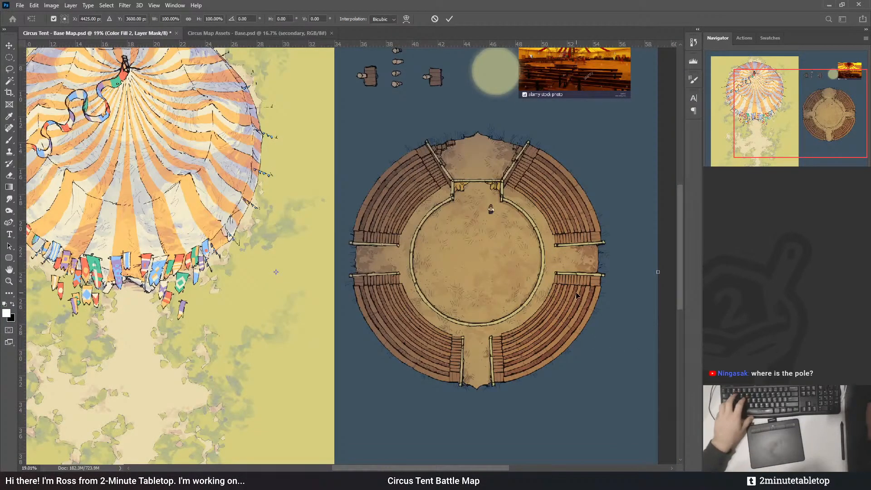
pyautogui.press('Escape')
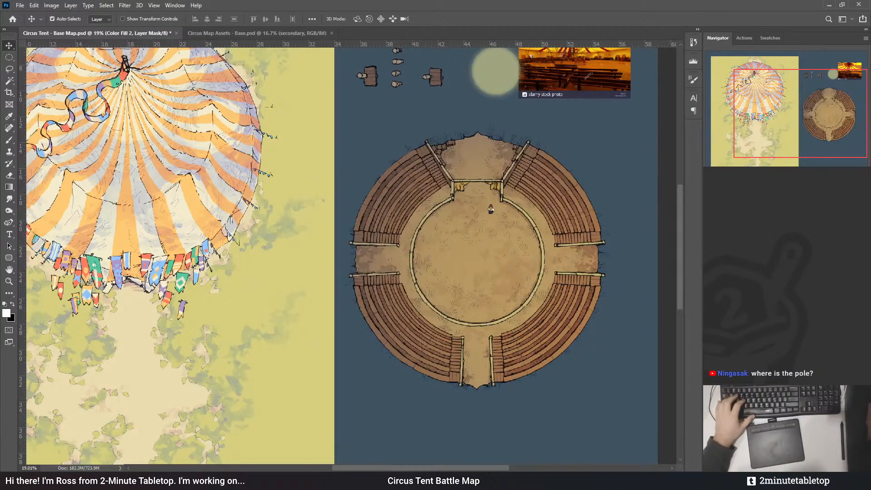
# - Draw radial gradients in white at 49% opacity on the Color Fill 2 layer mask to spread the glow over the ring and seating
pyautogui.press('g')
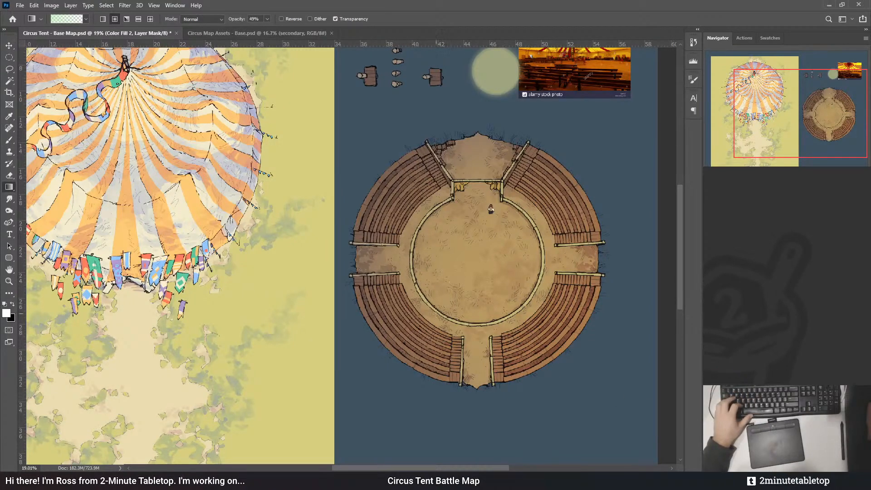
pyautogui.moveTo(435, 313); pyautogui.dragTo(437, 205)
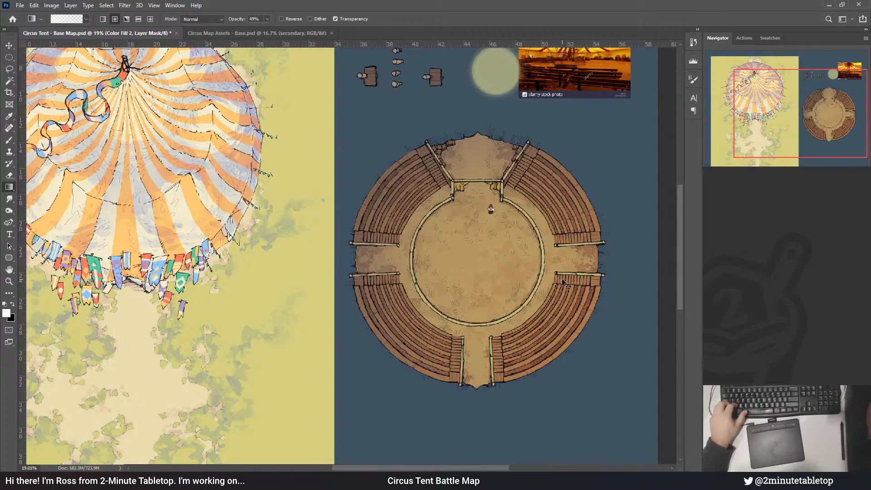
pyautogui.press('x')
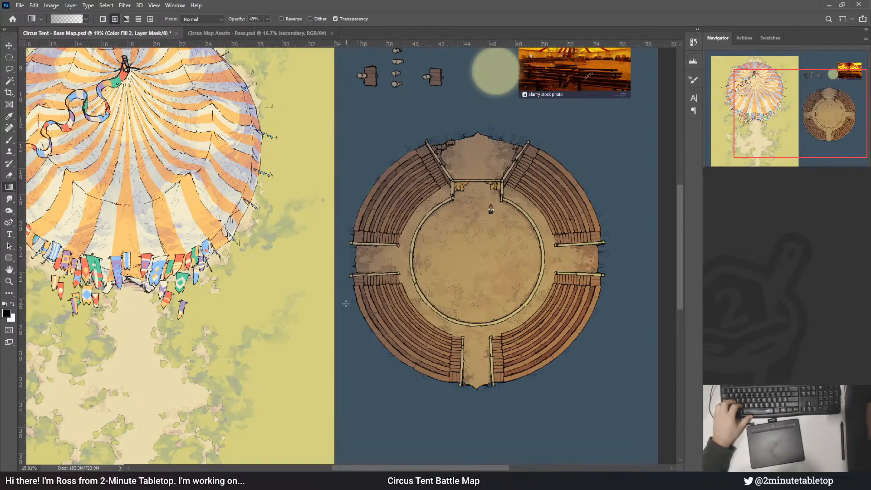
pyautogui.press('x')
pyautogui.moveTo(408, 269); pyautogui.dragTo(532, 435)
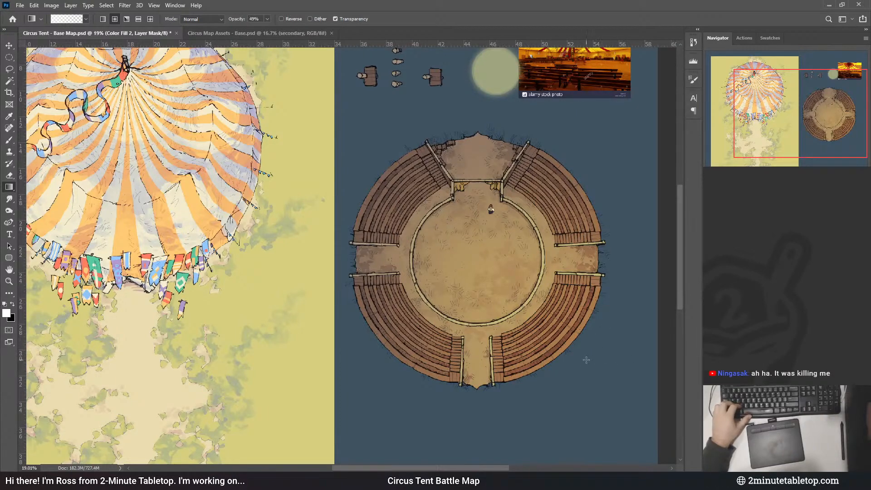
pyautogui.moveTo(473, 228); pyautogui.dragTo(524, 285)
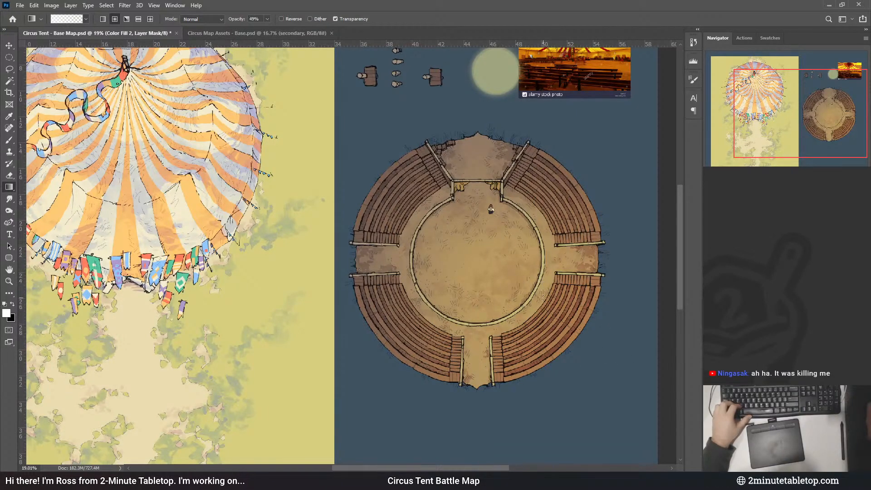
# - Examine the widened glow at full-map and close range, comparing the tent interior with and without the atmosphere effects
pyautogui.scroll(-6, 504, 204)
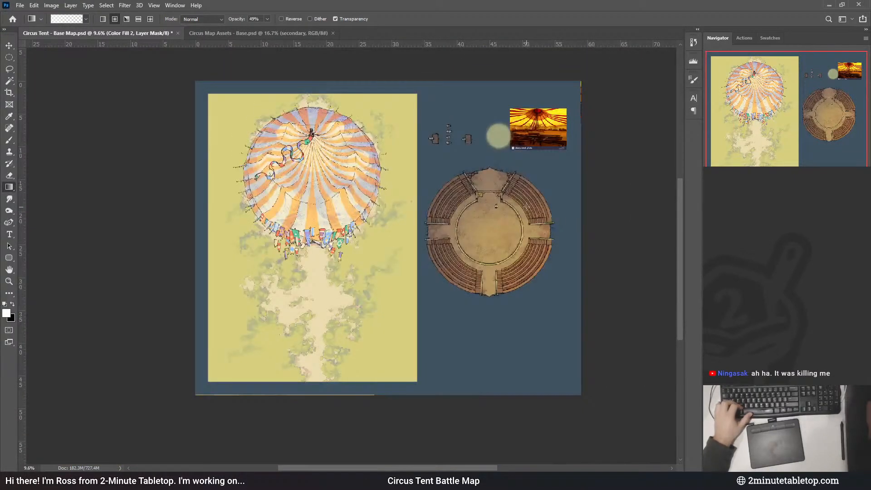
pyautogui.scroll(6, 525, 212)
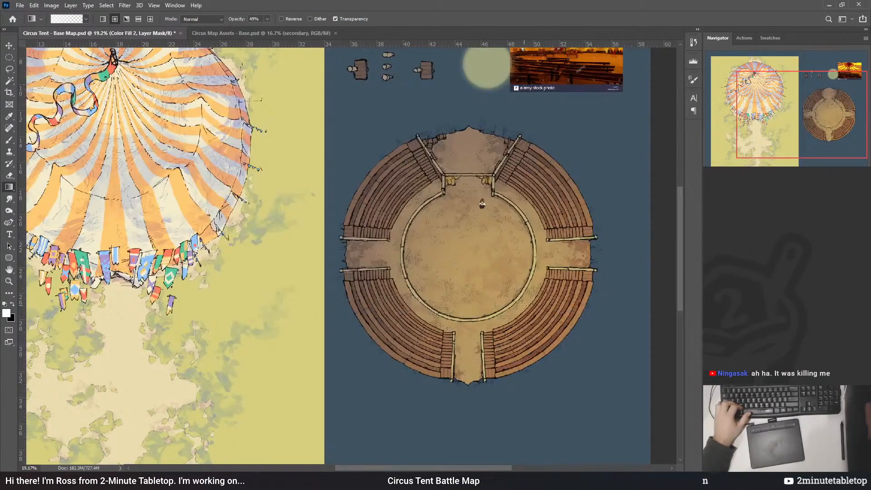
pyautogui.scroll(4, 433, 185)
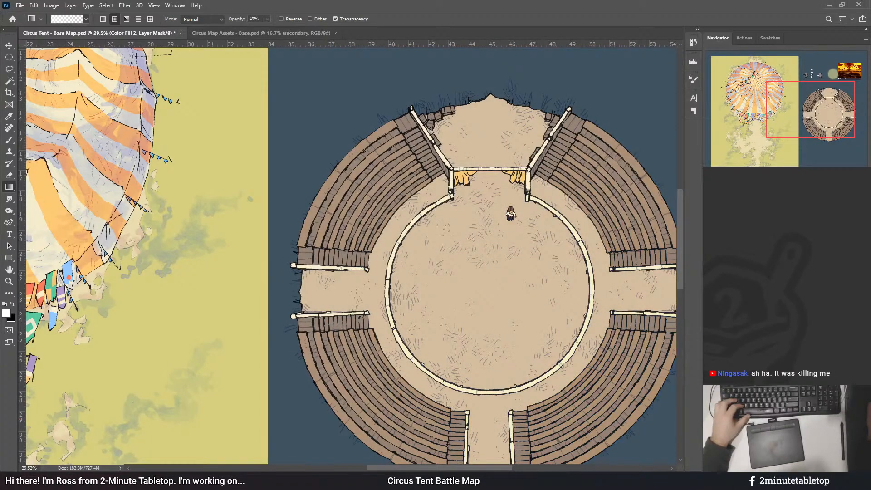
pyautogui.scroll(-2, 311, 172)
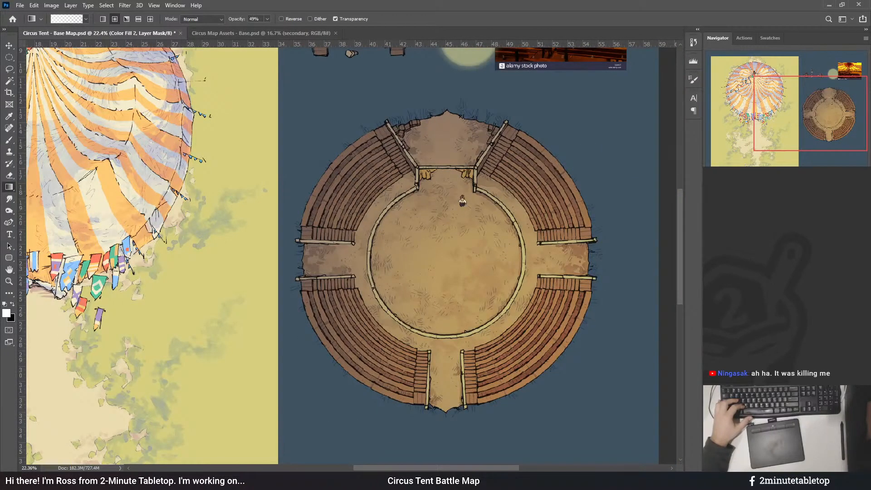
# - Review the circus atmosphere layer's colour and try a greener yellow tint for the Color Fill 2 glow
pyautogui.doubleClick(726, 254)
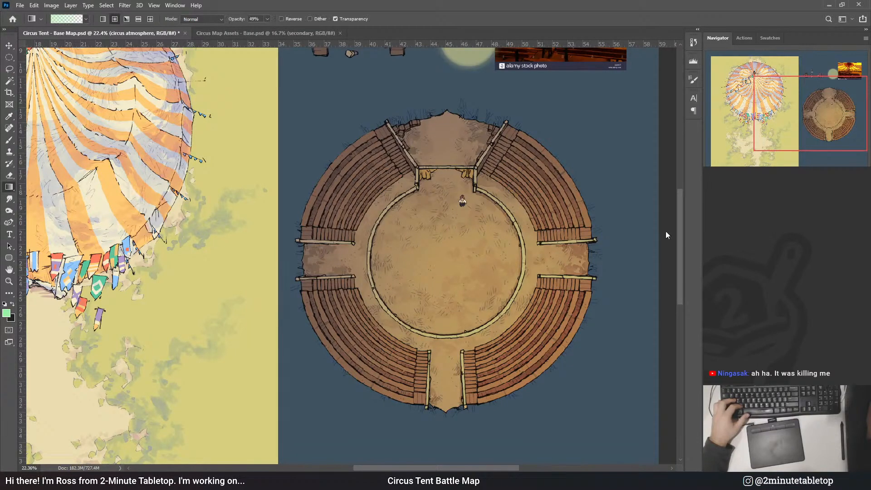
pyautogui.press('g')
pyautogui.scroll(-3, 401, 245)
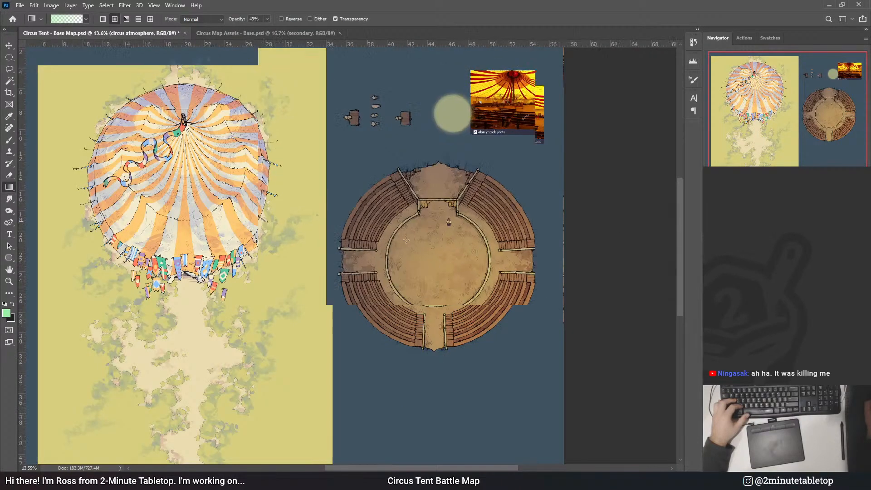
pyautogui.scroll(3, 401, 245)
pyautogui.doubleClick(725, 256)
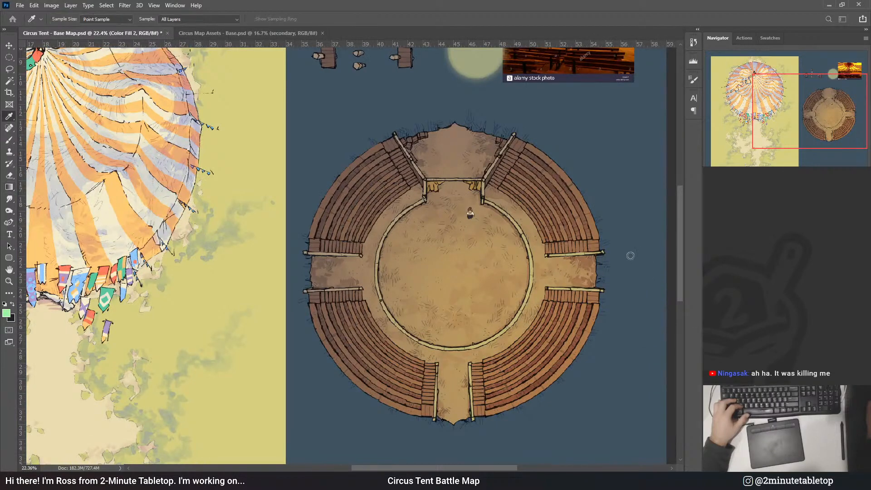
pyautogui.click(682, 234)
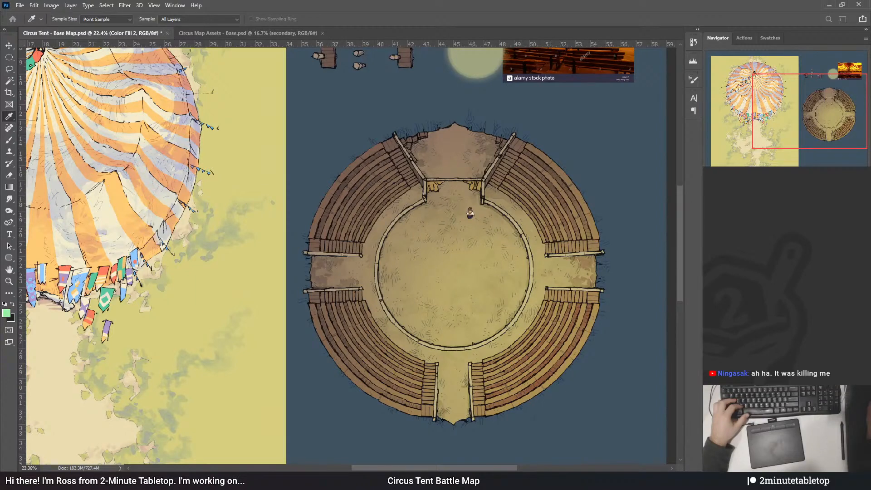
pyautogui.press('g')
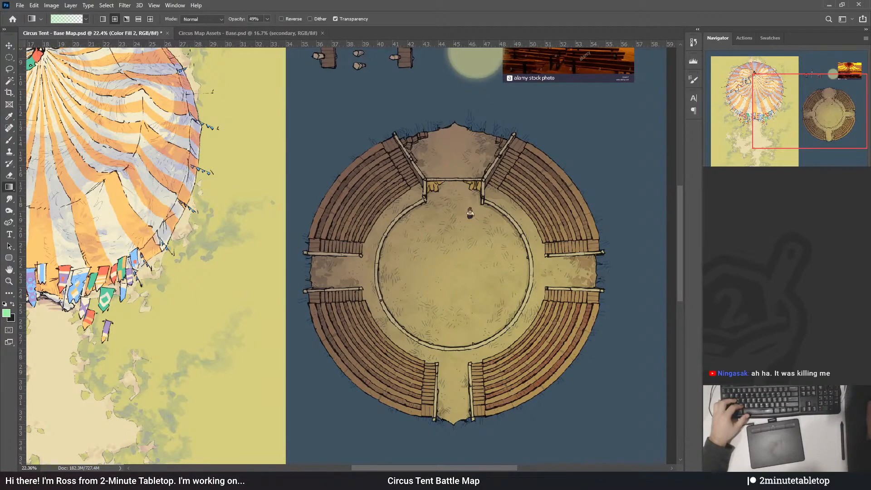
# - Rework the Color Fill 2 glow's tint, trying a muted brown and a strong yellow before choosing a warm light orange
pyautogui.hotkey('ctrl', 'z')
pyautogui.hotkey('ctrl', 'z')
pyautogui.hotkey('ctrl', 'z')
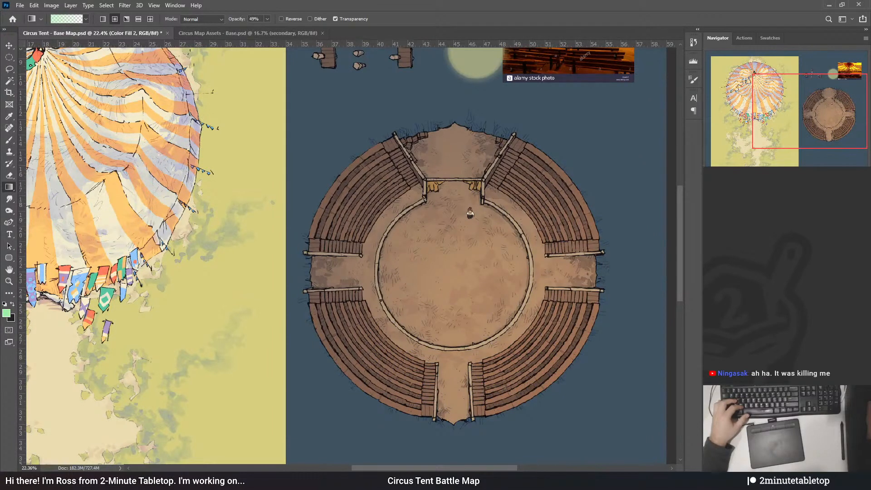
pyautogui.hotkey('ctrl', 'z')
pyautogui.hotkey('ctrl', 'shift', 'z')
pyautogui.hotkey('ctrl', 'shift', 'z')
pyautogui.hotkey('ctrl', 'shift', 'z')
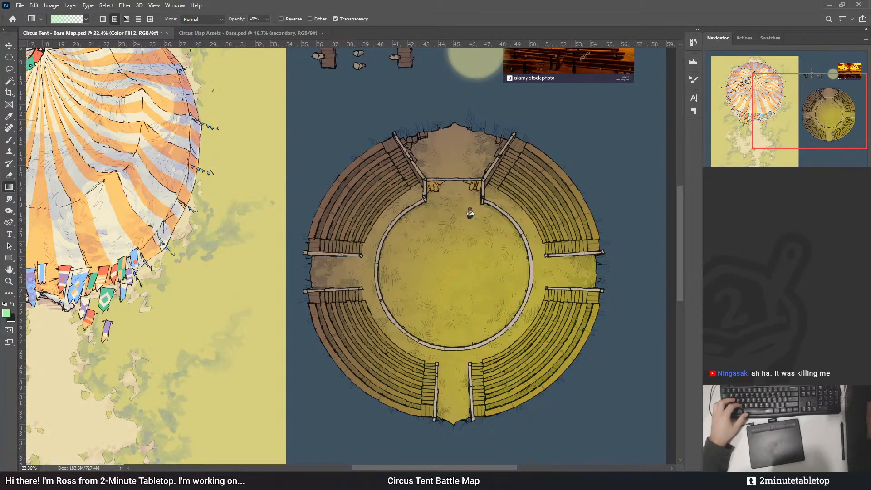
pyautogui.hotkey('ctrl', 'z')
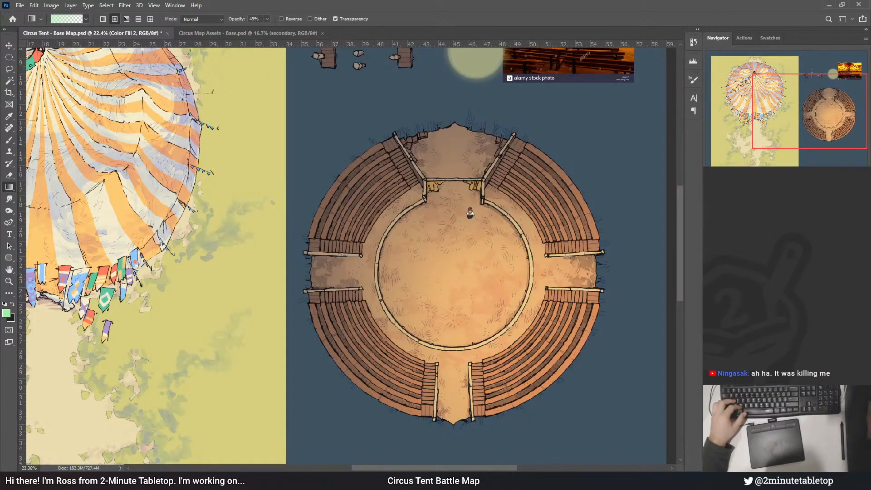
# - Try a brighter, more saturated orange for the Color Fill 2 glow, and settle on a more muted orange
pyautogui.press('i')
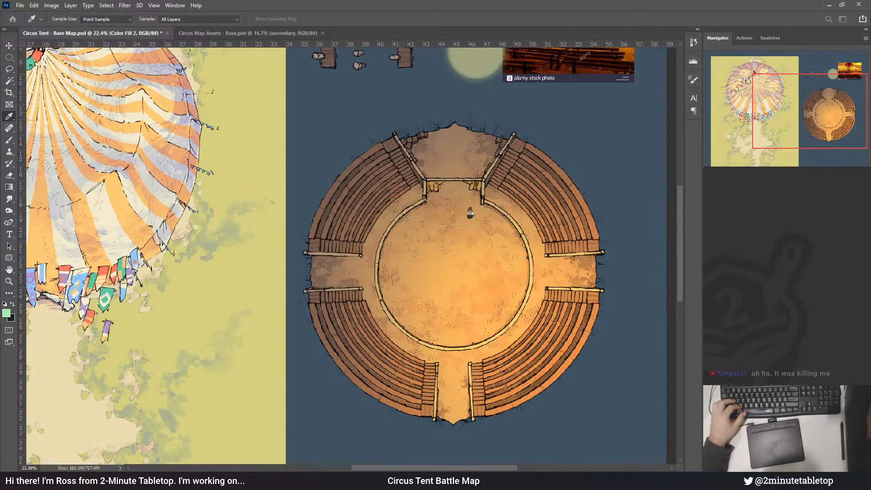
pyautogui.press('g')
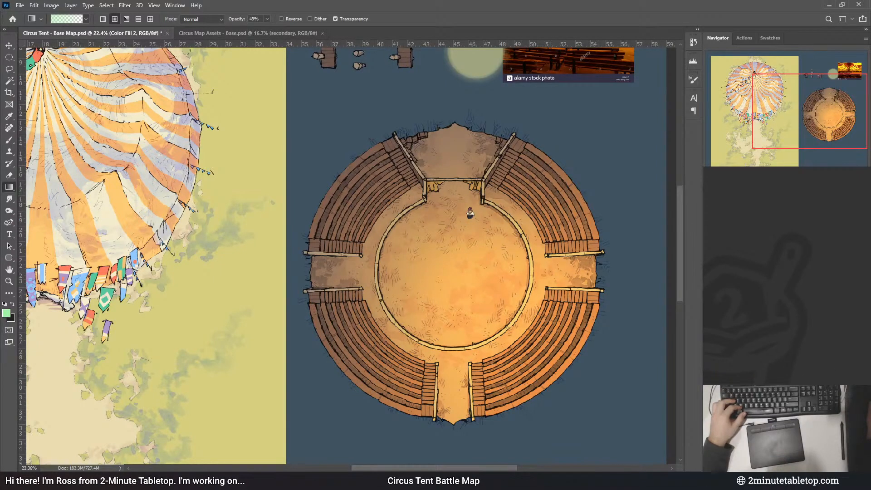
pyautogui.hotkey('ctrl', 'z')
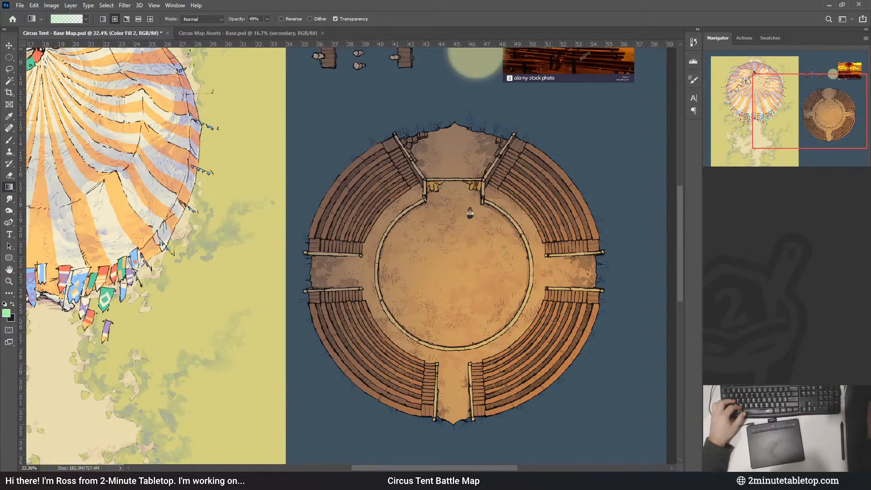
pyautogui.press('i')
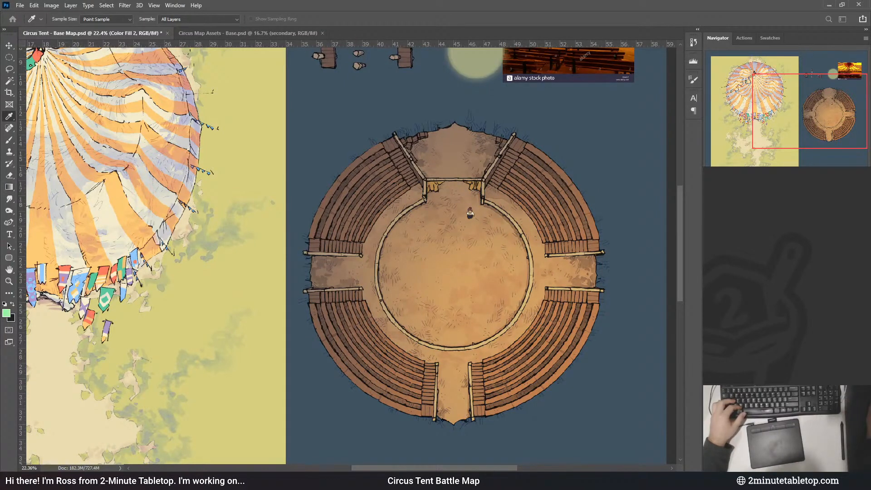
pyautogui.press('g')
# - Check the orange glow against the whole map and the tent roof, and slightly readjust the Color Fill 2 colour
pyautogui.hotkey('ctrl', '0')
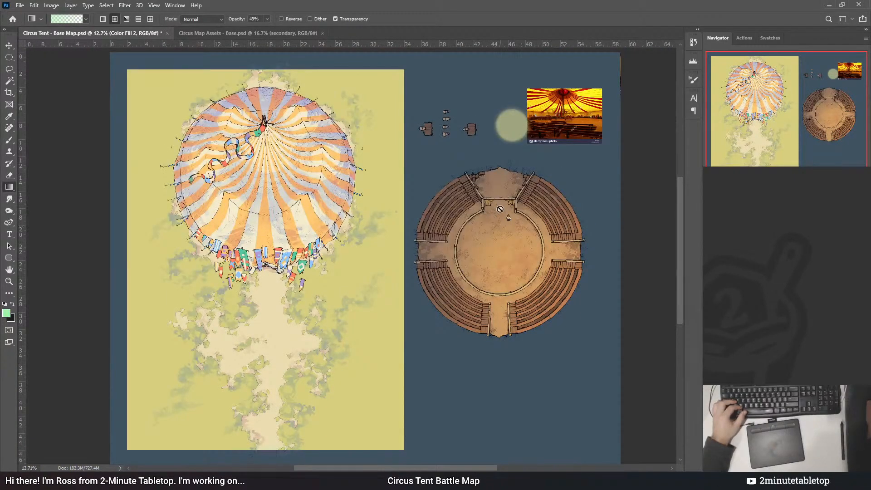
pyautogui.scroll(4, 530, 185)
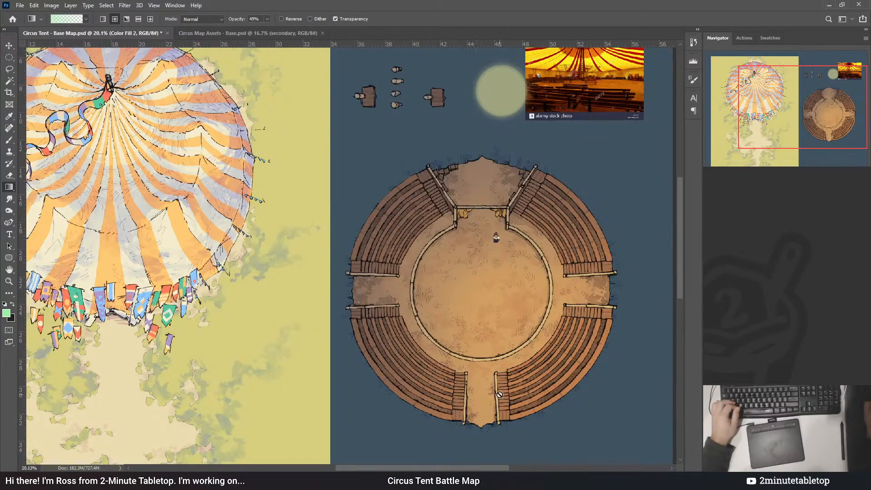
pyautogui.scroll(-1, 604, 388)
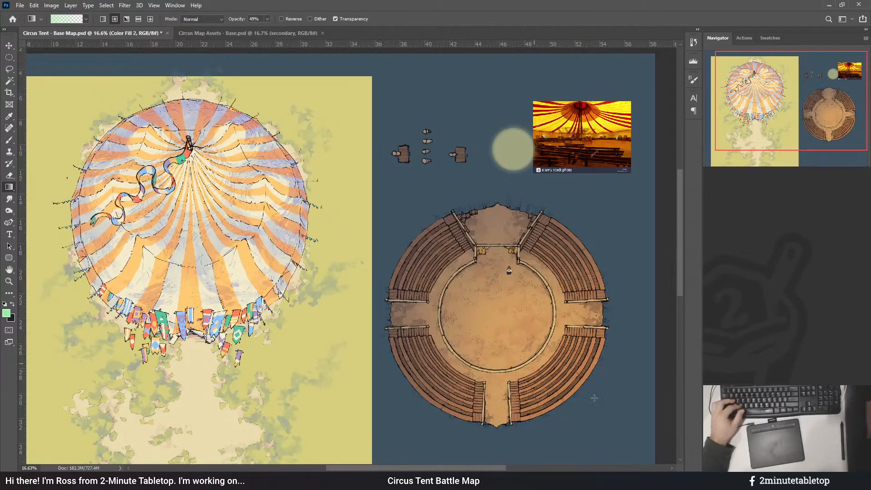
pyautogui.scroll(2, 594, 398)
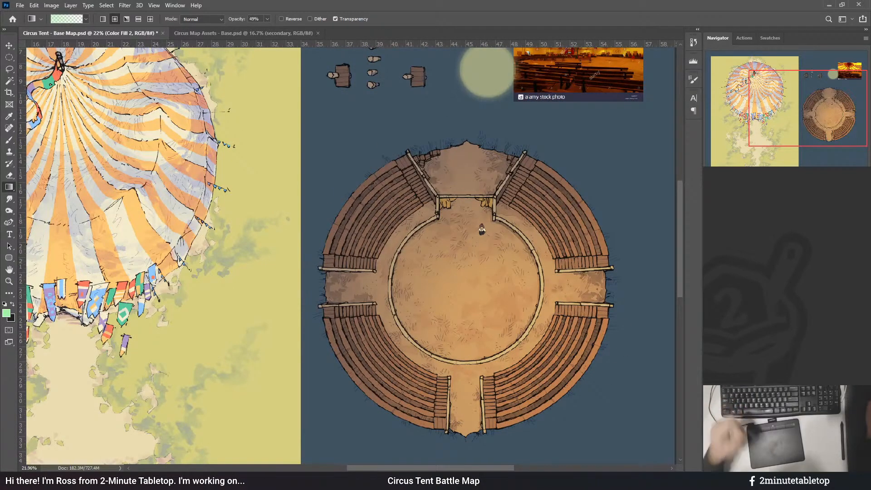
pyautogui.press('i')
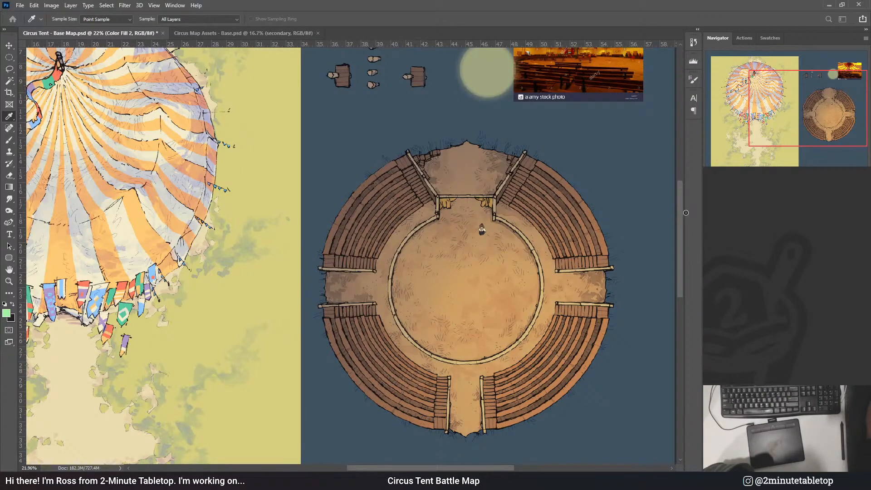
pyautogui.press('g')
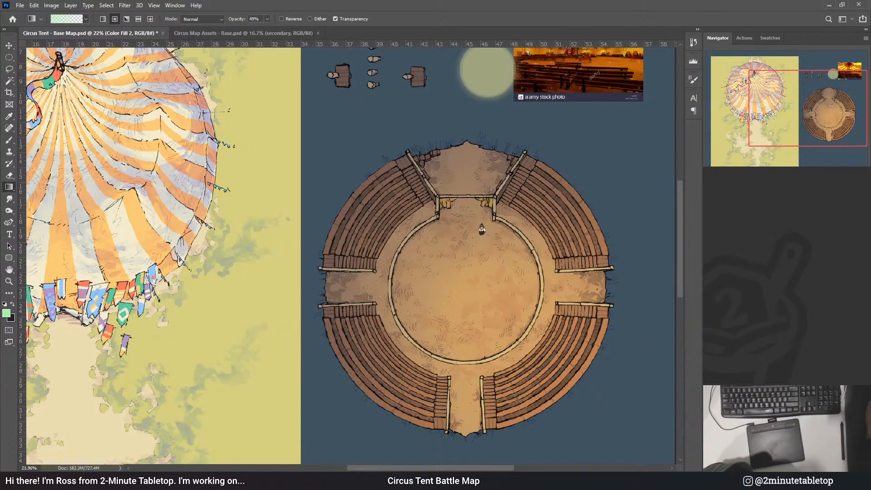
# - Shift the circus atmosphere layer to a cooler, greyer purple tone and brighten the Color Fill 2 glow over the ring
pyautogui.press('i')
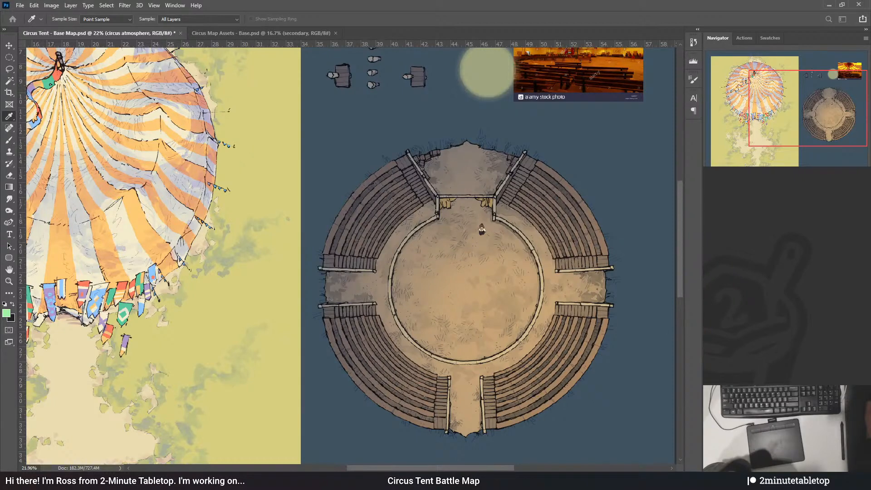
pyautogui.moveTo(706, 314); pyautogui.dragTo(688, 303)
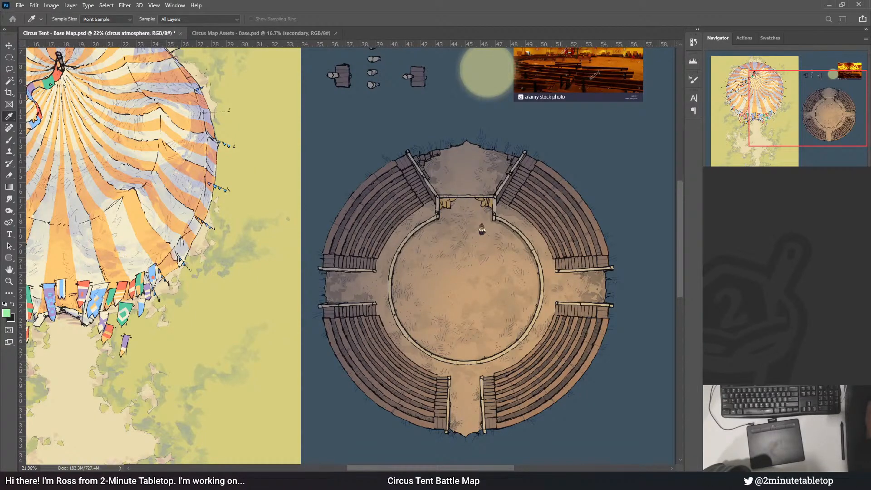
pyautogui.press('Return')
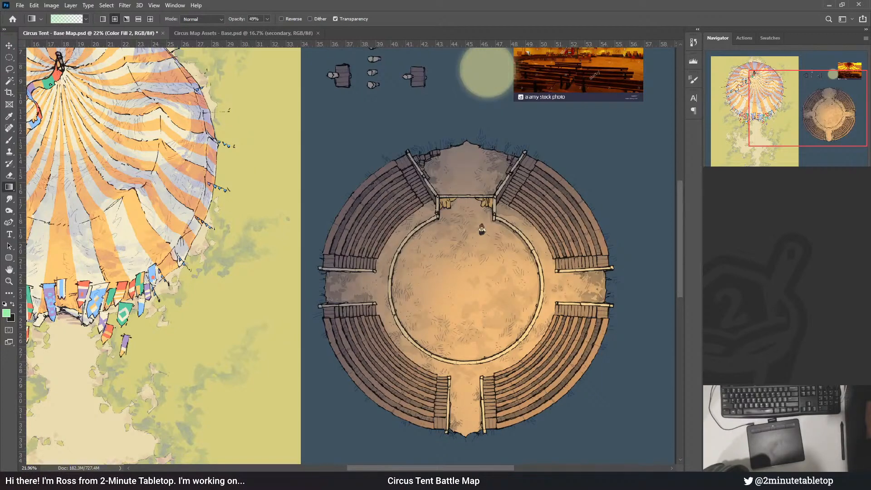
pyautogui.scroll(-2, 471, 239)
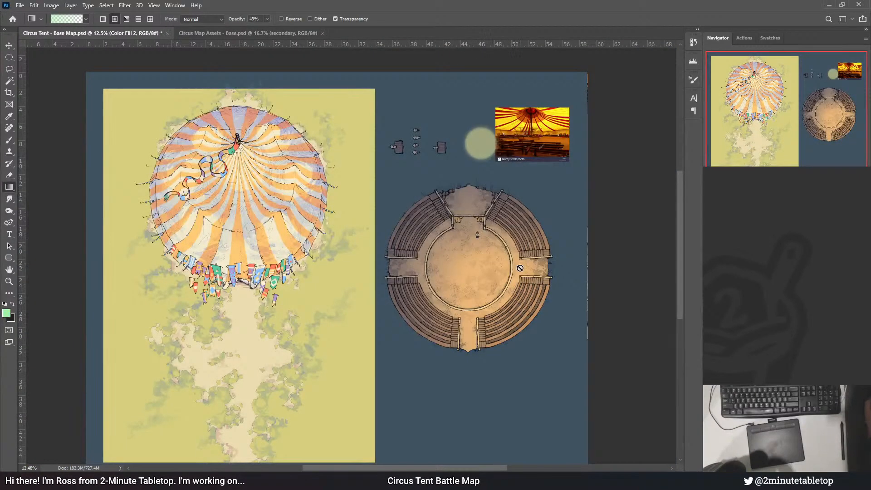
# - Compare the tent interior's lighting before and after the last colour change
pyautogui.scroll(1, 504, 258)
pyautogui.scroll(1, 505, 258)
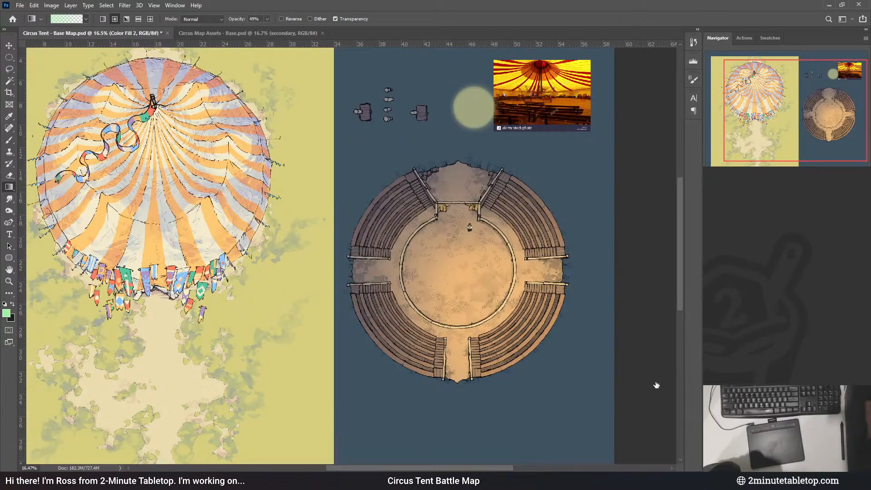
pyautogui.press('i')
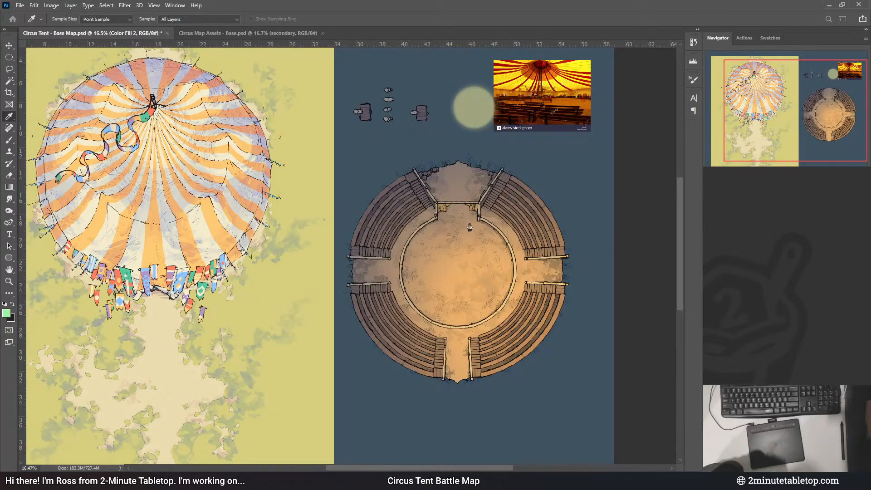
pyautogui.press('g')
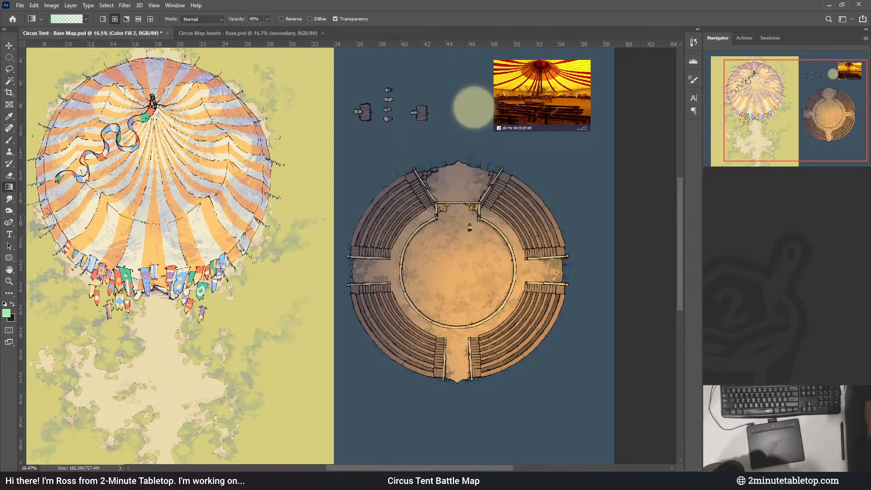
pyautogui.hotkey('ctrl', 'z')
pyautogui.hotkey('ctrl', 'shift', 'z')
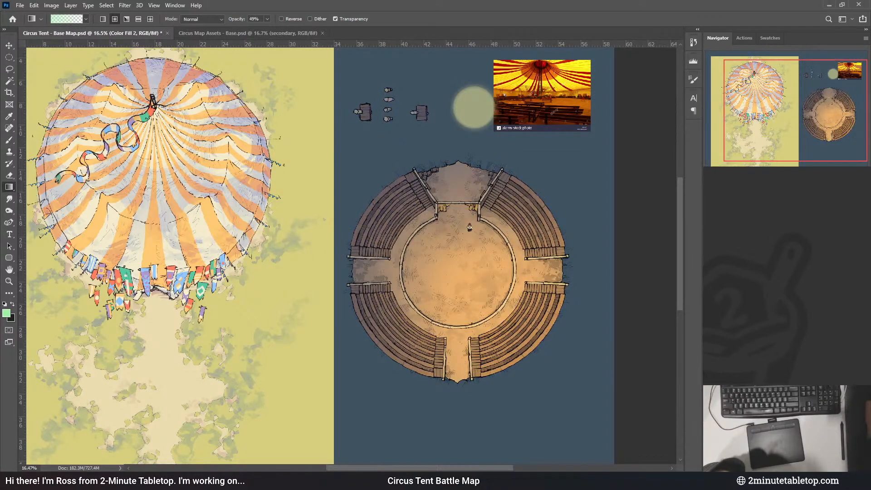
pyautogui.hotkey('ctrl', 'z')
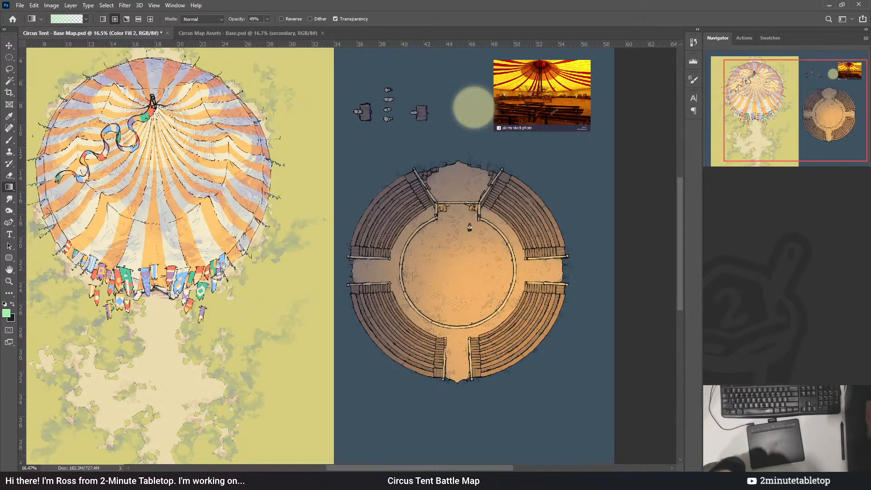
pyautogui.hotkey('ctrl', 'shift', 'z')
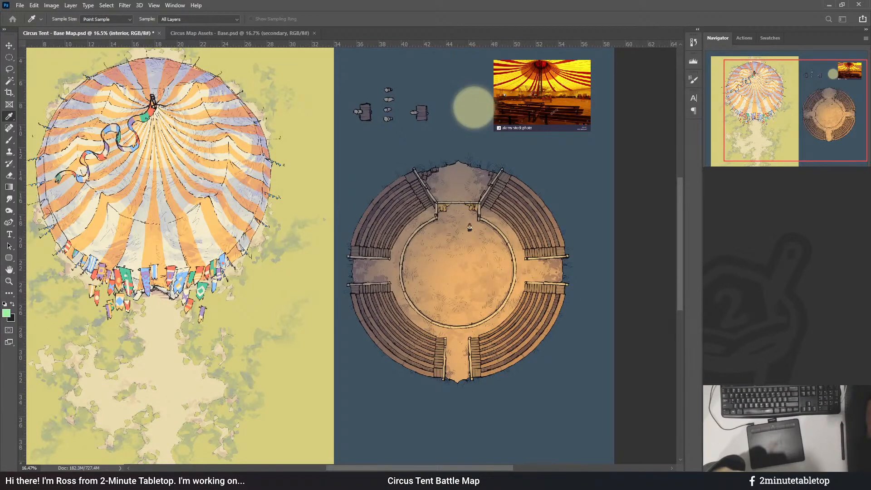
# - Darken the circus atmosphere layer slightly with Hue/Saturation and check the interior against the whole map
pyautogui.press('g')
pyautogui.scroll(2, 511, 292)
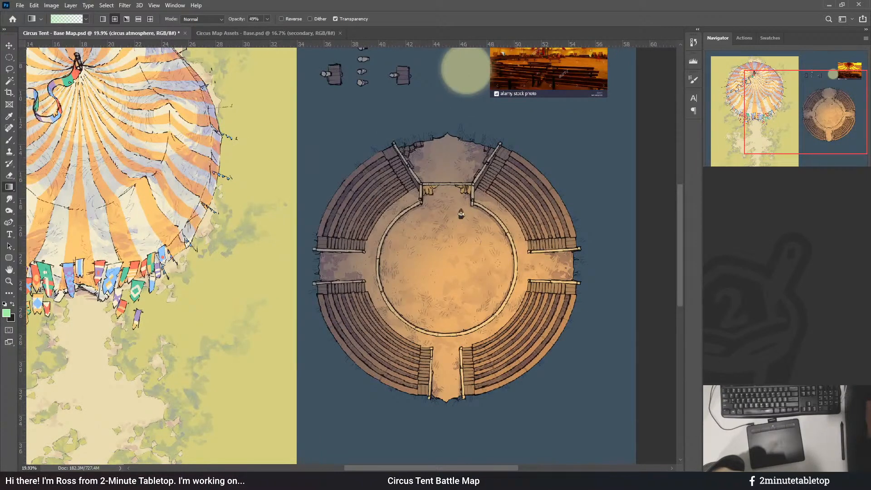
pyautogui.hotkey('ctrl', 'u')
pyautogui.press('Return')
pyautogui.hotkey('ctrl', 'z')
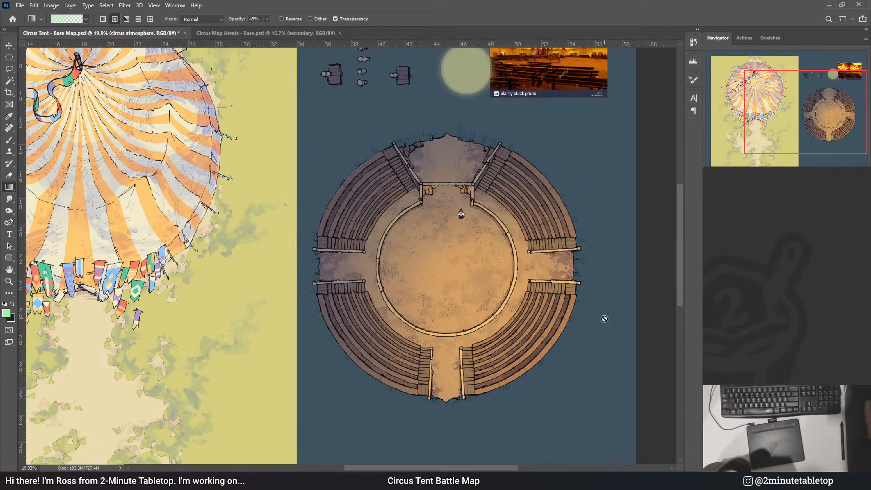
pyautogui.scroll(-2, 602, 318)
pyautogui.scroll(4, 544, 310)
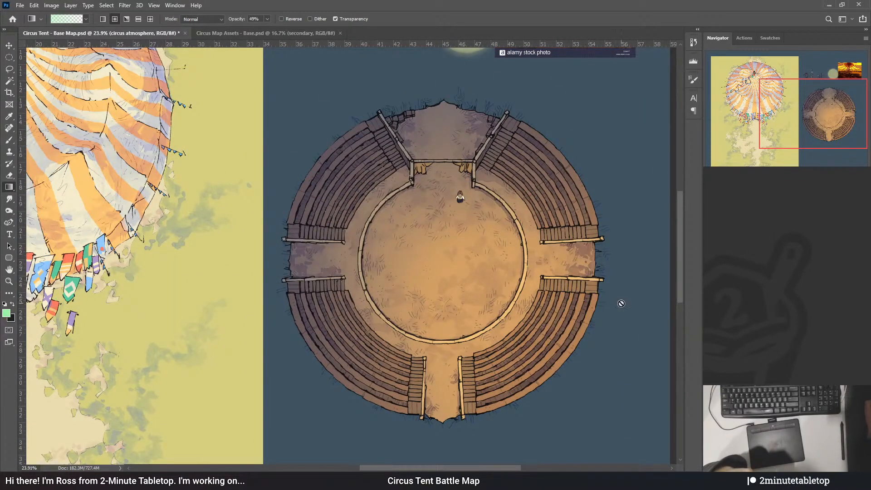
pyautogui.scroll(-8, 528, 317)
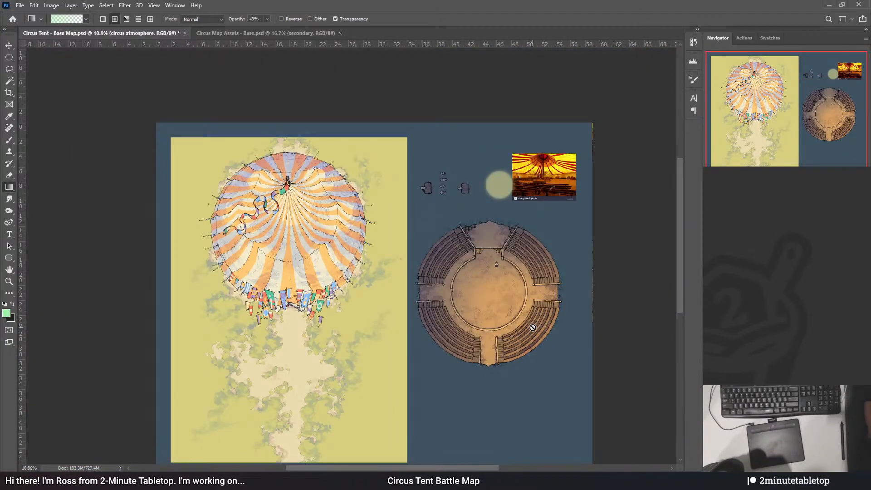
pyautogui.scroll(5, 526, 330)
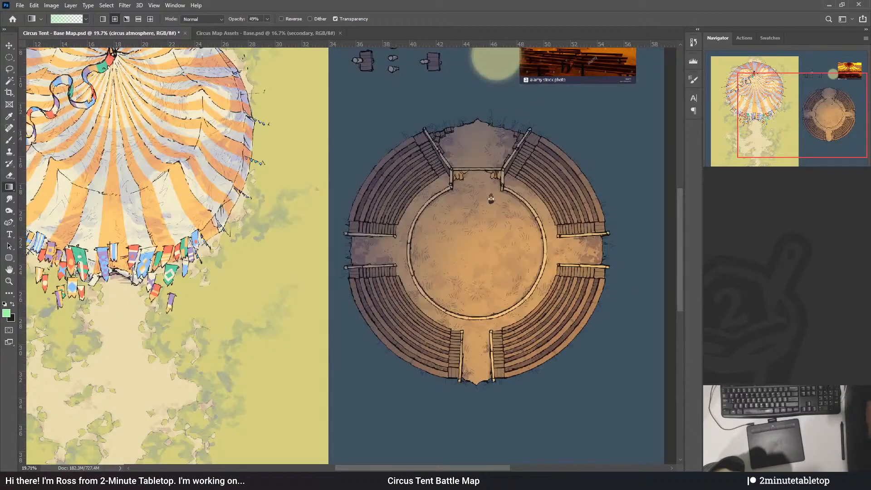
# - Hide and show the orange glow repeatedly to compare the interior with and without it
pyautogui.hotkey('ctrl', ',')
pyautogui.hotkey('ctrl', ',')
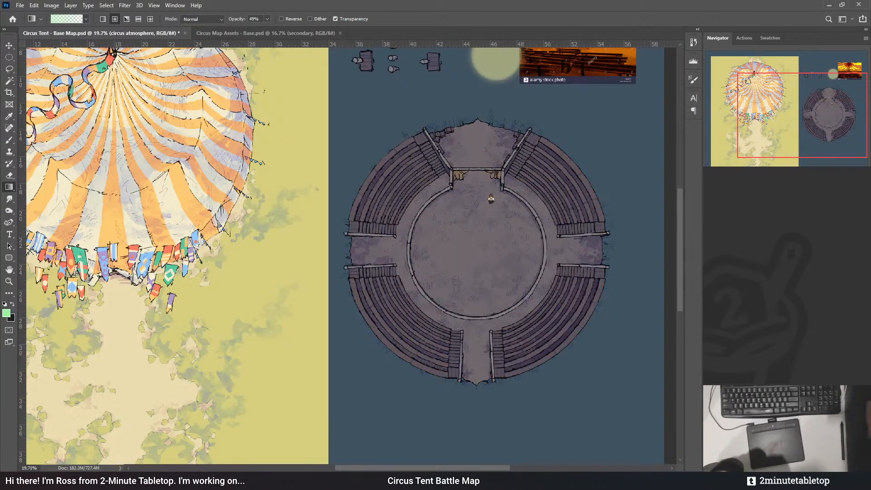
pyautogui.hotkey('ctrl', ',')
pyautogui.hotkey('ctrl', ',')
pyautogui.scroll(1, 620, 193)
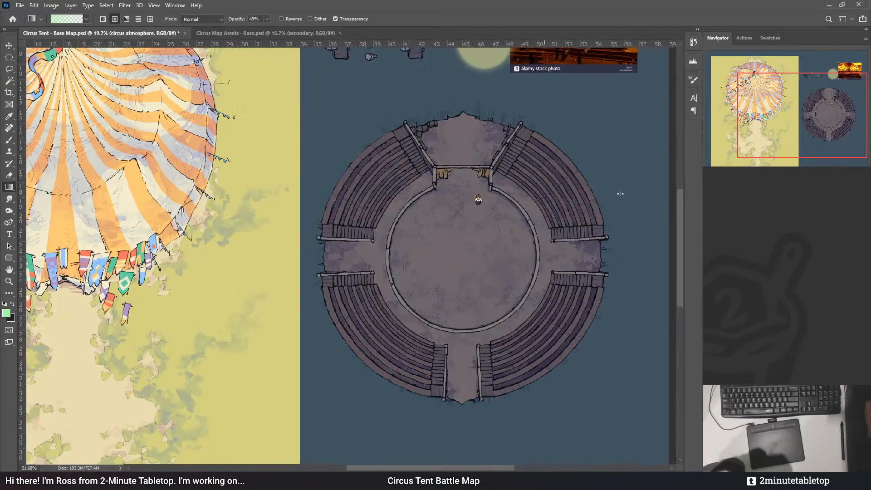
pyautogui.scroll(2, 620, 194)
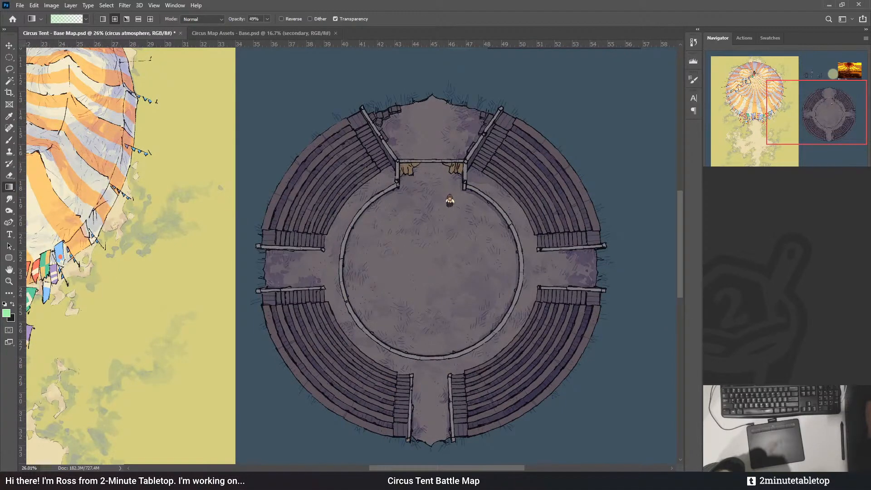
pyautogui.hotkey('ctrl', ',')
# - Draw two long white radial gradients at 49% opacity on the Color Fill 2 mask, running from the lower-right interior towards the upper-left seating
pyautogui.hotkey('alt', '[')
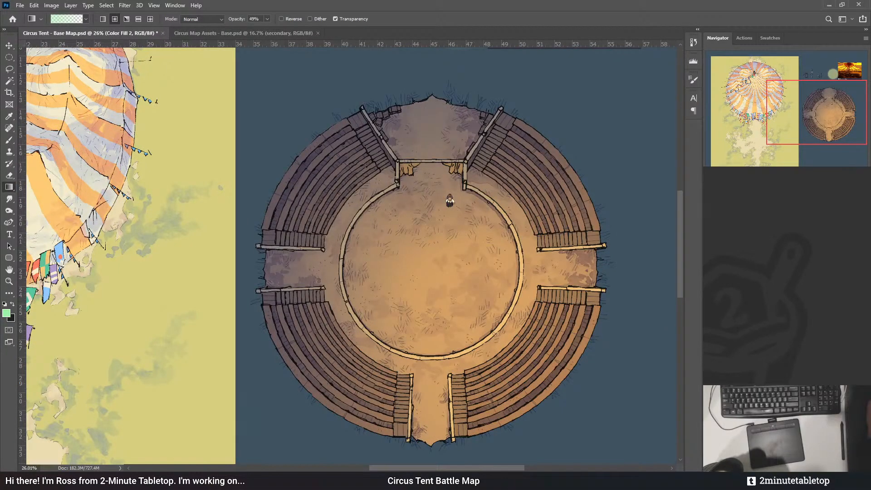
pyautogui.hotkey('ctrl', '\\')
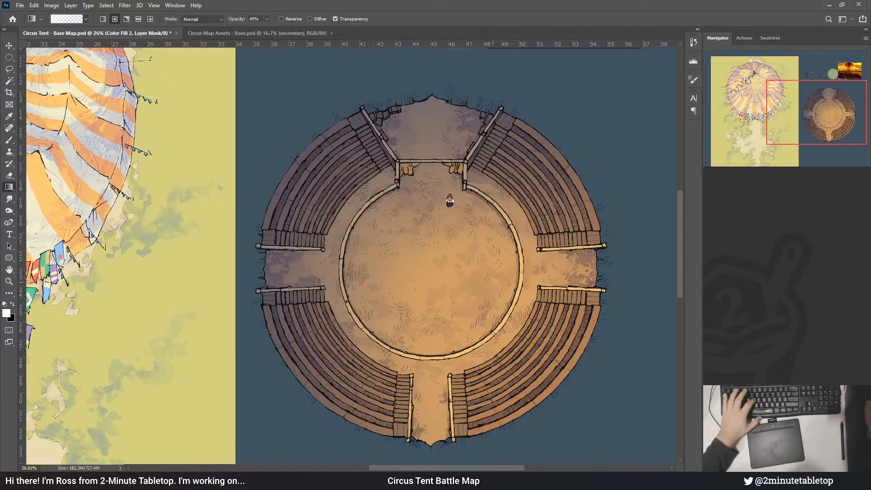
pyautogui.scroll(-3, 405, 244)
pyautogui.press('b')
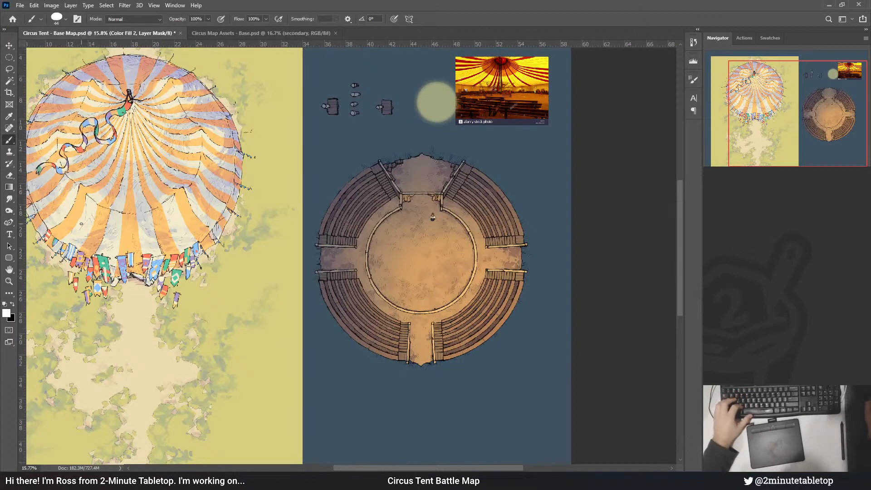
pyautogui.click(9, 186)
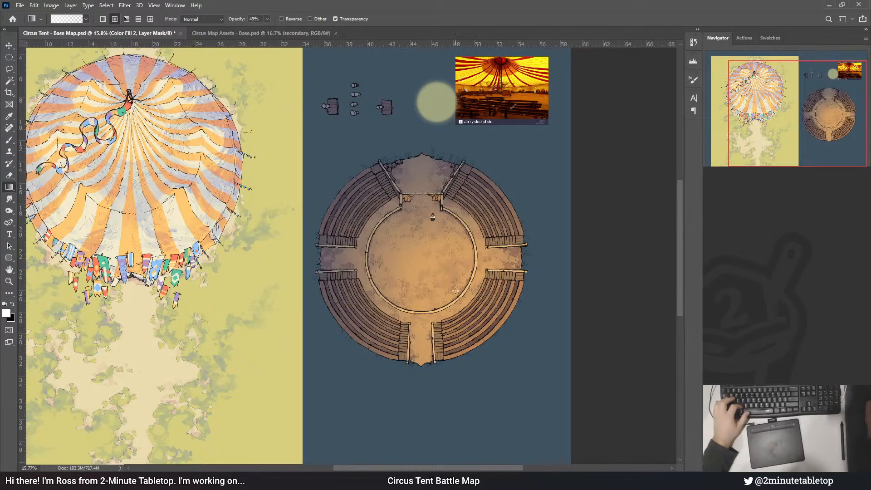
pyautogui.moveTo(455, 291); pyautogui.dragTo(376, 181)
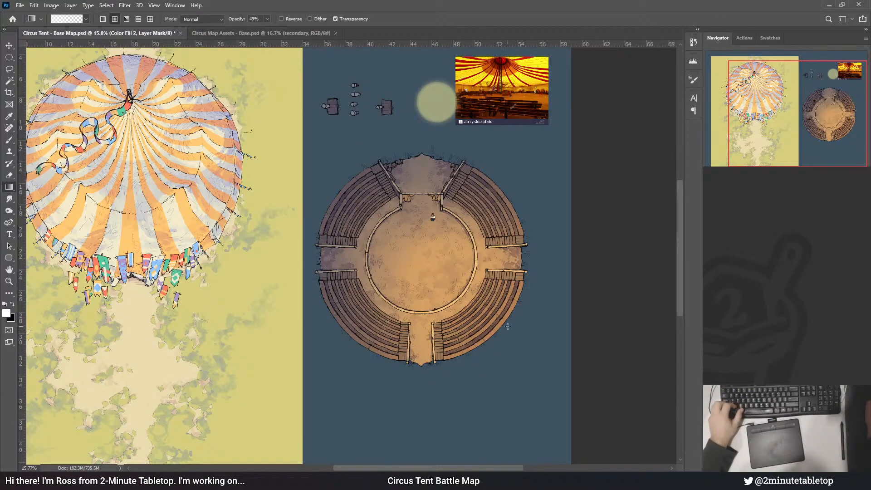
pyautogui.moveTo(508, 326)
pyautogui.mouseDown()
pyautogui.moveTo(376, 203)
pyautogui.moveTo(318, 122)
pyautogui.mouseUp()
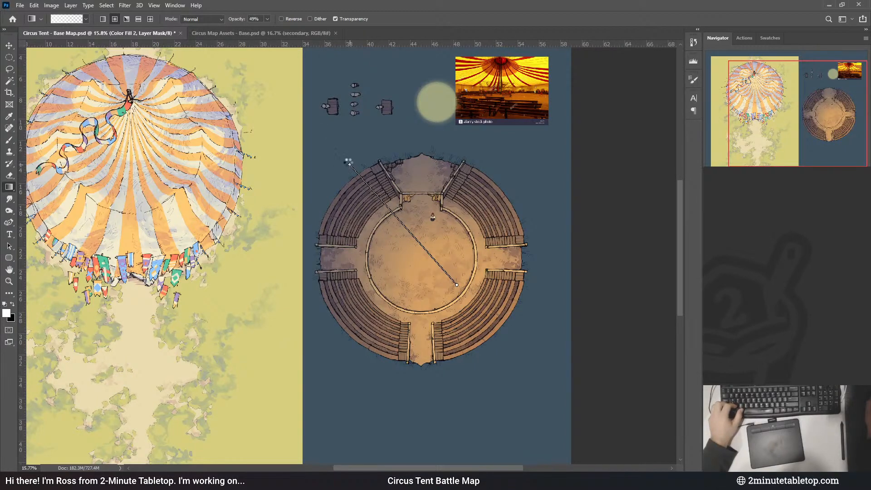
pyautogui.scroll(-3, 517, 251)
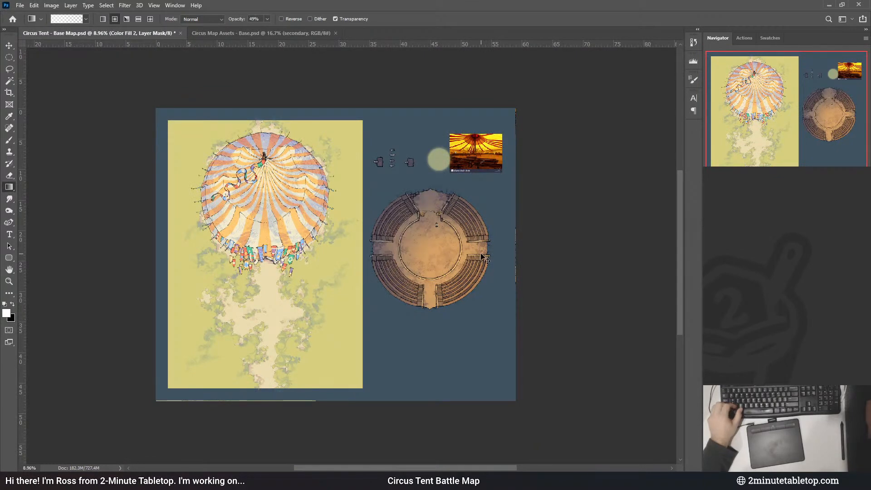
pyautogui.scroll(3, 485, 258)
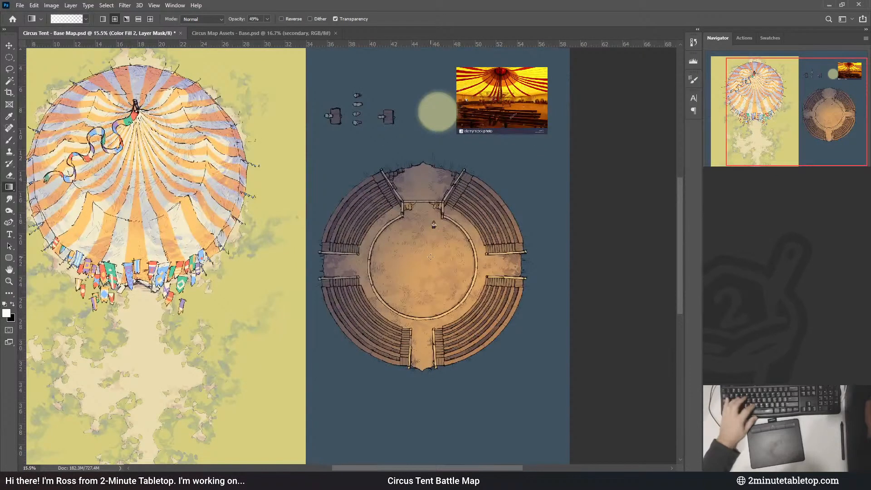
# - Dim the glow over the upper-left seating with black radial gradients at 49% opacity on the Color Fill 2 mask
pyautogui.press('b')
pyautogui.press('x')
pyautogui.moveTo(342, 262); pyautogui.dragTo(424, 288)
pyautogui.hotkey('ctrl', 'z')
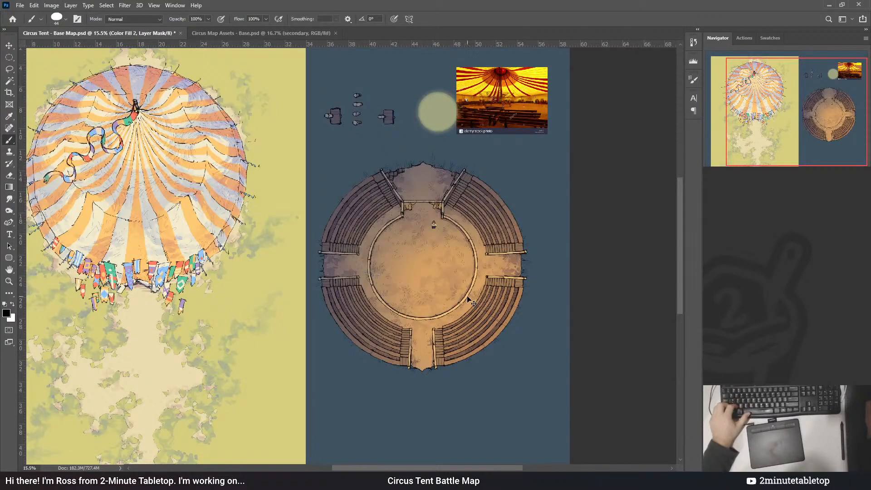
pyautogui.press('g')
pyautogui.moveTo(278, 187); pyautogui.dragTo(419, 283)
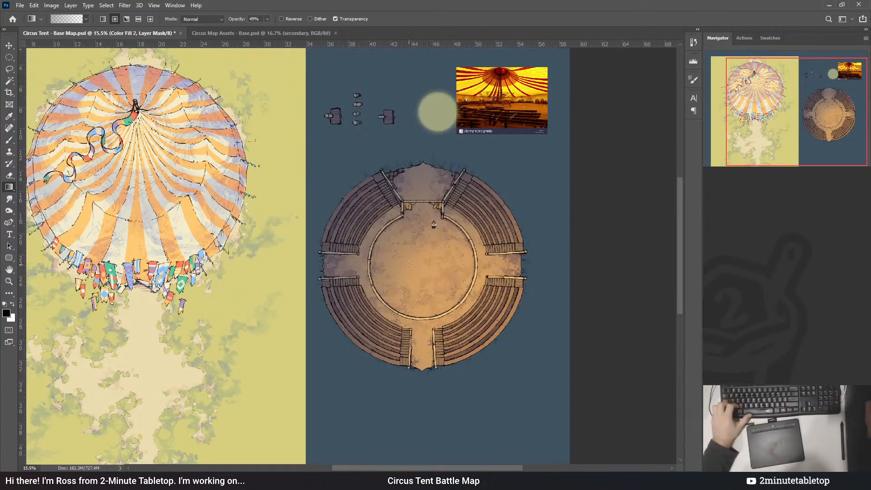
pyautogui.moveTo(290, 207); pyautogui.dragTo(454, 290)
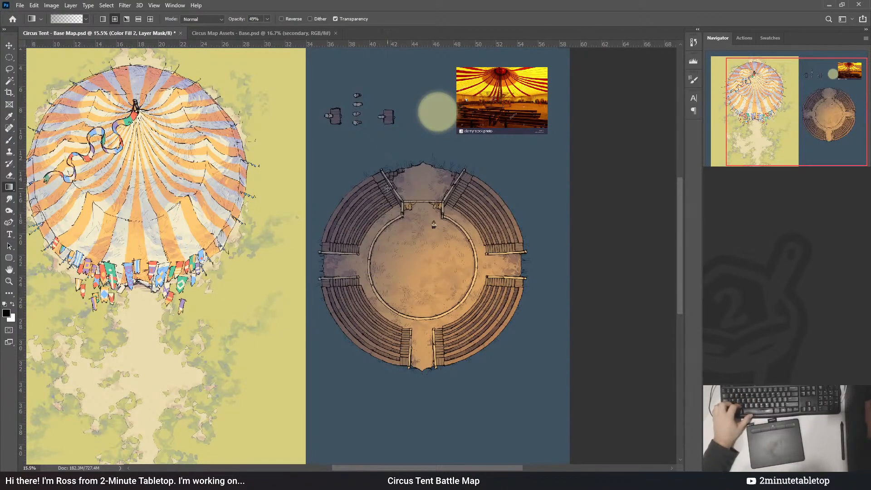
# - Paint a small soft patch of orange light at the interior's upper entrance with a white brush on the Color Fill 2 mask
pyautogui.scroll(2, 308, 132)
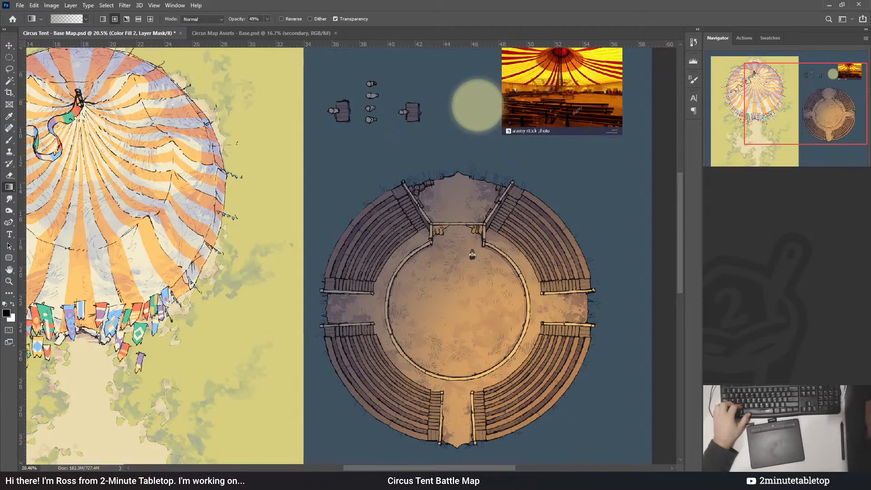
pyautogui.press('b')
pyautogui.press('x')
pyautogui.scroll(2, 483, 162)
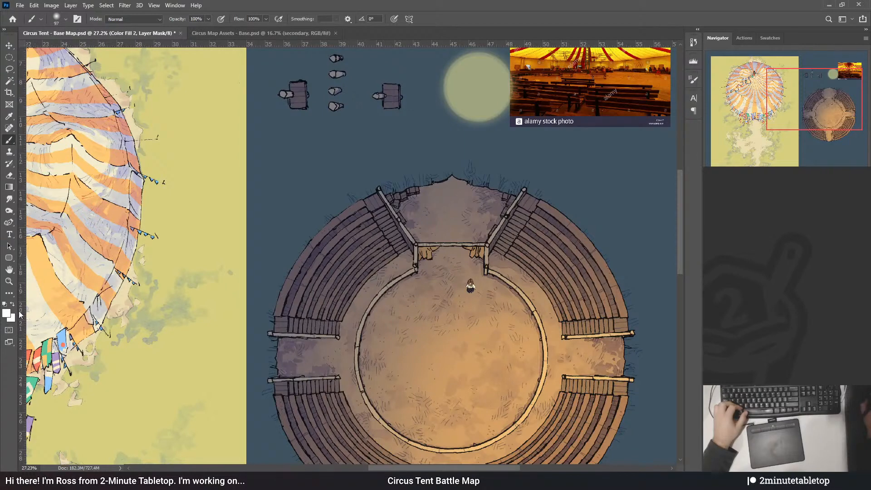
pyautogui.press('i')
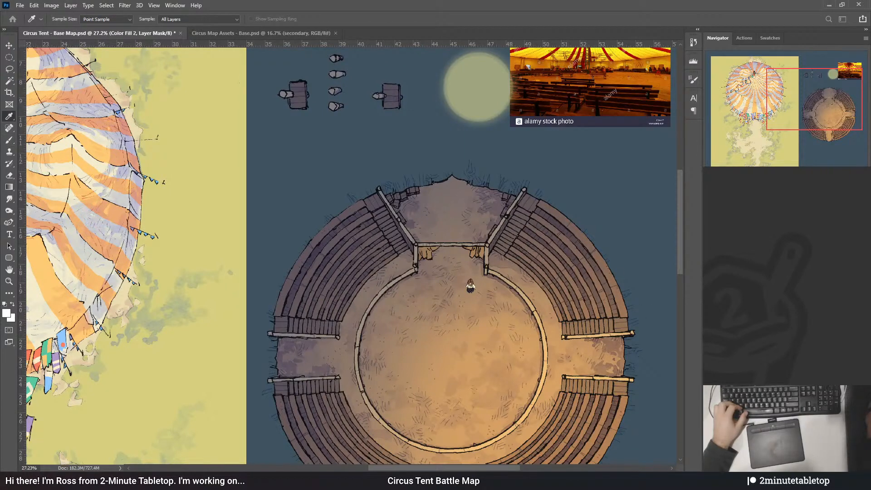
pyautogui.press('b')
pyautogui.moveTo(443, 183)
pyautogui.mouseDown()
pyautogui.moveTo(456, 185)
pyautogui.moveTo(445, 191)
pyautogui.moveTo(442, 180)
pyautogui.moveTo(441, 194)
pyautogui.moveTo(461, 188)
pyautogui.moveTo(439, 189)
pyautogui.mouseUp()
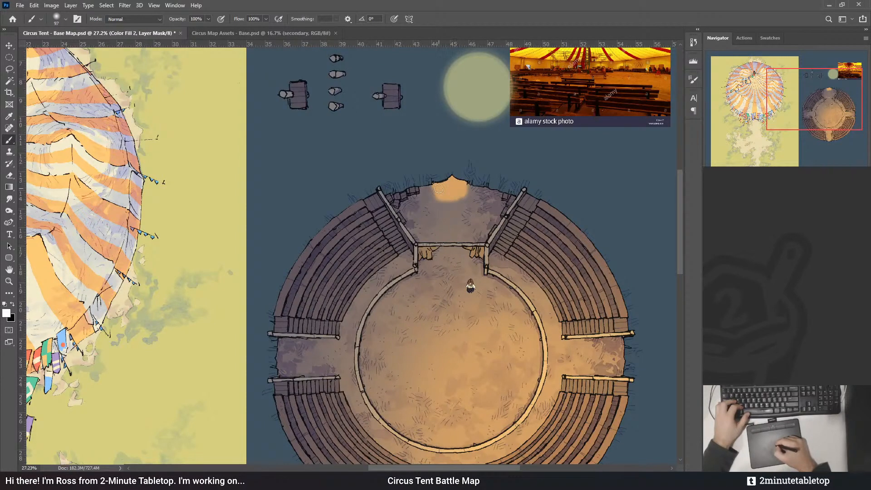
# - Reshape the entrance light patch into a slanted beam by alternating black and white brush strokes on the mask
pyautogui.press('x')
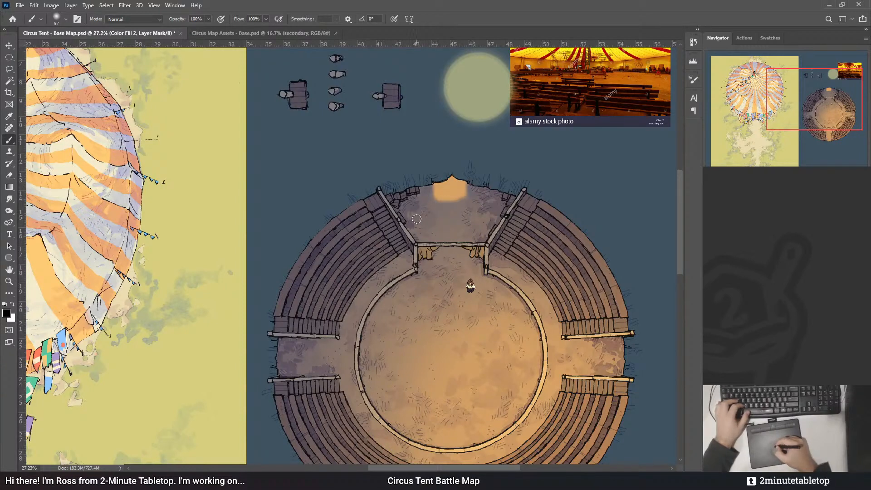
pyautogui.moveTo(327, 198)
pyautogui.mouseDown()
pyautogui.moveTo(443, 130)
pyautogui.moveTo(435, 130)
pyautogui.moveTo(421, 162)
pyautogui.mouseUp()
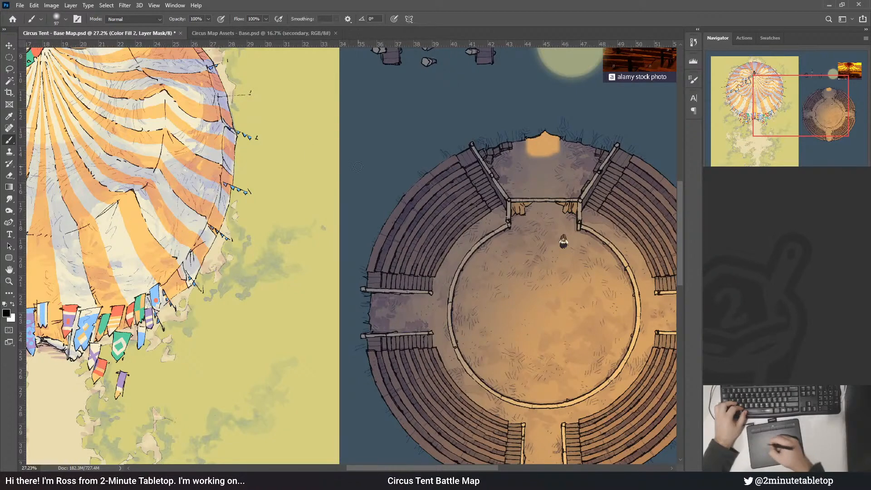
pyautogui.moveTo(440, 163); pyautogui.dragTo(406, 193)
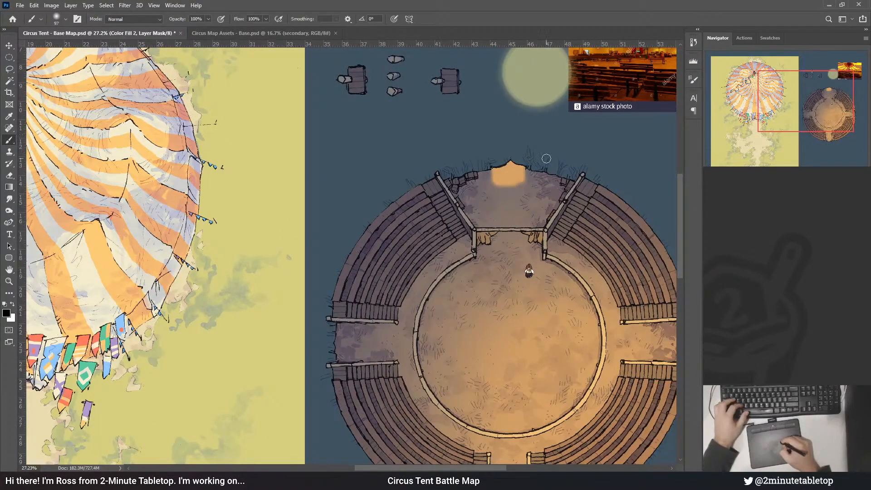
pyautogui.press('x')
pyautogui.moveTo(516, 183)
pyautogui.mouseDown()
pyautogui.moveTo(533, 180)
pyautogui.moveTo(509, 189)
pyautogui.moveTo(492, 172)
pyautogui.mouseUp()
pyautogui.press('x')
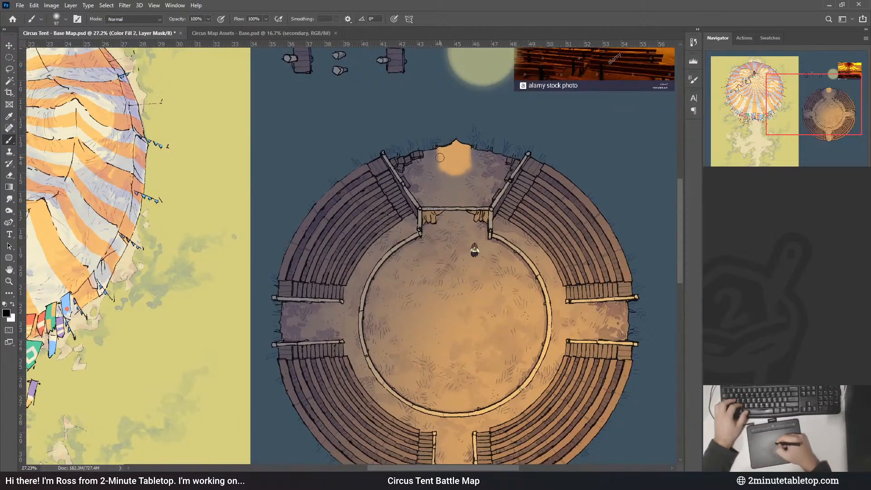
pyautogui.moveTo(427, 139)
pyautogui.mouseDown()
pyautogui.moveTo(430, 150)
pyautogui.moveTo(479, 155)
pyautogui.moveTo(463, 147)
pyautogui.moveTo(470, 170)
pyautogui.moveTo(493, 168)
pyautogui.moveTo(471, 175)
pyautogui.moveTo(490, 172)
pyautogui.mouseUp()
# - Fade the lower end of the entrance light beam on the Color Fill 2 mask with the brush at 29% opacity and 31% flow
pyautogui.press('x')
pyautogui.press('x')
pyautogui.press('x')
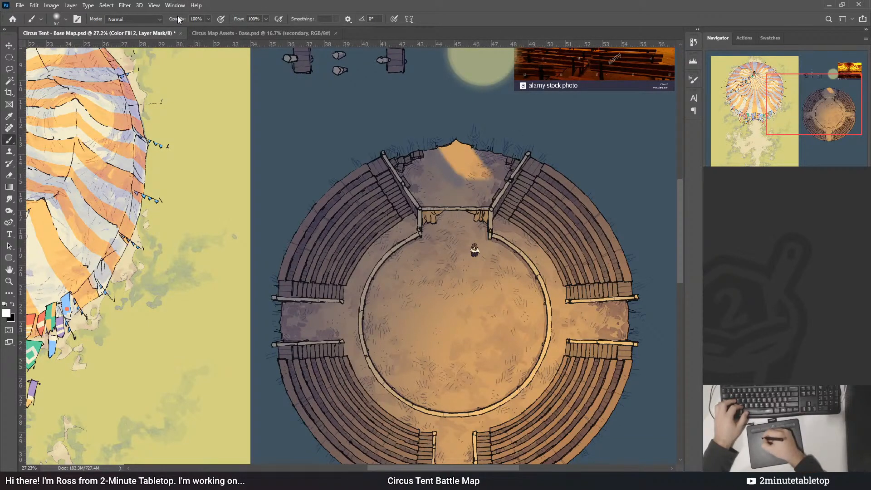
pyautogui.moveTo(177, 21); pyautogui.dragTo(176, 21)
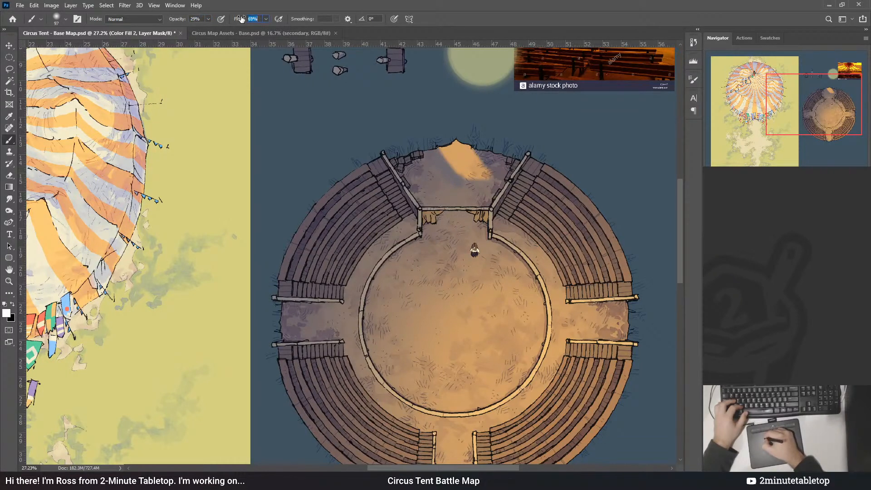
pyautogui.moveTo(241, 19); pyautogui.dragTo(239, 19)
pyautogui.press('x')
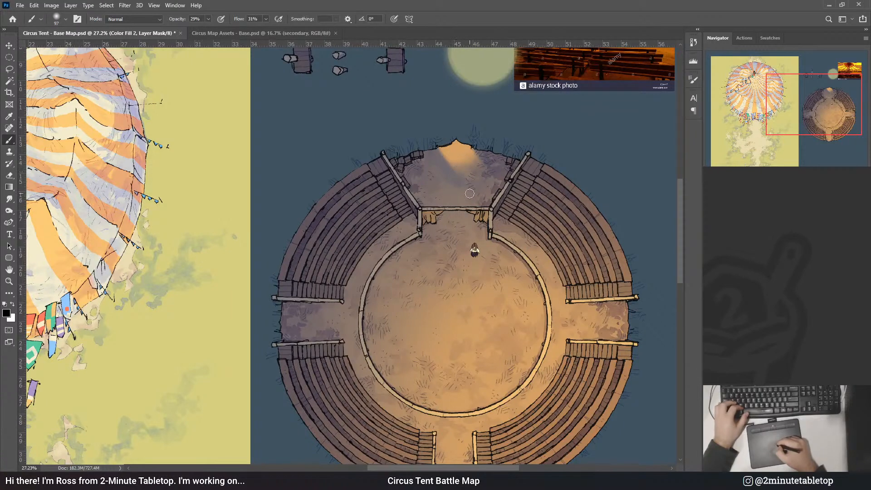
pyautogui.press('x')
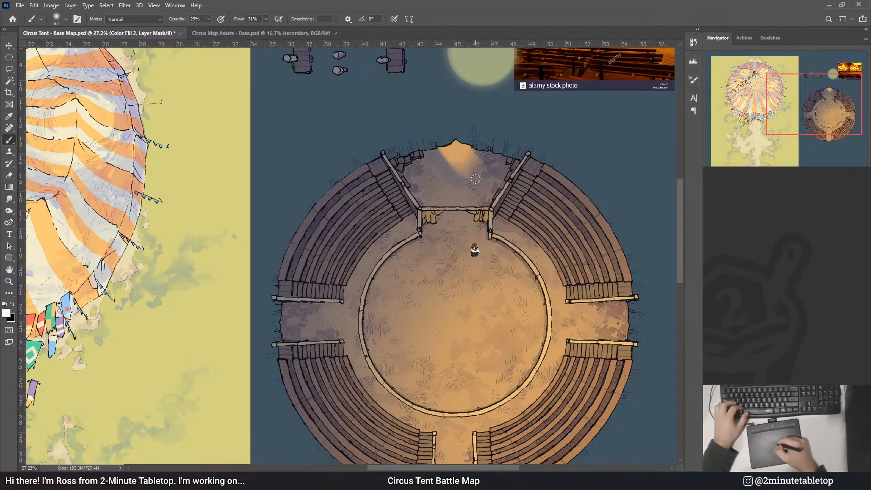
pyautogui.press('x')
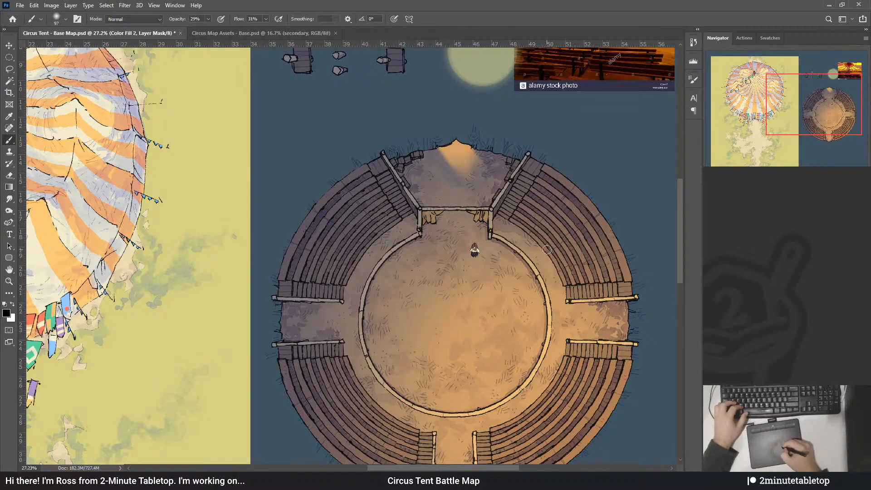
# - Add a pale yellow colour fill layer over the tent interior and invert its mask to hide the fill
pyautogui.scroll(-3, 498, 184)
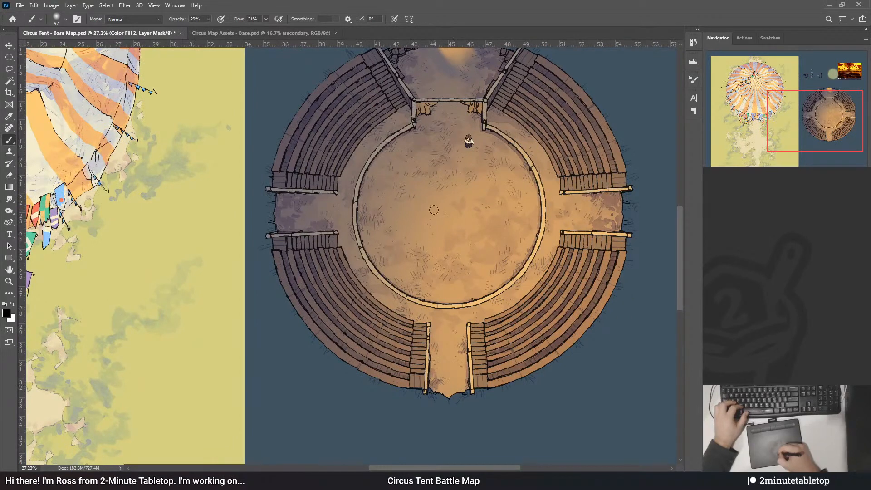
pyautogui.scroll(3, 433, 210)
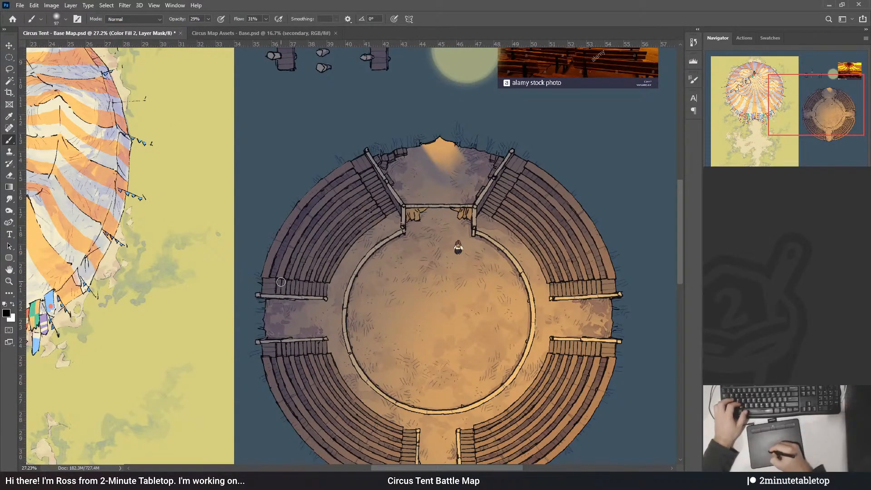
pyautogui.press('x')
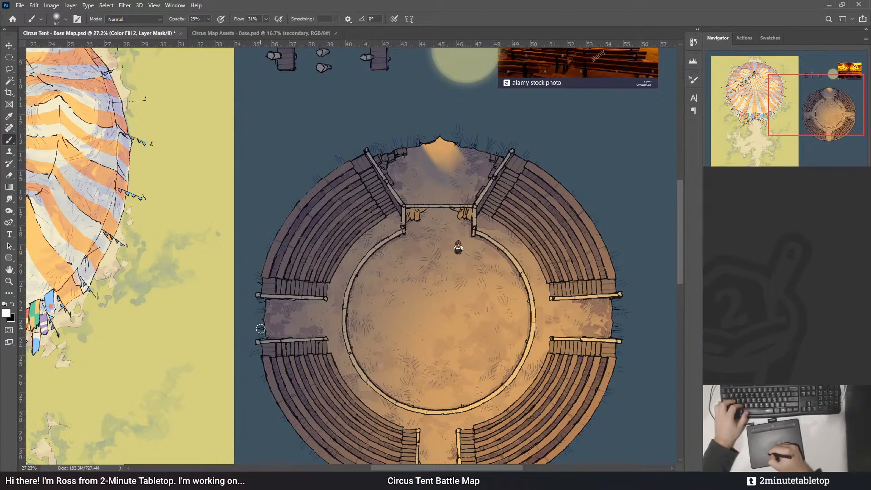
pyautogui.press('x')
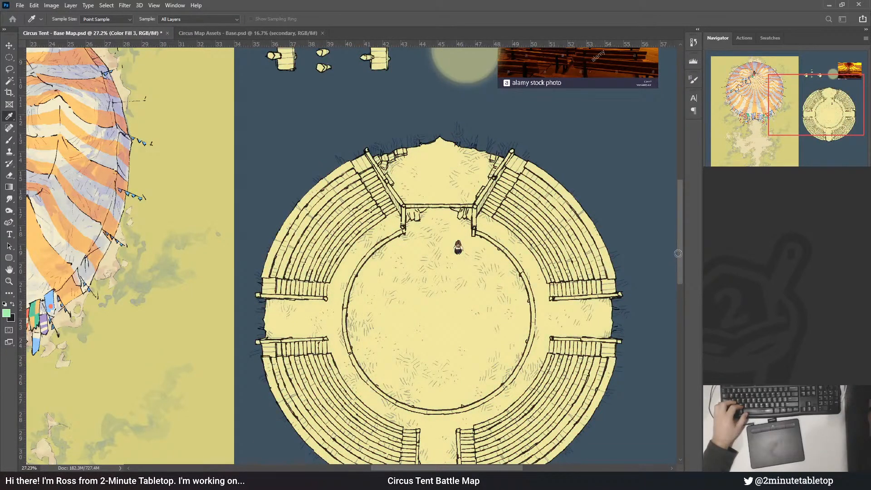
pyautogui.press('Return')
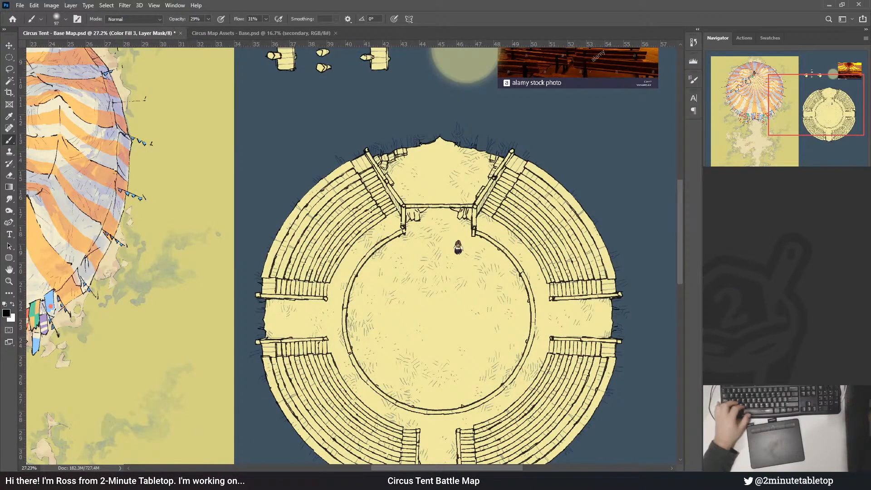
pyautogui.hotkey('ctrl', 'i')
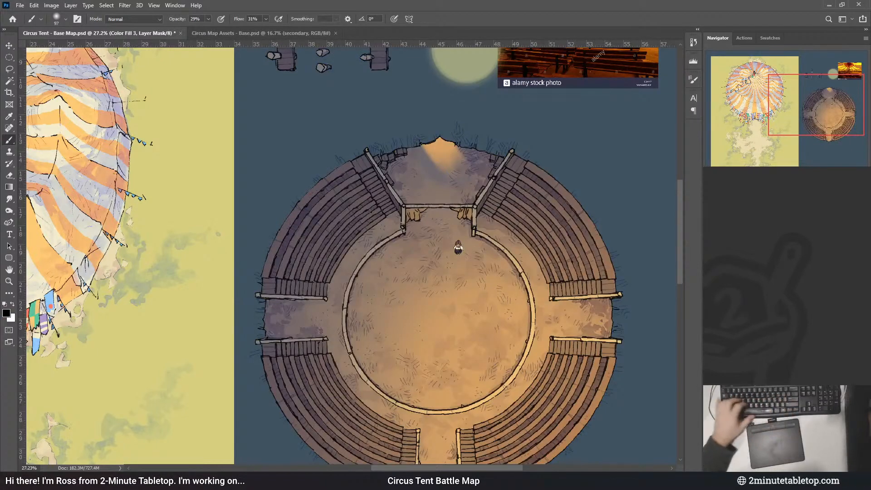
# - Group the interior lighting layers as "circus atmosphere" and toggle their visibility to compare the map with and without the lighting
pyautogui.hotkey('ctrl', 'g')
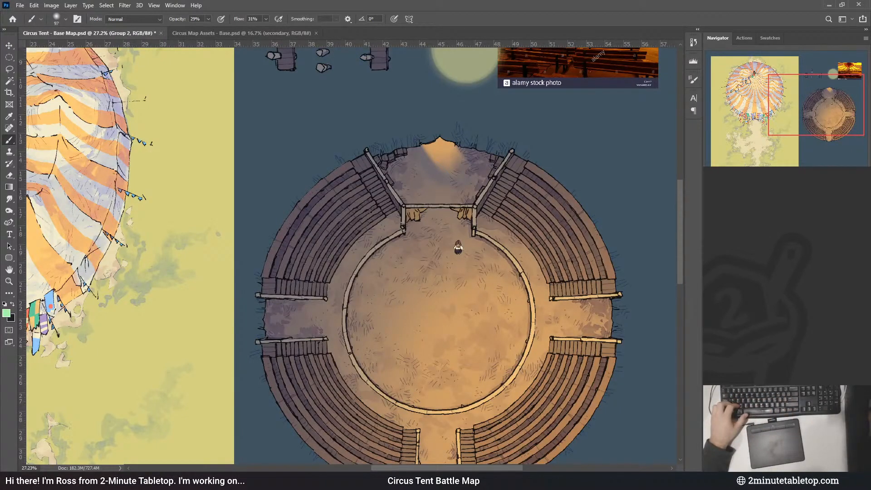
pyautogui.hotkey('ctrl', ',')
pyautogui.hotkey('ctrl', 'shift', 'g')
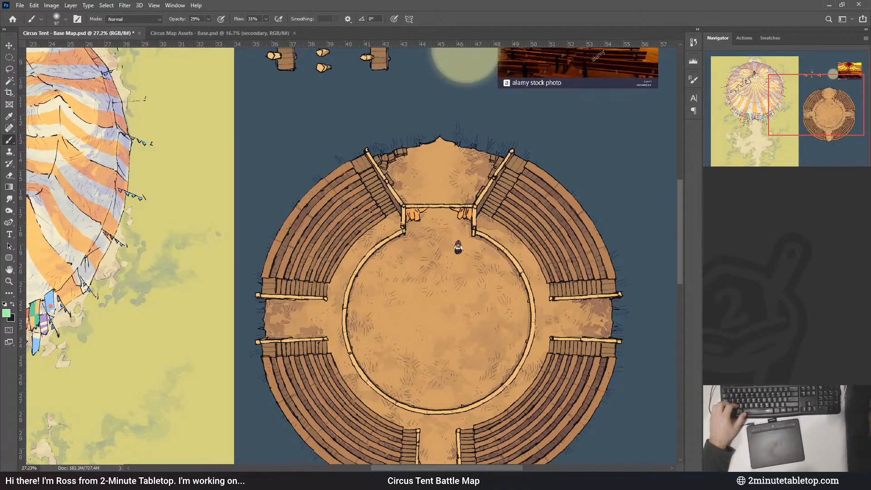
pyautogui.hotkey('ctrl', ',')
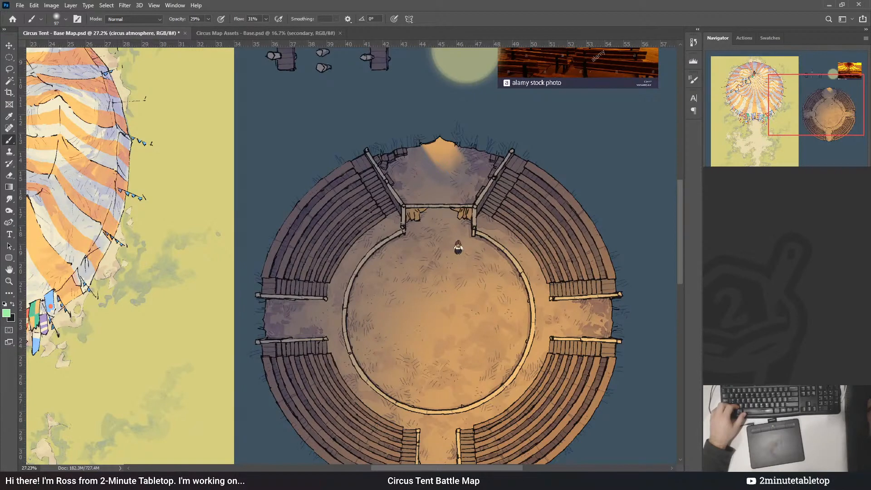
pyautogui.hotkey('ctrl', ',')
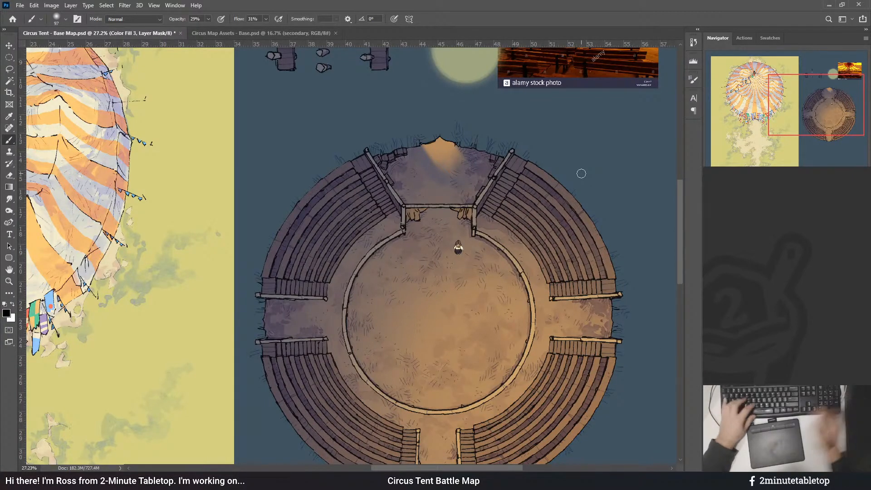
# - Paint soft pale yellow light at the upper entrance on the Color Fill 3 mask, alternating white and black at 29% opacity
pyautogui.press('x')
pyautogui.moveTo(430, 141); pyautogui.dragTo(450, 147)
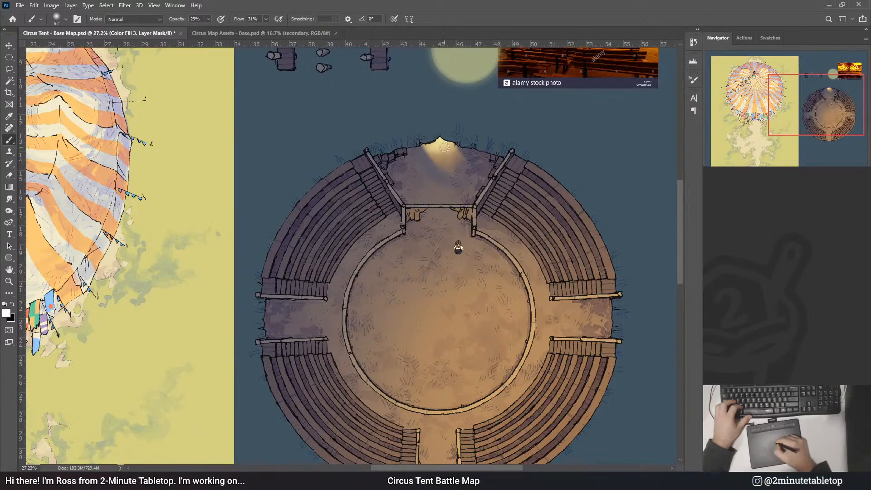
pyautogui.press('x')
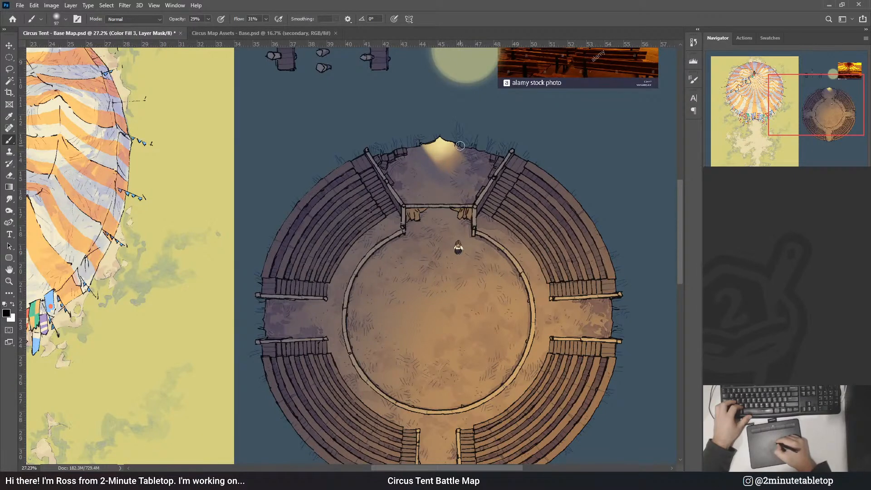
pyautogui.press('x')
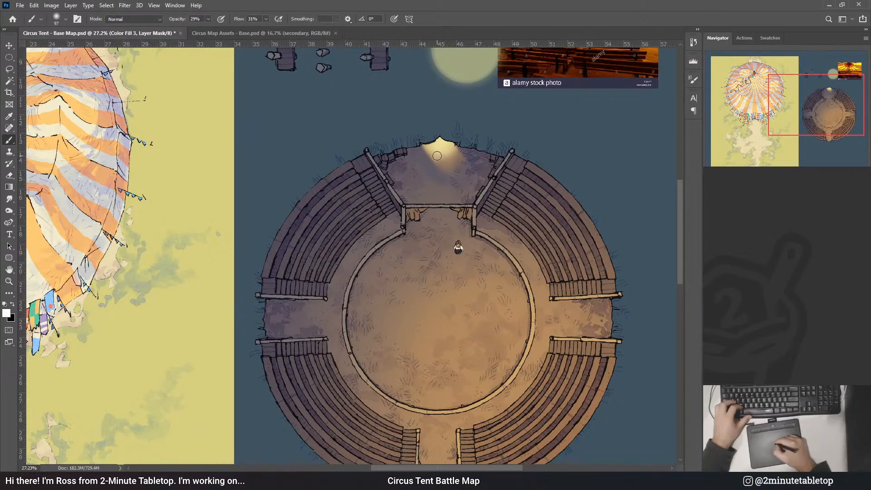
pyautogui.press('x')
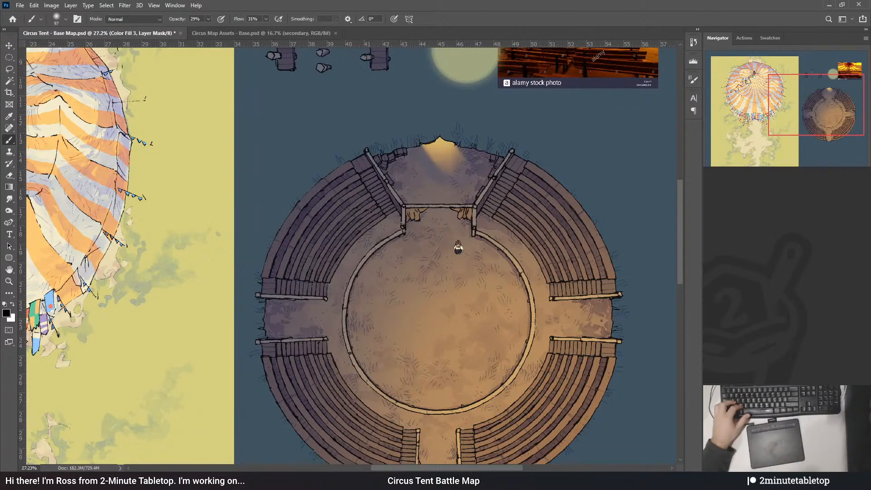
pyautogui.moveTo(431, 147); pyautogui.dragTo(446, 146)
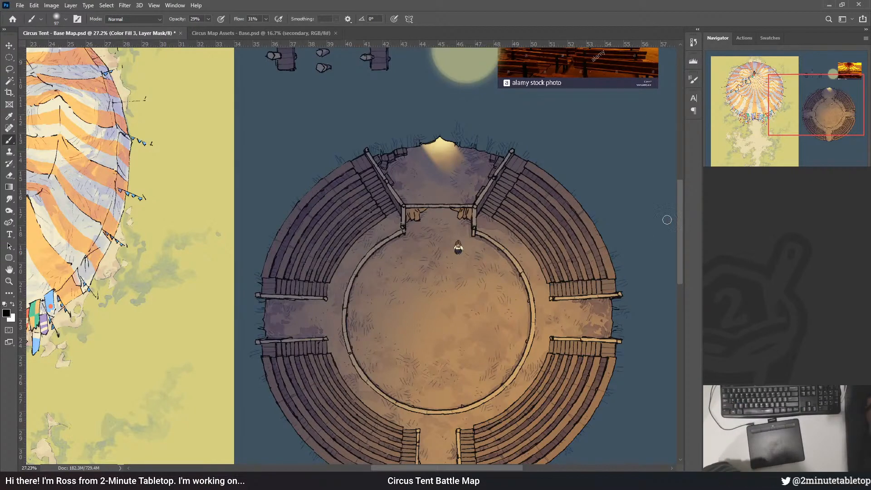
# - Refine the slanted edges and fading tip of the entrance beam by alternating black and white brush strokes on the Group 2 mask
pyautogui.moveTo(680, 221); pyautogui.dragTo(682, 238)
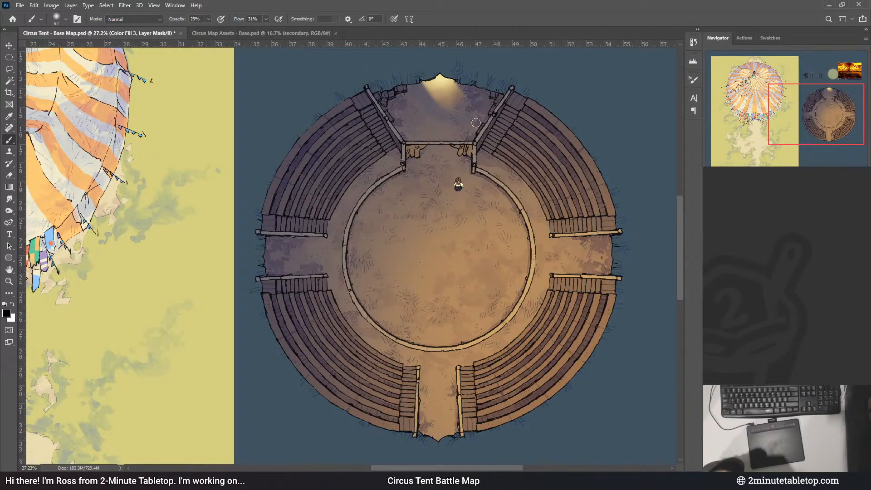
pyautogui.scroll(2, 681, 240)
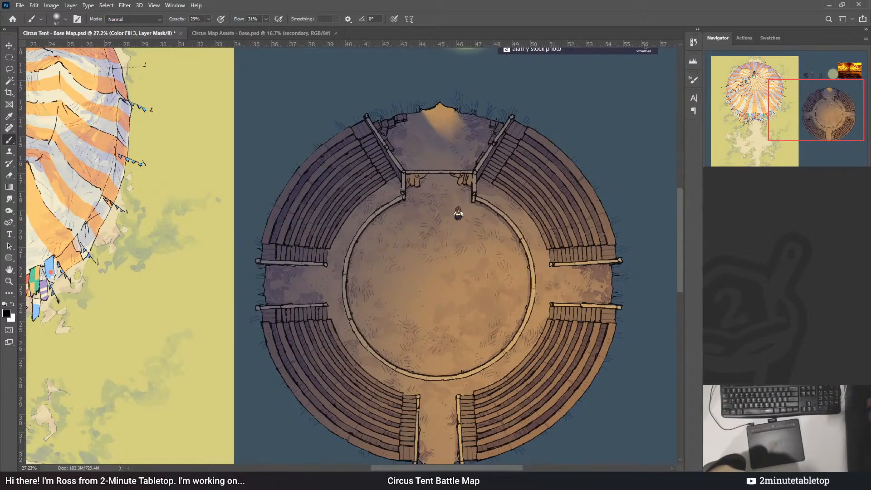
pyautogui.press('Delete')
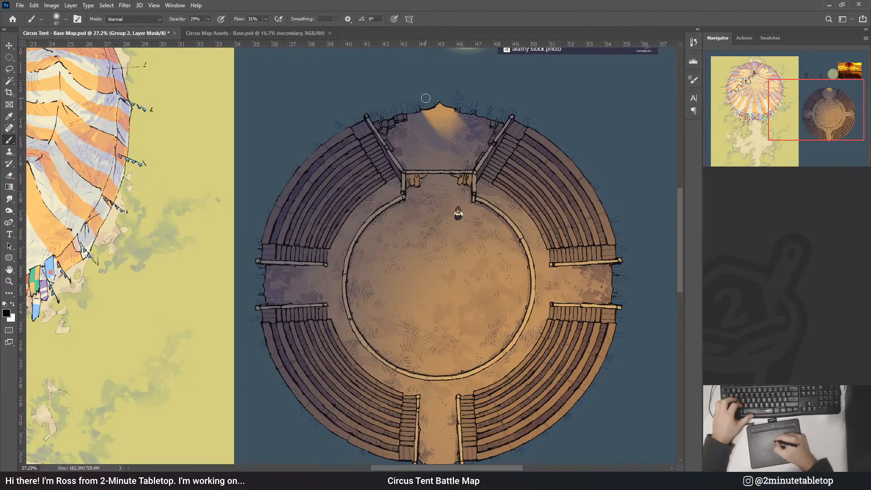
pyautogui.moveTo(425, 99)
pyautogui.mouseDown()
pyautogui.moveTo(457, 120)
pyautogui.moveTo(428, 101)
pyautogui.moveTo(440, 127)
pyautogui.moveTo(429, 130)
pyautogui.mouseUp()
pyautogui.press('x')
pyautogui.press('x')
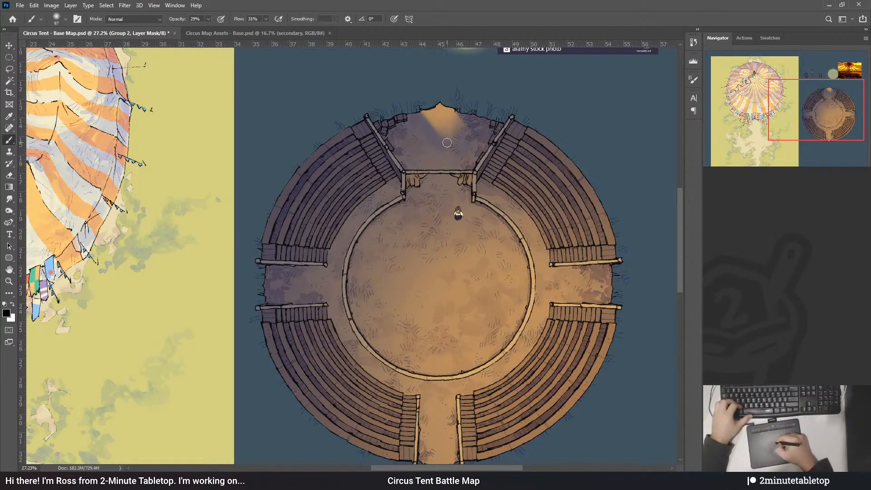
pyautogui.press('x')
pyautogui.press('x')
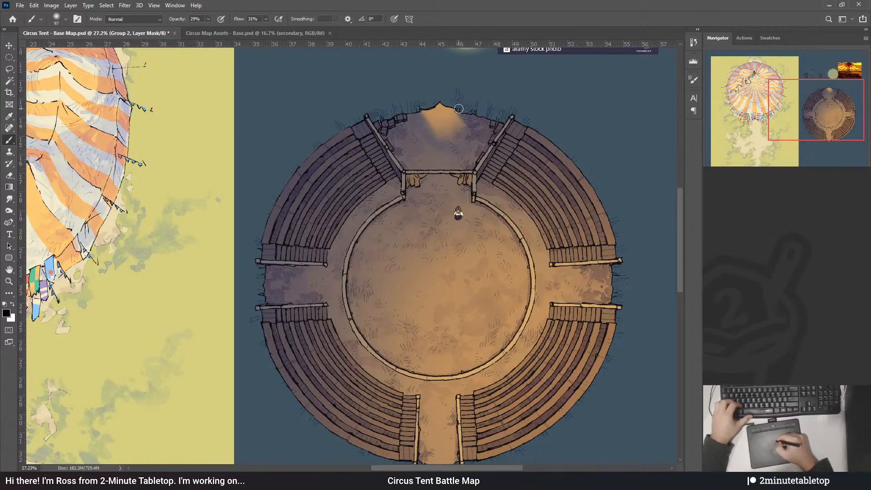
pyautogui.press('x')
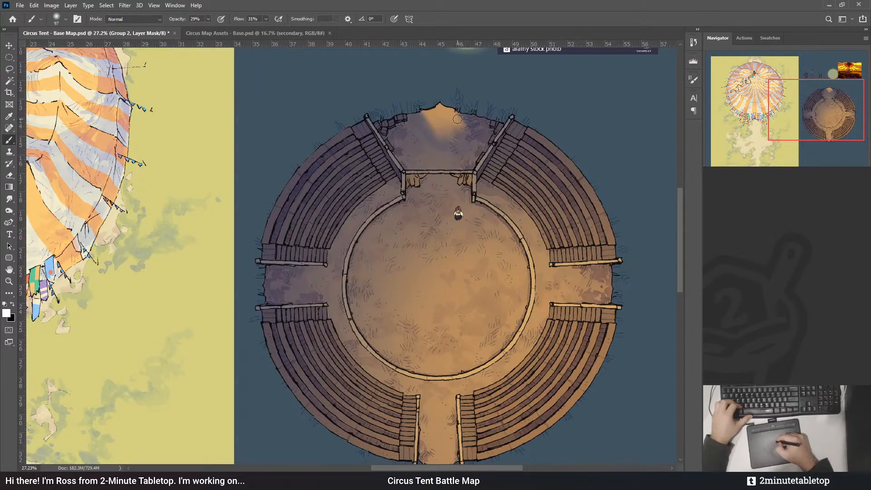
pyautogui.press('x')
pyautogui.moveTo(443, 136); pyautogui.dragTo(424, 124)
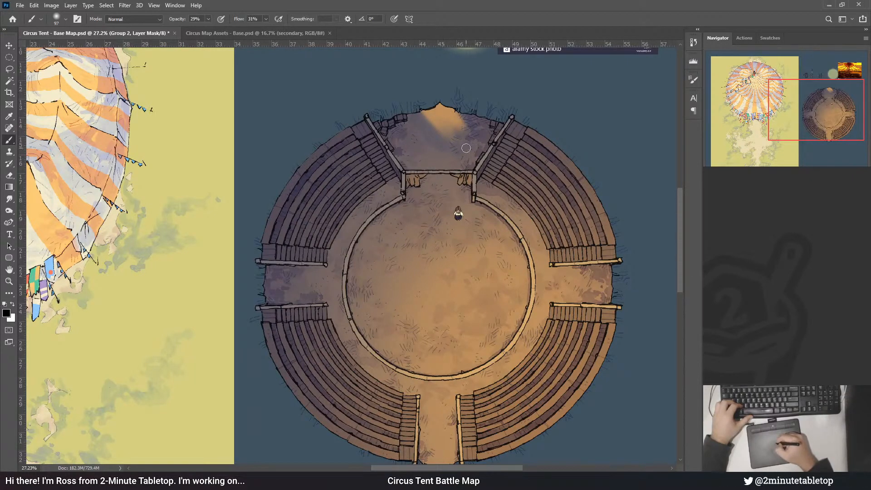
pyautogui.press('x')
pyautogui.press('x')
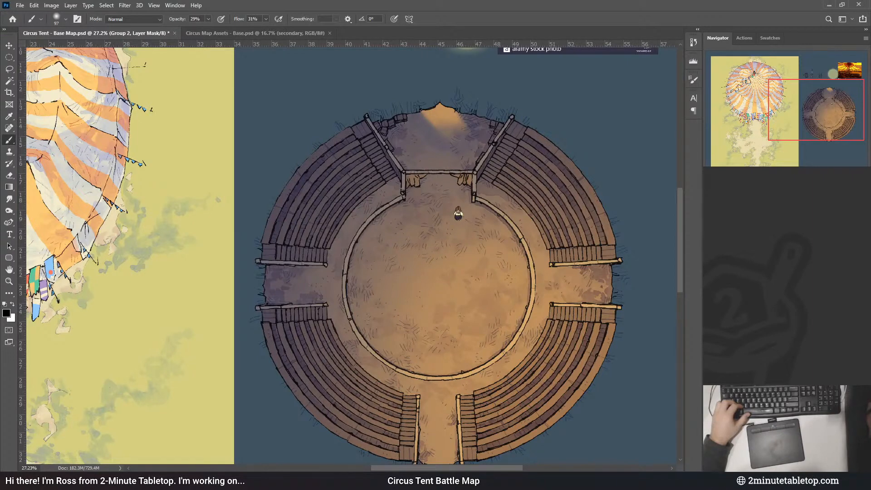
# - Bring the pale yellow Color Fill 3 light back into the entrance beam and check it against the whole map
pyautogui.hotkey('ctrl', ',')
pyautogui.hotkey('ctrl', ',')
pyautogui.hotkey('ctrl', ',')
pyautogui.doubleClick(729, 273)
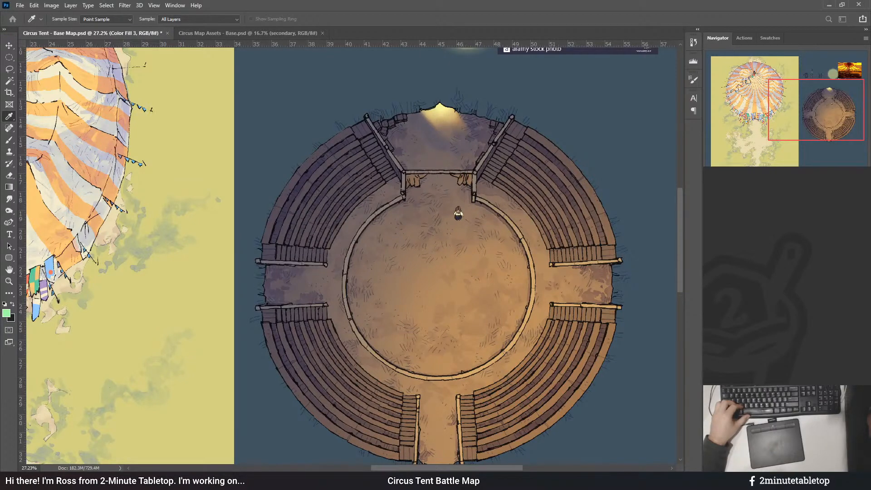
pyautogui.press('b')
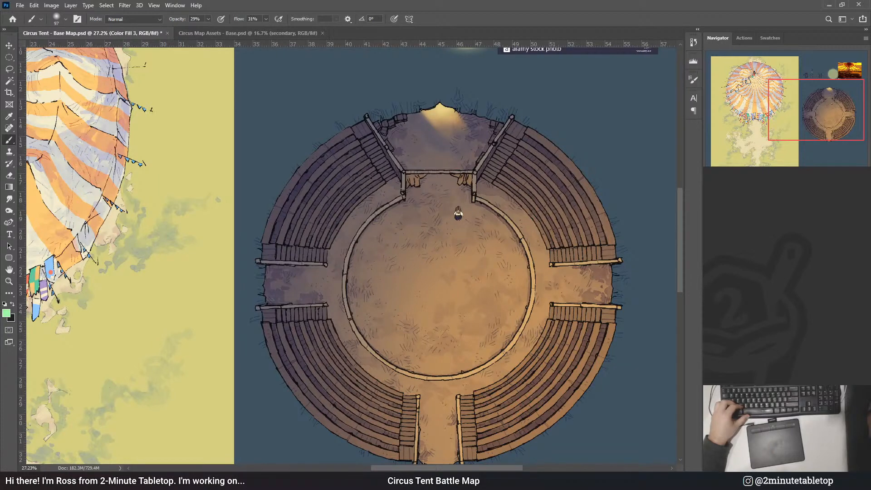
pyautogui.scroll(-1, 460, 221)
pyautogui.scroll(-10, 460, 221)
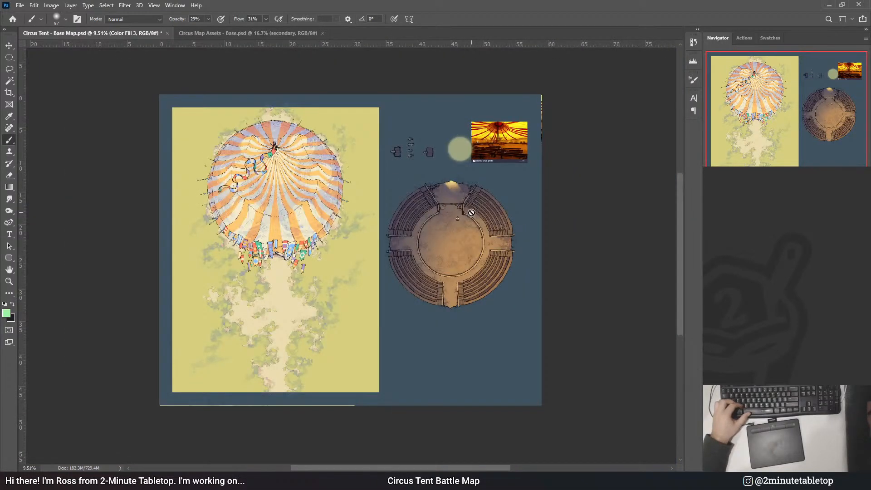
pyautogui.scroll(6, 471, 212)
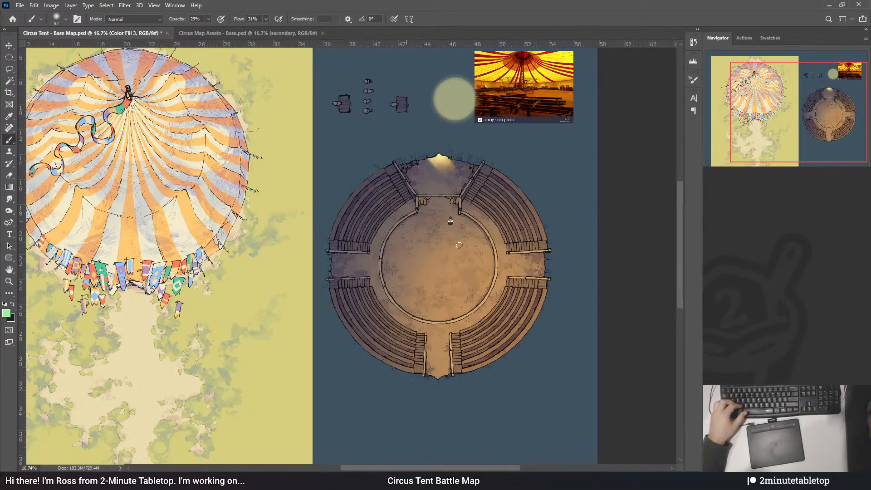
pyautogui.scroll(2, 458, 244)
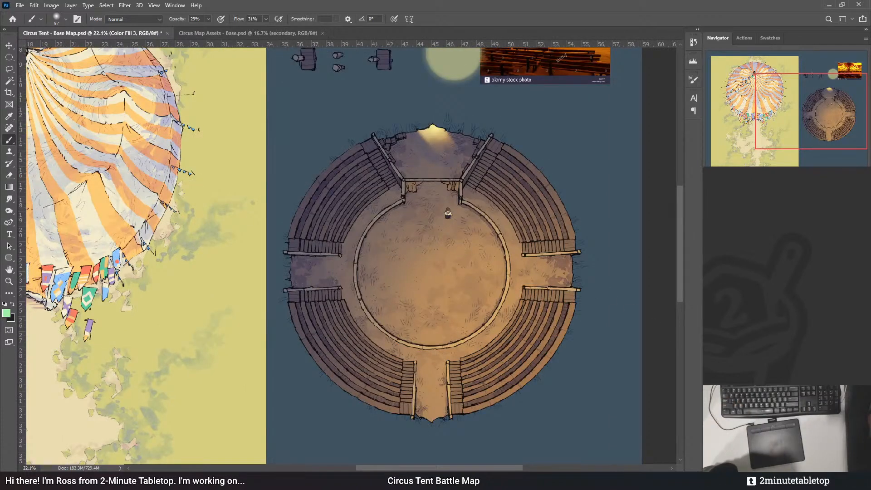
# - Undo the latest entrance light changes and toggle the Color Fill 3 layer's visibility to compare the glow
pyautogui.hotkey('ctrl', 'z')
pyautogui.hotkey('ctrl', 'z')
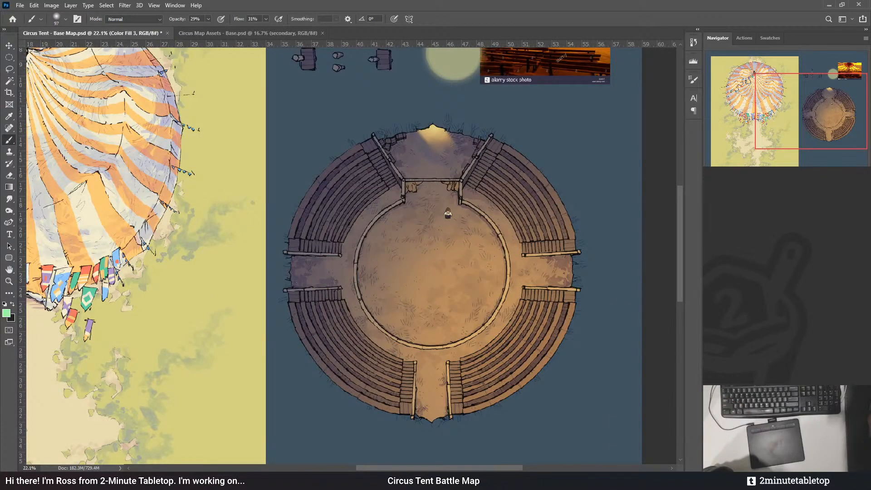
pyautogui.hotkey('ctrl', 'z')
pyautogui.moveTo(424, 132); pyautogui.dragTo(442, 131)
pyautogui.hotkey('ctrl', ',')
pyautogui.hotkey('ctrl', ',')
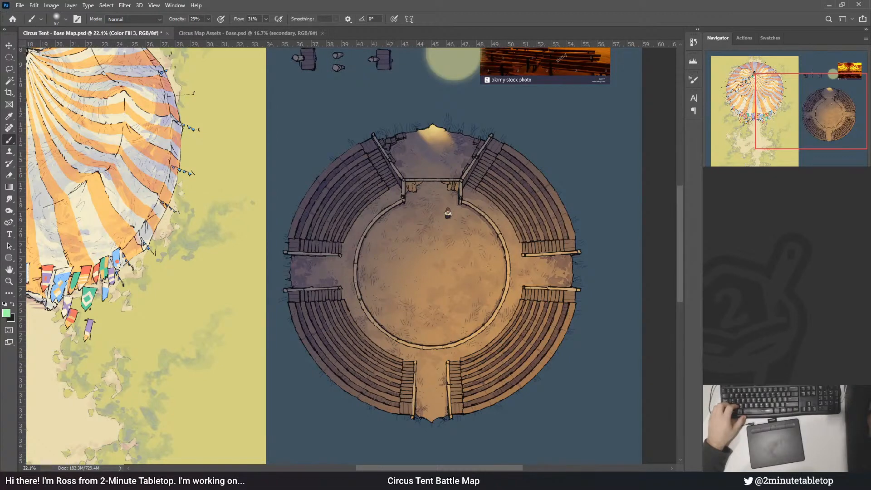
# - Compare the interior with the orange glow hidden and shown, and refine the entrance beam's edges with black and white on the Group 2 mask
pyautogui.hotkey('ctrl', ',')
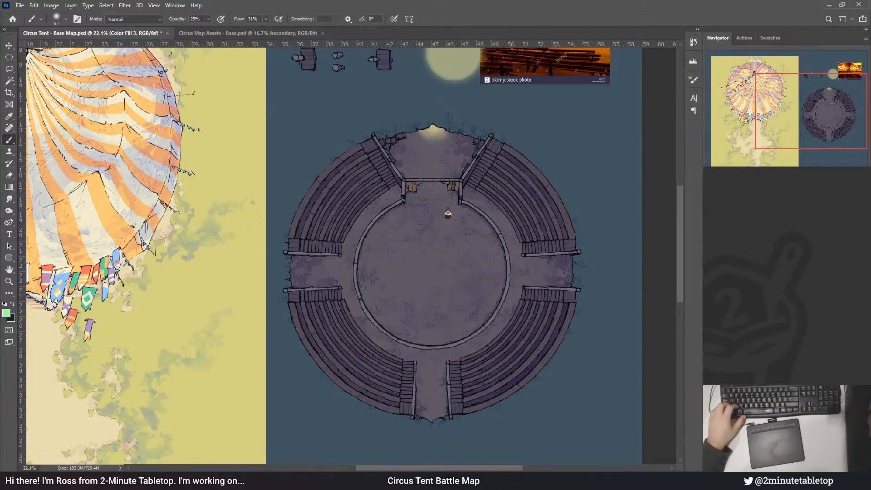
pyautogui.hotkey('ctrl', ',')
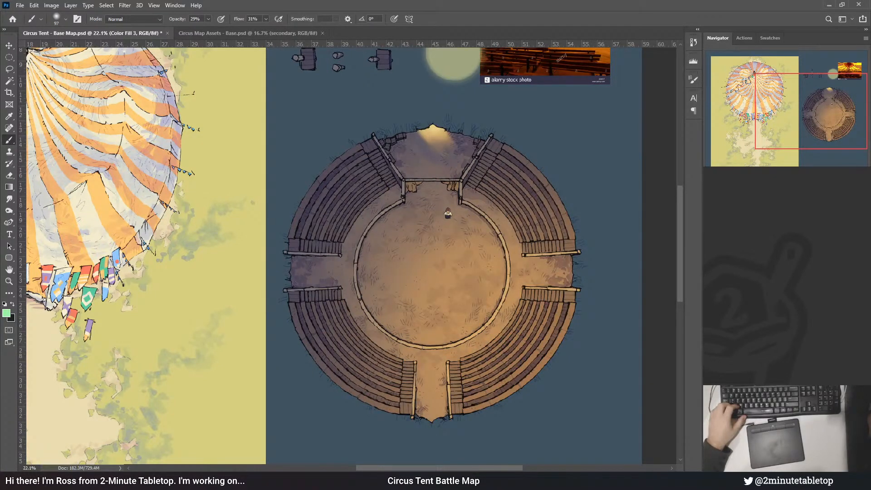
pyautogui.hotkey('alt', '[')
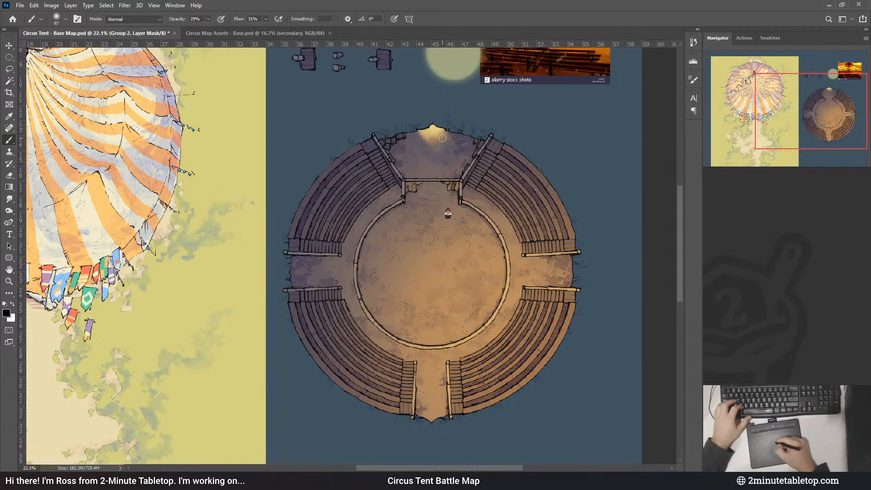
pyautogui.press('x')
pyautogui.press('x')
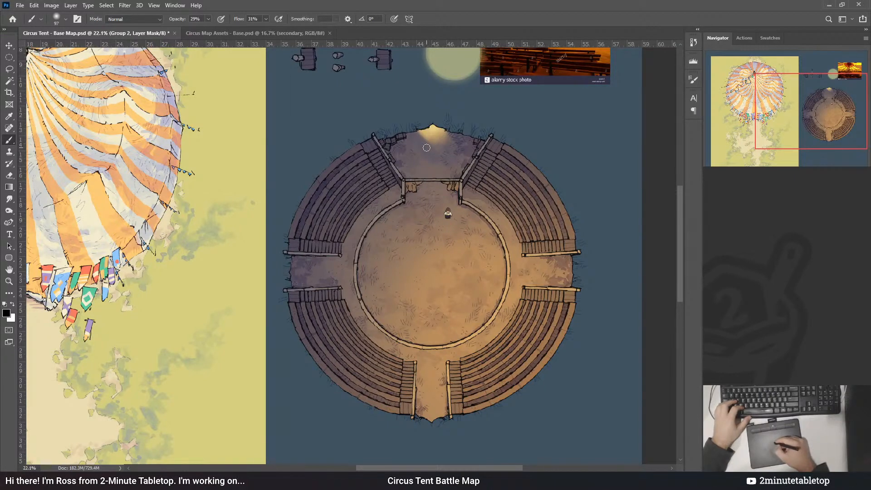
pyautogui.moveTo(420, 131); pyautogui.dragTo(439, 104)
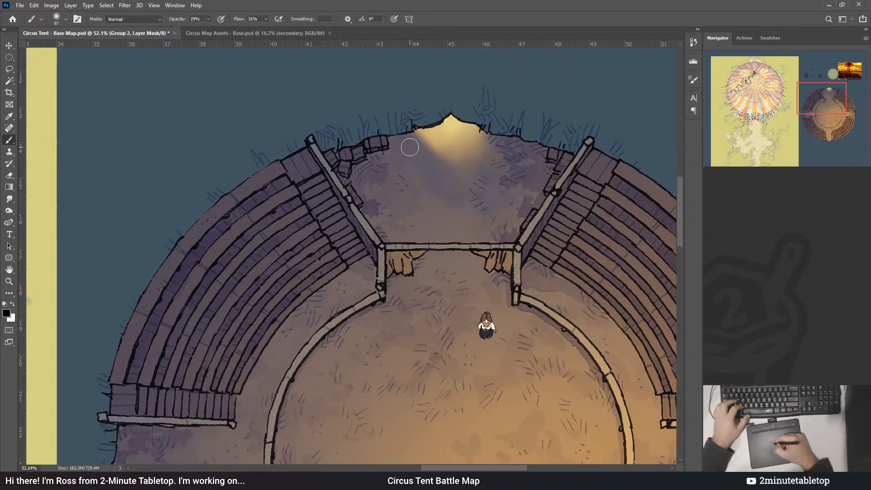
pyautogui.press('x')
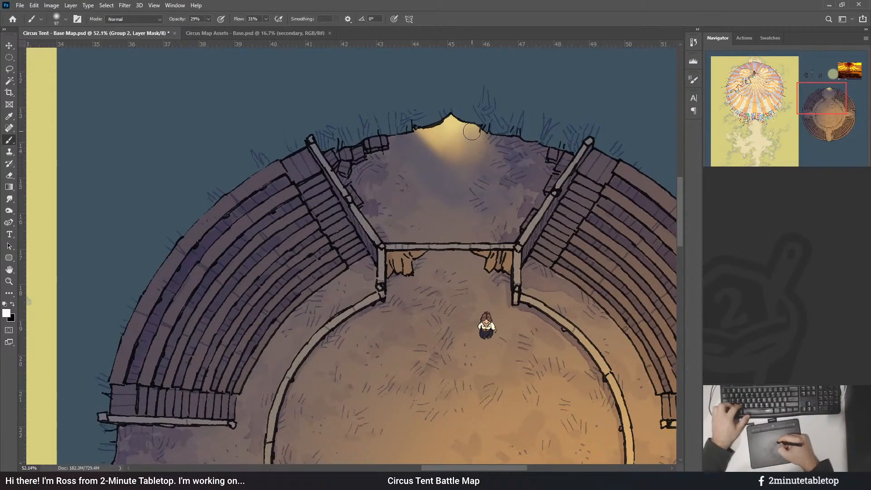
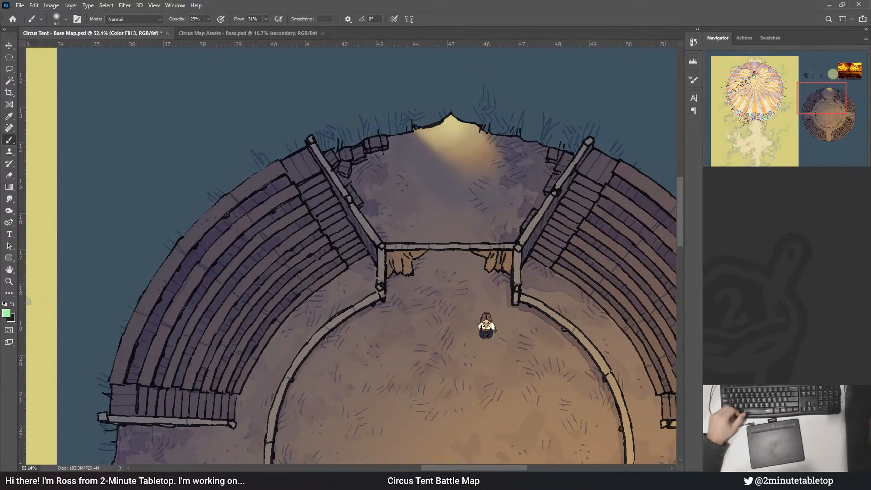
# - Load the entrance beam's shape as a selection, trim the Color Fill 3 light to it on the layer mask, and deselect
pyautogui.scroll(-3, 492, 87)
pyautogui.scroll(2, 544, 206)
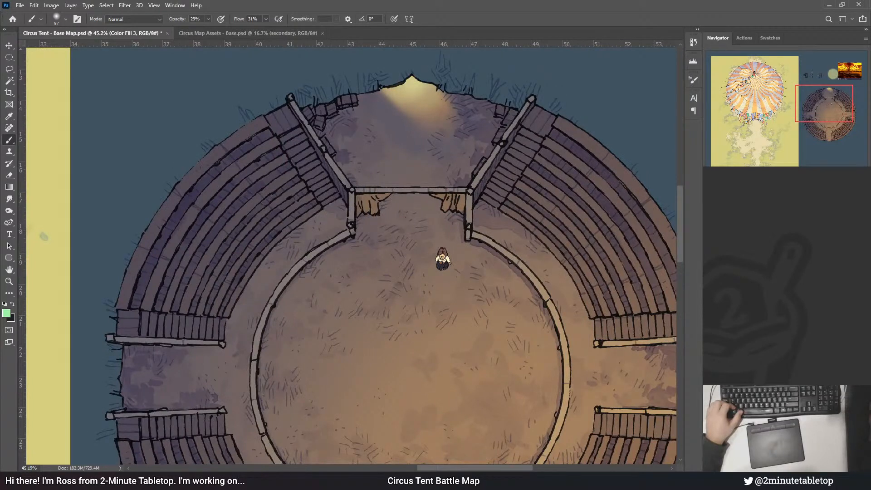
pyautogui.hotkey('ctrl', 'z')
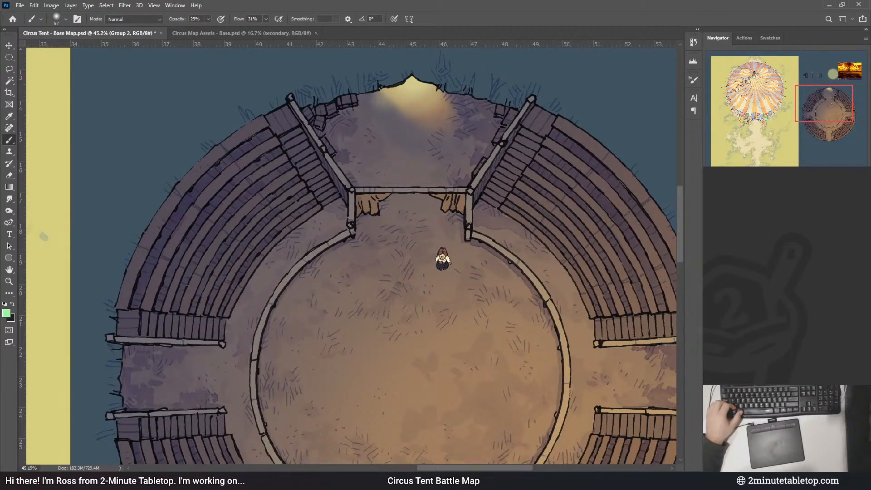
pyautogui.hotkey('ctrl', 'z')
pyautogui.hotkey('ctrl', 'z')
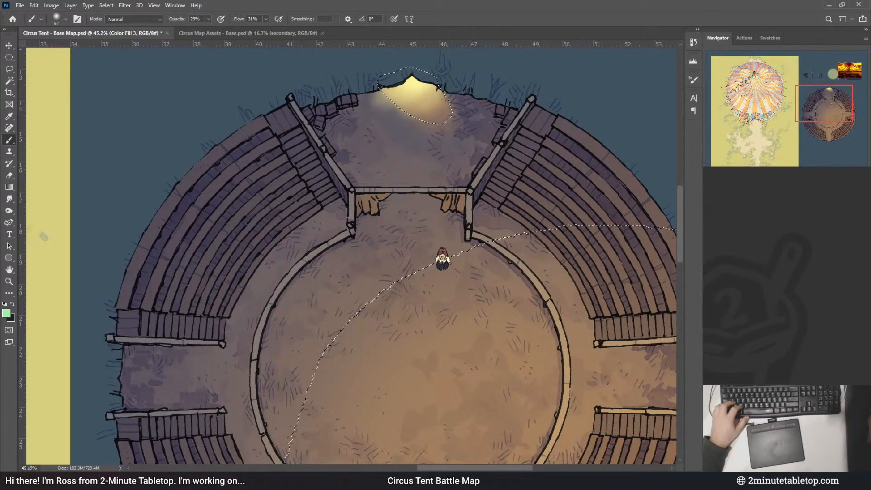
pyautogui.press('Delete')
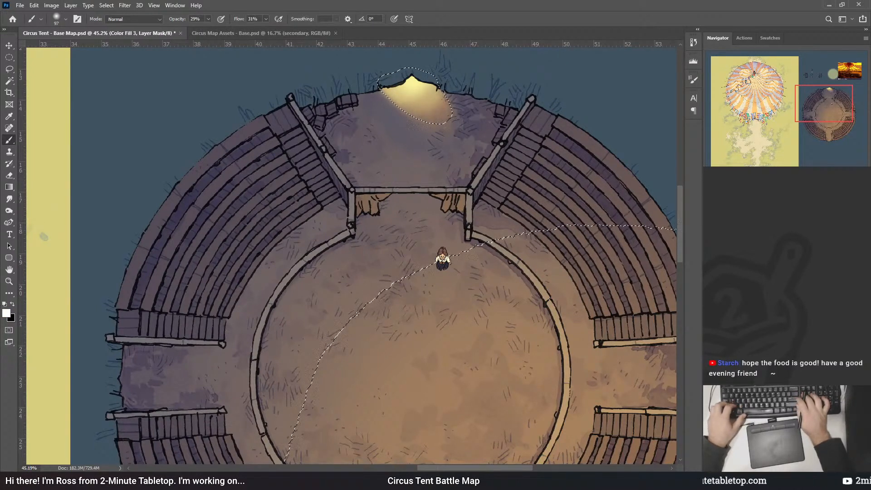
pyautogui.hotkey('ctrl', 'd')
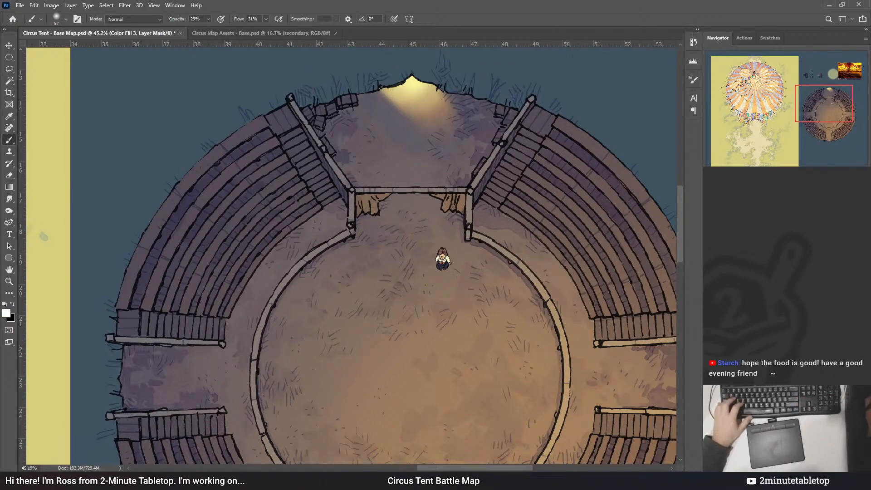
pyautogui.press('Delete')
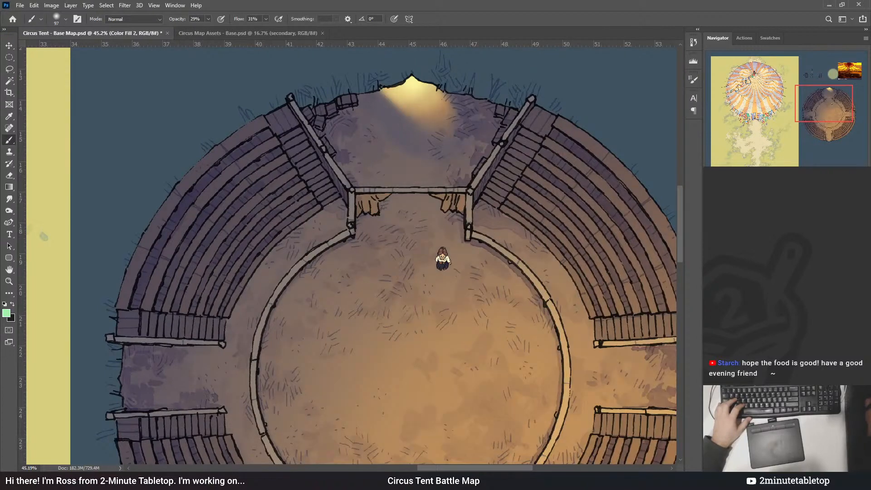
# - Examine the interior's warm glow and entrance beam against the tent exterior and the whole canvas at several zoom levels
pyautogui.scroll(-4, 430, 295)
pyautogui.scroll(-3, 404, 166)
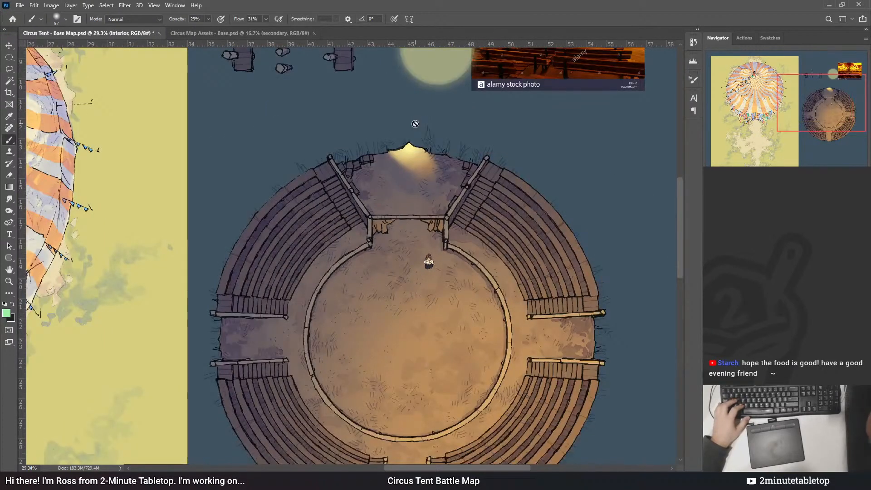
pyautogui.scroll(-2, 458, 104)
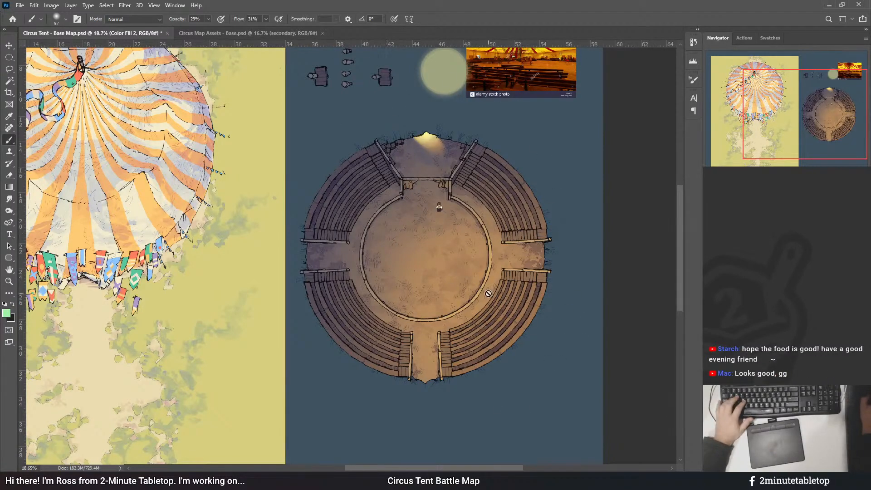
pyautogui.scroll(-2, 568, 296)
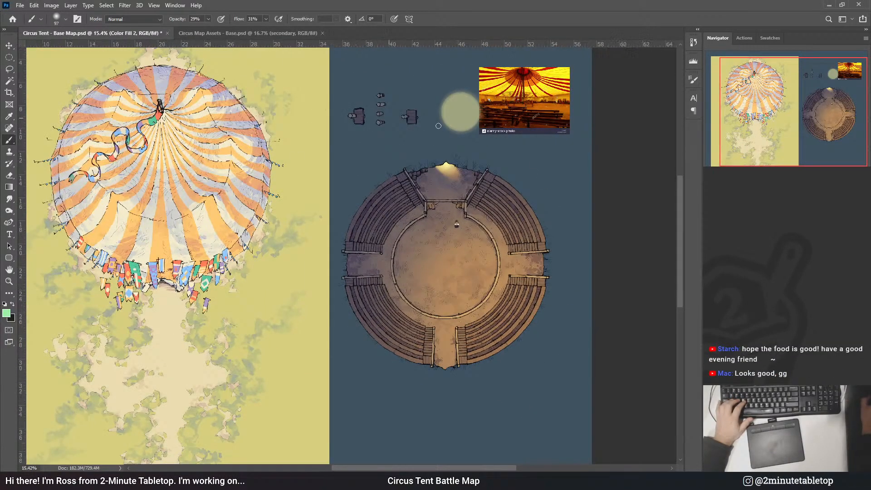
pyautogui.scroll(1, 560, 171)
pyautogui.scroll(-2, 560, 170)
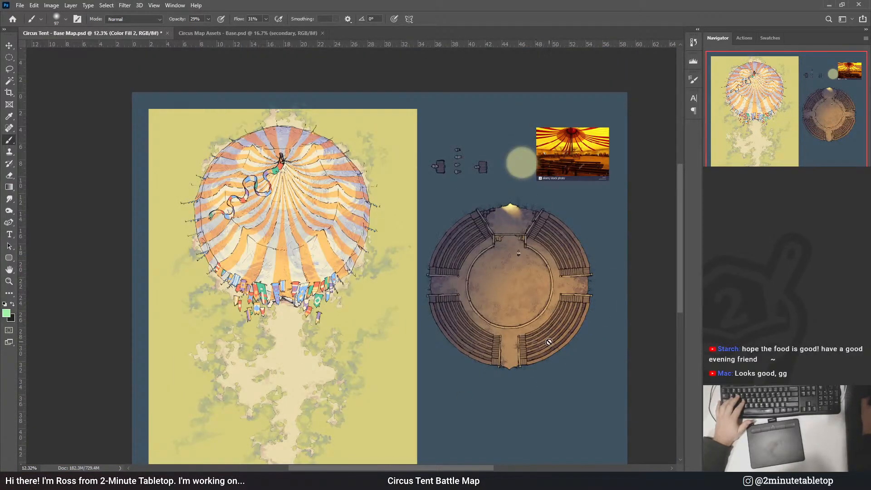
pyautogui.scroll(-1, 607, 275)
pyautogui.scroll(2, 544, 317)
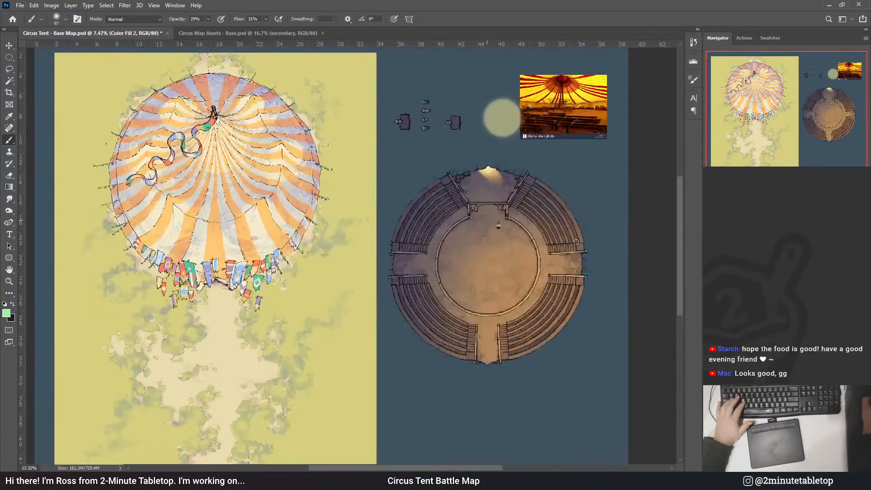
pyautogui.scroll(2, 544, 317)
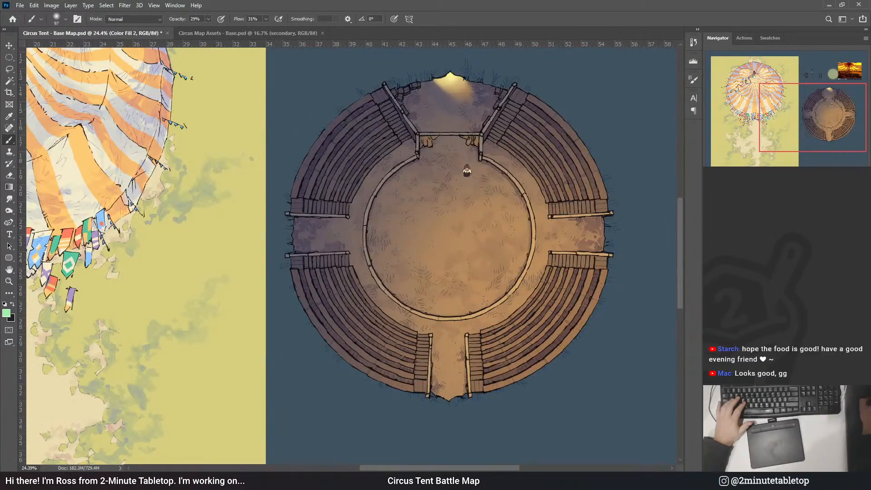
pyautogui.scroll(2, 342, 171)
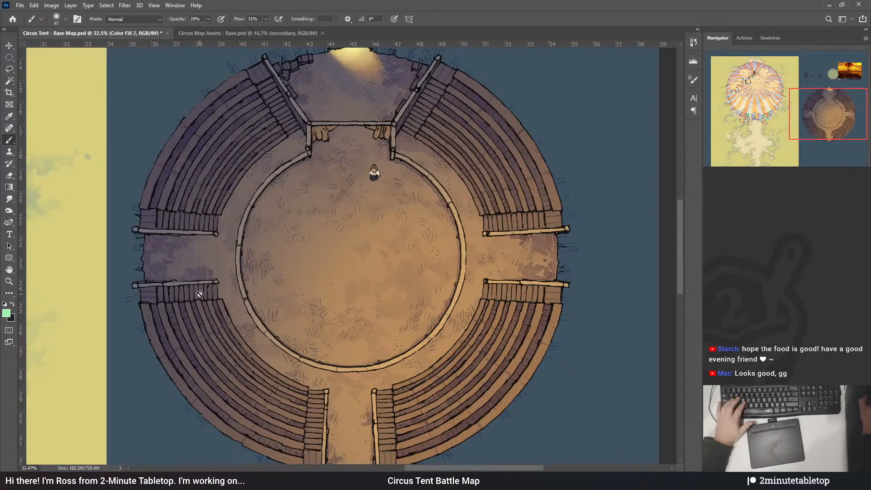
# - Adjust the colour treatment of the circus atmosphere and interior groups to shift the arena's warm and purple tones
pyautogui.press('alt')
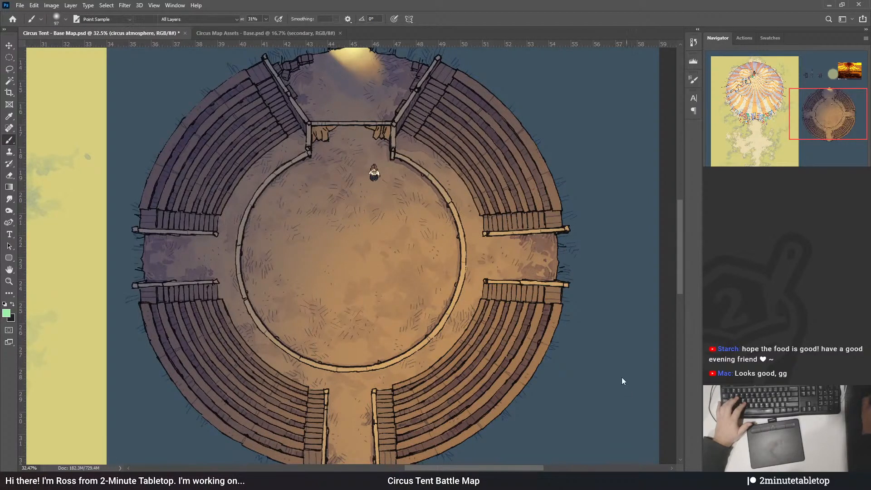
pyautogui.press('alt')
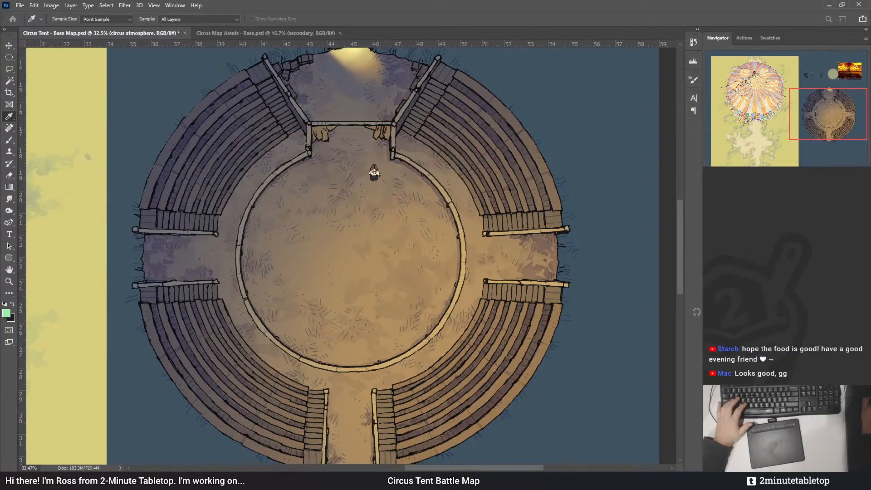
pyautogui.press('b')
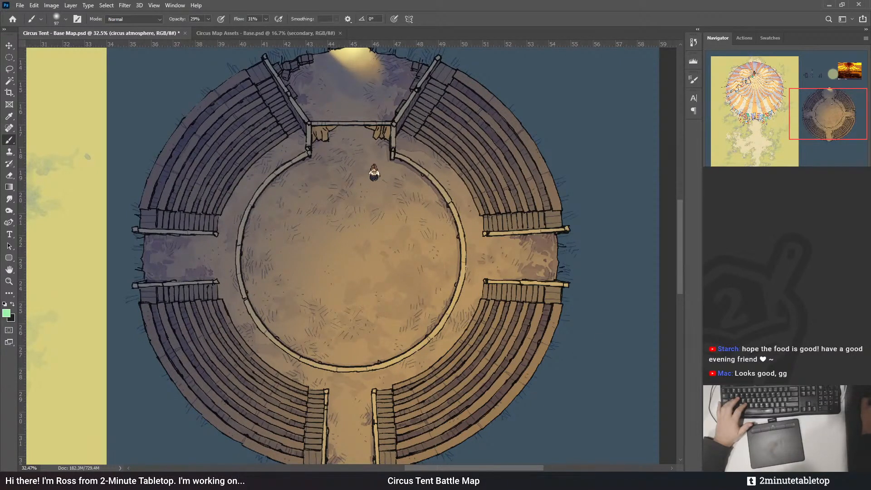
pyautogui.click(744, 317)
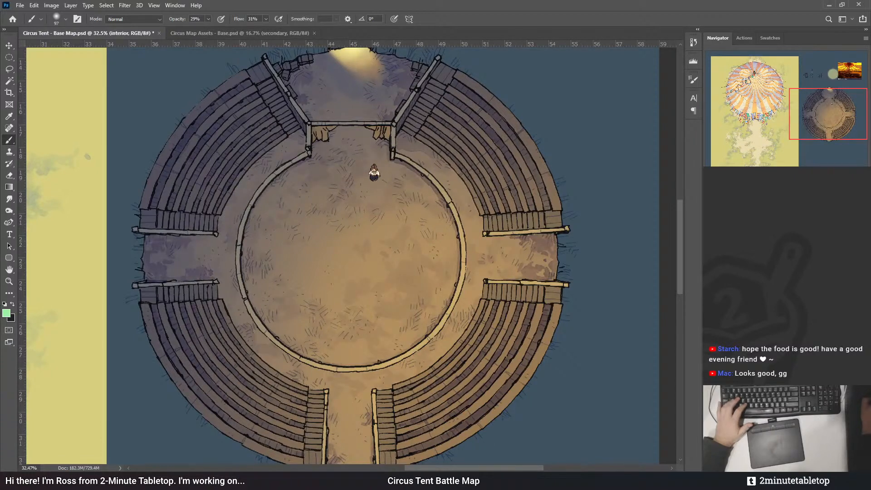
pyautogui.press('alt')
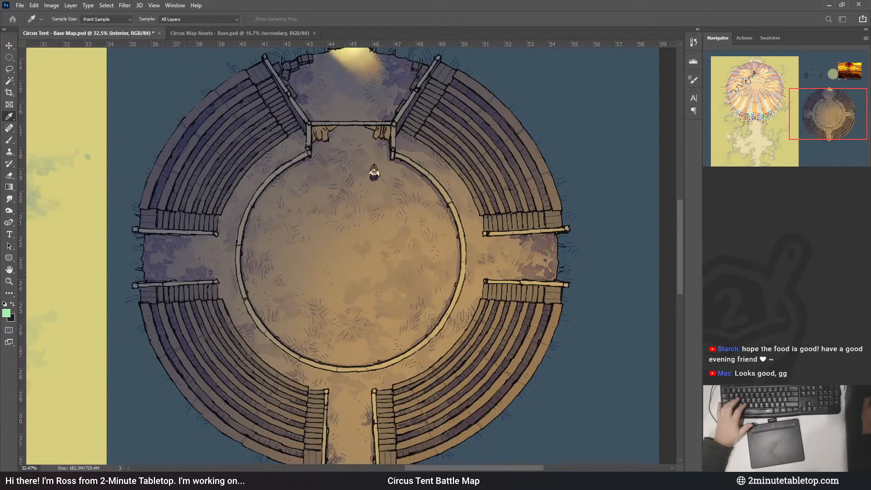
pyautogui.press('b')
# - Compare the circus atmosphere group's effect on the arena with the tent exterior and the reference photo across the whole canvas
pyautogui.scroll(-5, 518, 214)
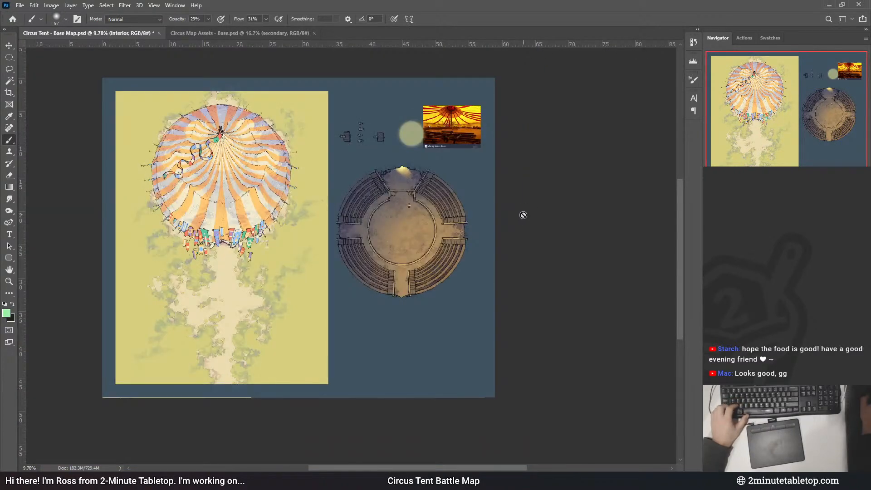
pyautogui.scroll(2, 382, 207)
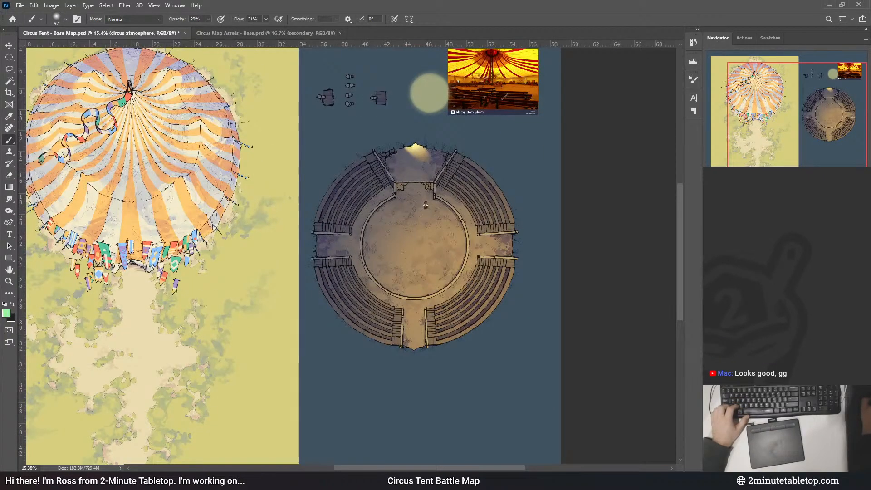
pyautogui.press('i')
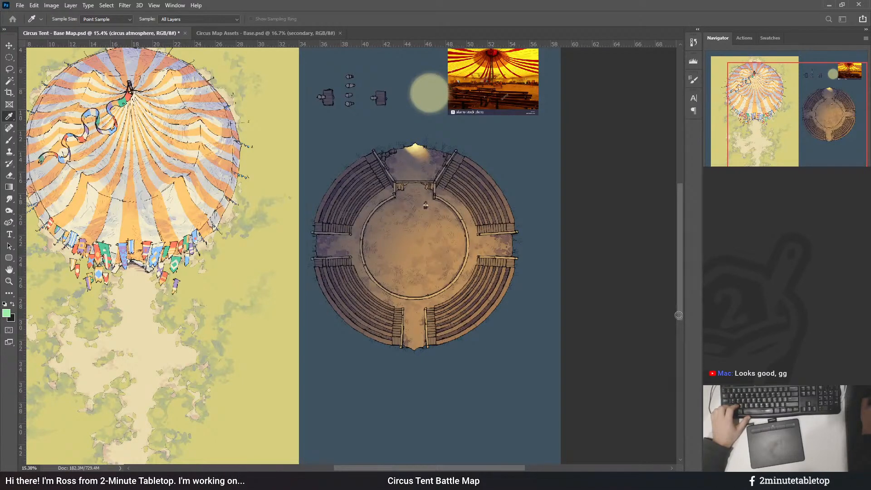
pyautogui.press('b')
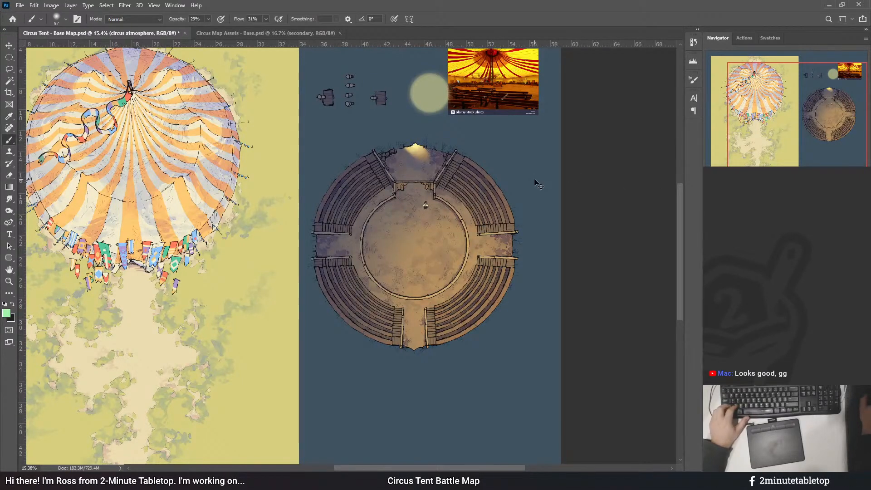
pyautogui.scroll(-4, 461, 228)
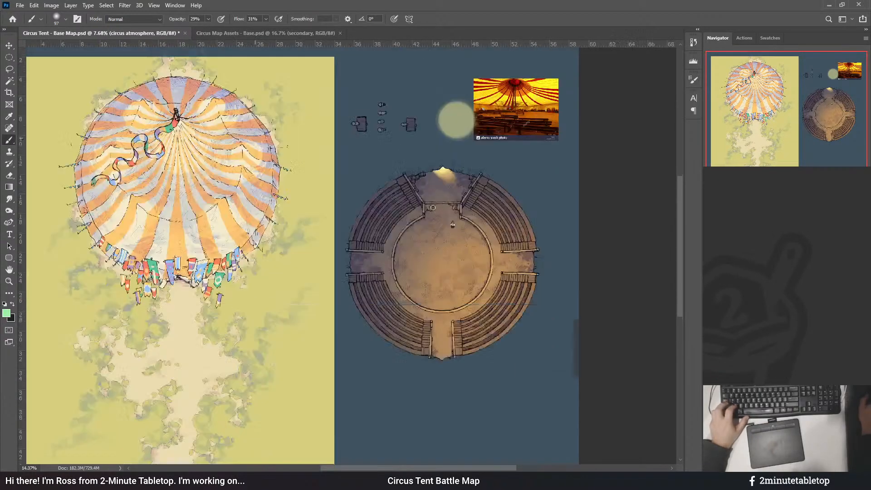
pyautogui.scroll(3, 432, 208)
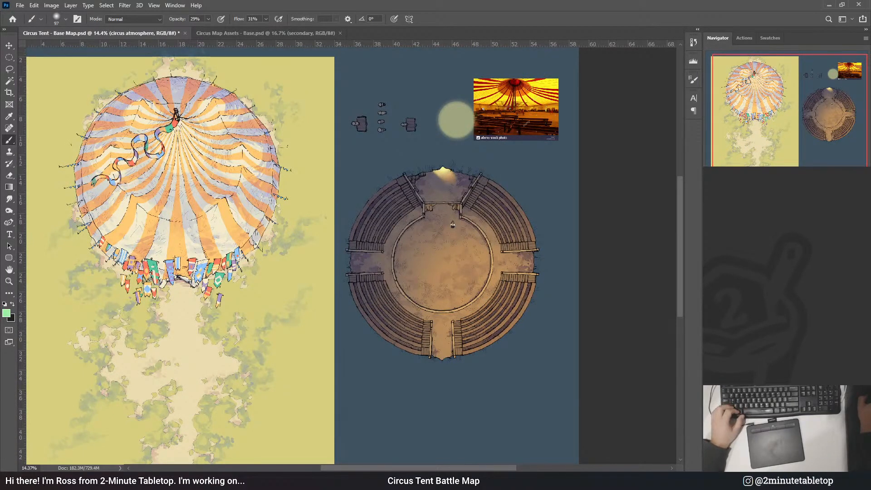
pyautogui.scroll(-1, 453, 225)
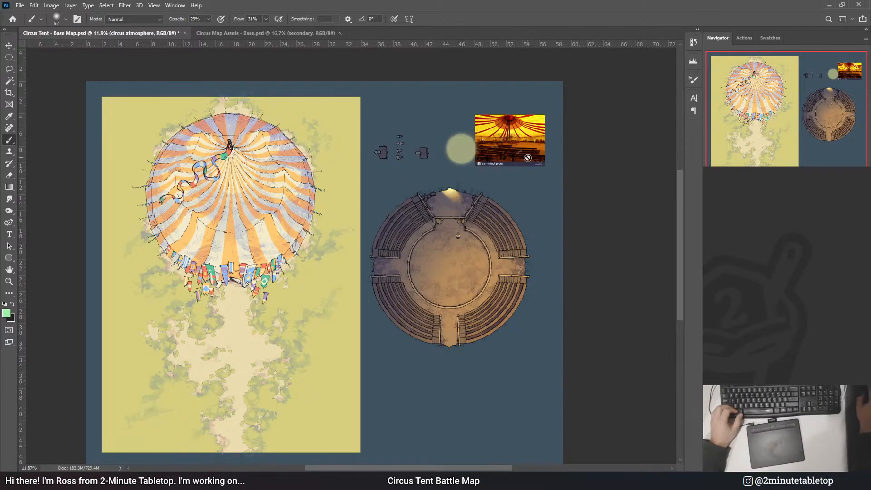
# - Move the stock tent reference photo aside and delete it from the canvas
pyautogui.press('v')
pyautogui.moveTo(520, 123); pyautogui.dragTo(528, 109)
pyautogui.scroll(2, 132, 264)
pyautogui.scroll(-1, 265, 297)
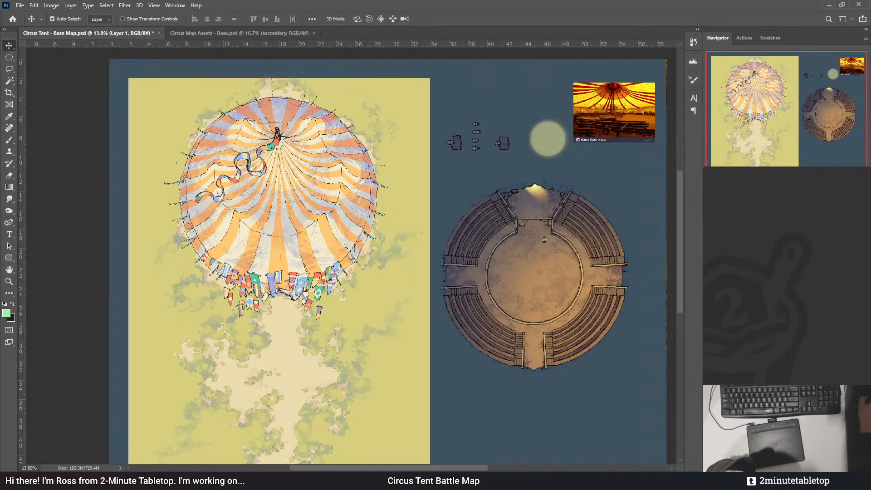
pyautogui.press('Delete')
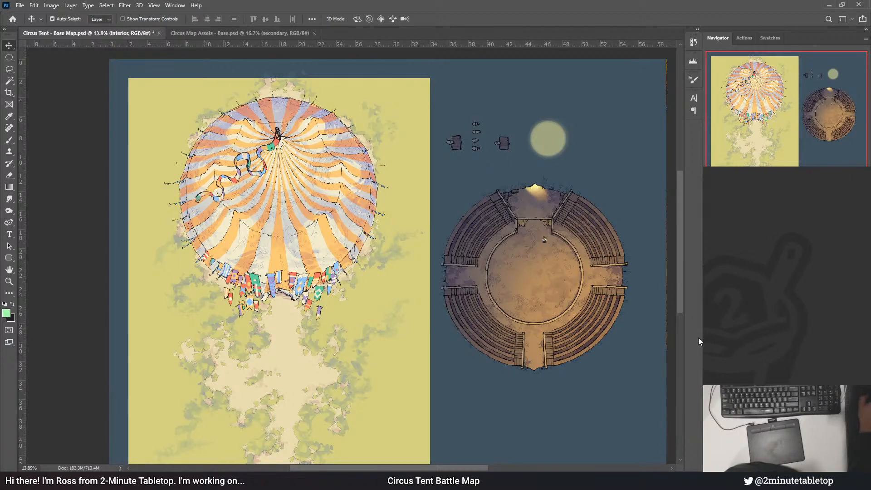
pyautogui.scroll(4, 613, 277)
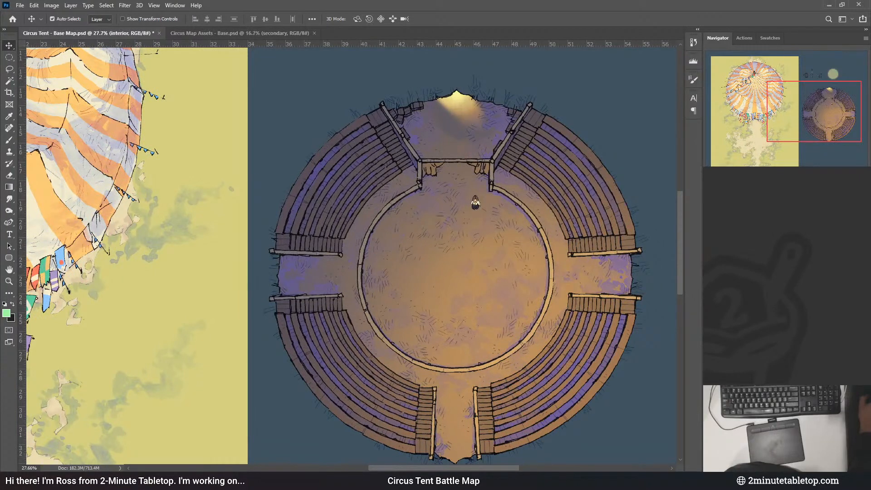
# - Mute the purple tint in the arena interior's shadows and check it against the tent exterior
pyautogui.press('i')
pyautogui.press('5')
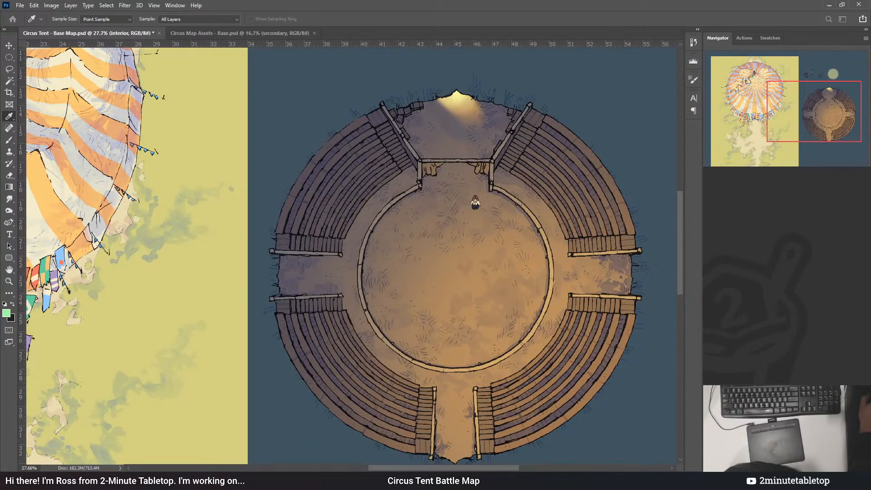
pyautogui.press('v')
pyautogui.scroll(-3, 420, 173)
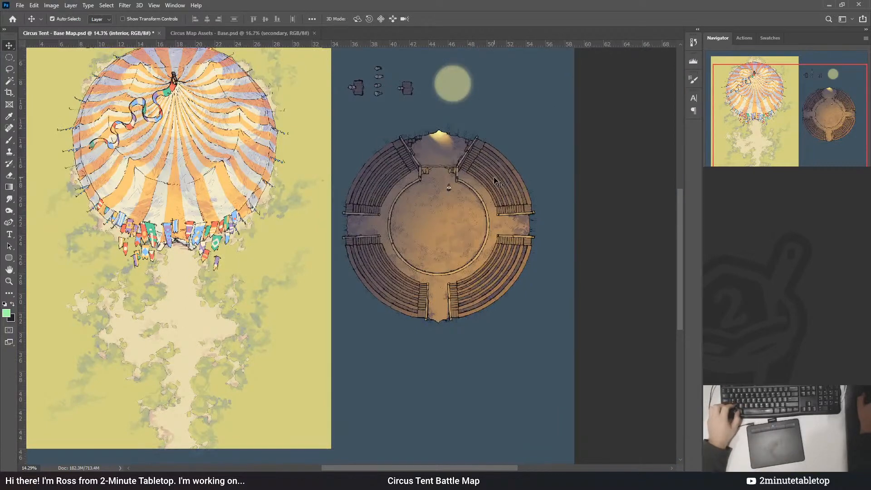
pyautogui.hotkey('ctrl', 'z')
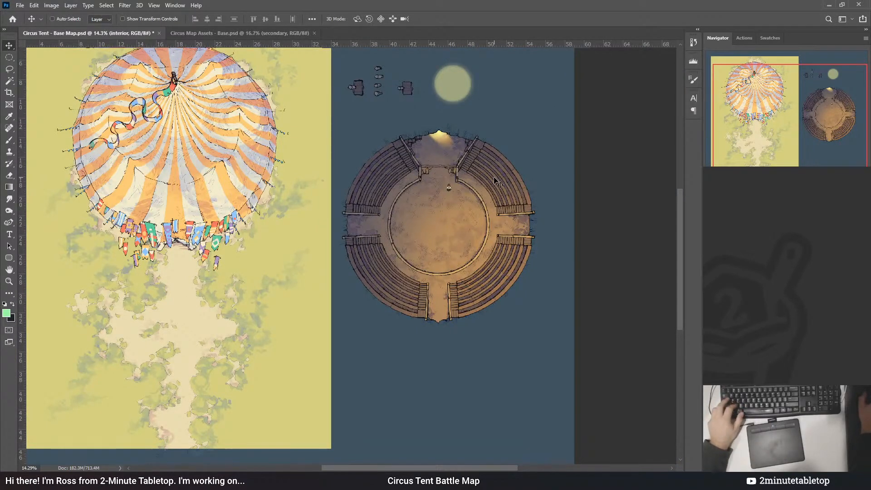
pyautogui.scroll(3, 498, 182)
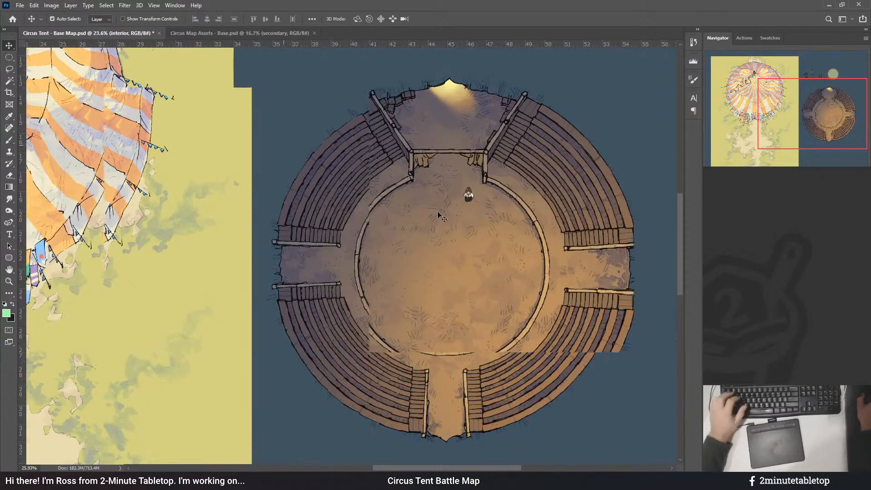
pyautogui.scroll(1, 433, 200)
# - Shift the interior's shadow tint toward a redder purple and compare it with the tent exterior
pyautogui.press('i')
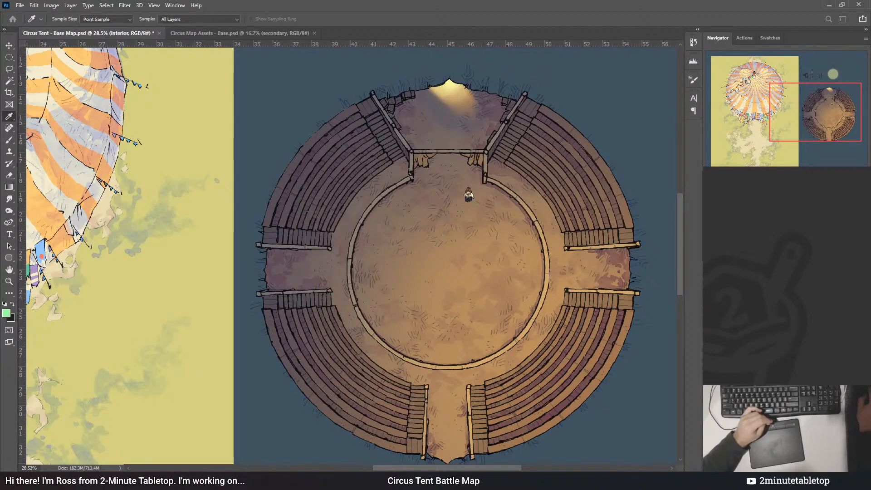
pyautogui.press('v')
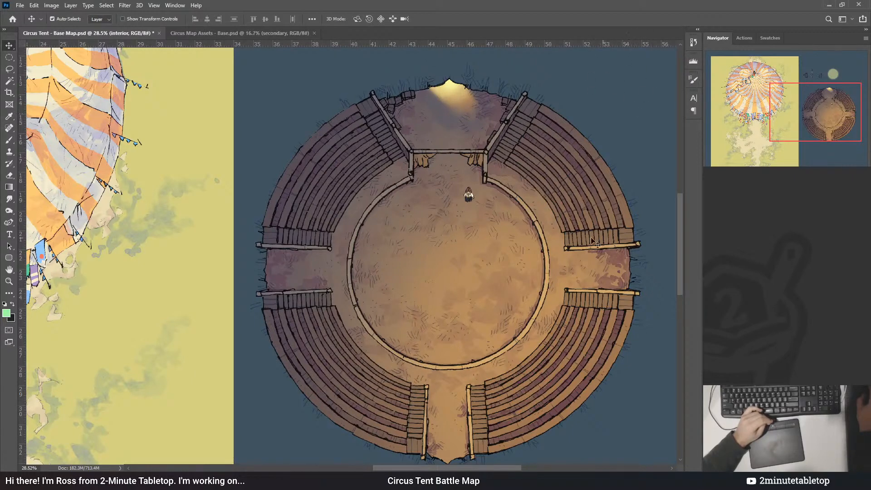
pyautogui.scroll(-3, 344, 283)
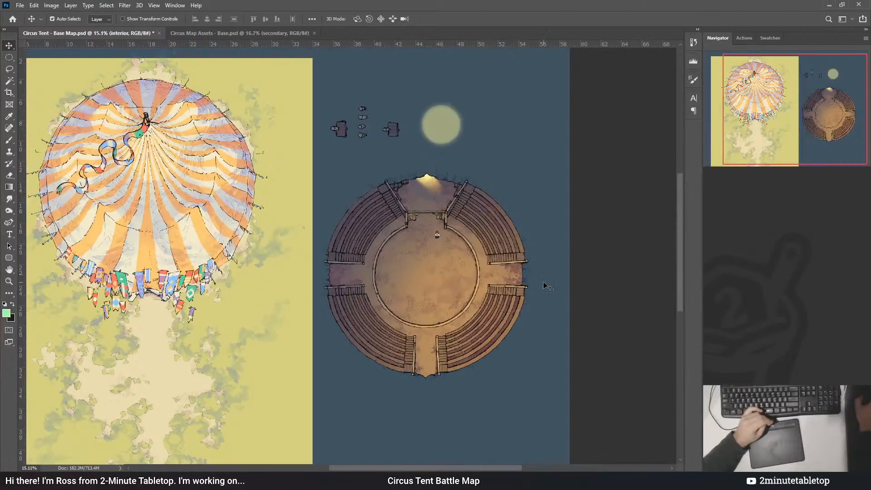
pyautogui.scroll(2, 510, 283)
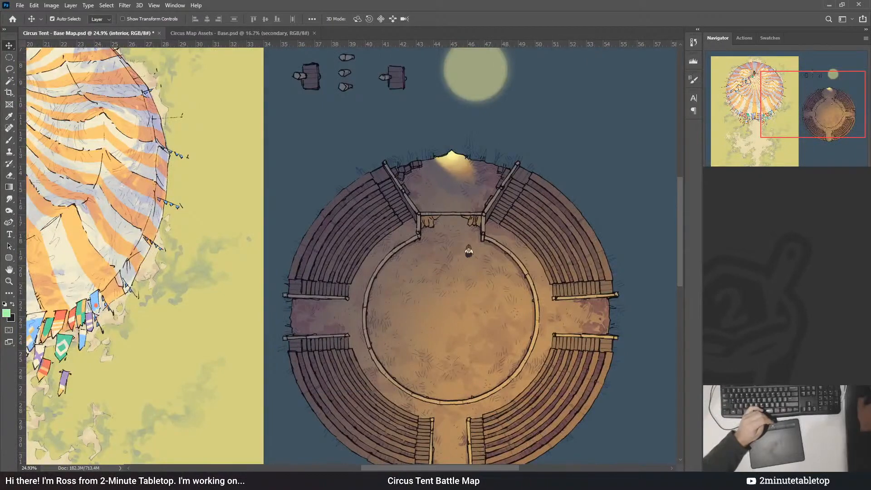
pyautogui.scroll(3, 465, 180)
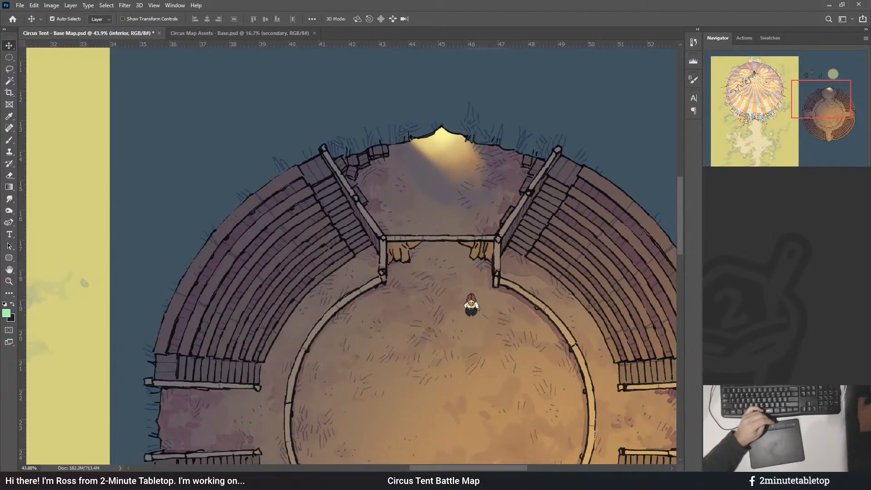
# - Extend the orange glow over the tent entrance with white radial gradients at 49% opacity on the Color Fill 2 layer mask
pyautogui.click(709, 336)
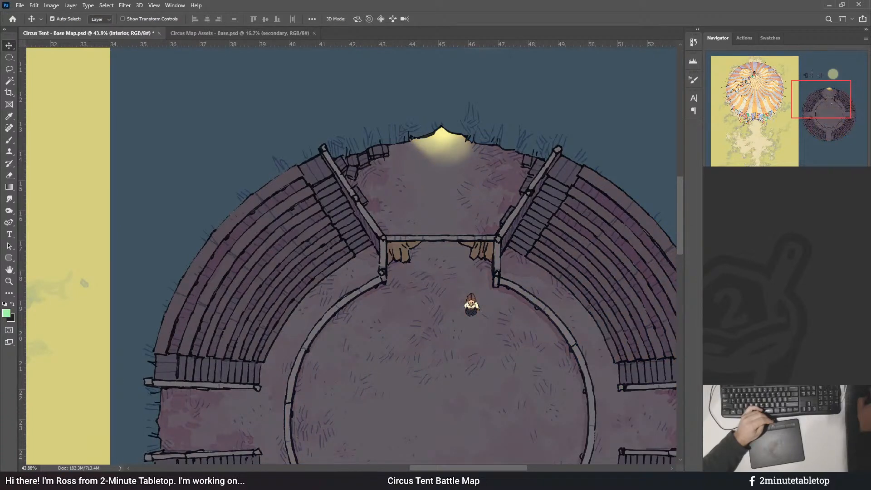
pyautogui.click(709, 336)
pyautogui.click(744, 336)
pyautogui.press('g')
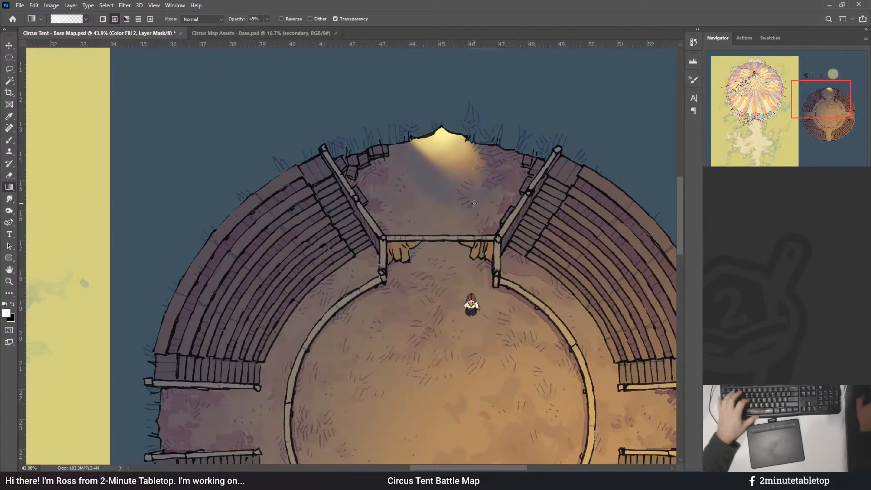
pyautogui.moveTo(450, 225); pyautogui.dragTo(450, 110)
pyautogui.scroll(-3, 471, 178)
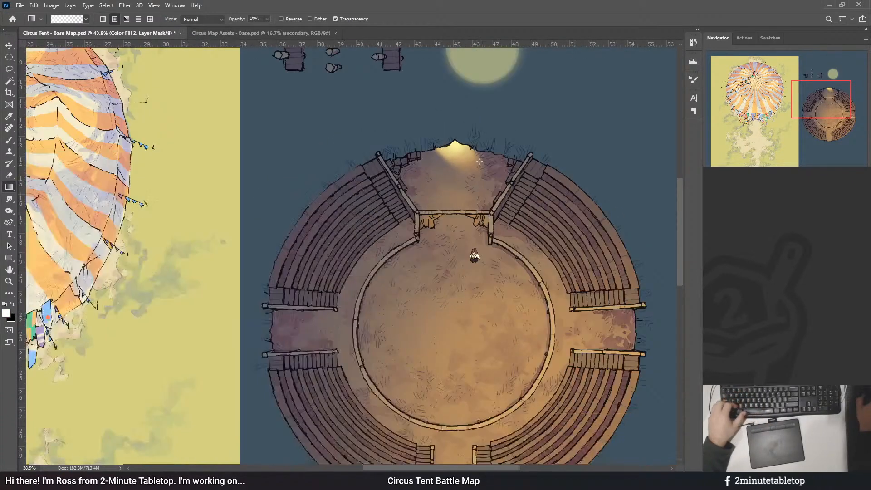
pyautogui.moveTo(463, 181); pyautogui.dragTo(464, 162)
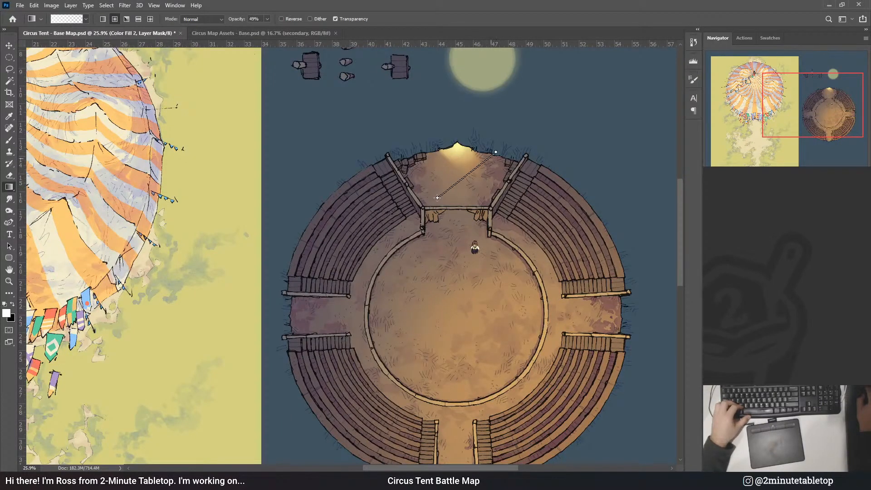
# - Trim the orange glow on both sides of the entrance with black radial gradients on the Color Fill 2 mask
pyautogui.press('x')
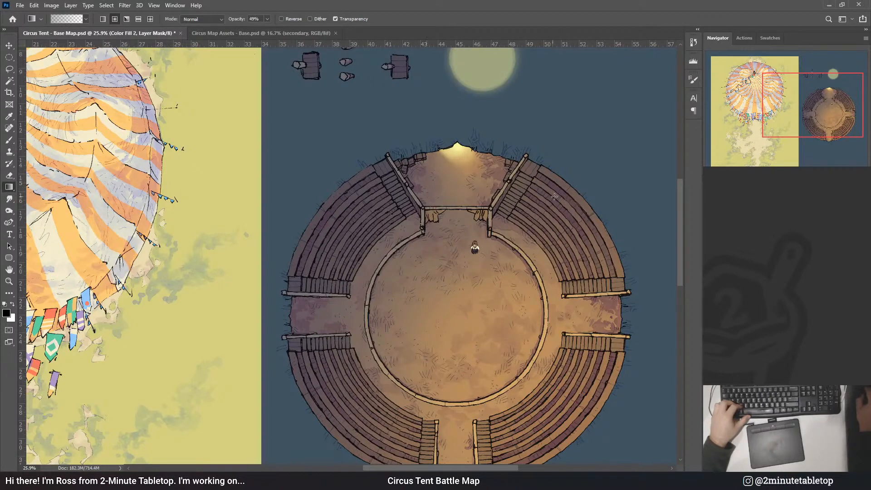
pyautogui.moveTo(545, 178); pyautogui.dragTo(498, 144)
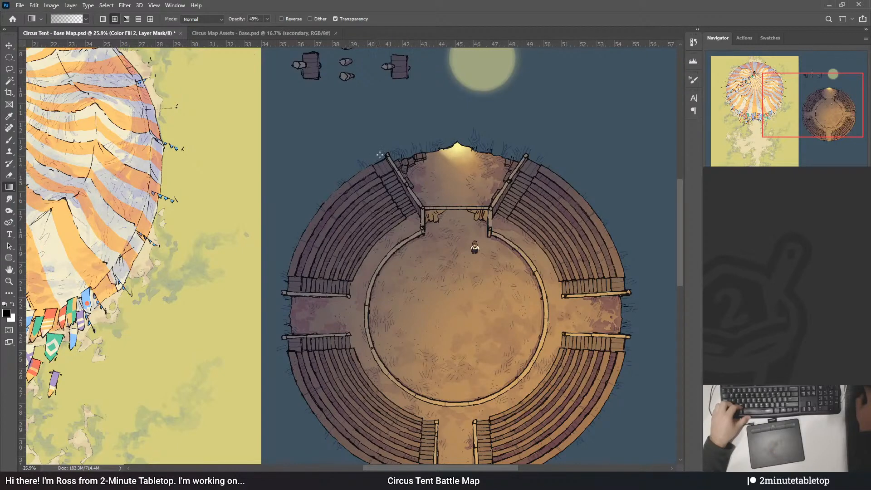
pyautogui.moveTo(434, 190); pyautogui.dragTo(435, 190)
pyautogui.moveTo(361, 161); pyautogui.dragTo(443, 189)
pyautogui.moveTo(338, 148); pyautogui.dragTo(295, 148)
pyautogui.scroll(-2, 543, 260)
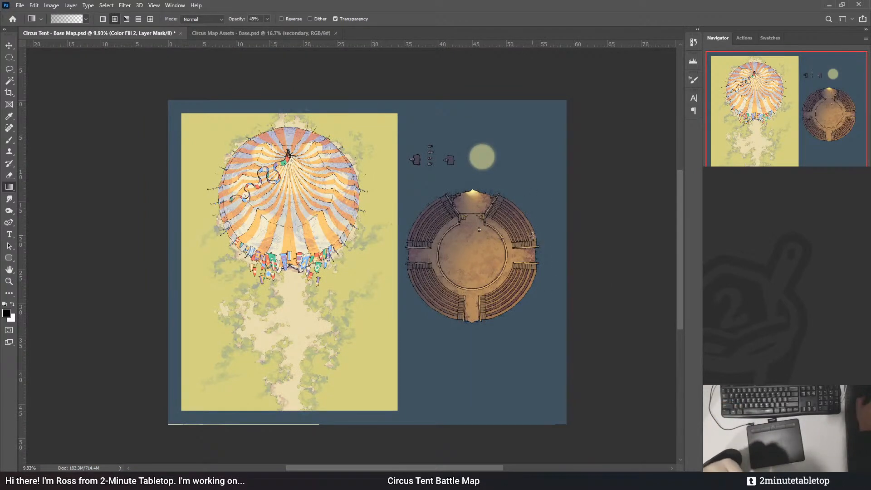
pyautogui.scroll(2, 483, 253)
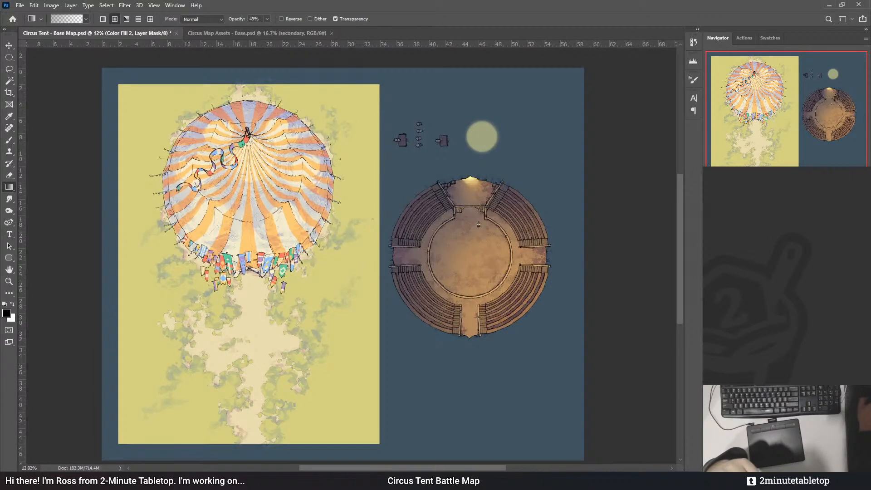
# - Compare the effects of the Color Fill 3 entrance light and the Color Fill 2 glow on the interior across the canvas
pyautogui.doubleClick(728, 277)
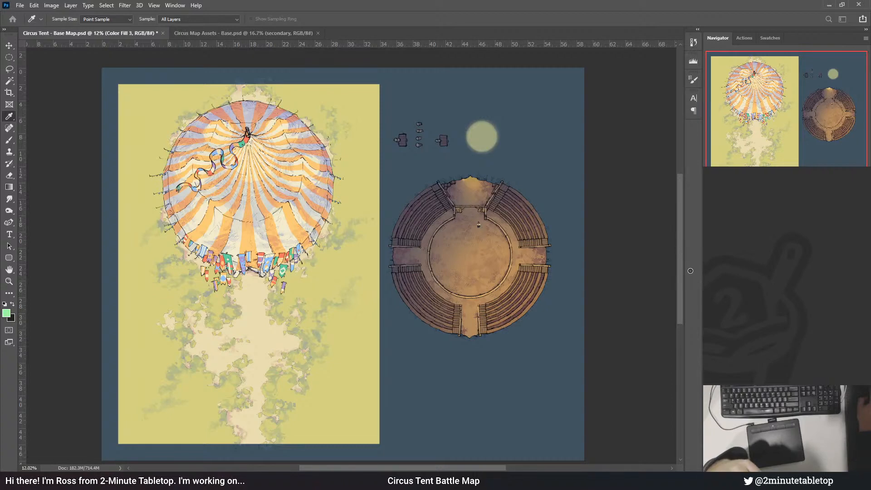
pyautogui.press('g')
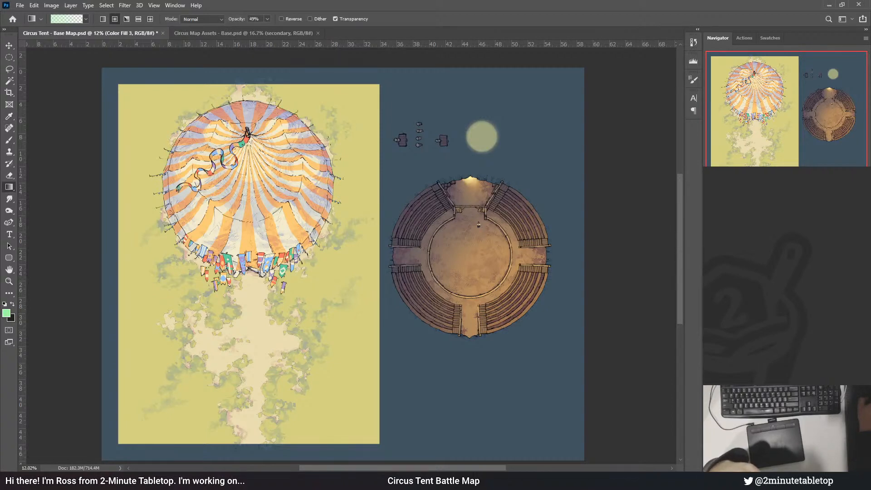
pyautogui.press('i')
pyautogui.hotkey('alt', '[')
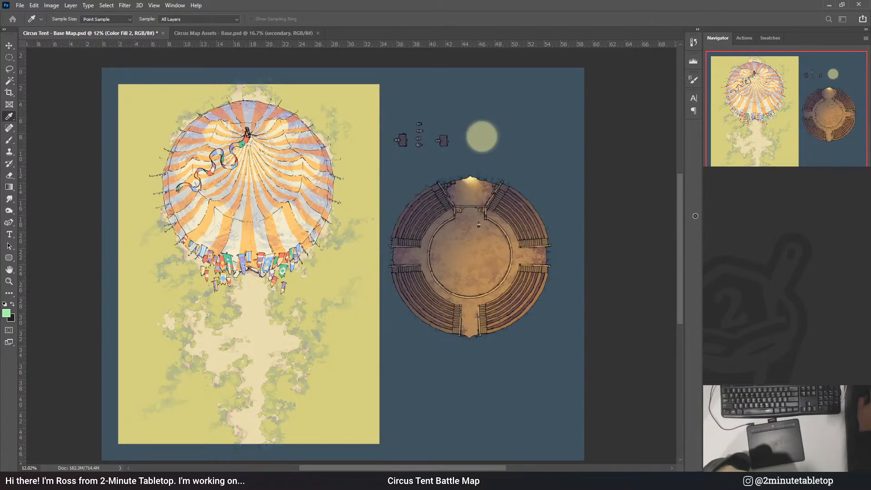
pyautogui.press('g')
pyautogui.scroll(-3, 491, 191)
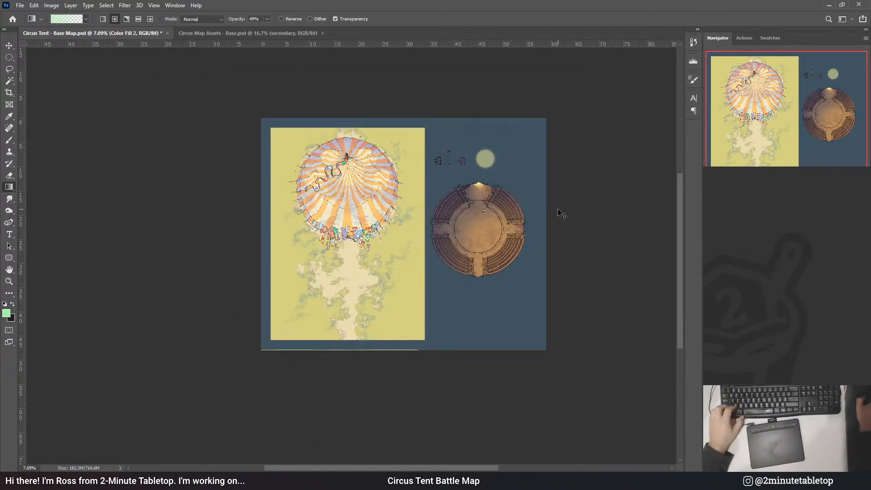
pyautogui.scroll(2, 547, 209)
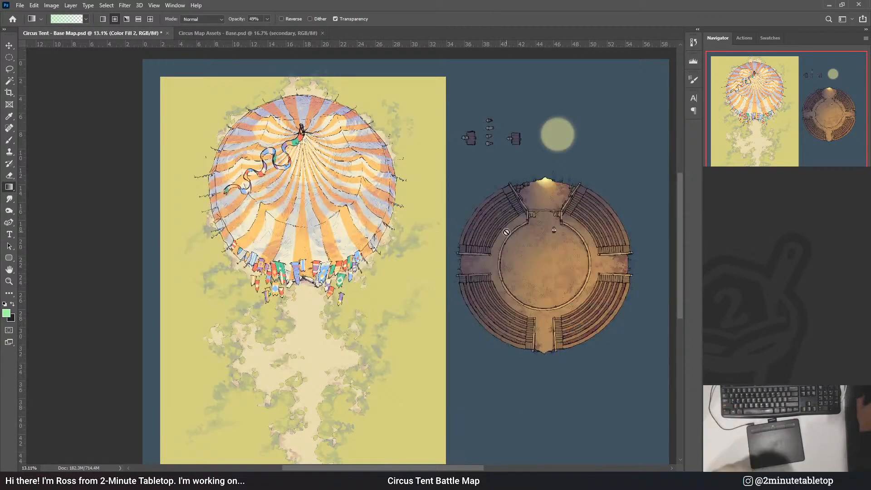
pyautogui.scroll(2, 247, 143)
# - Shift the tent exterior's cold shadow layer toward a warmer, pinker tint
pyautogui.scroll(-1, 283, 143)
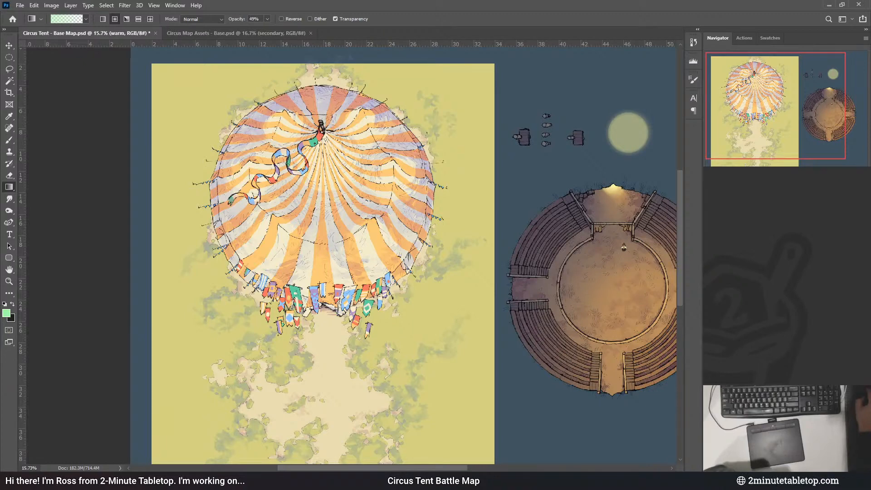
pyautogui.press('alt')
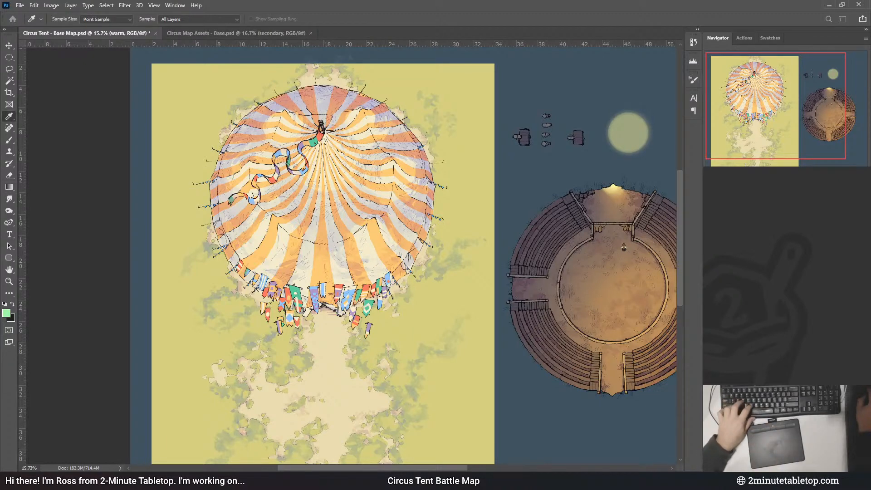
pyautogui.hotkey('ctrl', 'alt', 'z')
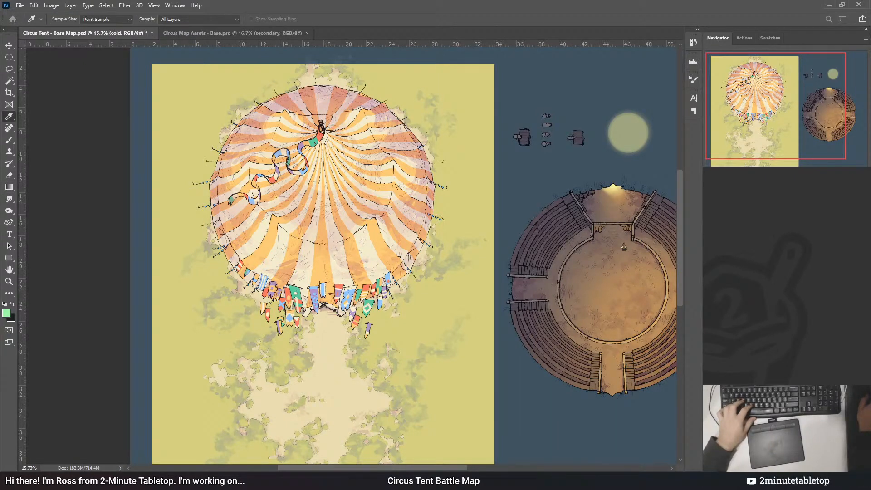
pyautogui.scroll(6, 273, 141)
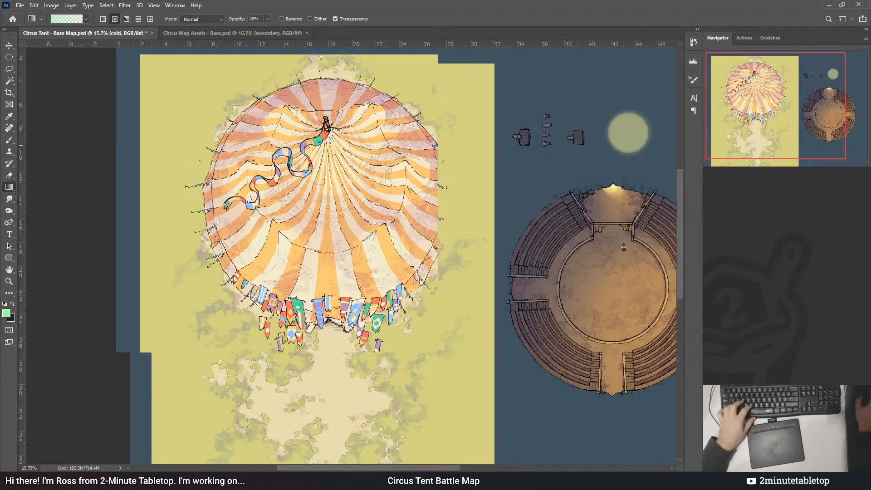
pyautogui.scroll(-3, 354, 218)
# - Compare the tent exterior's cold shadow tint in lavender and pink against the interior lighting at several zoom levels
pyautogui.scroll(2, 351, 120)
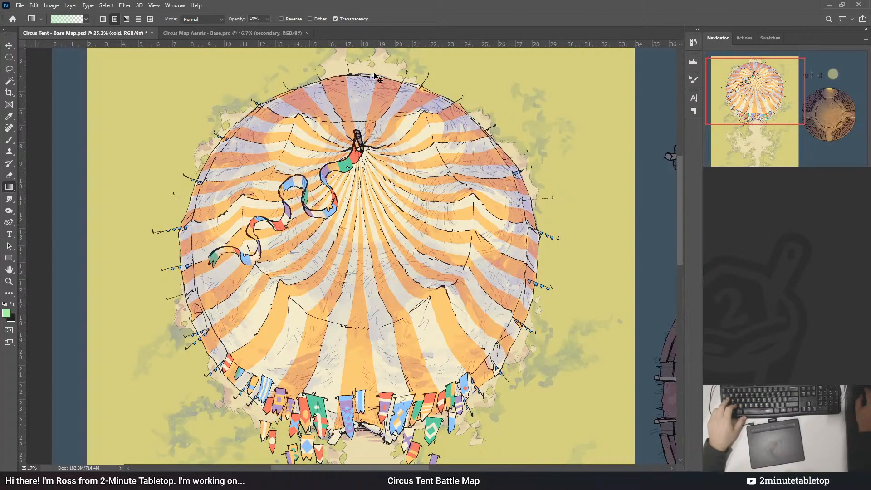
pyautogui.scroll(-3, 379, 77)
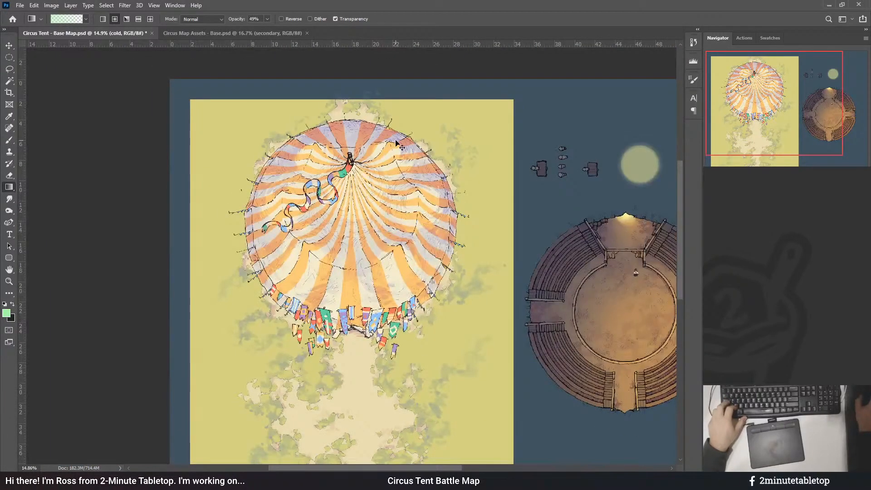
pyautogui.scroll(-3, 343, 114)
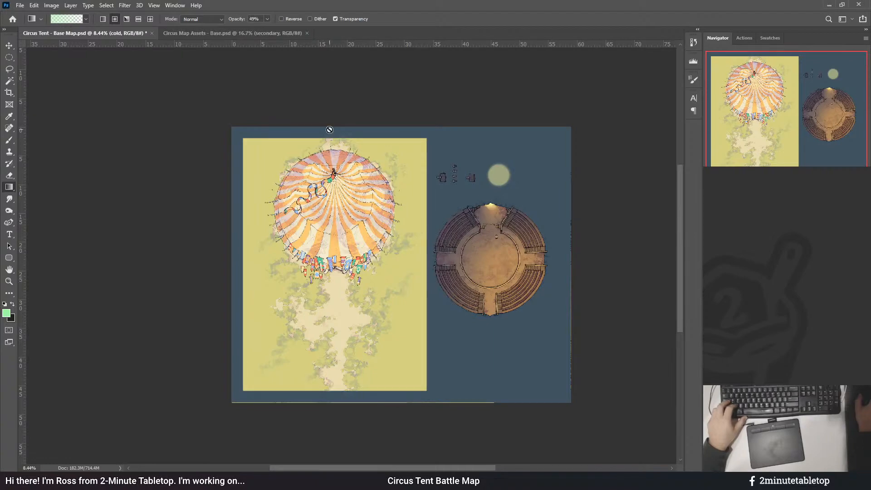
pyautogui.scroll(5, 330, 132)
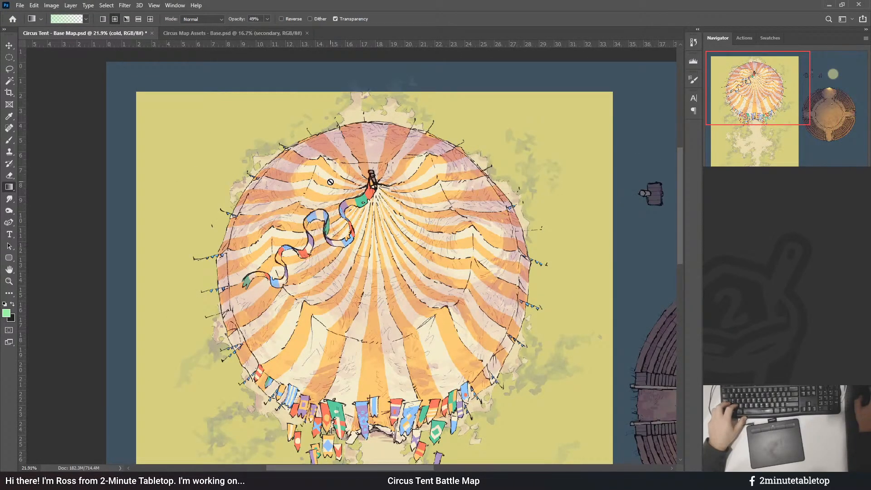
pyautogui.hotkey('ctrl', 'z')
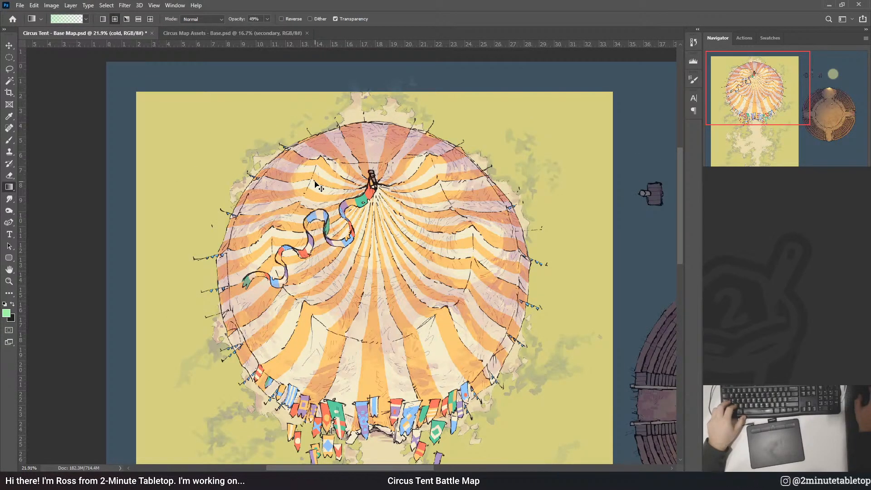
pyautogui.scroll(-2, 298, 193)
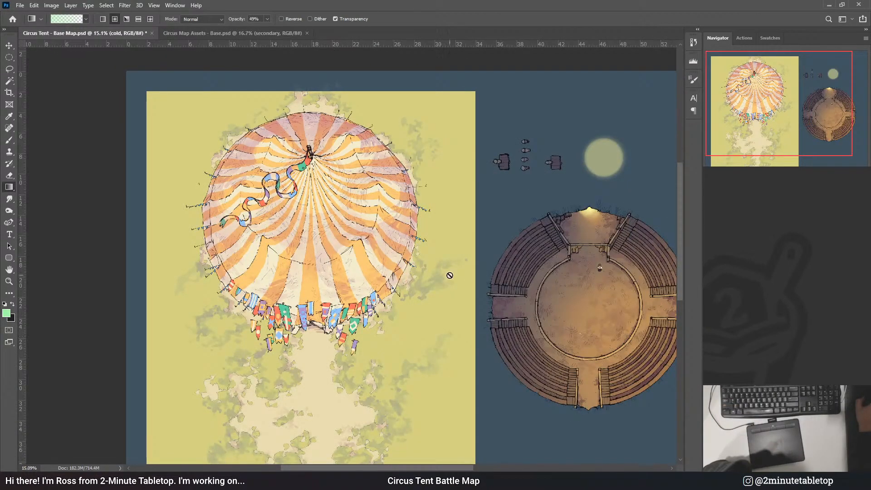
pyautogui.scroll(-1, 409, 254)
pyautogui.scroll(-1, 353, 205)
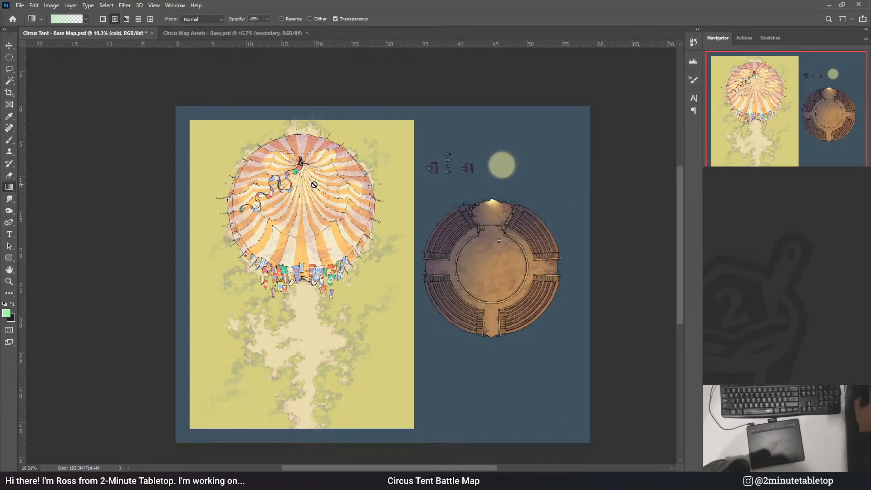
pyautogui.scroll(2, 296, 142)
pyautogui.scroll(1, 296, 142)
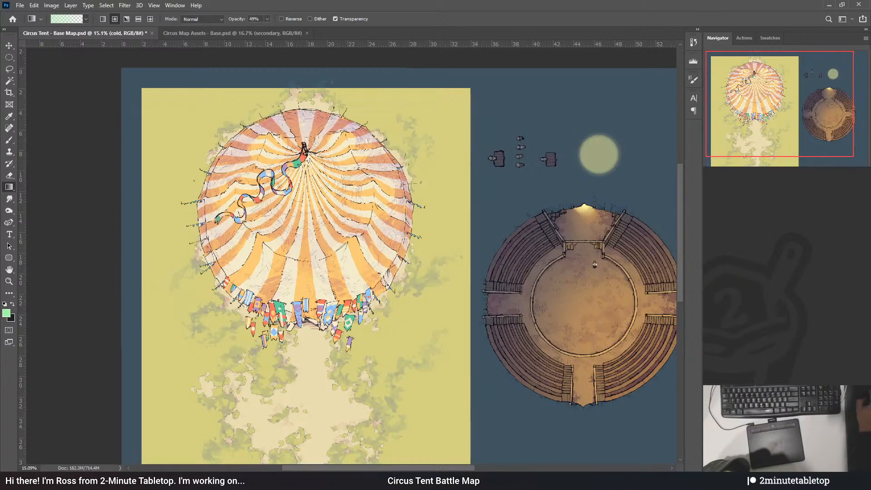
pyautogui.scroll(2, 201, 132)
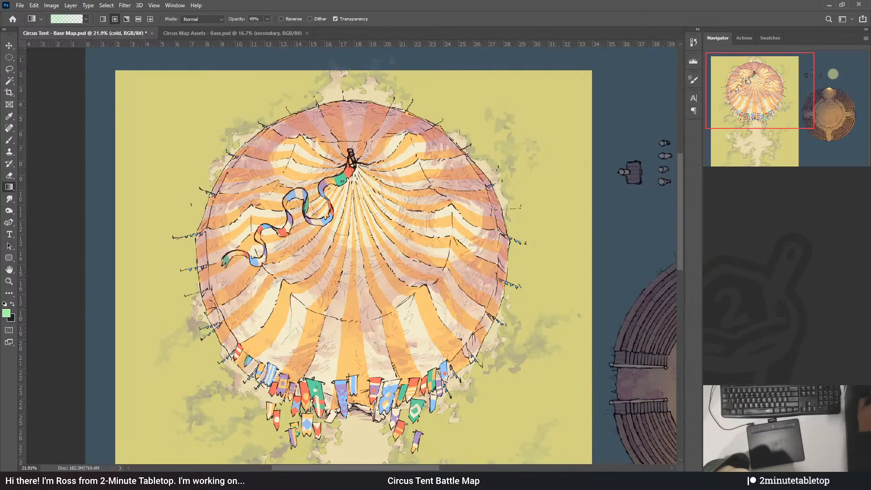
# - Undo the last tint change on the tent exterior's cold shadow layer and check it against the whole map
pyautogui.hotkey('ctrl', 'z')
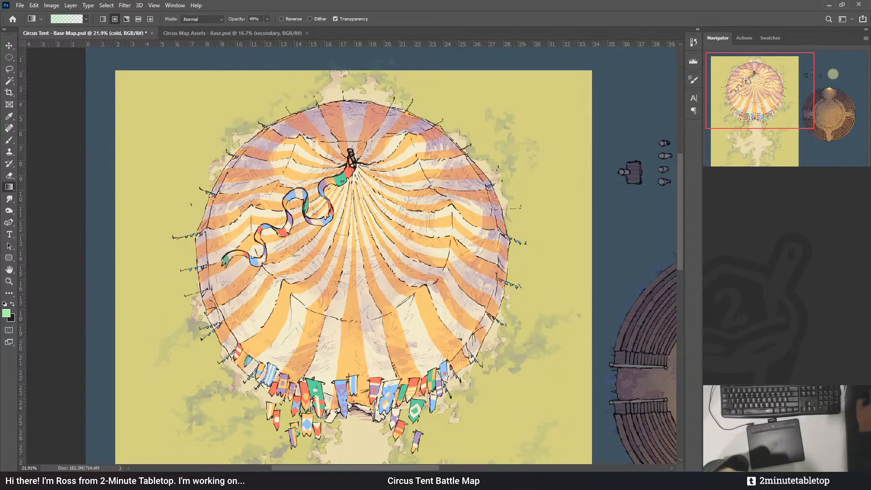
pyautogui.scroll(-1, 187, 155)
pyautogui.scroll(-2, 186, 155)
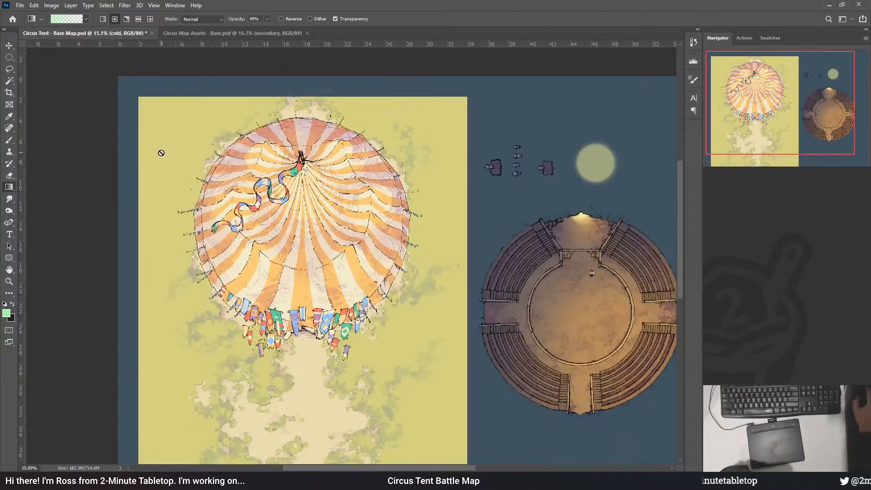
pyautogui.scroll(-2, 180, 129)
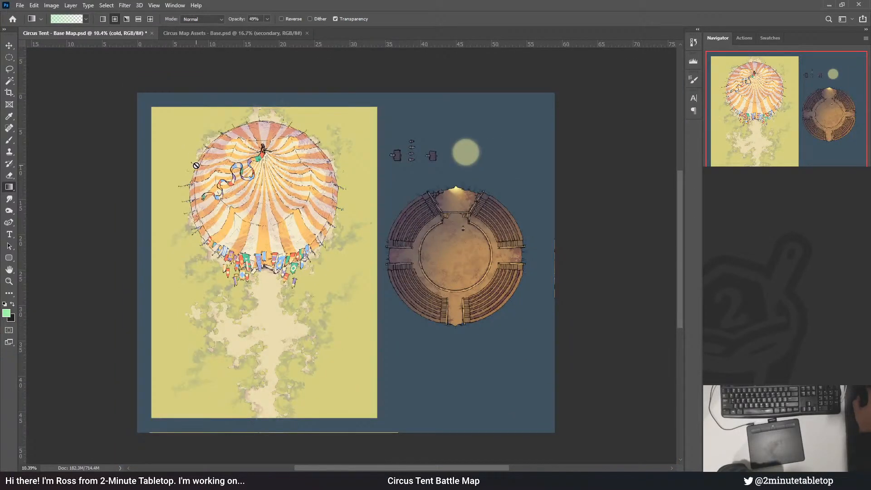
pyautogui.scroll(1, 315, 189)
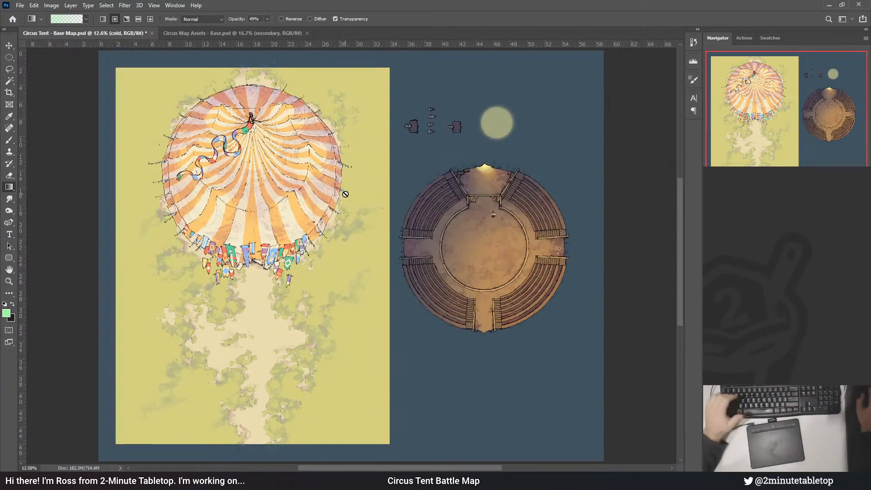
# - Nudge the round spotlight slightly within the empty area above the arena and save the base map
pyautogui.press('v')
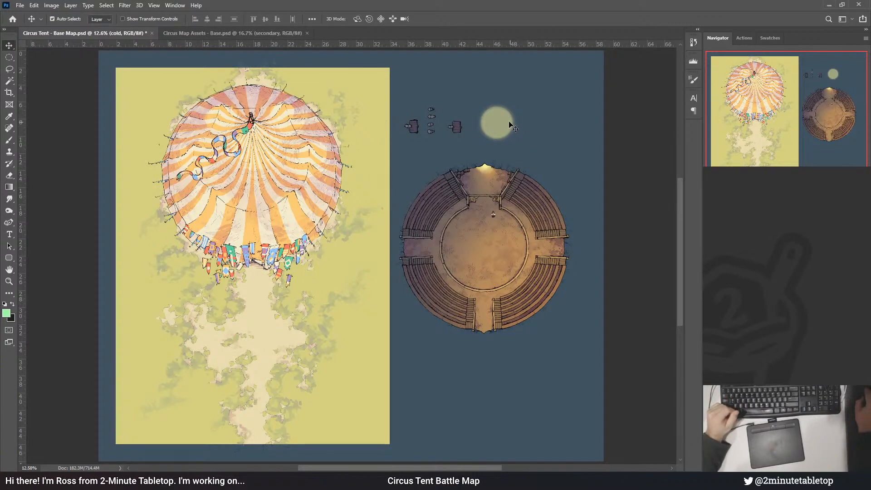
pyautogui.moveTo(505, 119); pyautogui.dragTo(515, 122)
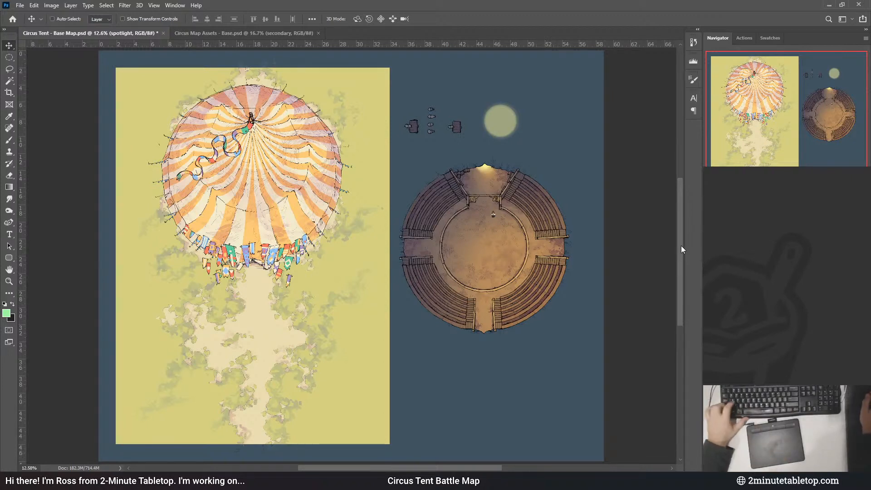
pyautogui.hotkey('ctrl', 's')
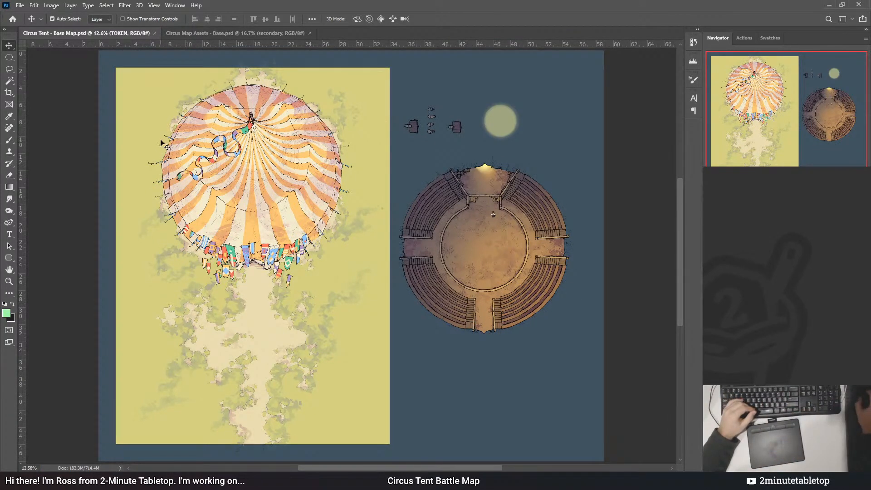
# - Look over Circus Map Assets - Base.psd, then open Lake - Line Art.psd and examine its foliage and path line work
pyautogui.scroll(7, 151, 126)
pyautogui.hotkey('ctrl', '0')
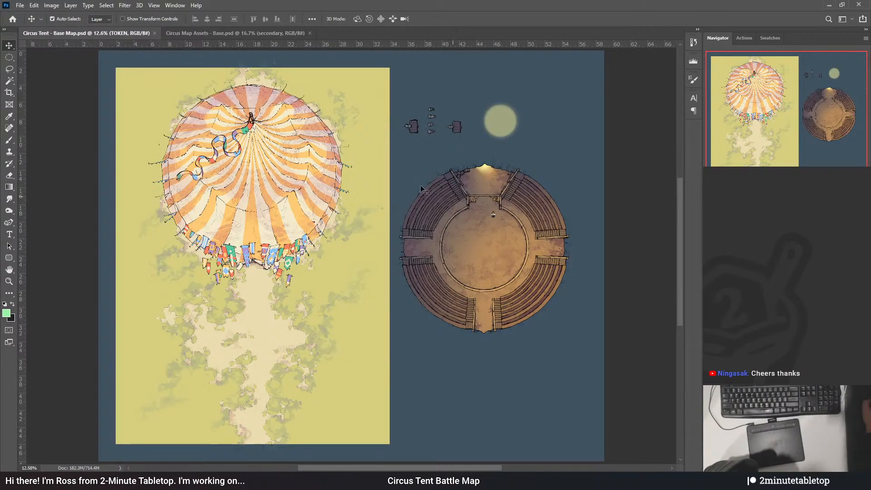
pyautogui.click(192, 33)
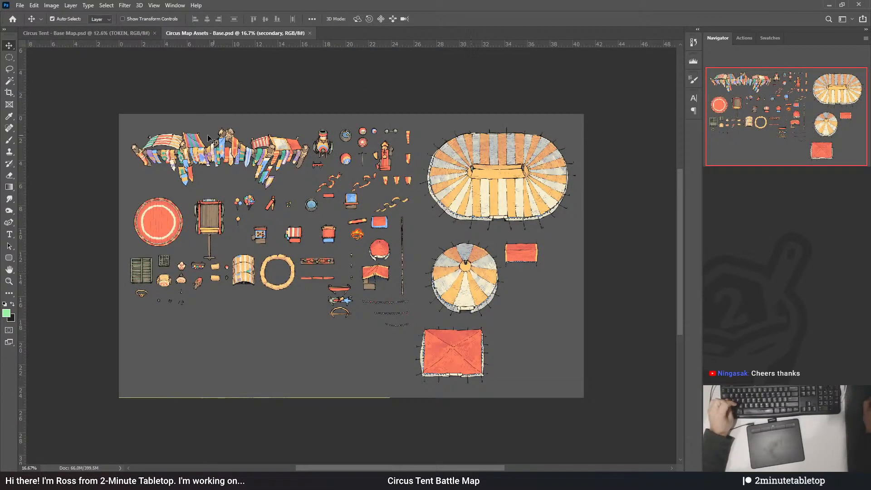
pyautogui.click(107, 34)
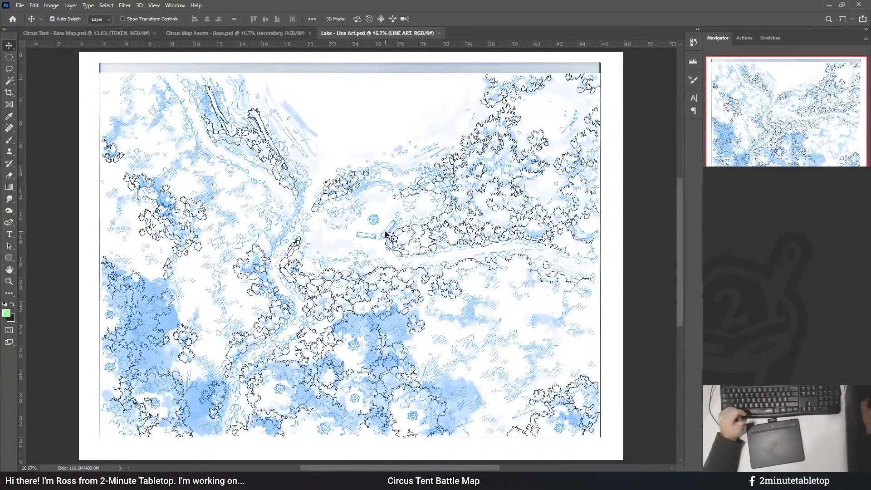
pyautogui.hotkey('ctrl', '0')
pyautogui.scroll(4, 251, 322)
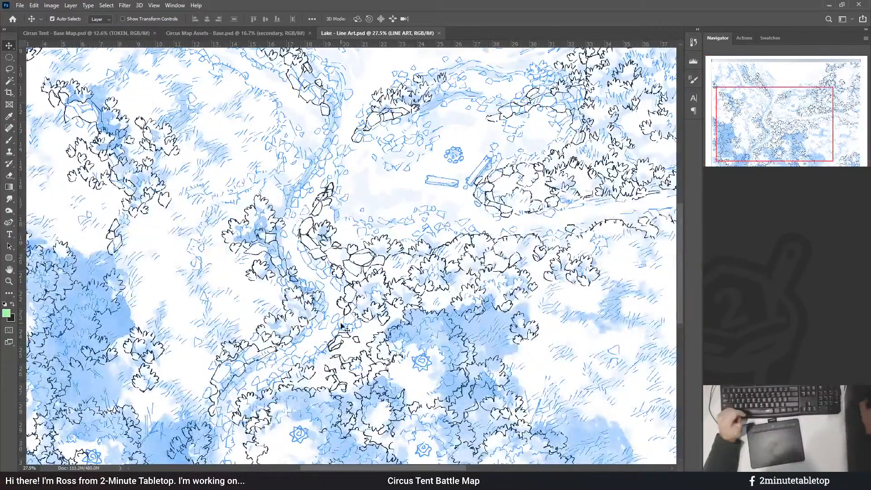
pyautogui.scroll(-4, 227, 427)
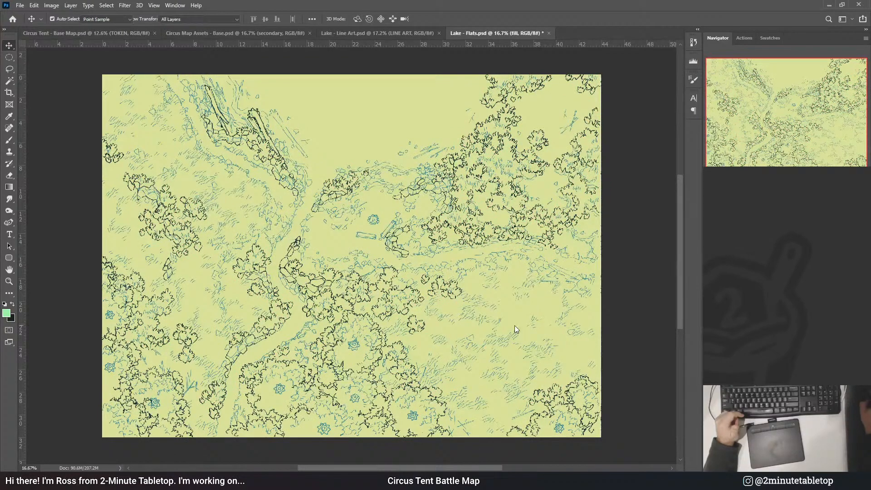
# - Change the background fill color of Lake - Flats.psd from yellow-green to near-white
pyautogui.click(649, 272)
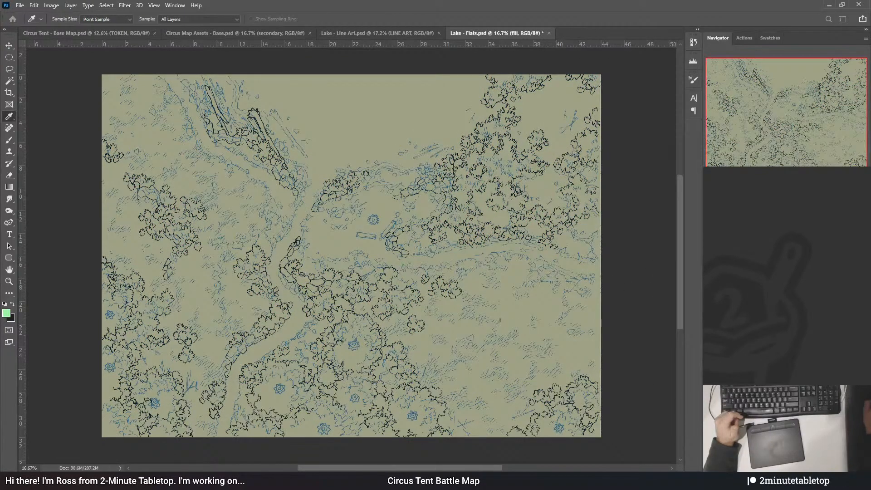
pyautogui.moveTo(658, 289); pyautogui.dragTo(603, 235)
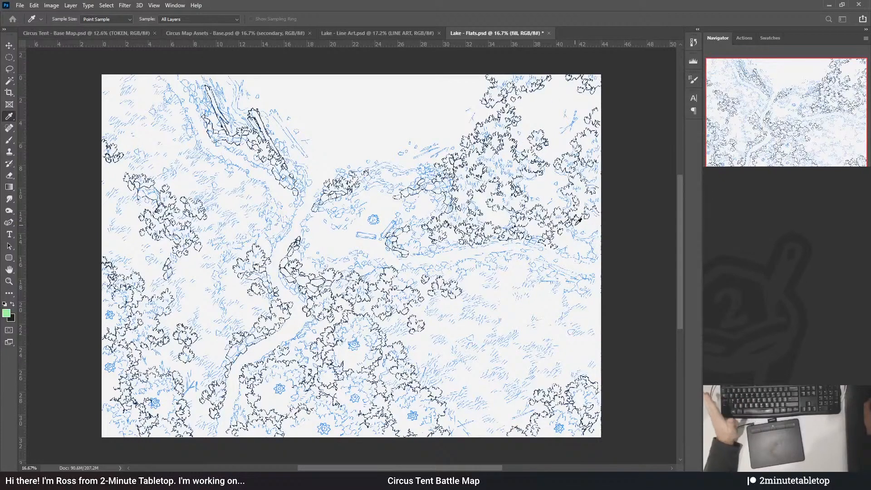
pyautogui.press('v')
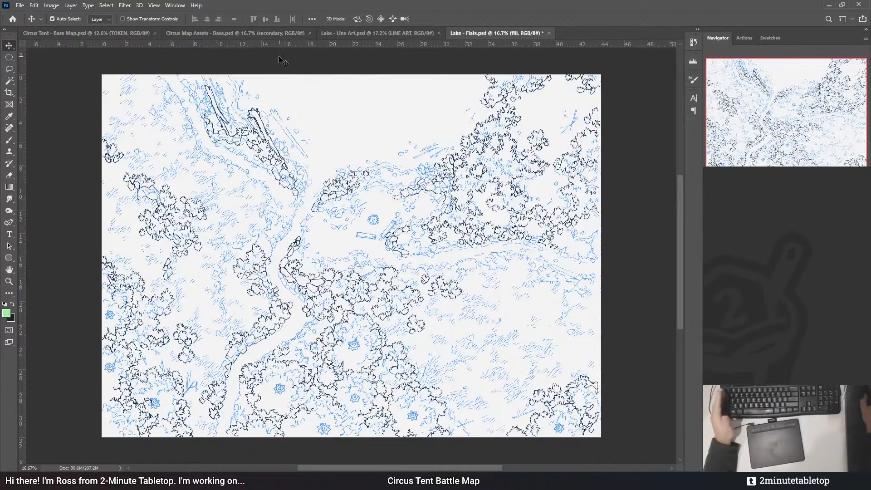
# - In Circus Tent - Base Map.psd, warm the spotlight's color over the arena seating, return it above the arena, and save
pyautogui.click(200, 34)
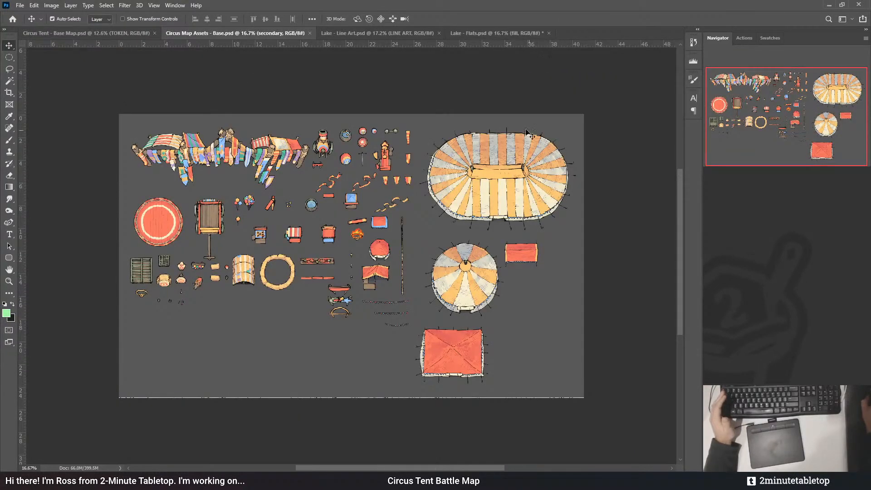
pyautogui.click(82, 33)
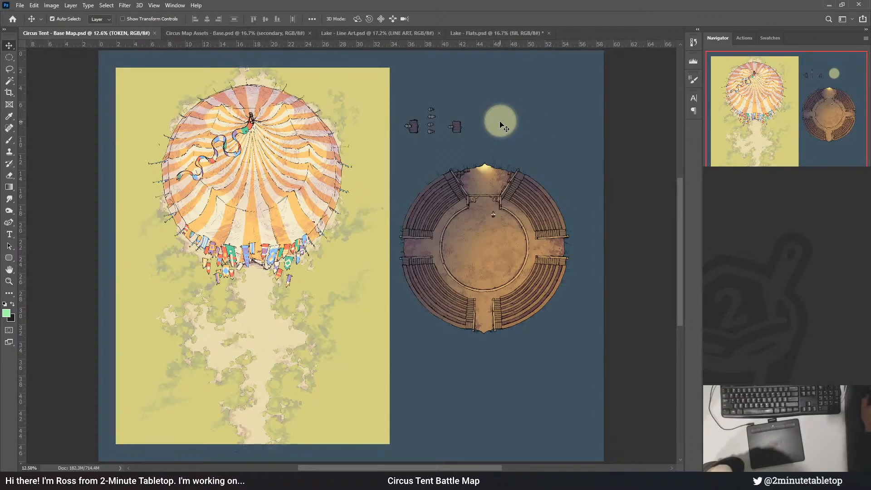
pyautogui.moveTo(506, 121); pyautogui.dragTo(436, 253)
pyautogui.press('i')
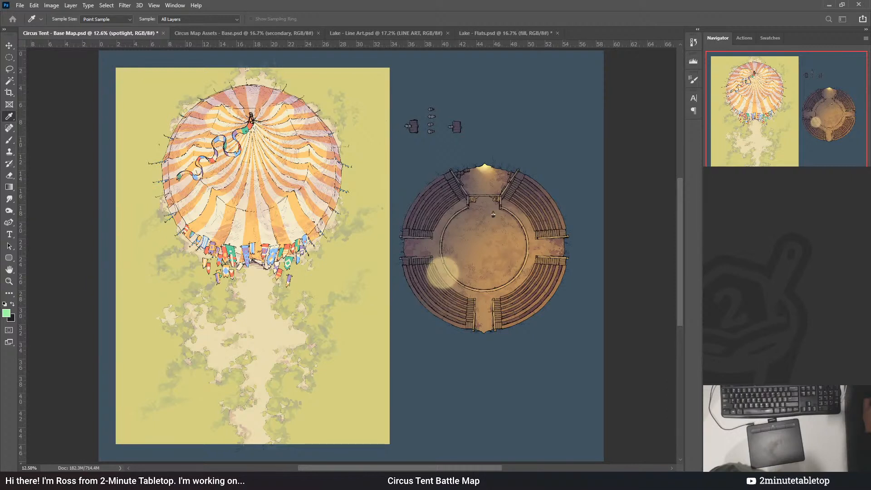
pyautogui.press('v')
pyautogui.moveTo(440, 282); pyautogui.dragTo(489, 128)
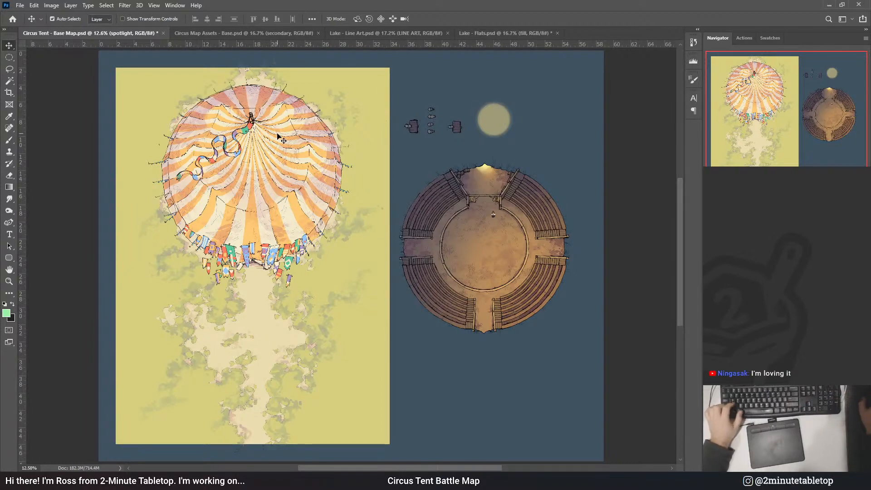
pyautogui.hotkey('ctrl', 's')
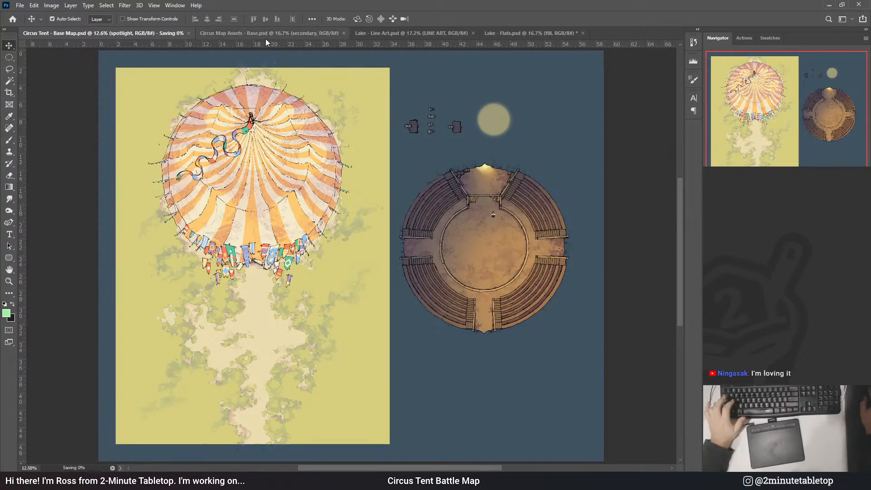
# - Close the Circus Map Assets - Base.psd and Lake - Line Art.psd documents
pyautogui.click(254, 34)
pyautogui.click(347, 33)
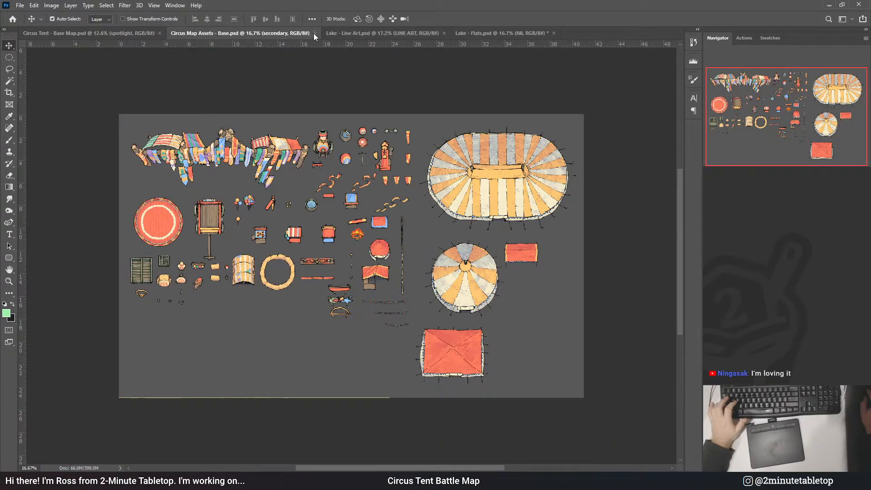
pyautogui.click(244, 32)
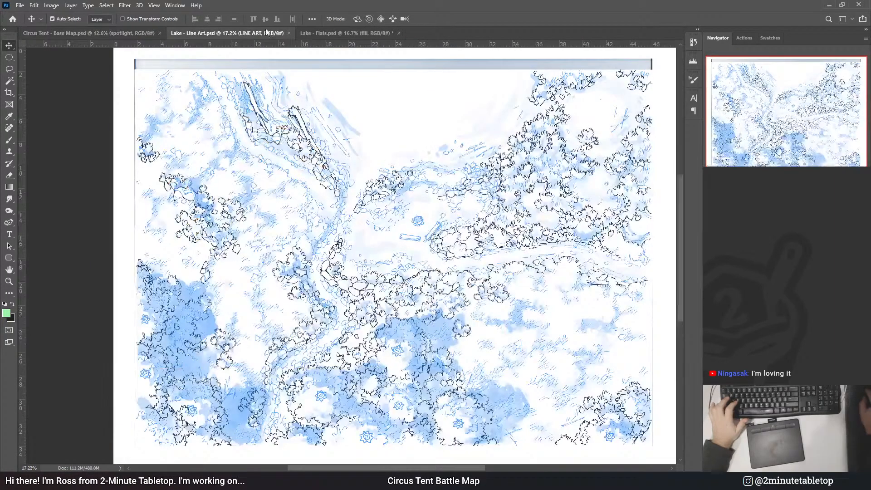
pyautogui.click(289, 33)
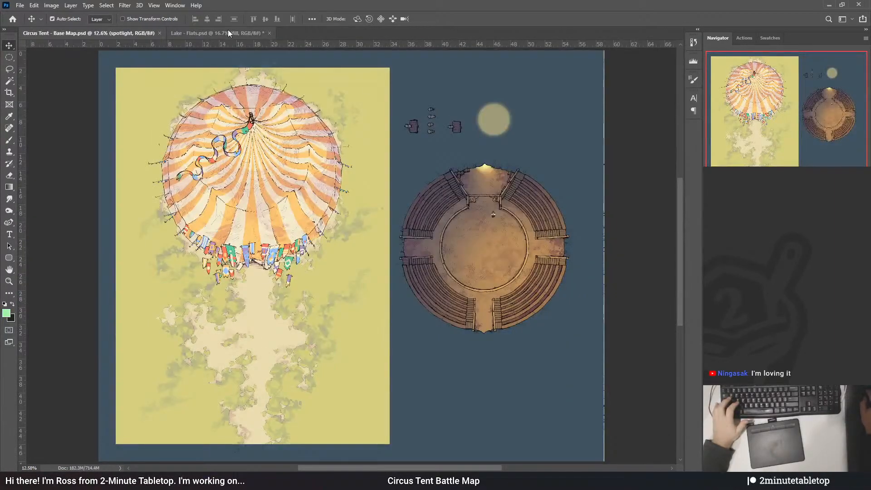
pyautogui.scroll(2, 254, 177)
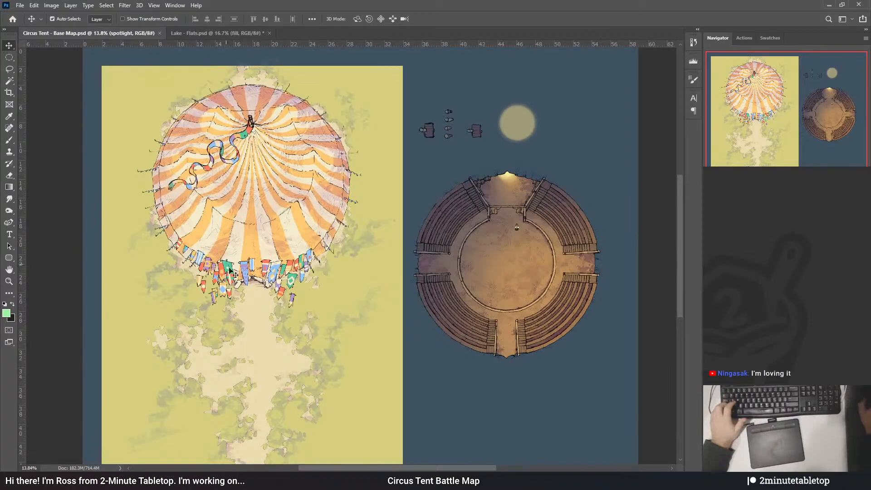
pyautogui.scroll(1, 613, 206)
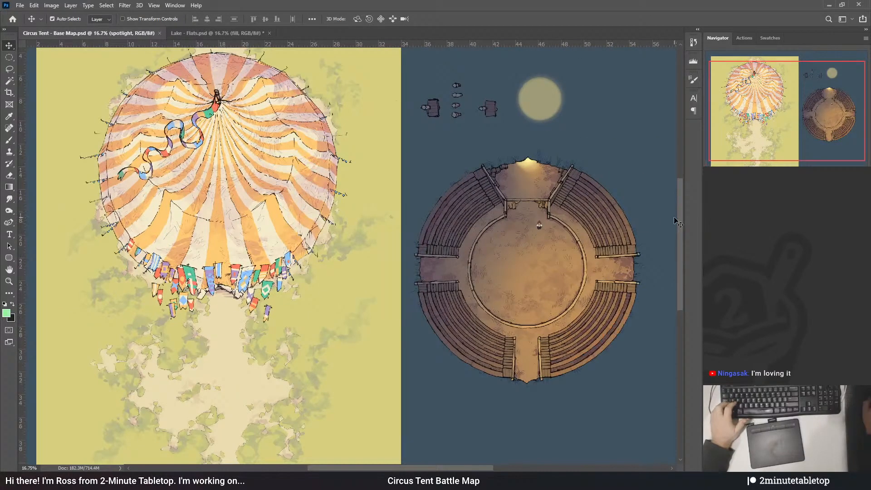
pyautogui.scroll(1, 682, 211)
pyautogui.moveTo(681, 208); pyautogui.dragTo(681, 214)
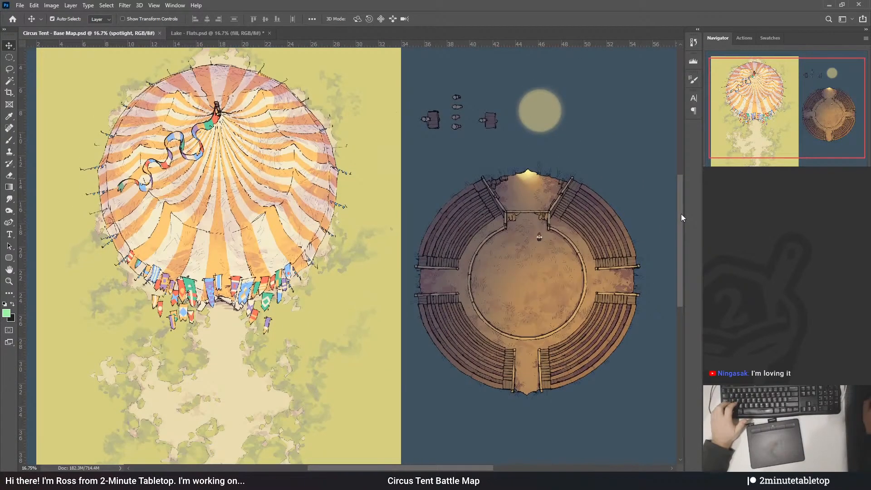
pyautogui.moveTo(467, 471); pyautogui.dragTo(473, 471)
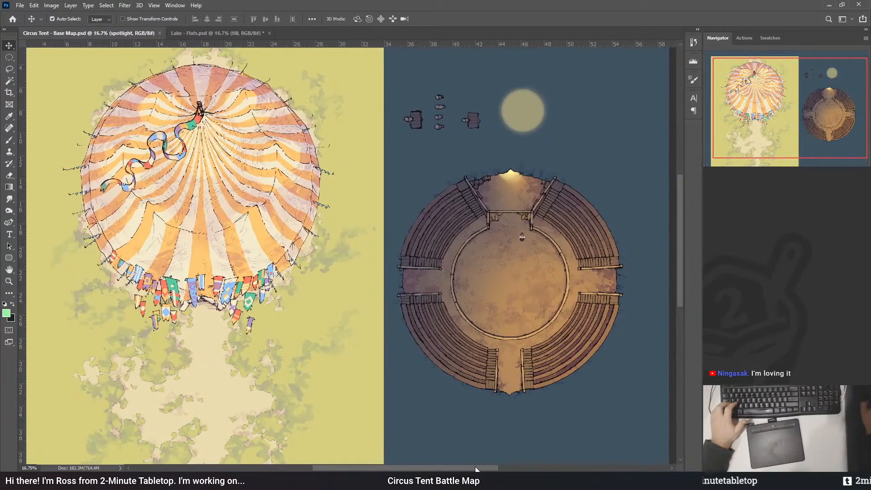